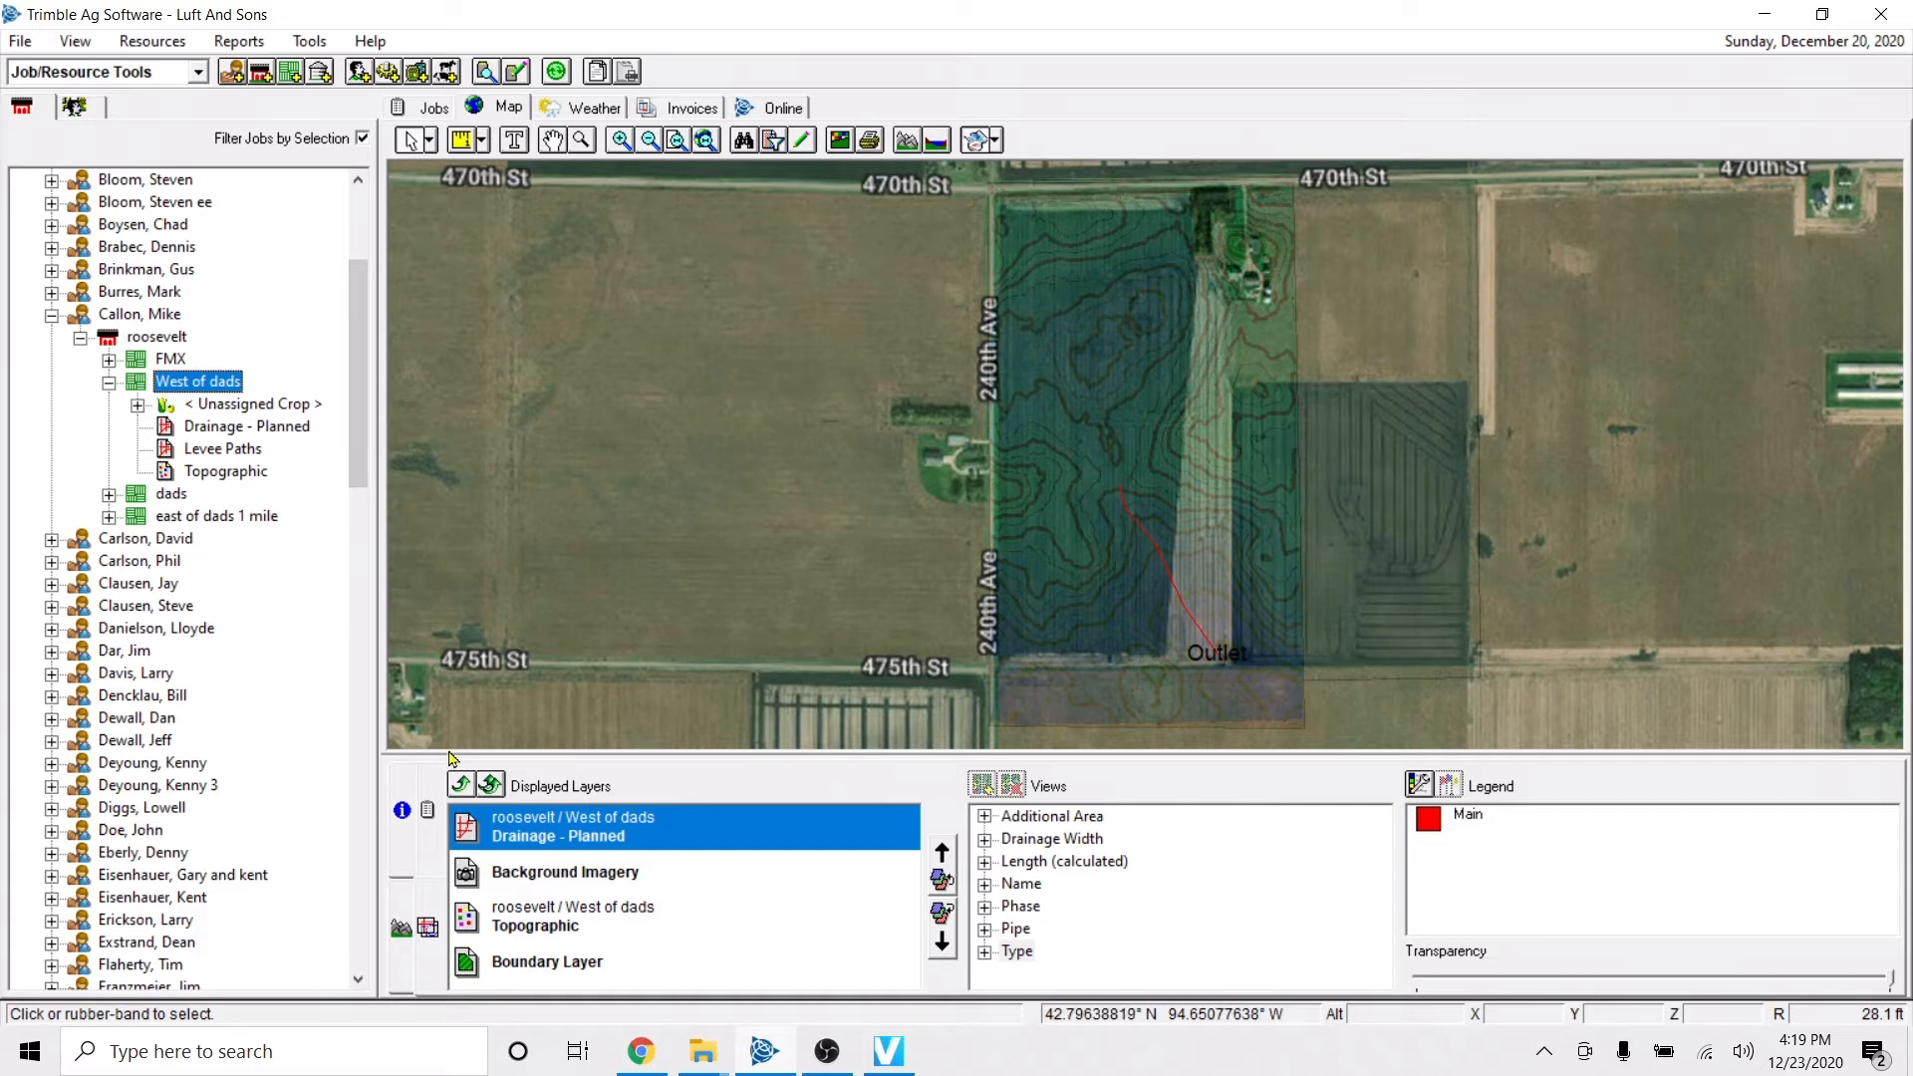
Clear the displayed map layers and delete the Levee Paths layer from the West of dads field.
{"action": "left_click", "coordinate": [491, 785]}
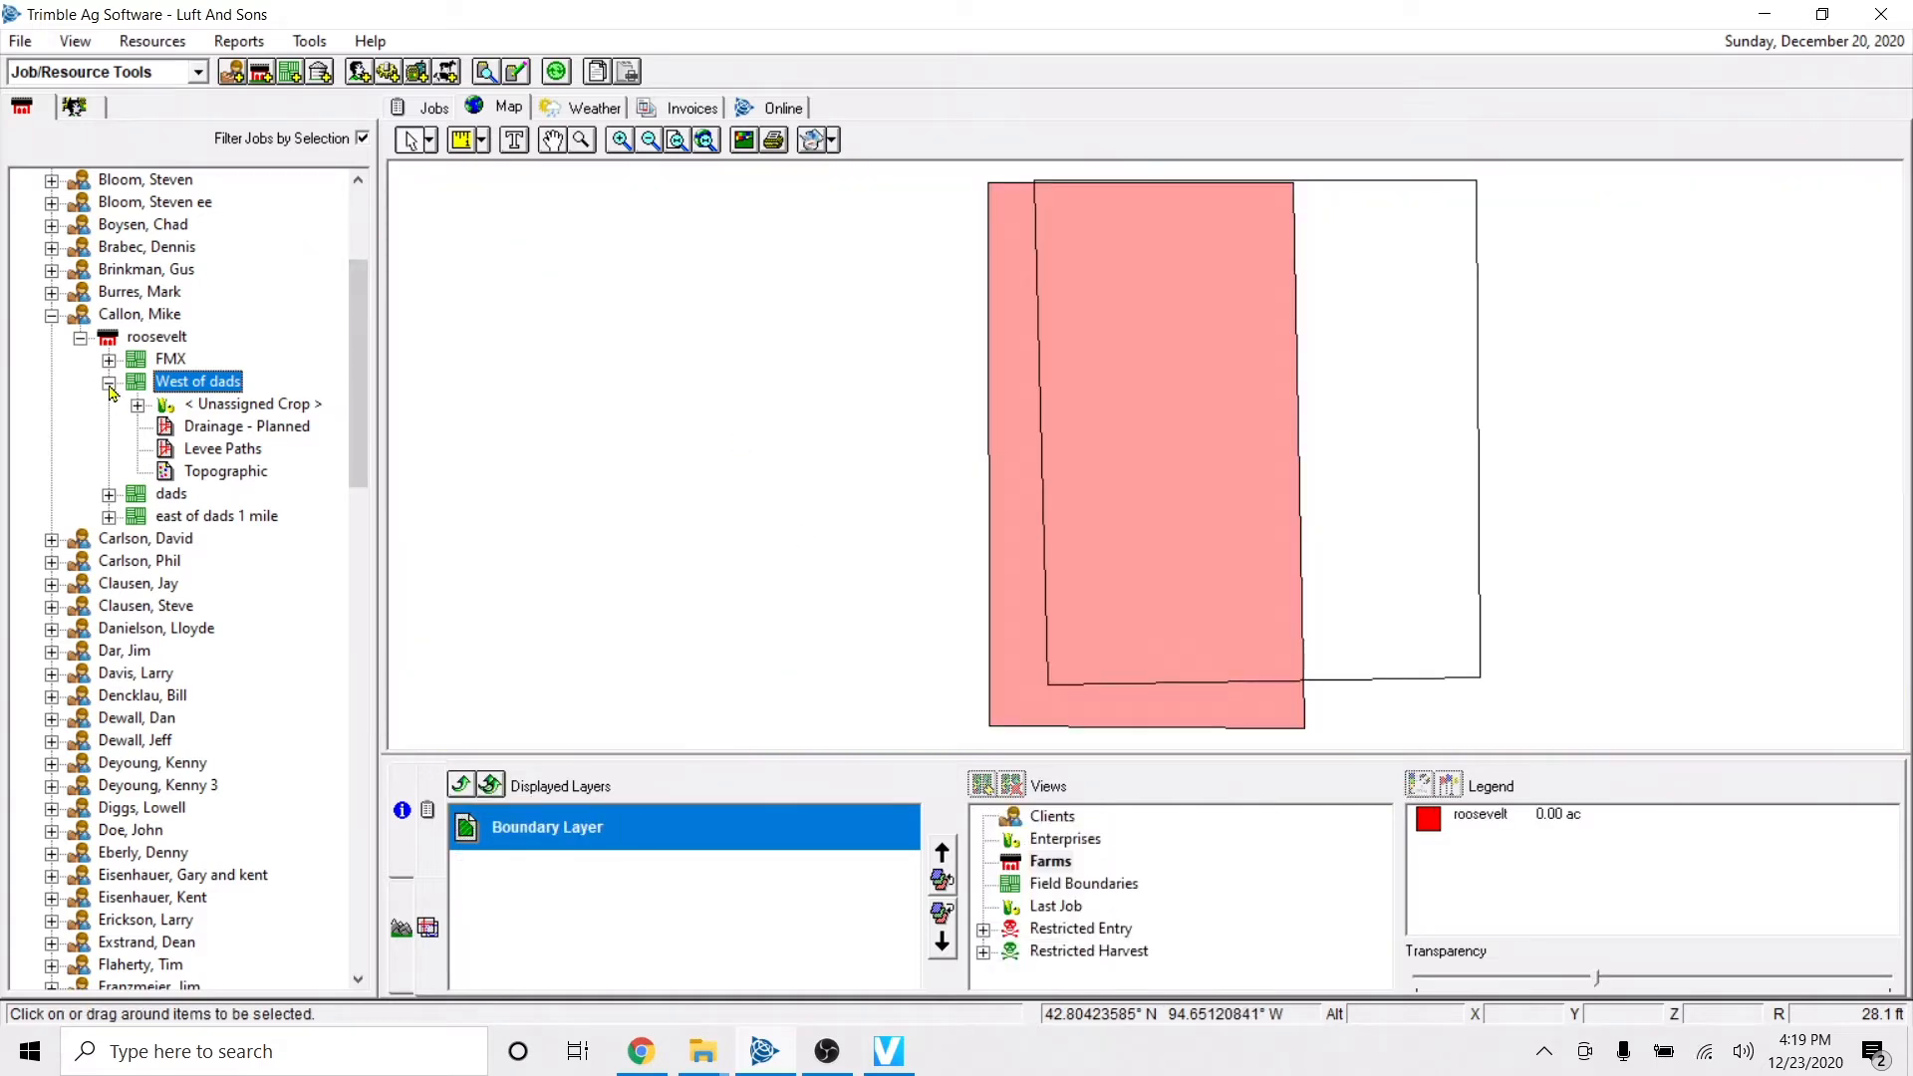
{"action": "right_click", "coordinate": [207, 449]}
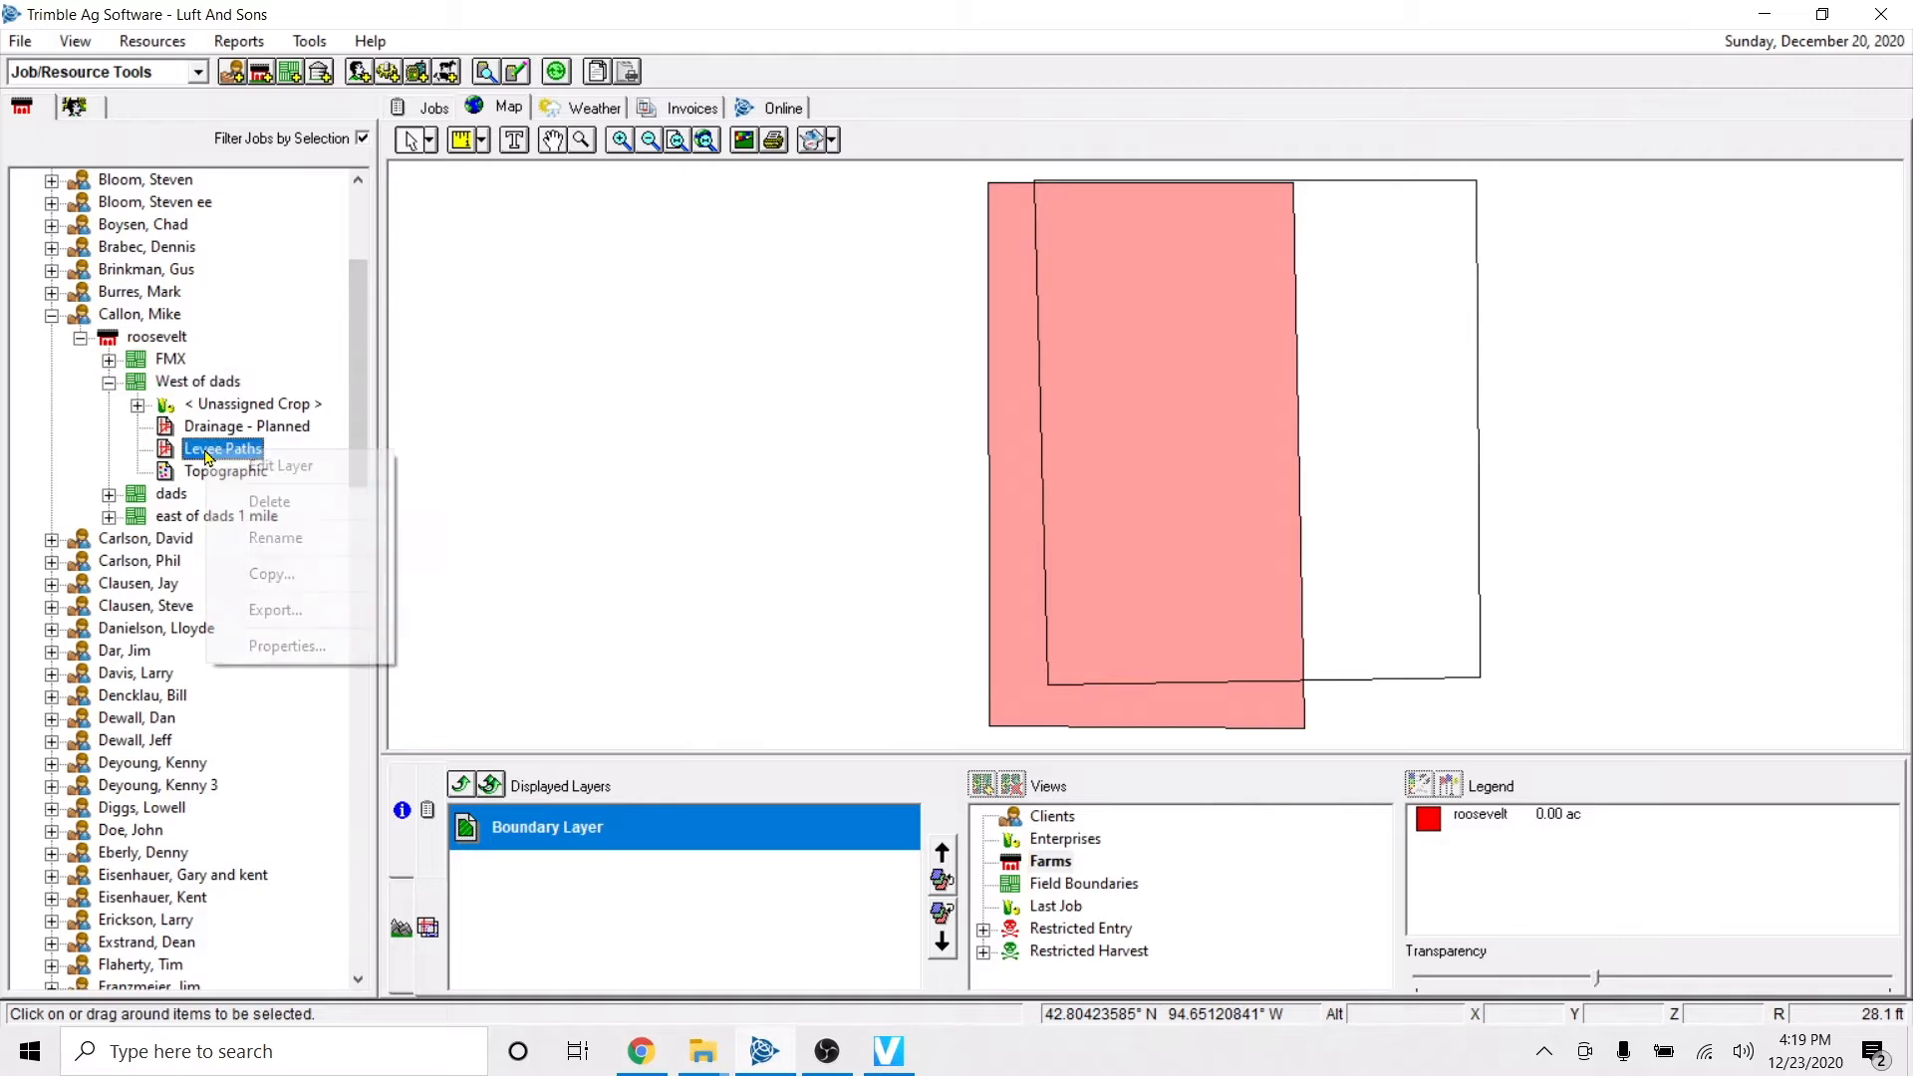
{"action": "left_click", "coordinate": [249, 503]}
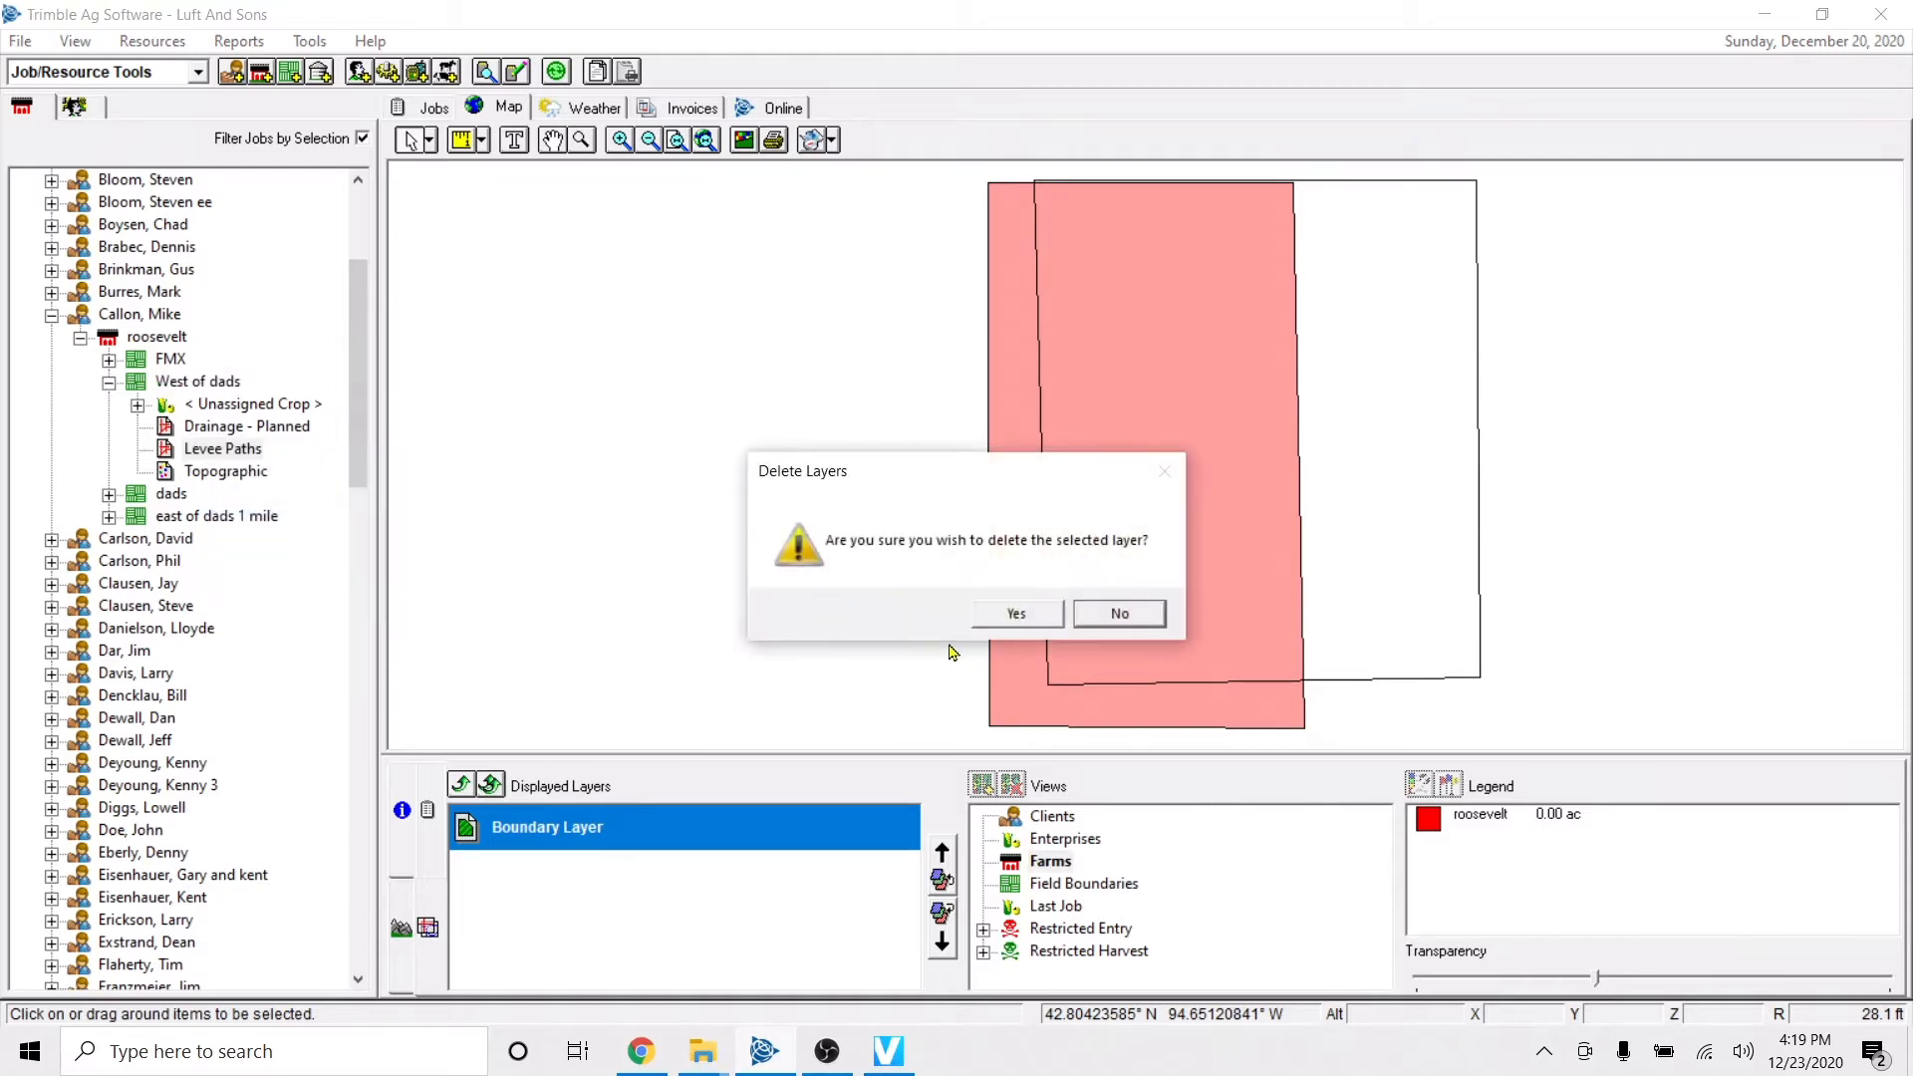
{"action": "left_click", "coordinate": [1016, 612]}
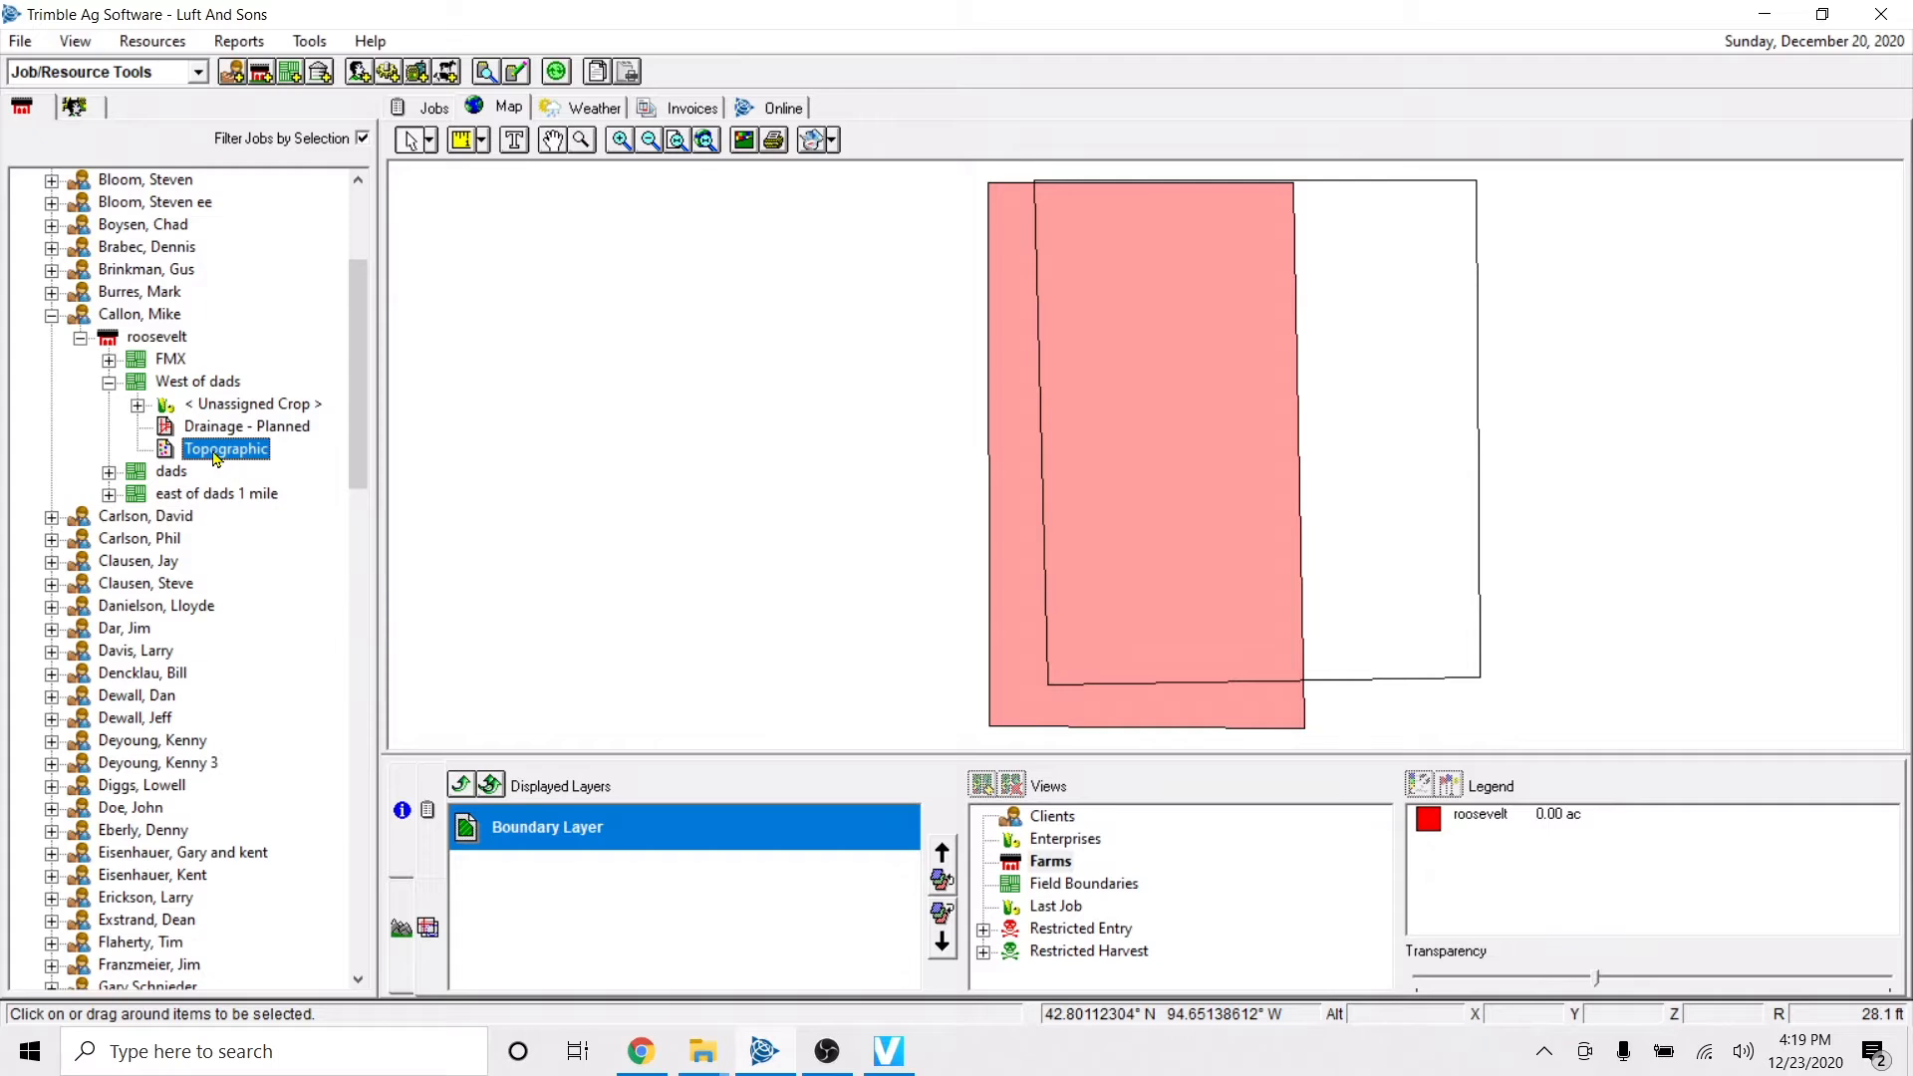
Display the Topographic and Drainage - Planned layers of West of dads and turn on background imagery.
{"action": "left_click", "coordinate": [206, 449]}
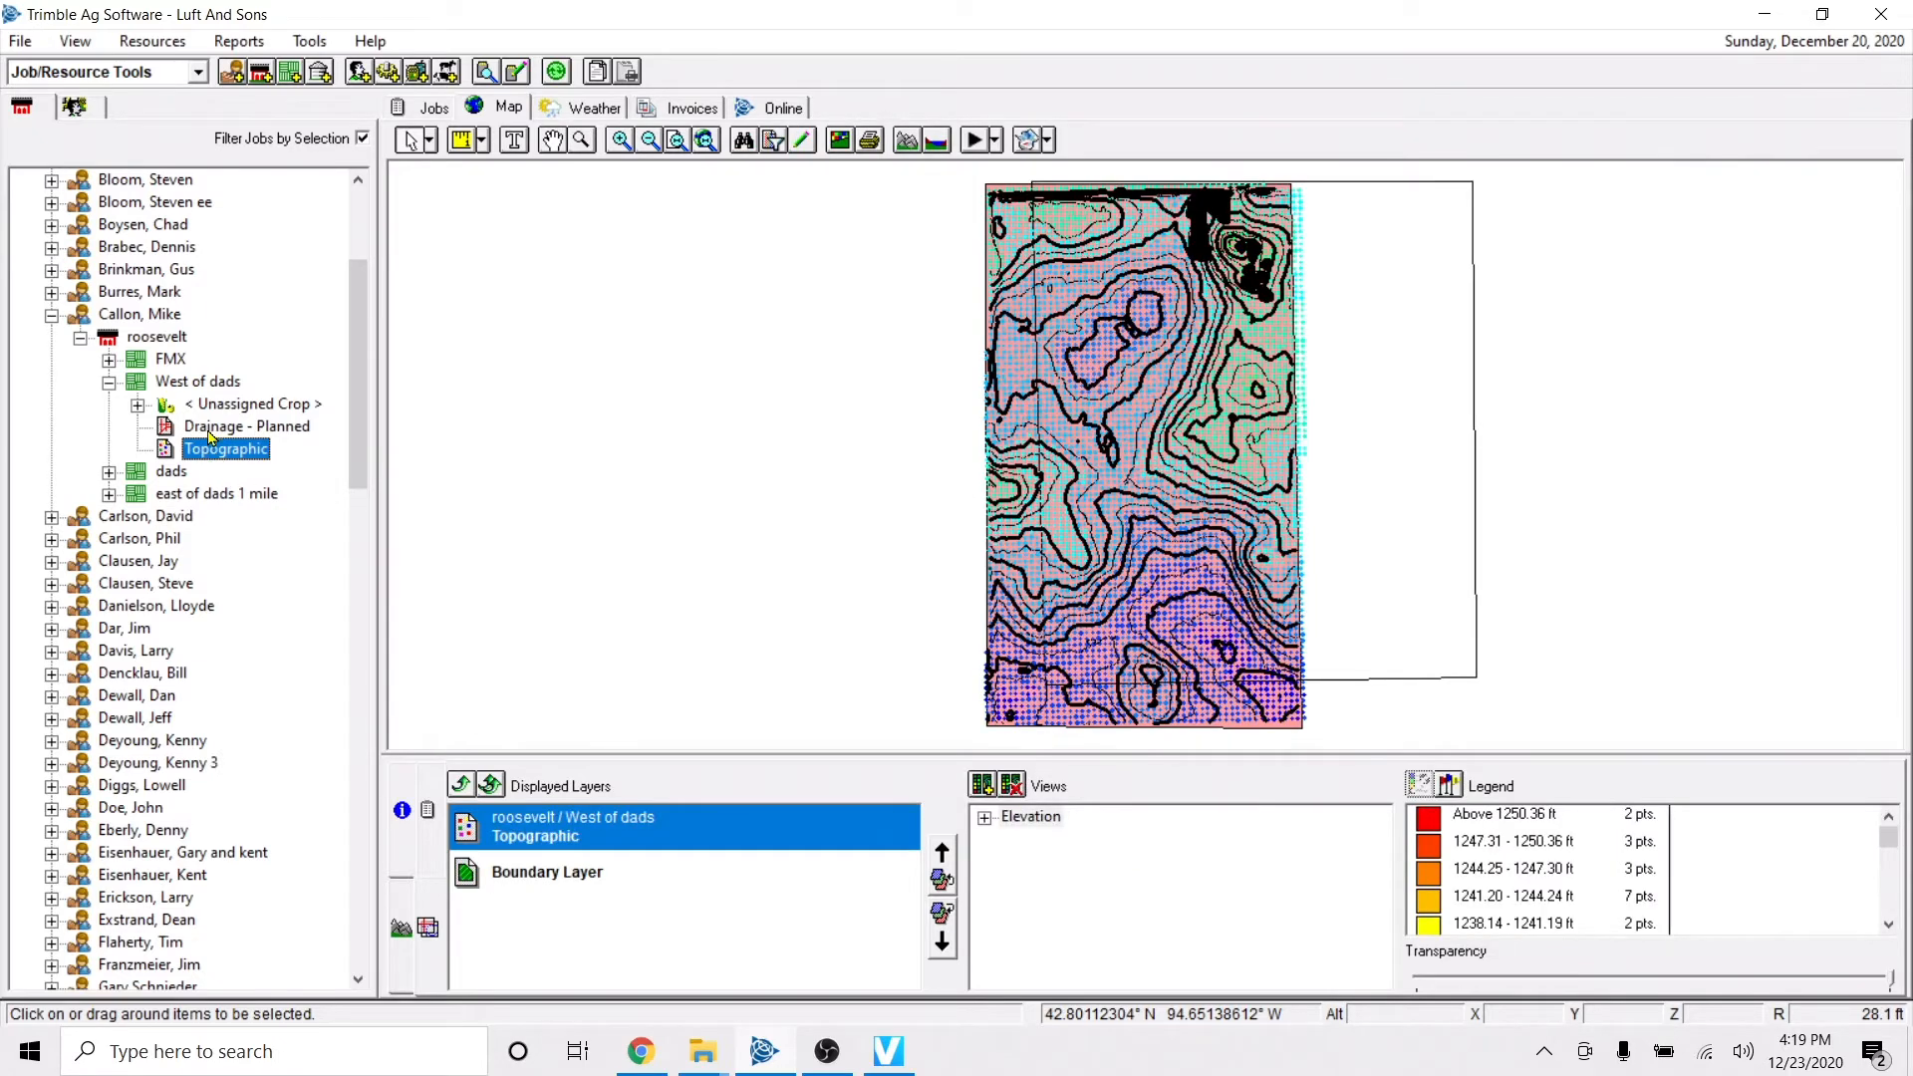
{"action": "left_click", "coordinate": [213, 429]}
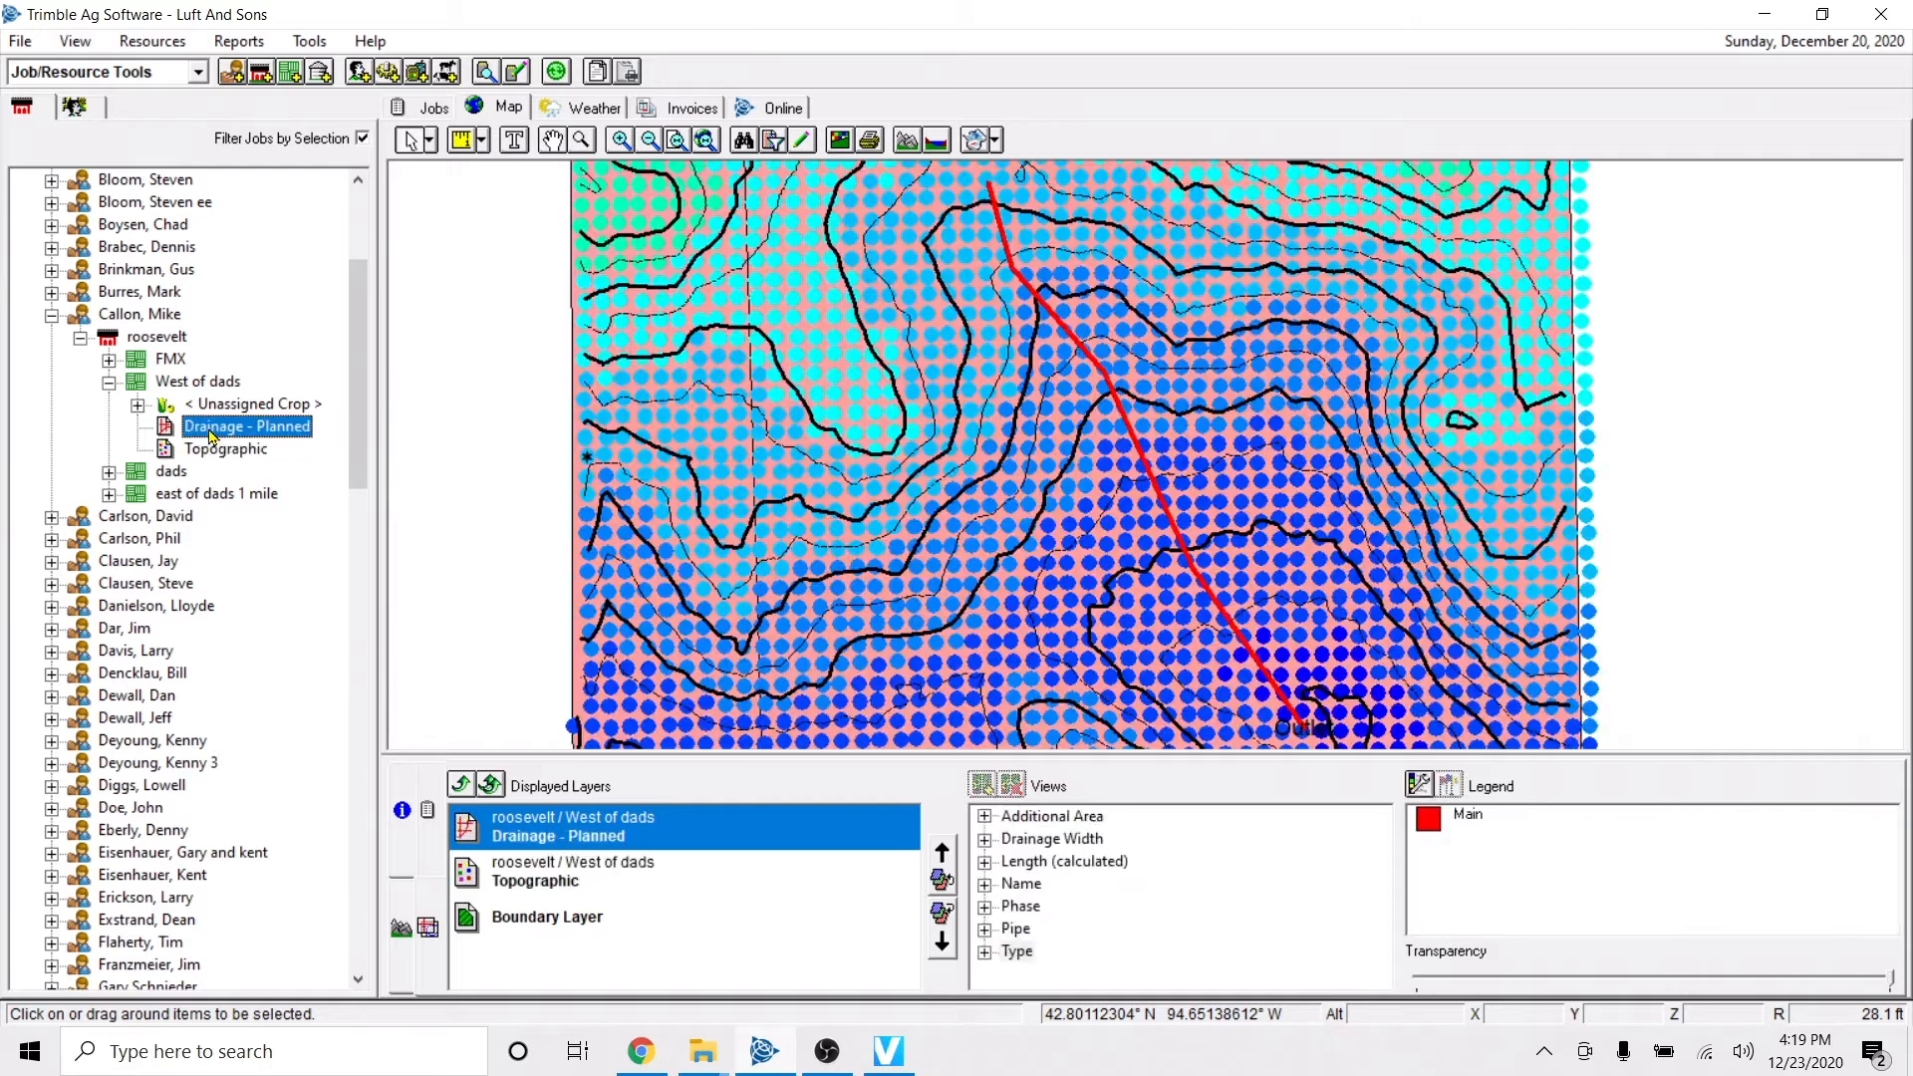
{"action": "left_click", "coordinate": [976, 145]}
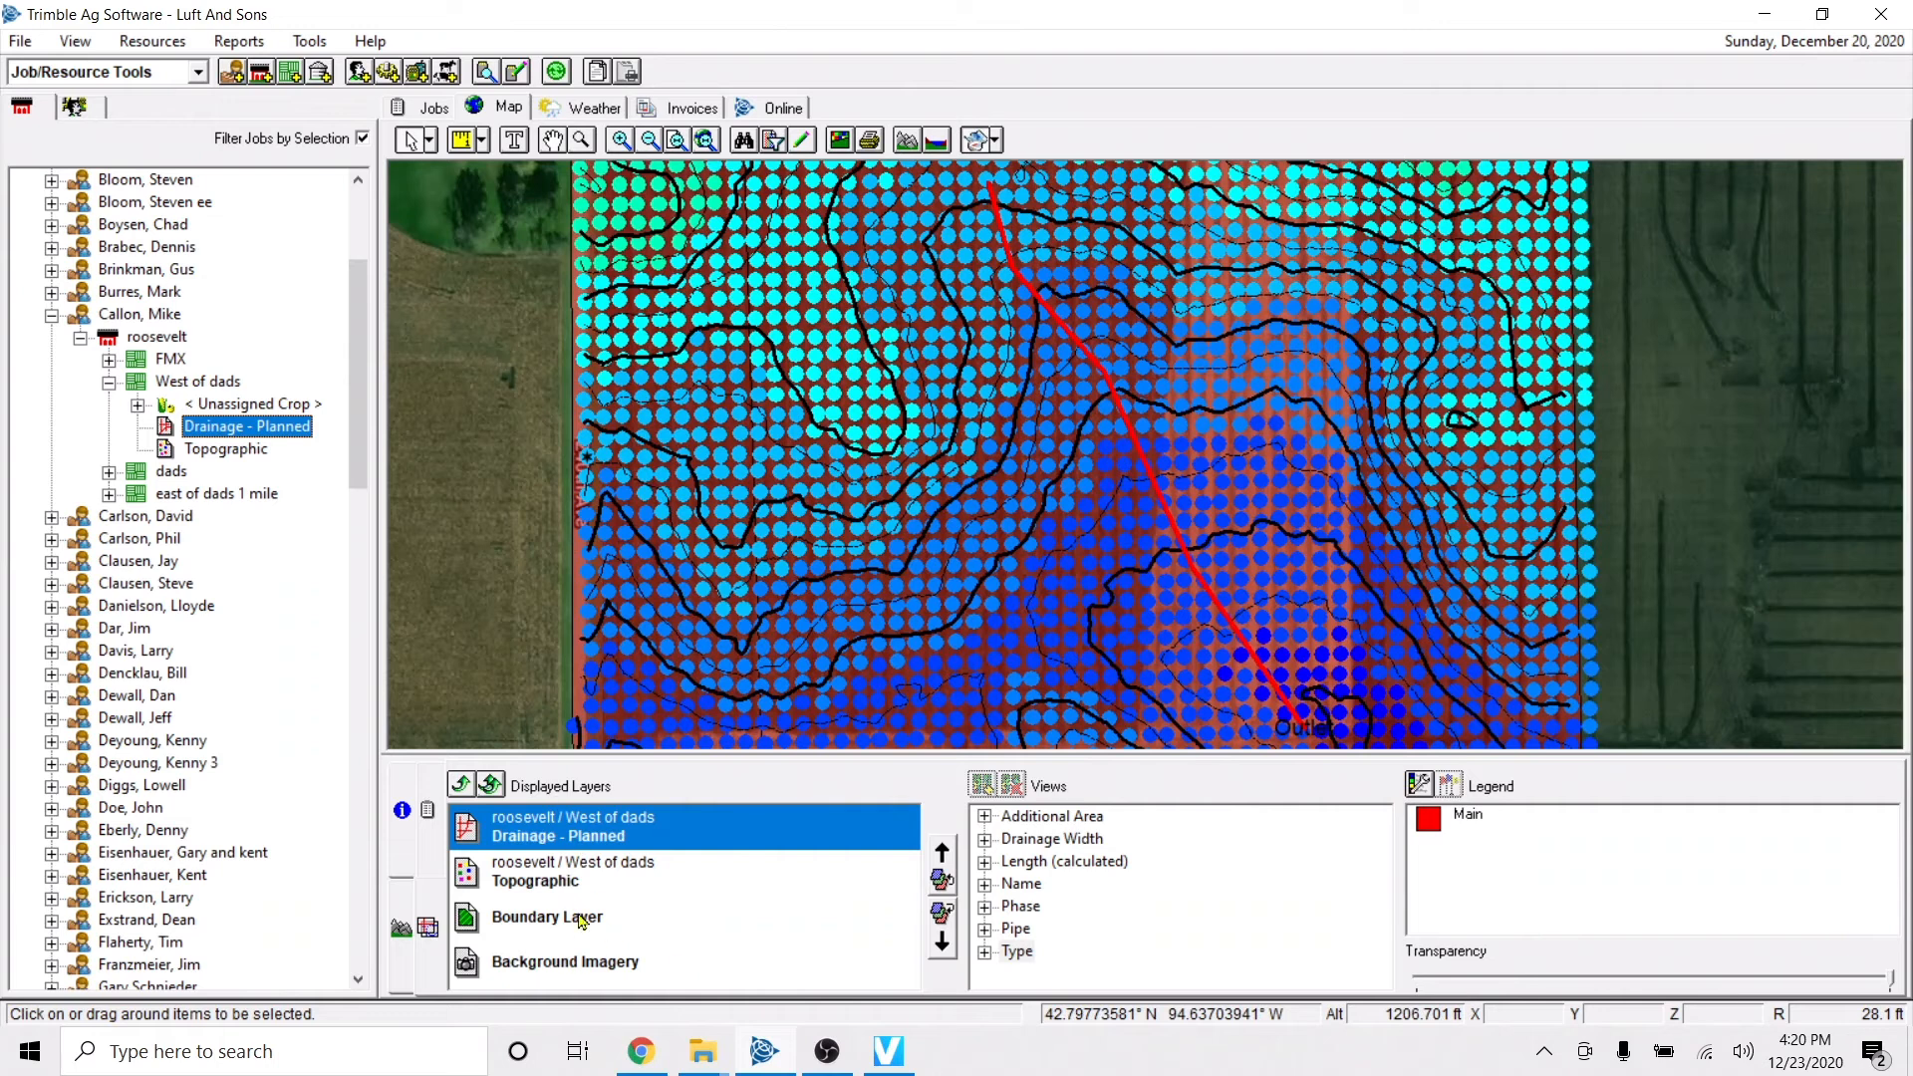
Raise the Background Imagery layer above Topographic so it sits directly beneath Drainage - Planned.
{"action": "left_click", "coordinate": [766, 963]}
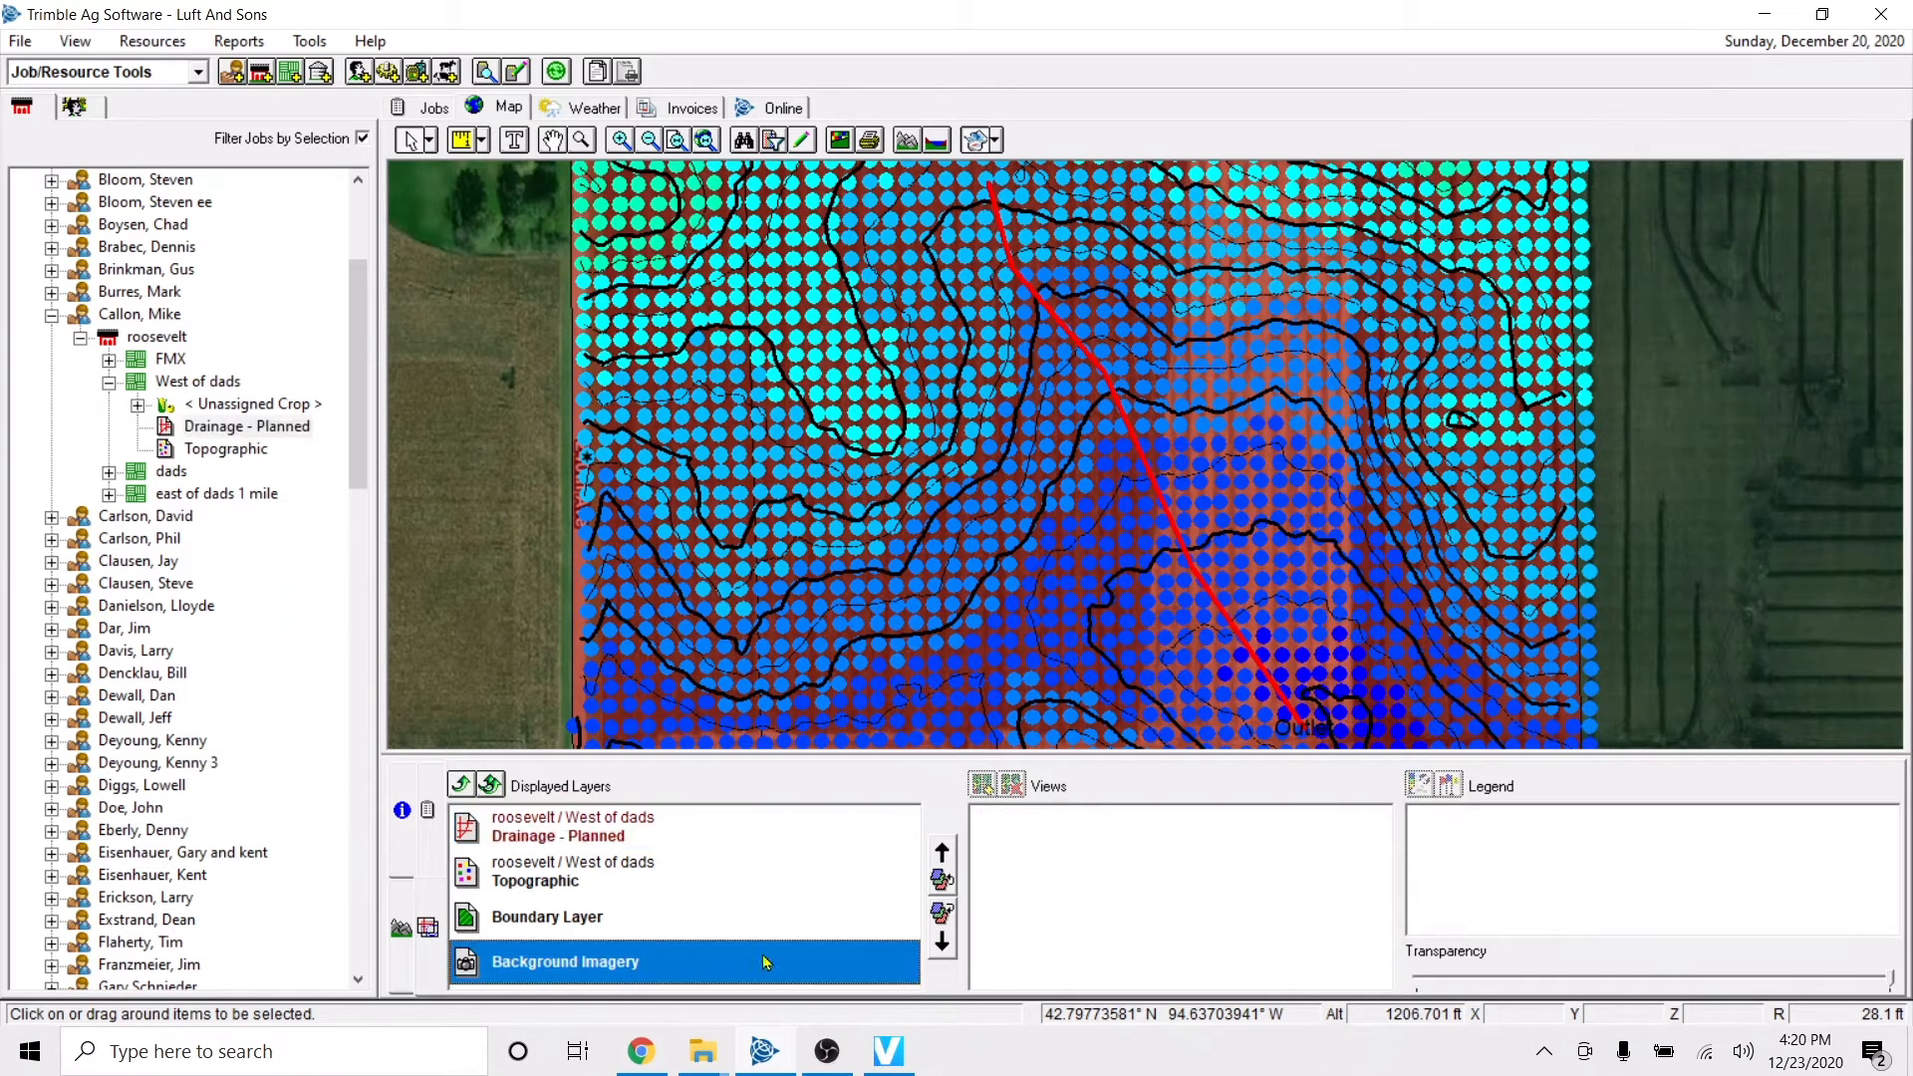
{"action": "left_click", "coordinate": [942, 853]}
{"action": "left_click", "coordinate": [942, 852]}
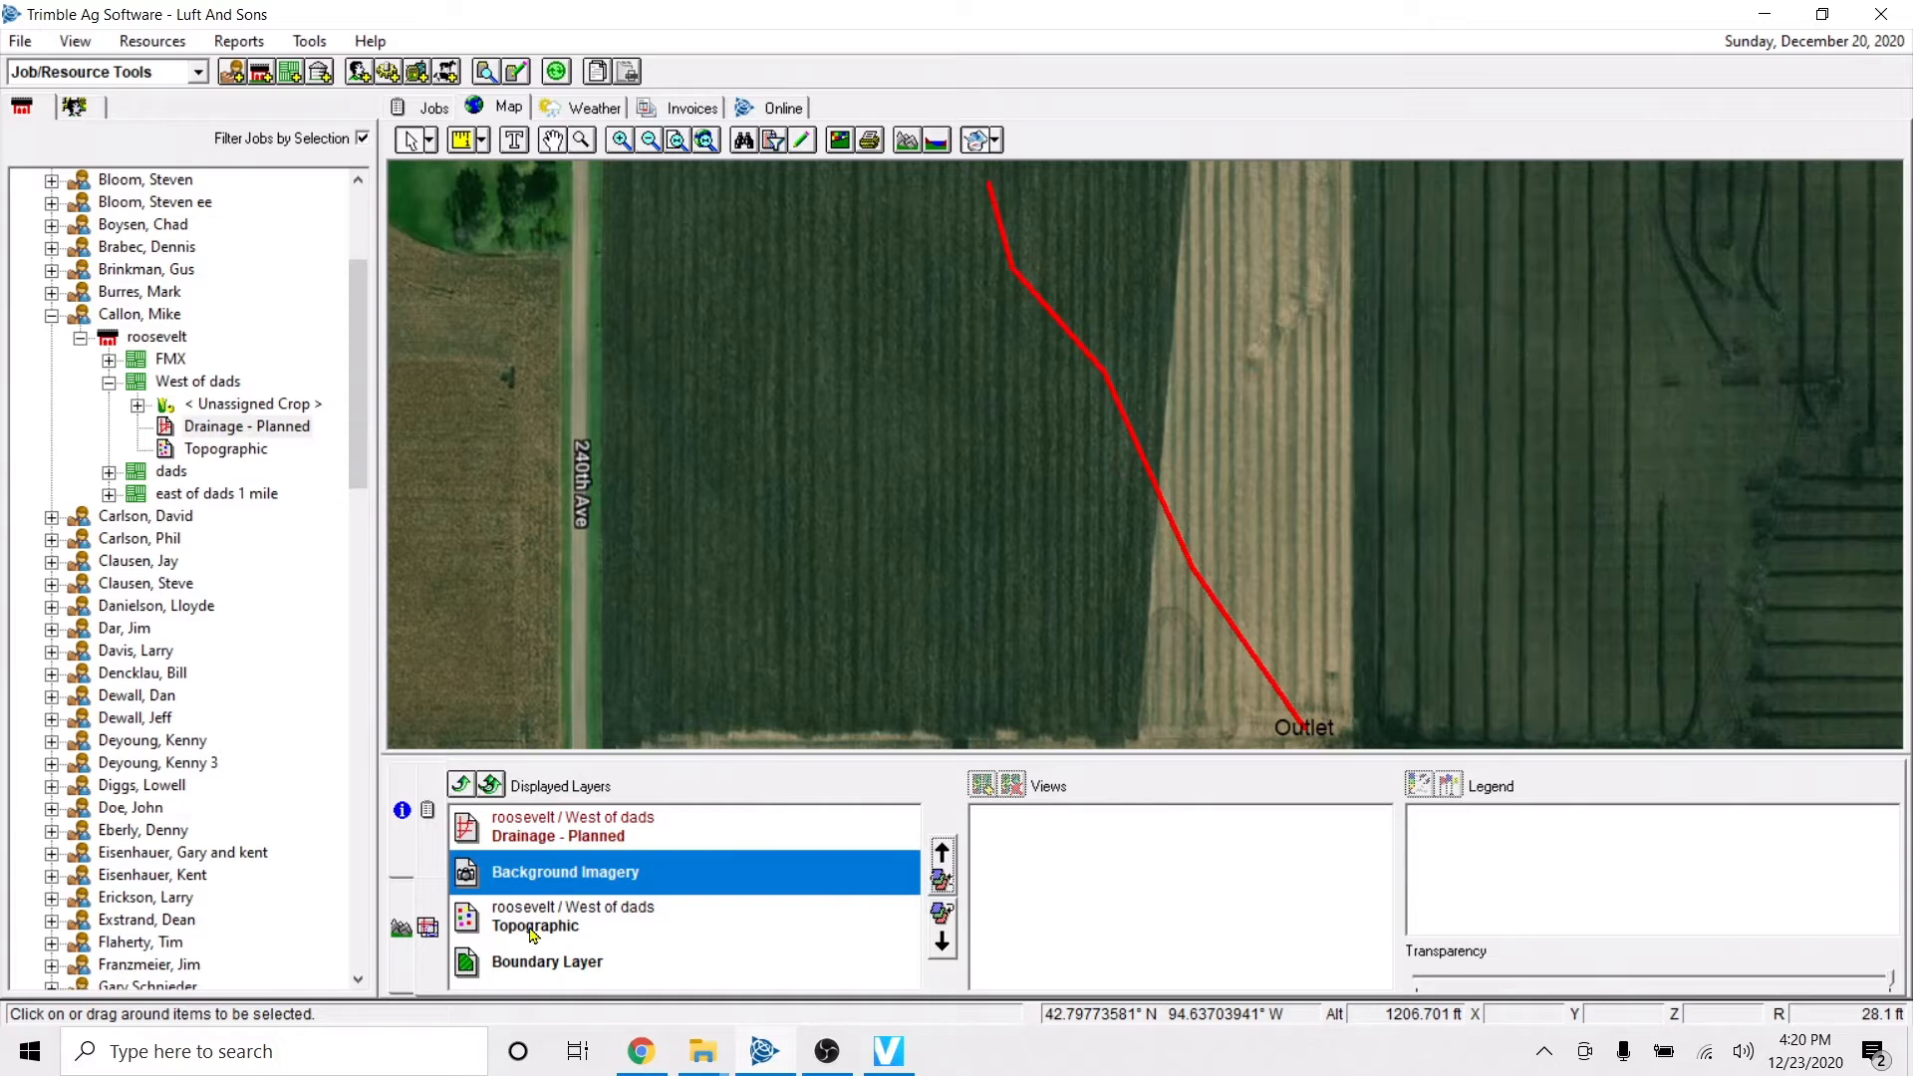
Examine the planned drain line, its outlet and the surrounding fields and roads on the aerial imagery.
{"action": "scroll", "coordinate": [1194, 334], "scroll_direction": "down", "scroll_amount": 1}
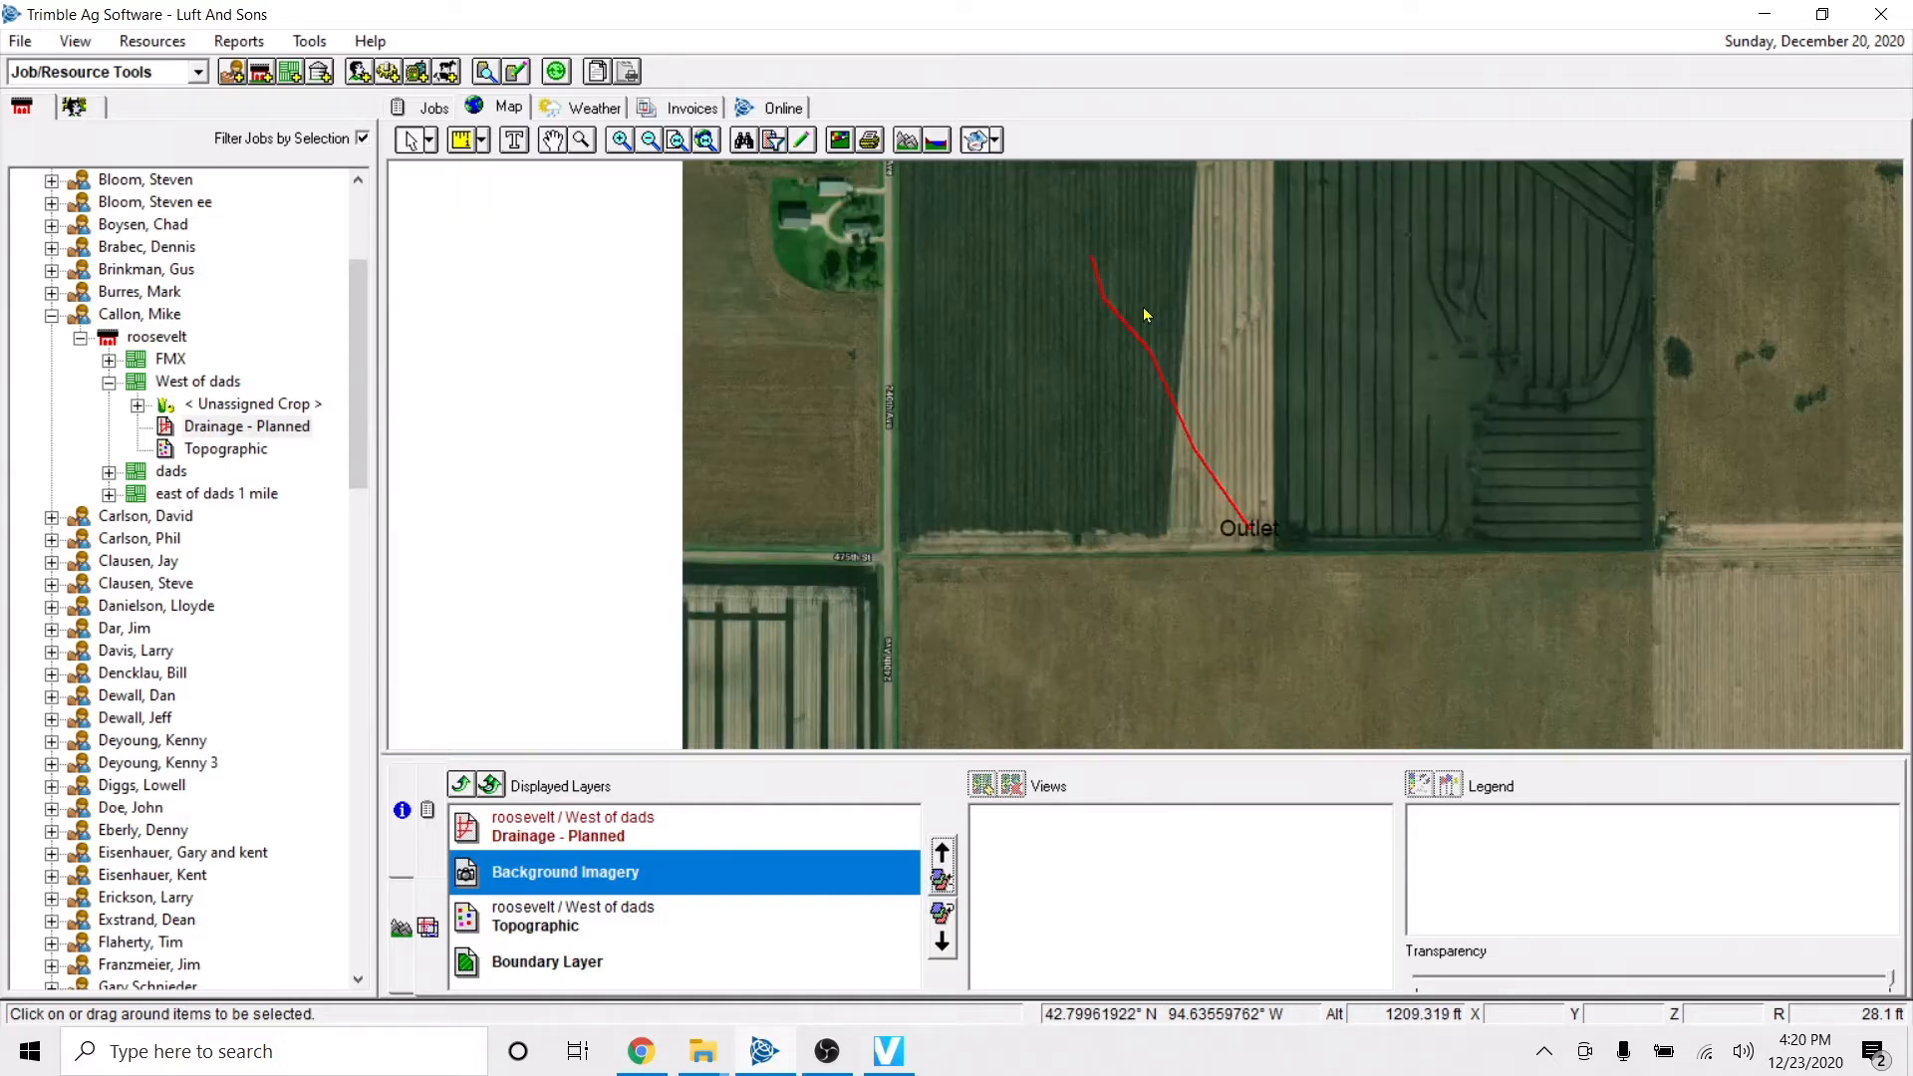
{"action": "key", "text": "Up"}
{"action": "key", "text": "Up"}
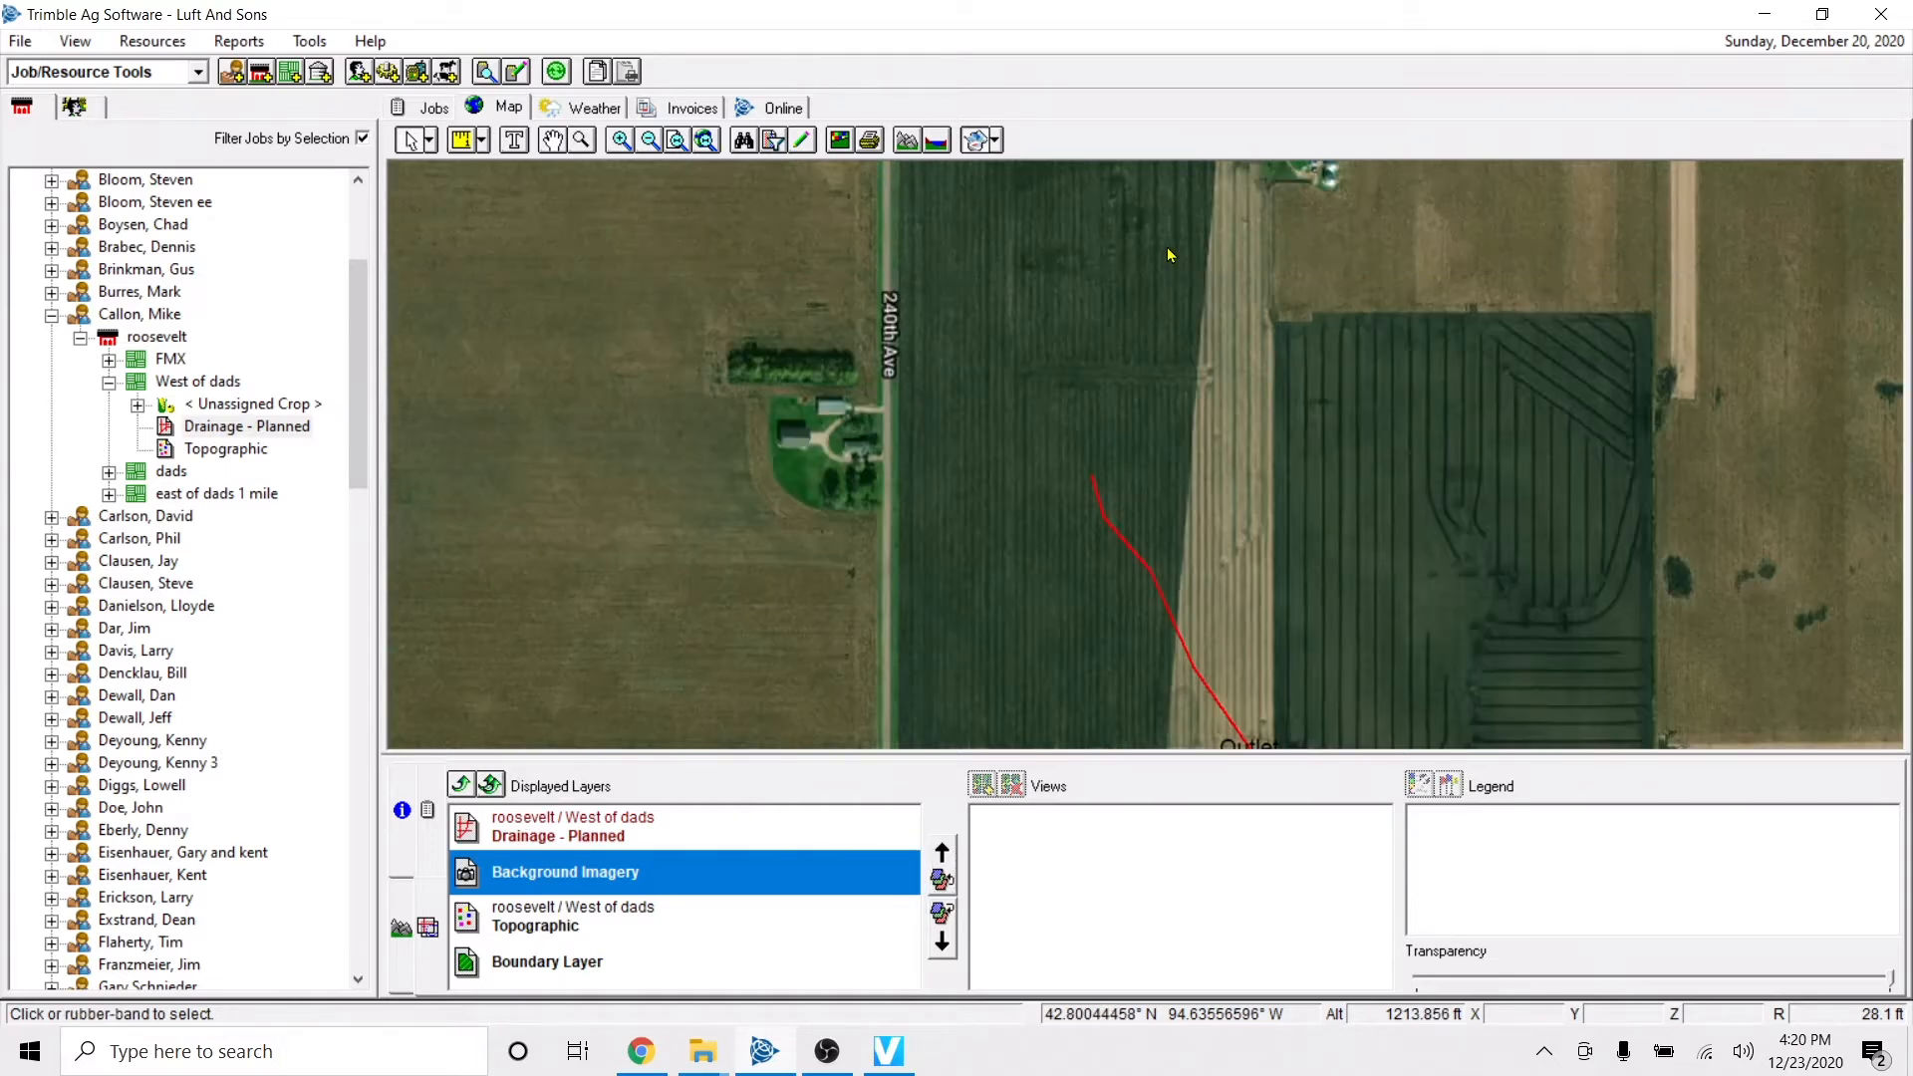
{"action": "key", "text": "Right"}
{"action": "key", "text": "Down"}
{"action": "key", "text": "Up"}
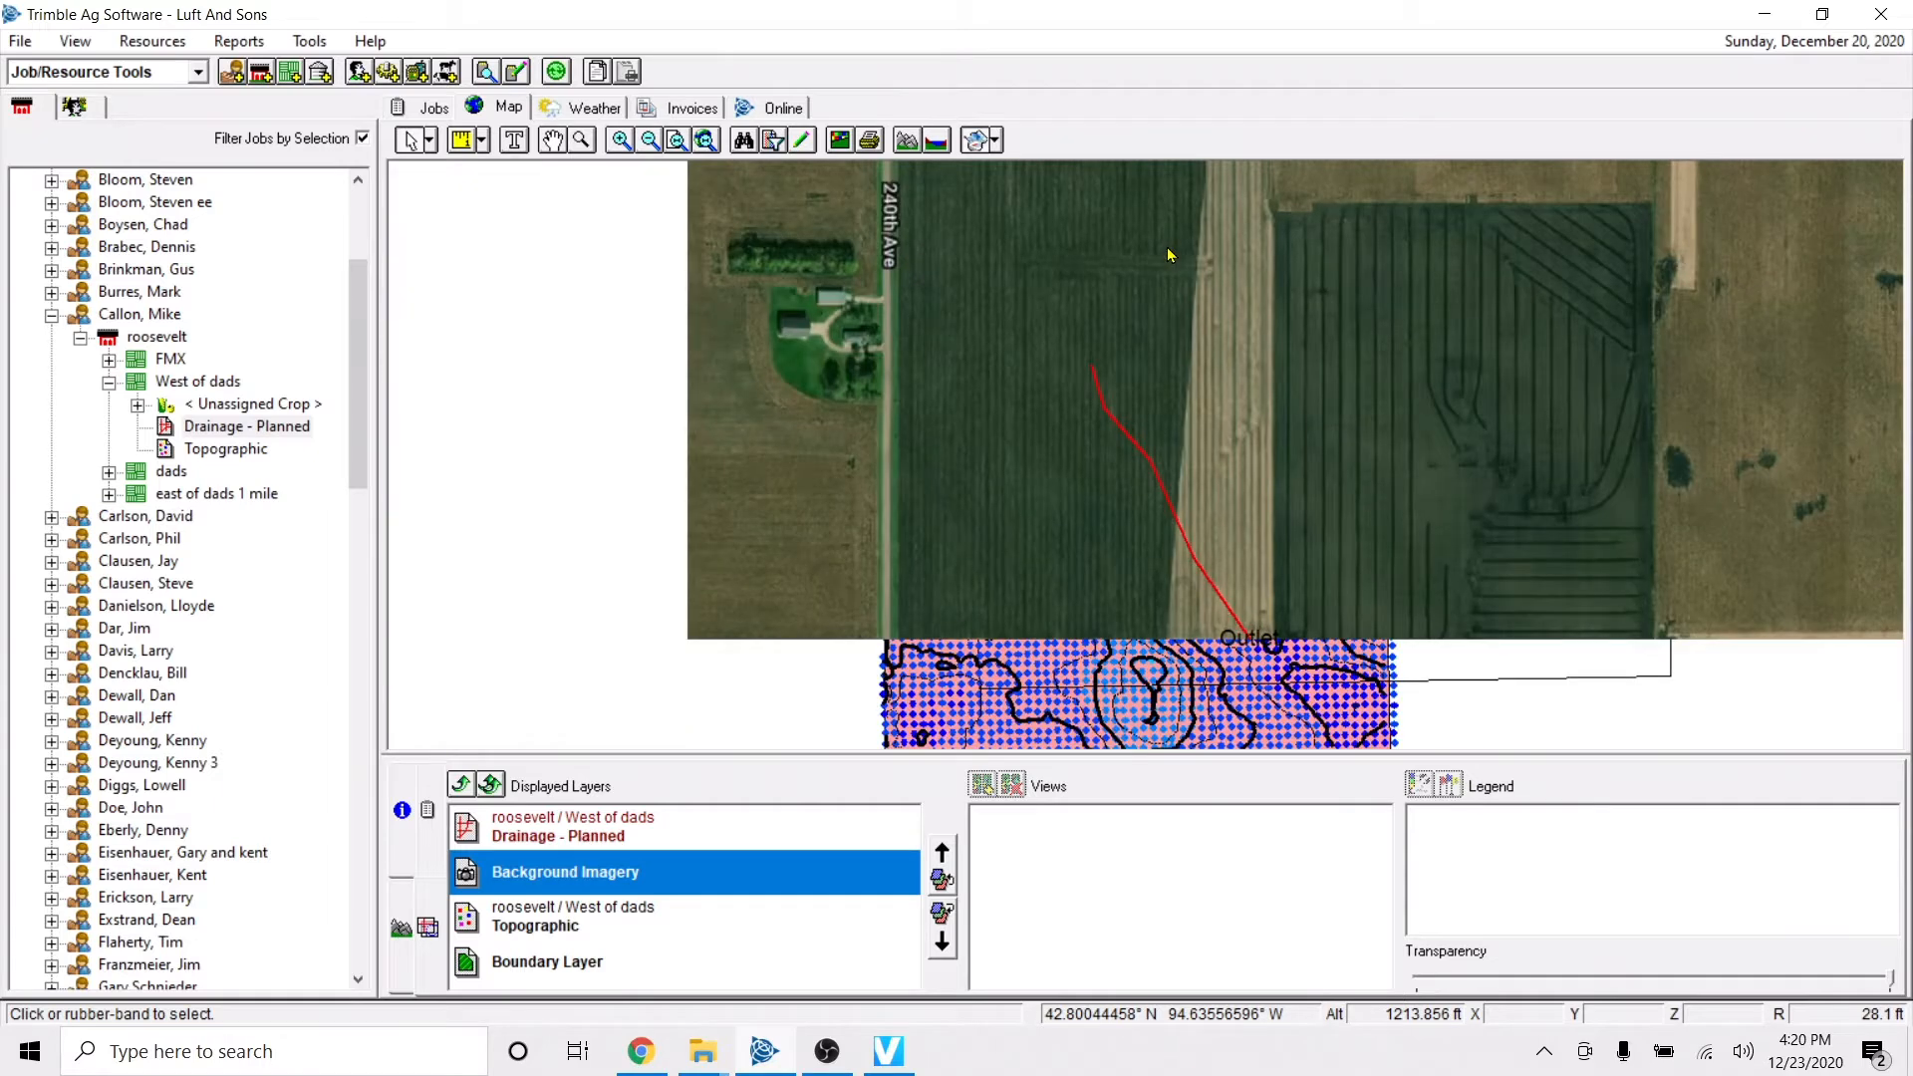
{"action": "key", "text": "Left"}
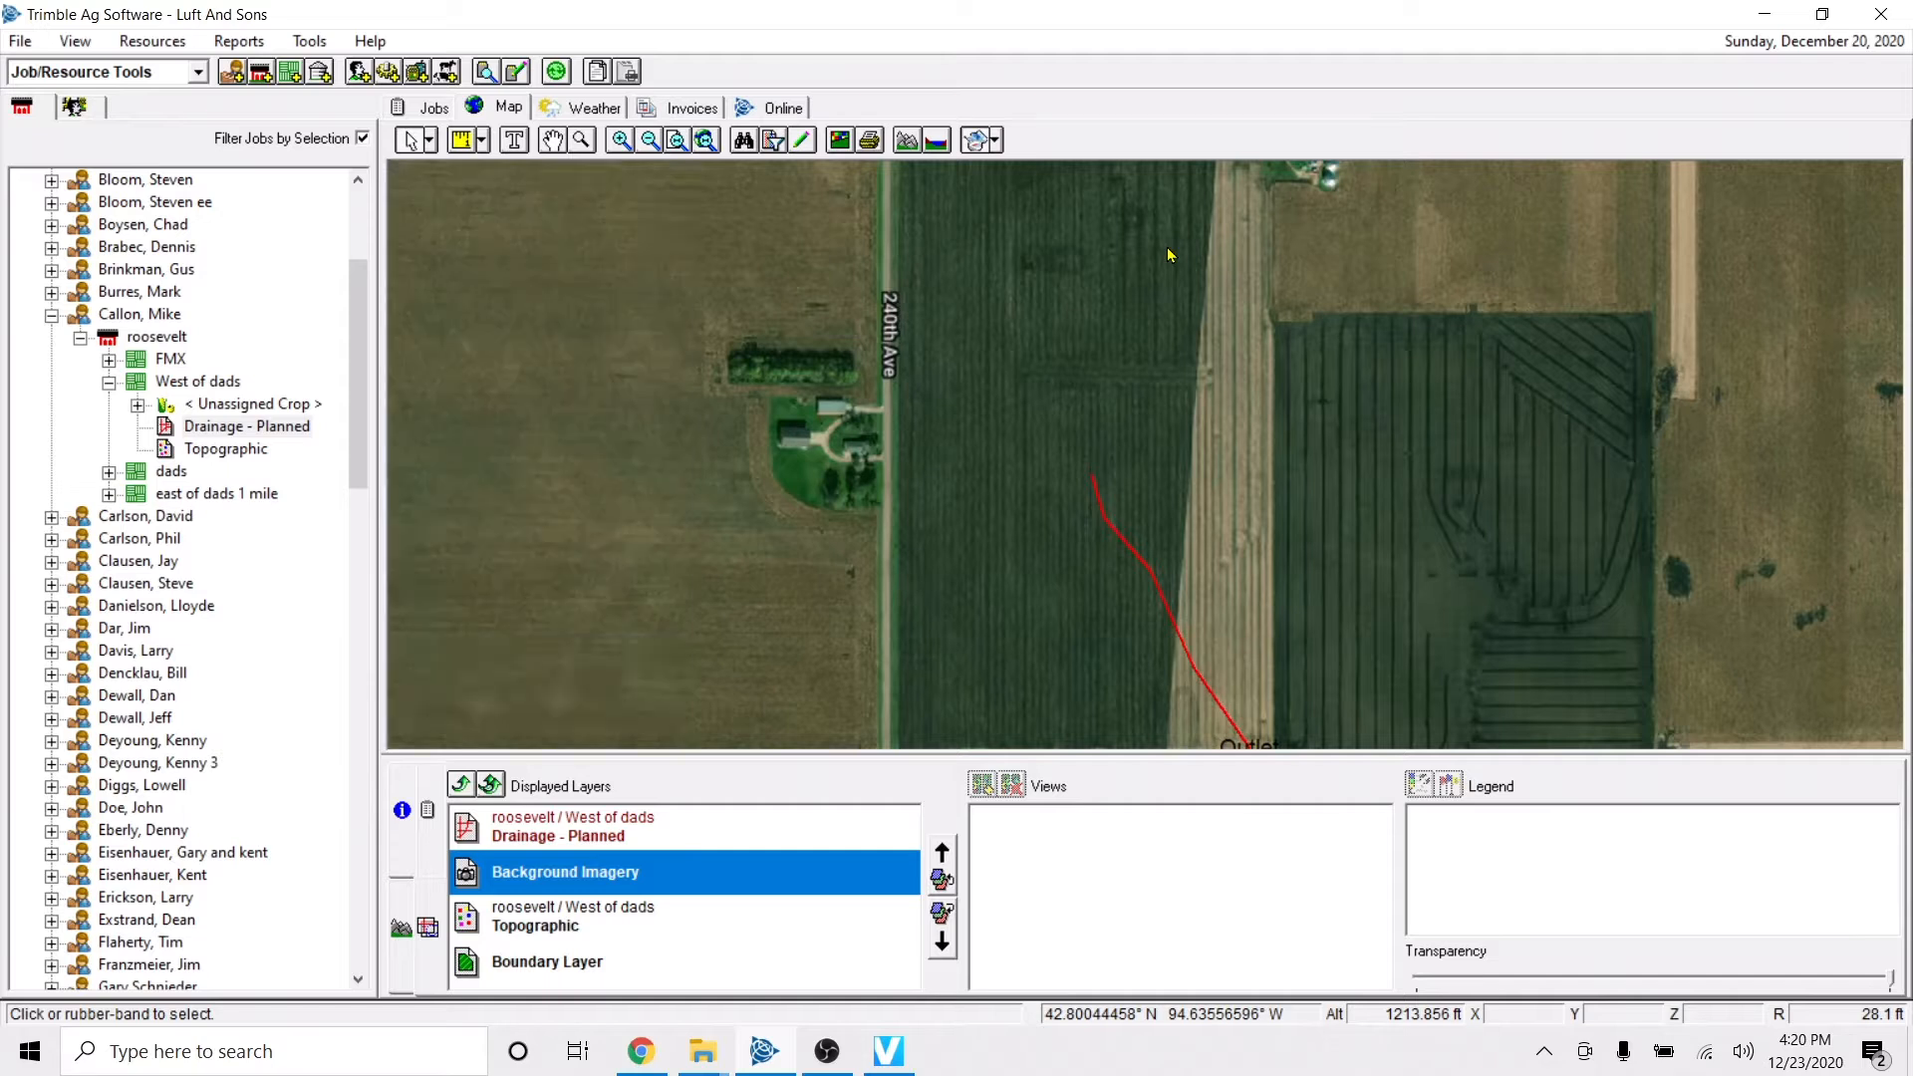
{"action": "key", "text": "Up"}
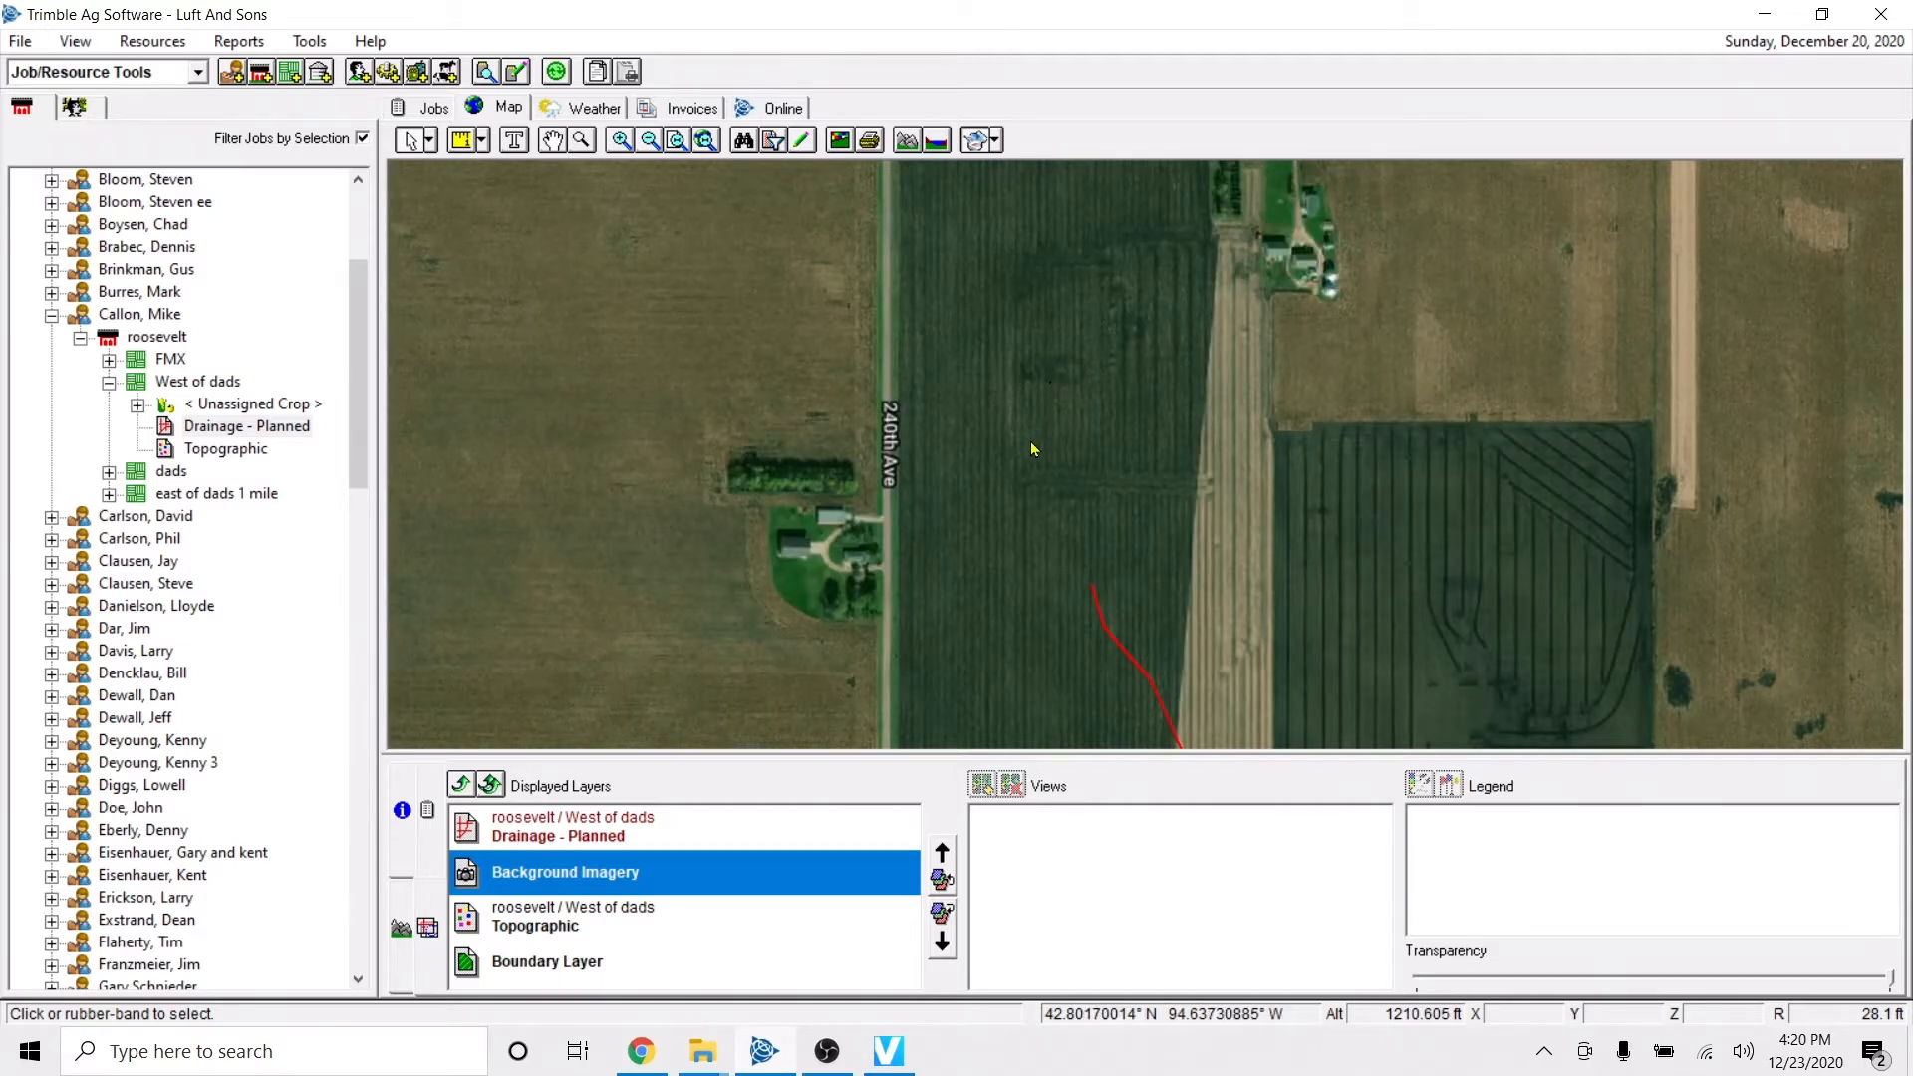
{"action": "scroll", "coordinate": [1031, 449], "scroll_direction": "down", "scroll_amount": 1}
{"action": "key", "text": "Right"}
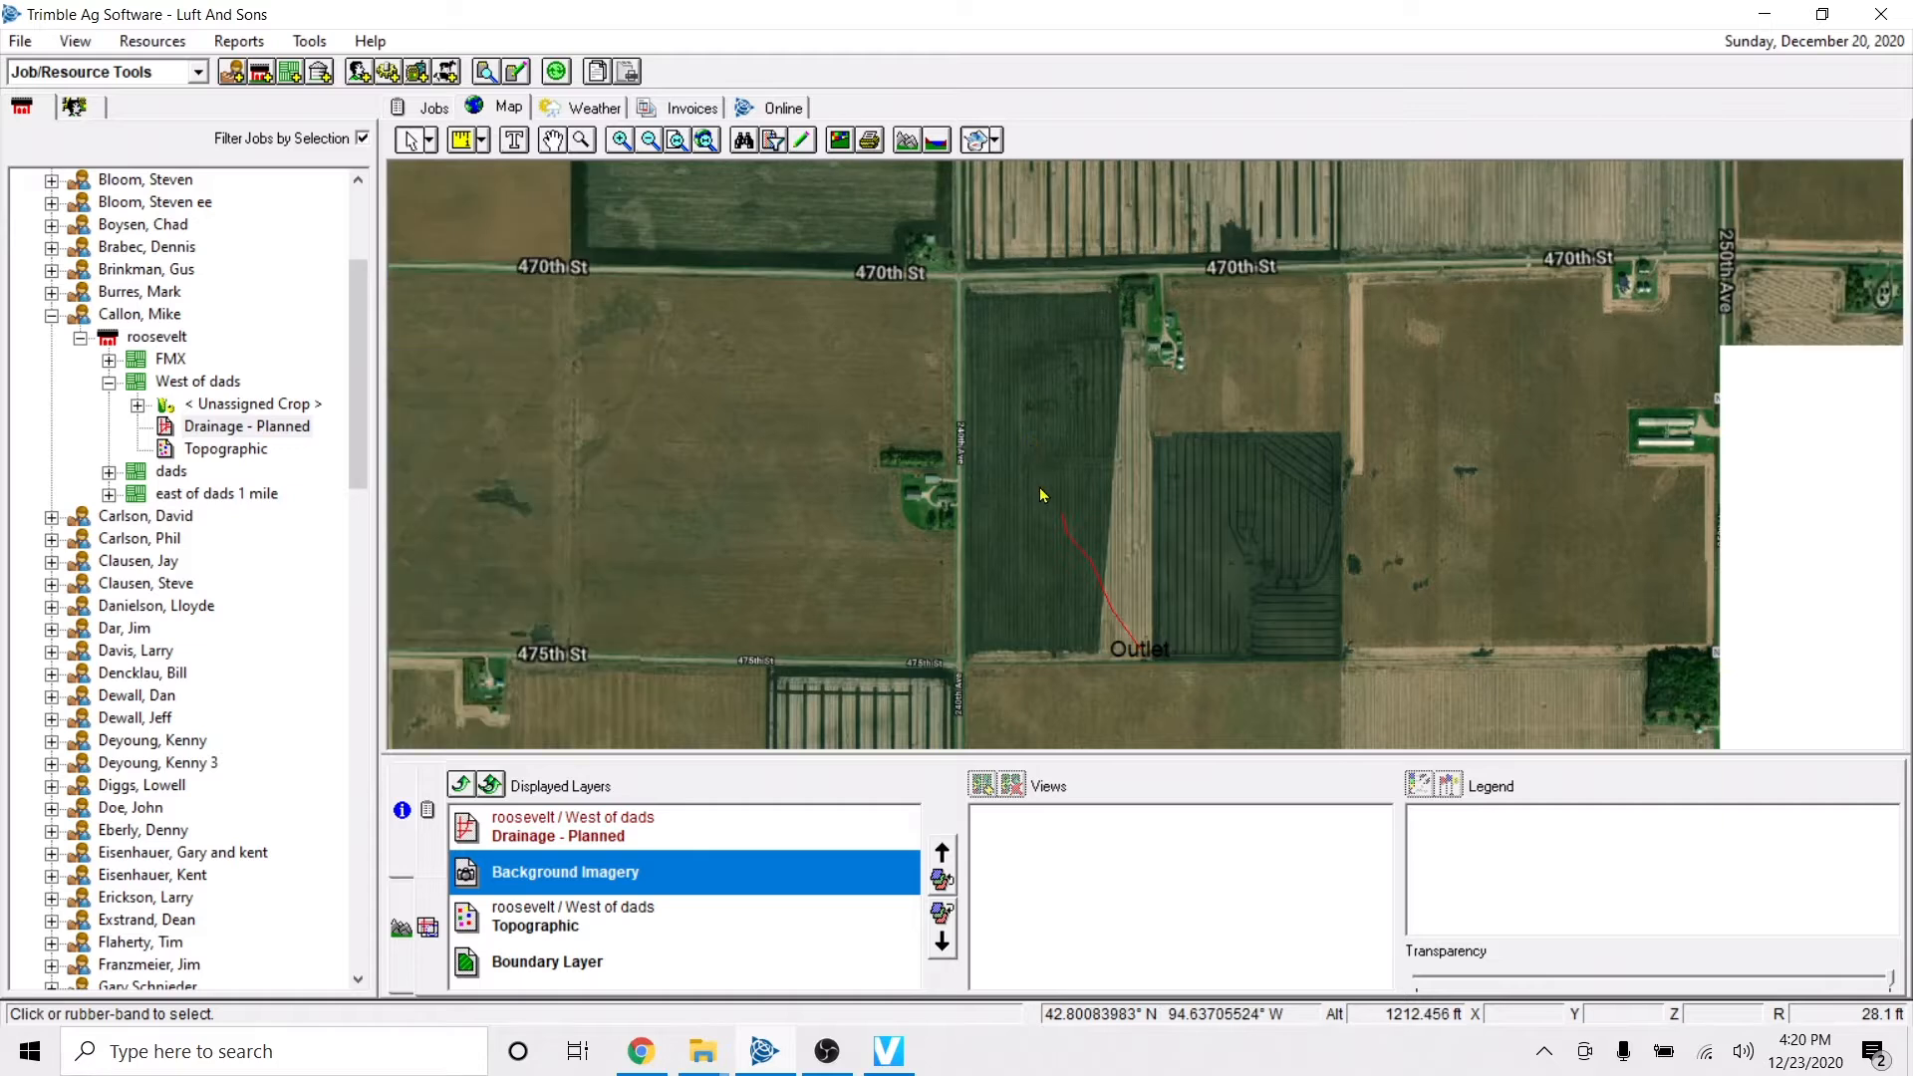
{"action": "key", "text": "Left"}
{"action": "key", "text": "Down"}
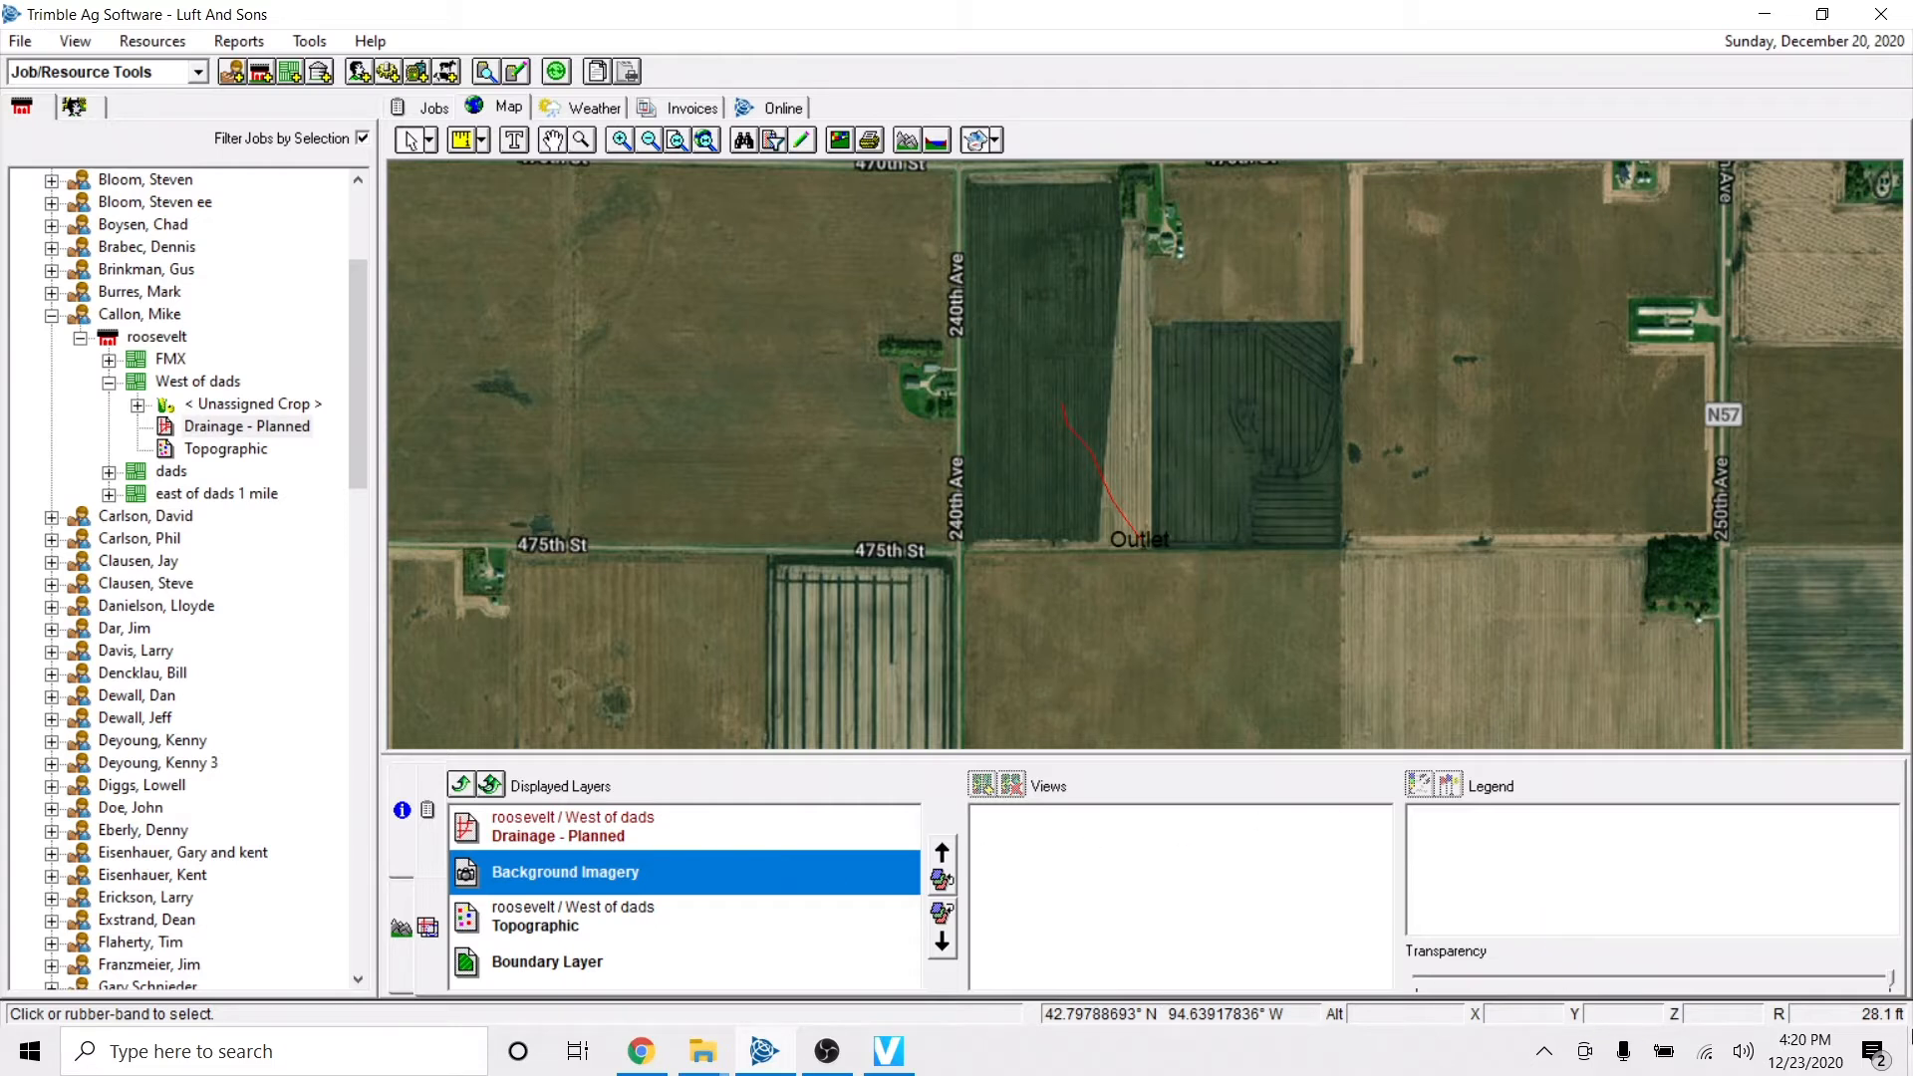
Check the transparency of Background Imagery and make Drainage - Planned the active displayed layer.
{"action": "mouse_move", "coordinate": [1891, 984]}
{"action": "left_mouse_down"}
{"action": "mouse_move", "coordinate": [1475, 986]}
{"action": "mouse_move", "coordinate": [1825, 999]}
{"action": "mouse_move", "coordinate": [1892, 982]}
{"action": "left_mouse_up"}
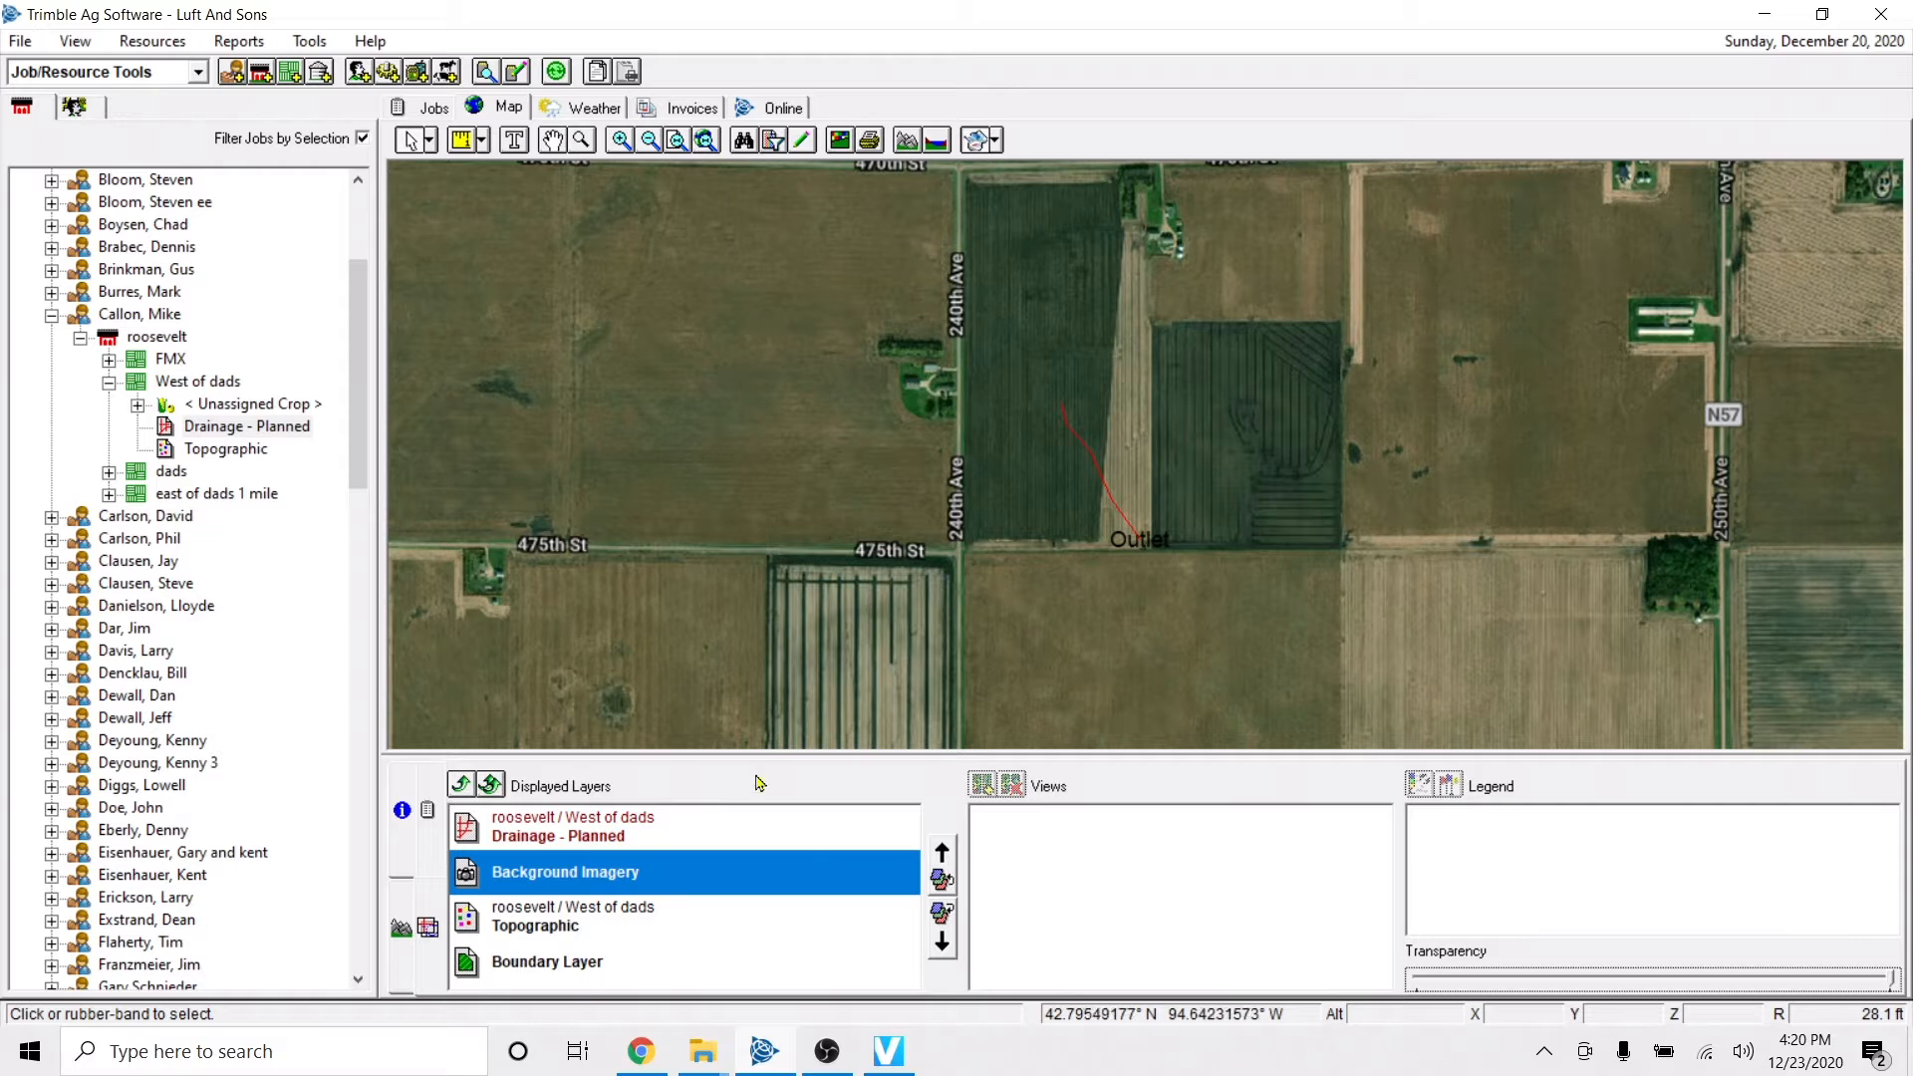
{"action": "left_click", "coordinate": [563, 845]}
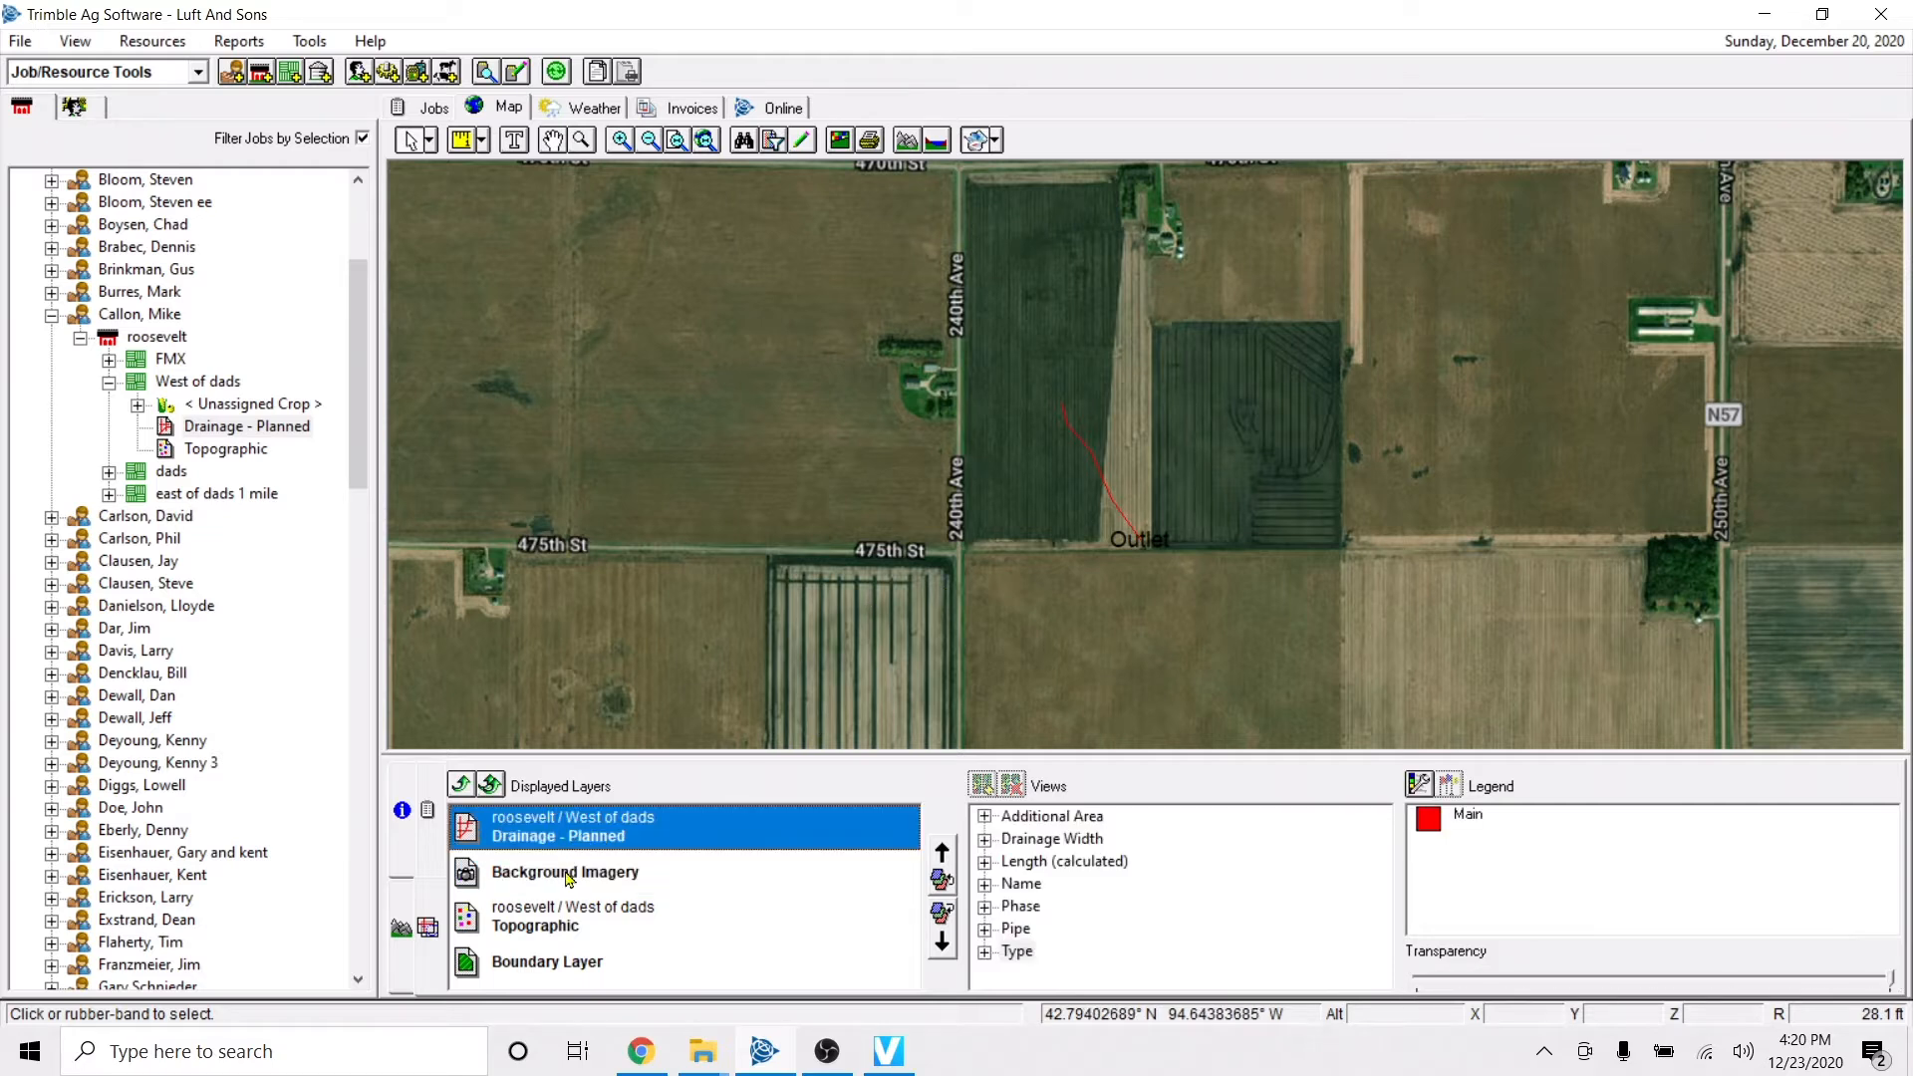
{"action": "left_click", "coordinate": [569, 876]}
{"action": "left_click", "coordinate": [574, 840]}
{"action": "left_click", "coordinate": [570, 872]}
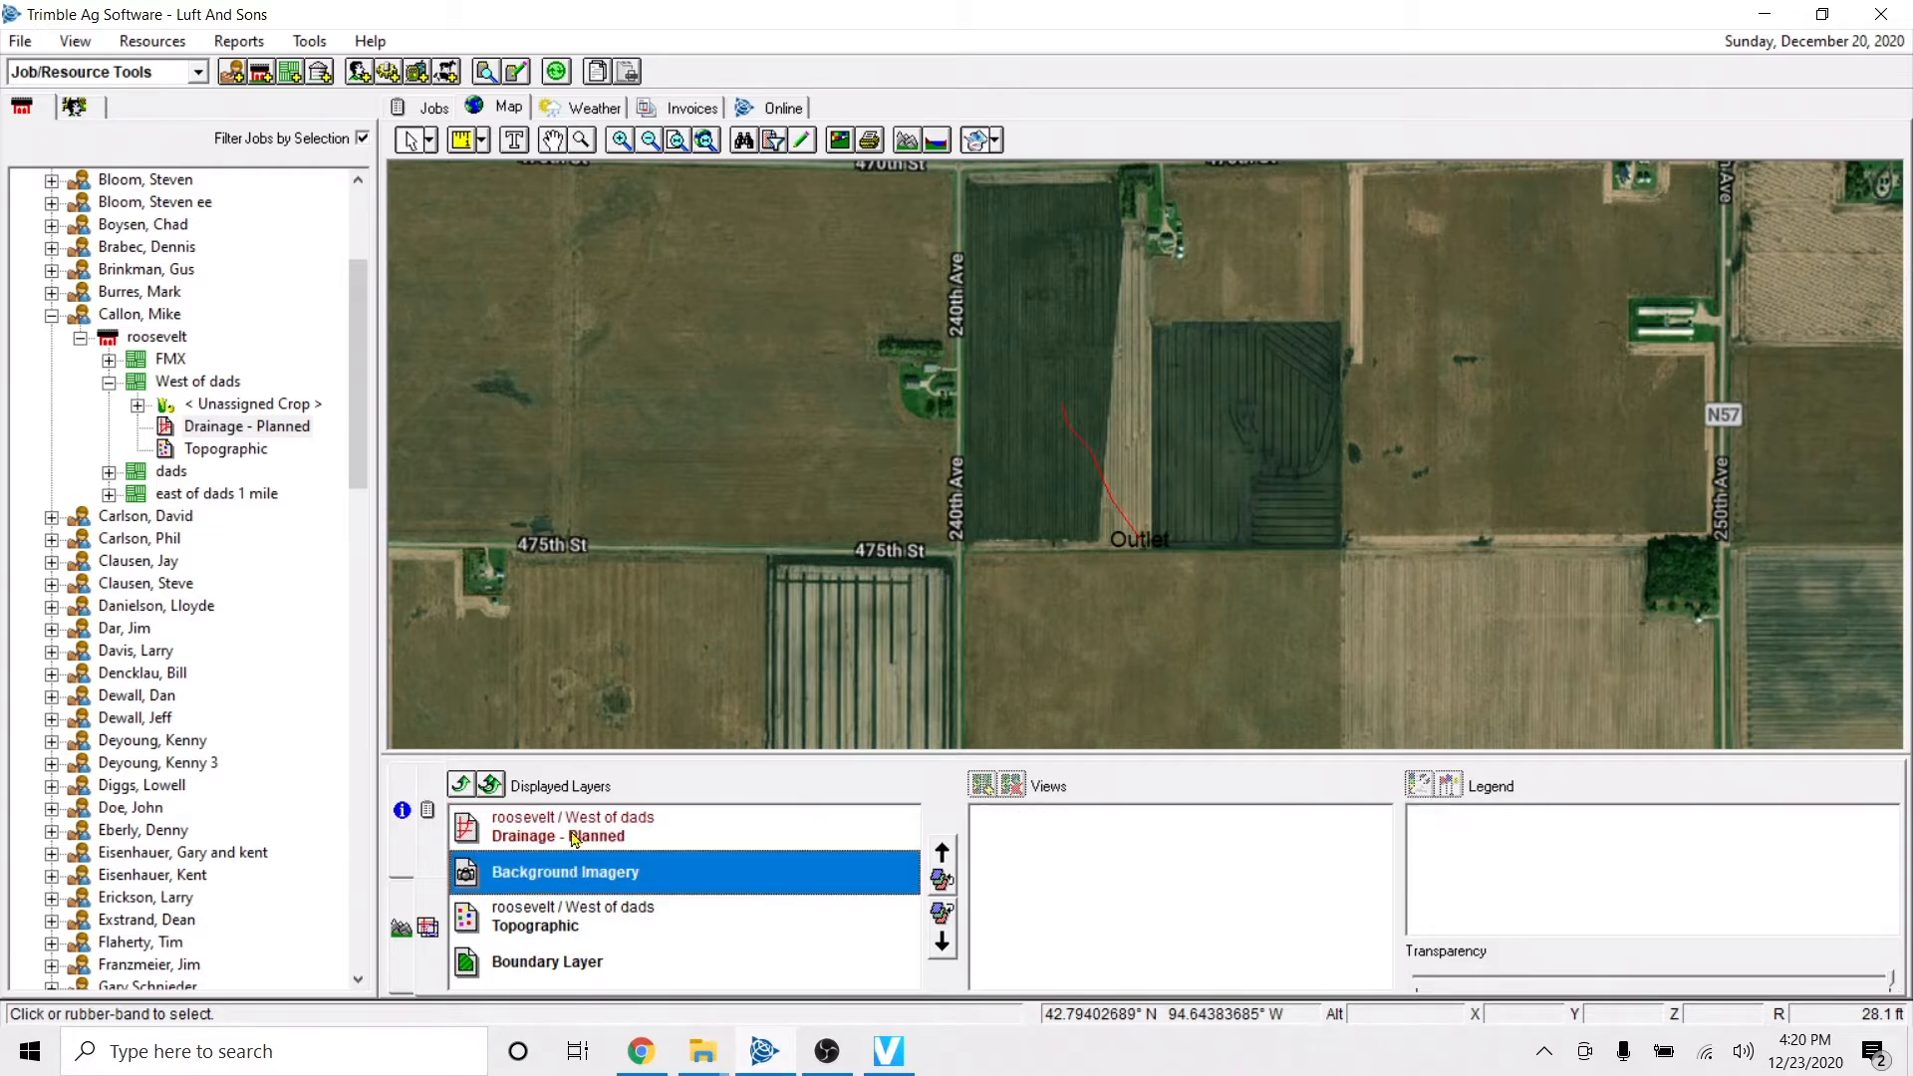
{"action": "left_click", "coordinate": [574, 845]}
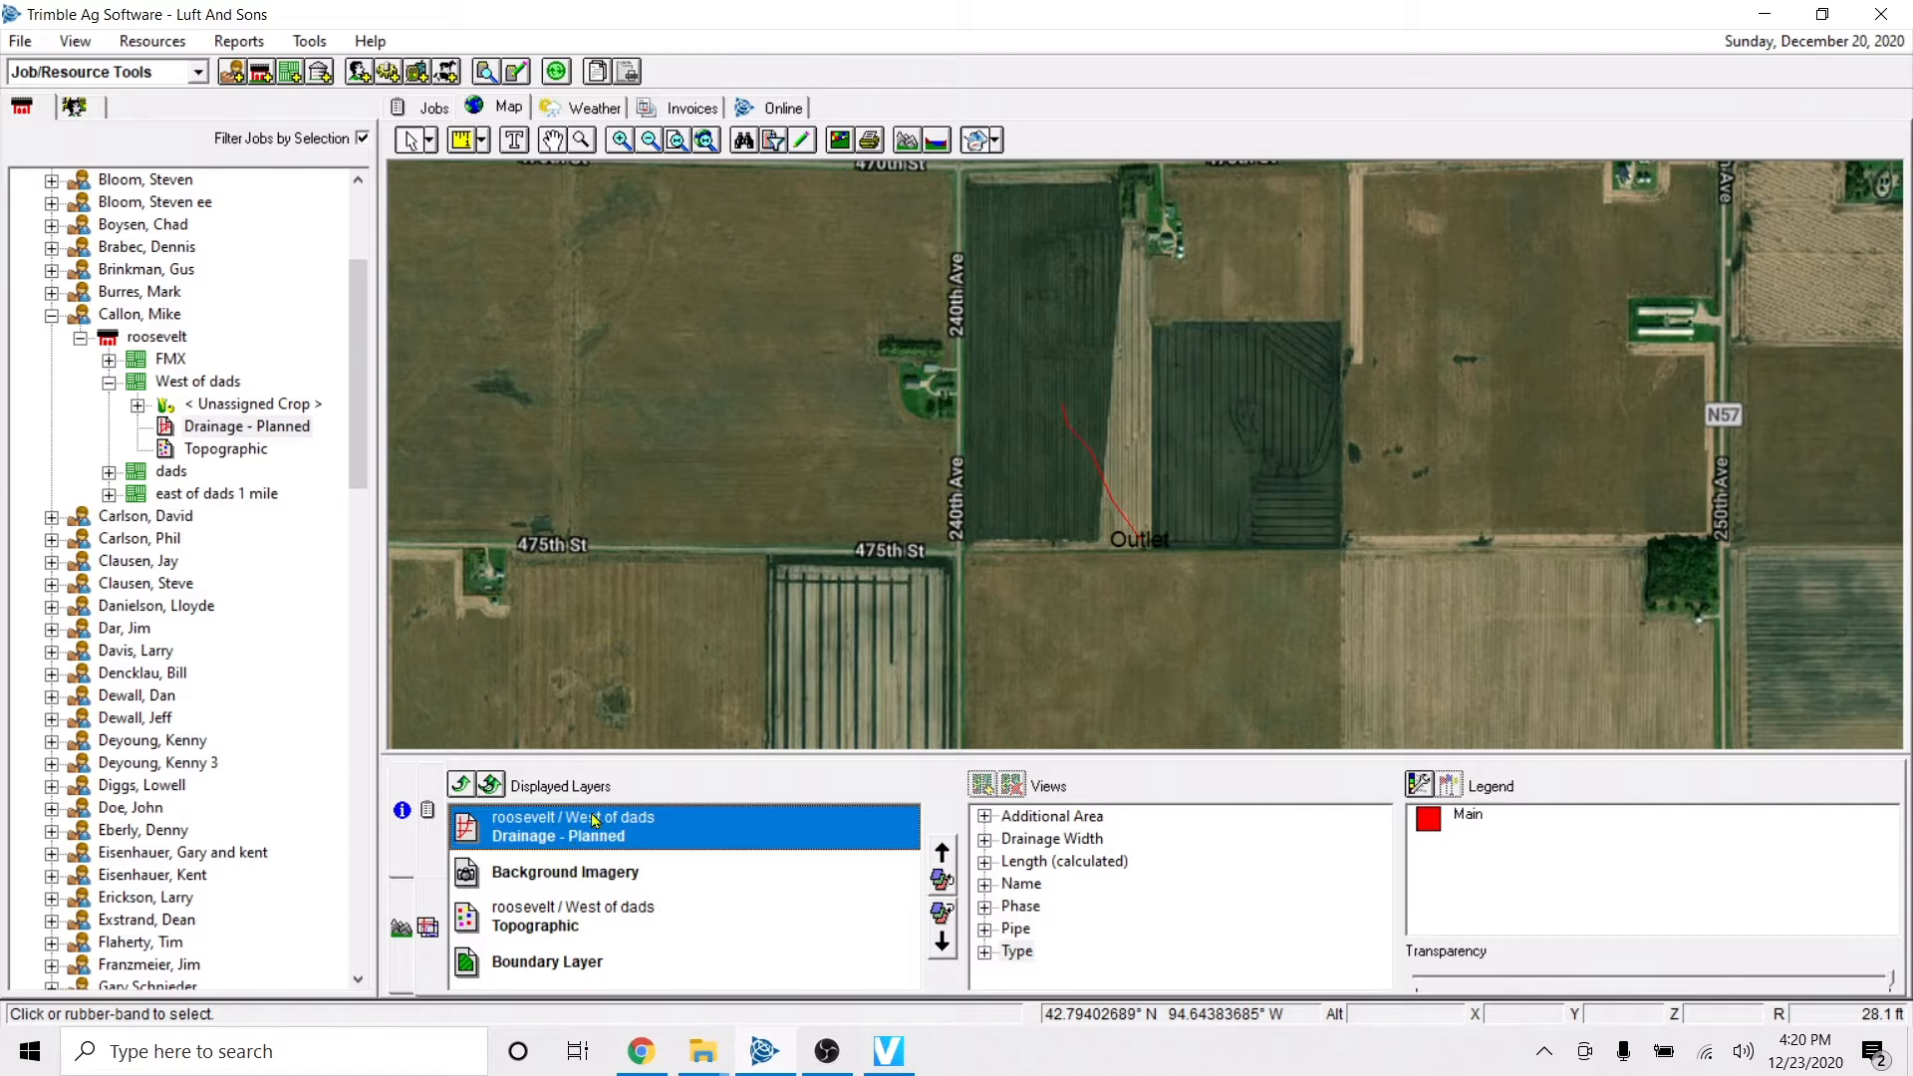
Add a line features layer to the West of dads field, then save and close its editing session.
{"action": "right_click", "coordinate": [179, 382]}
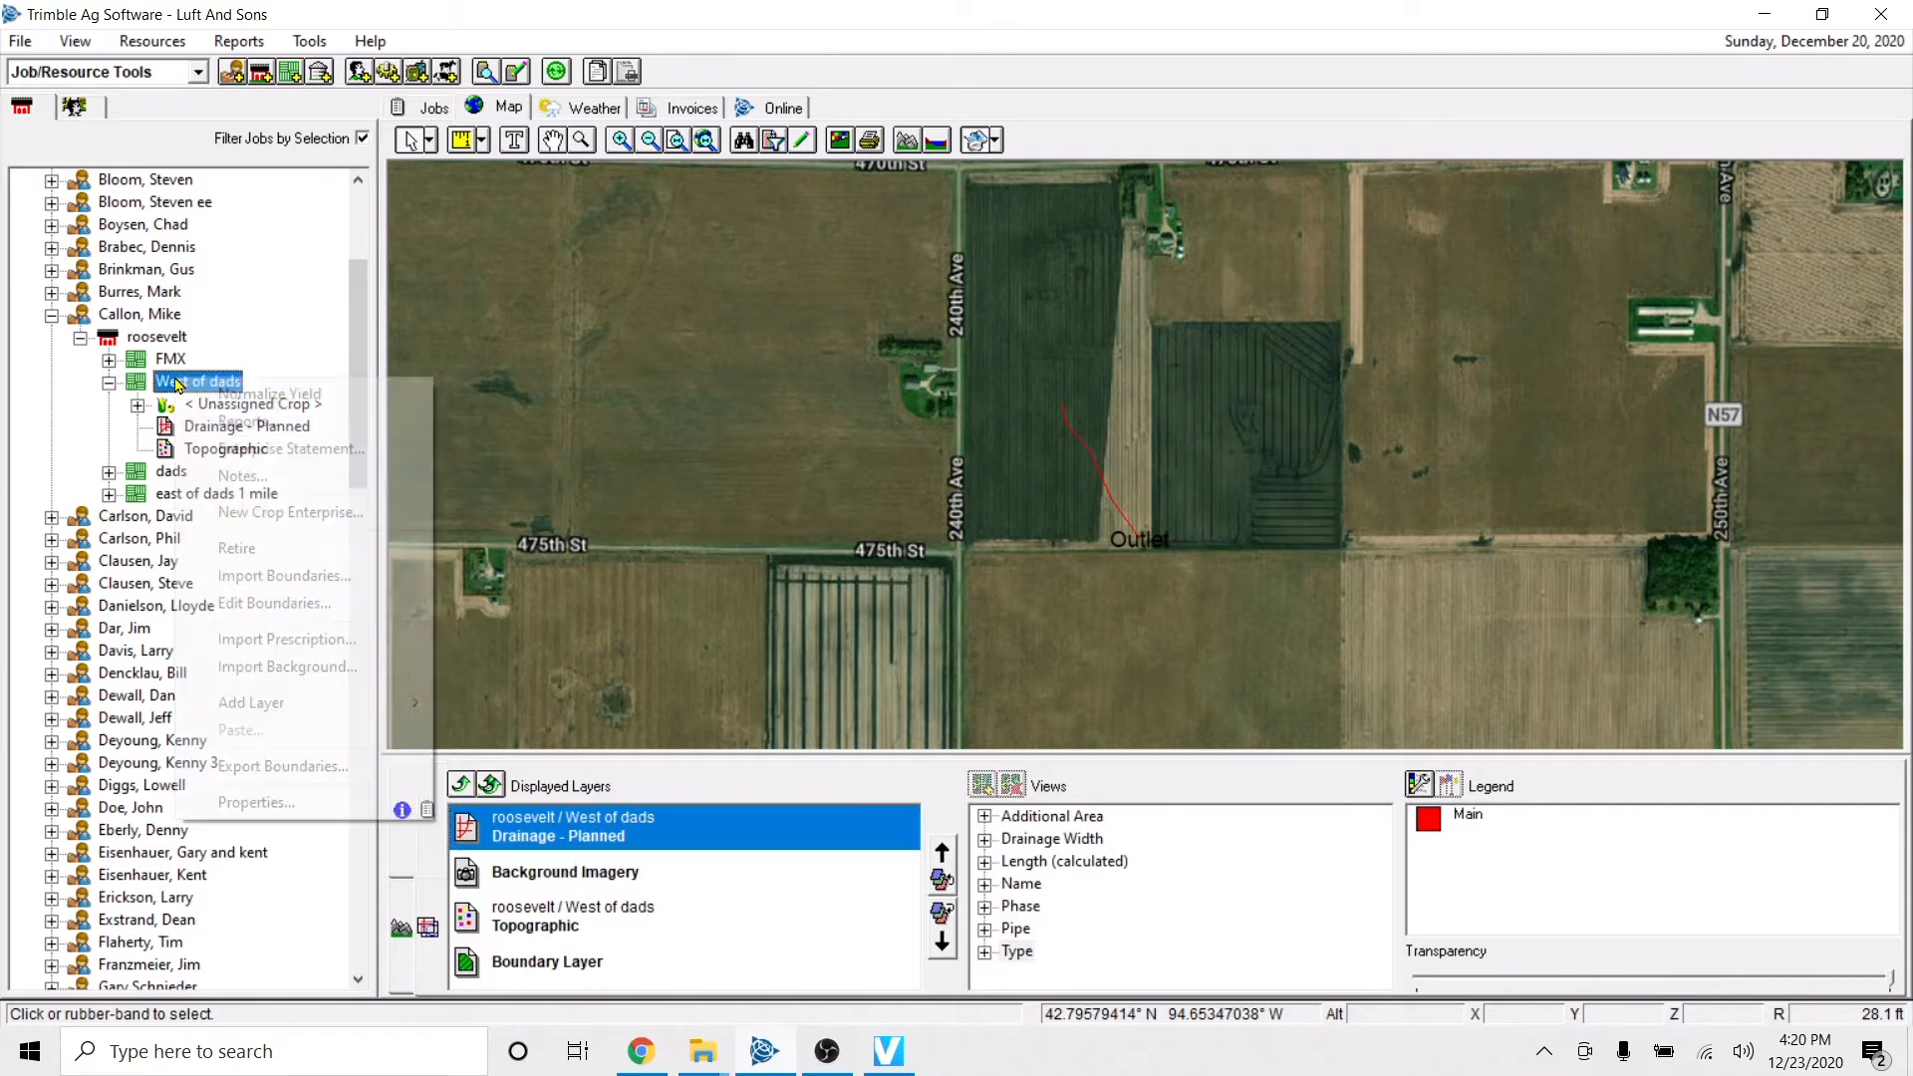
{"action": "mouse_move", "coordinate": [296, 717]}
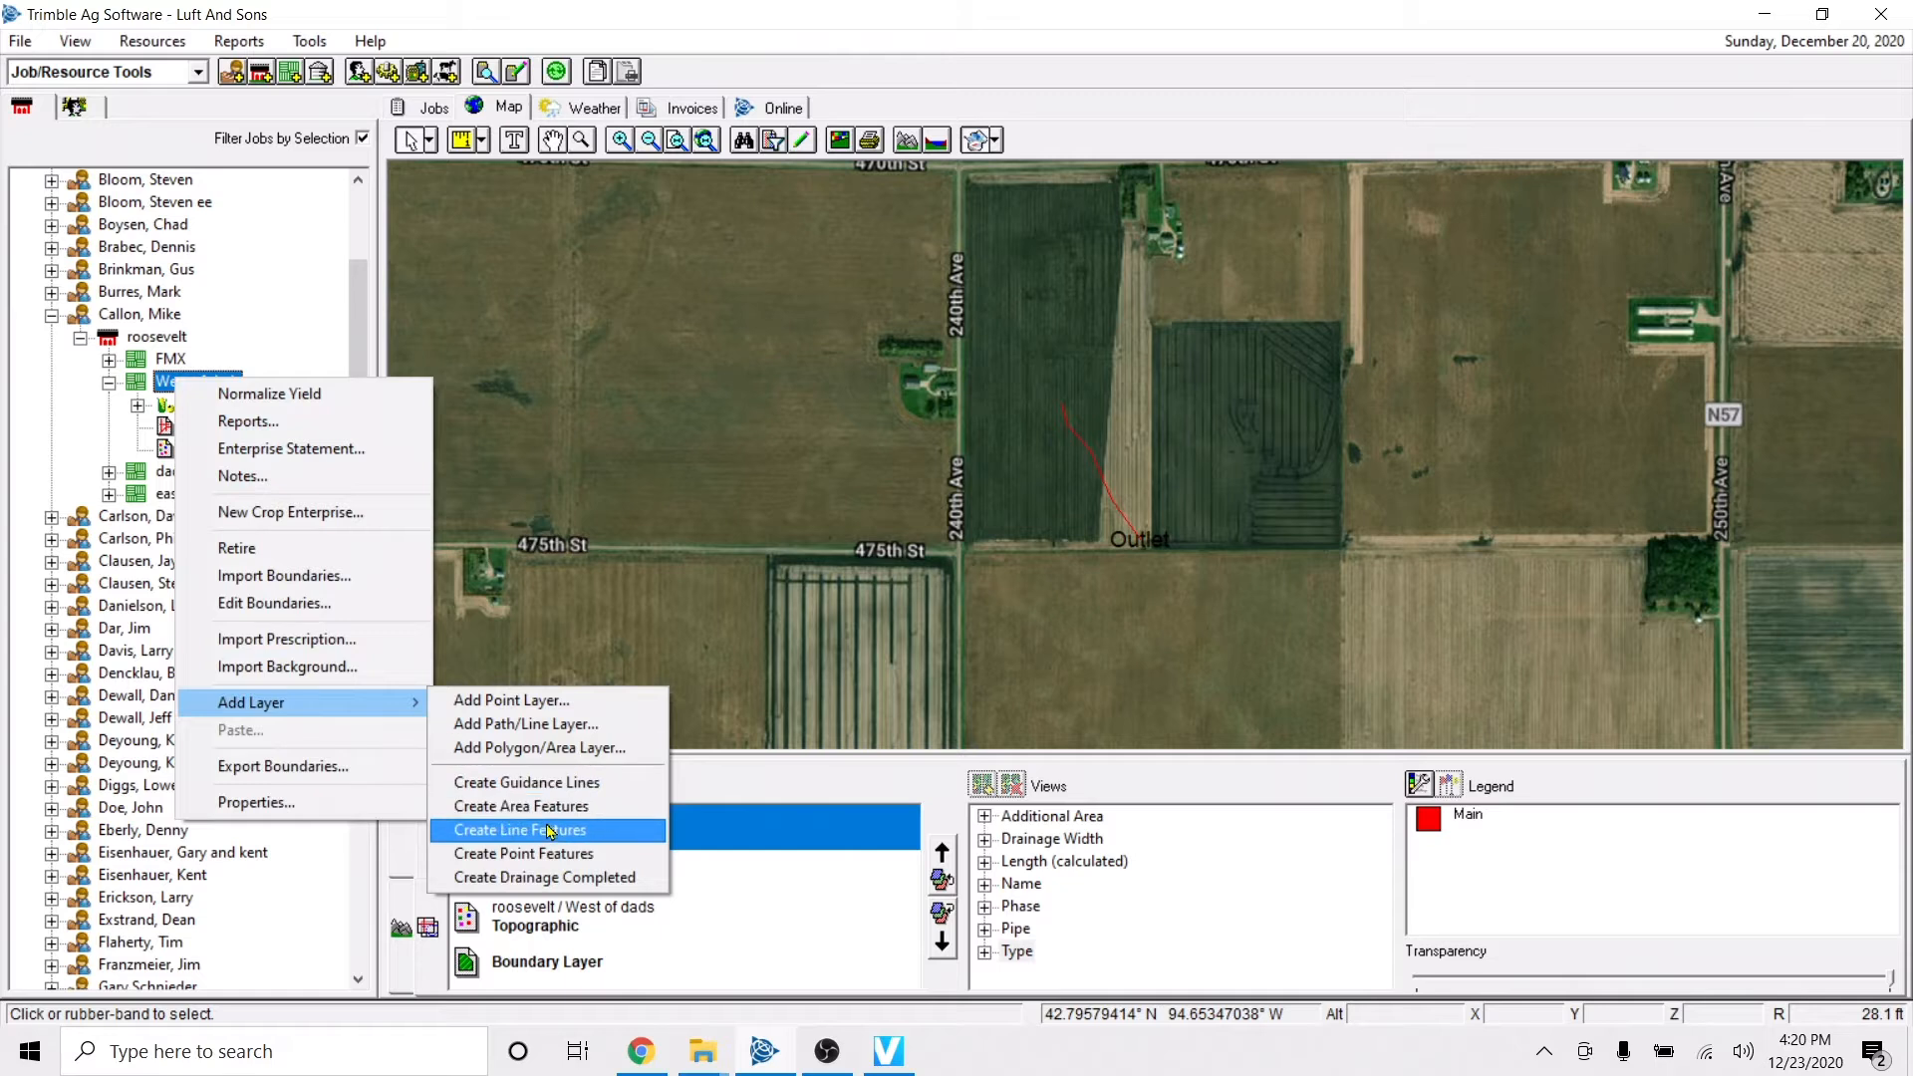
{"action": "left_click", "coordinate": [518, 830]}
{"action": "left_click", "coordinate": [564, 878]}
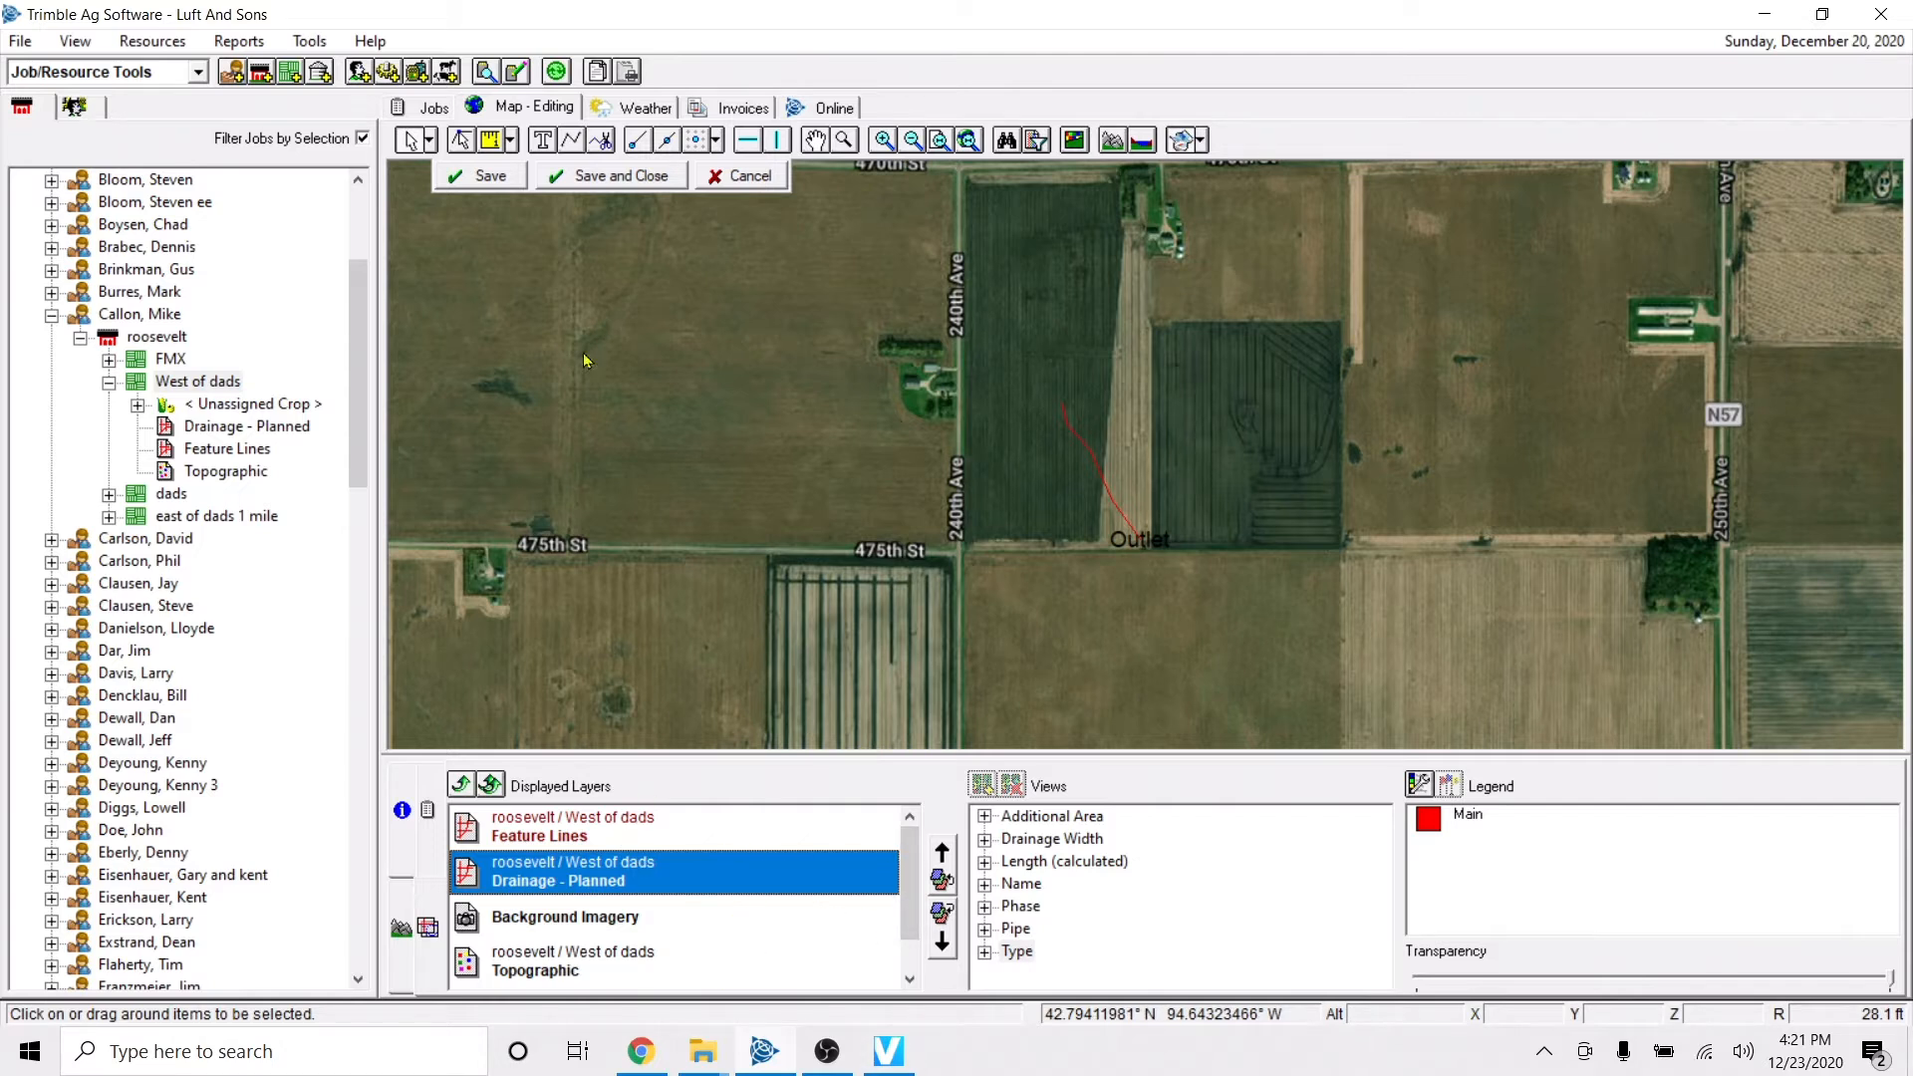
{"action": "left_click", "coordinate": [612, 175]}
Move Drainage - Planned above Feature Lines in the layer order, and open its drainage design settings before saving and closing the edit.
{"action": "left_click", "coordinate": [858, 887]}
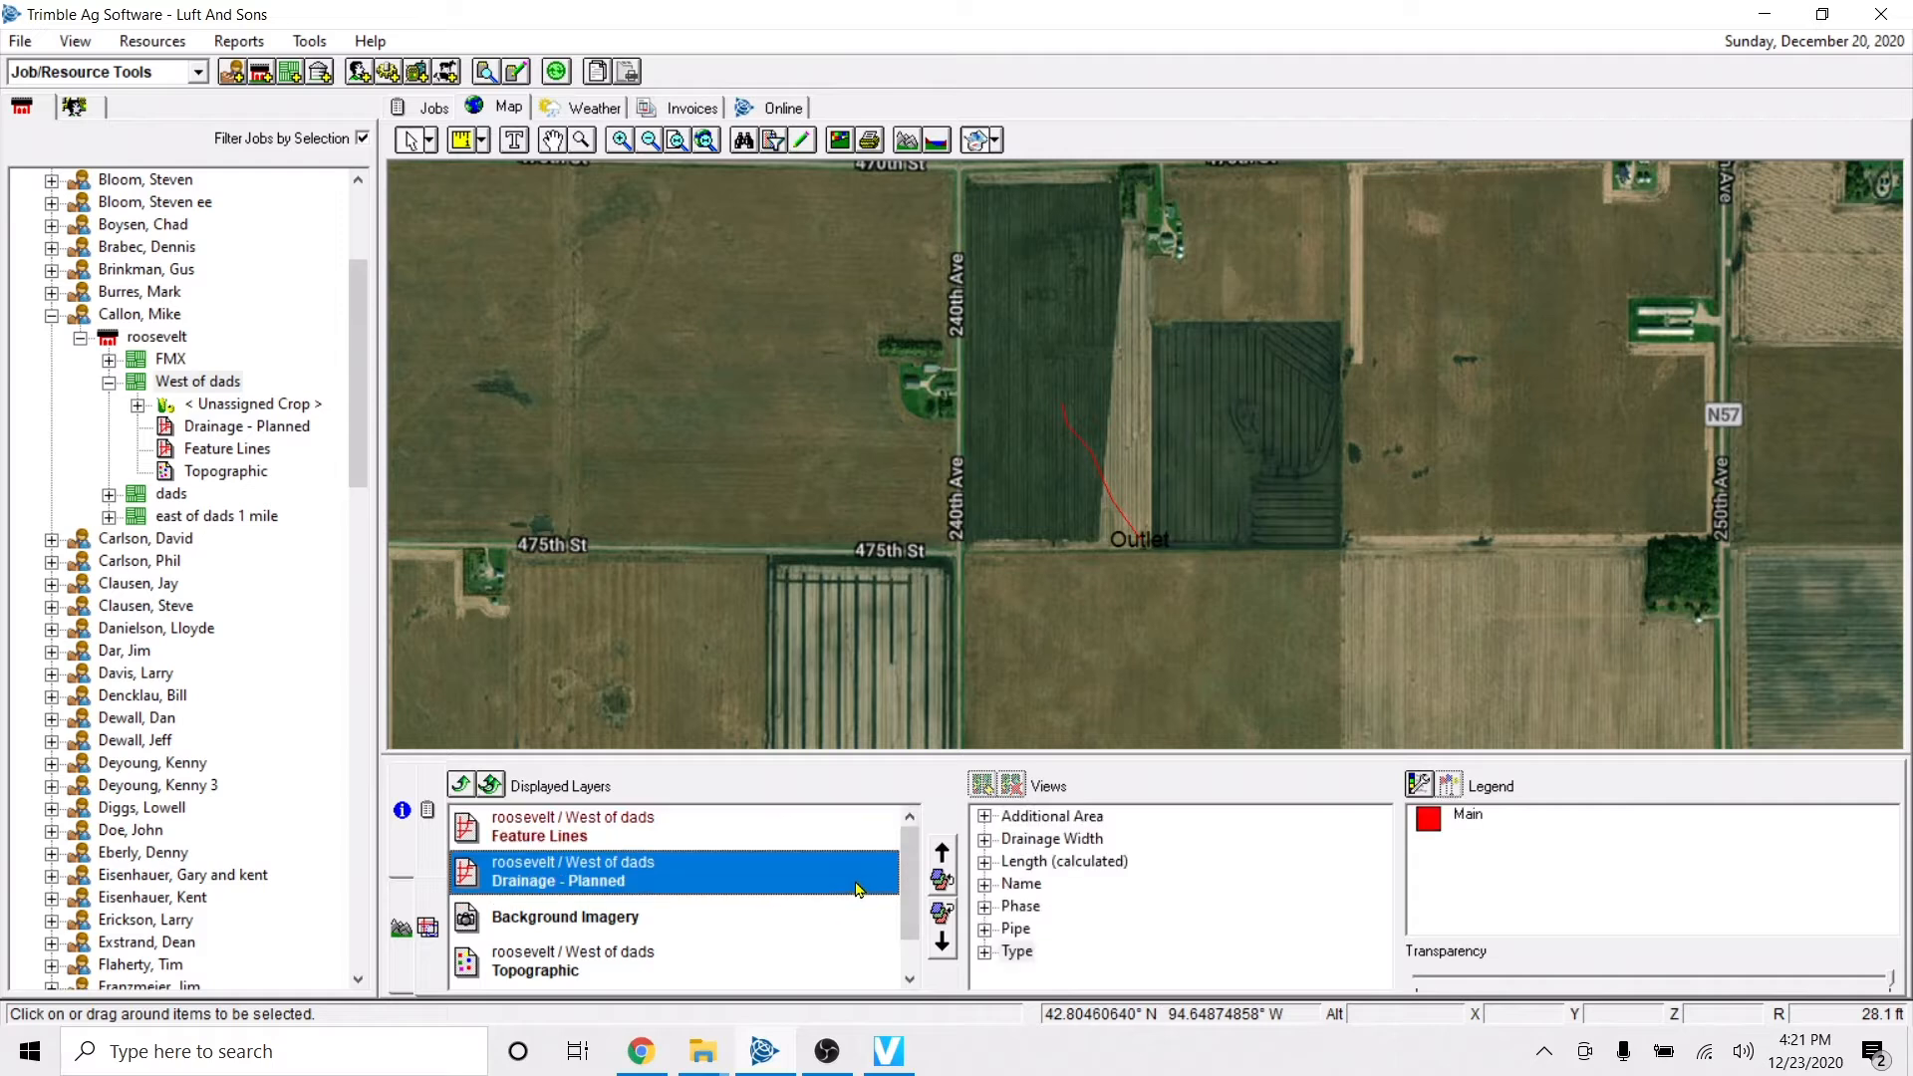
{"action": "left_click", "coordinate": [942, 853]}
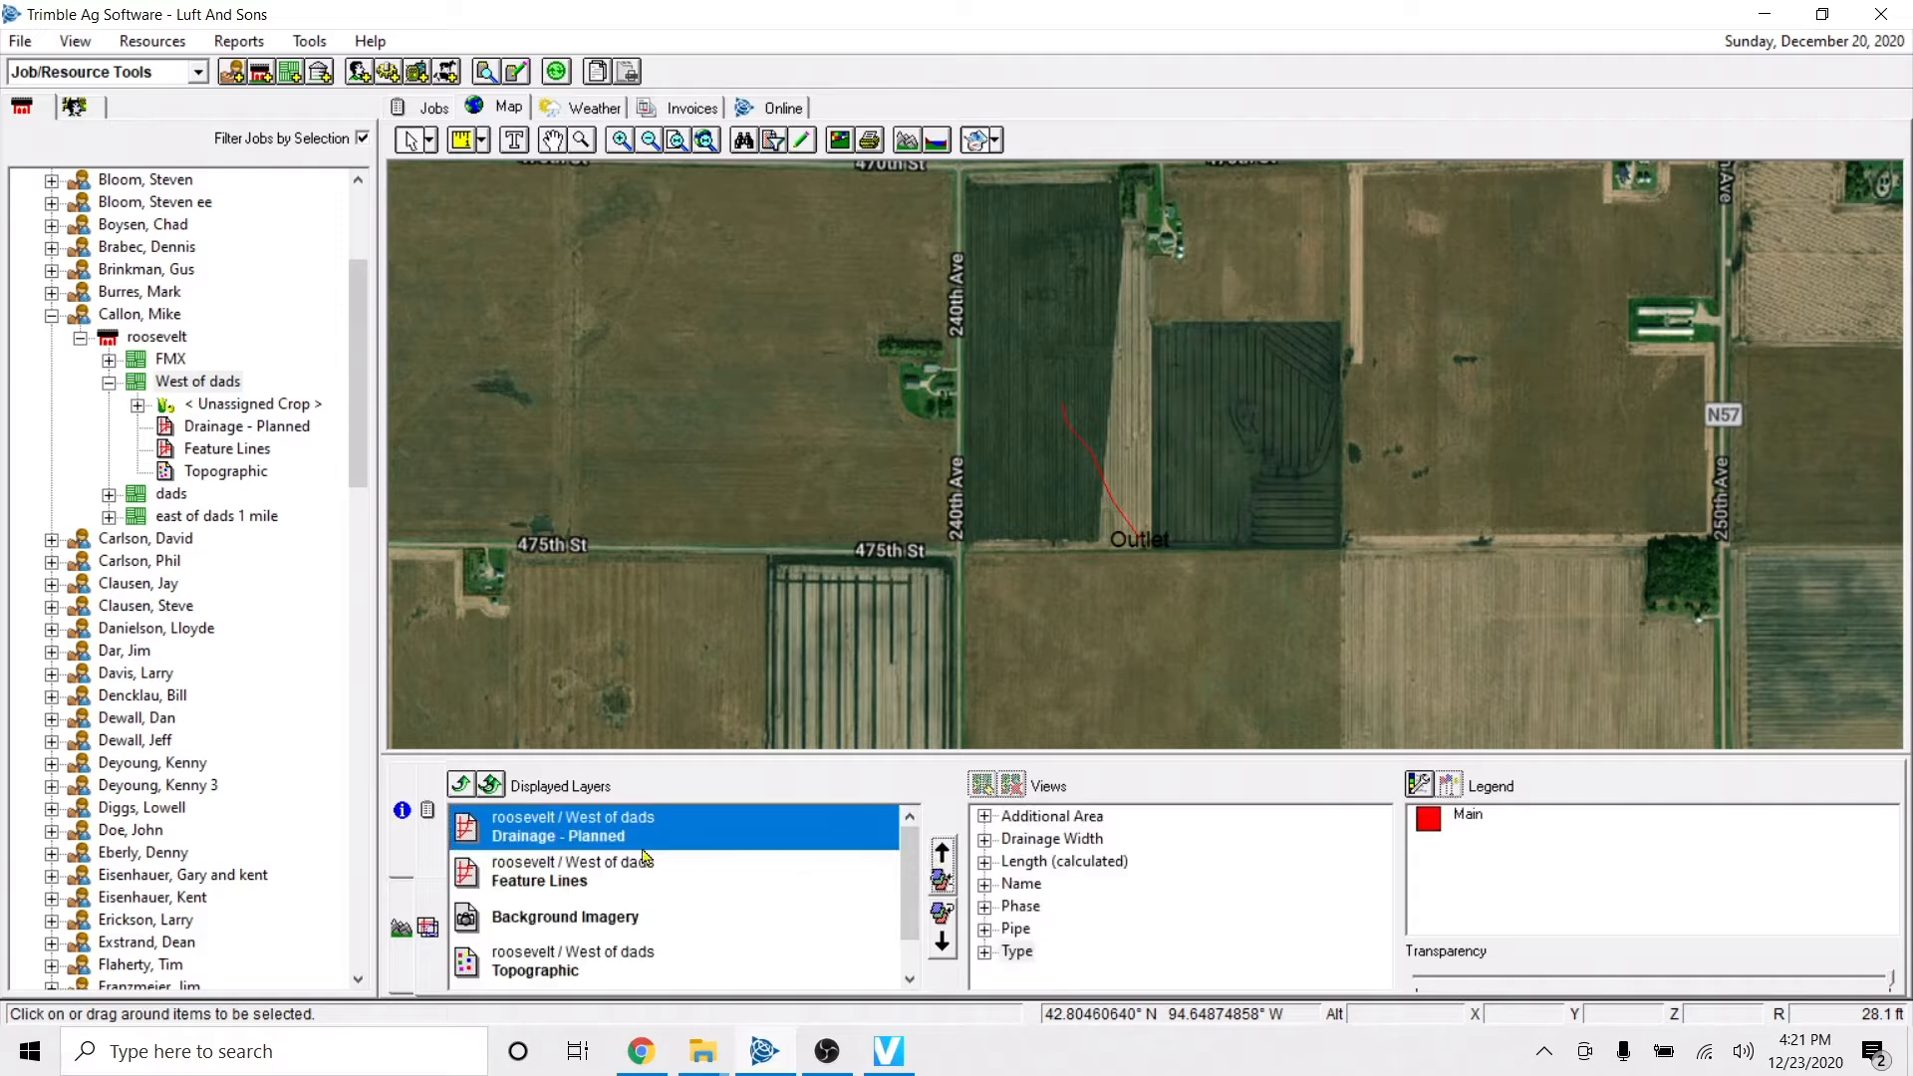
{"action": "left_click", "coordinate": [803, 140]}
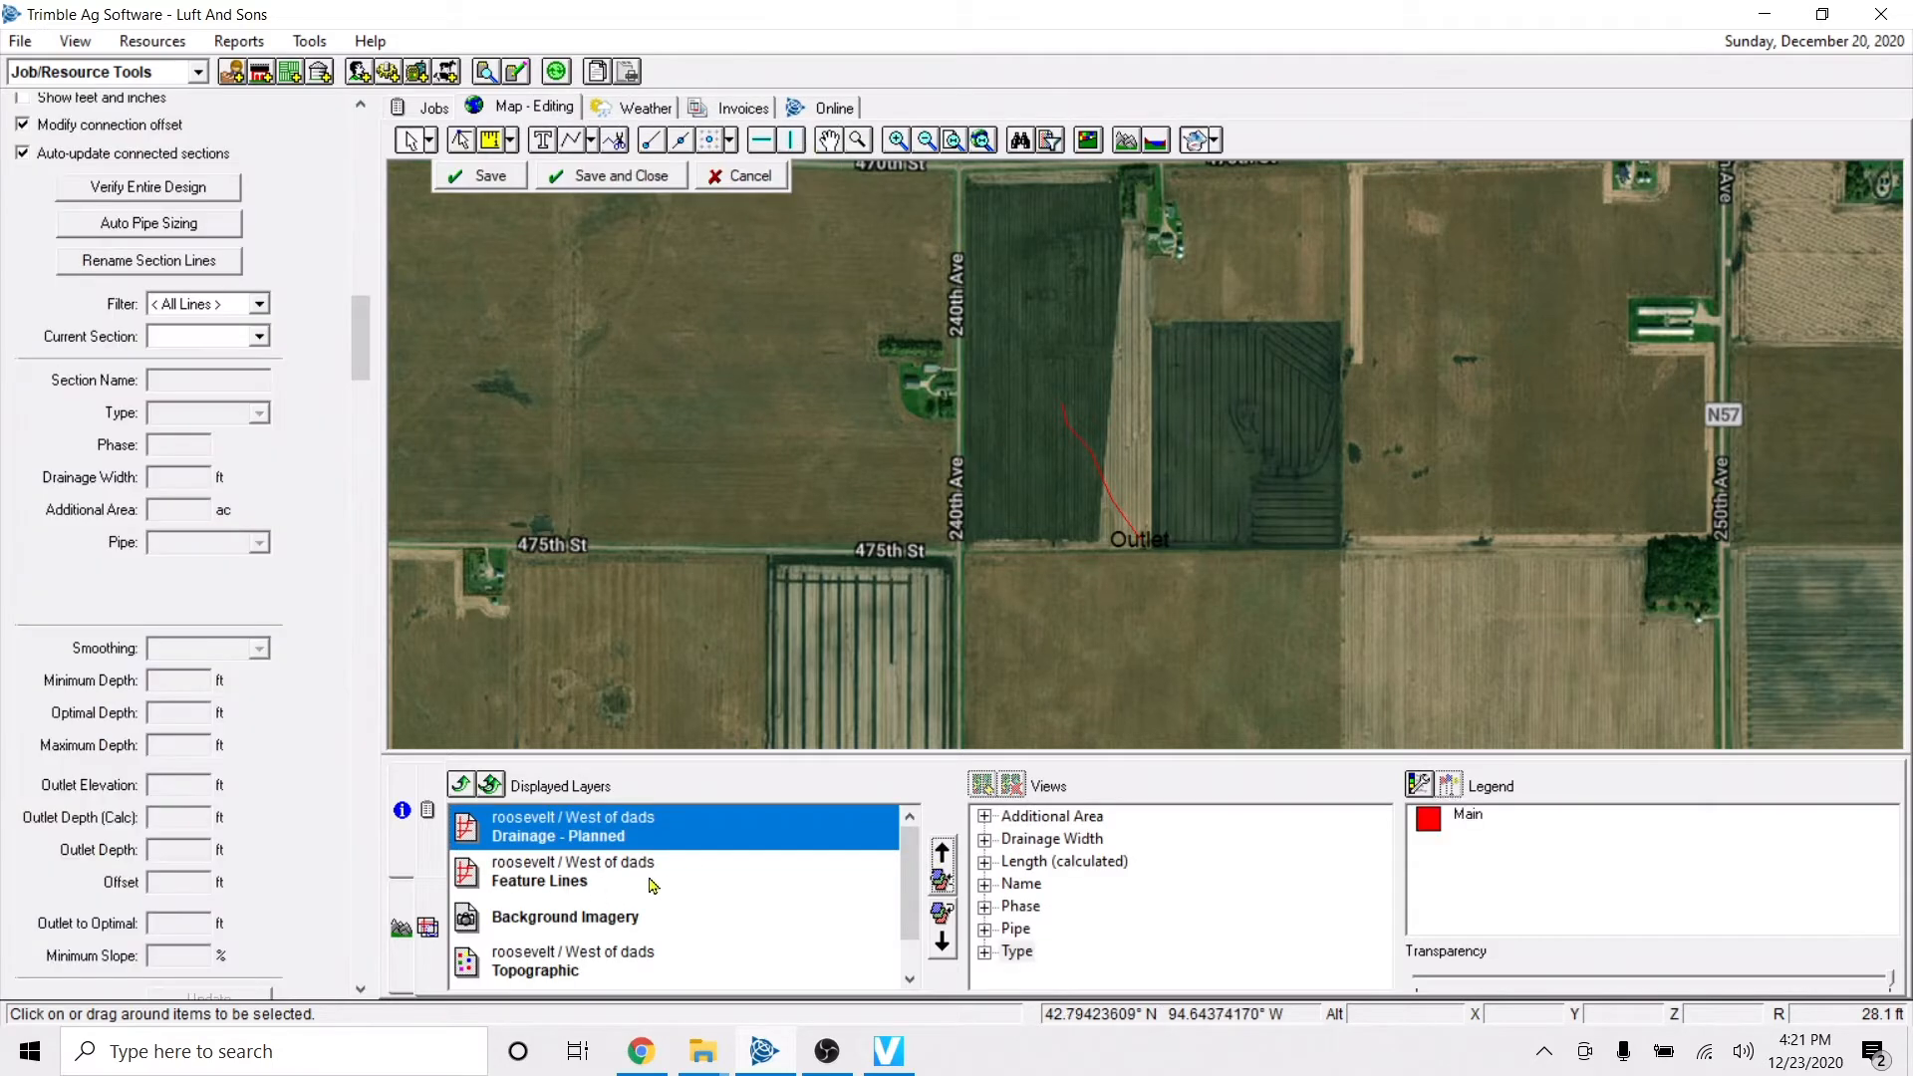
{"action": "left_click", "coordinate": [580, 185]}
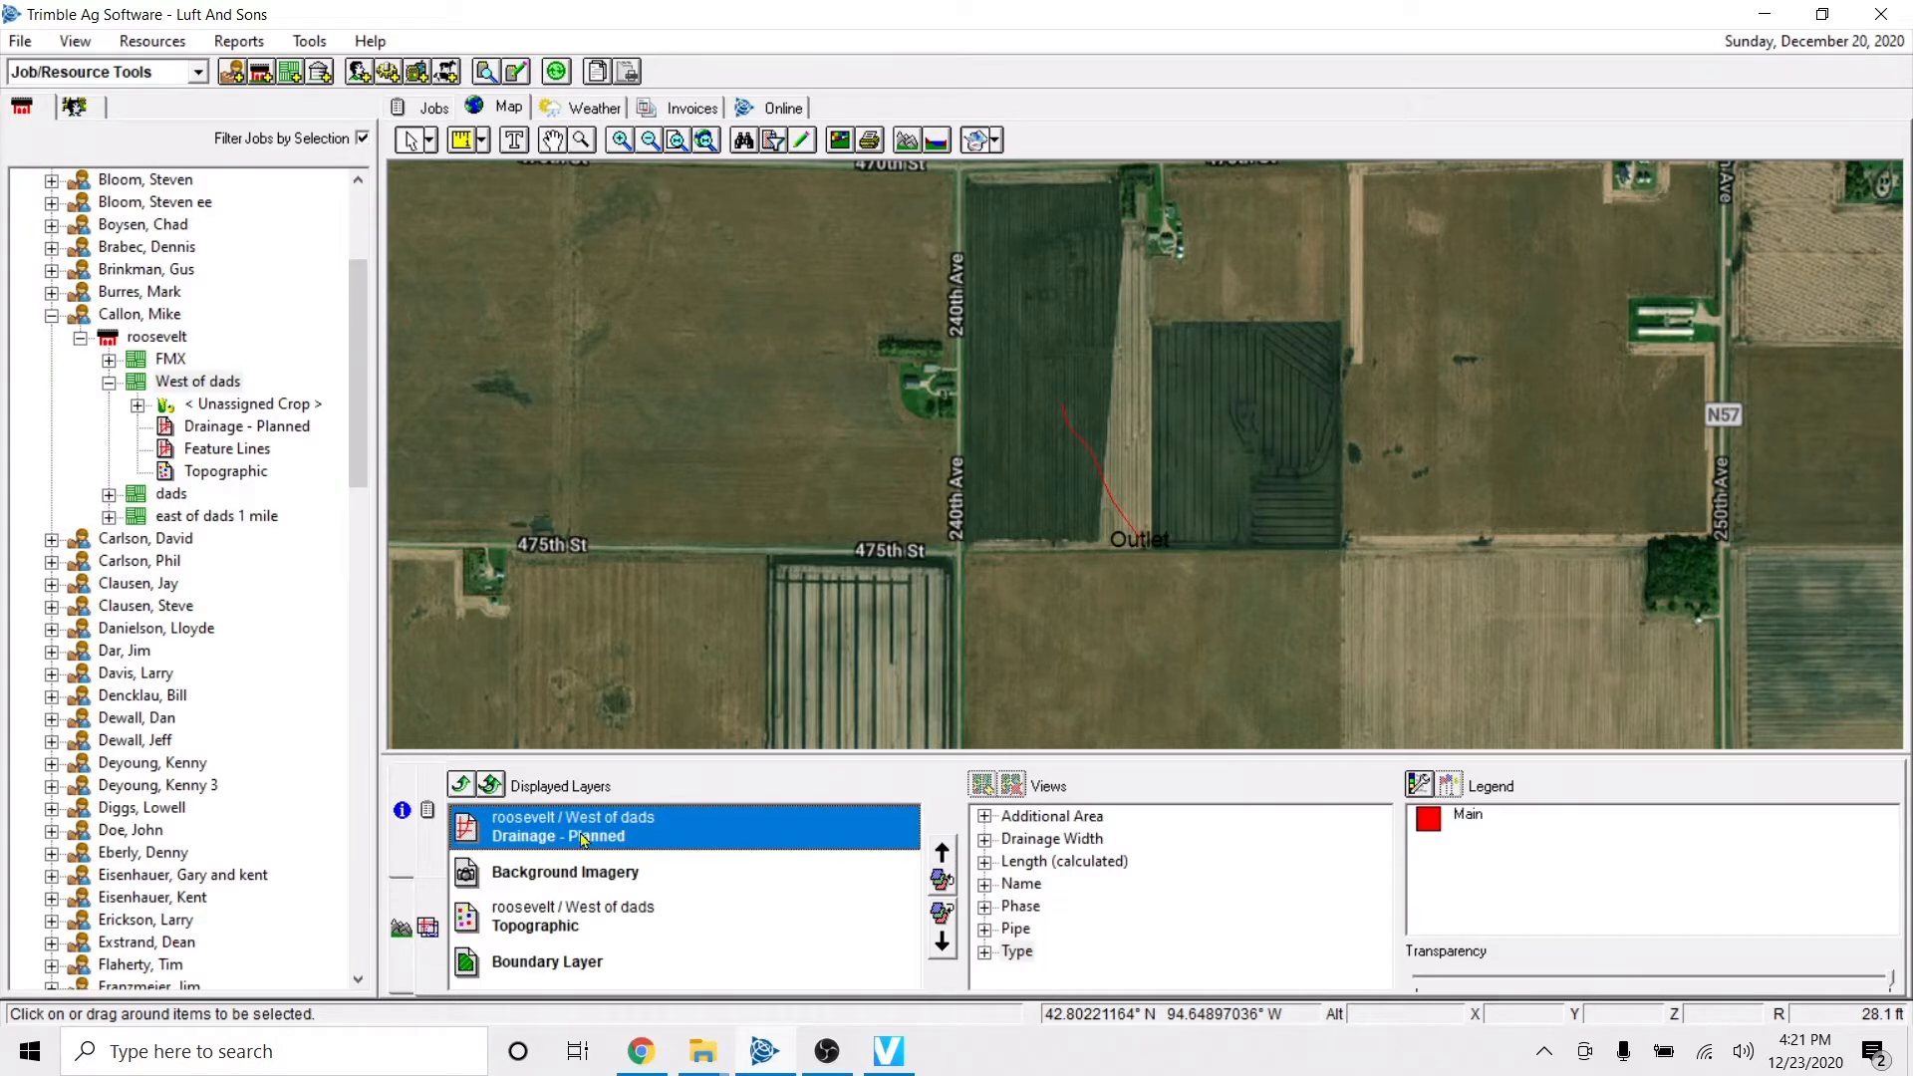
Display the main drain line's profile and examine it along its length, trying a taller profile view.
{"action": "left_click", "coordinate": [400, 930]}
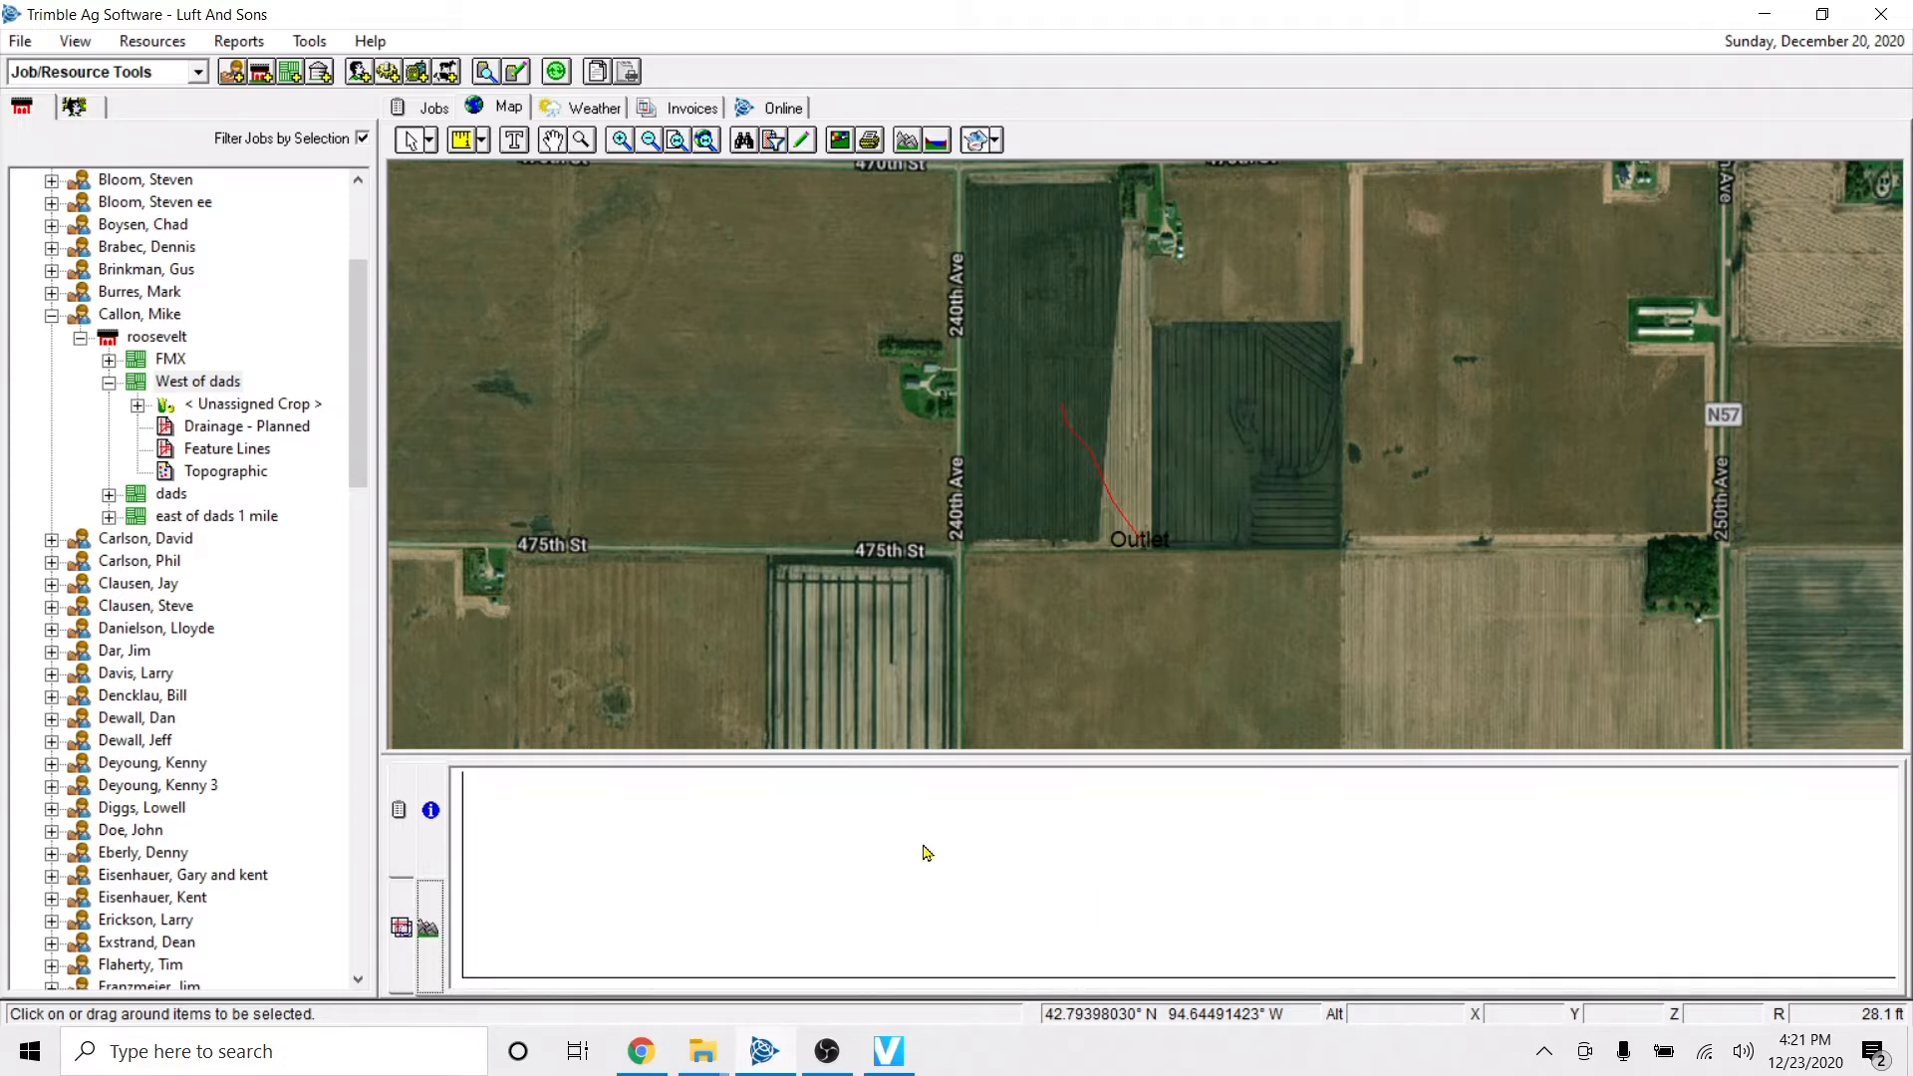
{"action": "left_click", "coordinate": [1104, 476]}
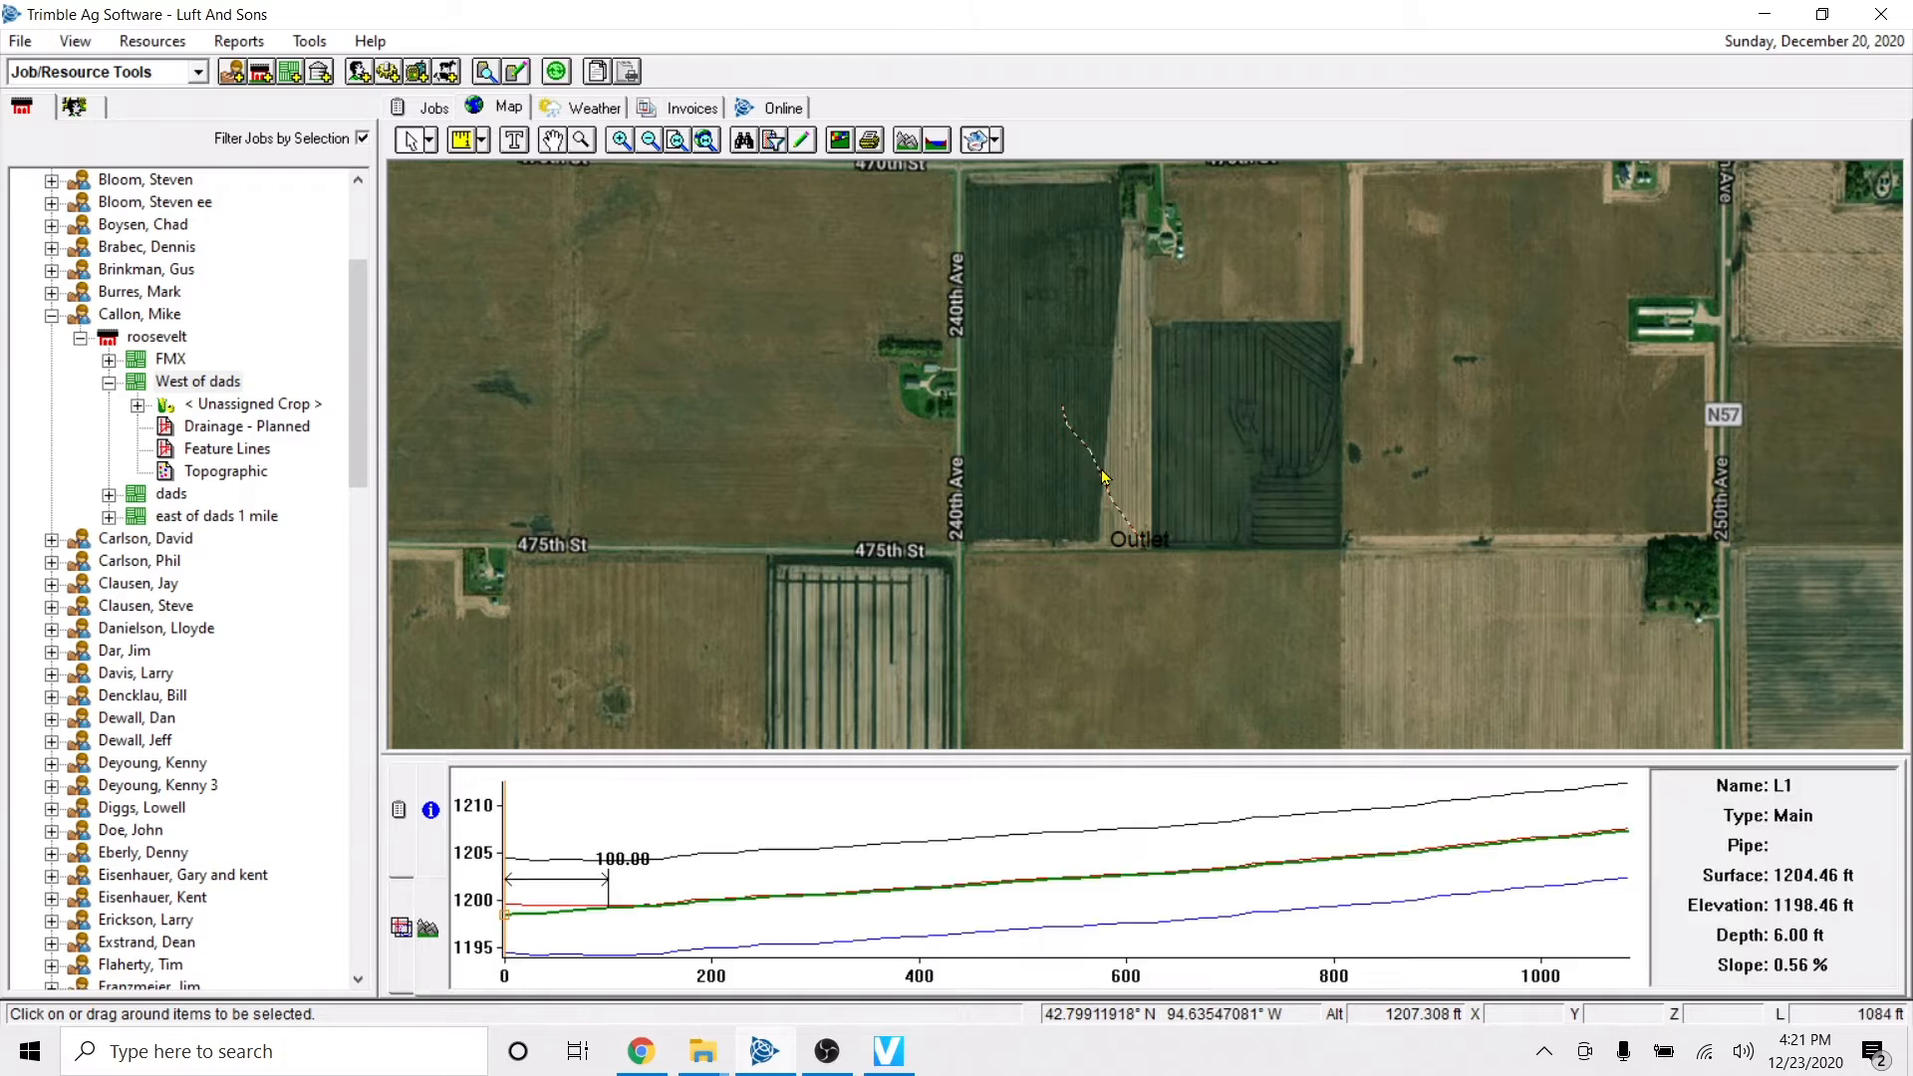
{"action": "left_click", "coordinate": [552, 908]}
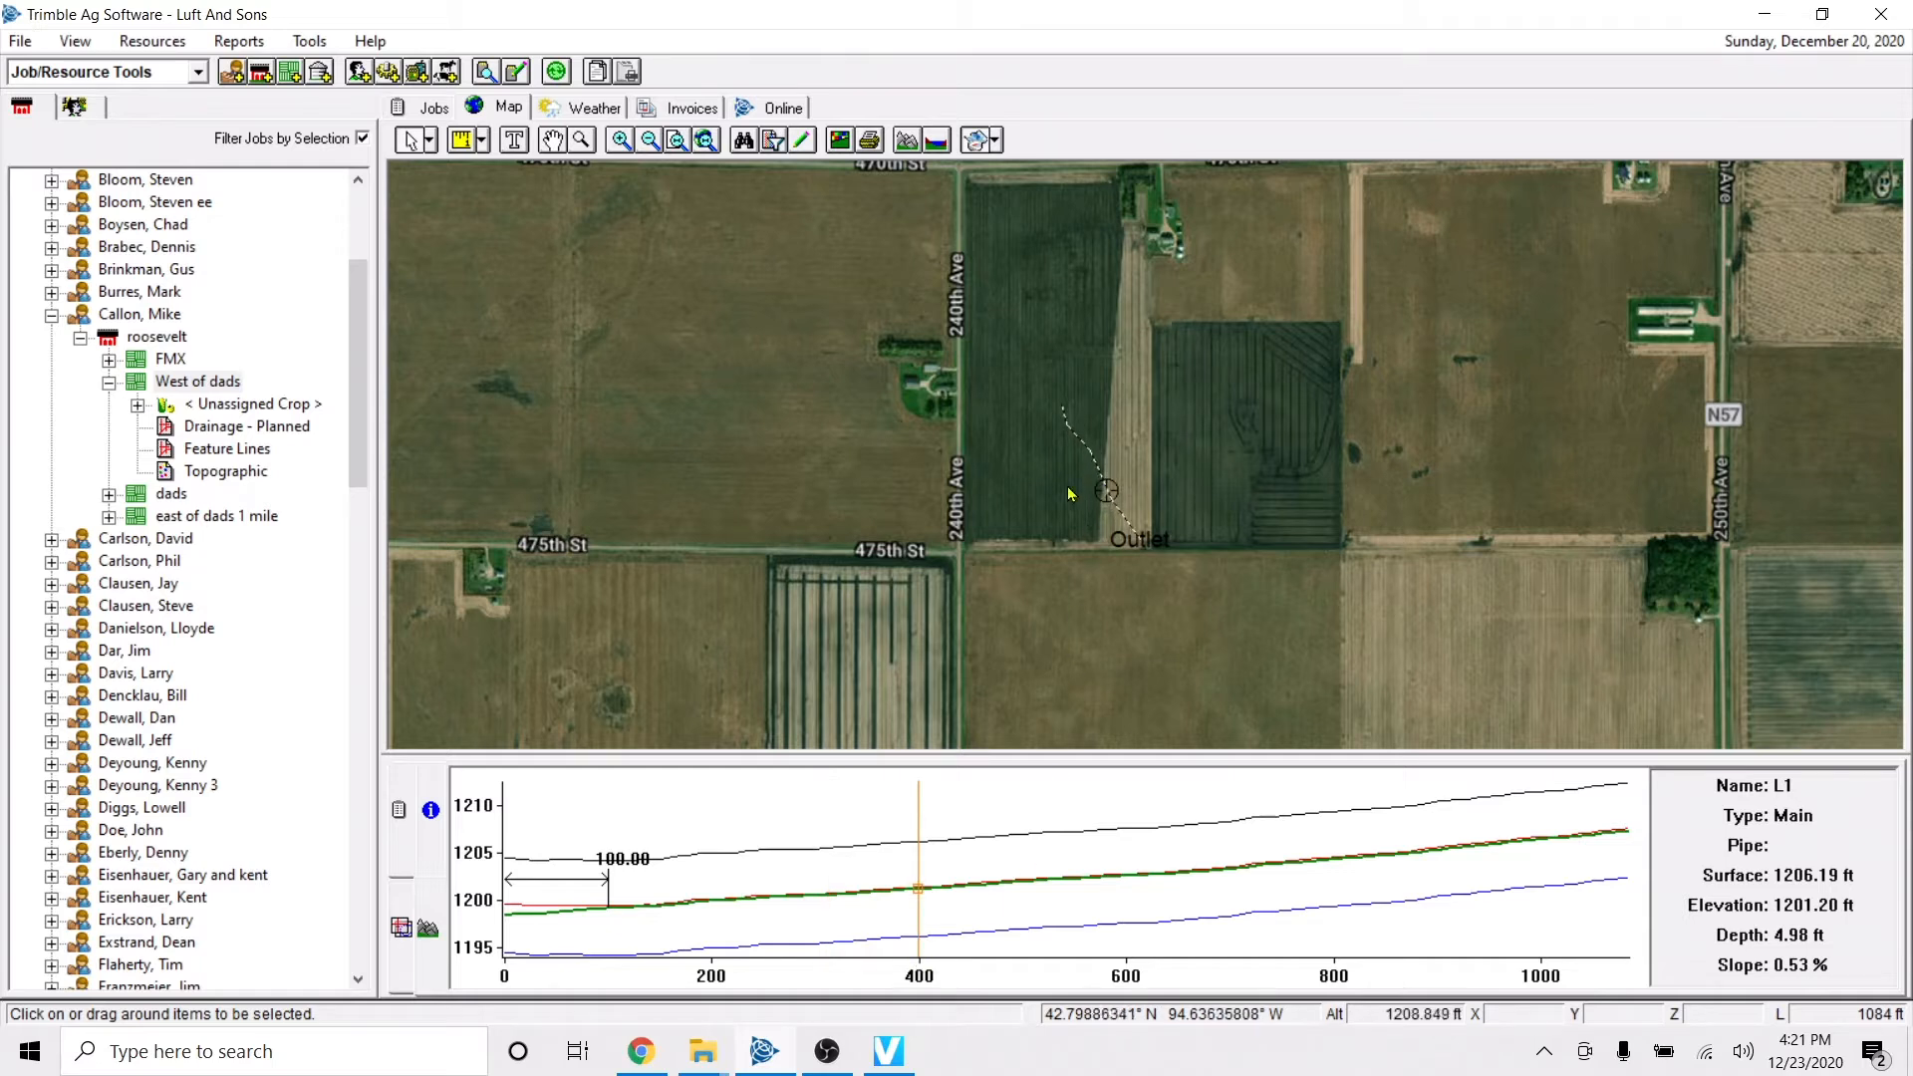
{"action": "scroll", "coordinate": [1106, 498], "scroll_direction": "up", "scroll_amount": 1}
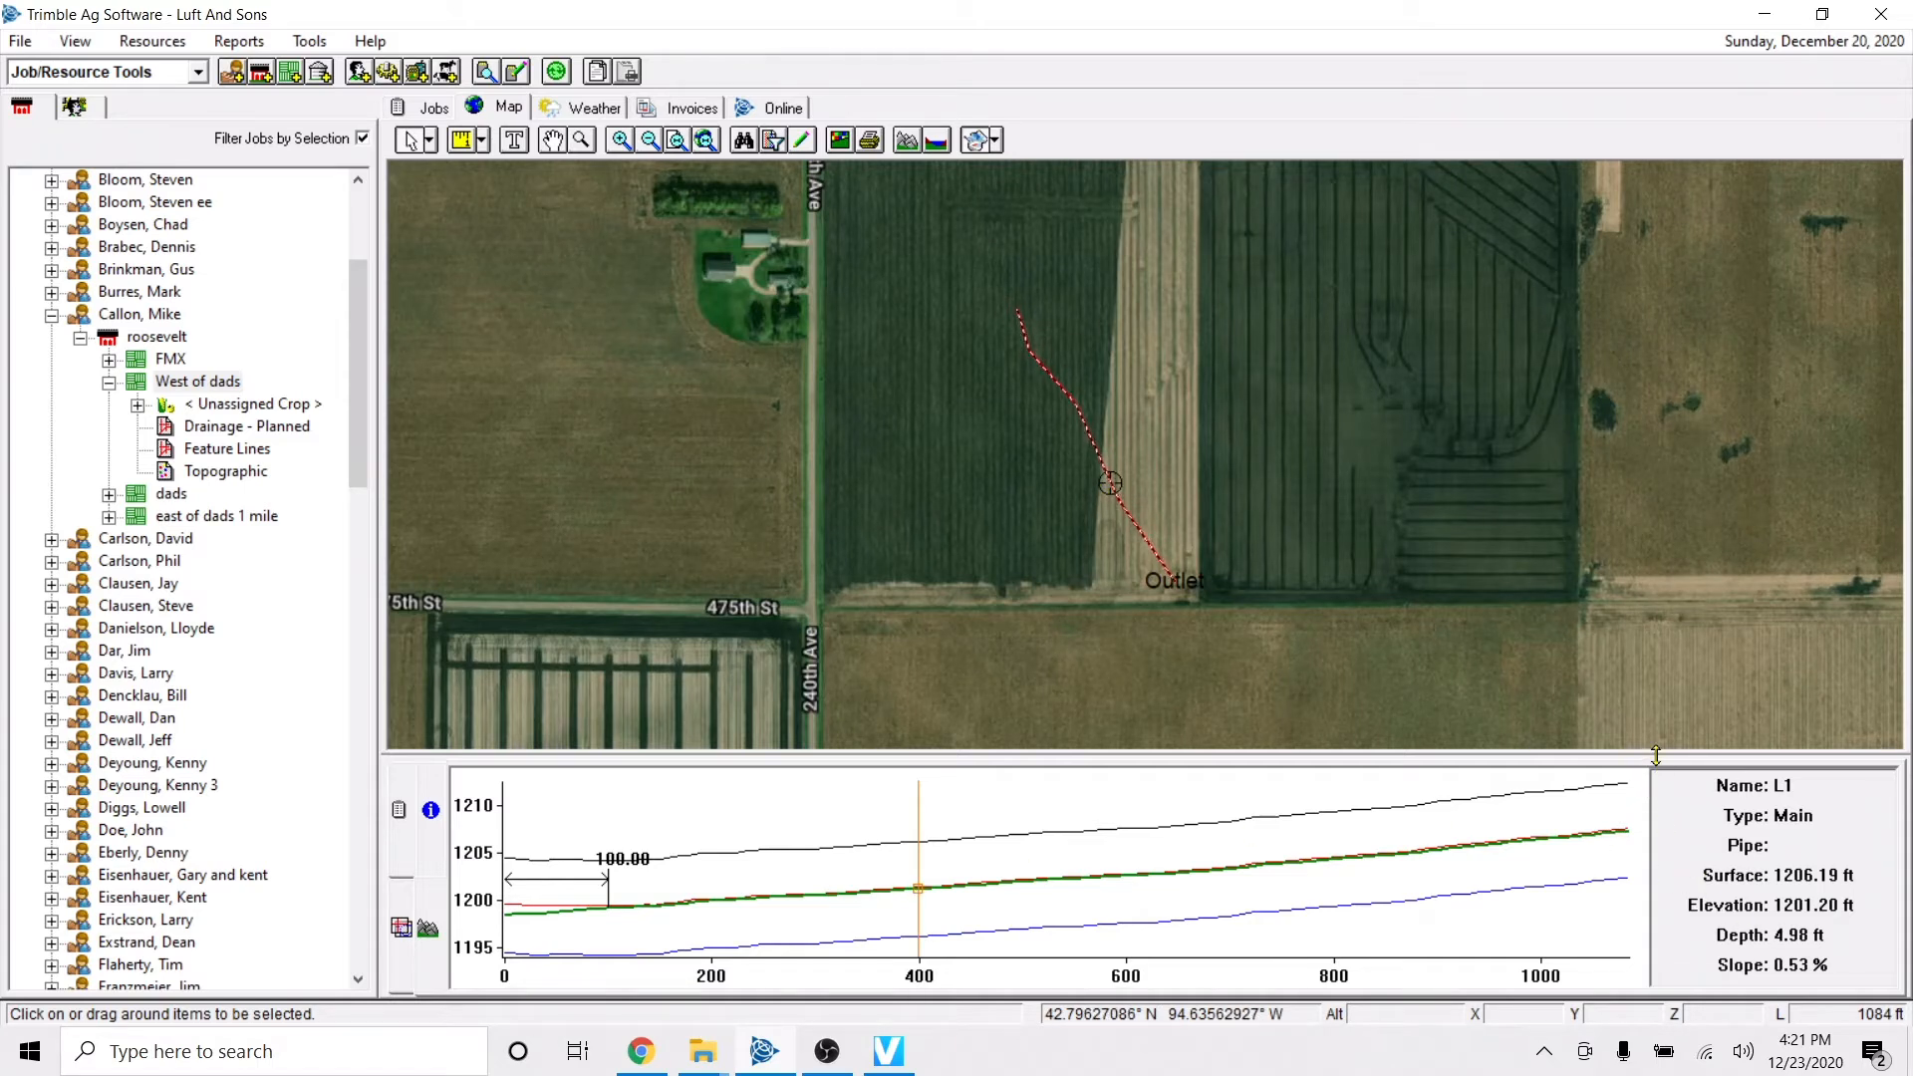
{"action": "left_click_drag", "start_coordinate": [1656, 755], "coordinate": [1638, 691]}
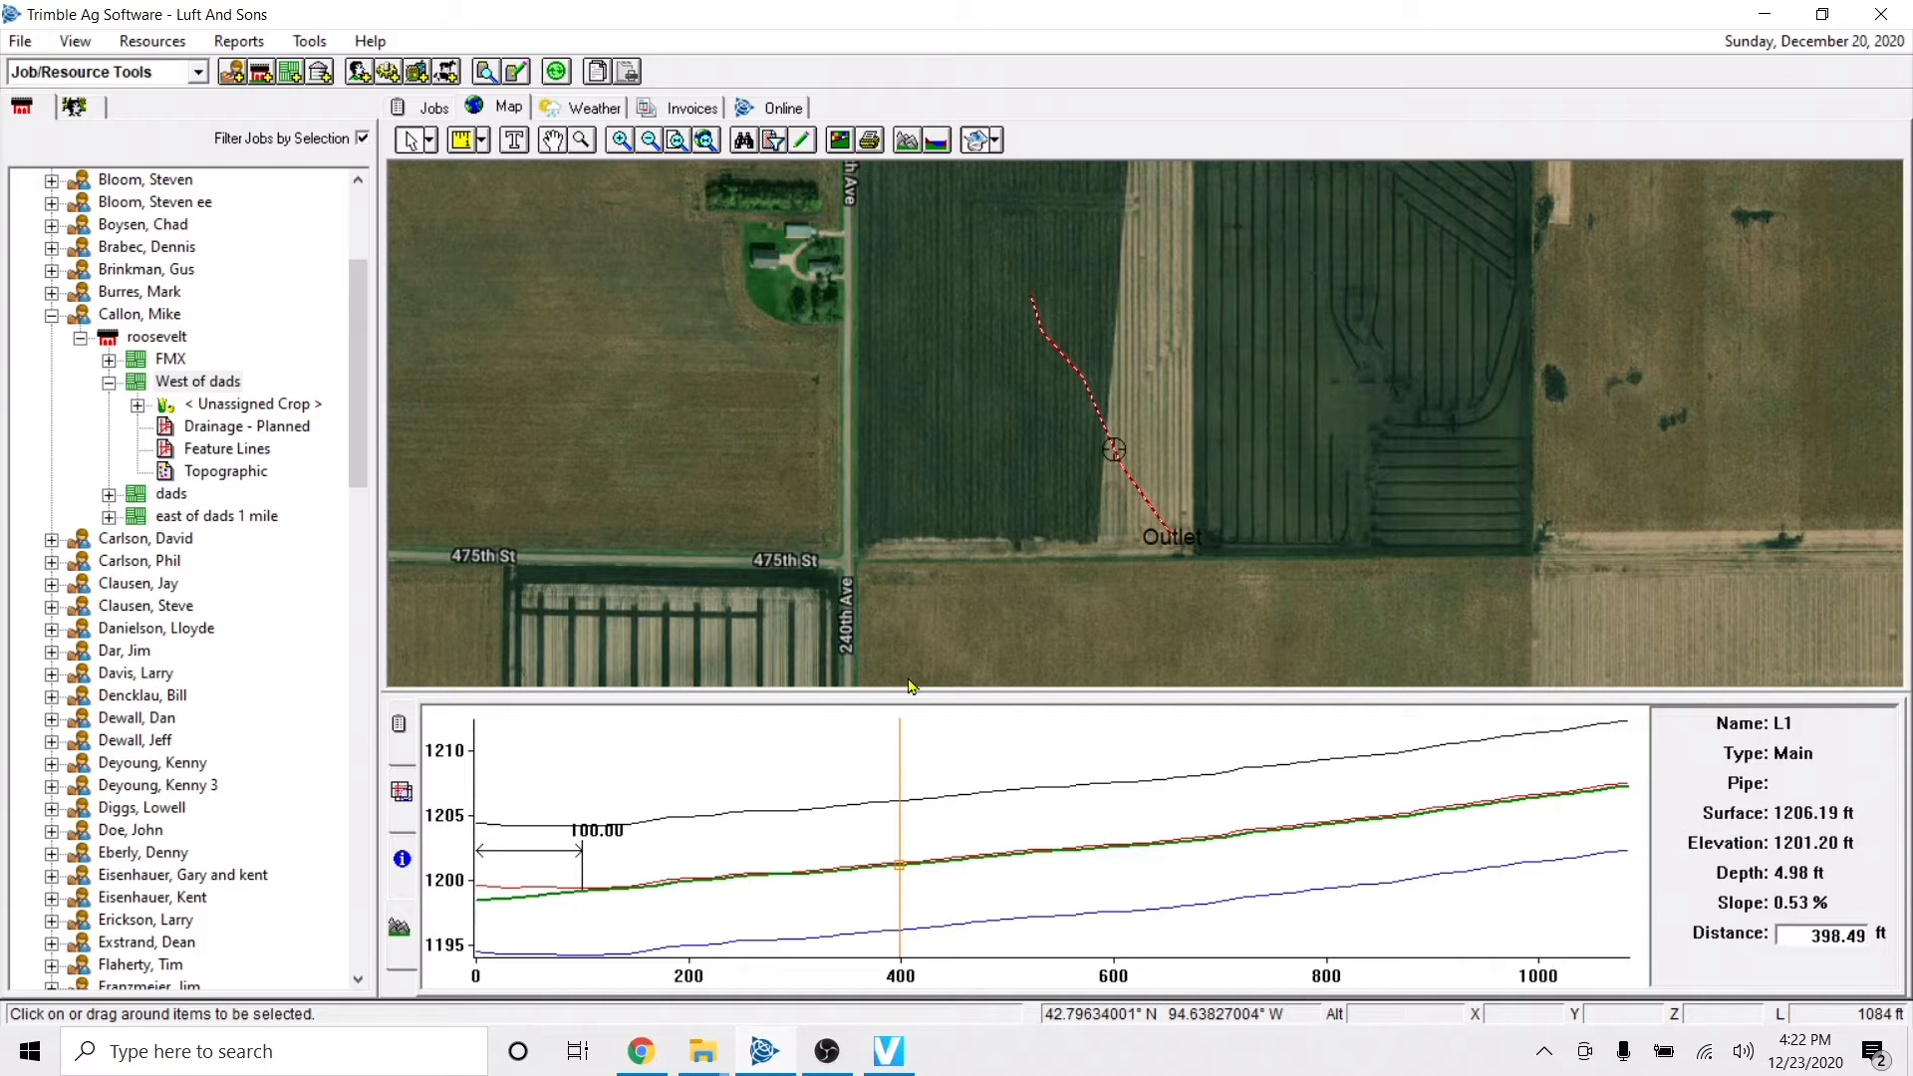
{"action": "left_click_drag", "start_coordinate": [908, 705], "coordinate": [910, 772]}
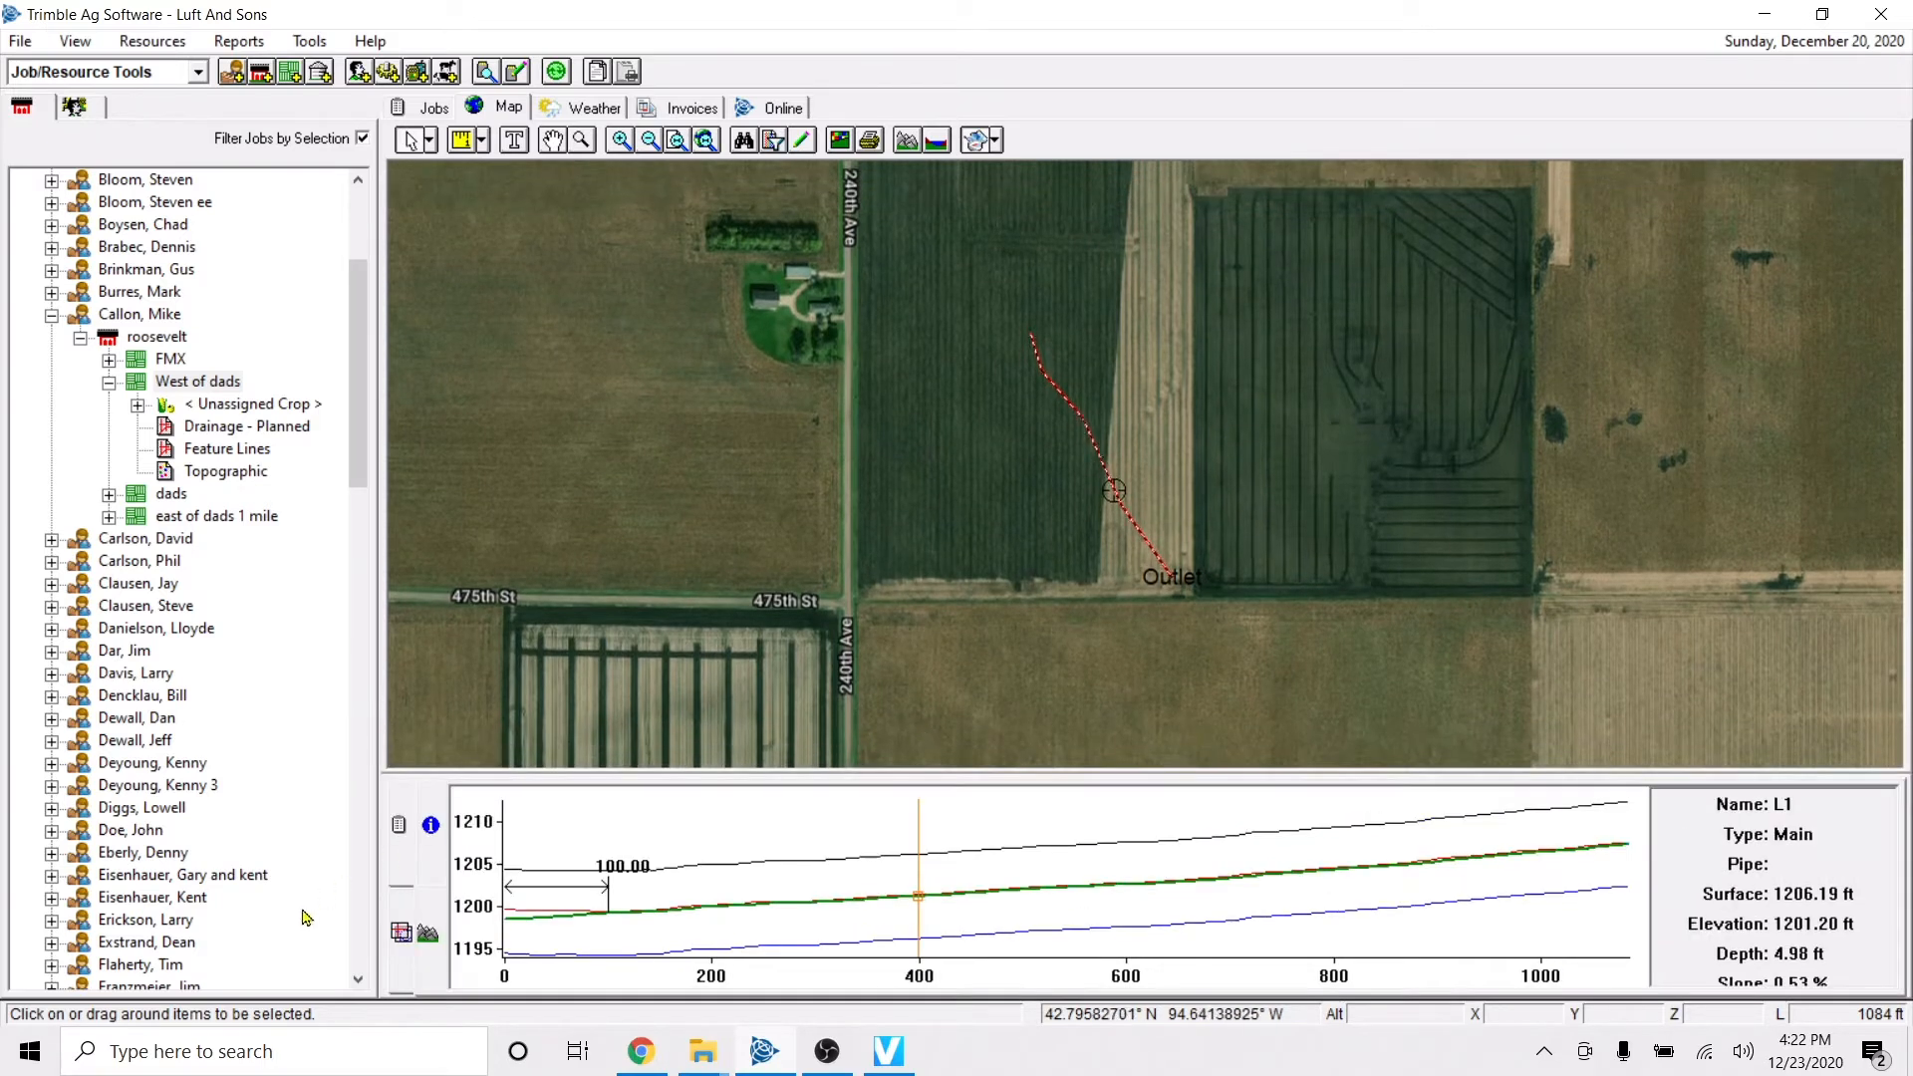
Return from the profile to the displayed layers and deselect the main drain line on the map.
{"action": "left_click", "coordinate": [403, 933]}
{"action": "left_click", "coordinate": [403, 940]}
{"action": "left_click", "coordinate": [428, 939]}
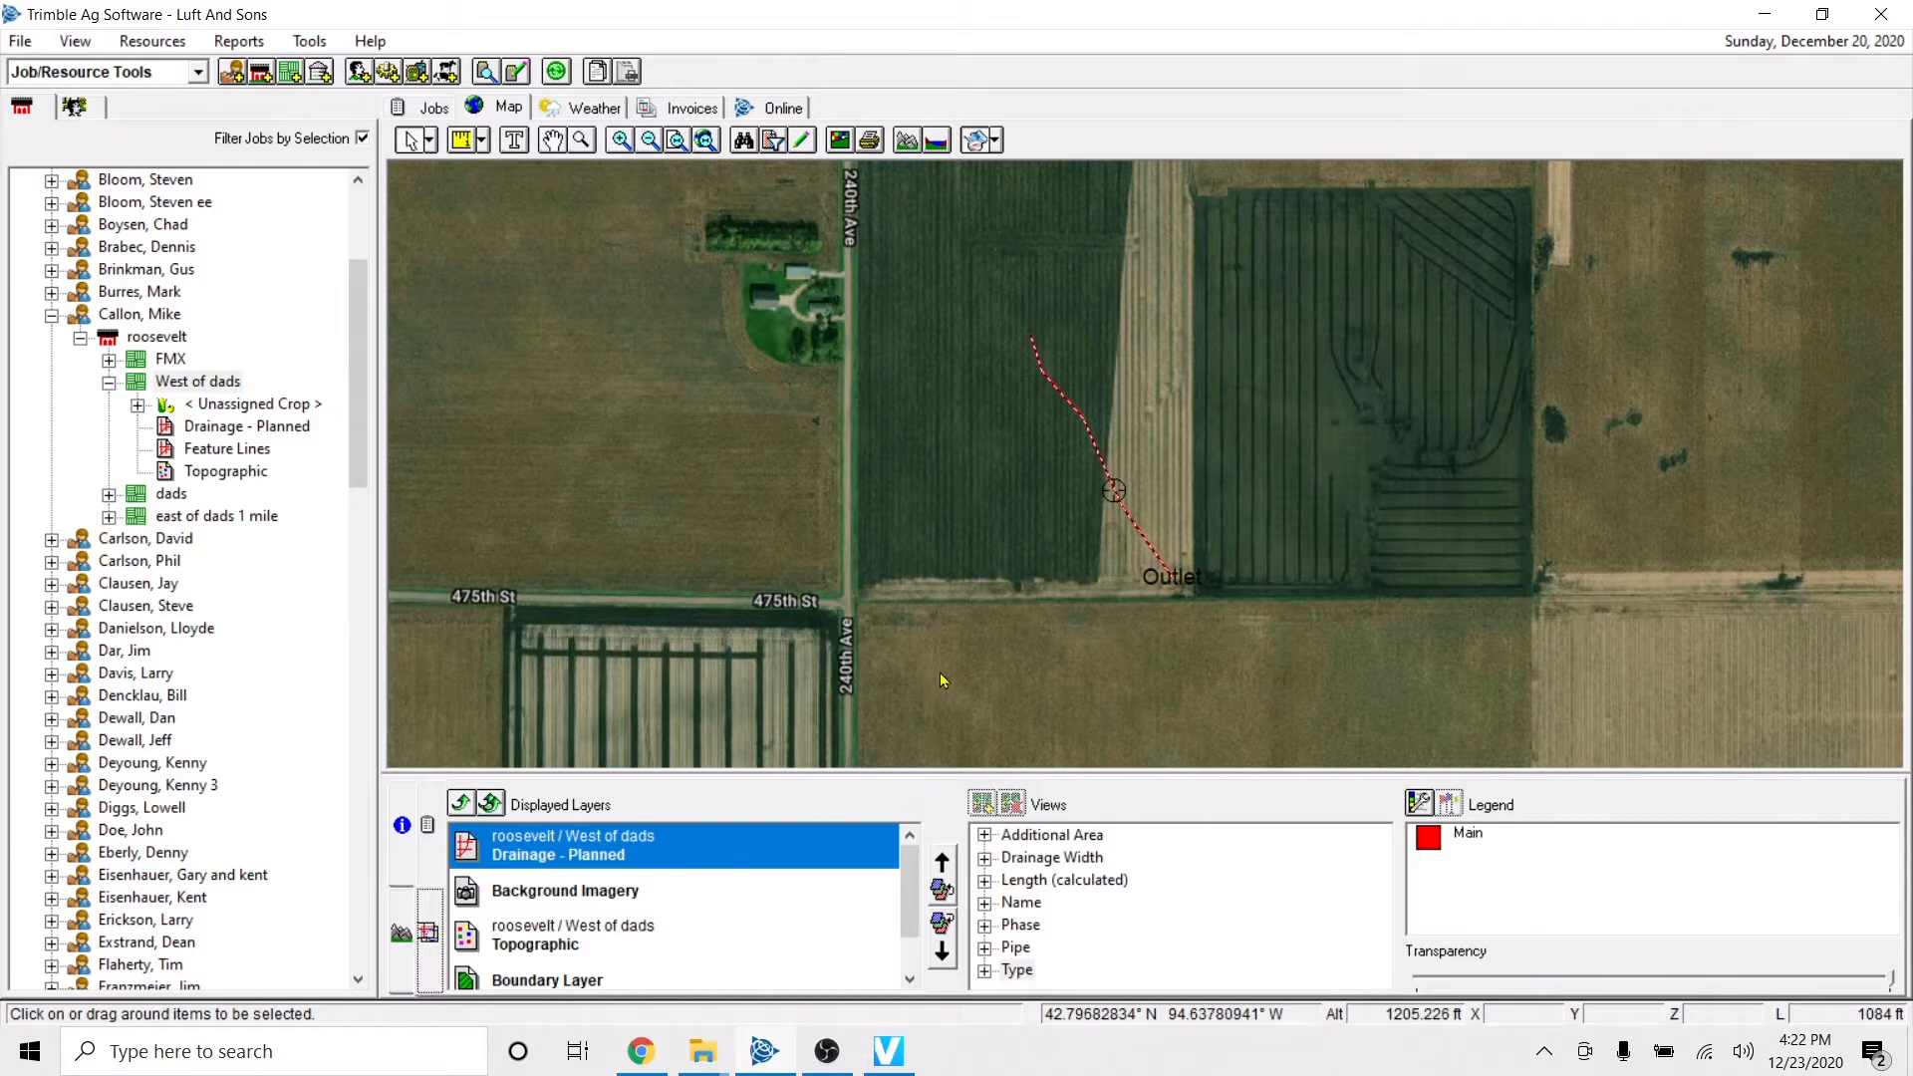
{"action": "left_click", "coordinate": [833, 419]}
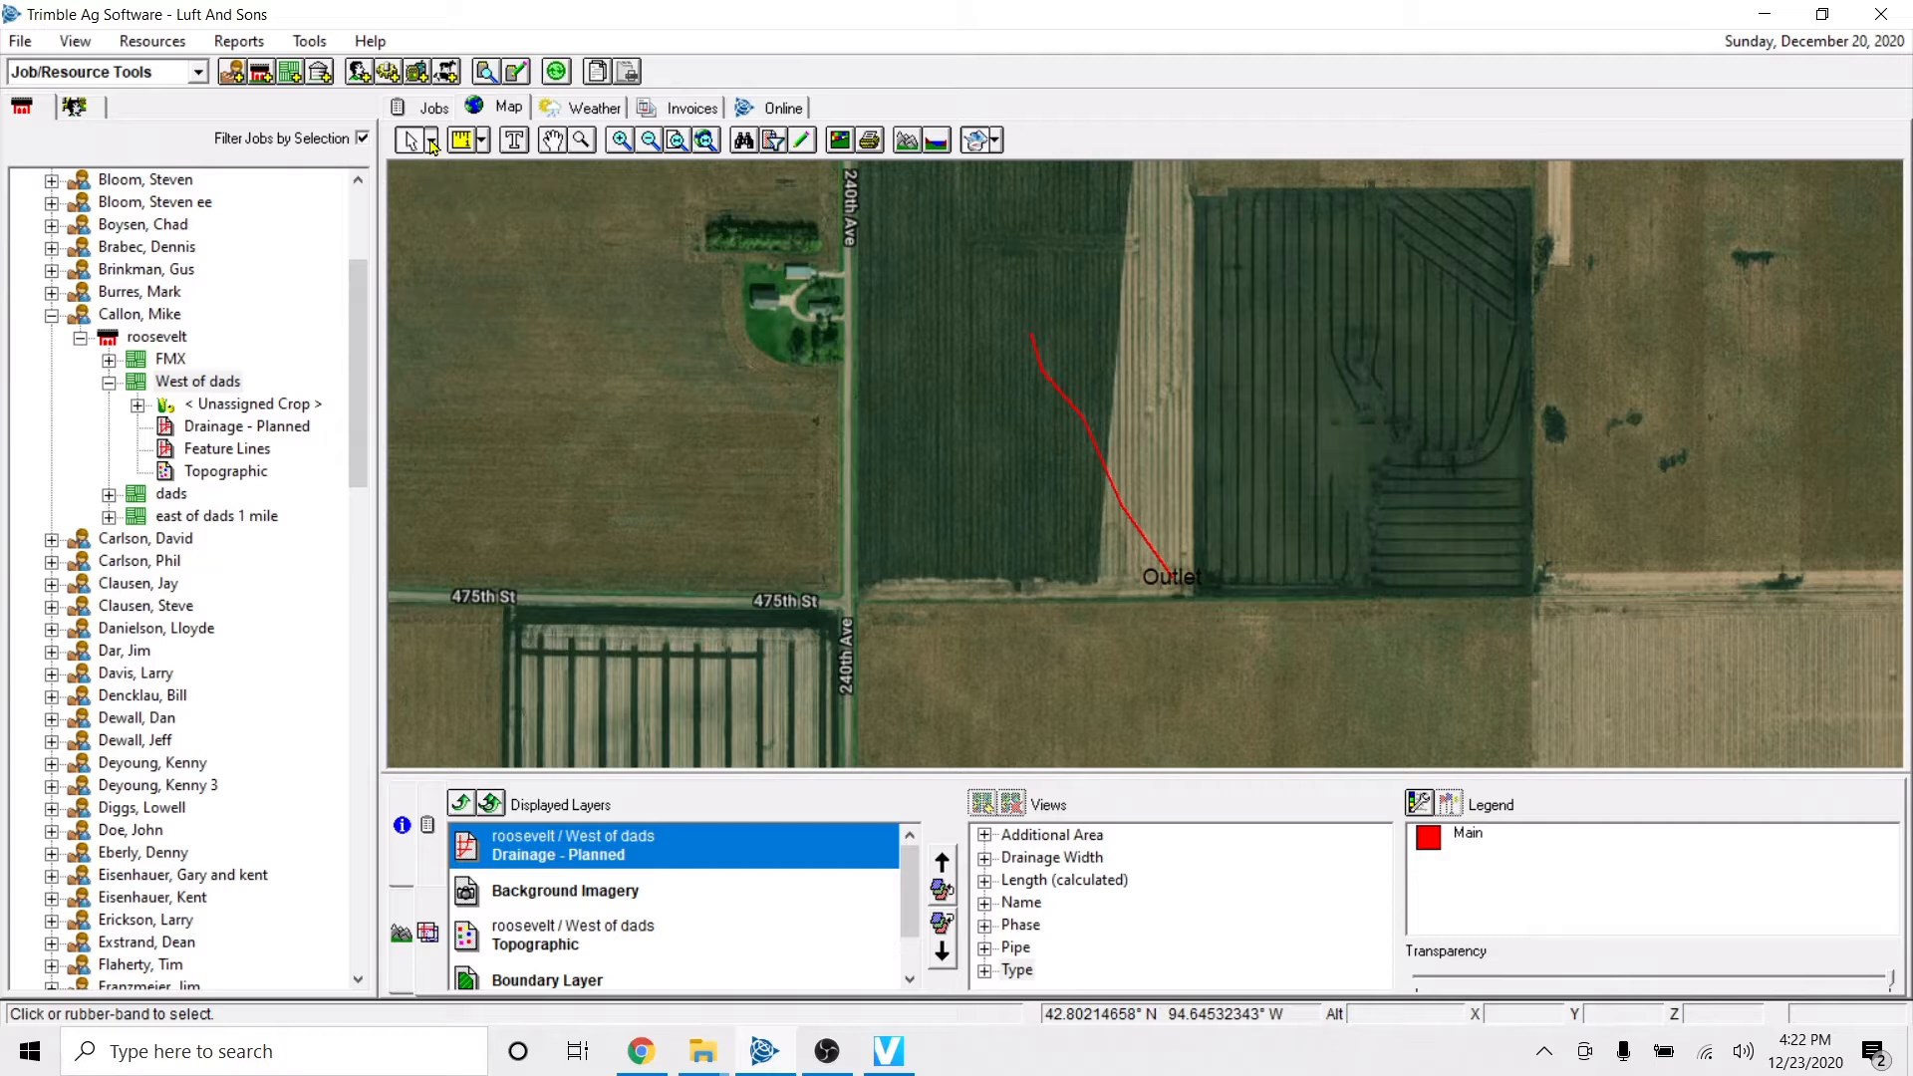
Measure a line along 475th St from the 240th Ave corner to just below the outlet.
{"action": "left_click", "coordinate": [431, 144]}
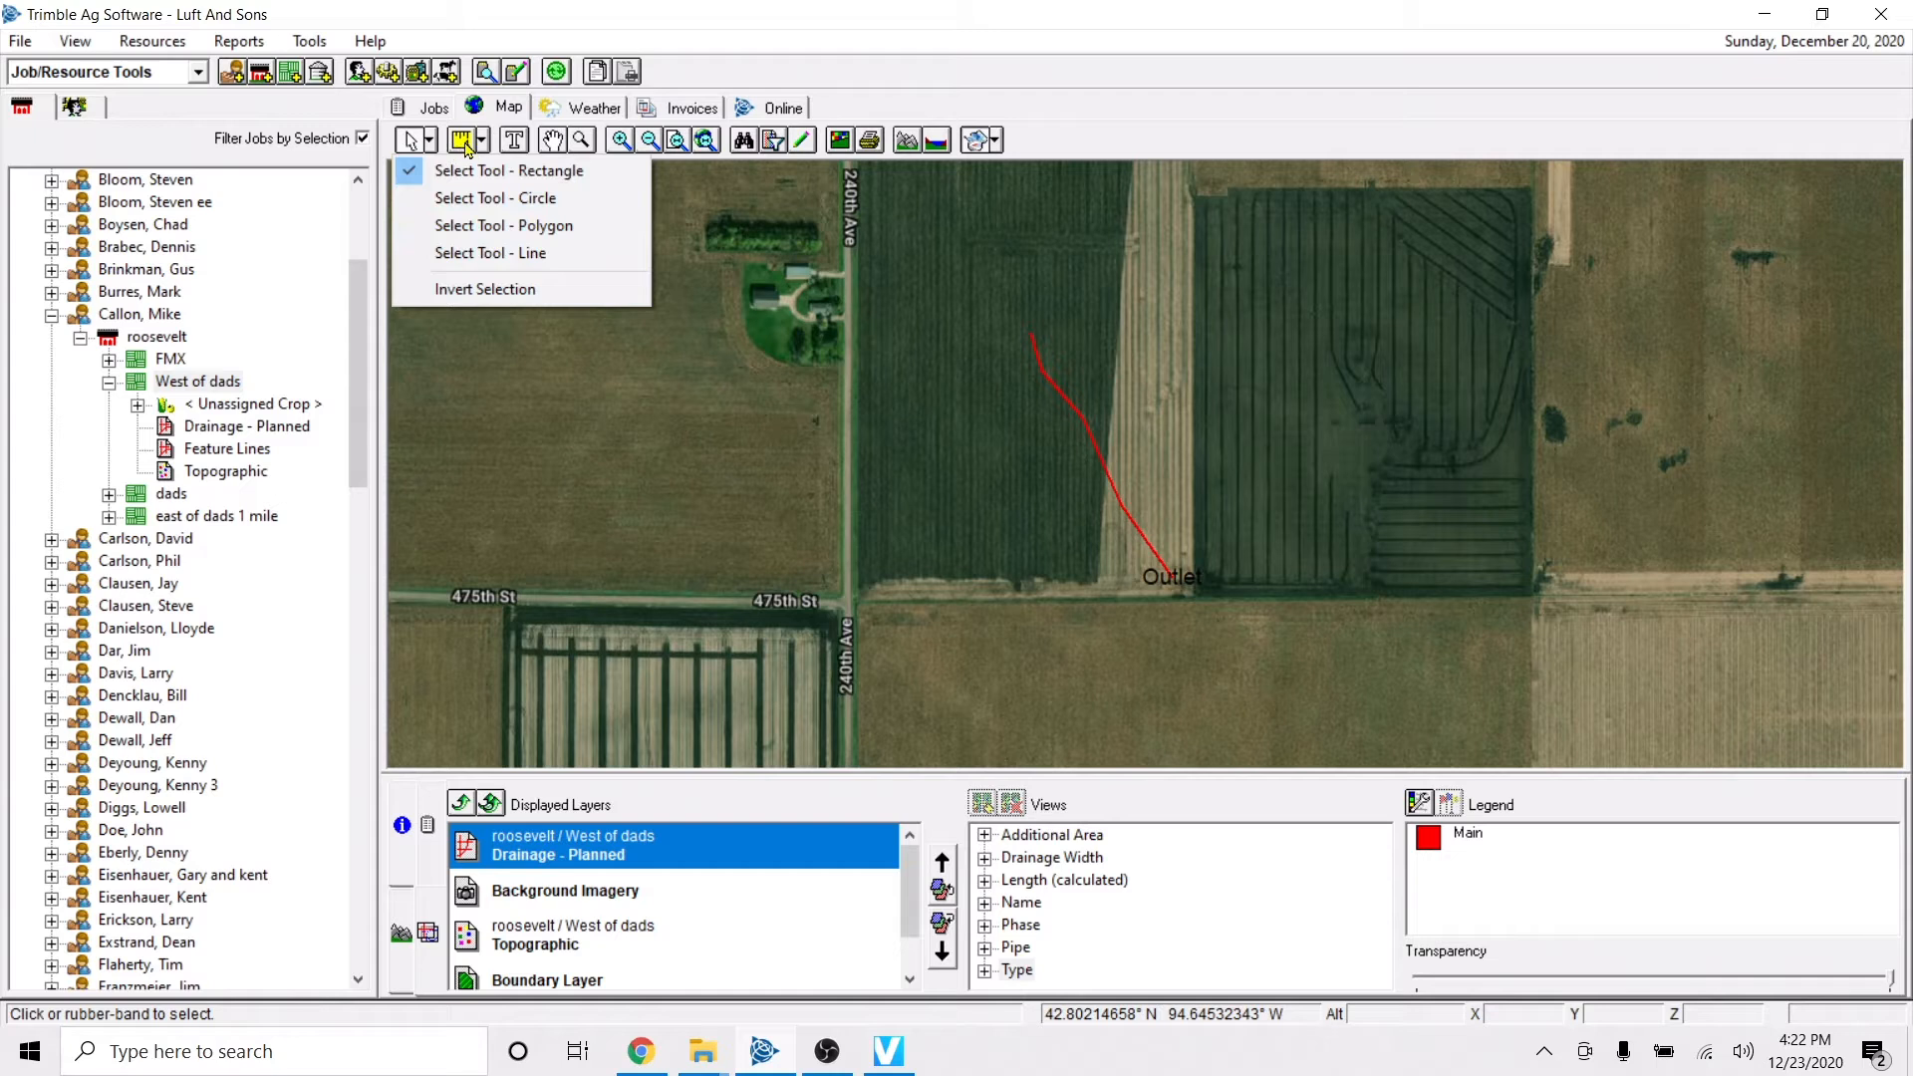
{"action": "left_click", "coordinate": [465, 145]}
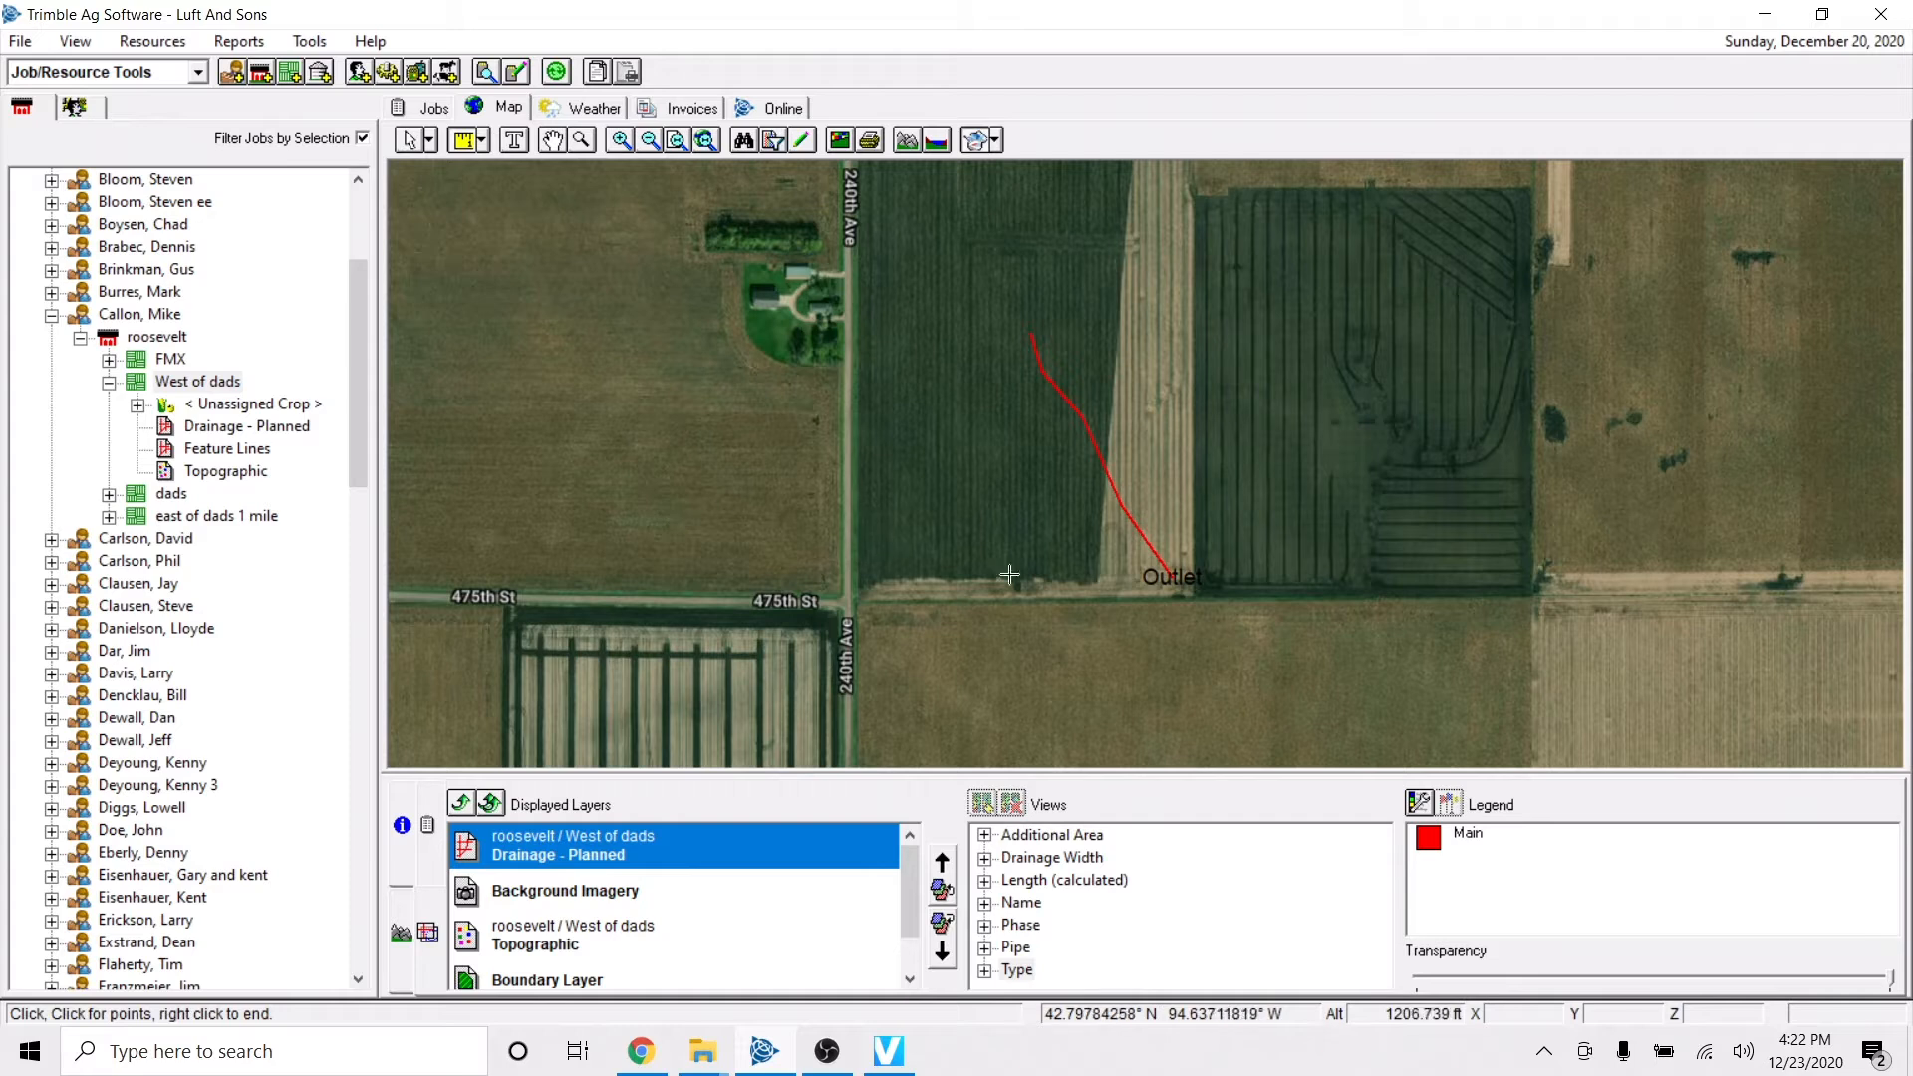
{"action": "left_click", "coordinate": [855, 598]}
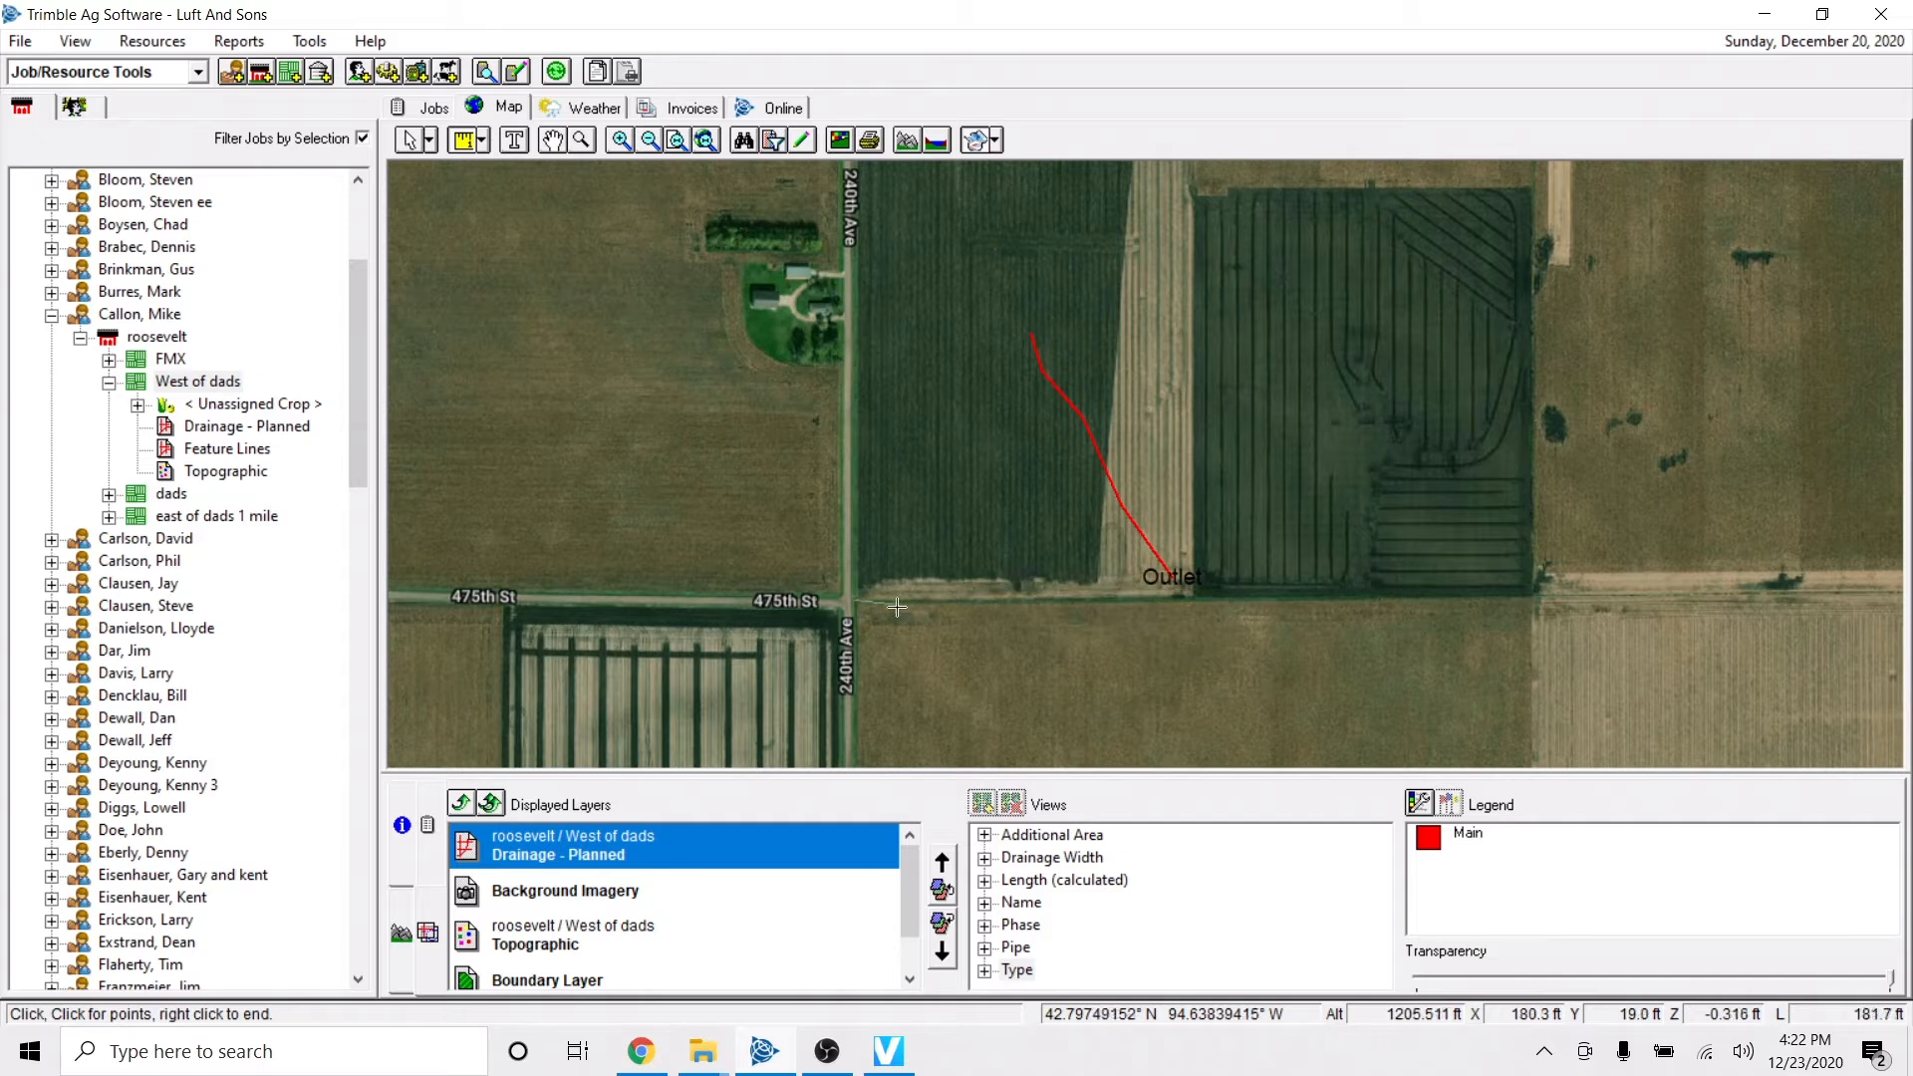
{"action": "left_click", "coordinate": [855, 600]}
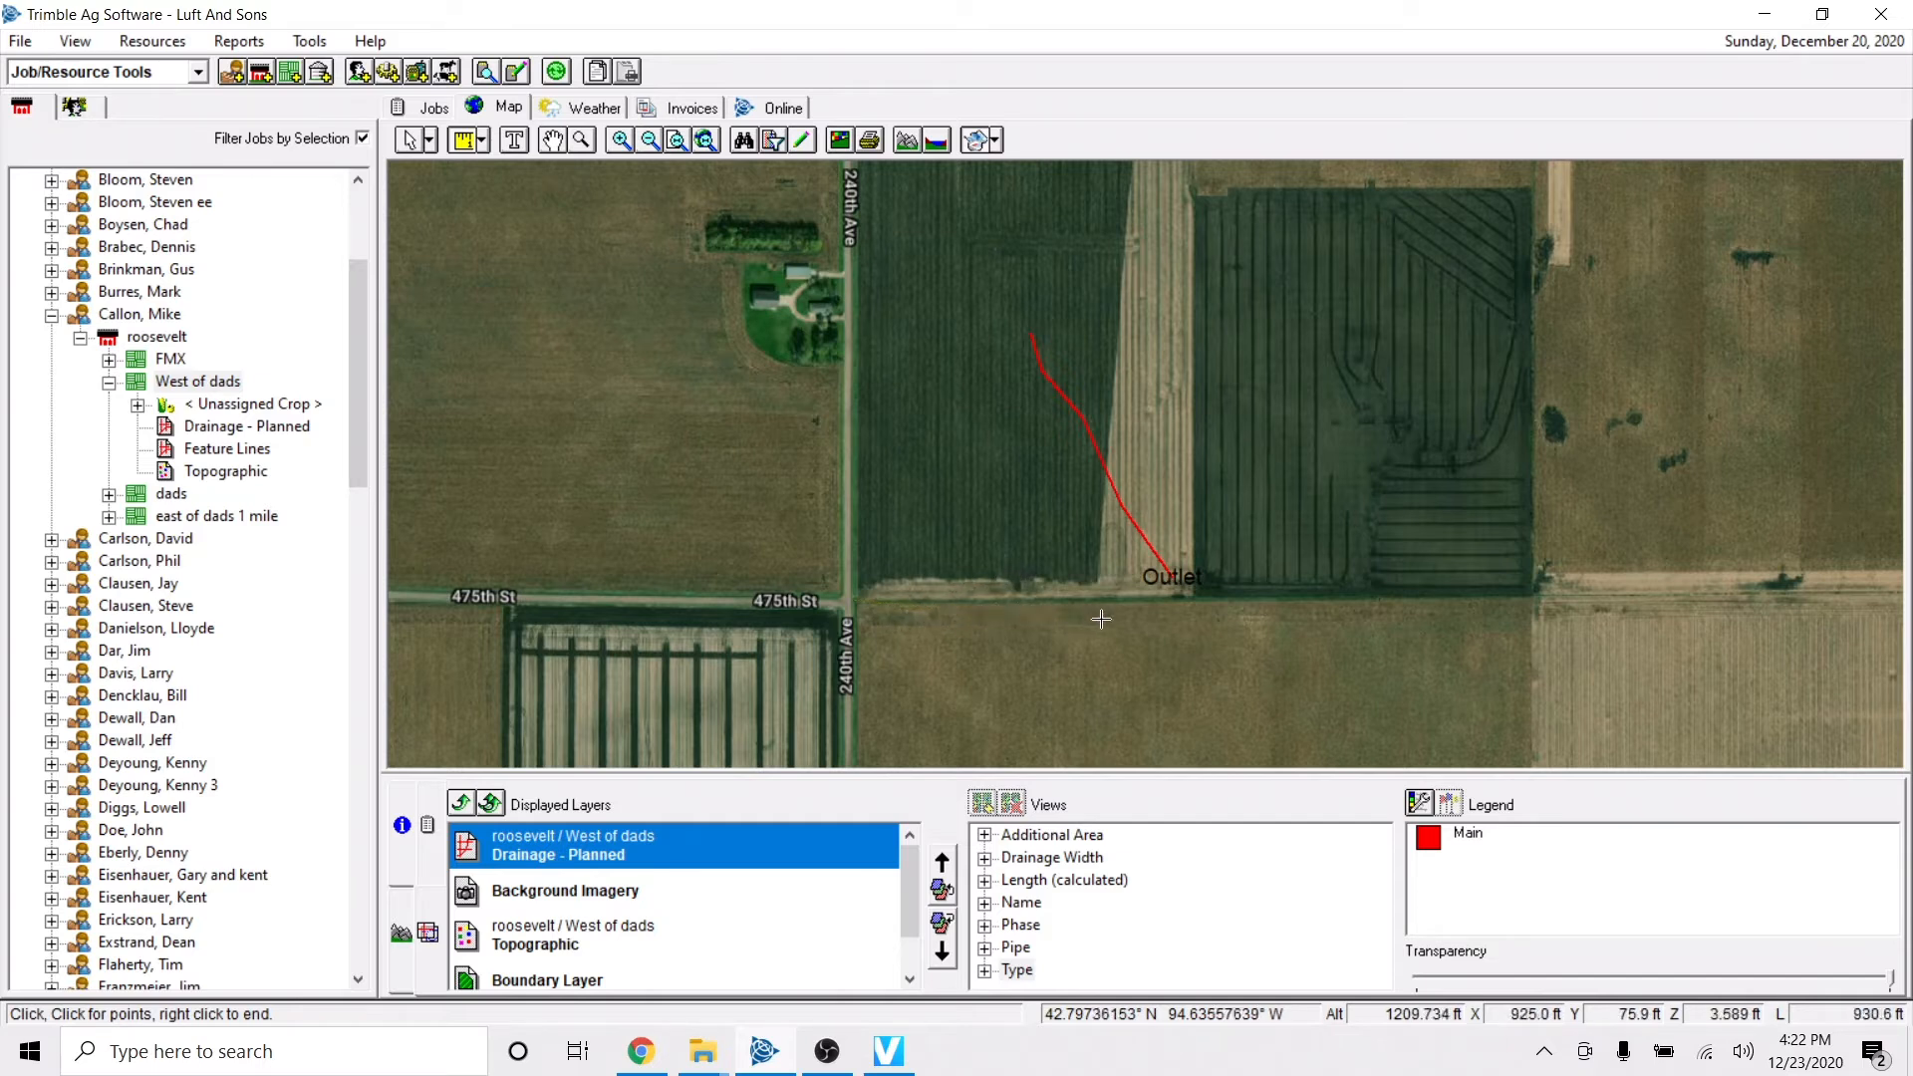
{"action": "left_click", "coordinate": [1178, 618]}
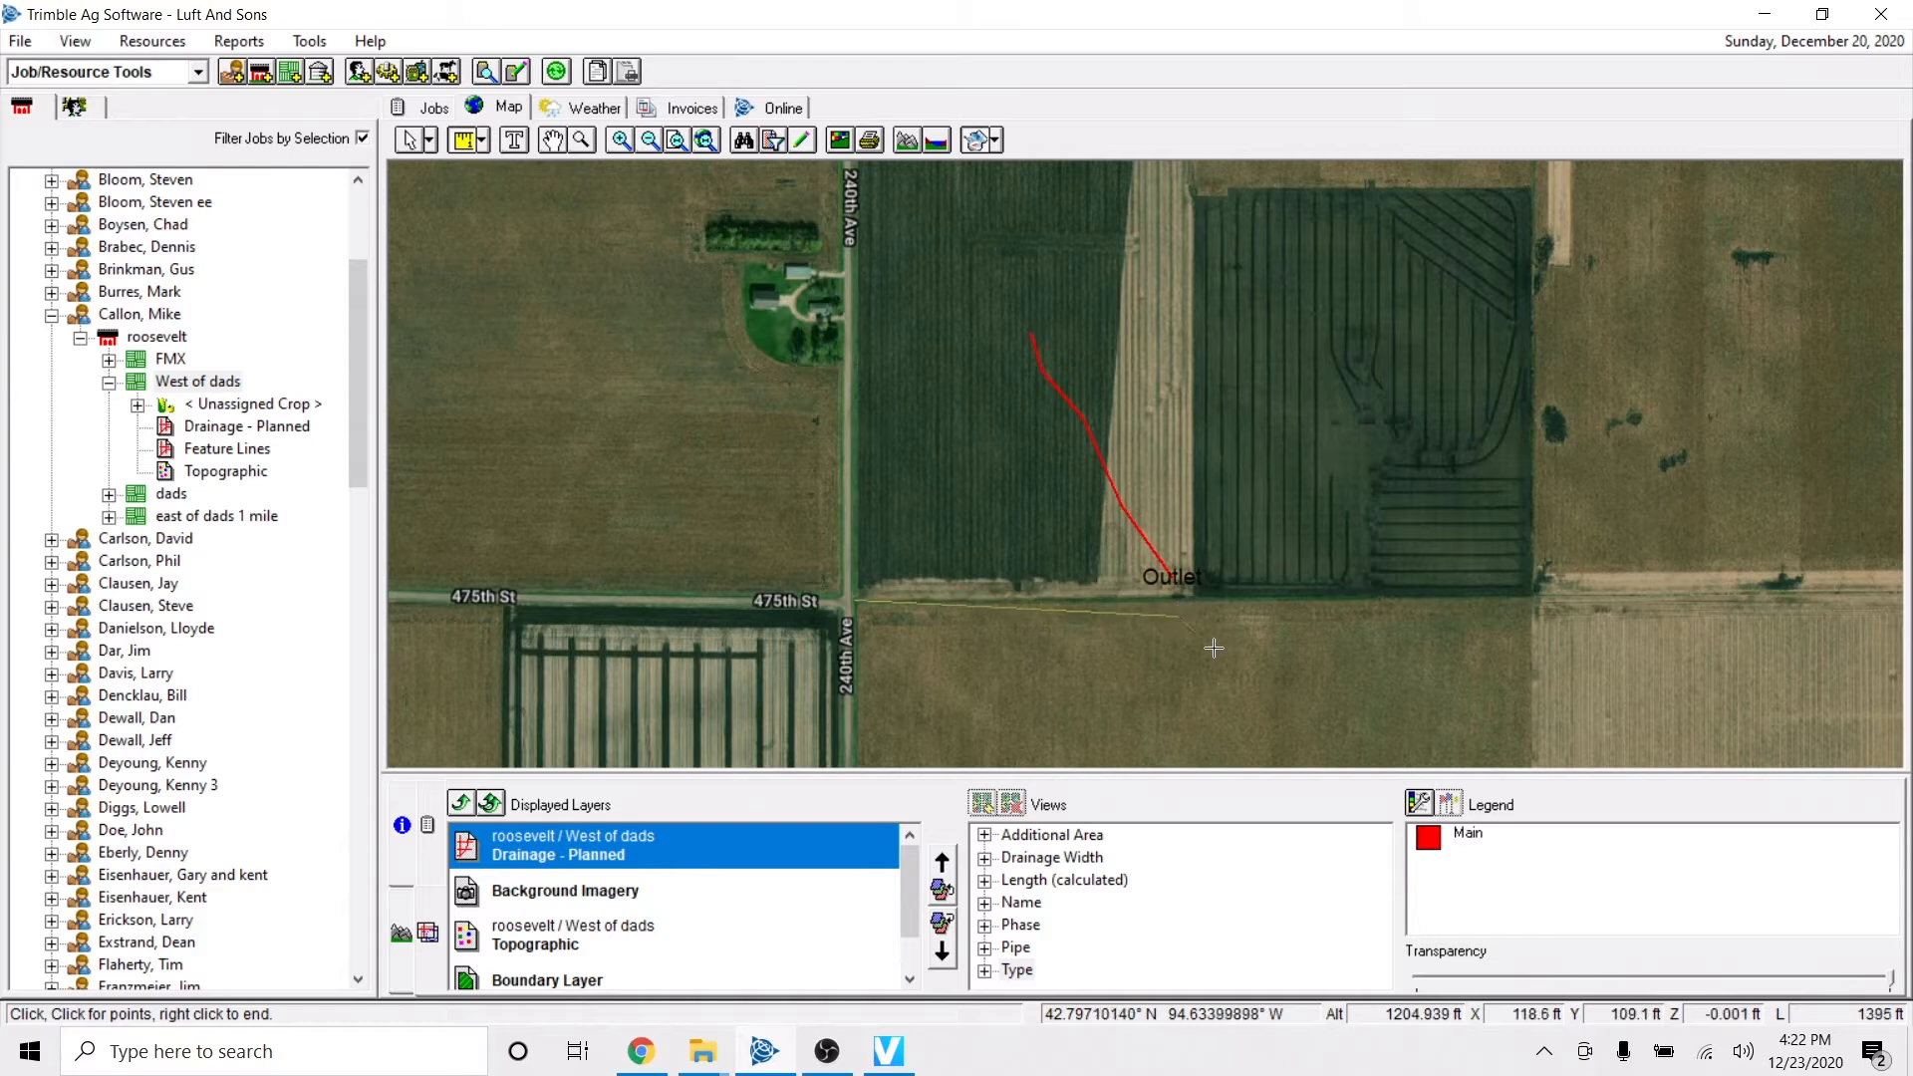
Extend the measured line in a loop around the main drain line to the field's west side, and end the measurement.
{"action": "left_click", "coordinate": [1352, 568]}
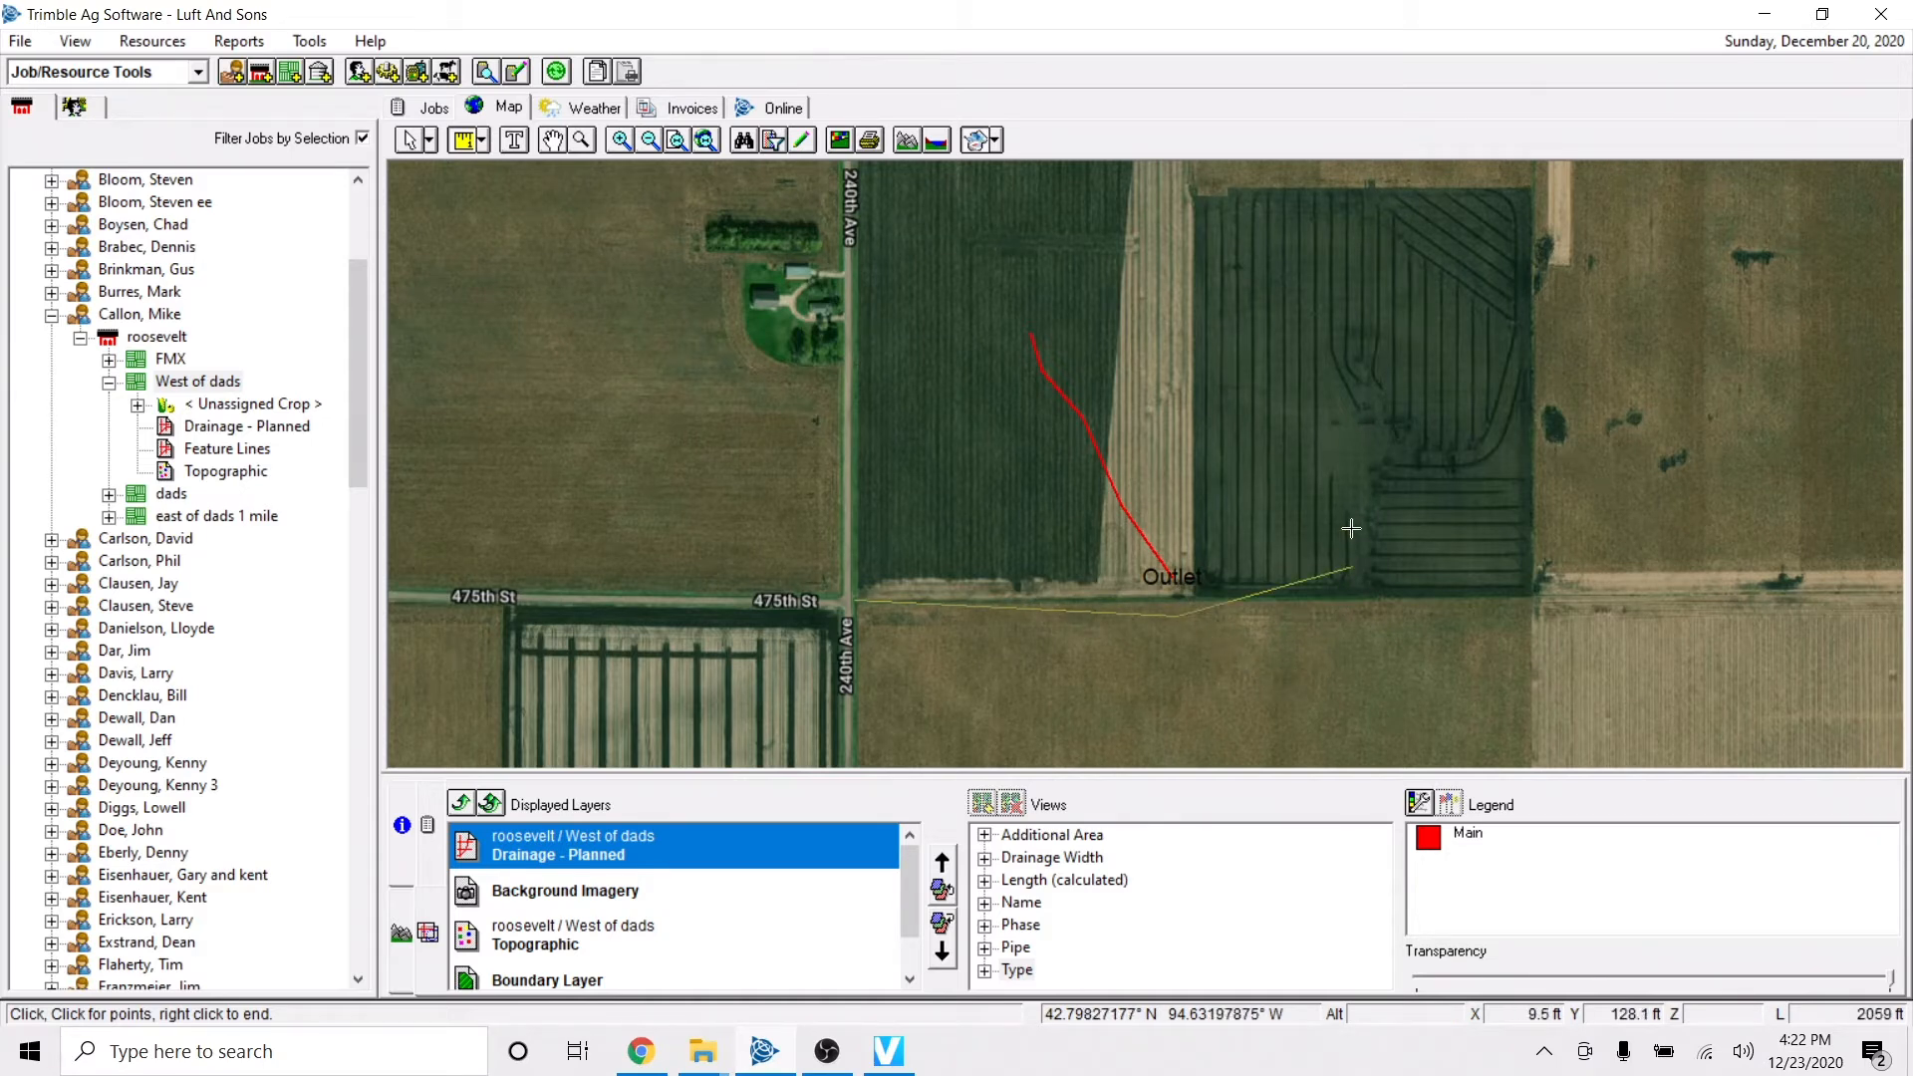
{"action": "left_click", "coordinate": [1342, 428]}
{"action": "left_click", "coordinate": [1222, 306]}
{"action": "left_click", "coordinate": [1071, 282]}
{"action": "left_click", "coordinate": [985, 303]}
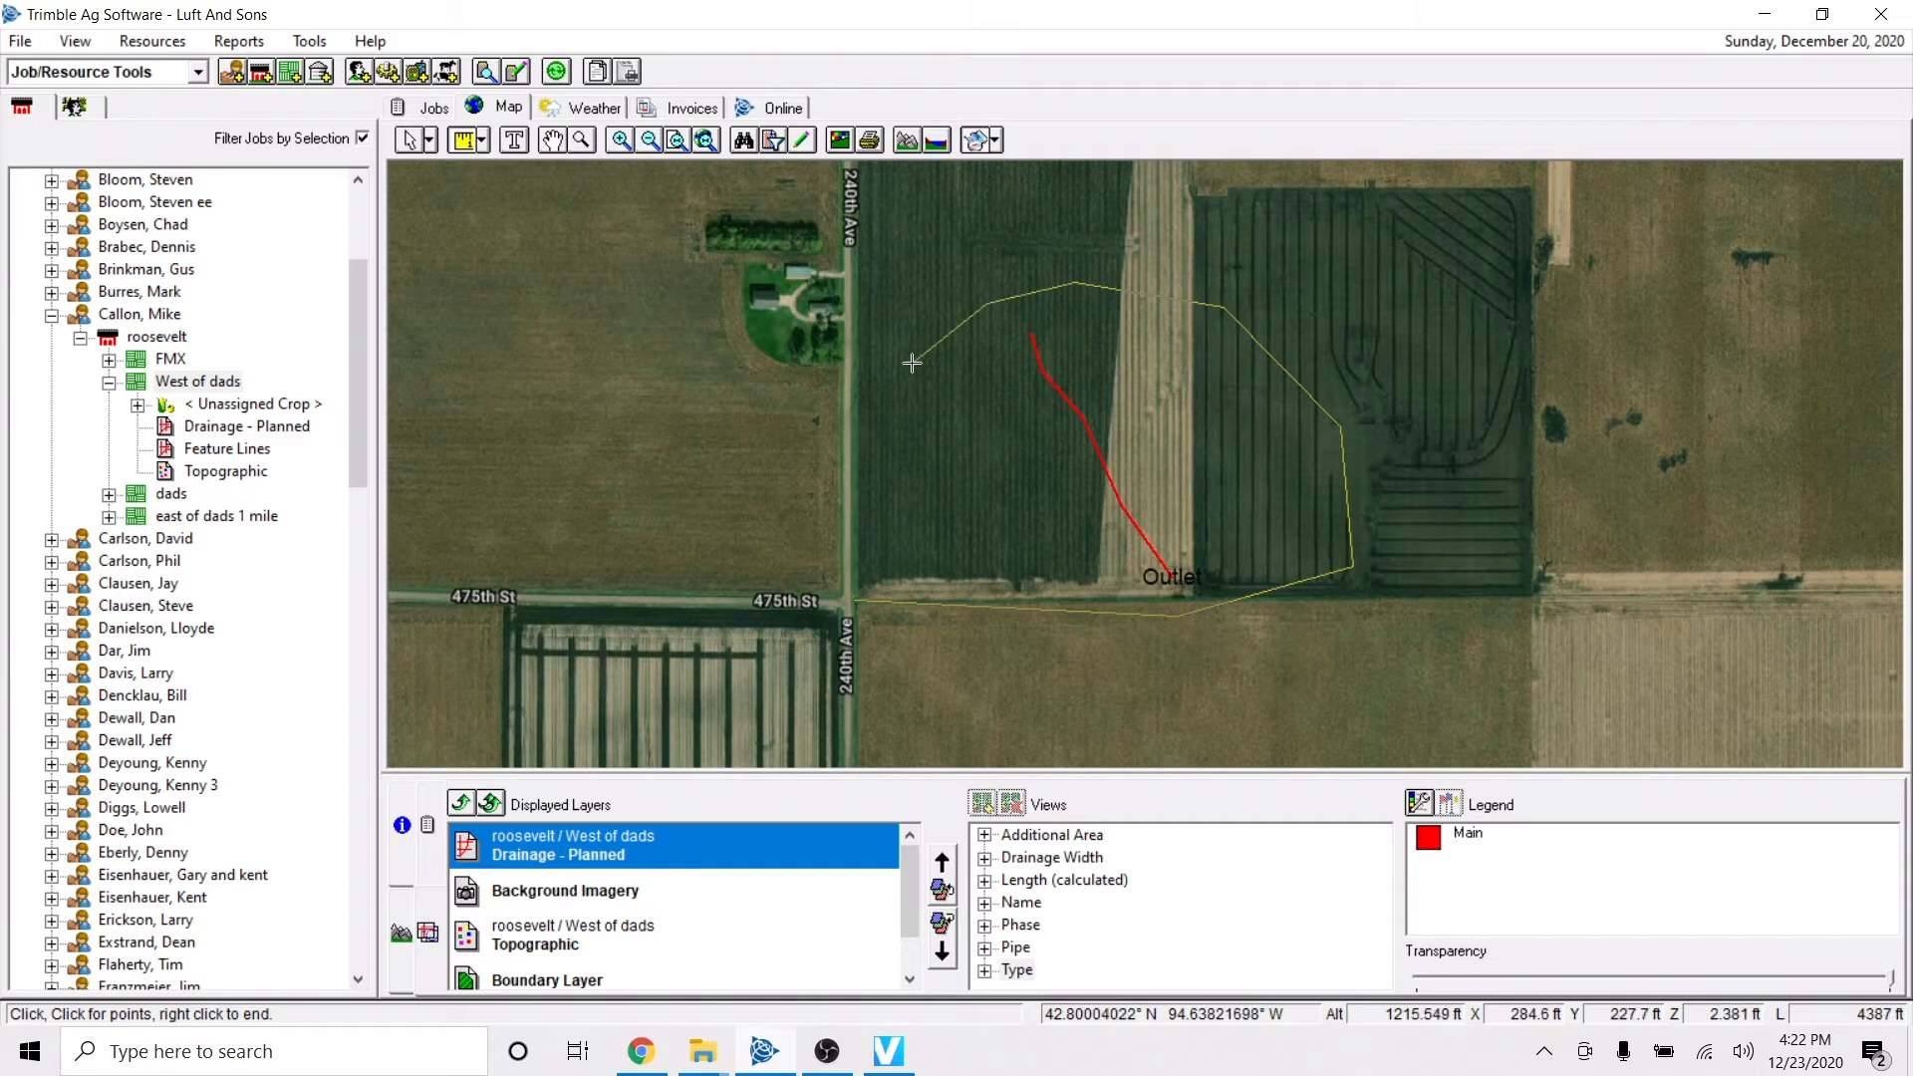
{"action": "left_click", "coordinate": [910, 364]}
{"action": "right_click", "coordinate": [923, 409]}
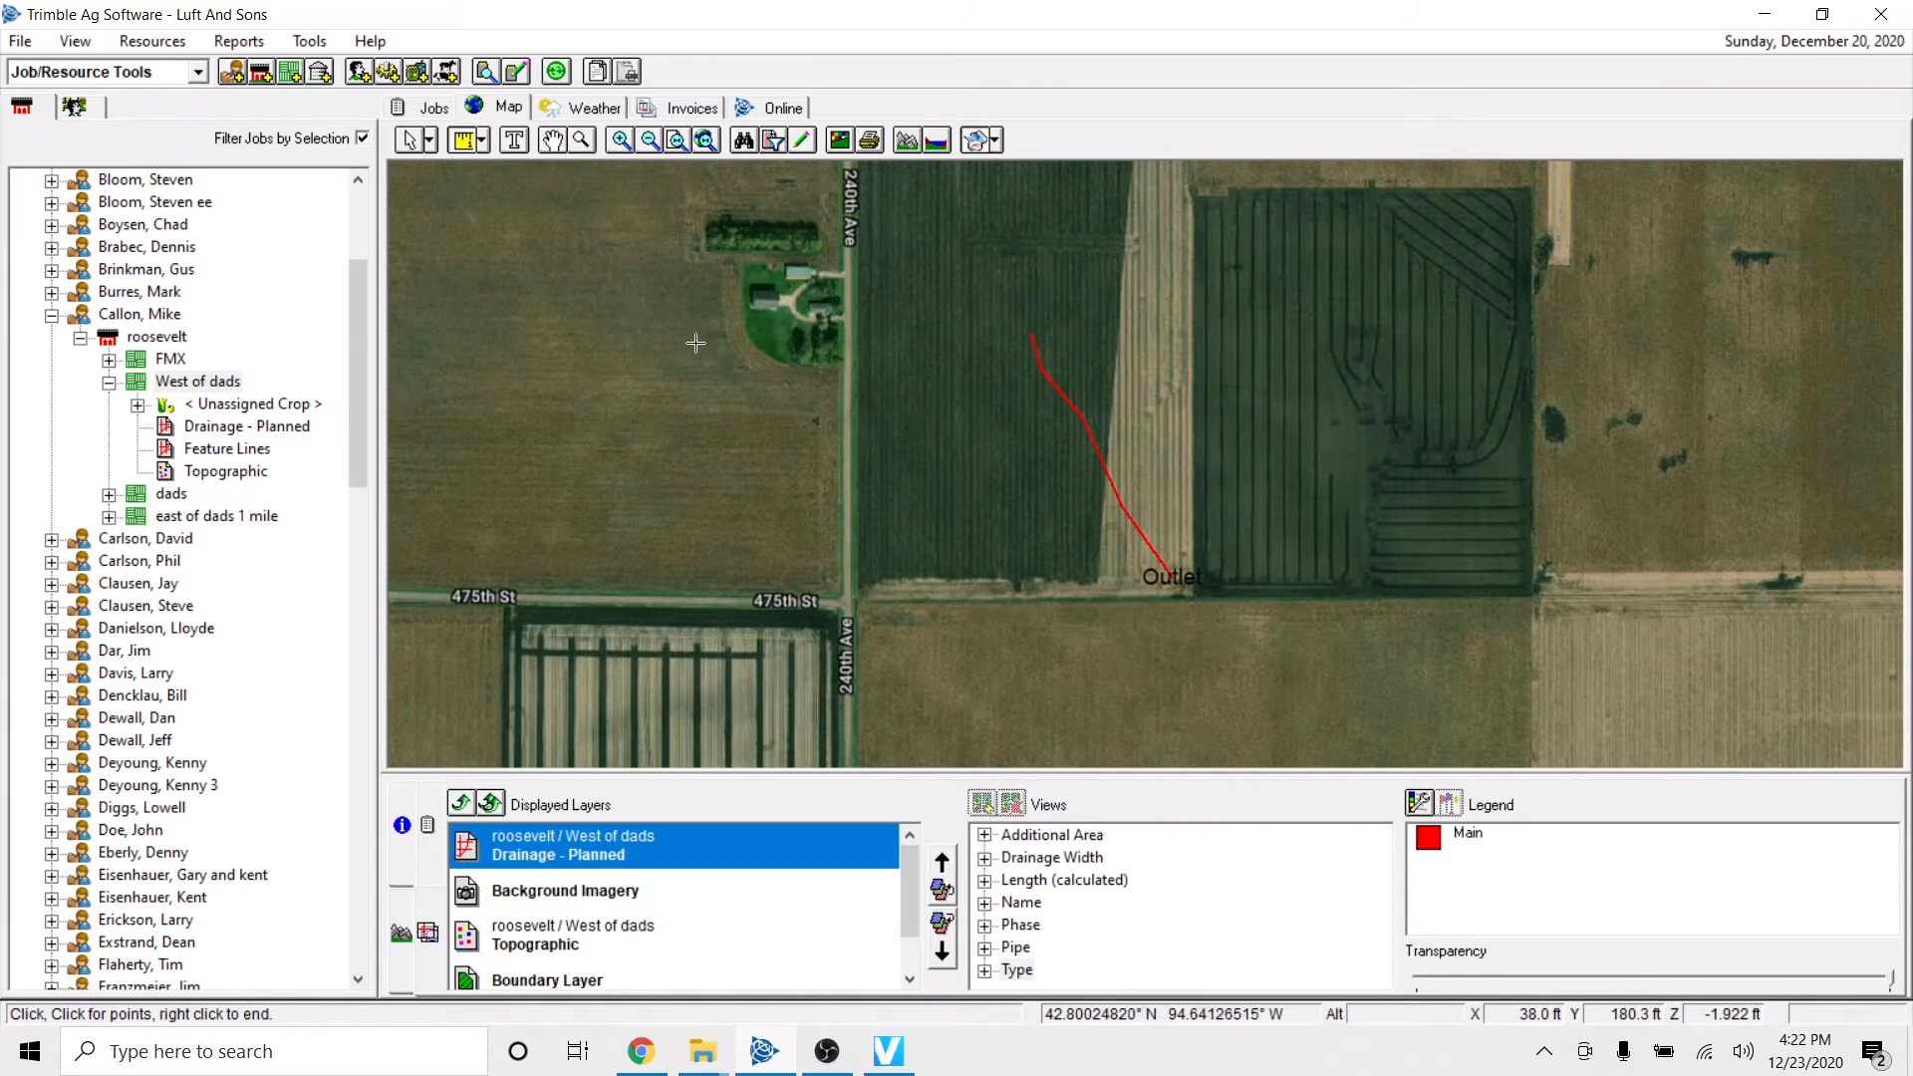
Measure the field's area with a polygon between 470th St and 475th St, skirting the farmstead, then clear it and restore line measuring.
{"action": "left_click", "coordinate": [480, 142]}
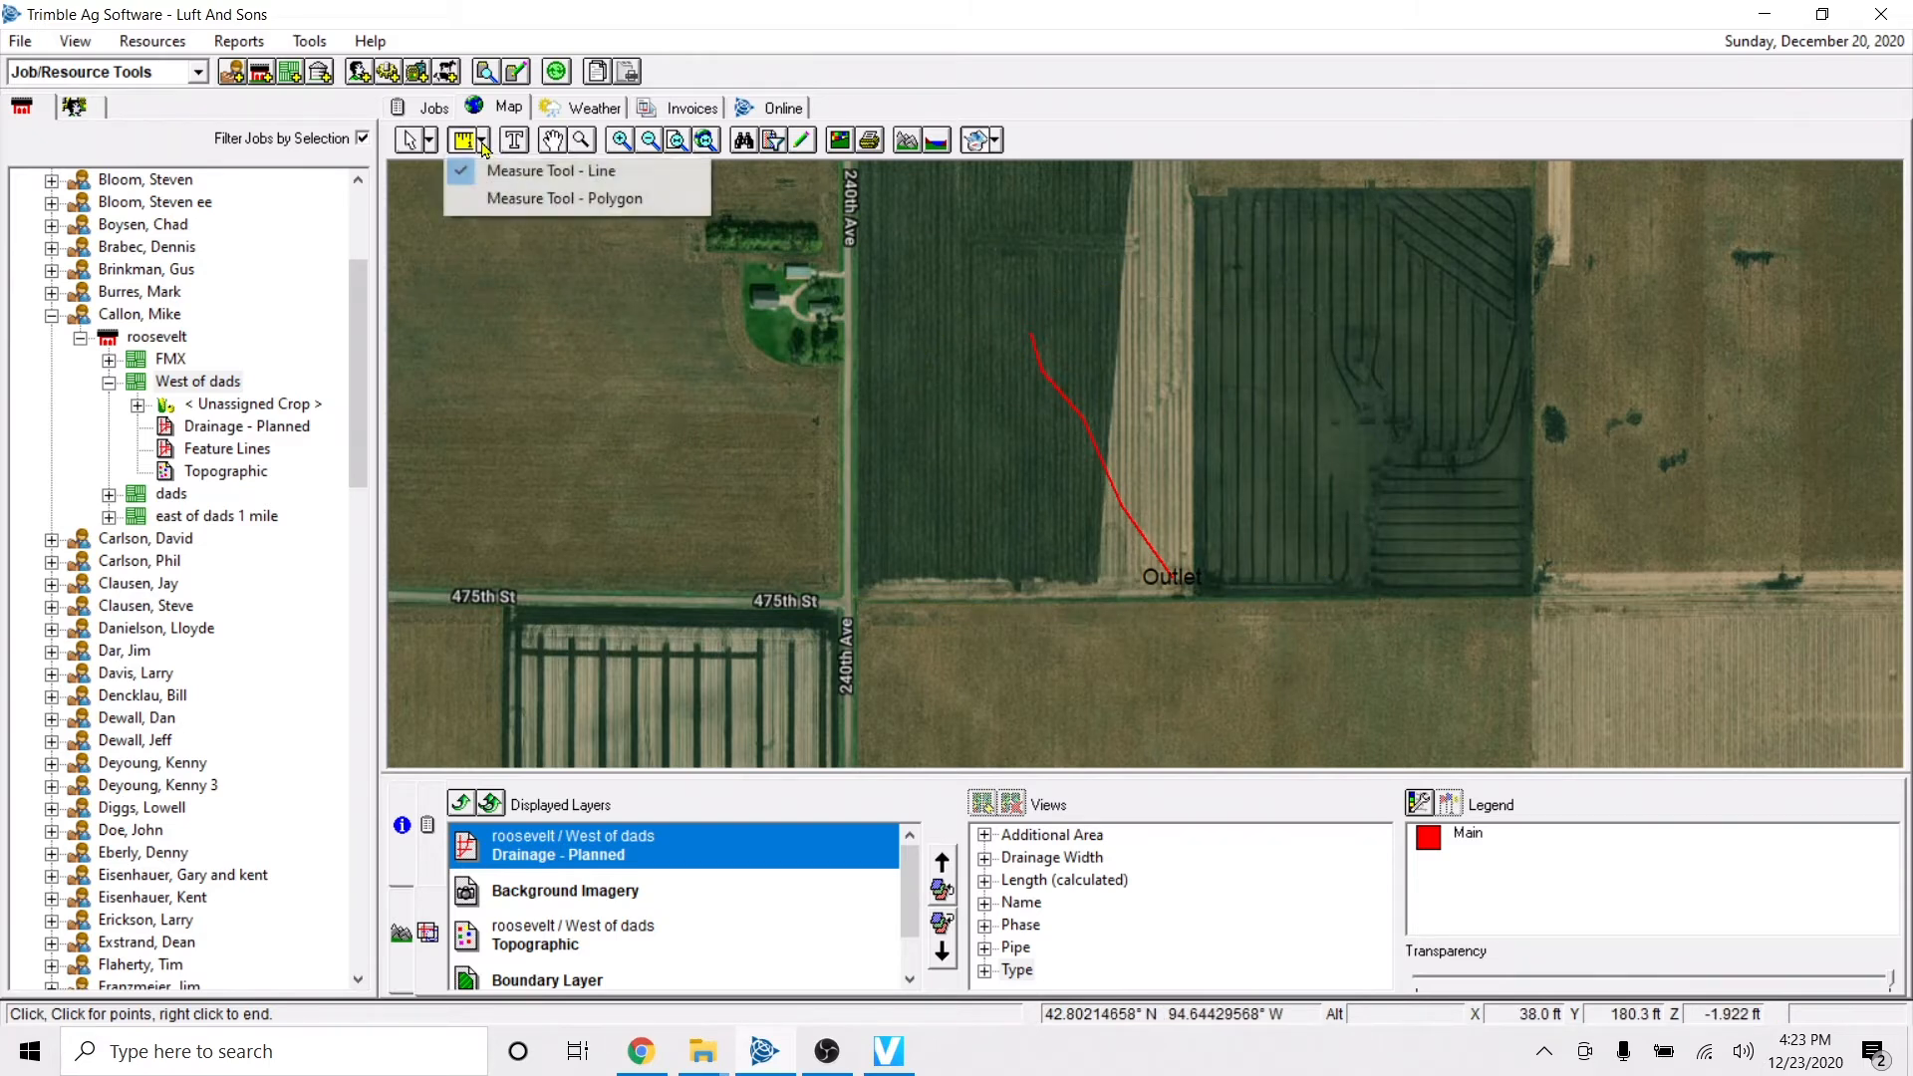
{"action": "left_click", "coordinate": [558, 197]}
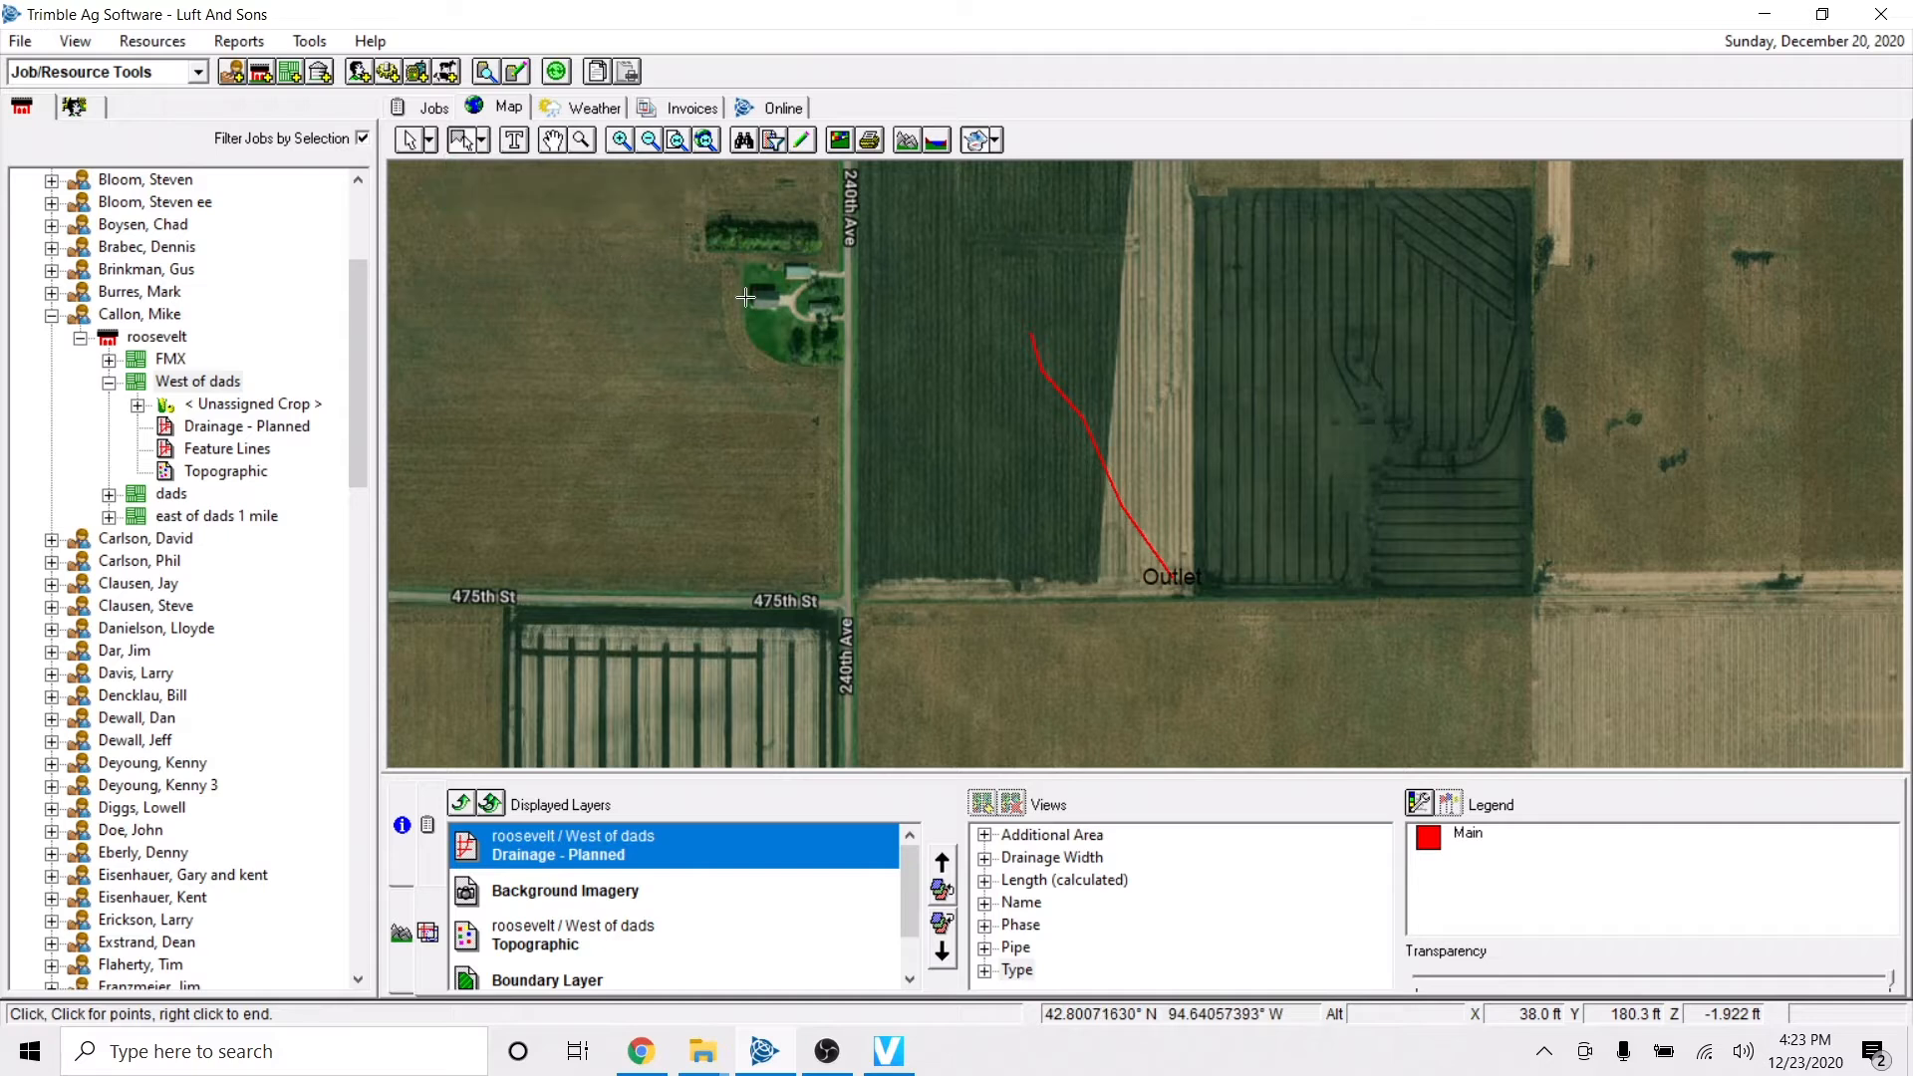
{"action": "scroll", "coordinate": [745, 297], "scroll_direction": "up", "scroll_amount": 1}
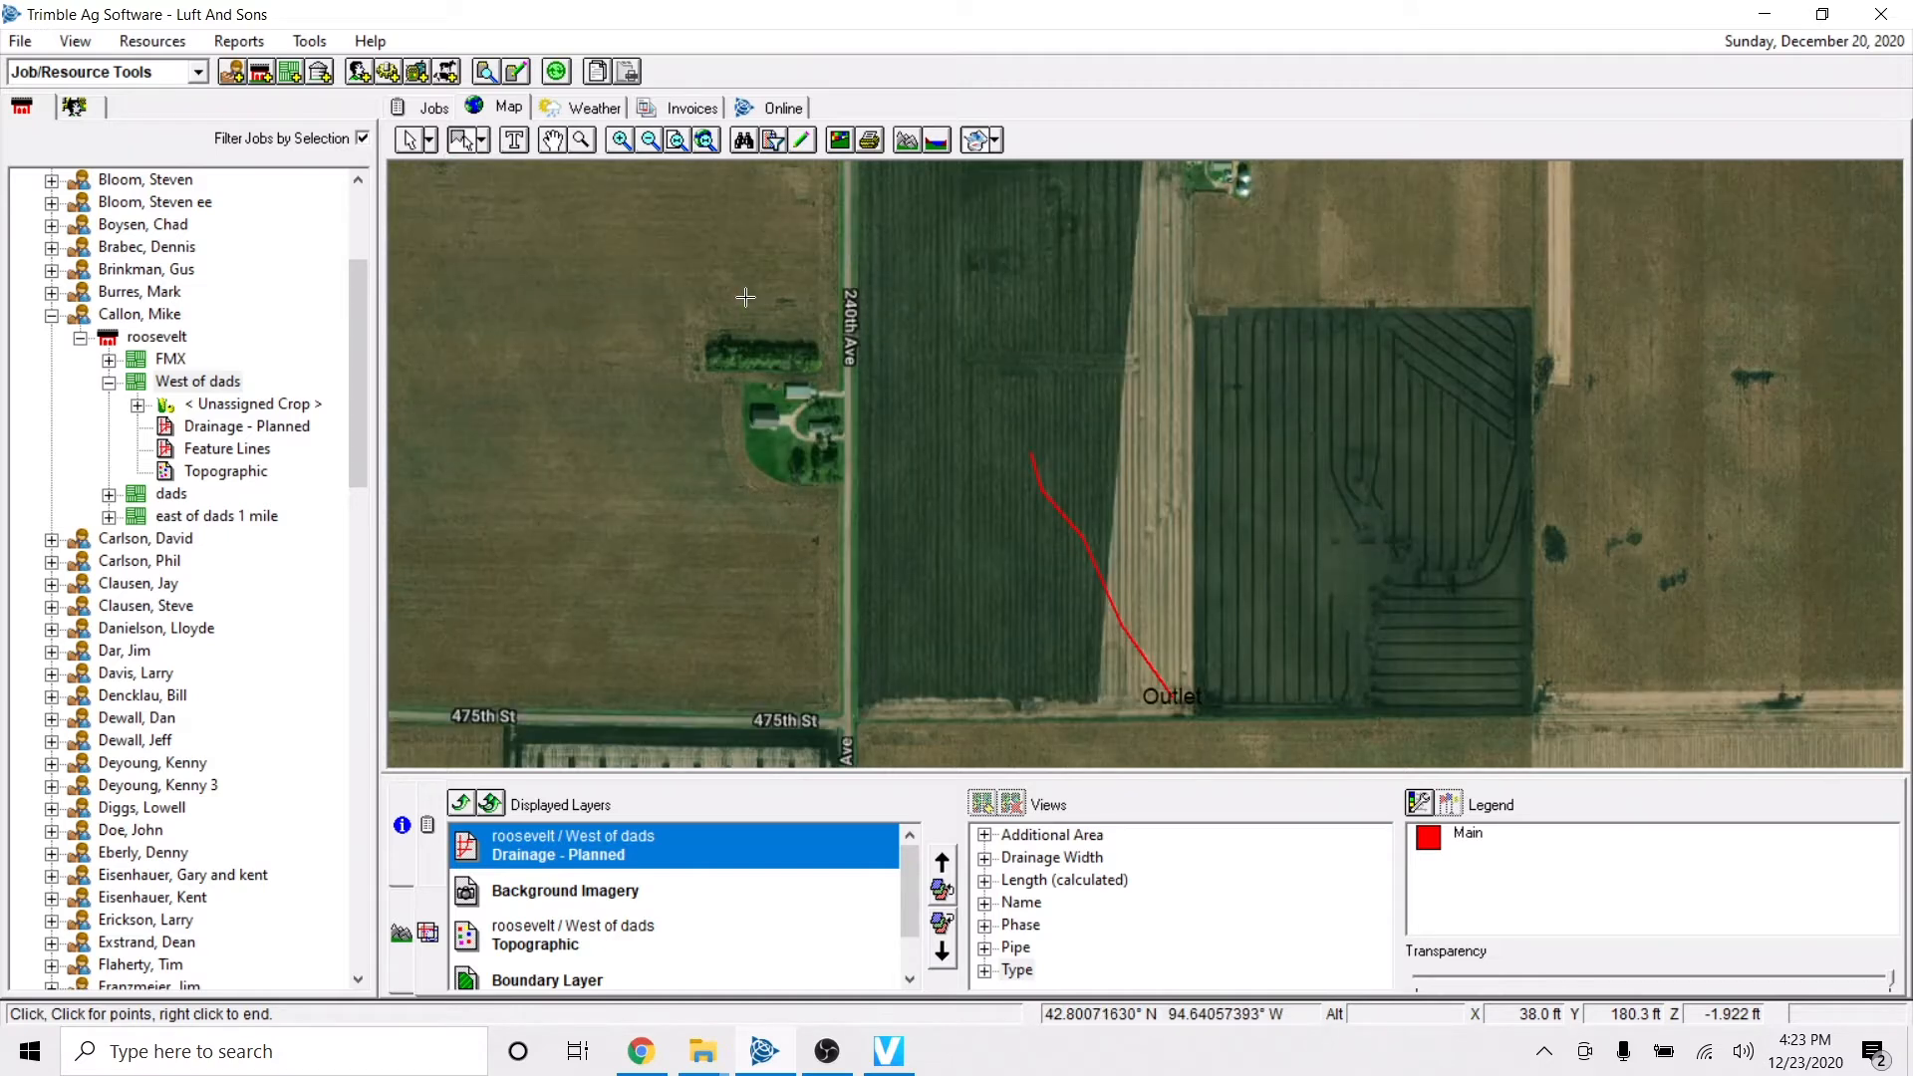
{"action": "scroll", "coordinate": [746, 297], "scroll_direction": "up", "scroll_amount": 1}
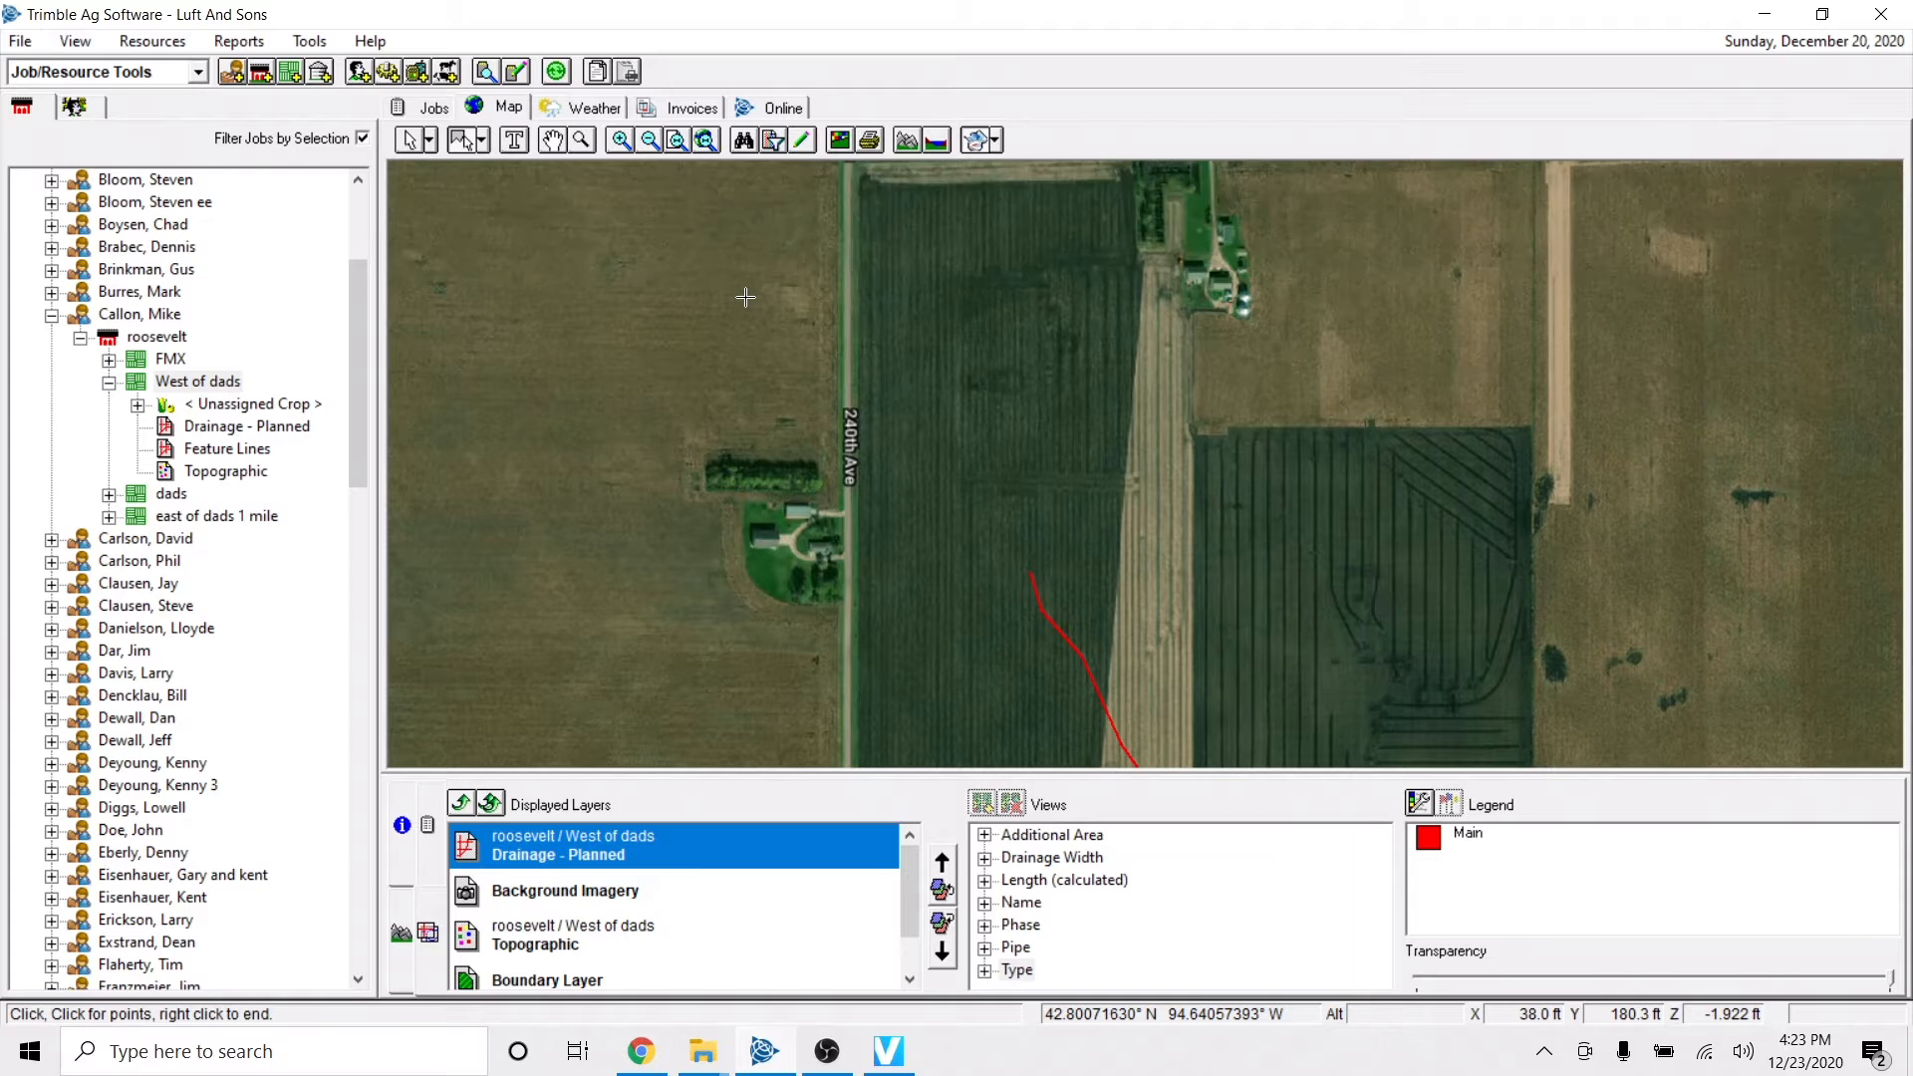
{"action": "scroll", "coordinate": [934, 433], "scroll_direction": "down", "scroll_amount": 1}
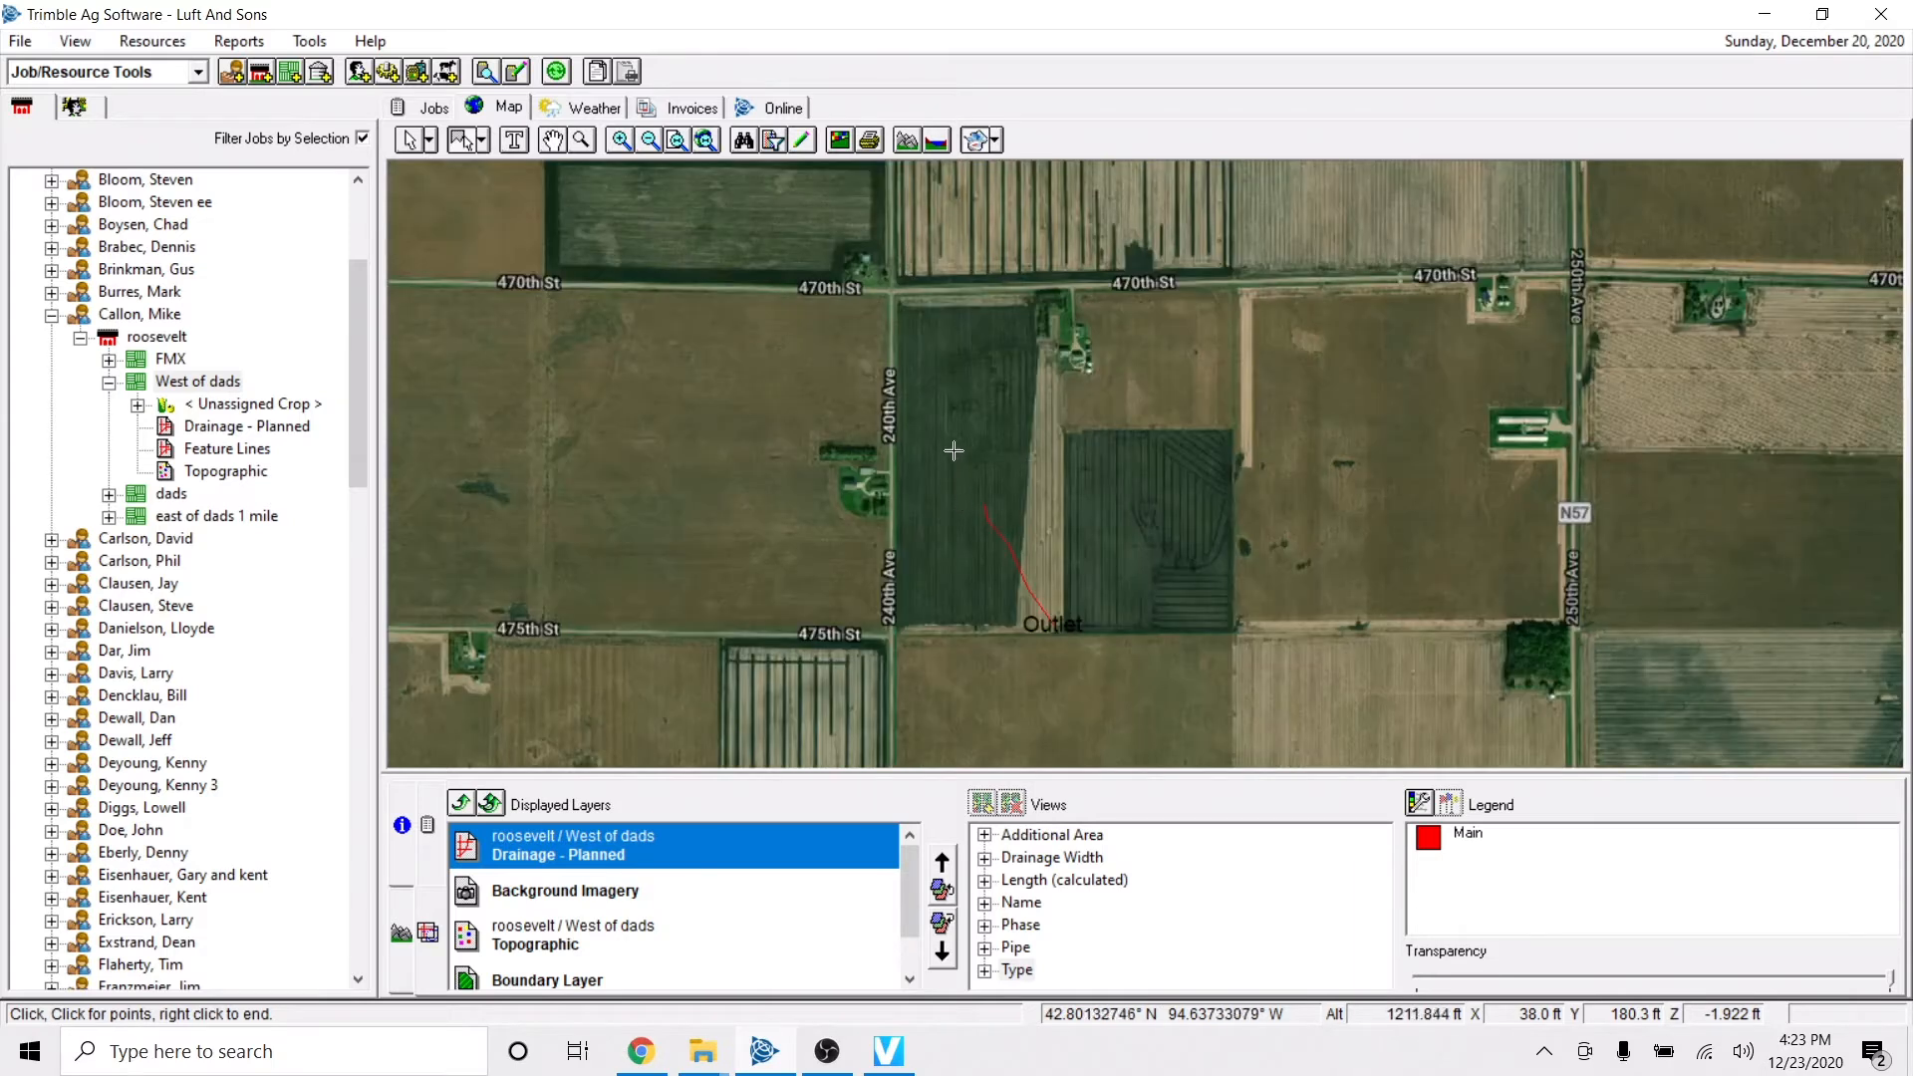
{"action": "left_click", "coordinate": [896, 295]}
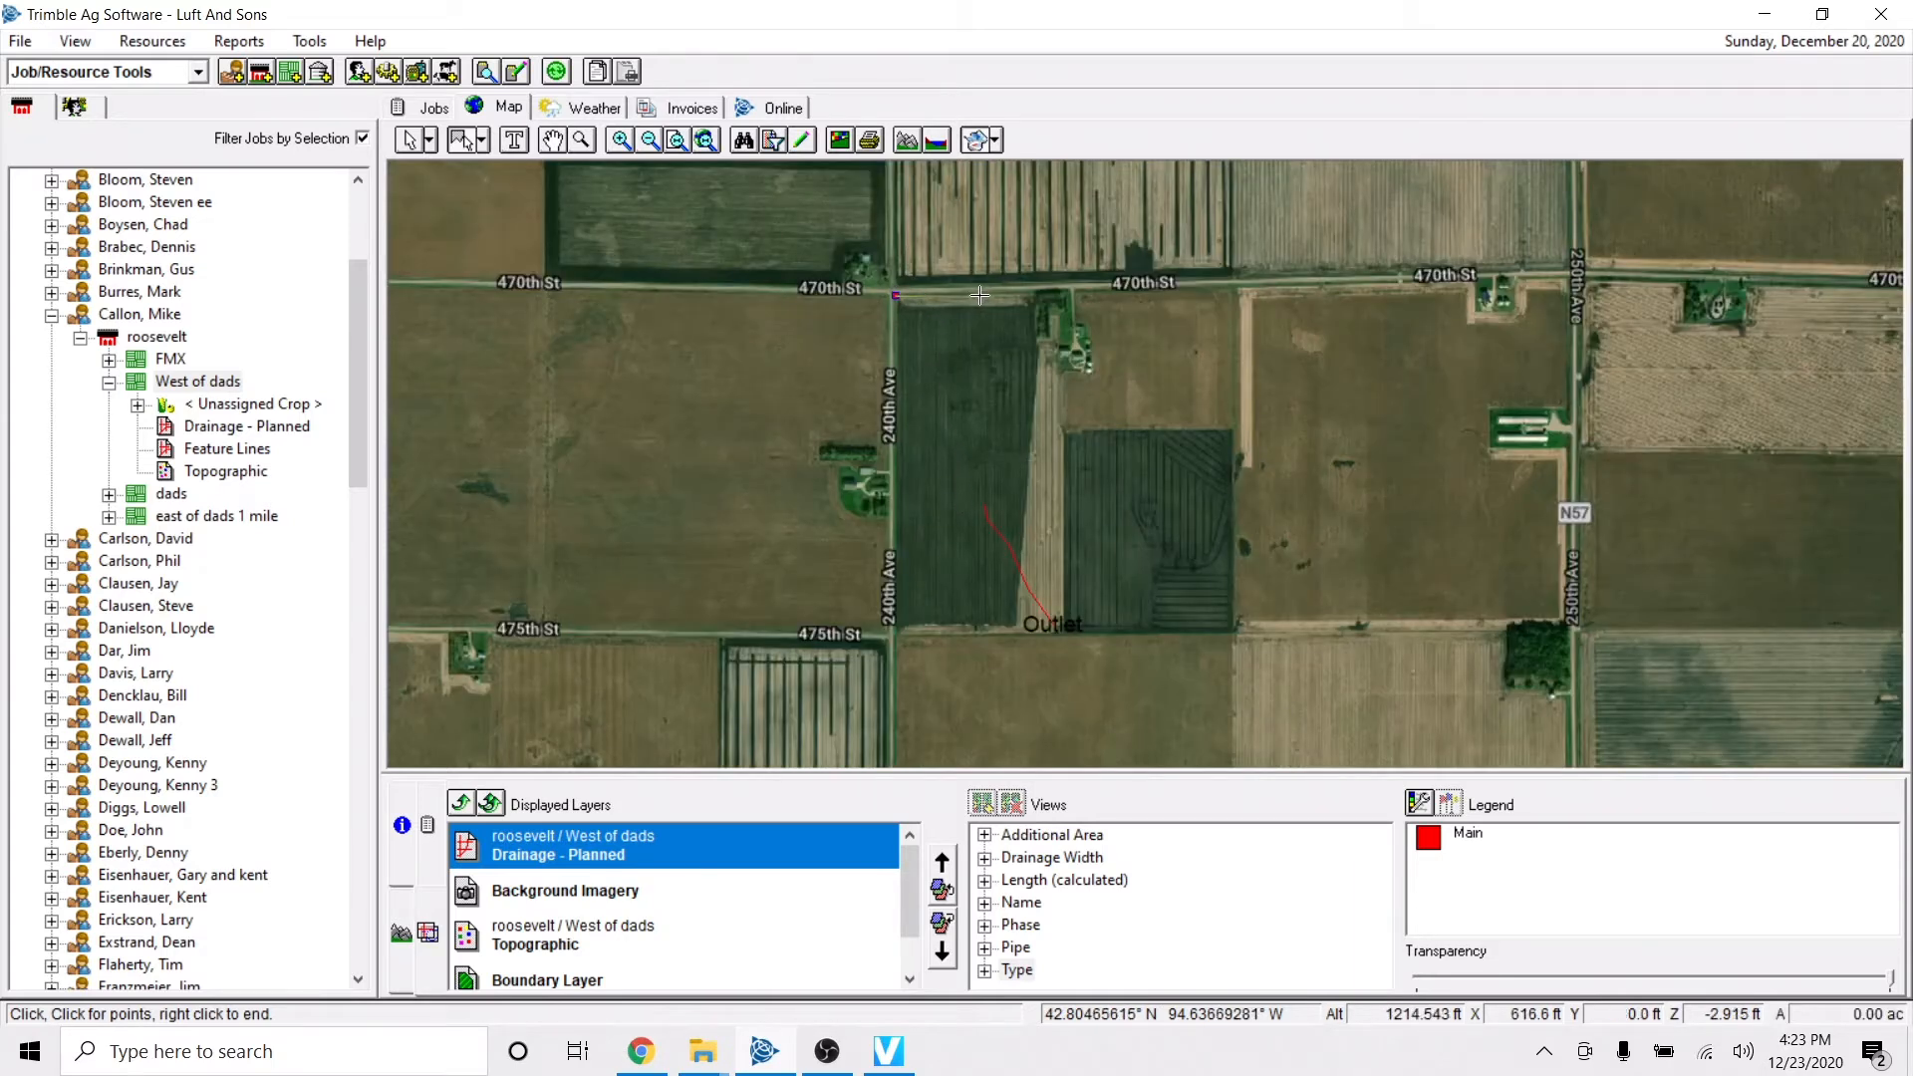
{"action": "left_click", "coordinate": [1032, 295]}
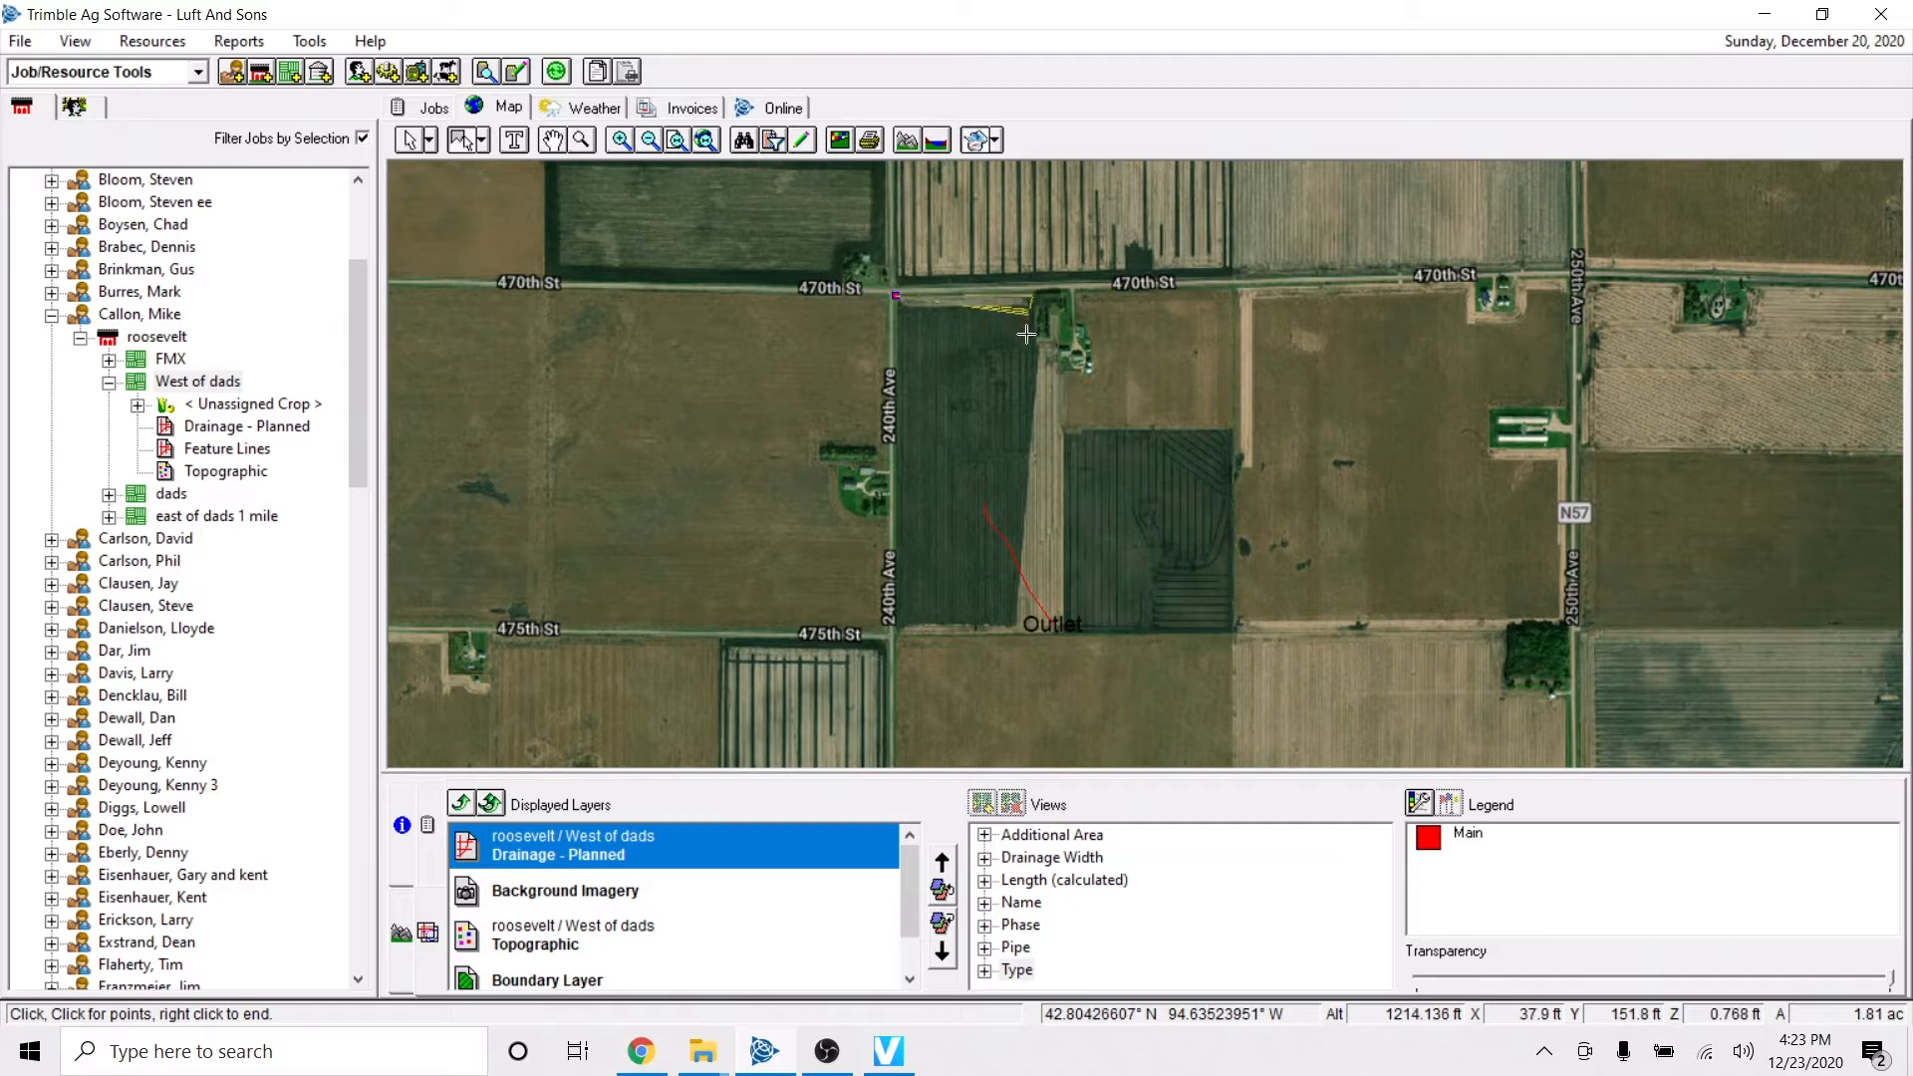
{"action": "left_click", "coordinate": [1036, 344]}
{"action": "left_click", "coordinate": [1046, 361]}
{"action": "left_click", "coordinate": [1061, 372]}
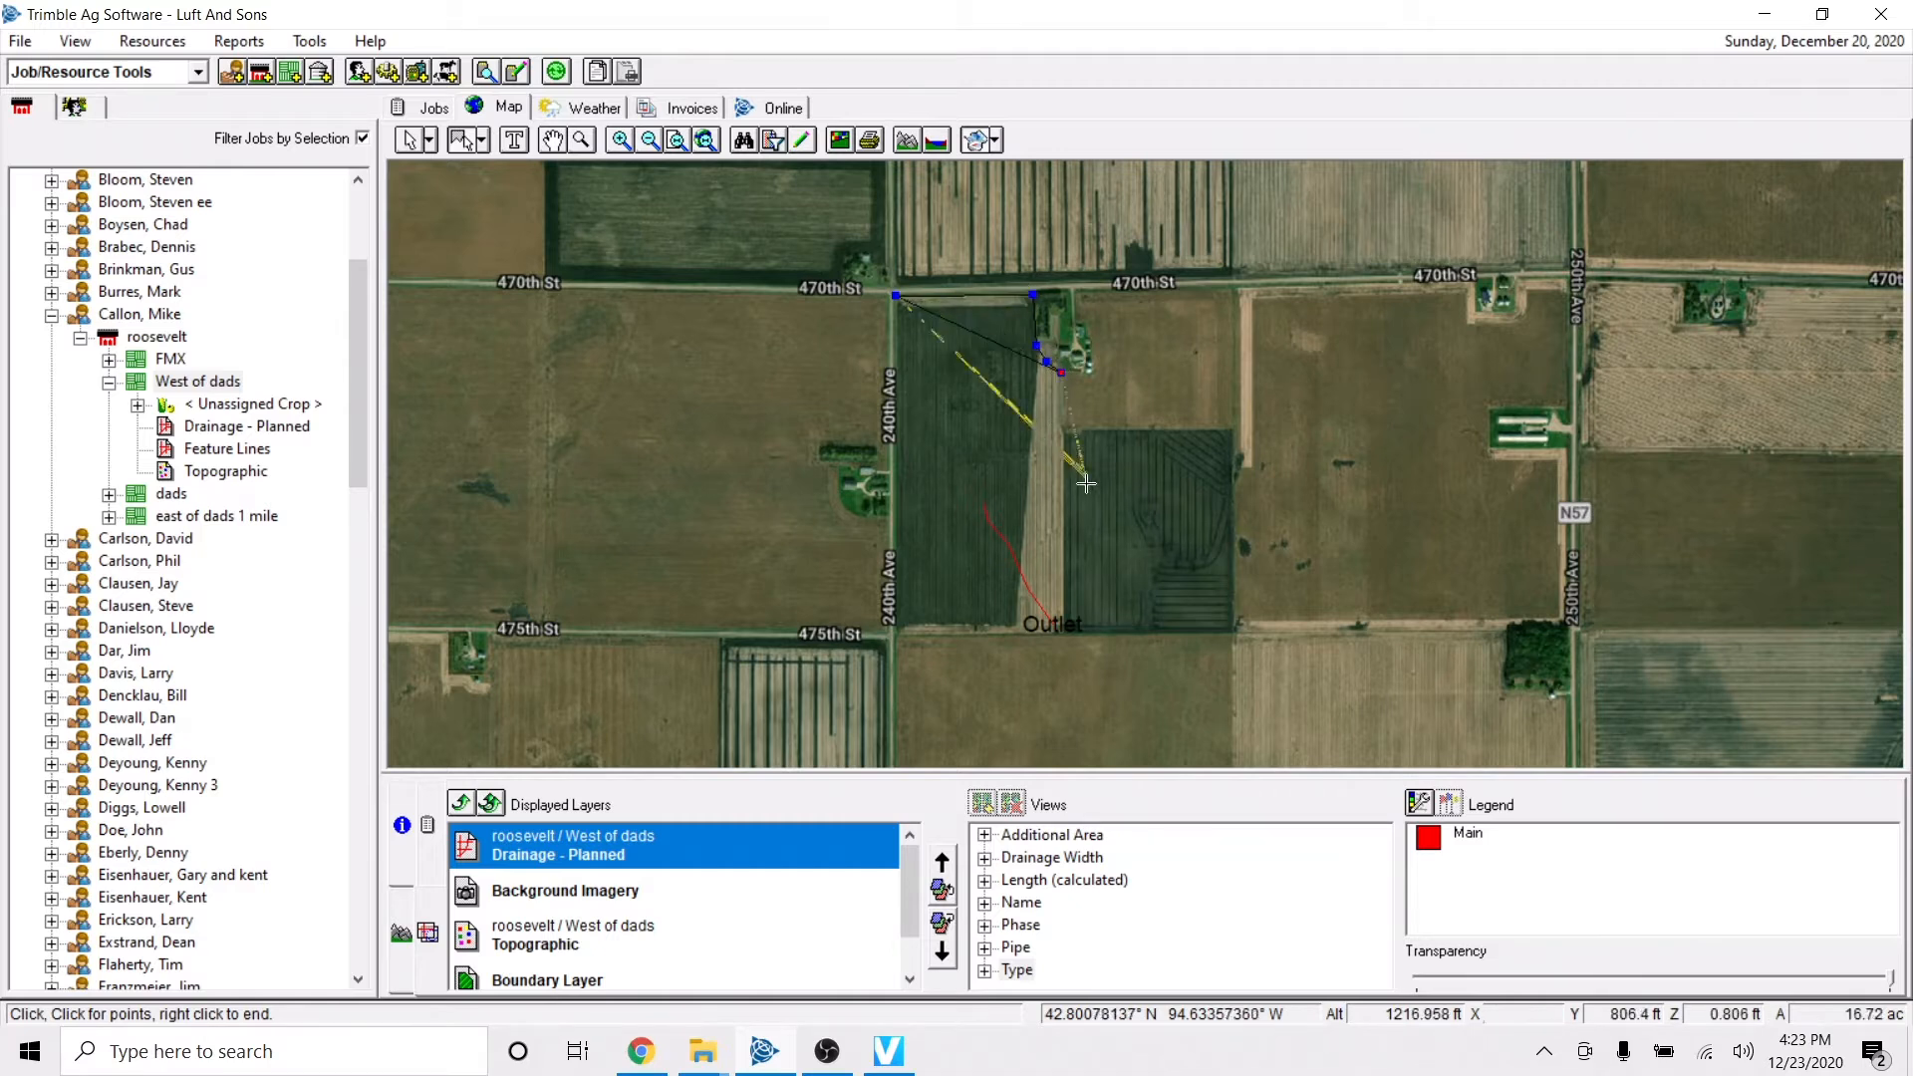
{"action": "left_click", "coordinate": [1066, 632]}
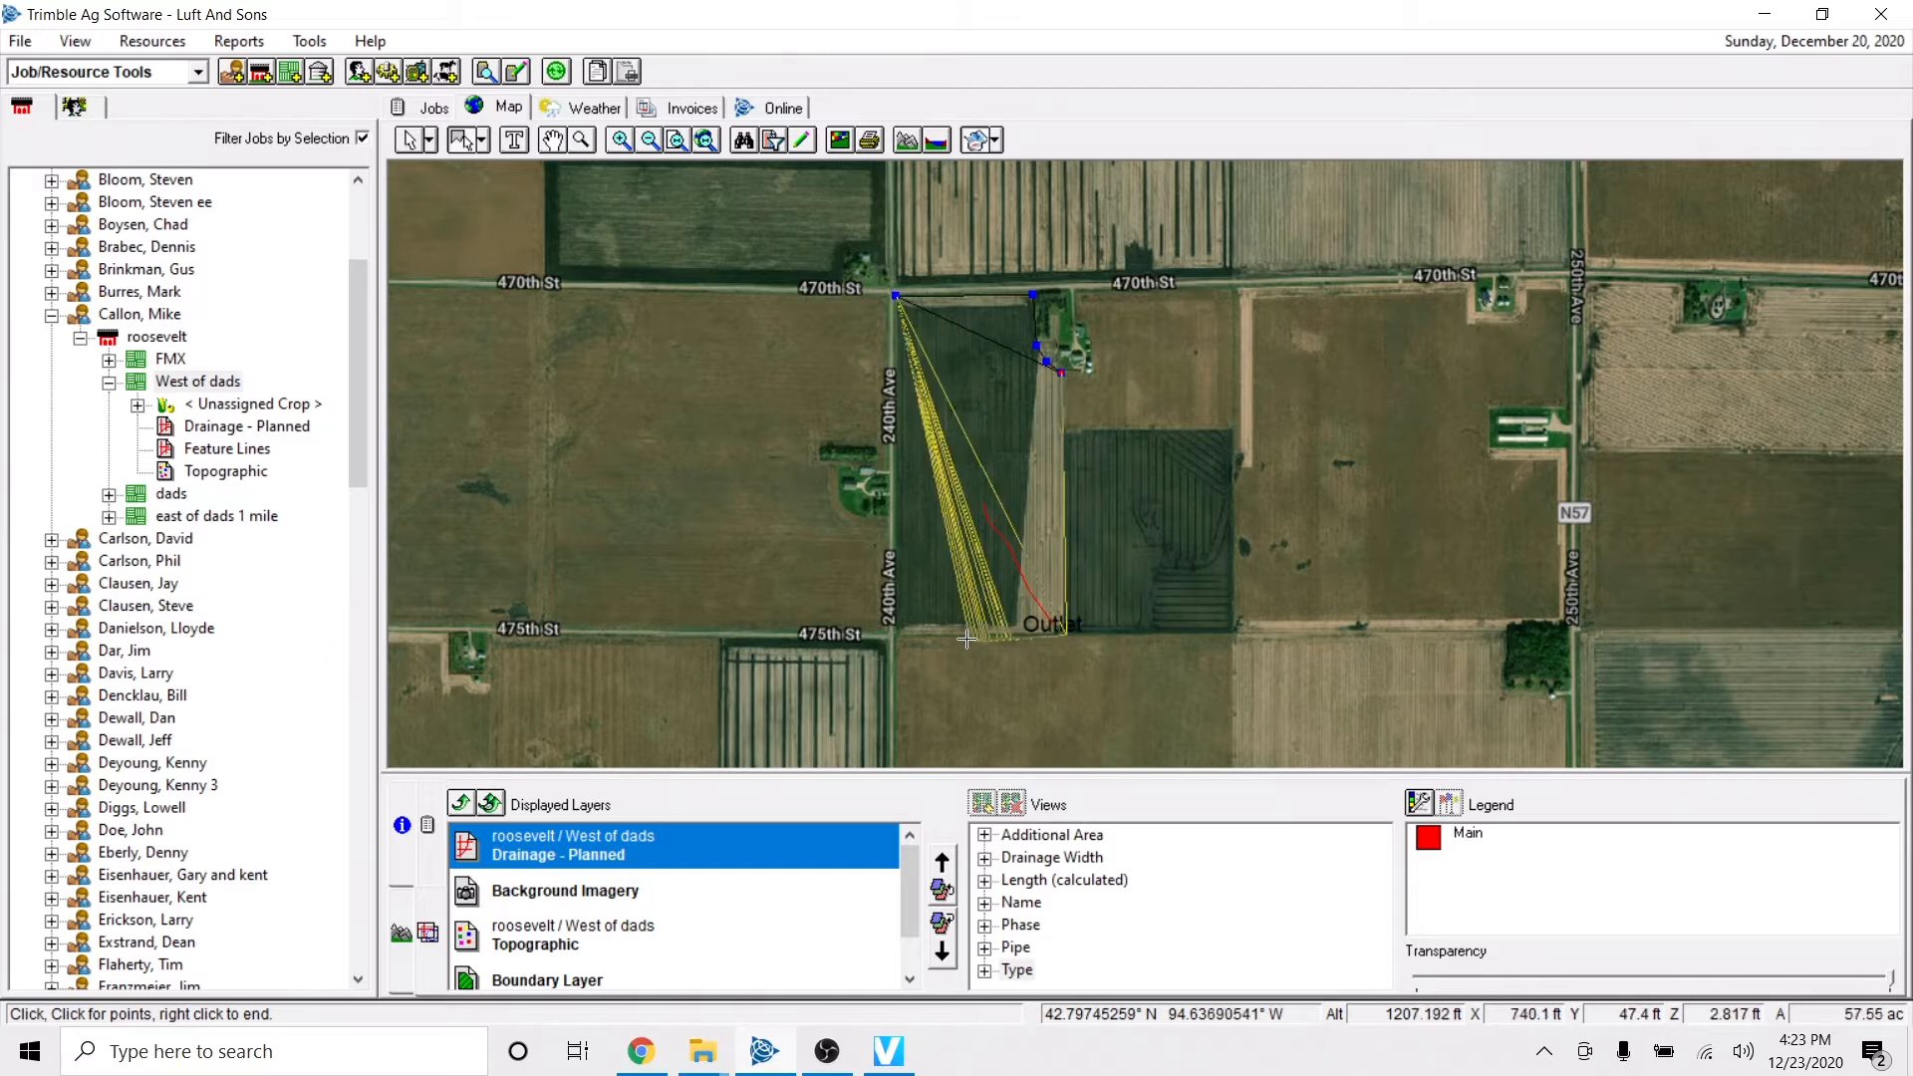
{"action": "left_click", "coordinate": [896, 631]}
{"action": "right_click", "coordinate": [896, 631]}
{"action": "left_click", "coordinate": [926, 644]}
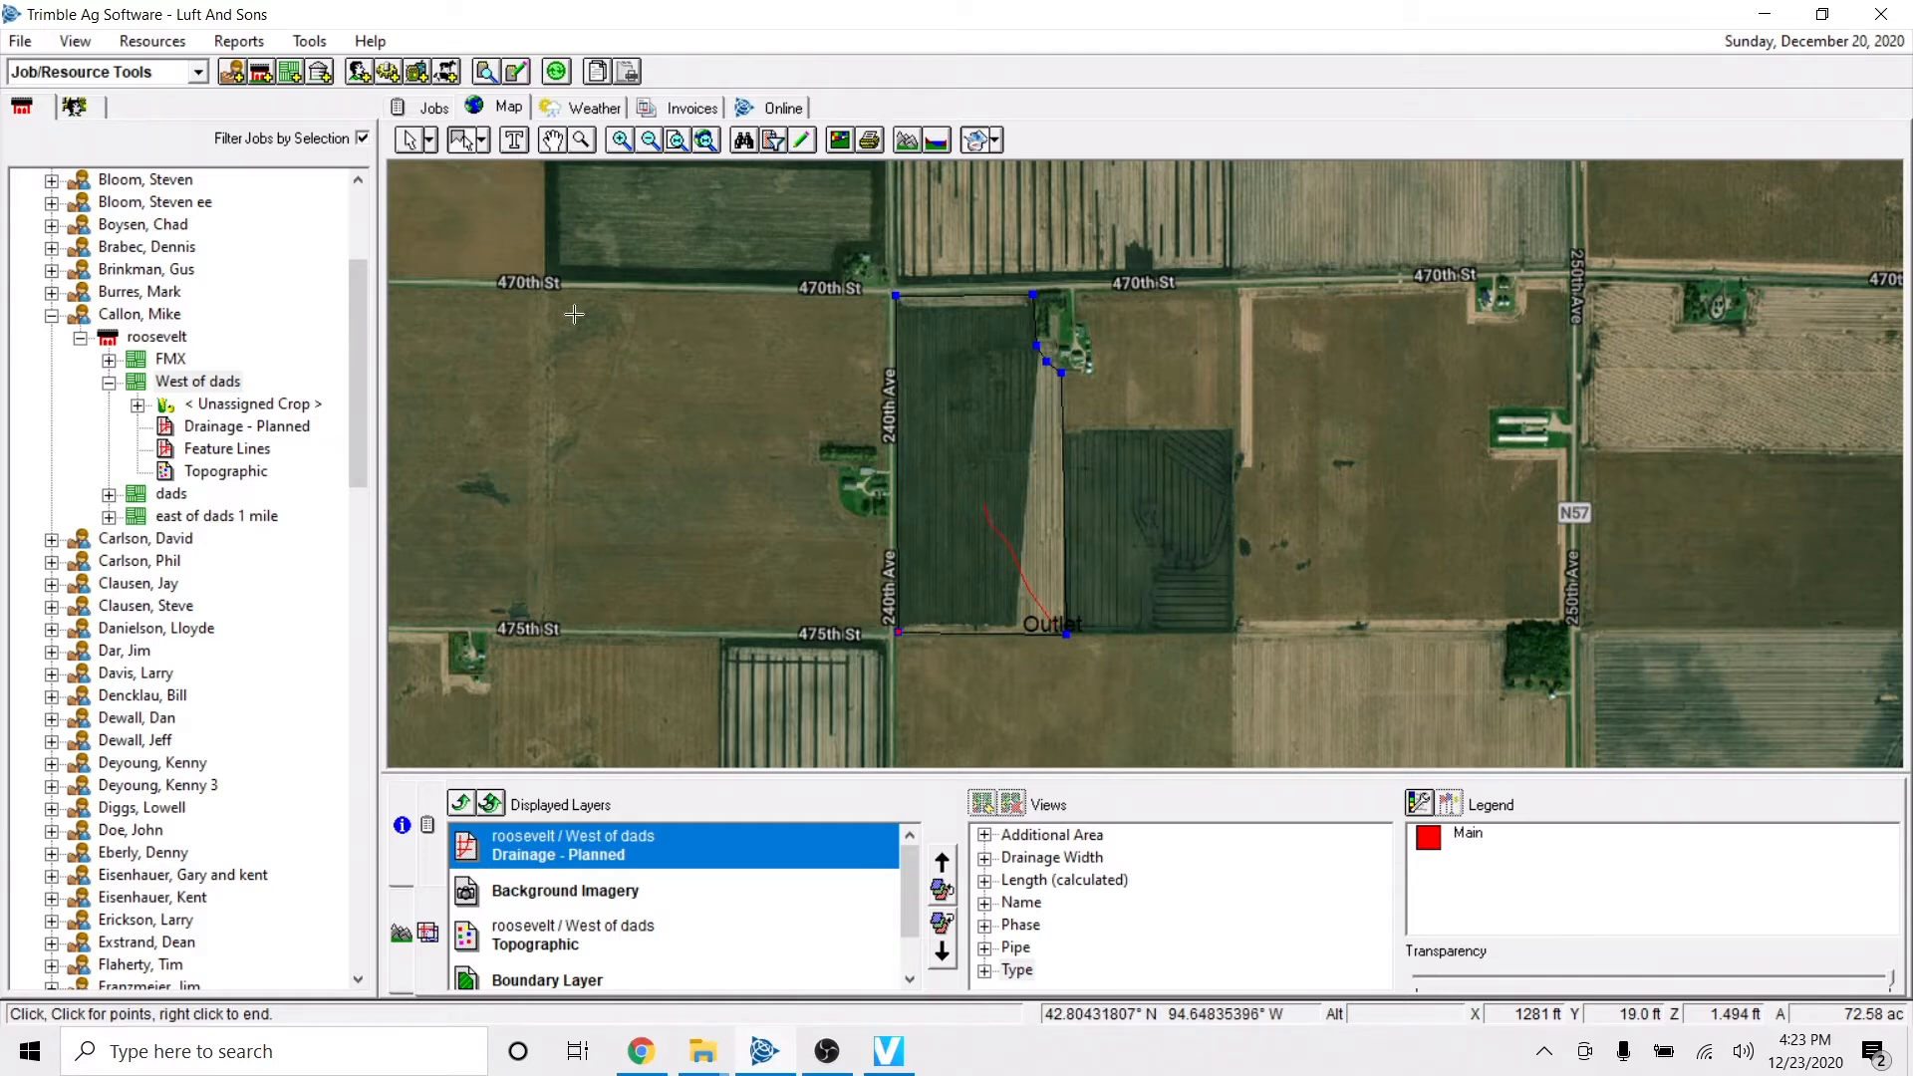
{"action": "left_click", "coordinate": [727, 472]}
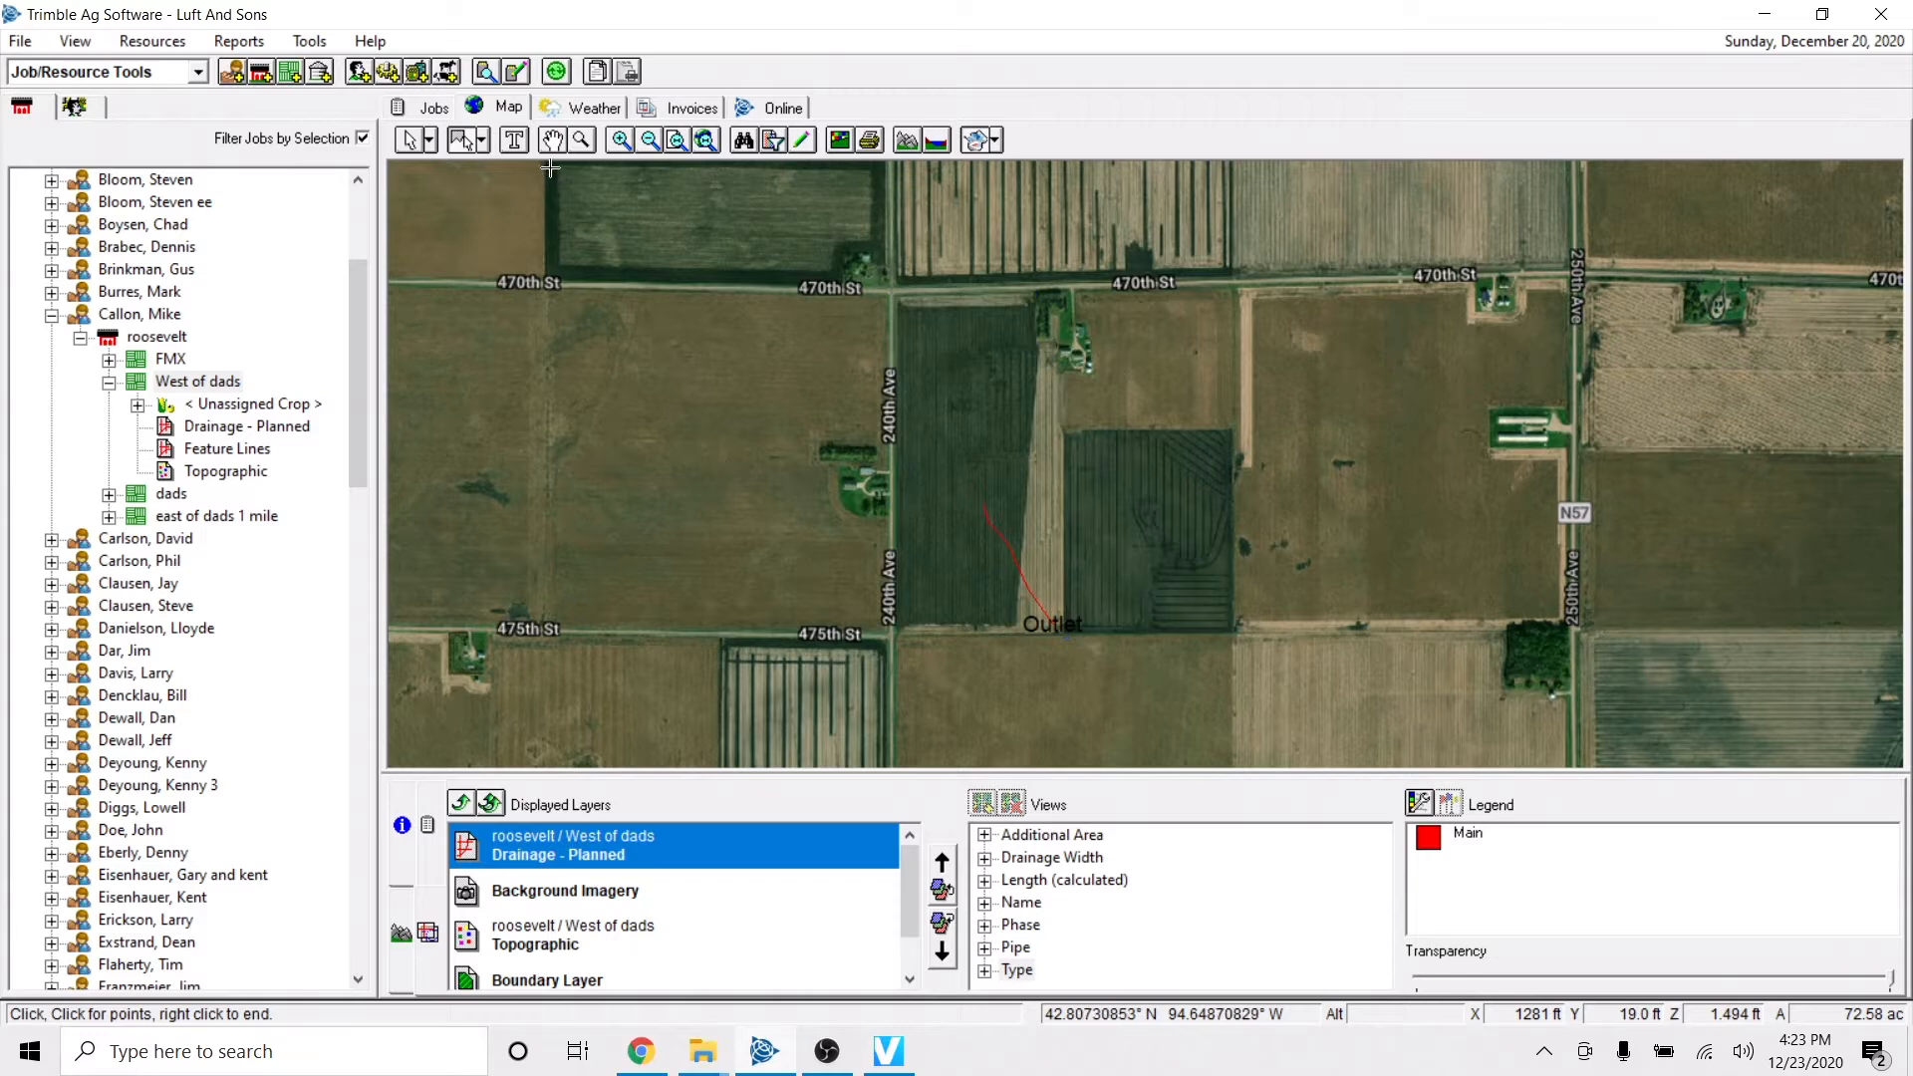
{"action": "left_click", "coordinate": [479, 141]}
{"action": "left_click", "coordinate": [518, 166]}
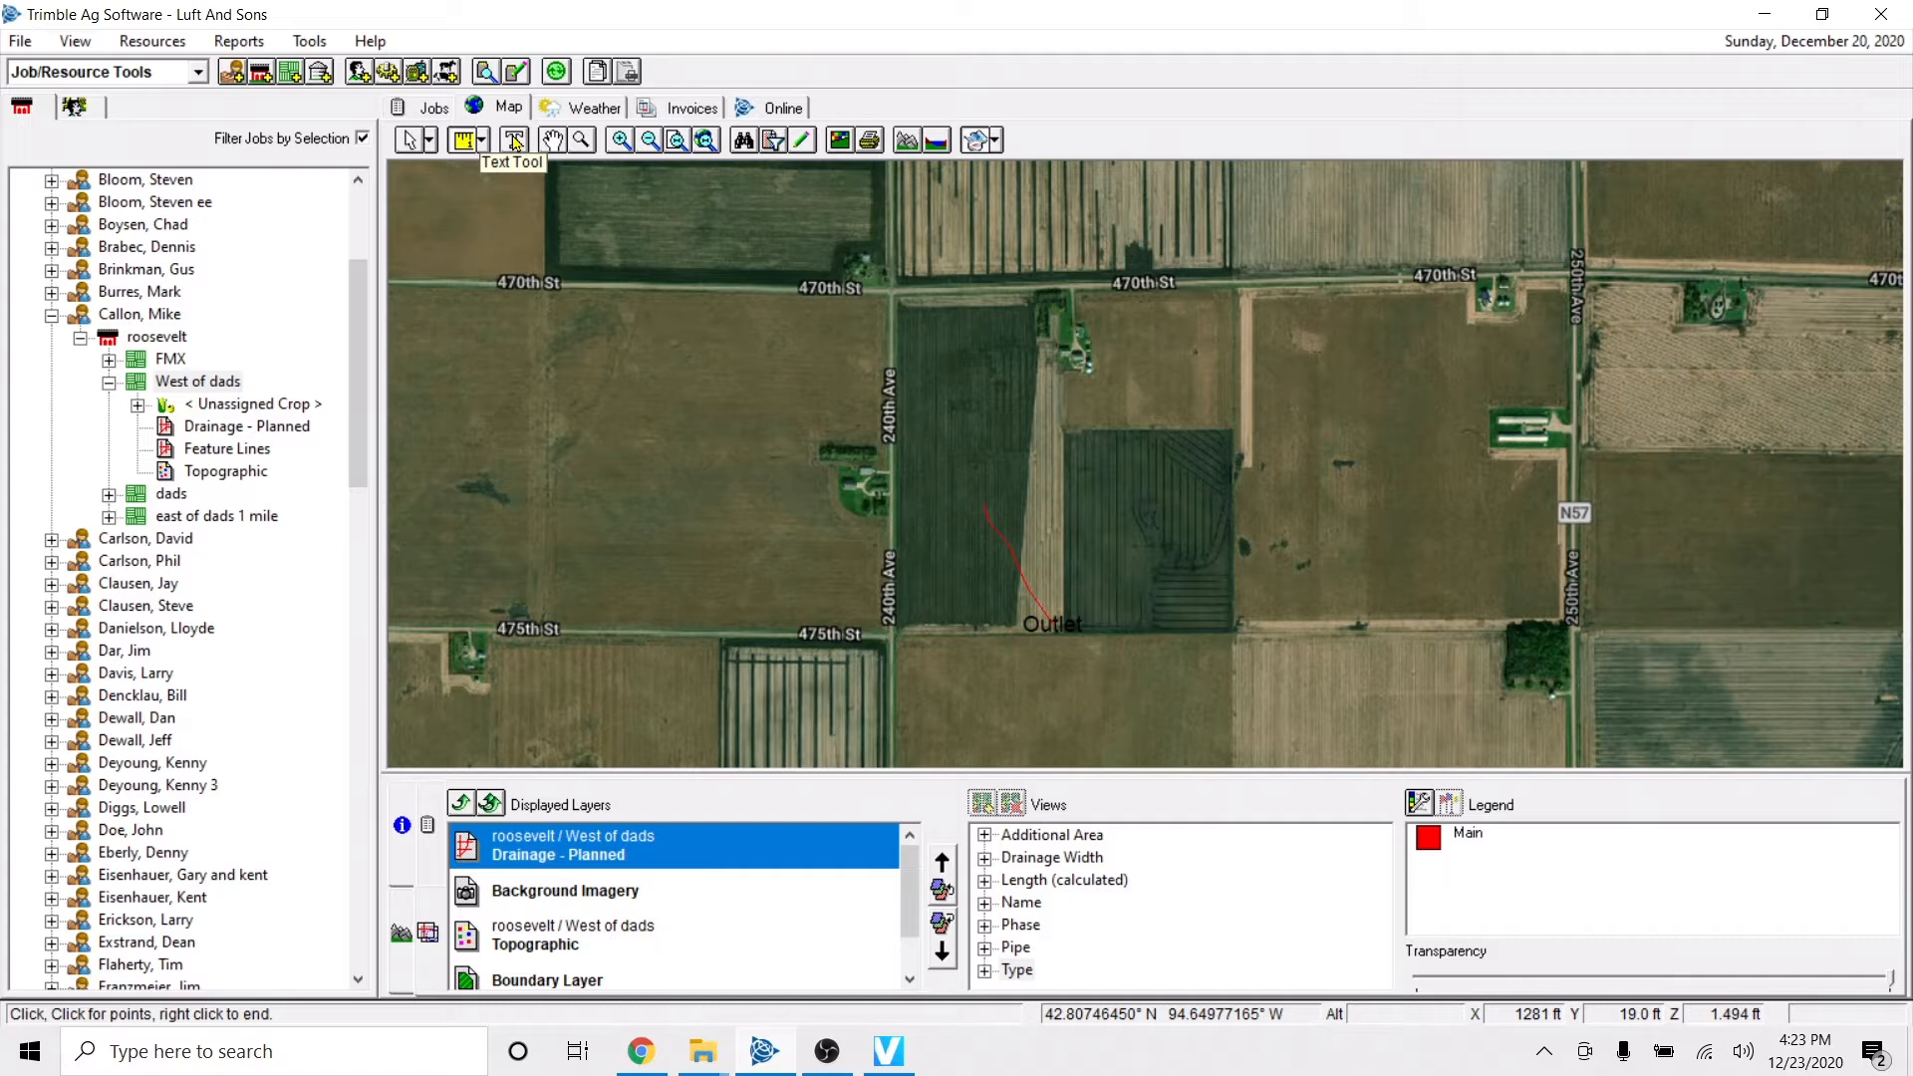
Place a second "Outlet" text label on the map and move it just south of 475th St, west of the existing one.
{"action": "left_click", "coordinate": [515, 140]}
{"action": "left_click", "coordinate": [1052, 371]}
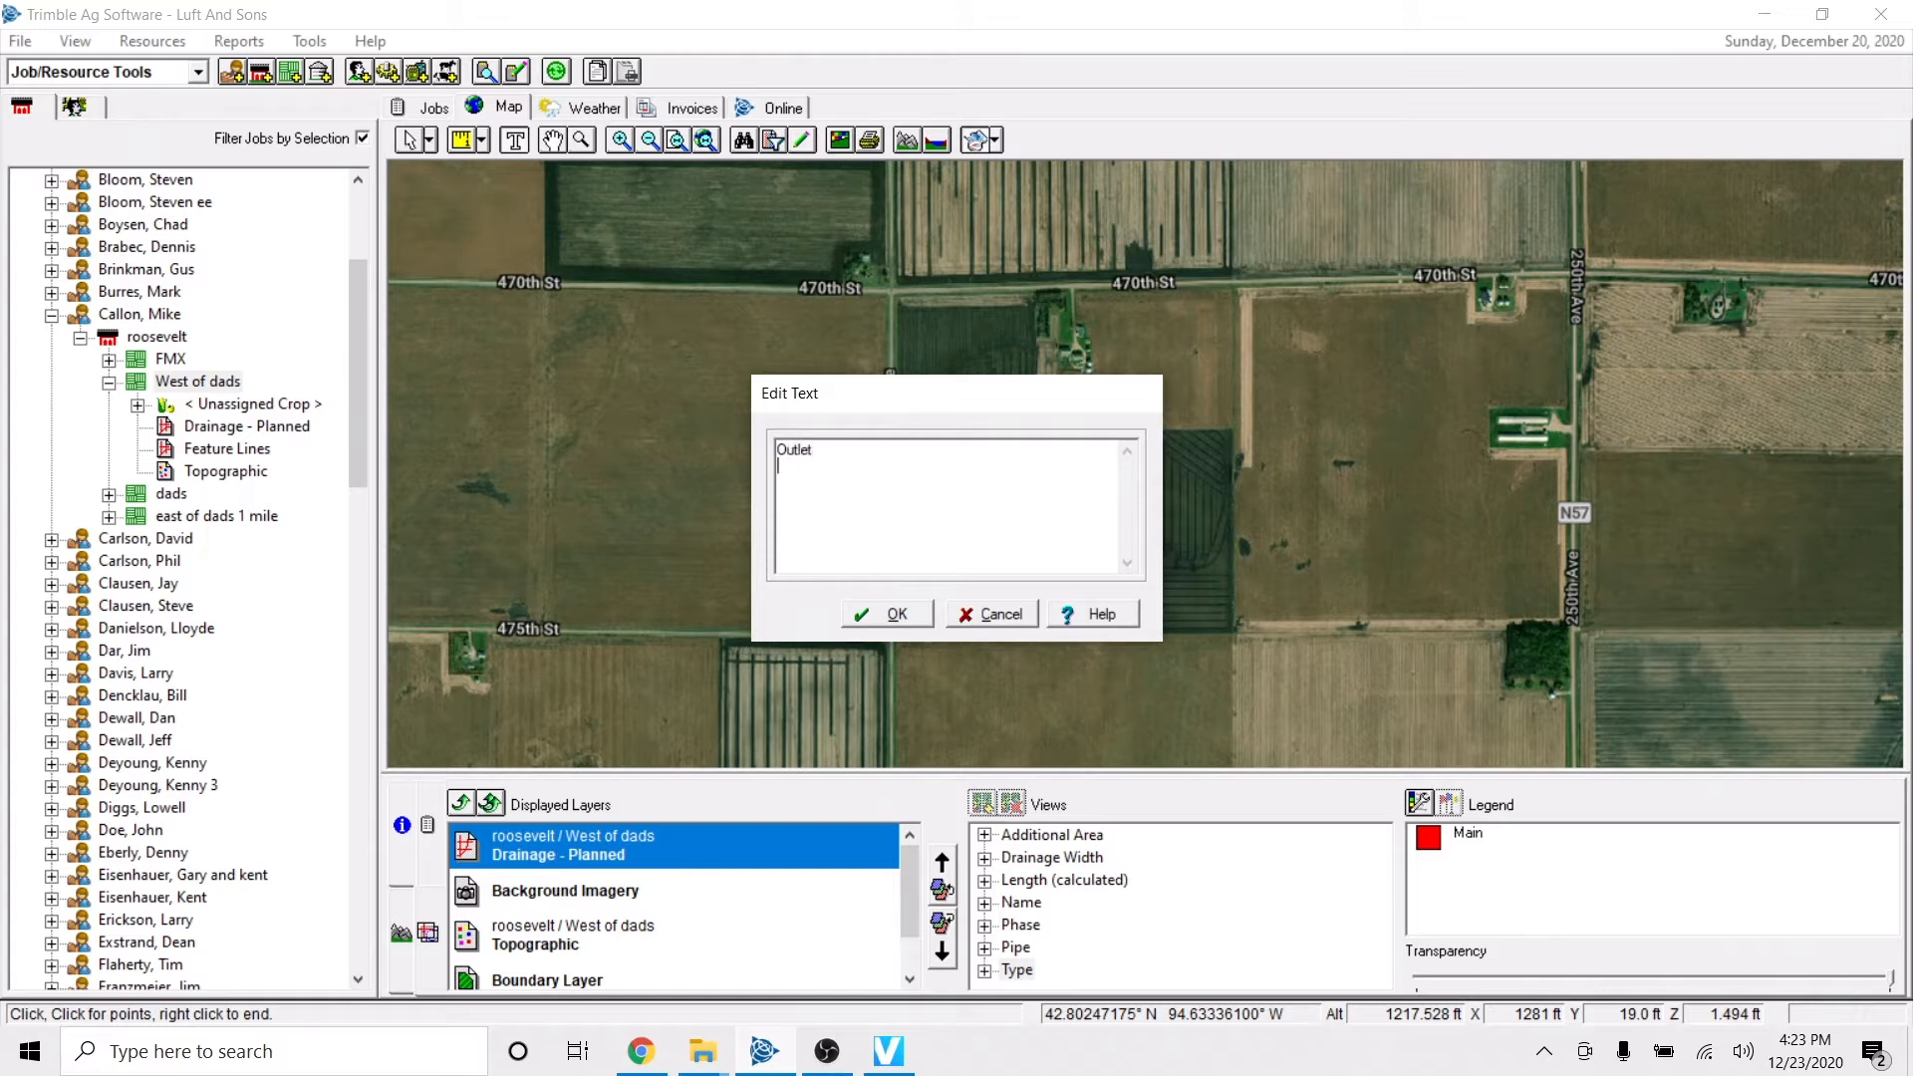
{"action": "left_click", "coordinate": [897, 614]}
{"action": "left_click_drag", "start_coordinate": [1097, 400], "coordinate": [973, 647]}
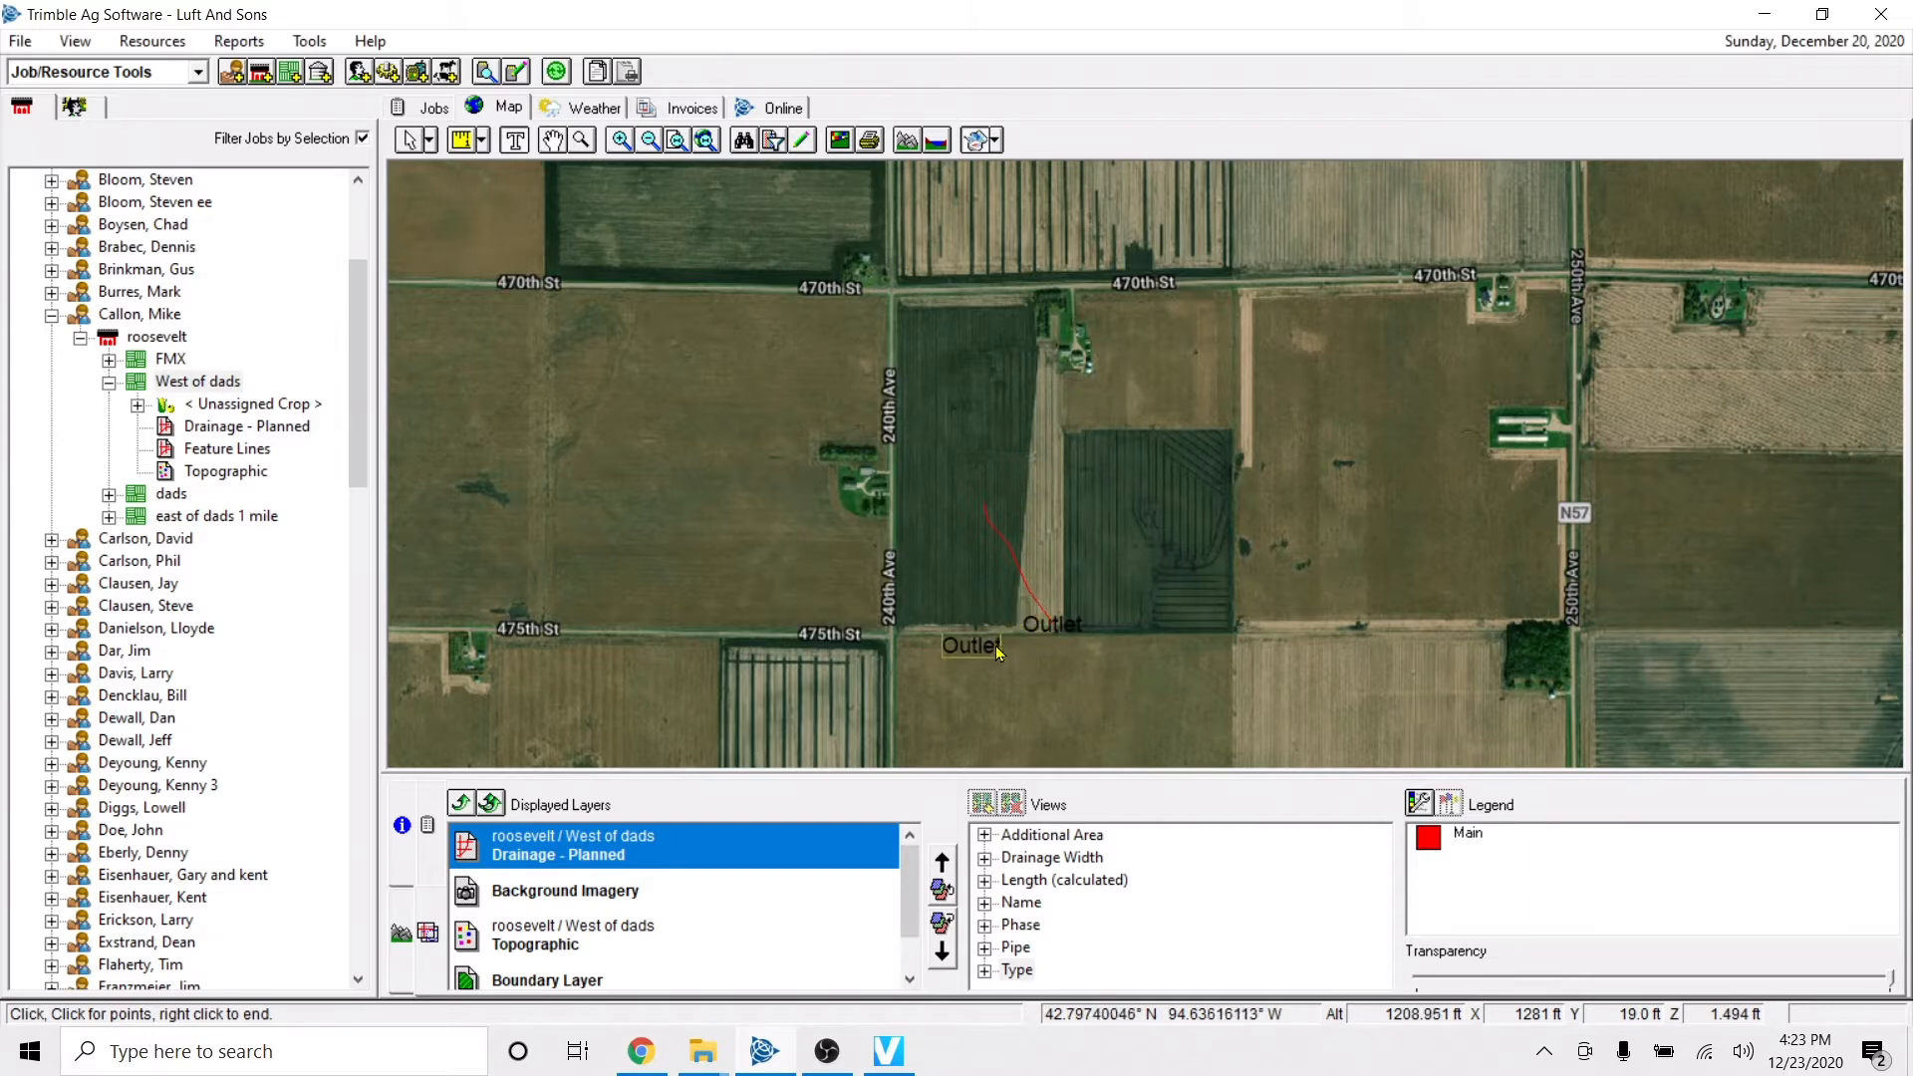
Open the font settings of the second Outlet label, cancel them without changes, and remove that label.
{"action": "right_click", "coordinate": [973, 648]}
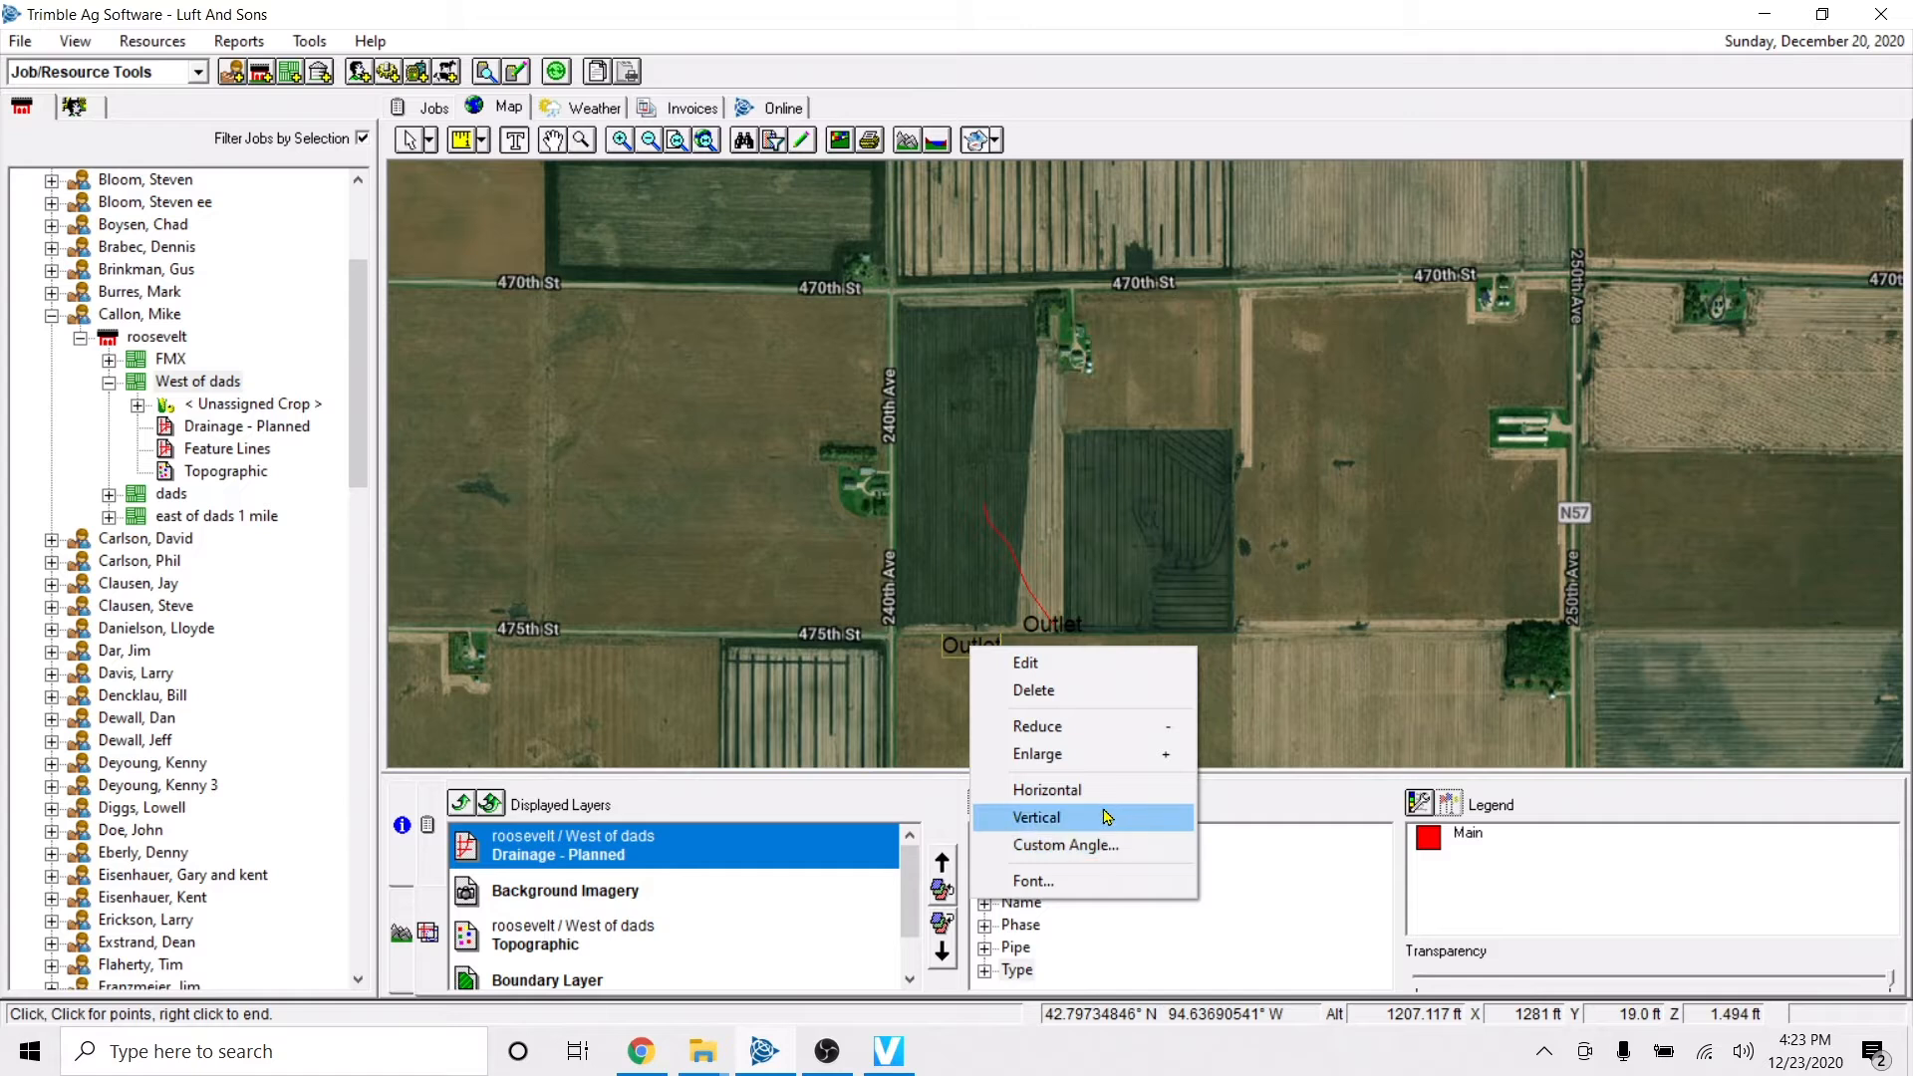
{"action": "left_click", "coordinate": [1036, 881]}
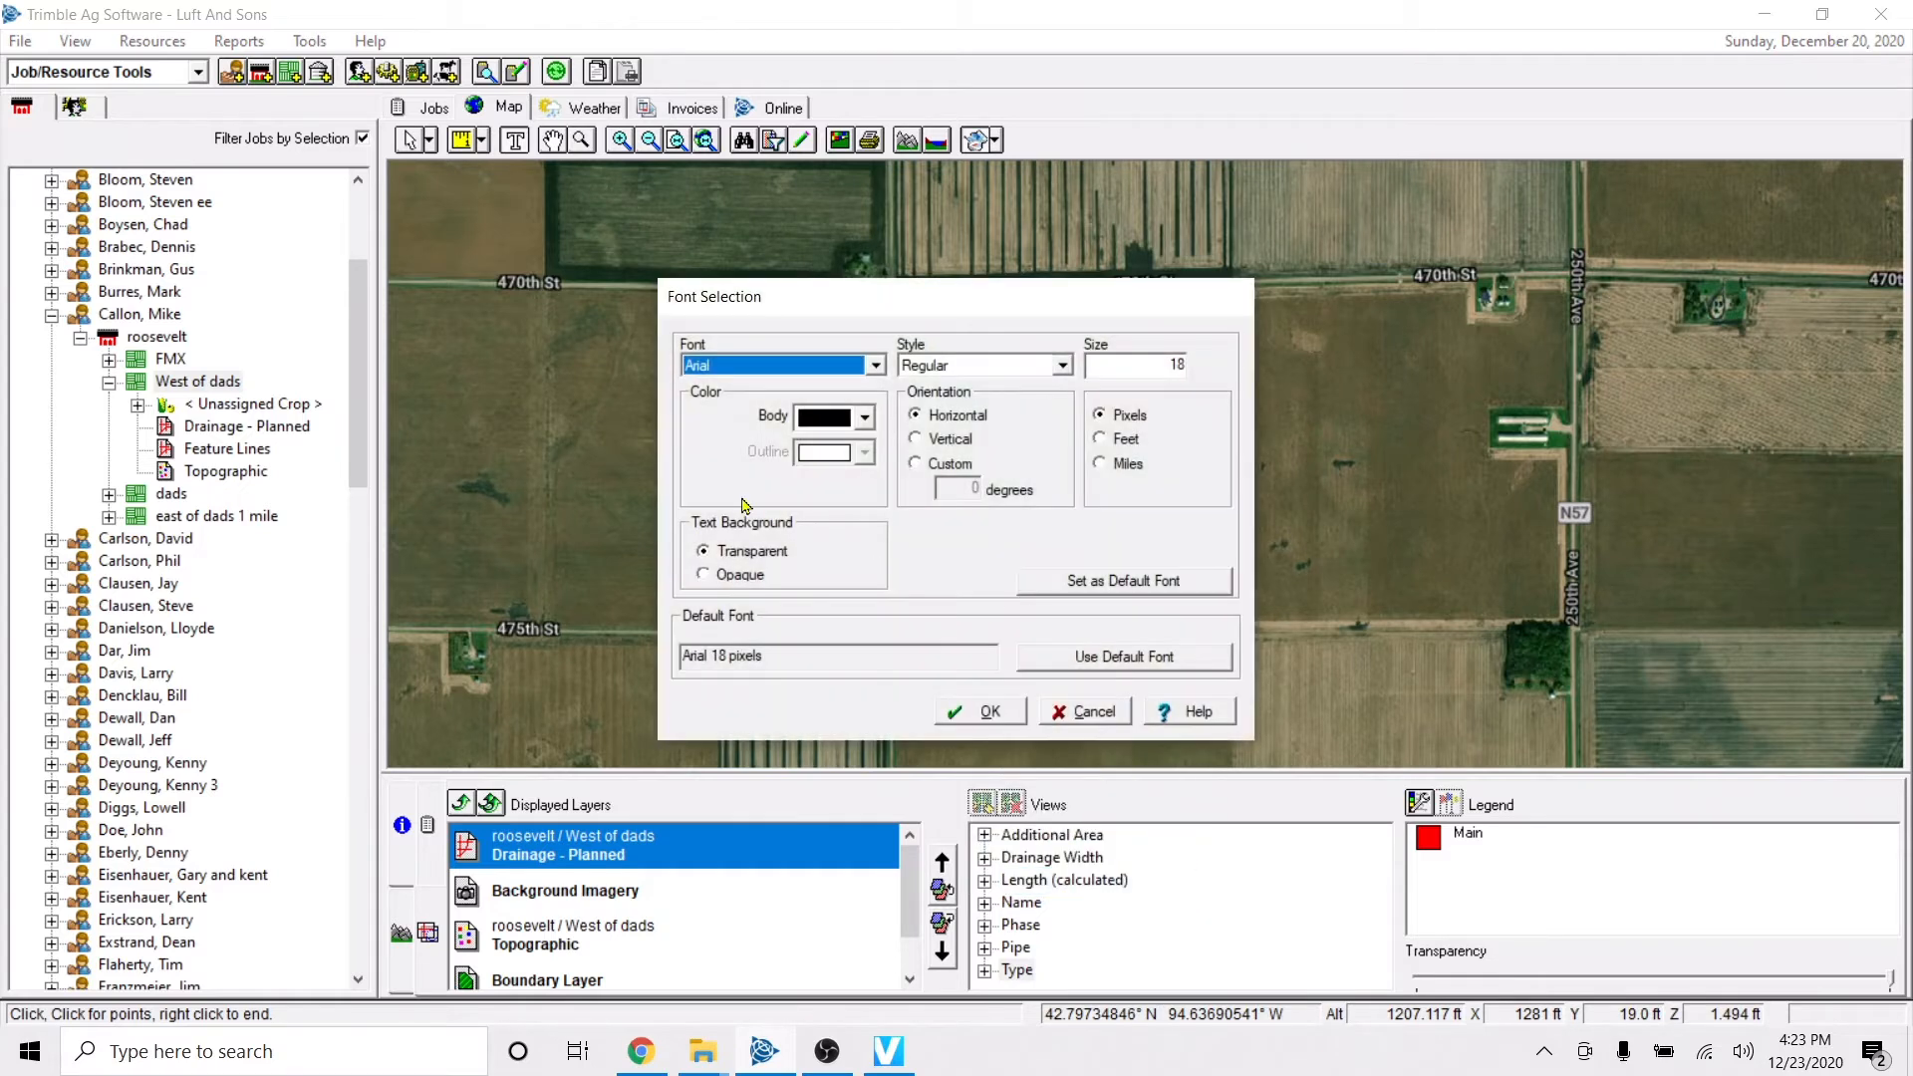
{"action": "left_click", "coordinate": [1092, 711]}
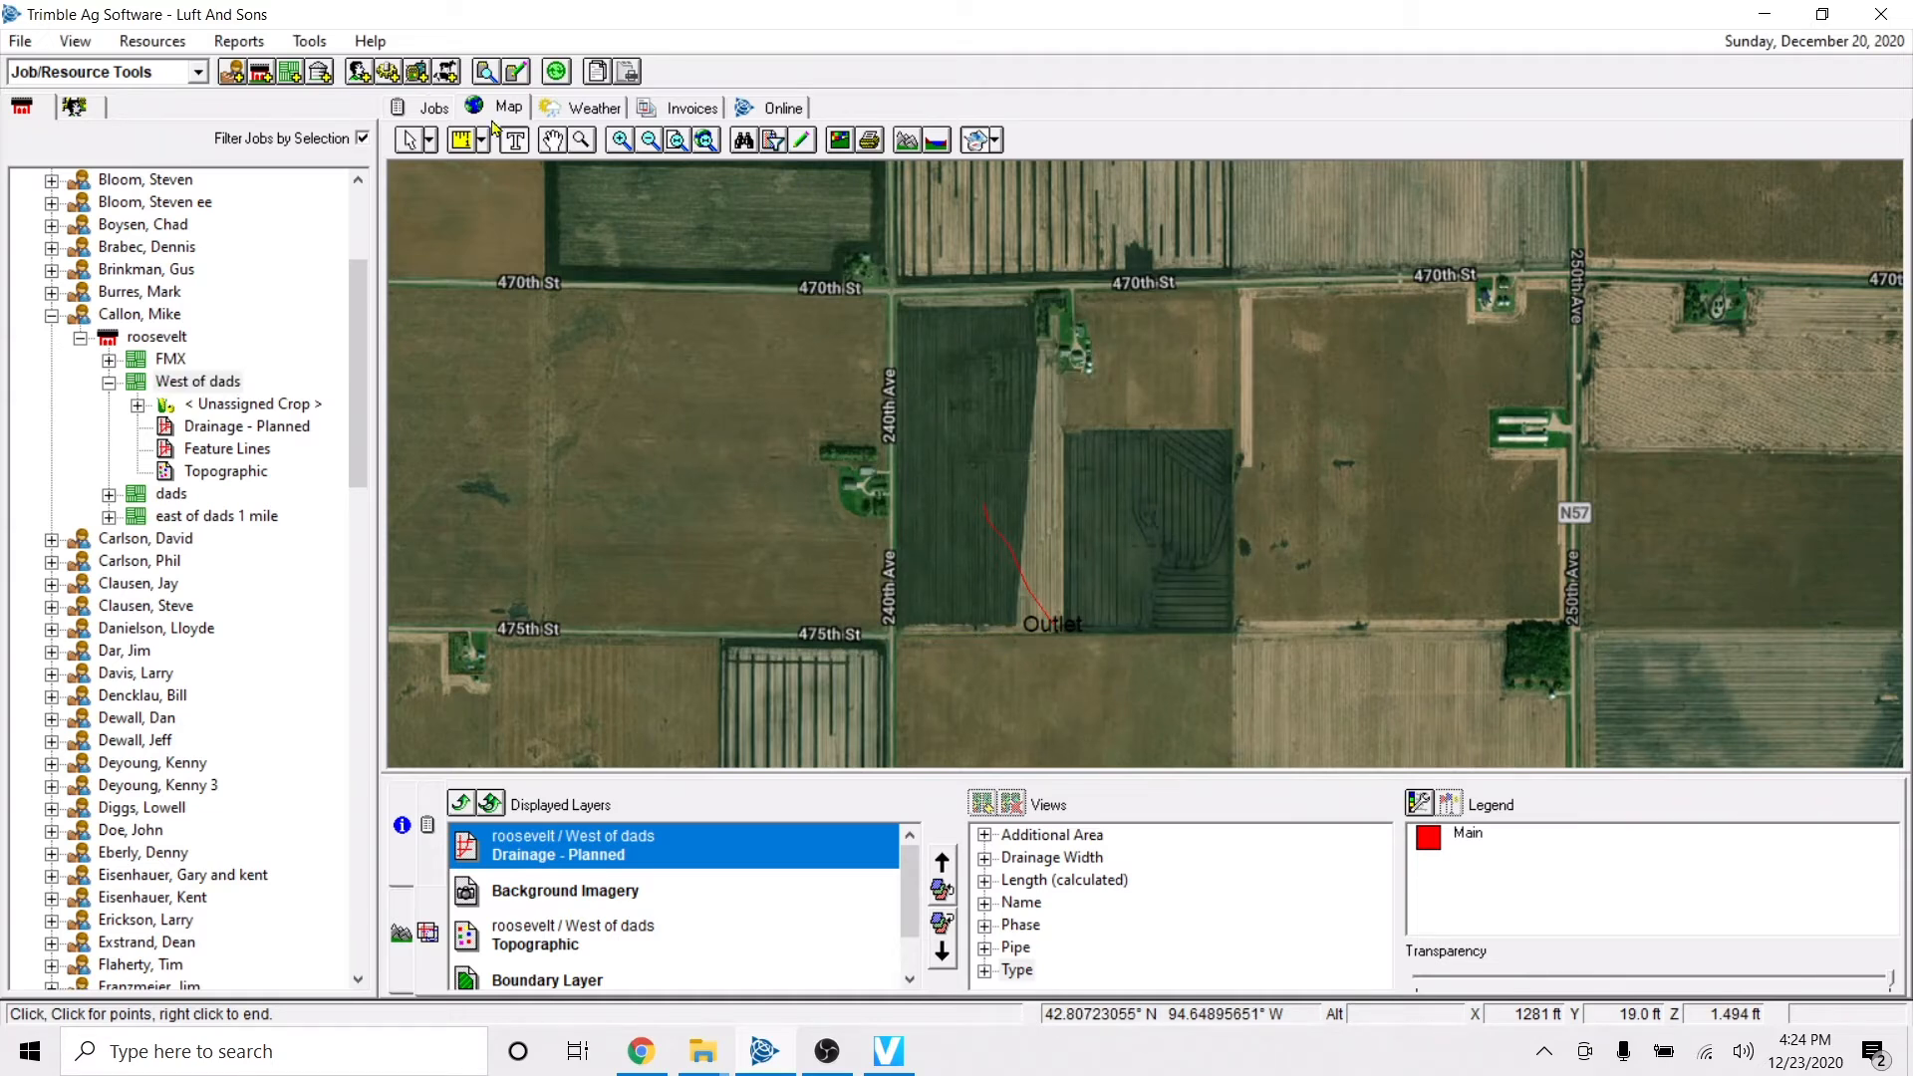
Pan the map around the West of dads field in different directions to examine the surrounding fields and roads.
{"action": "left_click", "coordinate": [552, 141]}
{"action": "left_click_drag", "start_coordinate": [1127, 462], "coordinate": [1010, 335]}
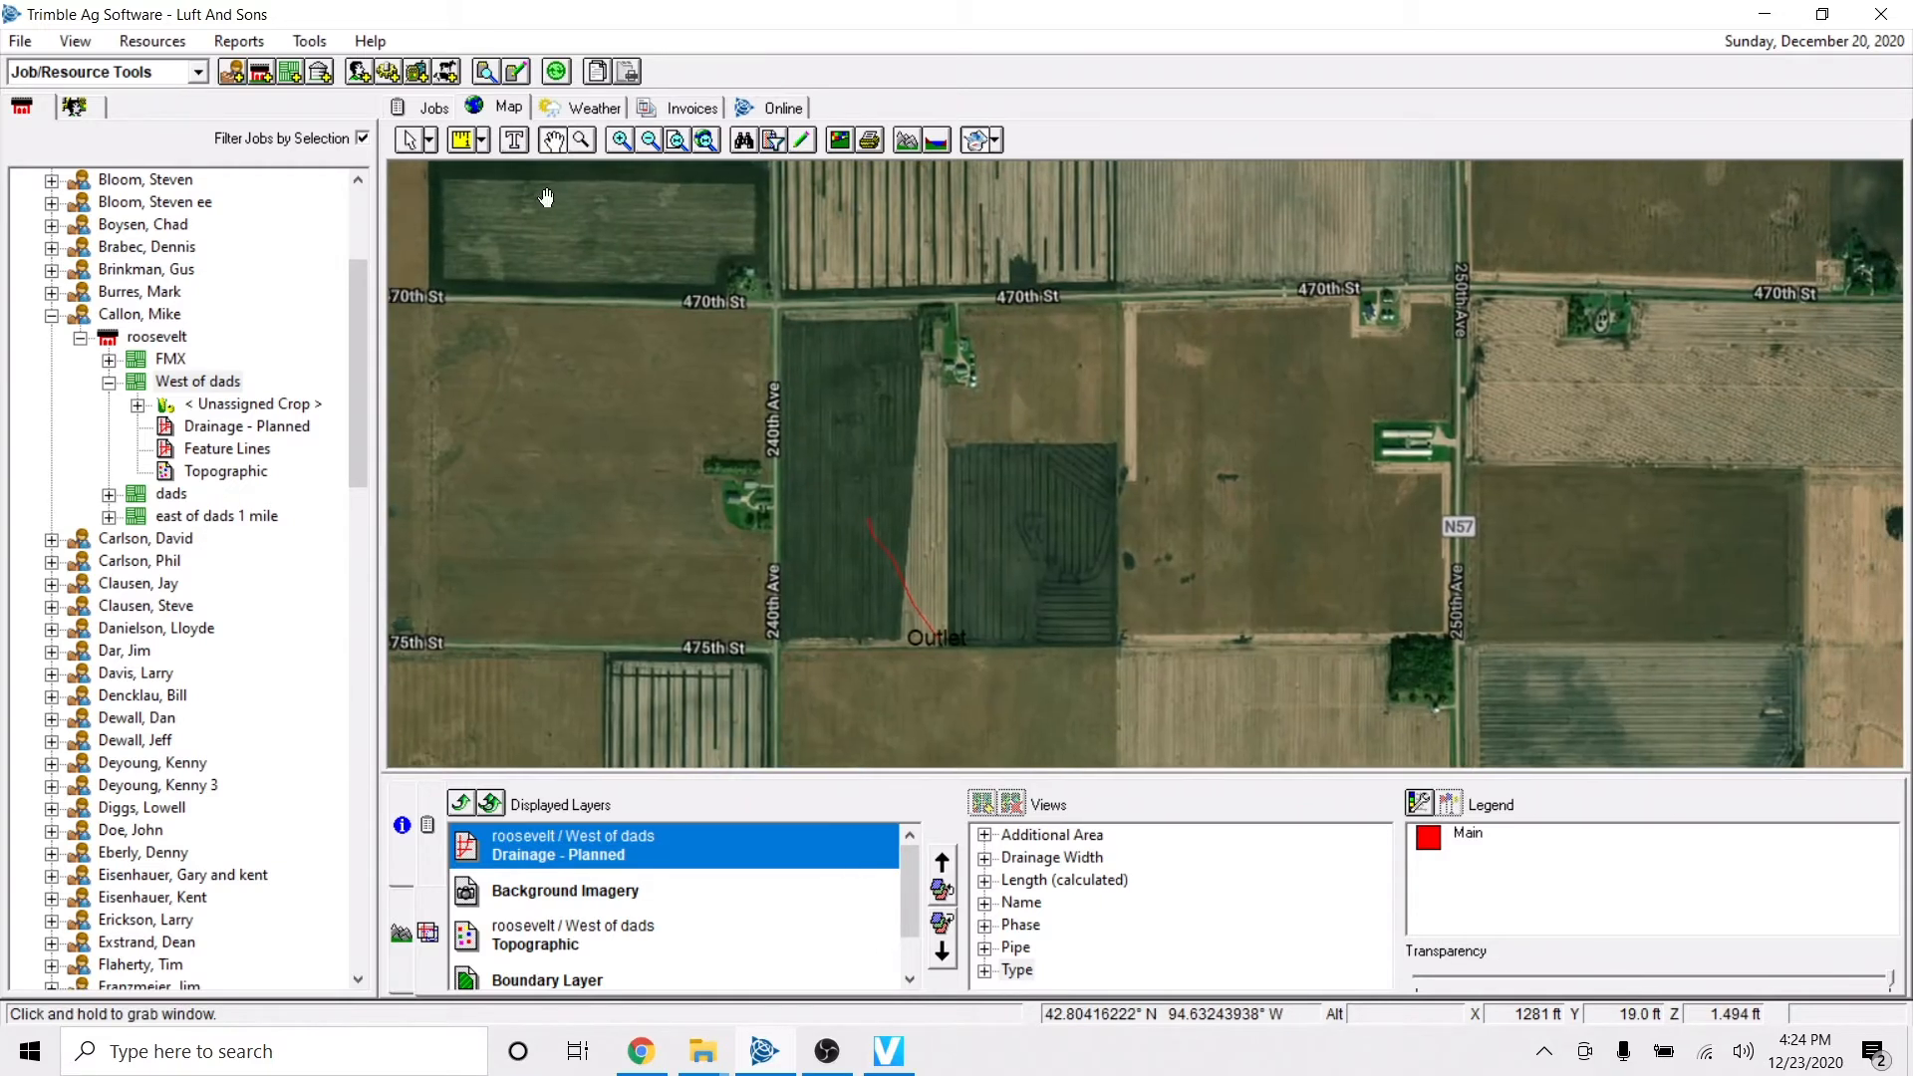
{"action": "left_click", "coordinate": [408, 141]}
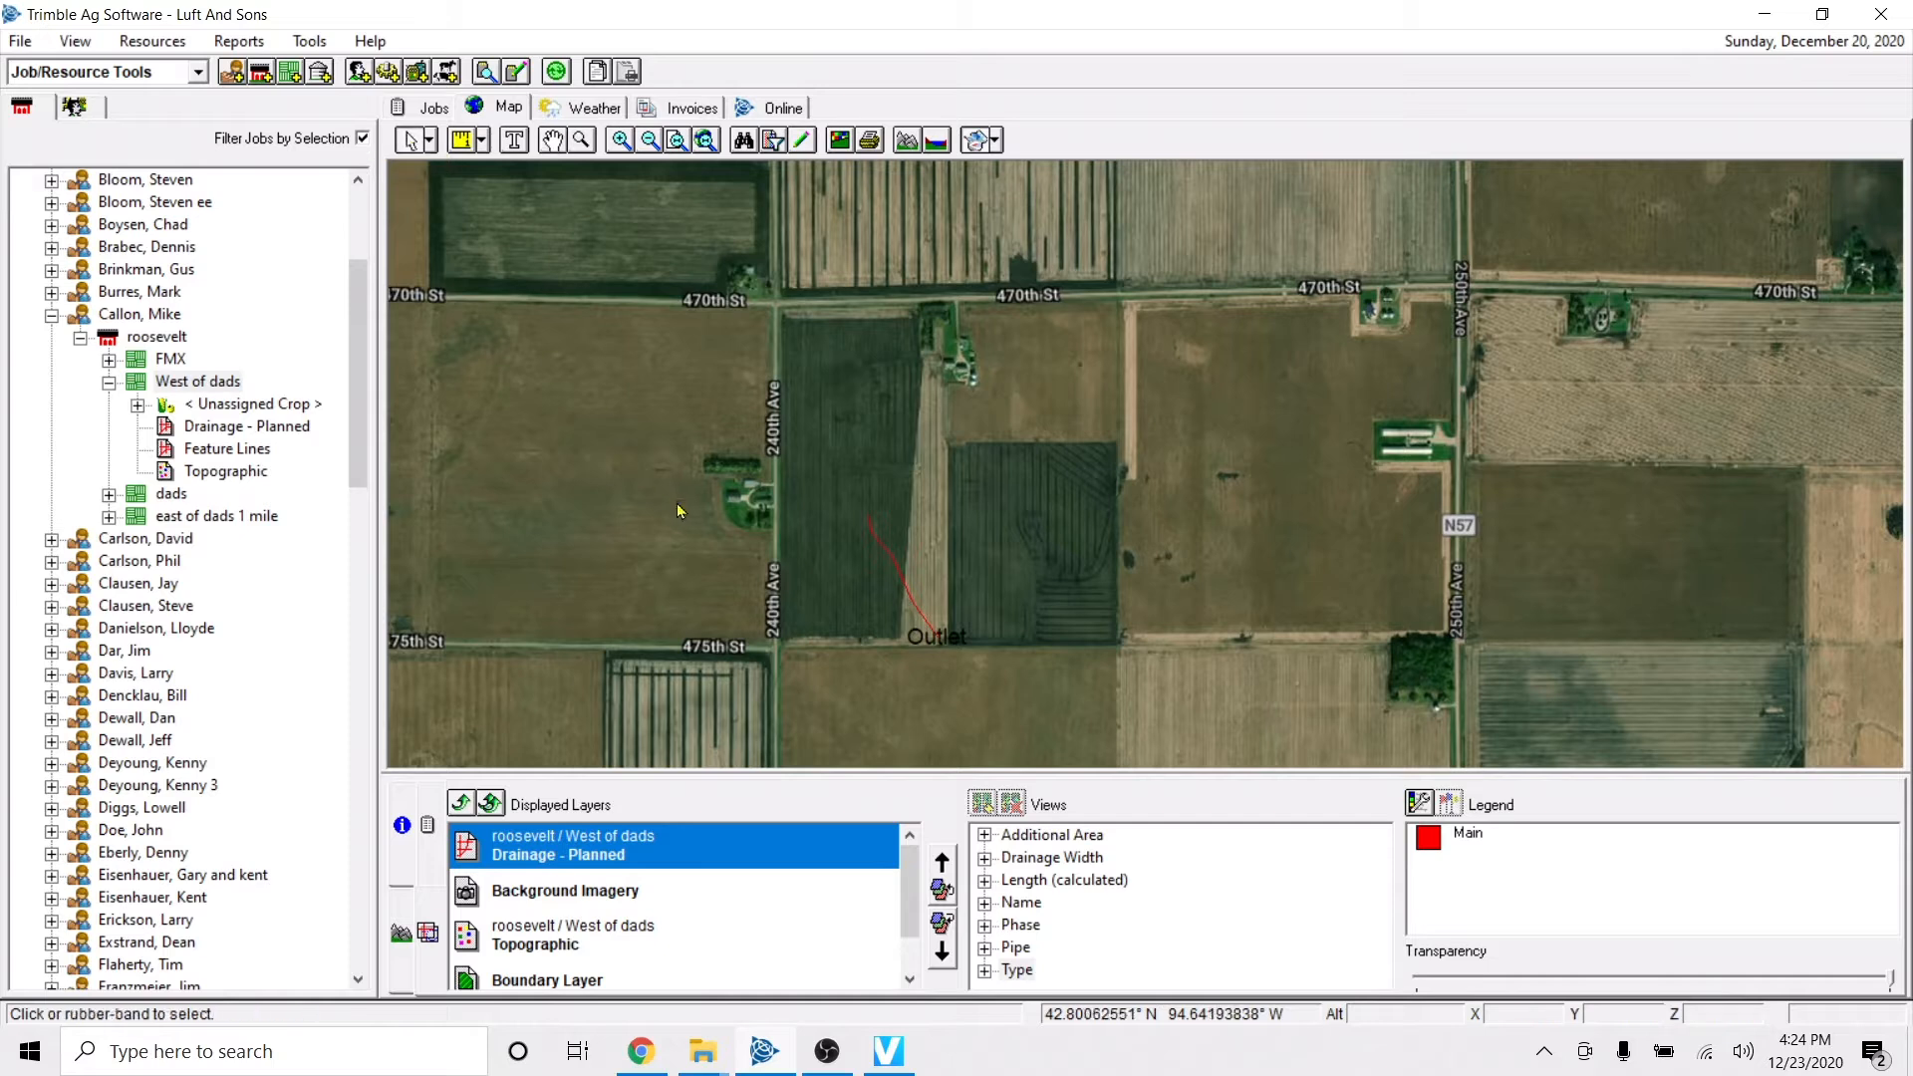
{"action": "key", "text": "Left"}
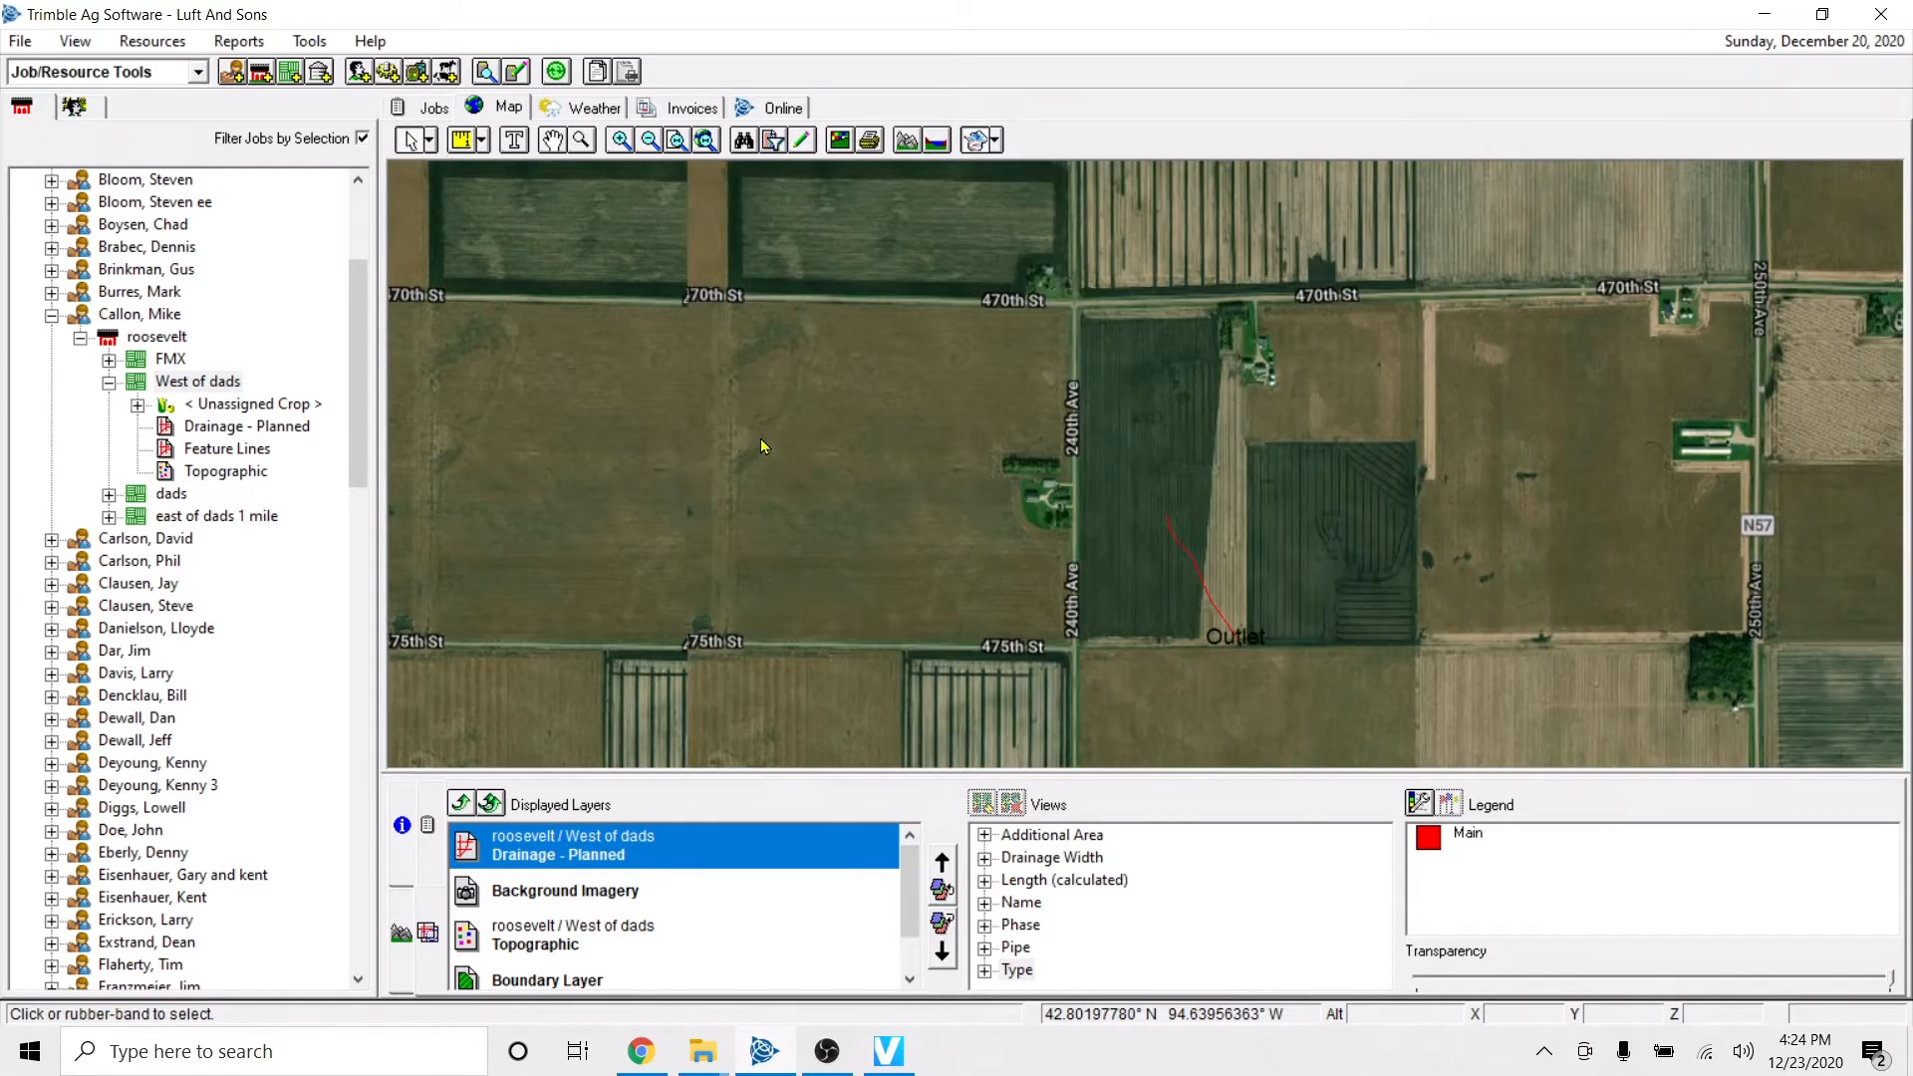
{"action": "key", "text": "Right"}
{"action": "key", "text": "Down"}
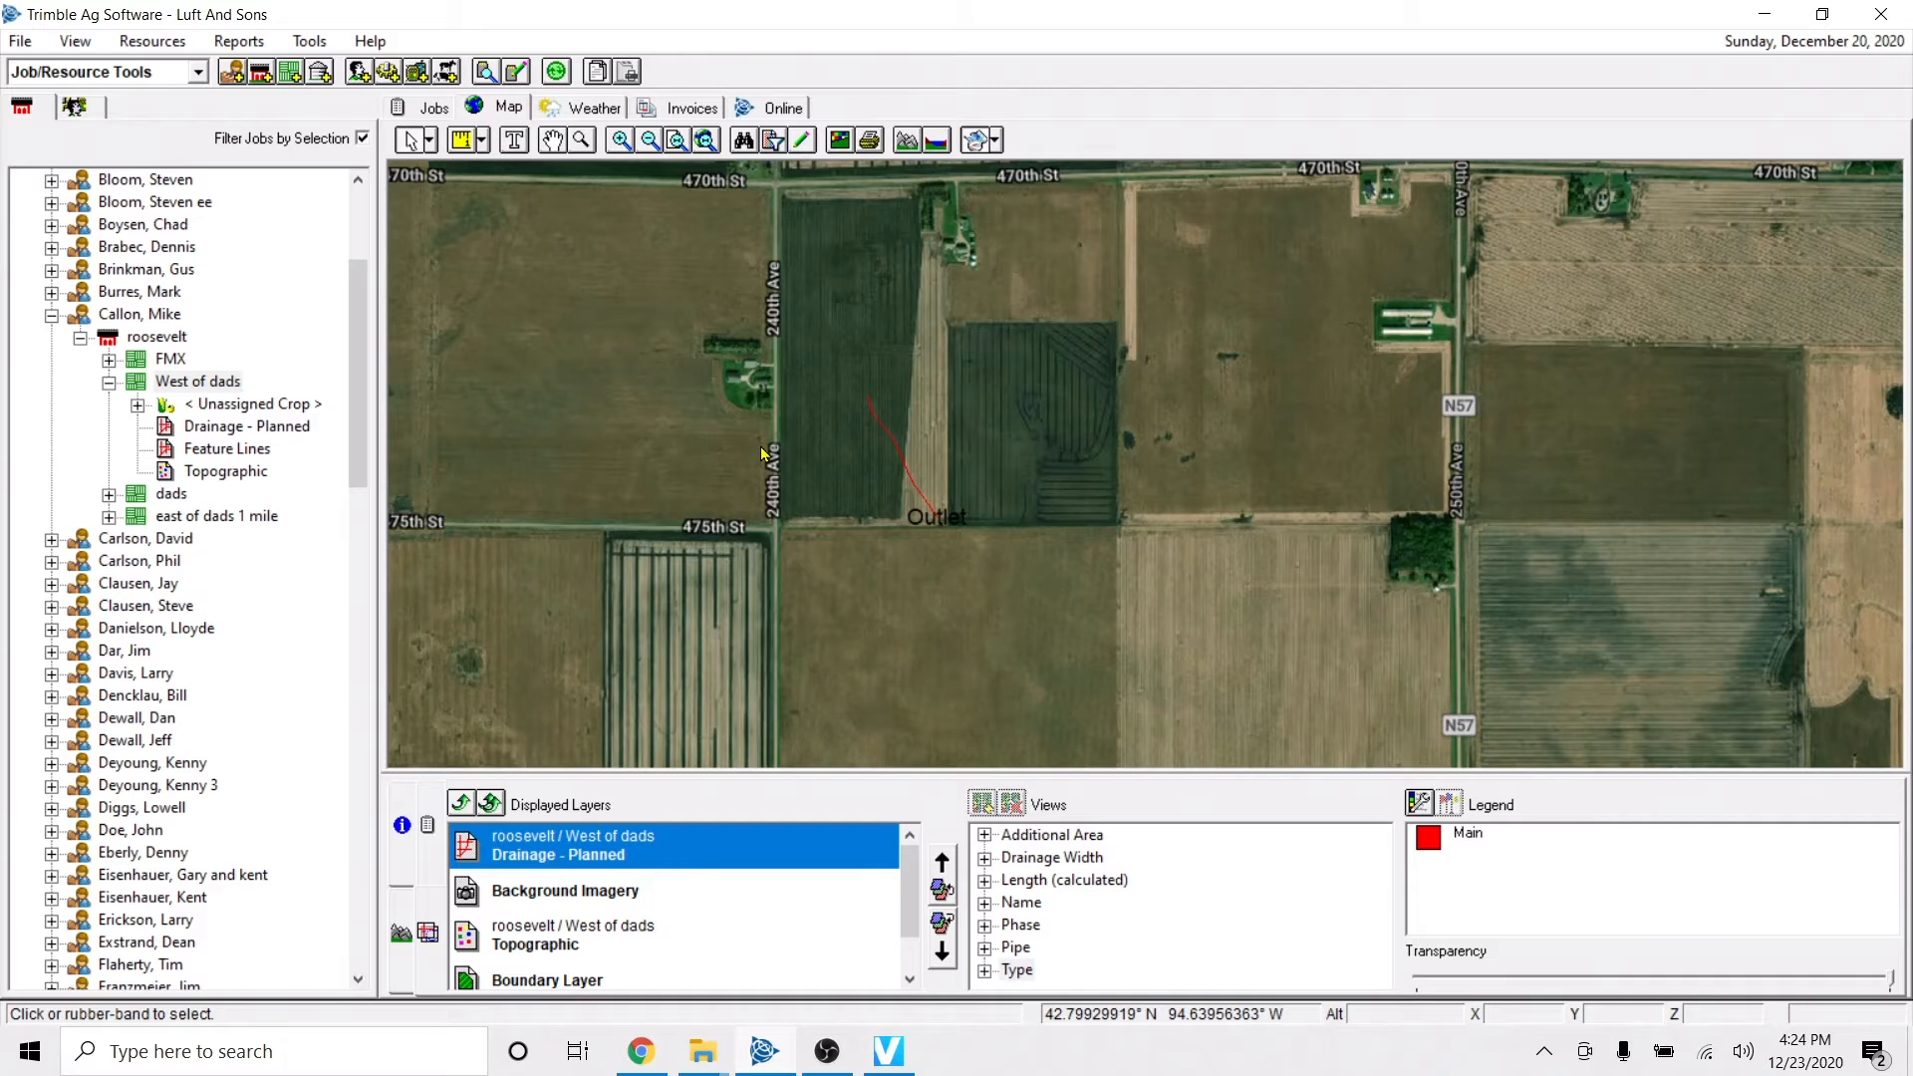
{"action": "key", "text": "Up"}
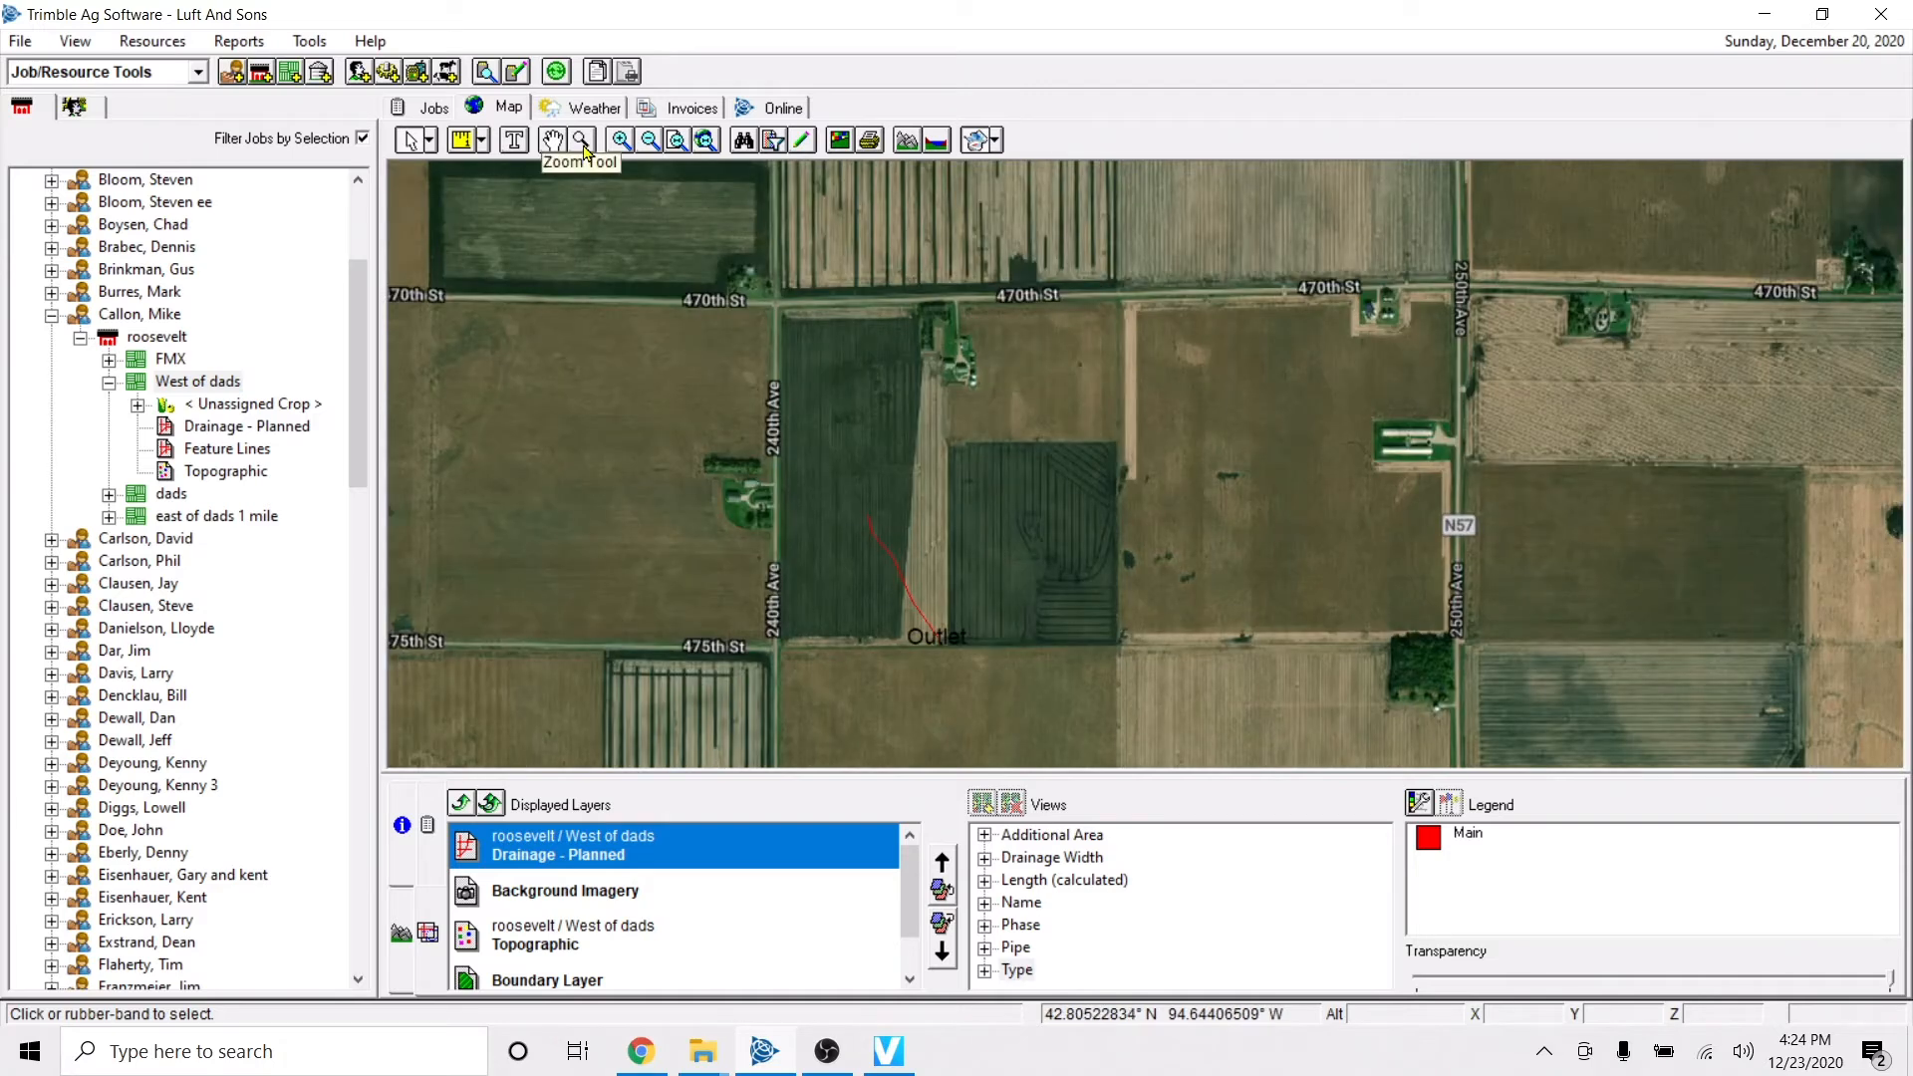
Examine the main drain line and the field layers at close, full-extent and intermediate zoom levels.
{"action": "left_click", "coordinate": [581, 140]}
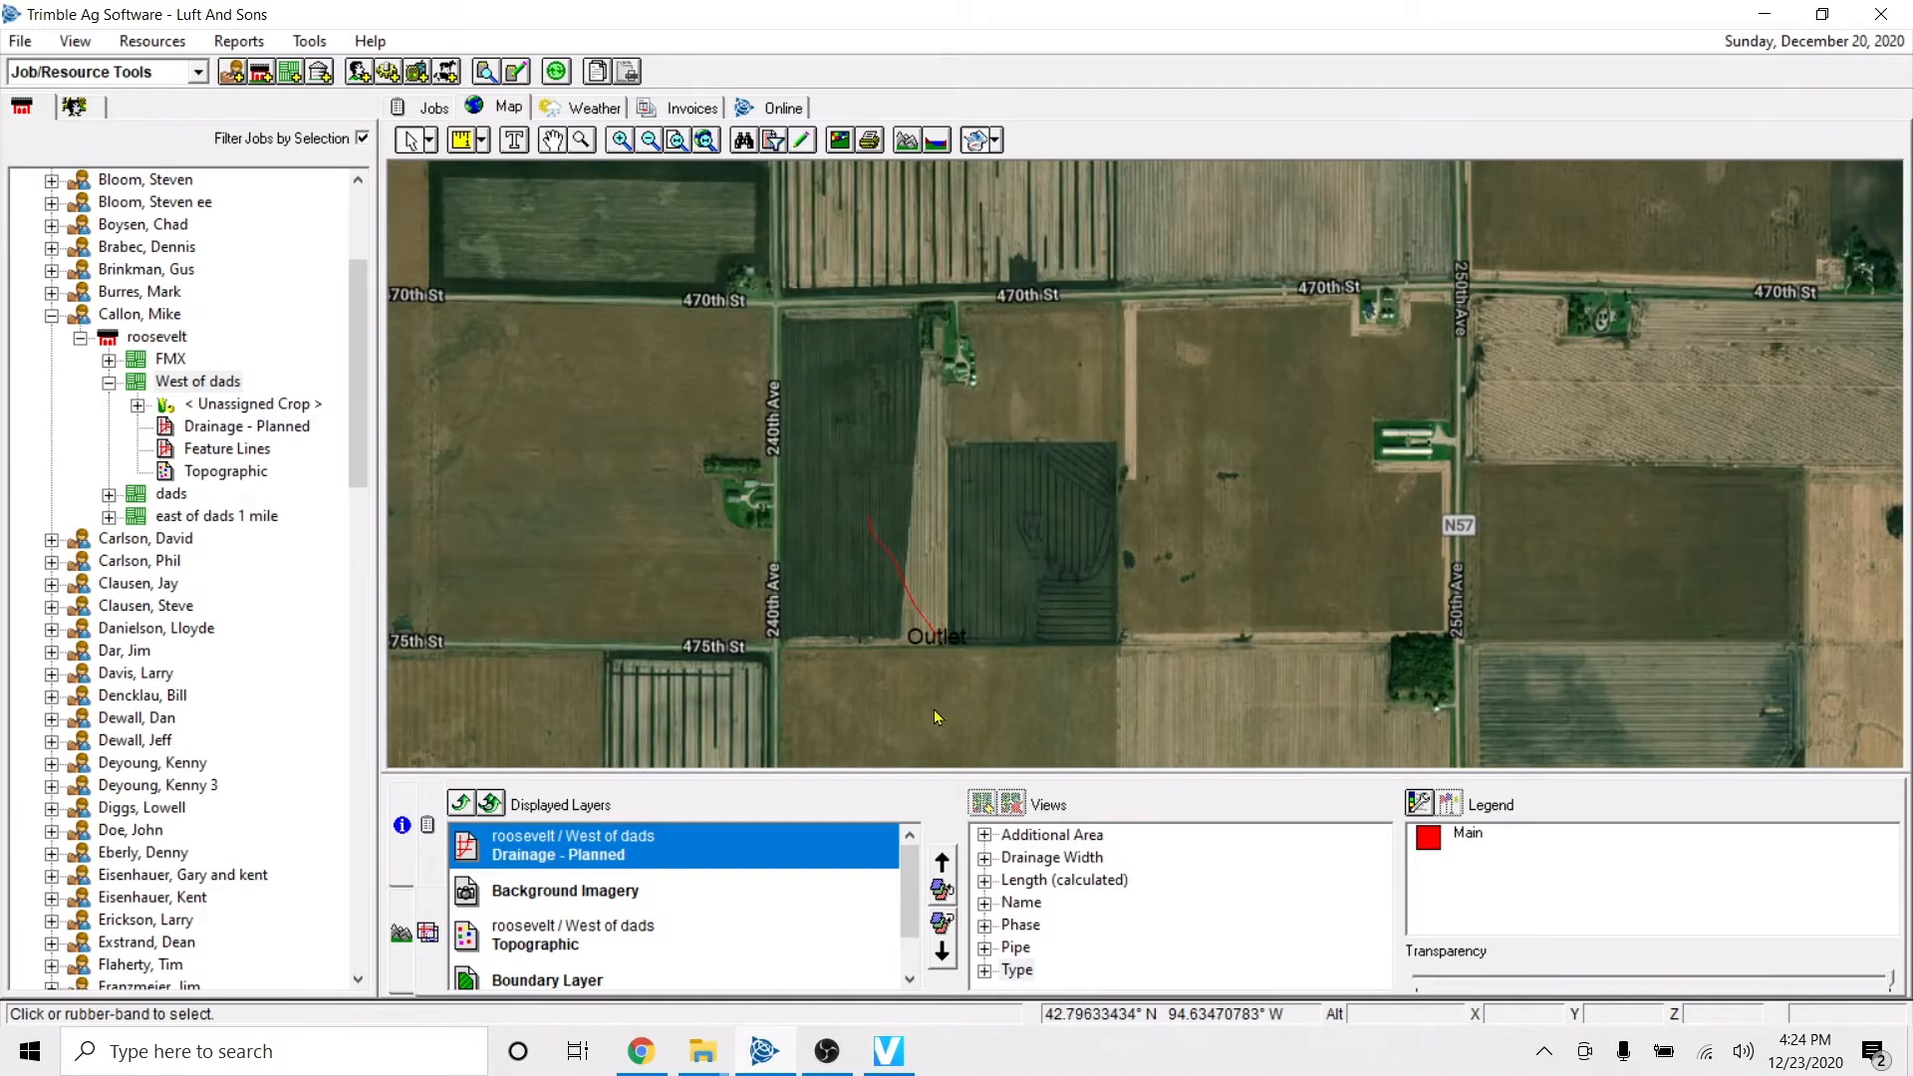
{"action": "left_click", "coordinate": [917, 606]}
{"action": "left_click", "coordinate": [875, 618]}
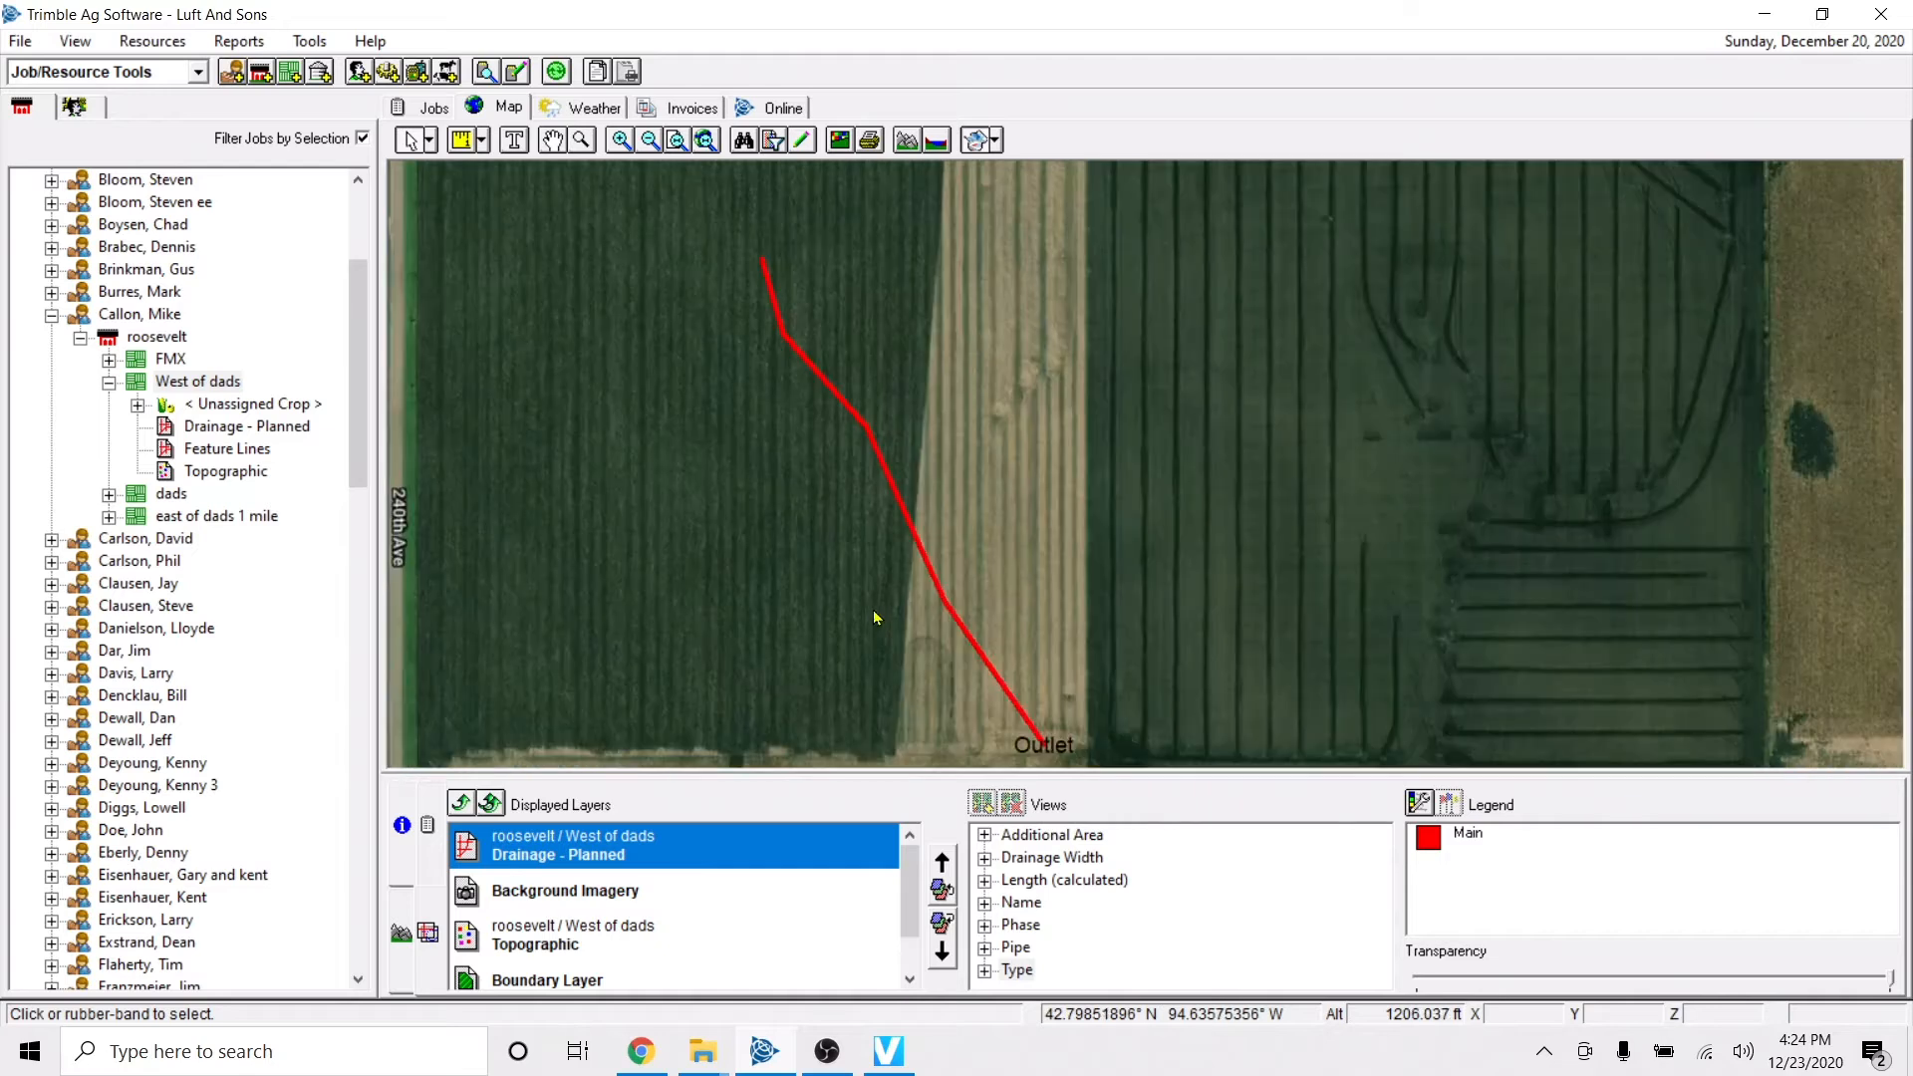
{"action": "scroll", "coordinate": [872, 611], "scroll_direction": "up", "scroll_amount": 1}
{"action": "scroll", "coordinate": [873, 611], "scroll_direction": "down", "scroll_amount": 3}
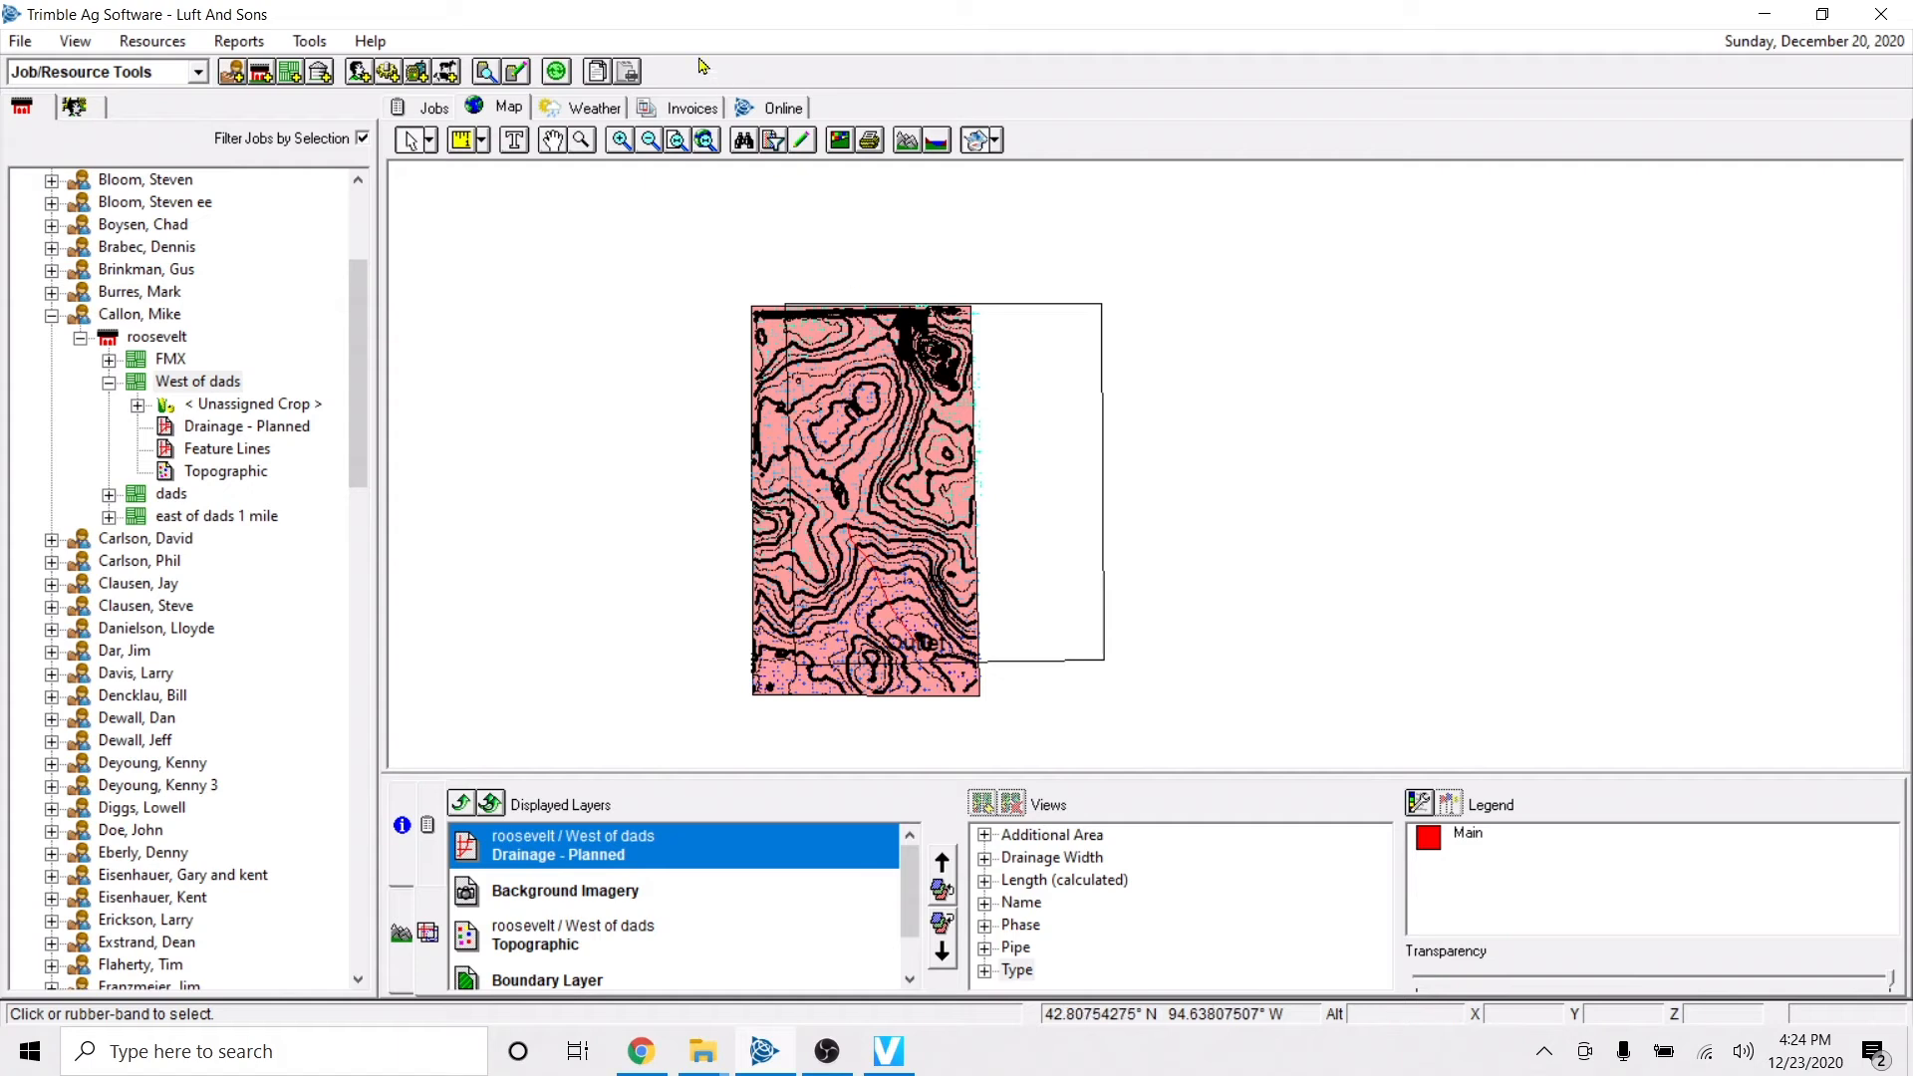
{"action": "left_click", "coordinate": [630, 146]}
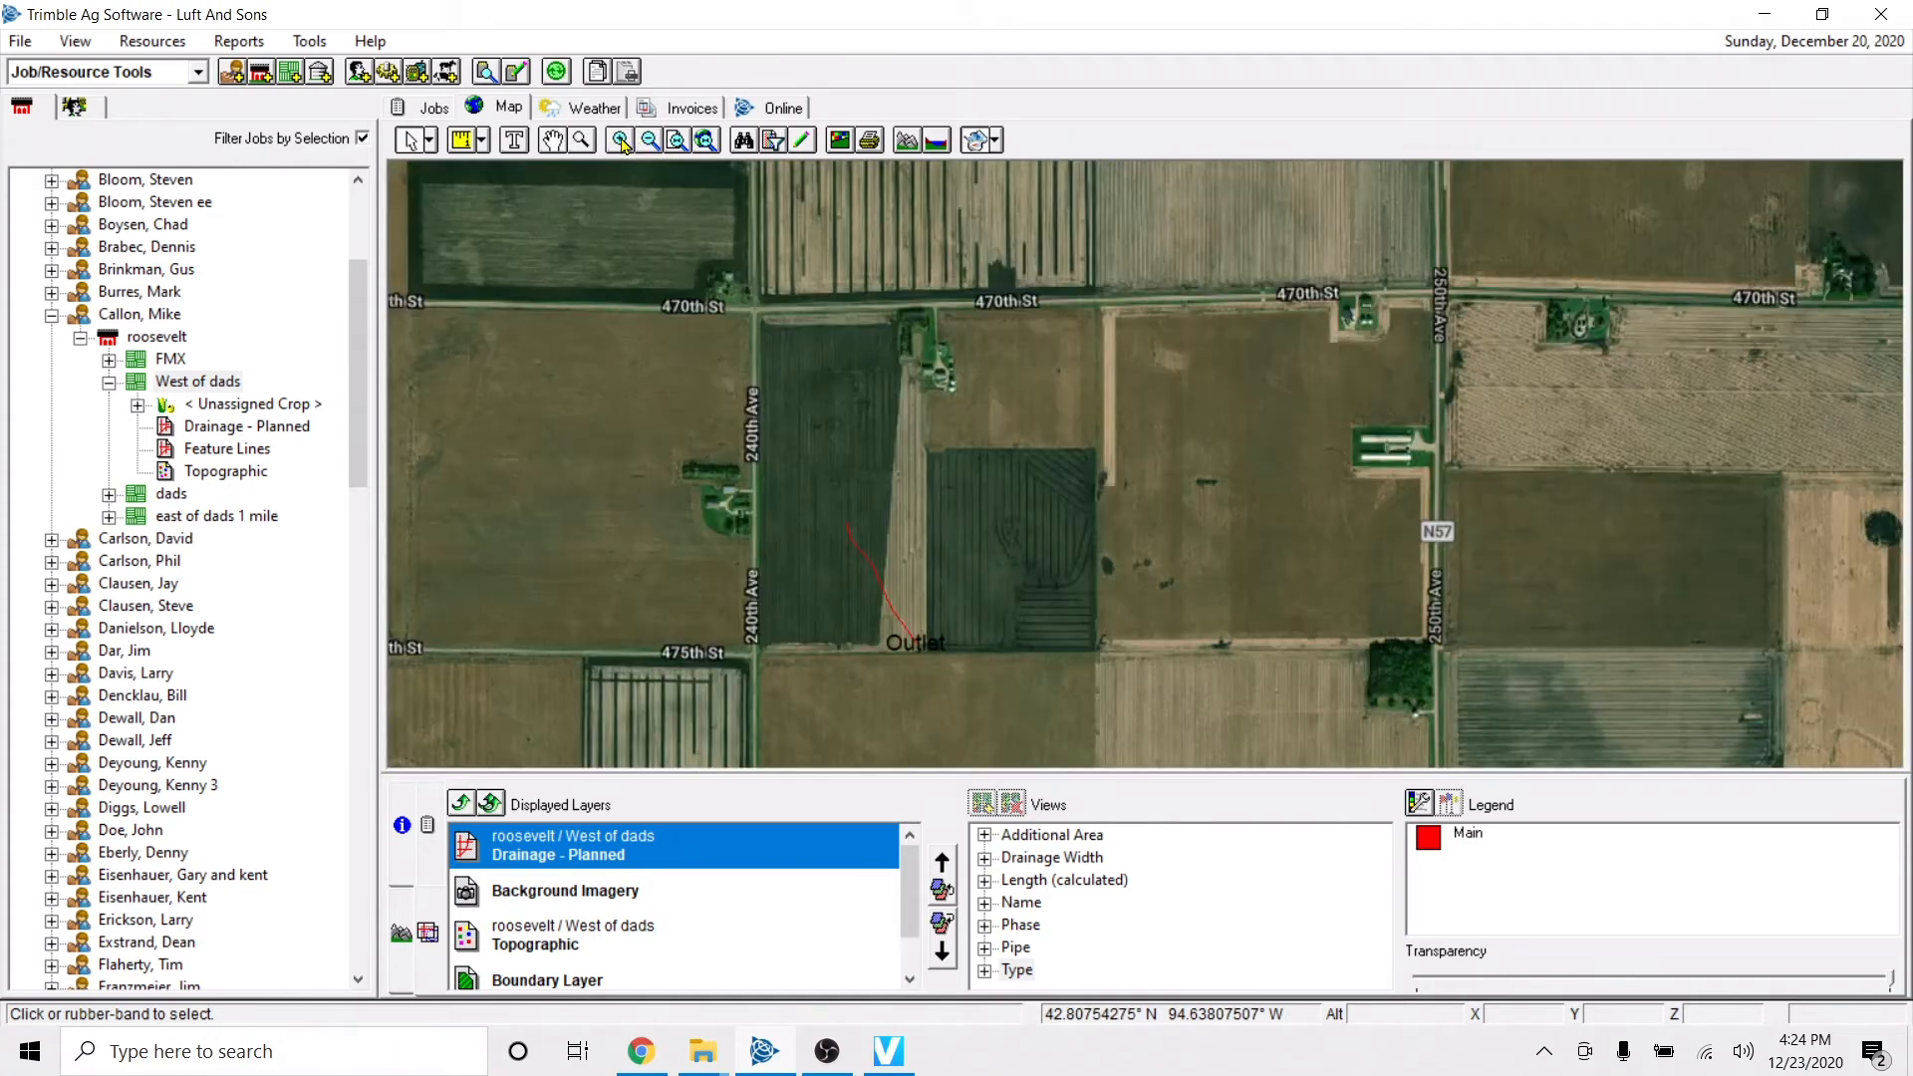
{"action": "left_click", "coordinate": [624, 146]}
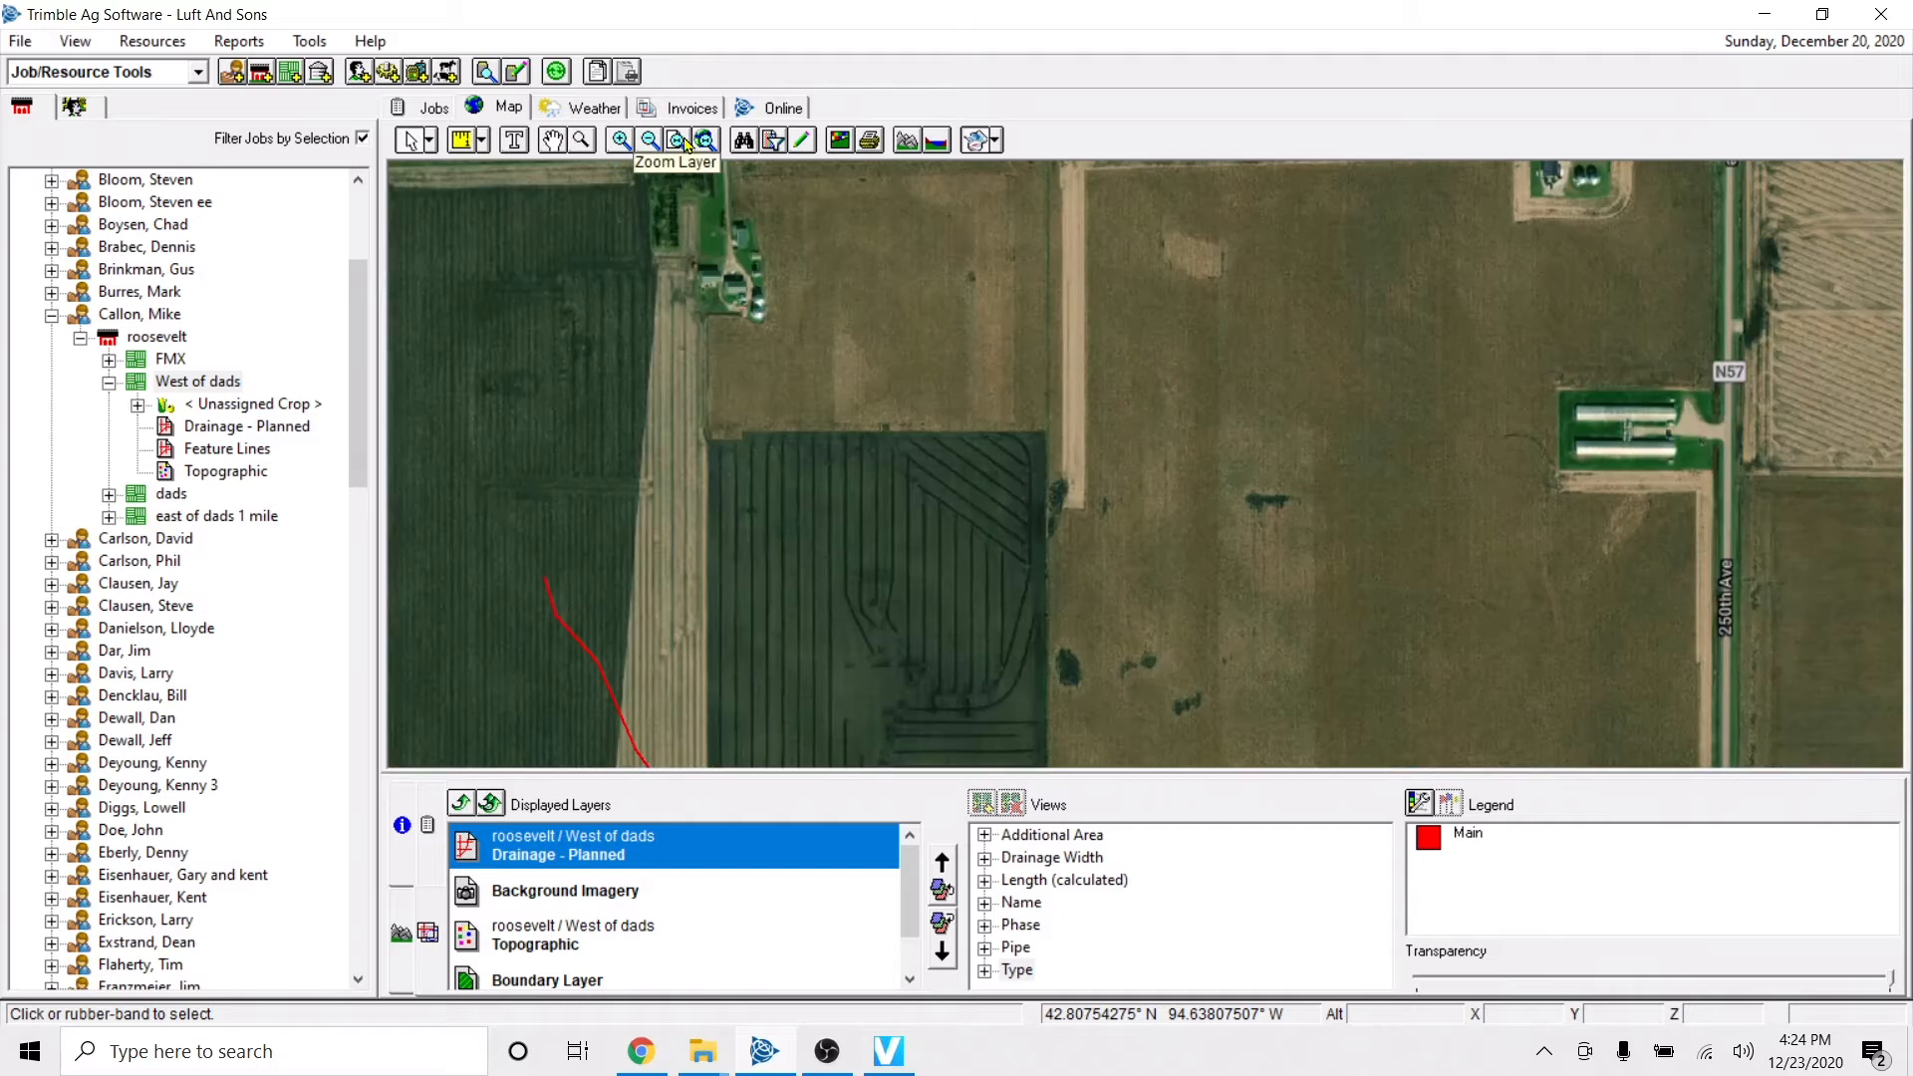
Zoom to the Drainage - Planned layer and examine its main line together with the fields to the east.
{"action": "left_click", "coordinate": [679, 147]}
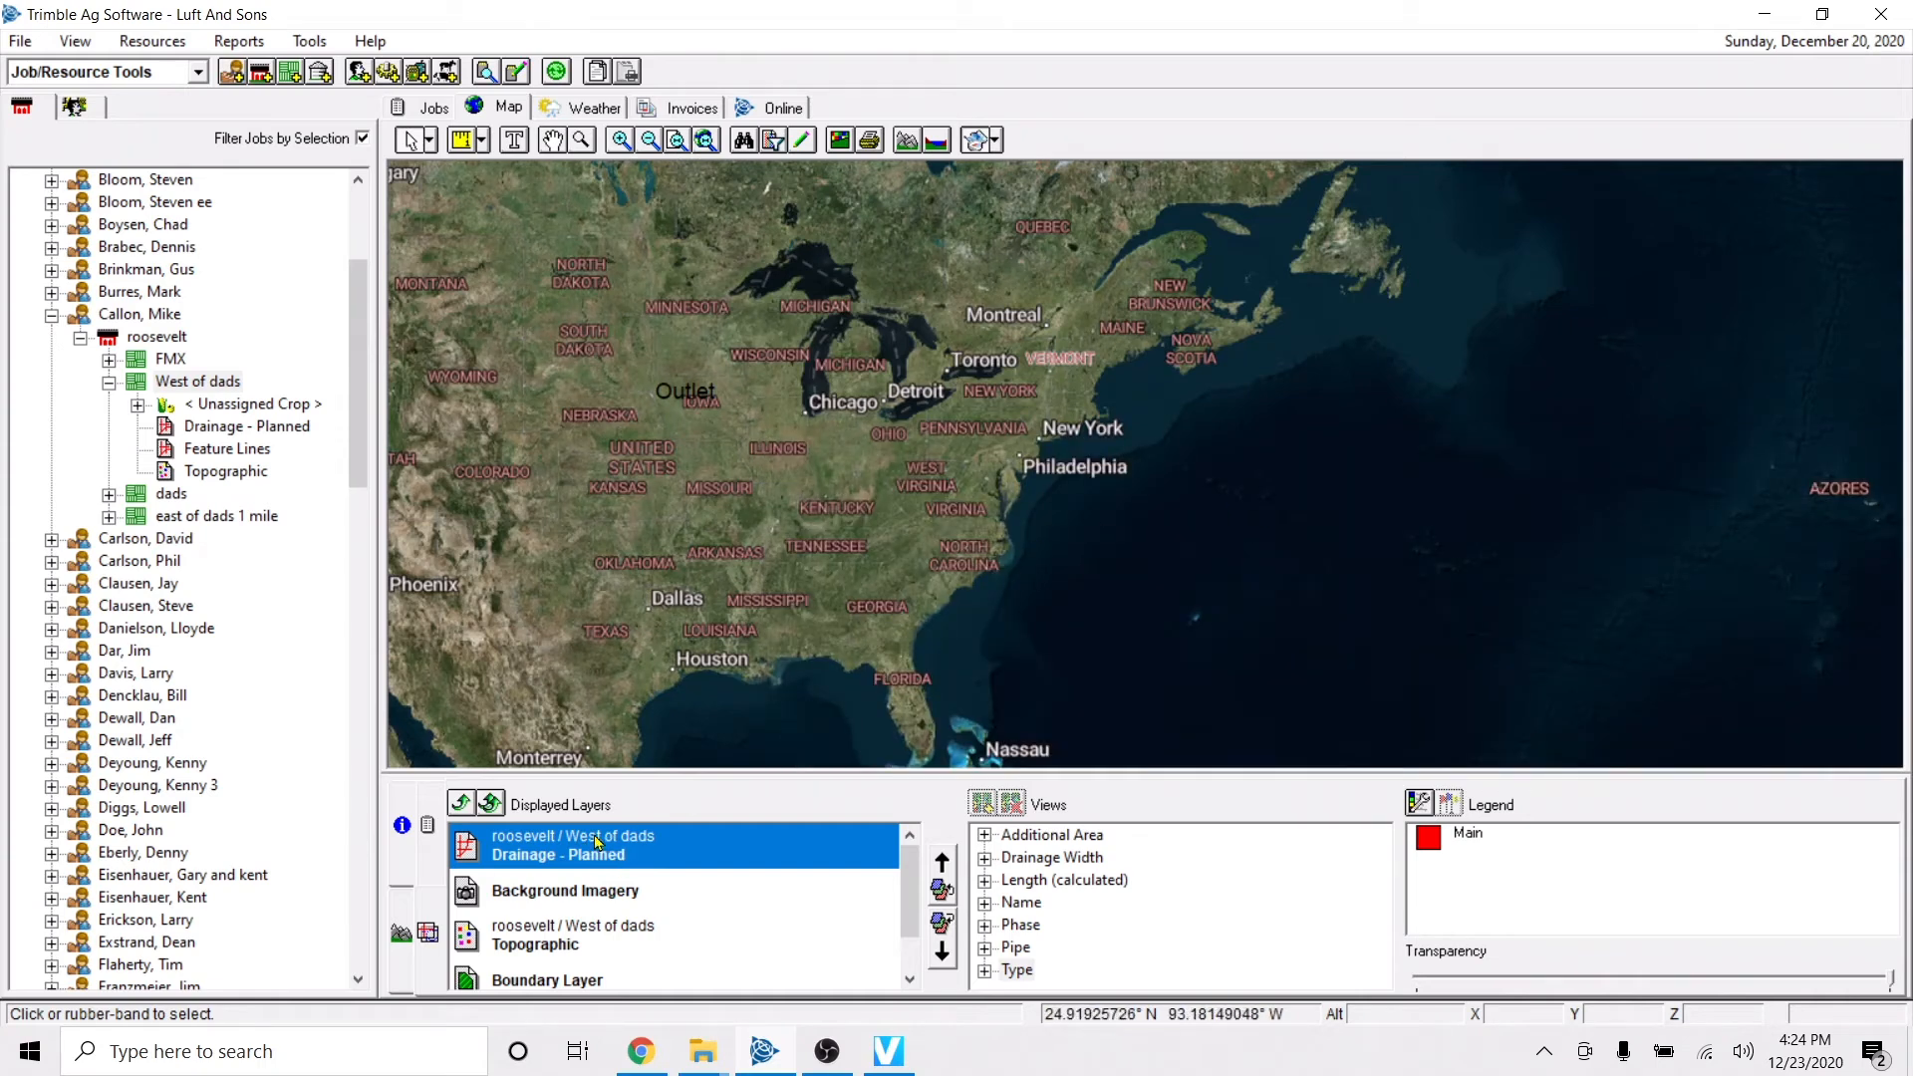
{"action": "left_click", "coordinate": [558, 934]}
{"action": "left_click", "coordinate": [601, 859]}
{"action": "right_click", "coordinate": [515, 861]}
{"action": "left_click", "coordinate": [590, 871]}
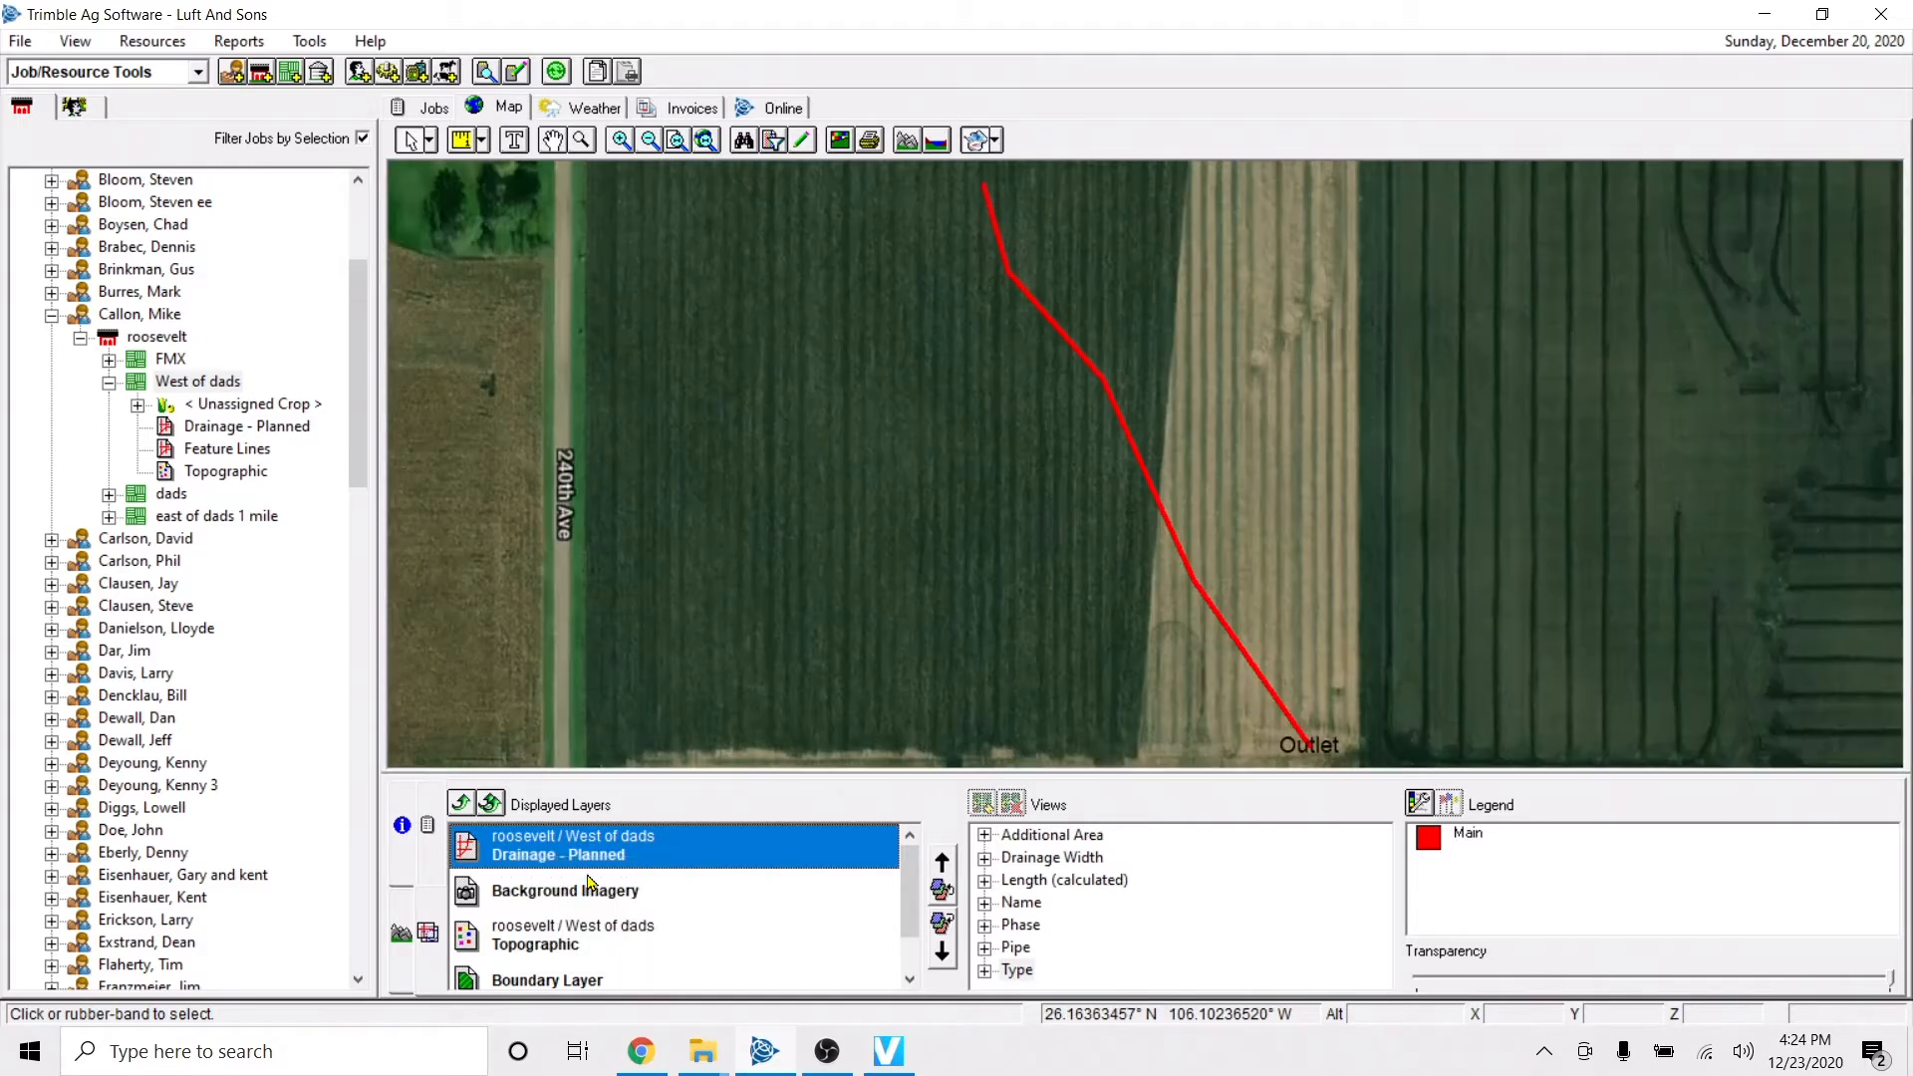
{"action": "scroll", "coordinate": [1069, 436], "scroll_direction": "down", "scroll_amount": 1}
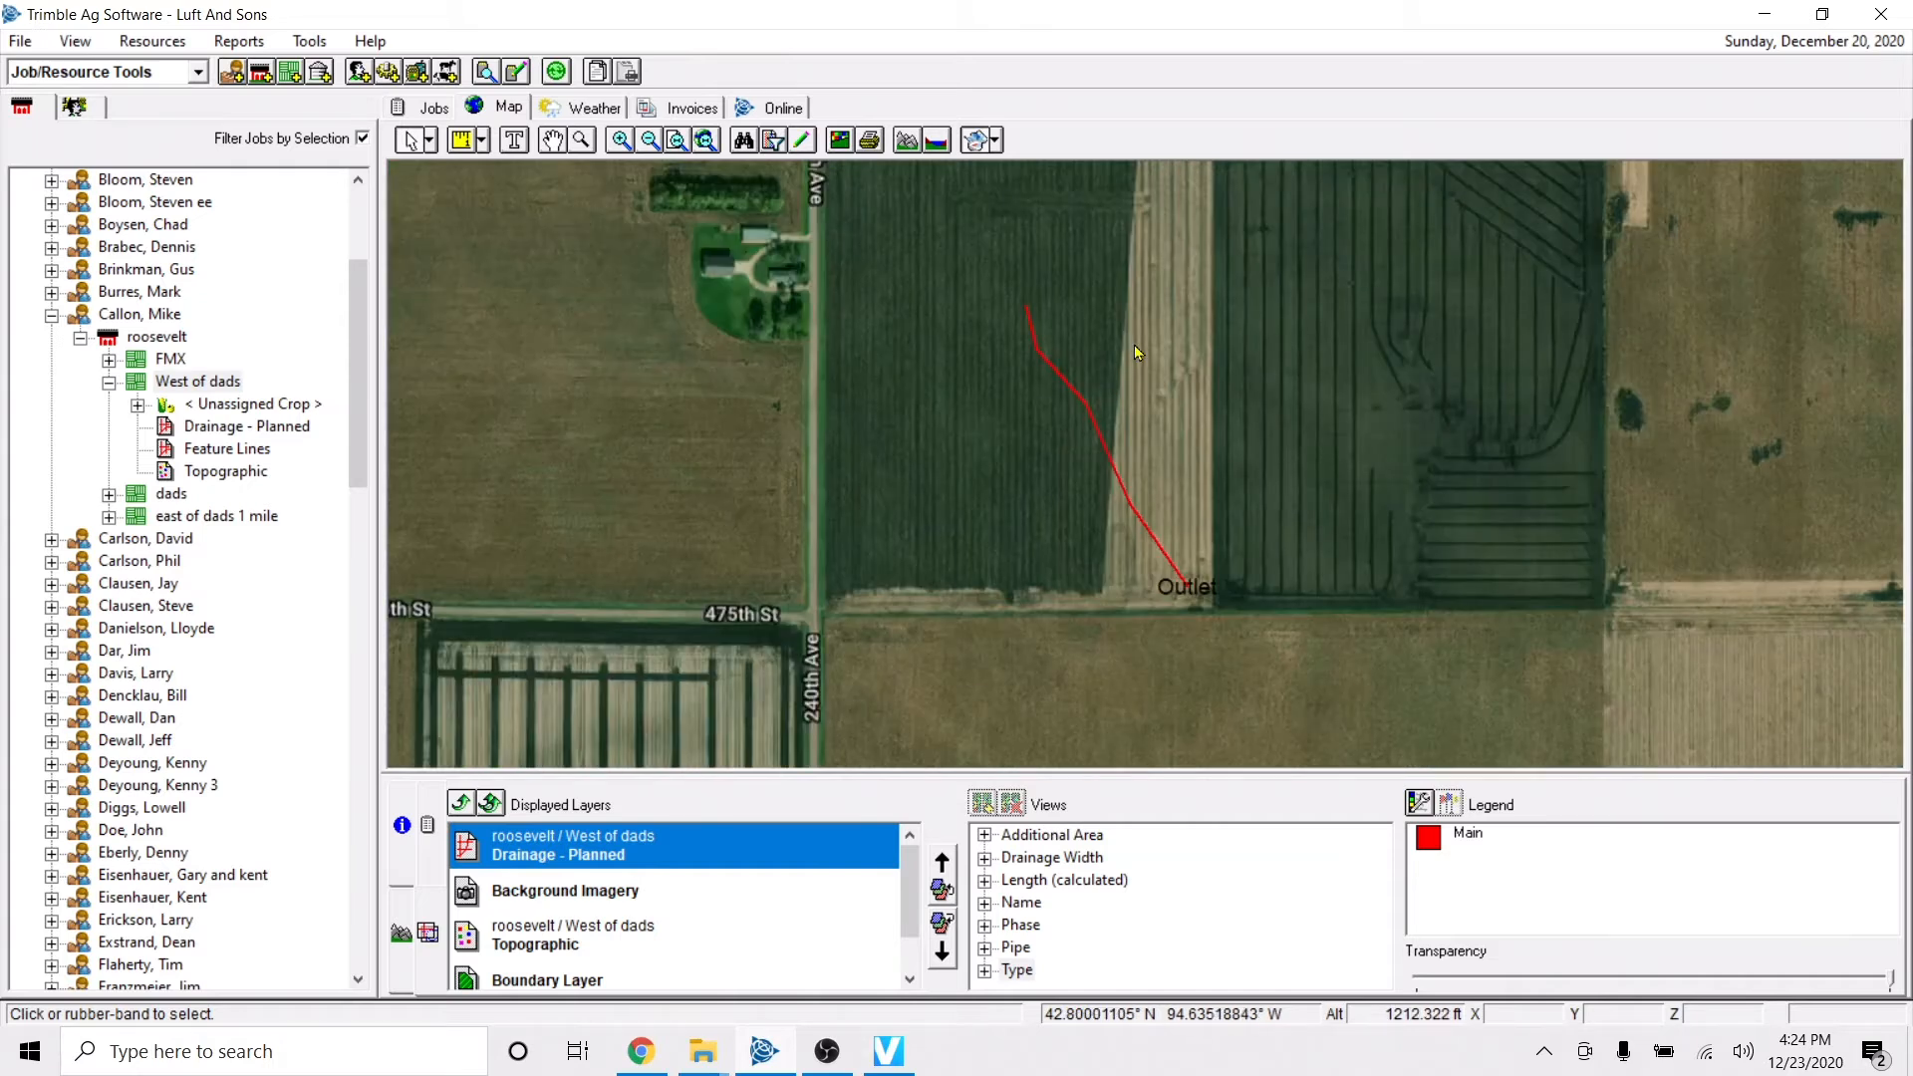
{"action": "key", "text": "Up"}
{"action": "key", "text": "Right"}
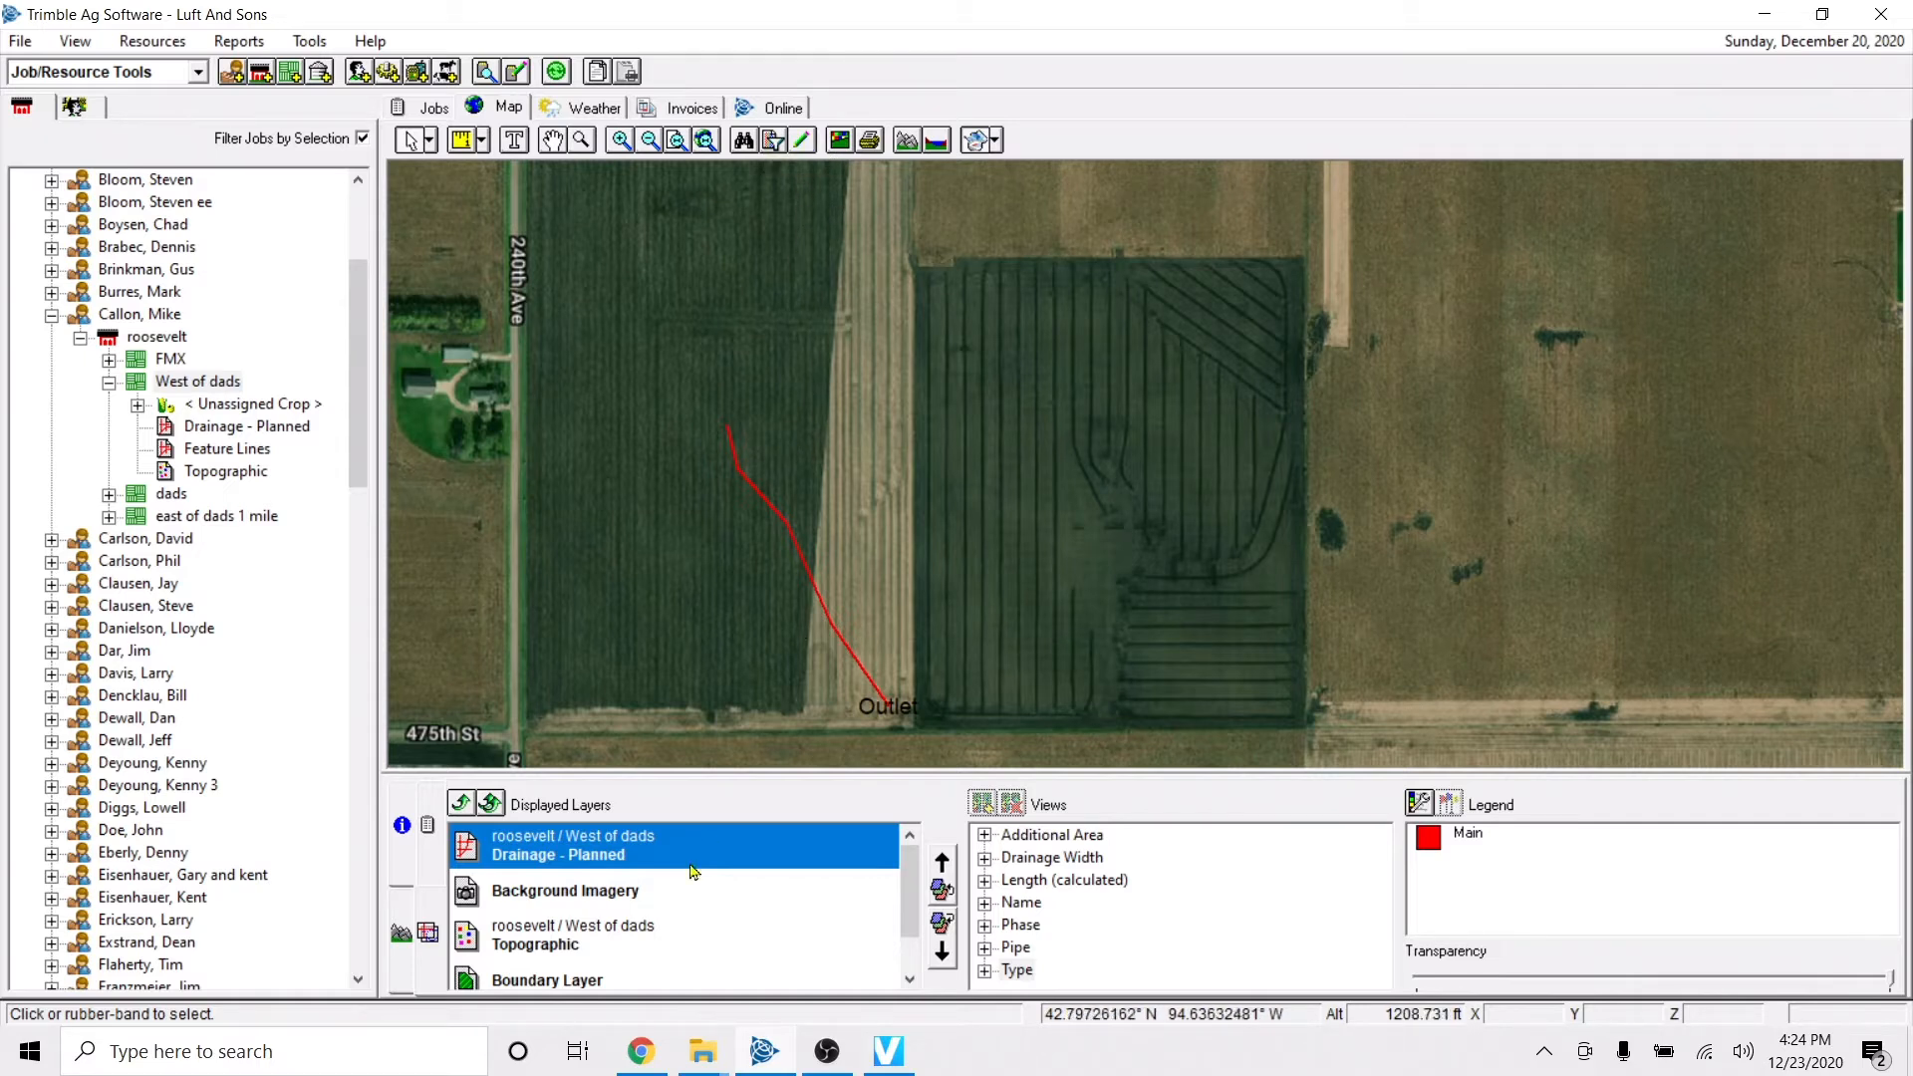
Start editing the Drainage - Planned layer and choose the Main Pipe Tool for tile lines.
{"action": "left_click", "coordinate": [802, 142]}
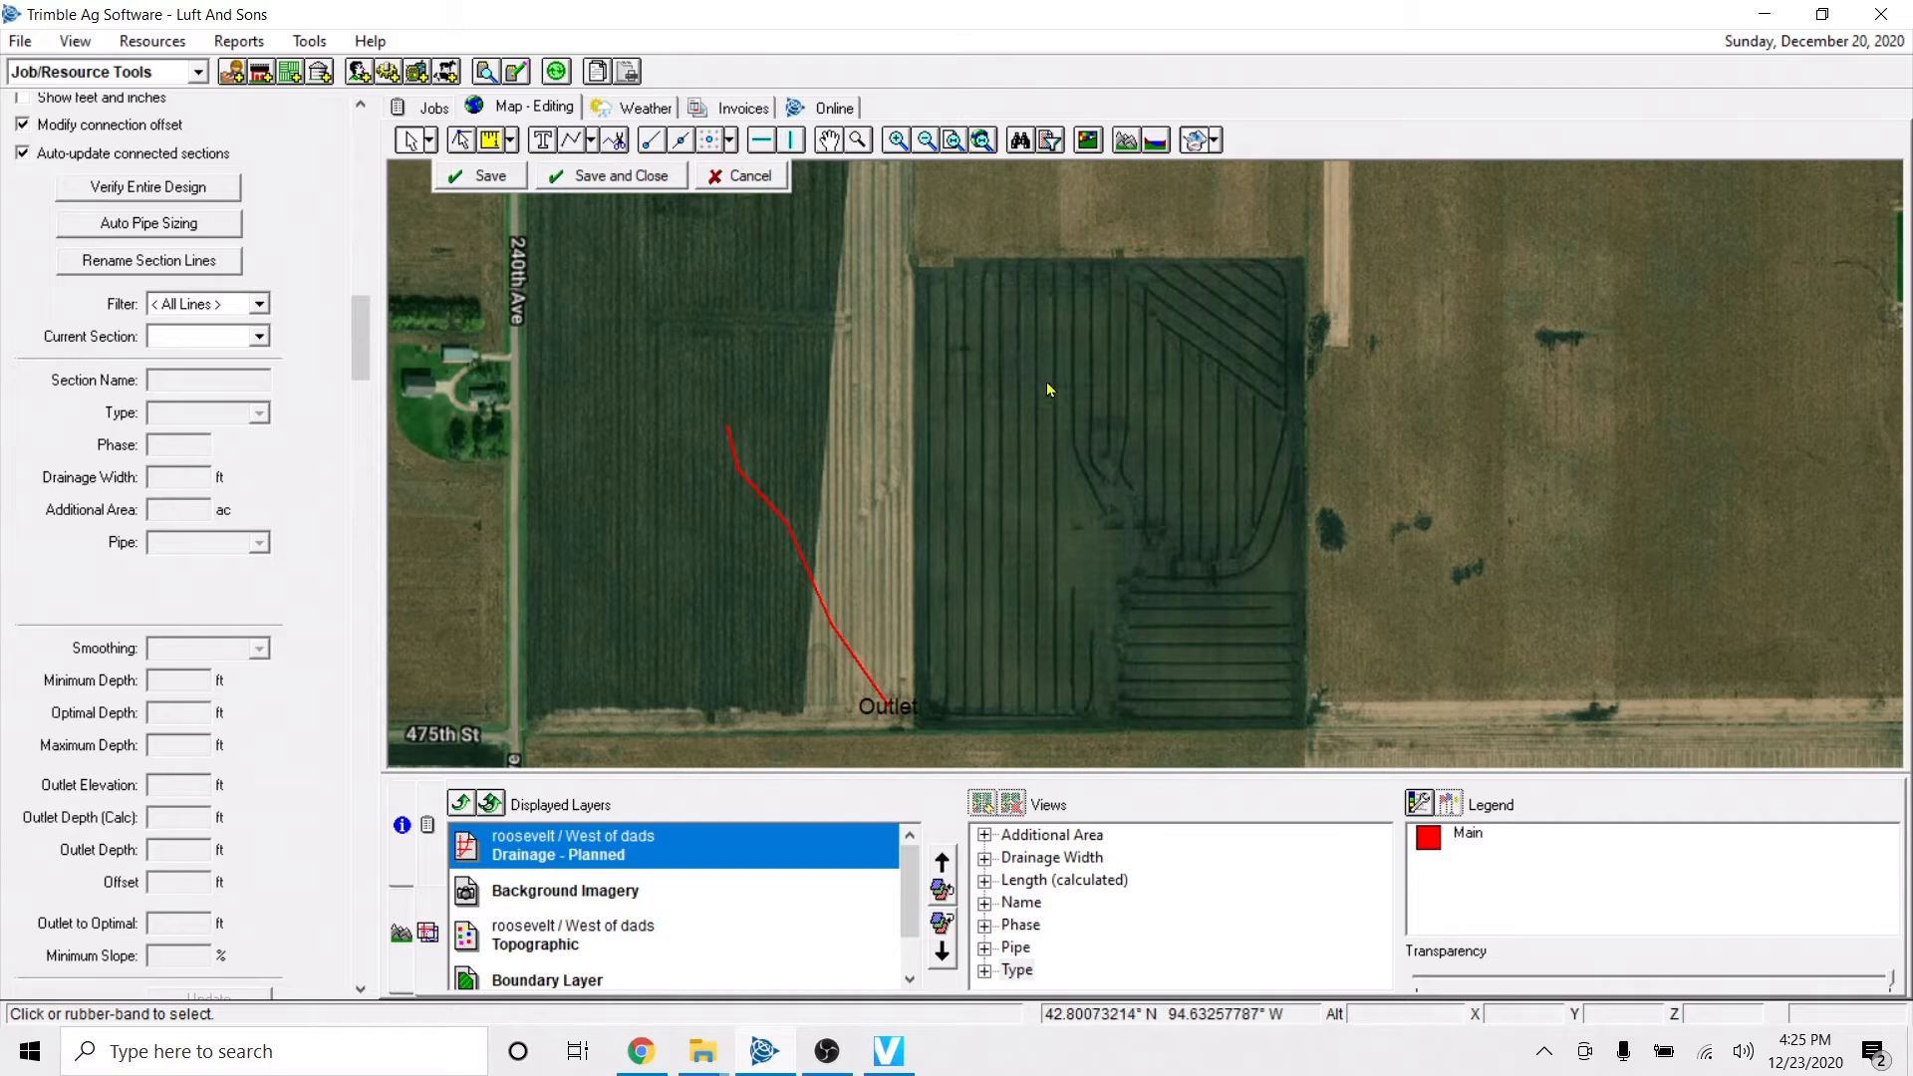
{"action": "scroll", "coordinate": [918, 569], "scroll_direction": "down", "scroll_amount": 1}
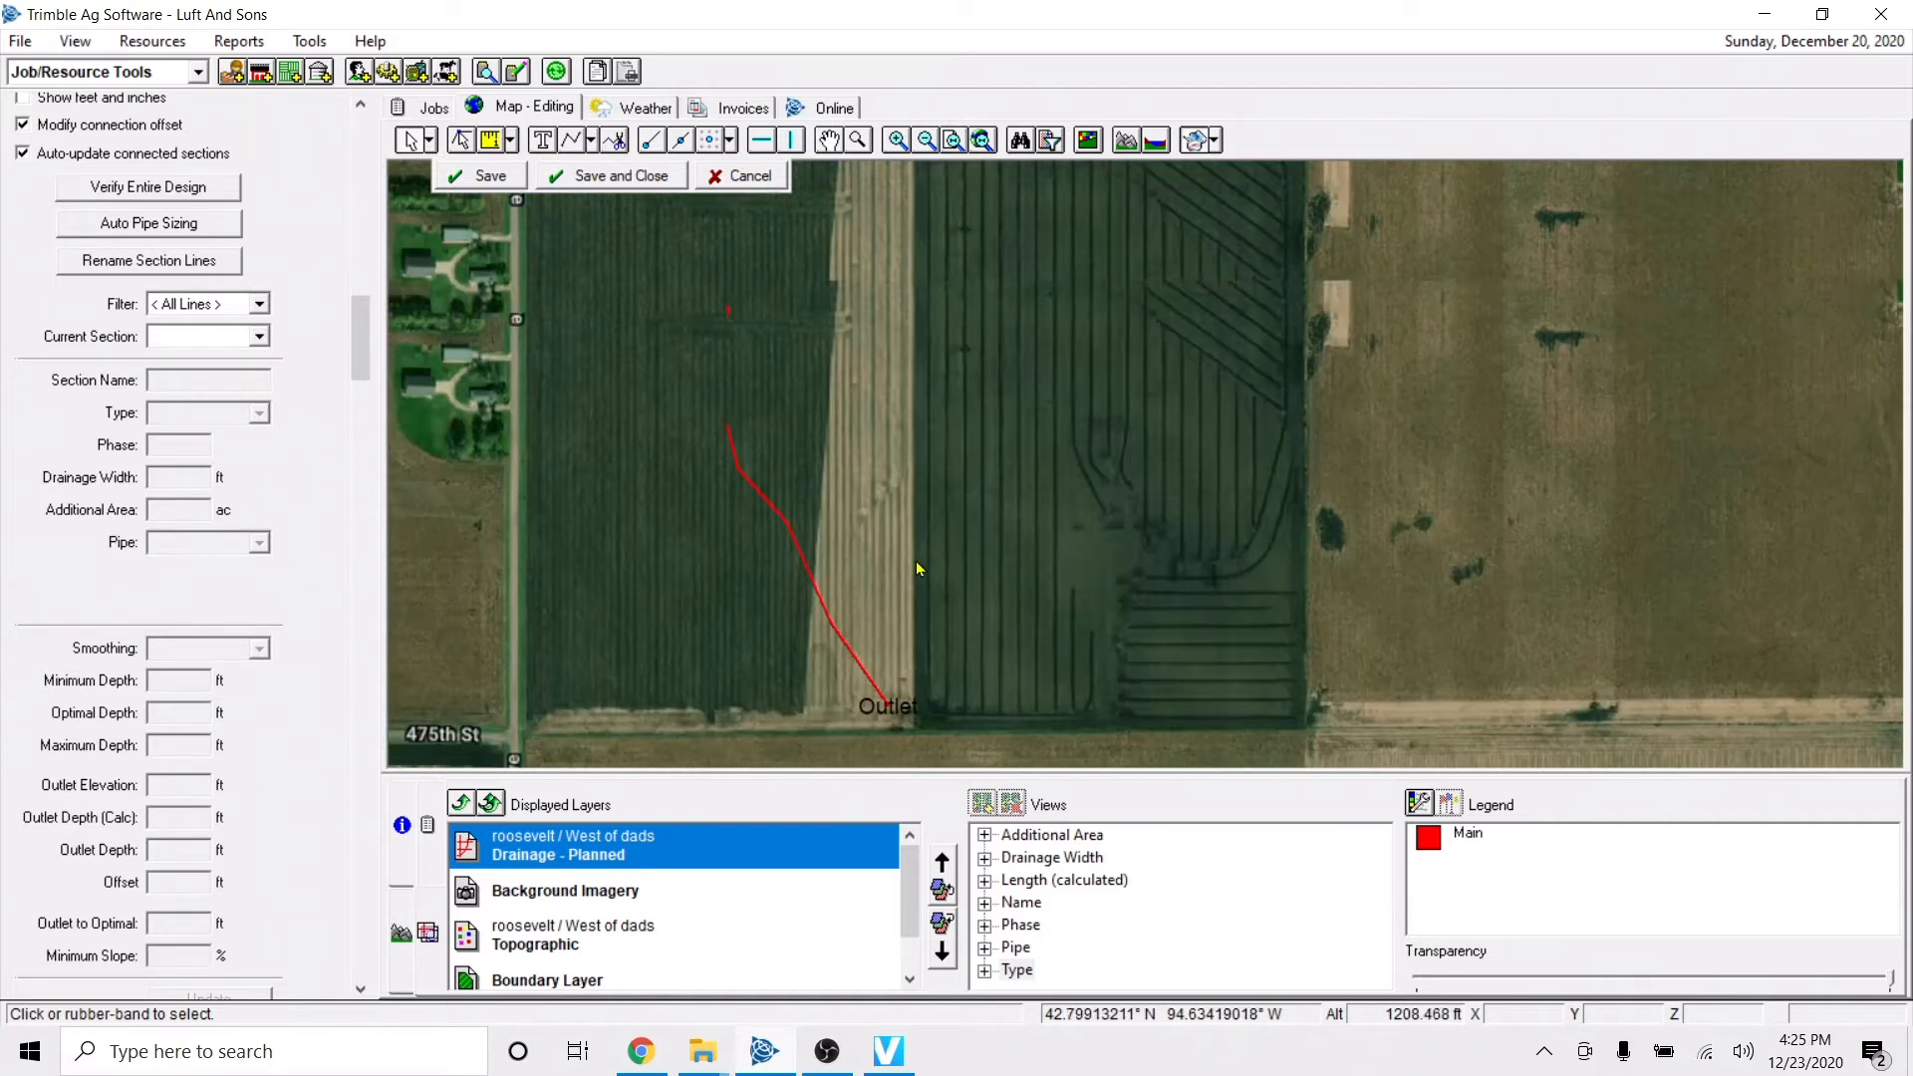
{"action": "scroll", "coordinate": [918, 569], "scroll_direction": "up", "scroll_amount": 1}
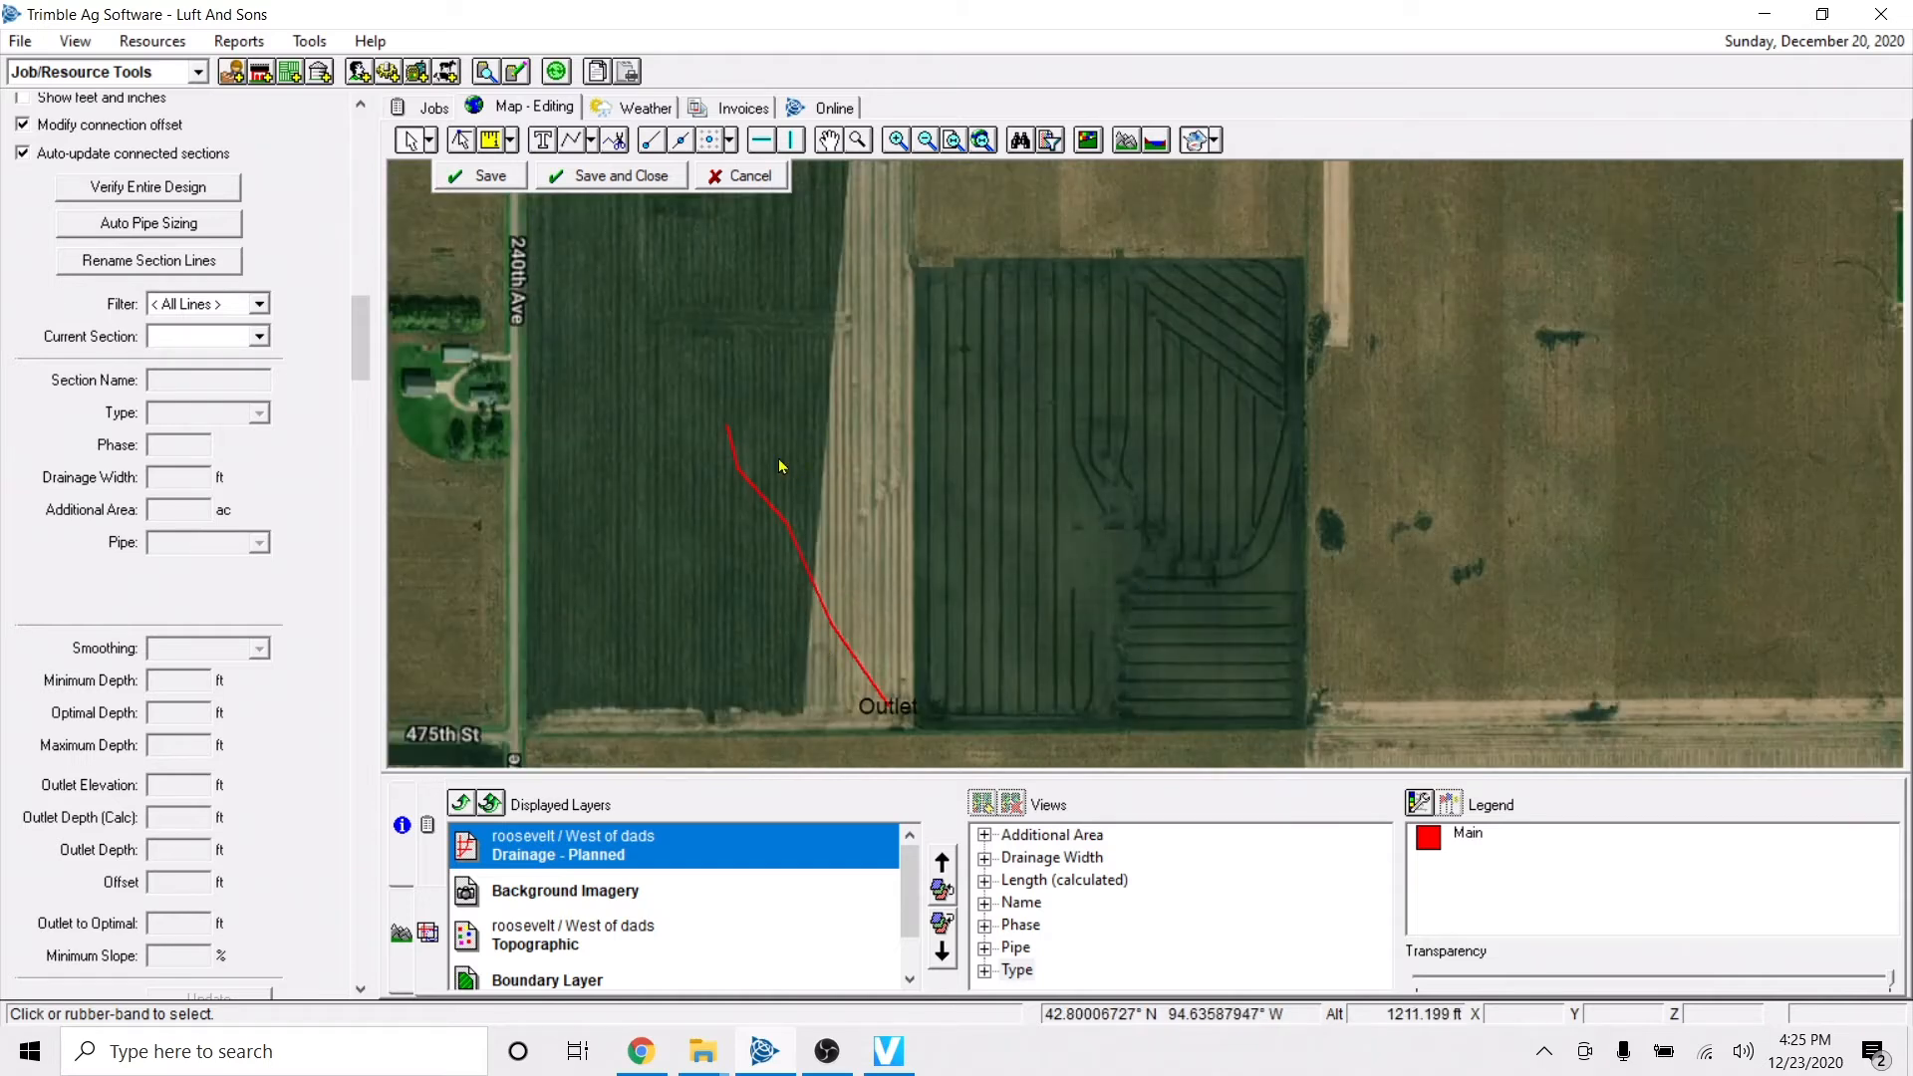
{"action": "left_click", "coordinate": [591, 141]}
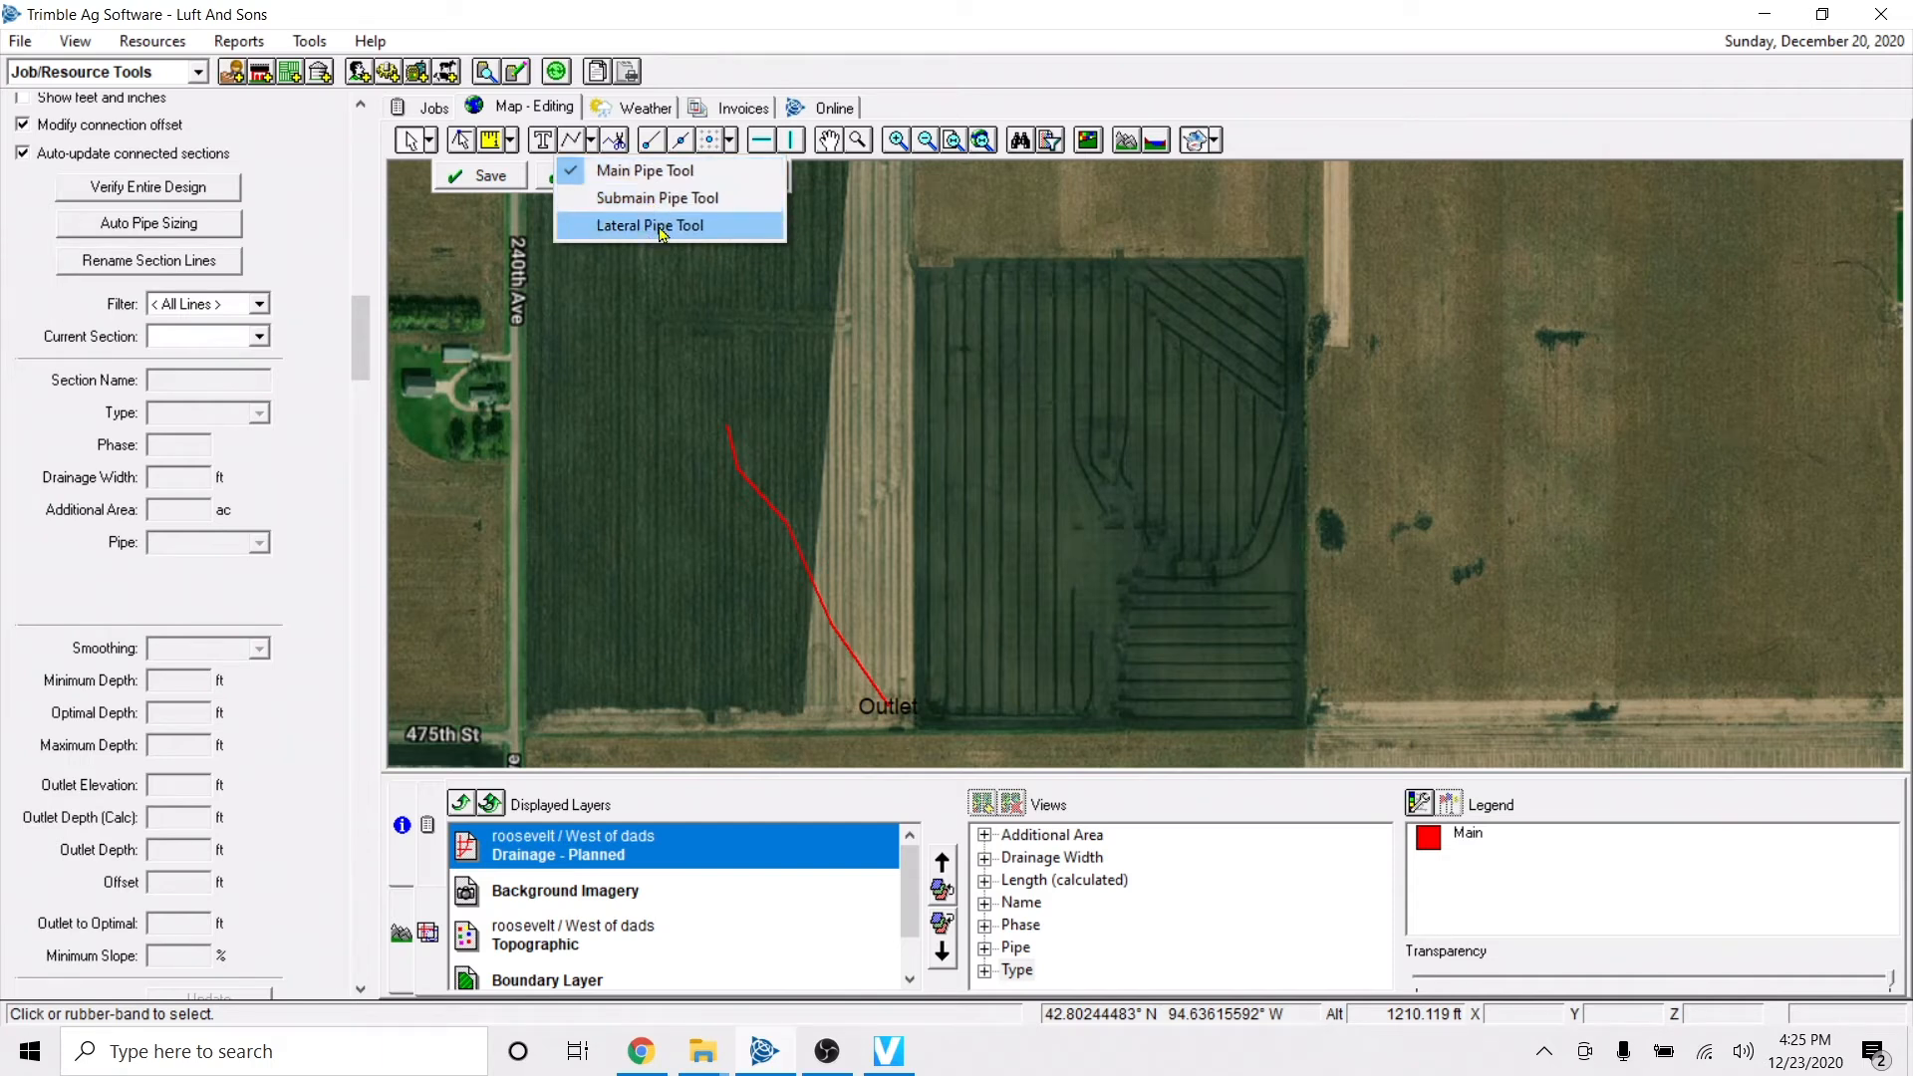
{"action": "left_click", "coordinate": [642, 171]}
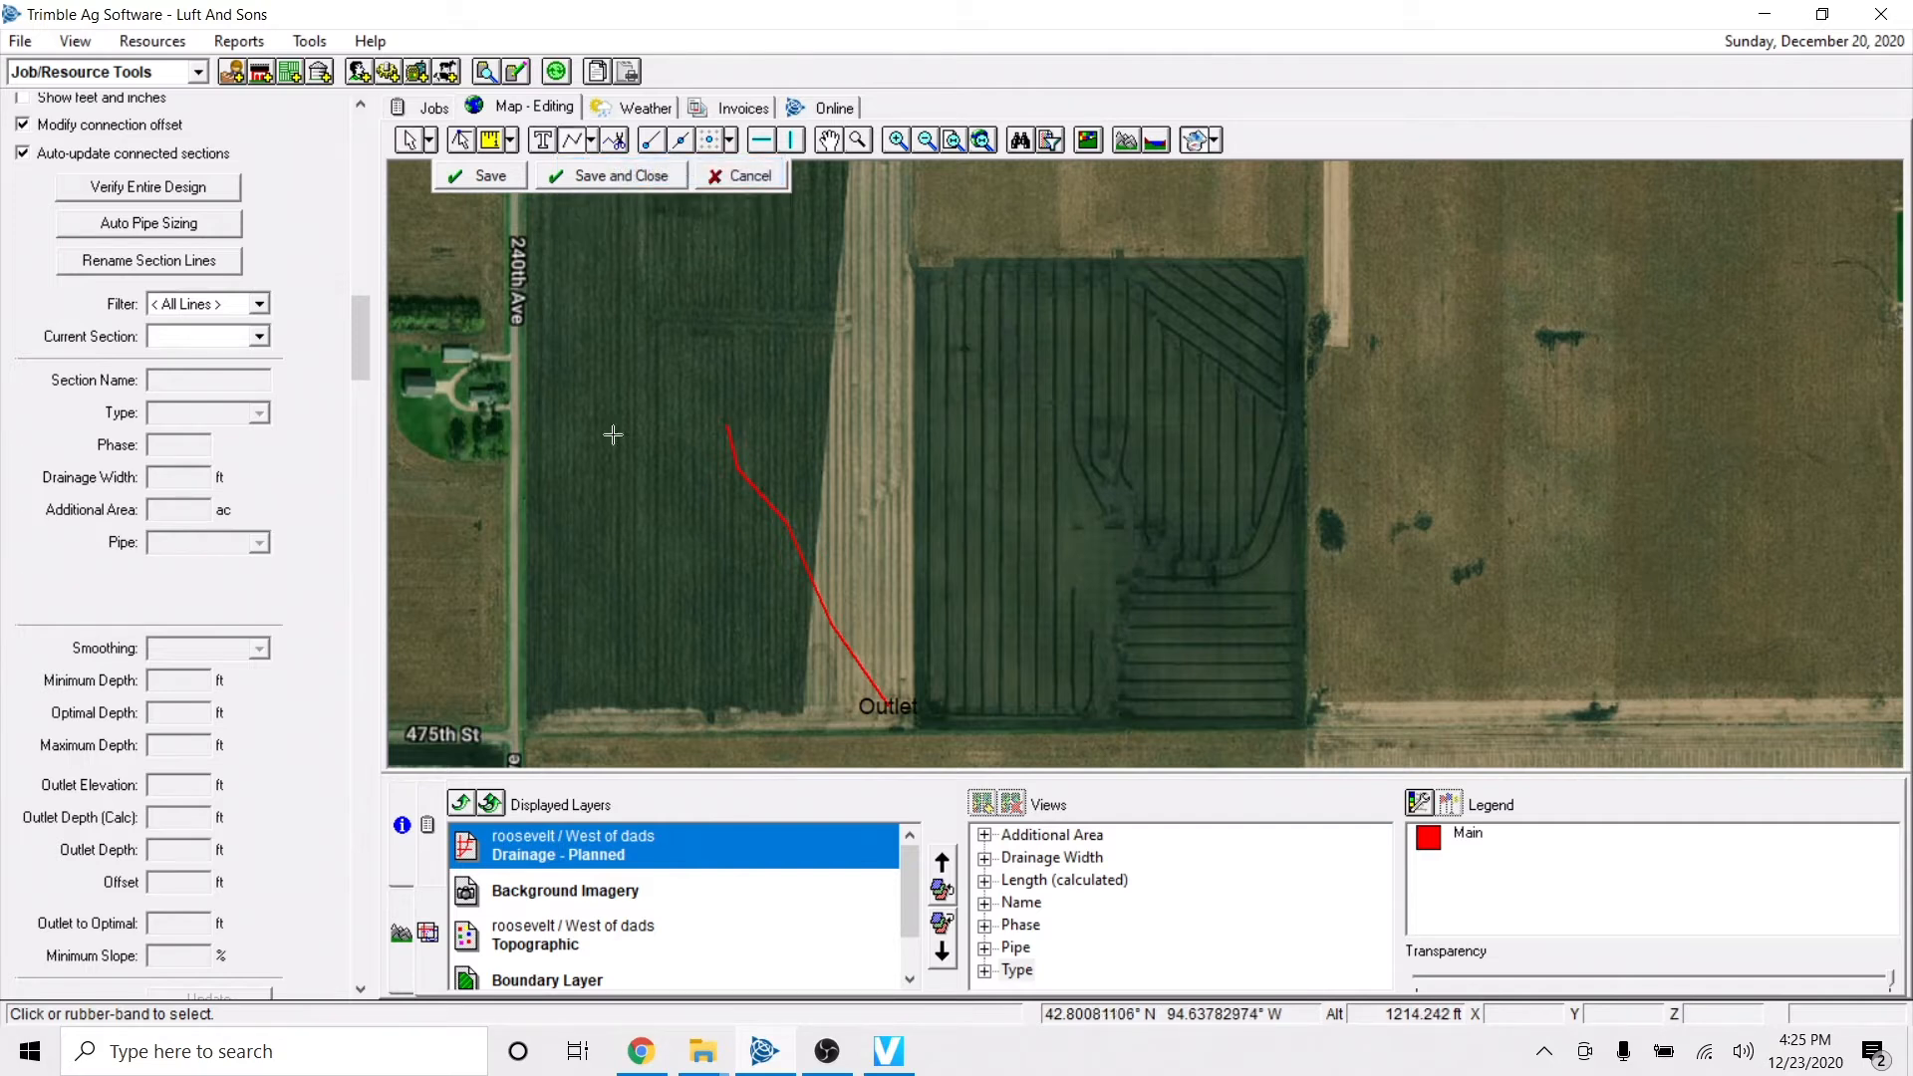
Draw a straight lateral pipe running west from the main line, just north of 475th St, using the Lateral Pipe Tool.
{"action": "left_click", "coordinate": [594, 141]}
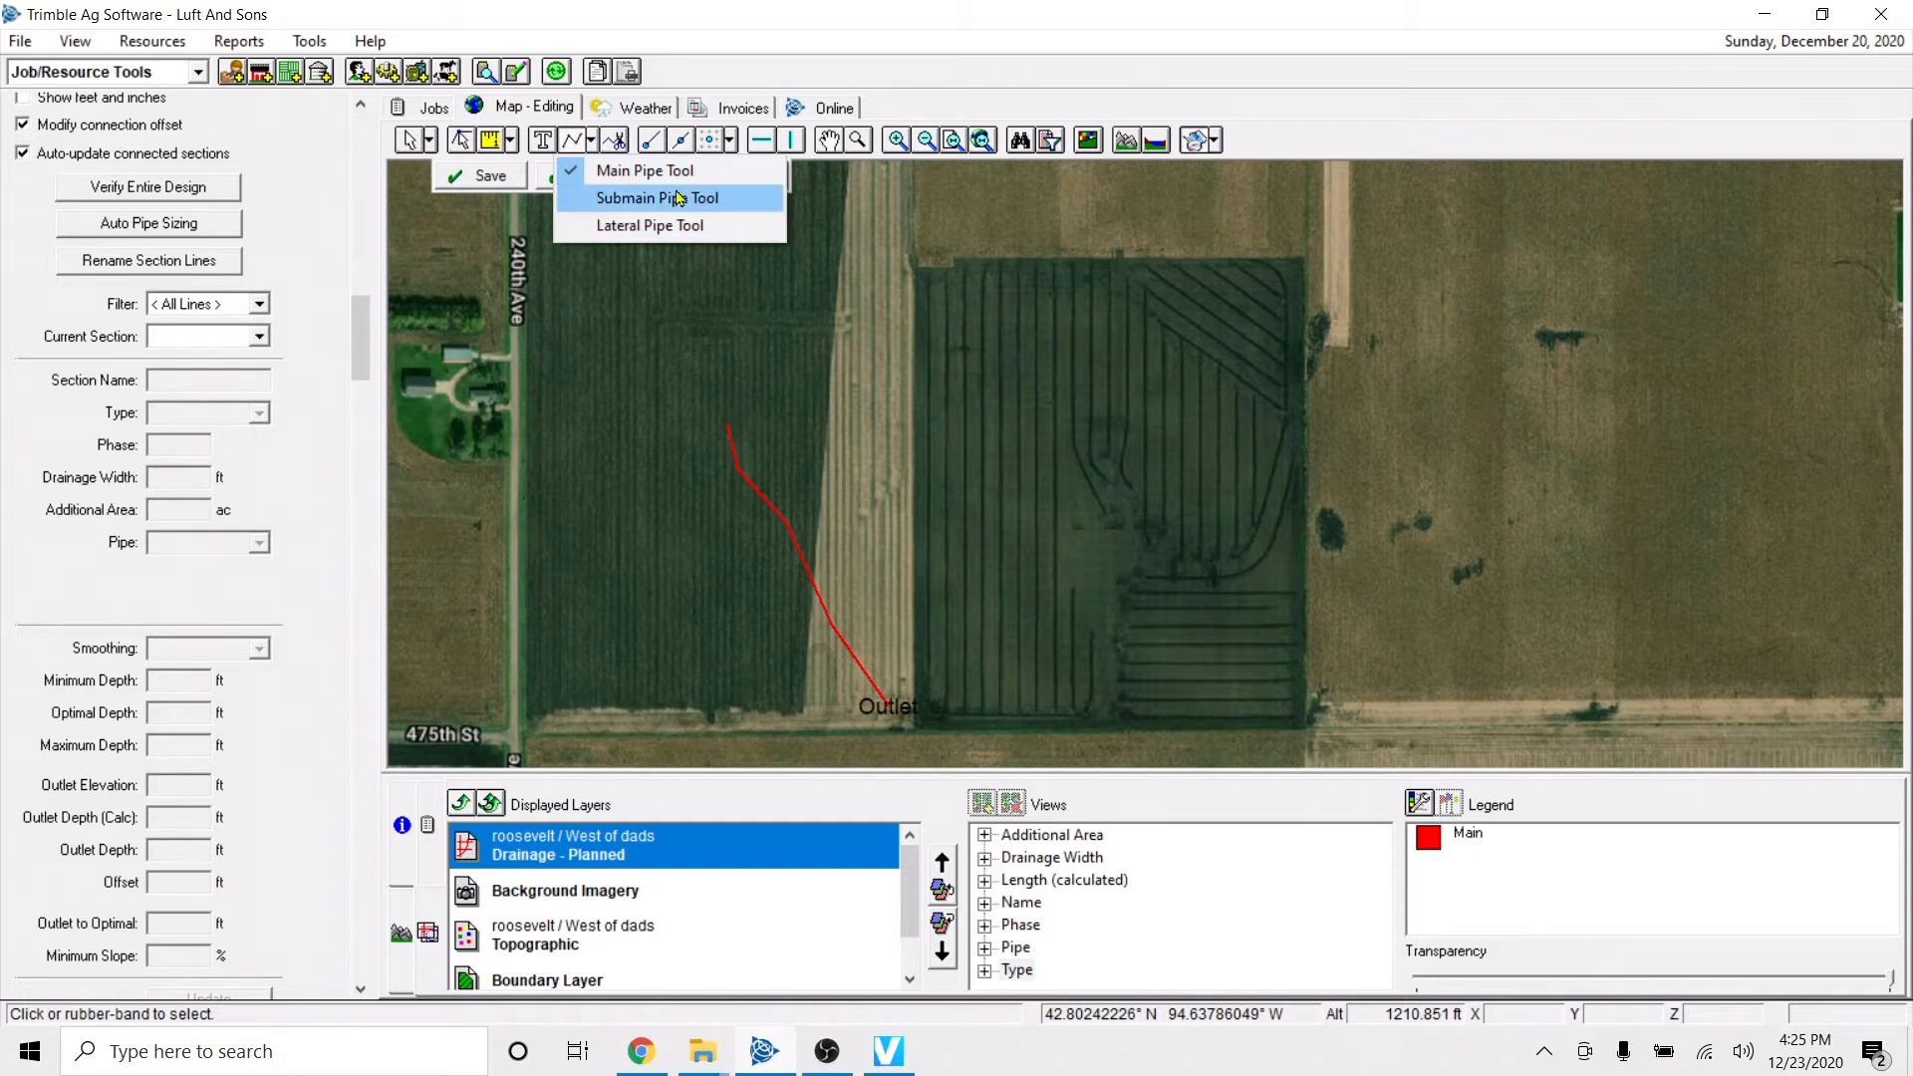
{"action": "left_click", "coordinate": [650, 226]}
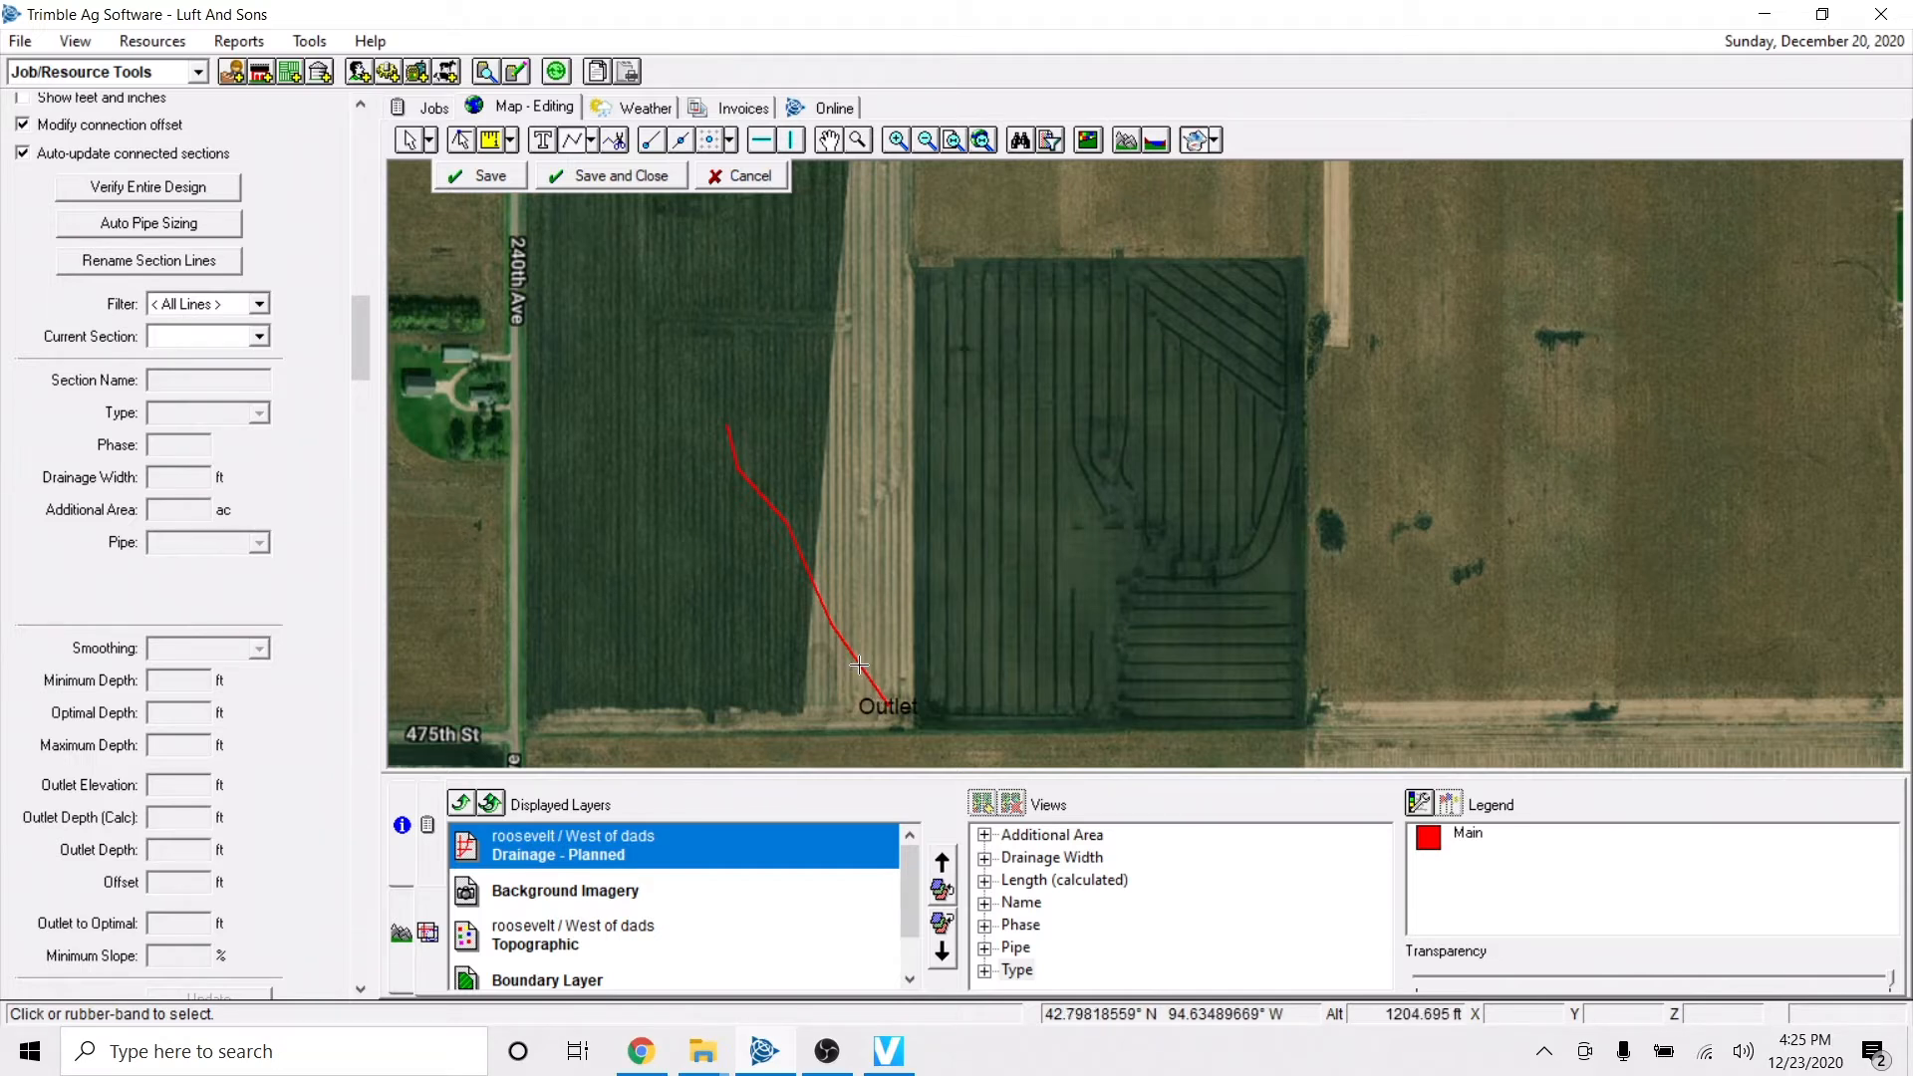
{"action": "left_click", "coordinate": [603, 662]}
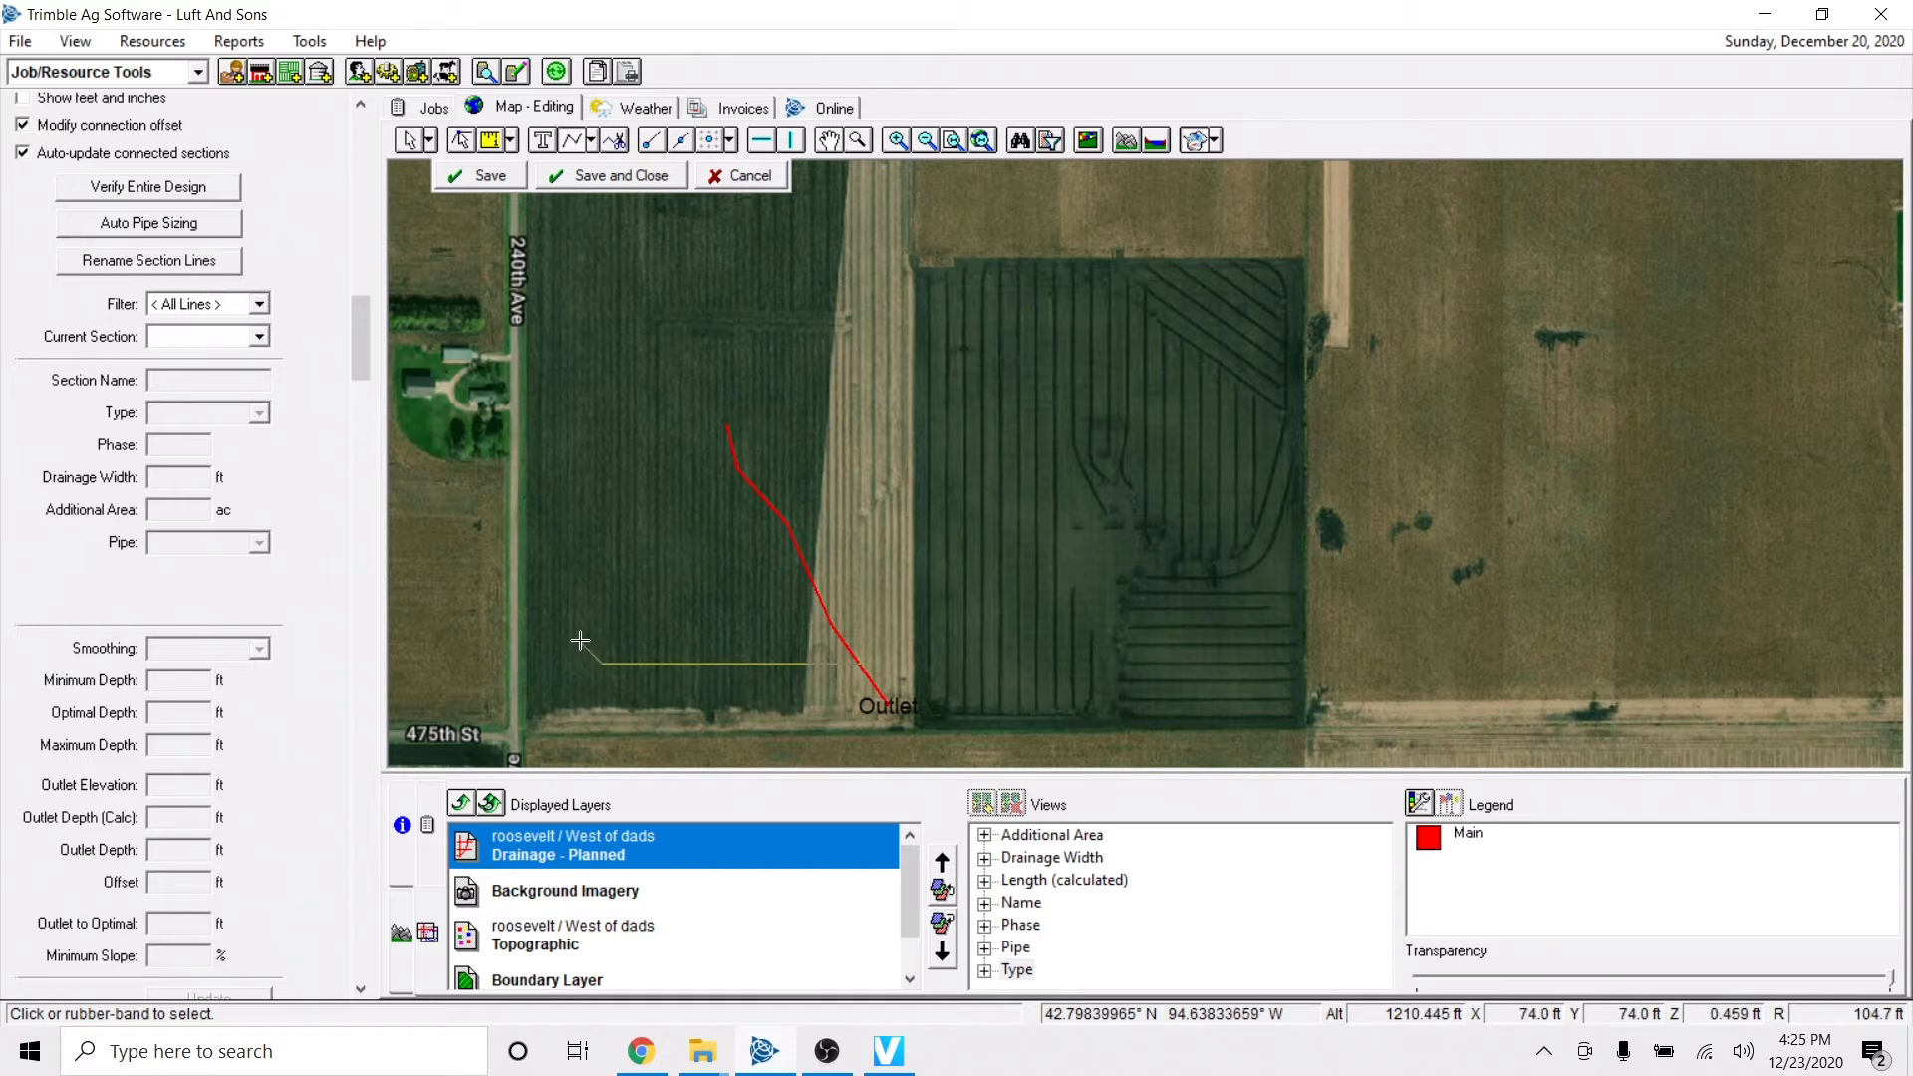
{"action": "right_click", "coordinate": [579, 639]}
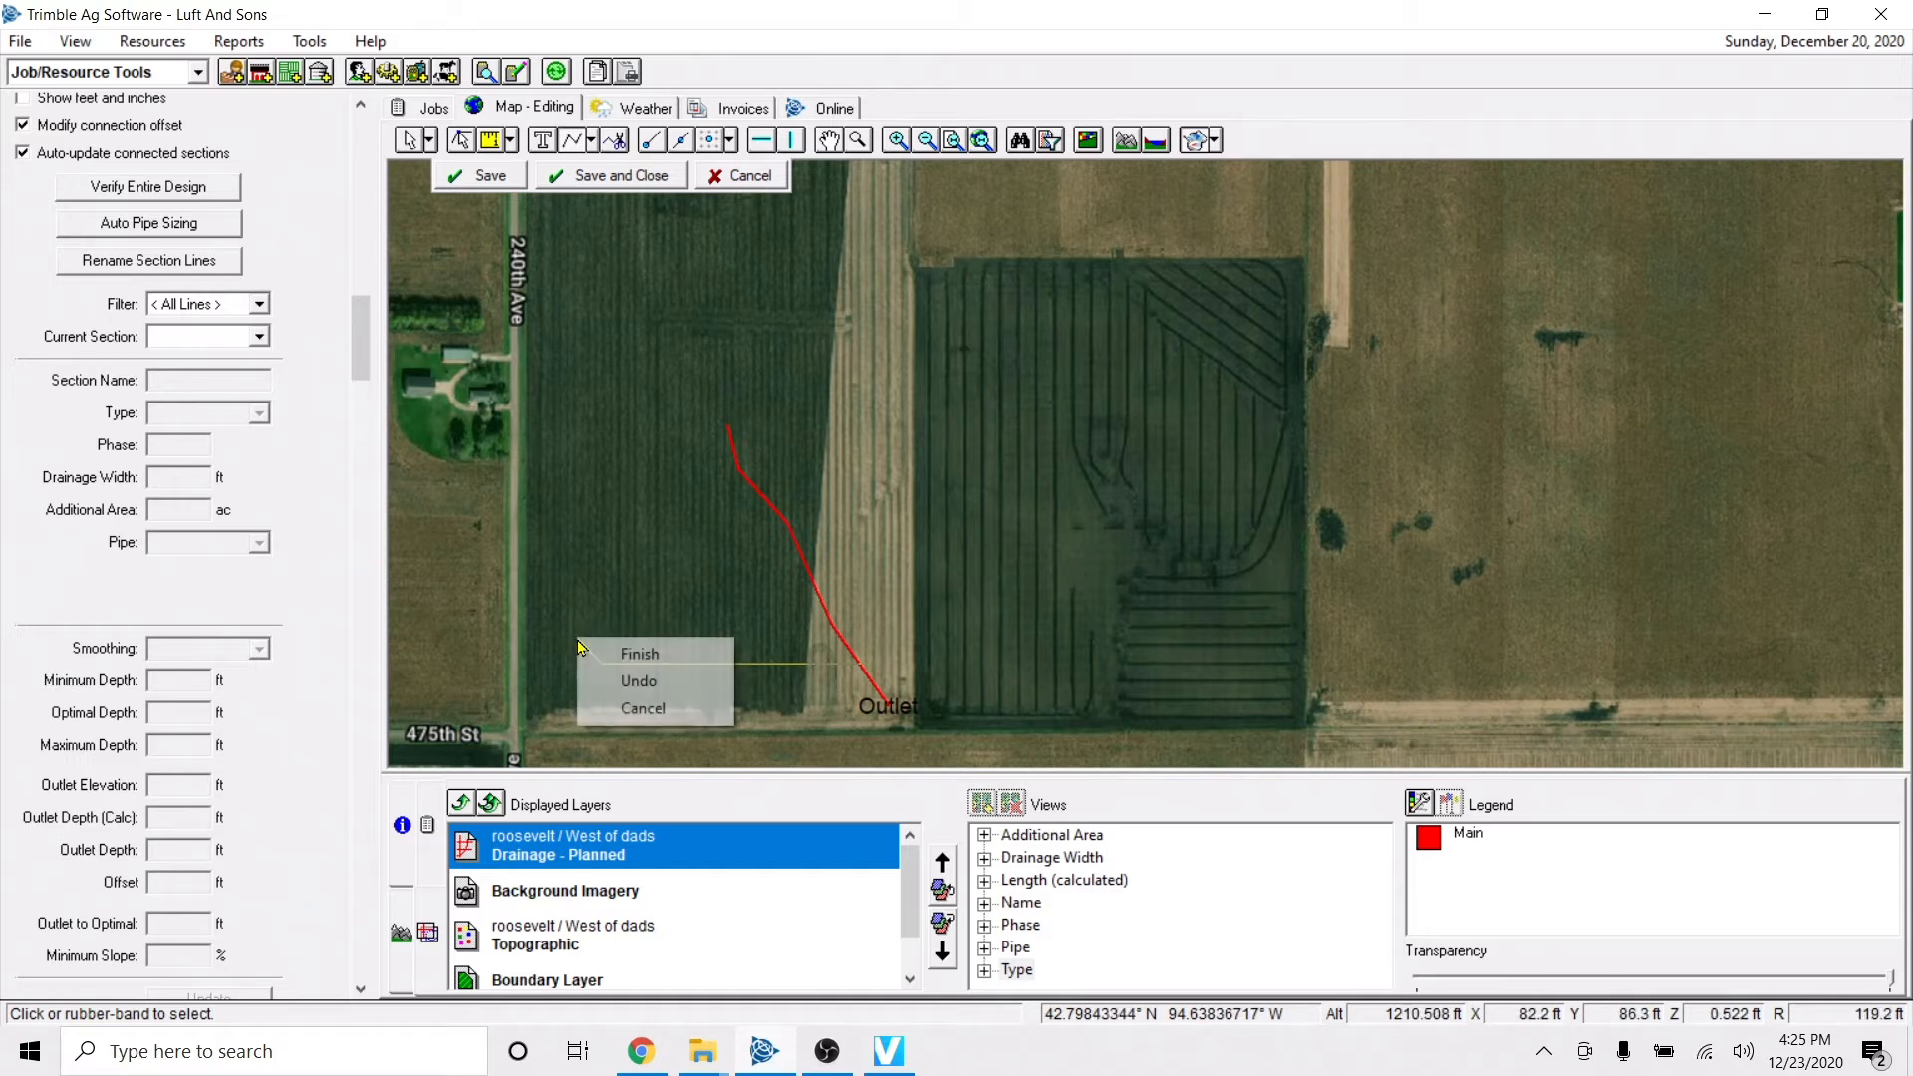
{"action": "left_click", "coordinate": [643, 658]}
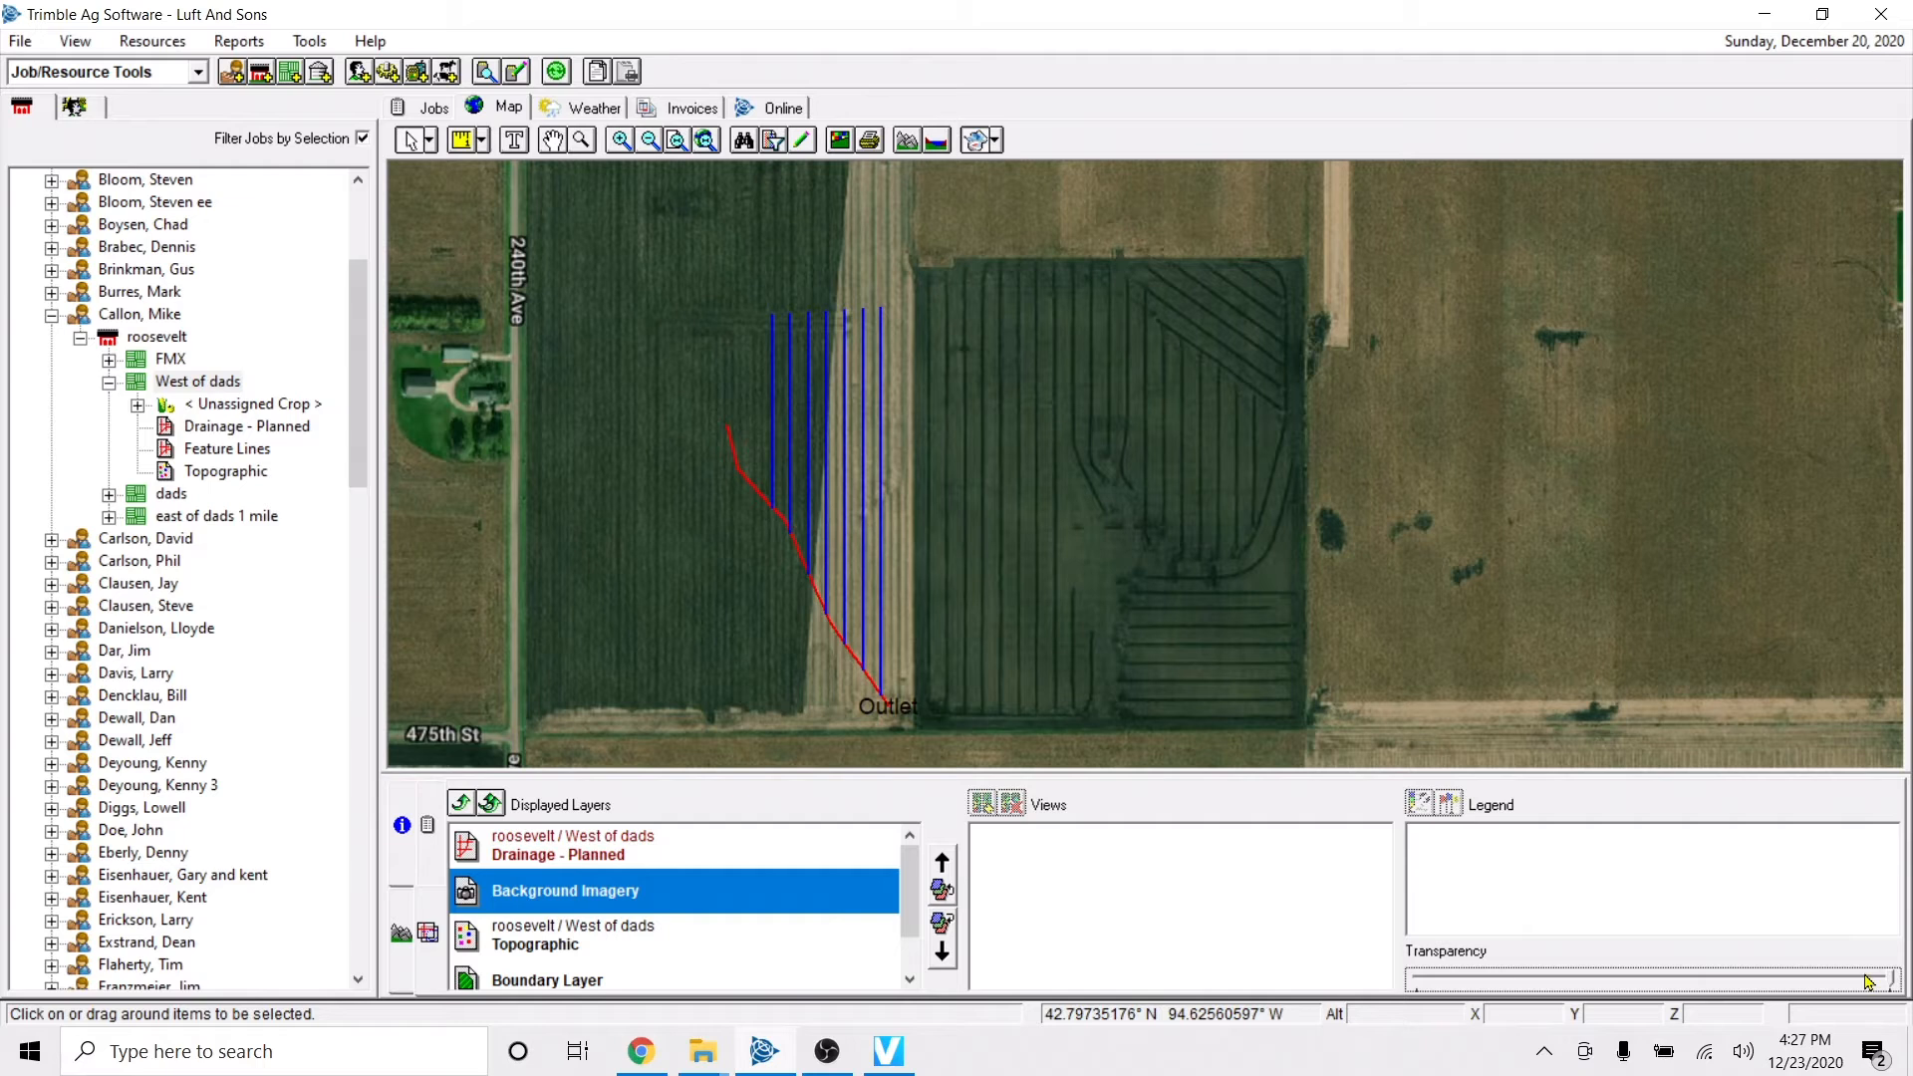
Reopen the drainage map for editing and make the Background Imagery layer partly transparent to reveal the topographic contours.
{"action": "left_click", "coordinate": [1869, 981]}
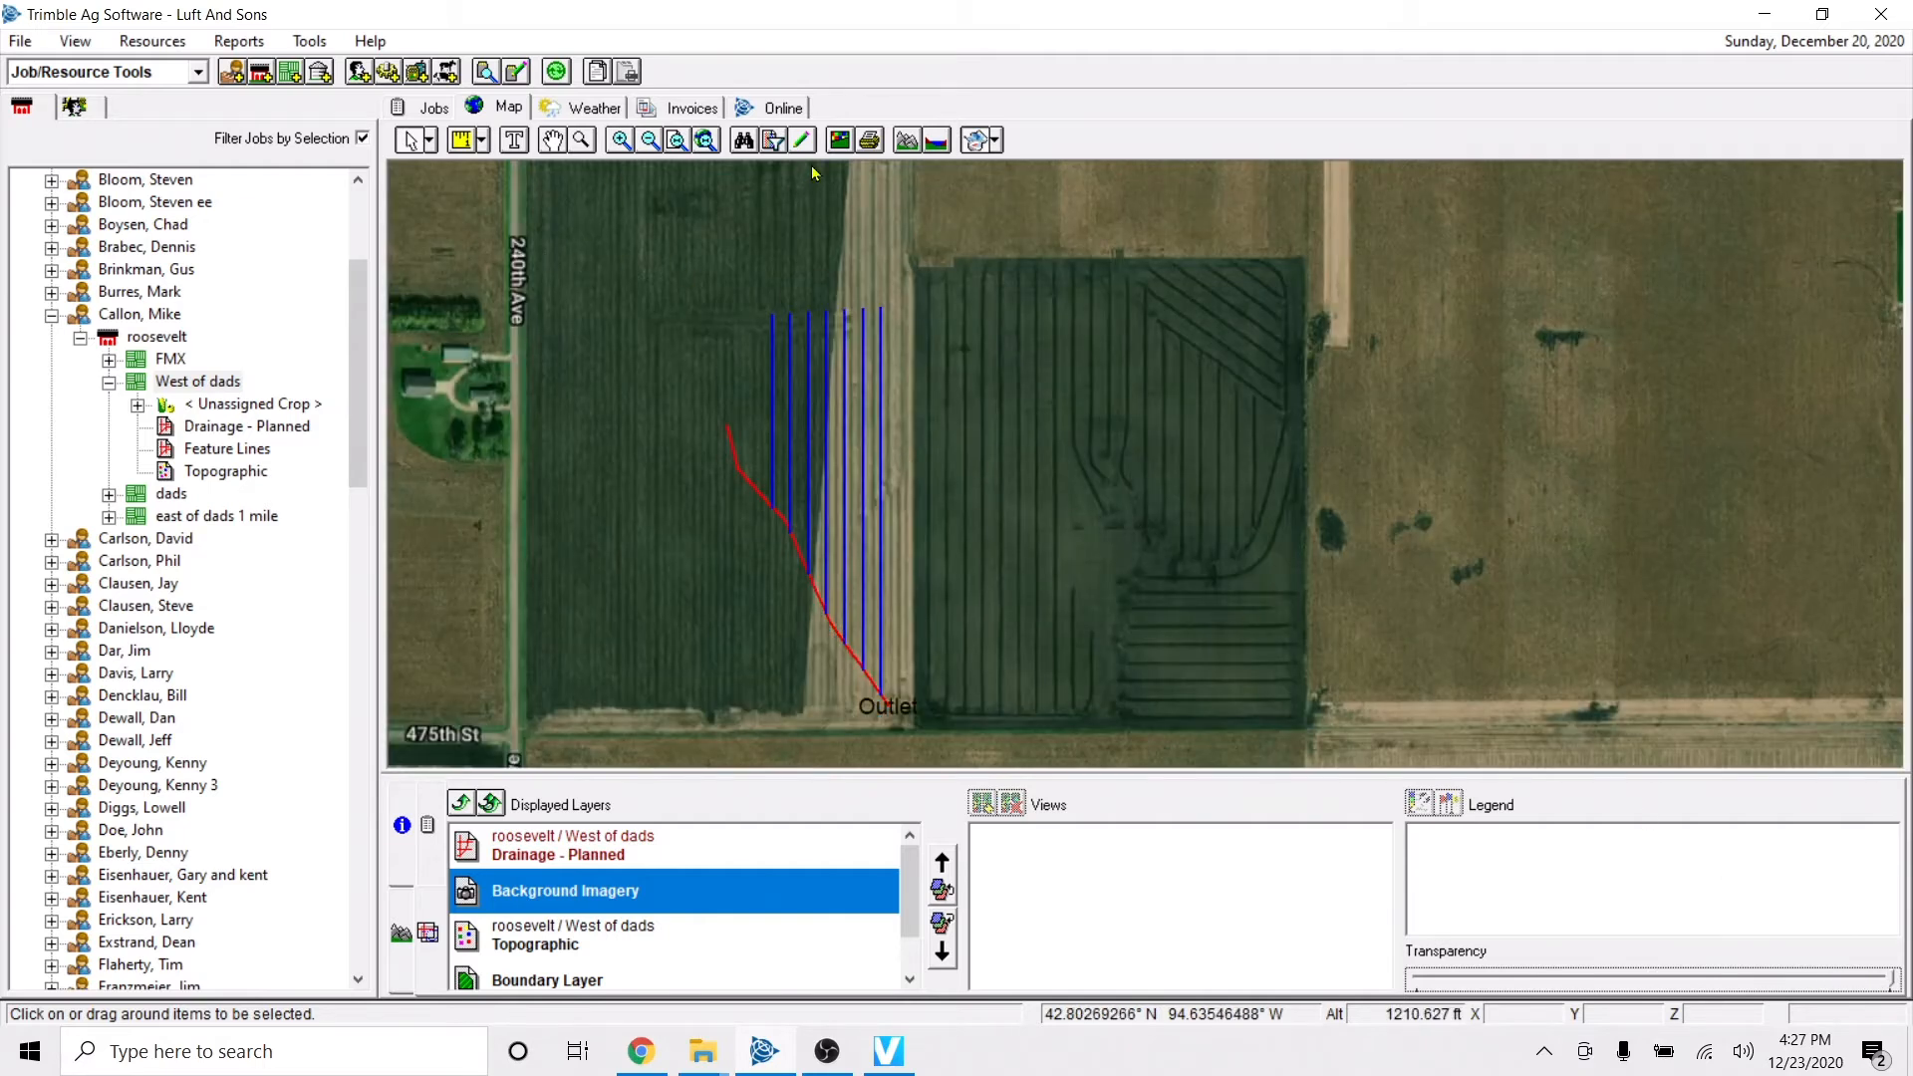
{"action": "left_click", "coordinate": [806, 140]}
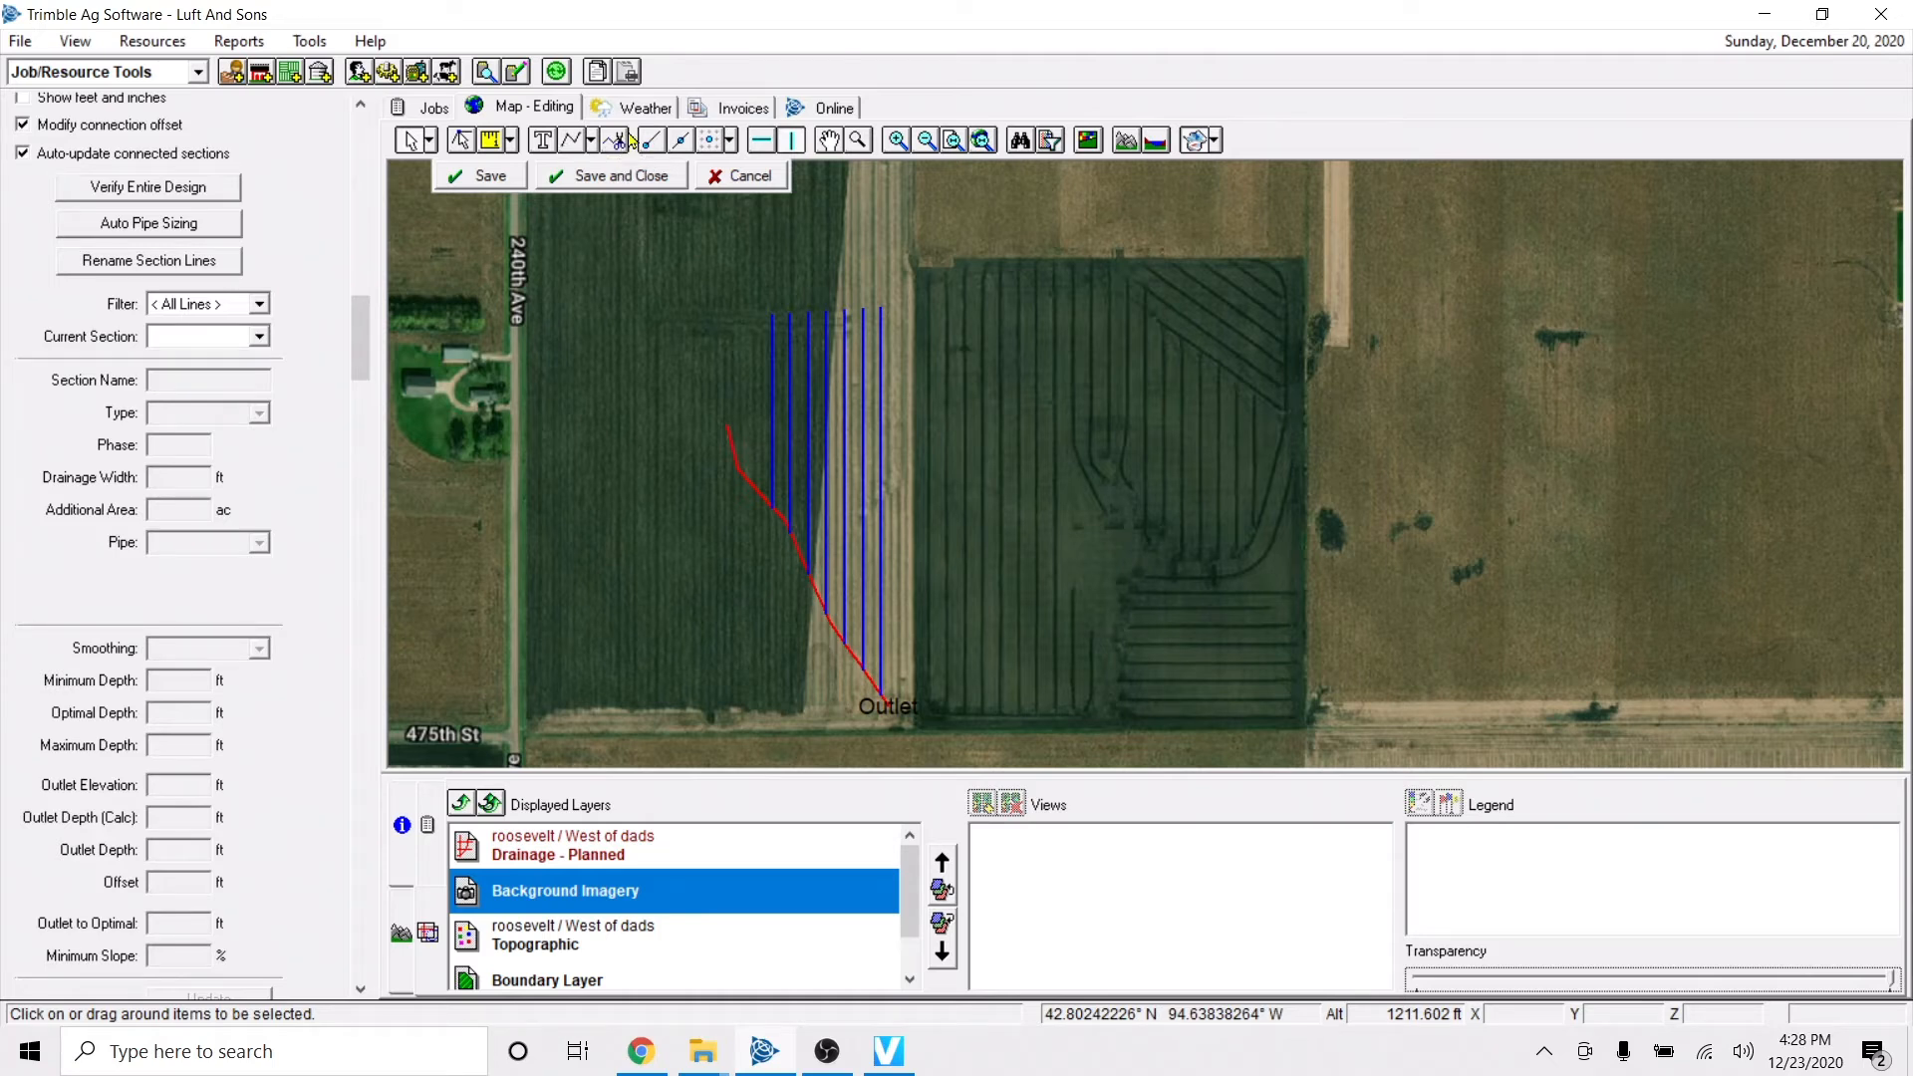
{"action": "left_click", "coordinate": [549, 839]}
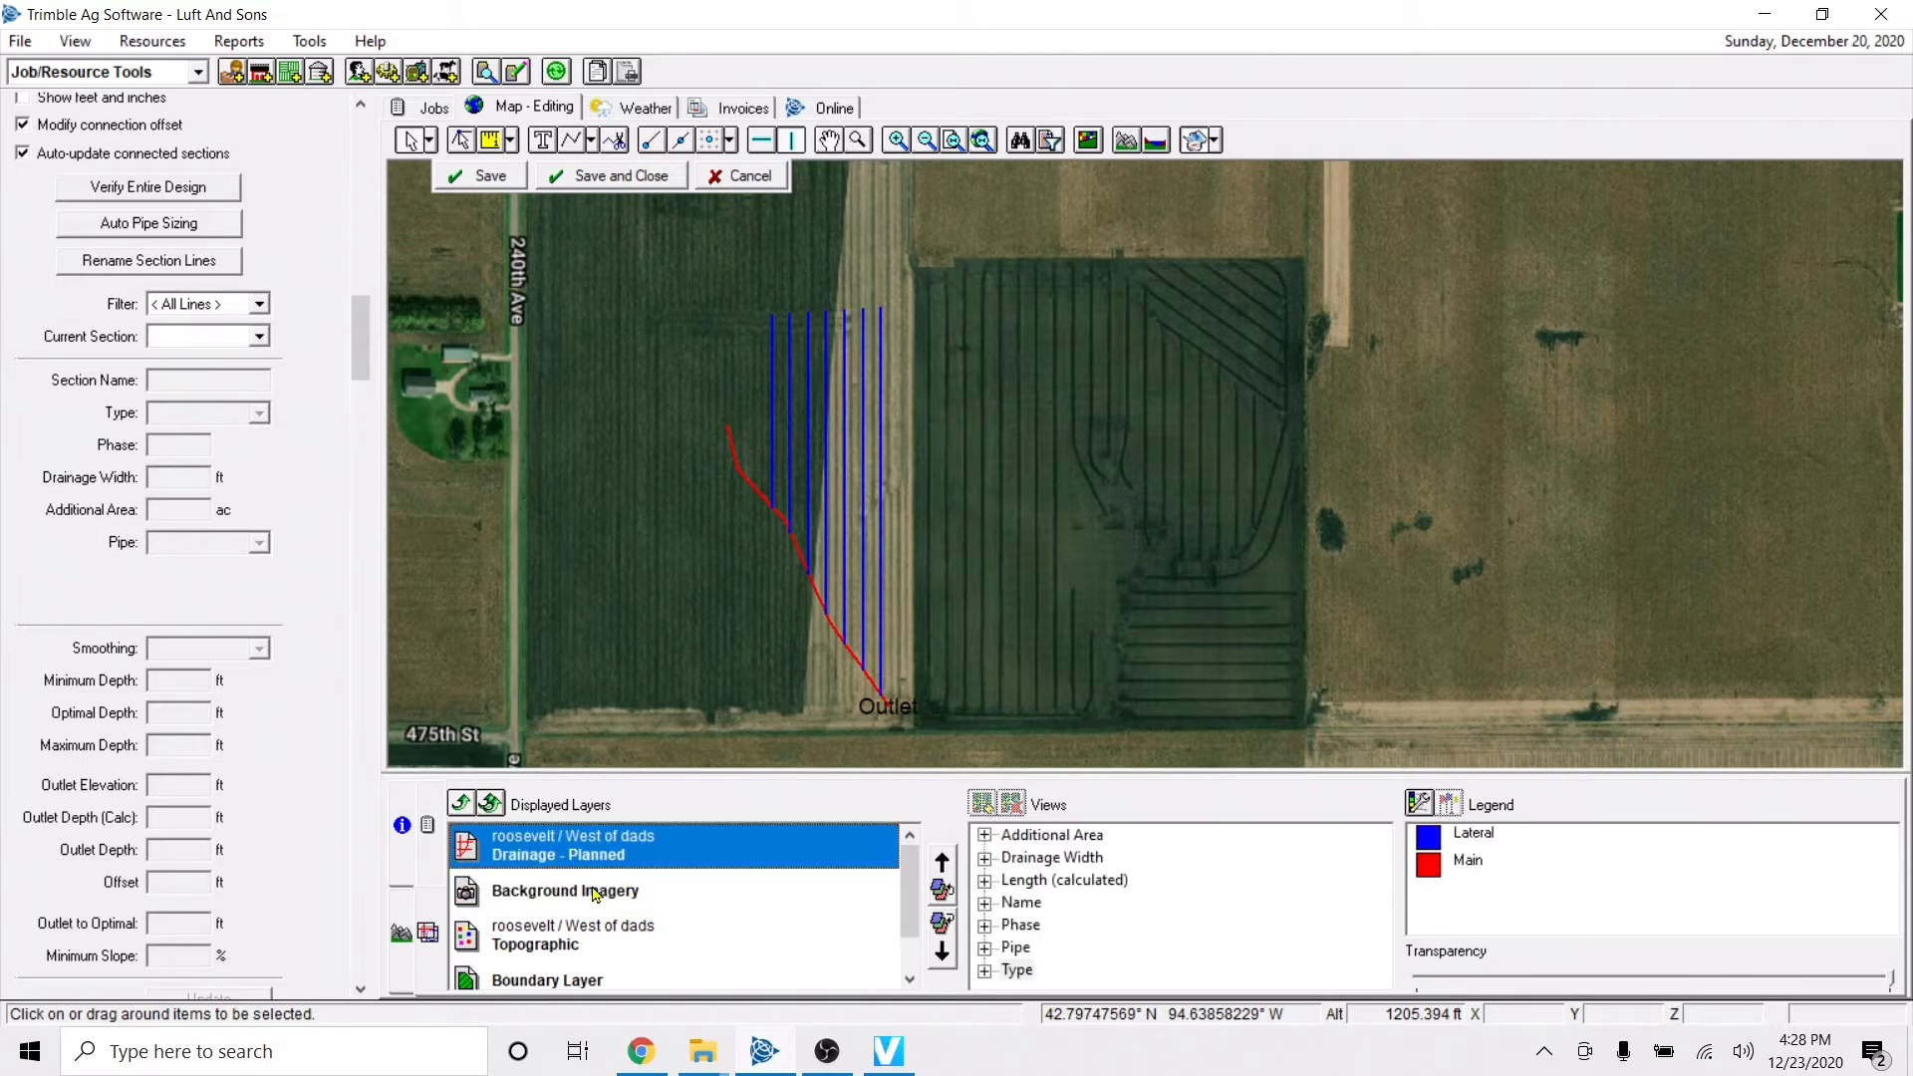
{"action": "left_click", "coordinate": [603, 887]}
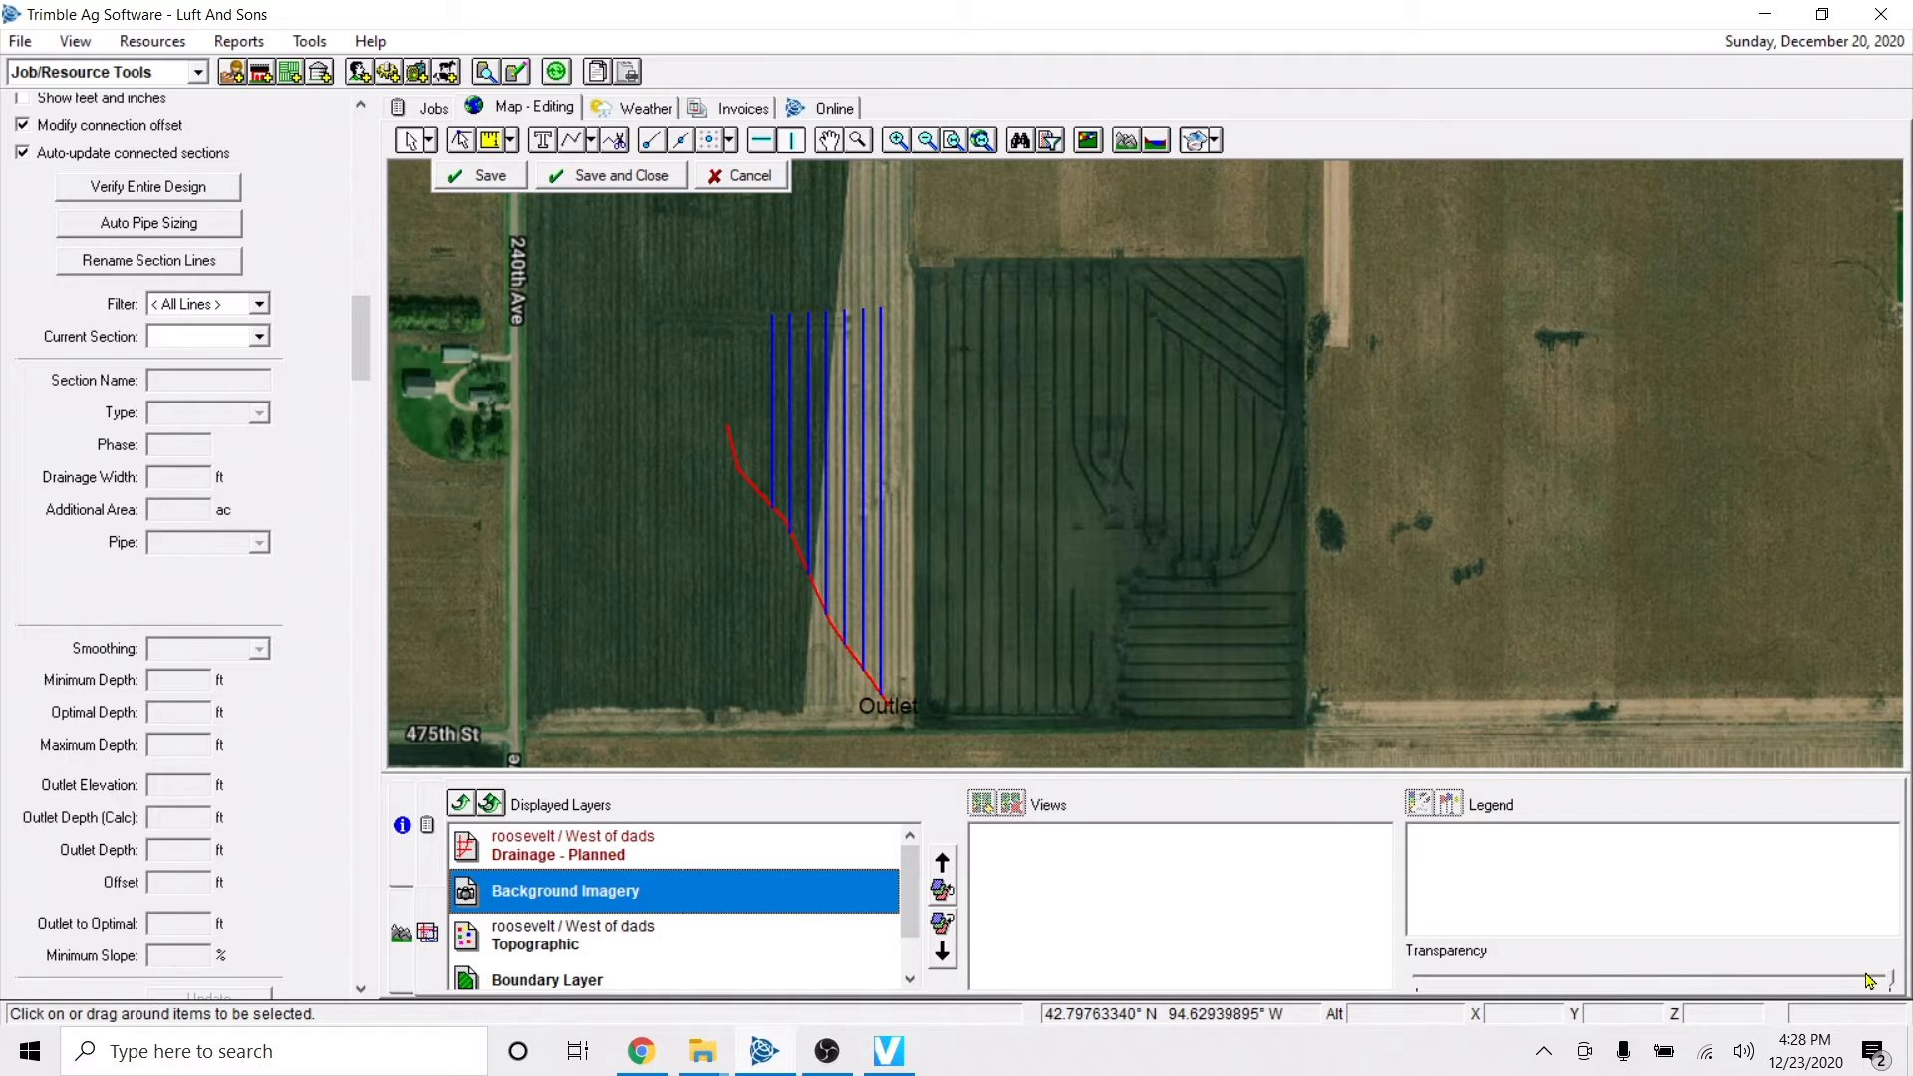
{"action": "left_click_drag", "start_coordinate": [1892, 968], "coordinate": [1786, 977]}
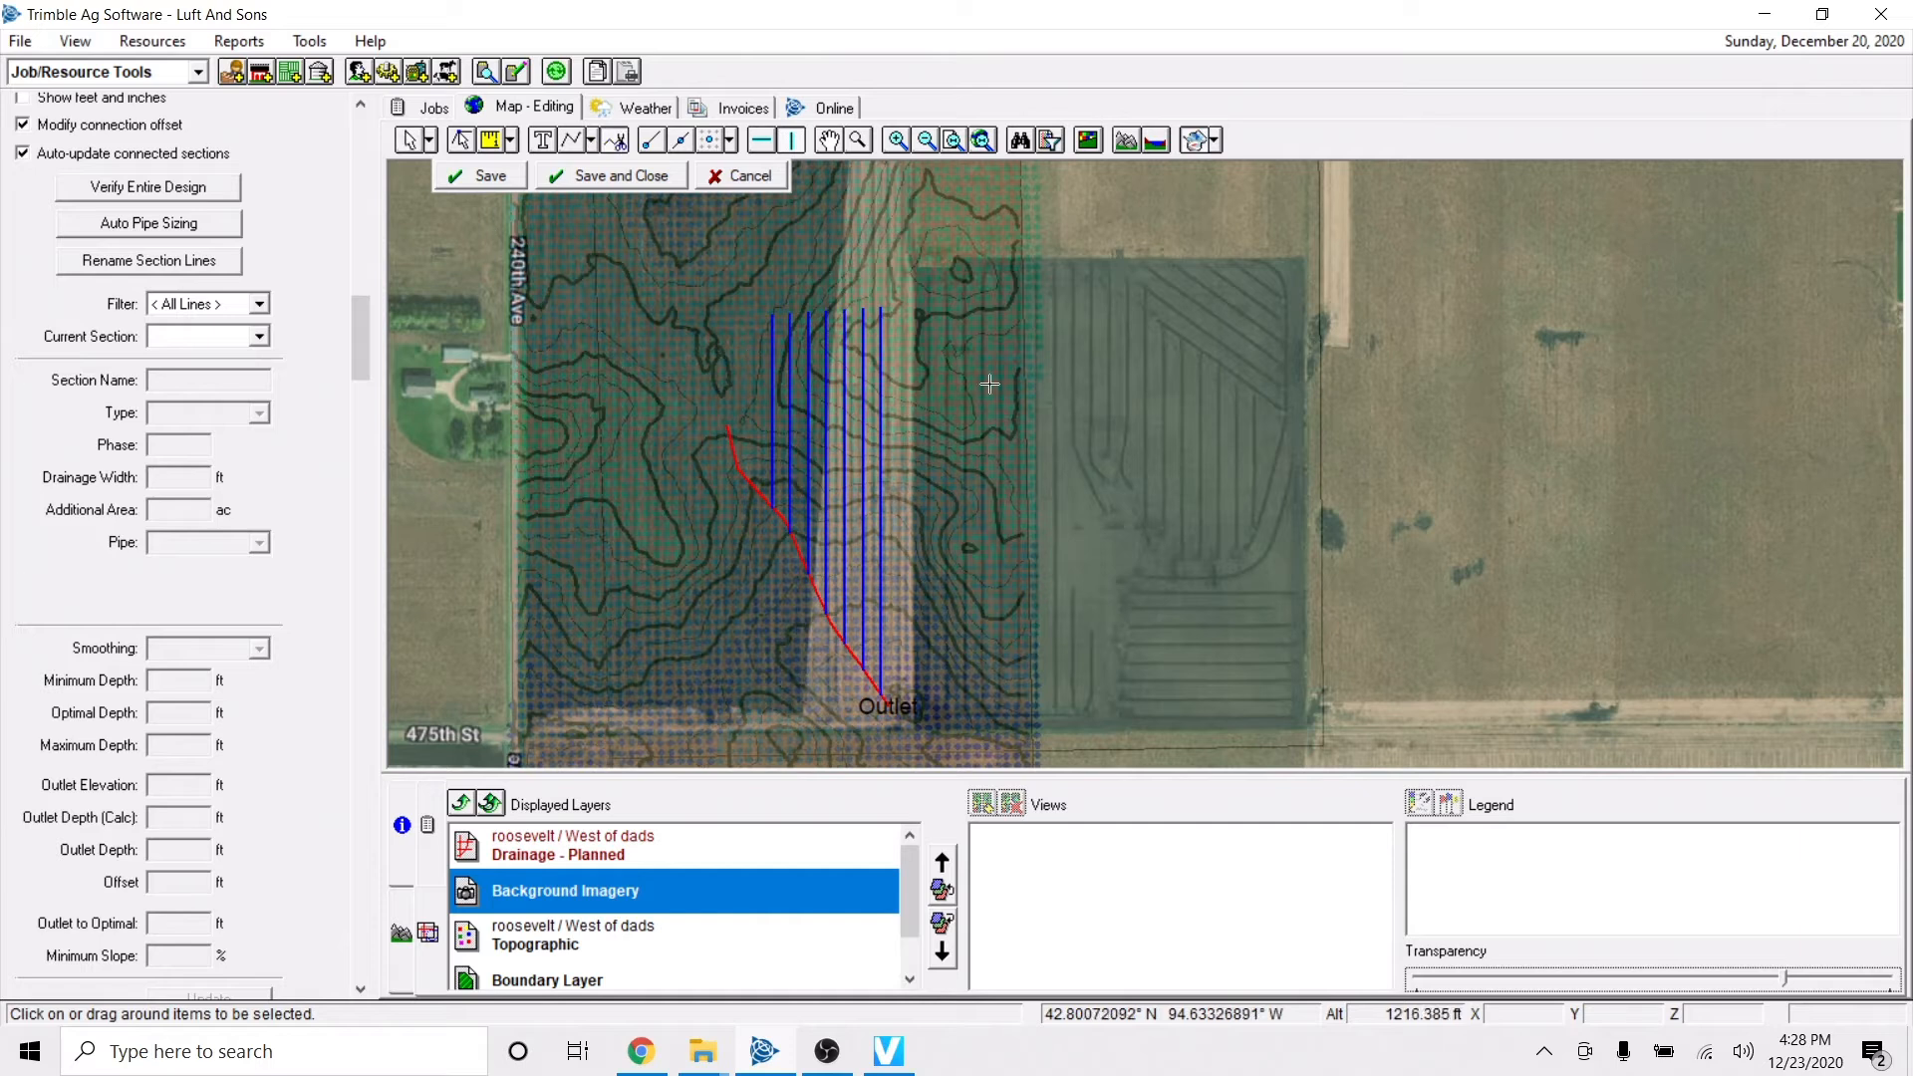
{"action": "right_click", "coordinate": [861, 392]}
{"action": "left_click", "coordinate": [927, 409]}
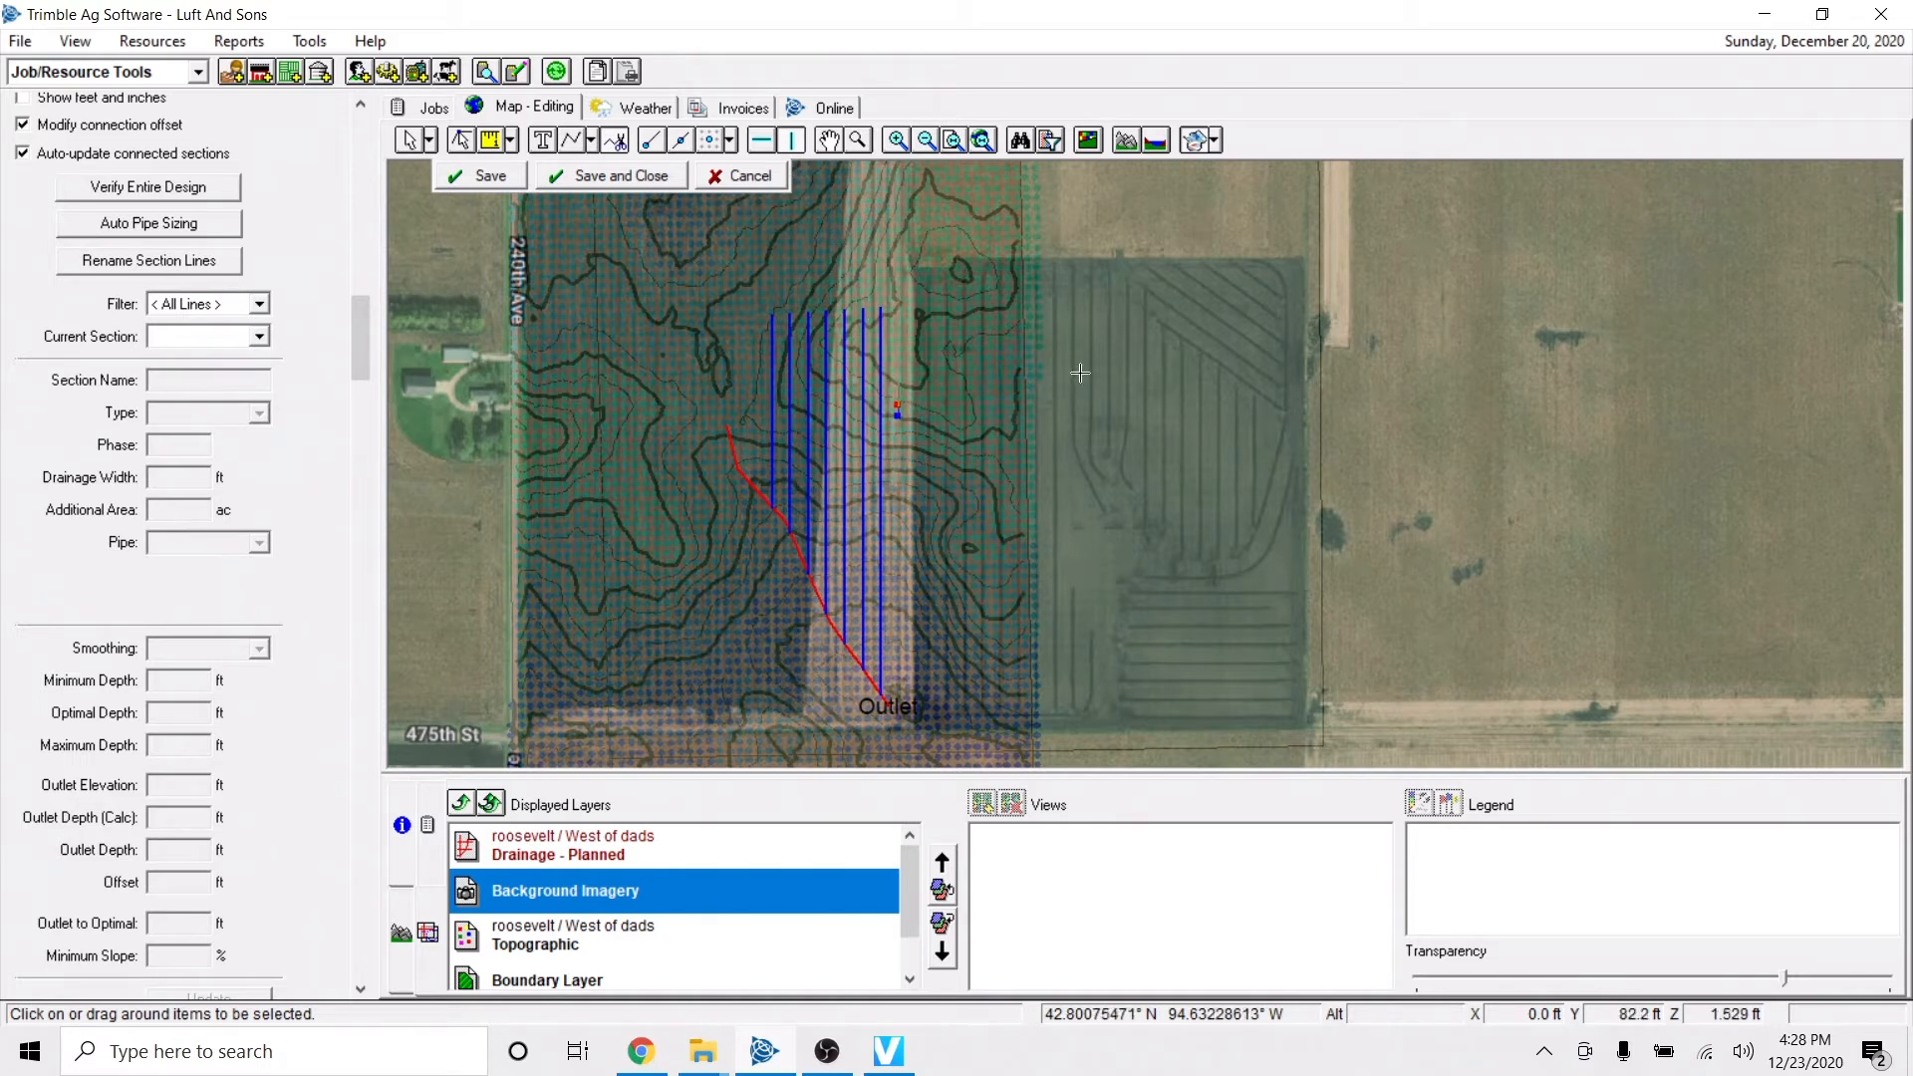
{"action": "right_click", "coordinate": [924, 342]}
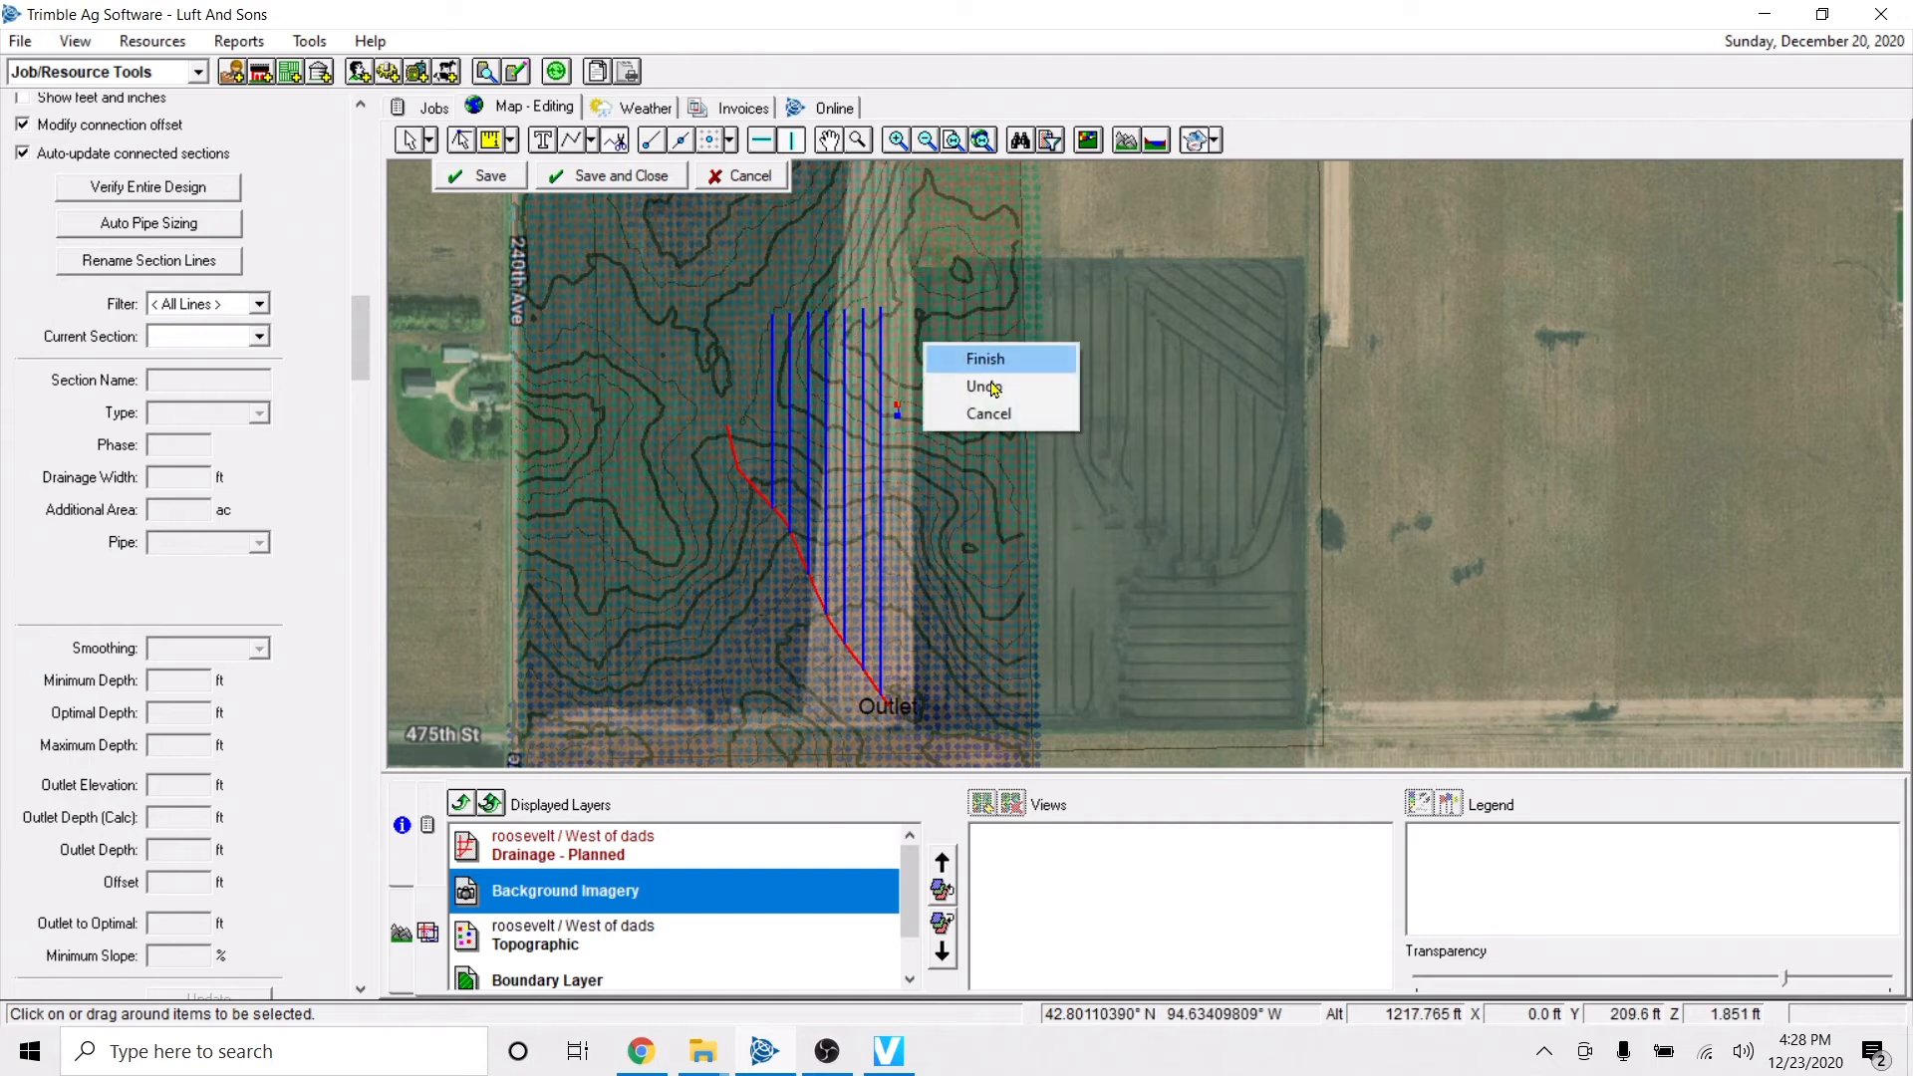
{"action": "left_click", "coordinate": [987, 413]}
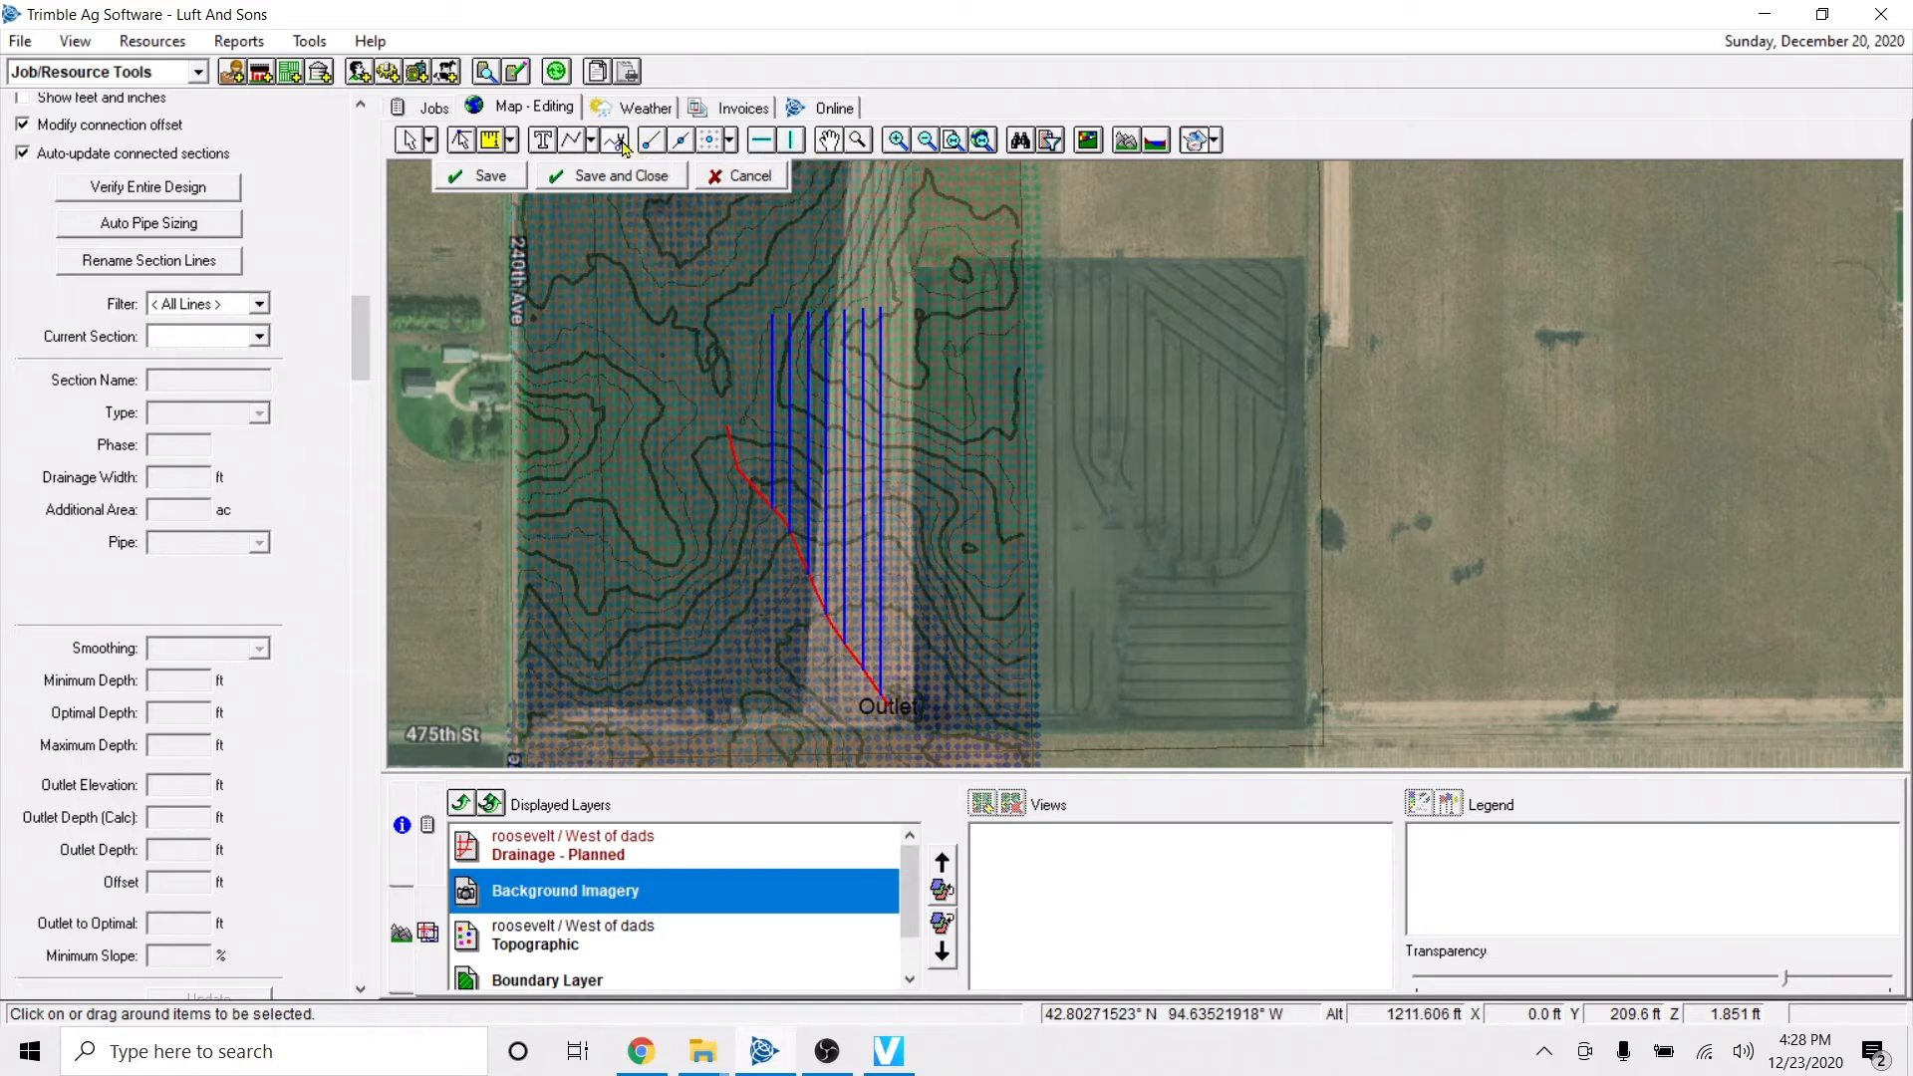
Try to draw a cut line across the blue laterals along the contour while Background Imagery is selected, and cancel it.
{"action": "left_click", "coordinate": [902, 418]}
{"action": "left_click", "coordinate": [866, 403]}
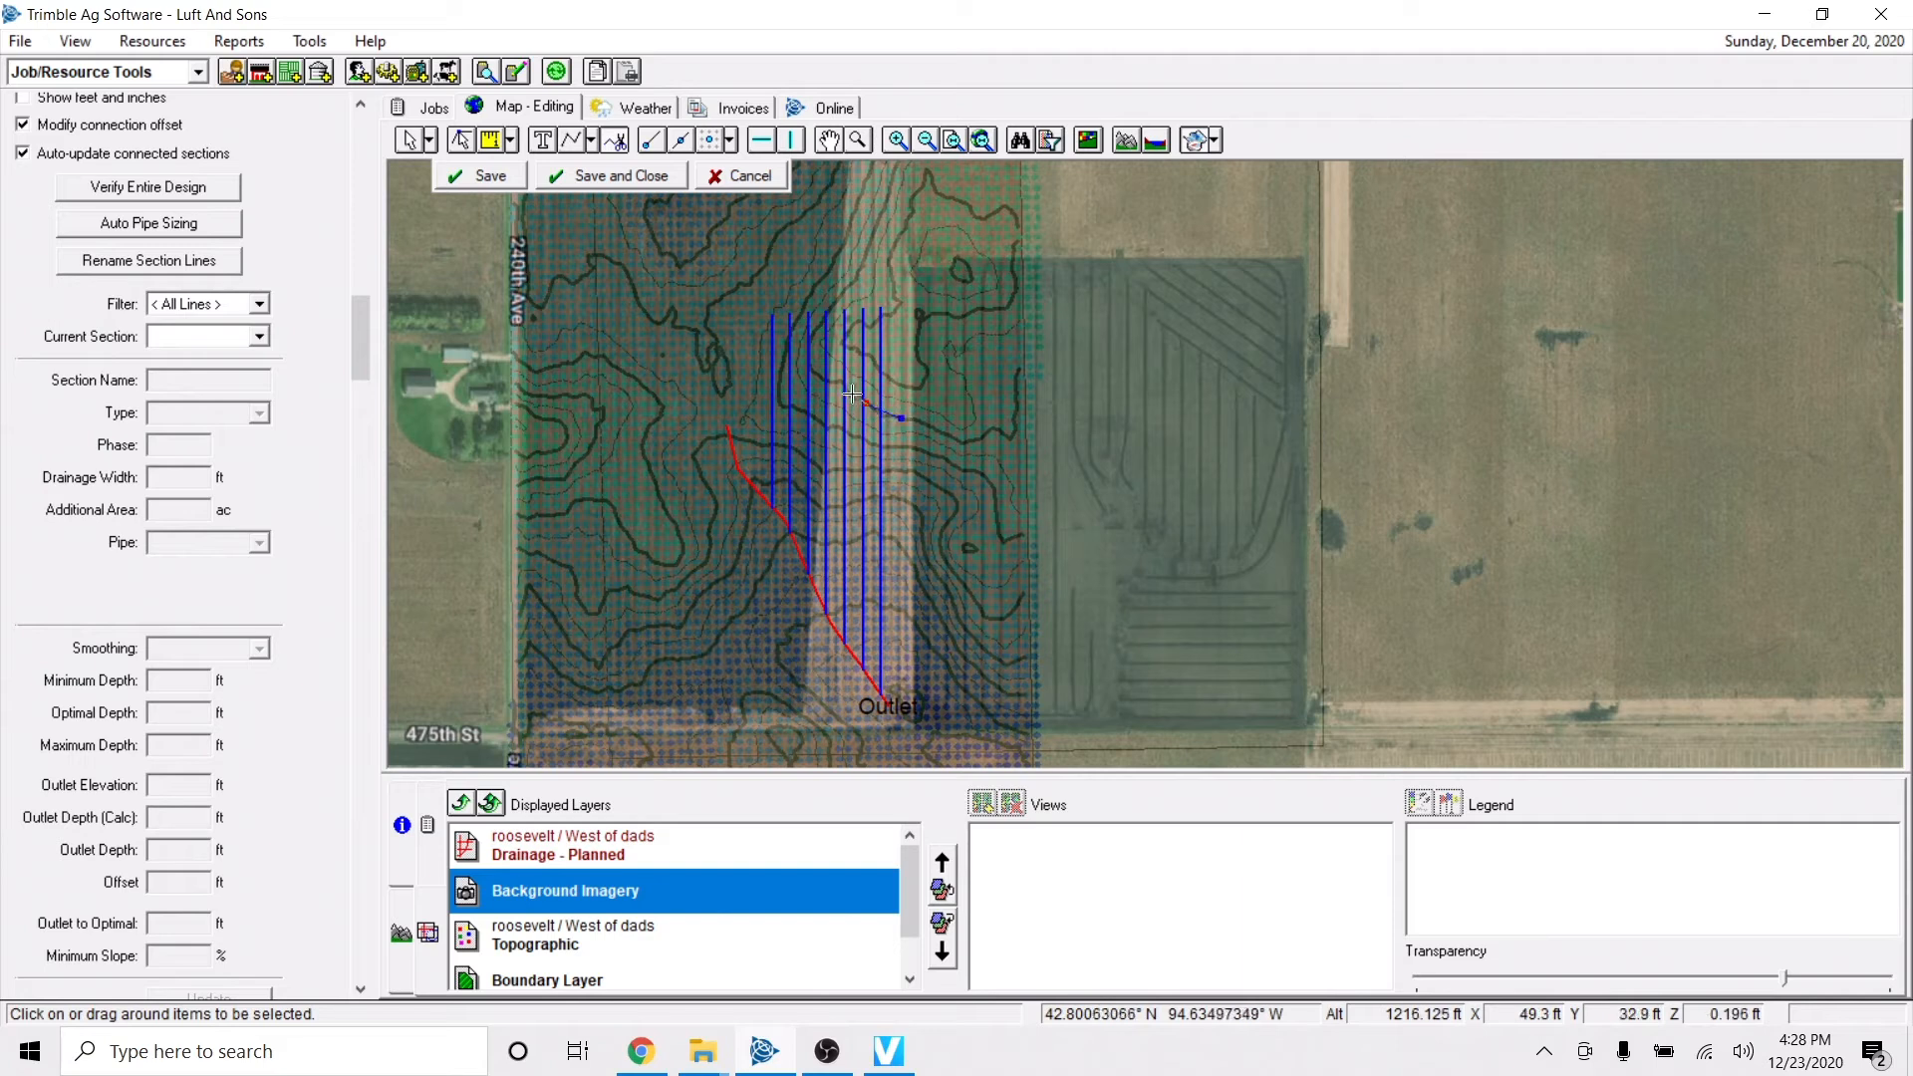
{"action": "left_click", "coordinate": [848, 390]}
{"action": "left_click", "coordinate": [832, 381]}
{"action": "left_click", "coordinate": [802, 355]}
{"action": "right_click", "coordinate": [781, 321]}
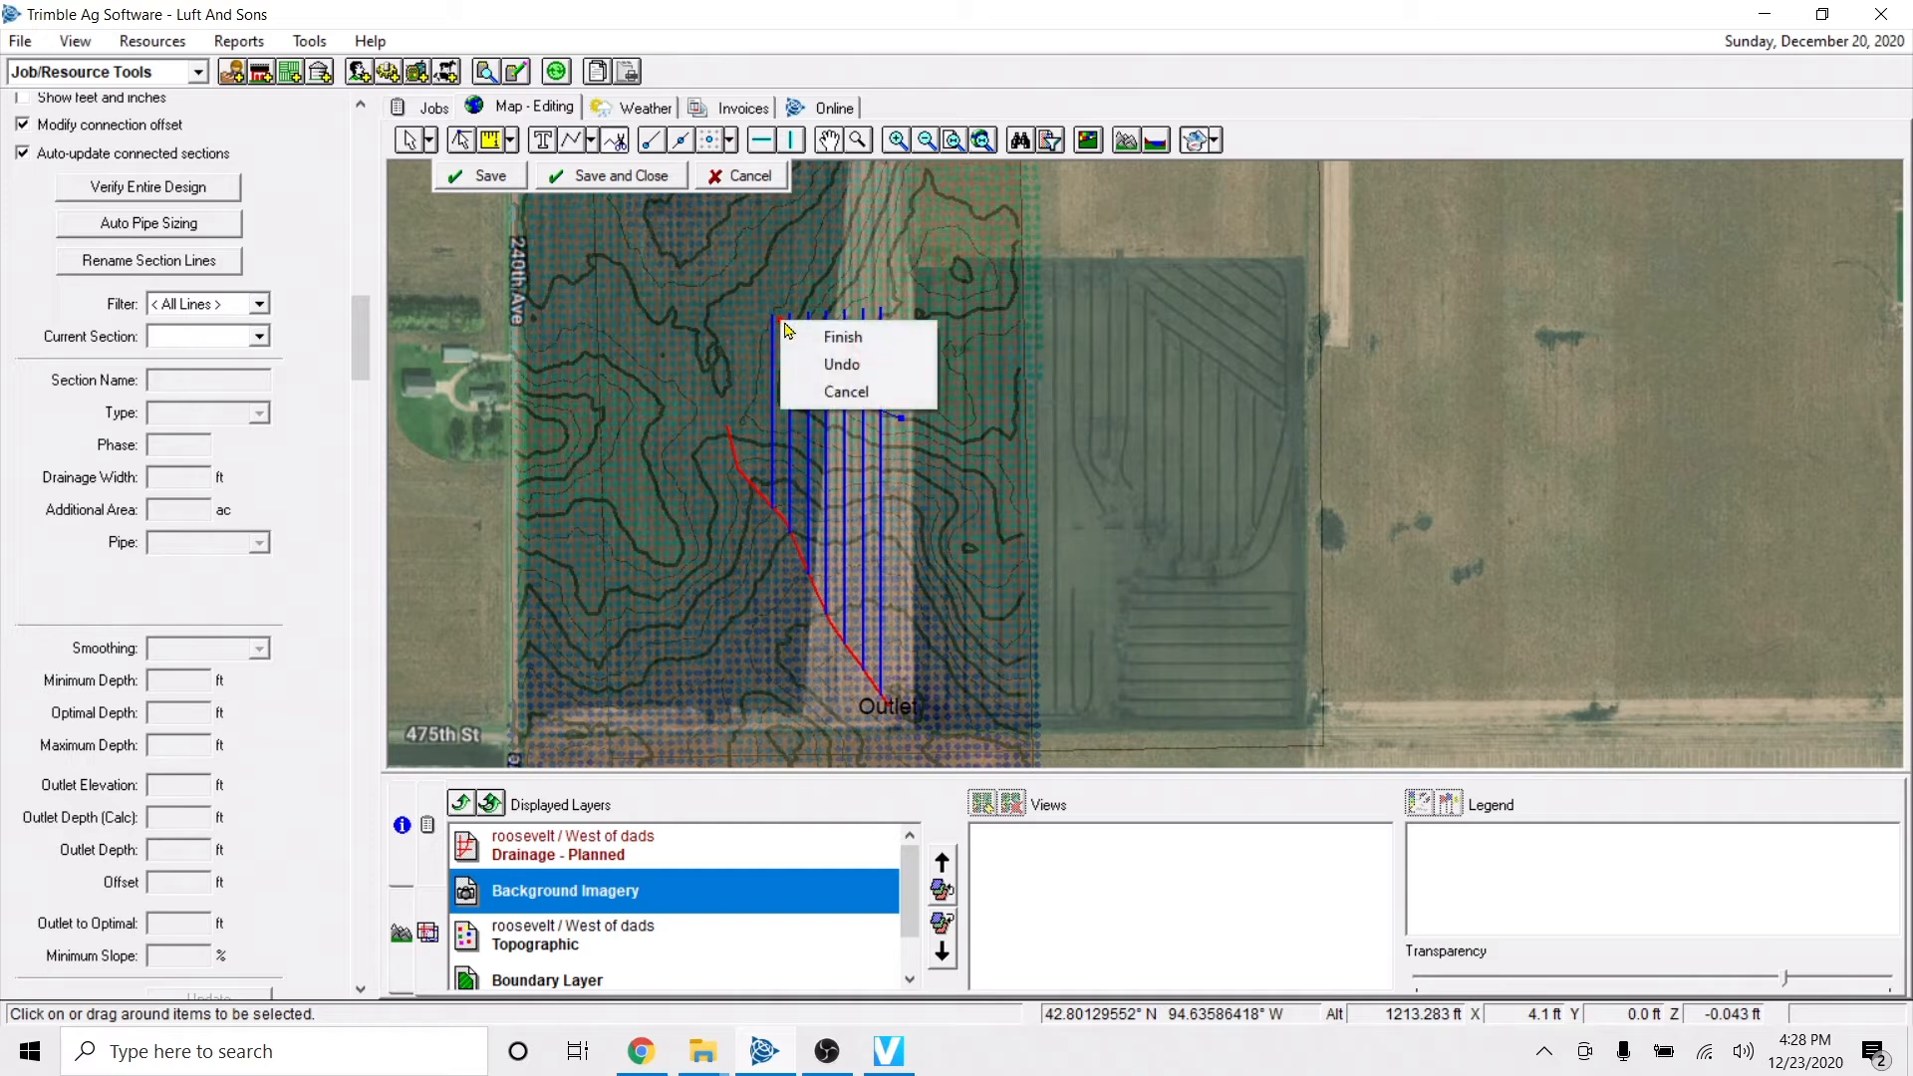
{"action": "left_click", "coordinate": [833, 335]}
{"action": "right_click", "coordinate": [729, 351]}
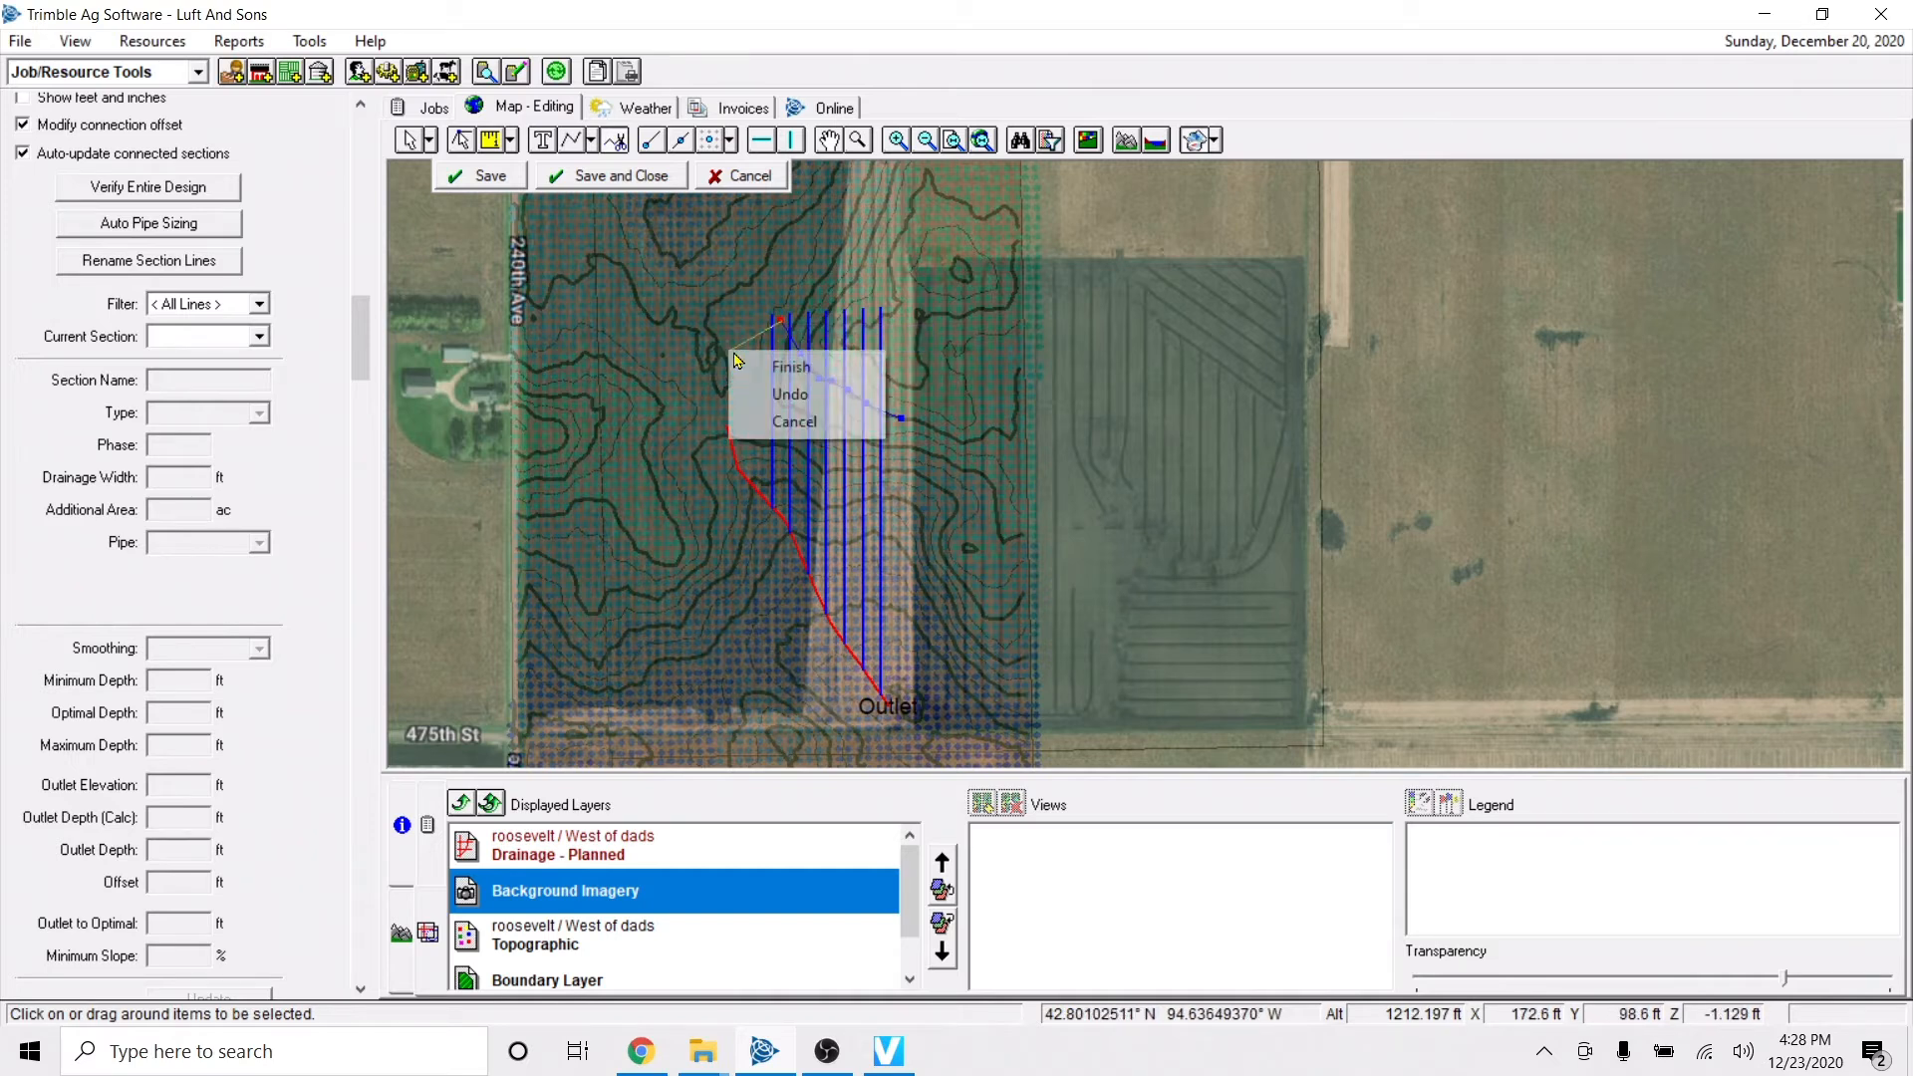
{"action": "left_click", "coordinate": [785, 365]}
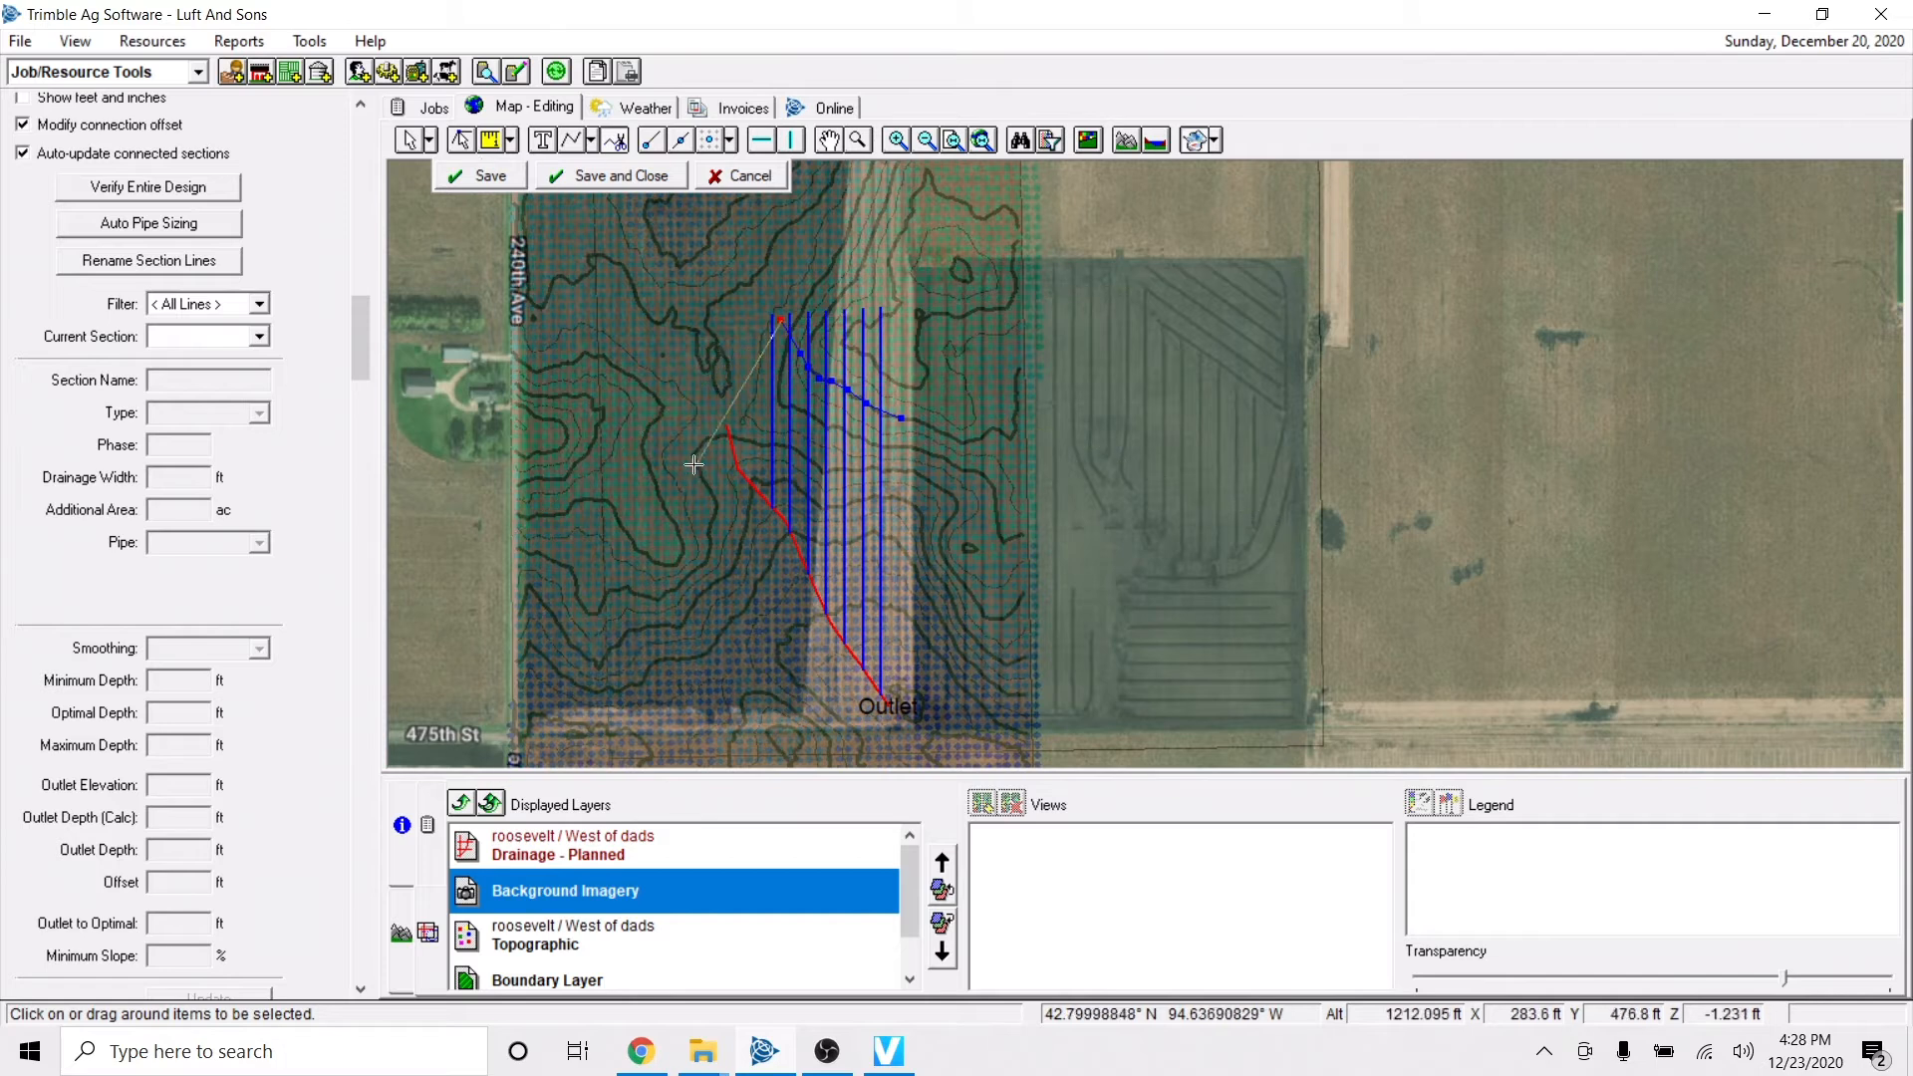
{"action": "right_click", "coordinate": [728, 348]}
{"action": "left_click", "coordinate": [779, 417]}
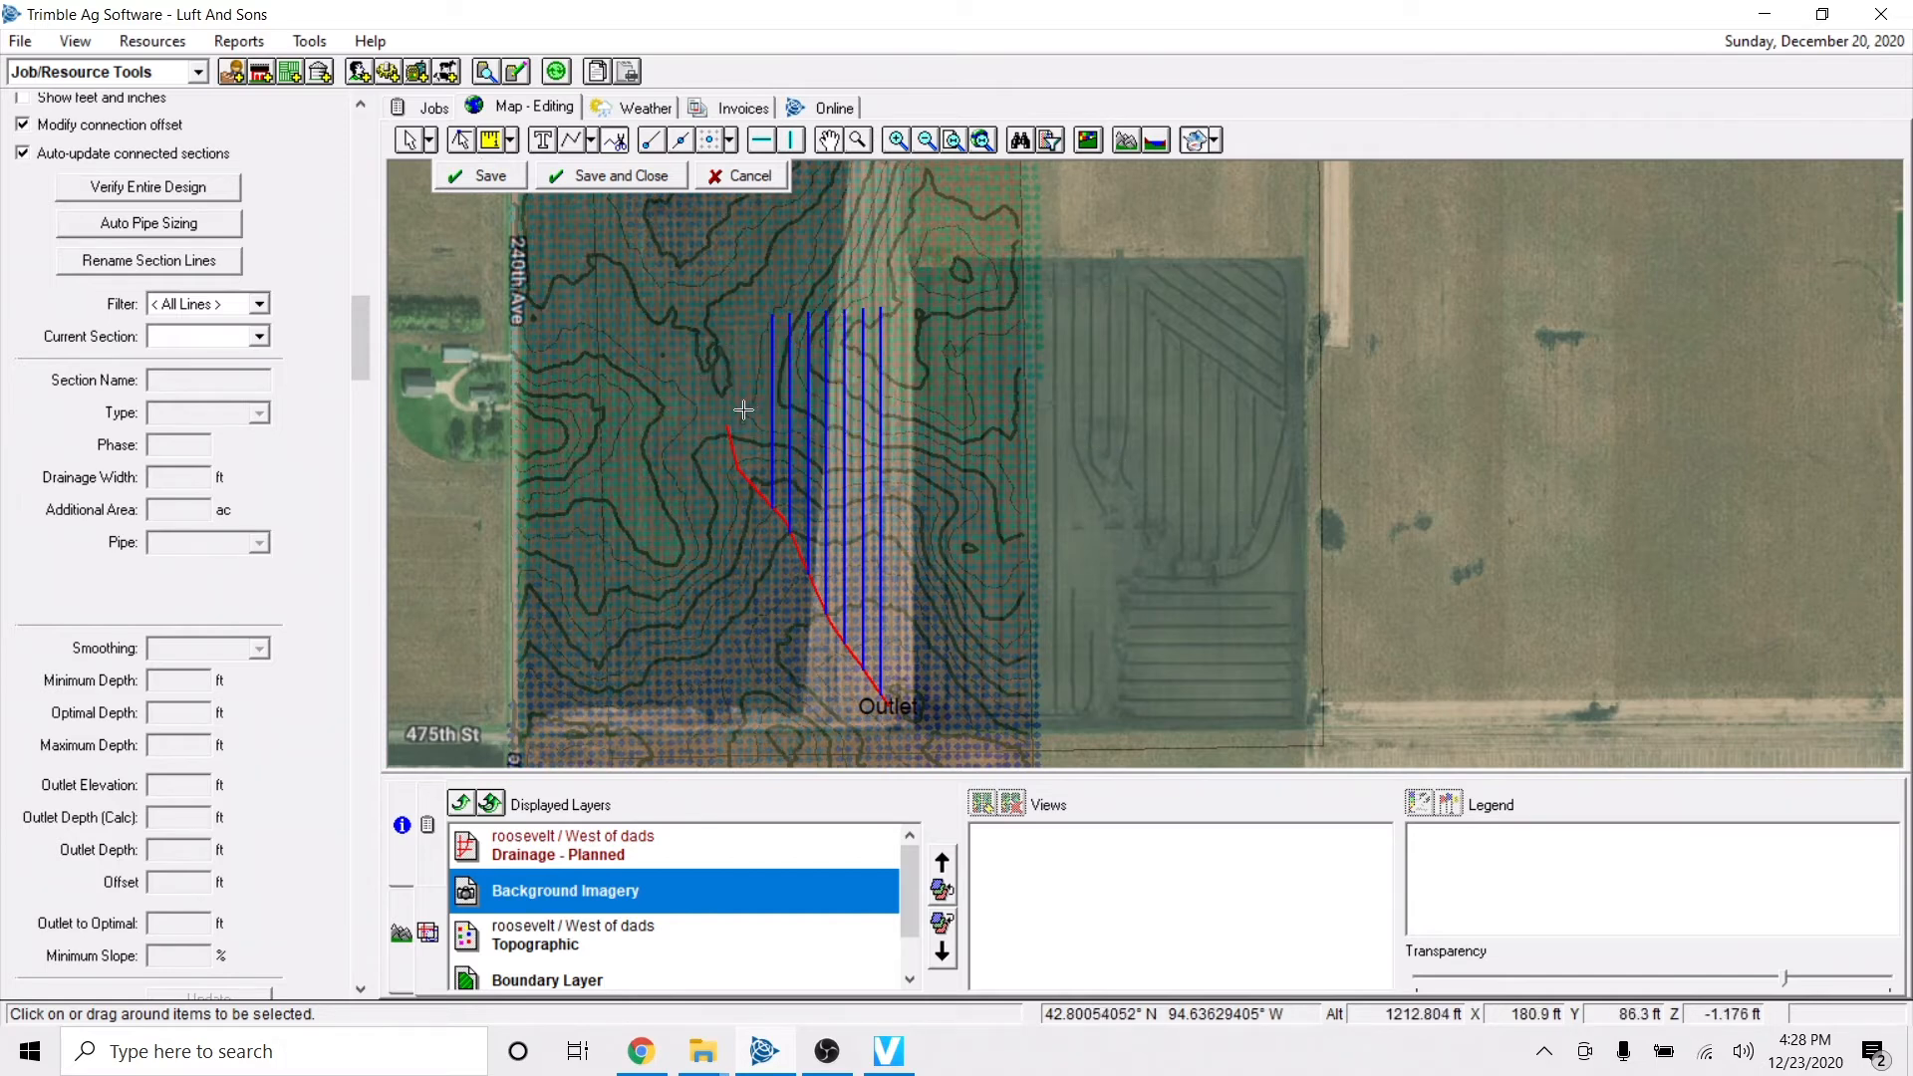
Select the Drainage - Planned layer and split the laterals with a cut line following the contour across their northern part.
{"action": "left_click", "coordinate": [594, 861]}
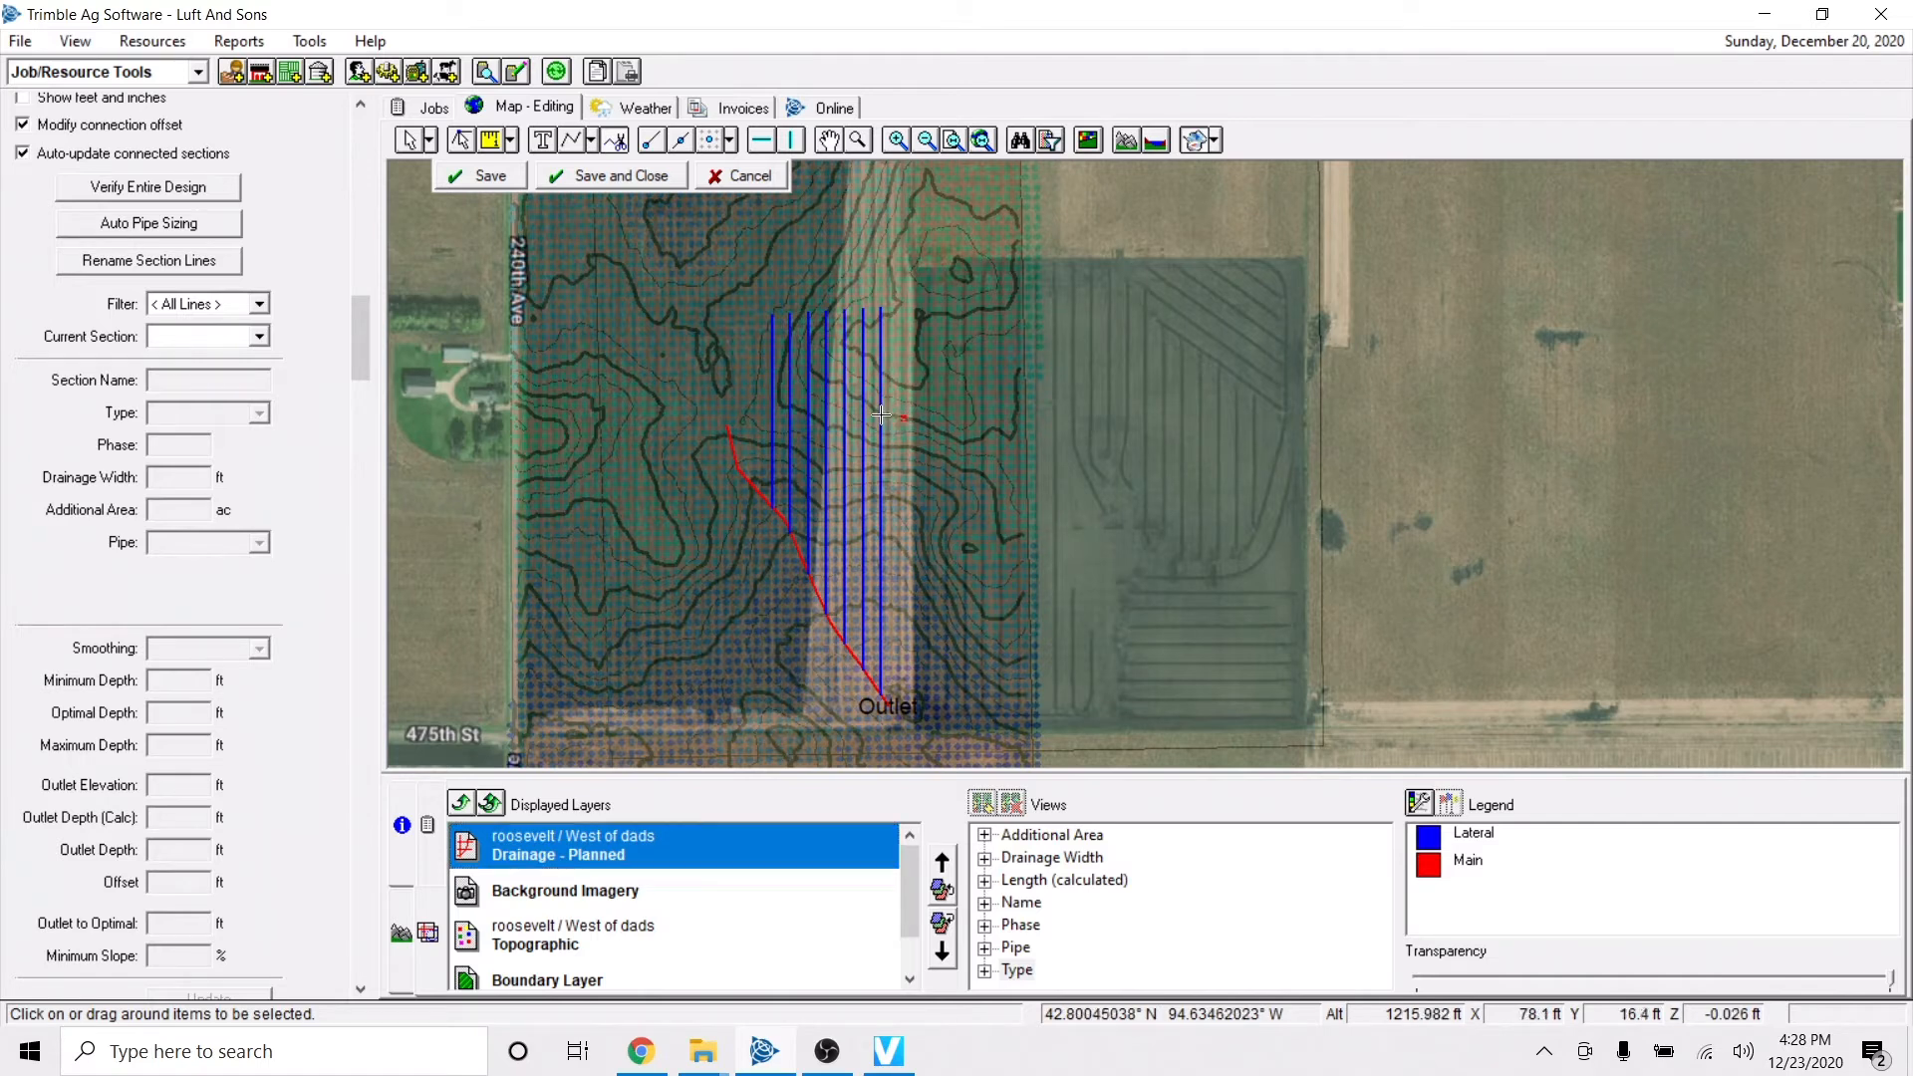
{"action": "right_click", "coordinate": [761, 360]}
{"action": "left_click", "coordinate": [783, 379]}
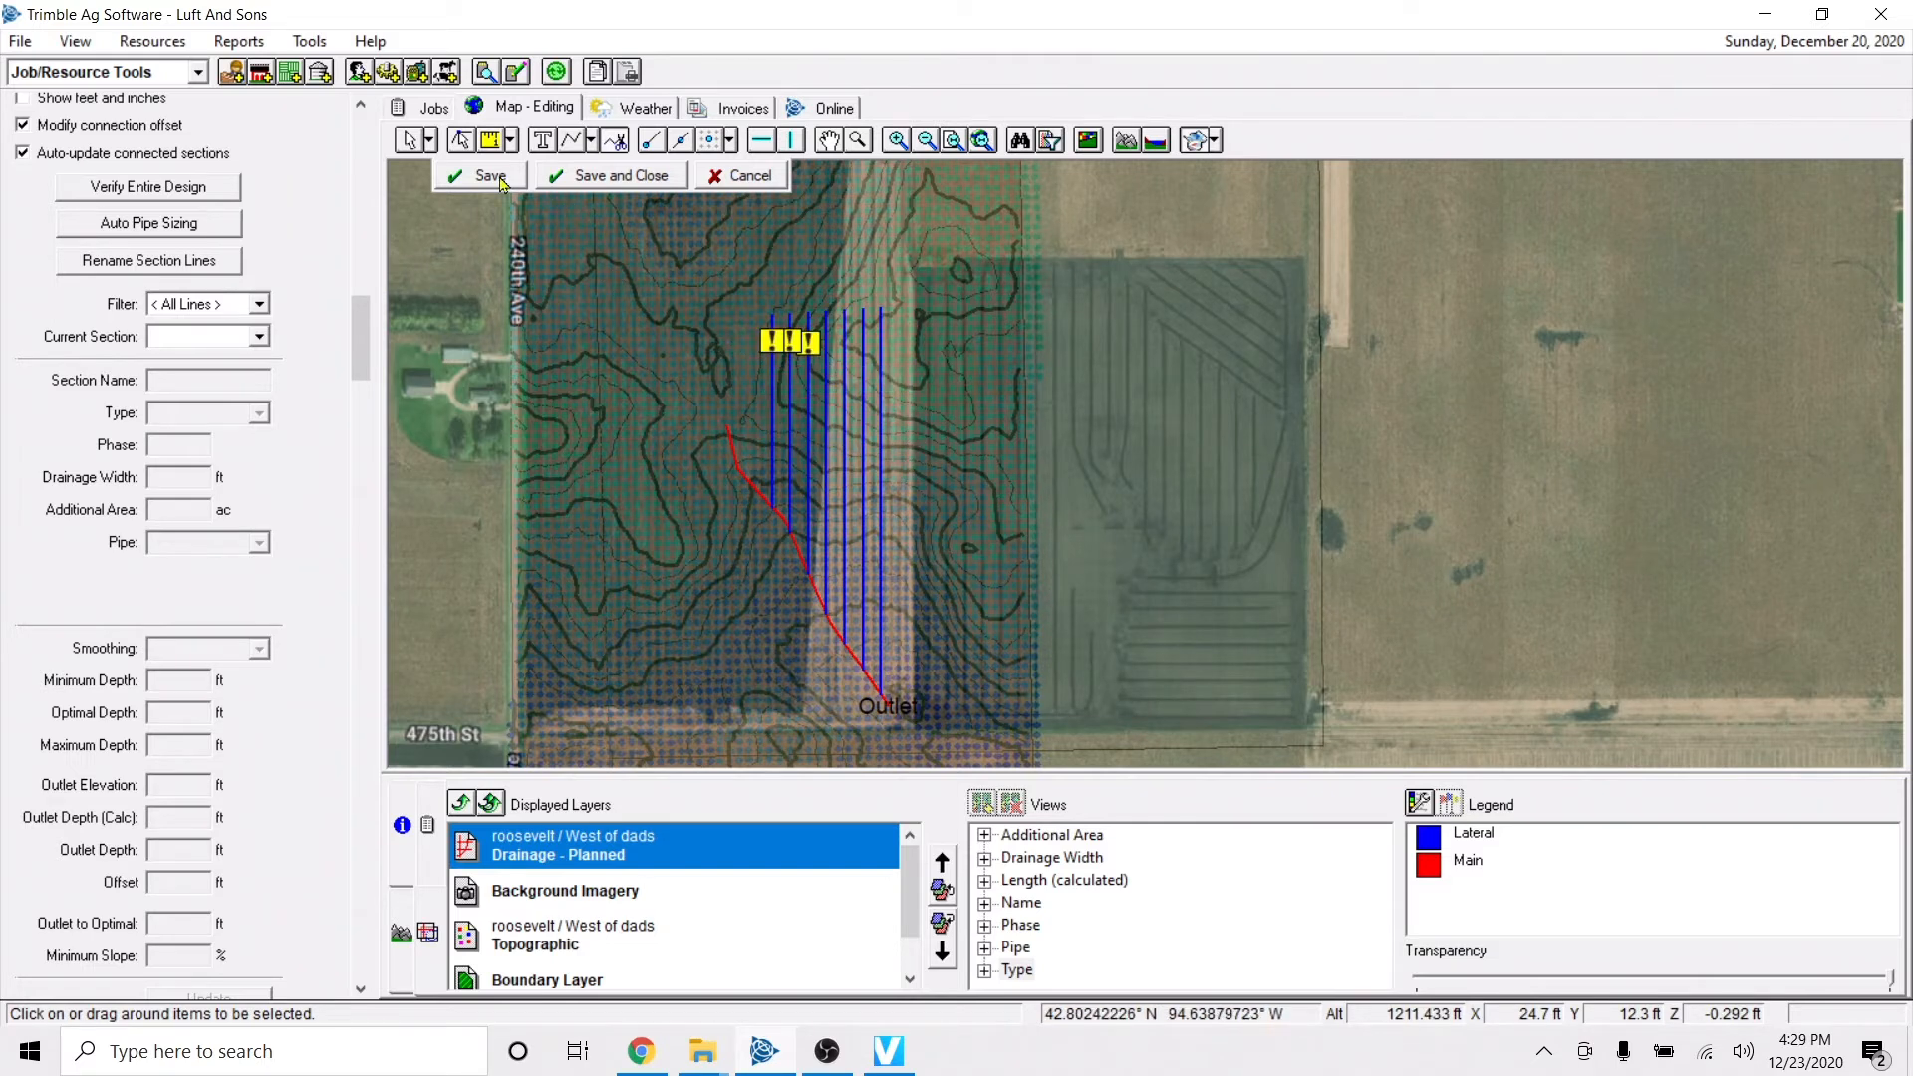
Delete the cut-off northern segments of all seven laterals and save the drainage edits.
{"action": "left_click", "coordinate": [409, 142]}
{"action": "left_click_drag", "start_coordinate": [708, 271], "coordinate": [943, 420]}
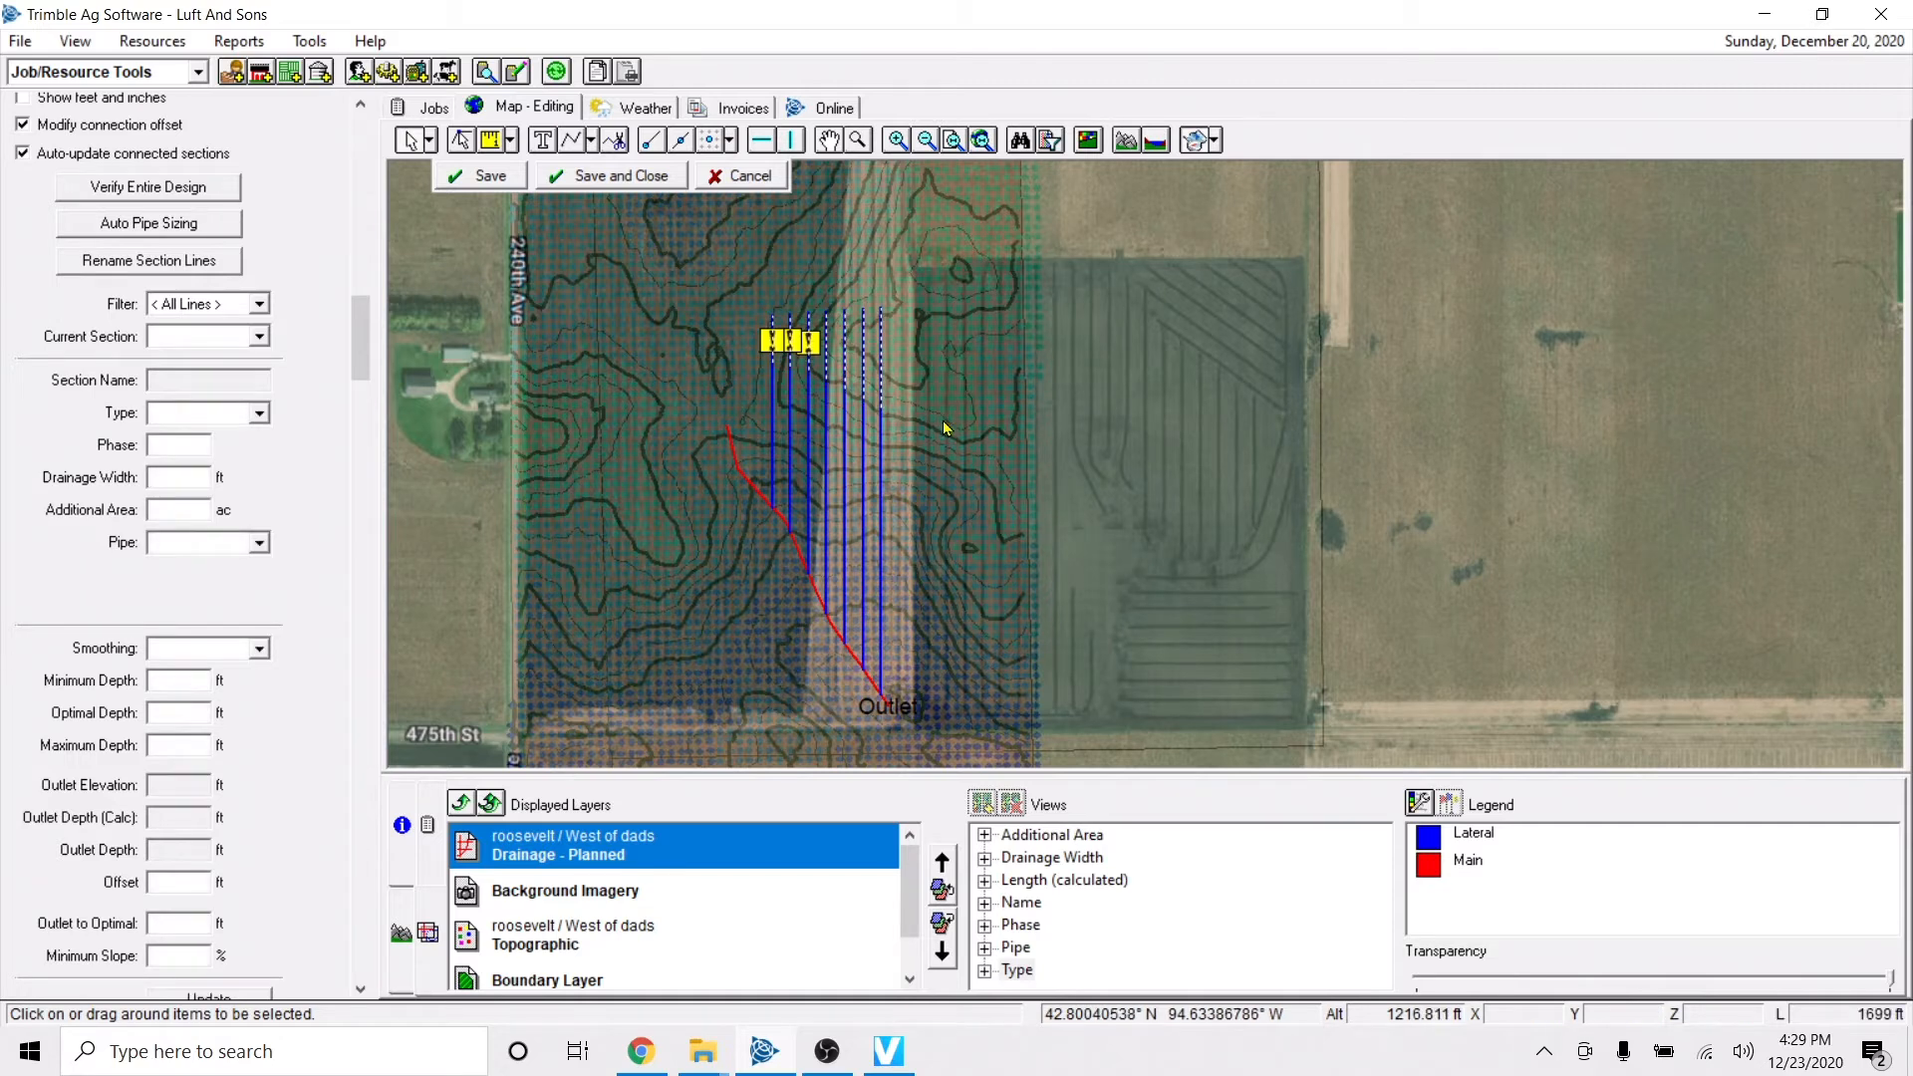
{"action": "key", "text": "Delete"}
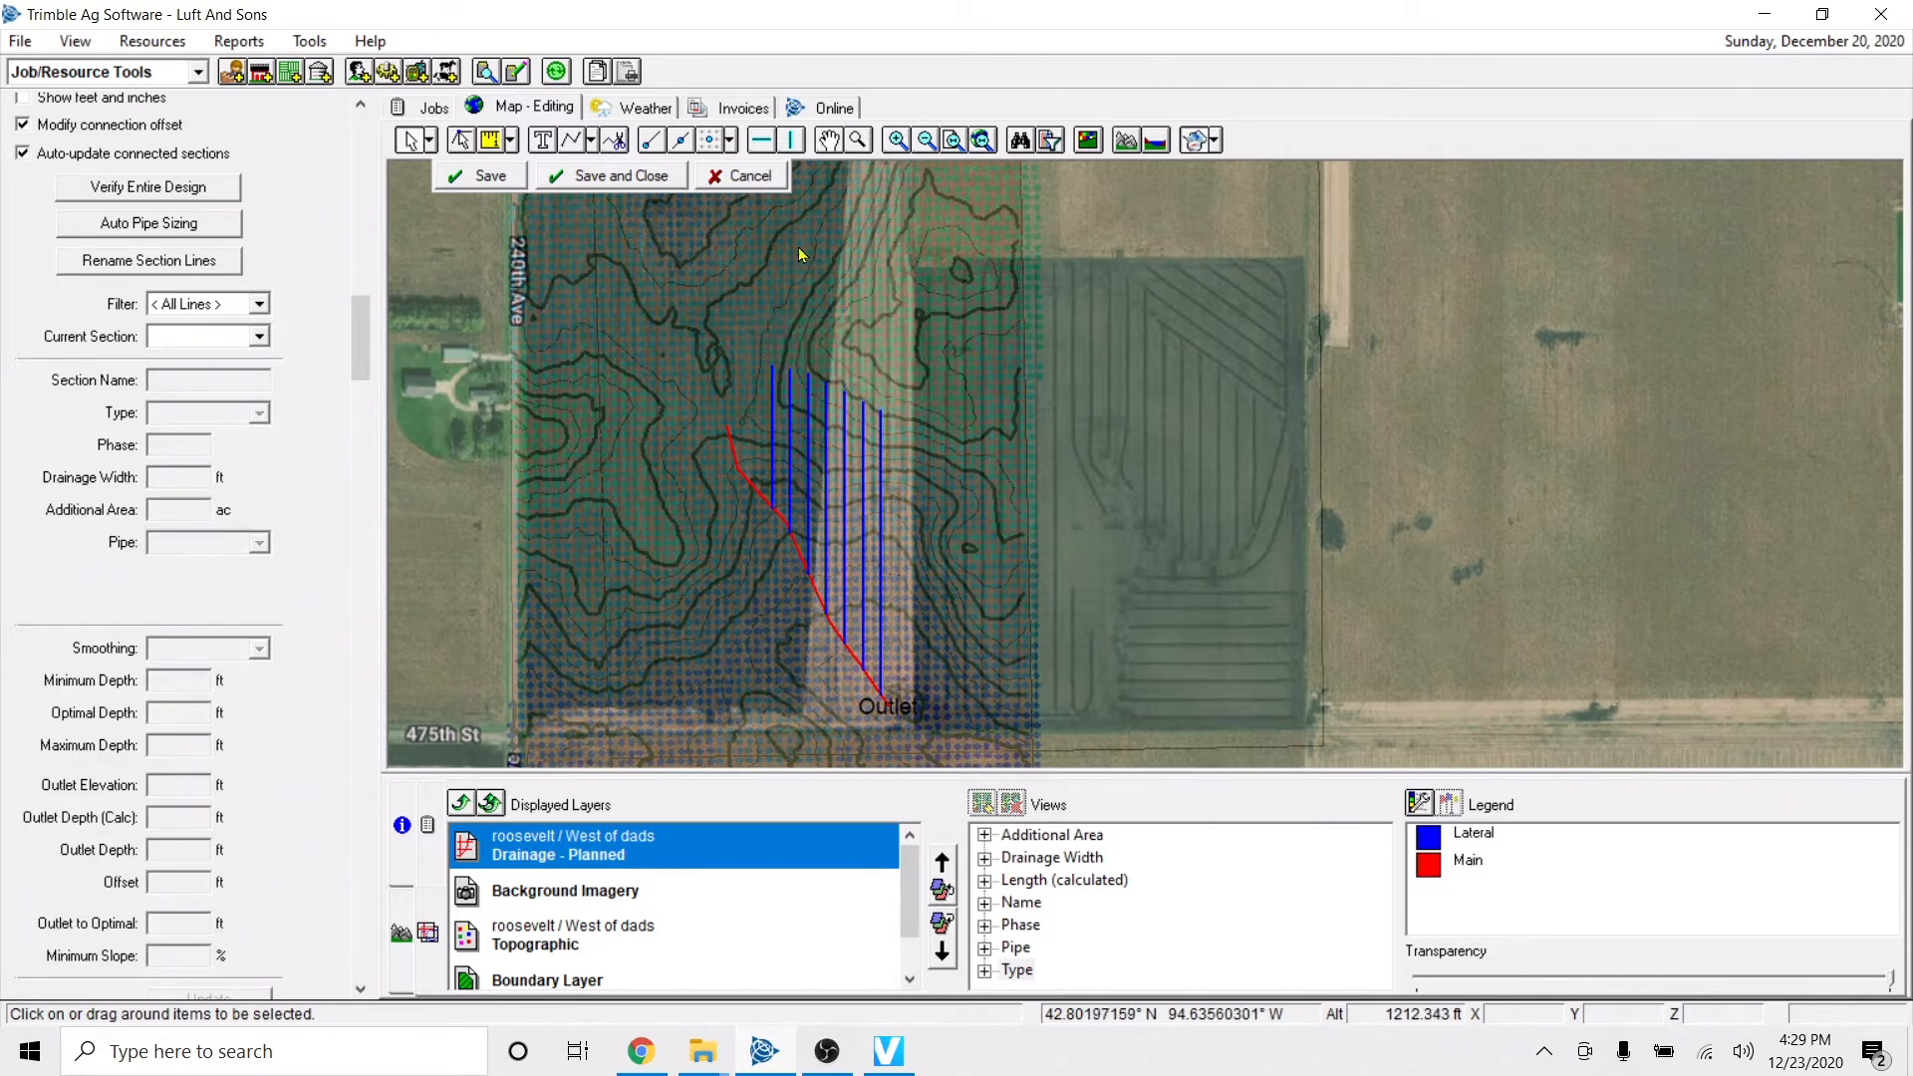
{"action": "left_click", "coordinate": [490, 177]}
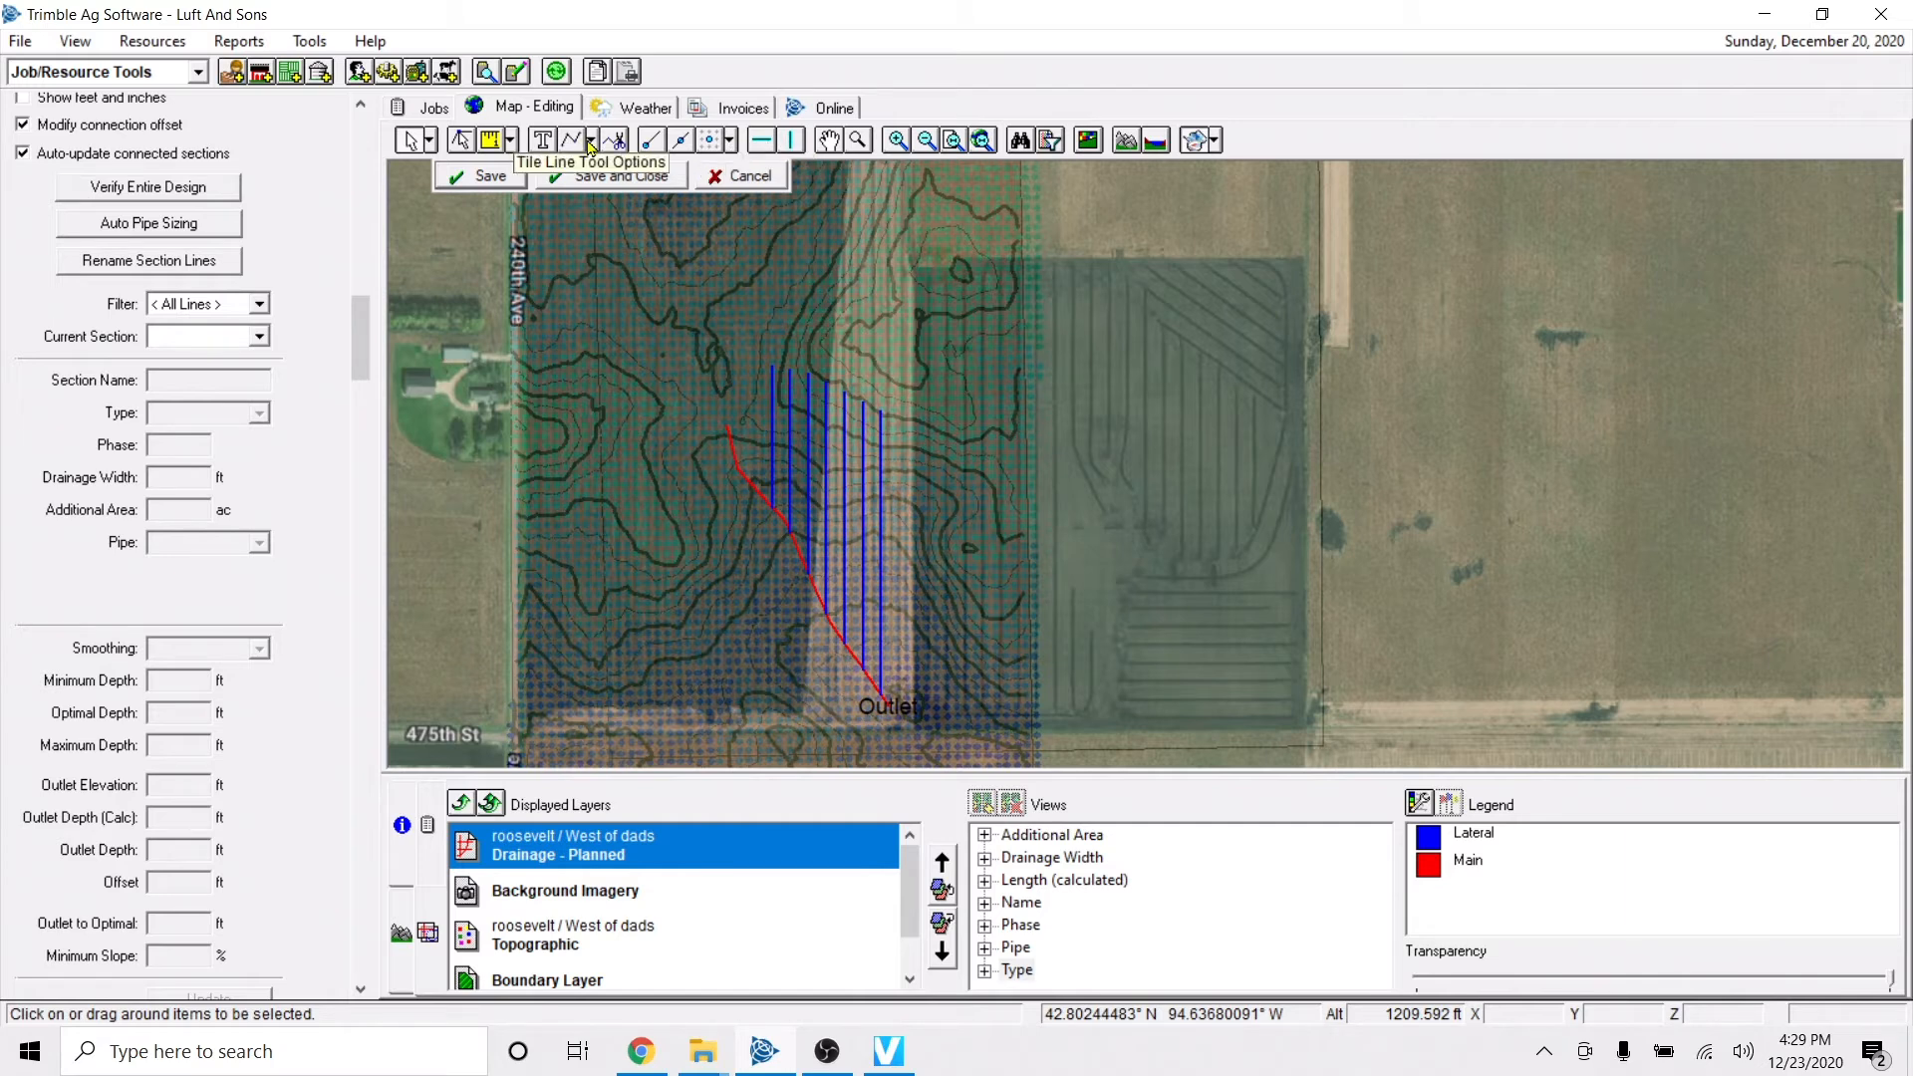
Draw a lateral about 1056 ft long running straight west from the outlet along the field's southern edge.
{"action": "left_click", "coordinate": [589, 143]}
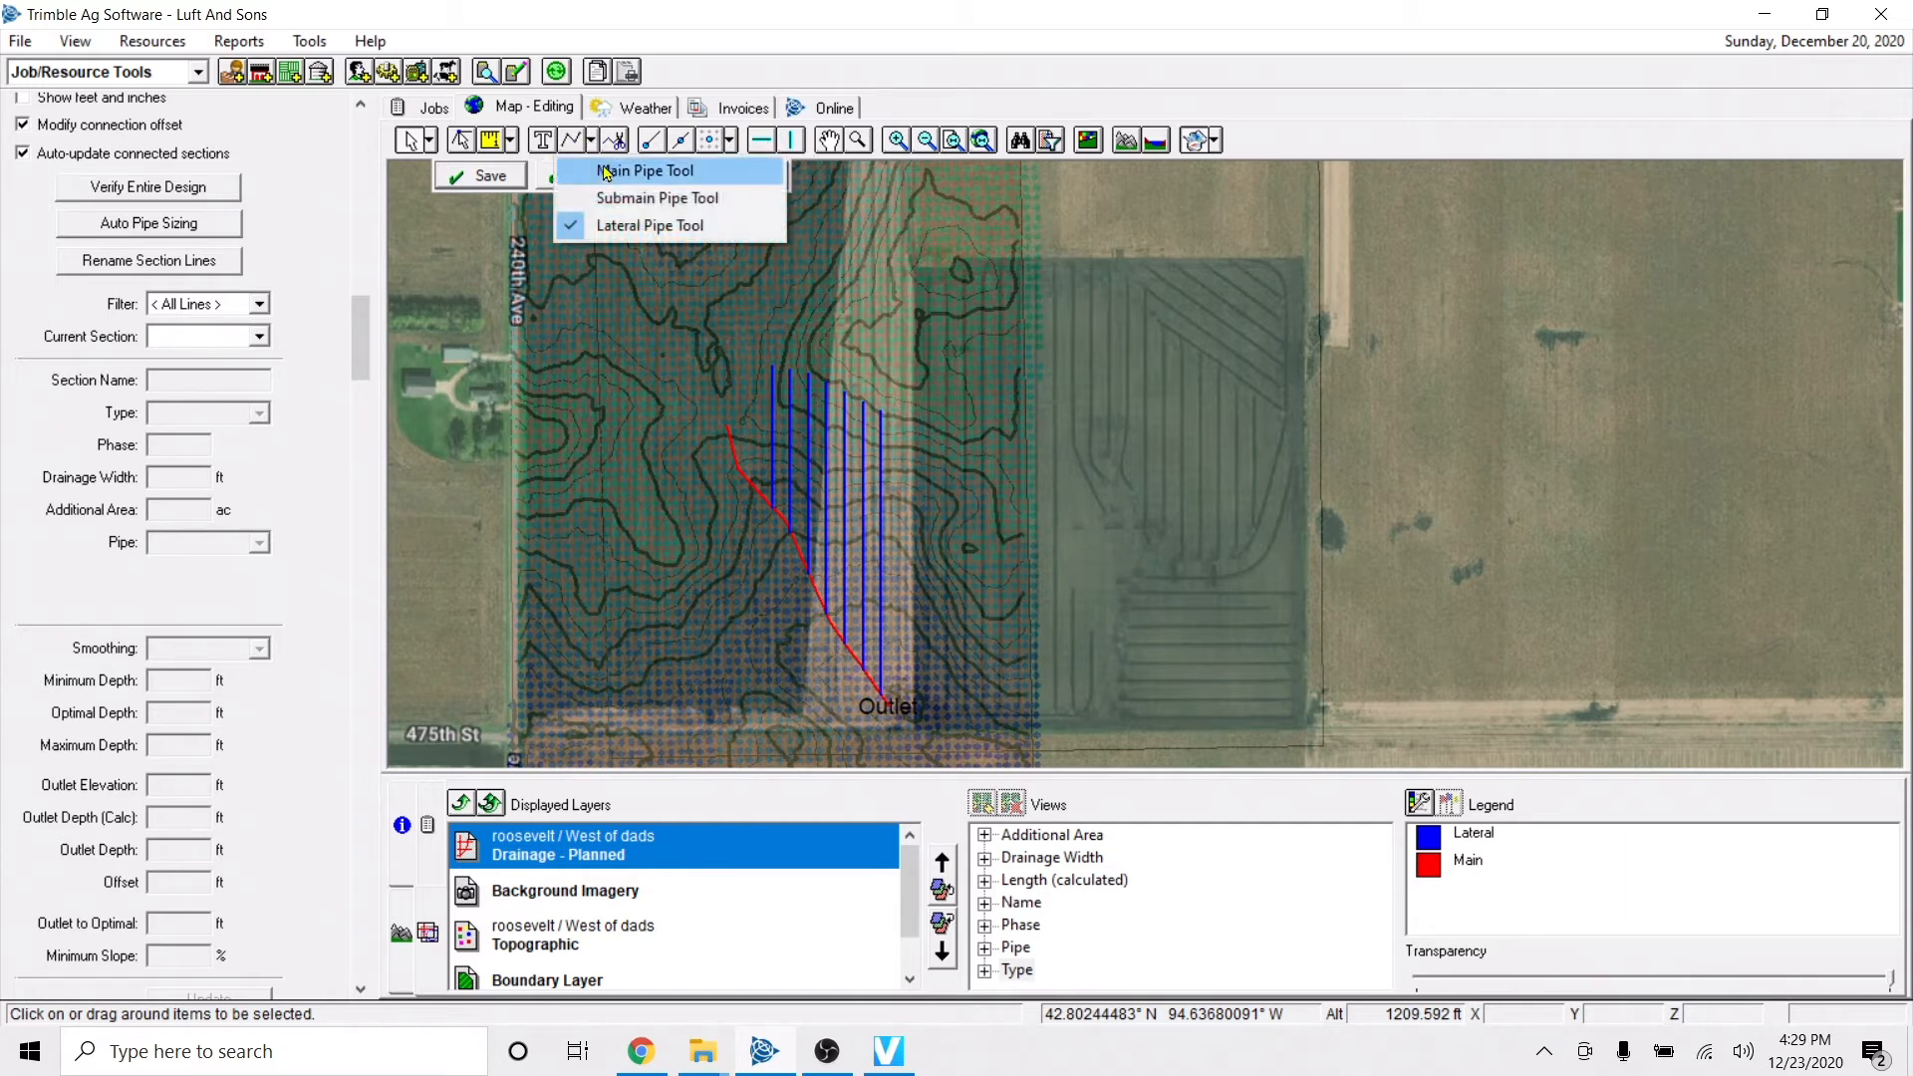
{"action": "left_click", "coordinate": [651, 226]}
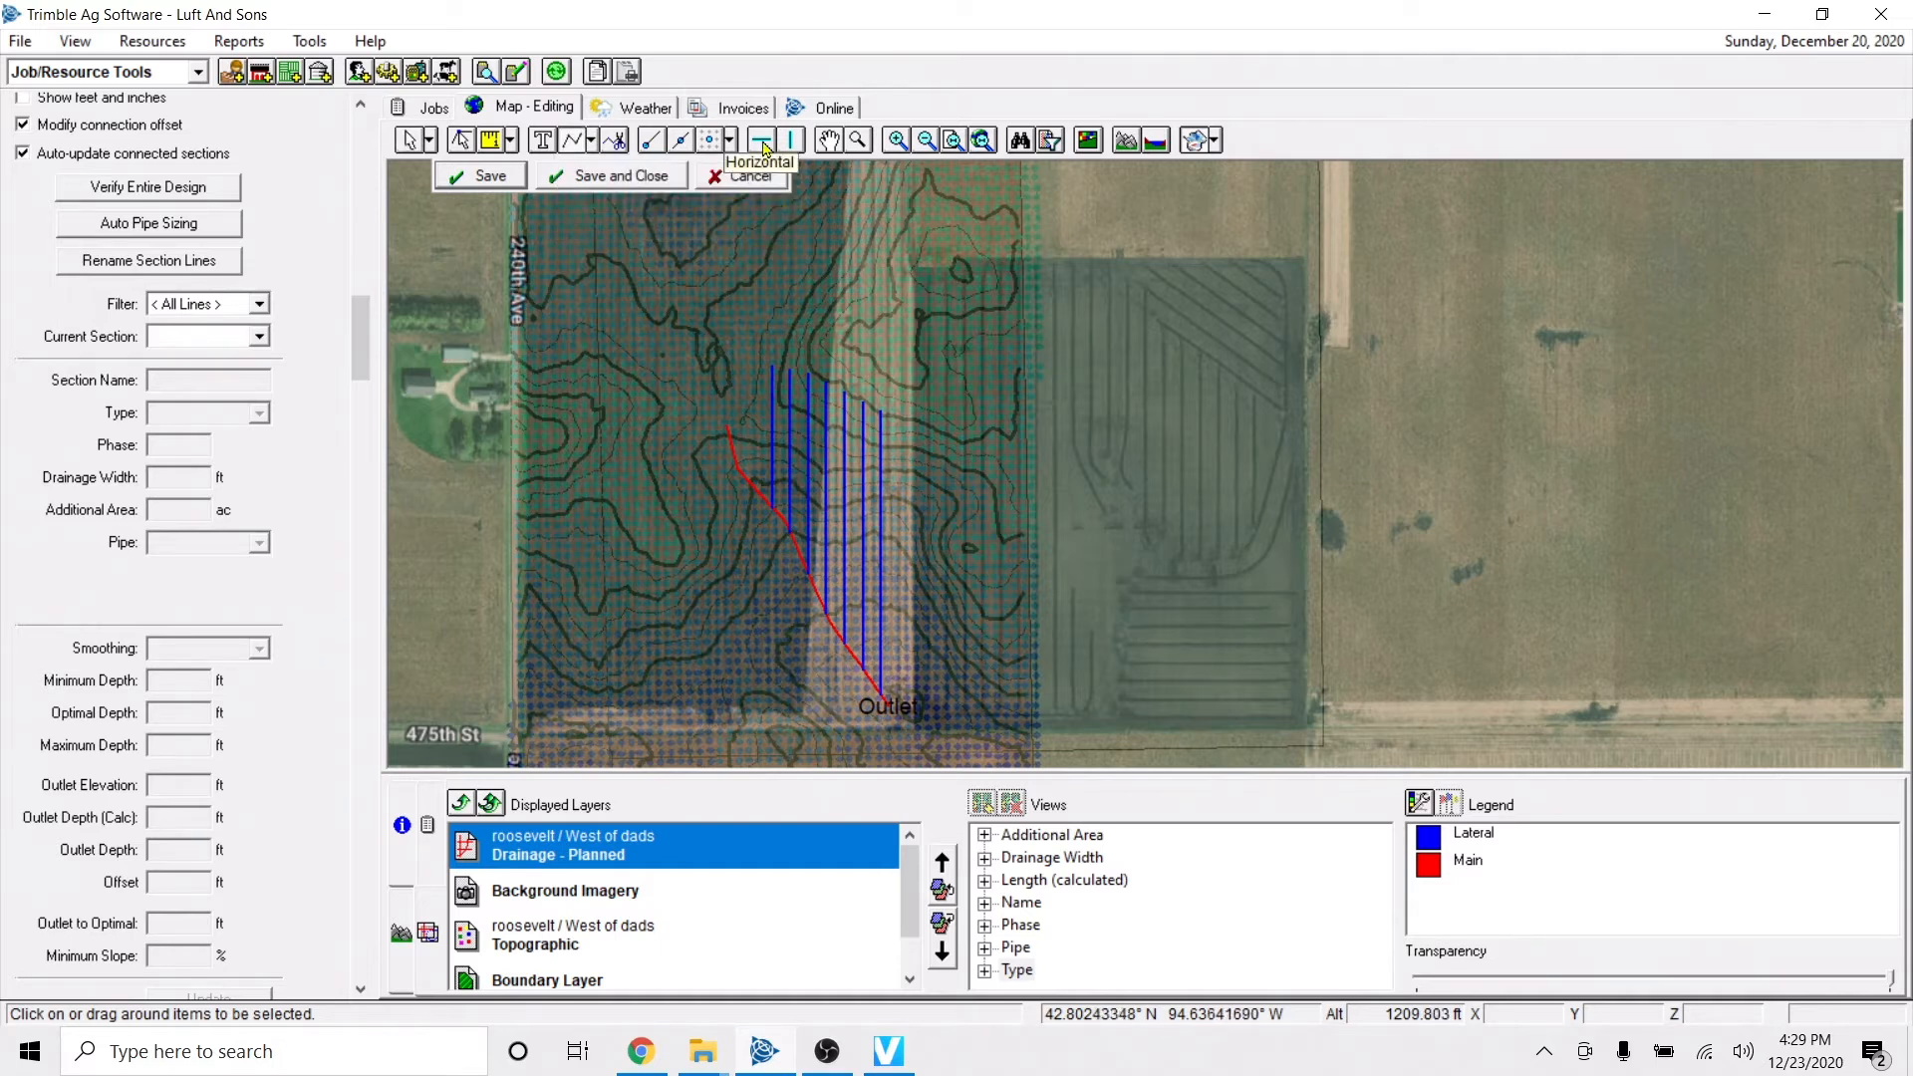
{"action": "left_click", "coordinate": [879, 692]}
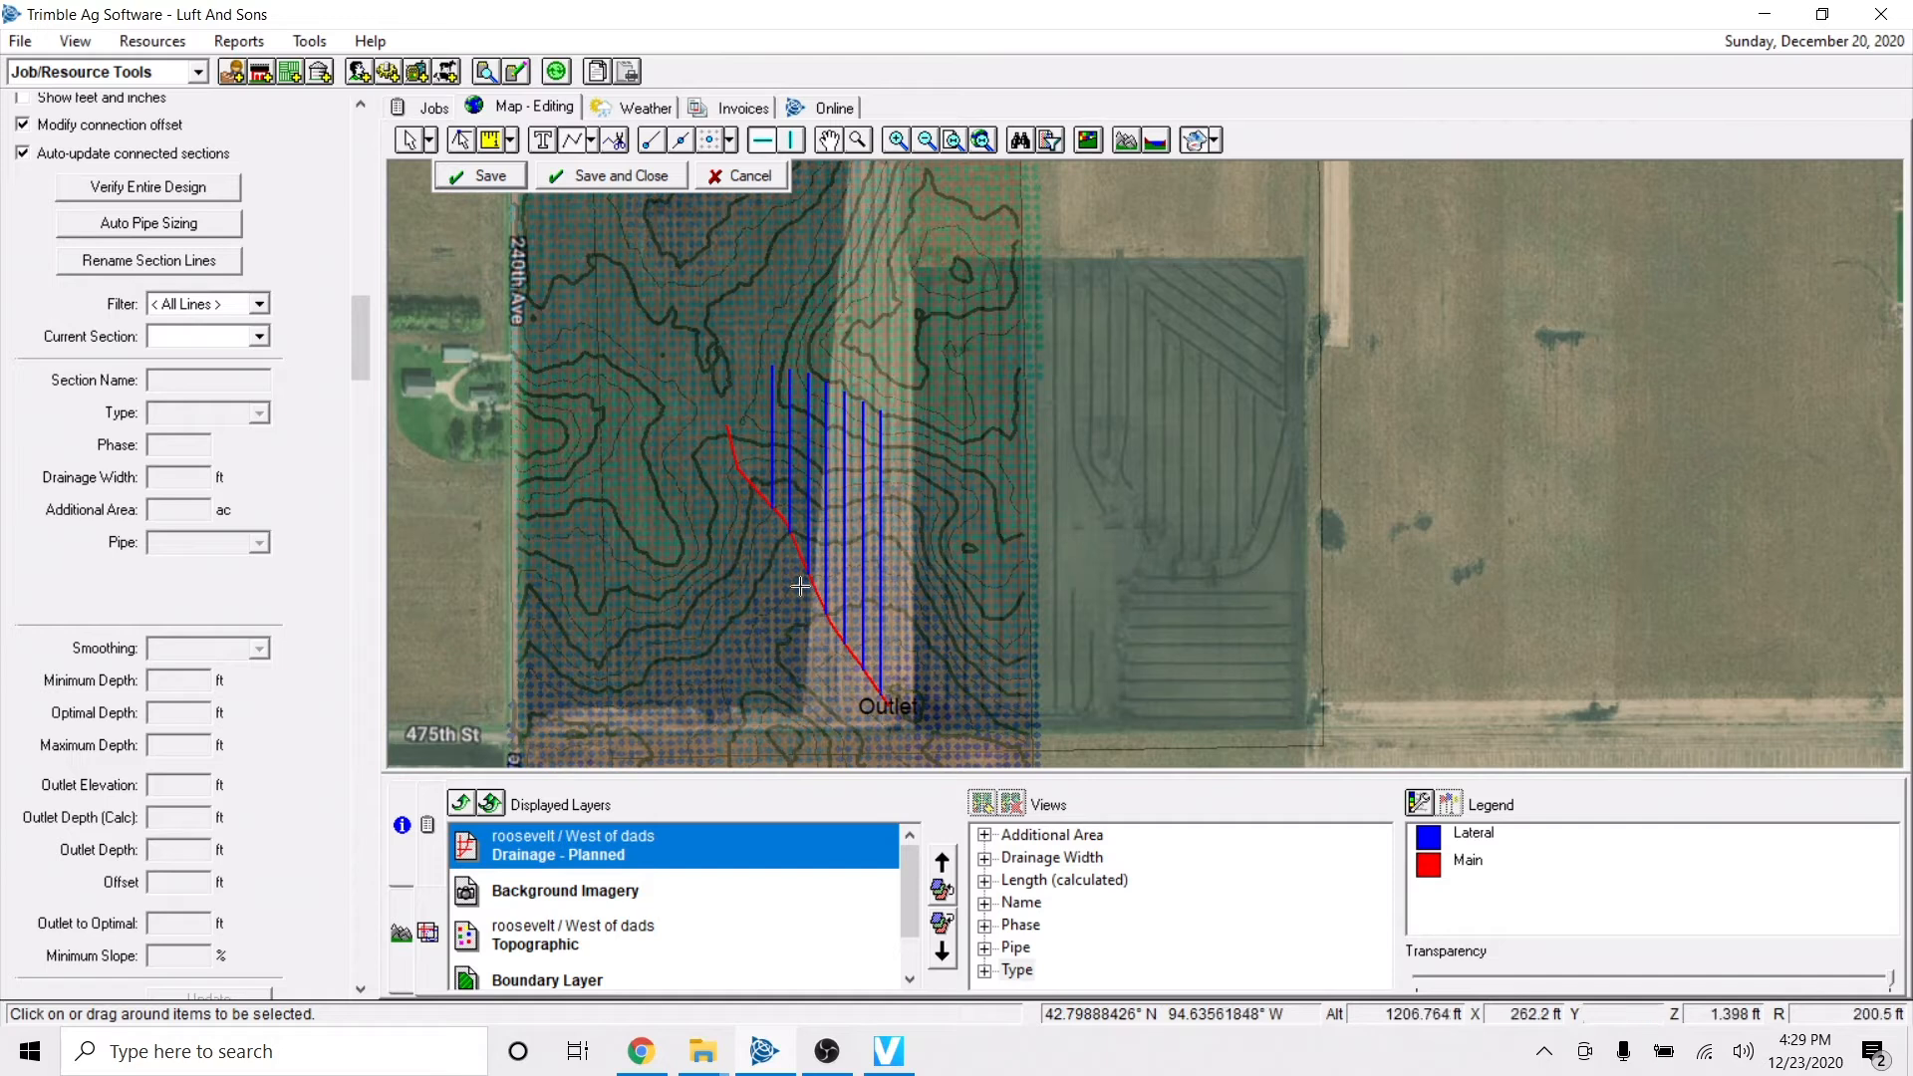
{"action": "right_click", "coordinate": [559, 656]}
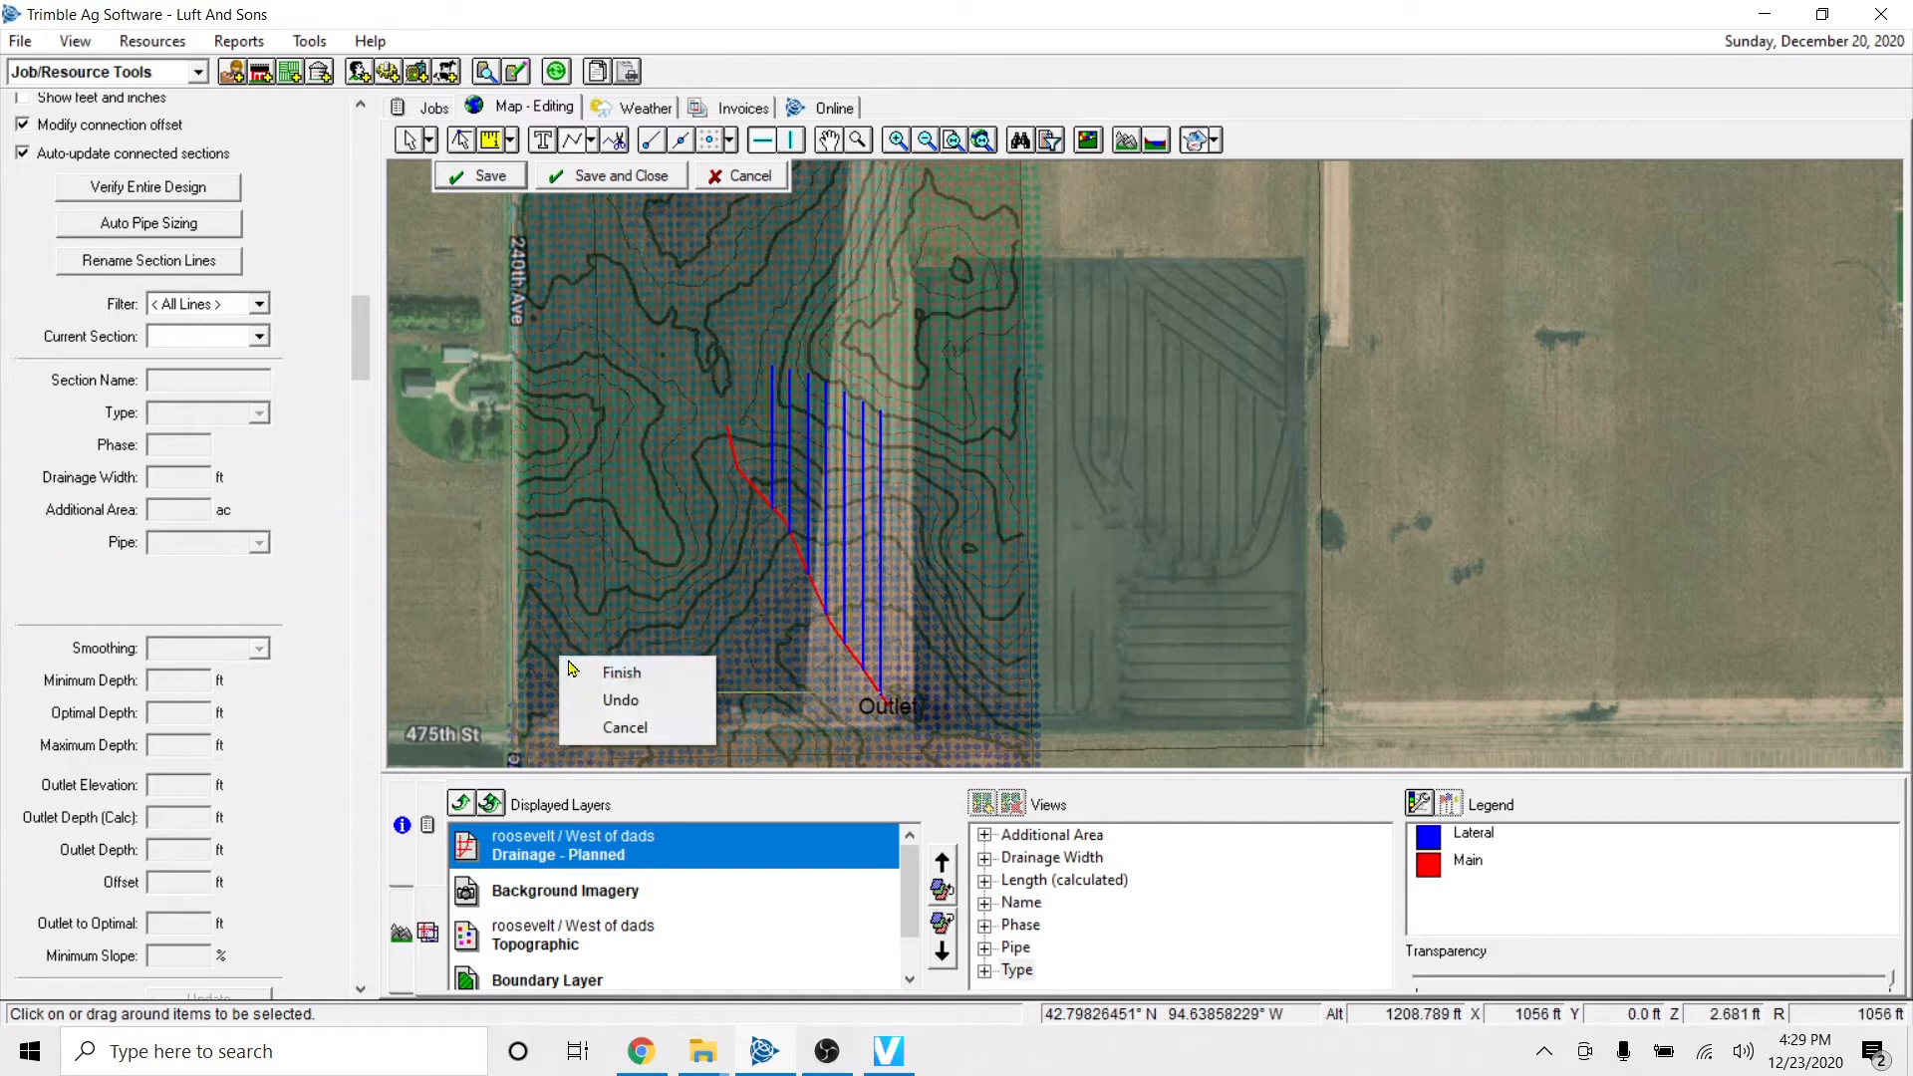
{"action": "left_click", "coordinate": [598, 668]}
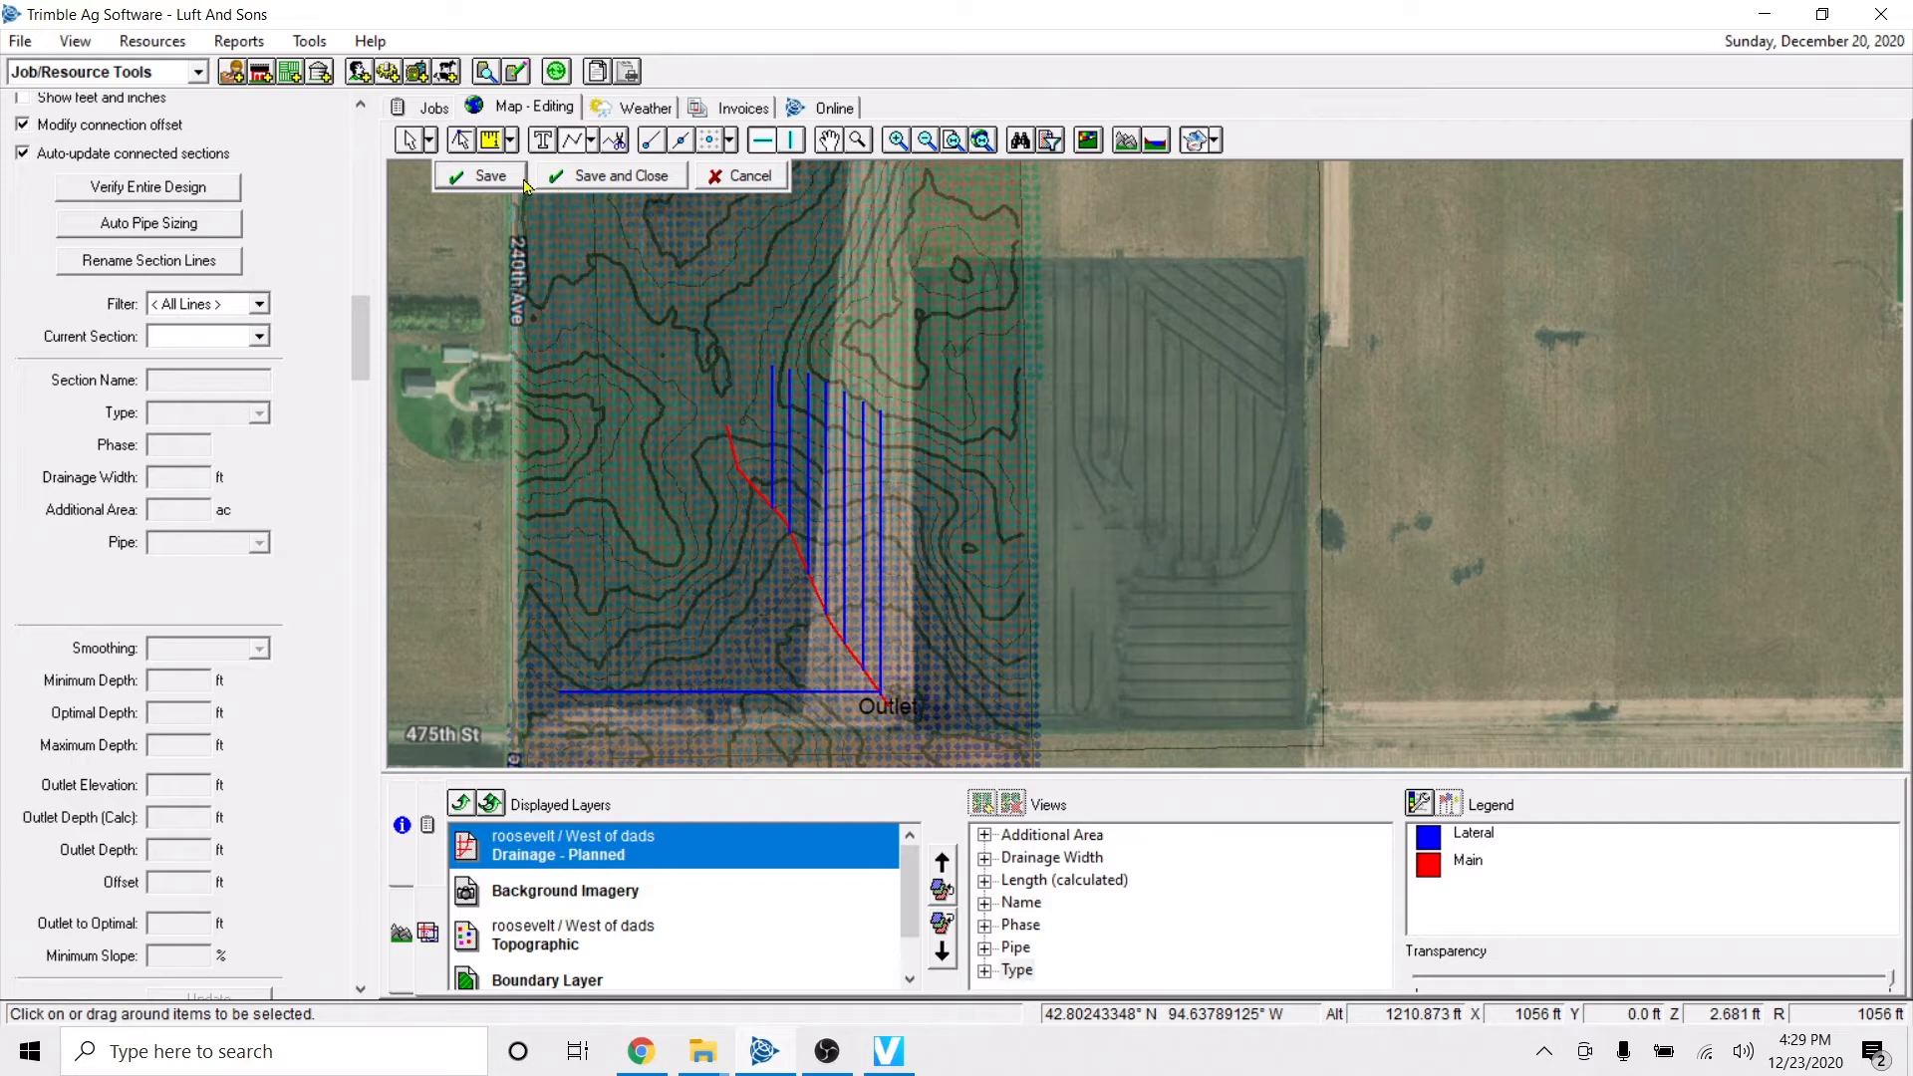
Examine the field's 3D topography from a low angle with contours shown and the vertical scale slightly exaggerated.
{"action": "left_click", "coordinate": [837, 145]}
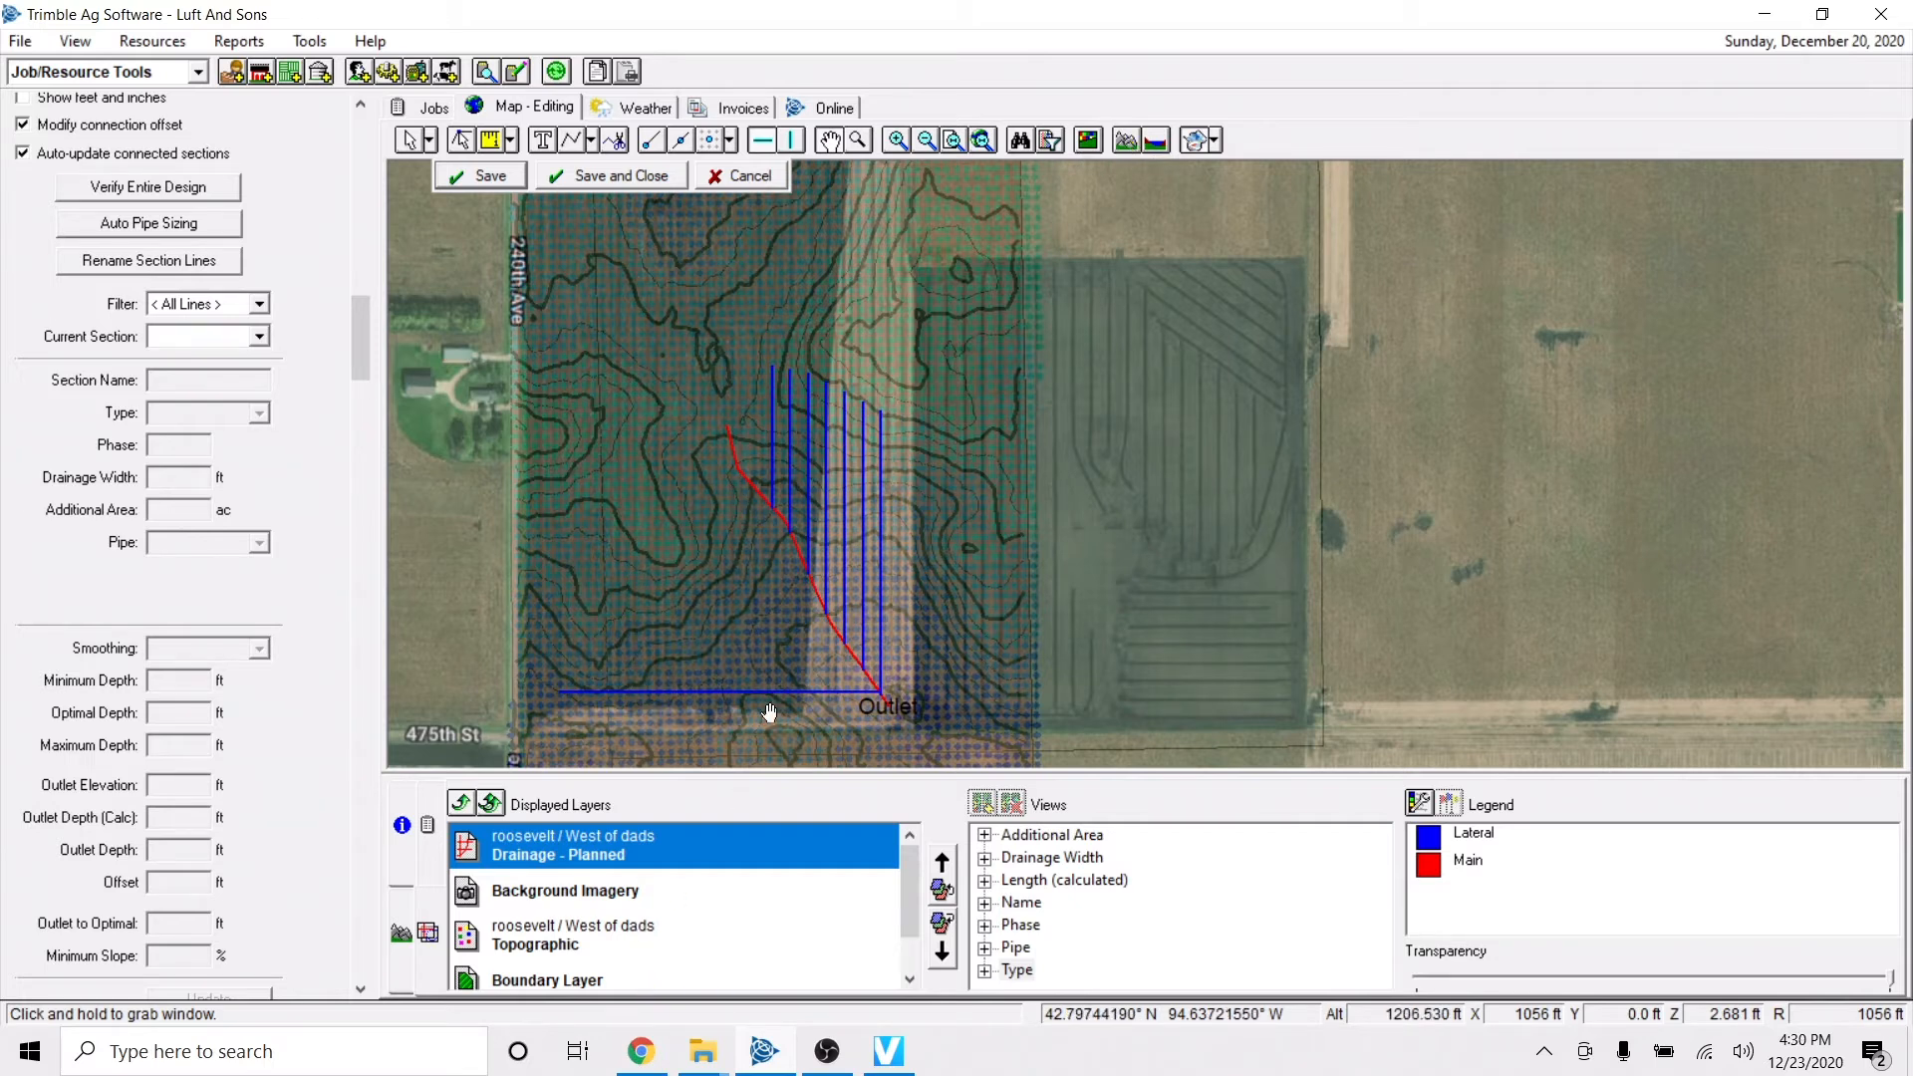
{"action": "left_click", "coordinate": [1133, 147]}
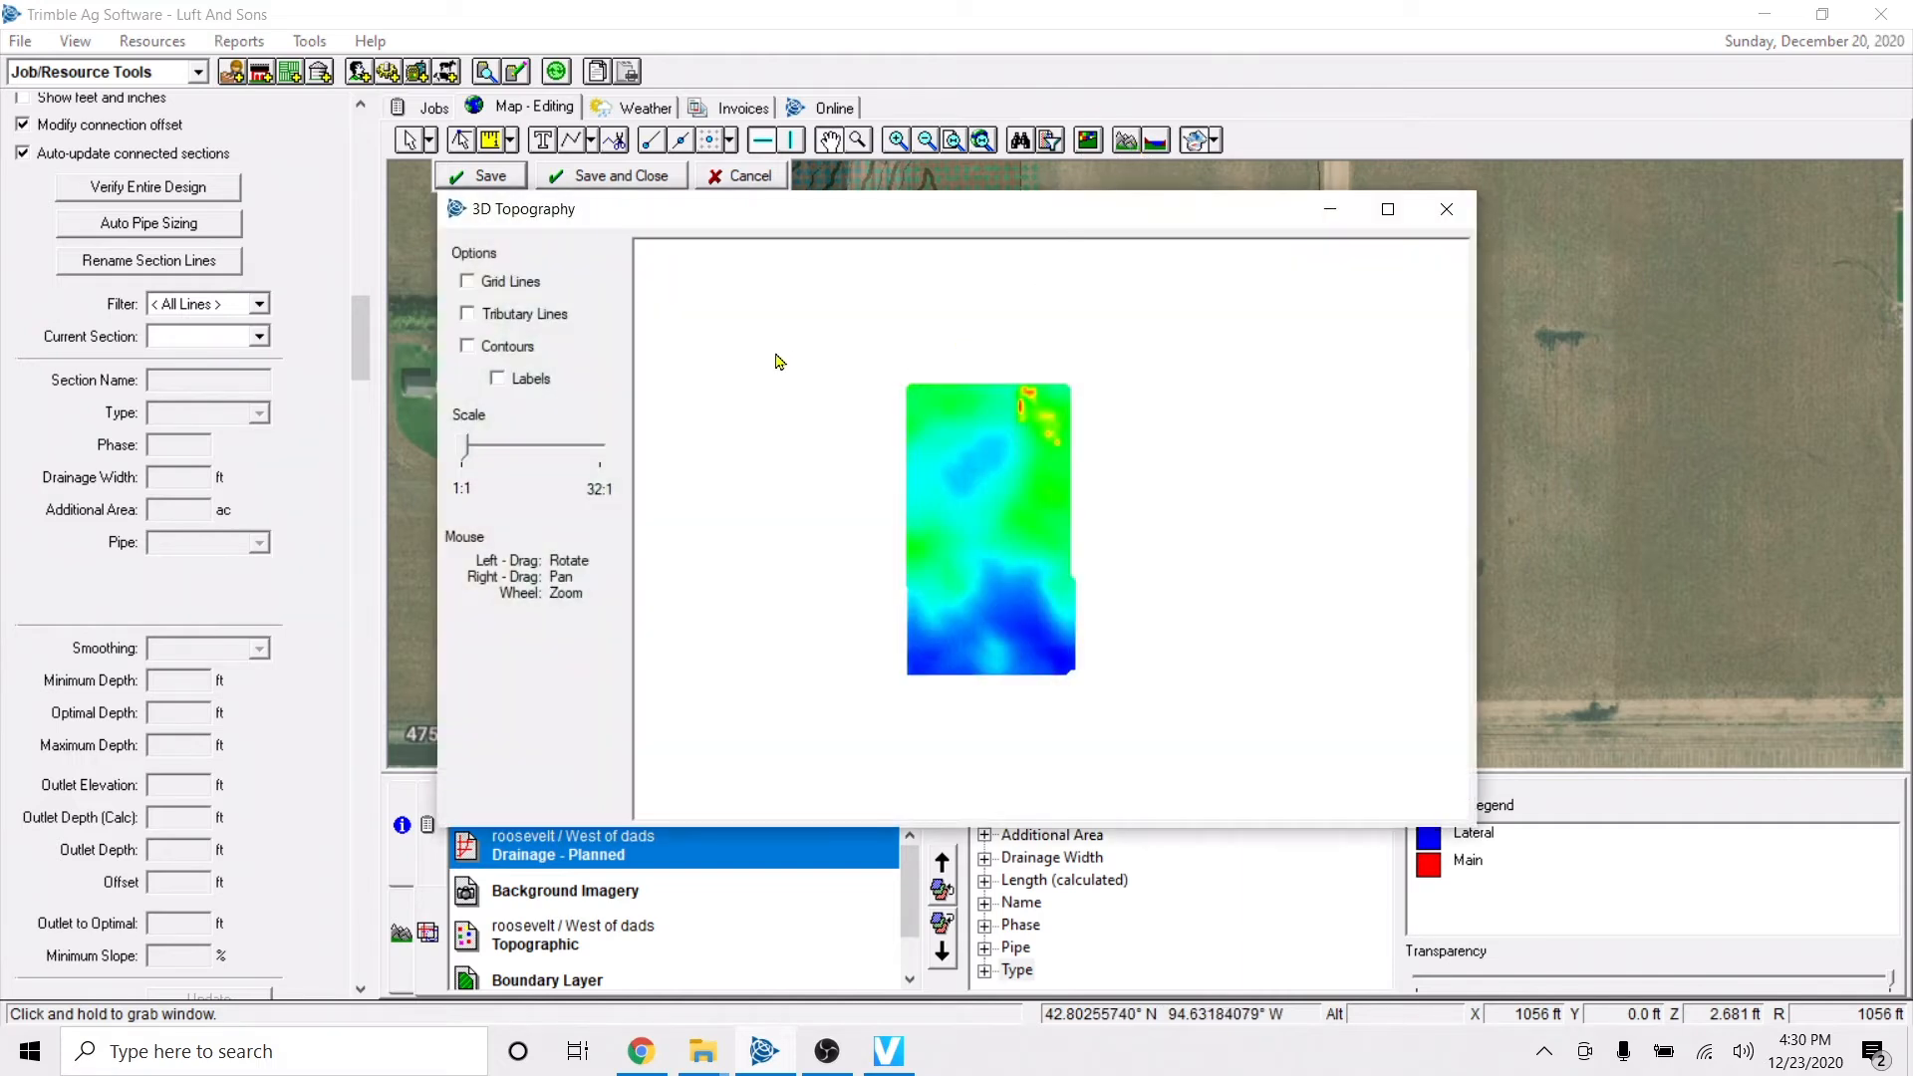
{"action": "left_click", "coordinate": [468, 348]}
{"action": "left_click_drag", "start_coordinate": [467, 453], "coordinate": [494, 458]}
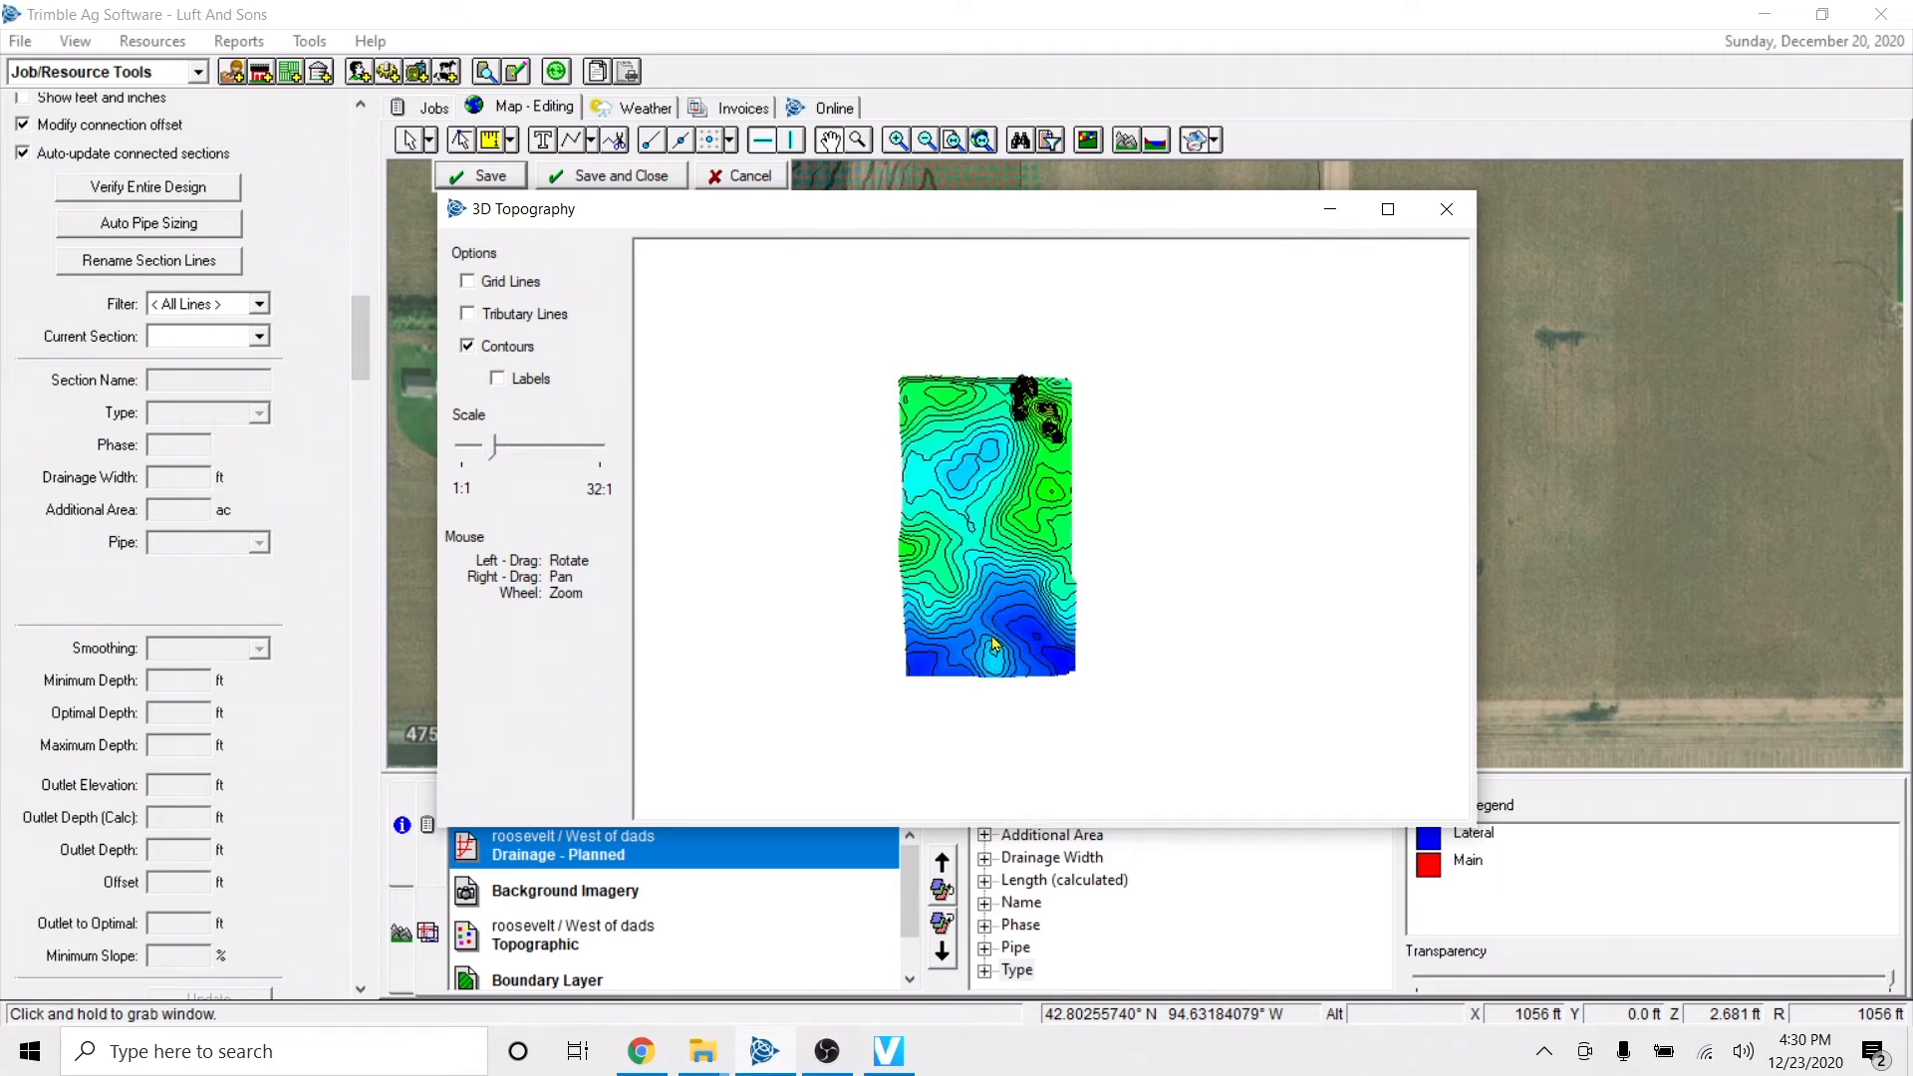
{"action": "left_click_drag", "start_coordinate": [976, 600], "coordinate": [1024, 615]}
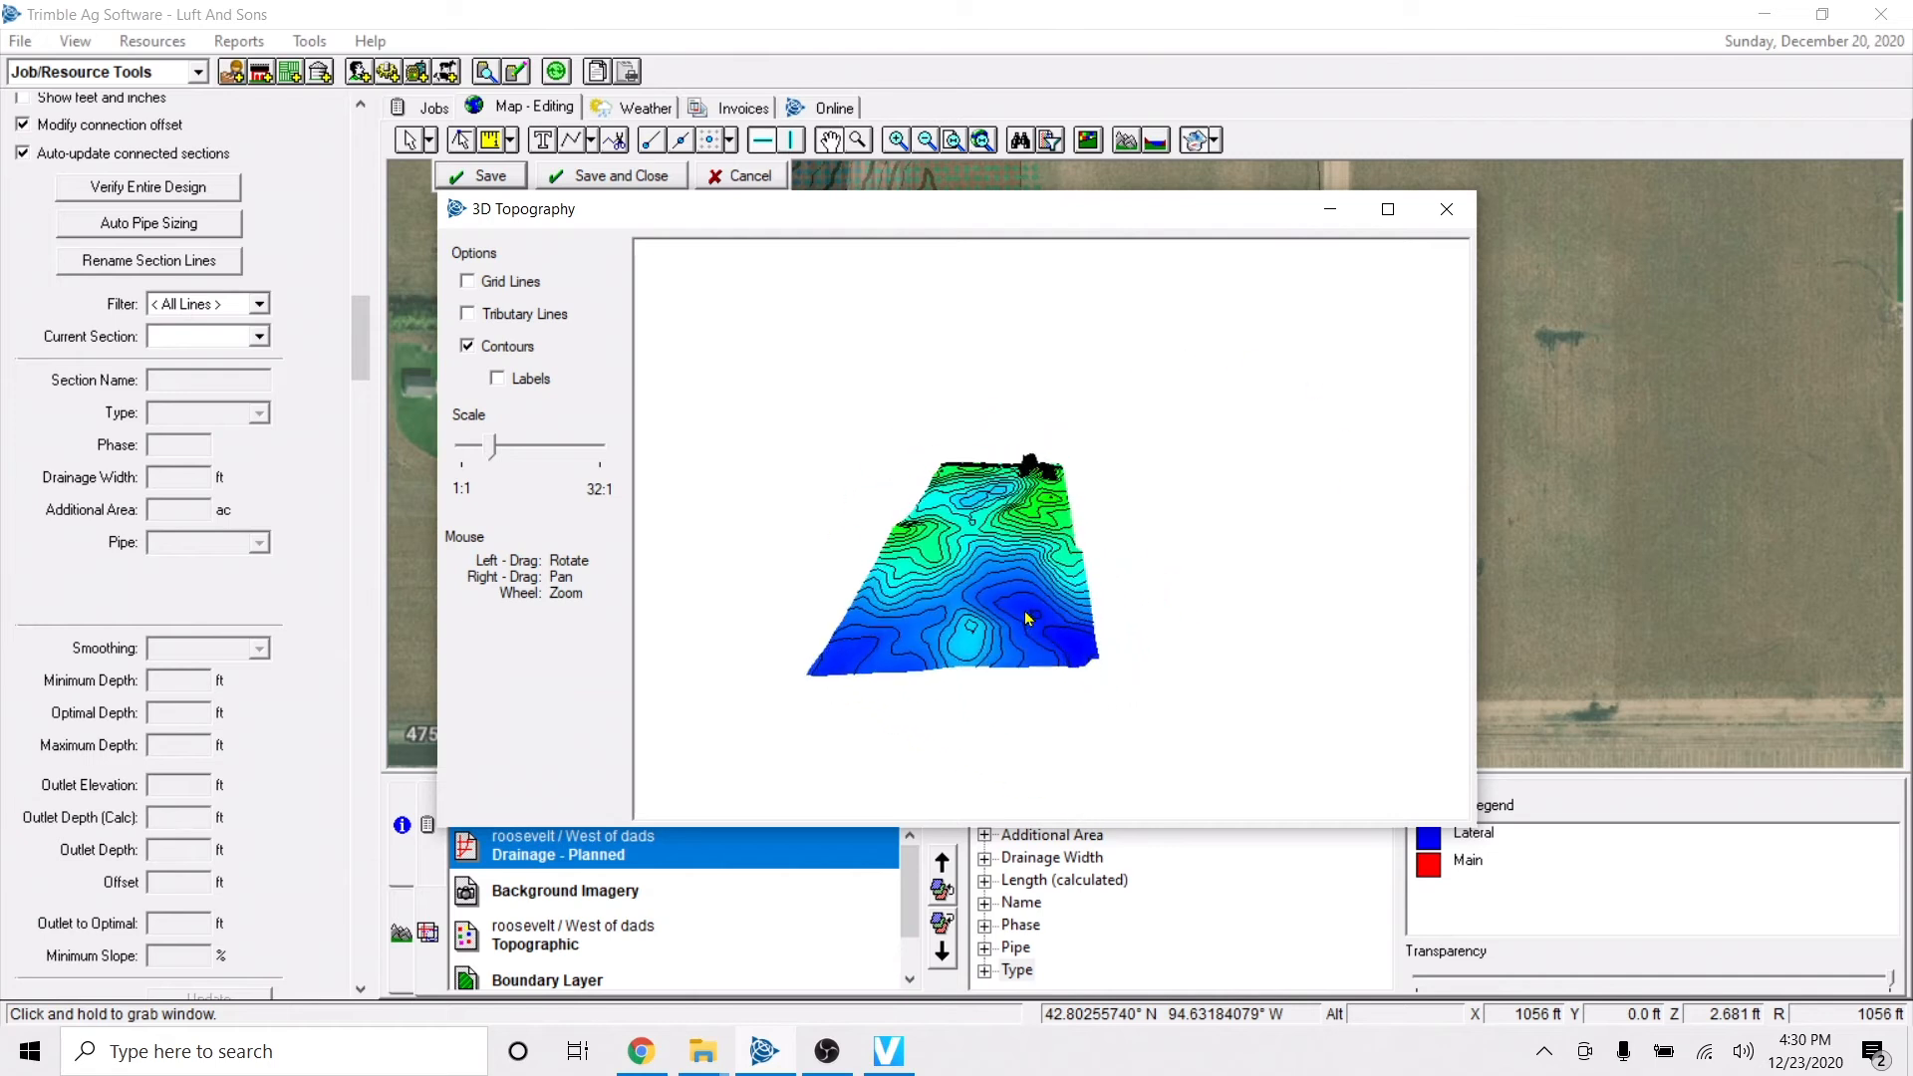
{"action": "left_click_drag", "start_coordinate": [1054, 525], "coordinate": [999, 575]}
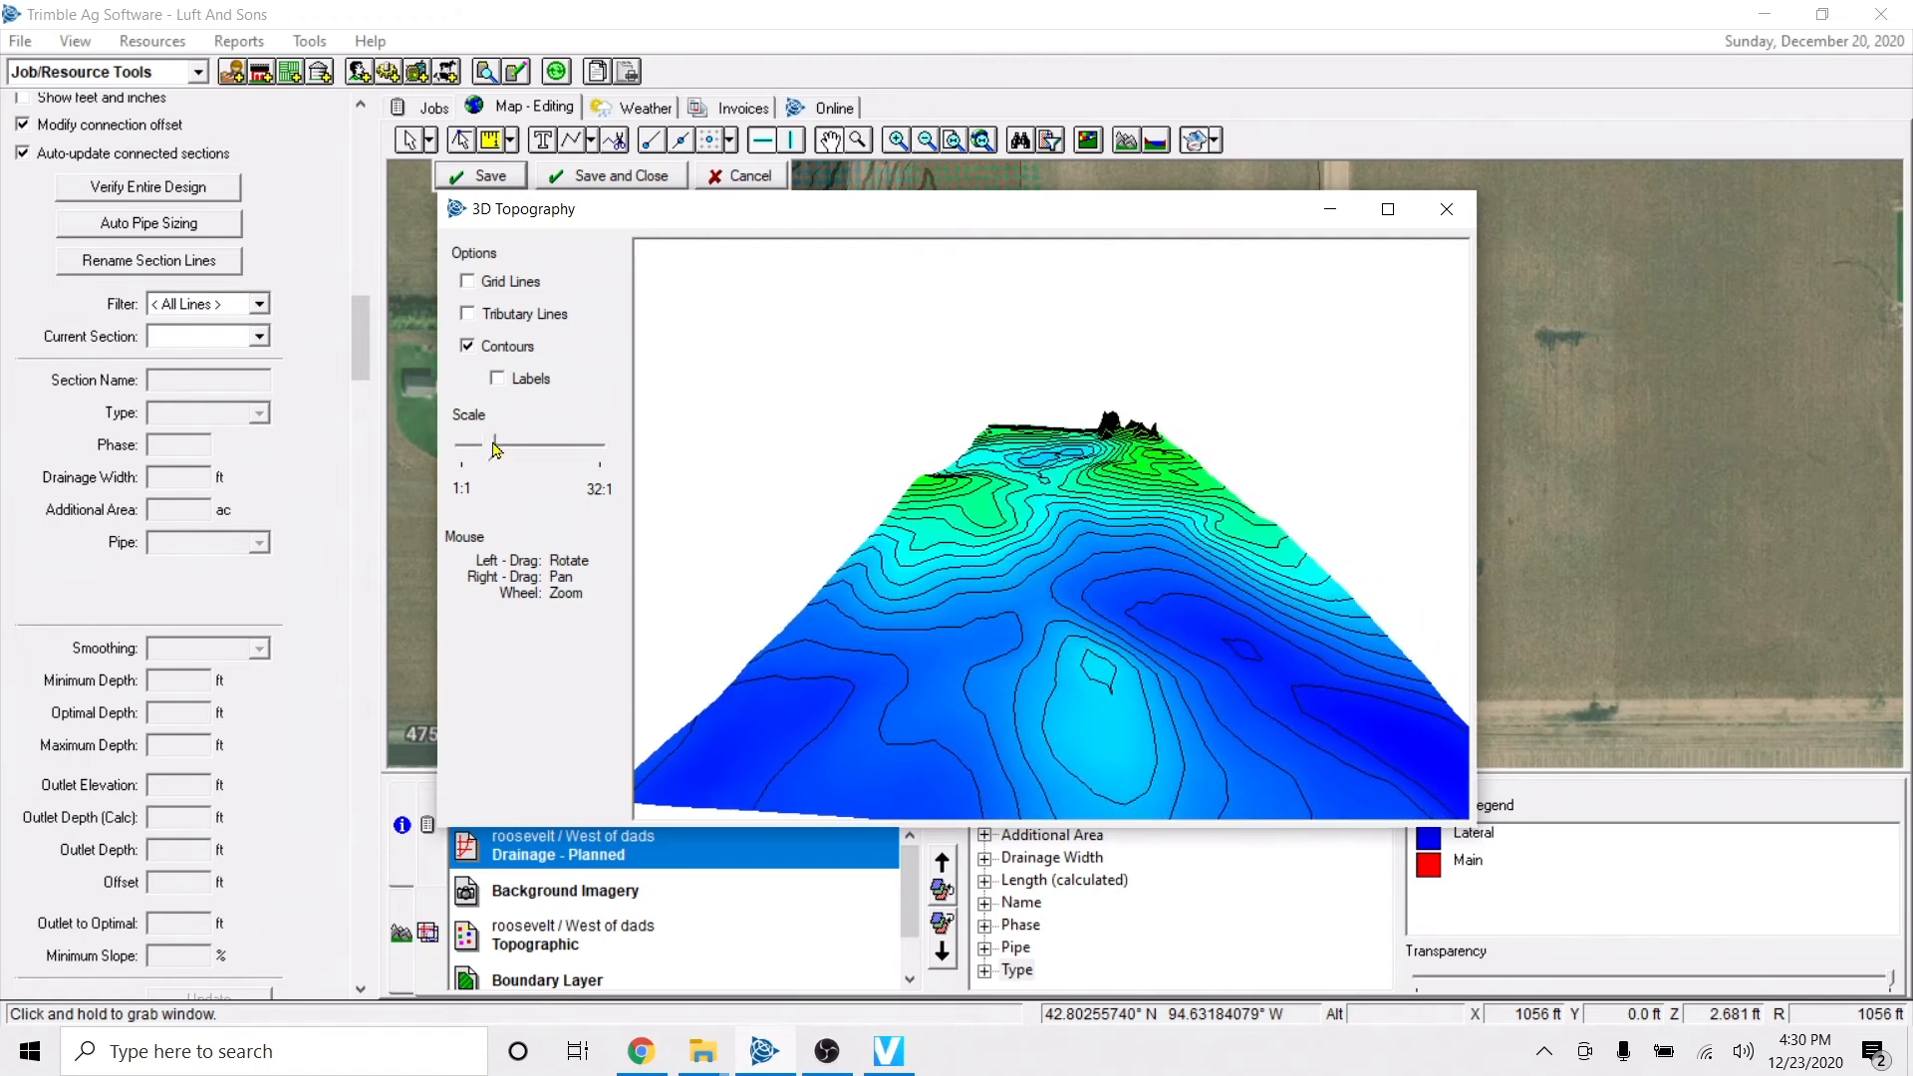
{"action": "mouse_move", "coordinate": [496, 450]}
{"action": "left_mouse_down"}
{"action": "mouse_move", "coordinate": [545, 449]}
{"action": "mouse_move", "coordinate": [528, 484]}
{"action": "mouse_move", "coordinate": [491, 482]}
{"action": "mouse_move", "coordinate": [526, 466]}
{"action": "mouse_move", "coordinate": [494, 465]}
{"action": "left_mouse_up"}
{"action": "left_click_drag", "start_coordinate": [1129, 648], "coordinate": [1085, 603]}
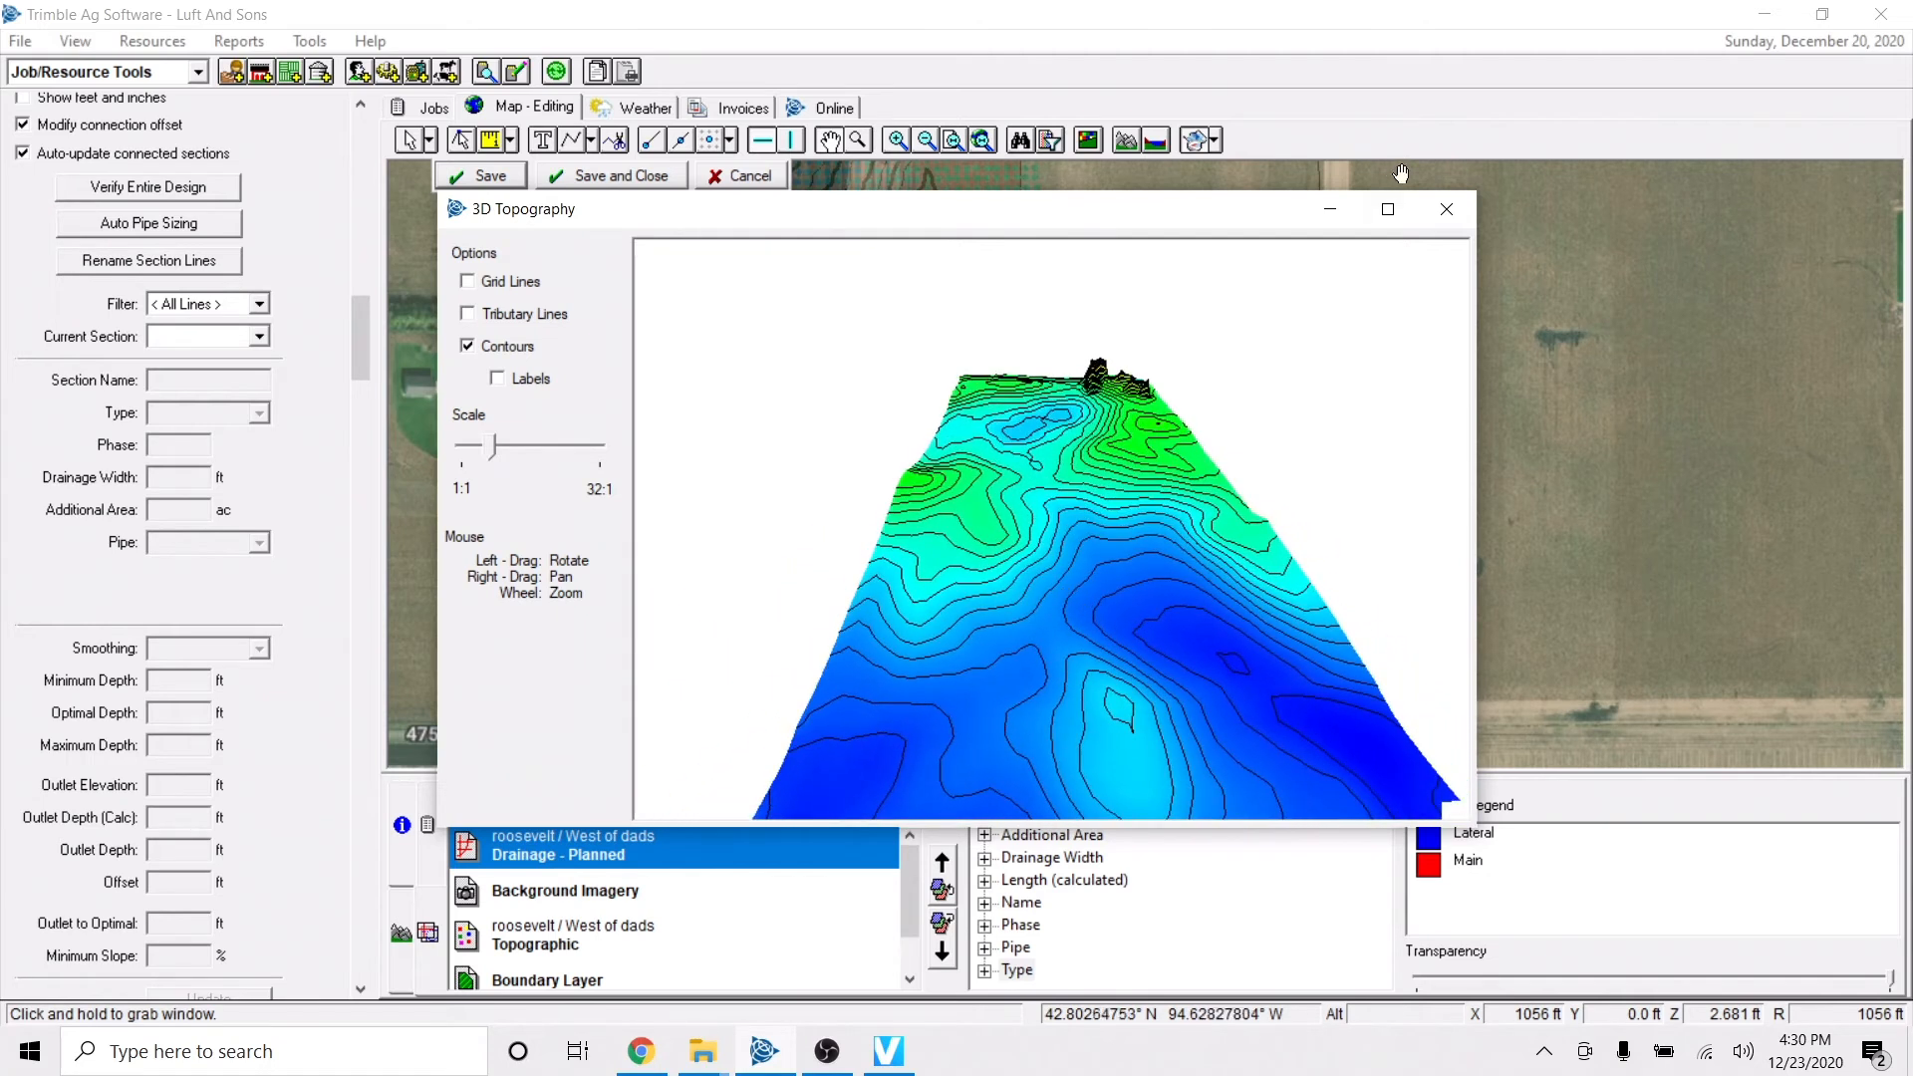
{"action": "left_click", "coordinate": [1330, 208]}
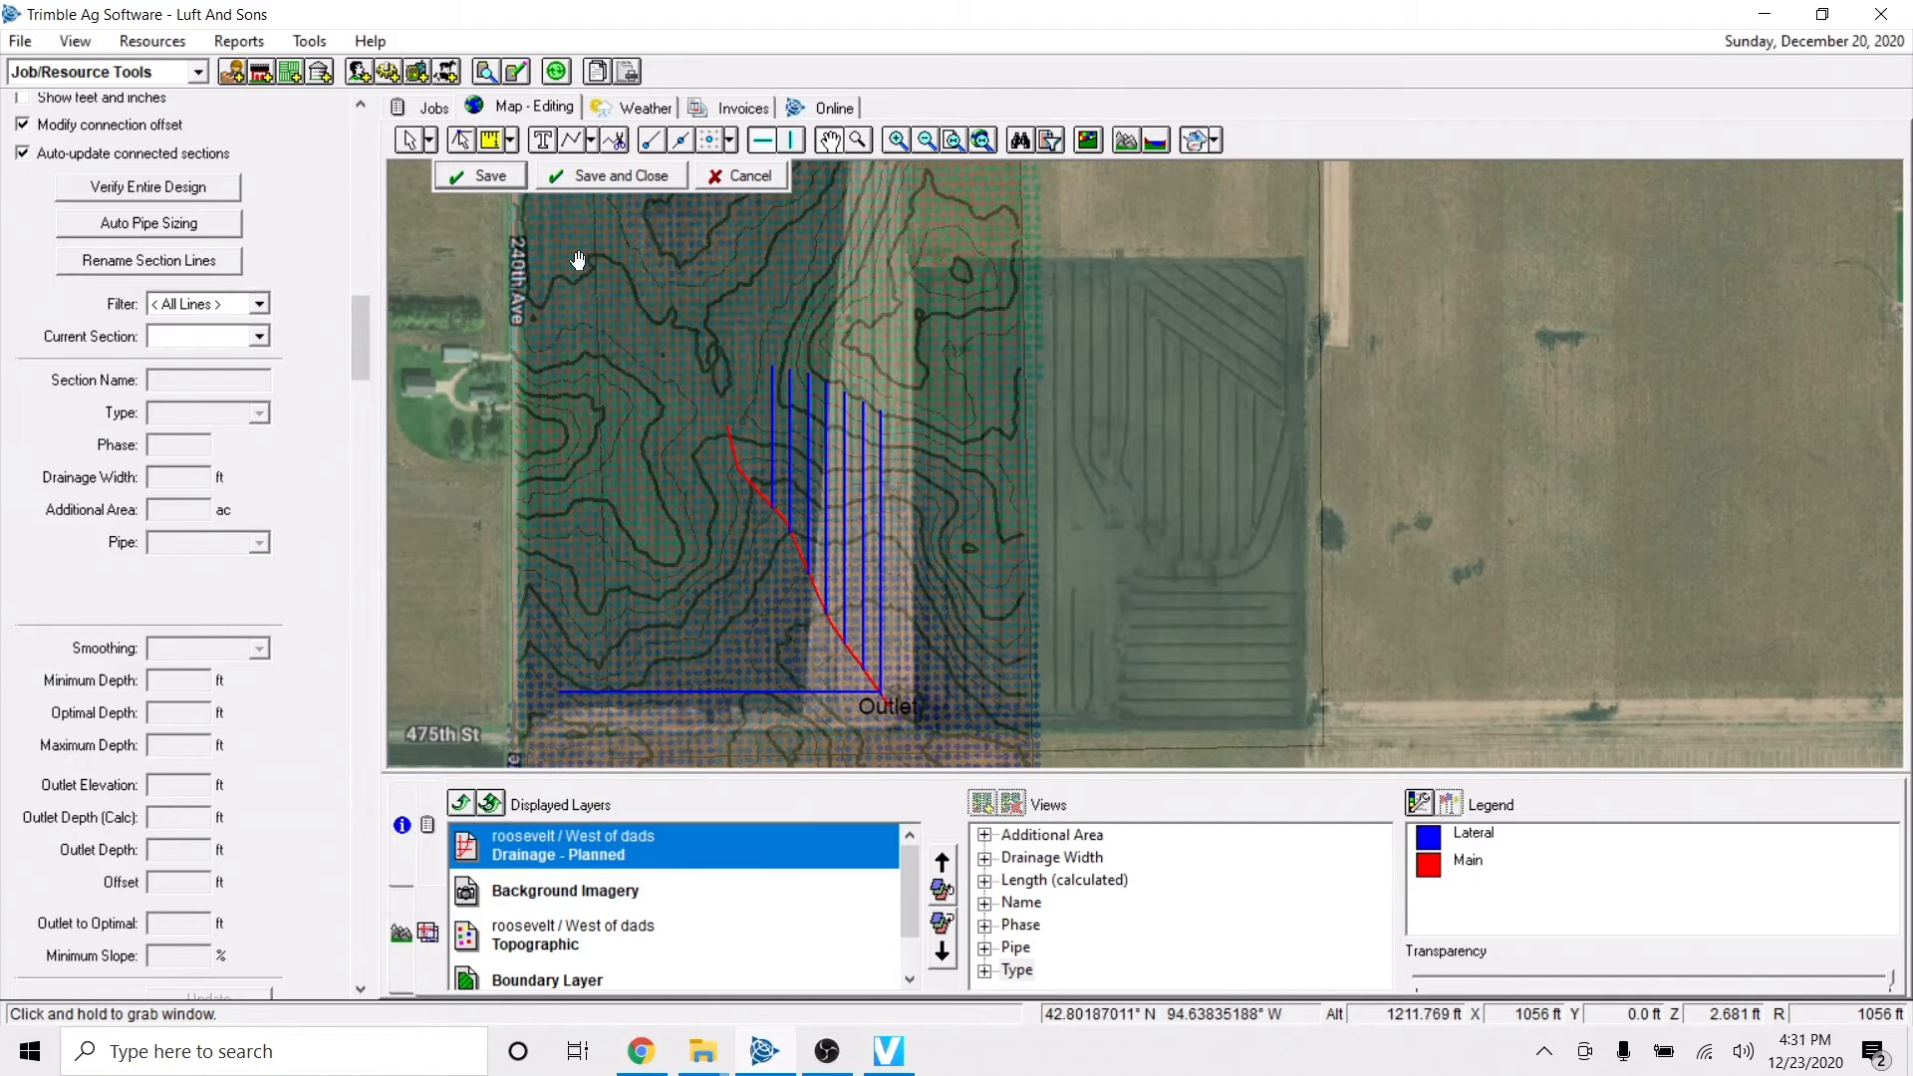
Save the drainage edits, switch the Topographic layer to its Topography elevation view, and close map editing.
{"action": "left_click", "coordinate": [512, 176]}
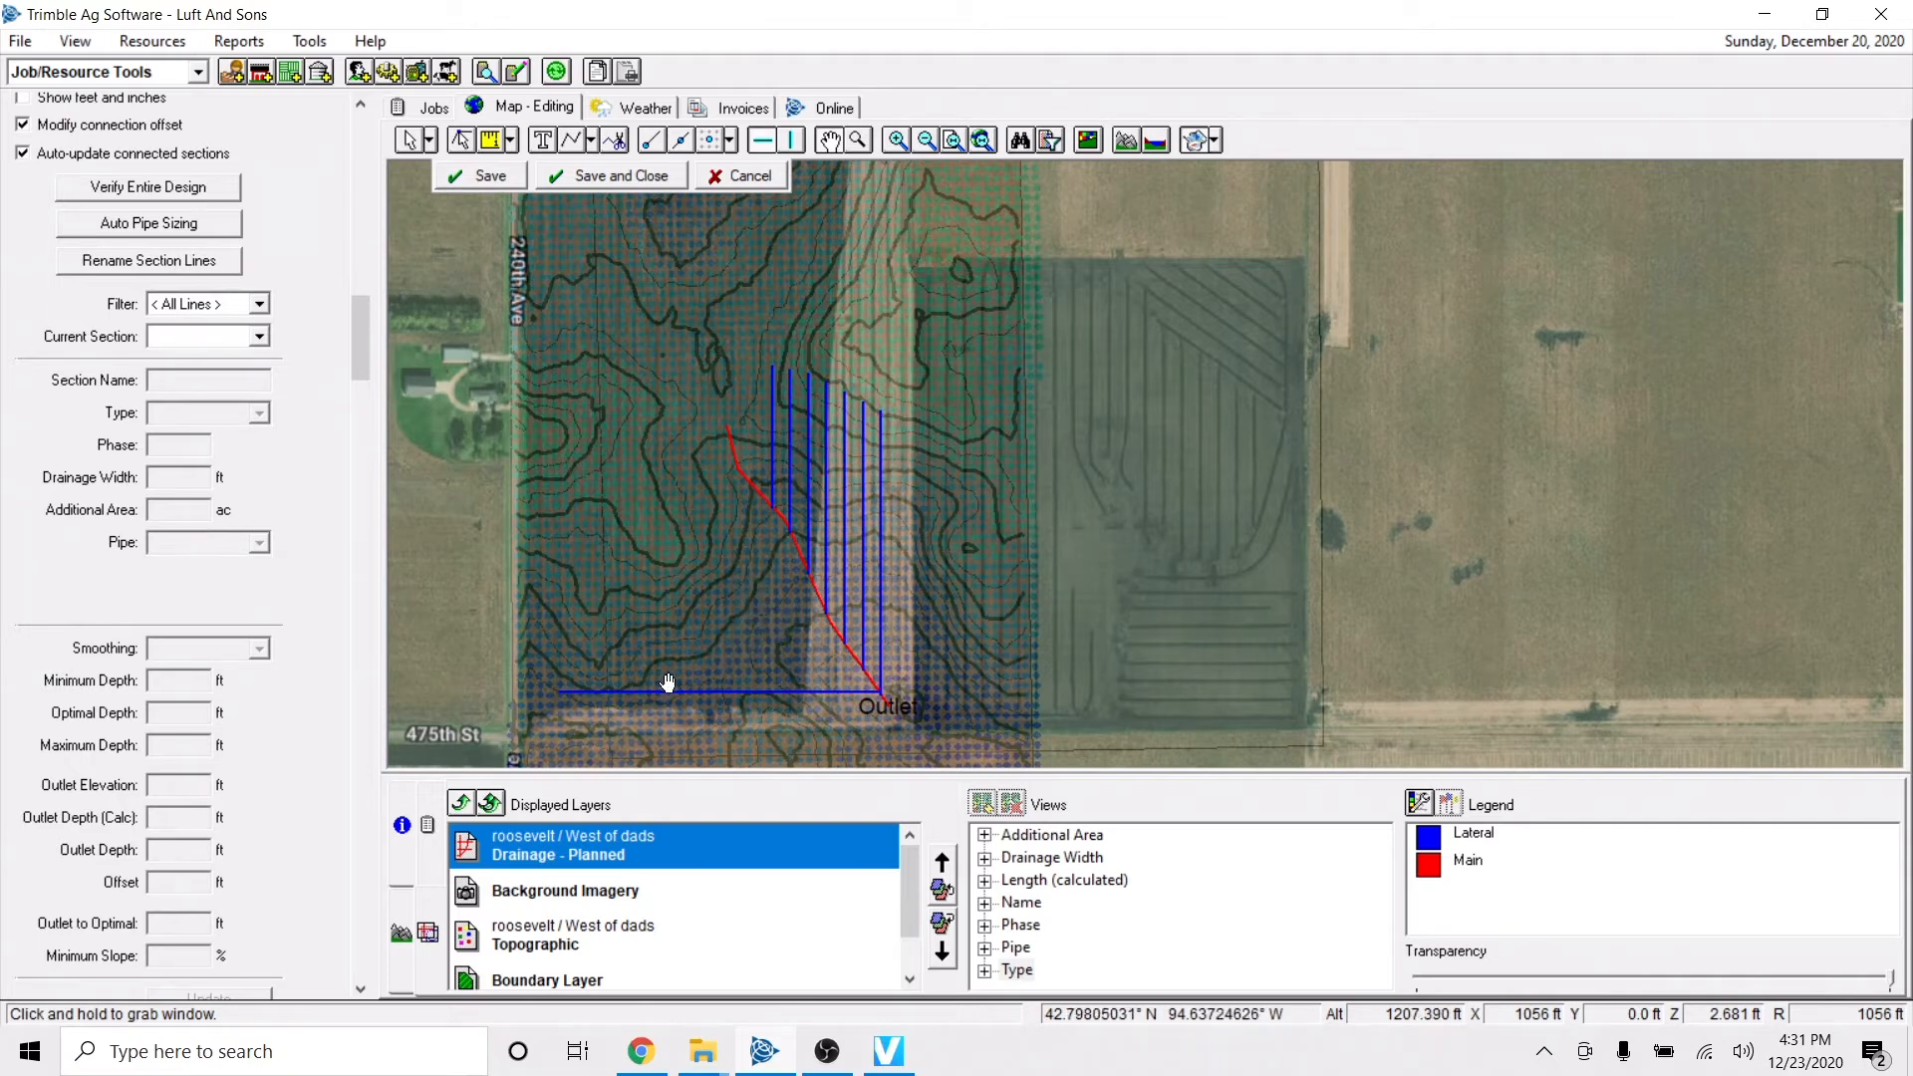
{"action": "left_click", "coordinate": [571, 941]}
{"action": "left_click", "coordinate": [984, 837]}
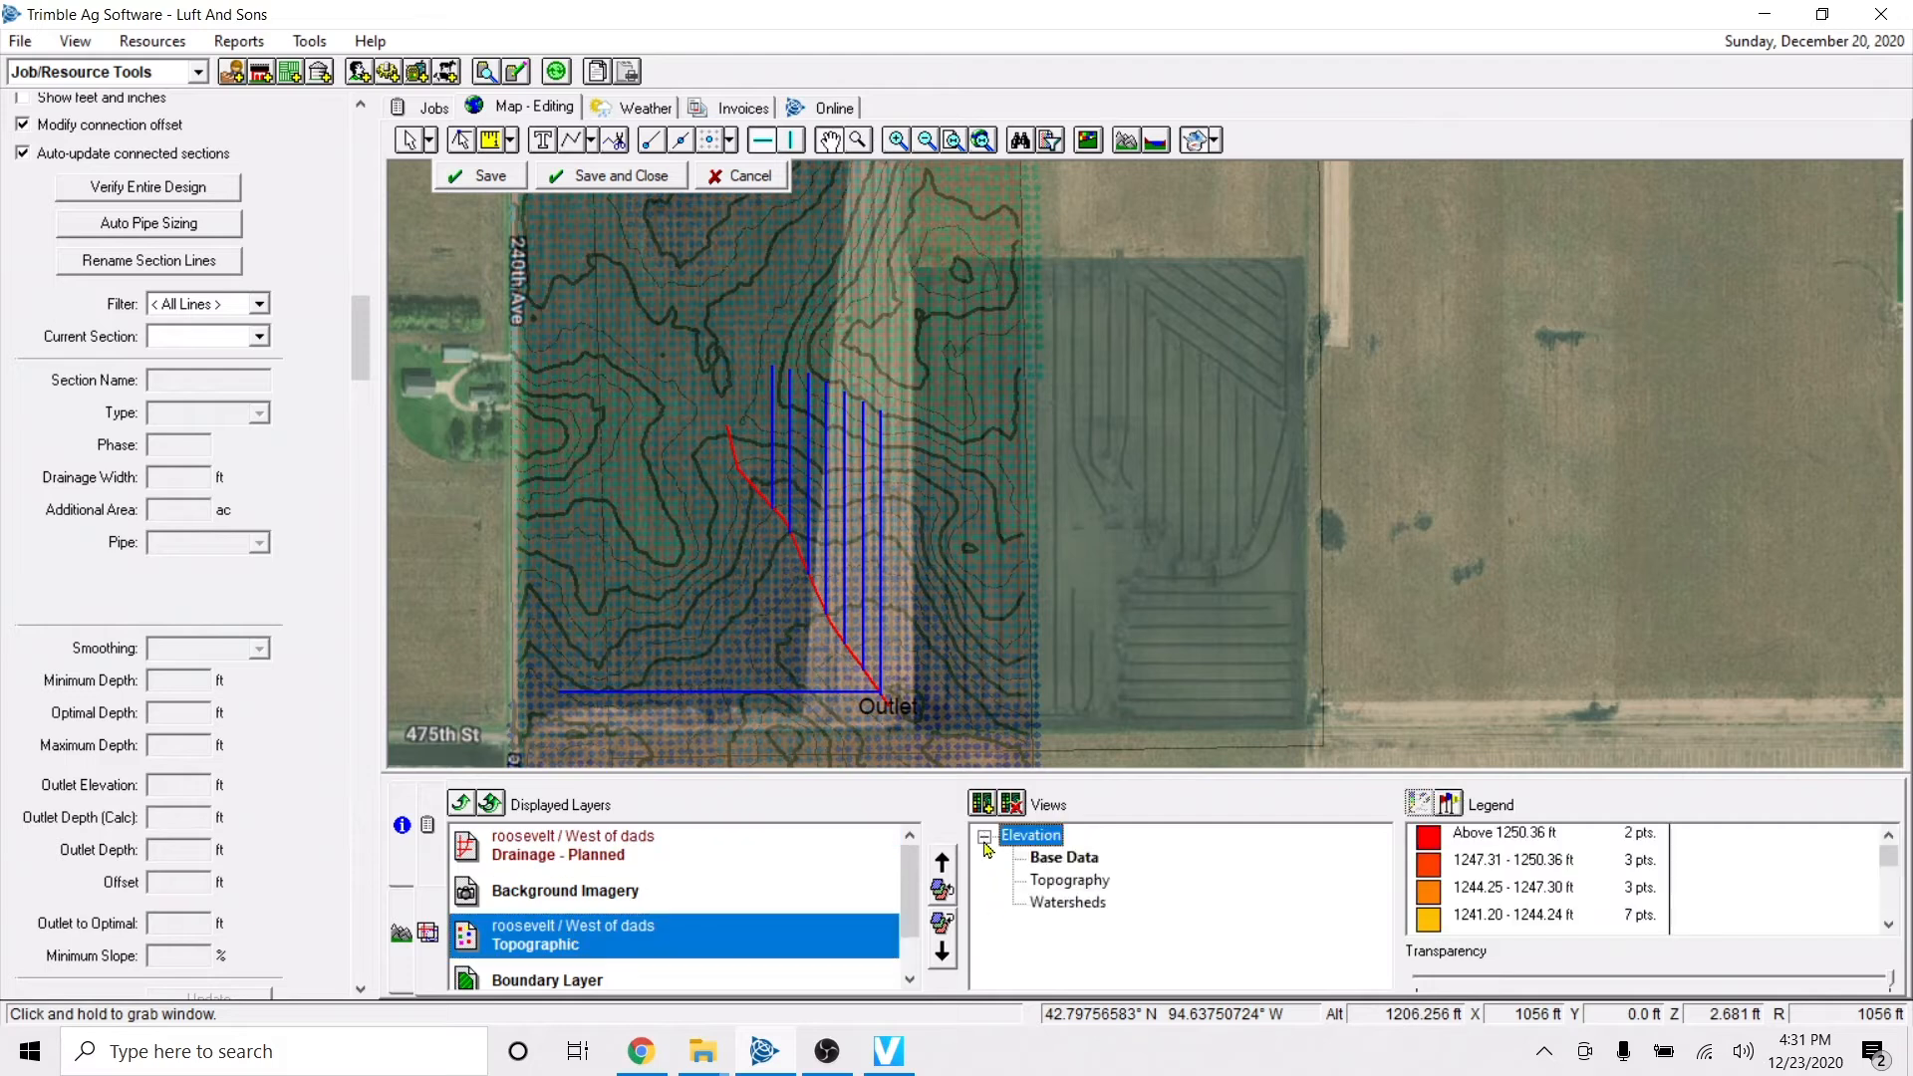
{"action": "left_click", "coordinate": [1046, 867]}
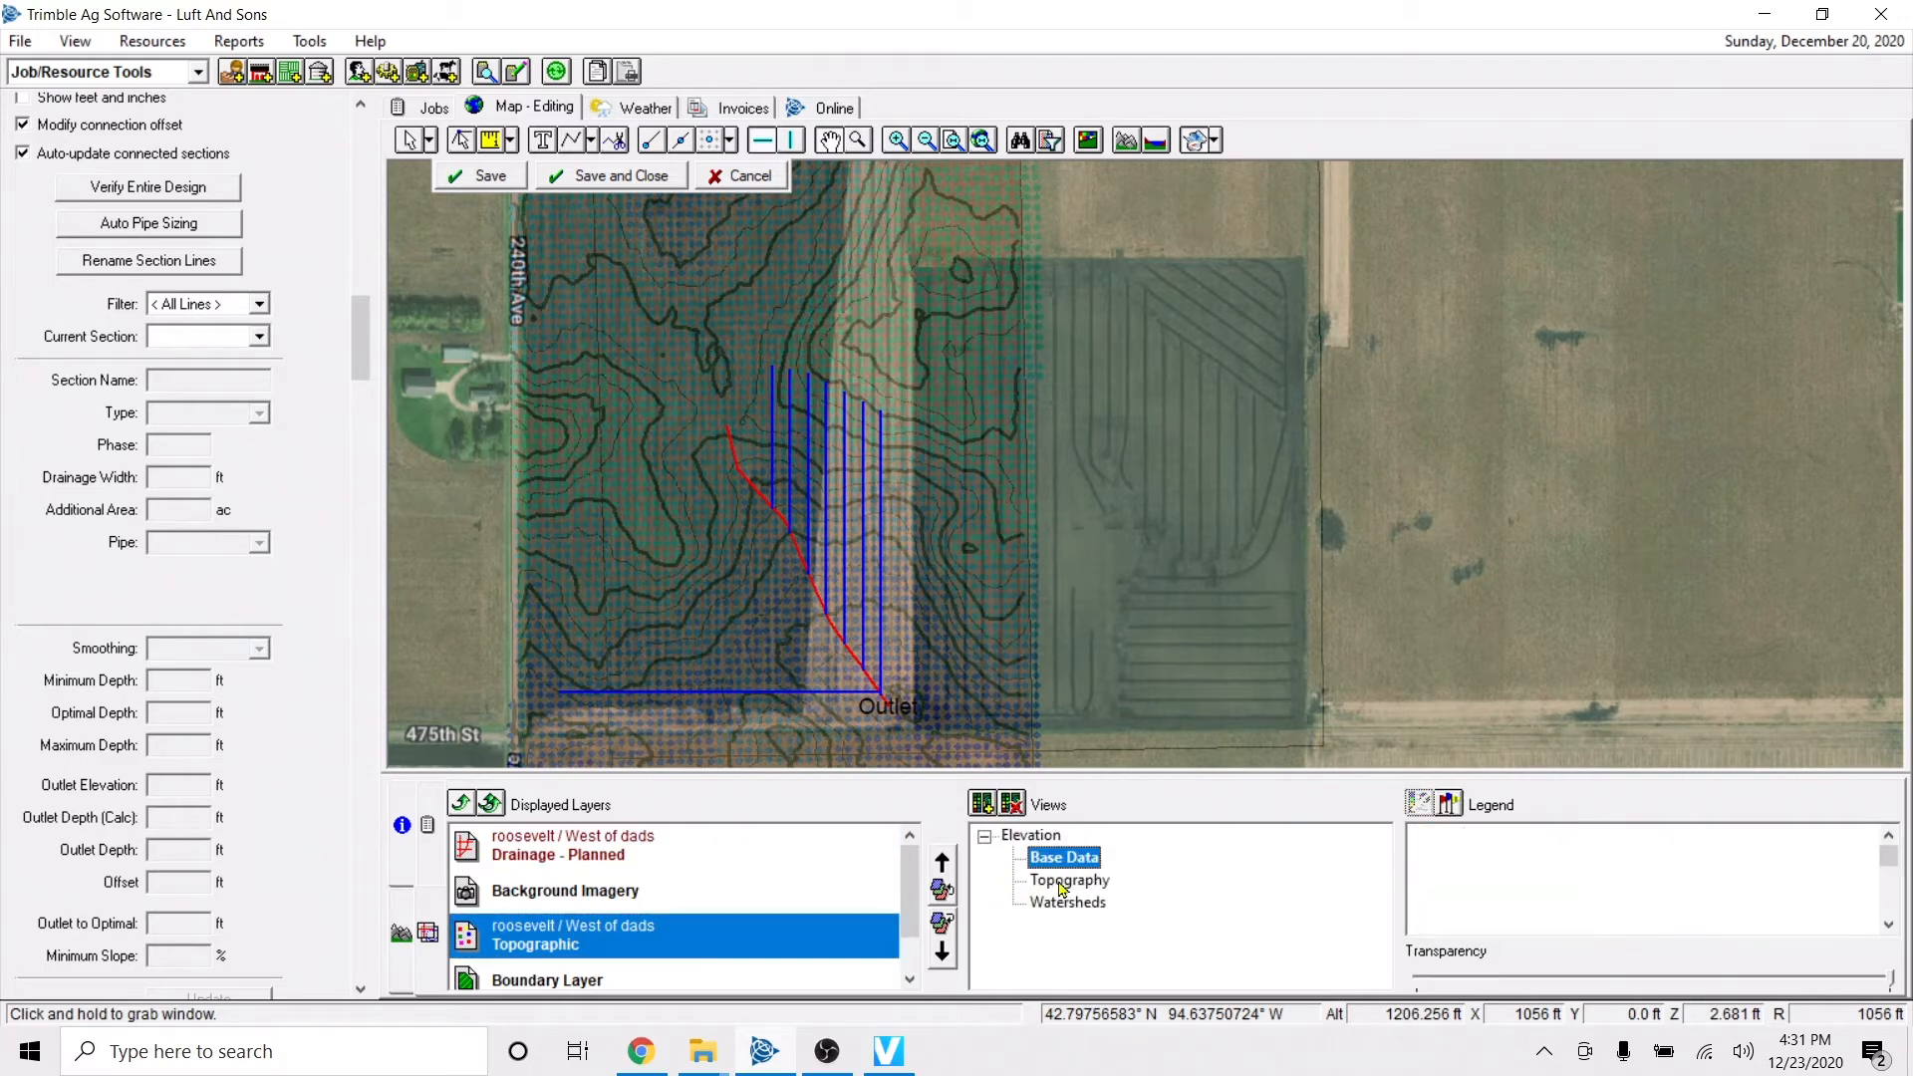
{"action": "left_click", "coordinate": [1060, 881]}
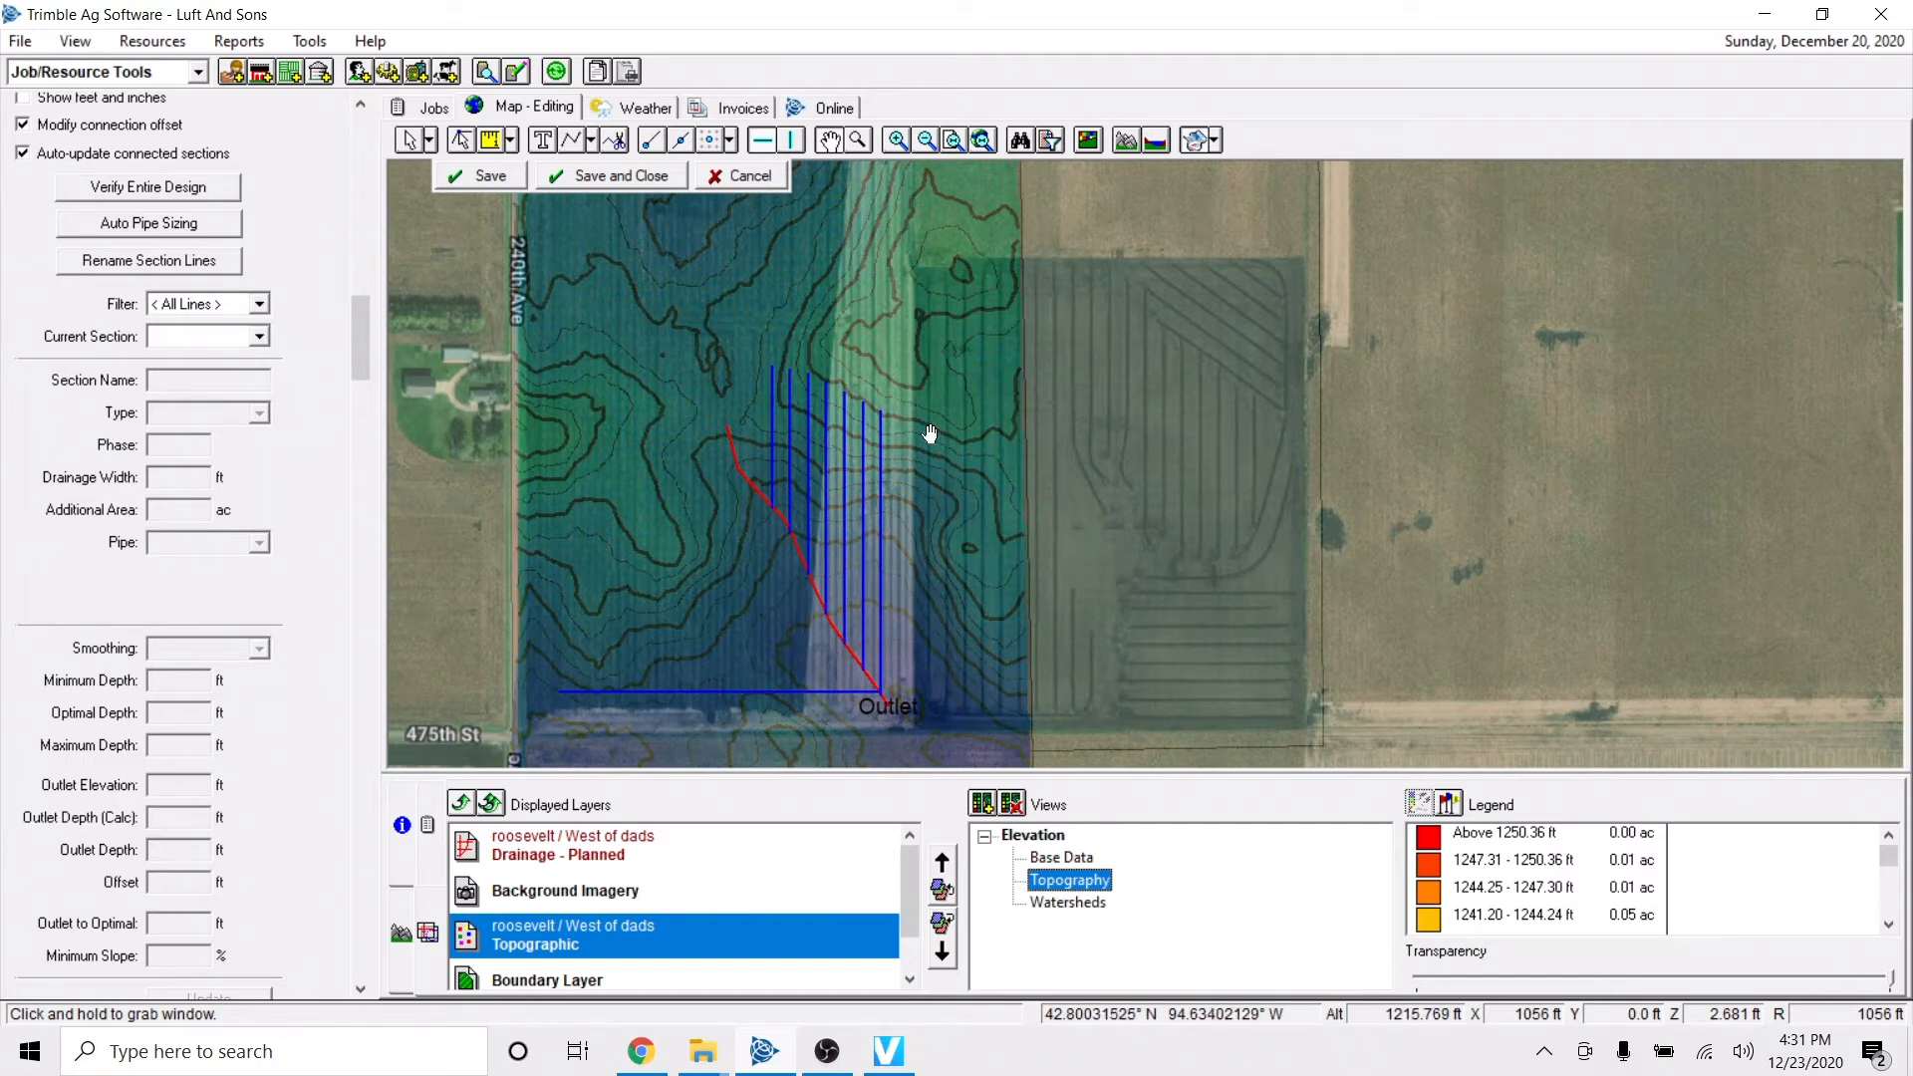
{"action": "left_click", "coordinate": [635, 189]}
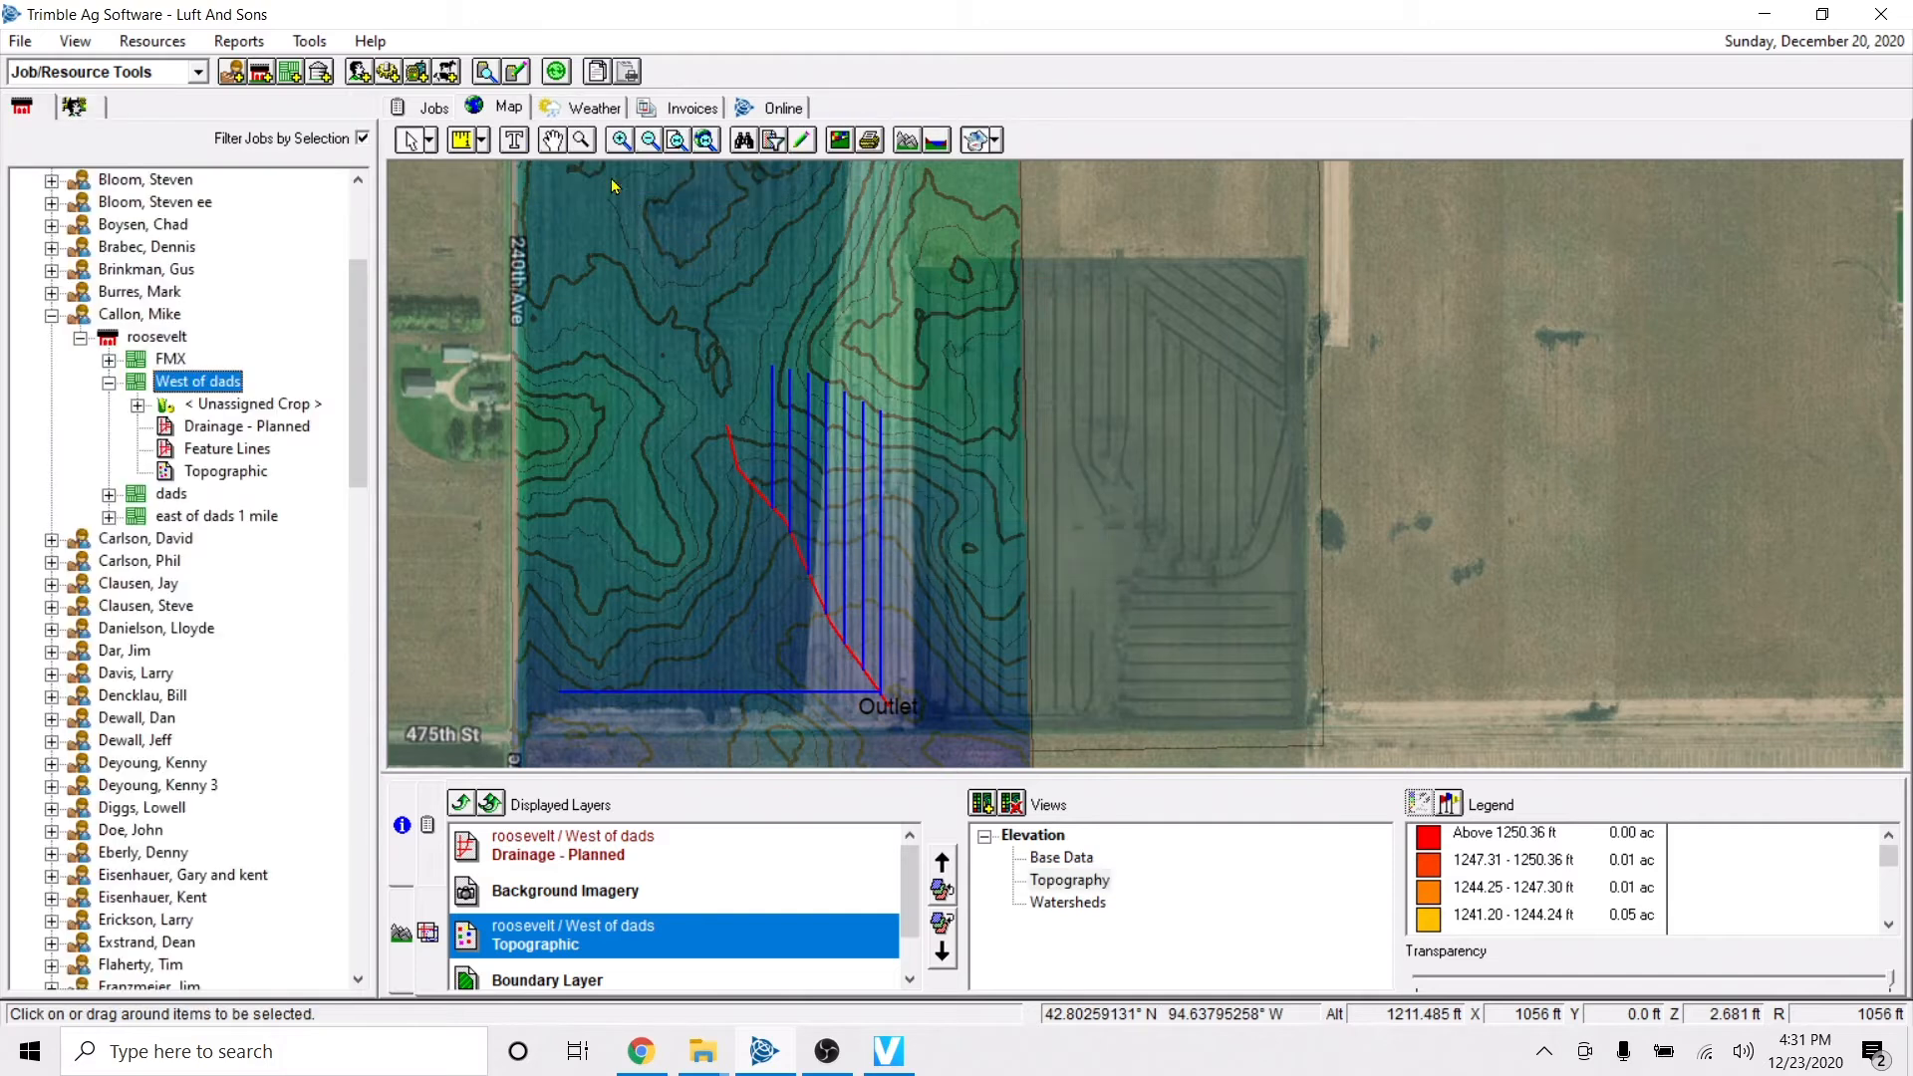
Make the Background Imagery layer fully opaque so it covers the topographic layer beneath the drainage lines.
{"action": "left_click", "coordinate": [638, 893]}
{"action": "key", "text": "Up"}
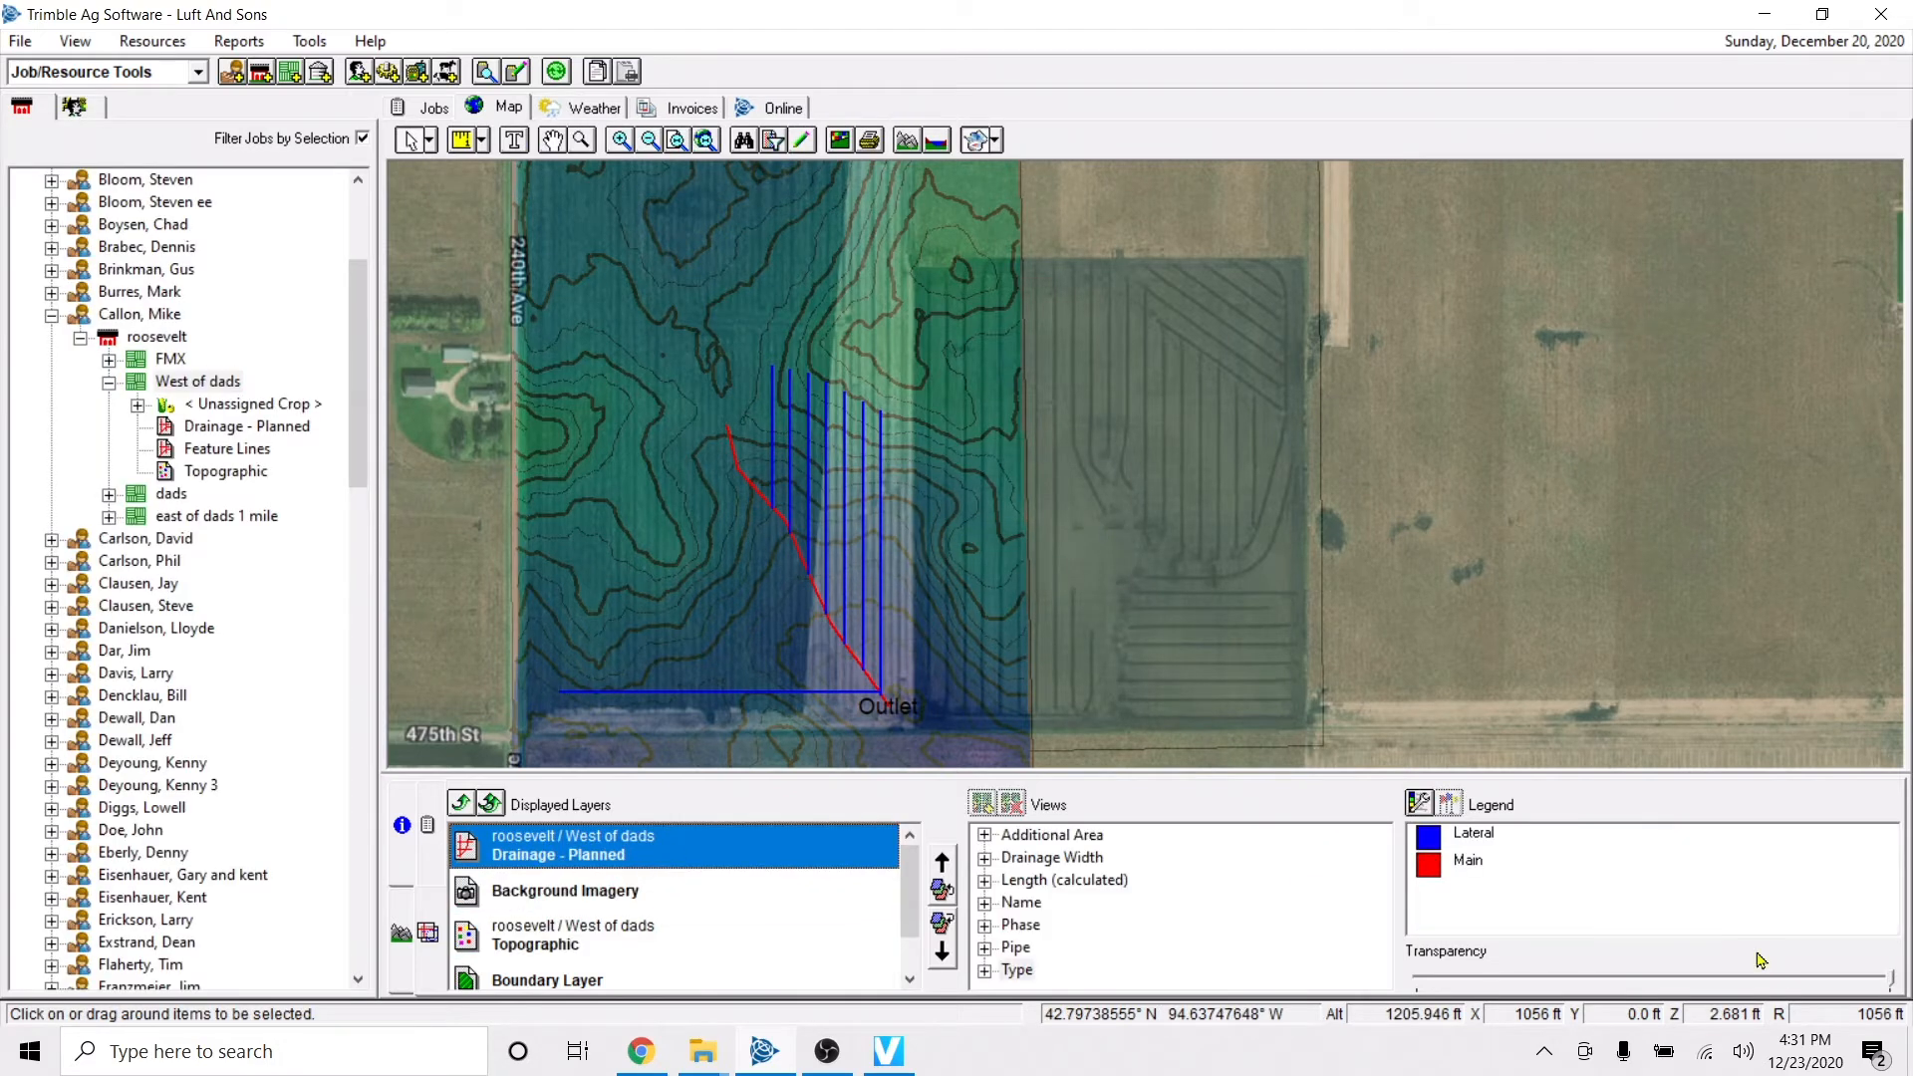
{"action": "left_click", "coordinate": [719, 889]}
{"action": "left_click", "coordinate": [1816, 977]}
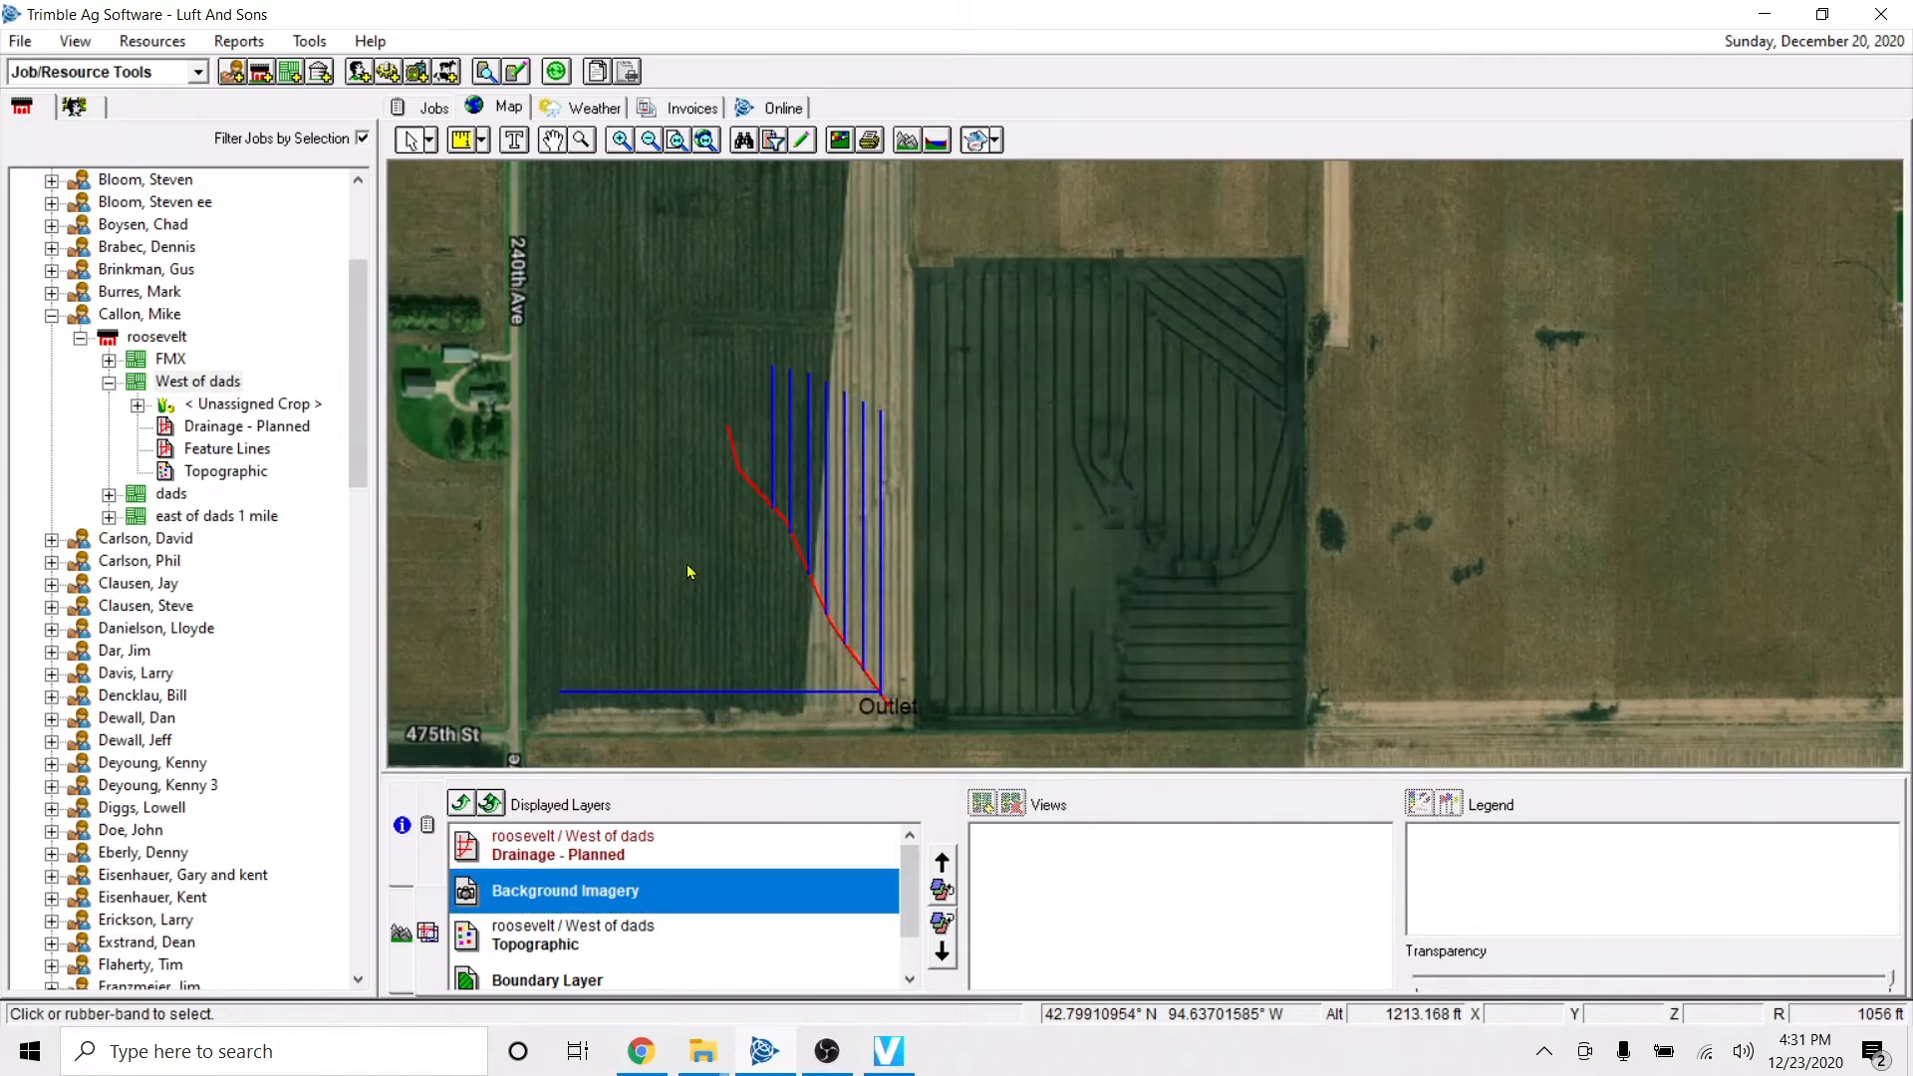
{"action": "key", "text": "Left"}
{"action": "key", "text": "Up"}
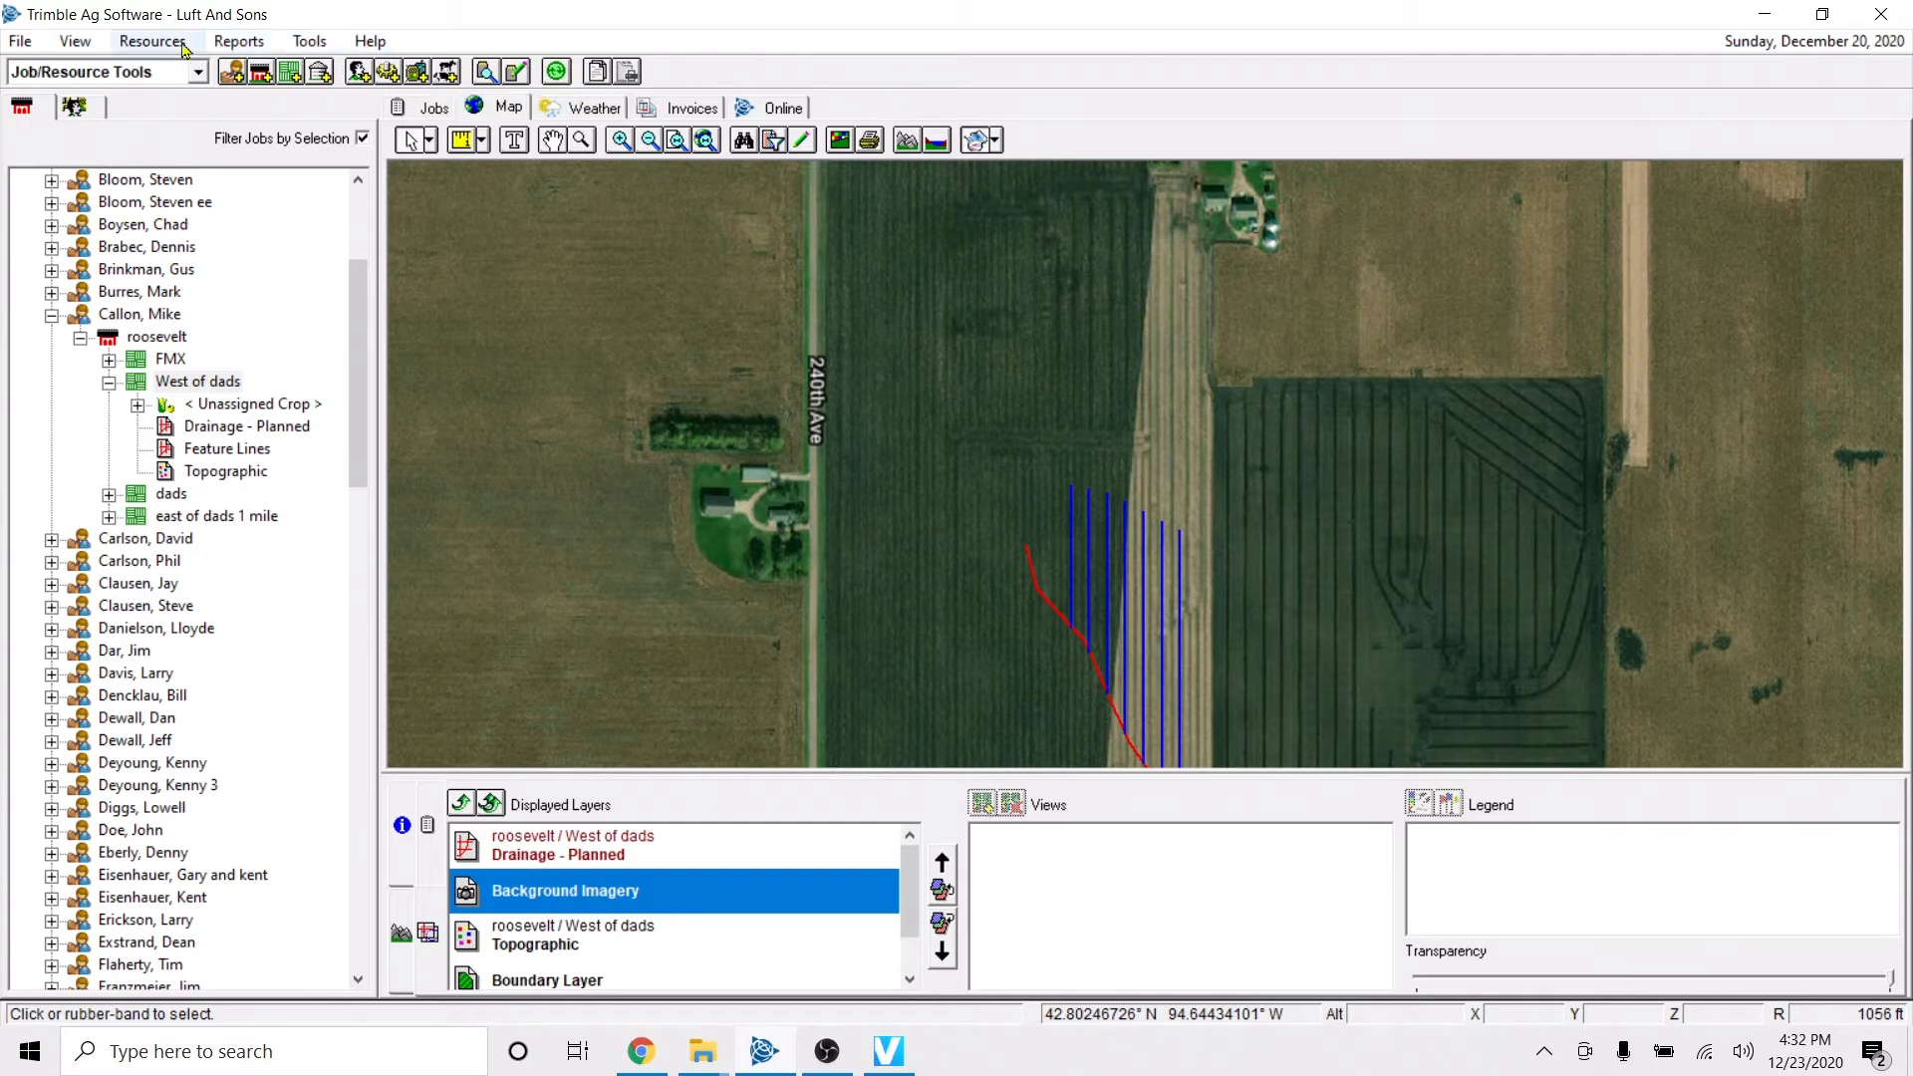
{"action": "left_click", "coordinate": [75, 41]}
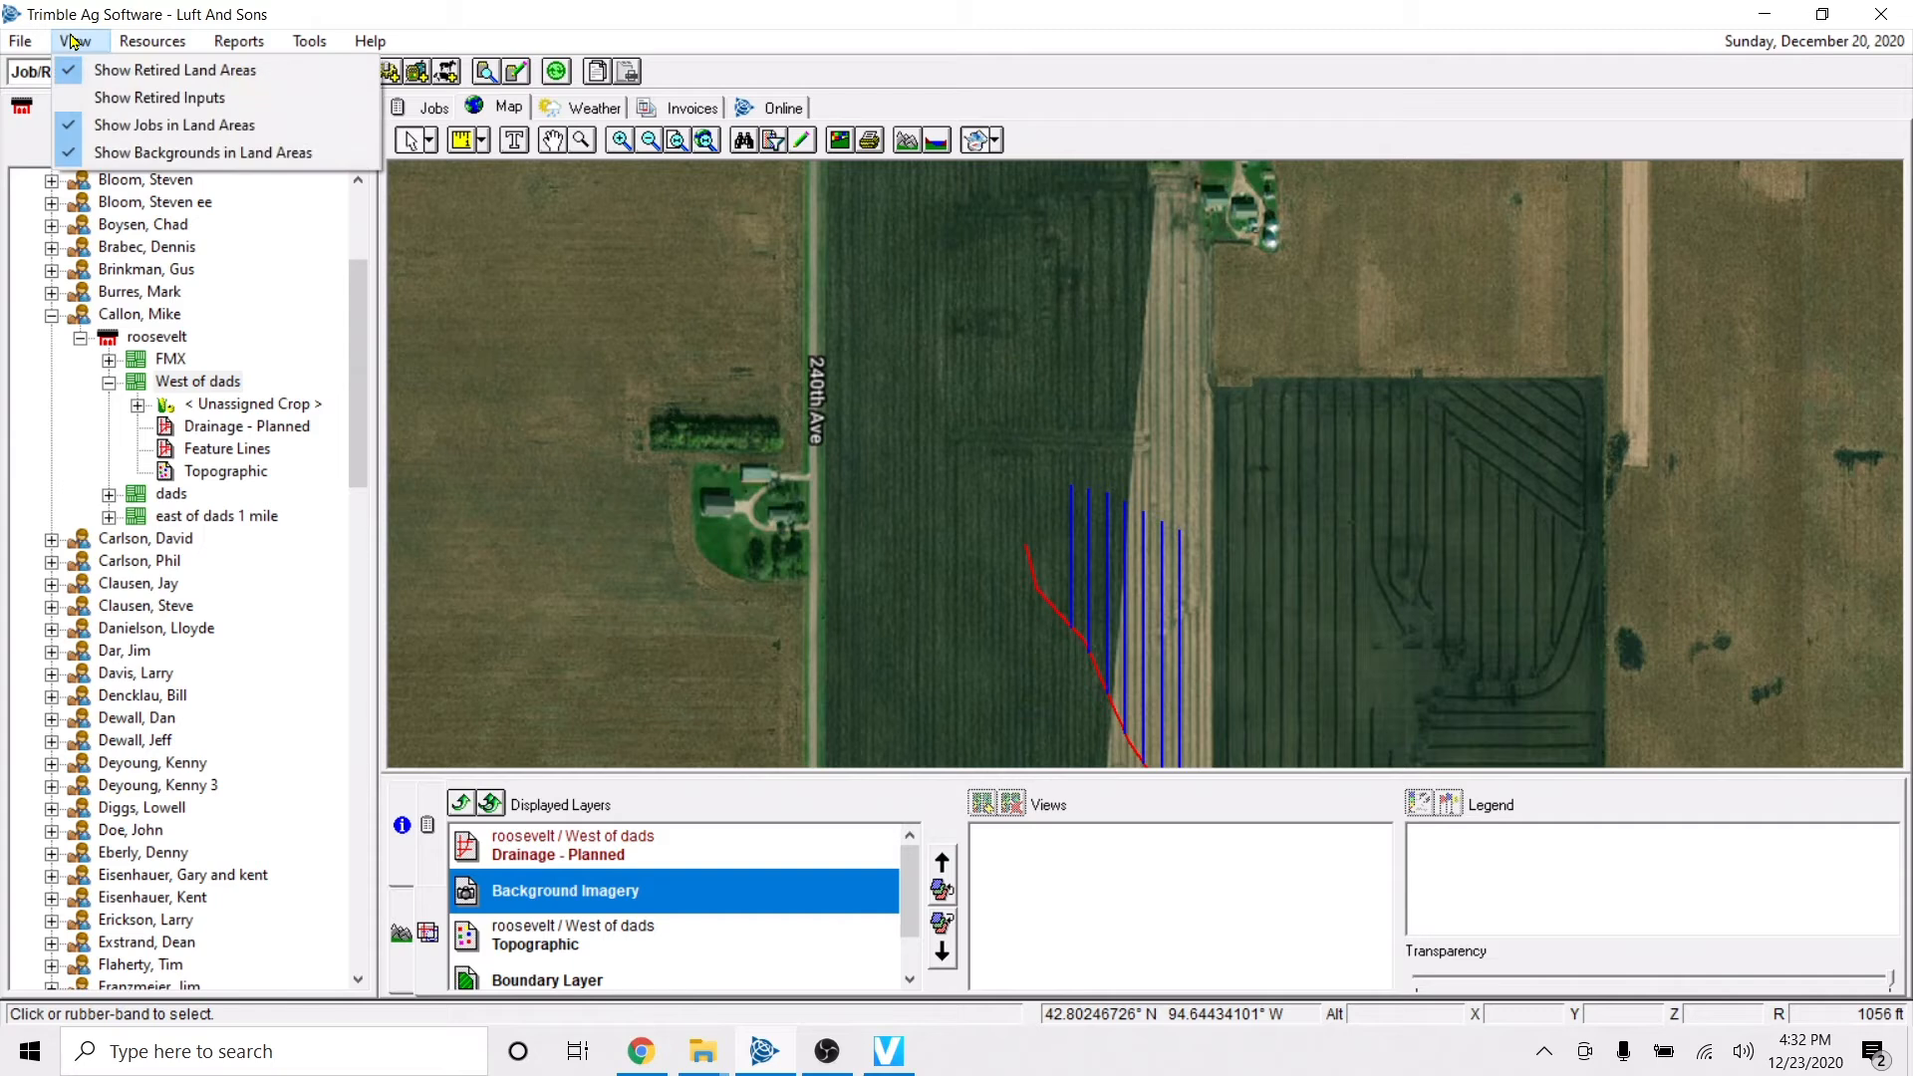
{"action": "left_click", "coordinate": [35, 47]}
{"action": "left_click", "coordinate": [35, 47]}
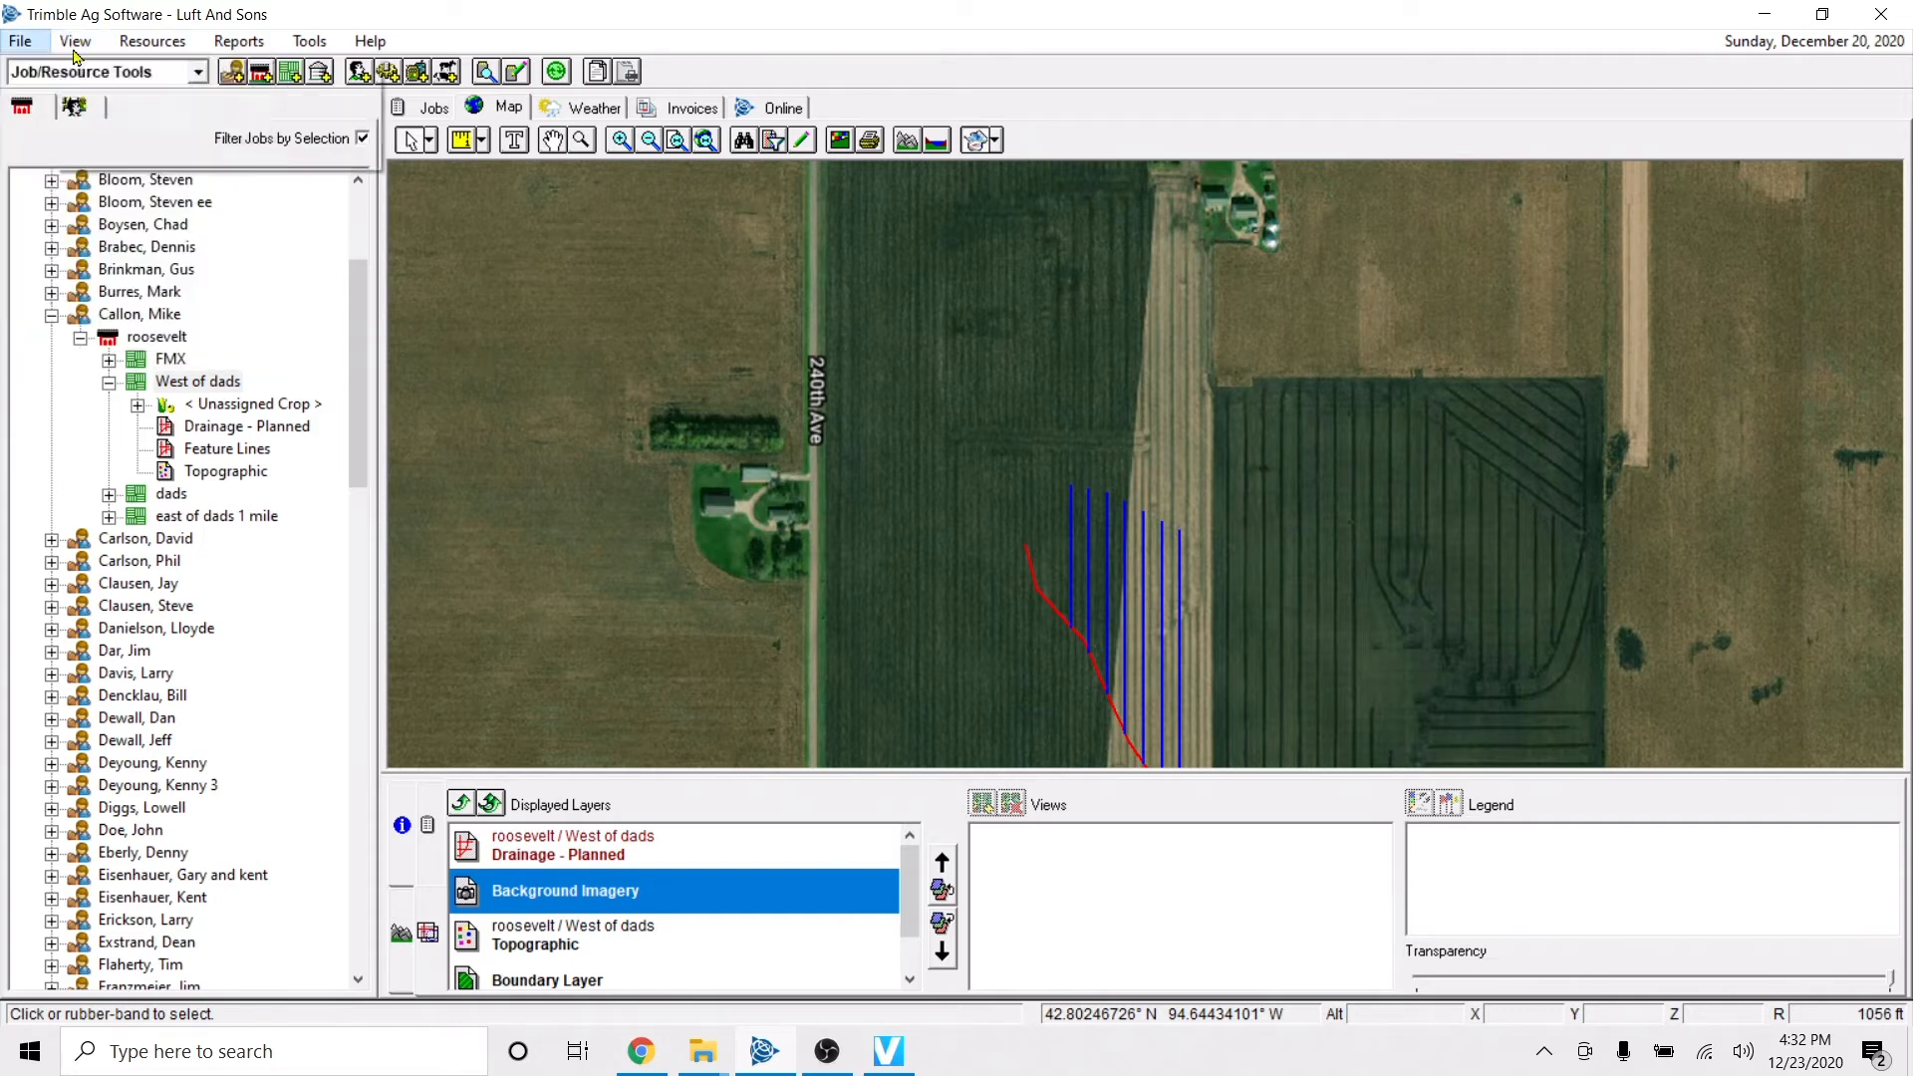
{"action": "left_click", "coordinate": [596, 416]}
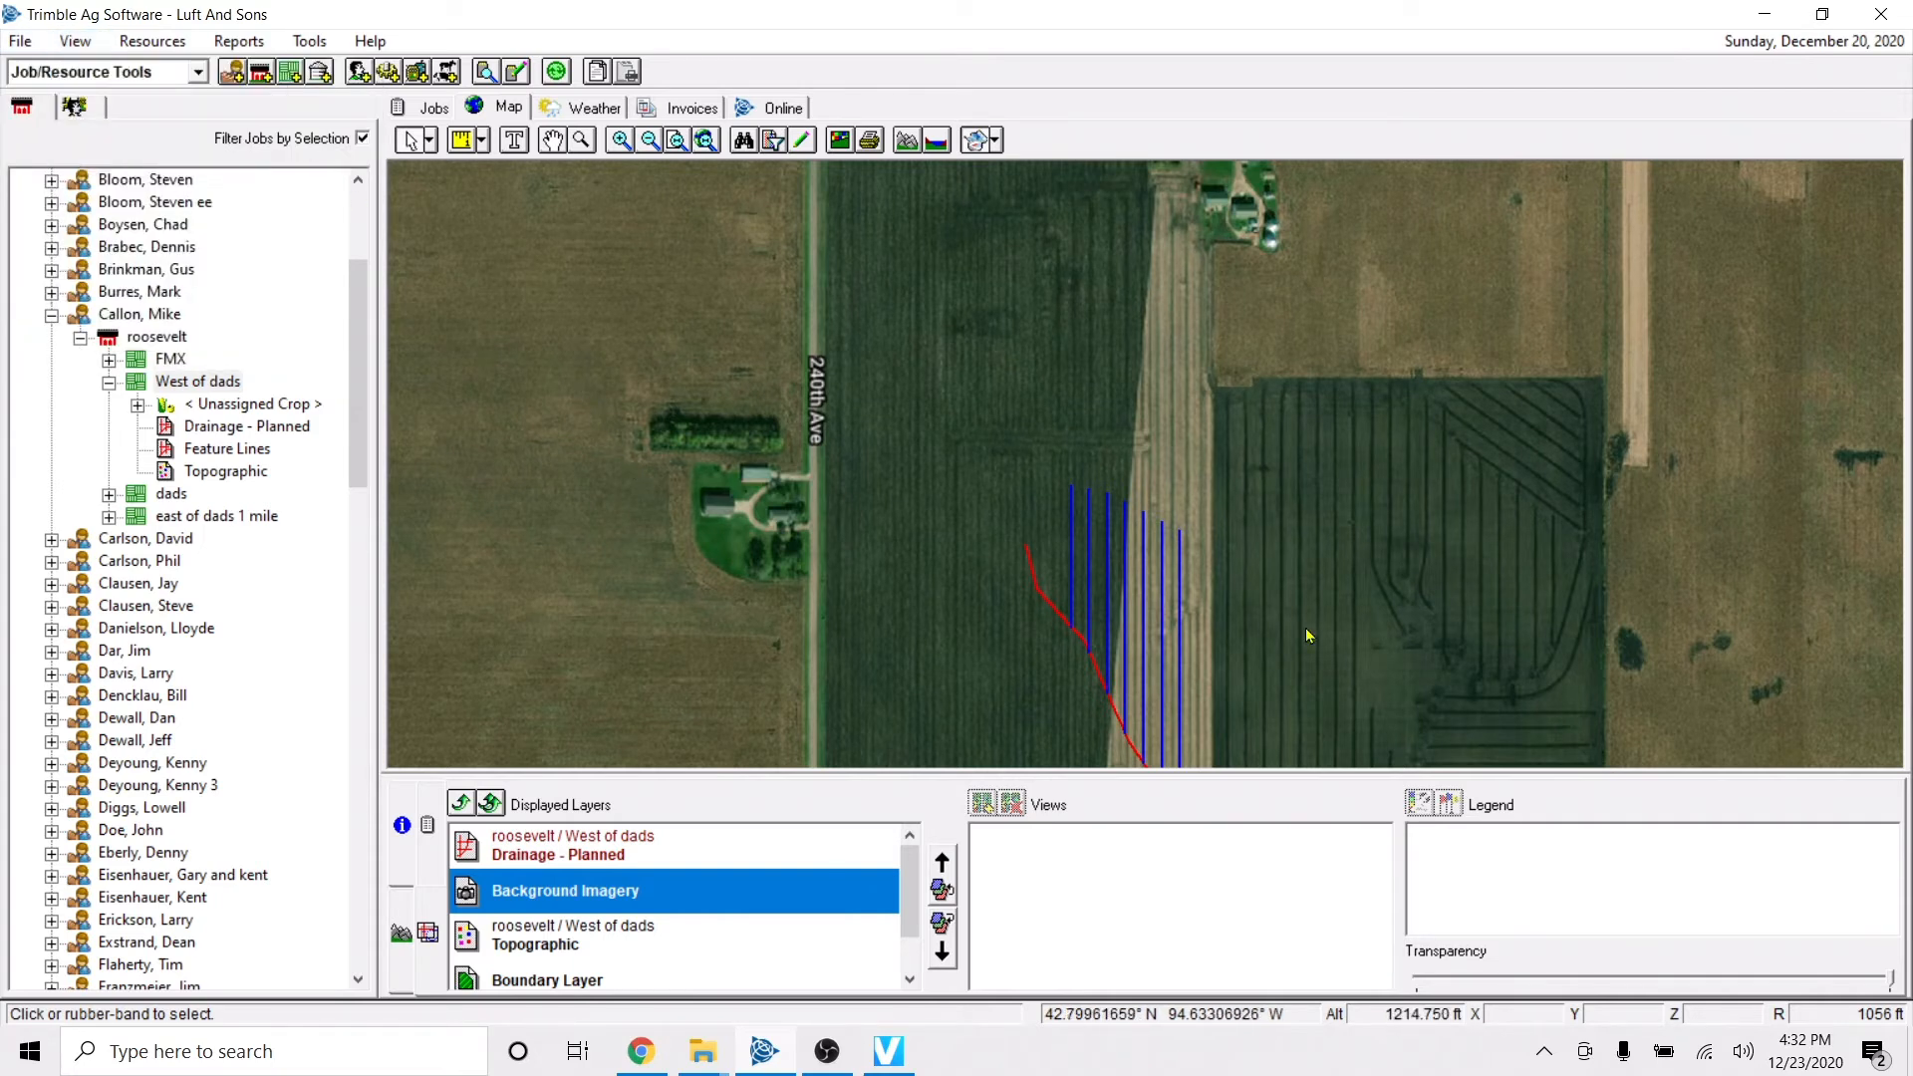
{"action": "key", "text": "Right"}
{"action": "key", "text": "Down"}
{"action": "key", "text": "Left"}
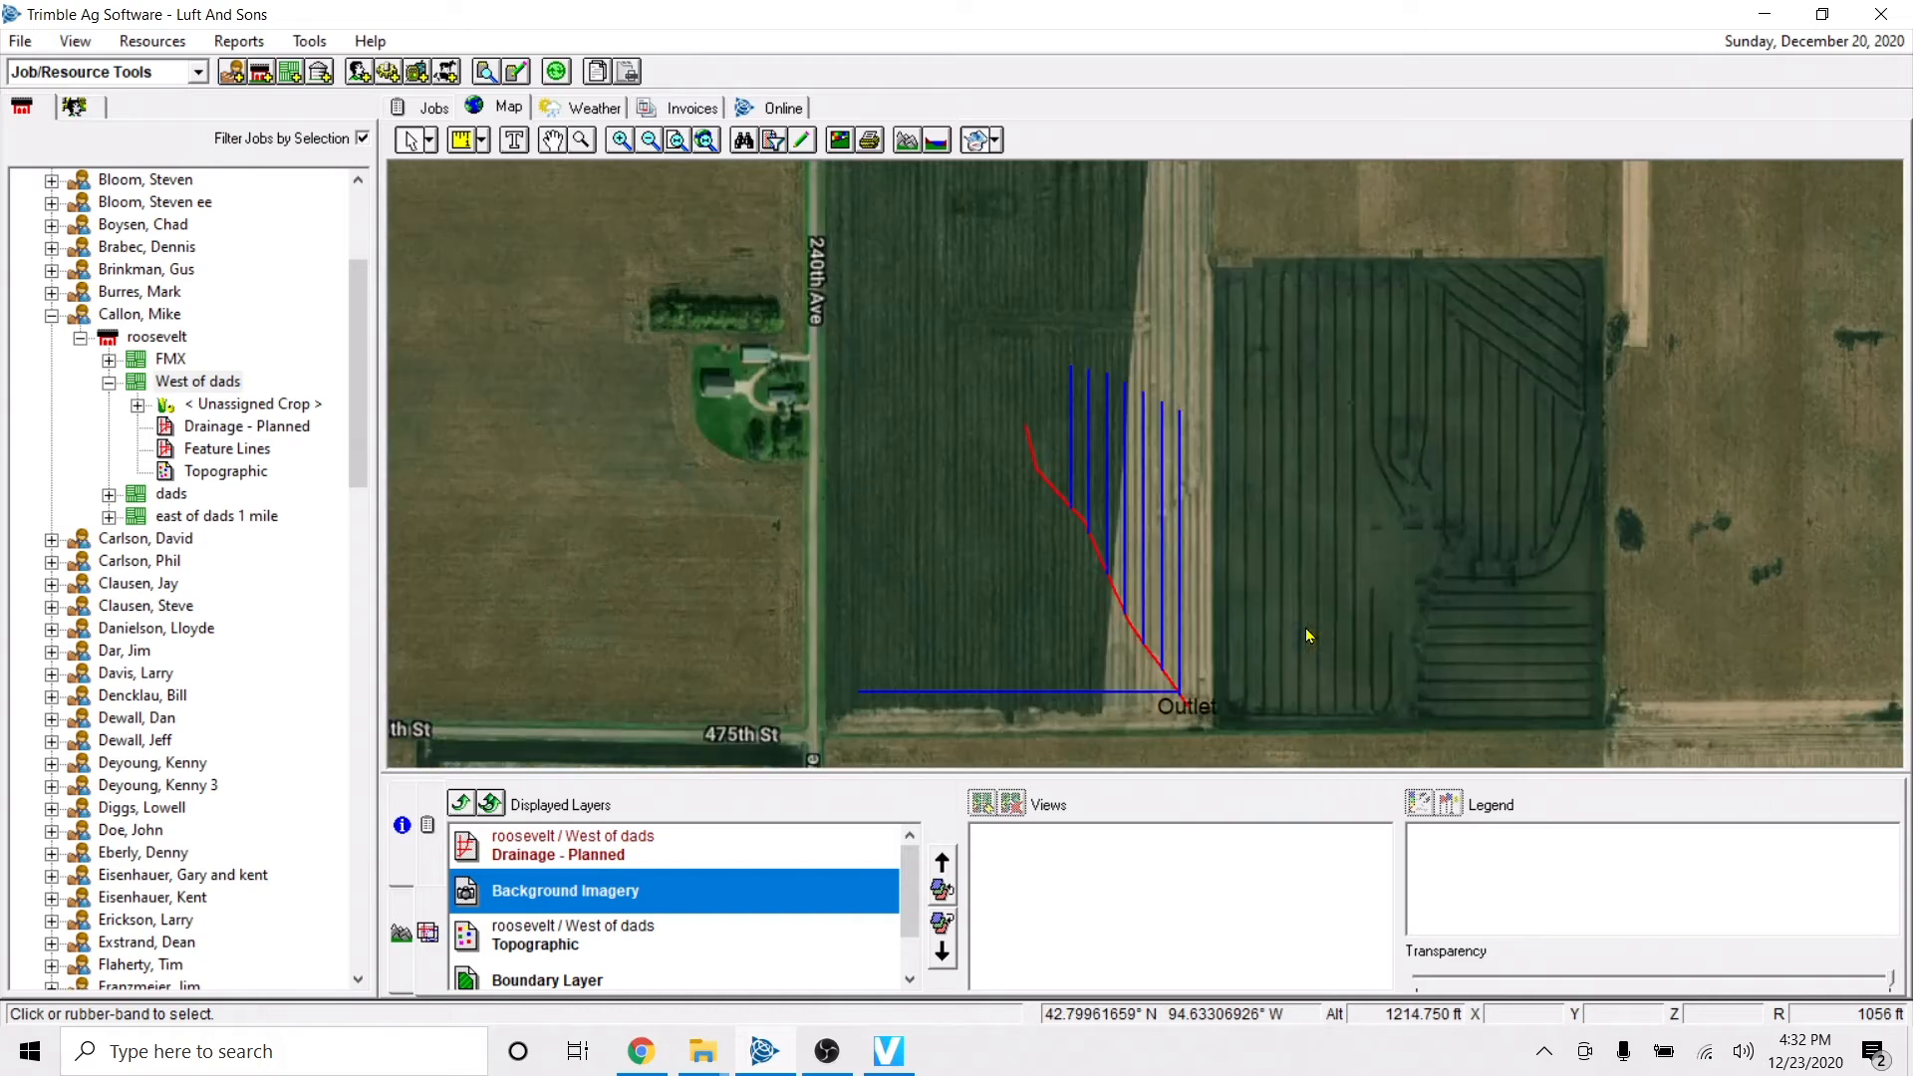
{"action": "key", "text": "Up"}
{"action": "key", "text": "Right"}
{"action": "key", "text": "Down"}
{"action": "key", "text": "Left"}
Reopen the map for editing, draw a submain running straight west from the lower part of the main, and save it.
{"action": "left_click", "coordinate": [801, 139]}
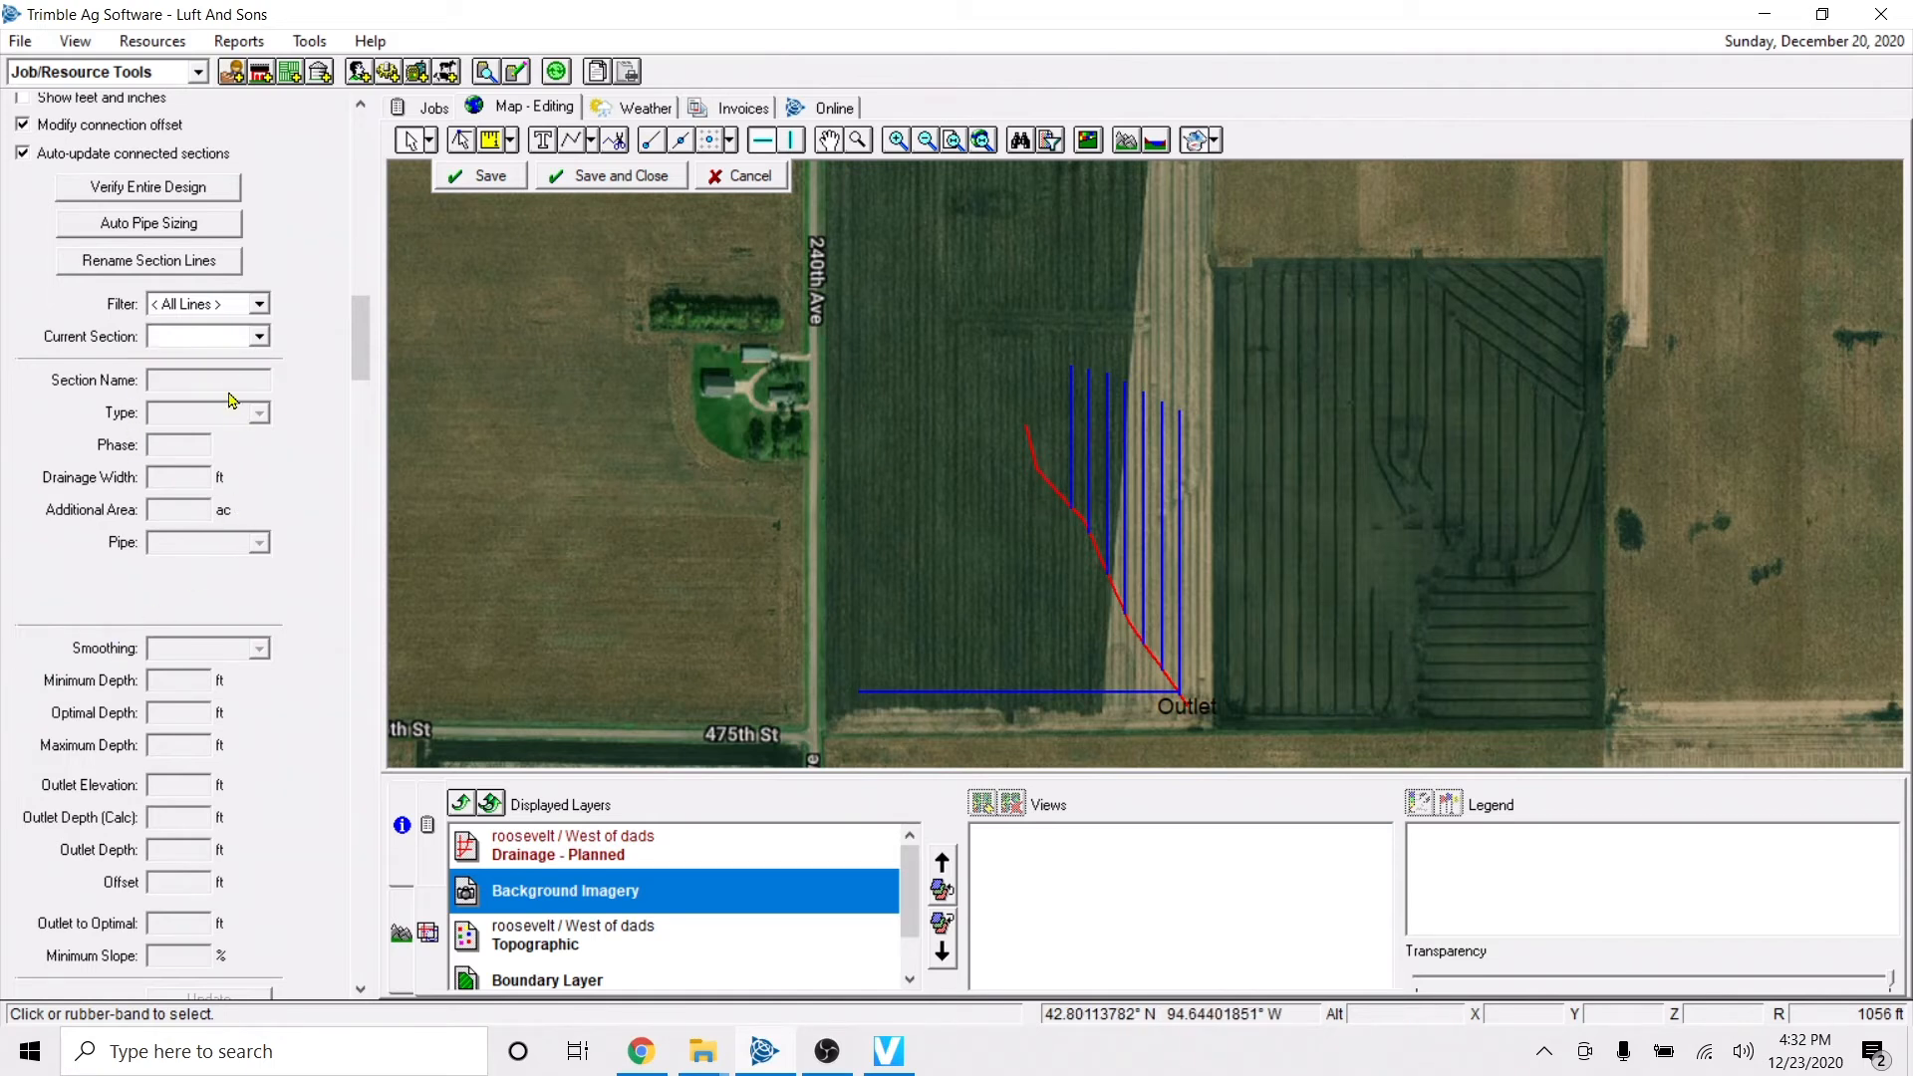
{"action": "left_click", "coordinate": [1108, 506]}
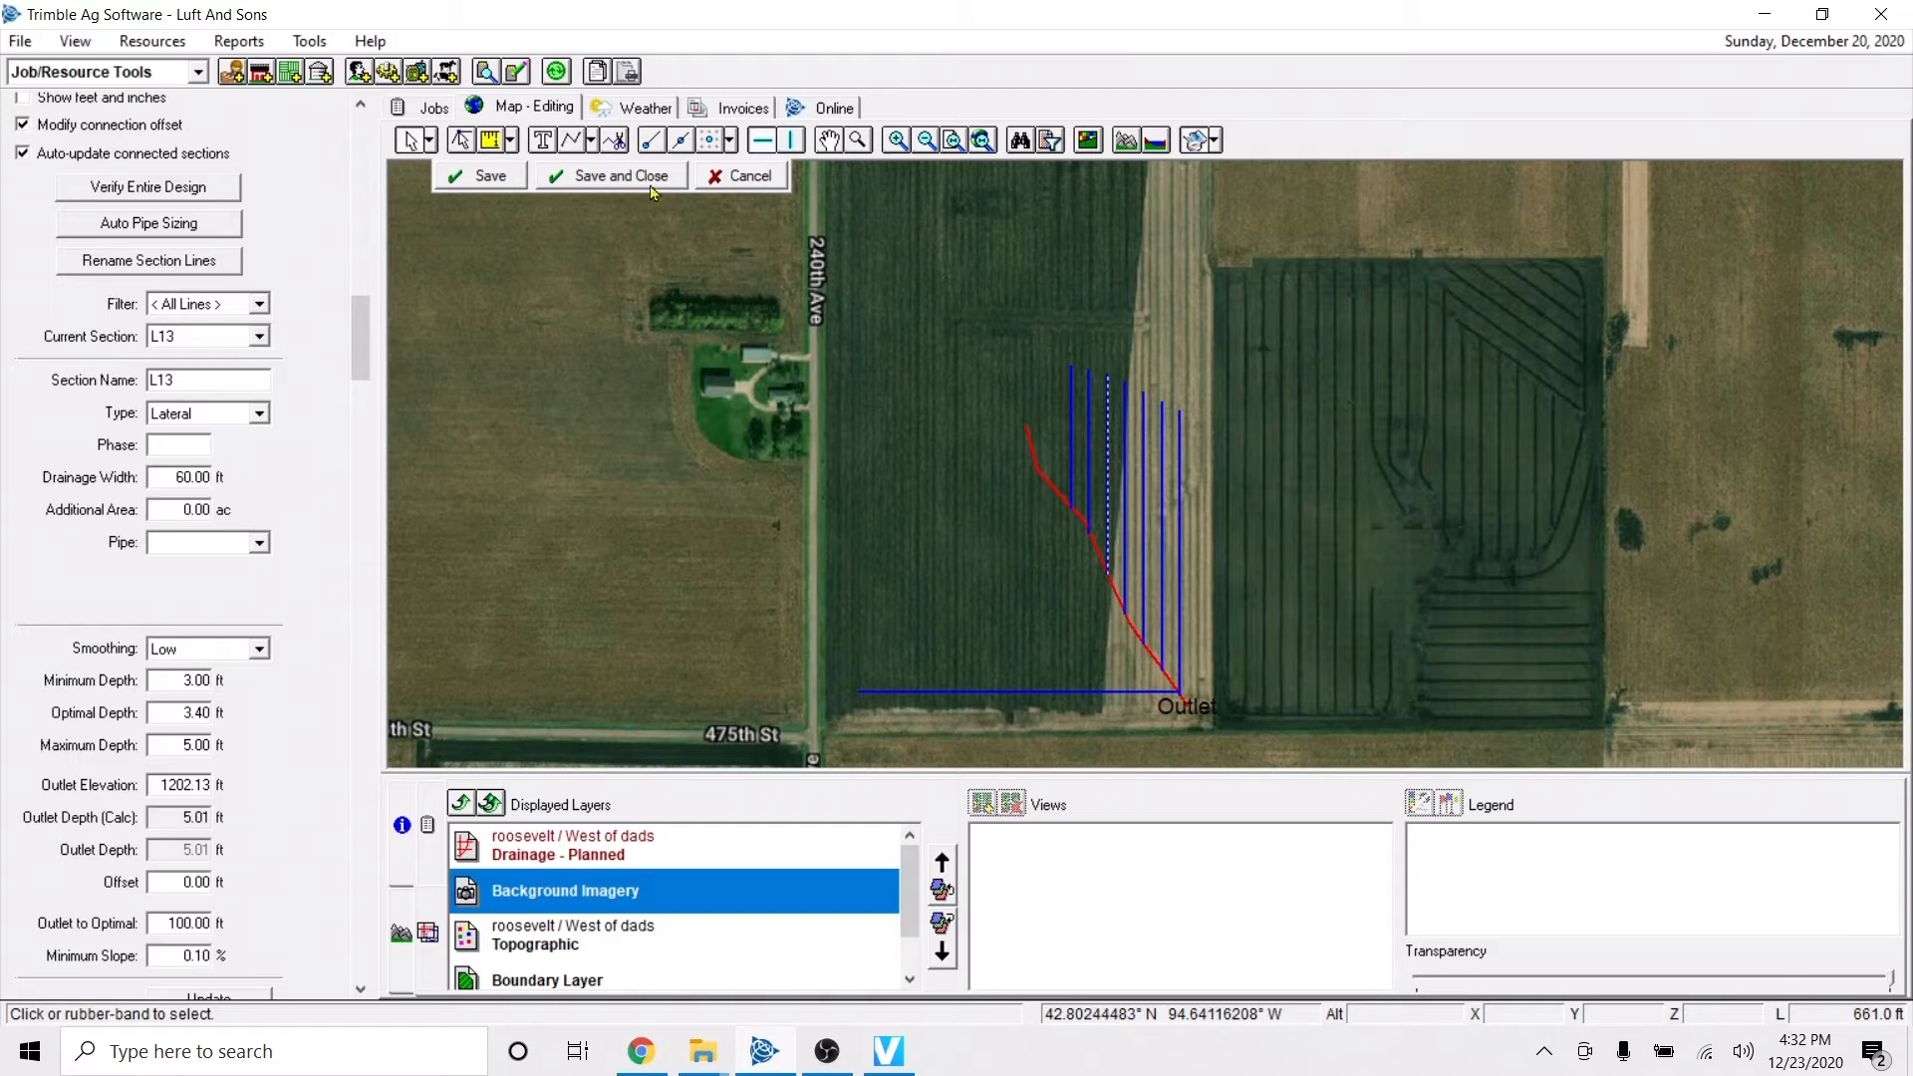
{"action": "left_click", "coordinate": [594, 141]}
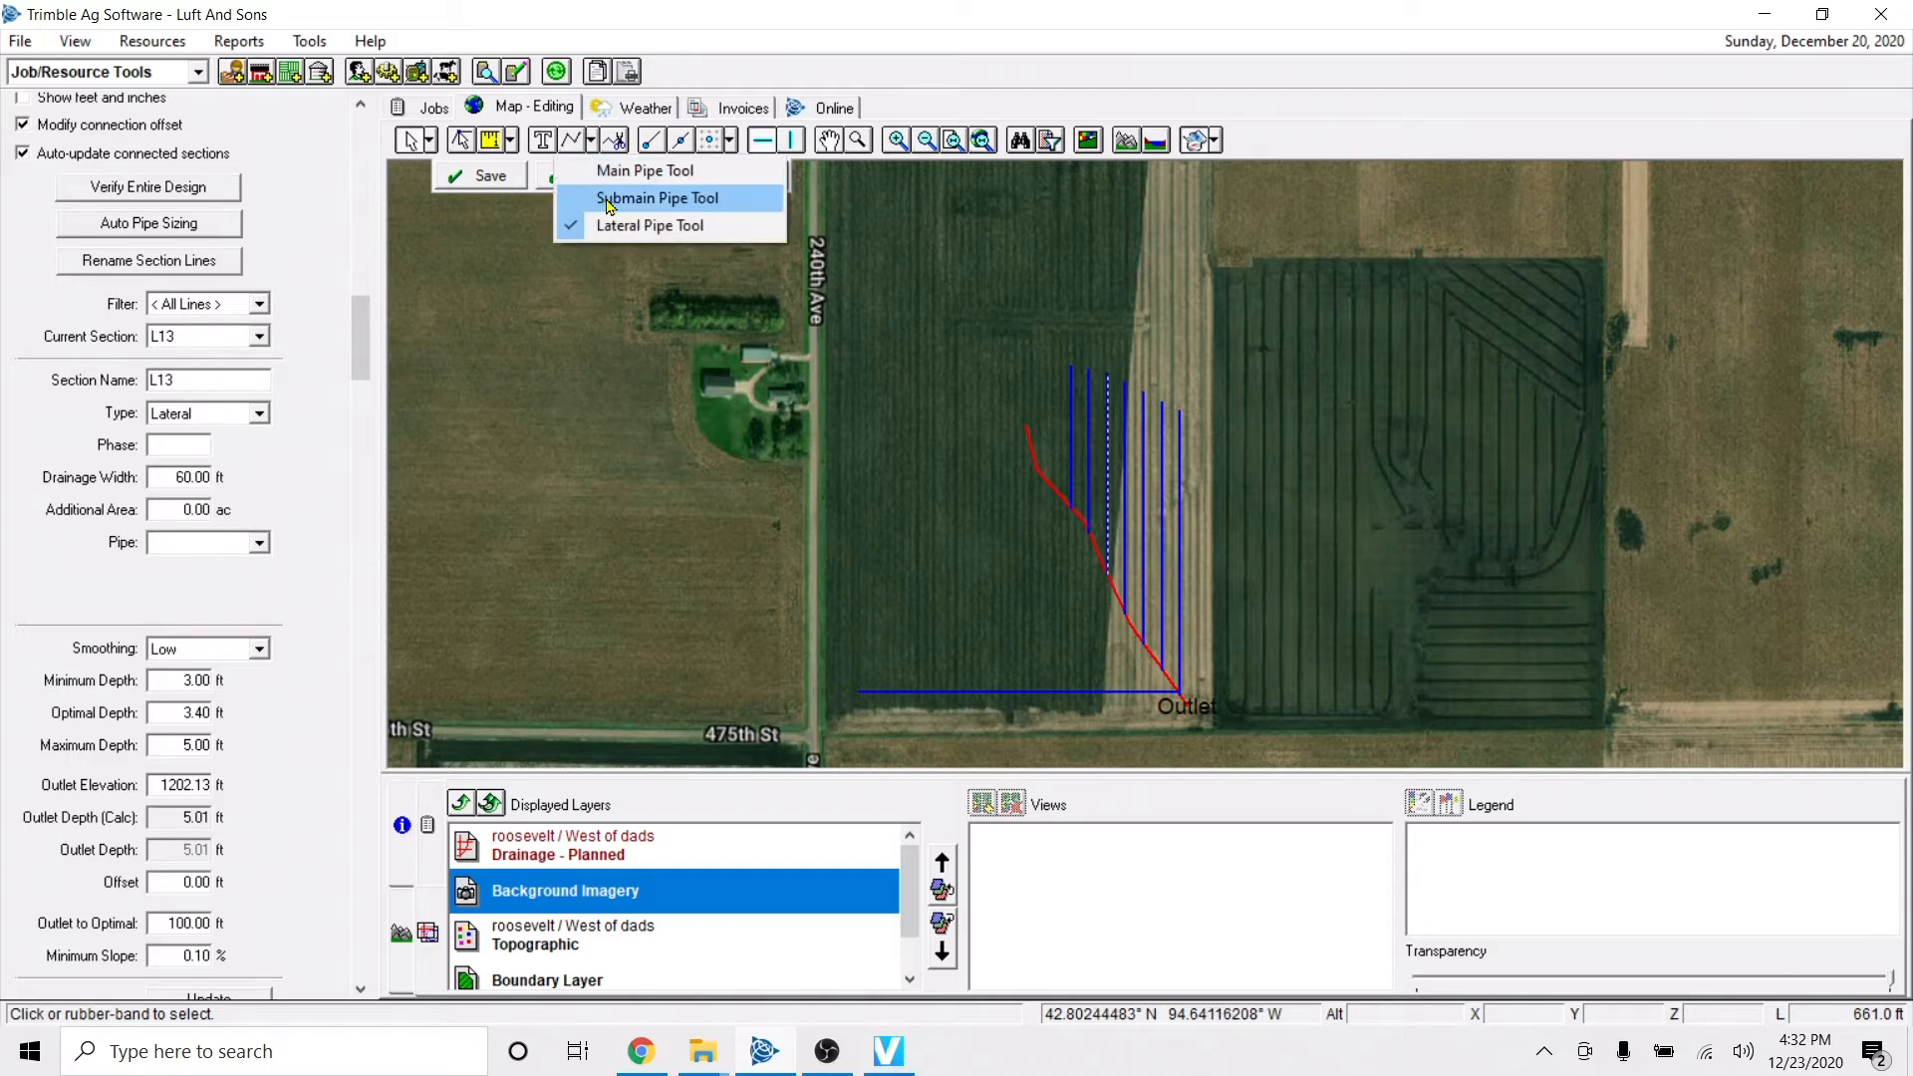
{"action": "left_click", "coordinate": [610, 199]}
{"action": "left_click", "coordinate": [1116, 604]}
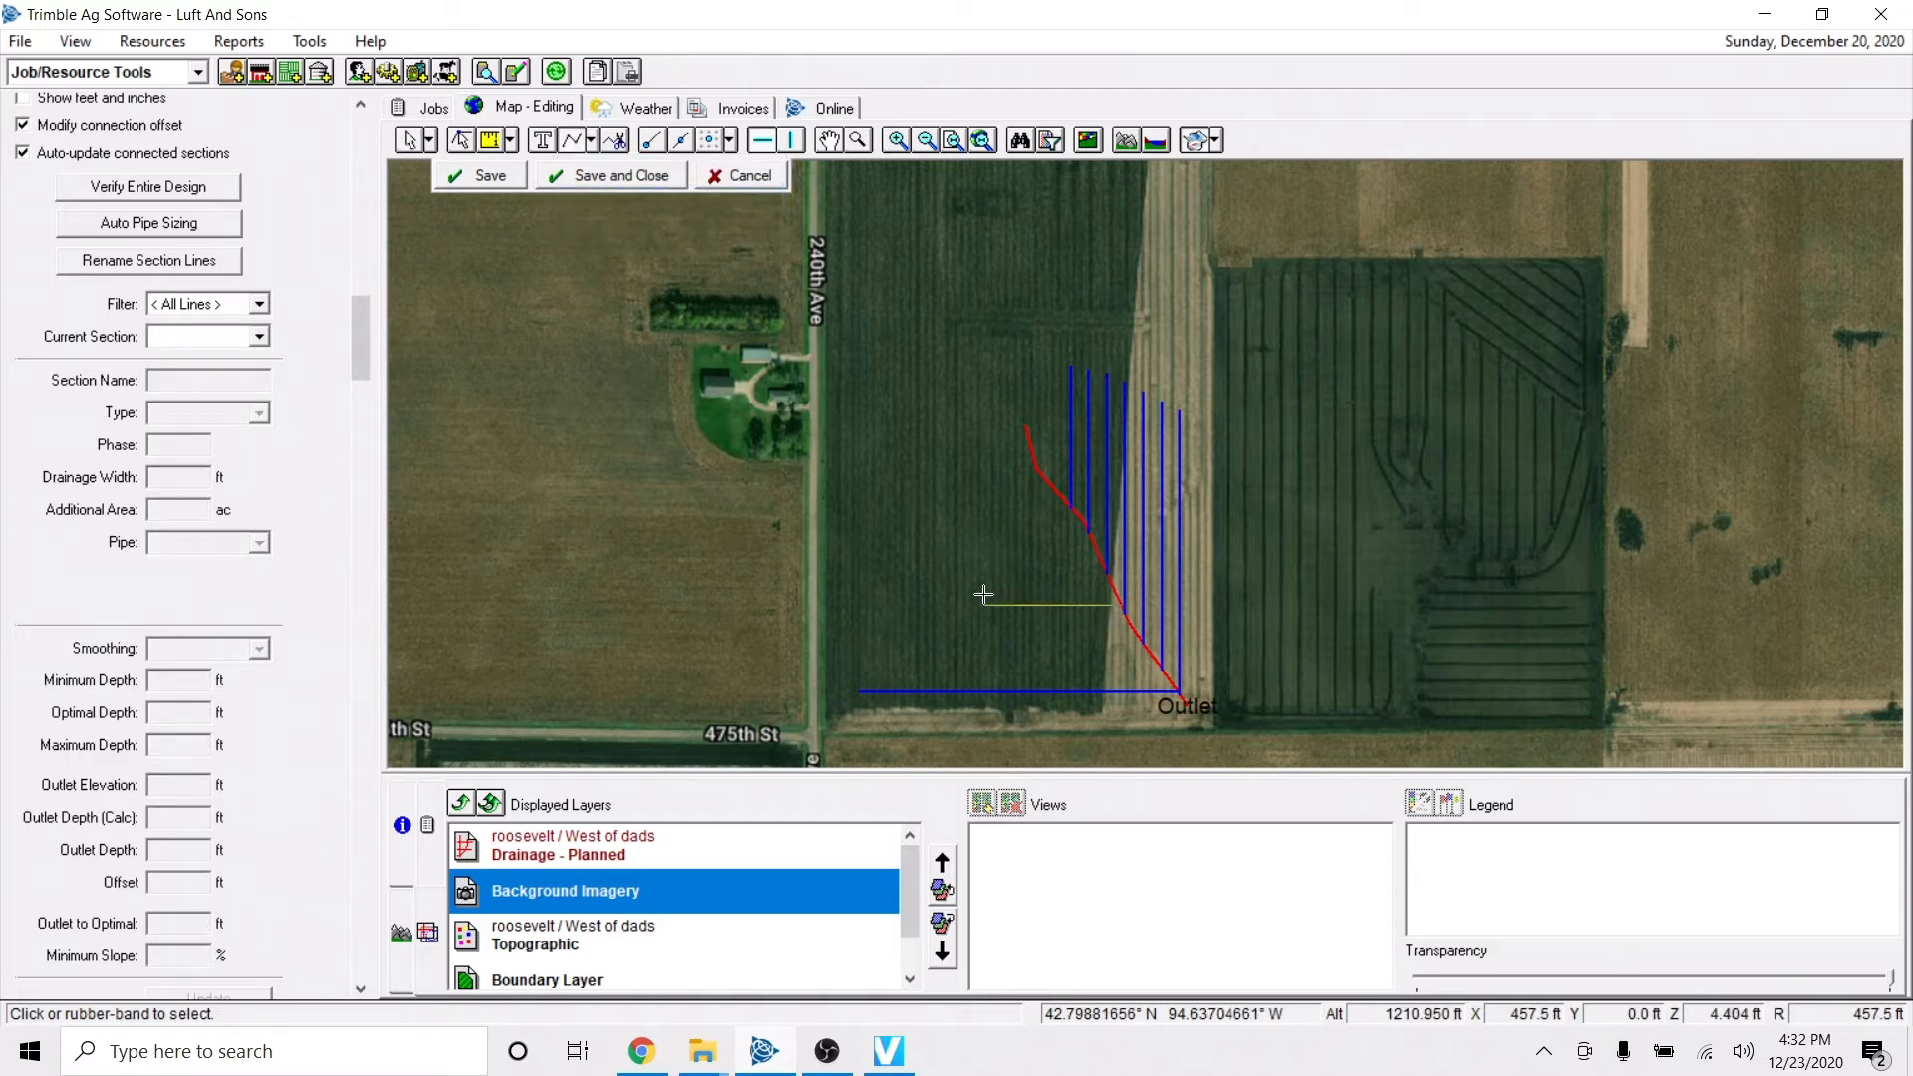
{"action": "right_click", "coordinate": [896, 548]}
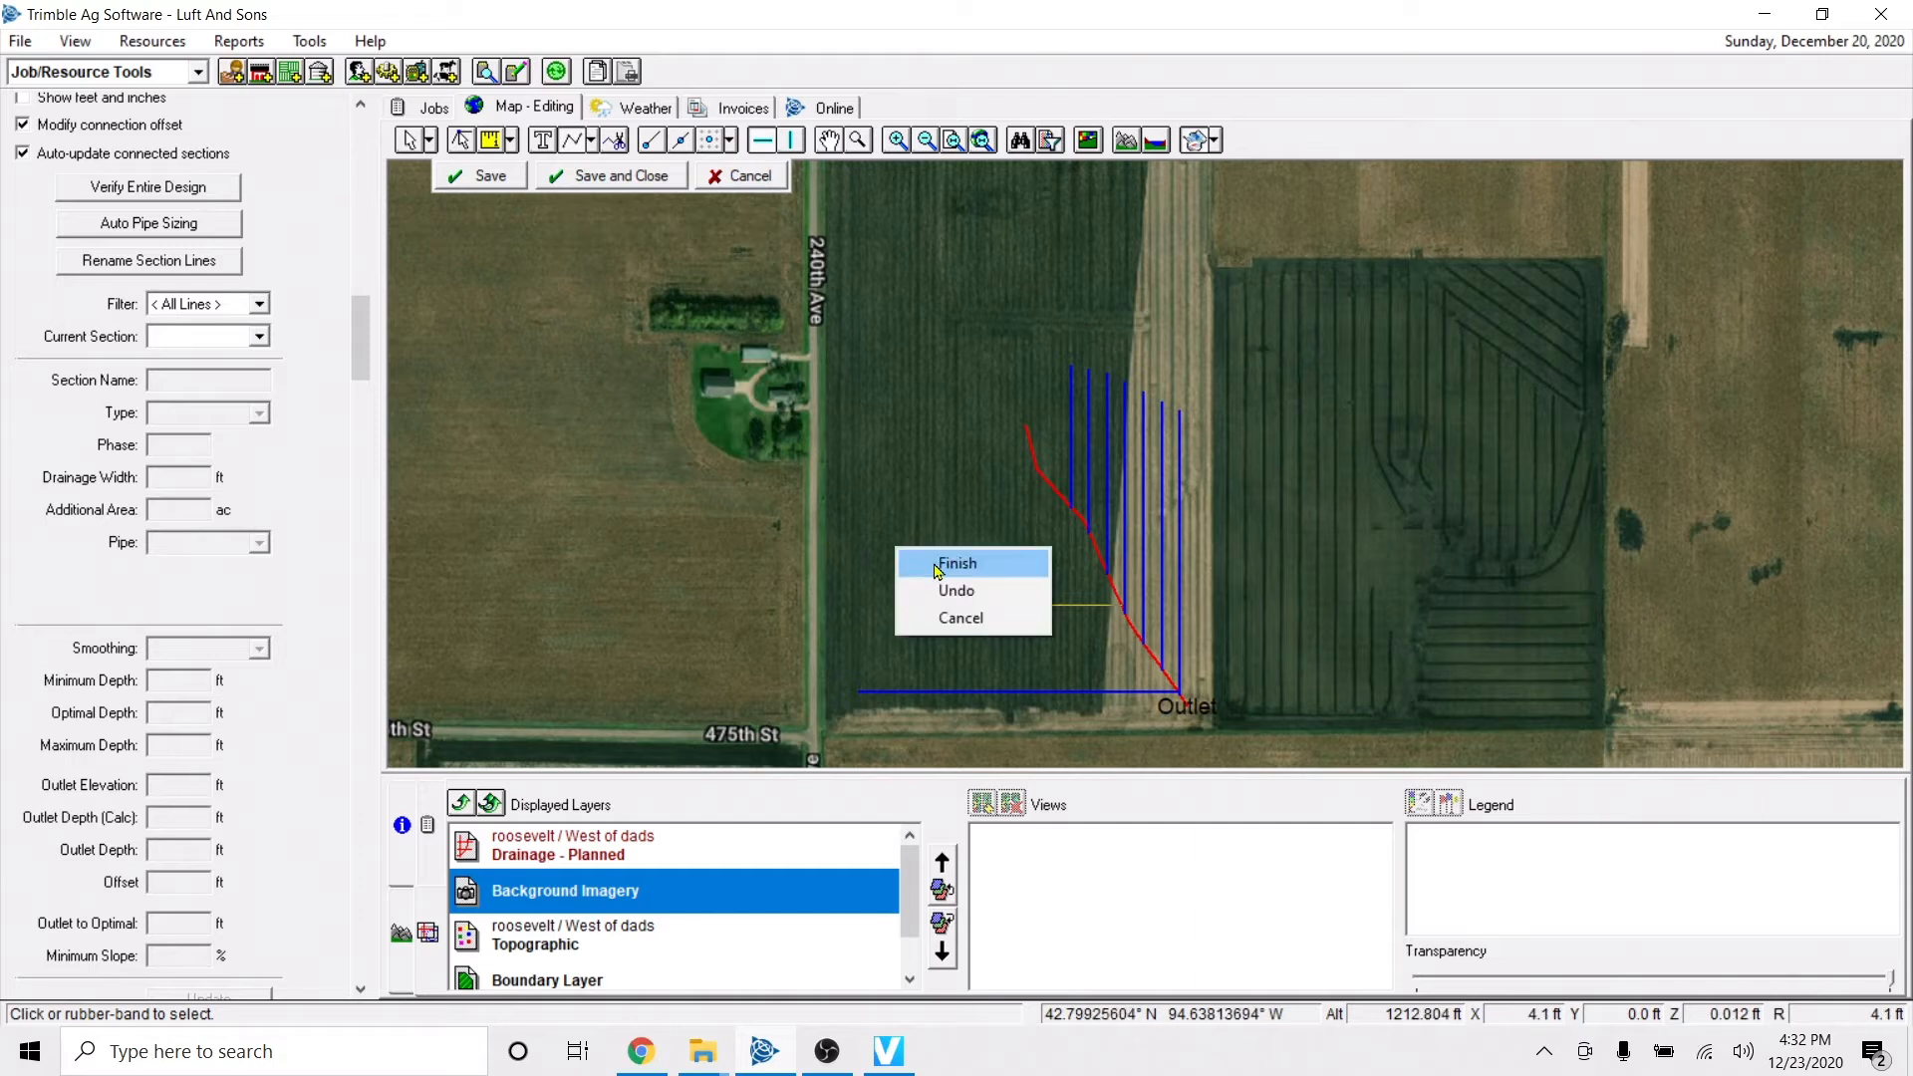
{"action": "left_click", "coordinate": [938, 564]}
{"action": "left_click", "coordinate": [417, 145]}
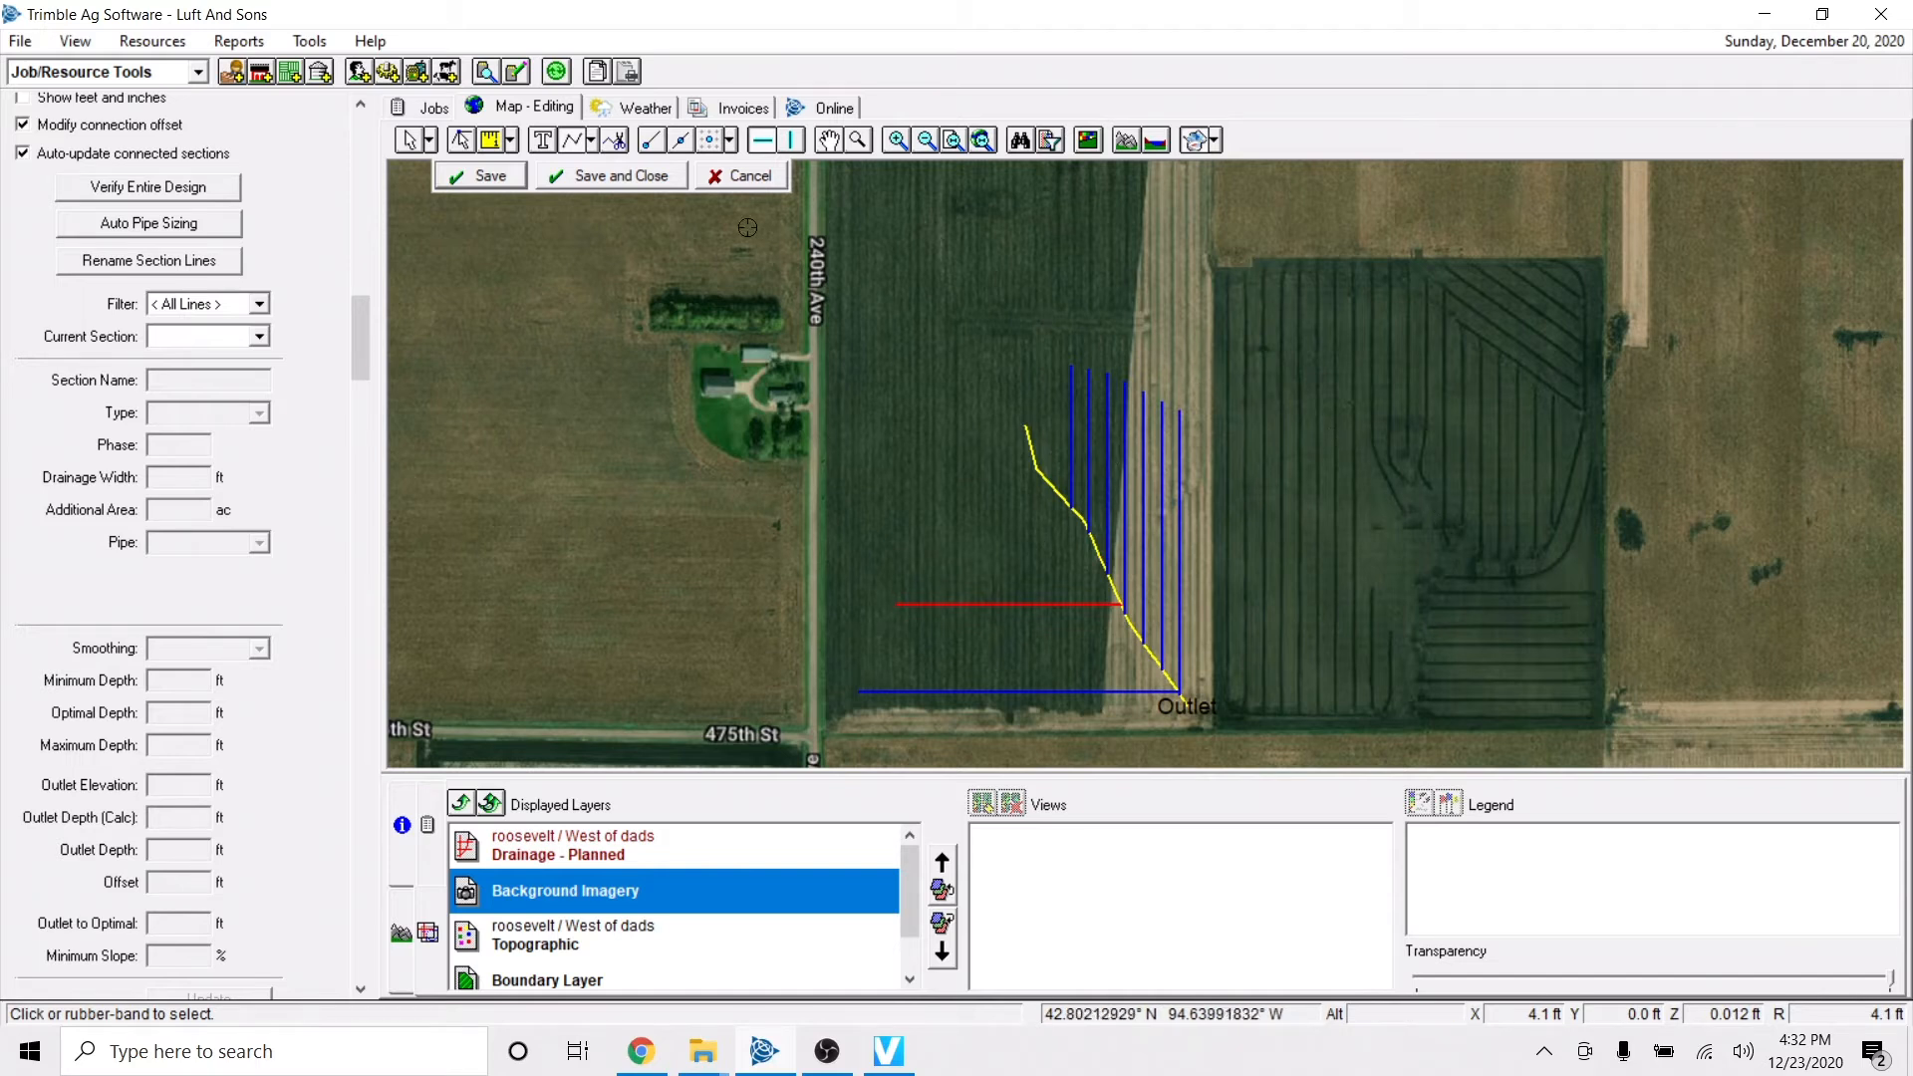
{"action": "left_click", "coordinate": [482, 182]}
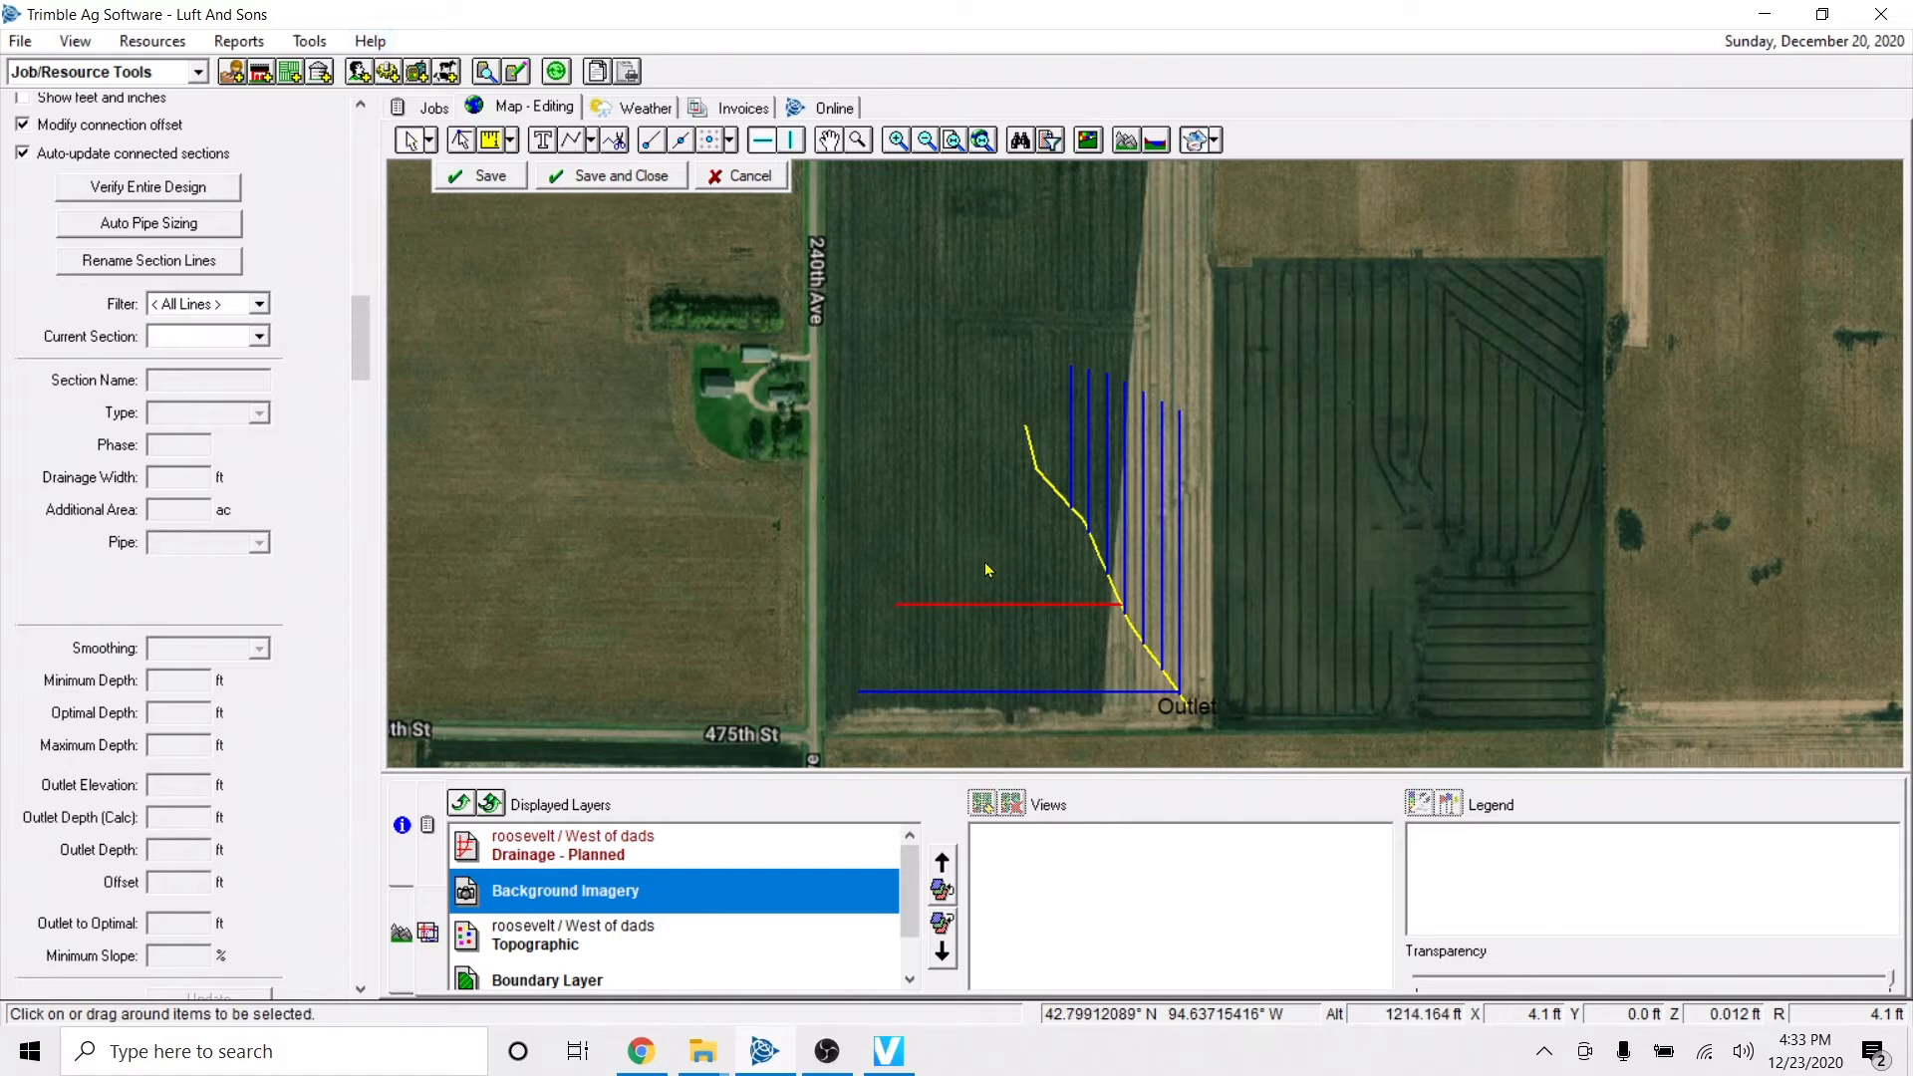
Select the main and review its AutoSlope default design parameters, keeping Low smoothing for the Main type.
{"action": "left_click", "coordinate": [1171, 682]}
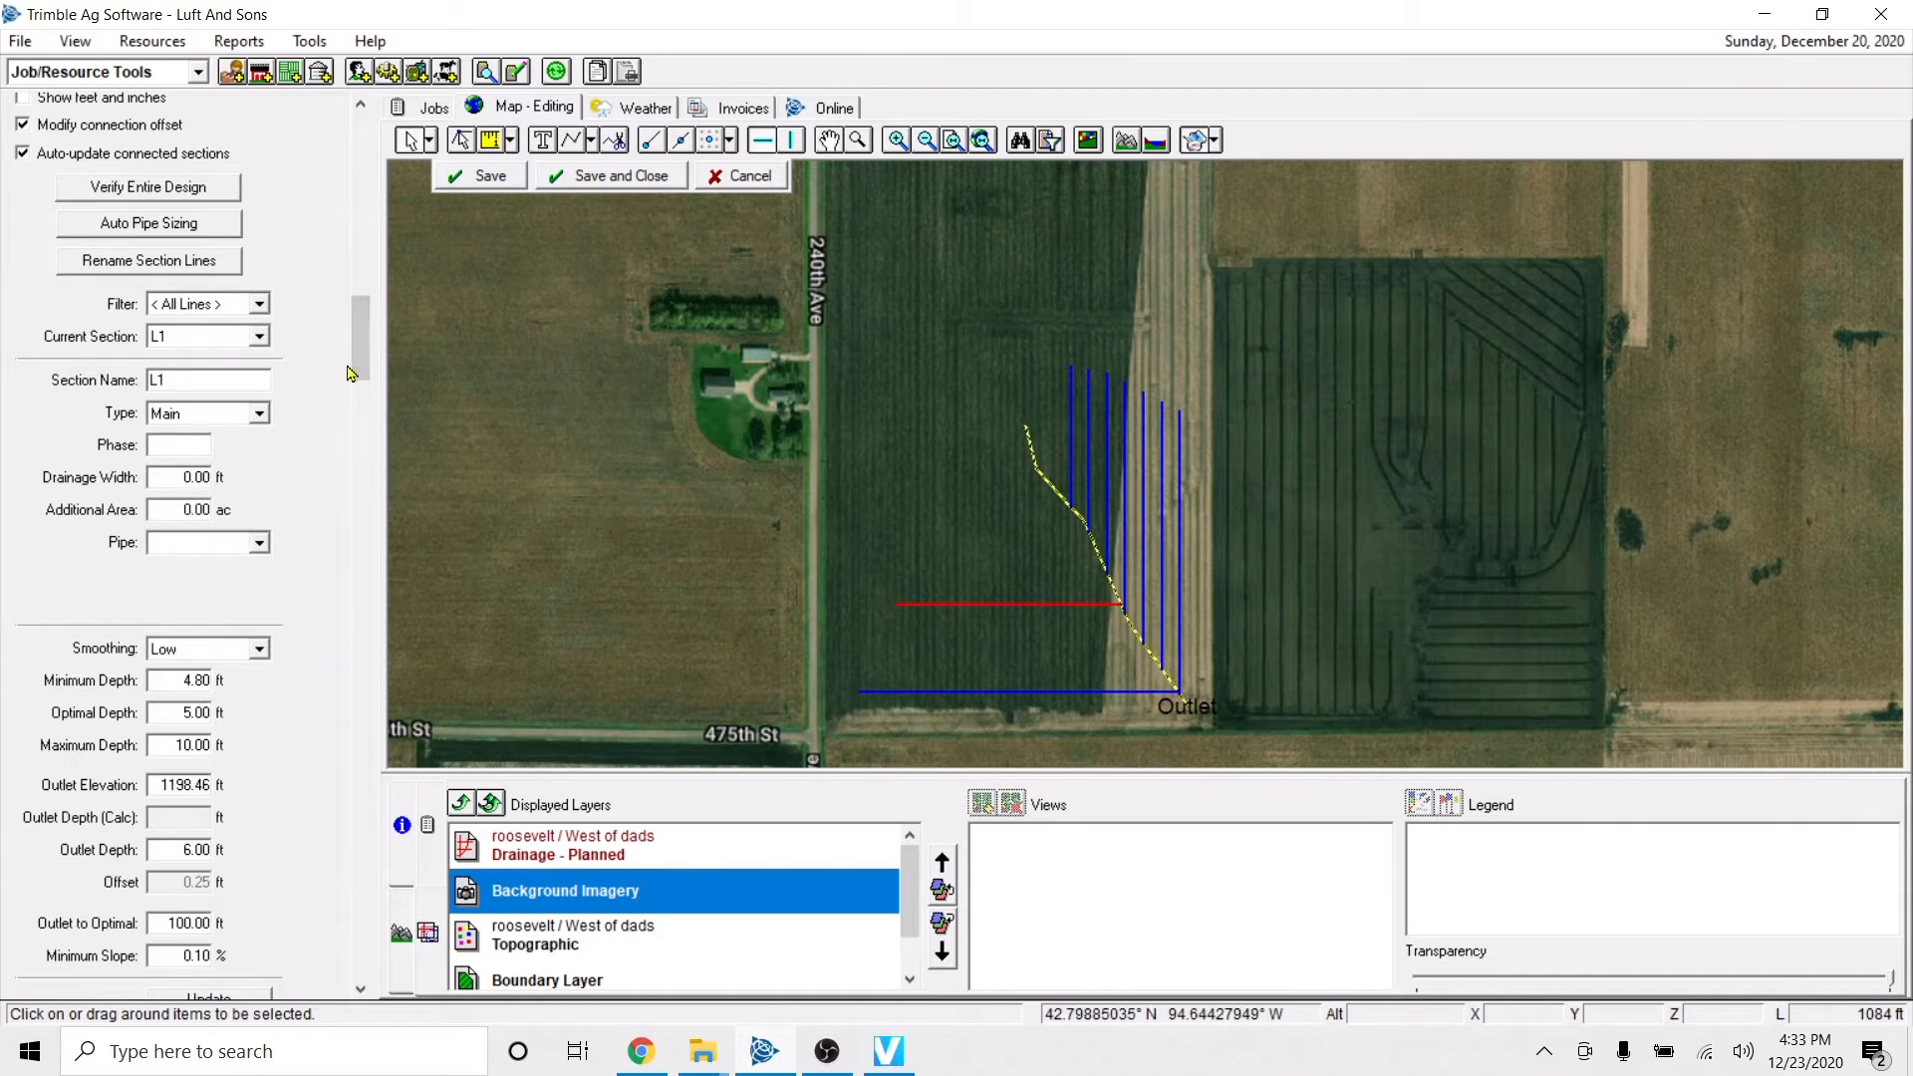
{"action": "left_click_drag", "start_coordinate": [355, 353], "coordinate": [351, 572]}
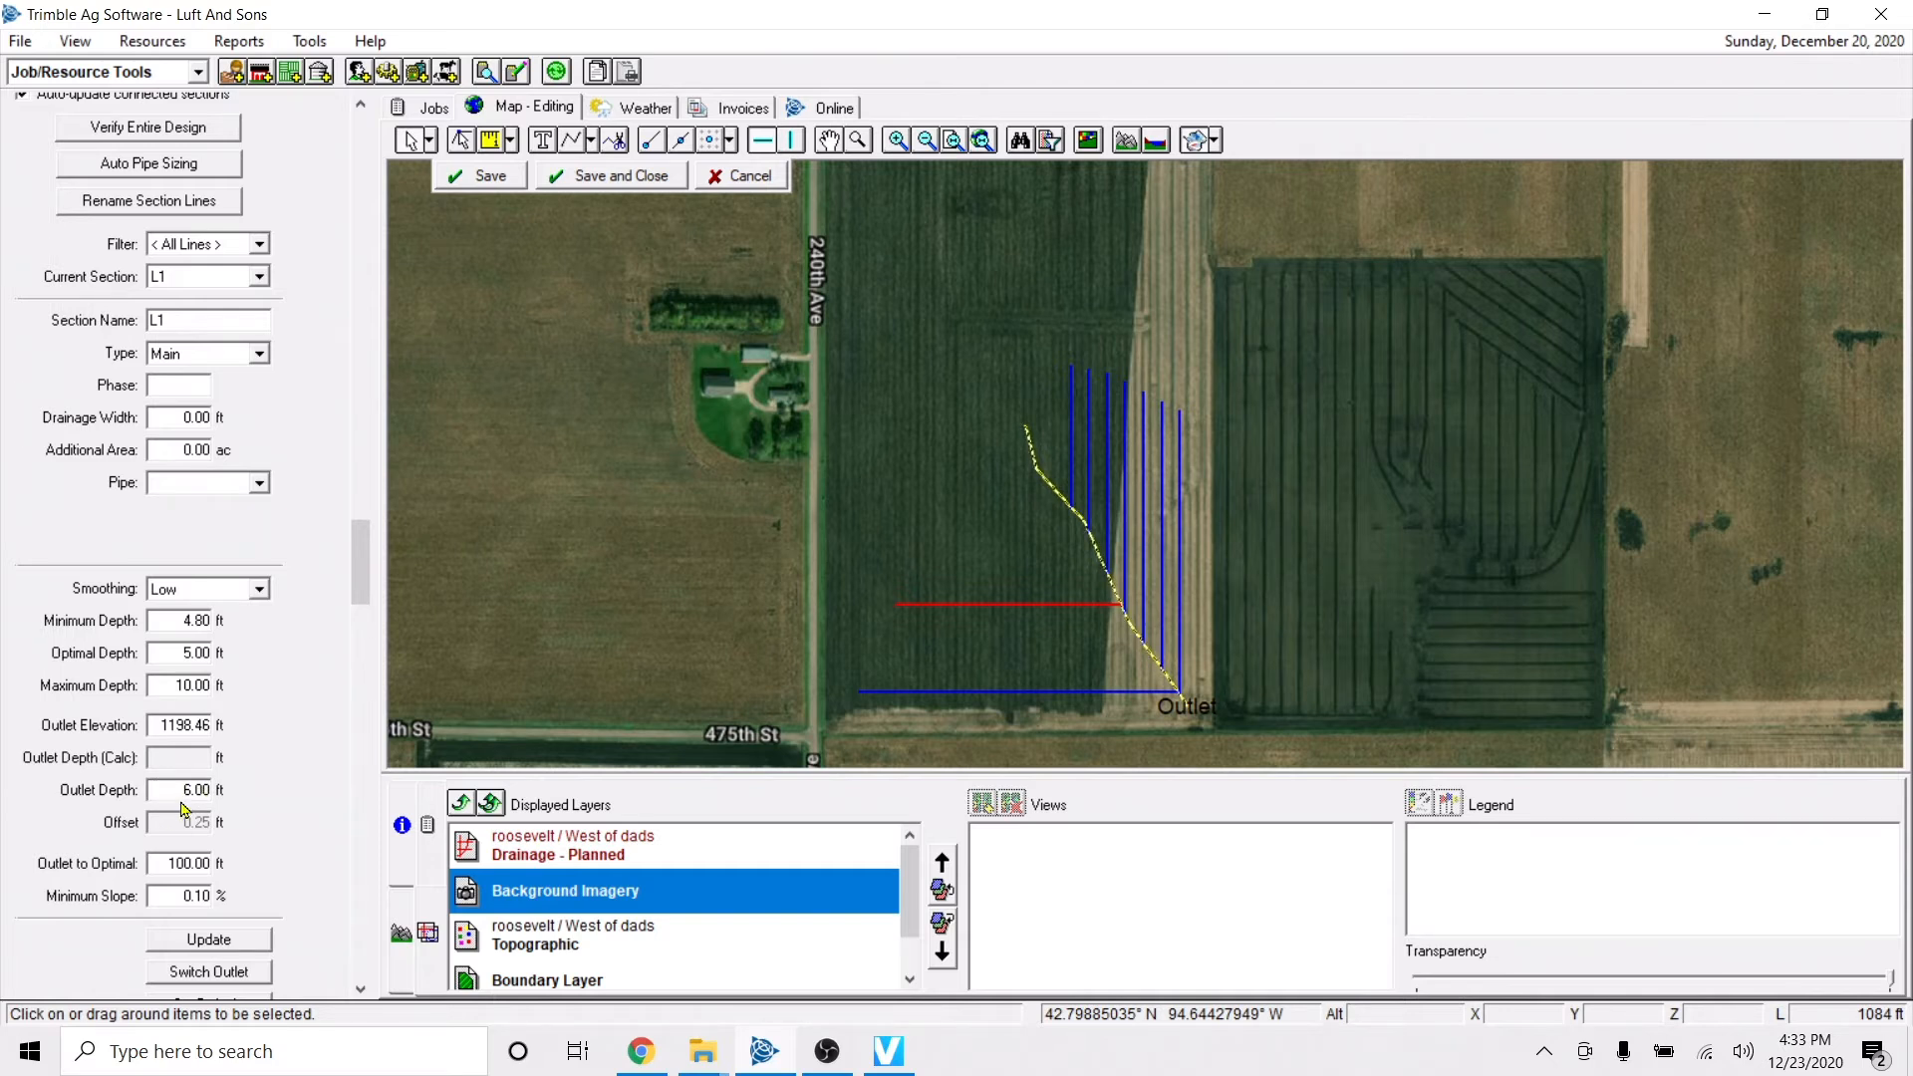
{"action": "left_click_drag", "start_coordinate": [365, 600], "coordinate": [363, 703]}
{"action": "left_click", "coordinate": [244, 982]}
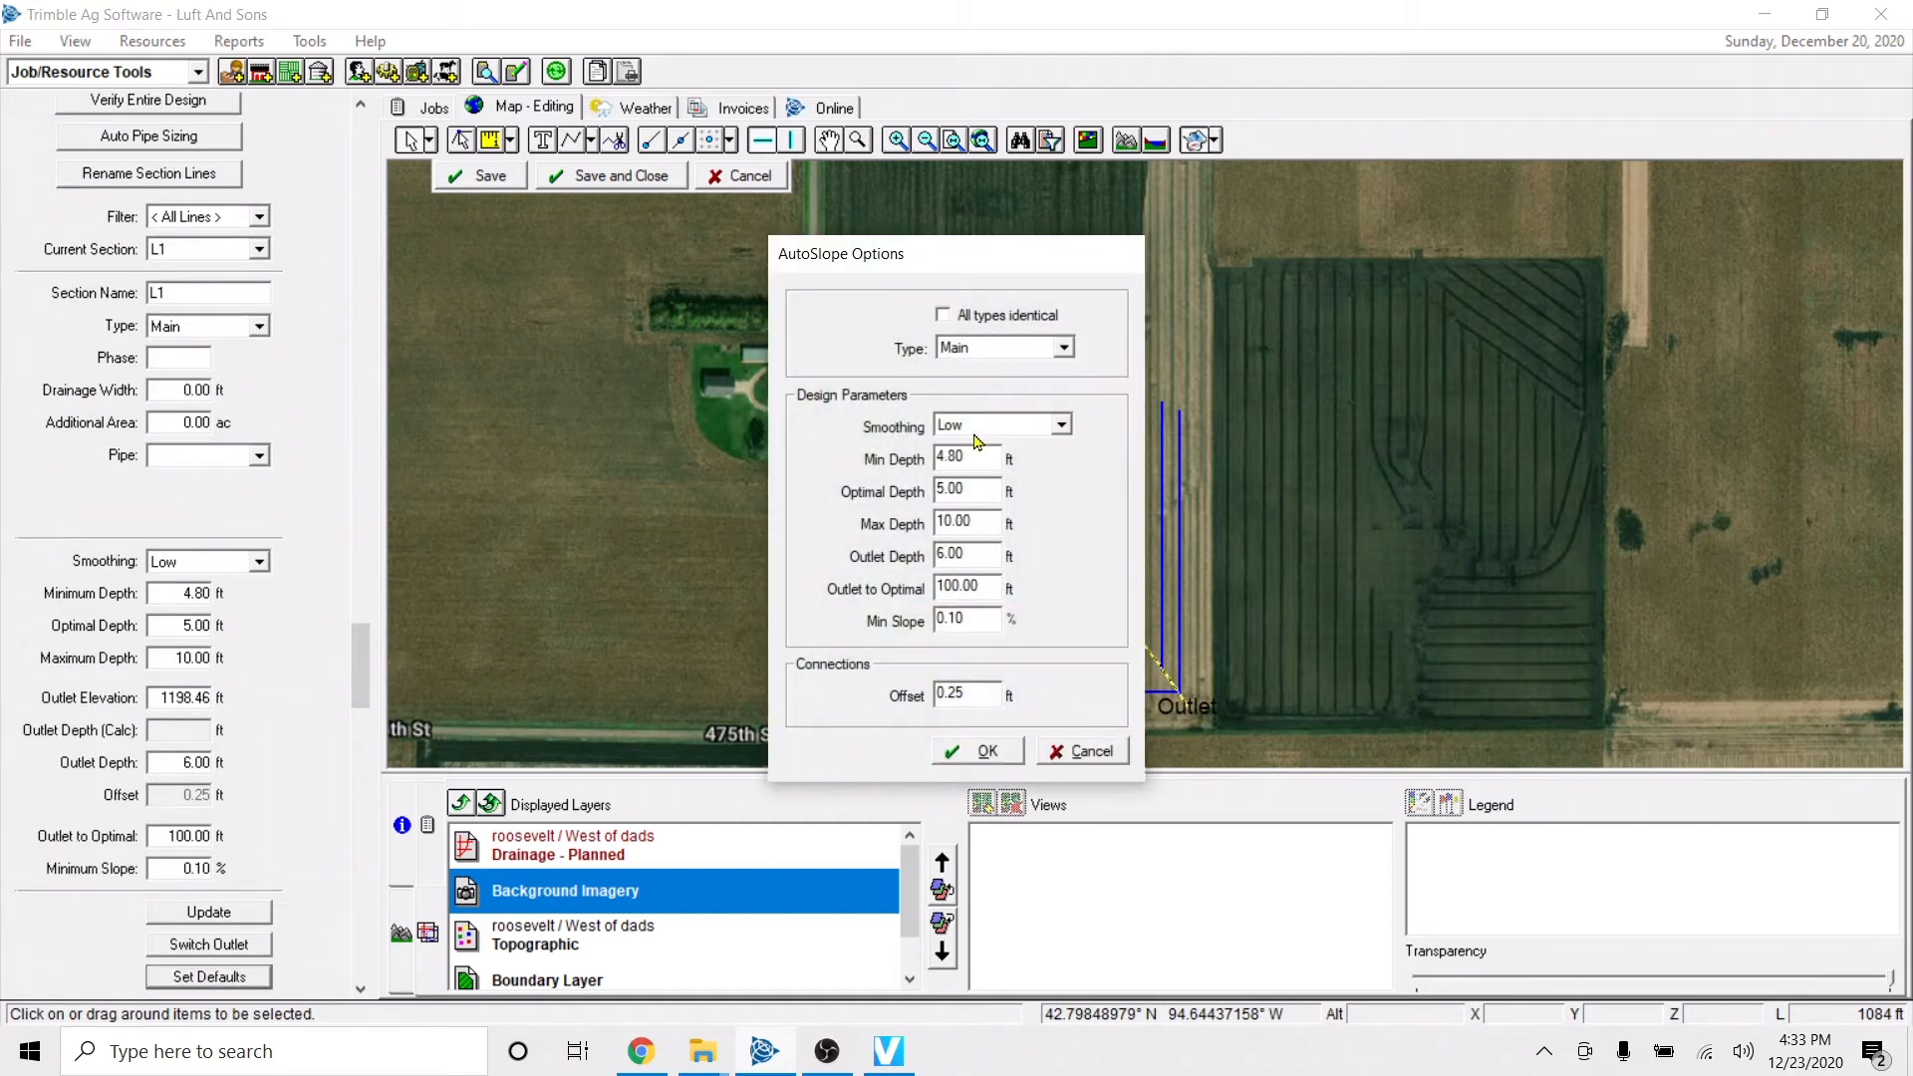
{"action": "left_click", "coordinate": [1007, 357]}
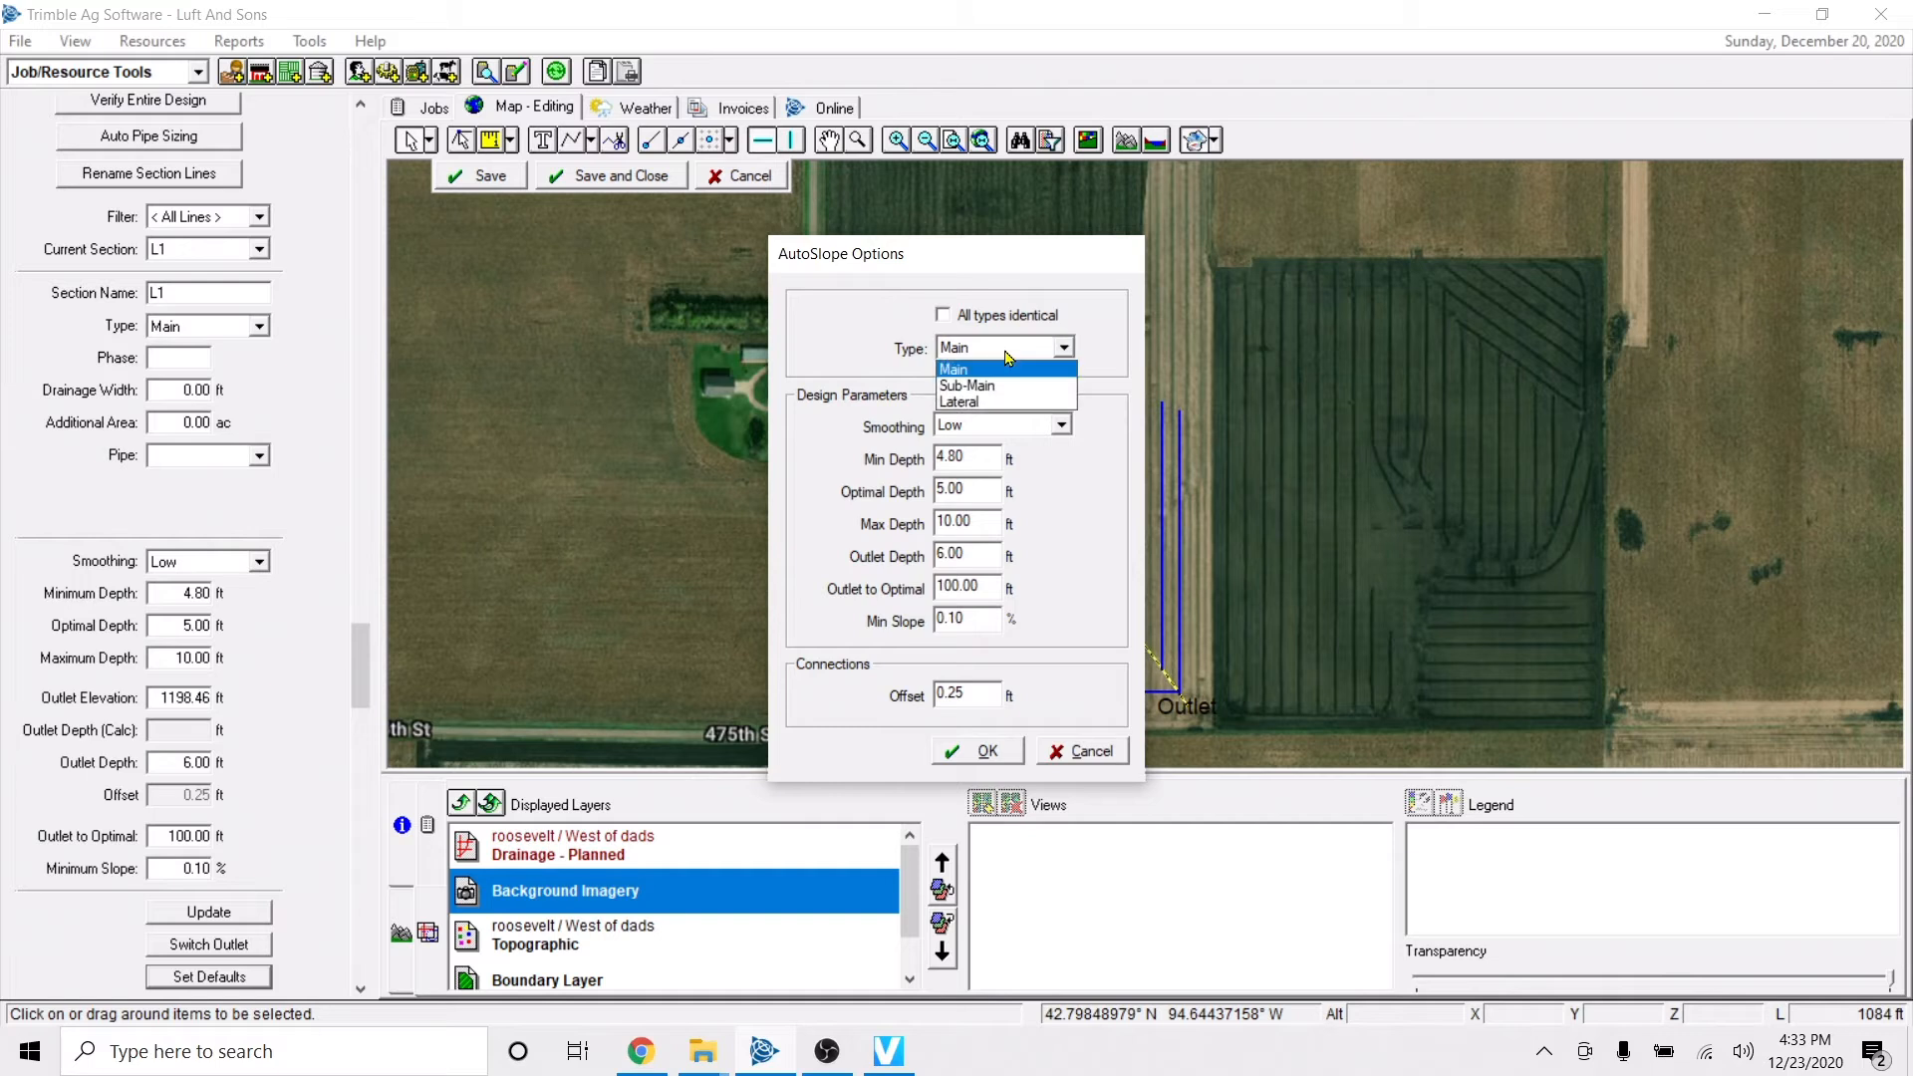
{"action": "left_click", "coordinate": [1002, 370]}
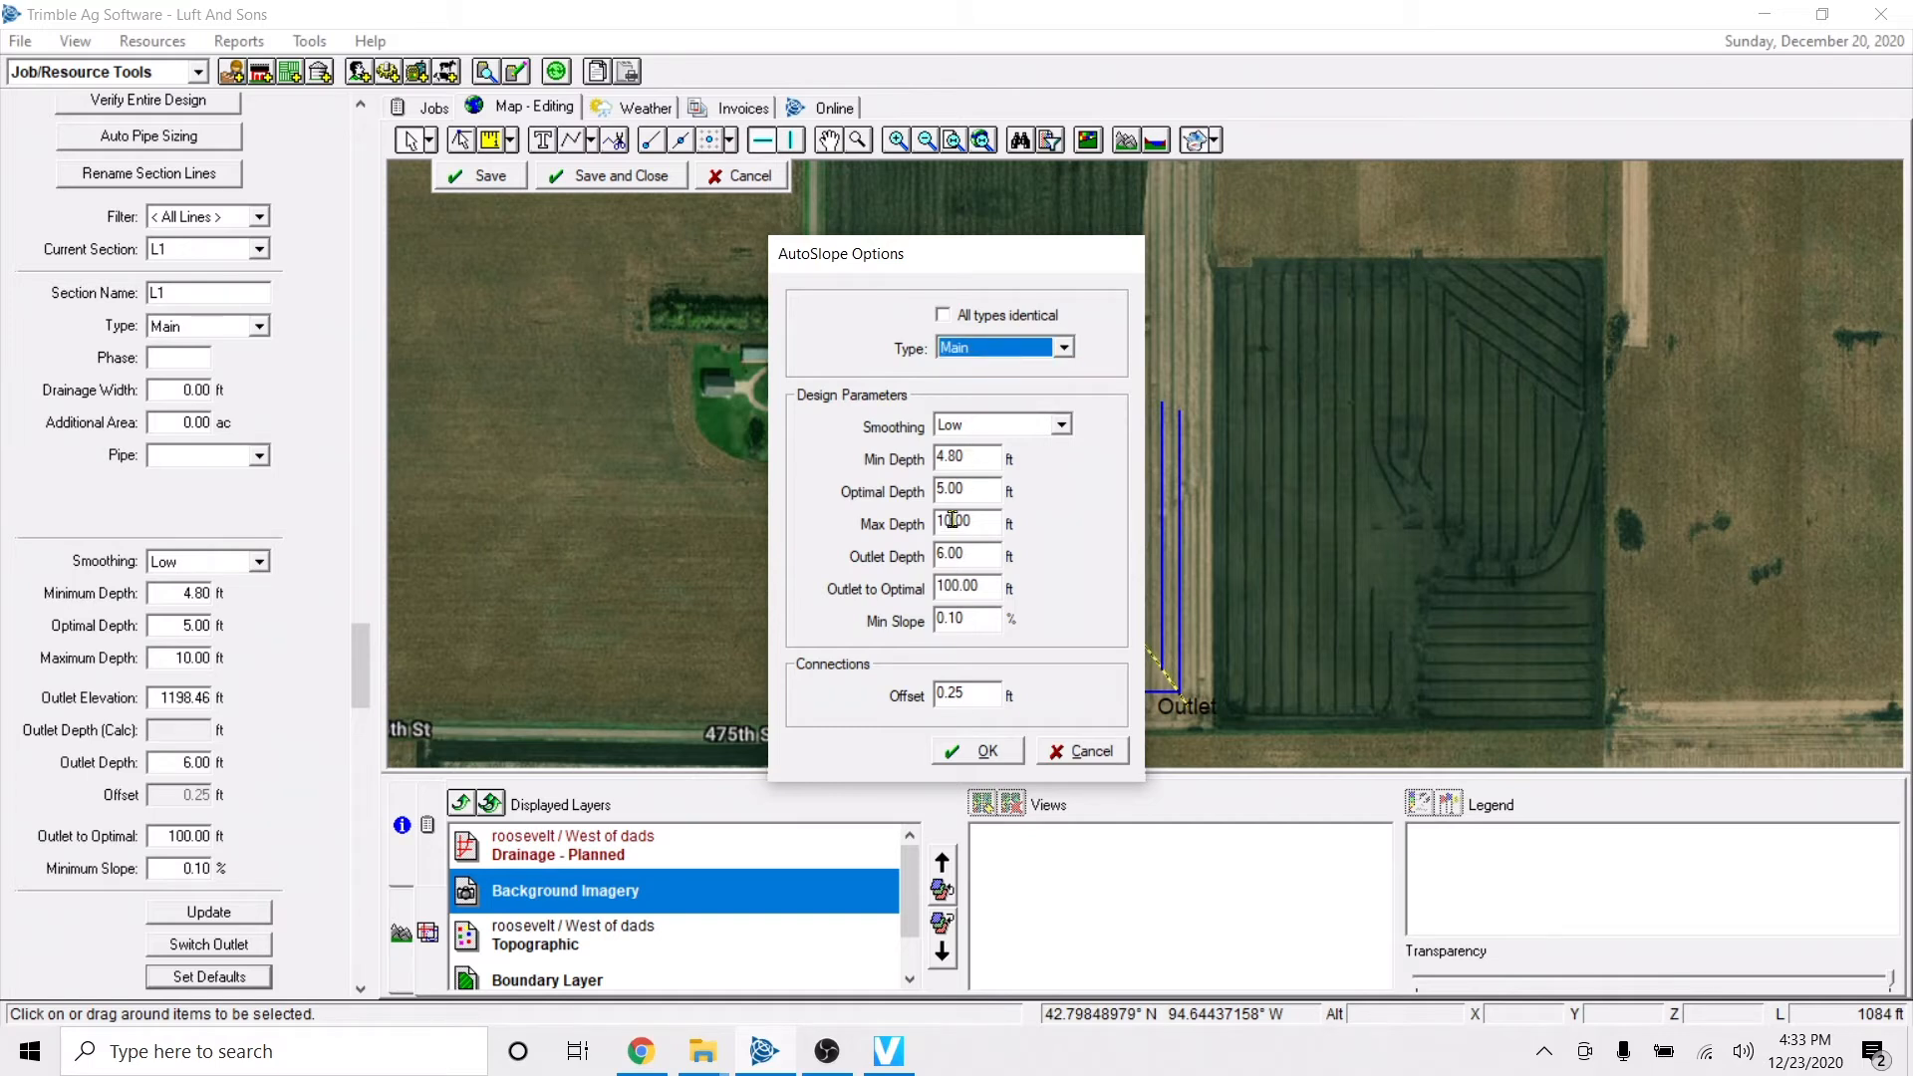
{"action": "left_click", "coordinate": [977, 434]}
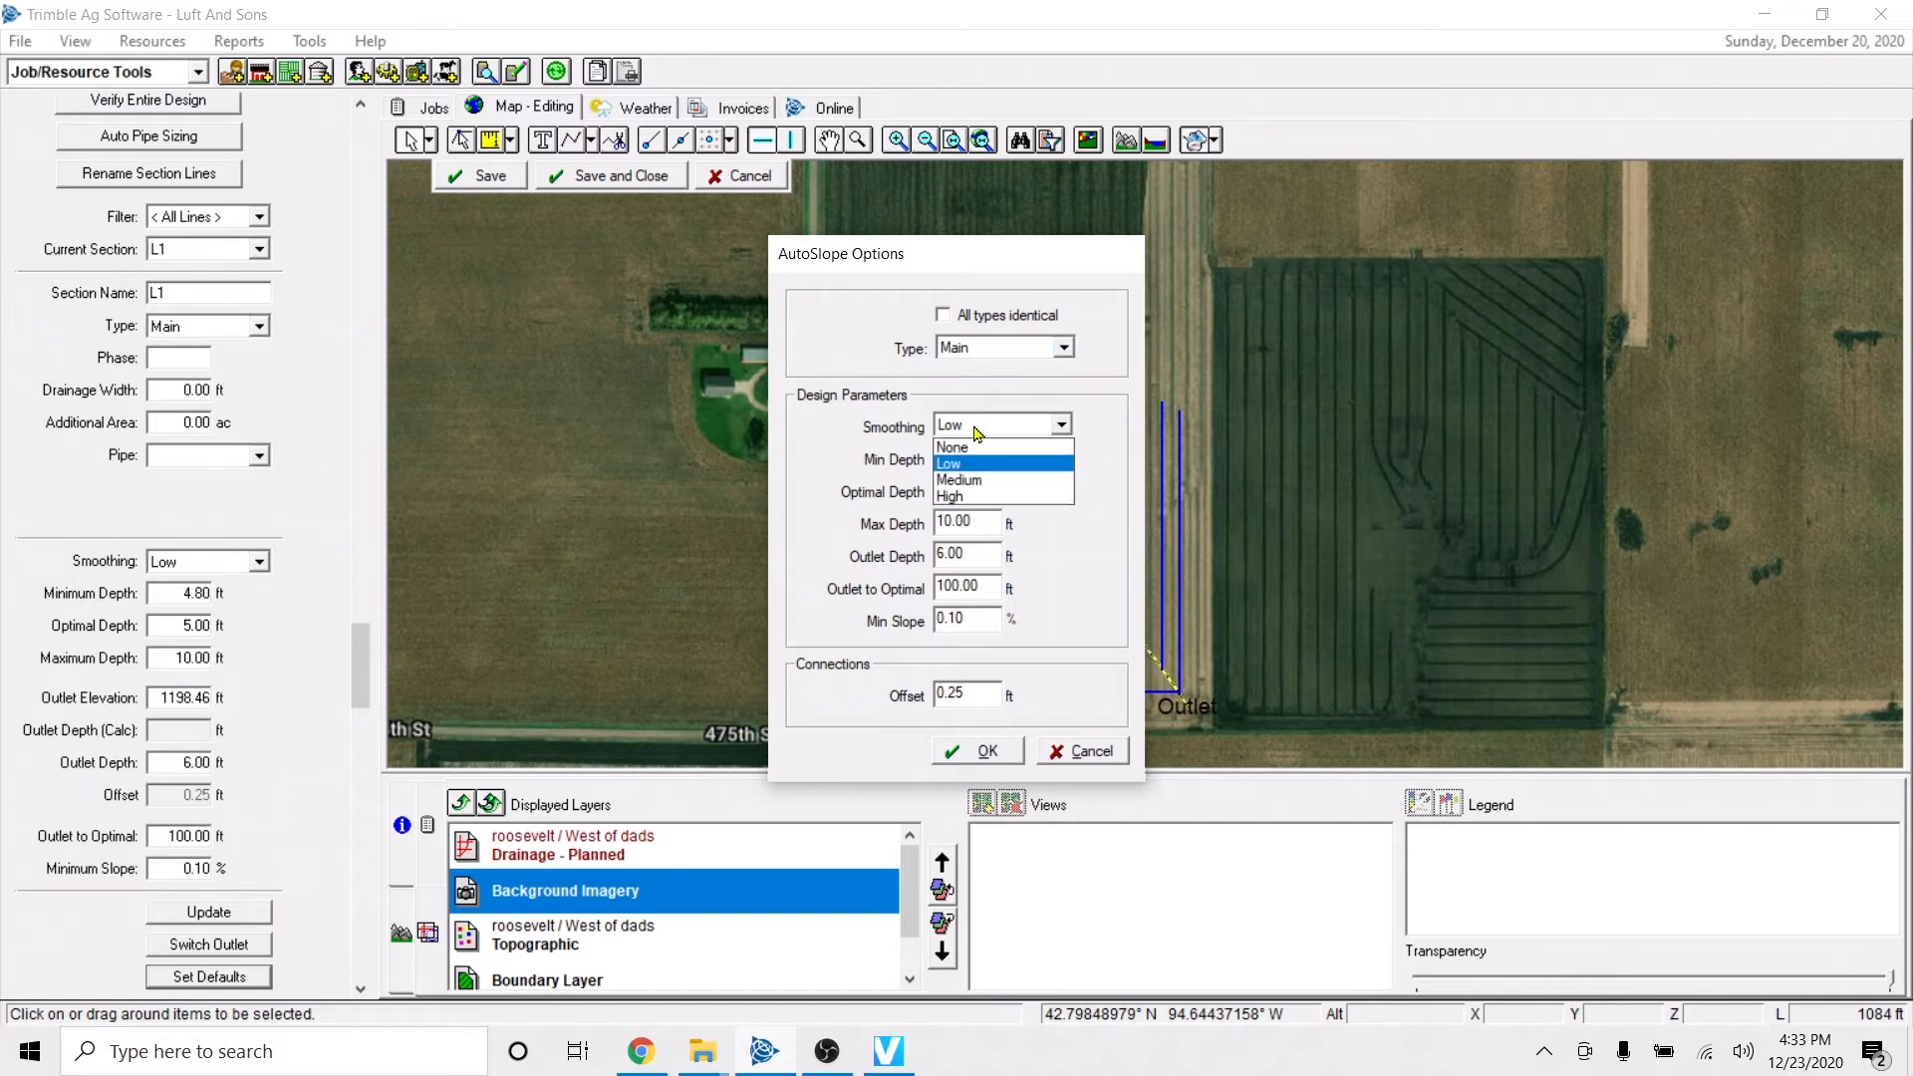
{"action": "left_click", "coordinate": [967, 464]}
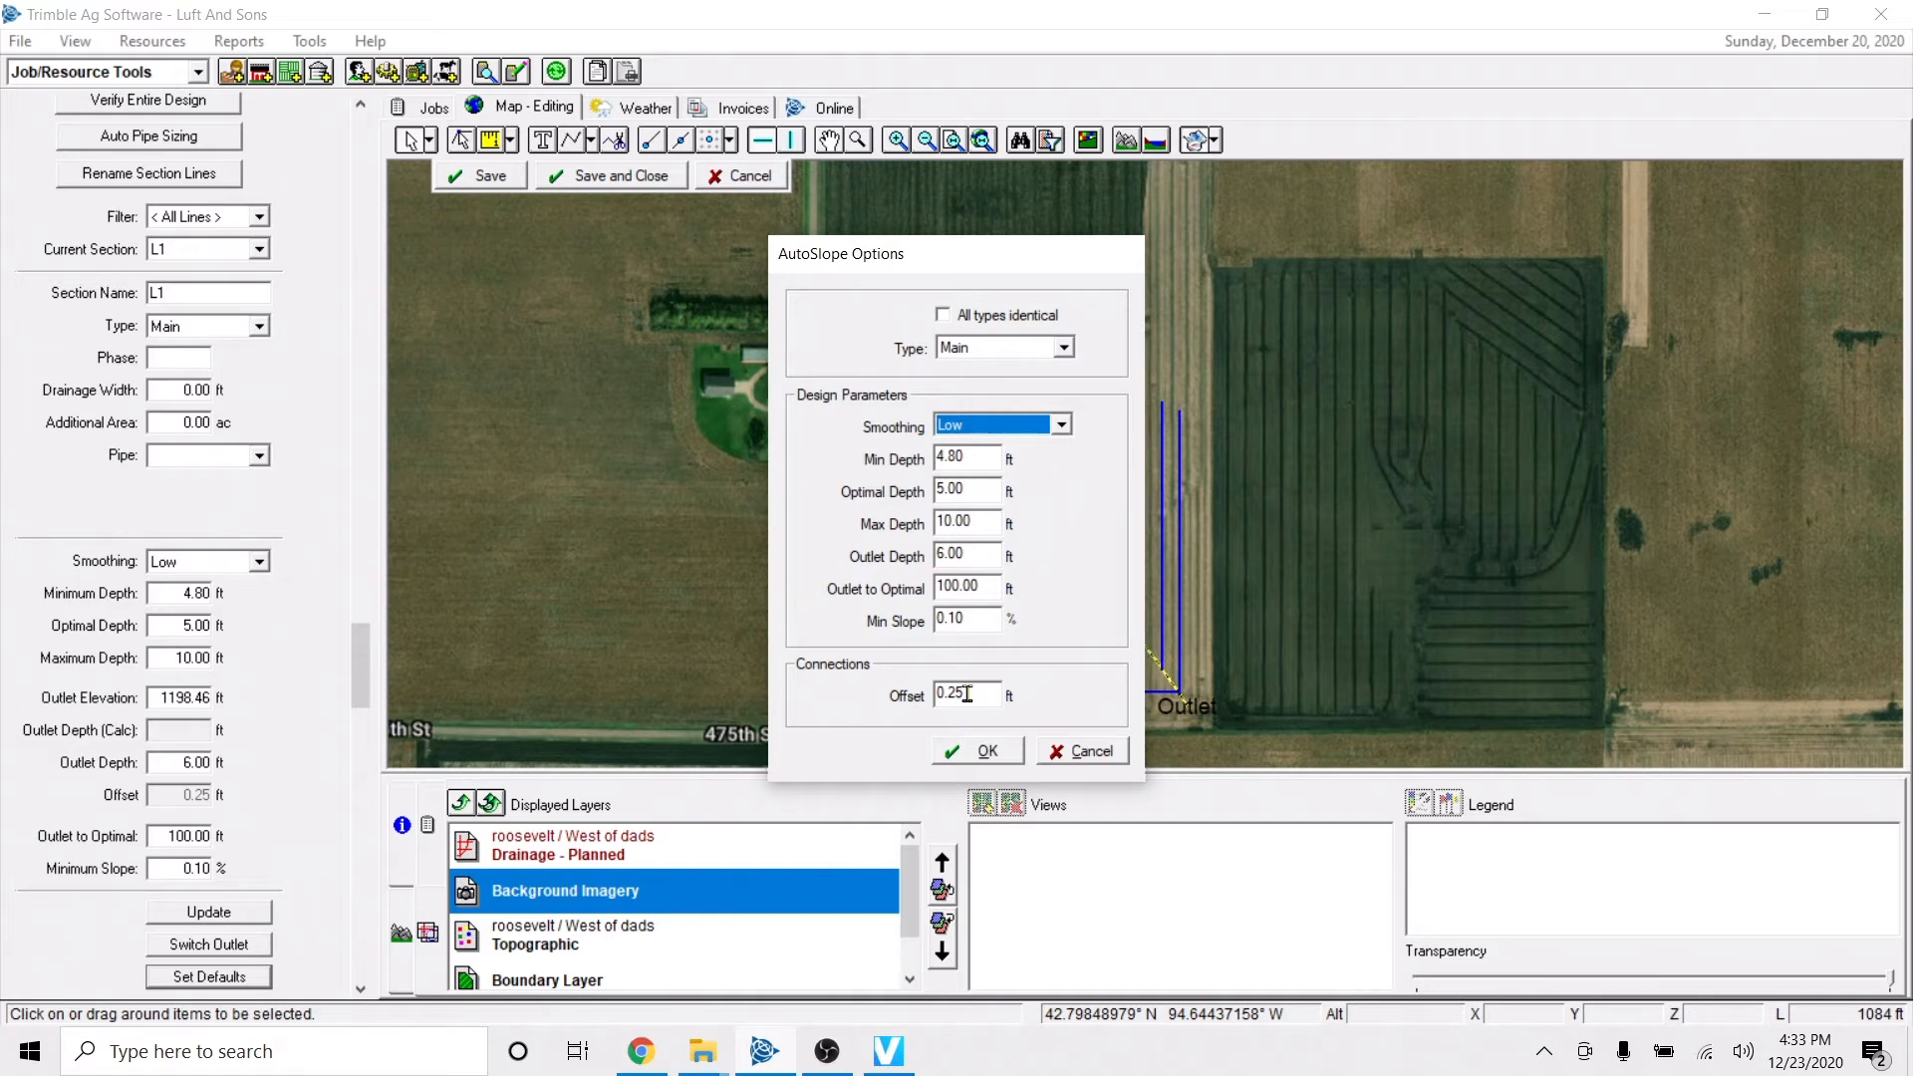
Review the Sub-Main AutoSlope defaults and set the default connection offset for laterals to 0.25 ft.
{"action": "left_click", "coordinate": [1042, 346]}
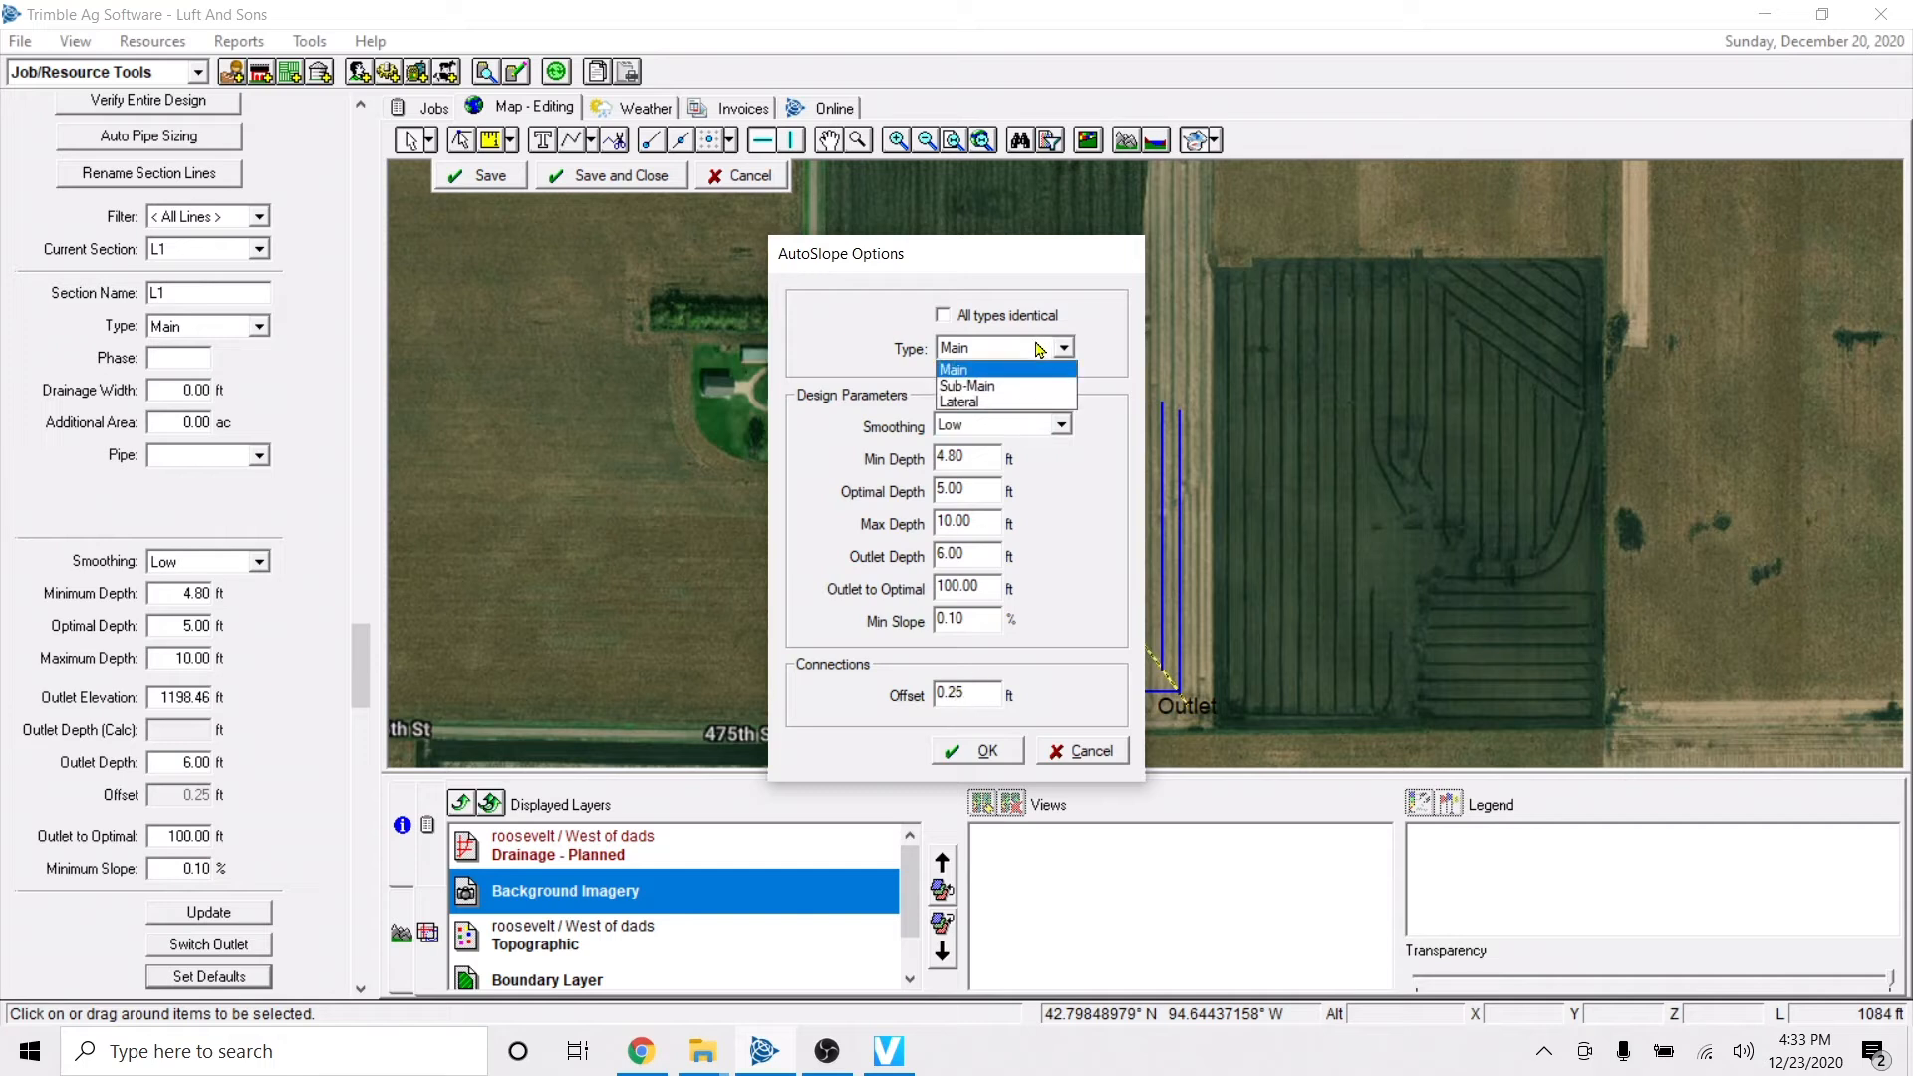
{"action": "left_click", "coordinate": [1017, 385]}
{"action": "left_click", "coordinate": [1064, 347]}
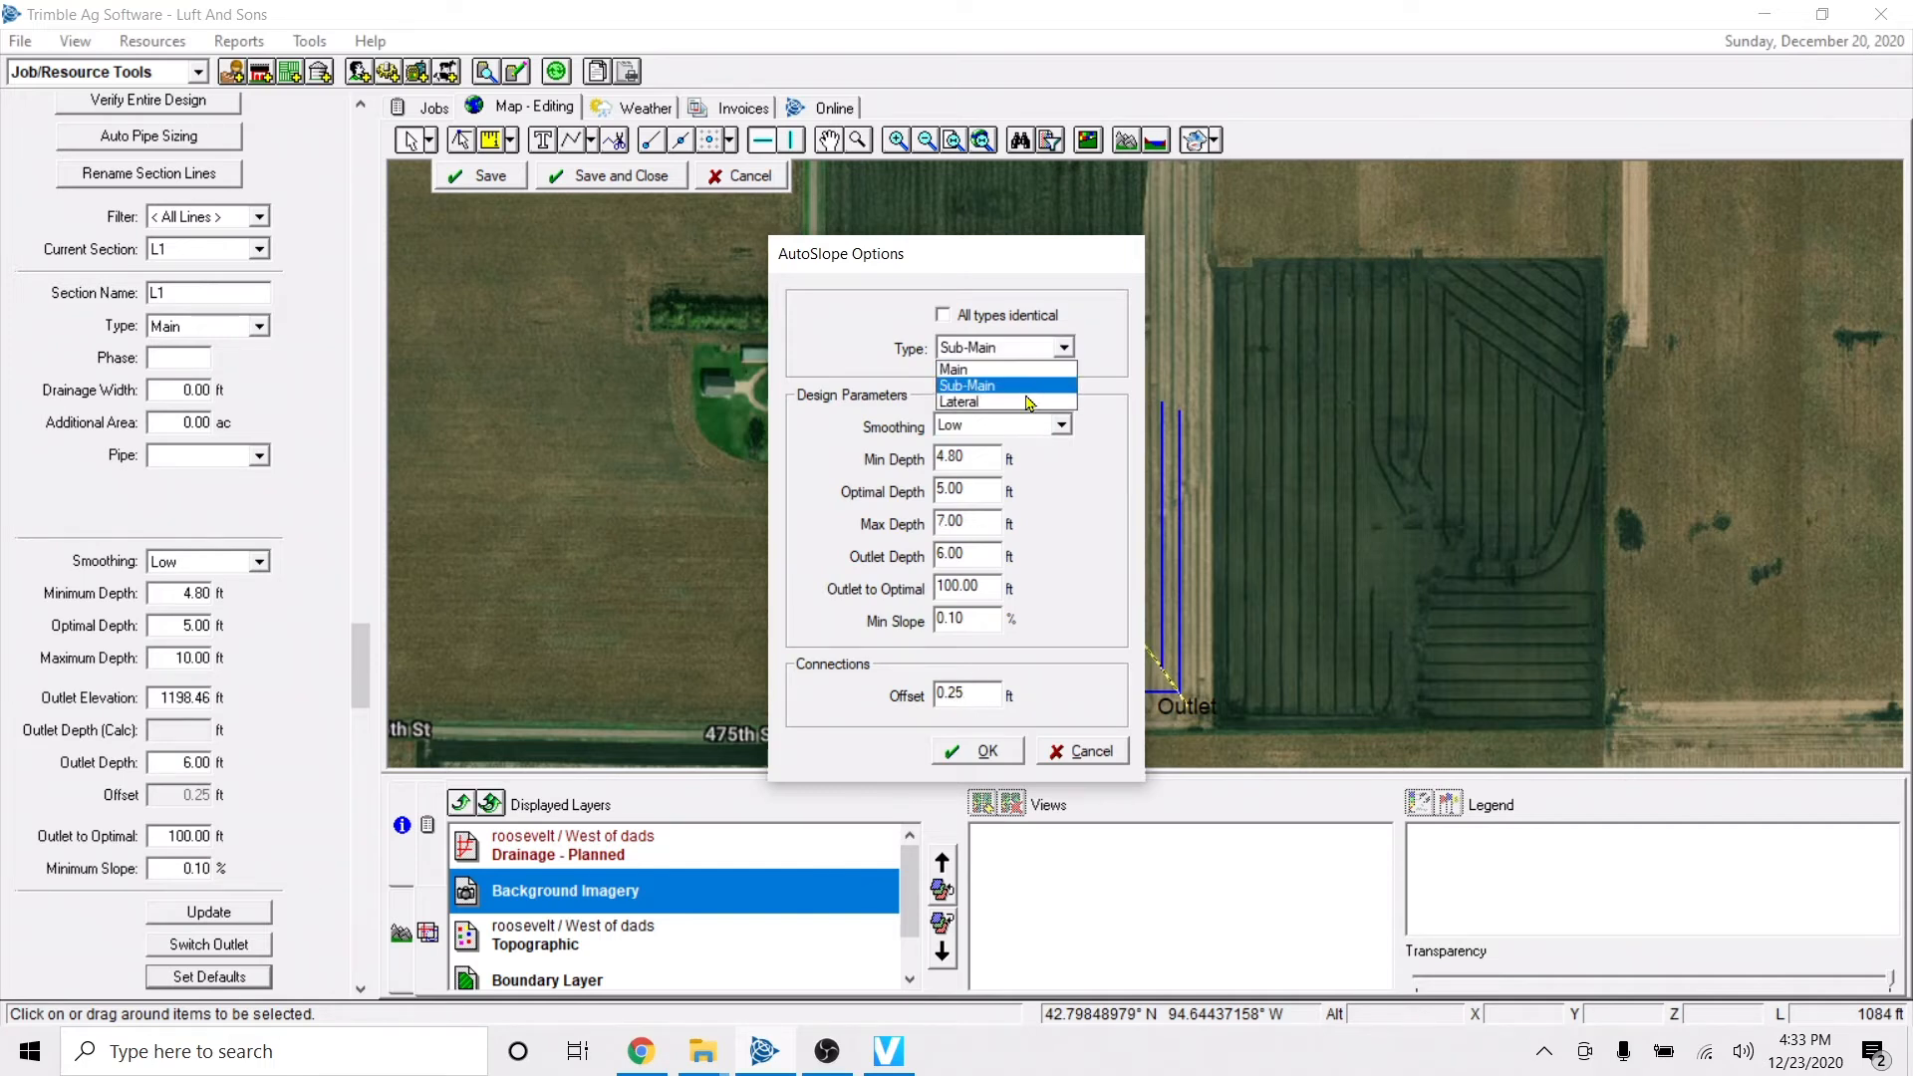
{"action": "left_click", "coordinate": [1027, 401]}
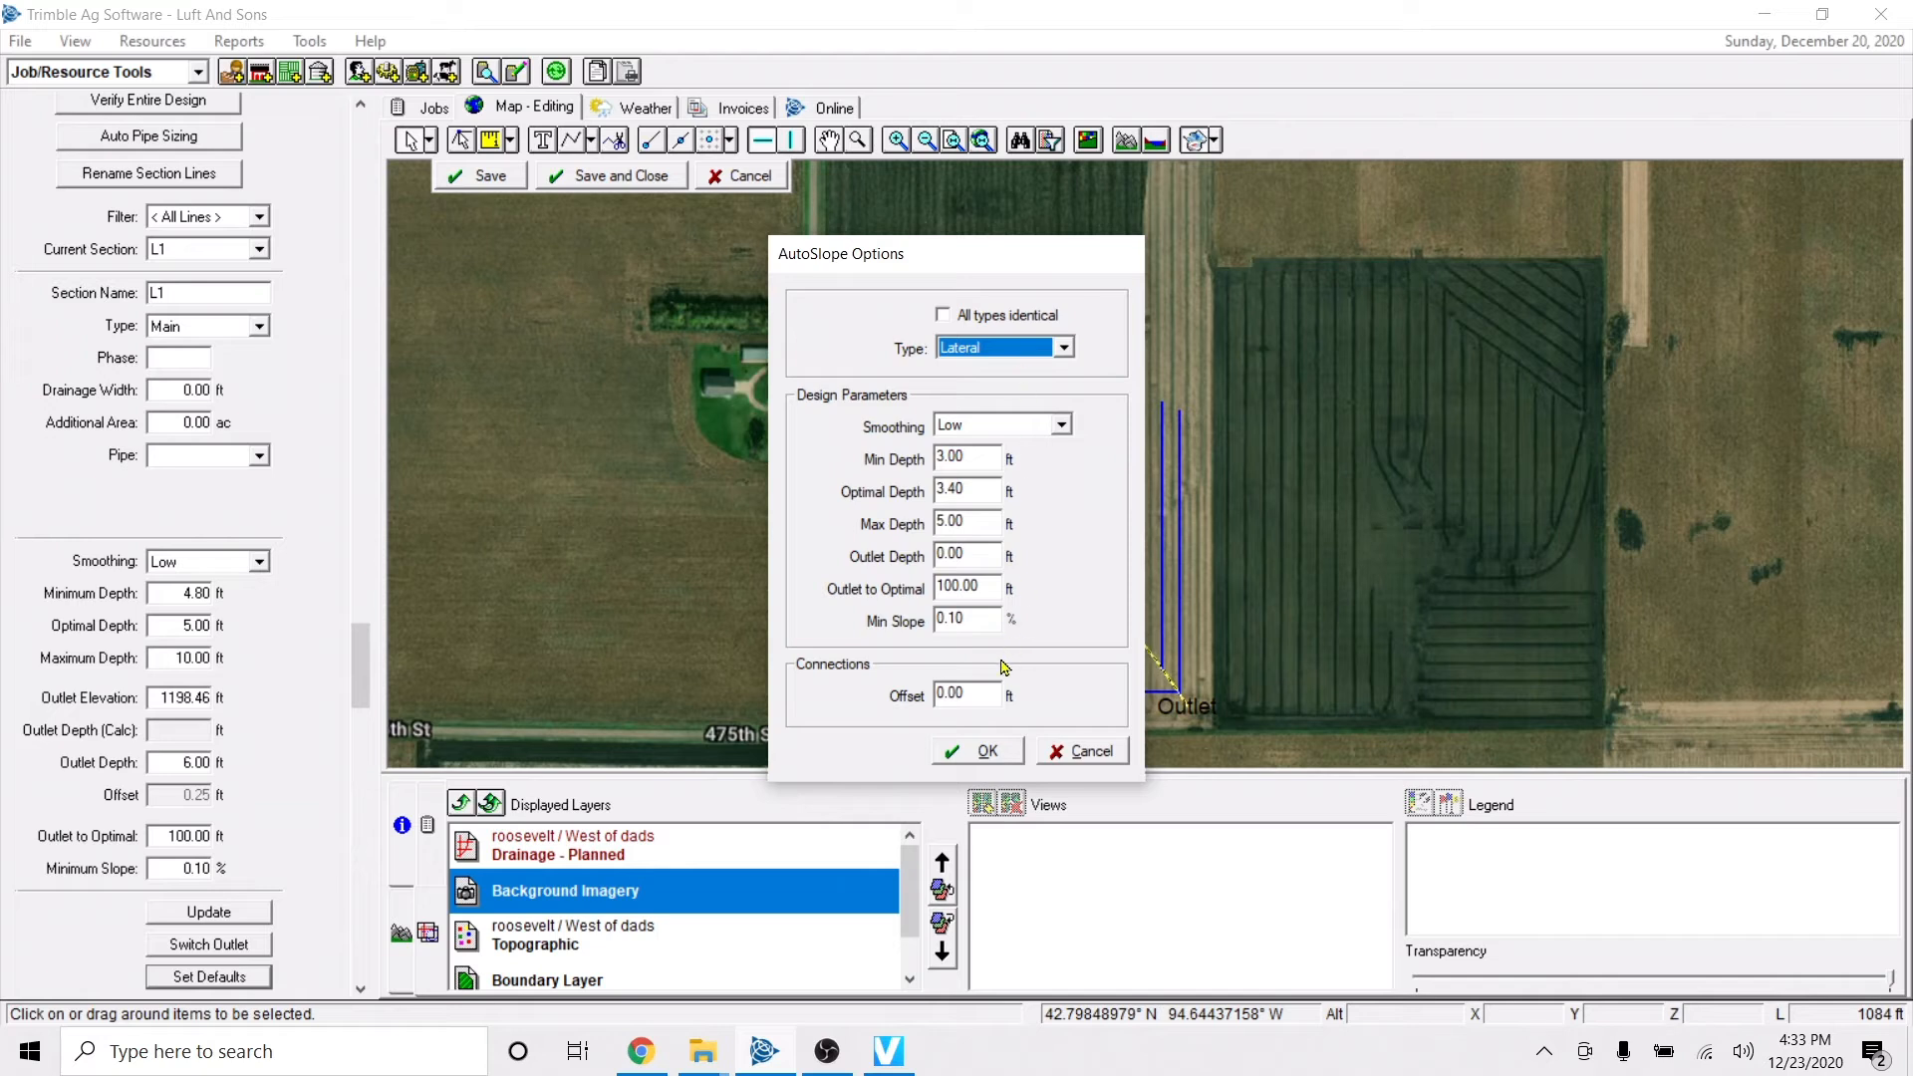
{"action": "double_click", "coordinate": [986, 697]}
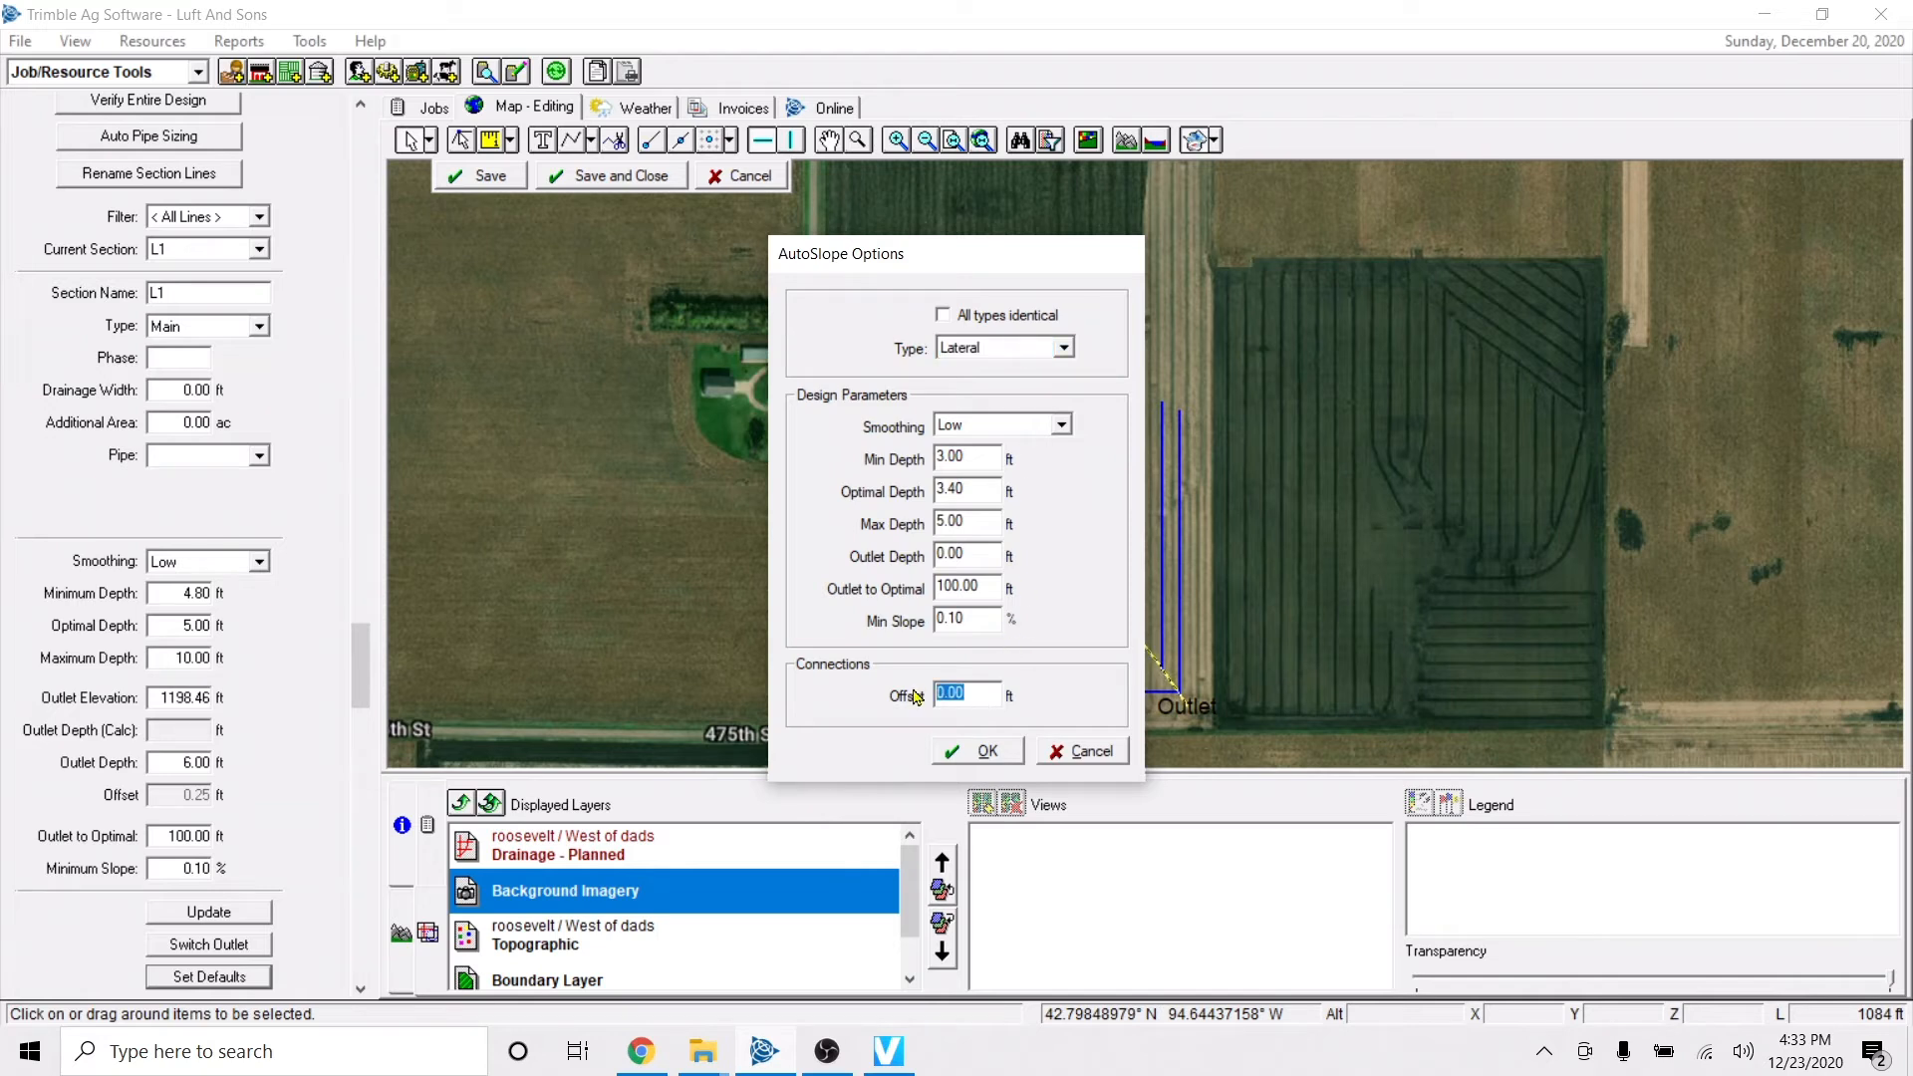
{"action": "type", "text": ".25"}
{"action": "key", "text": "Return"}
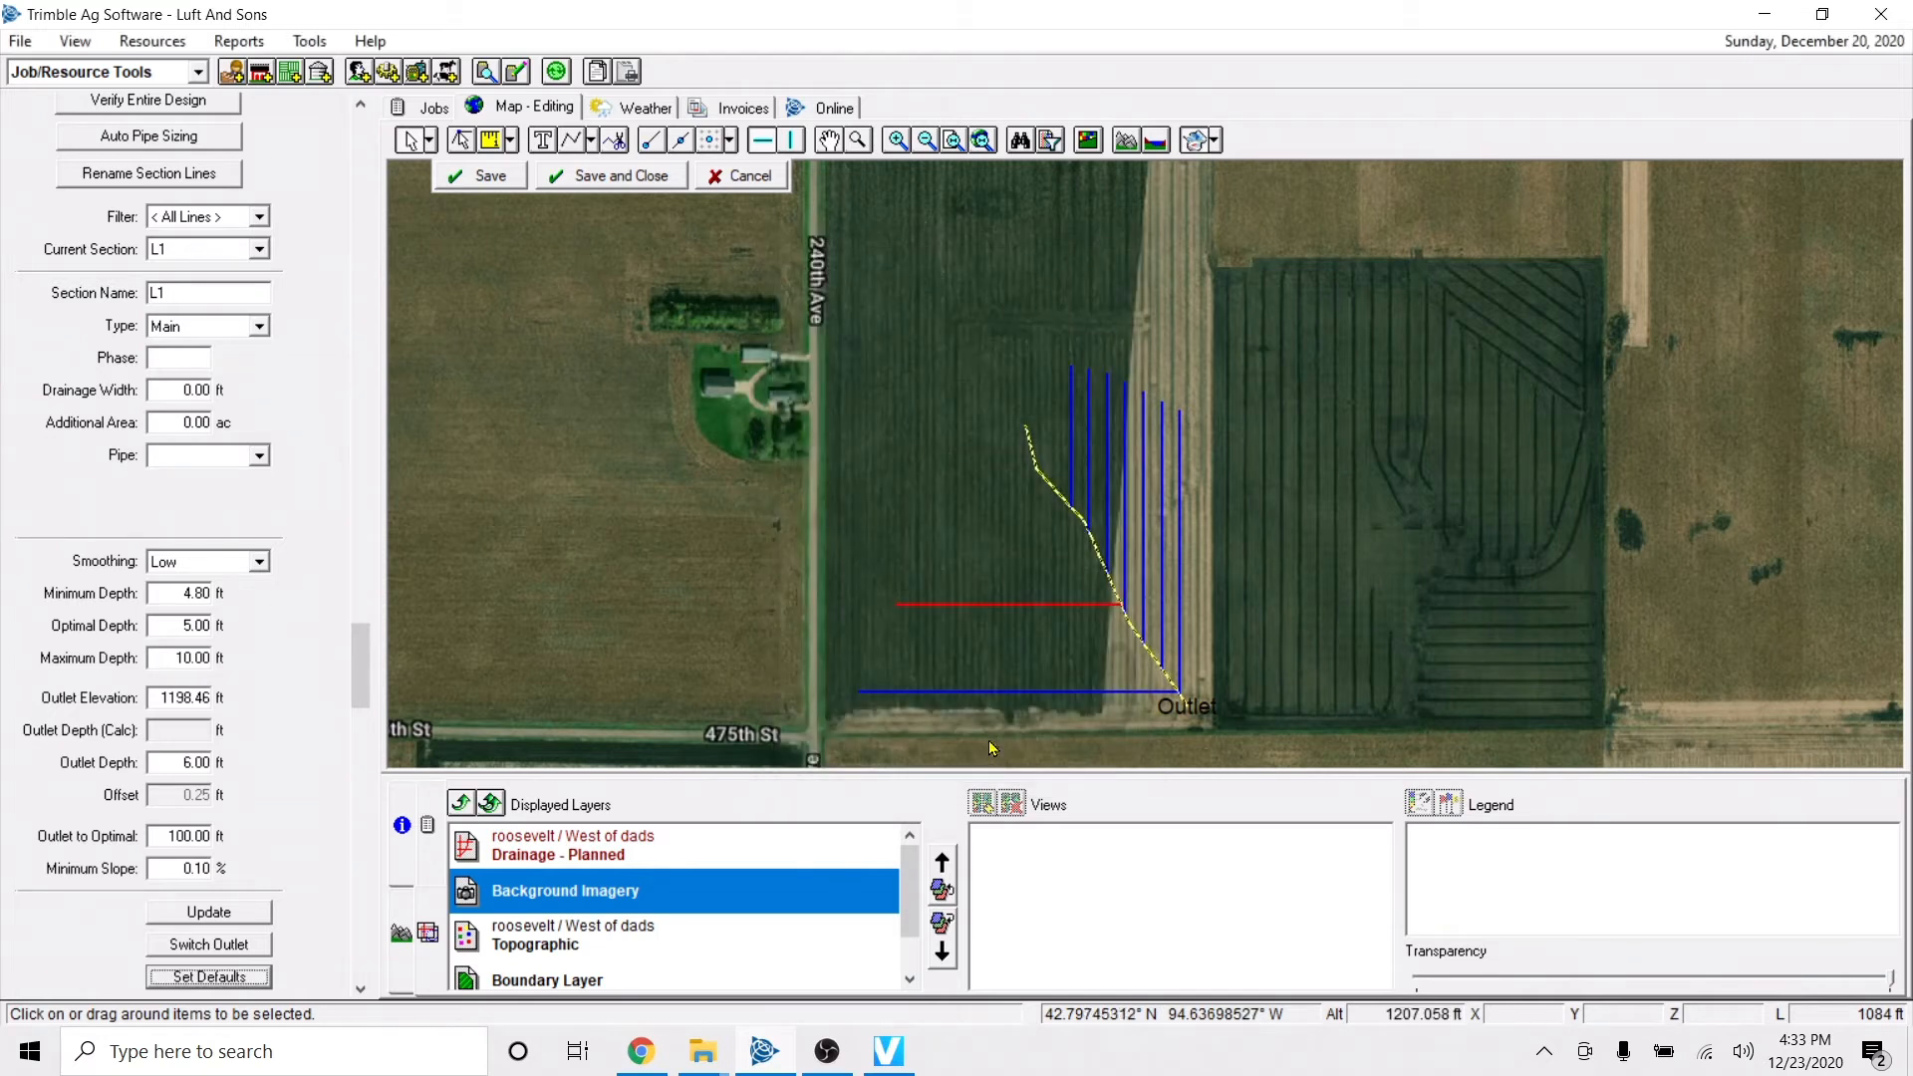
{"action": "key", "text": "Return"}
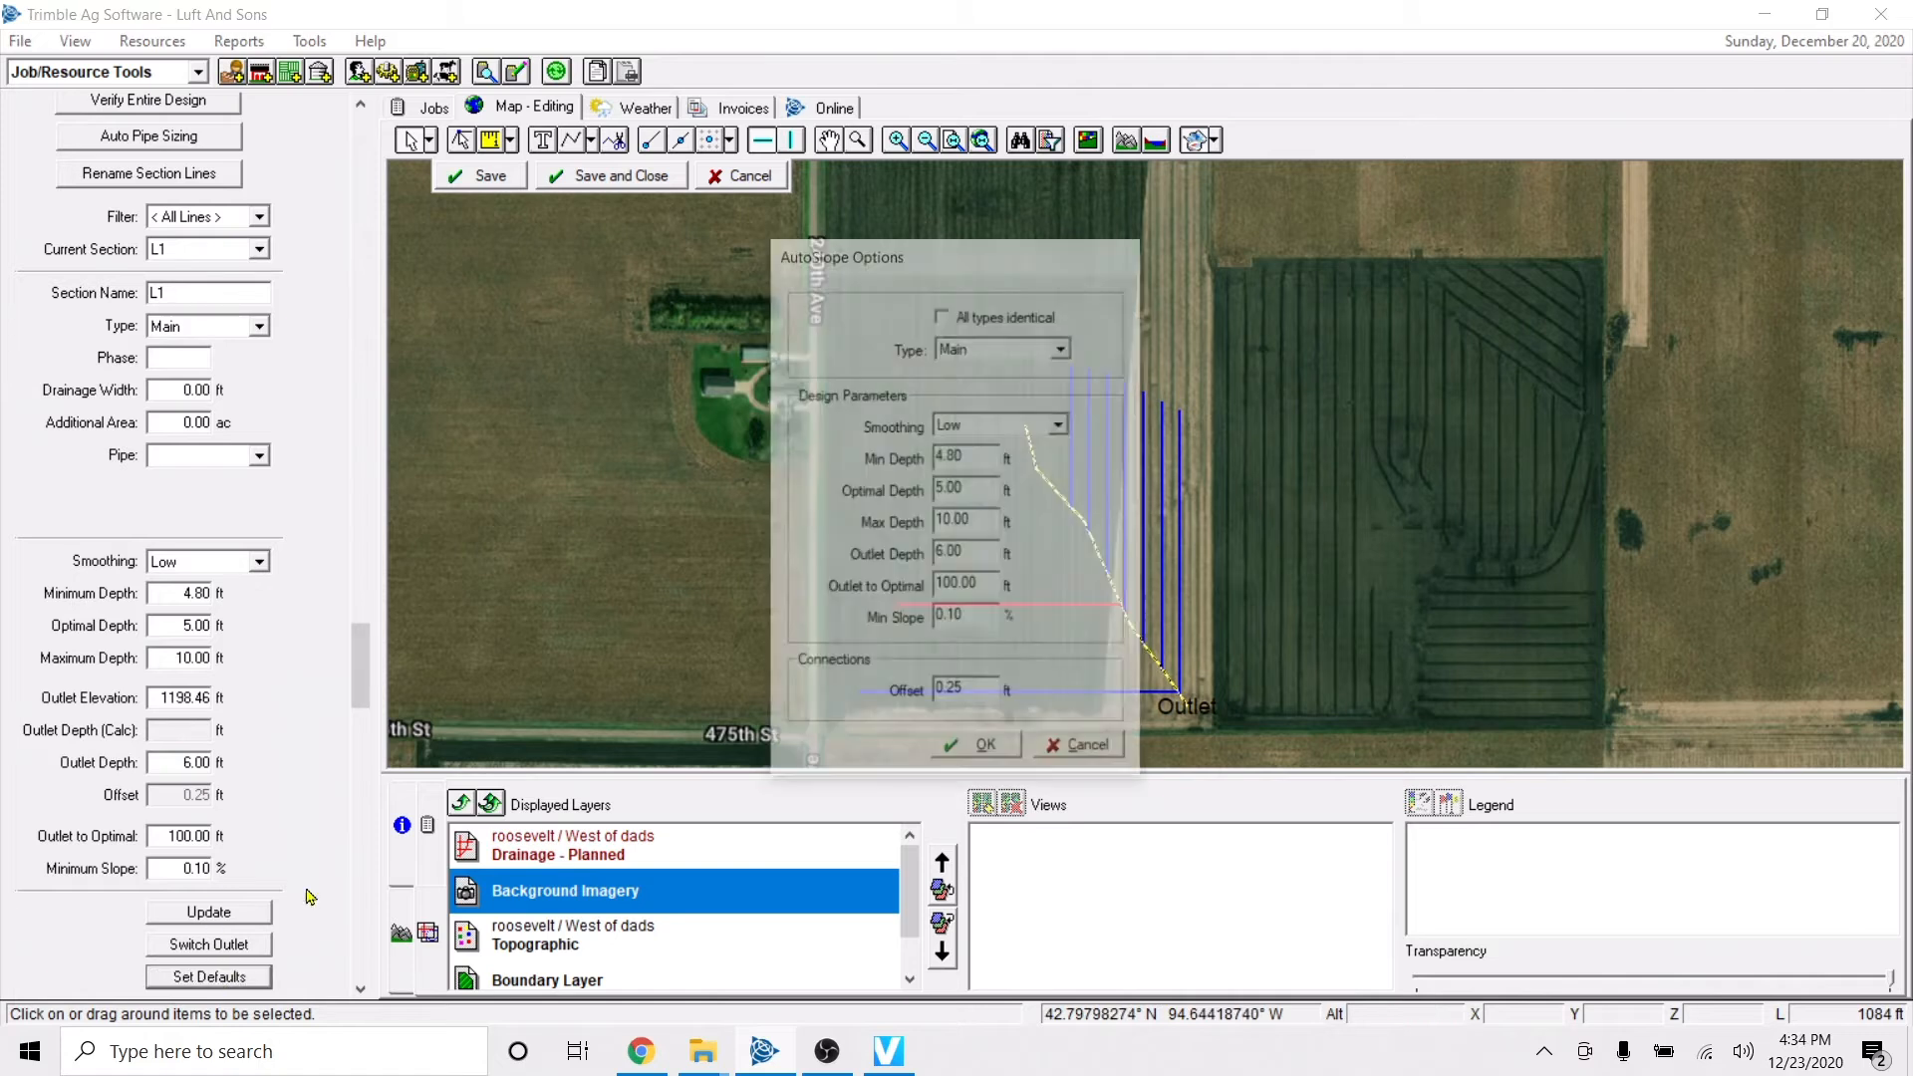
{"action": "left_click", "coordinate": [1092, 753]}
Show the section profile view and examine the profiles of the main and of a lateral joining its lower part.
{"action": "scroll", "coordinate": [1136, 654], "scroll_direction": "up", "scroll_amount": 3}
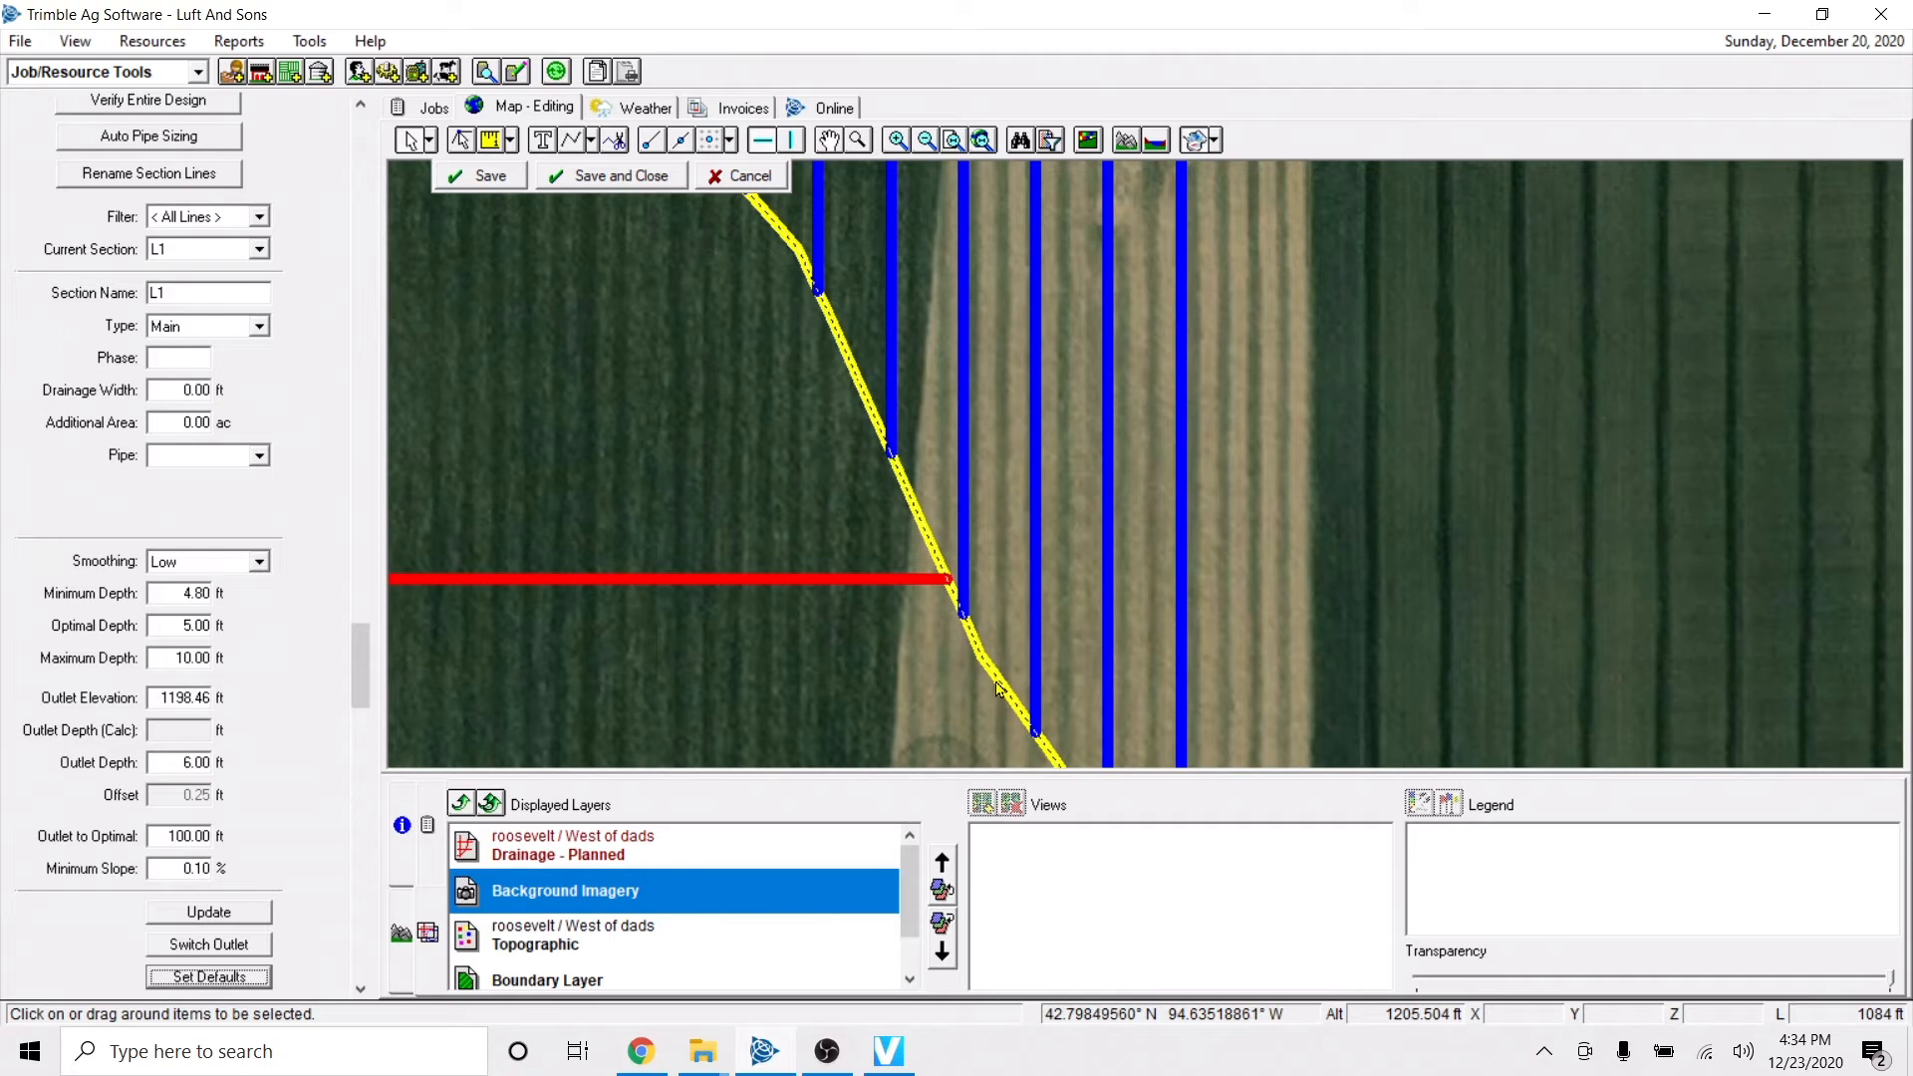
{"action": "left_click", "coordinate": [971, 630]}
{"action": "left_click", "coordinate": [428, 937]}
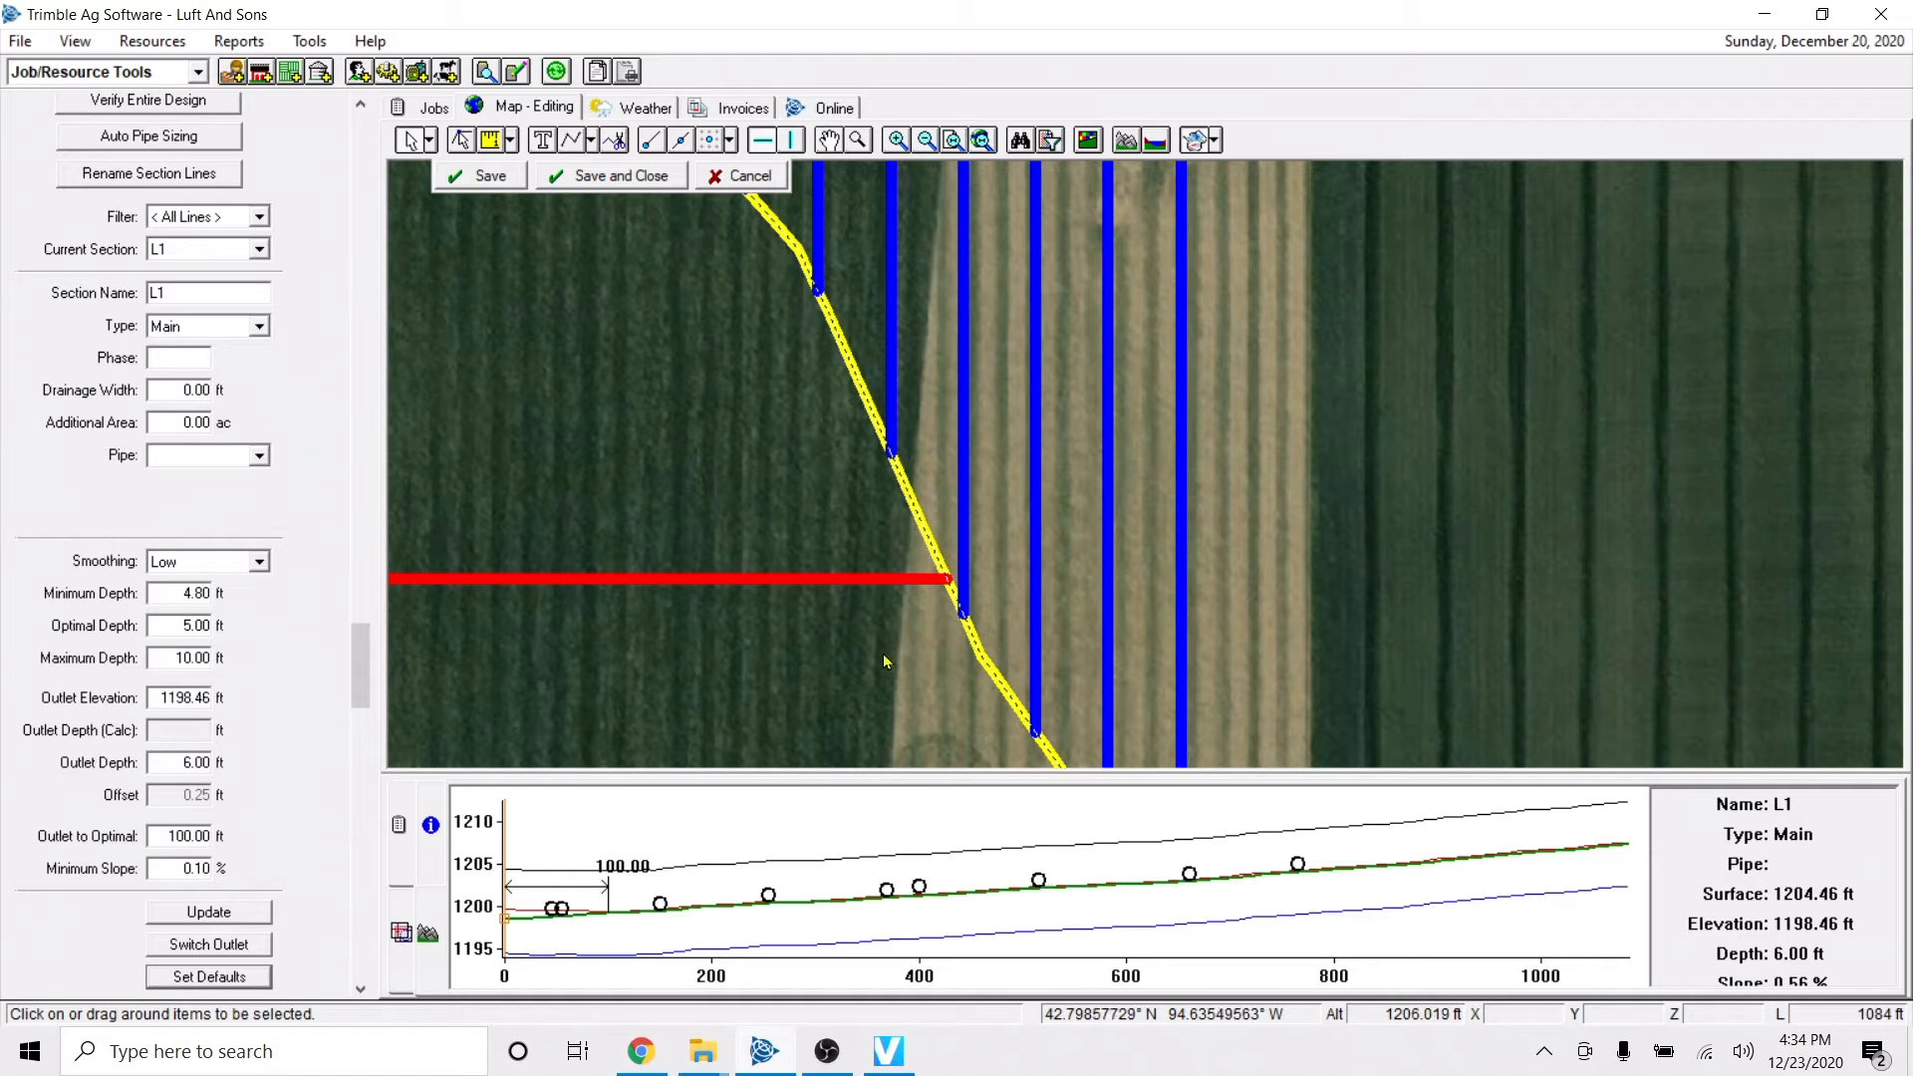
{"action": "left_click", "coordinate": [901, 685]}
{"action": "left_click", "coordinate": [1039, 609]}
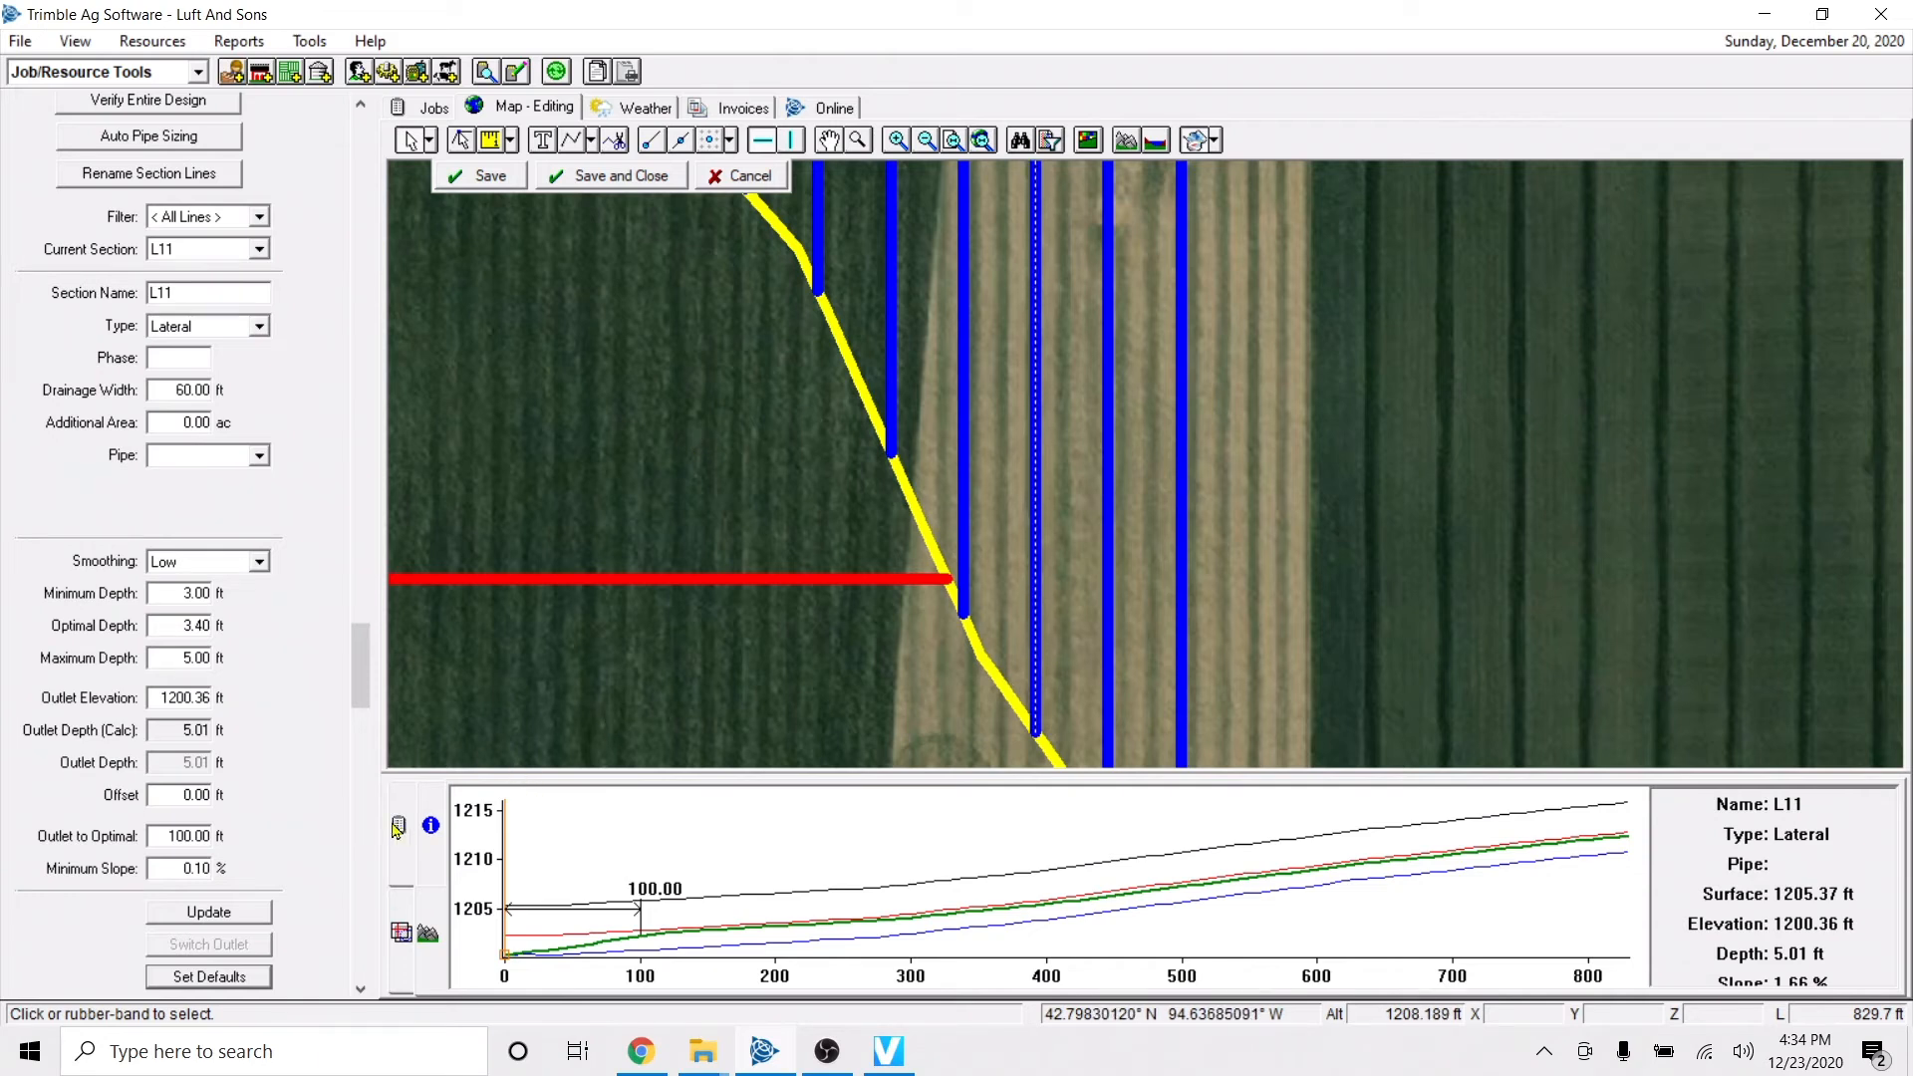
Recheck the AutoSlope defaults for the Sub-Main and Lateral types.
{"action": "left_click", "coordinate": [244, 980]}
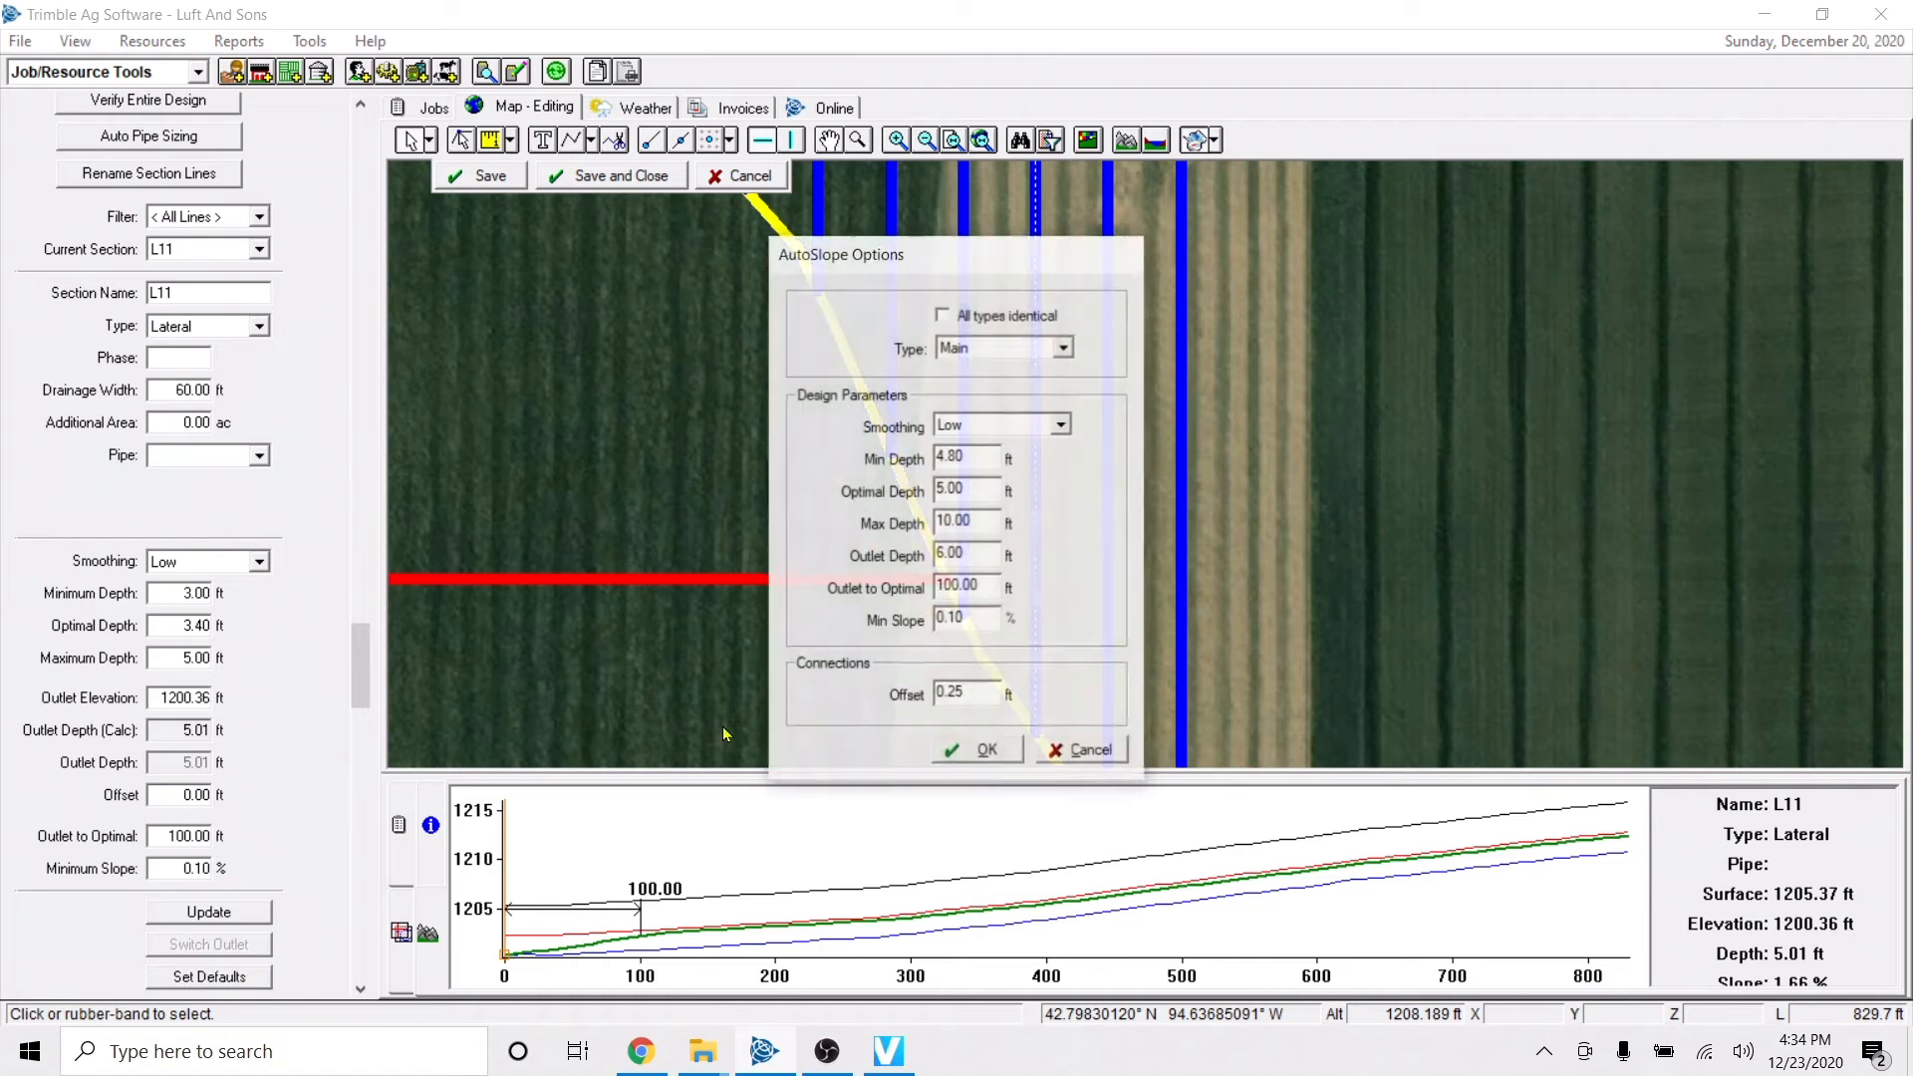
{"action": "left_click", "coordinate": [1063, 348]}
{"action": "left_click", "coordinate": [981, 380]}
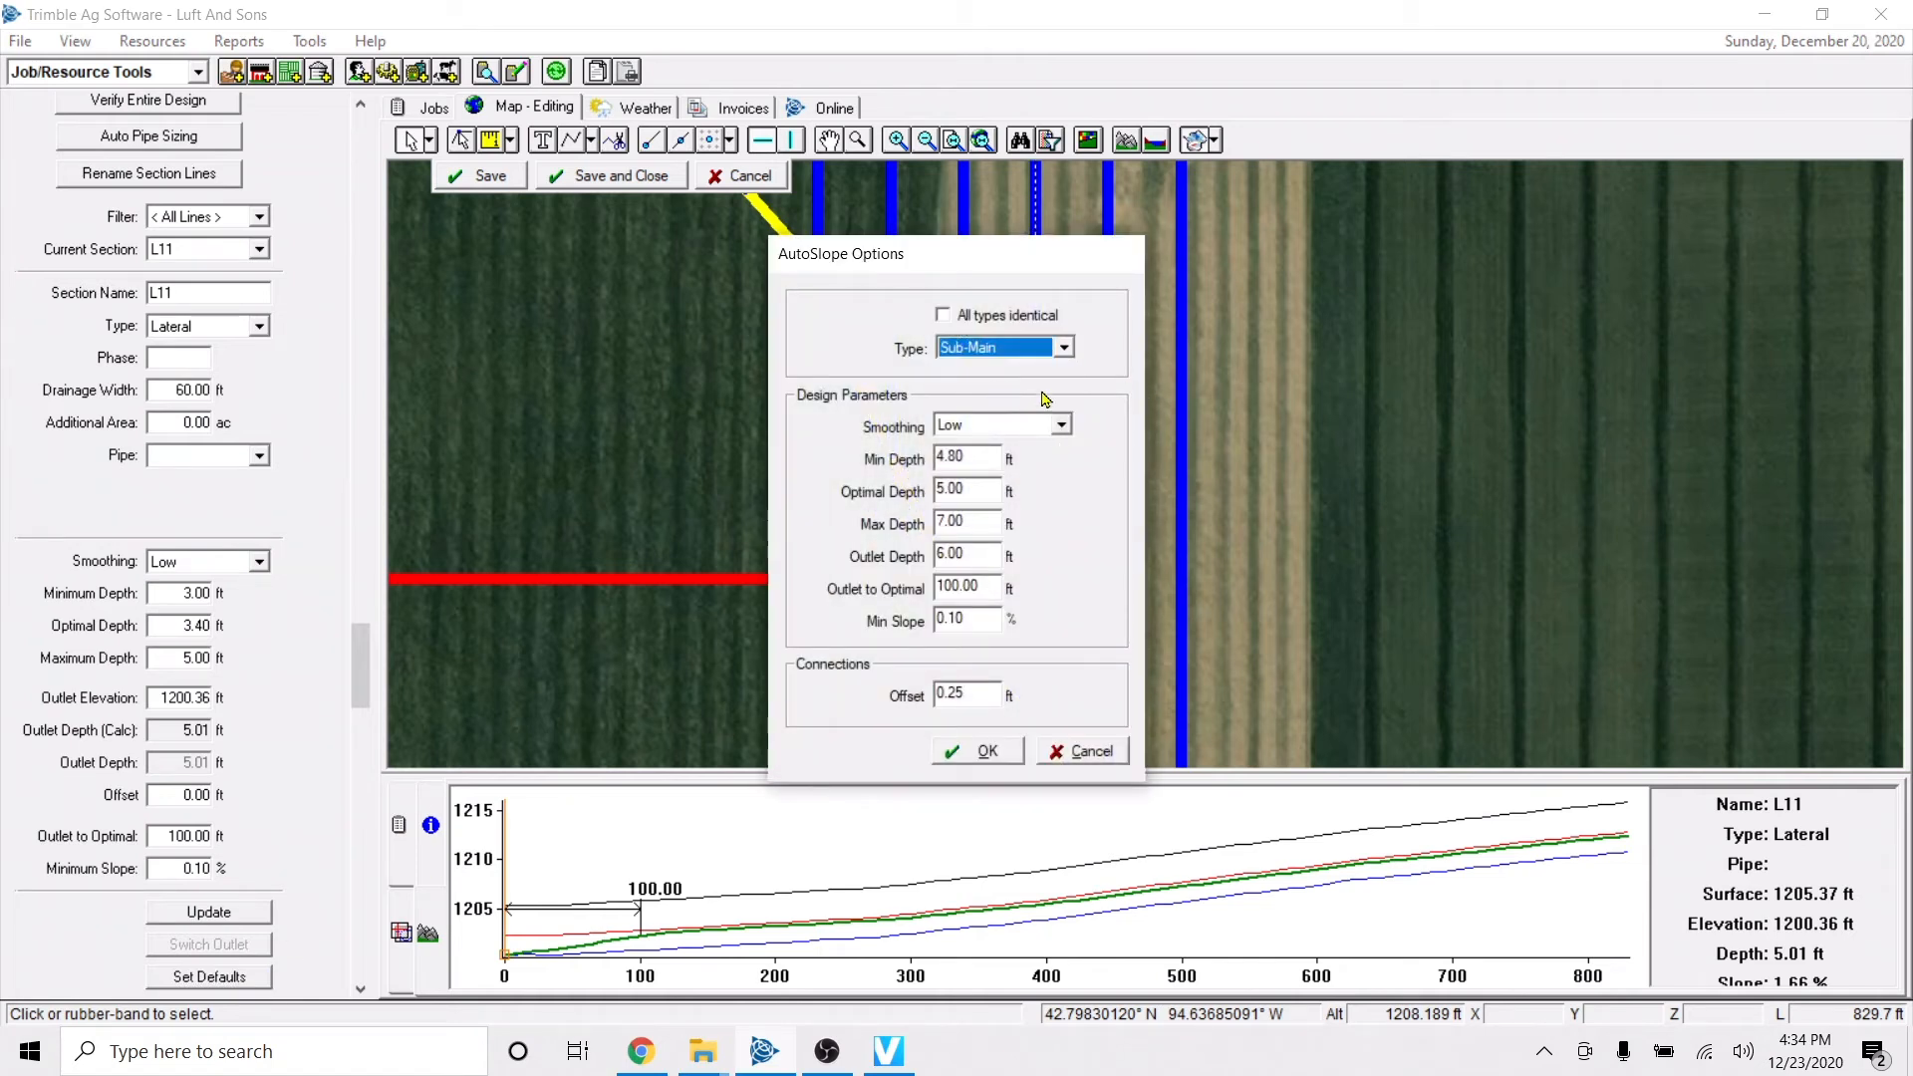
{"action": "left_click", "coordinate": [1064, 348]}
{"action": "left_click", "coordinate": [983, 396]}
{"action": "left_click", "coordinate": [967, 752]}
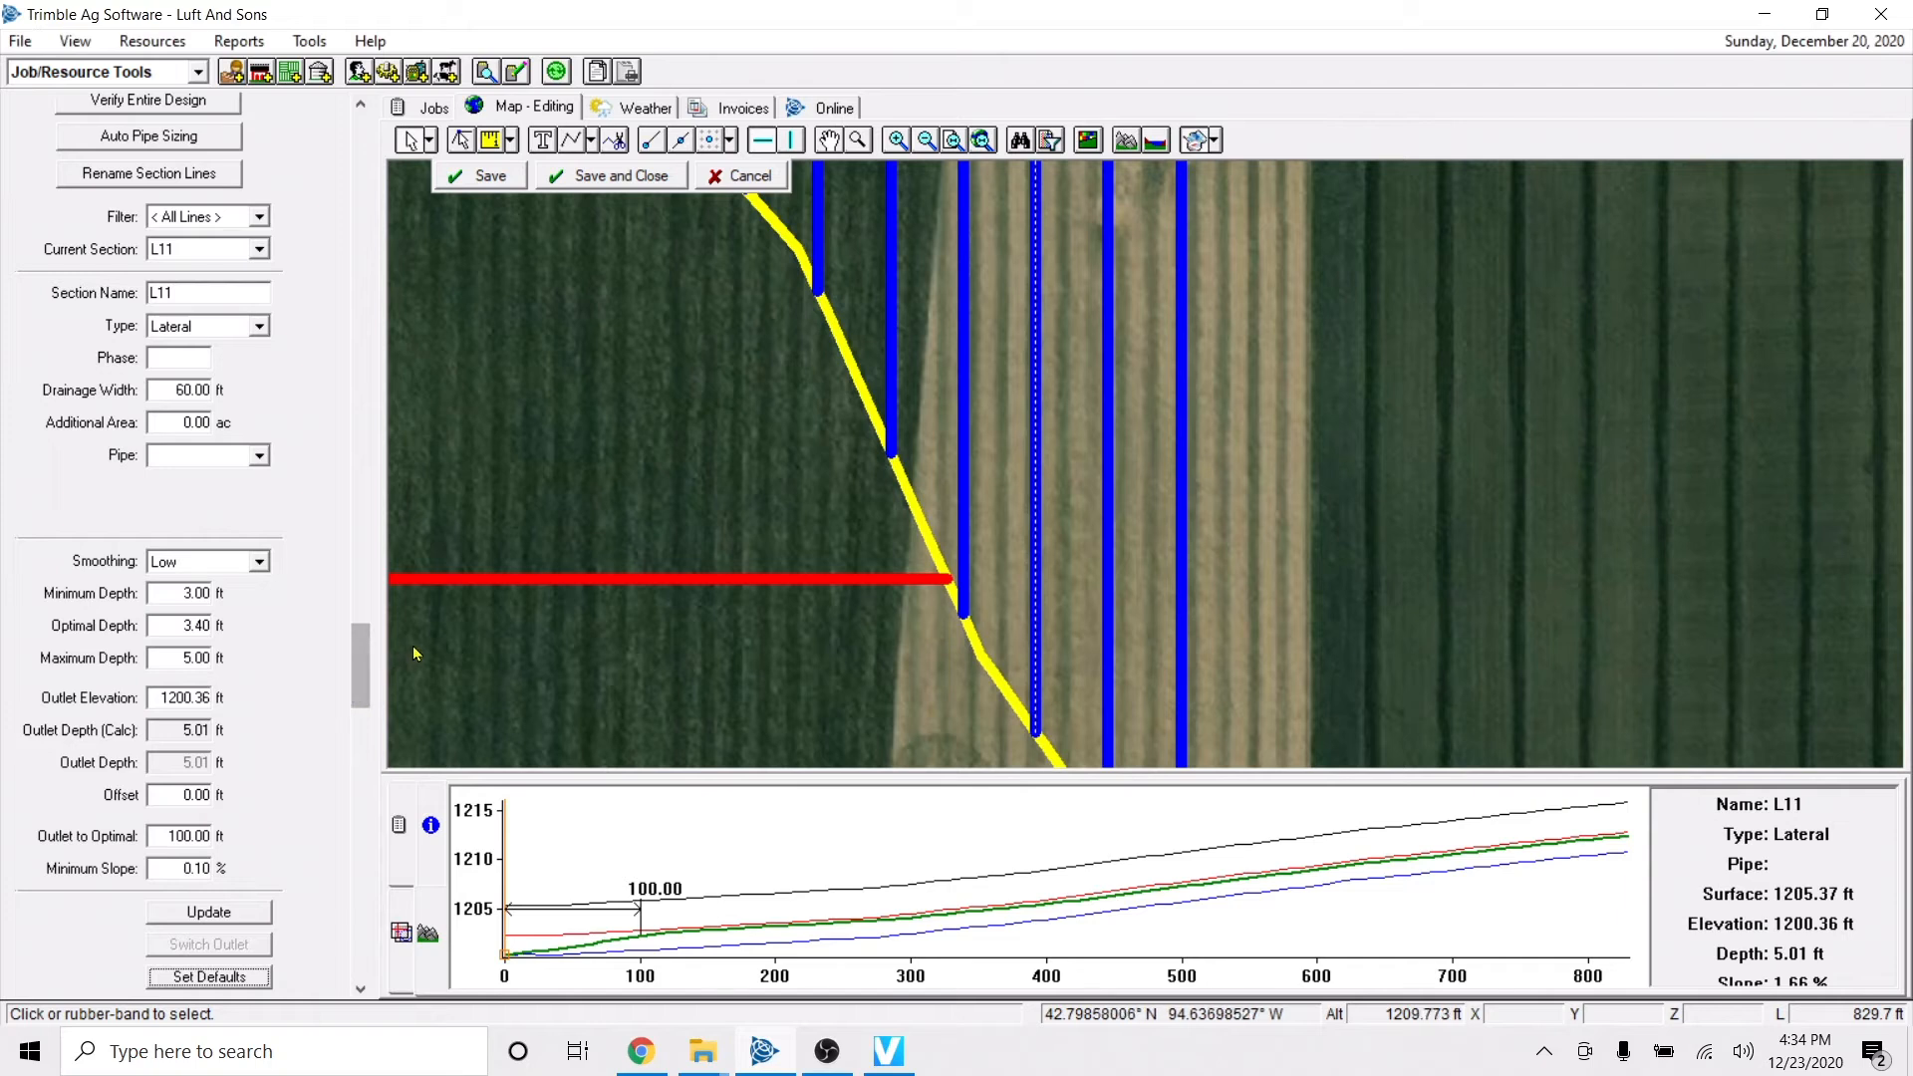
Examine the design settings and profiles of the submain and of the lateral beside its junction with the main.
{"action": "left_click_drag", "start_coordinate": [362, 678], "coordinate": [362, 546]}
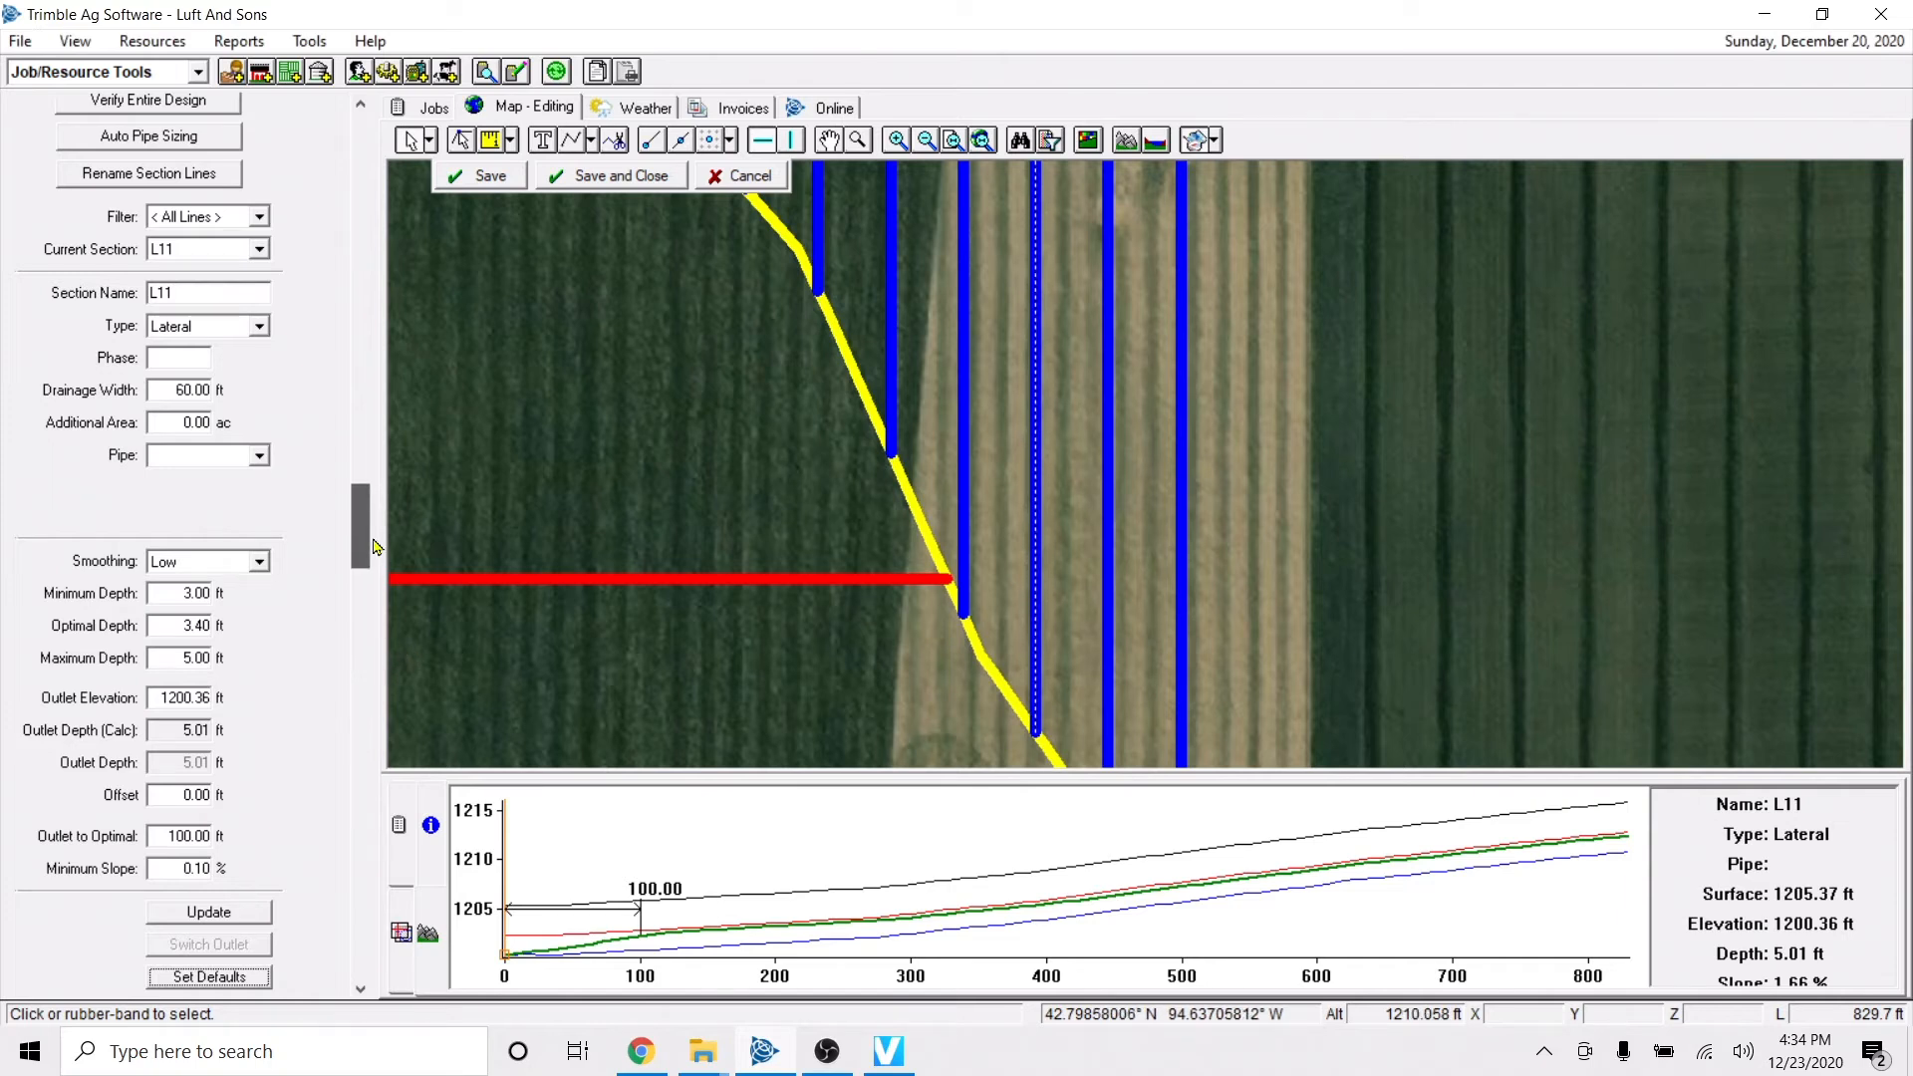
{"action": "left_click", "coordinate": [560, 585]}
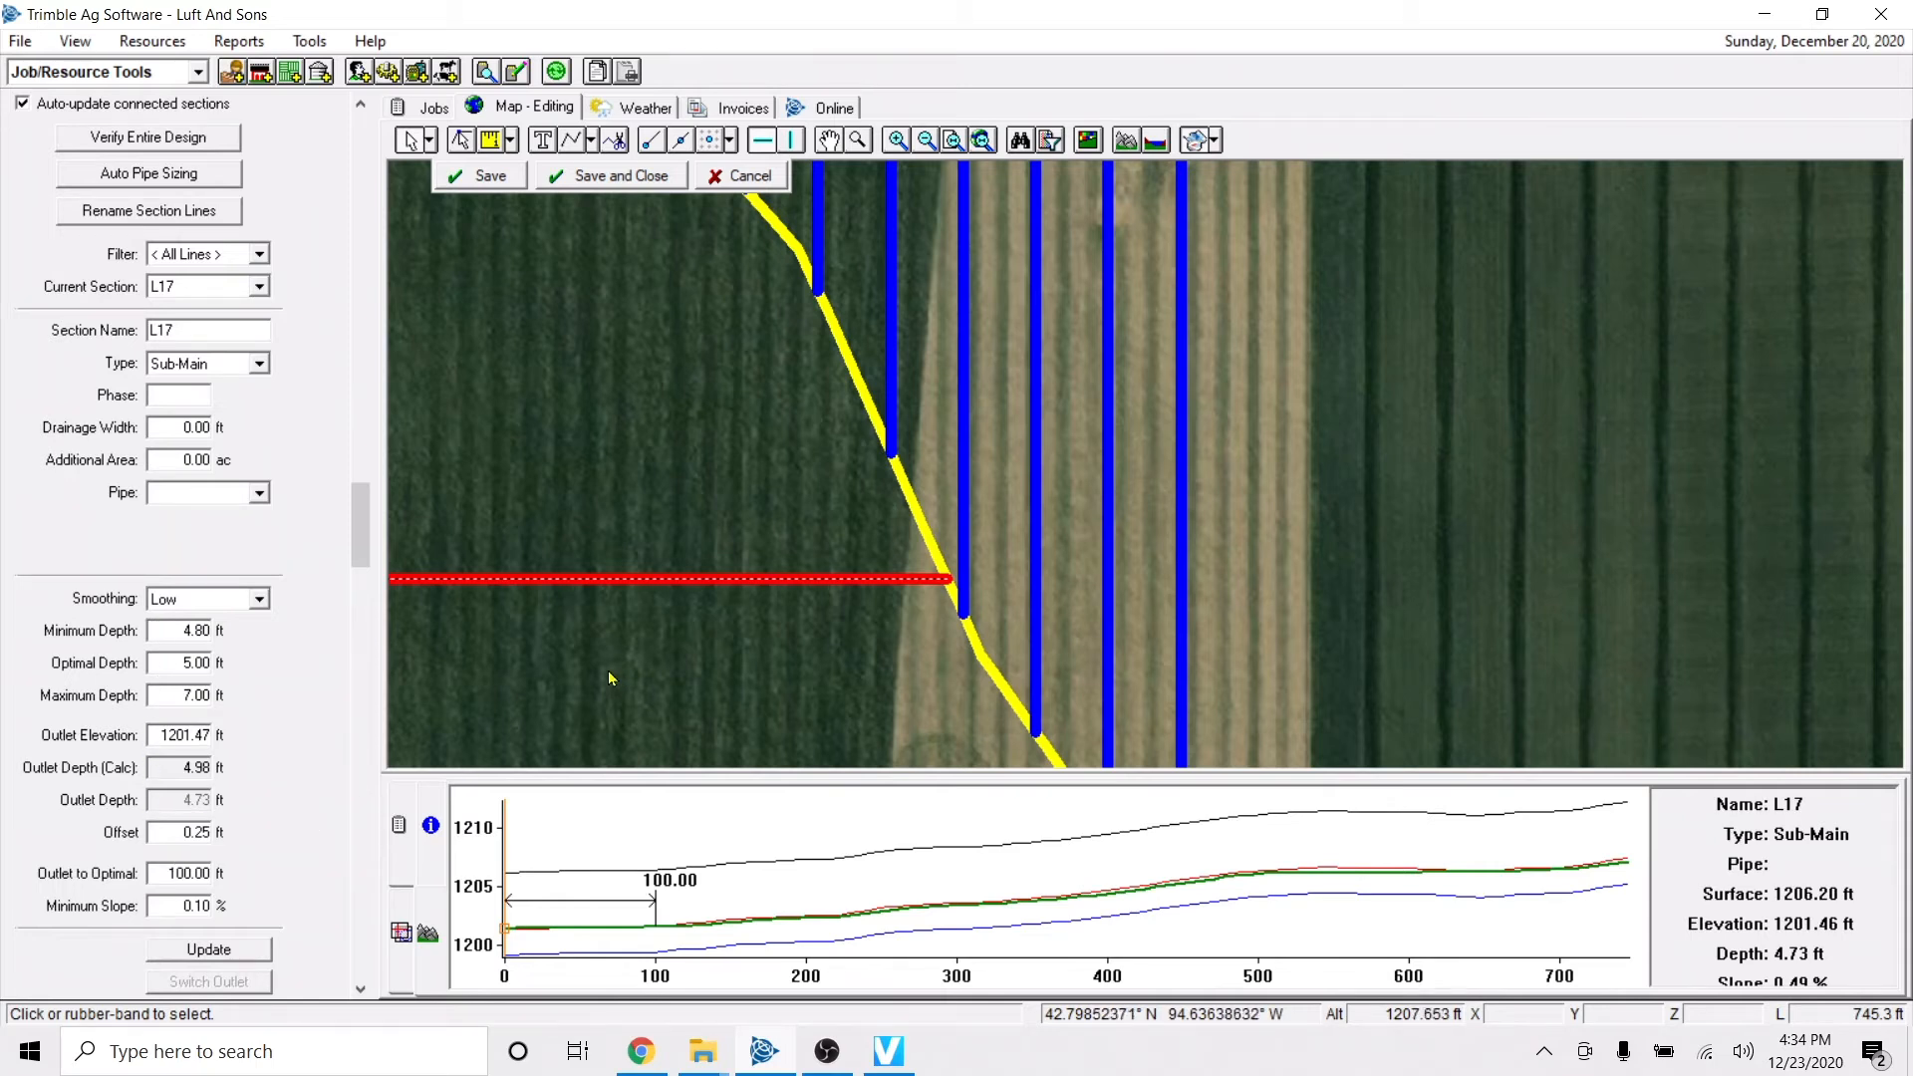
{"action": "left_click", "coordinate": [662, 645]}
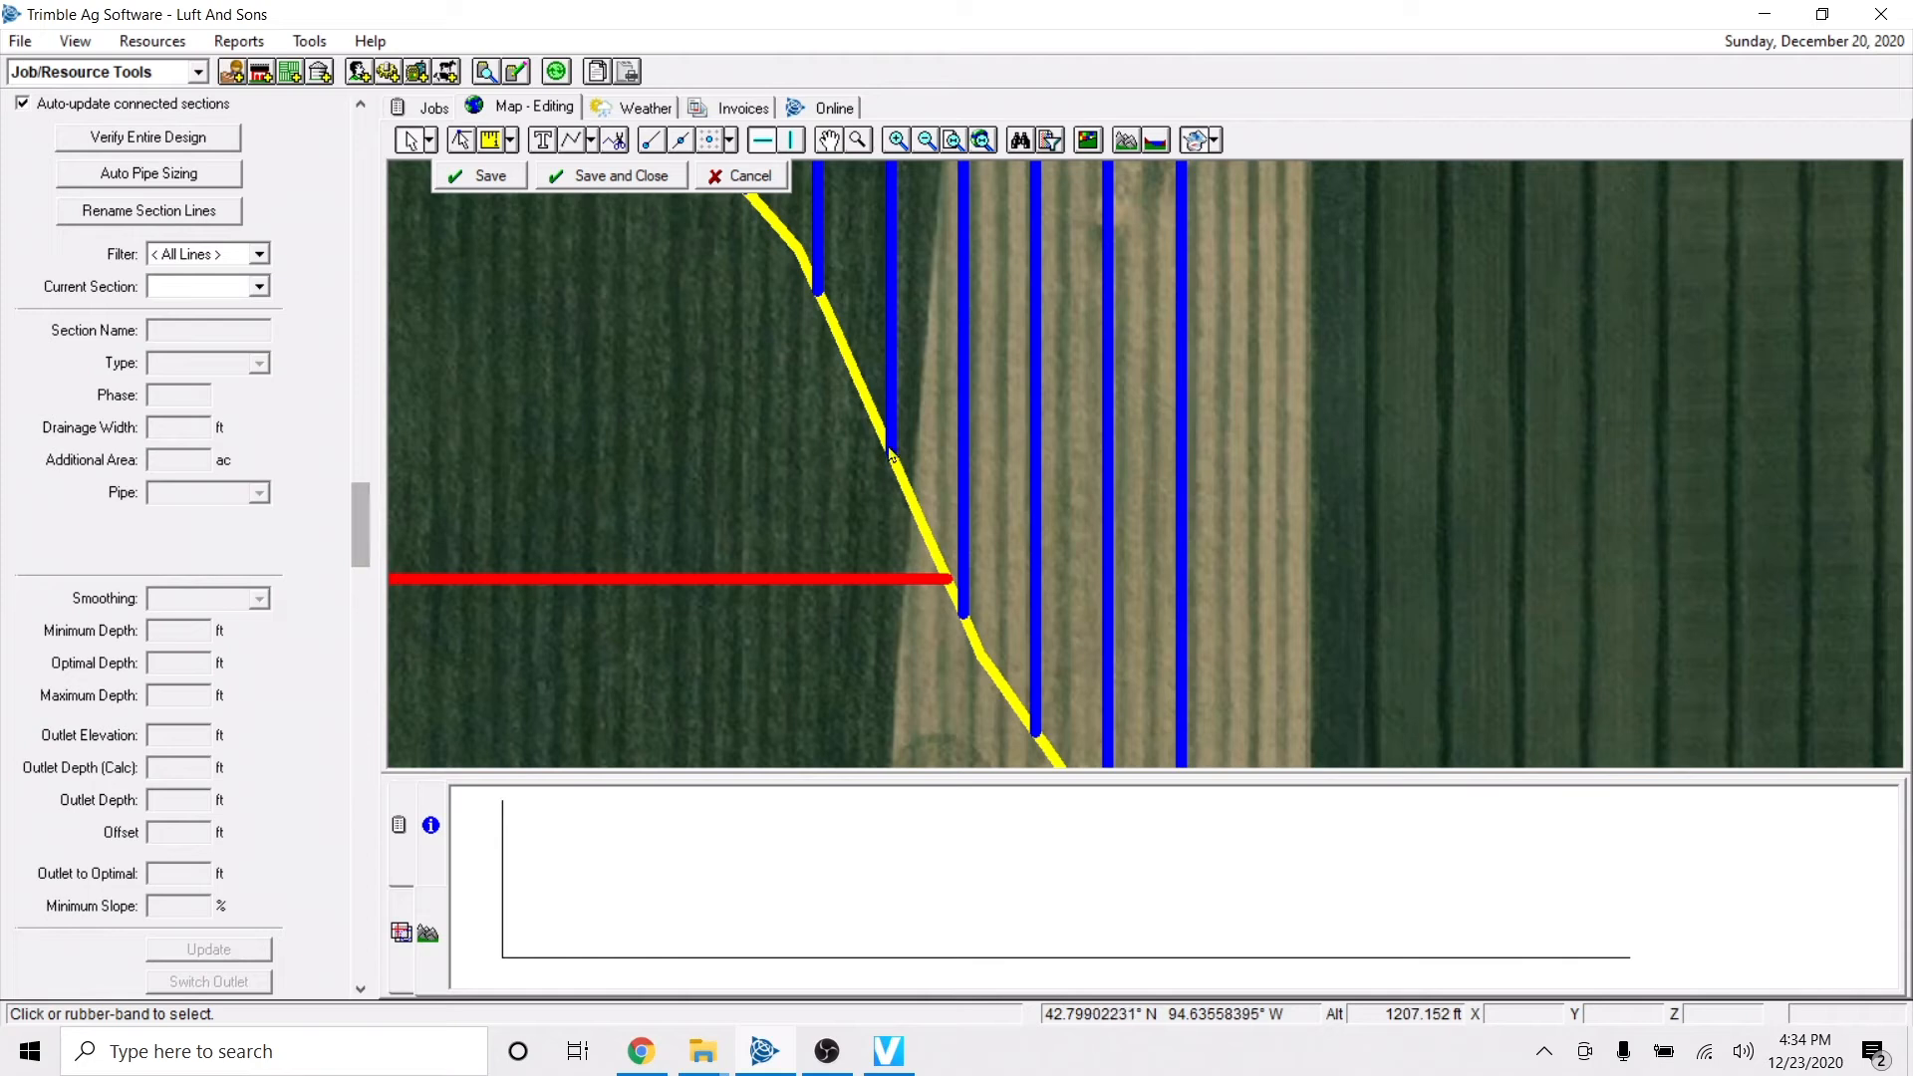
{"action": "left_click", "coordinate": [964, 439]}
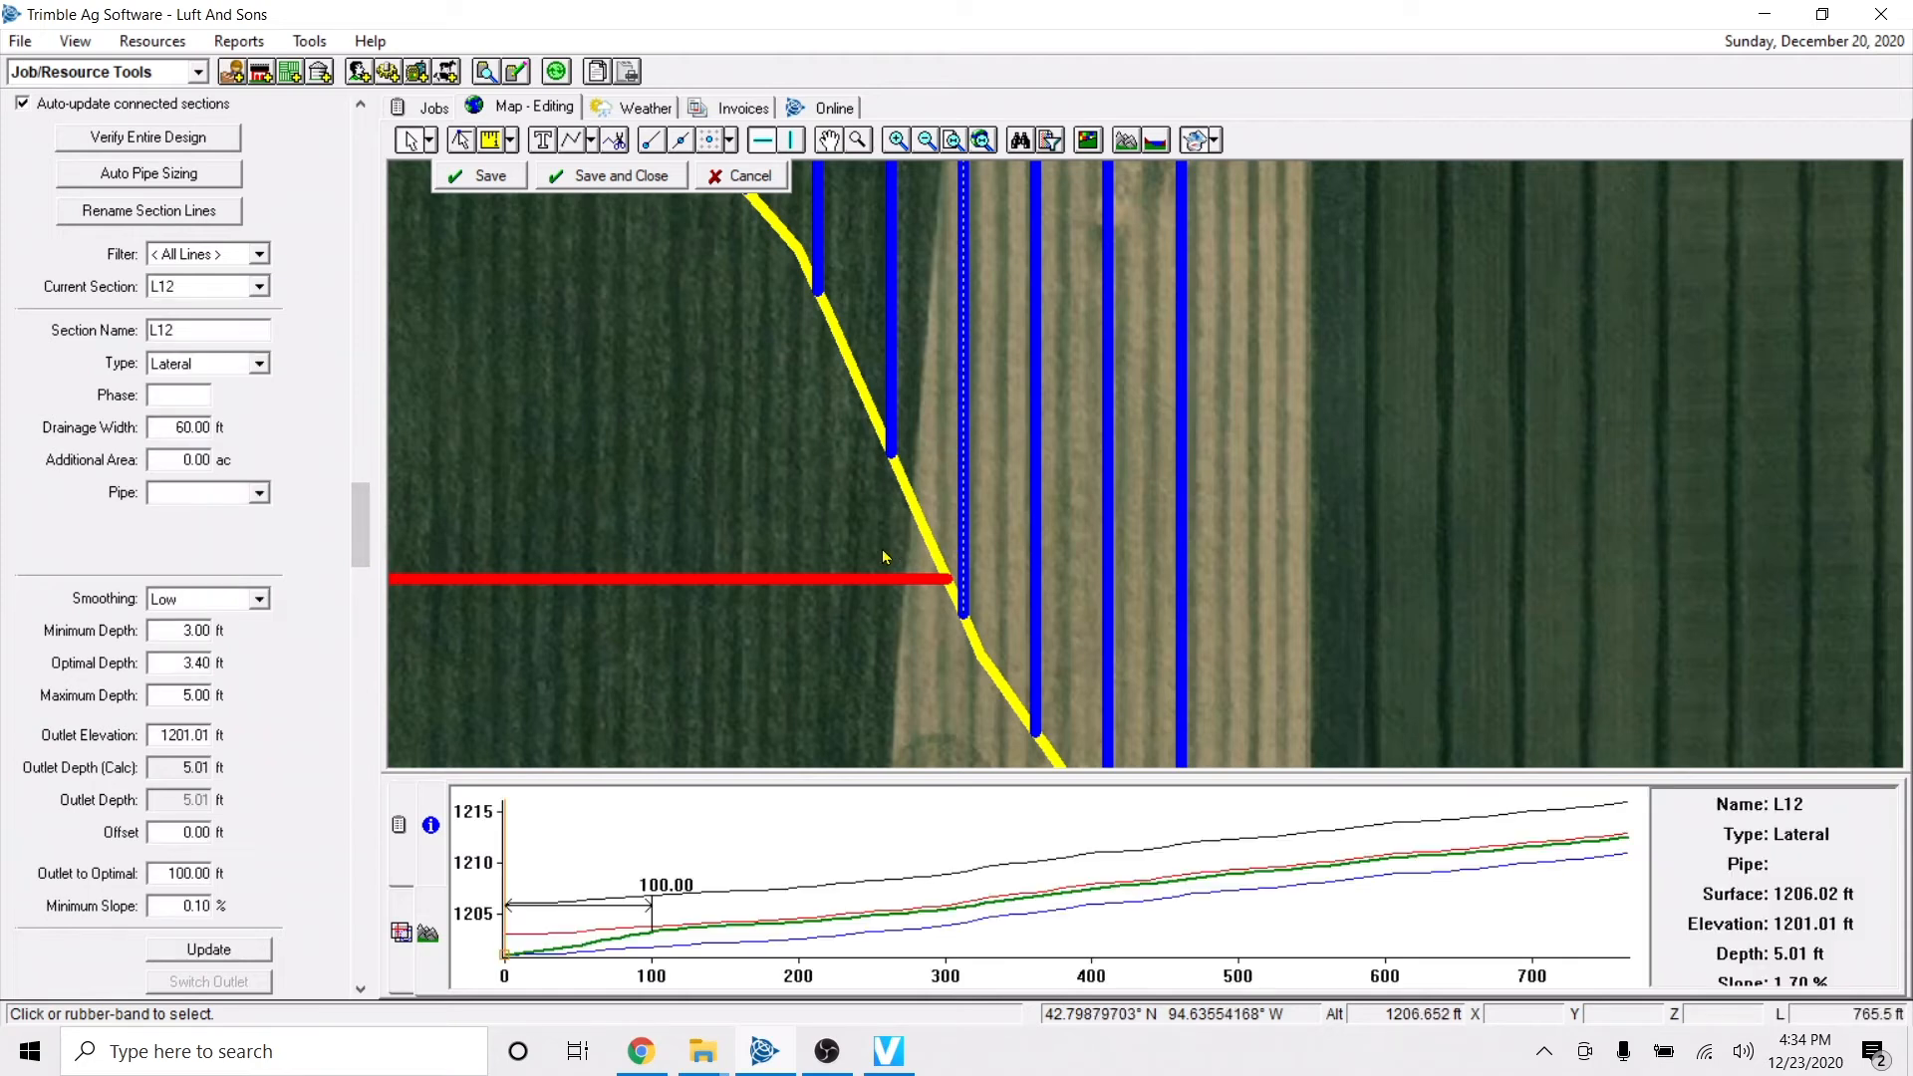
{"action": "scroll", "coordinate": [614, 643], "scroll_direction": "down", "scroll_amount": 1}
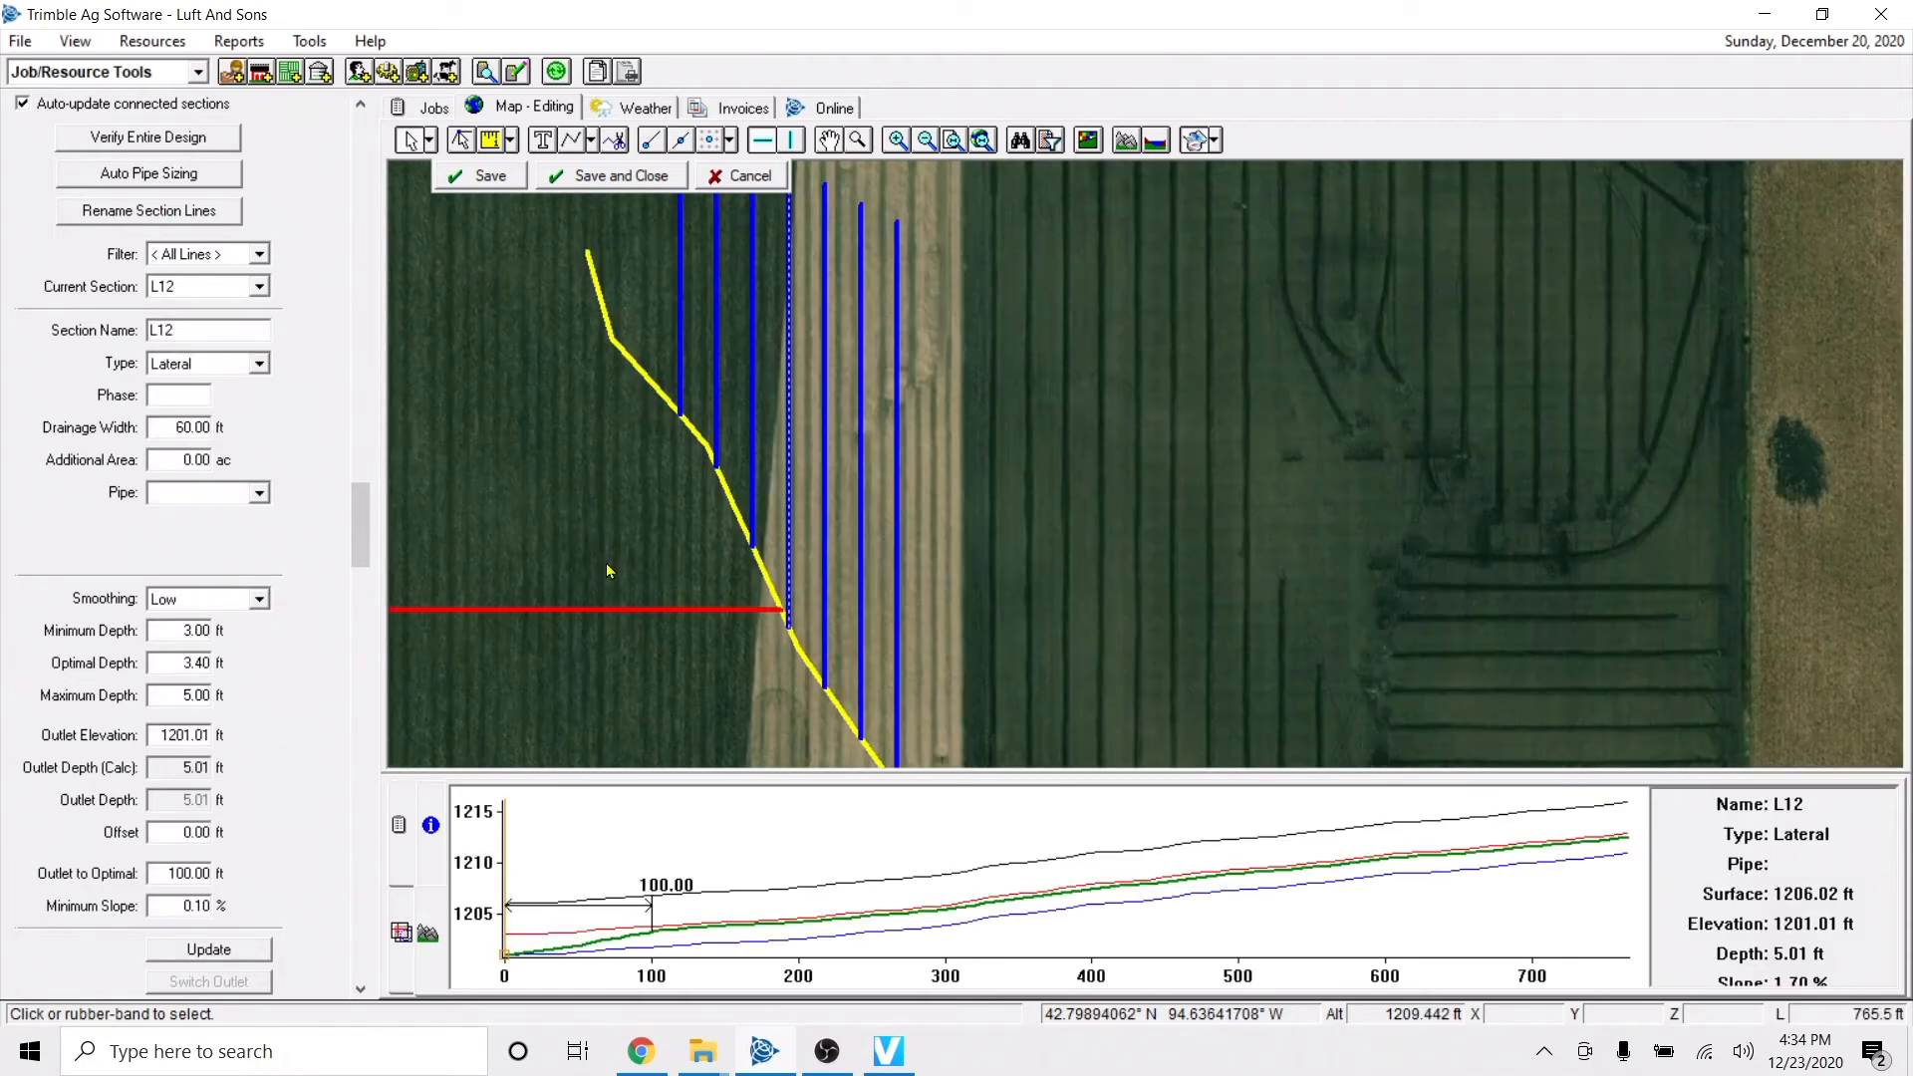
Clear the selection, bring back the displayed layers list, and show the Drainage - Planned layer by its Pipe view.
{"action": "left_click", "coordinate": [576, 566]}
{"action": "key", "text": "Left"}
{"action": "key", "text": "Down"}
{"action": "scroll", "coordinate": [723, 565], "scroll_direction": "down", "scroll_amount": 1}
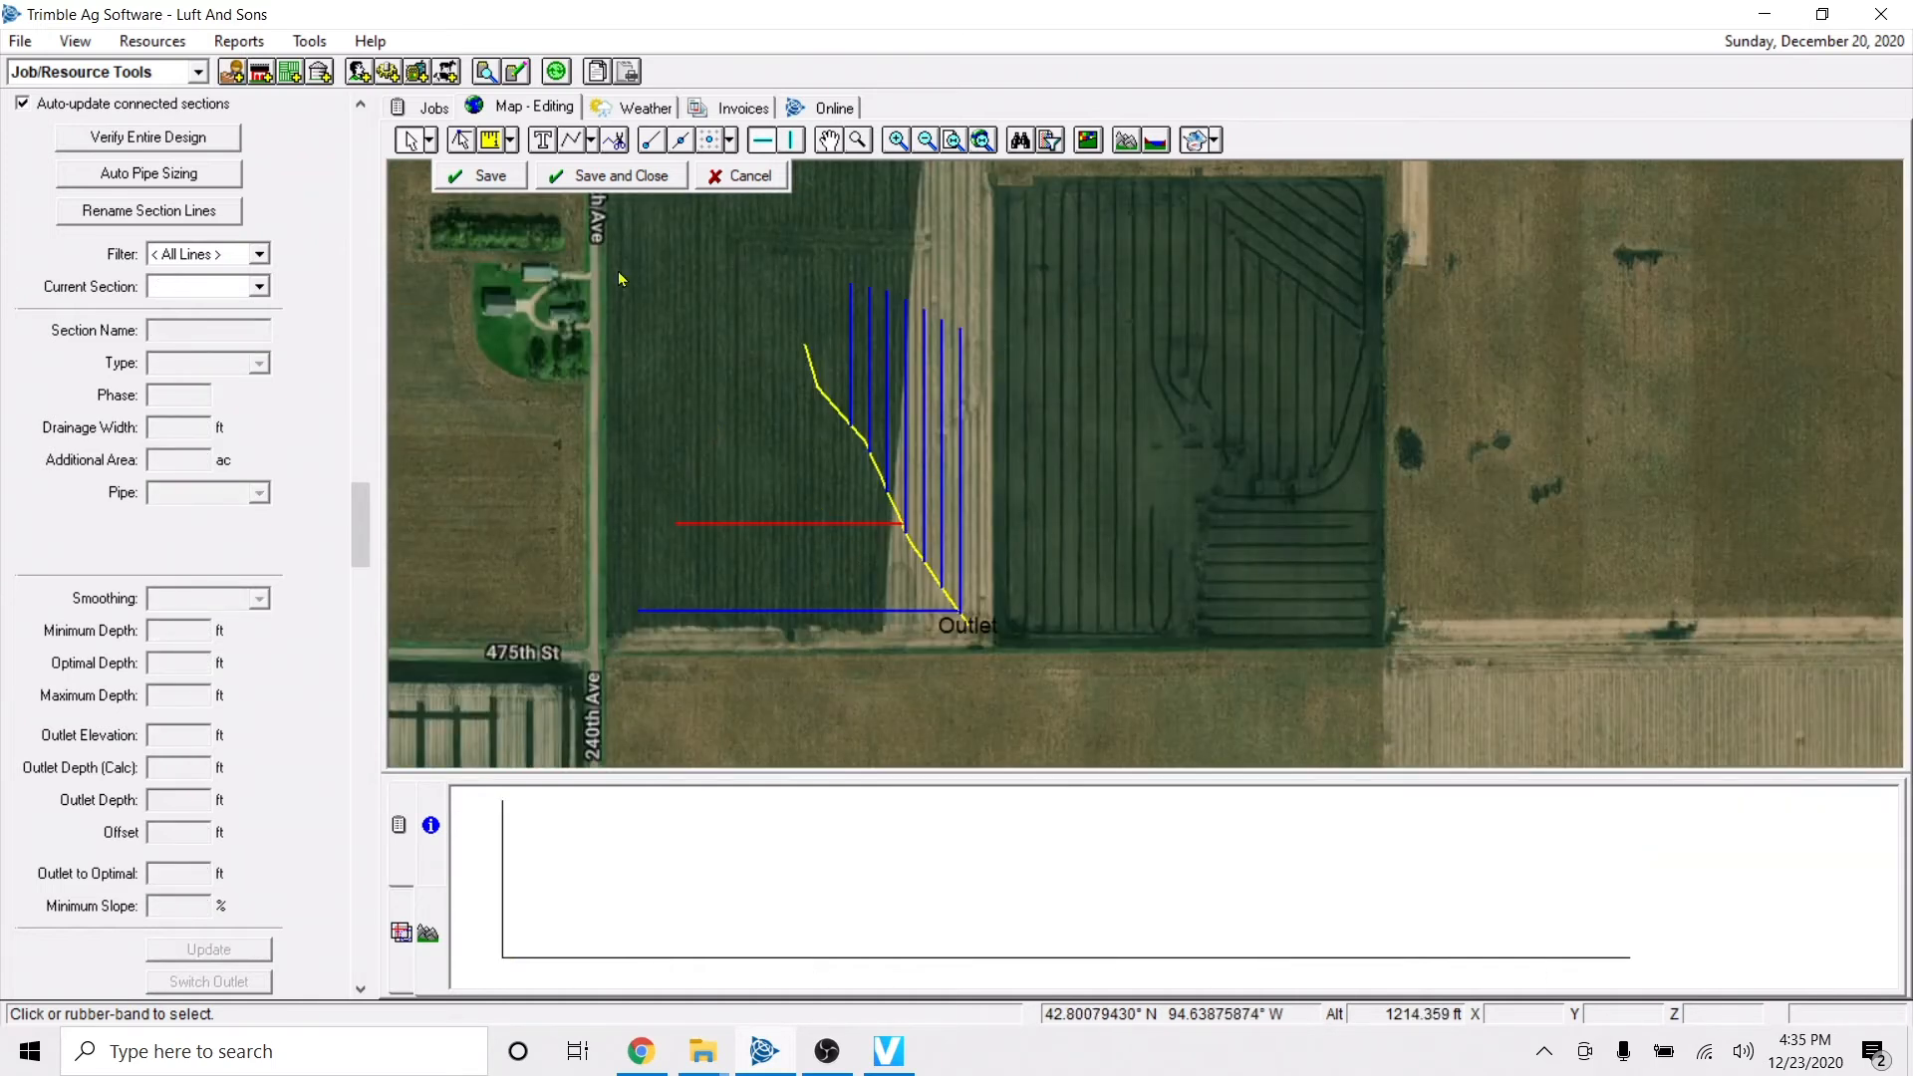
{"action": "left_click", "coordinate": [403, 934]}
{"action": "left_click", "coordinate": [589, 863]}
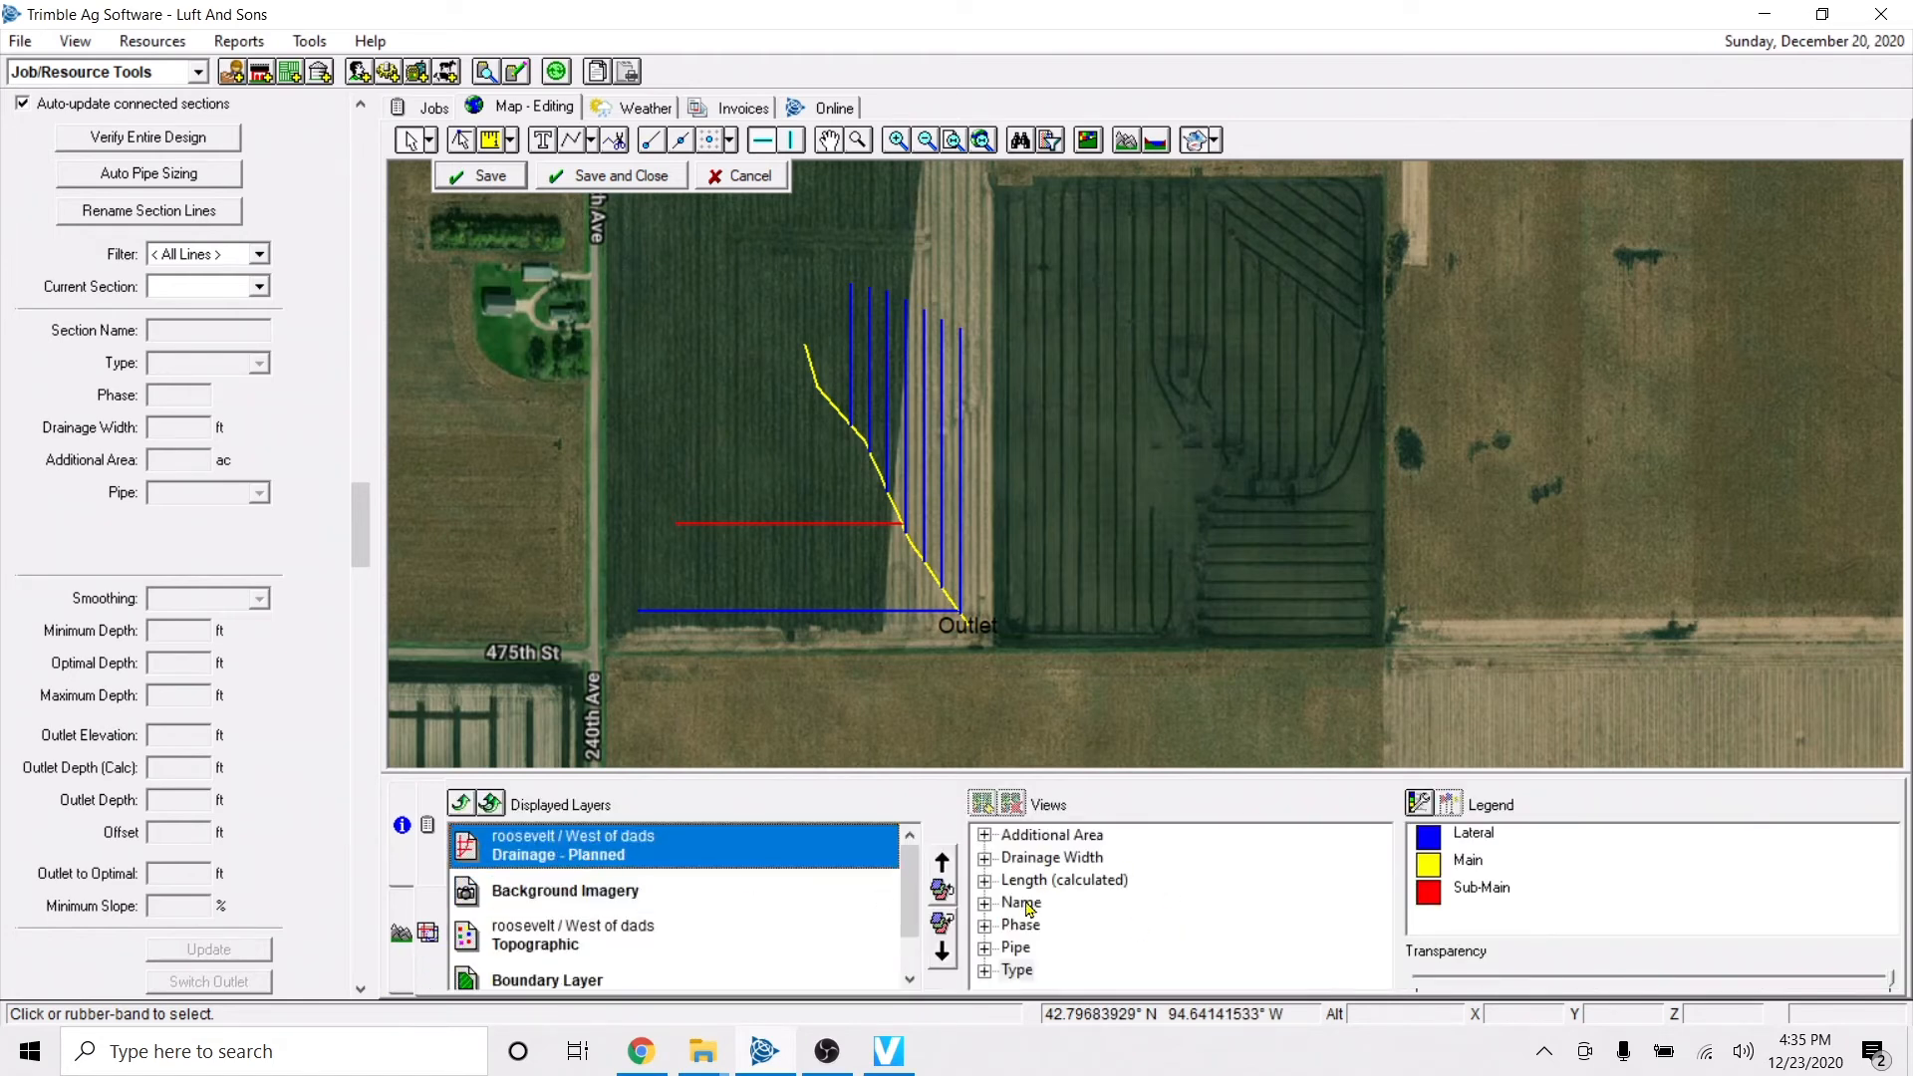
{"action": "left_click", "coordinate": [1016, 948]}
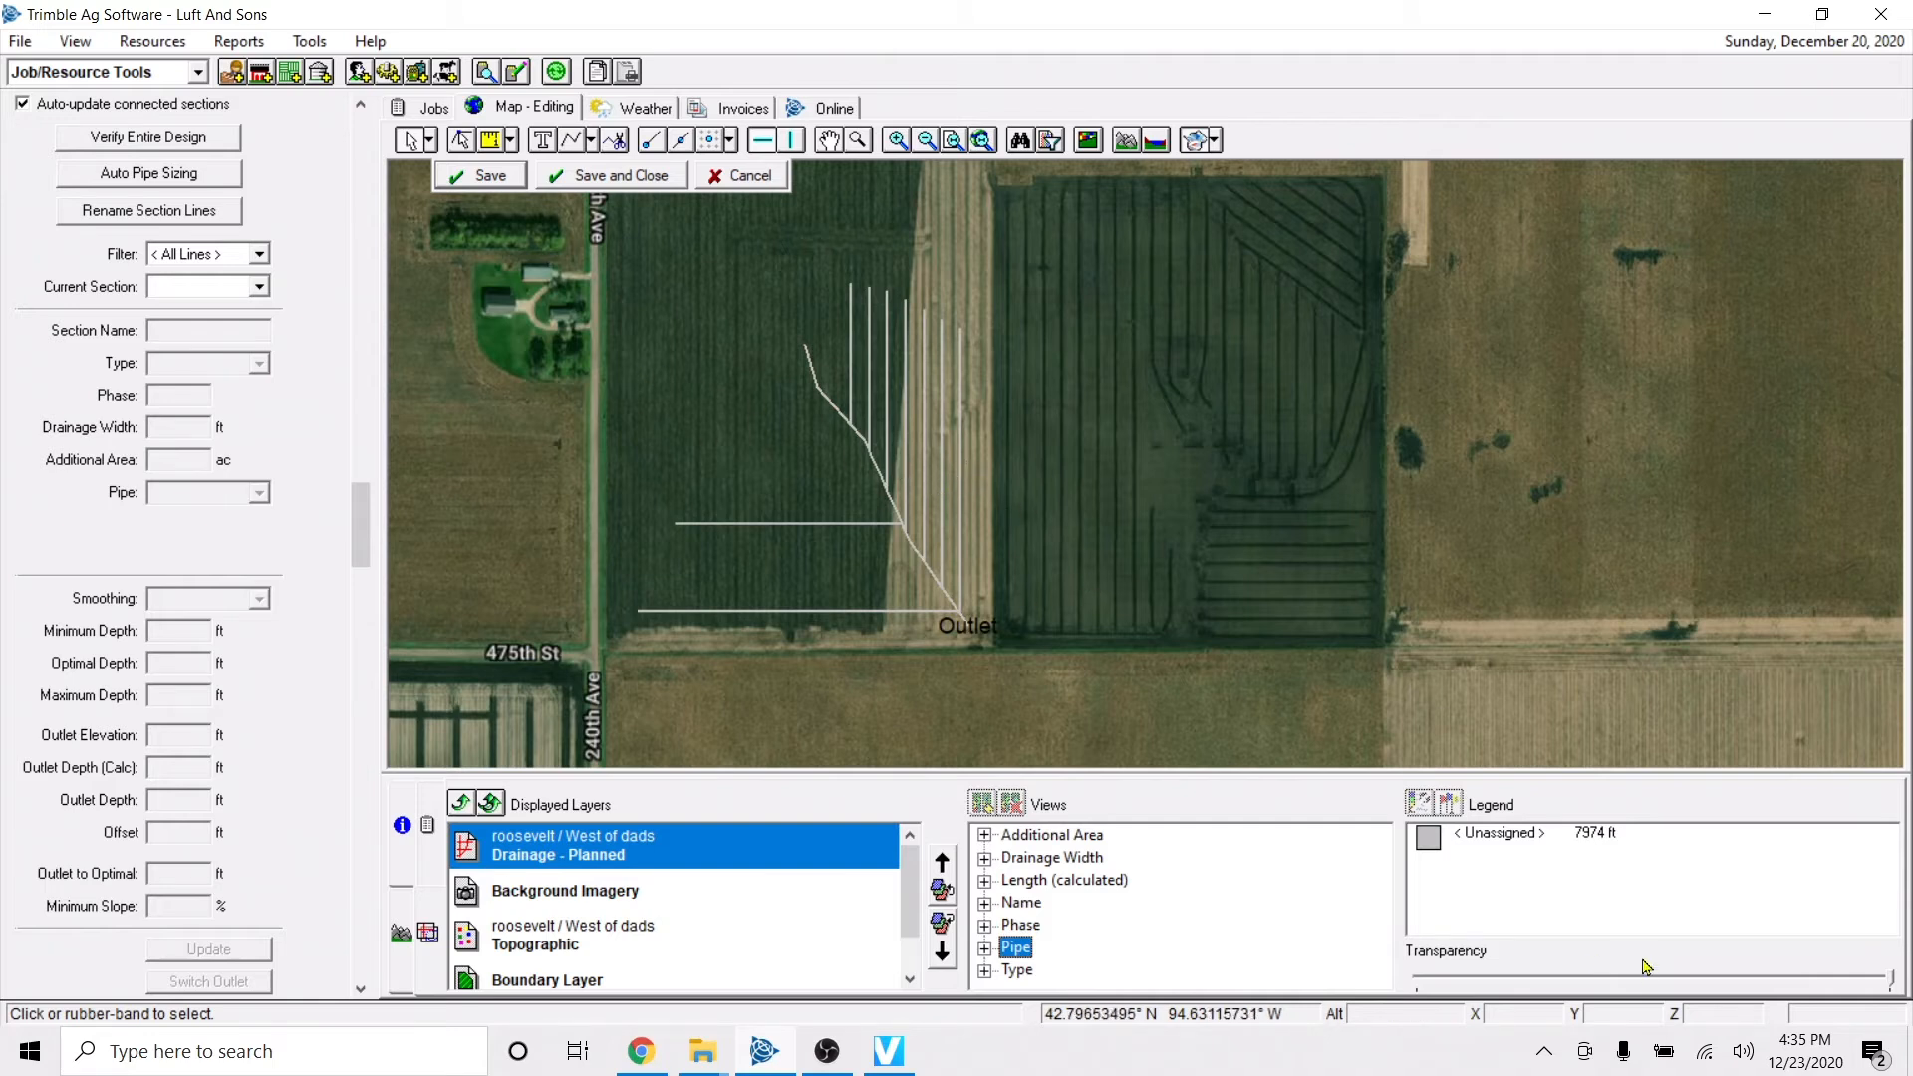
Select all the unassigned drainage lines, assign them the 4" tile pipe, and save the changes for the selected sections.
{"action": "left_click", "coordinate": [1528, 847]}
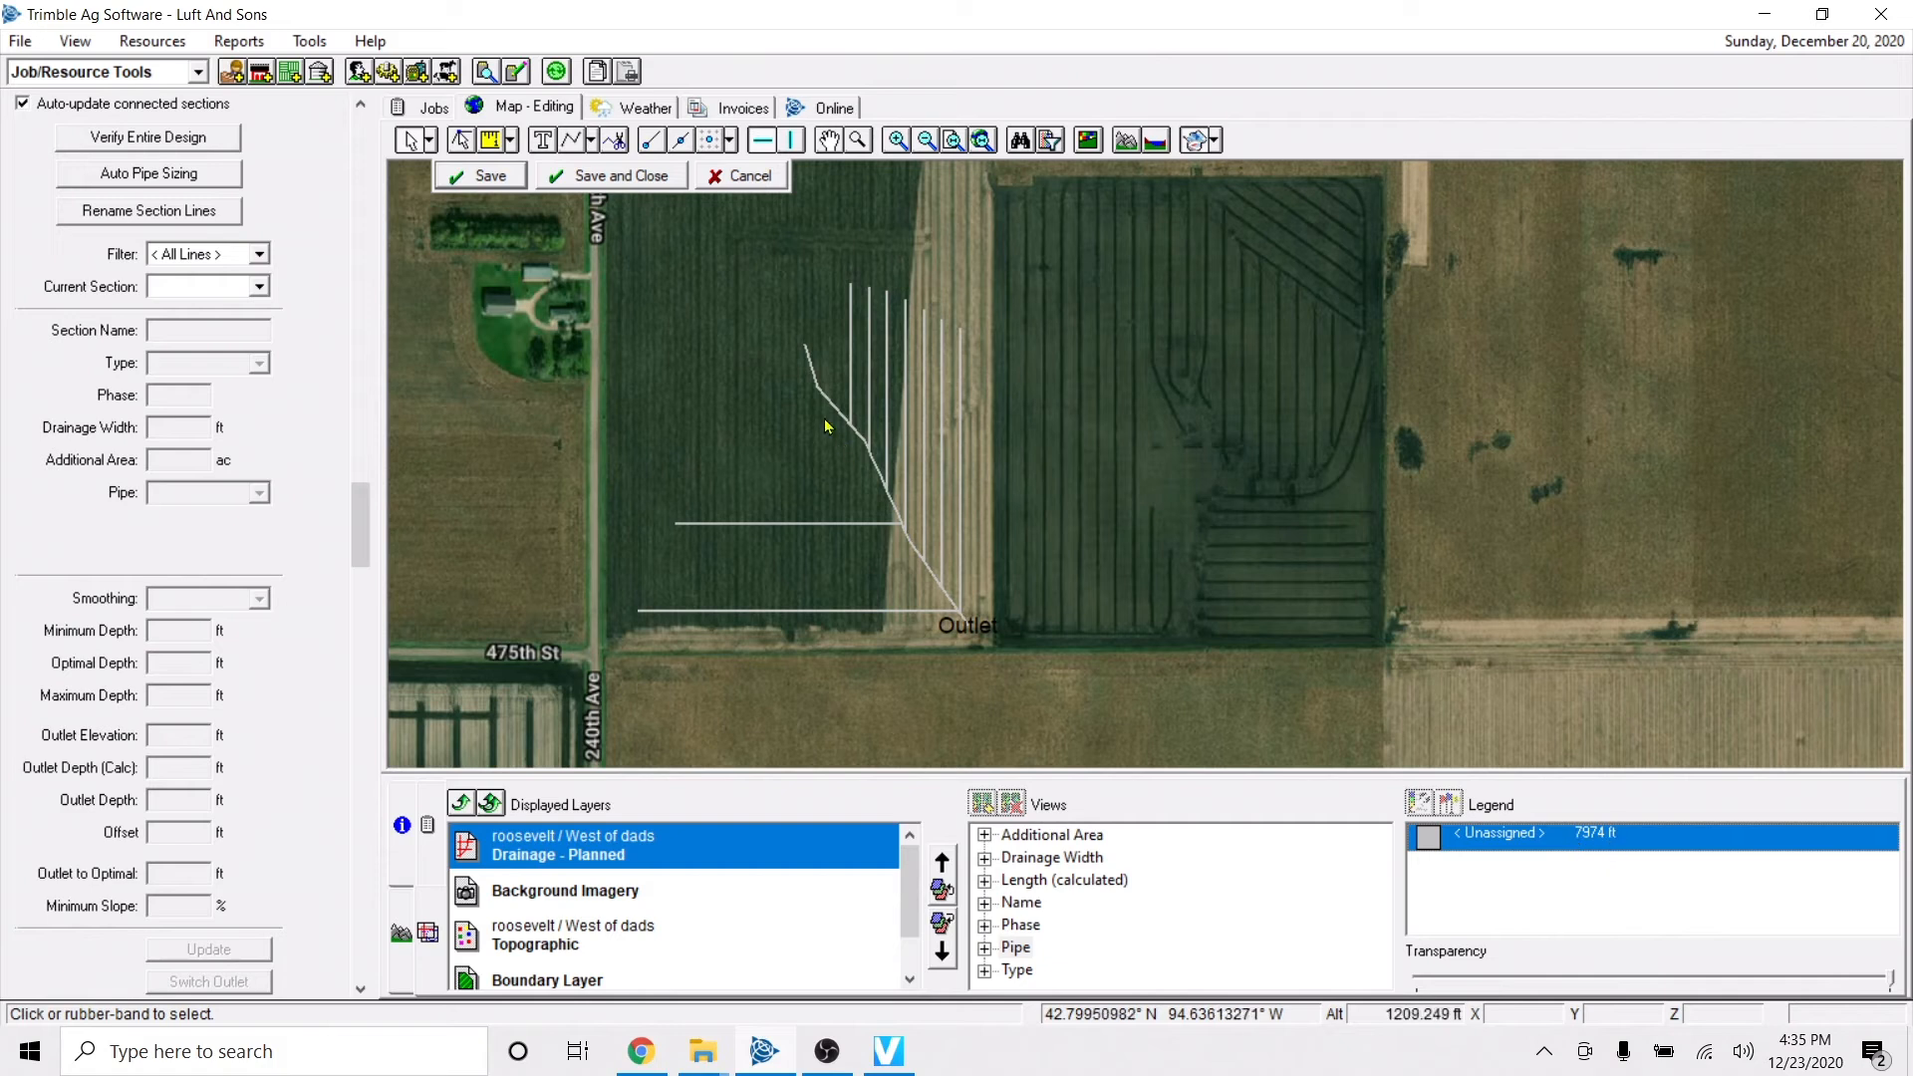
{"action": "left_click_drag", "start_coordinate": [547, 242], "coordinate": [1184, 712]}
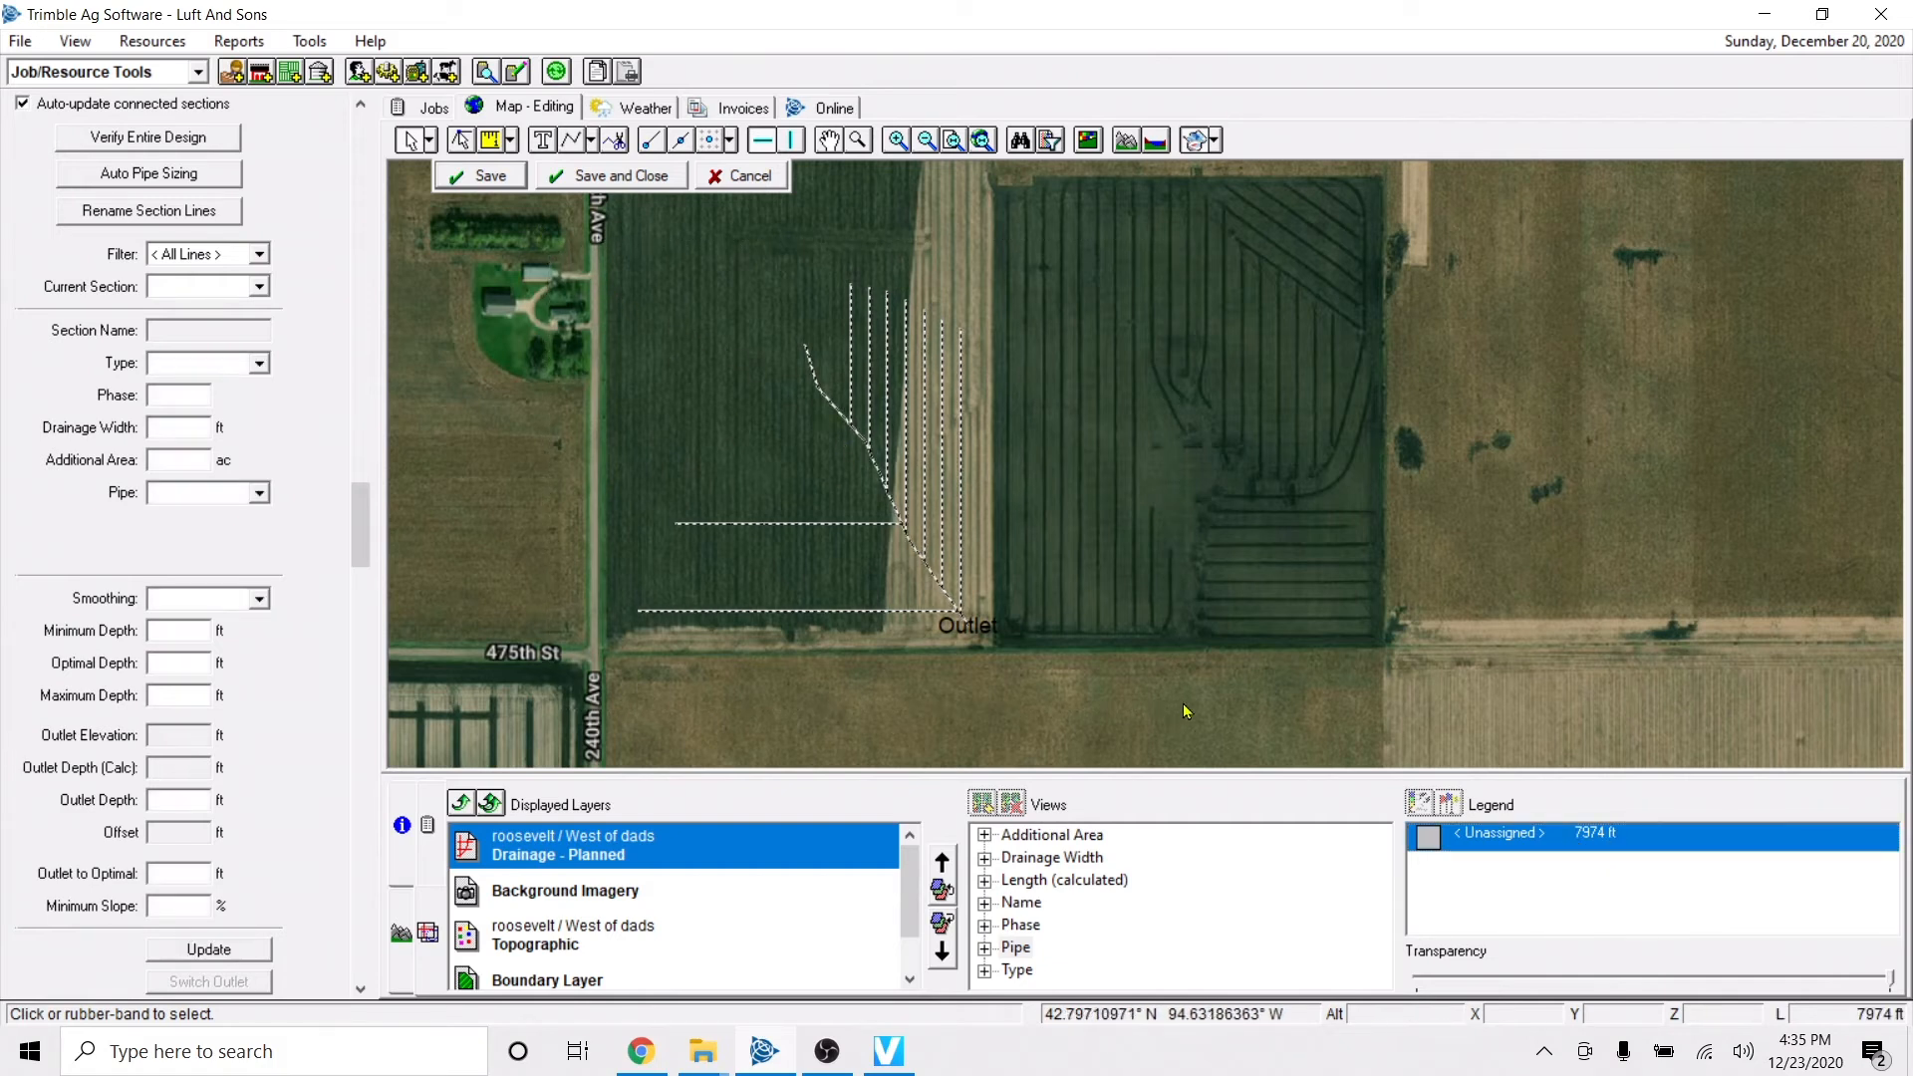
{"action": "left_click", "coordinate": [1239, 660]}
{"action": "double_click", "coordinate": [1534, 841]}
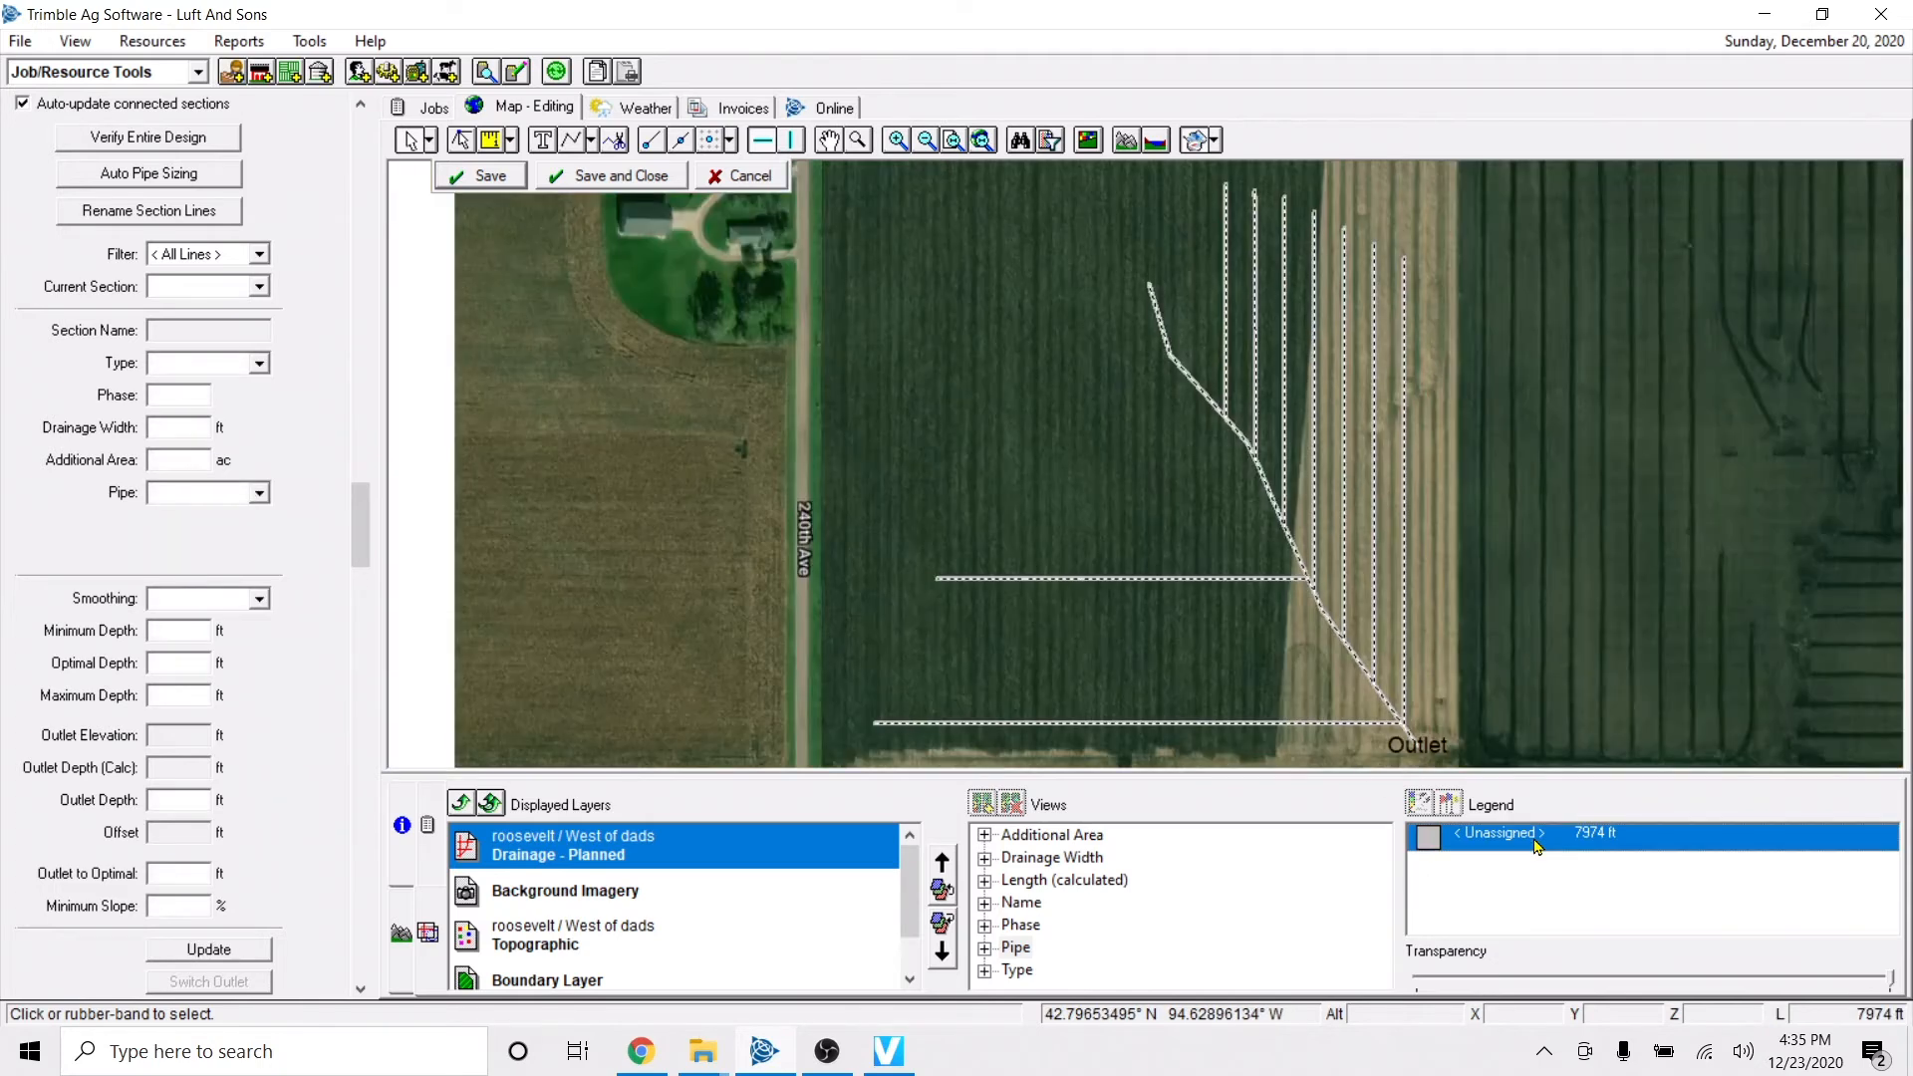
{"action": "left_click", "coordinate": [223, 495]}
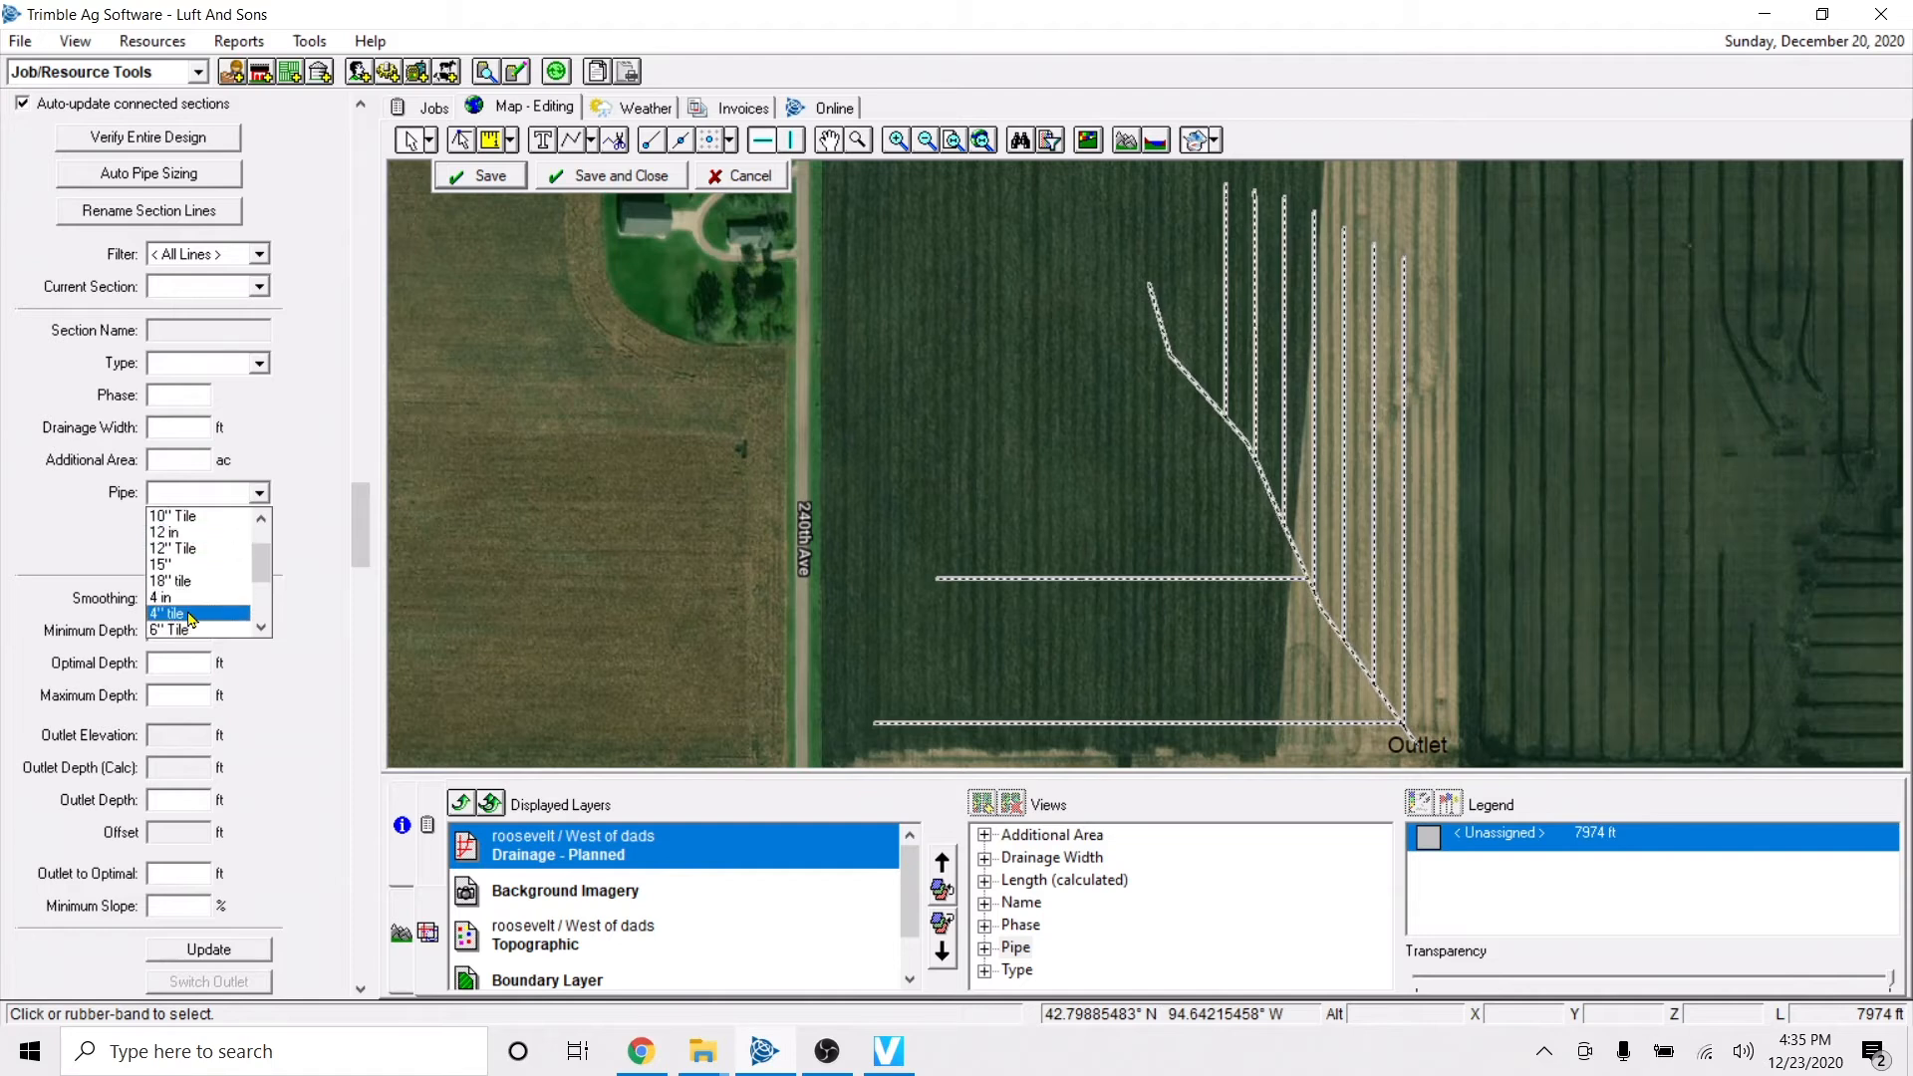
{"action": "left_click", "coordinate": [191, 614]}
{"action": "left_click", "coordinate": [854, 569]}
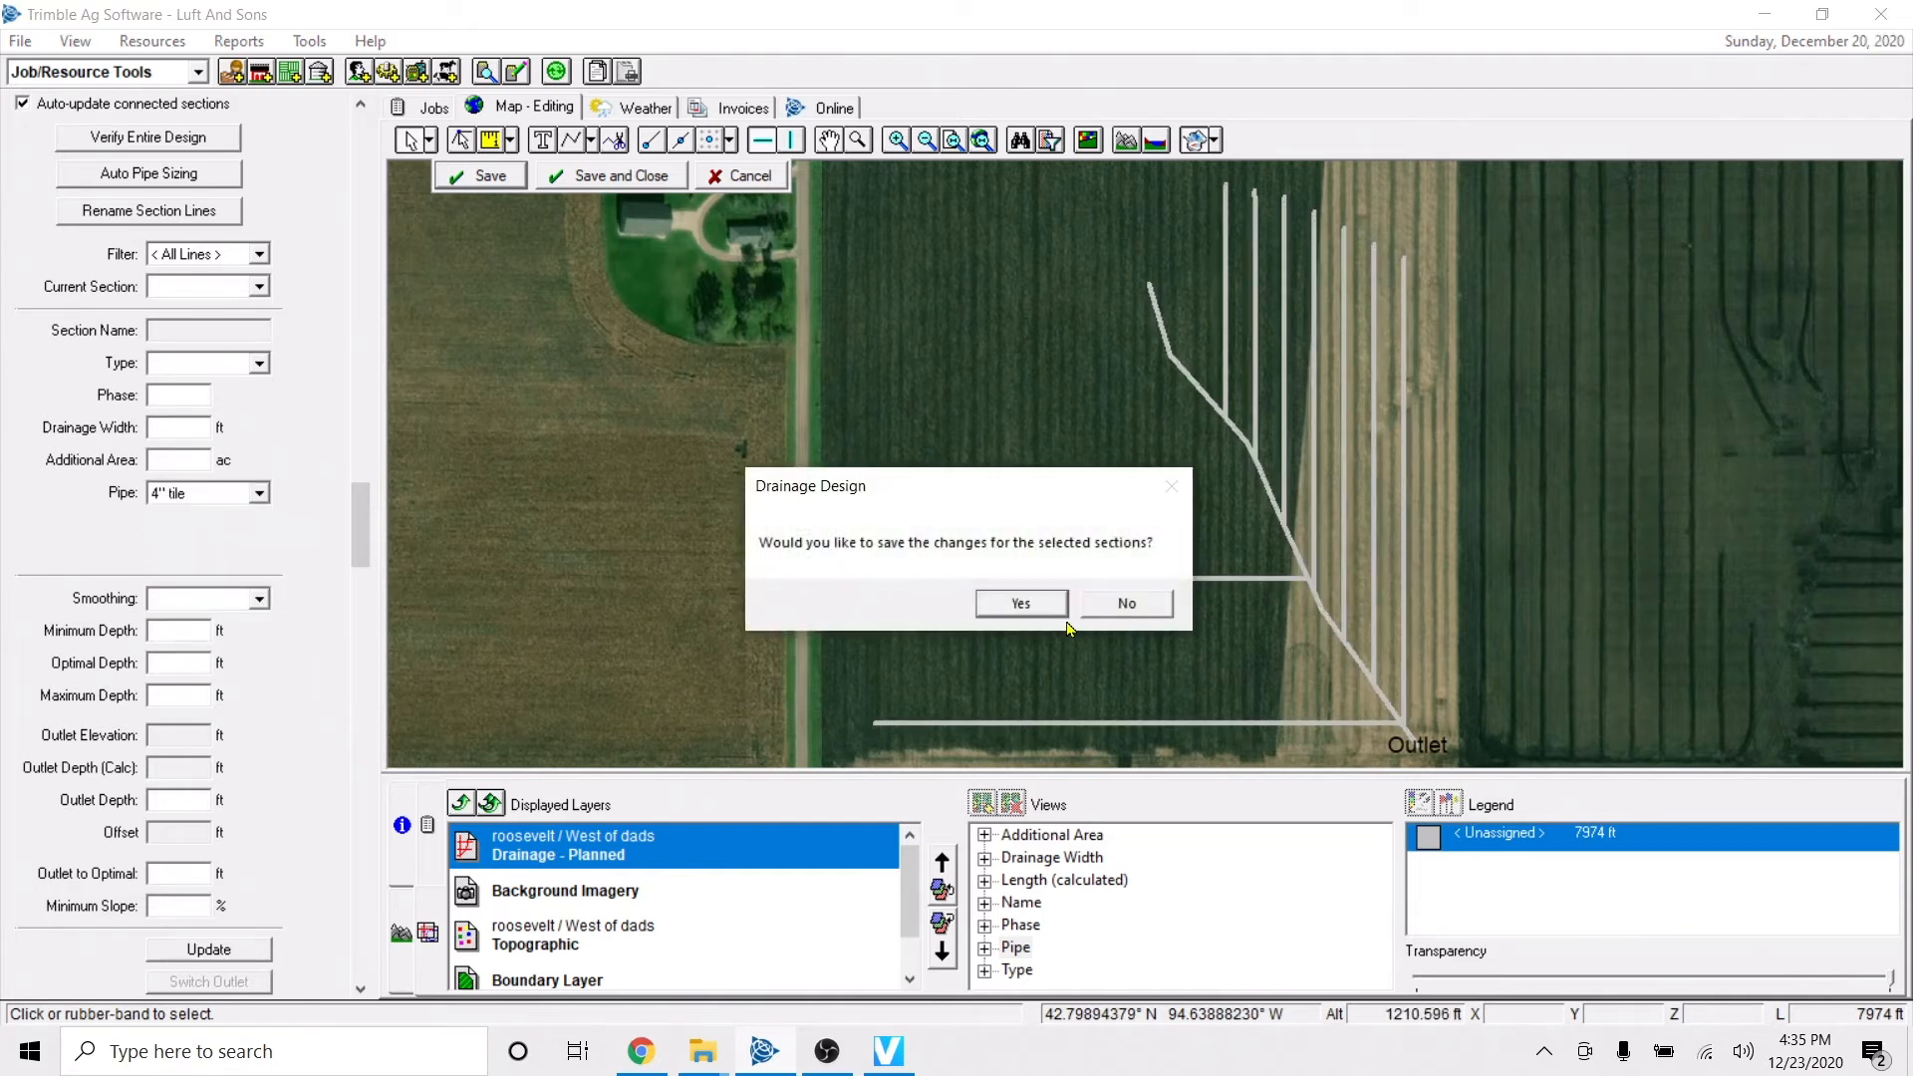
{"action": "left_click", "coordinate": [1036, 606]}
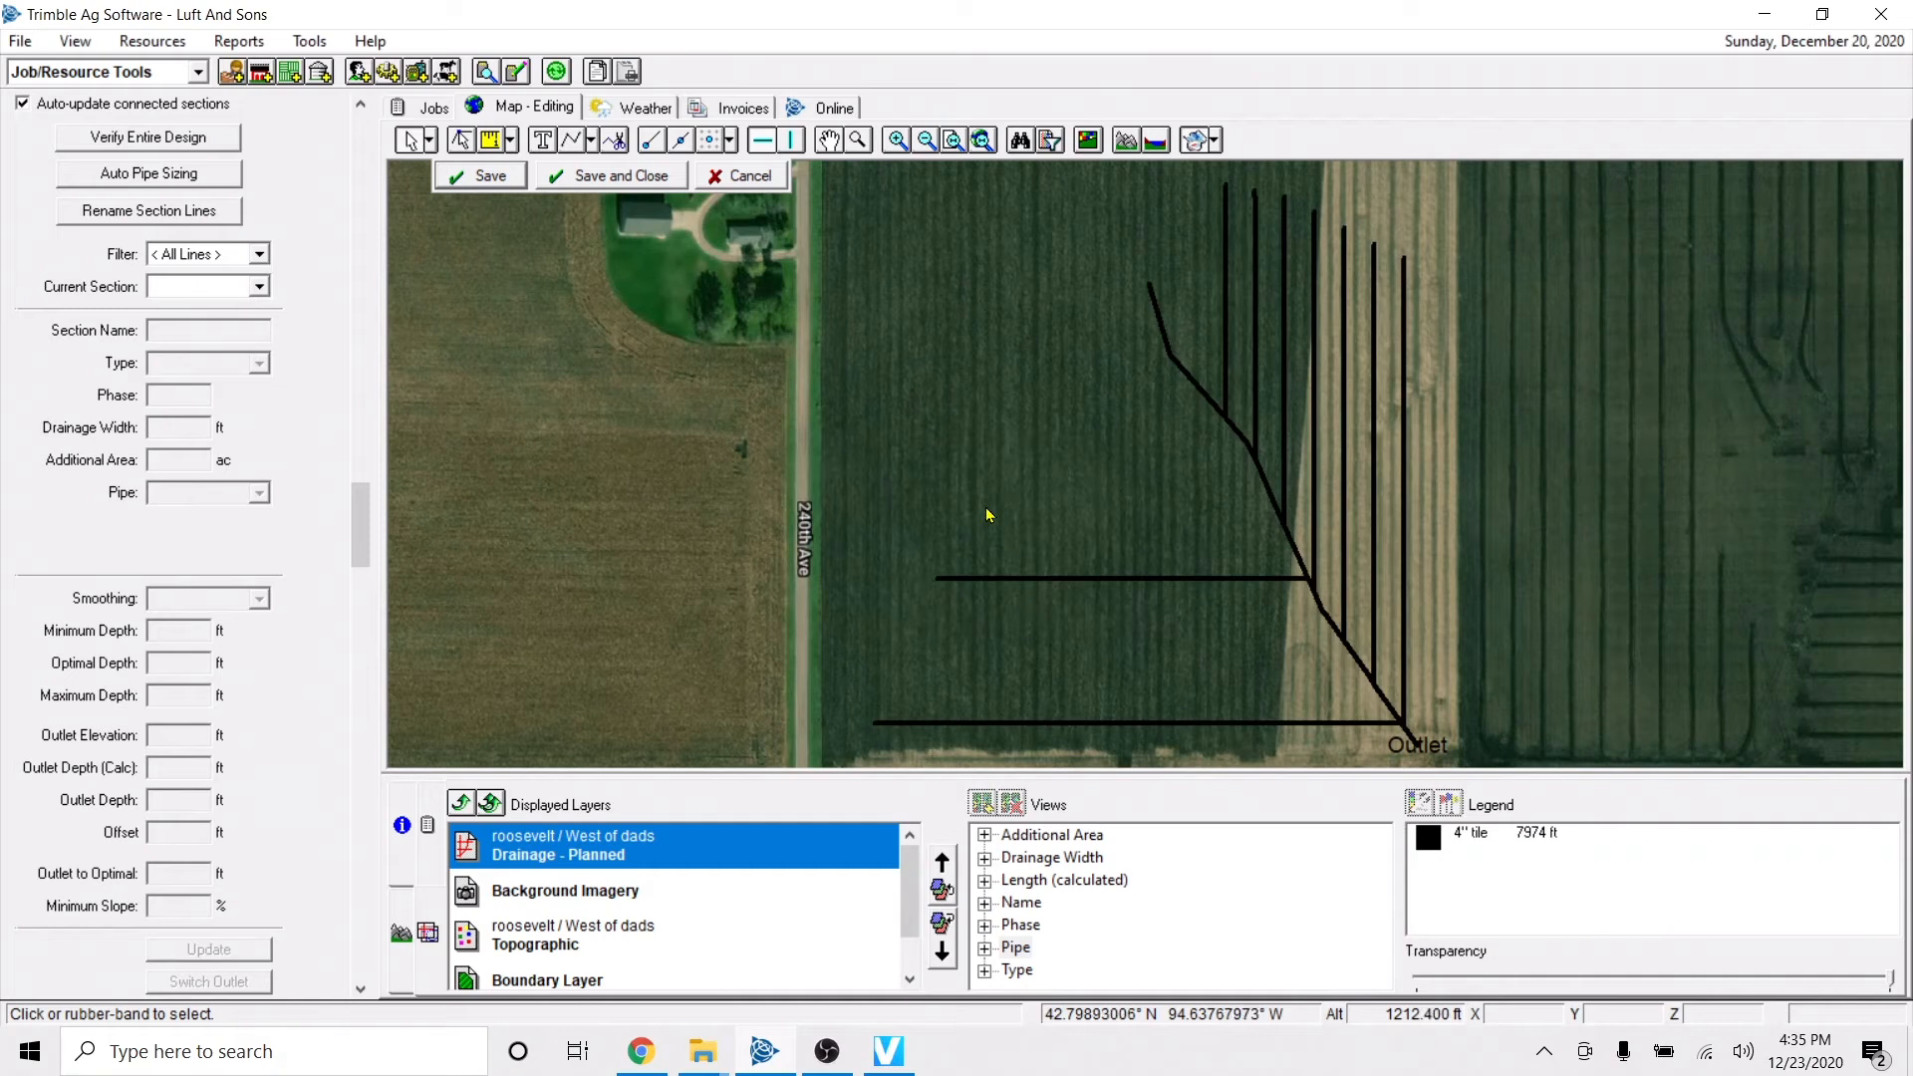
{"action": "key", "text": "Right"}
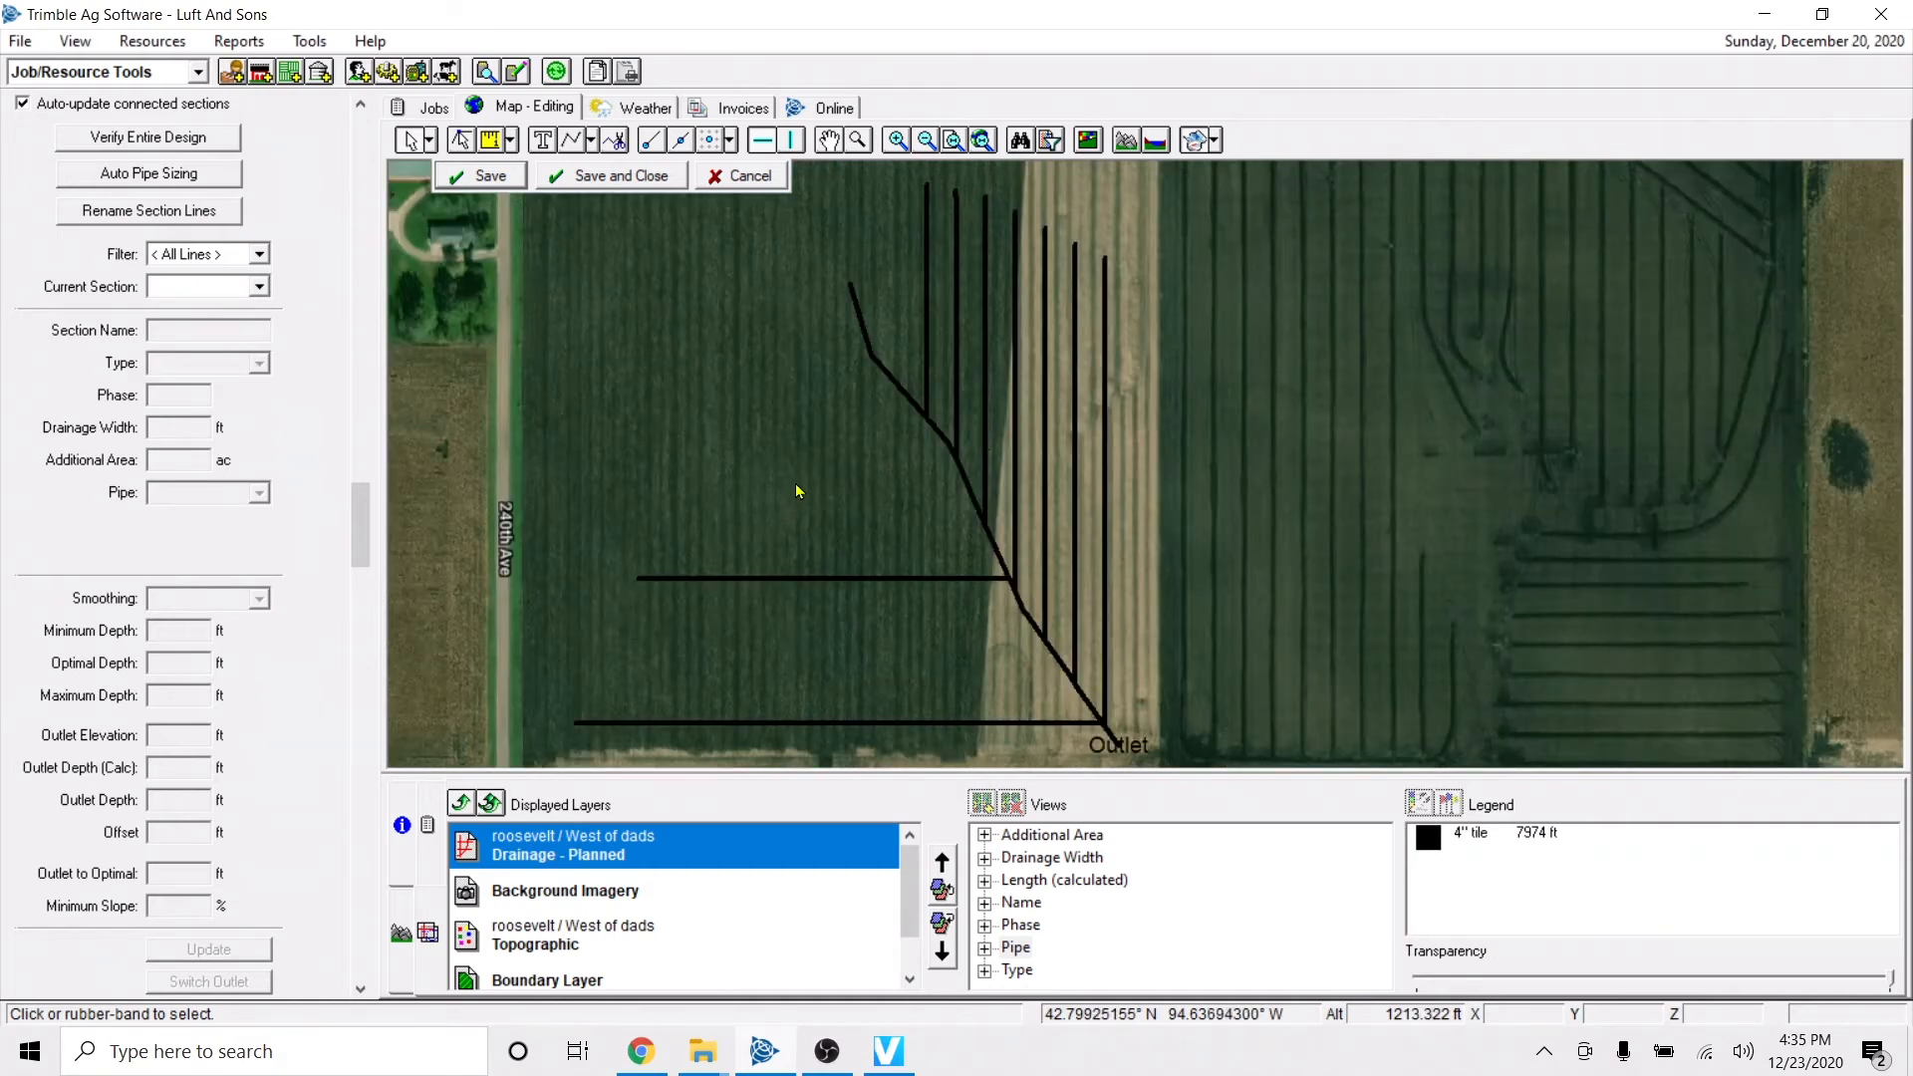
{"action": "scroll", "coordinate": [795, 483], "scroll_direction": "down", "scroll_amount": 1}
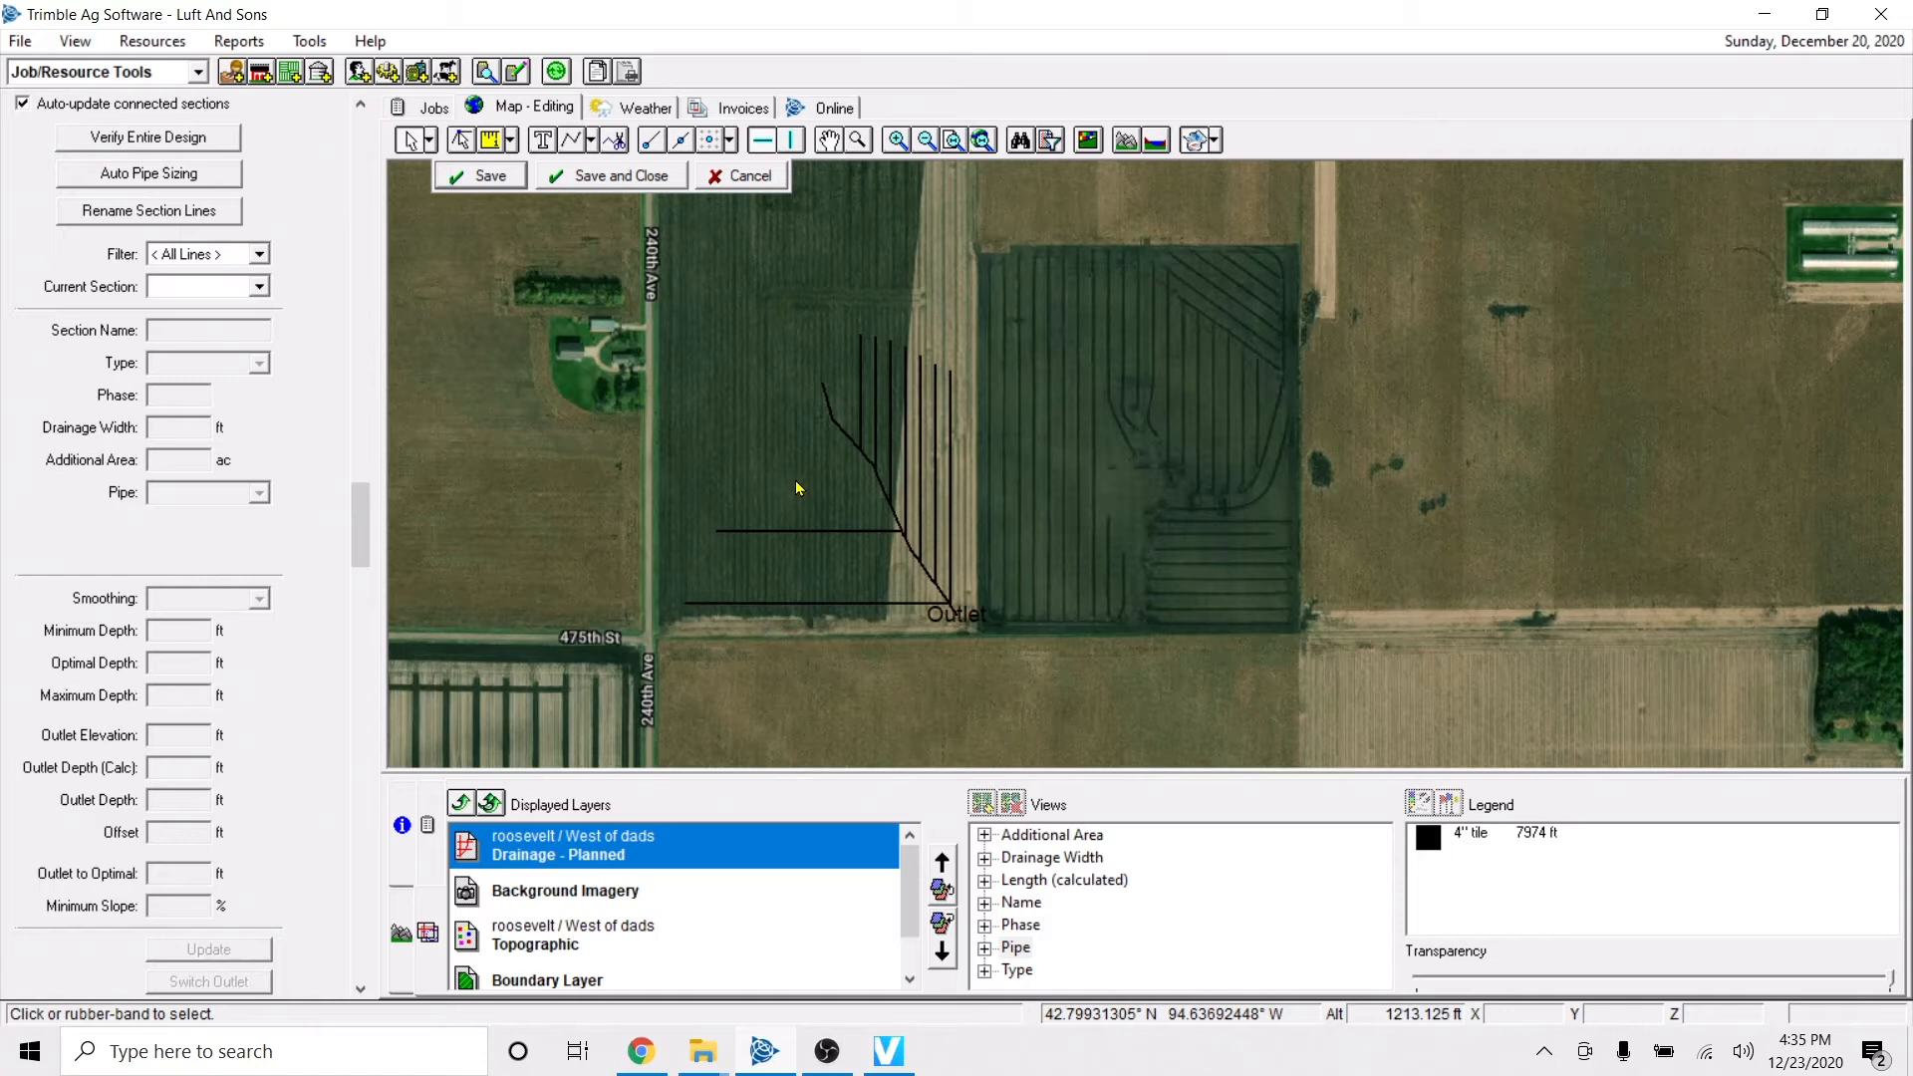
Assign the 8" tile pipe to the diagonal main line and save the section's changes.
{"action": "left_click", "coordinate": [847, 432]}
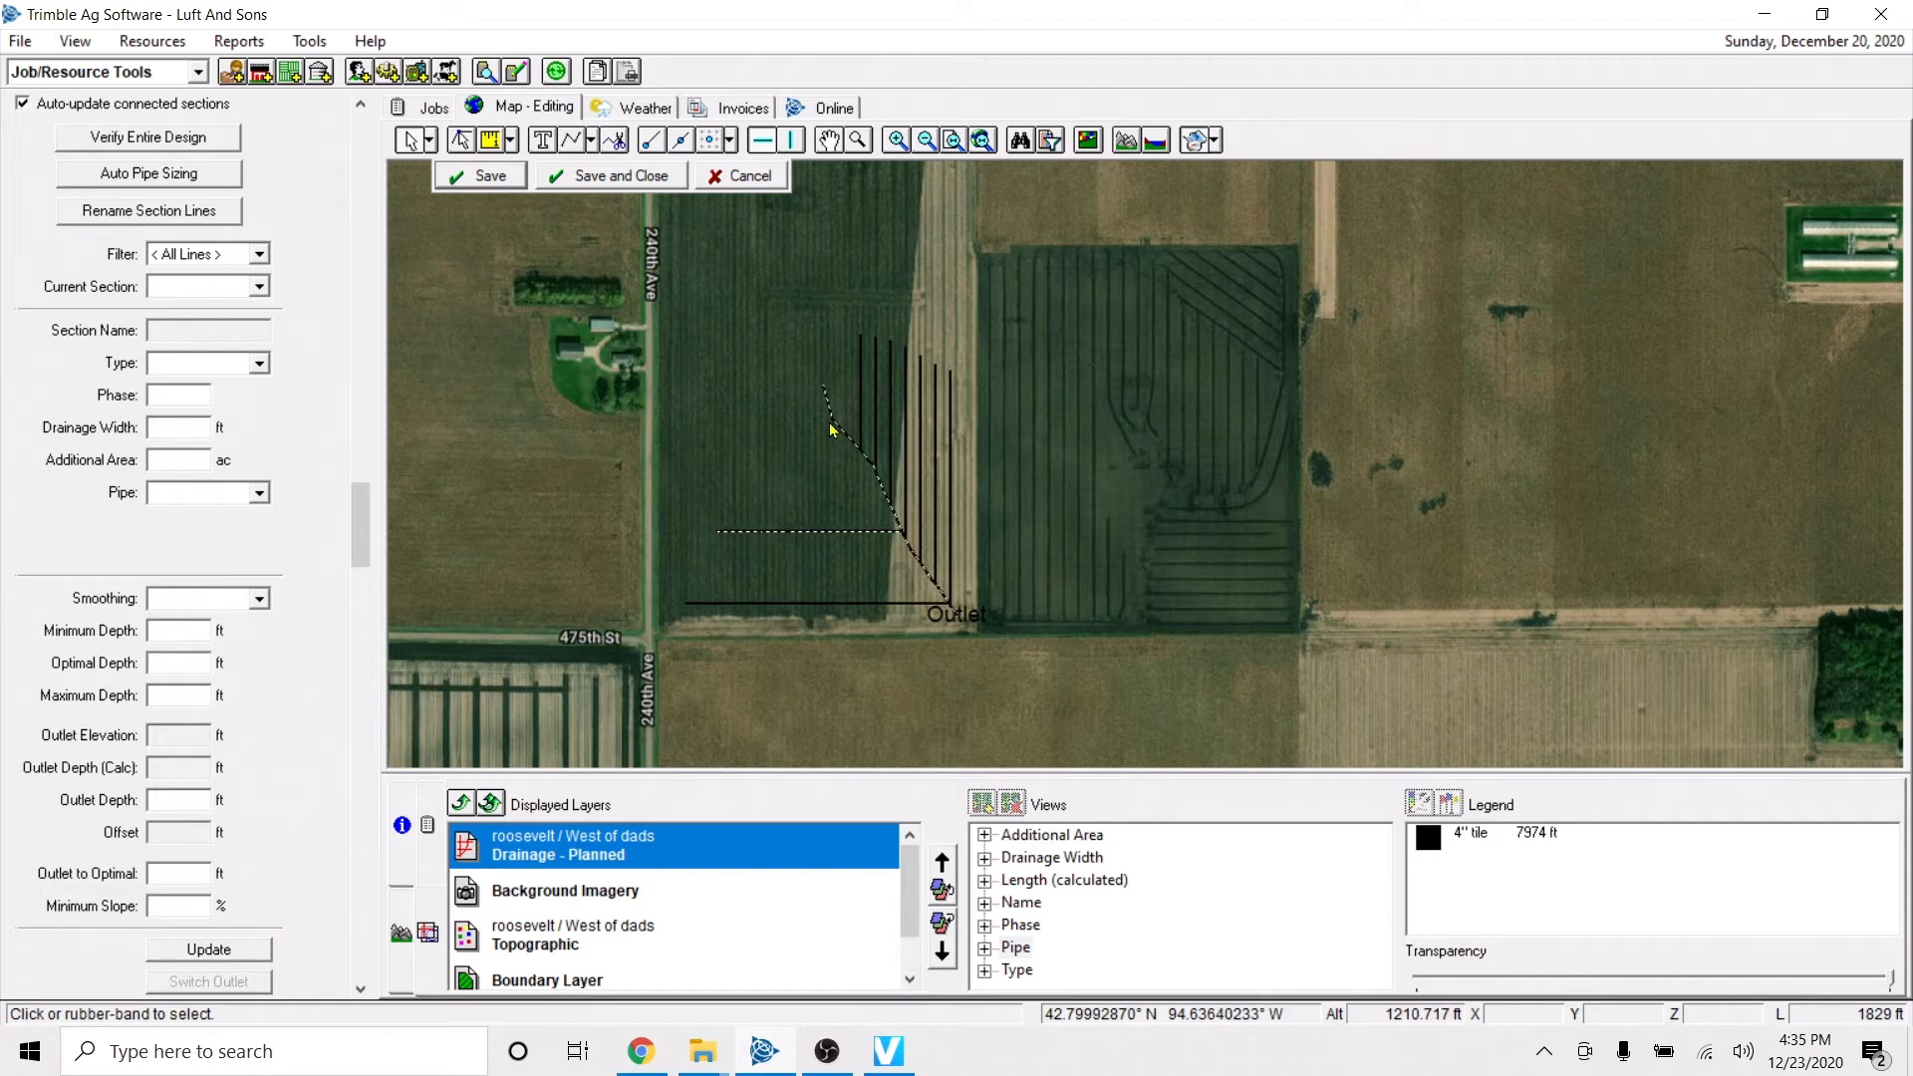
{"action": "left_click", "coordinate": [790, 473]}
{"action": "left_click", "coordinate": [846, 431]}
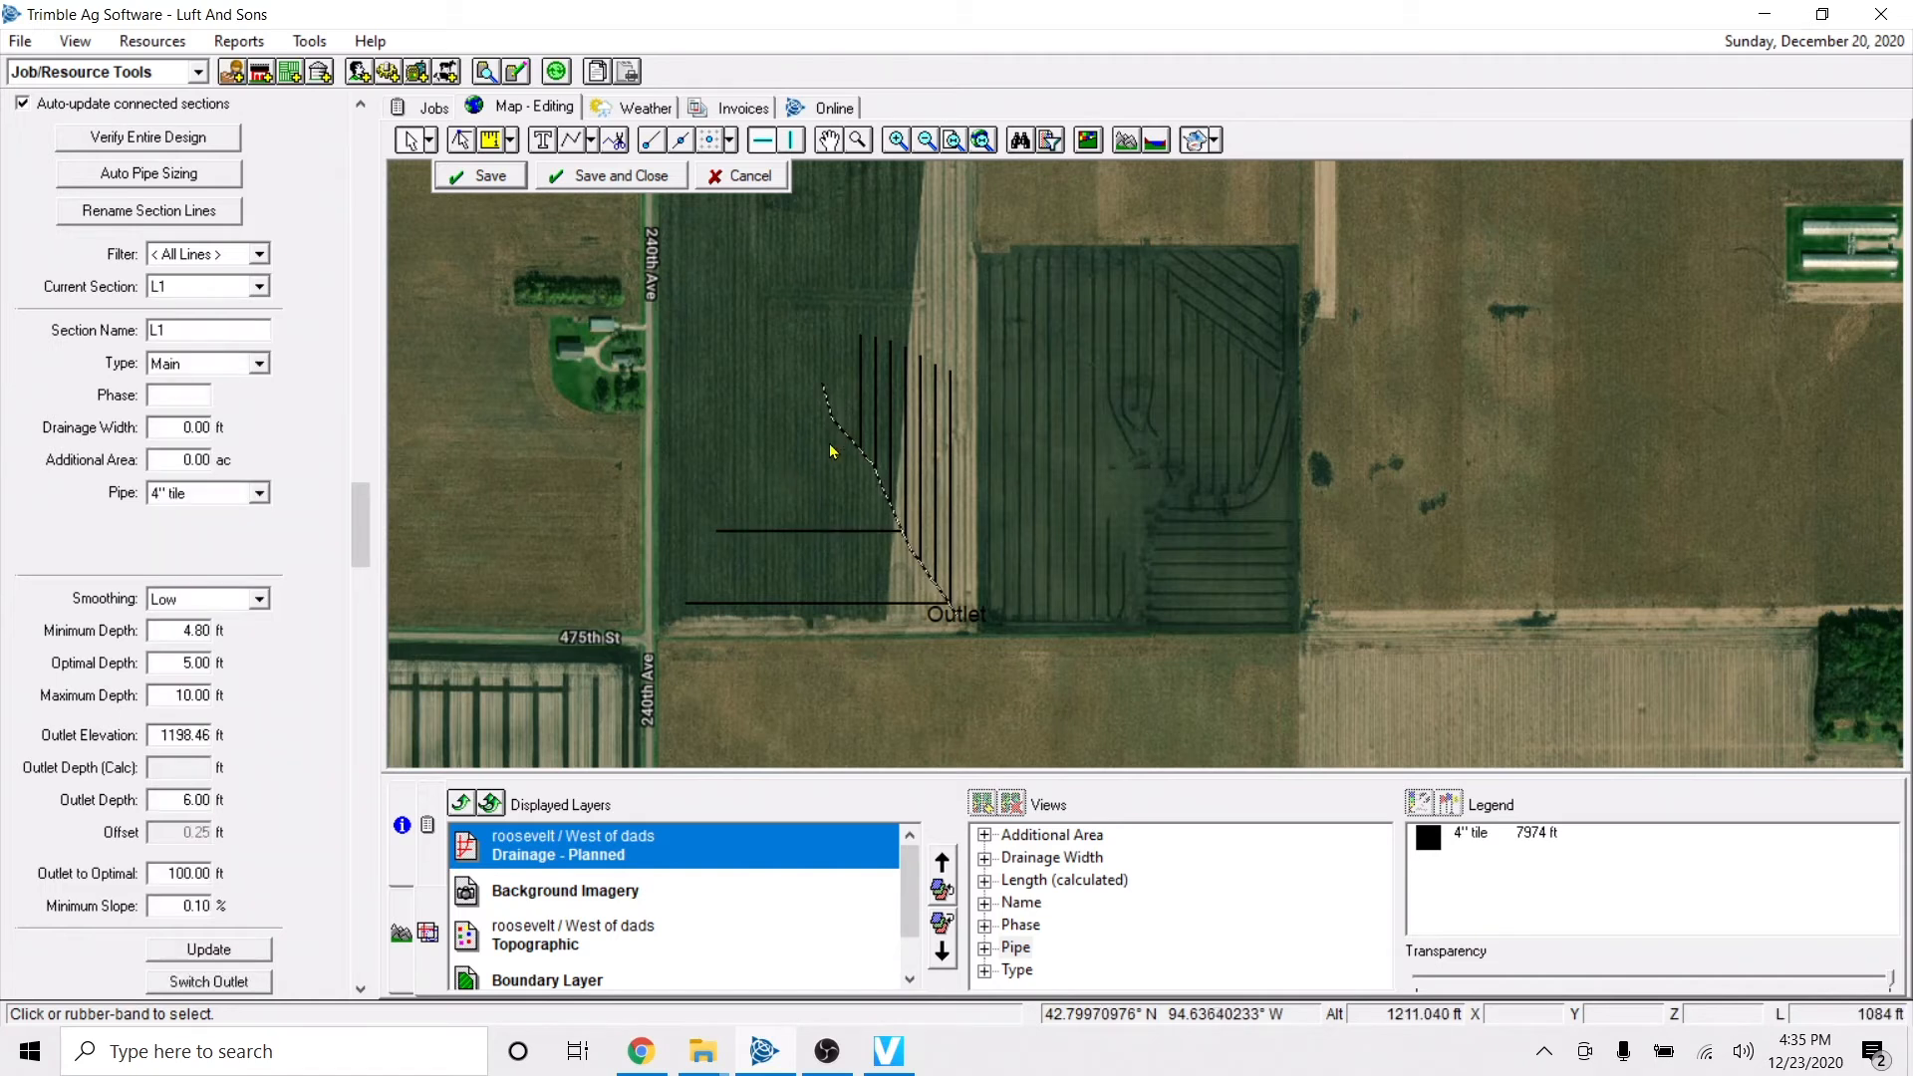
{"action": "left_click", "coordinate": [258, 492]}
{"action": "scroll", "coordinate": [242, 580], "scroll_direction": "up", "scroll_amount": 2}
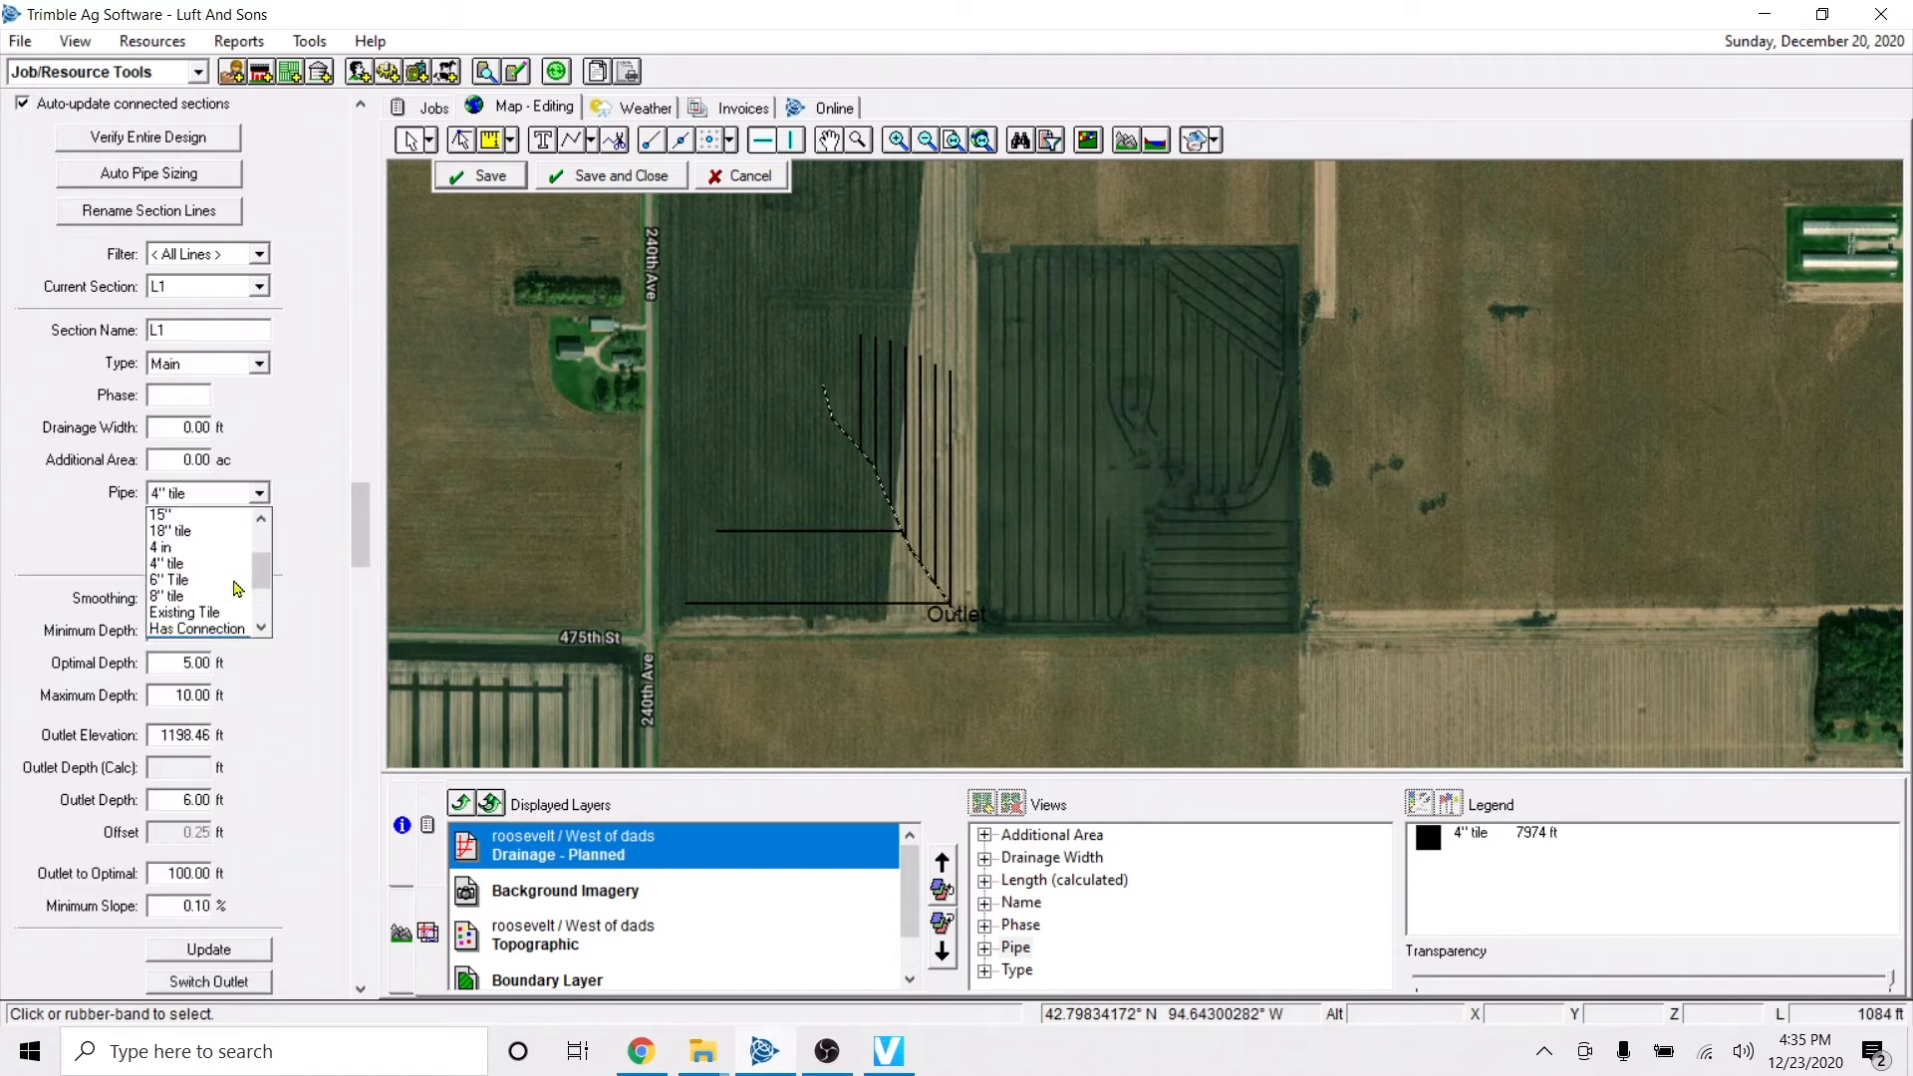
{"action": "left_click", "coordinate": [174, 632]}
{"action": "left_click", "coordinate": [655, 466]}
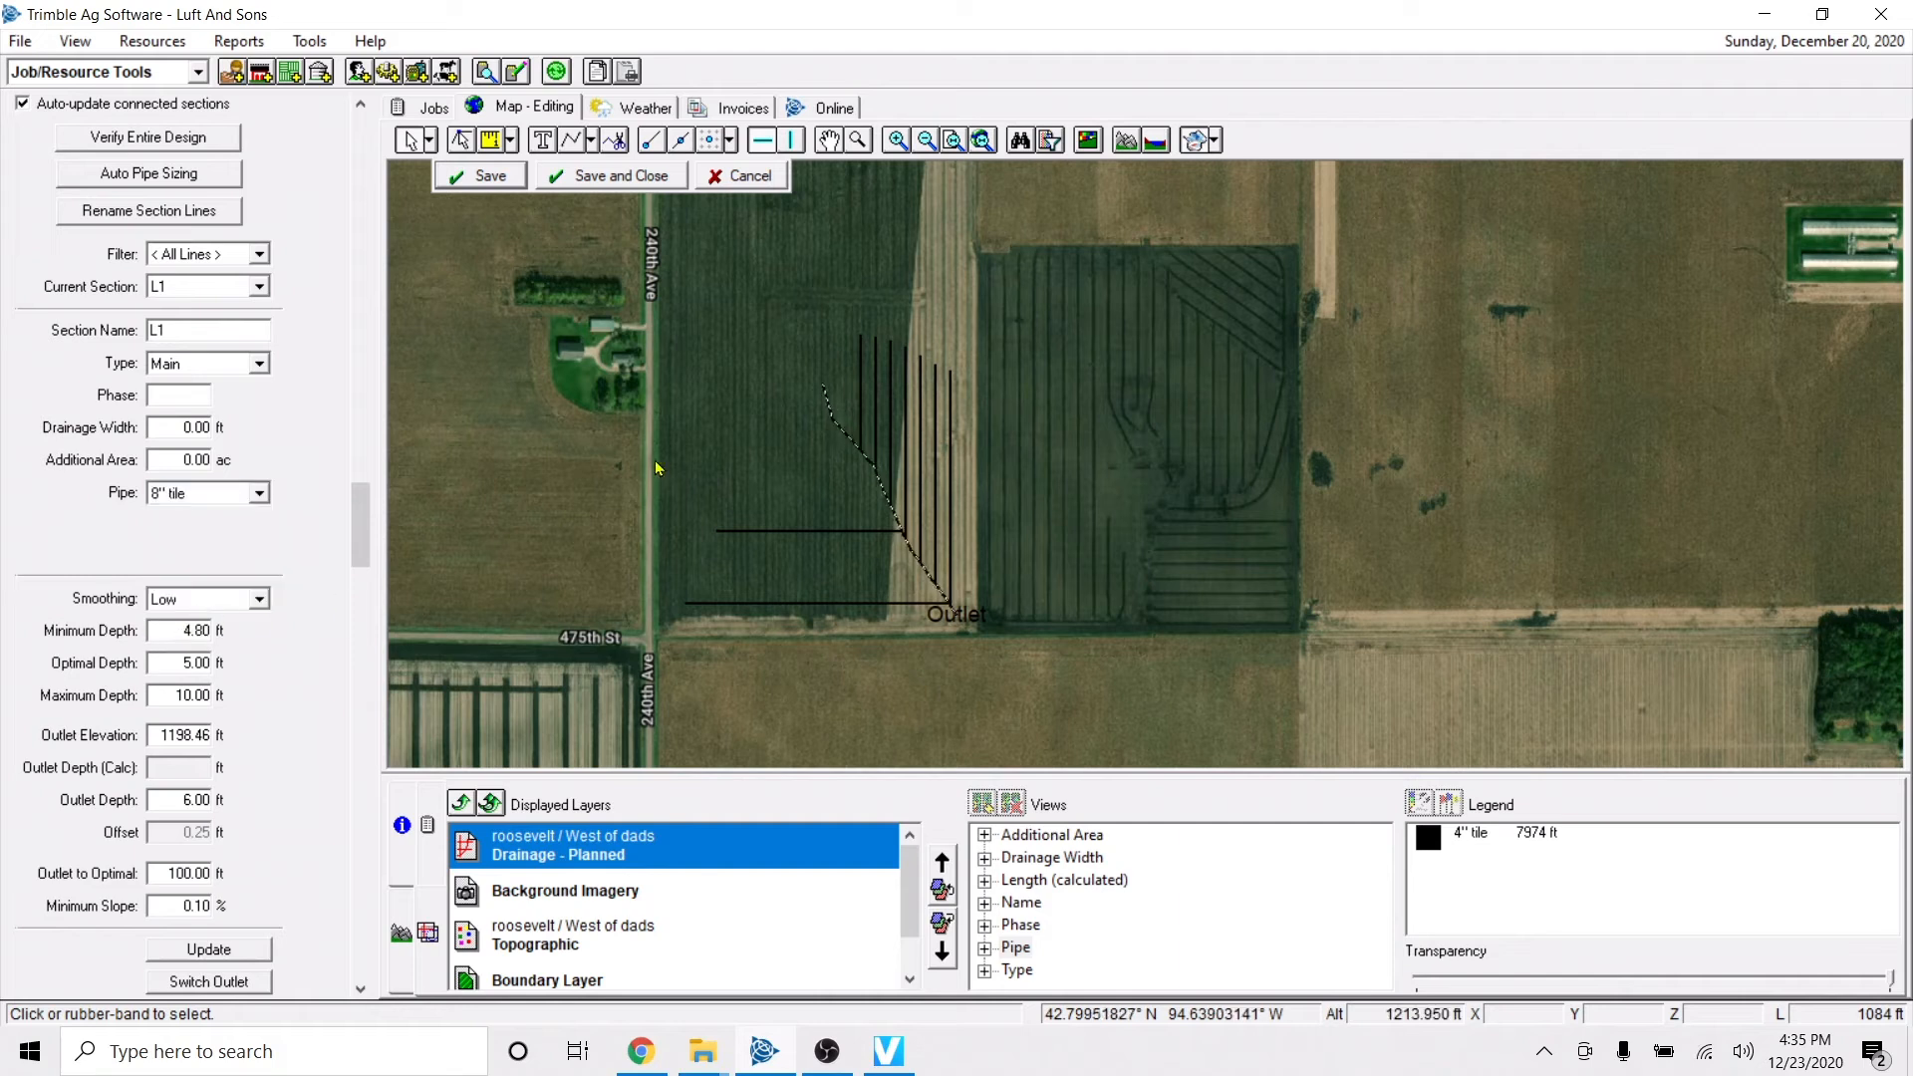
{"action": "left_click", "coordinate": [945, 600]}
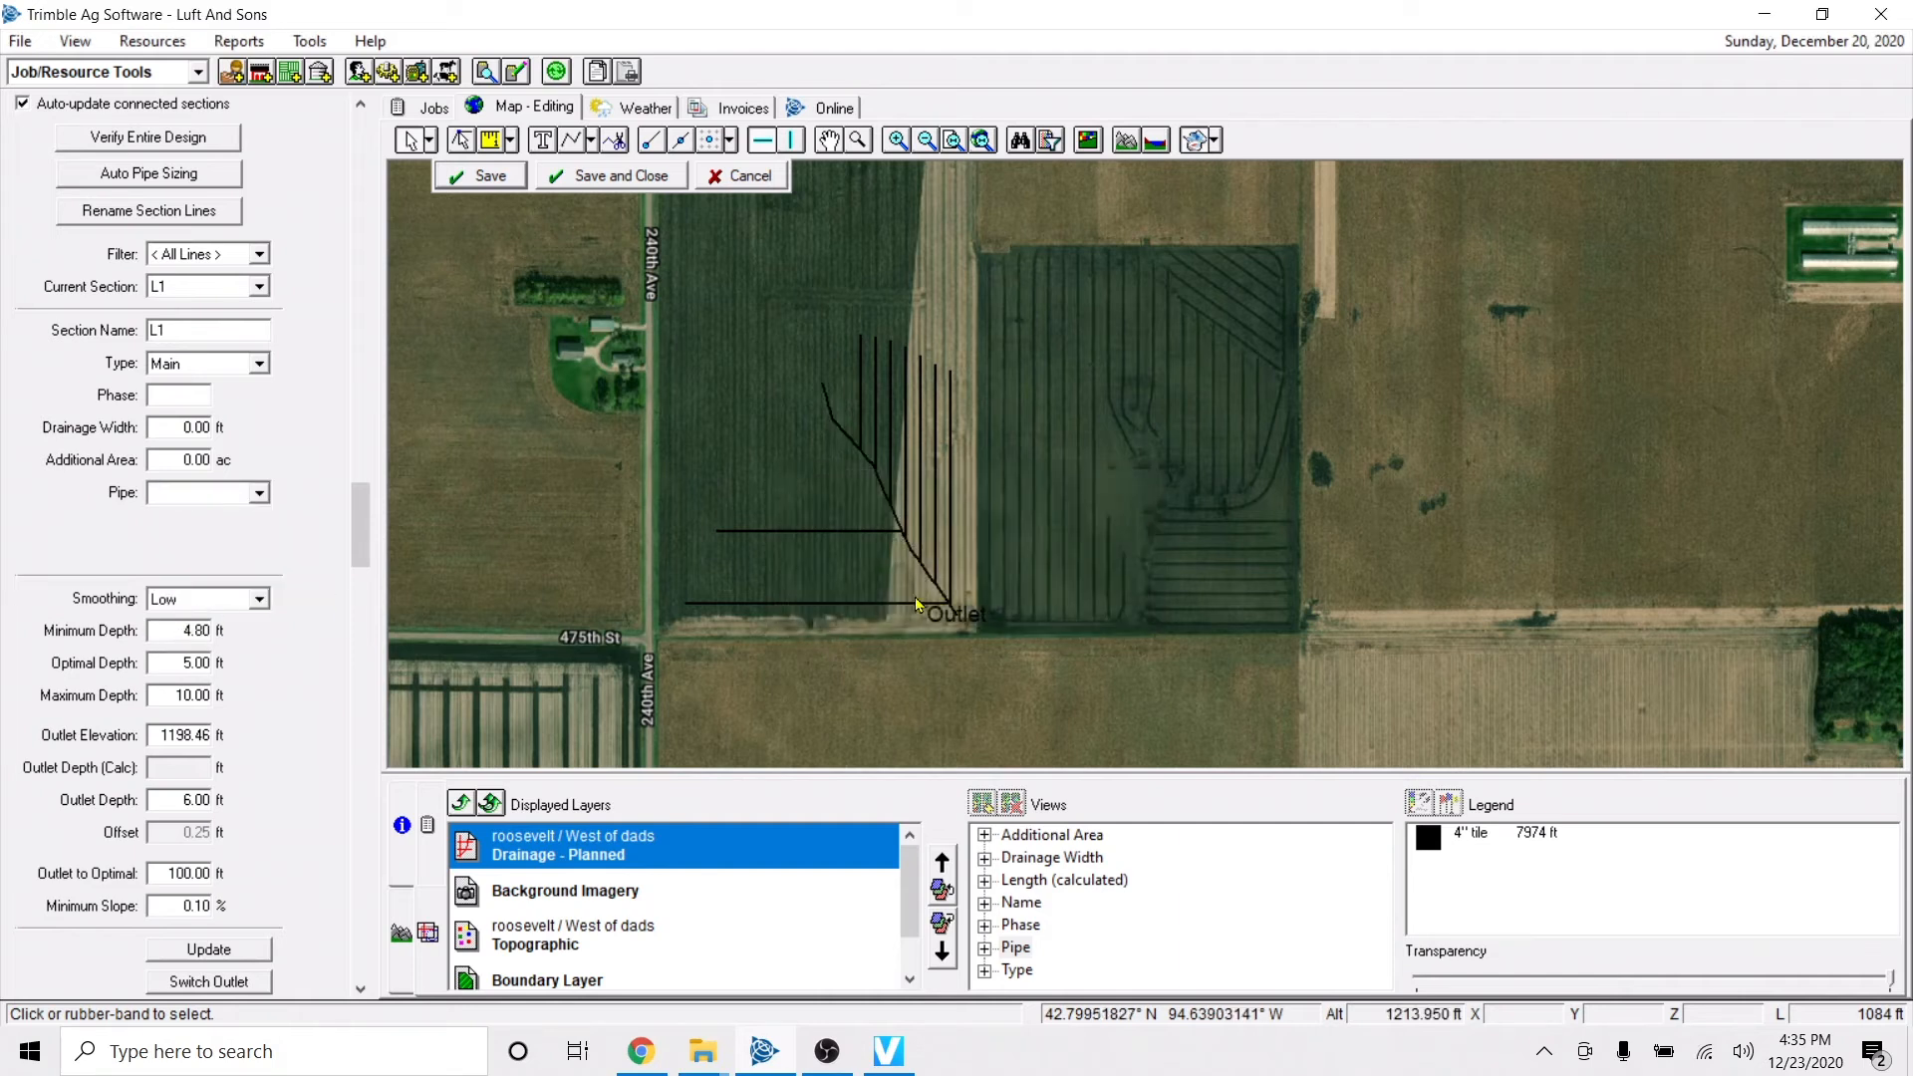
Assign the 6" Tile pipe to the horizontal submain that joins the main, and save the section's changes.
{"action": "left_click", "coordinate": [847, 532]}
{"action": "left_click", "coordinate": [229, 497]}
{"action": "scroll", "coordinate": [231, 528], "scroll_direction": "up", "scroll_amount": 1}
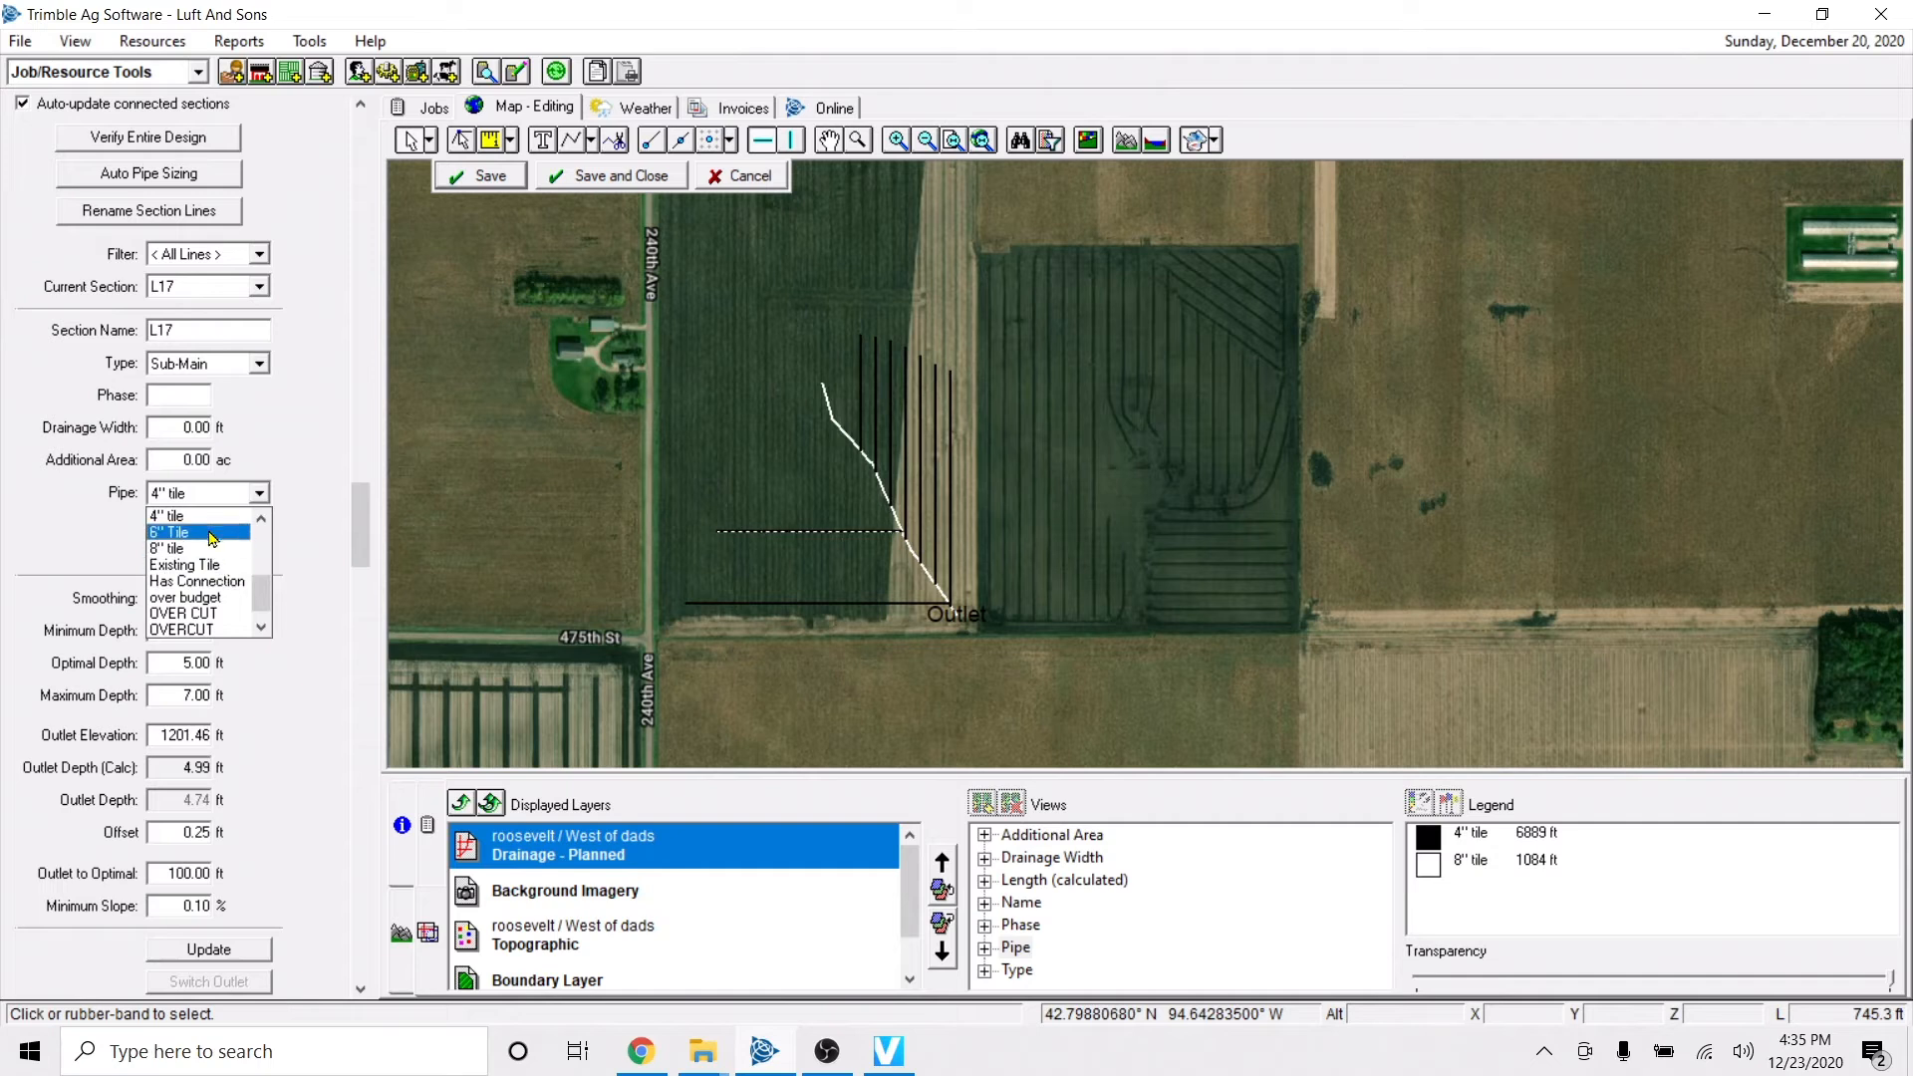
{"action": "left_click", "coordinate": [199, 536]}
{"action": "left_click", "coordinate": [824, 551]}
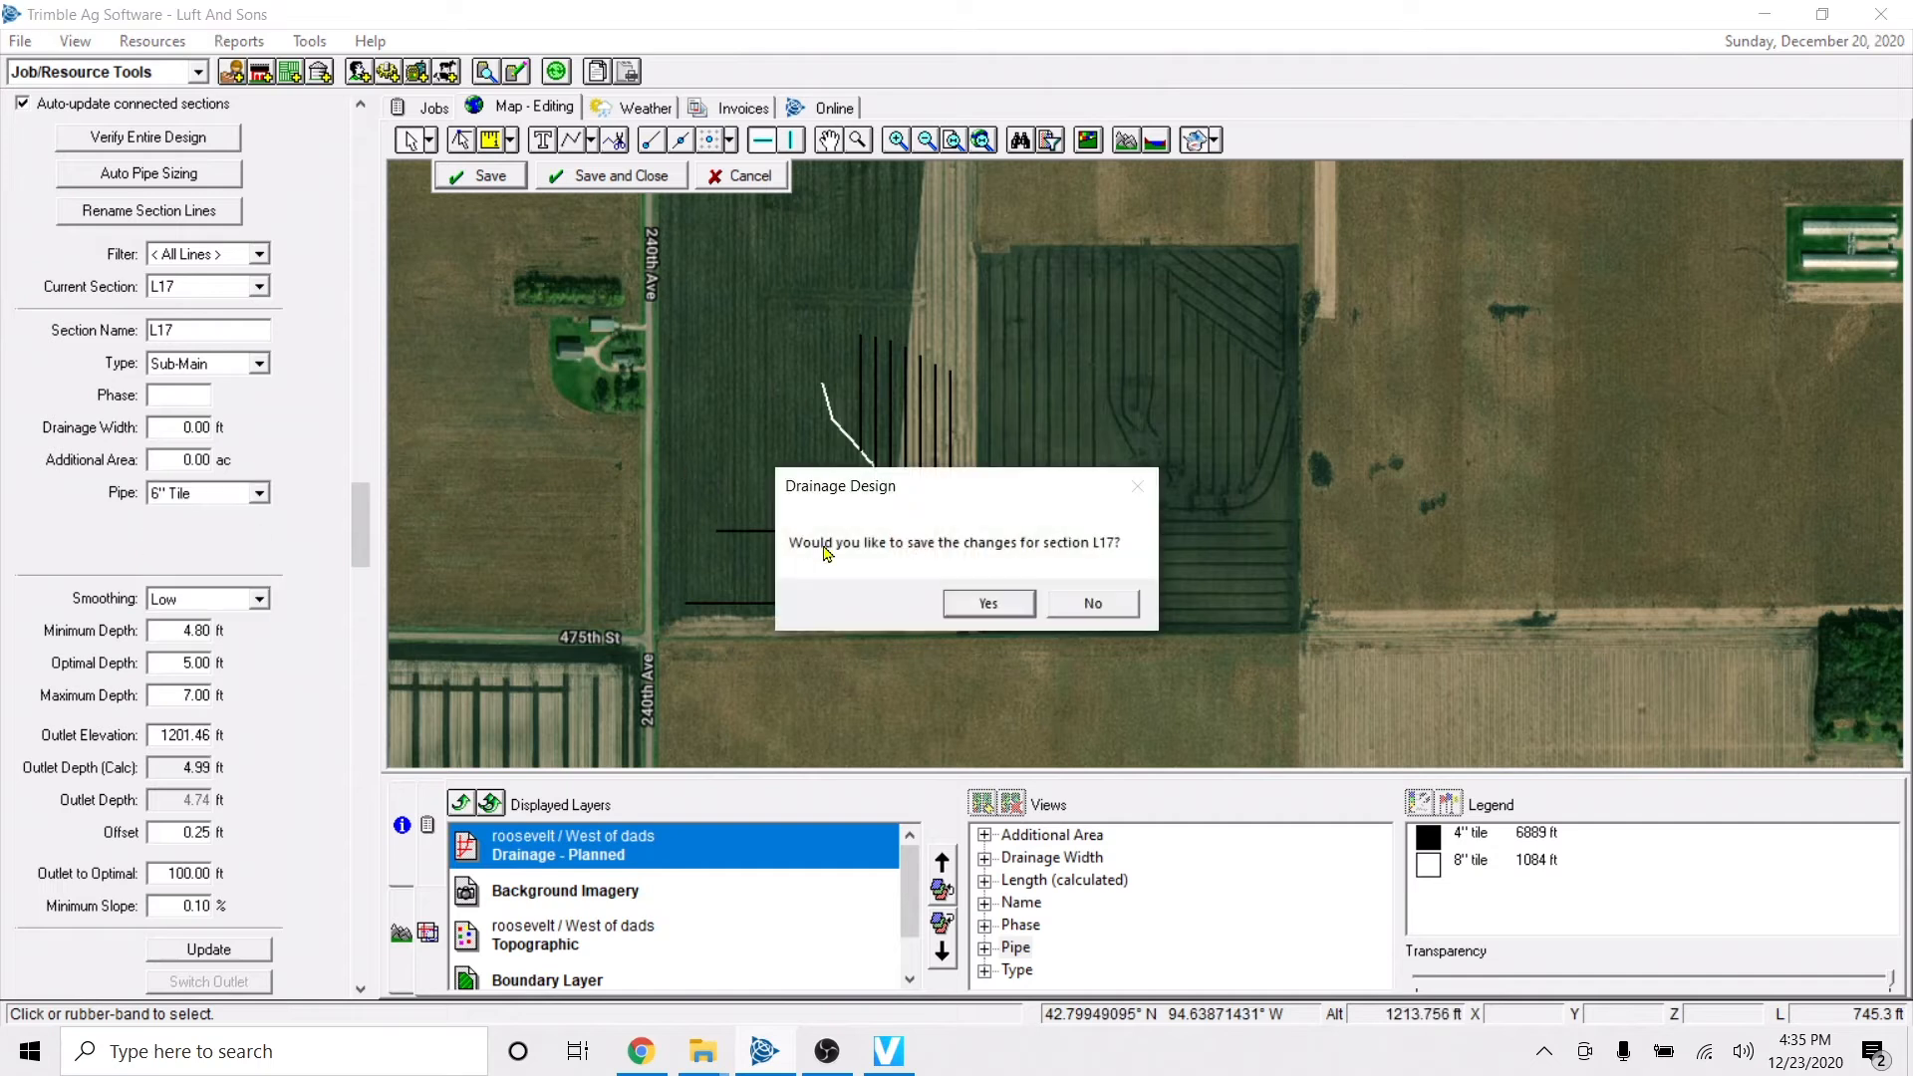
{"action": "left_click", "coordinate": [968, 605]}
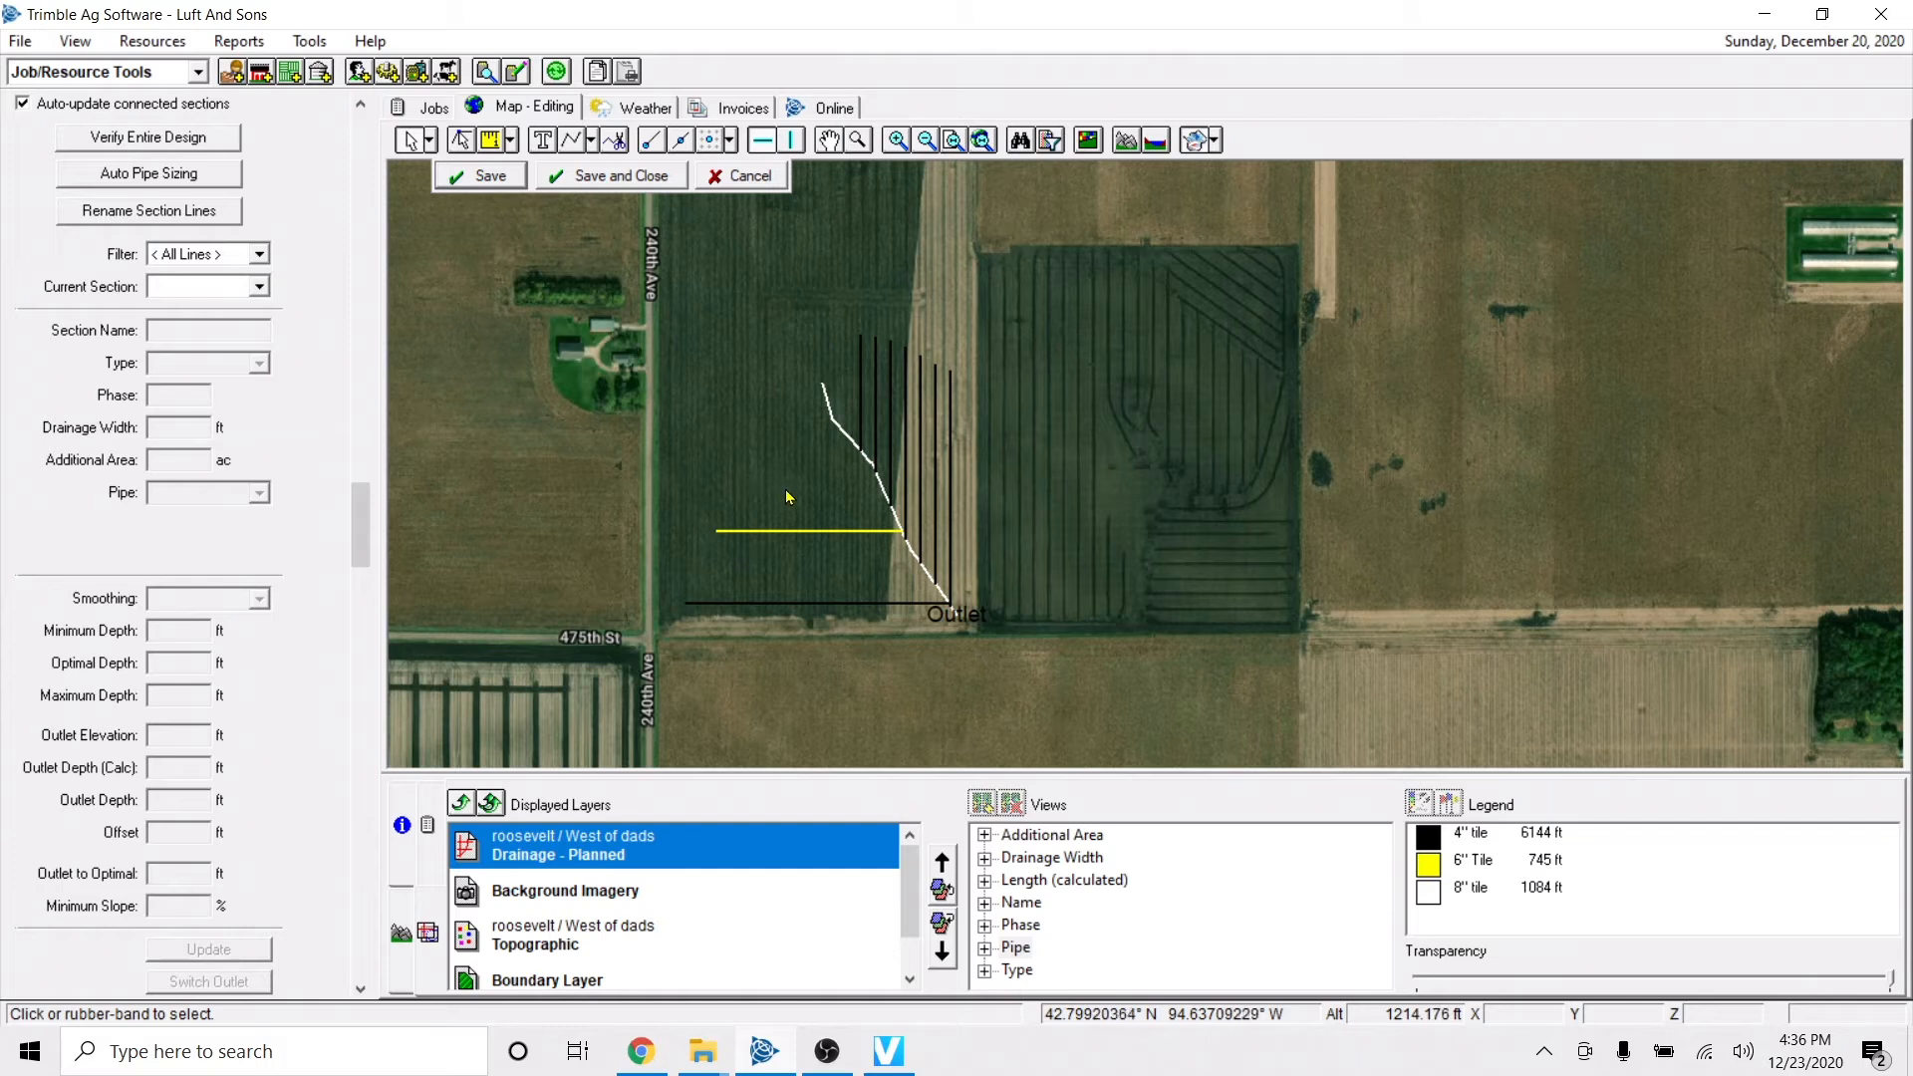
Bring up the profile view and display the main's profile with its lateral connections.
{"action": "left_click", "coordinate": [401, 935]}
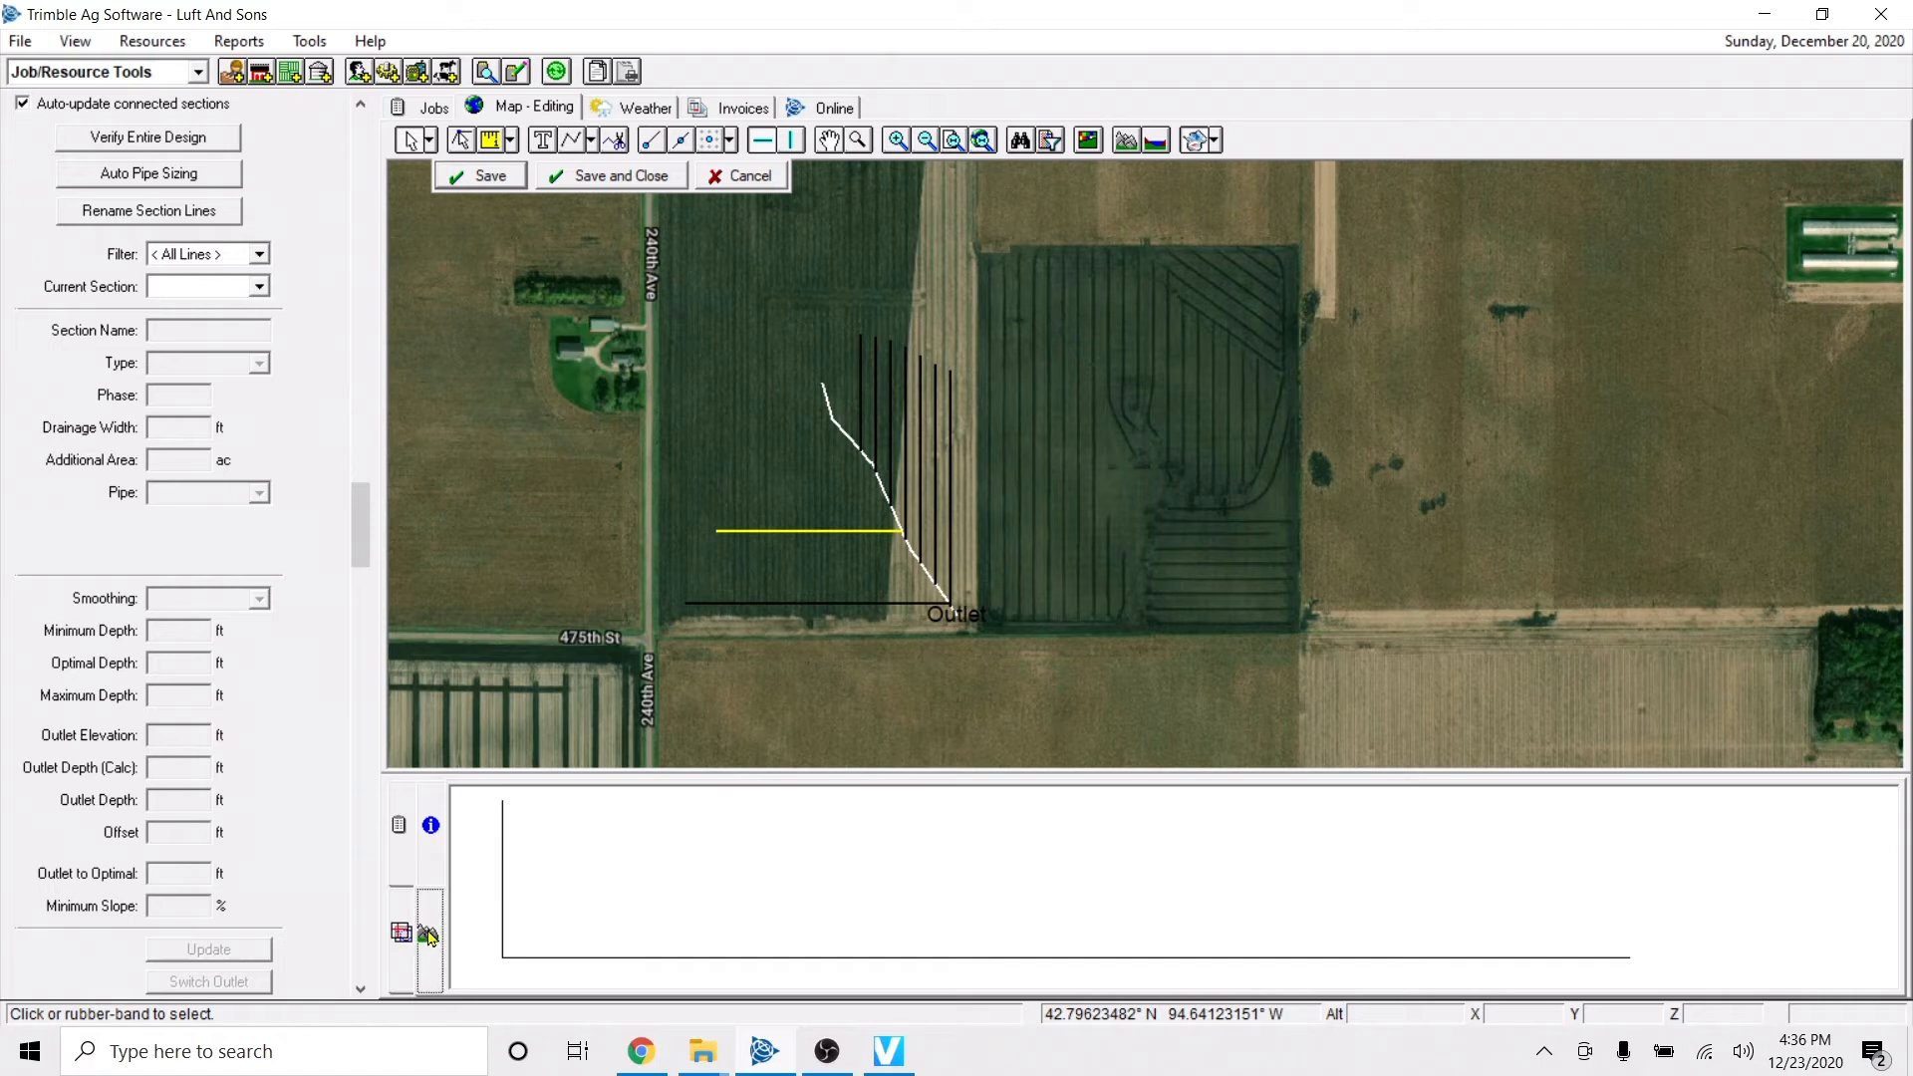
{"action": "left_click", "coordinate": [403, 936]}
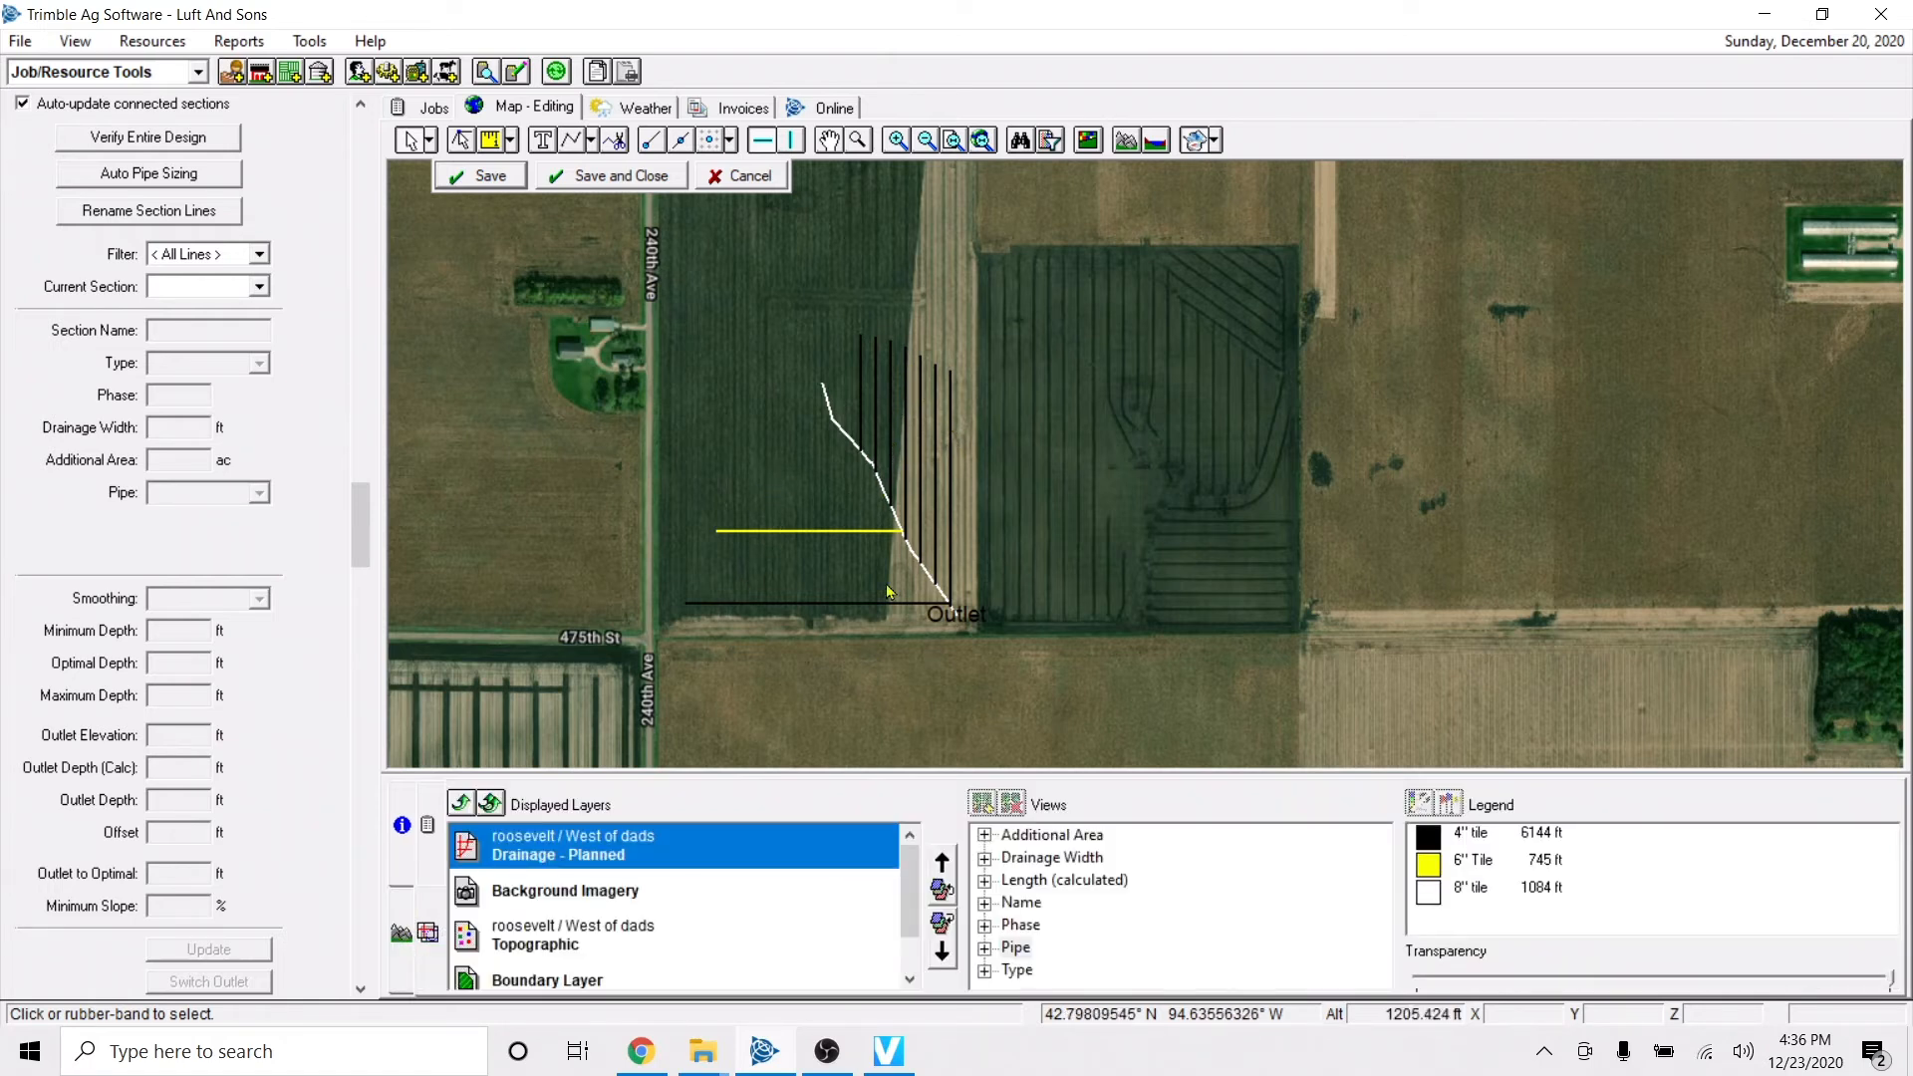
{"action": "left_click", "coordinate": [402, 937]}
{"action": "left_click", "coordinate": [403, 937]}
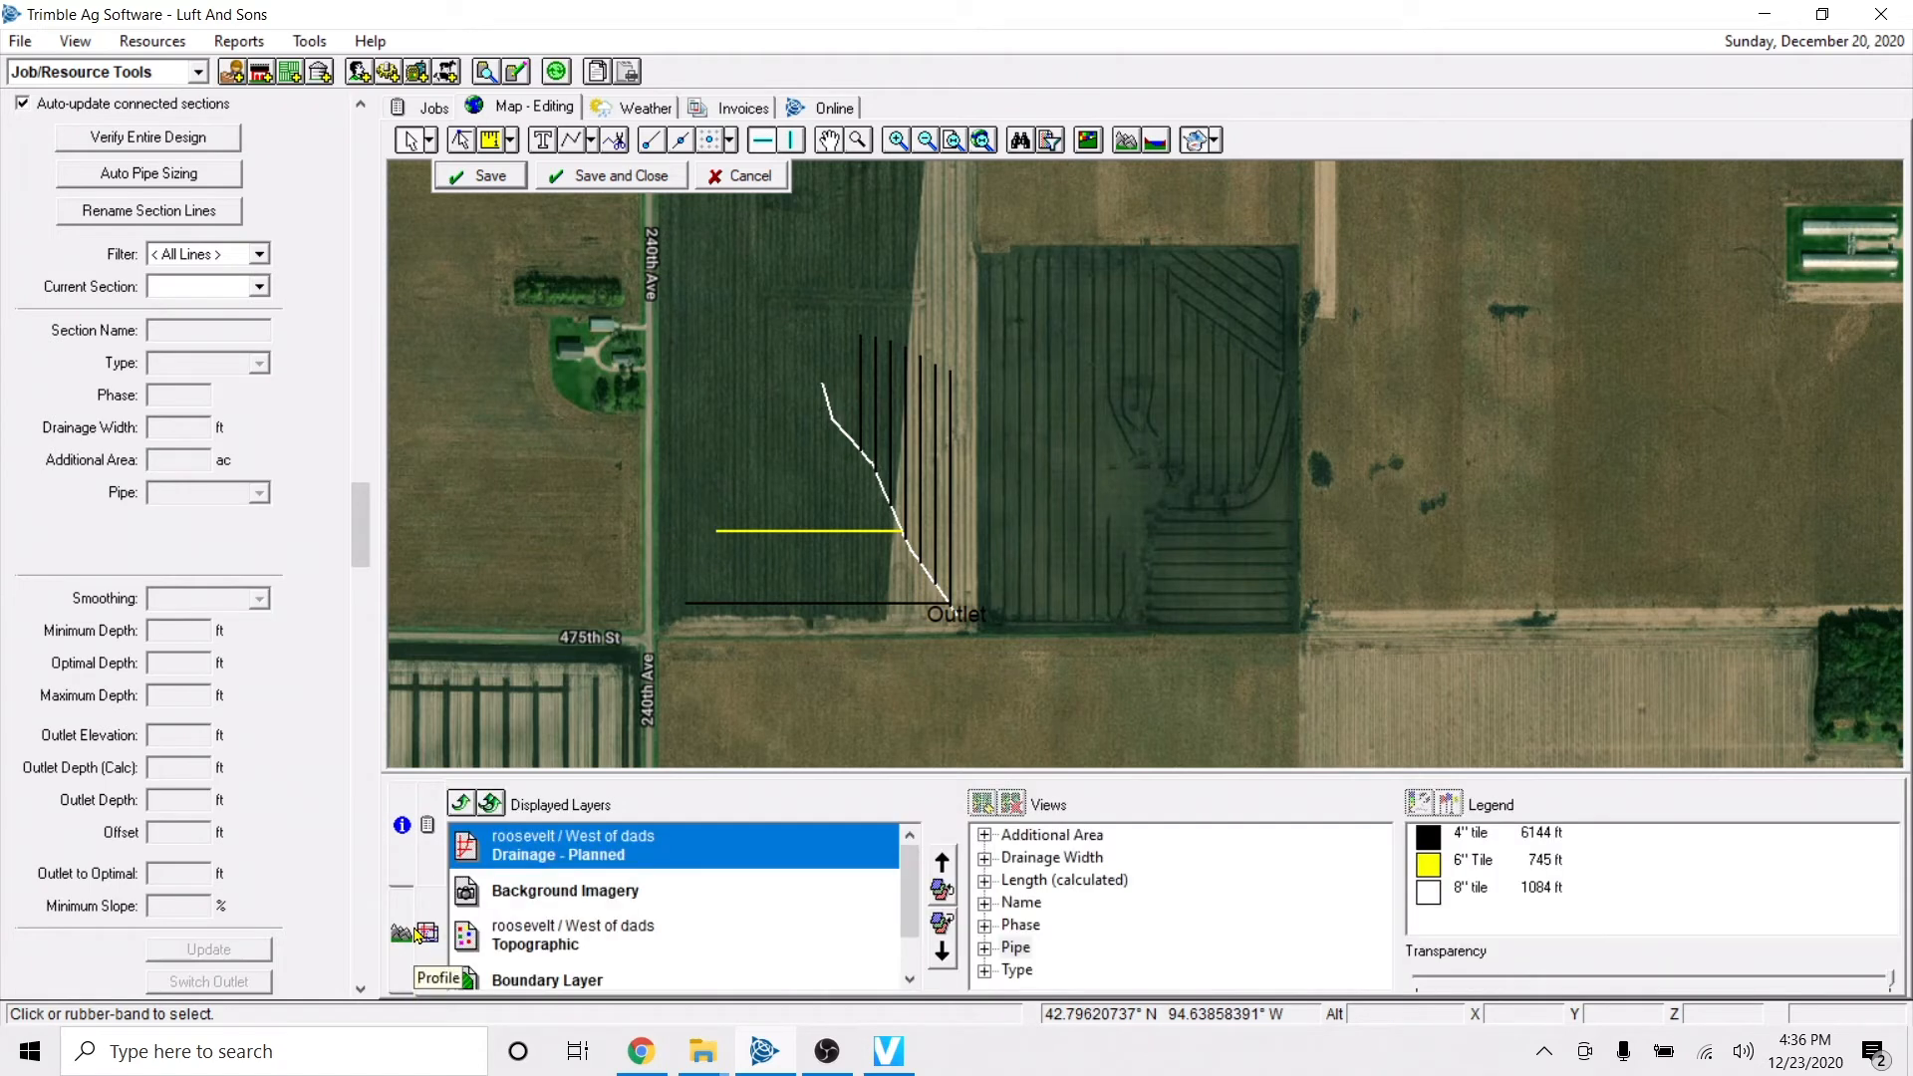
{"action": "left_click", "coordinate": [403, 937]}
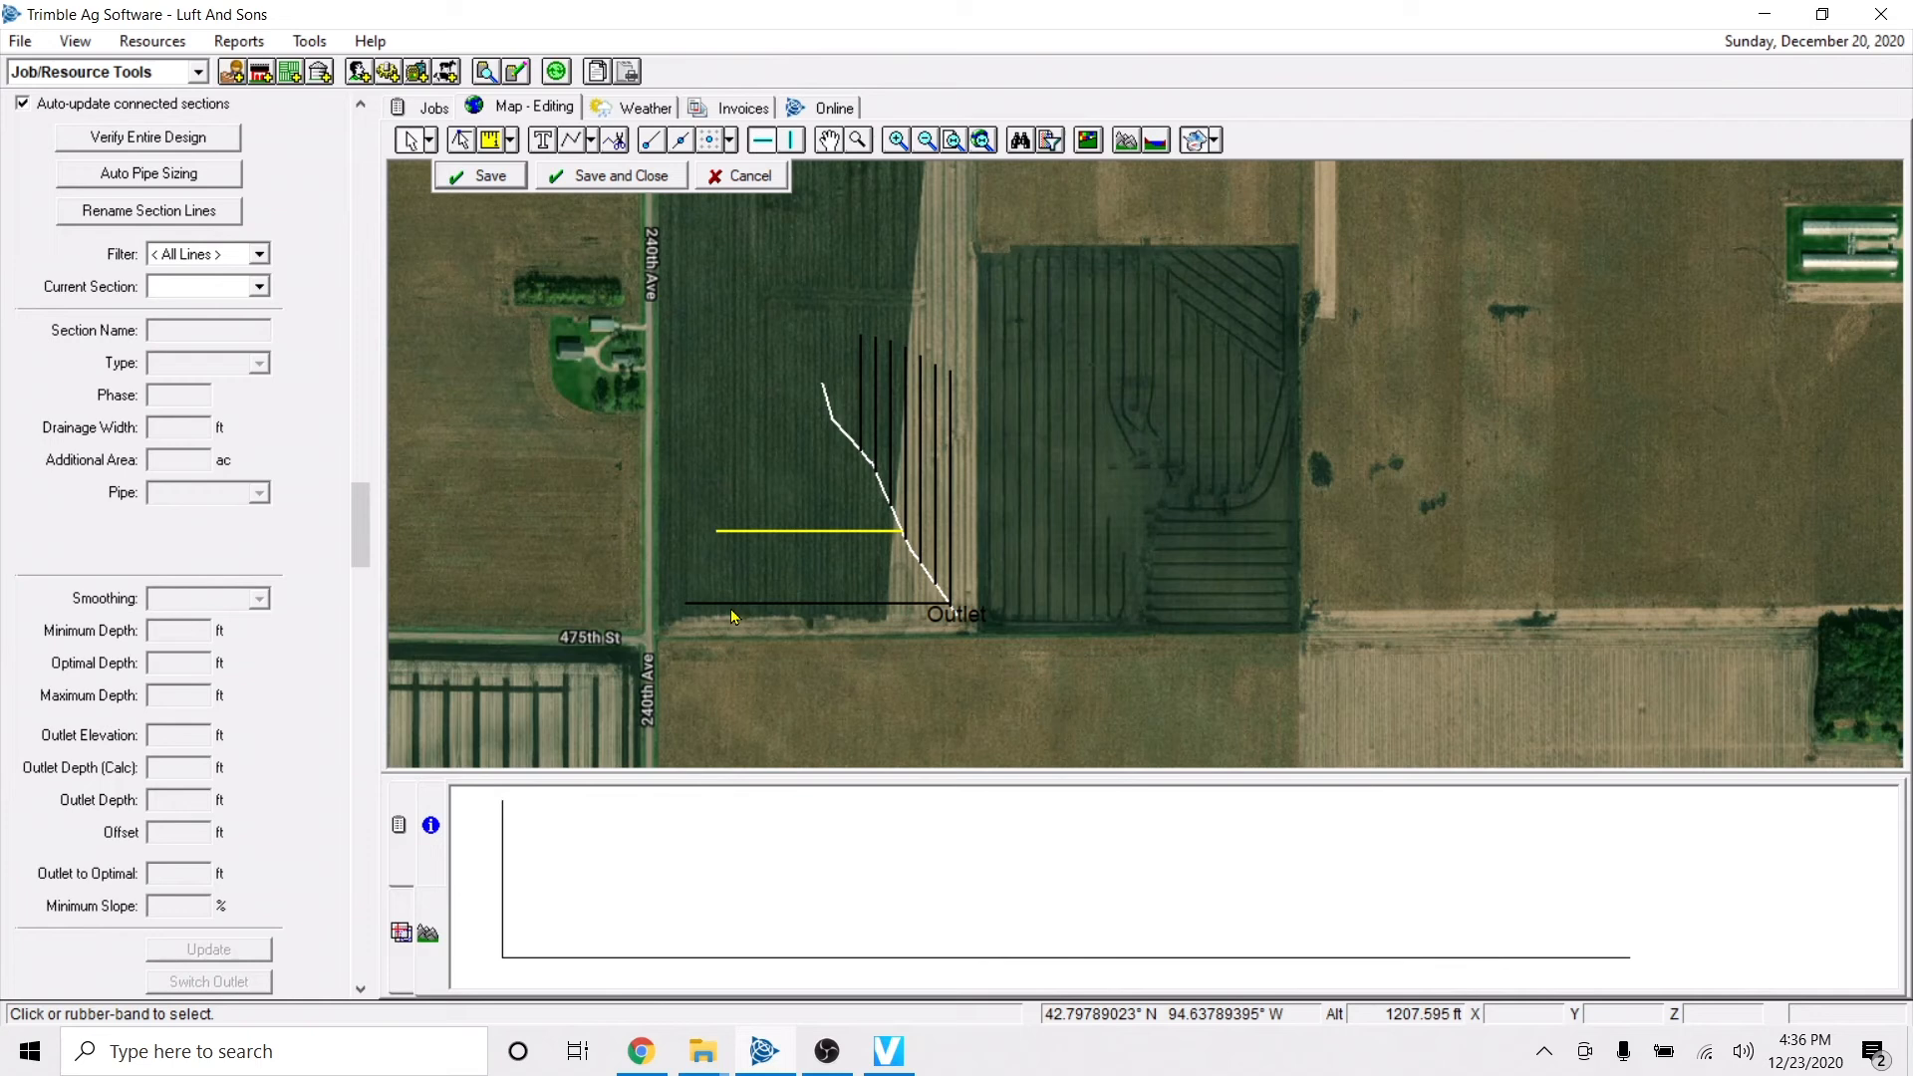
{"action": "left_click", "coordinate": [838, 424]}
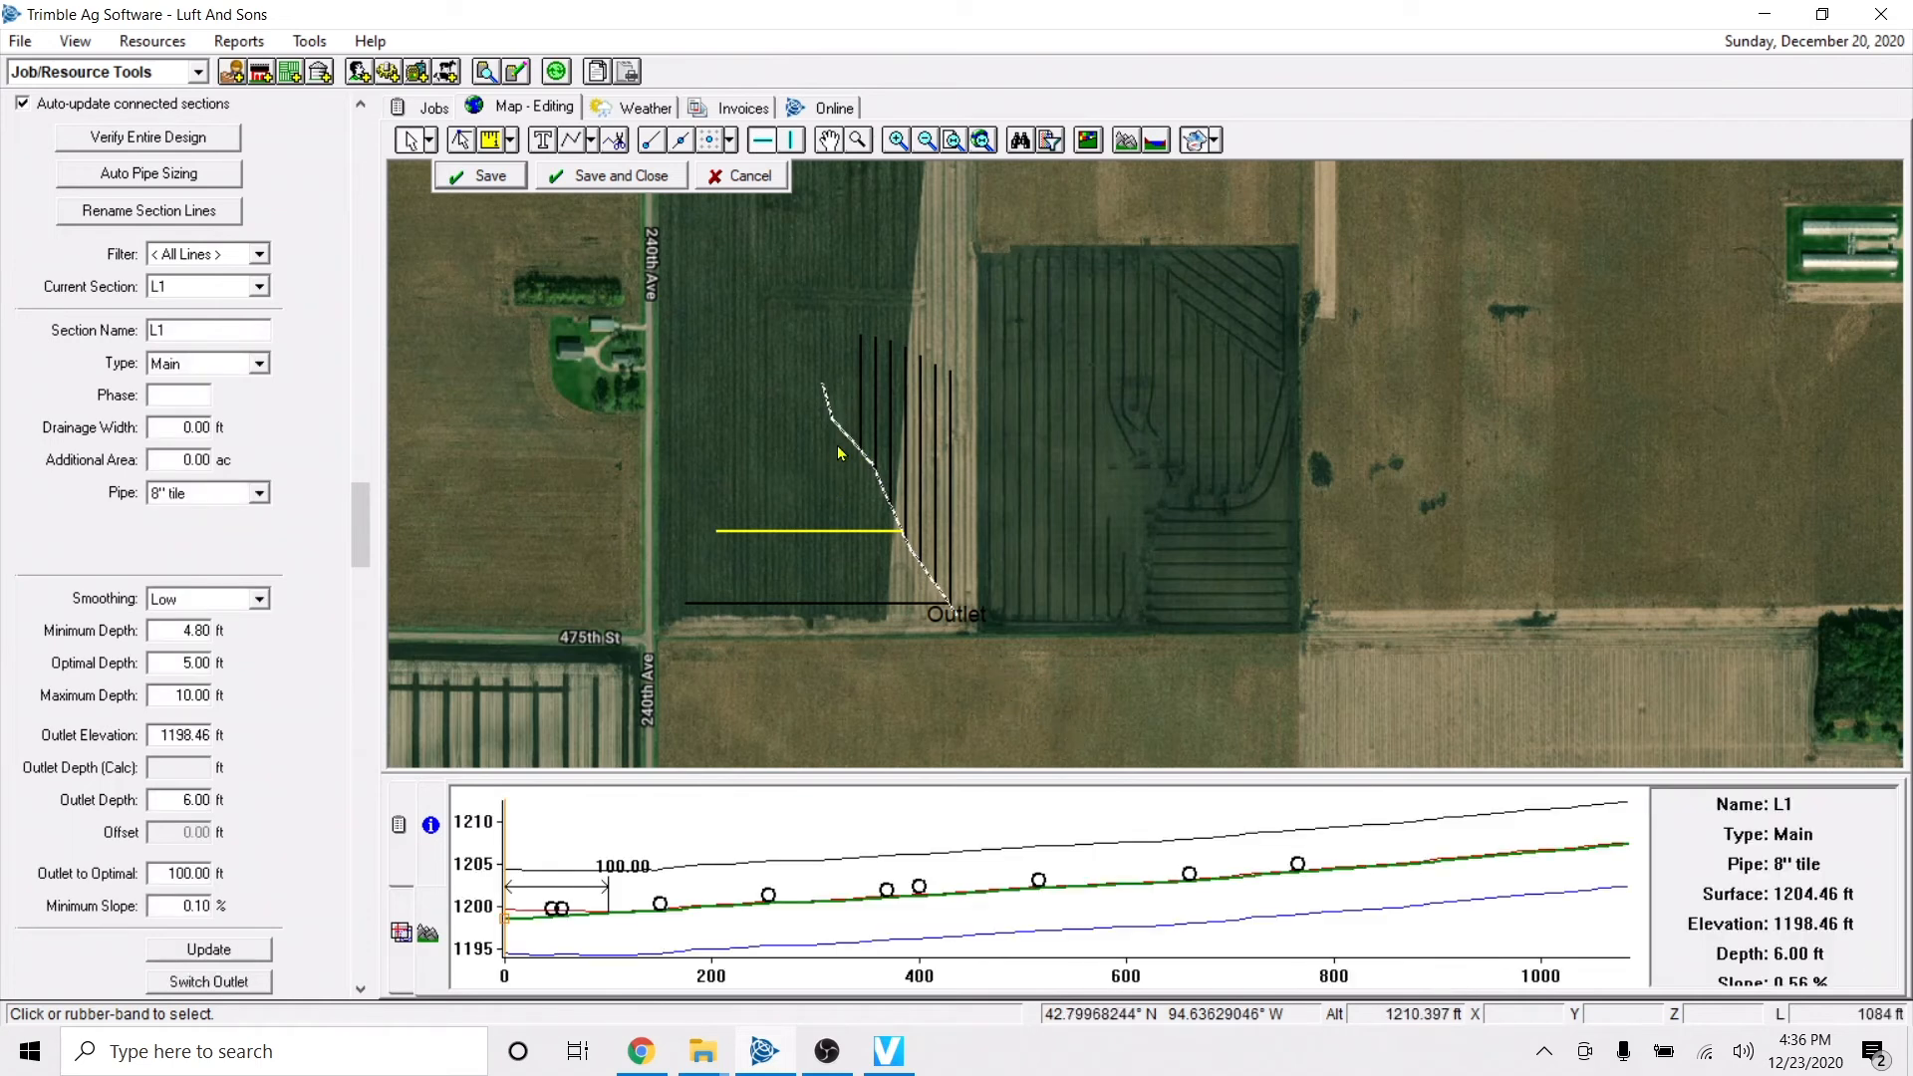
{"action": "scroll", "coordinate": [839, 447], "scroll_direction": "up", "scroll_amount": 1}
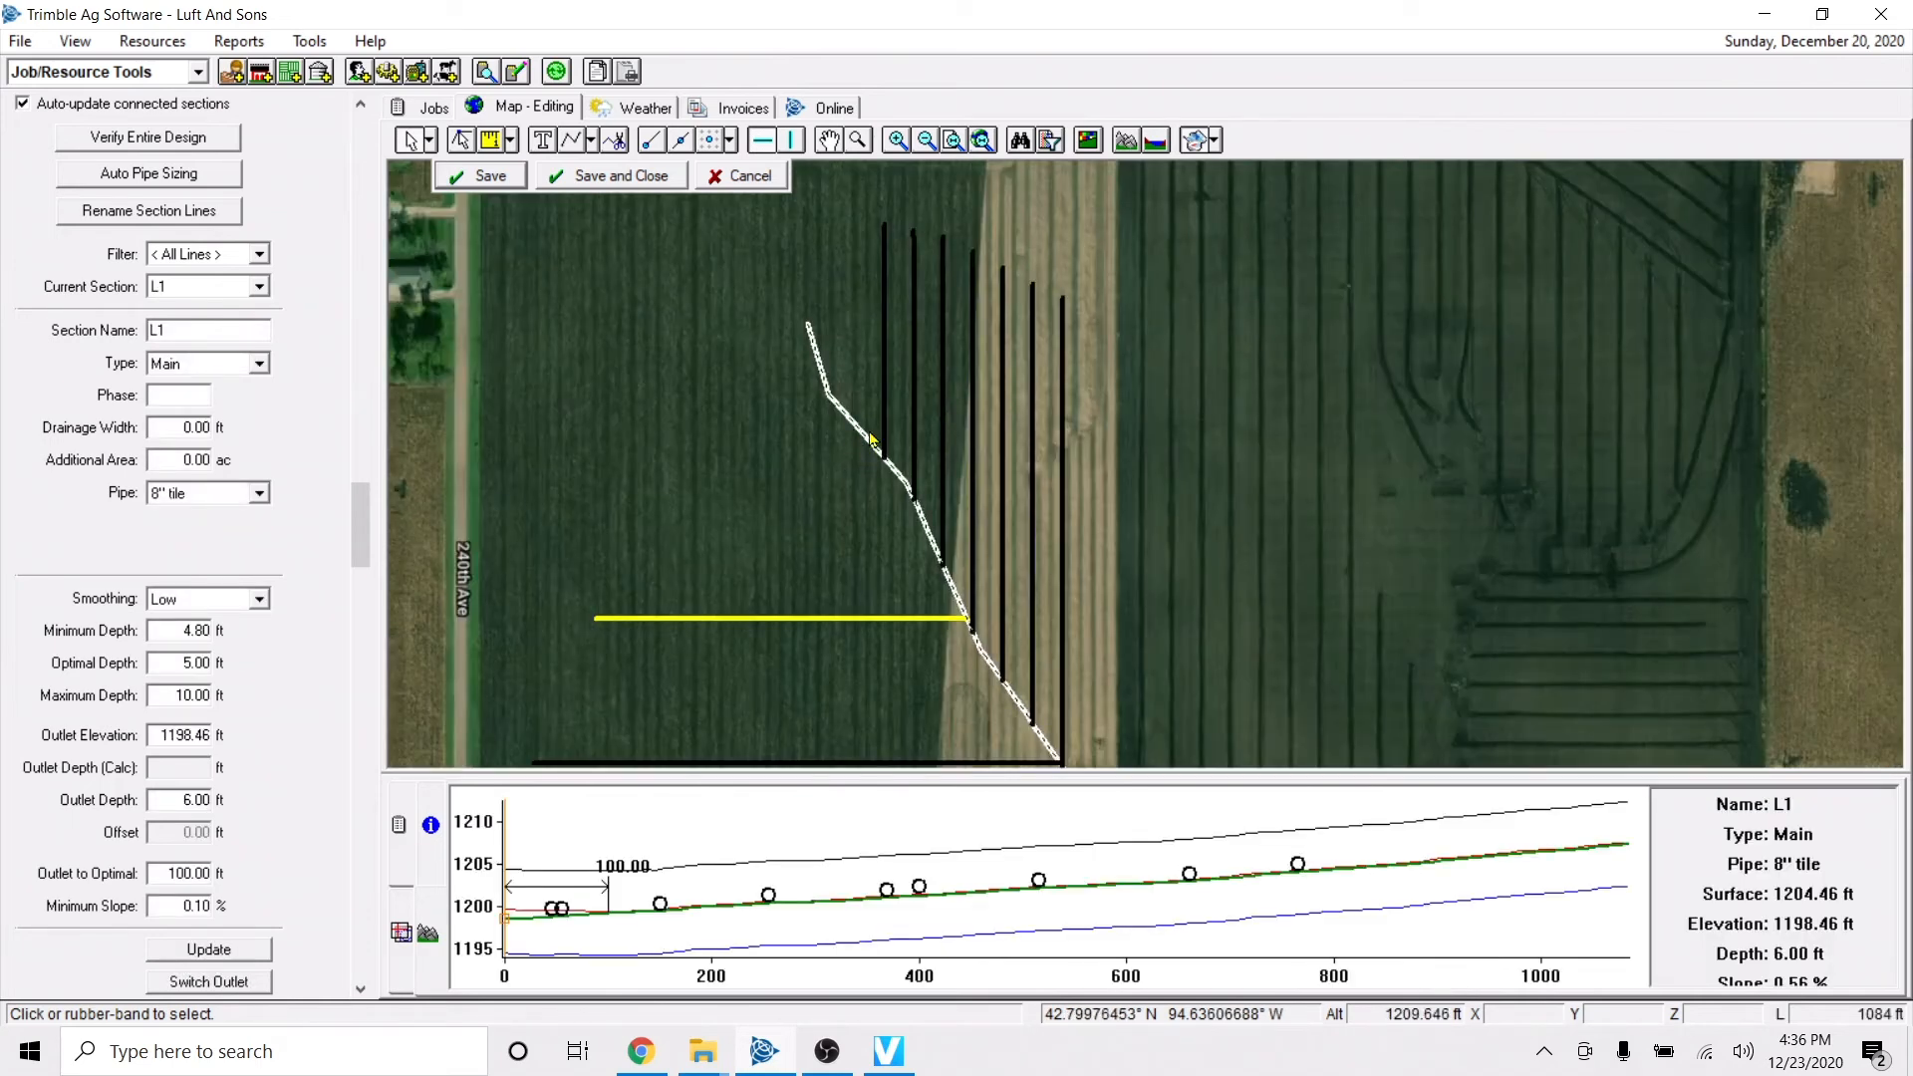
Split the main on its profile just upstream of the last lateral connection, about 777 ft from the outlet.
{"action": "left_click", "coordinate": [1311, 863]}
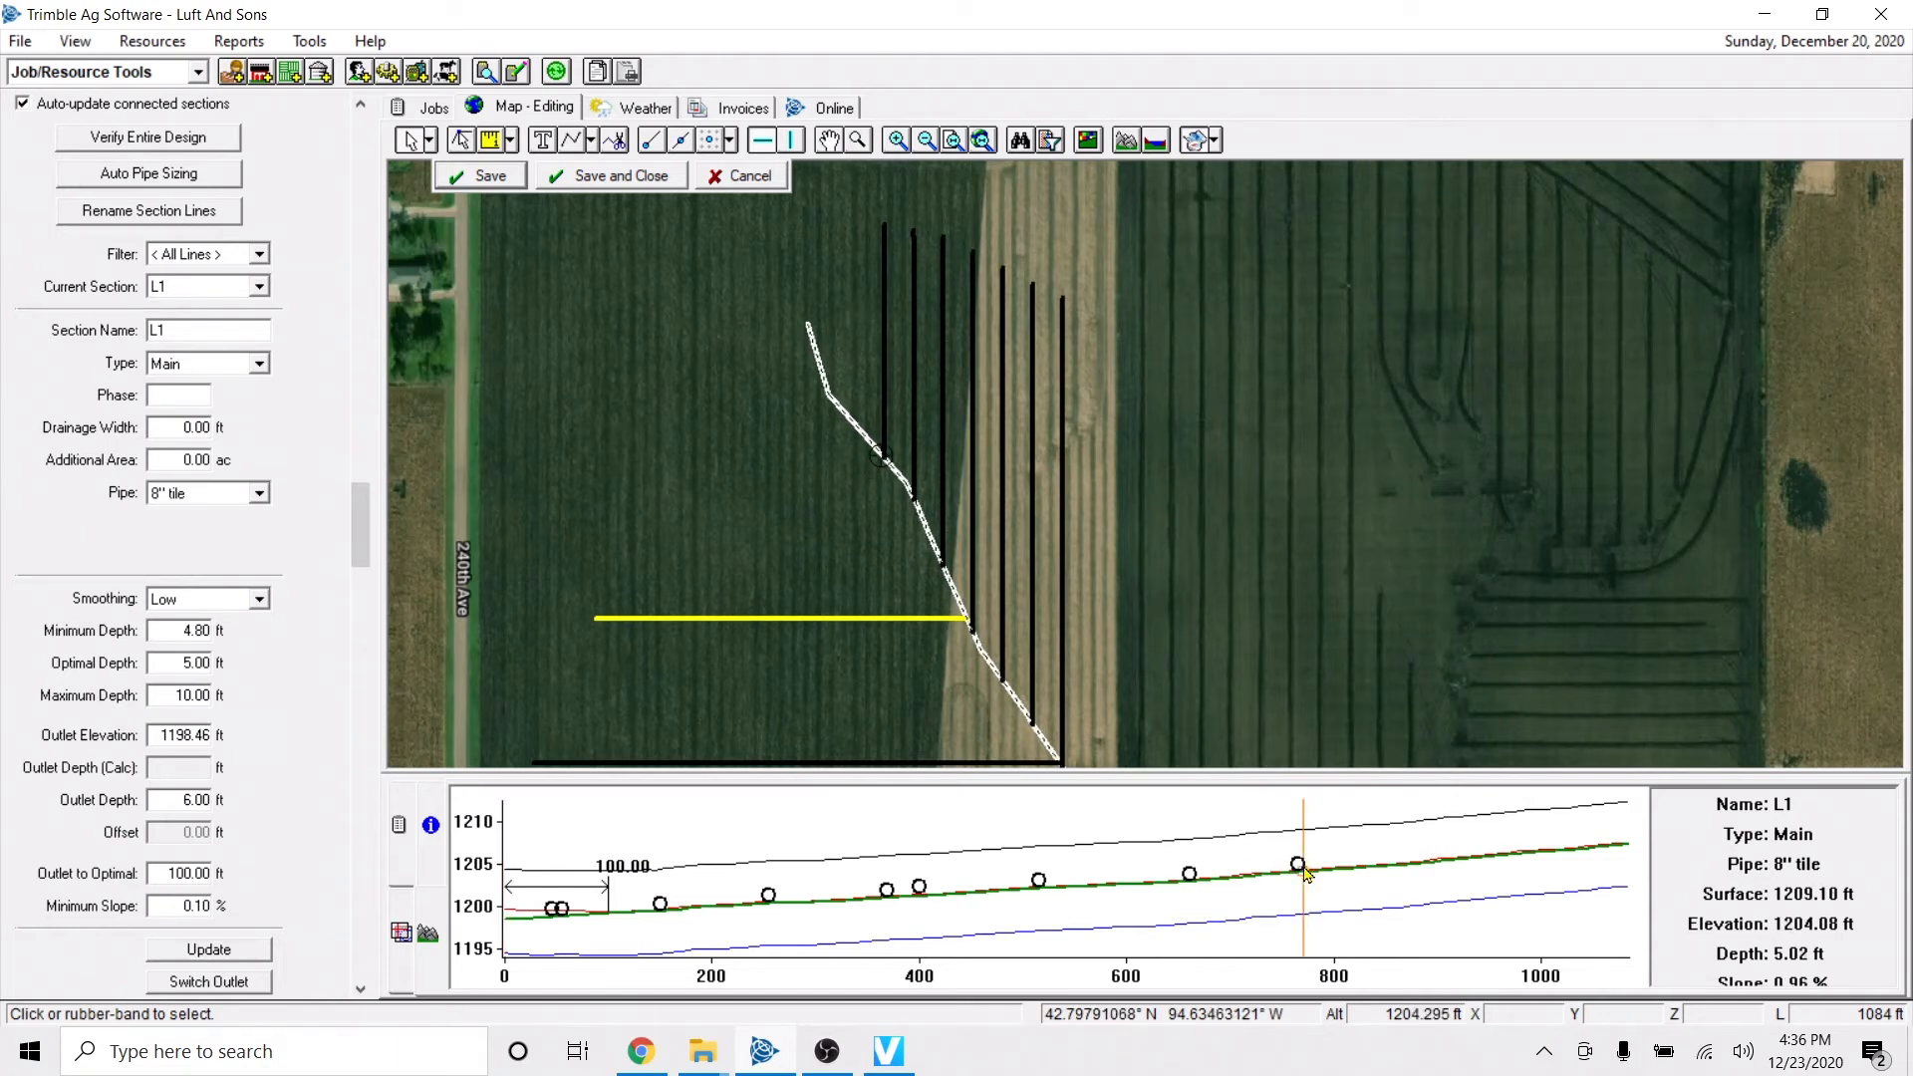
{"action": "left_click", "coordinate": [1202, 882]}
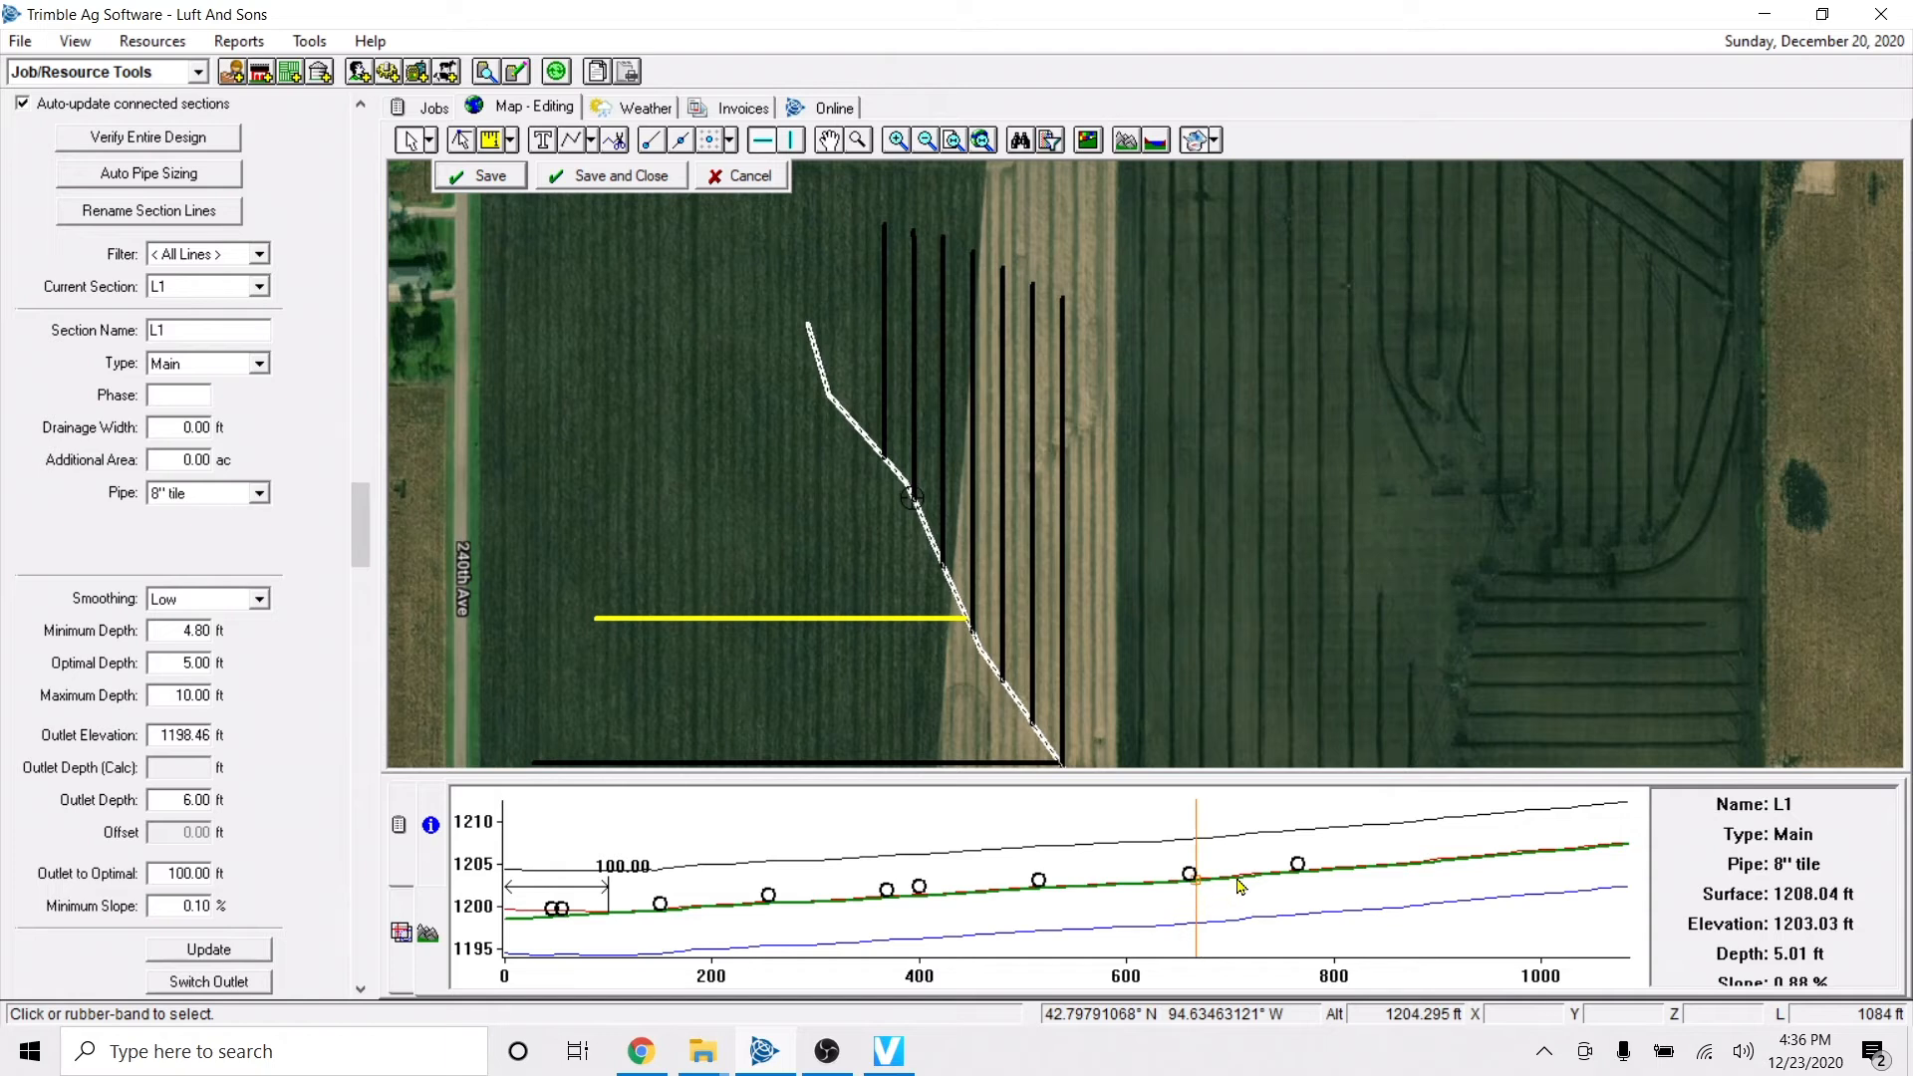
{"action": "left_click", "coordinate": [1311, 863]}
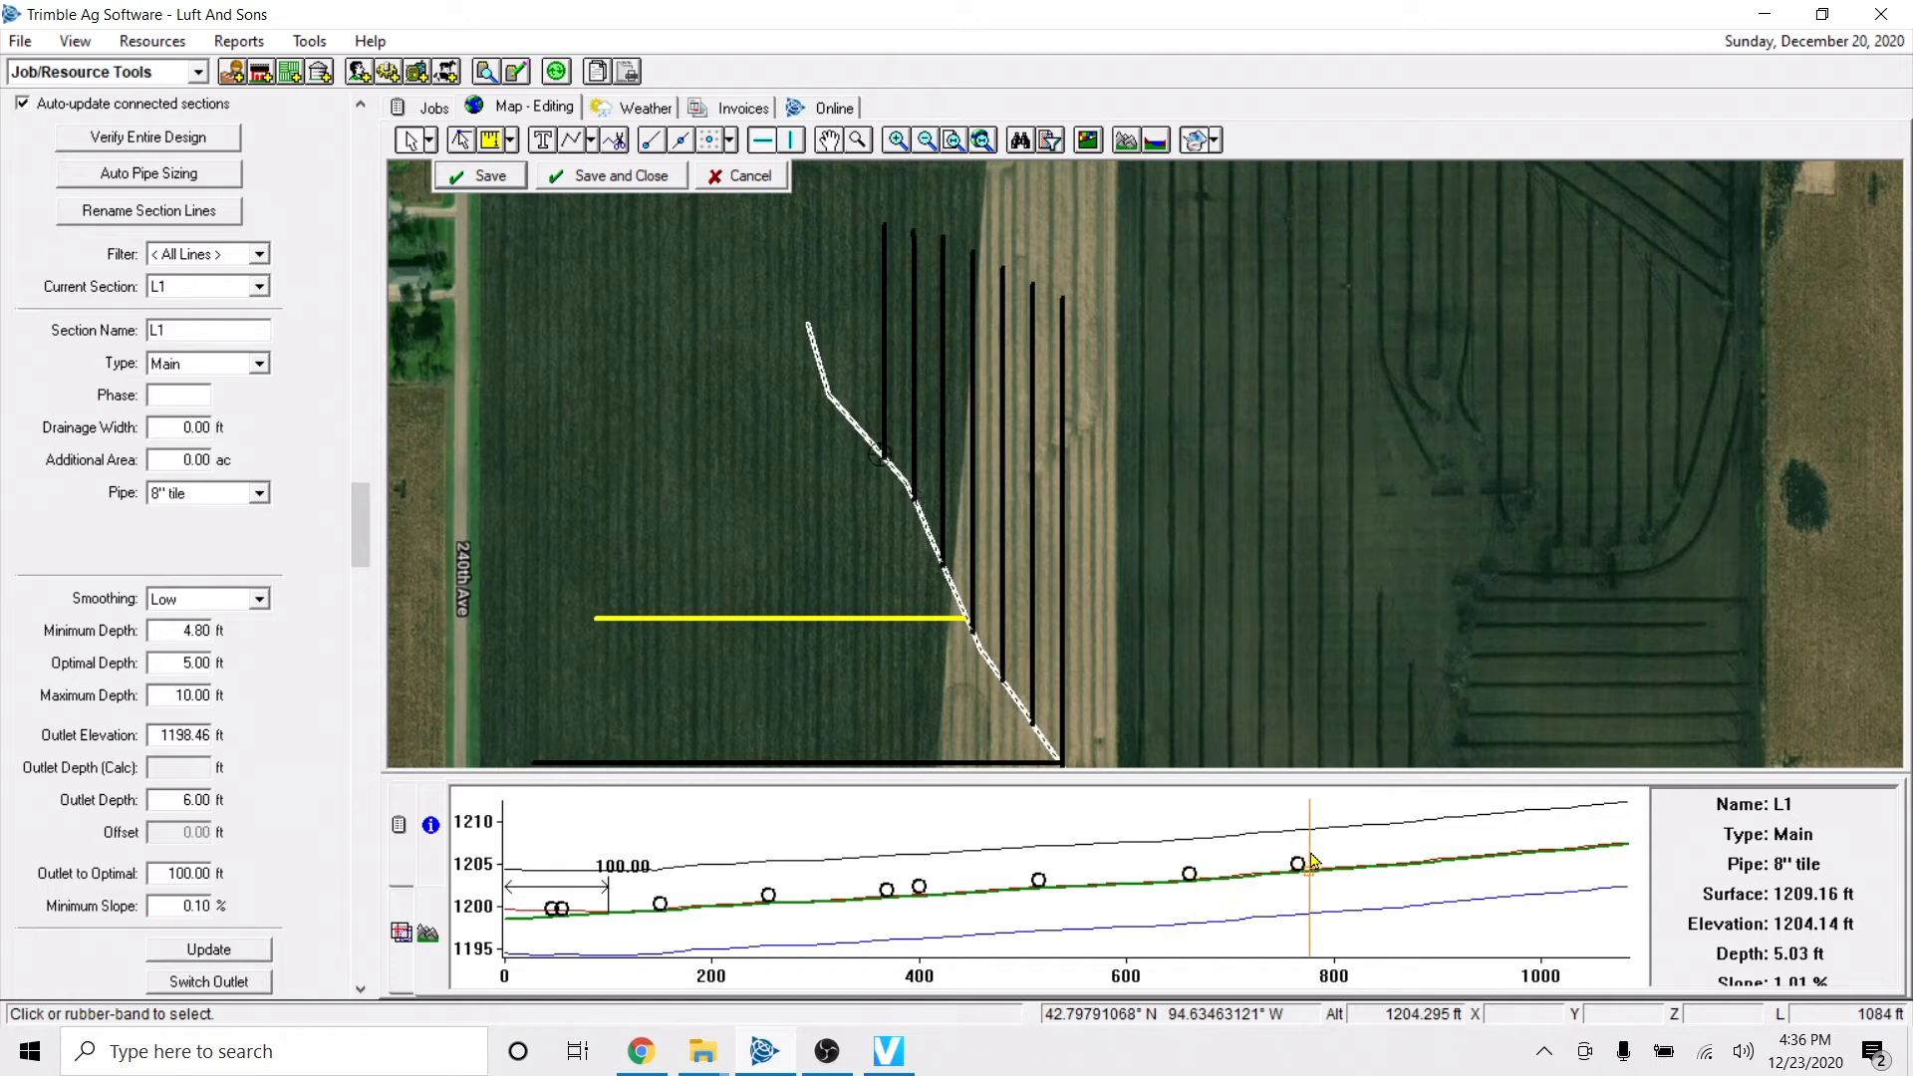
{"action": "right_click", "coordinate": [1311, 857]}
{"action": "left_click", "coordinate": [1361, 872]}
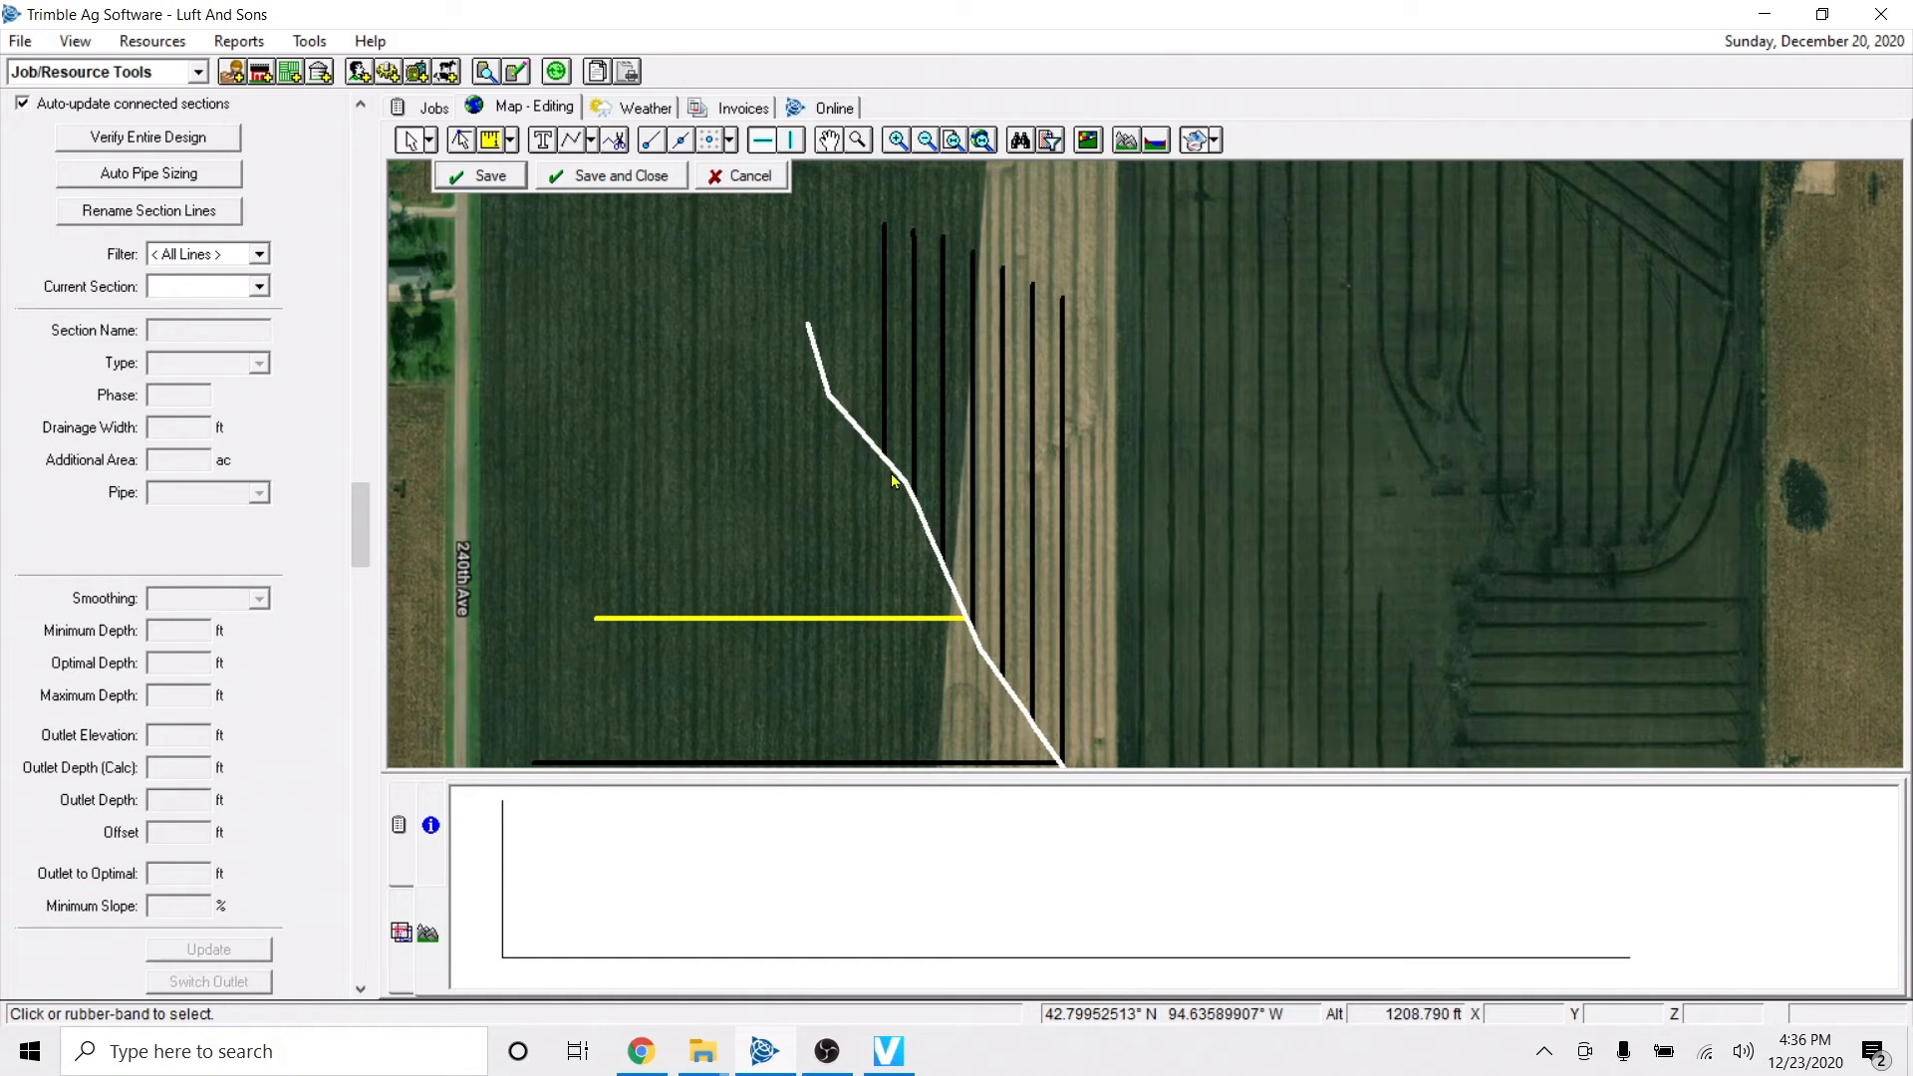
Delete the main's upper segment beyond the last lateral connection.
{"action": "left_click", "coordinate": [893, 481]}
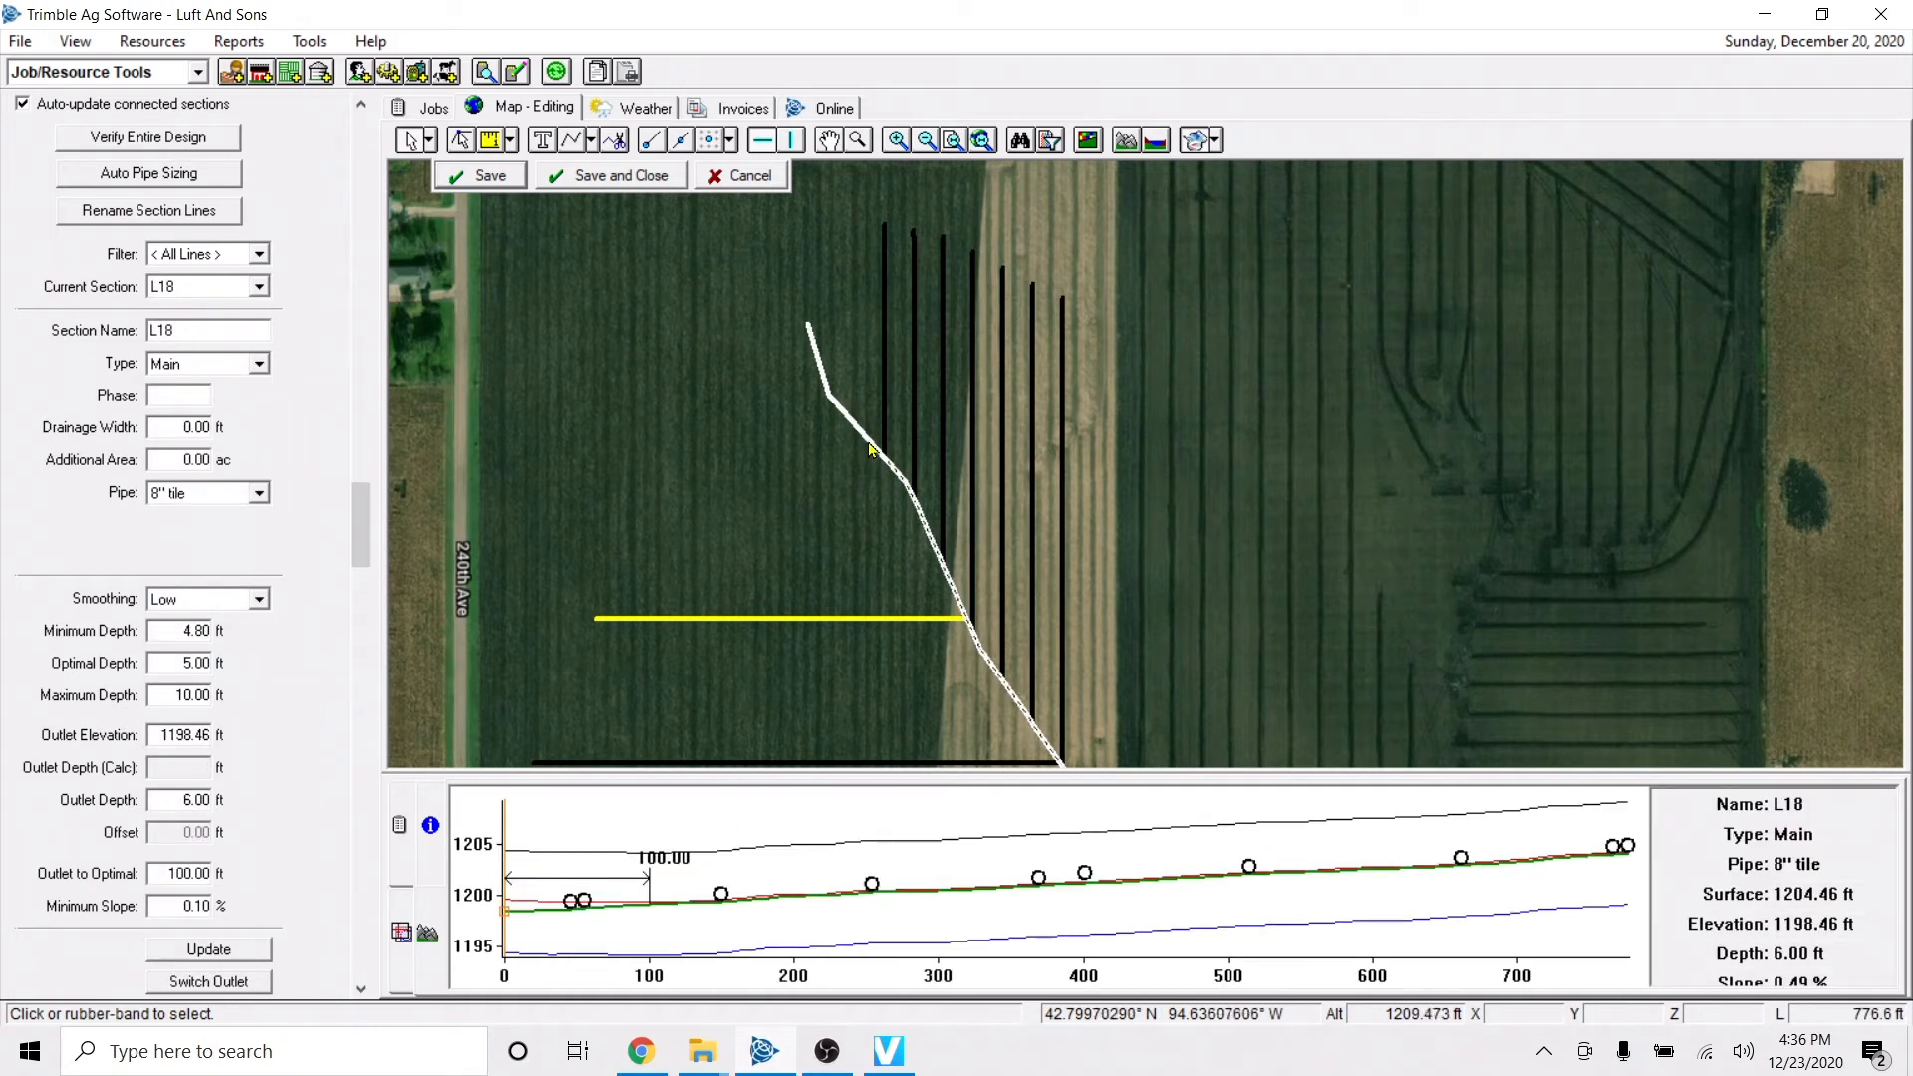
{"action": "left_click", "coordinate": [870, 451]}
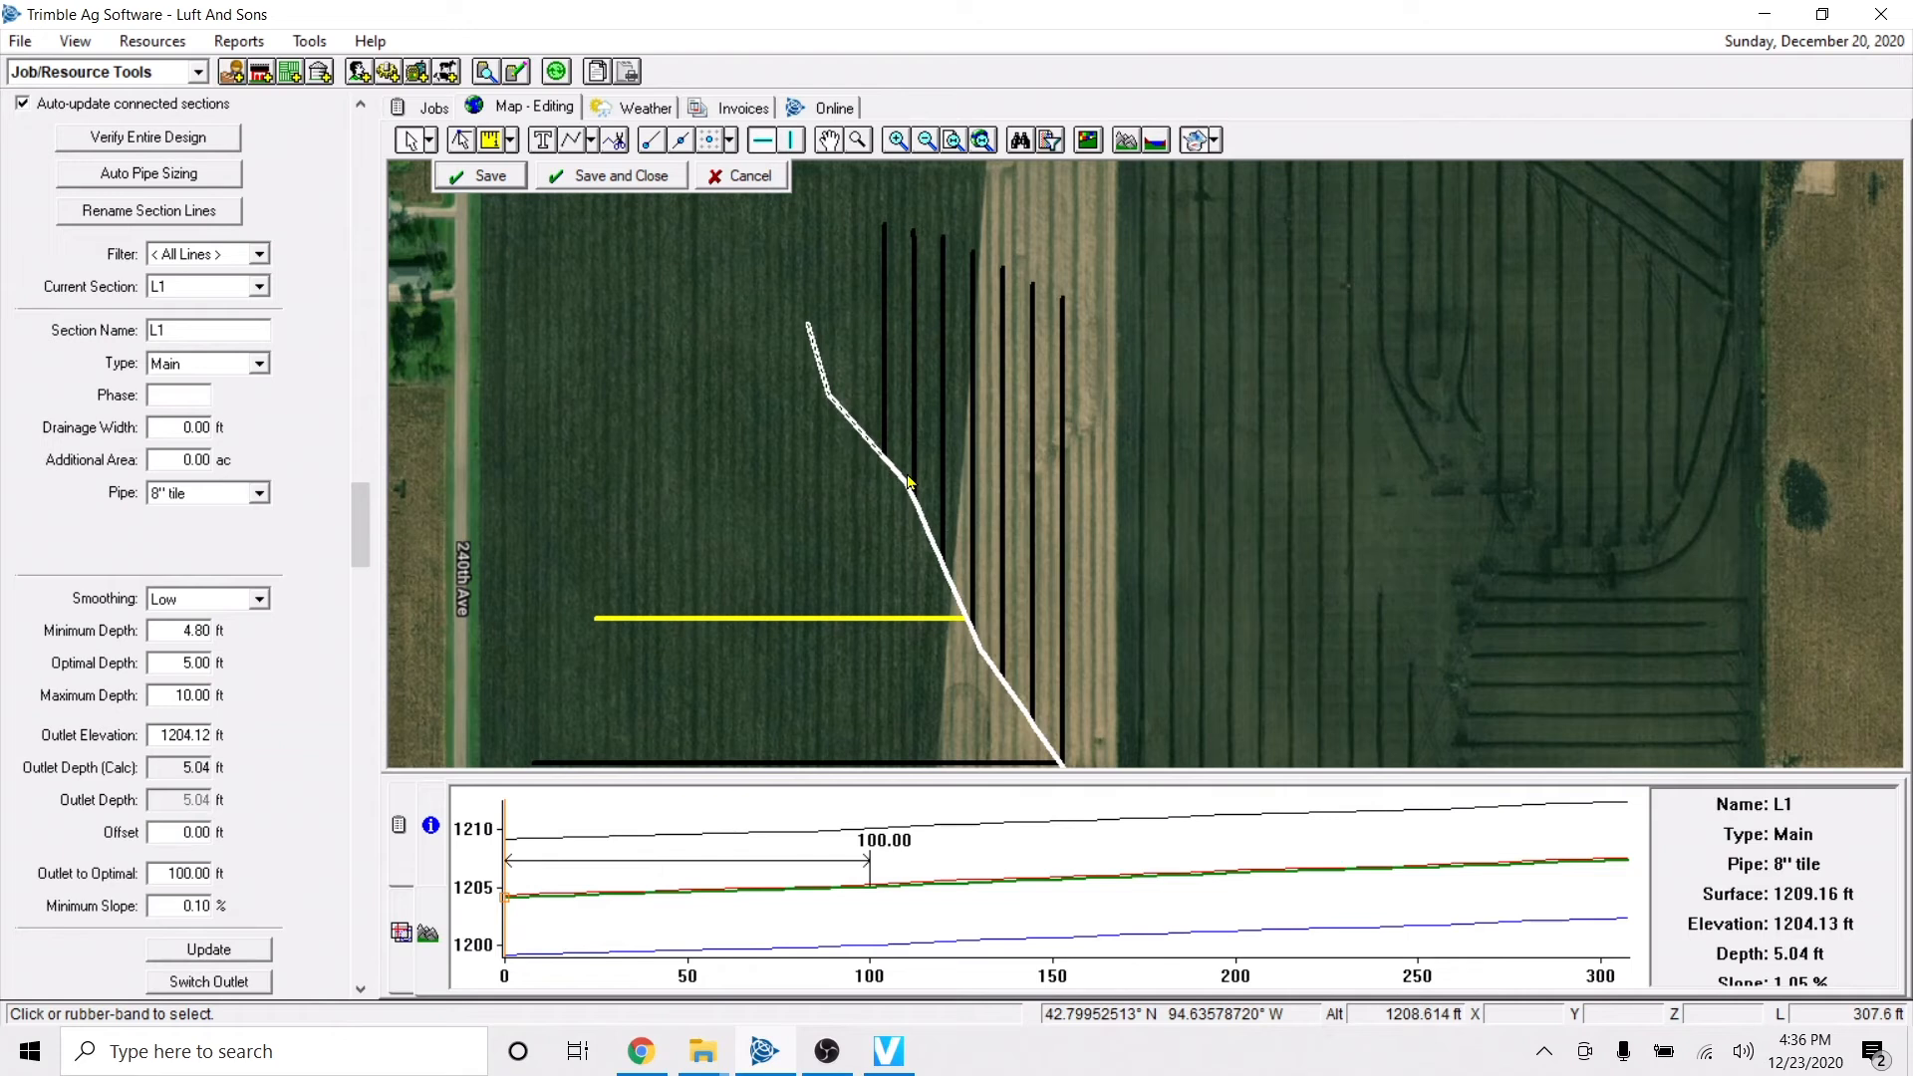
{"action": "key", "text": "Delete"}
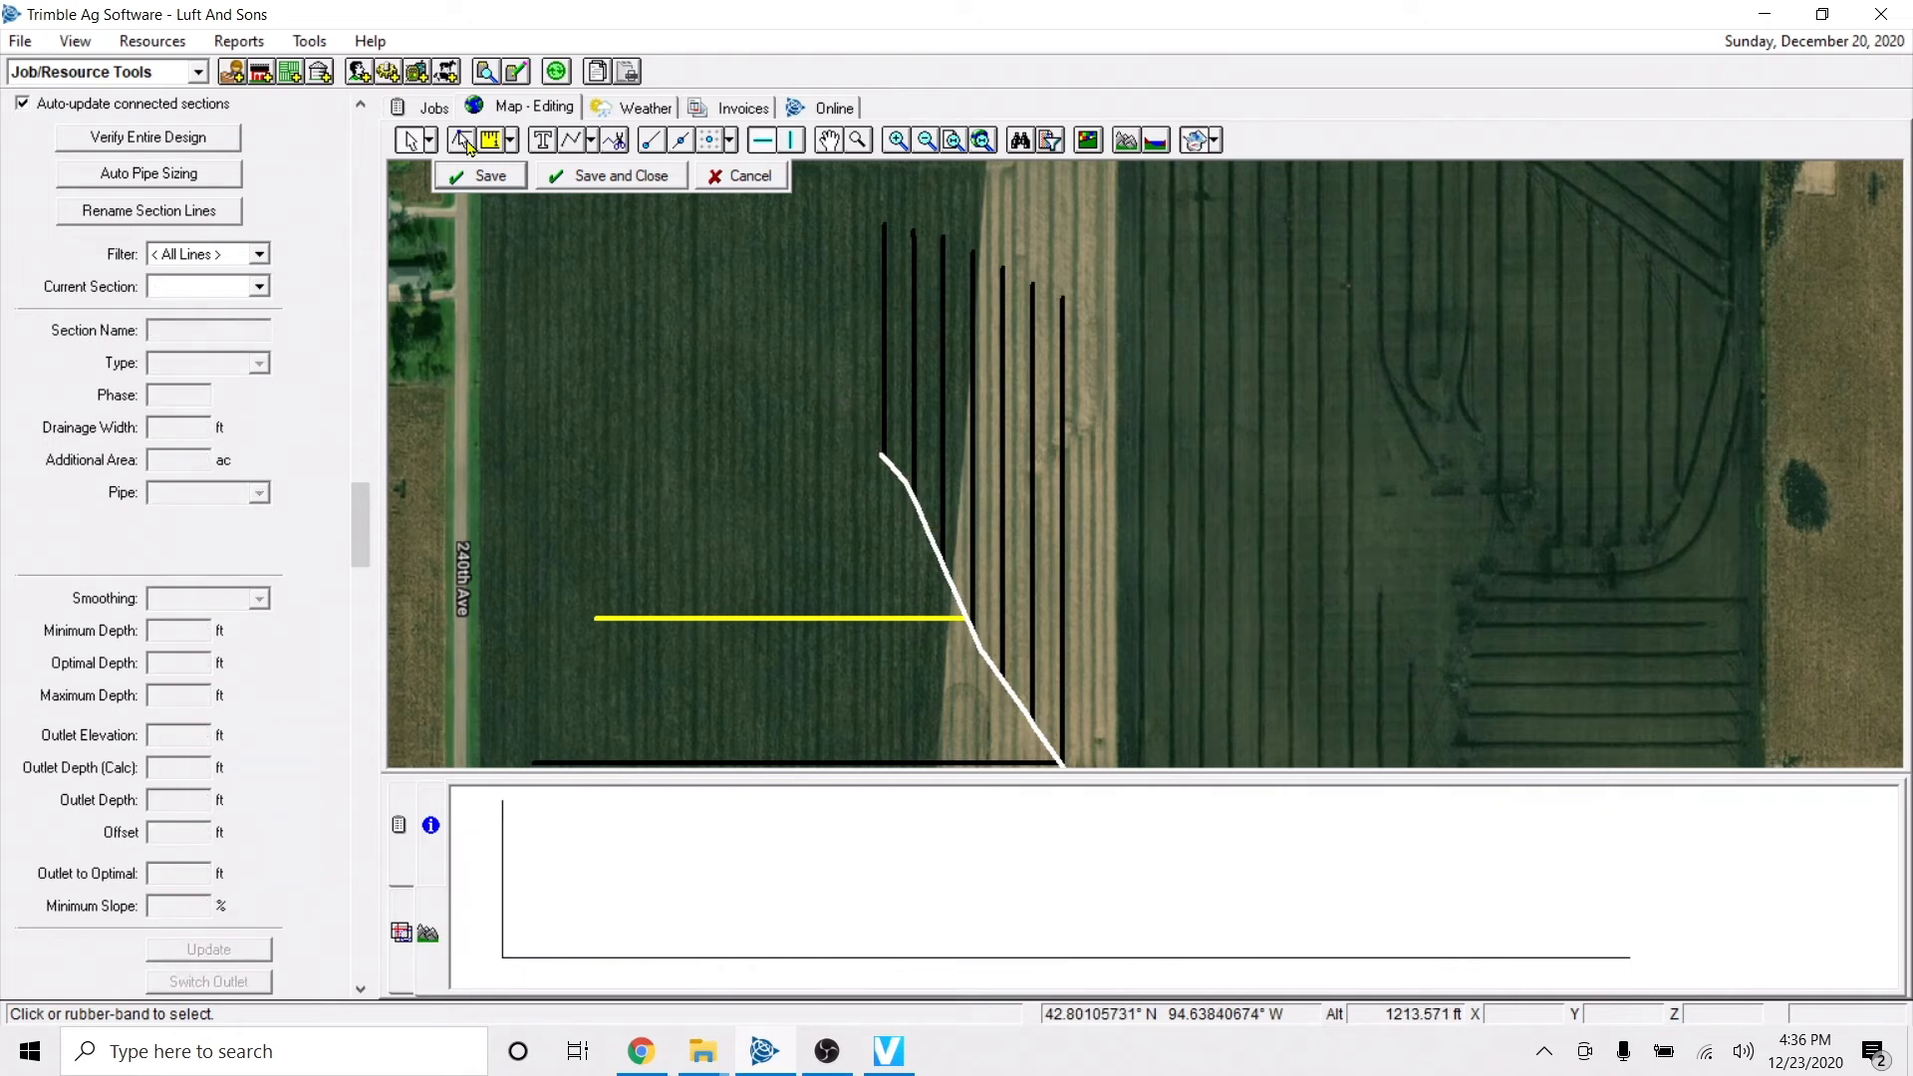
Extend the main's upper end northwest in a straight run to a total length of about 1266 ft, and save the edits.
{"action": "left_click", "coordinate": [890, 472]}
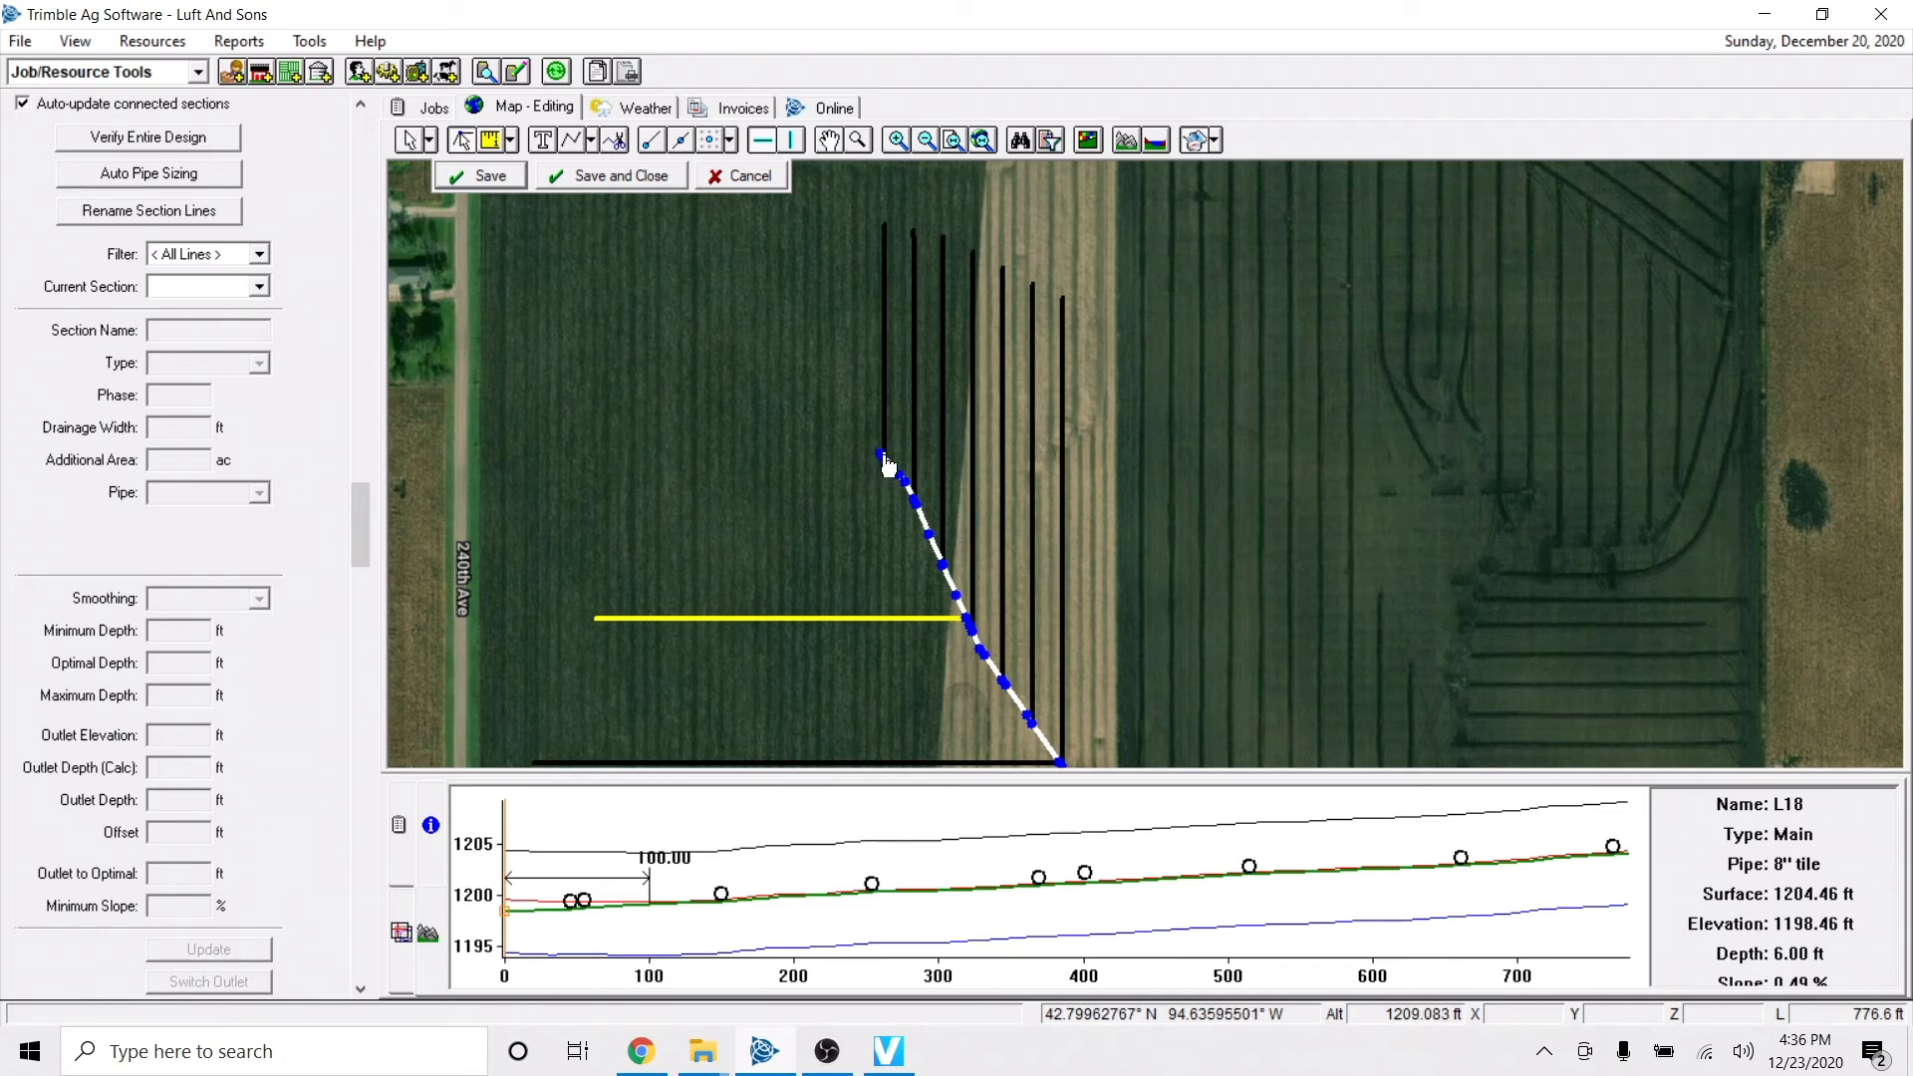
{"action": "left_click", "coordinate": [882, 458]}
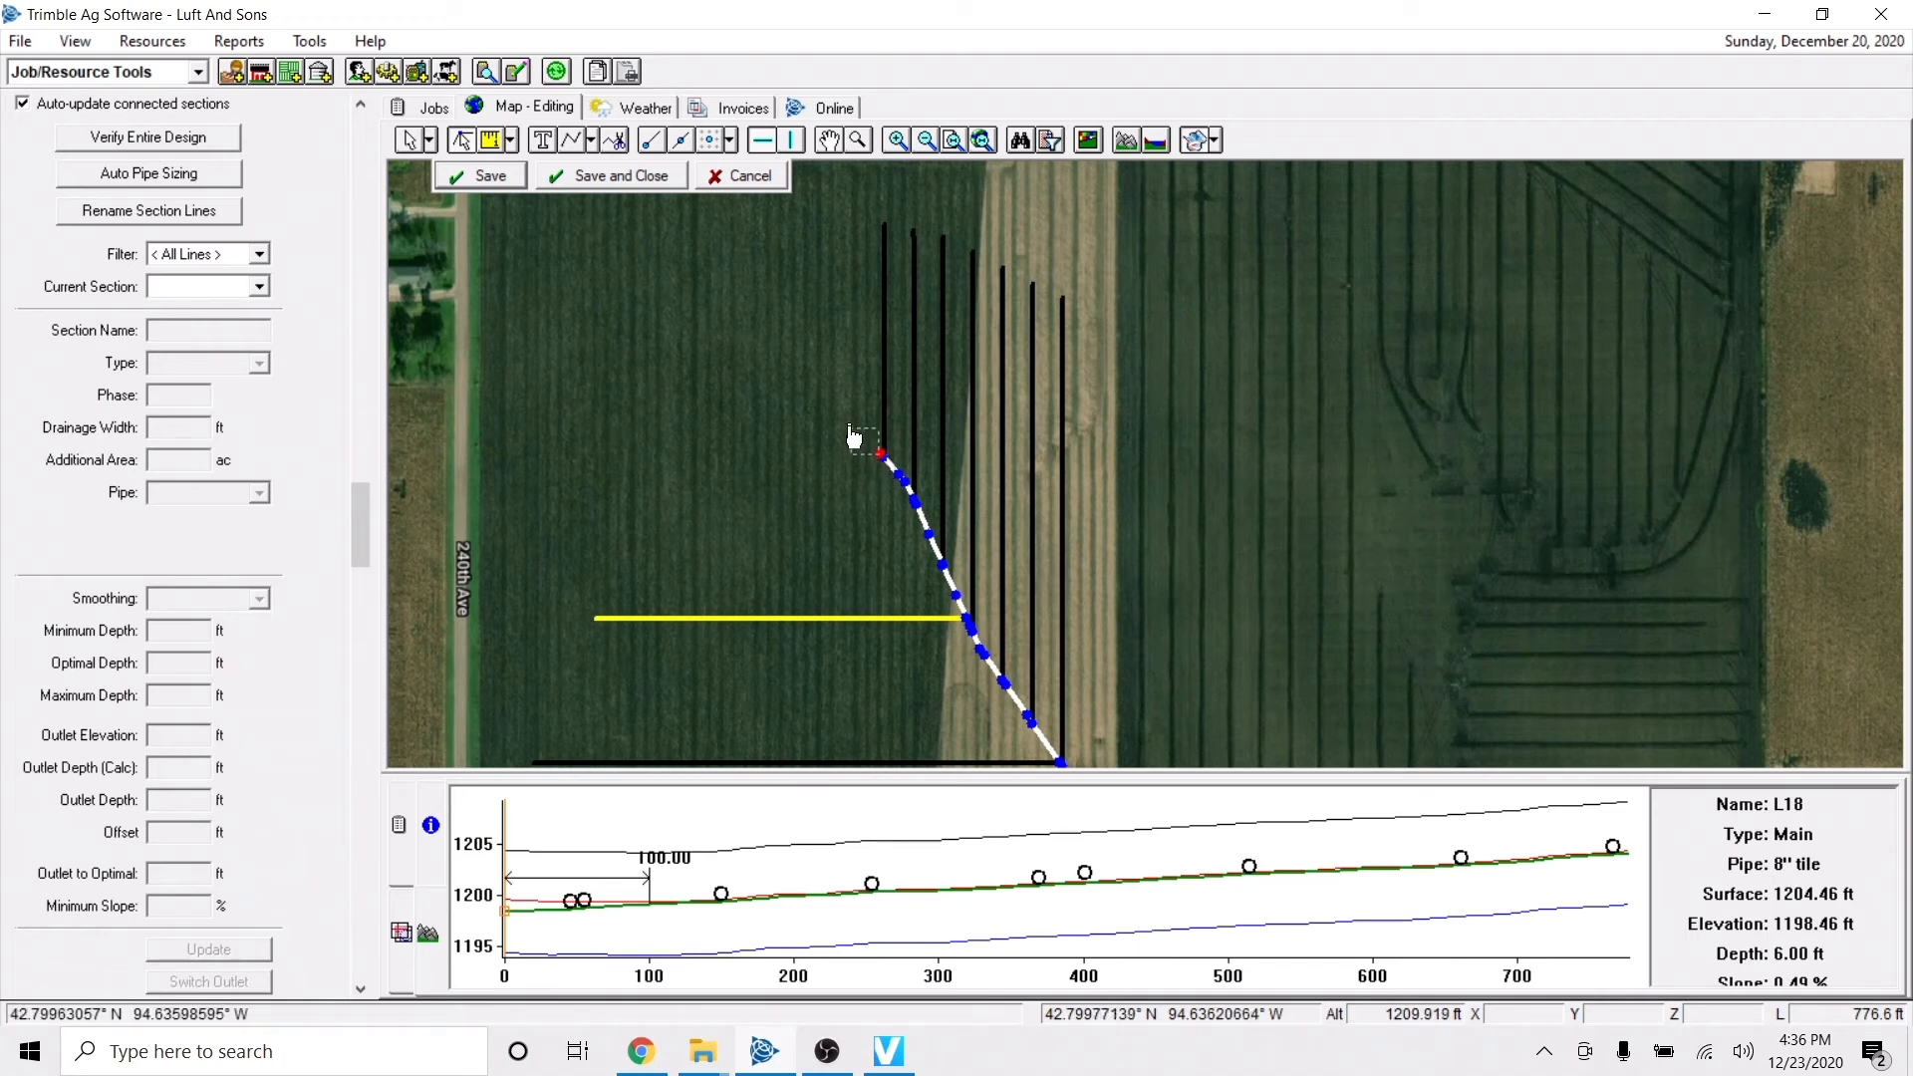
{"action": "left_click", "coordinate": [702, 287]}
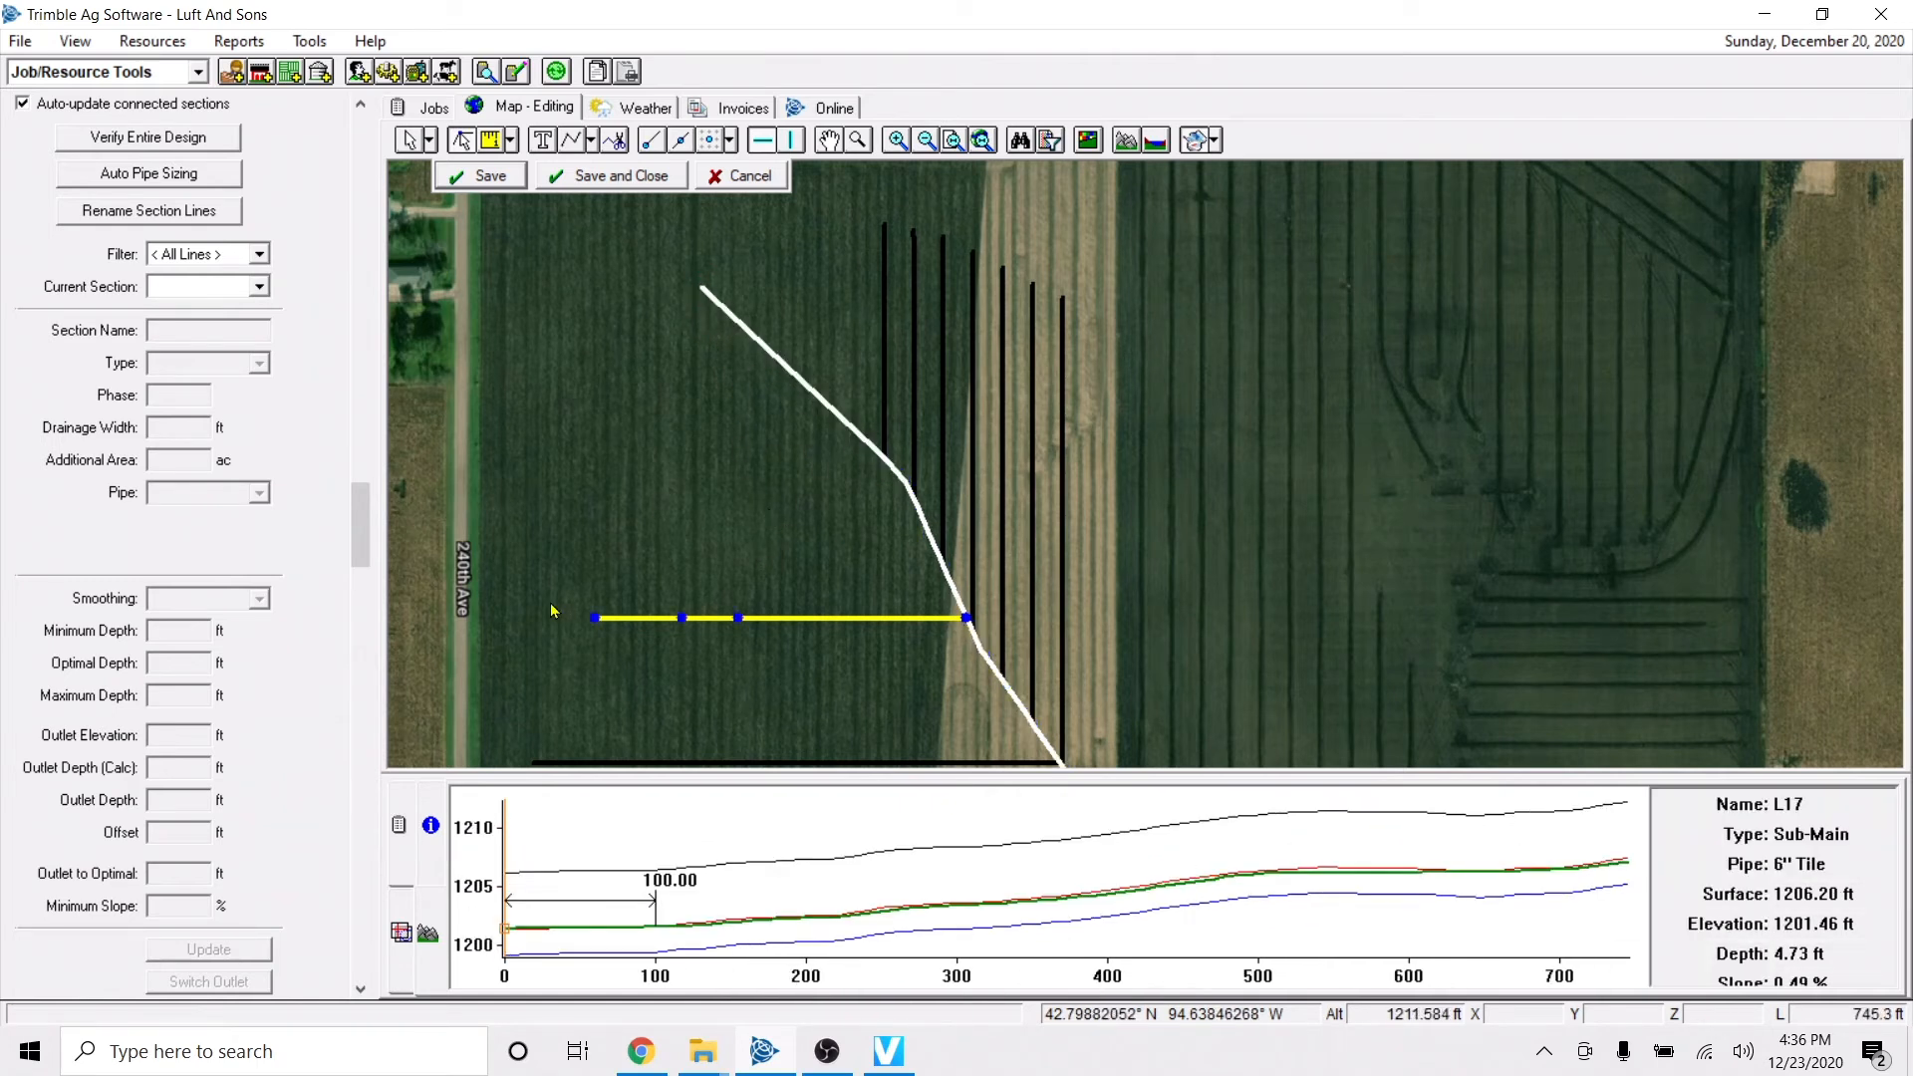
{"action": "left_click", "coordinate": [476, 182]}
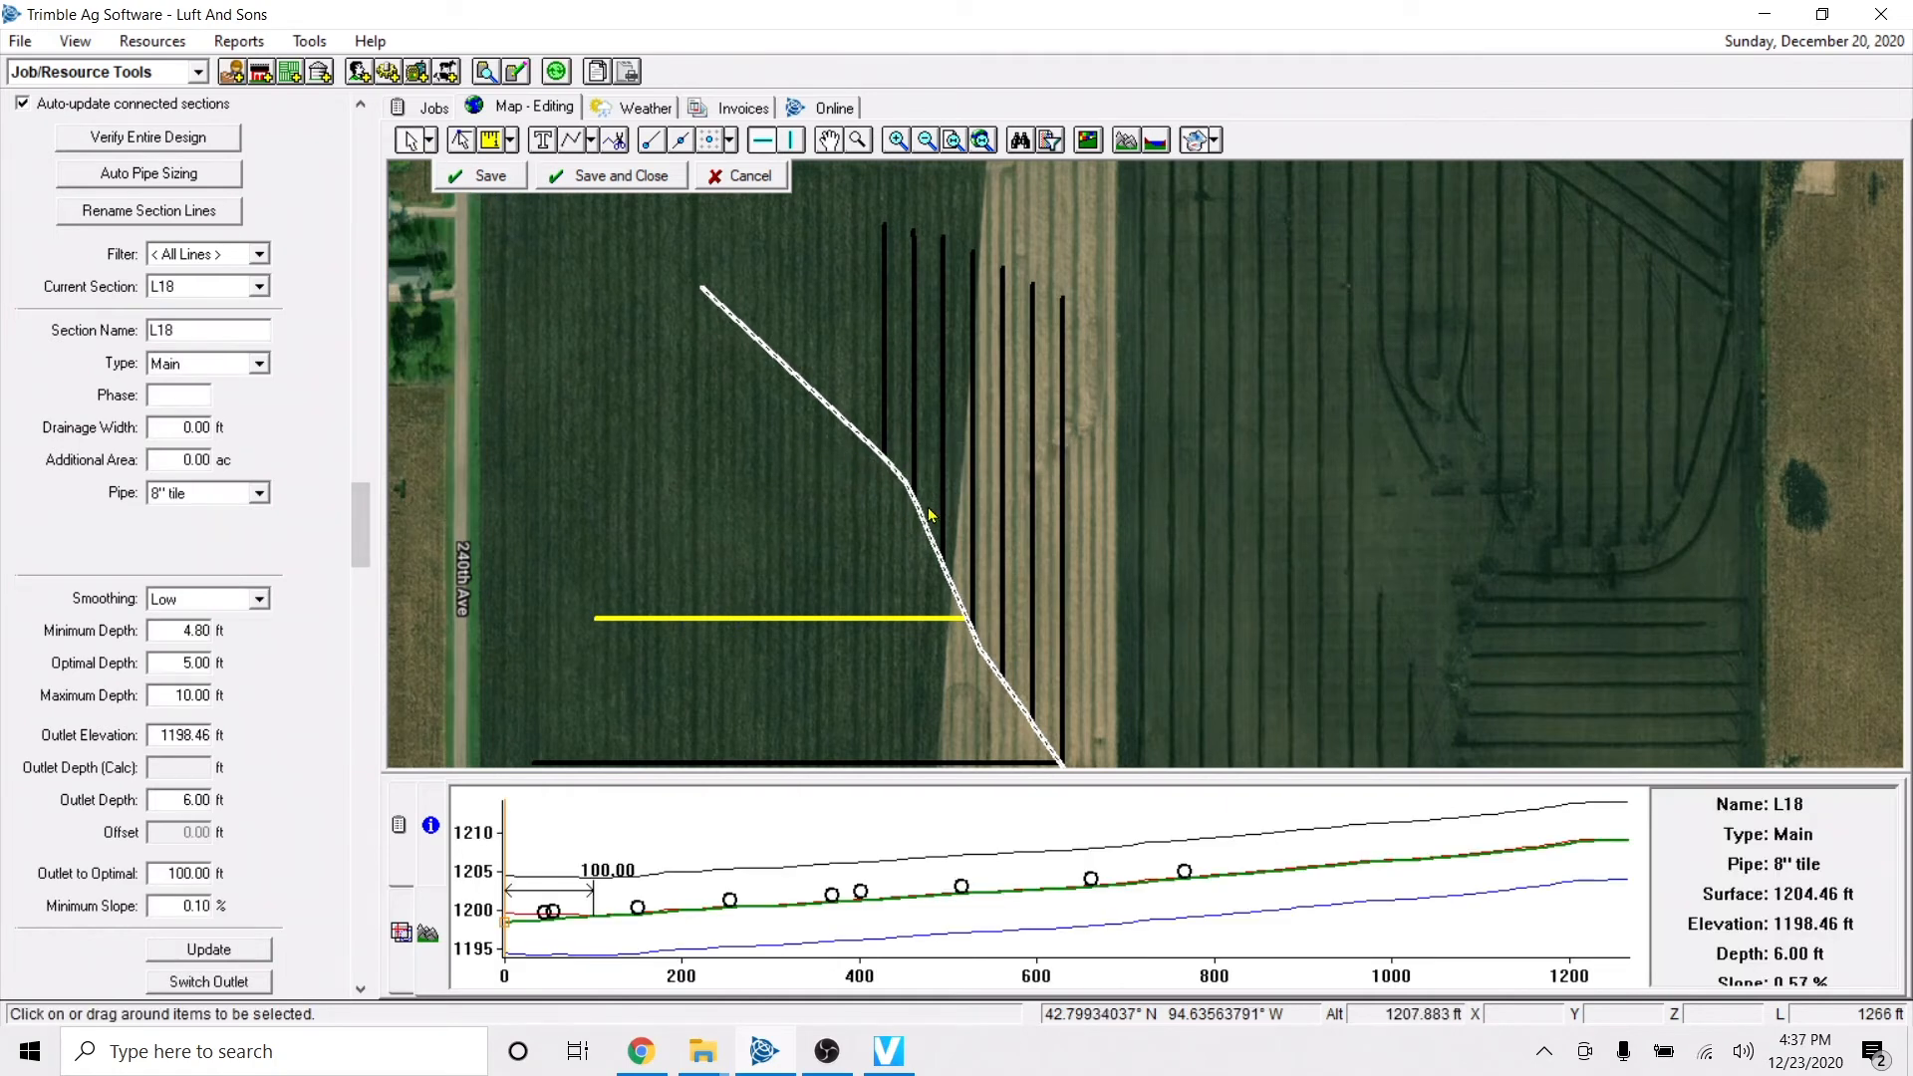
Set the main's pipe to < Multiple >, limit its 8" tile to 825 ft, and add a second pipe size.
{"action": "left_click", "coordinate": [230, 498]}
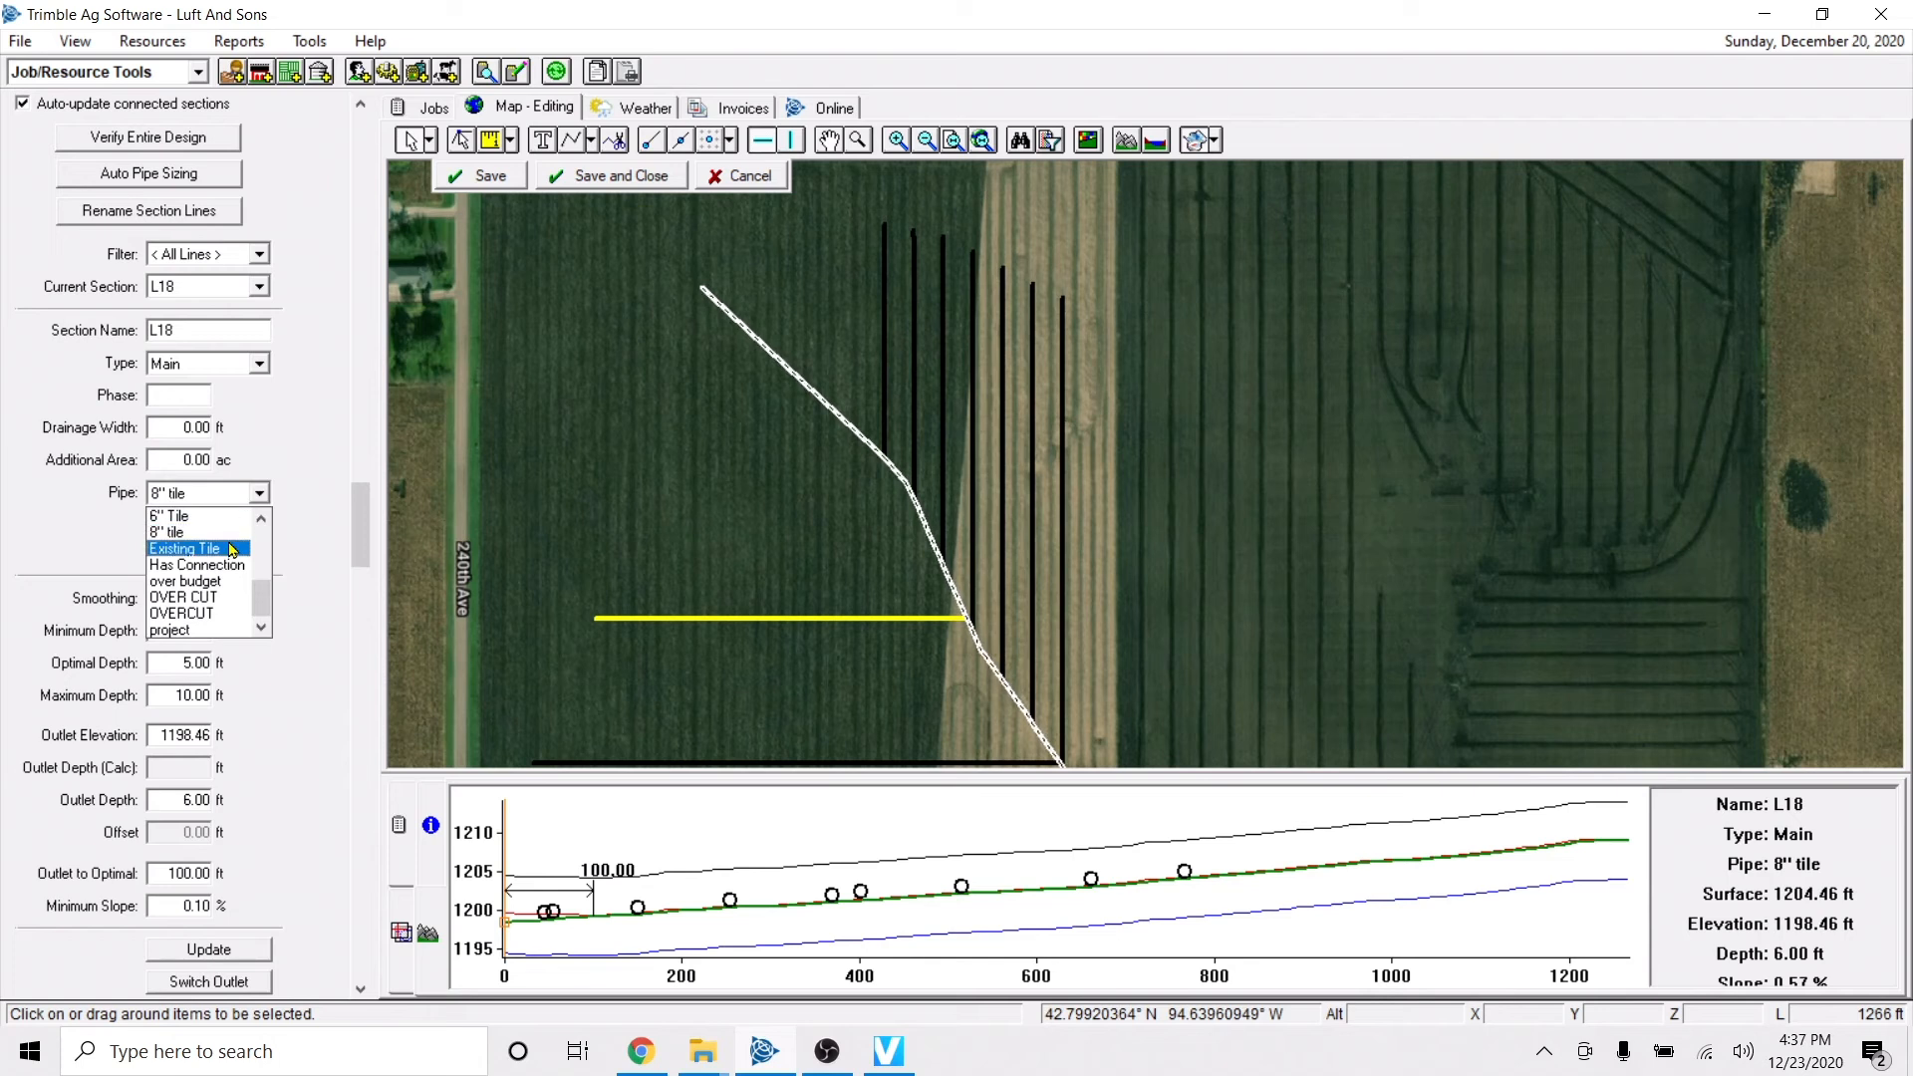
{"action": "scroll", "coordinate": [229, 568], "scroll_direction": "up", "scroll_amount": 3}
{"action": "scroll", "coordinate": [199, 608], "scroll_direction": "down", "scroll_amount": 4}
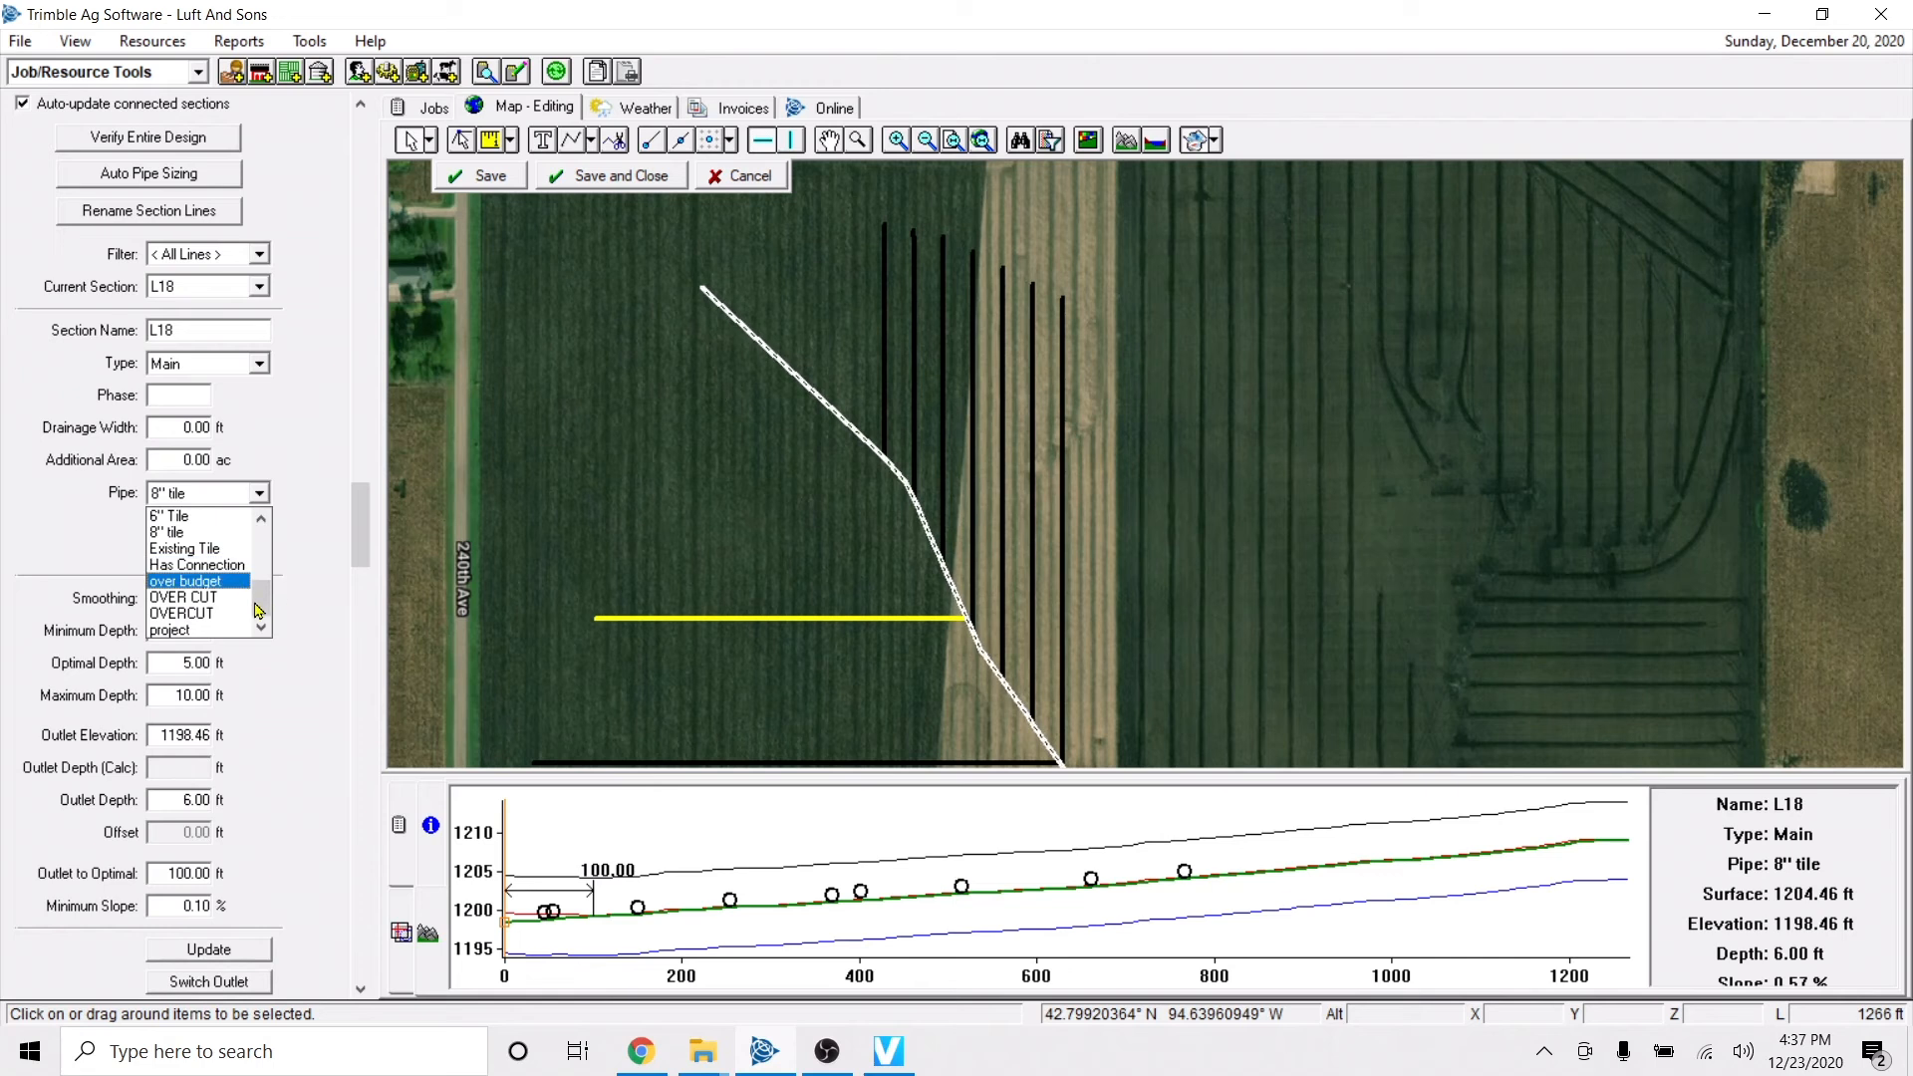
{"action": "left_click_drag", "start_coordinate": [257, 602], "coordinate": [256, 584]}
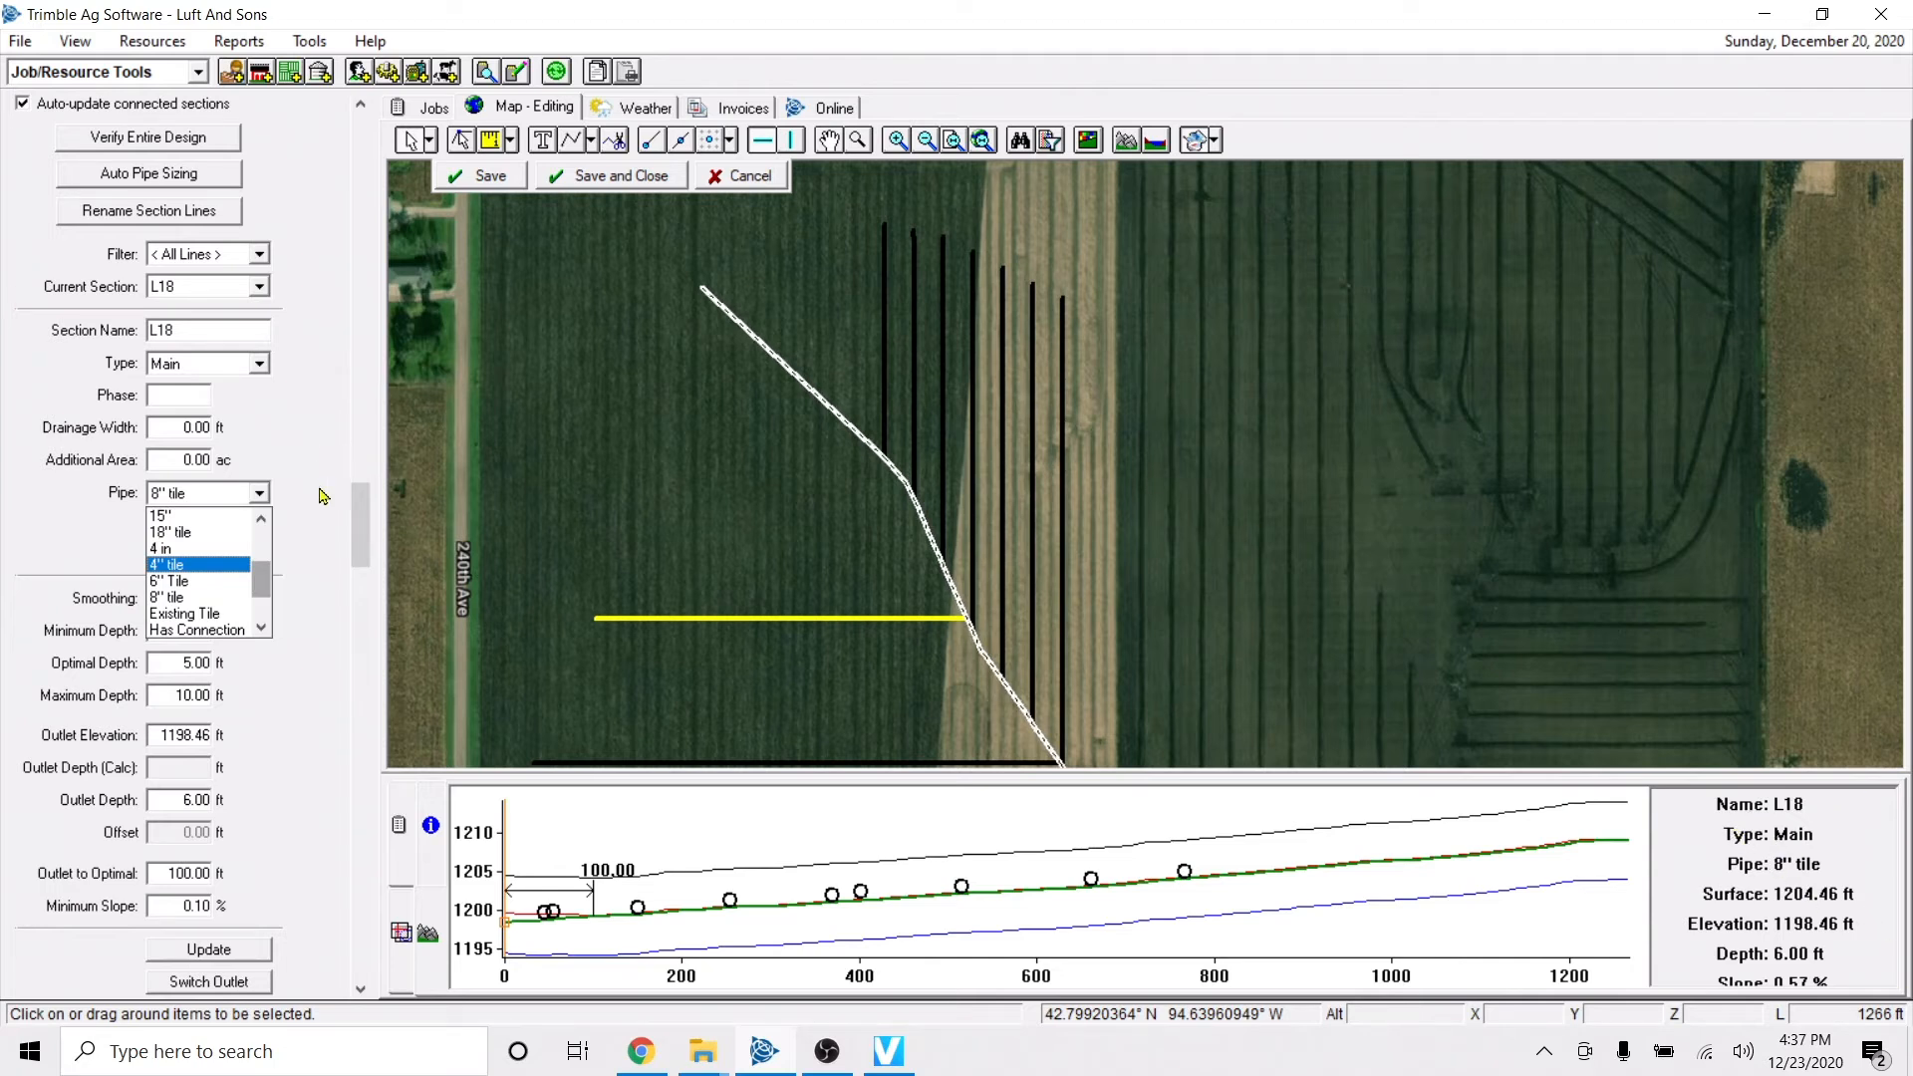
{"action": "left_click_drag", "start_coordinate": [263, 589], "coordinate": [263, 538]}
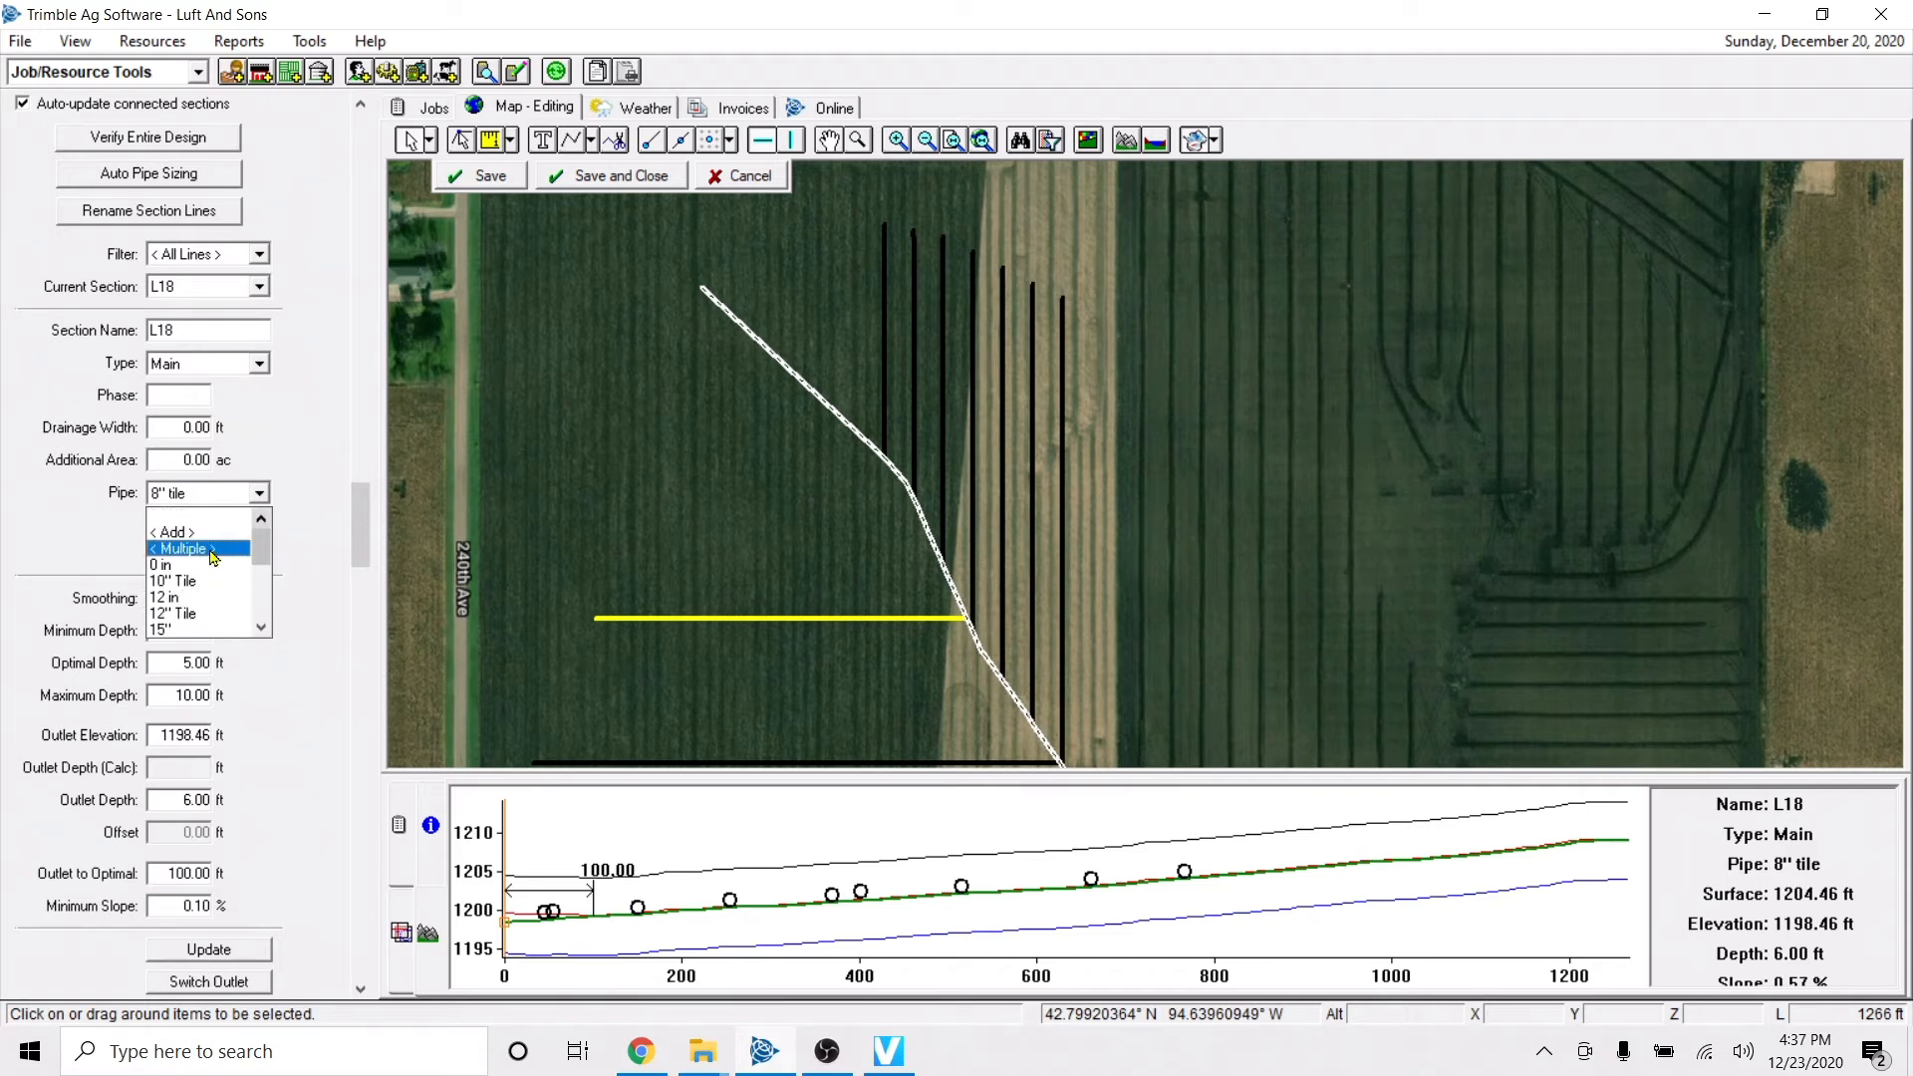
{"action": "left_click", "coordinate": [206, 549]}
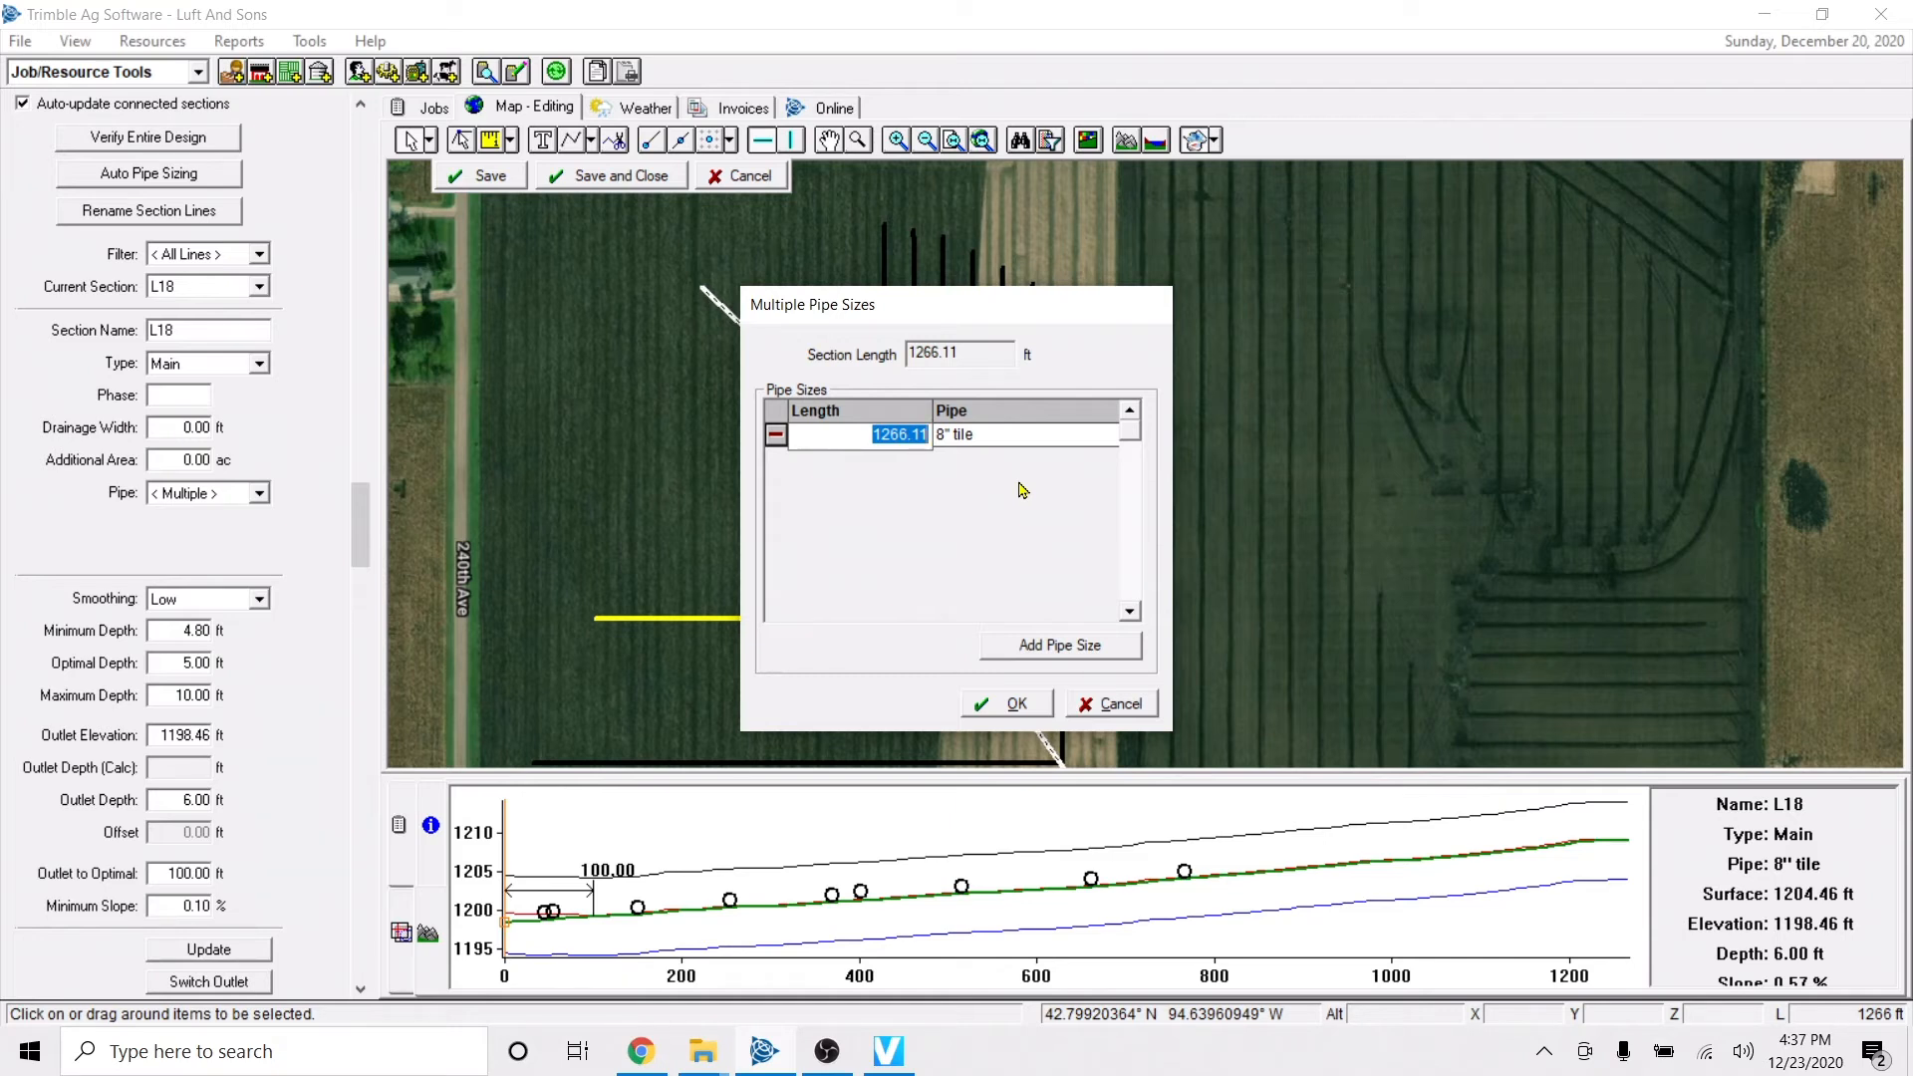
{"action": "type", "text": "825"}
{"action": "left_click", "coordinate": [1058, 647]}
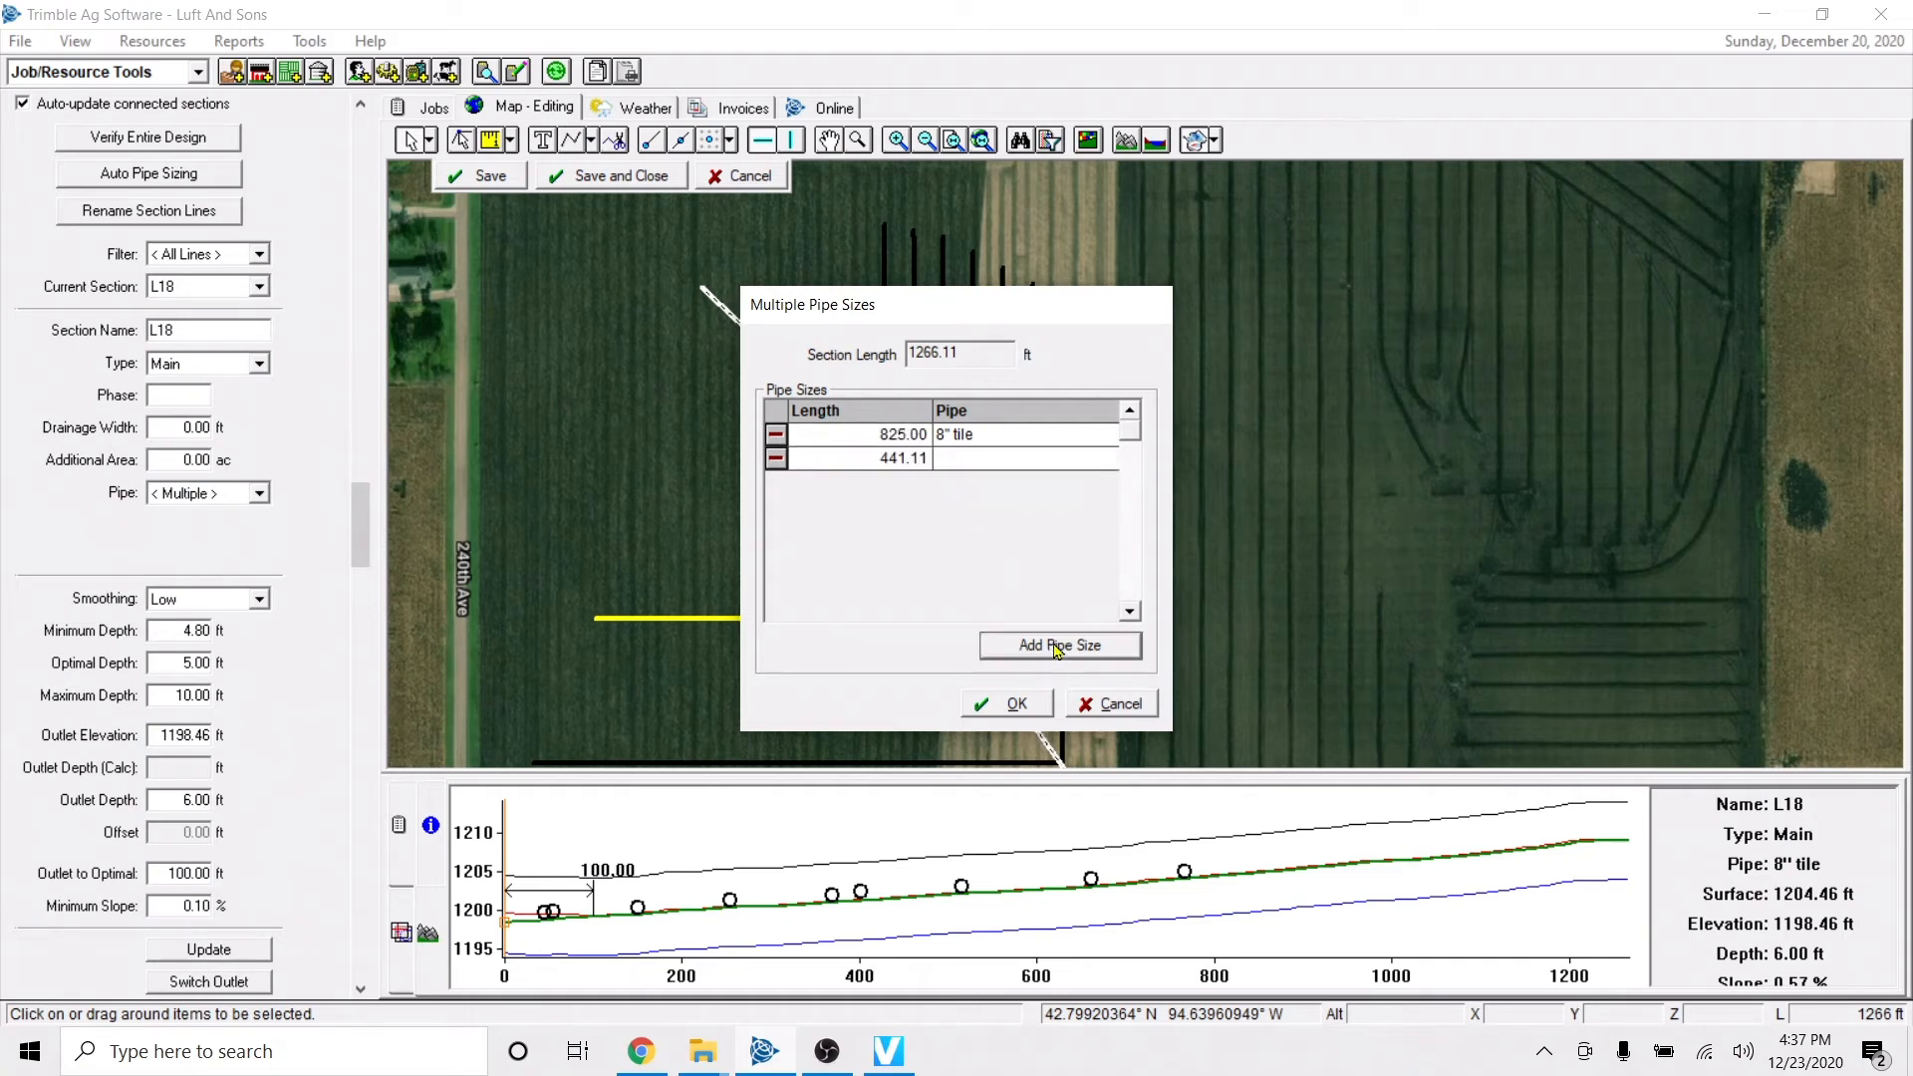
Try to assign 4" tile to the main's second pipe length, entered as 441.10 ft.
{"action": "left_click", "coordinate": [926, 465]}
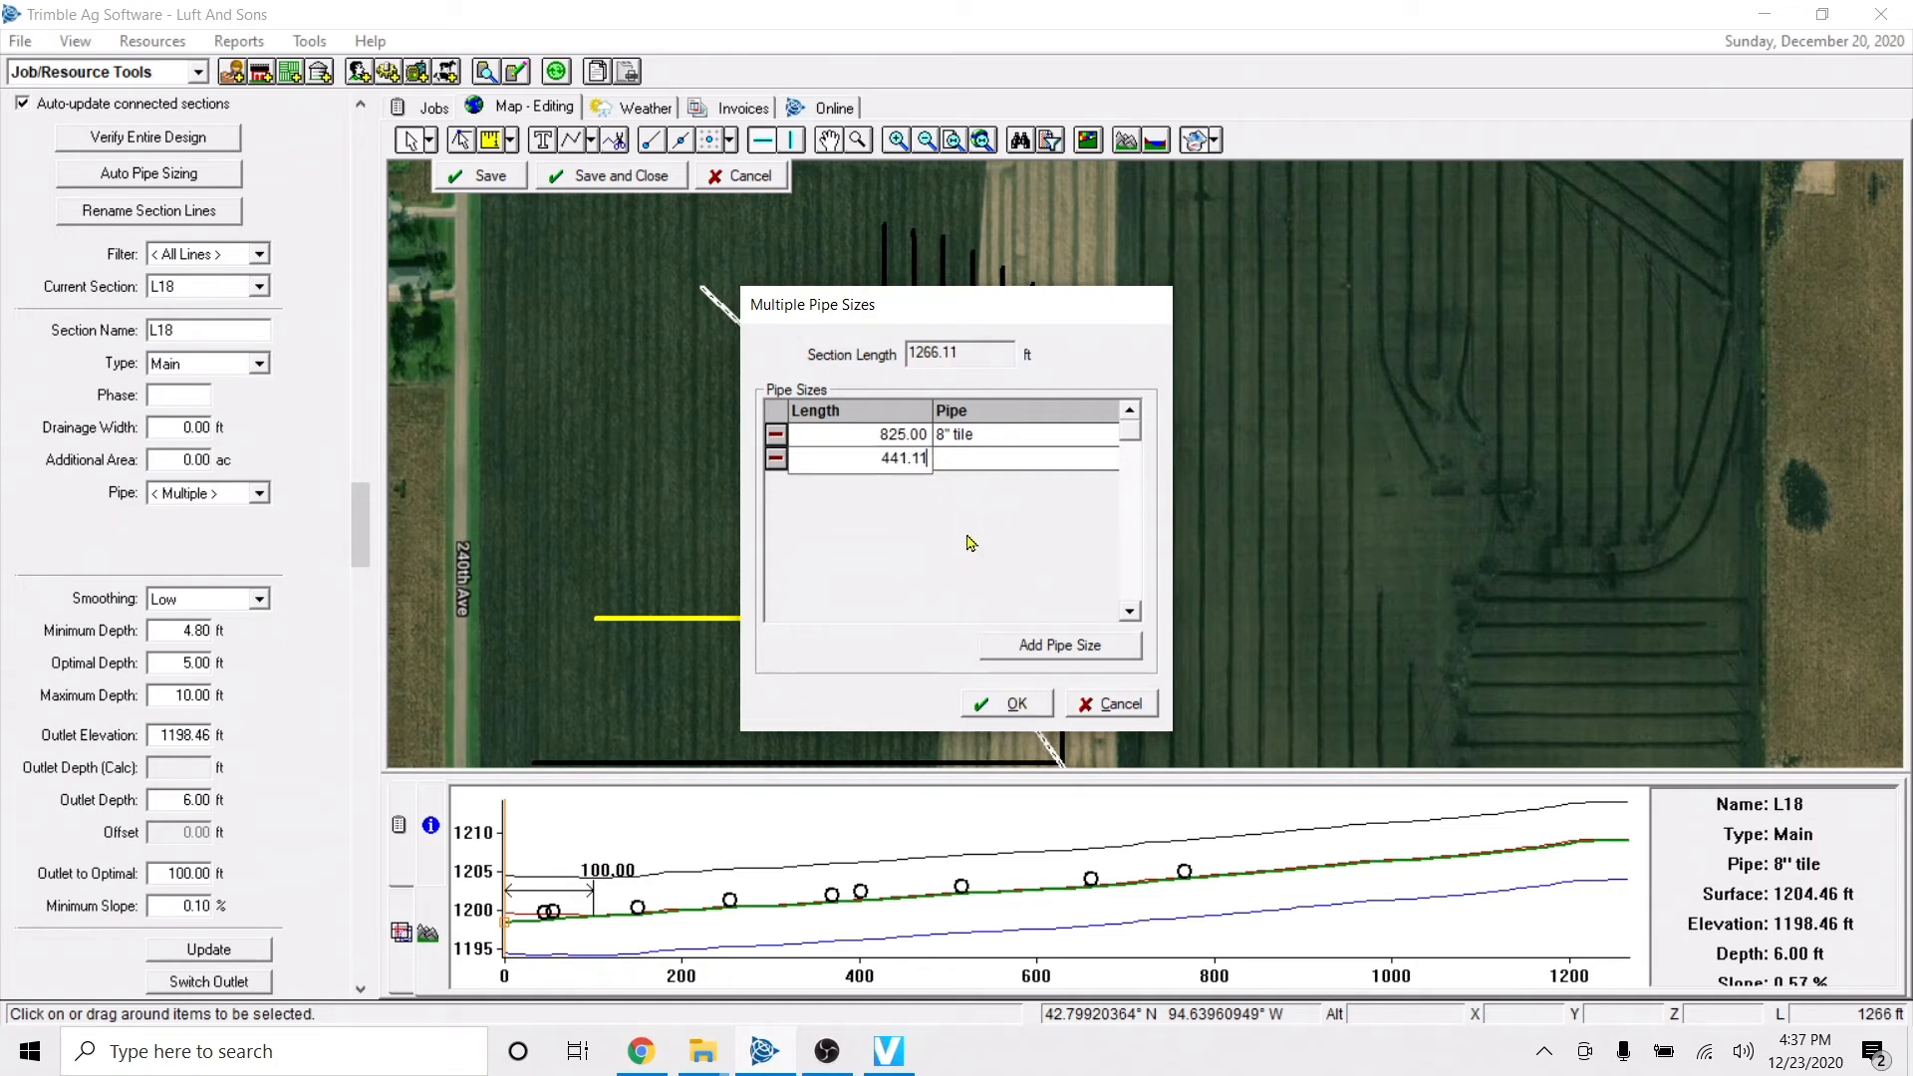
{"action": "left_click", "coordinate": [1031, 645]}
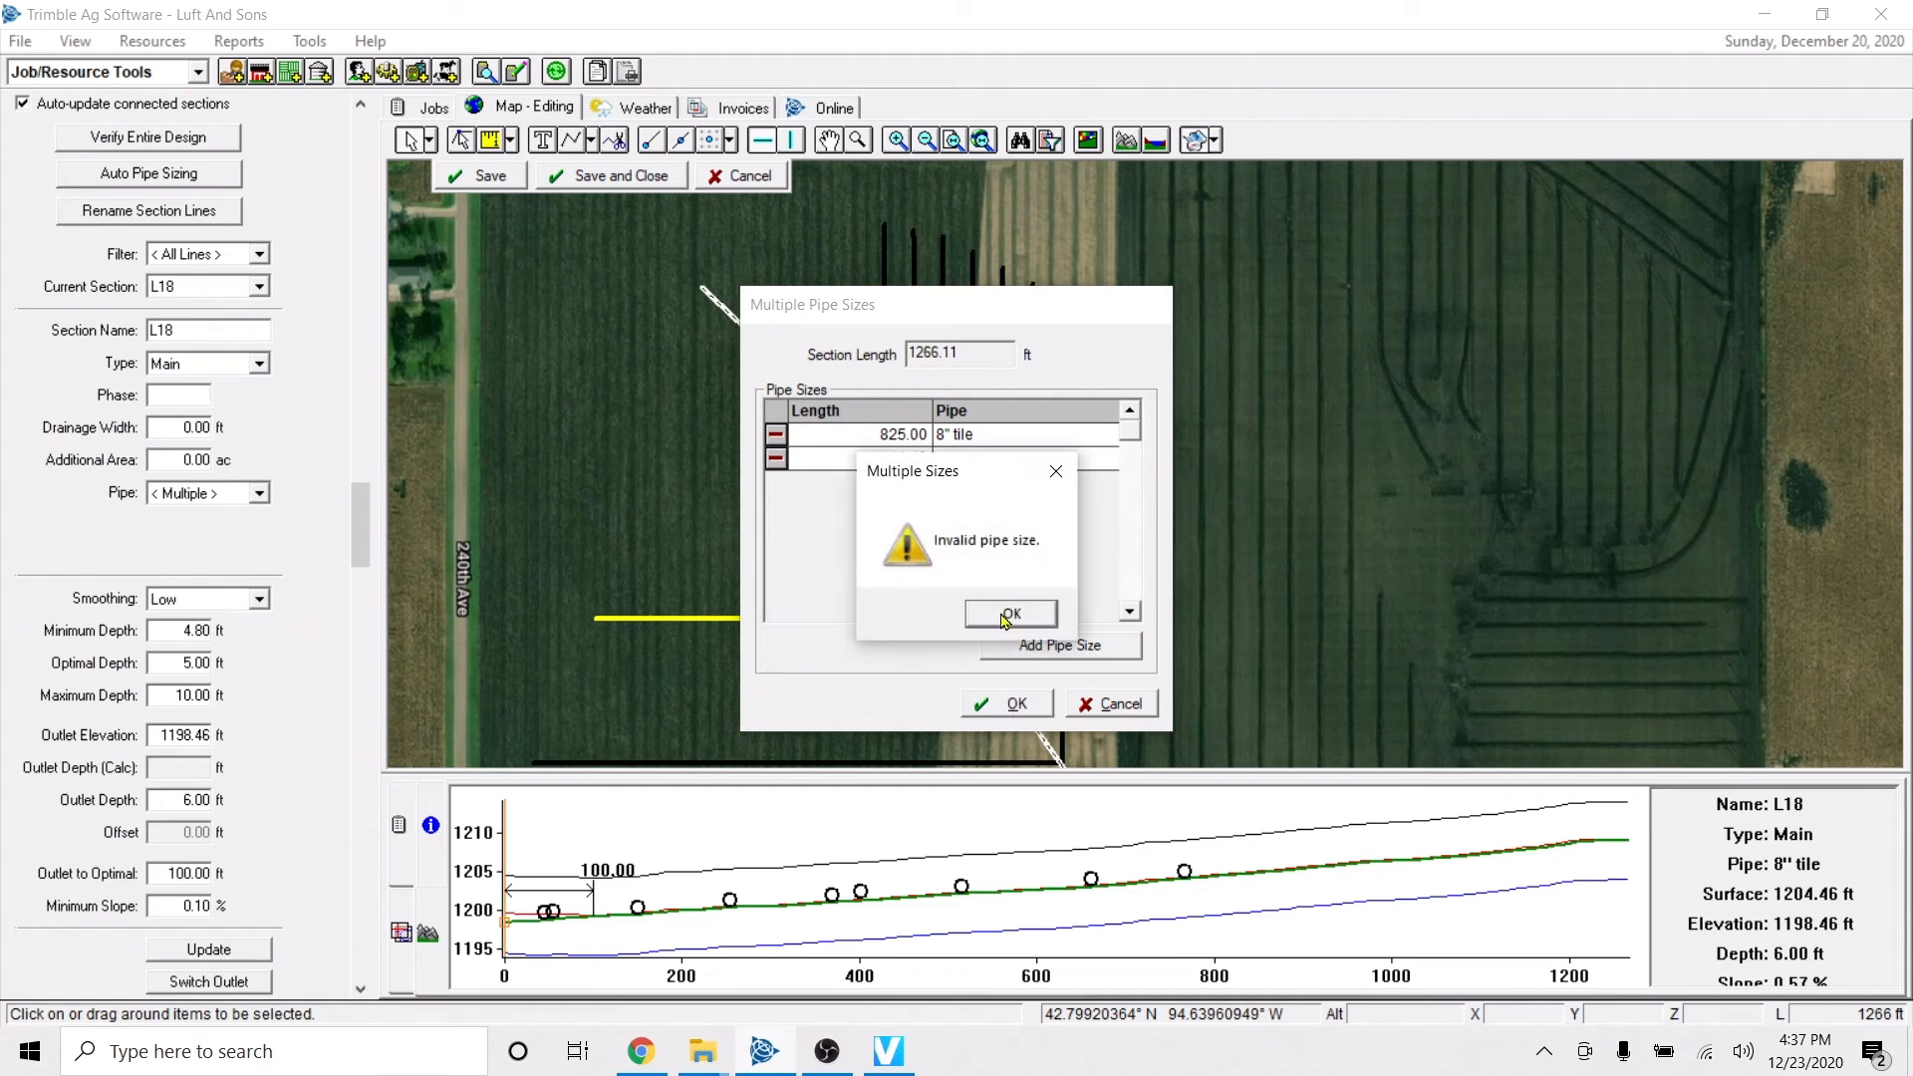
{"action": "left_click", "coordinate": [1008, 614]}
{"action": "left_click", "coordinate": [1051, 472]}
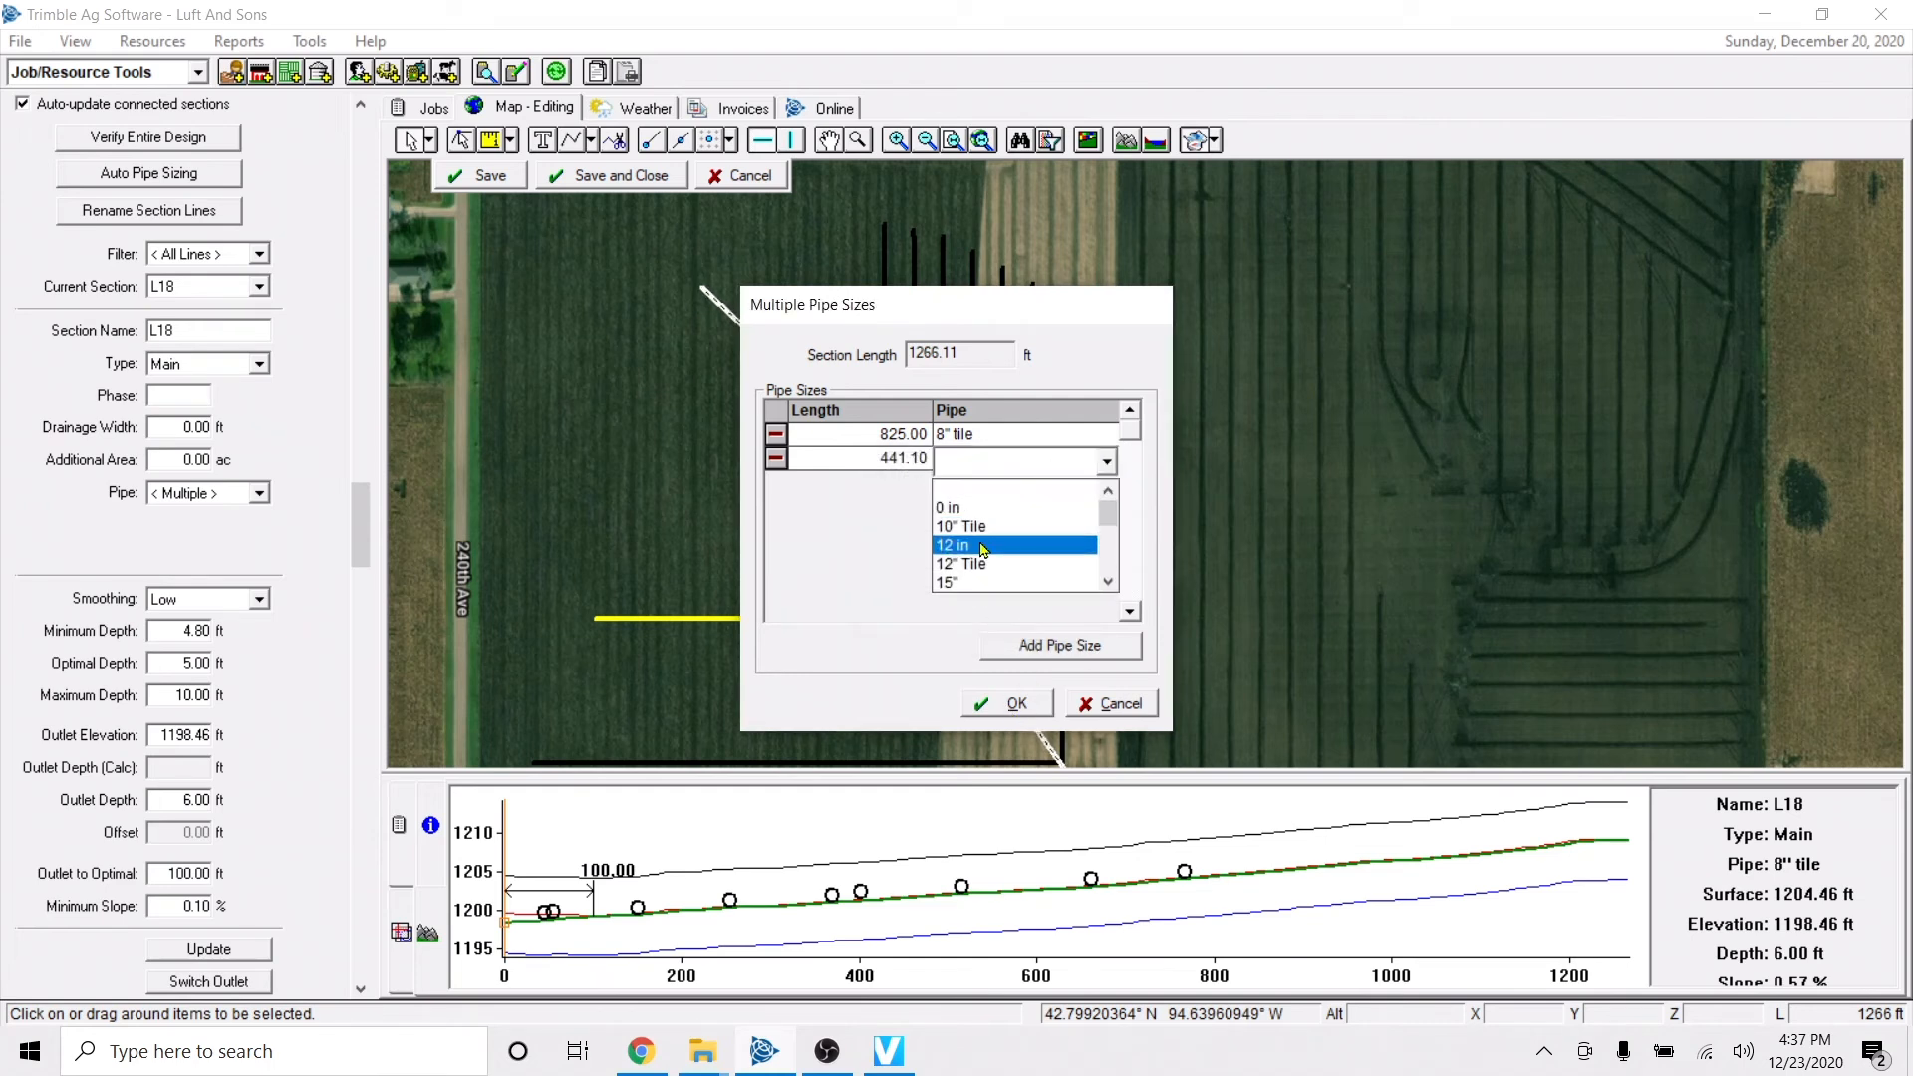
{"action": "scroll", "coordinate": [989, 545], "scroll_direction": "down", "scroll_amount": 2}
{"action": "key", "text": "Return"}
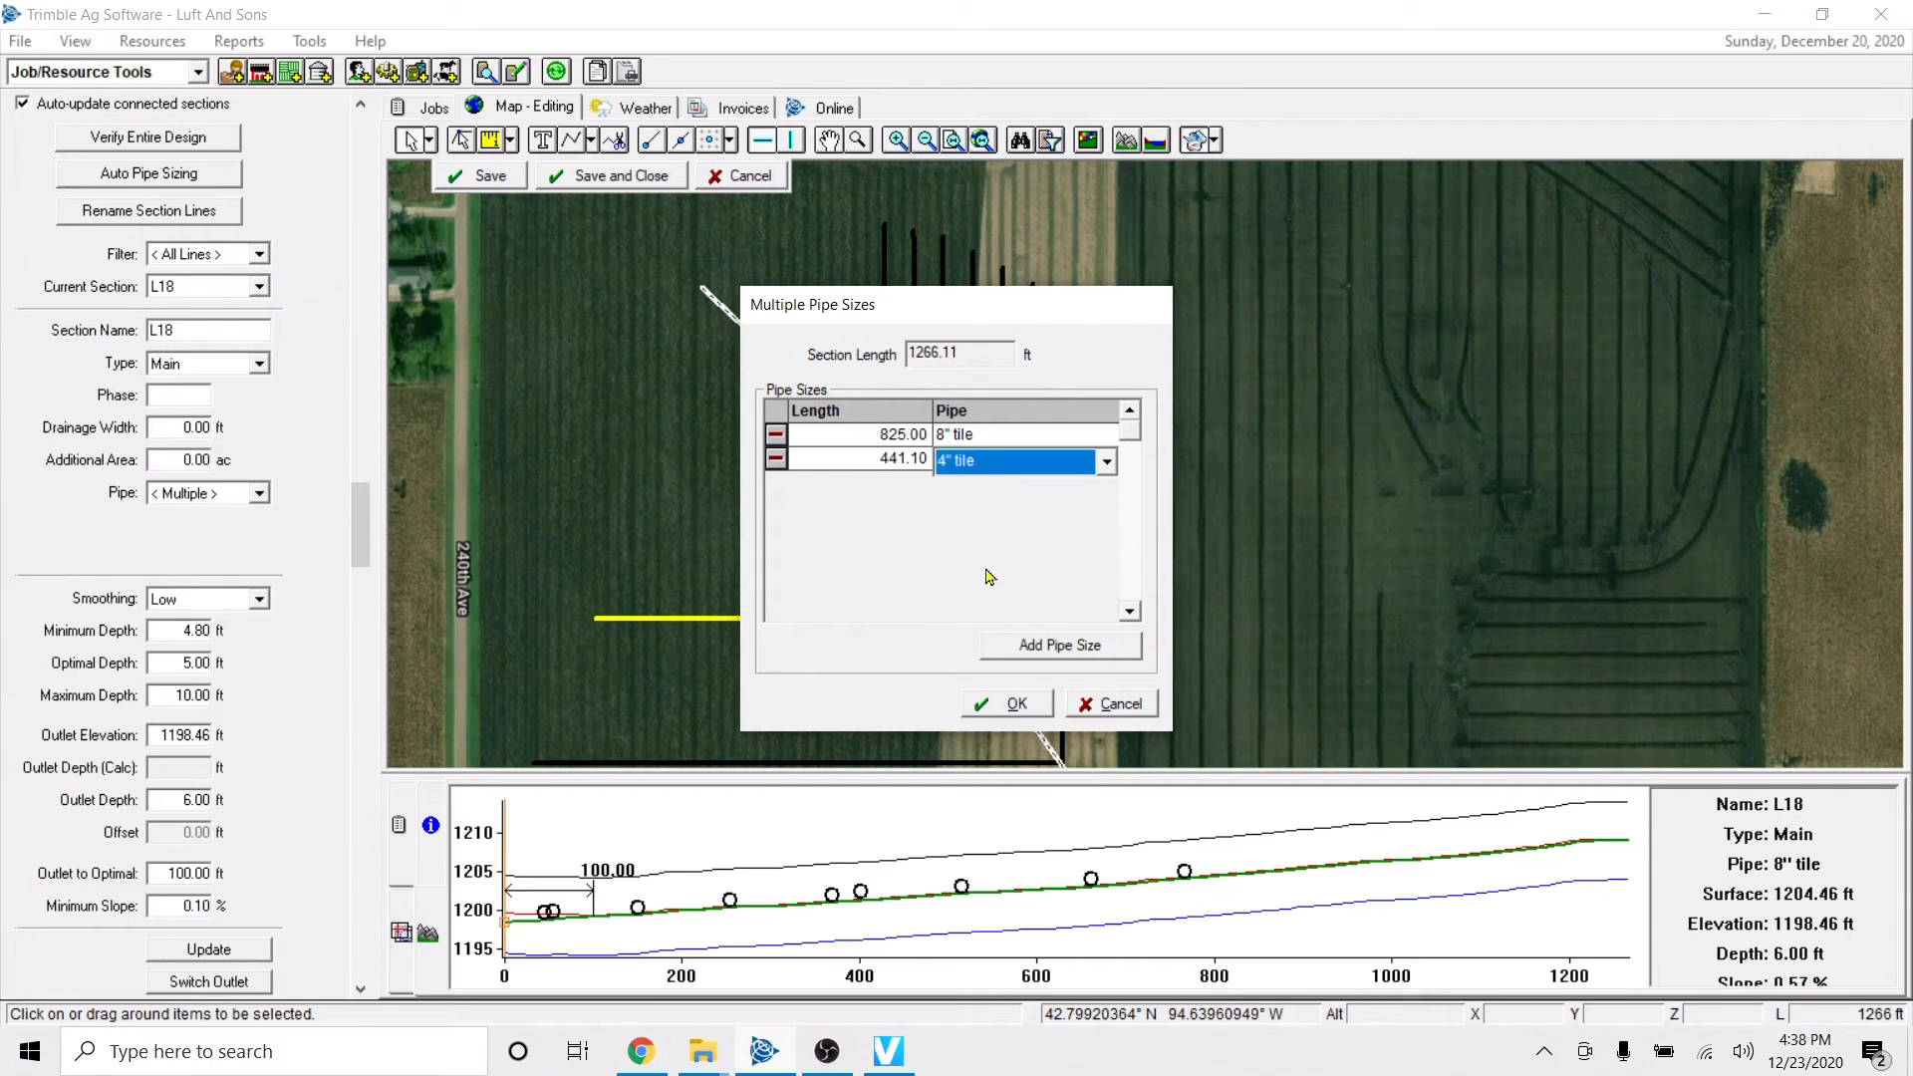
{"action": "left_click", "coordinate": [1016, 705]}
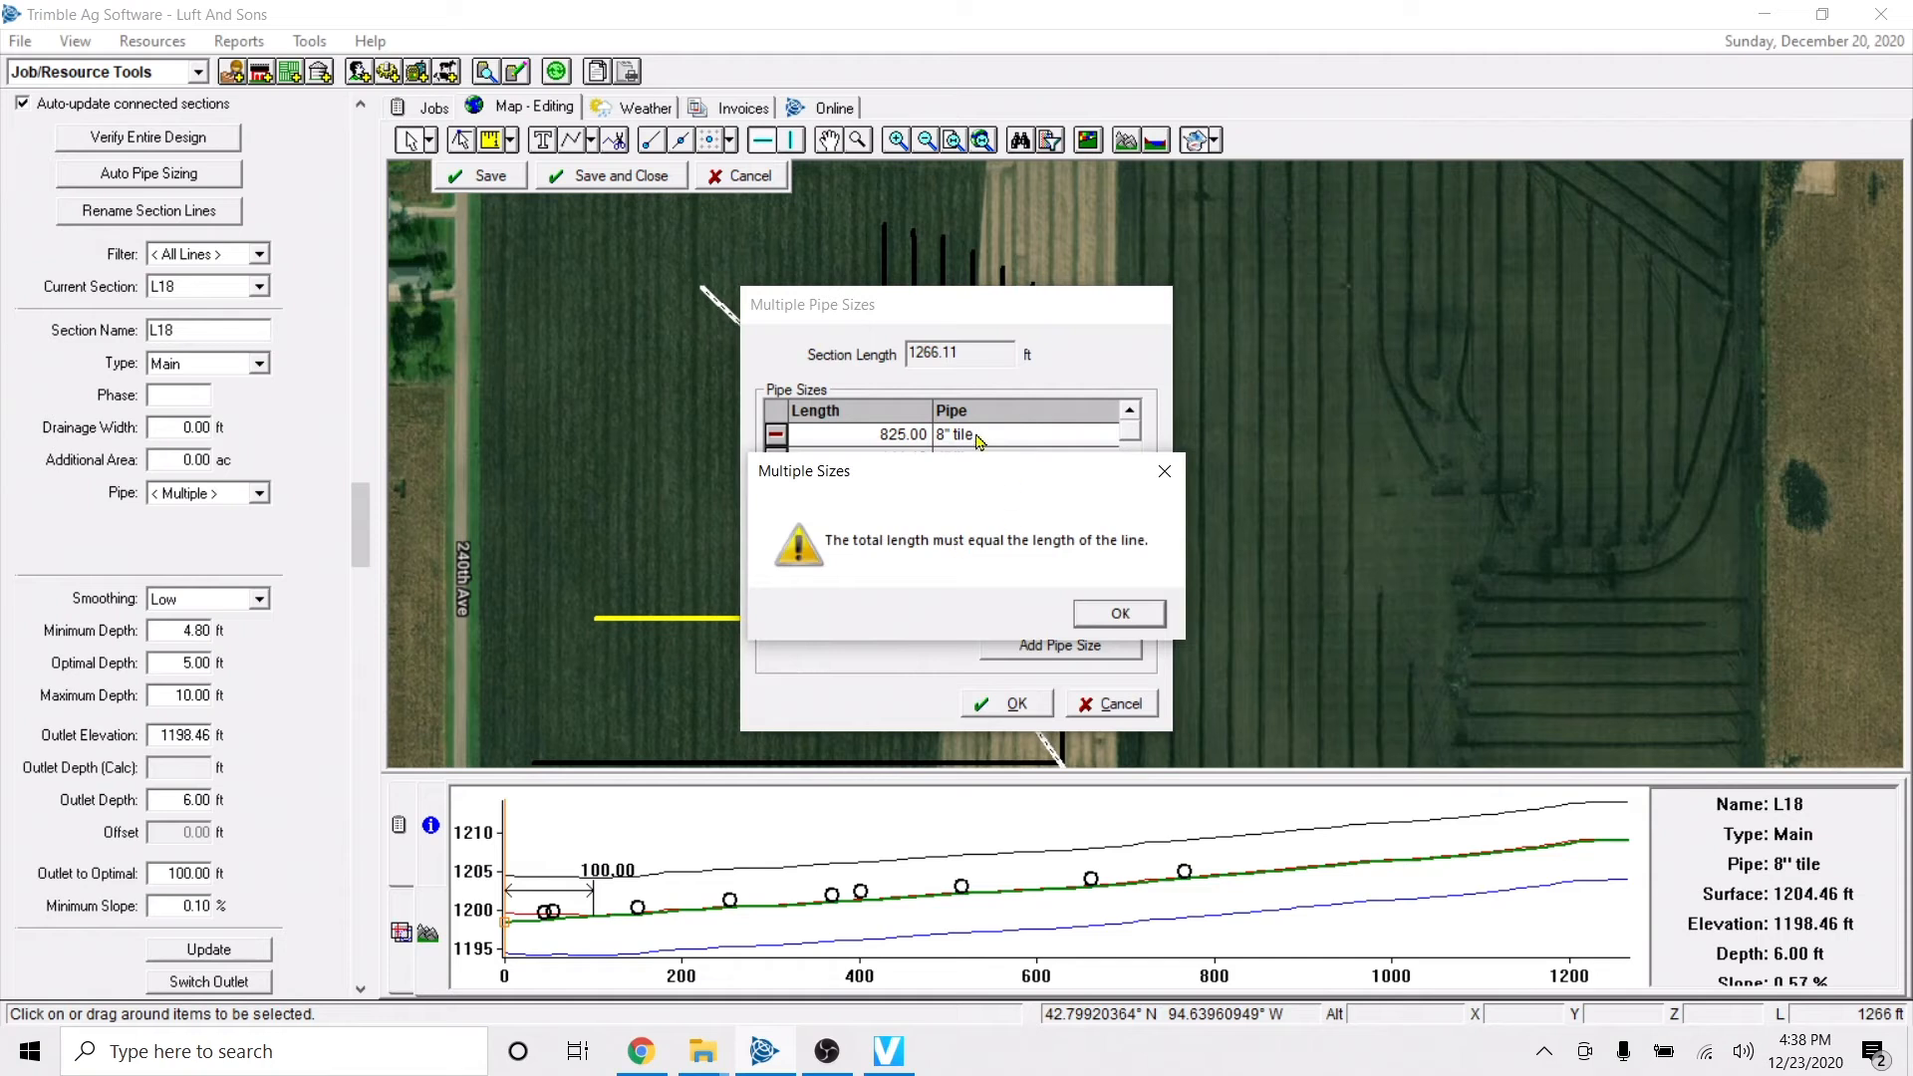
{"action": "left_click", "coordinate": [1120, 618]}
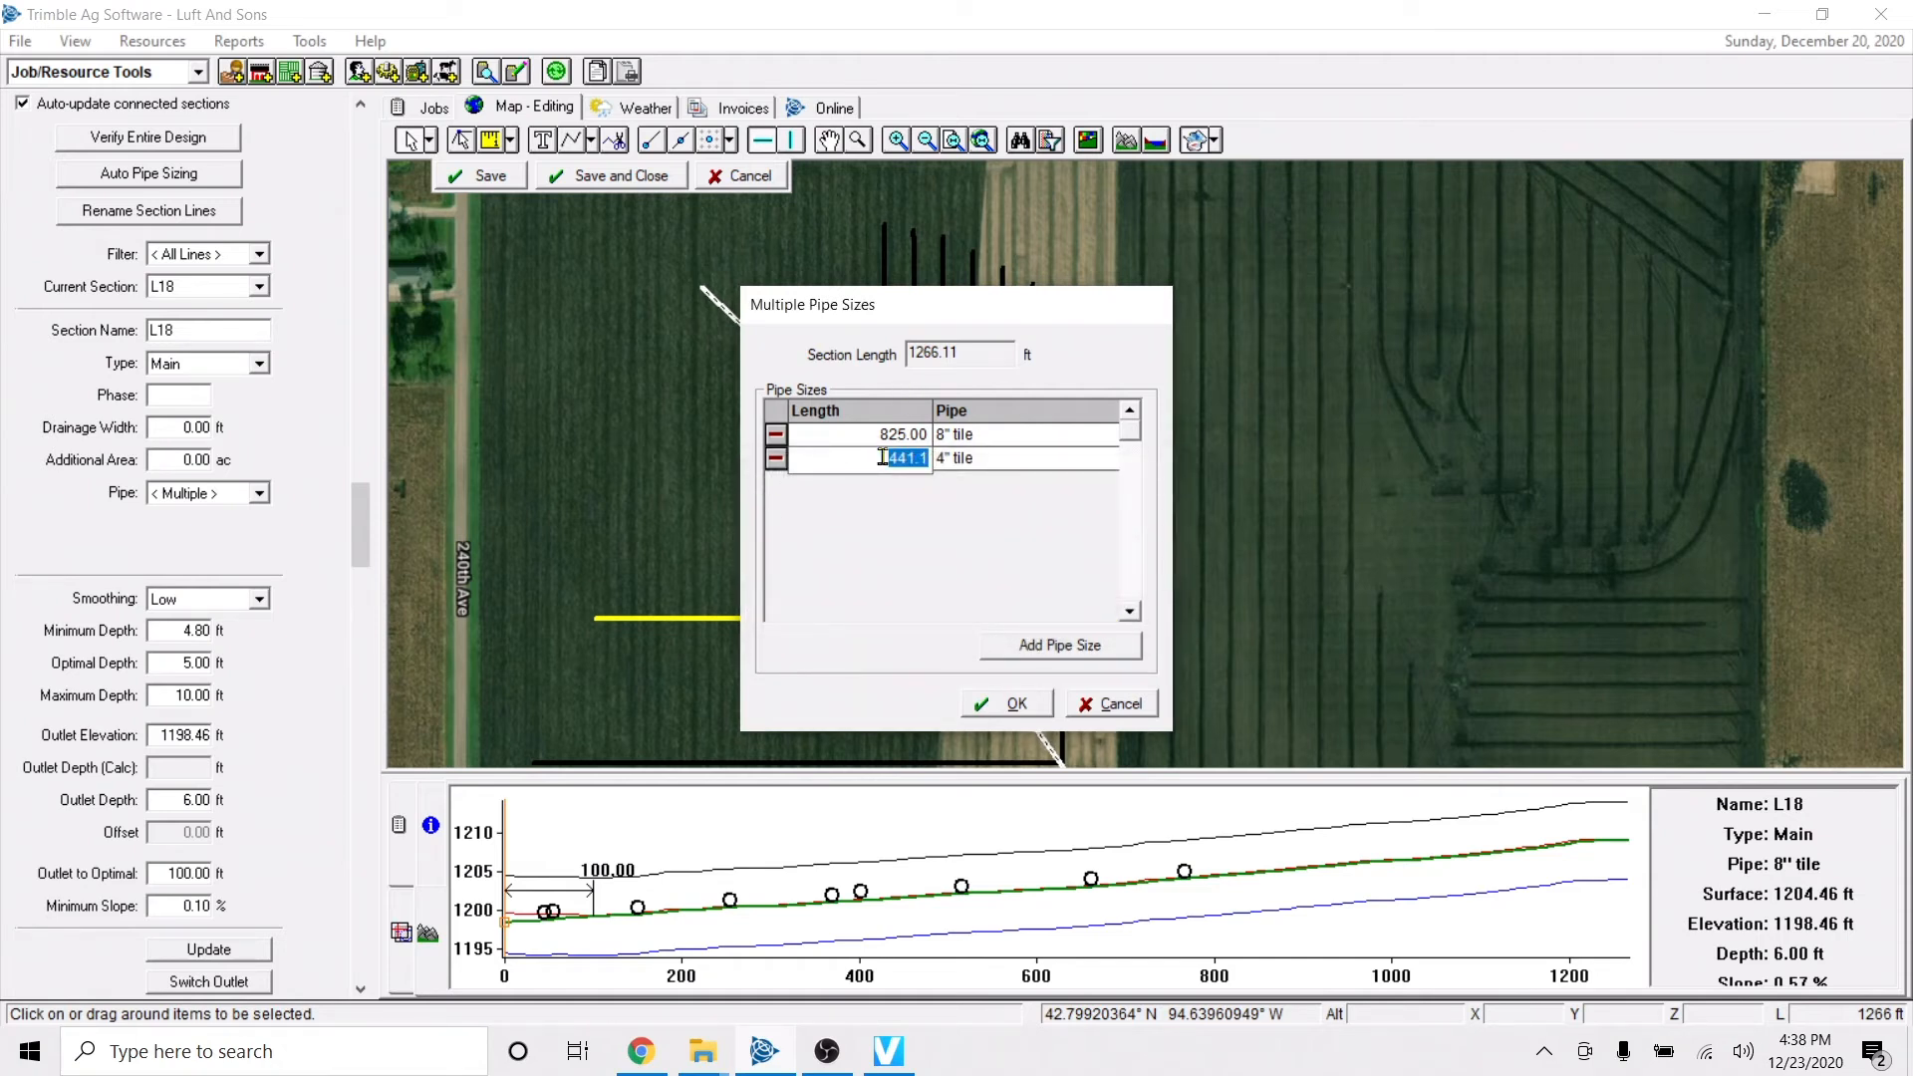
Replace the main's second pipe entry with 441.11 ft of 6" Tile and save the changes to the section.
{"action": "left_click", "coordinate": [776, 468]}
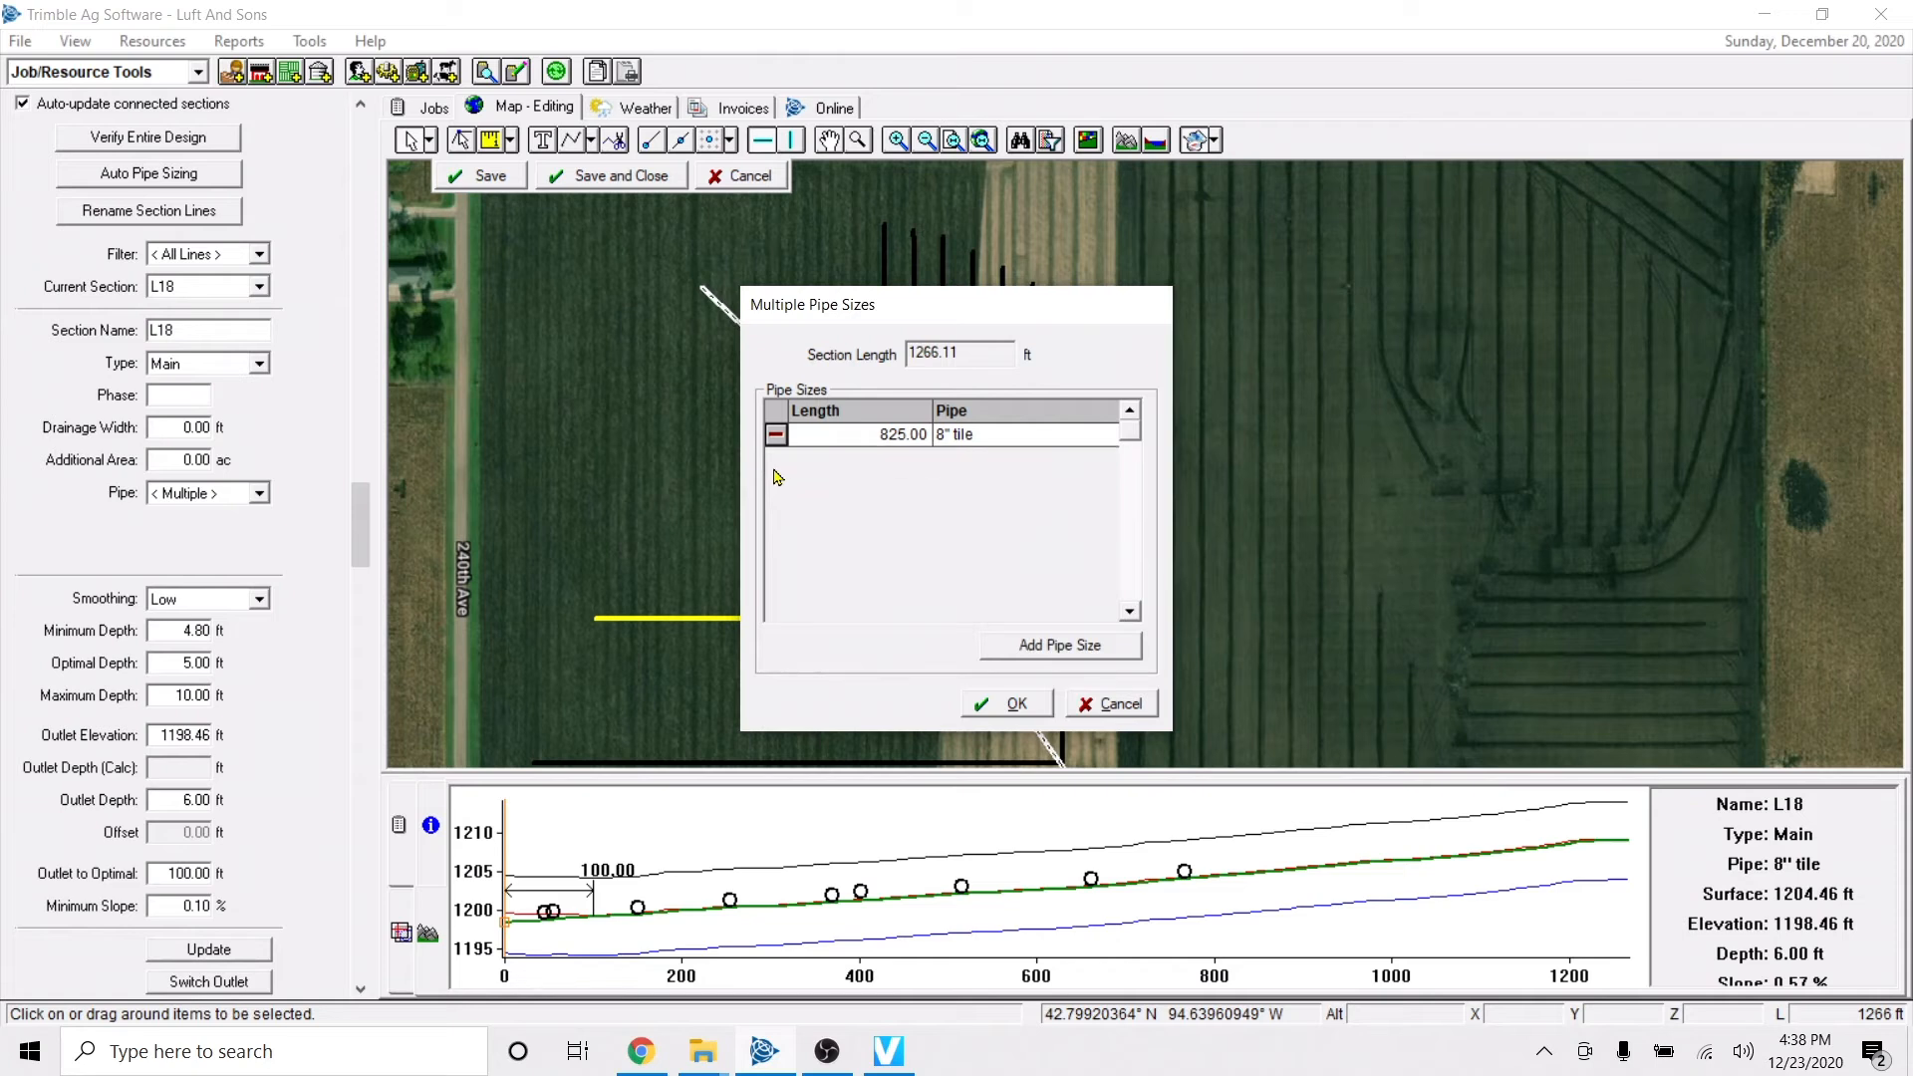
{"action": "left_click", "coordinate": [1062, 650]}
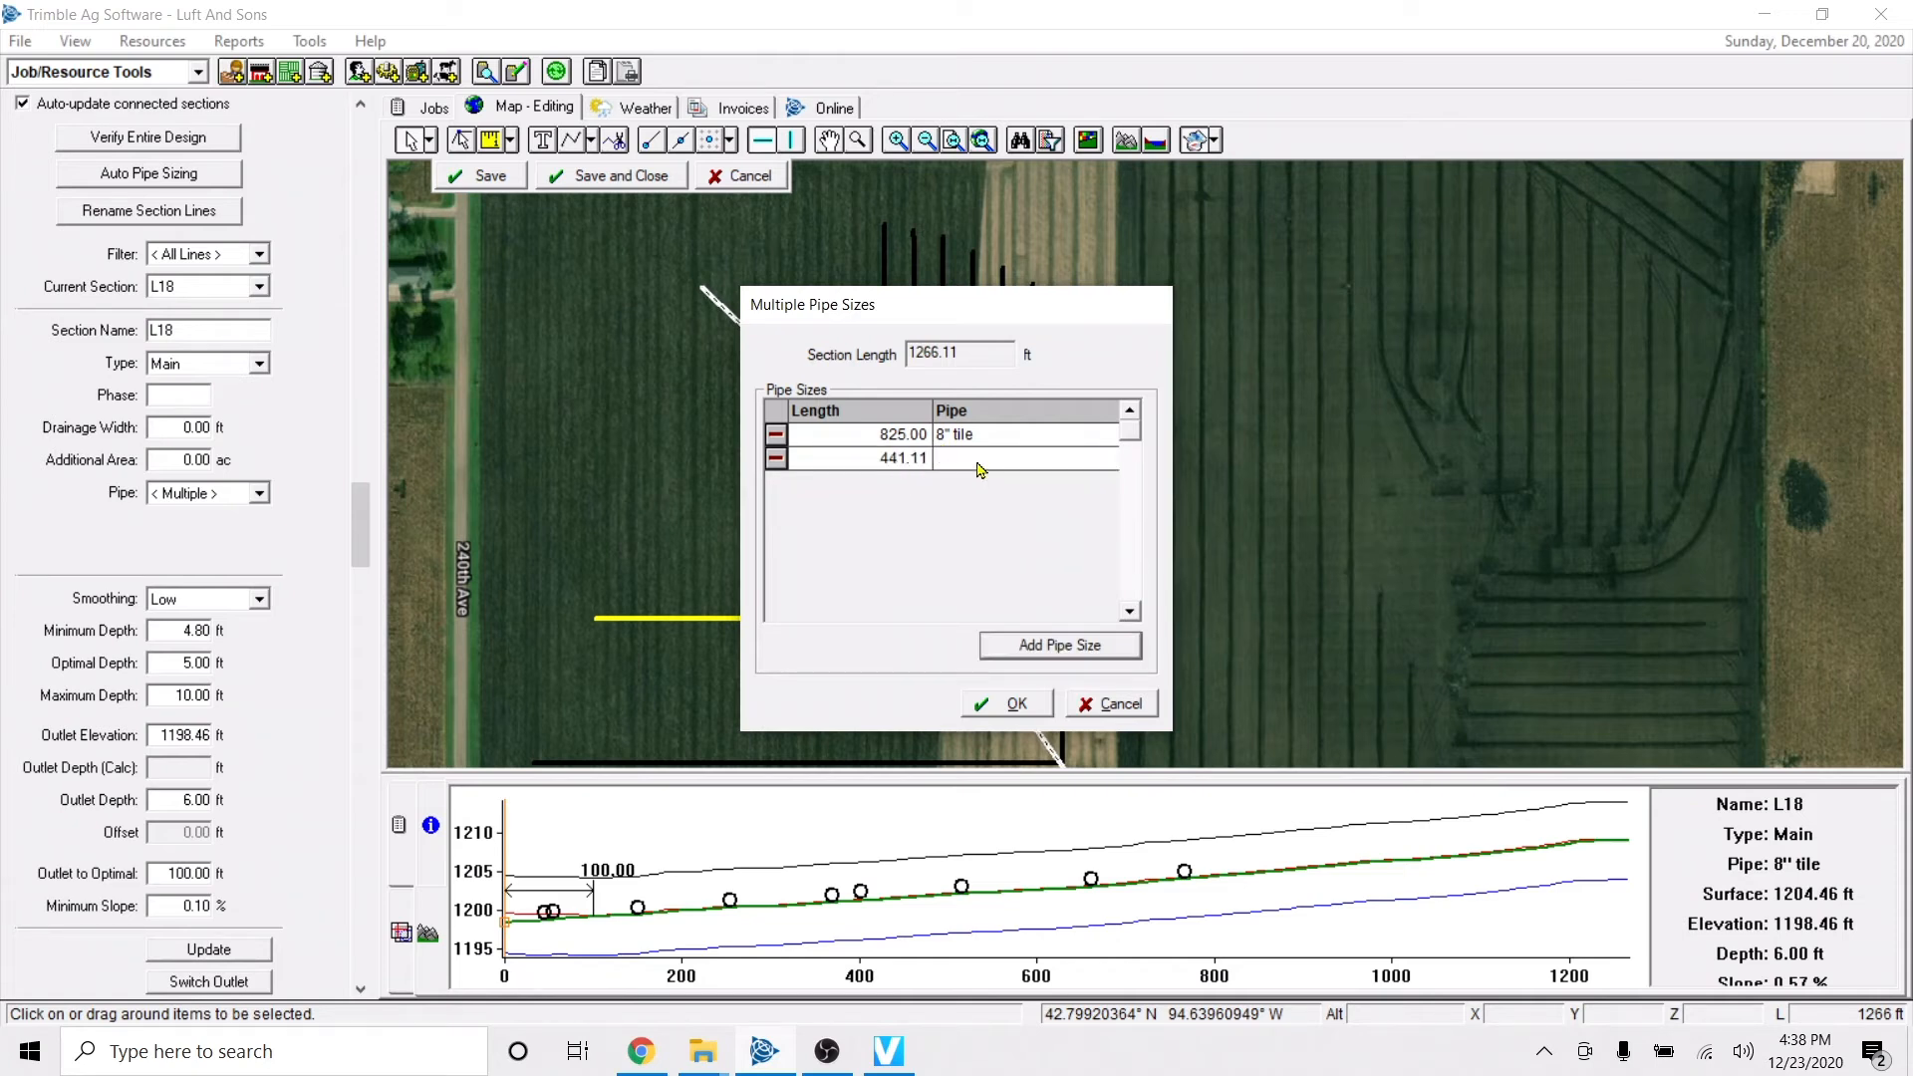
{"action": "left_click", "coordinate": [977, 464]}
{"action": "left_click", "coordinate": [1034, 466]}
{"action": "scroll", "coordinate": [981, 575], "scroll_direction": "down", "scroll_amount": 1}
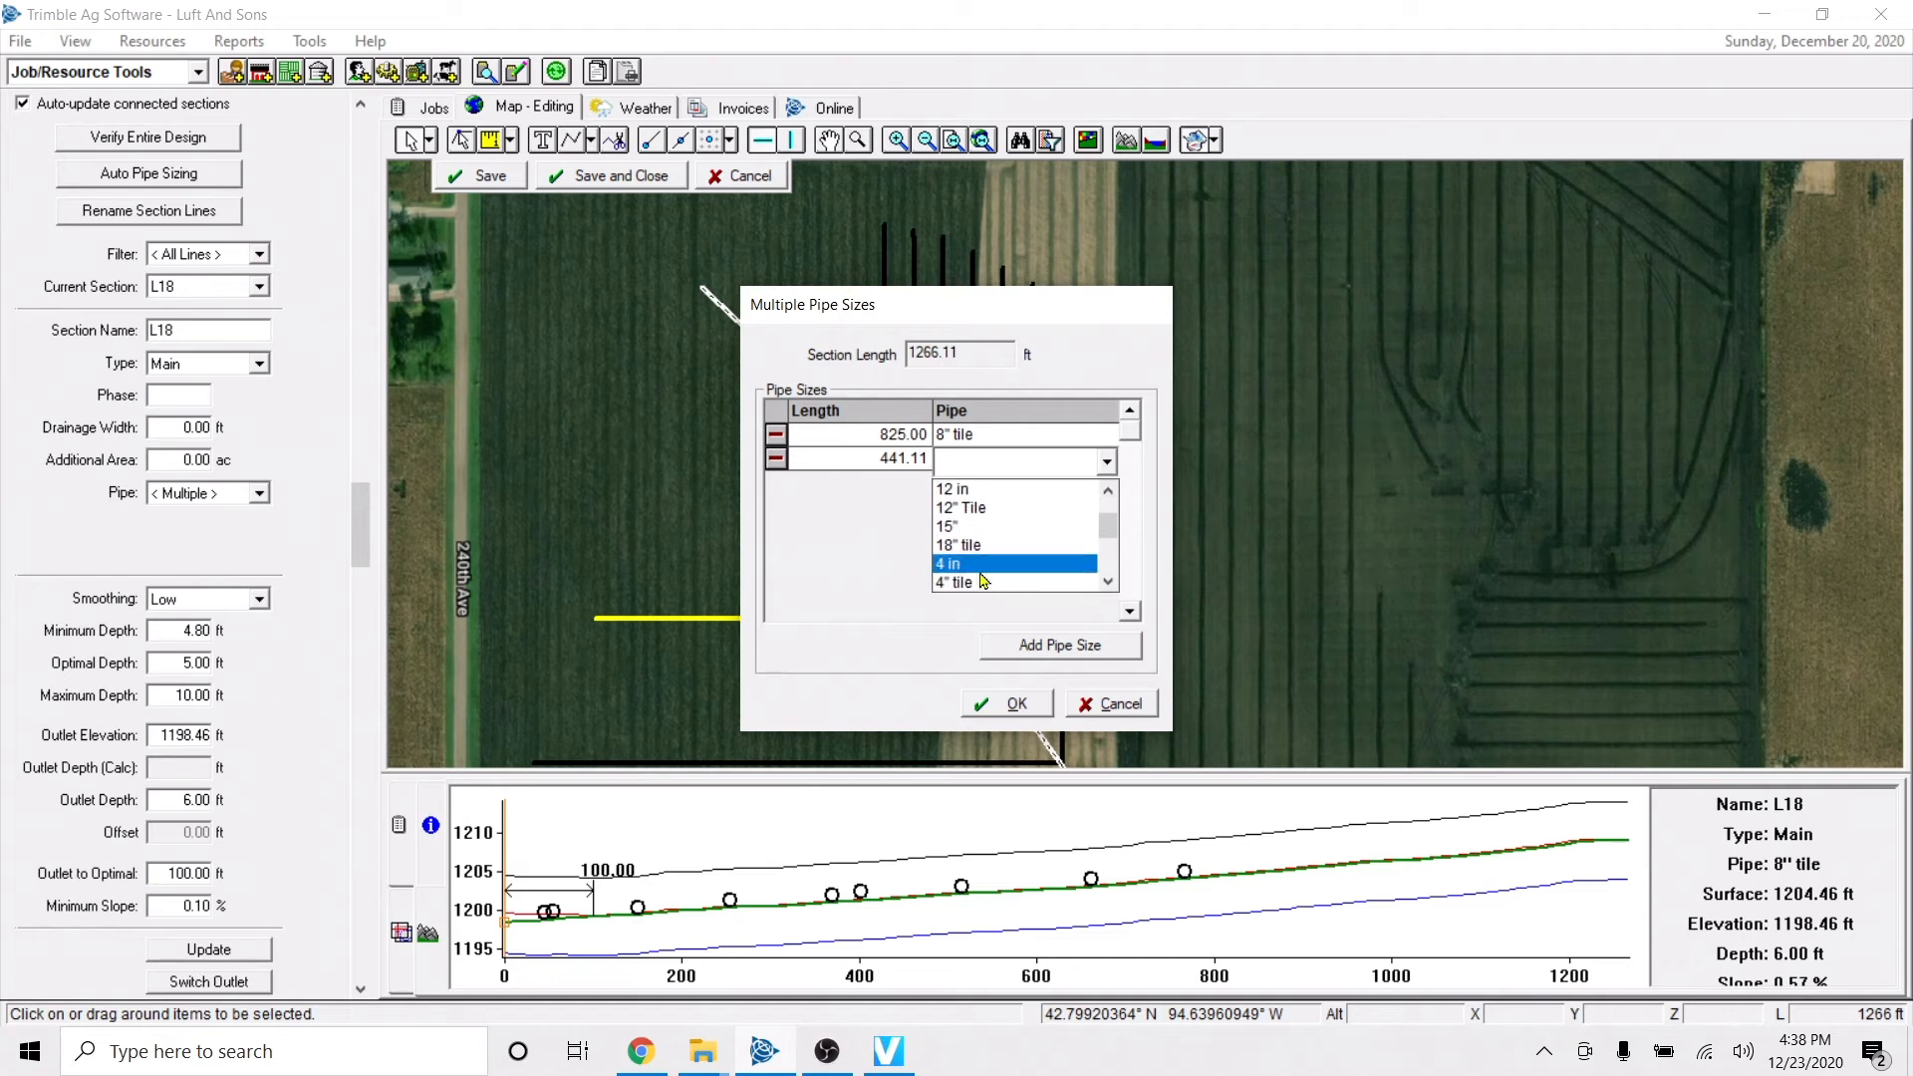
{"action": "scroll", "coordinate": [981, 580], "scroll_direction": "down", "scroll_amount": 1}
{"action": "left_click", "coordinate": [994, 554]}
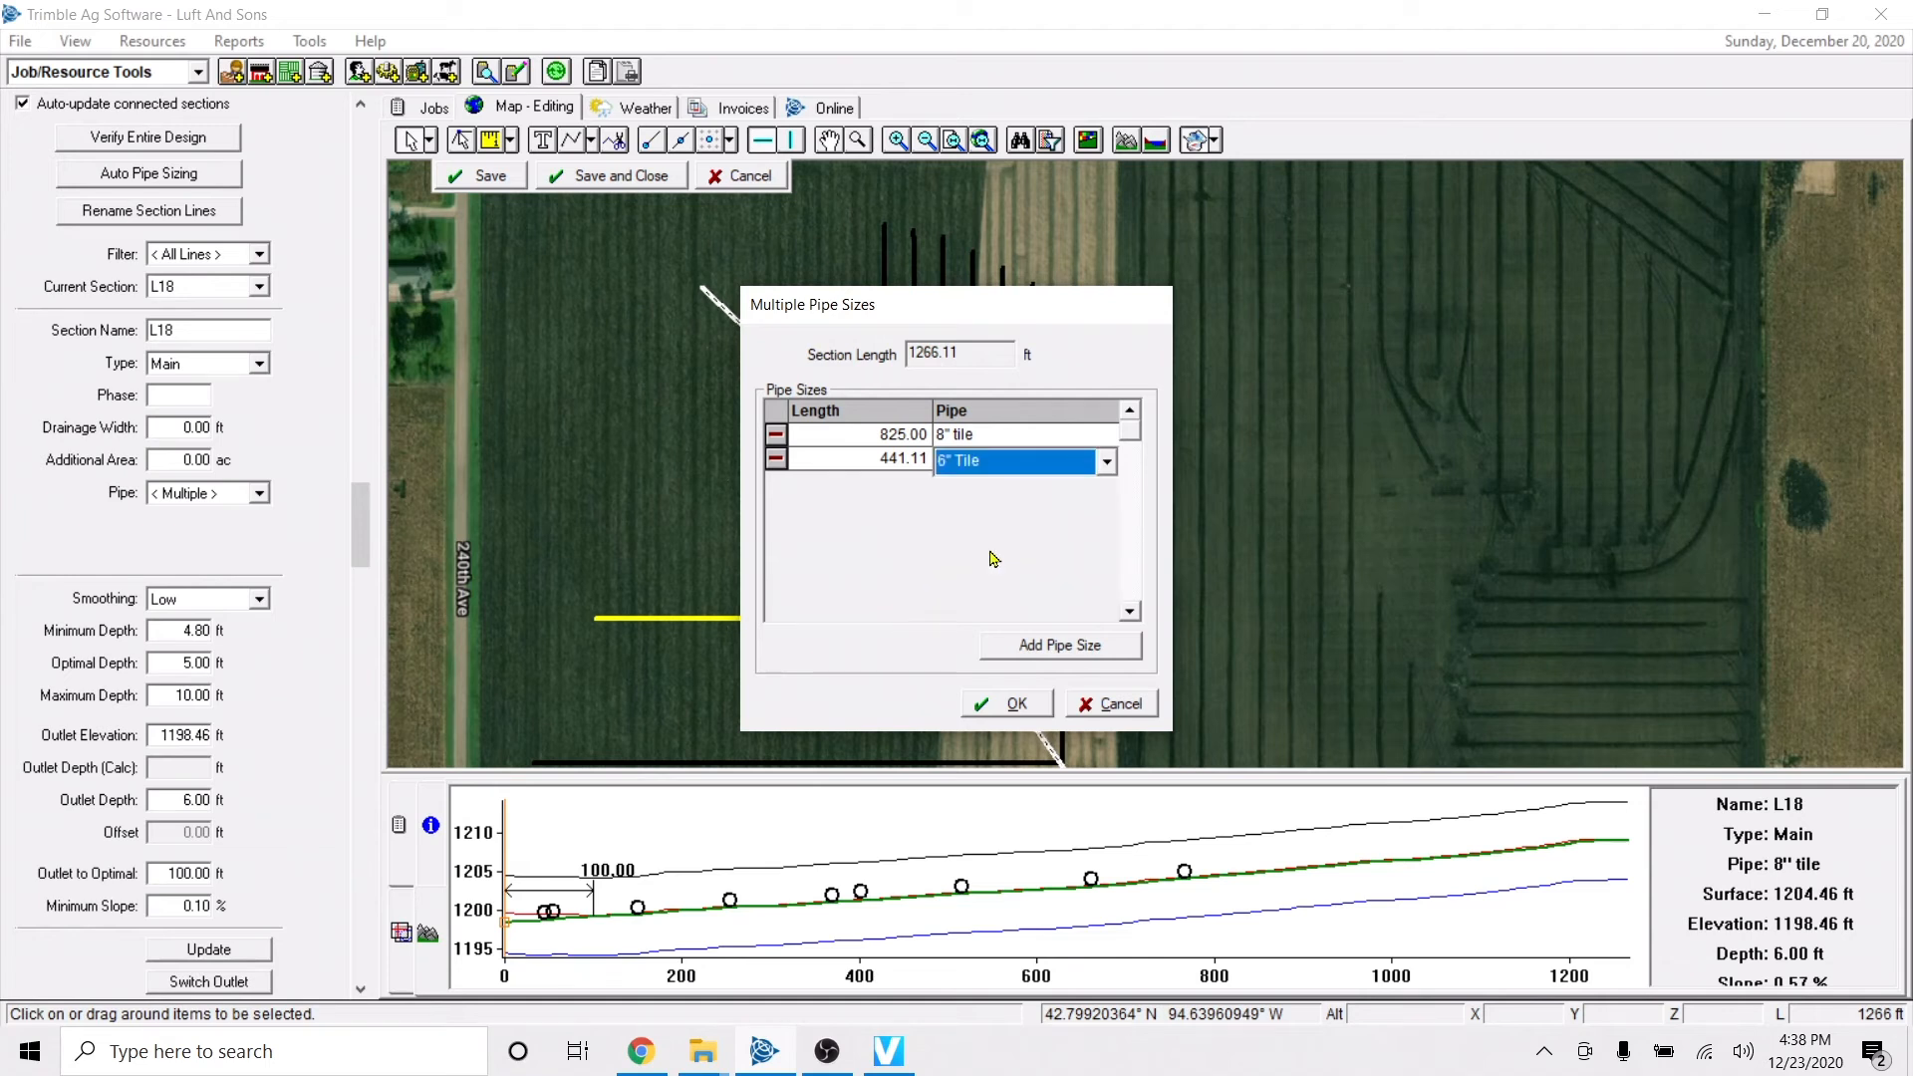
{"action": "left_click", "coordinate": [1002, 698]}
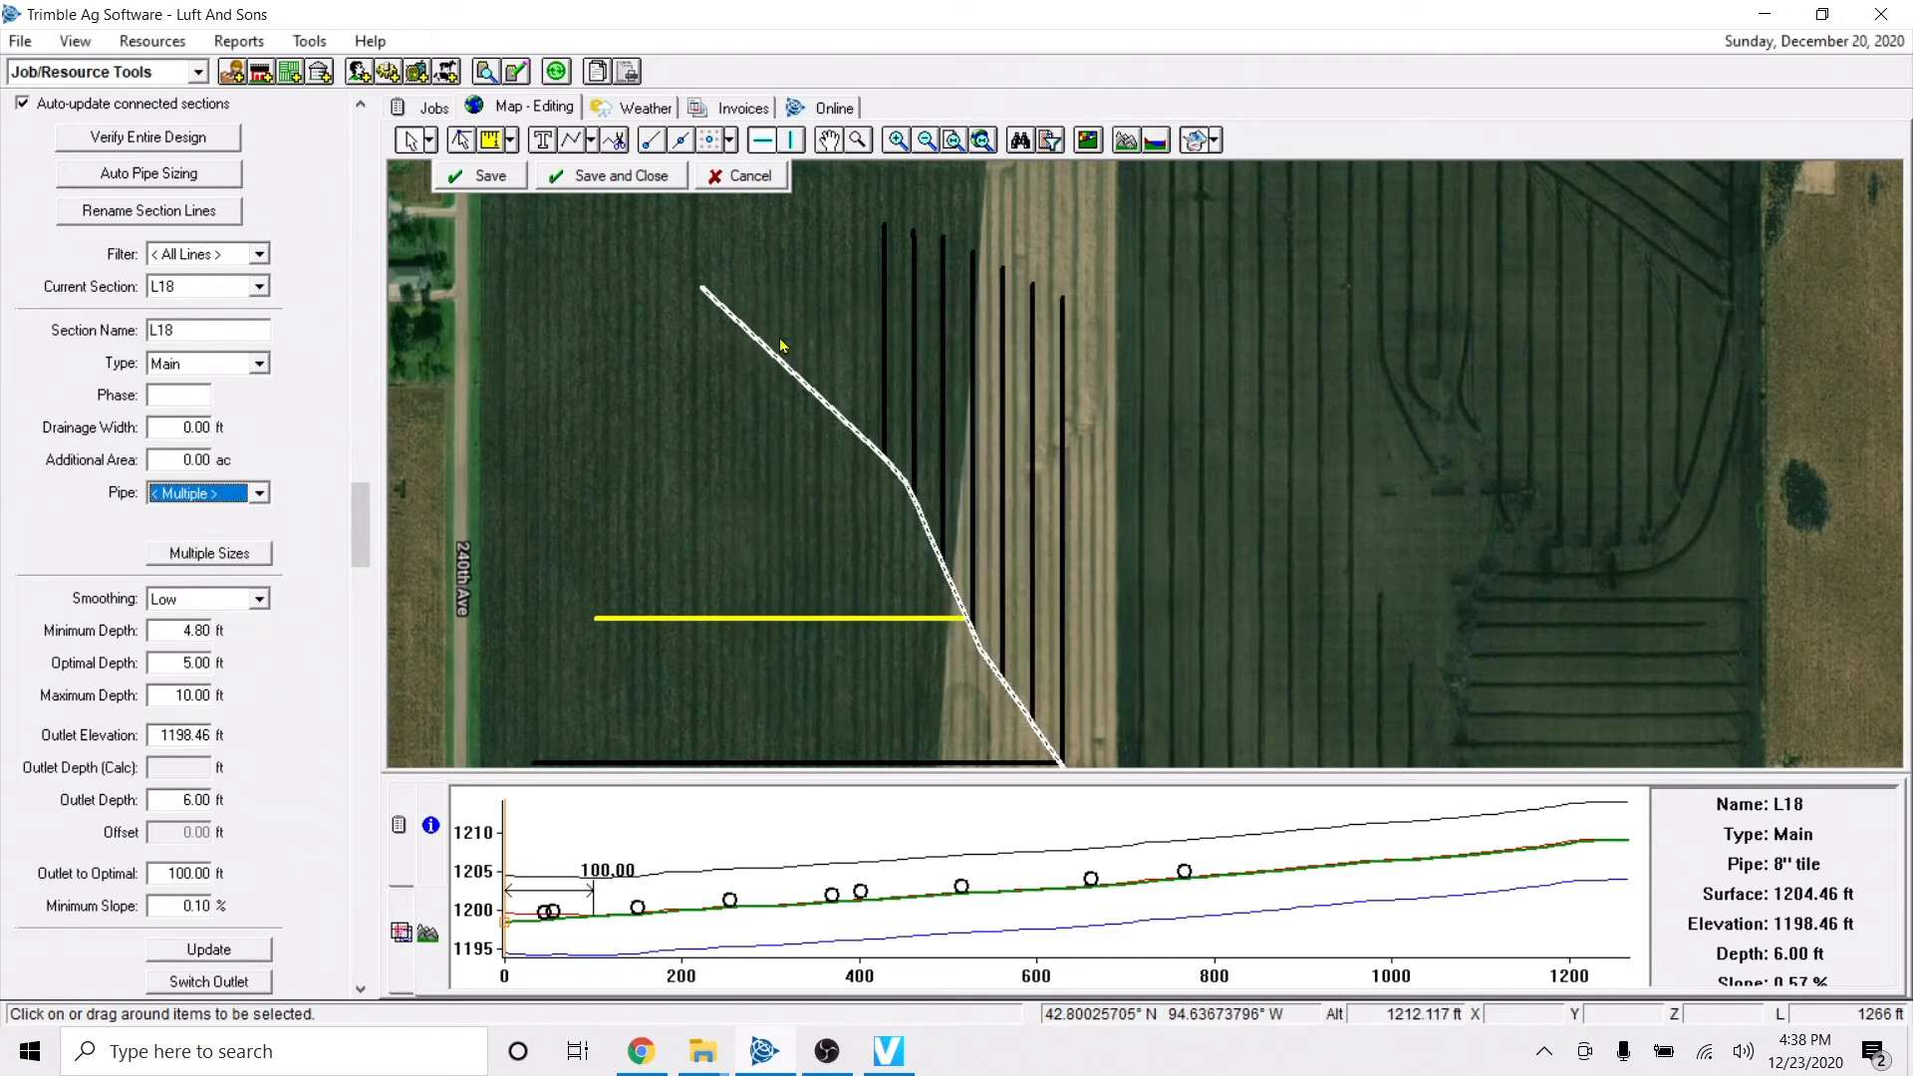
{"action": "left_click", "coordinate": [488, 176]}
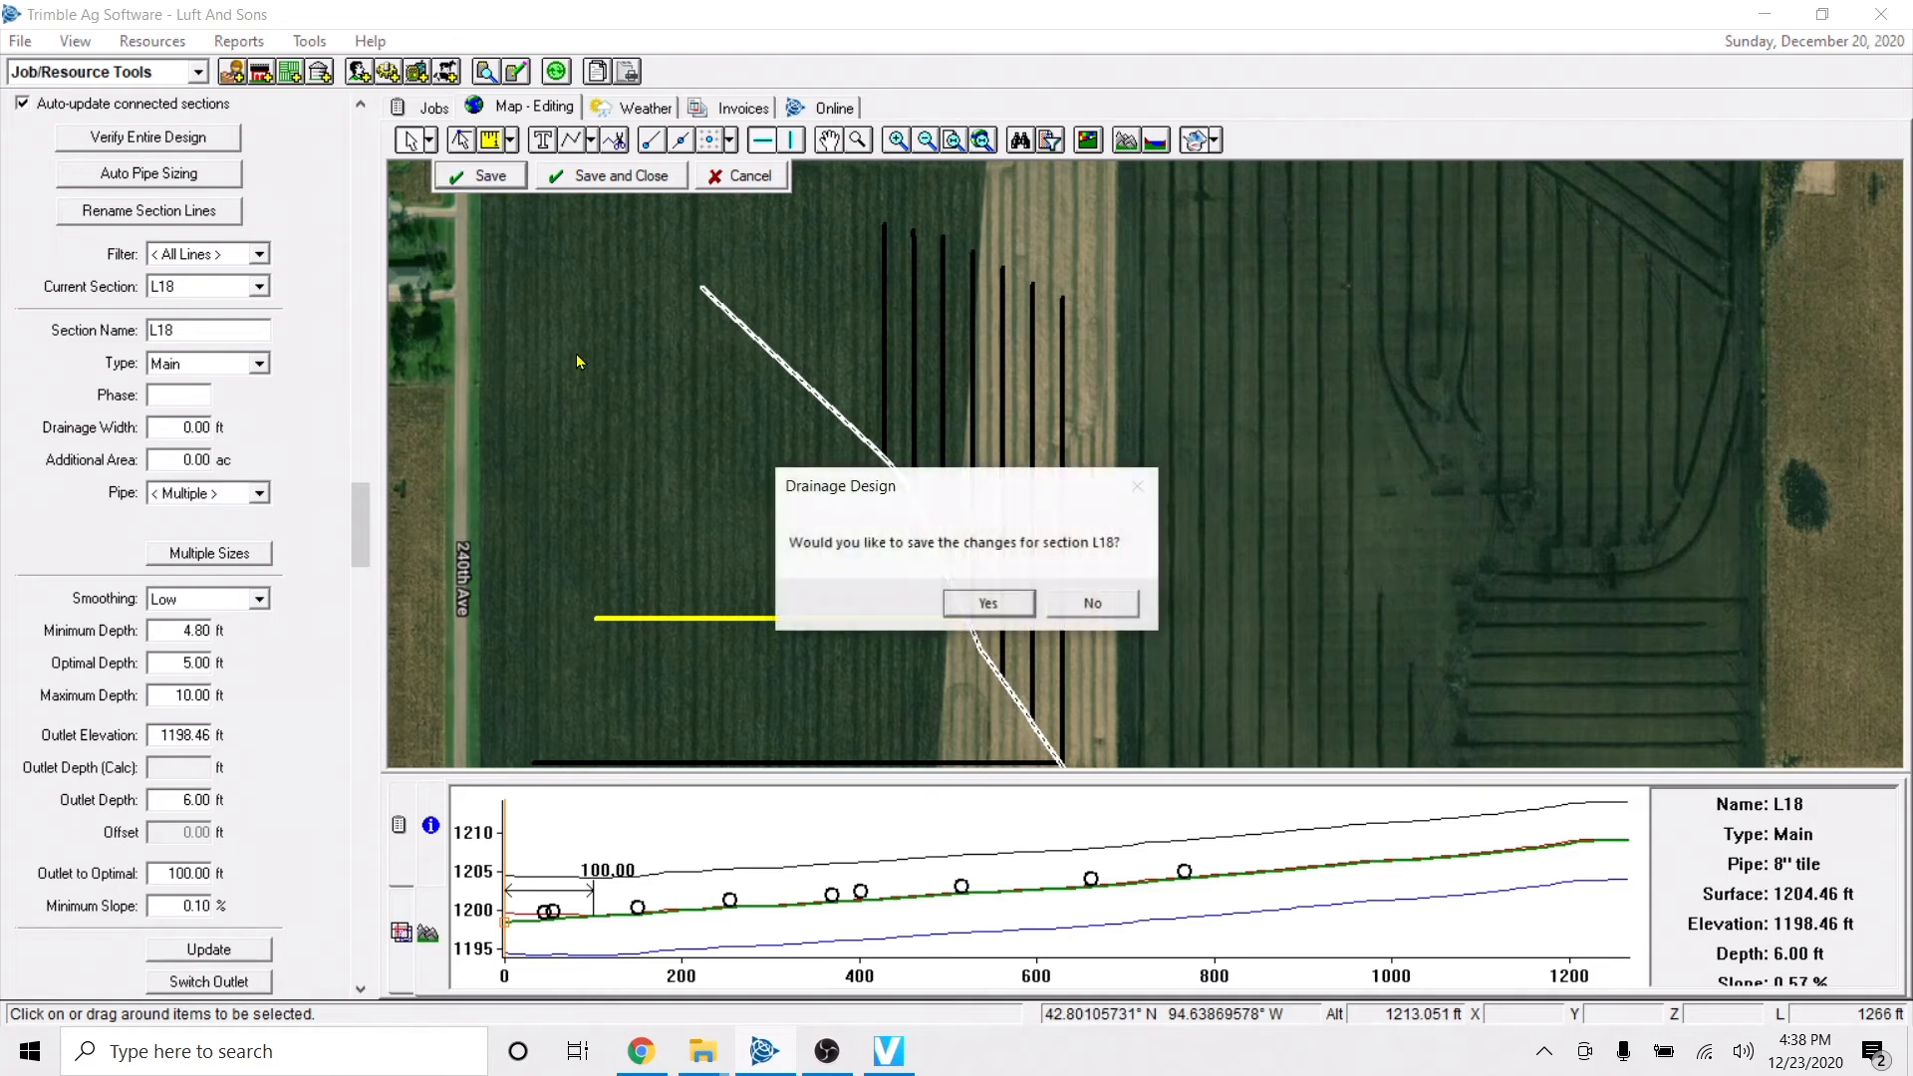
{"action": "left_click", "coordinate": [990, 604]}
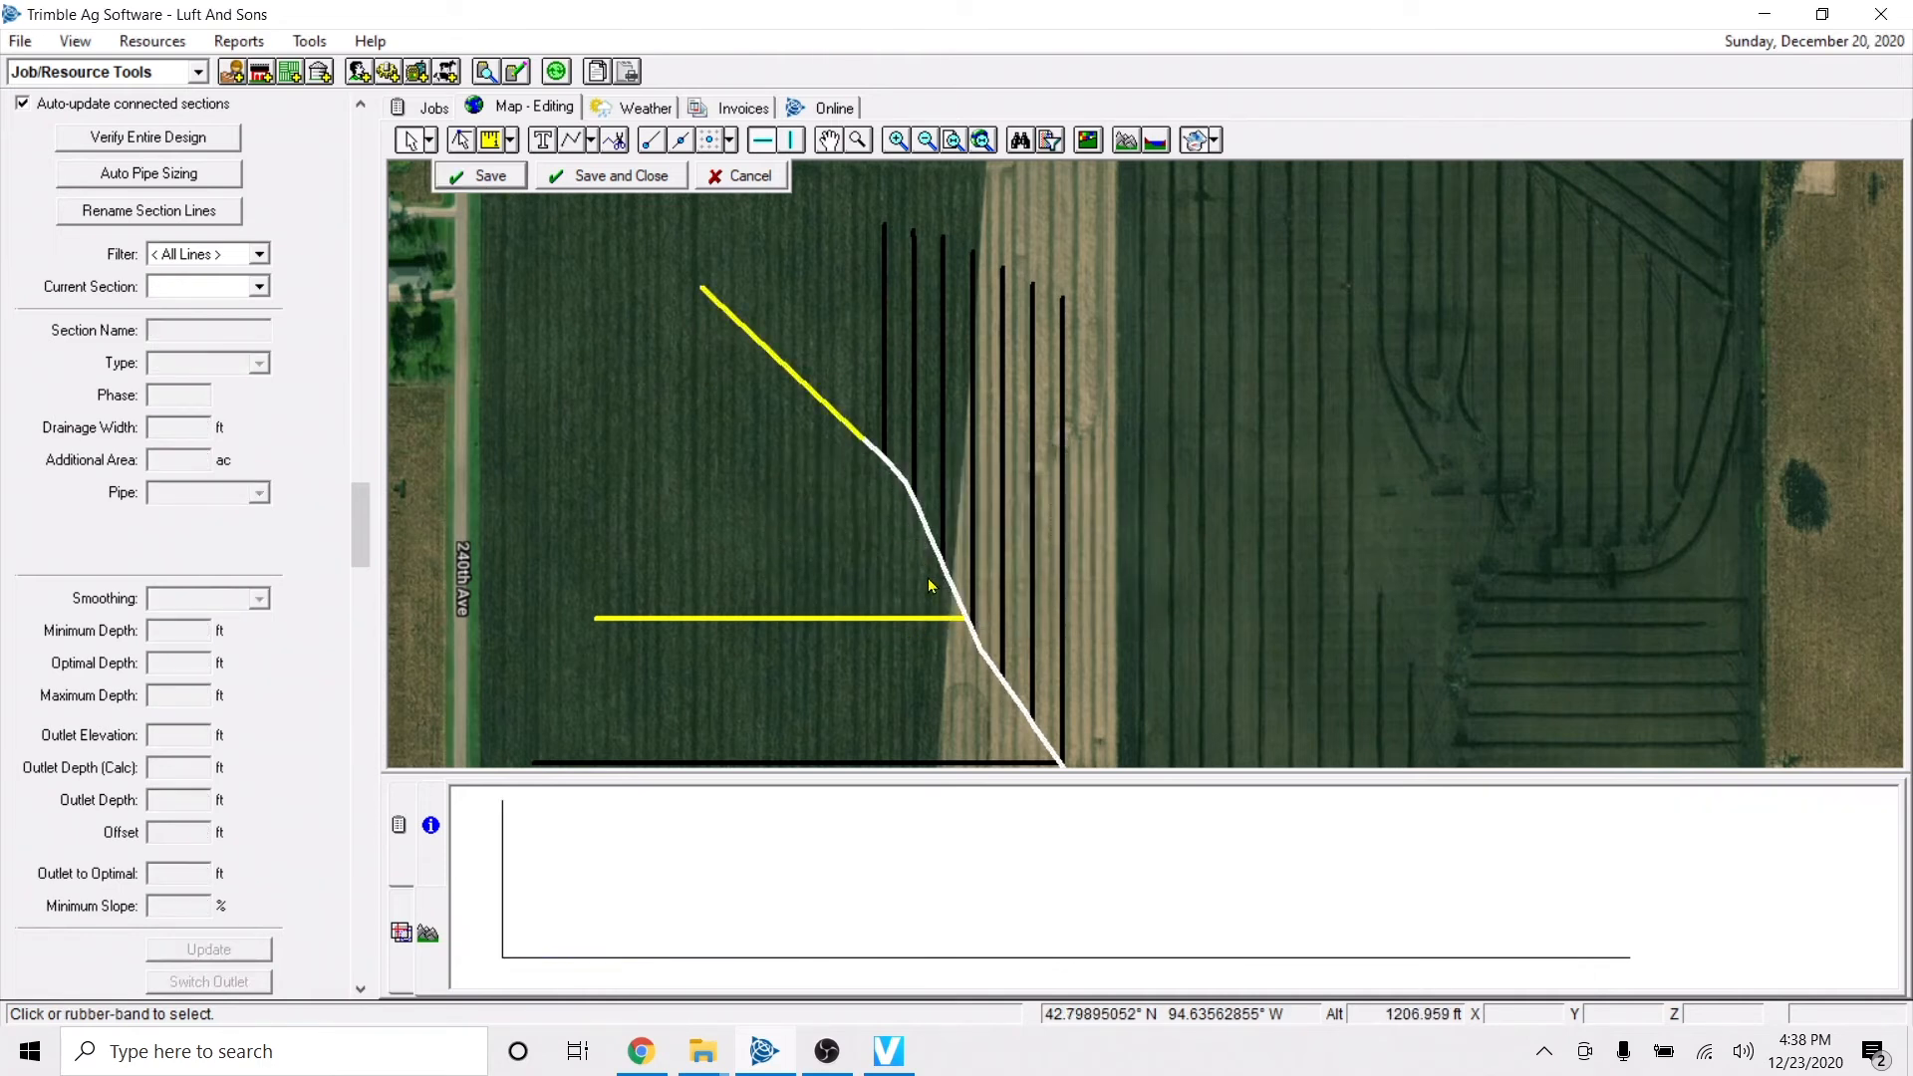
Inspect the depth profiles of the main and of the sub-main running west from it.
{"action": "left_click", "coordinate": [895, 481]}
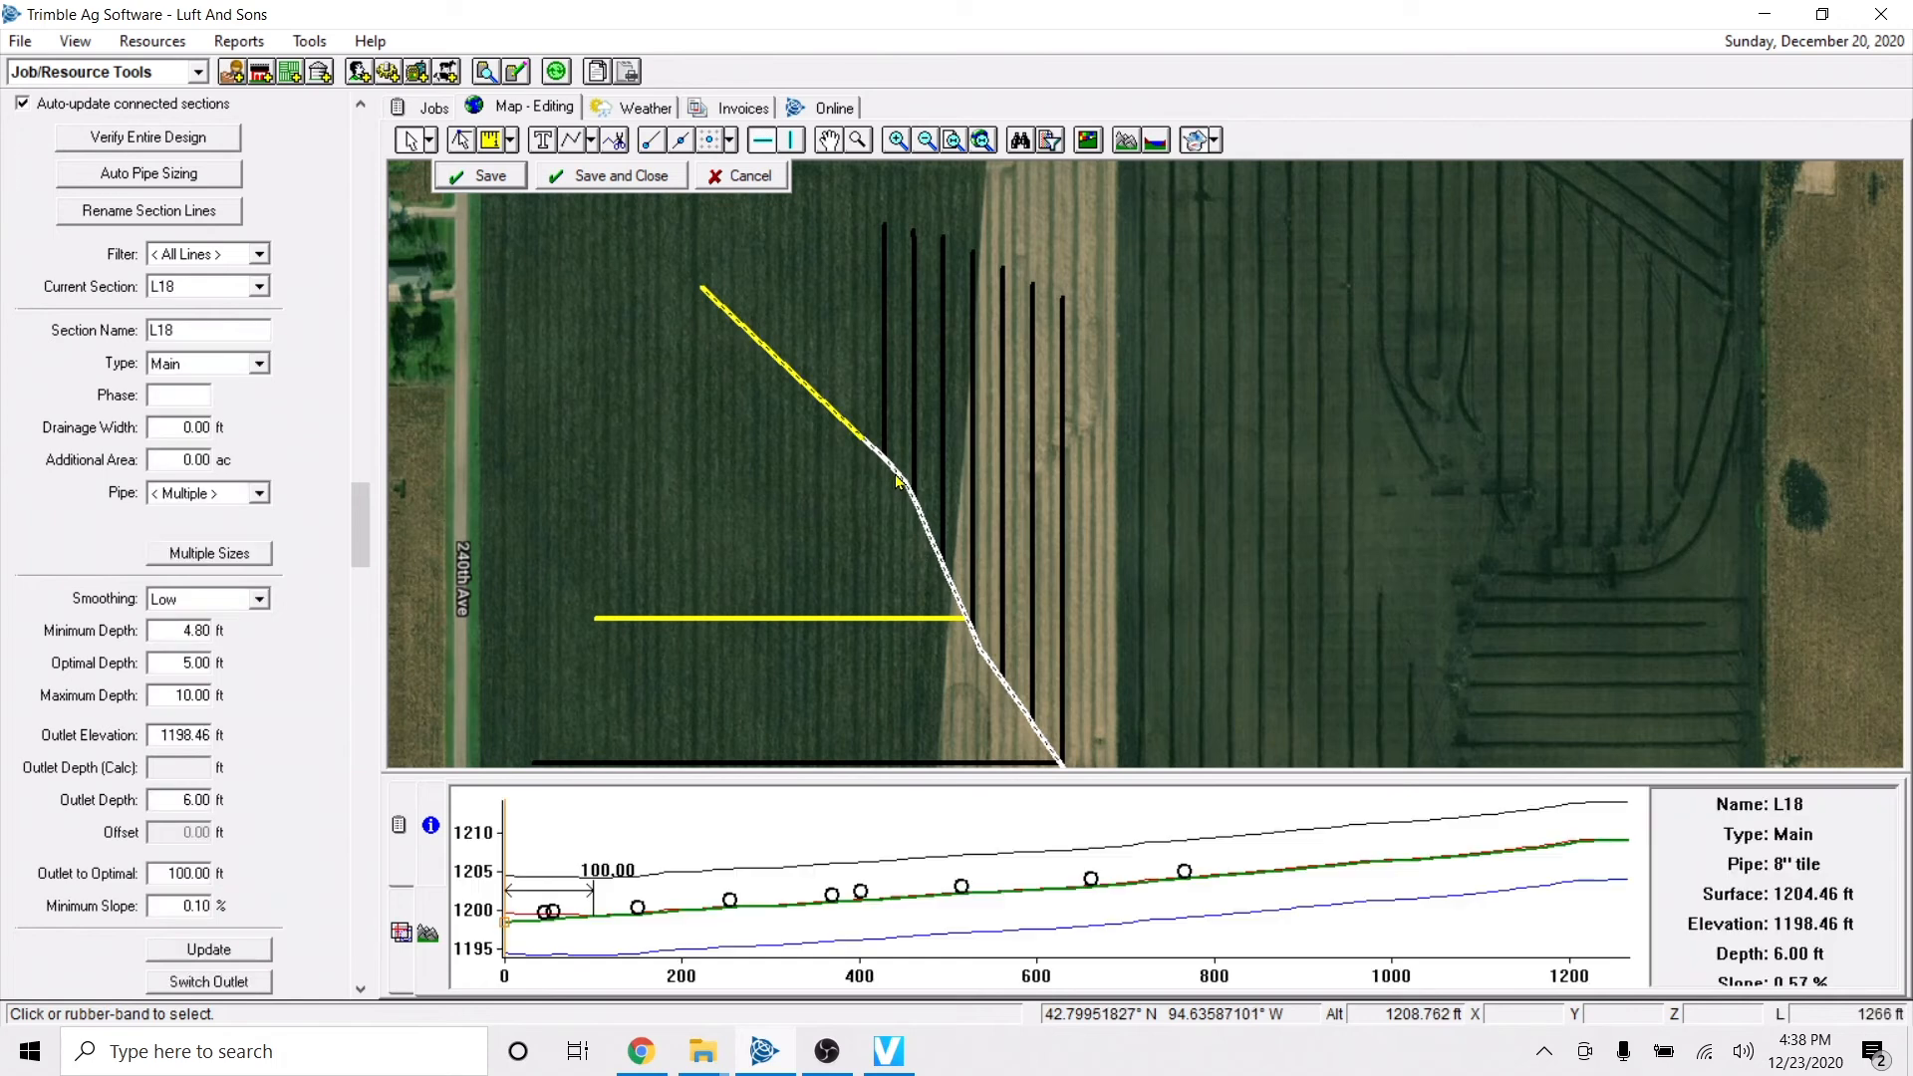
{"action": "left_click", "coordinate": [882, 543]}
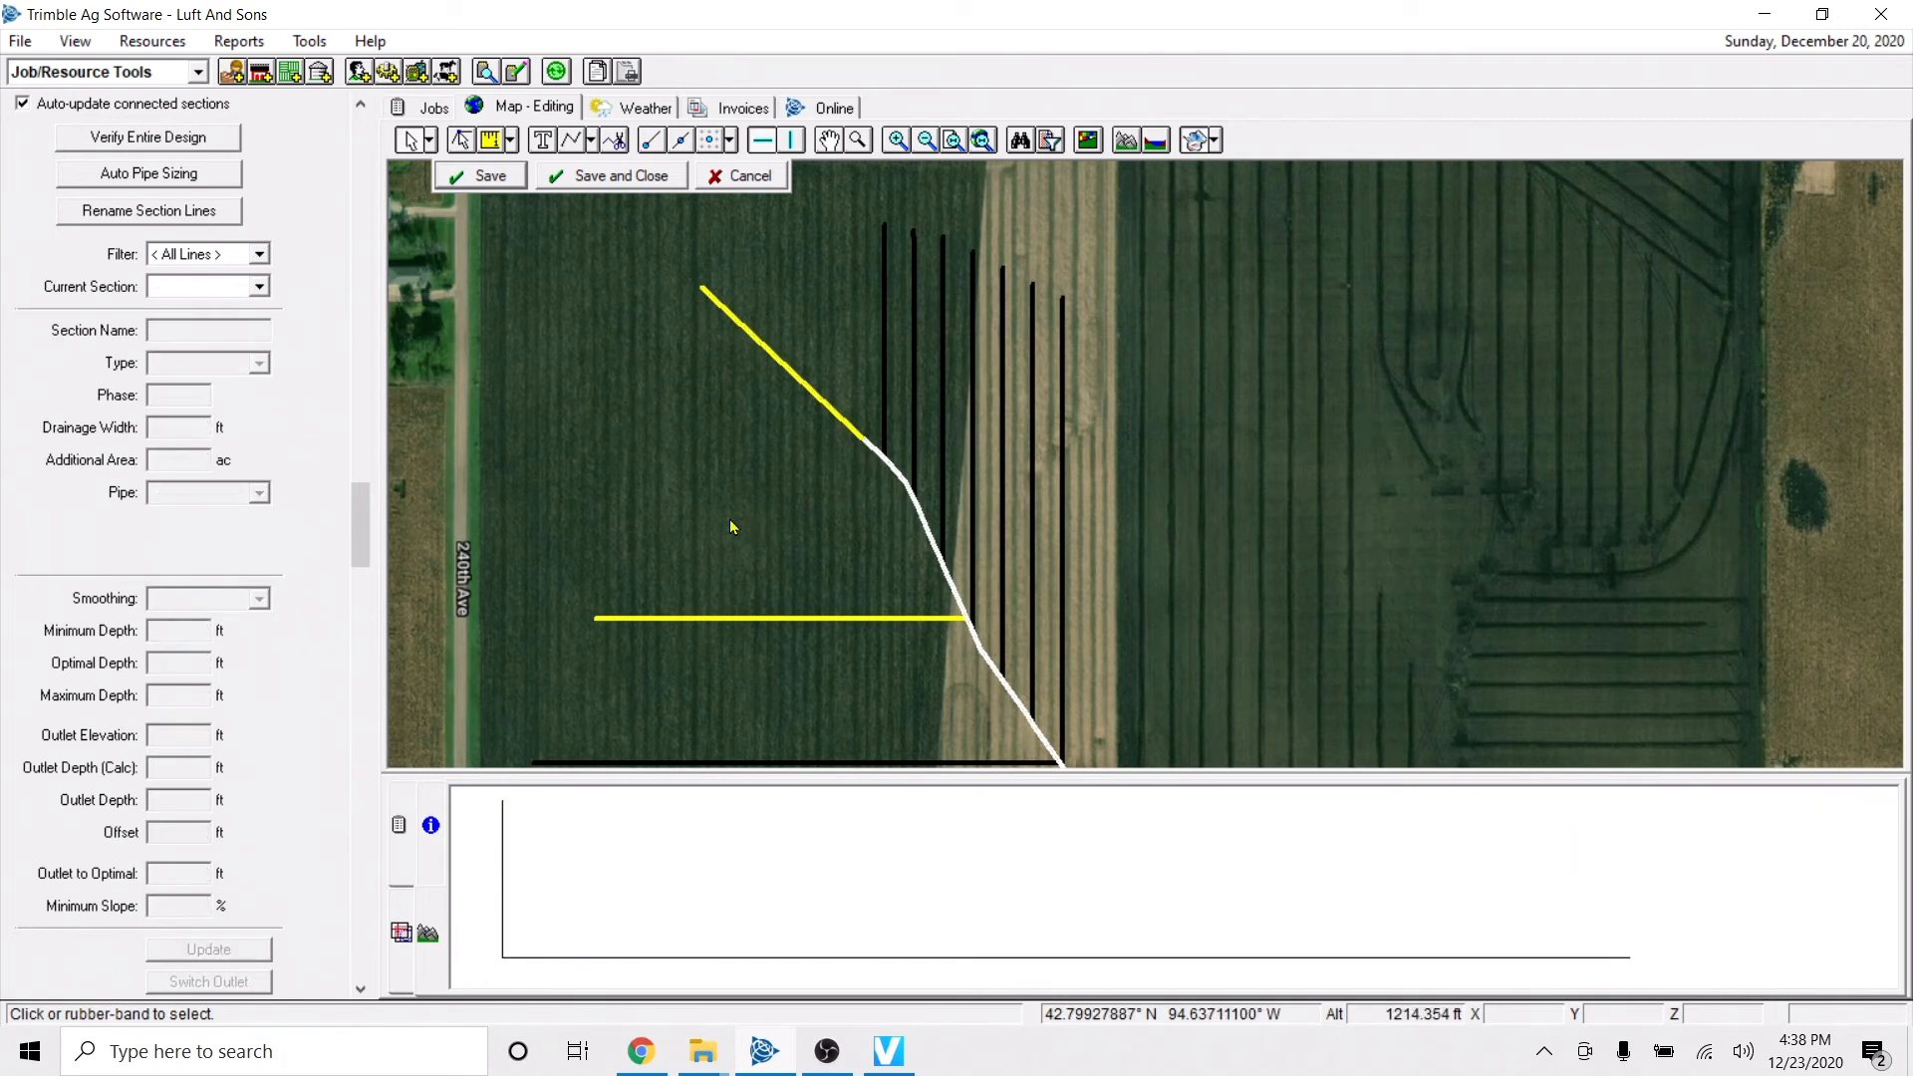
{"action": "scroll", "coordinate": [739, 510], "scroll_direction": "down", "scroll_amount": 2}
{"action": "scroll", "coordinate": [765, 510], "scroll_direction": "up", "scroll_amount": 2}
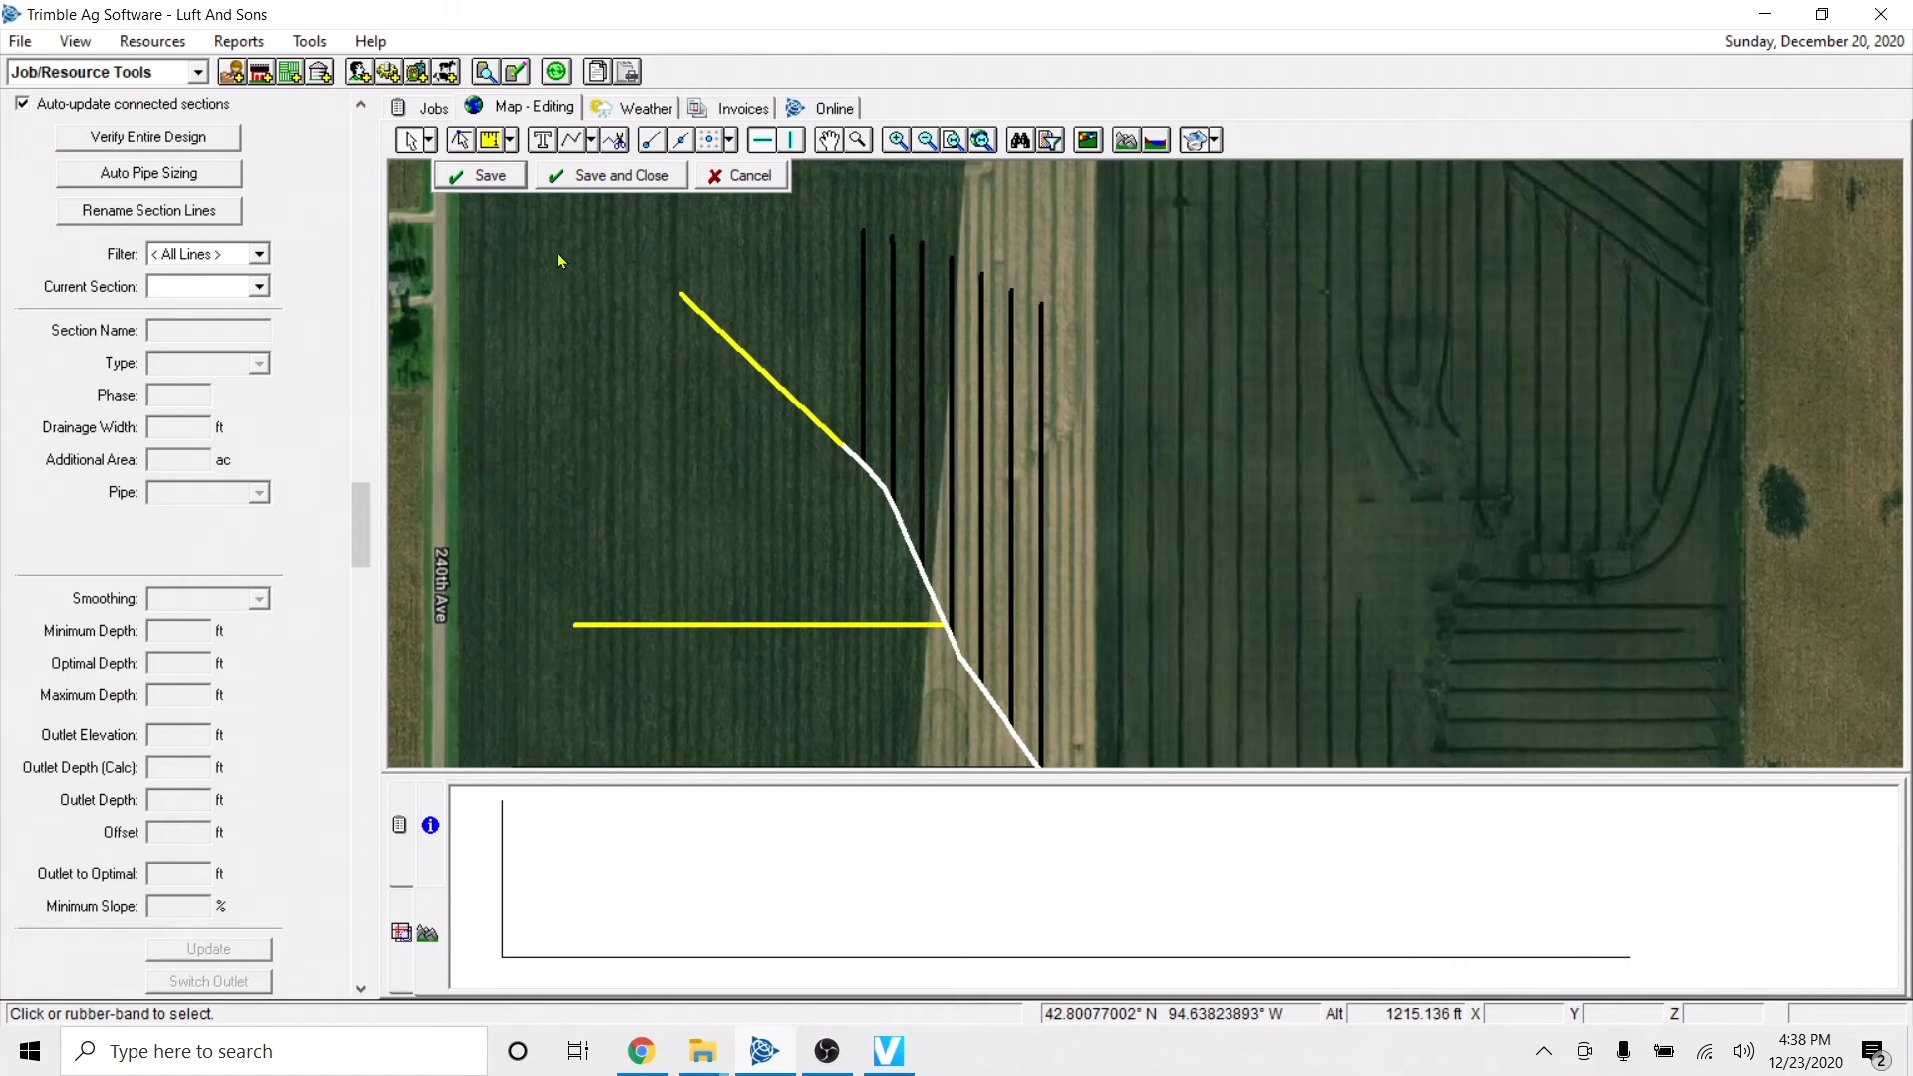
{"action": "left_click", "coordinate": [465, 141]}
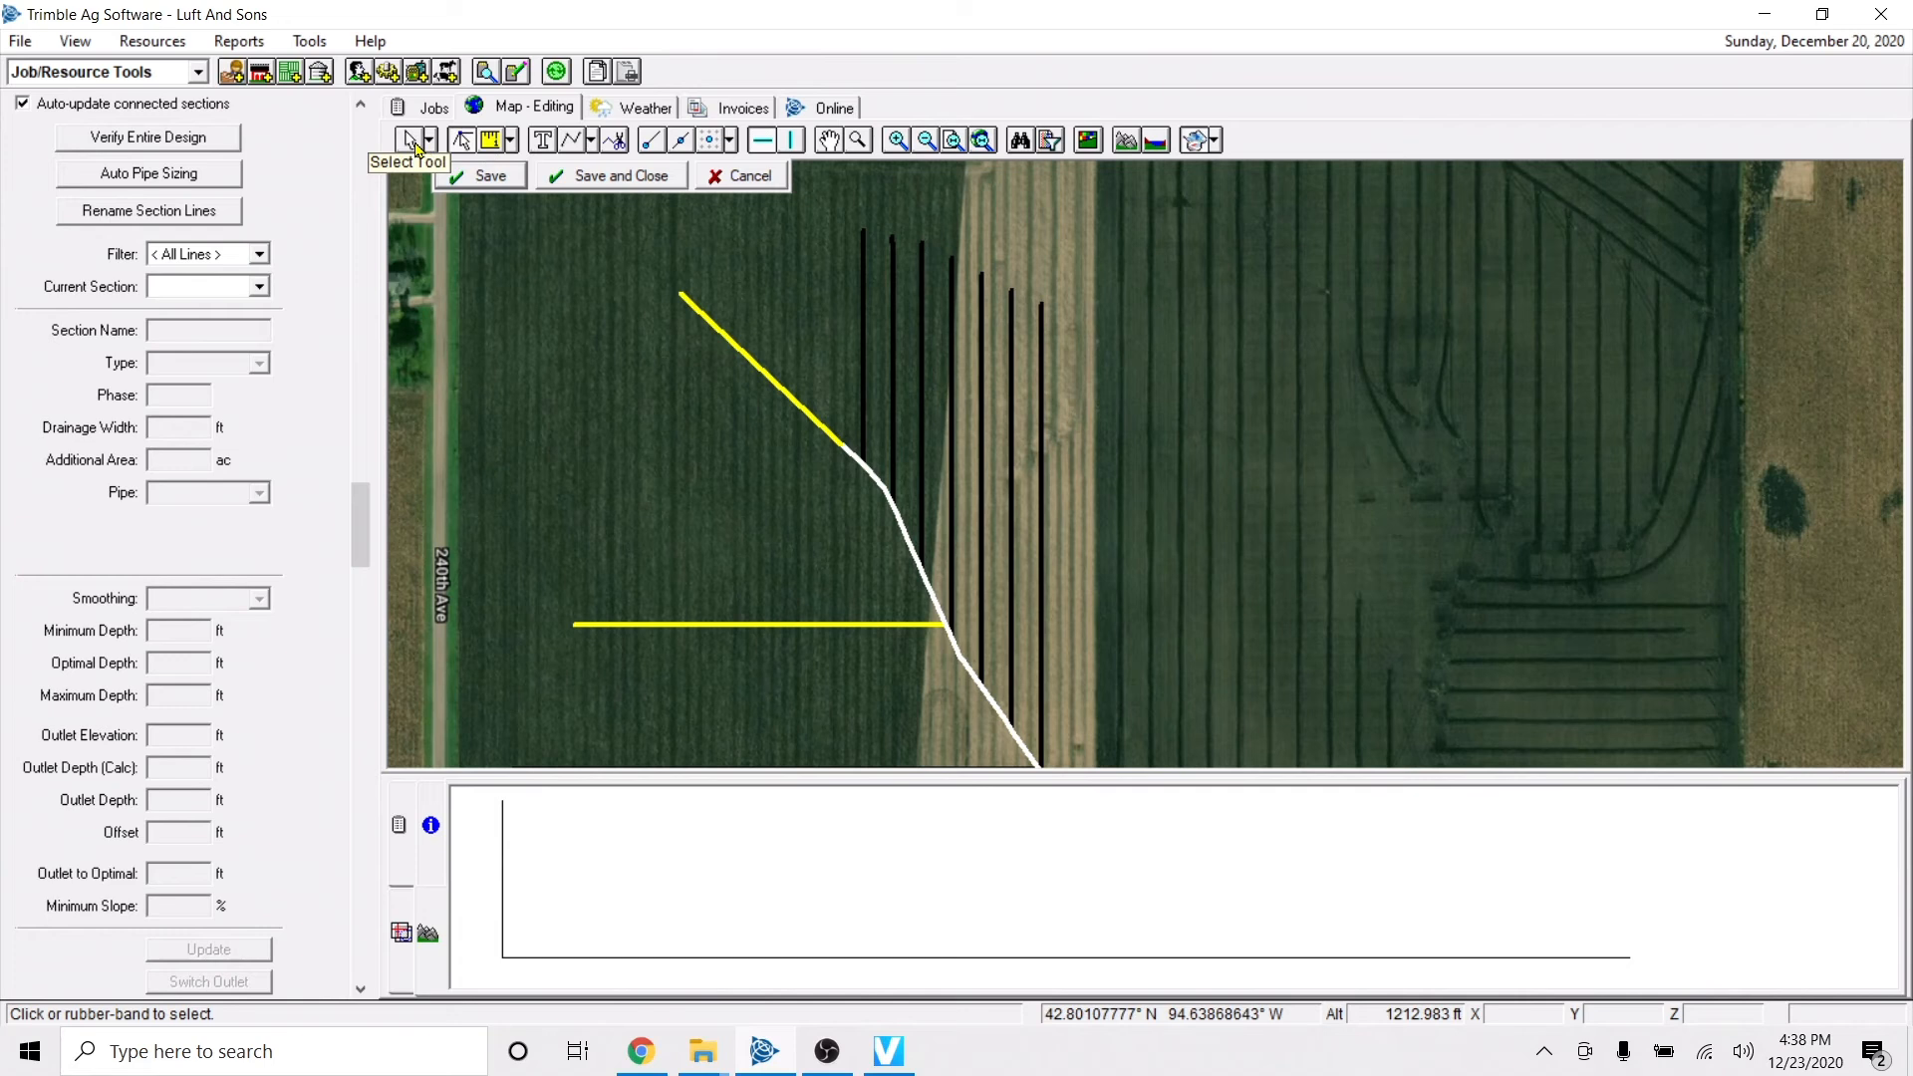
{"action": "left_click", "coordinate": [913, 549]}
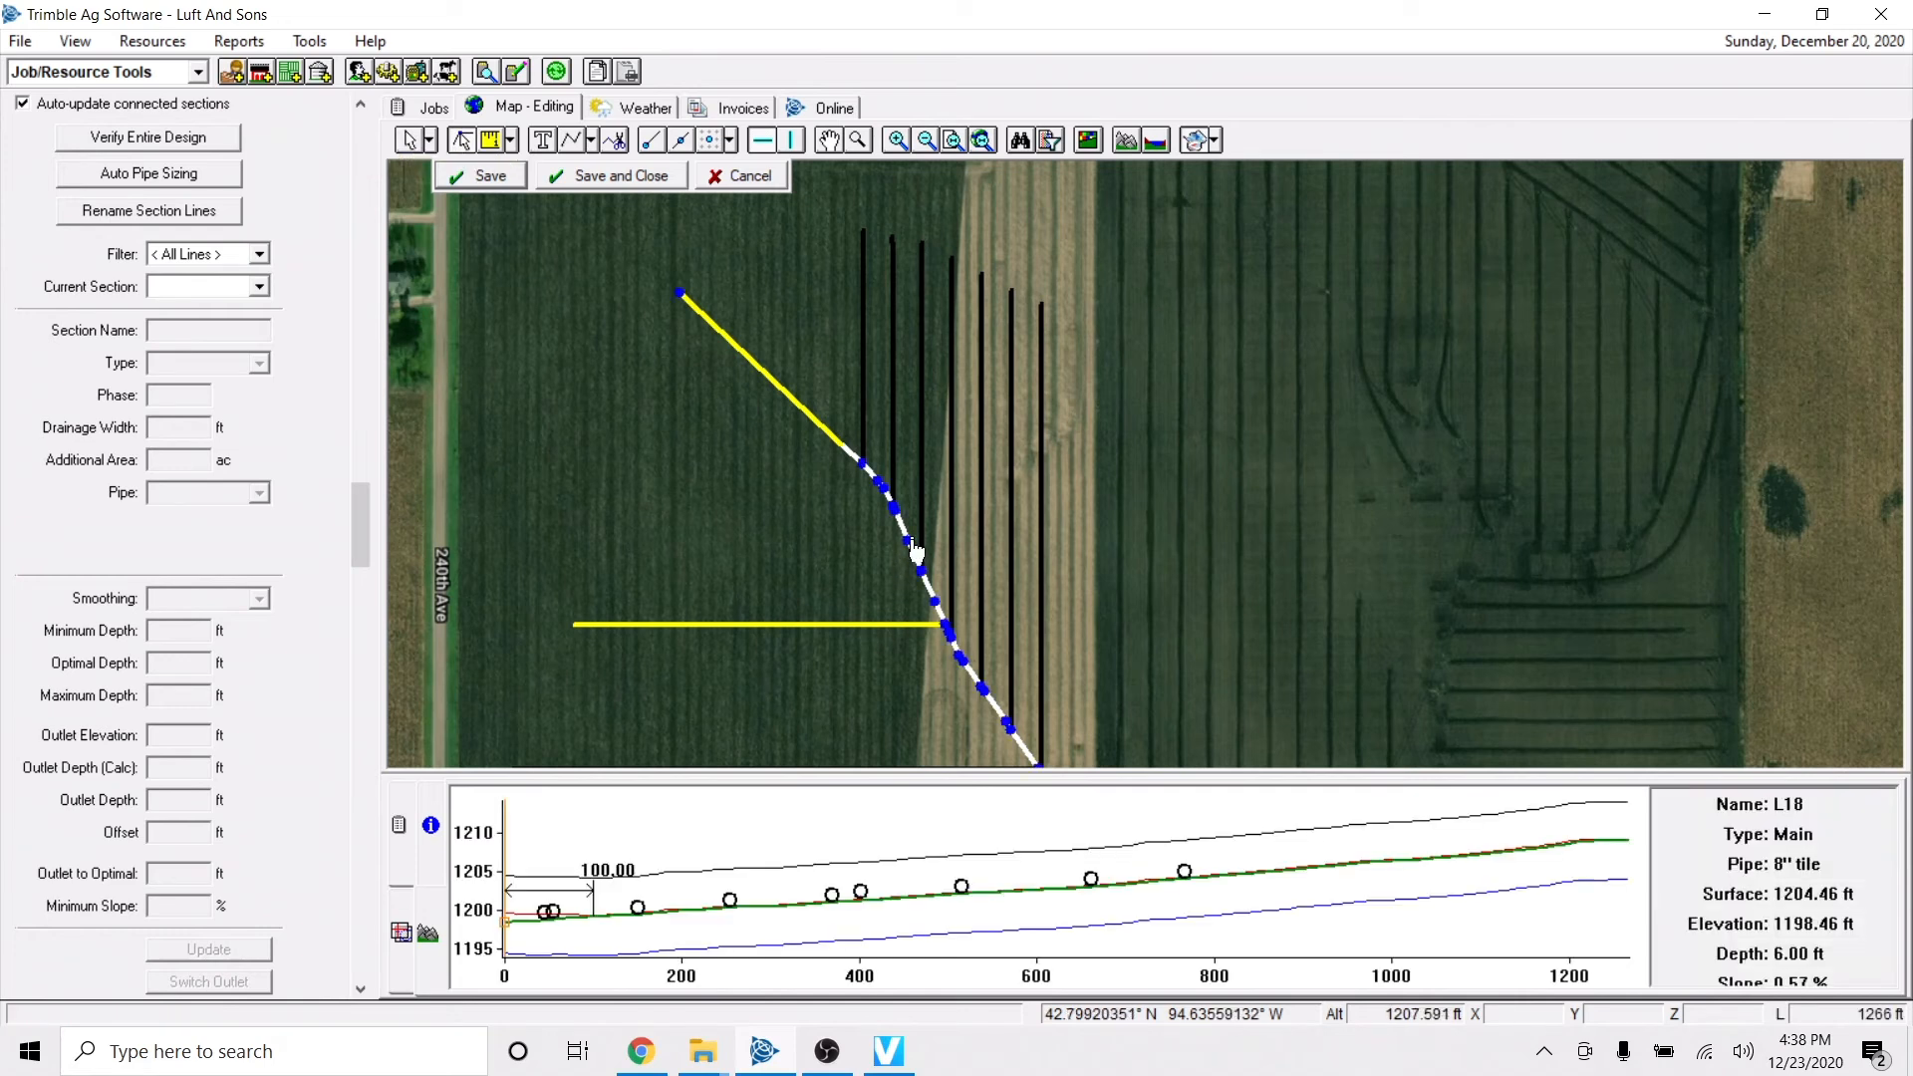
{"action": "left_click", "coordinate": [775, 625]}
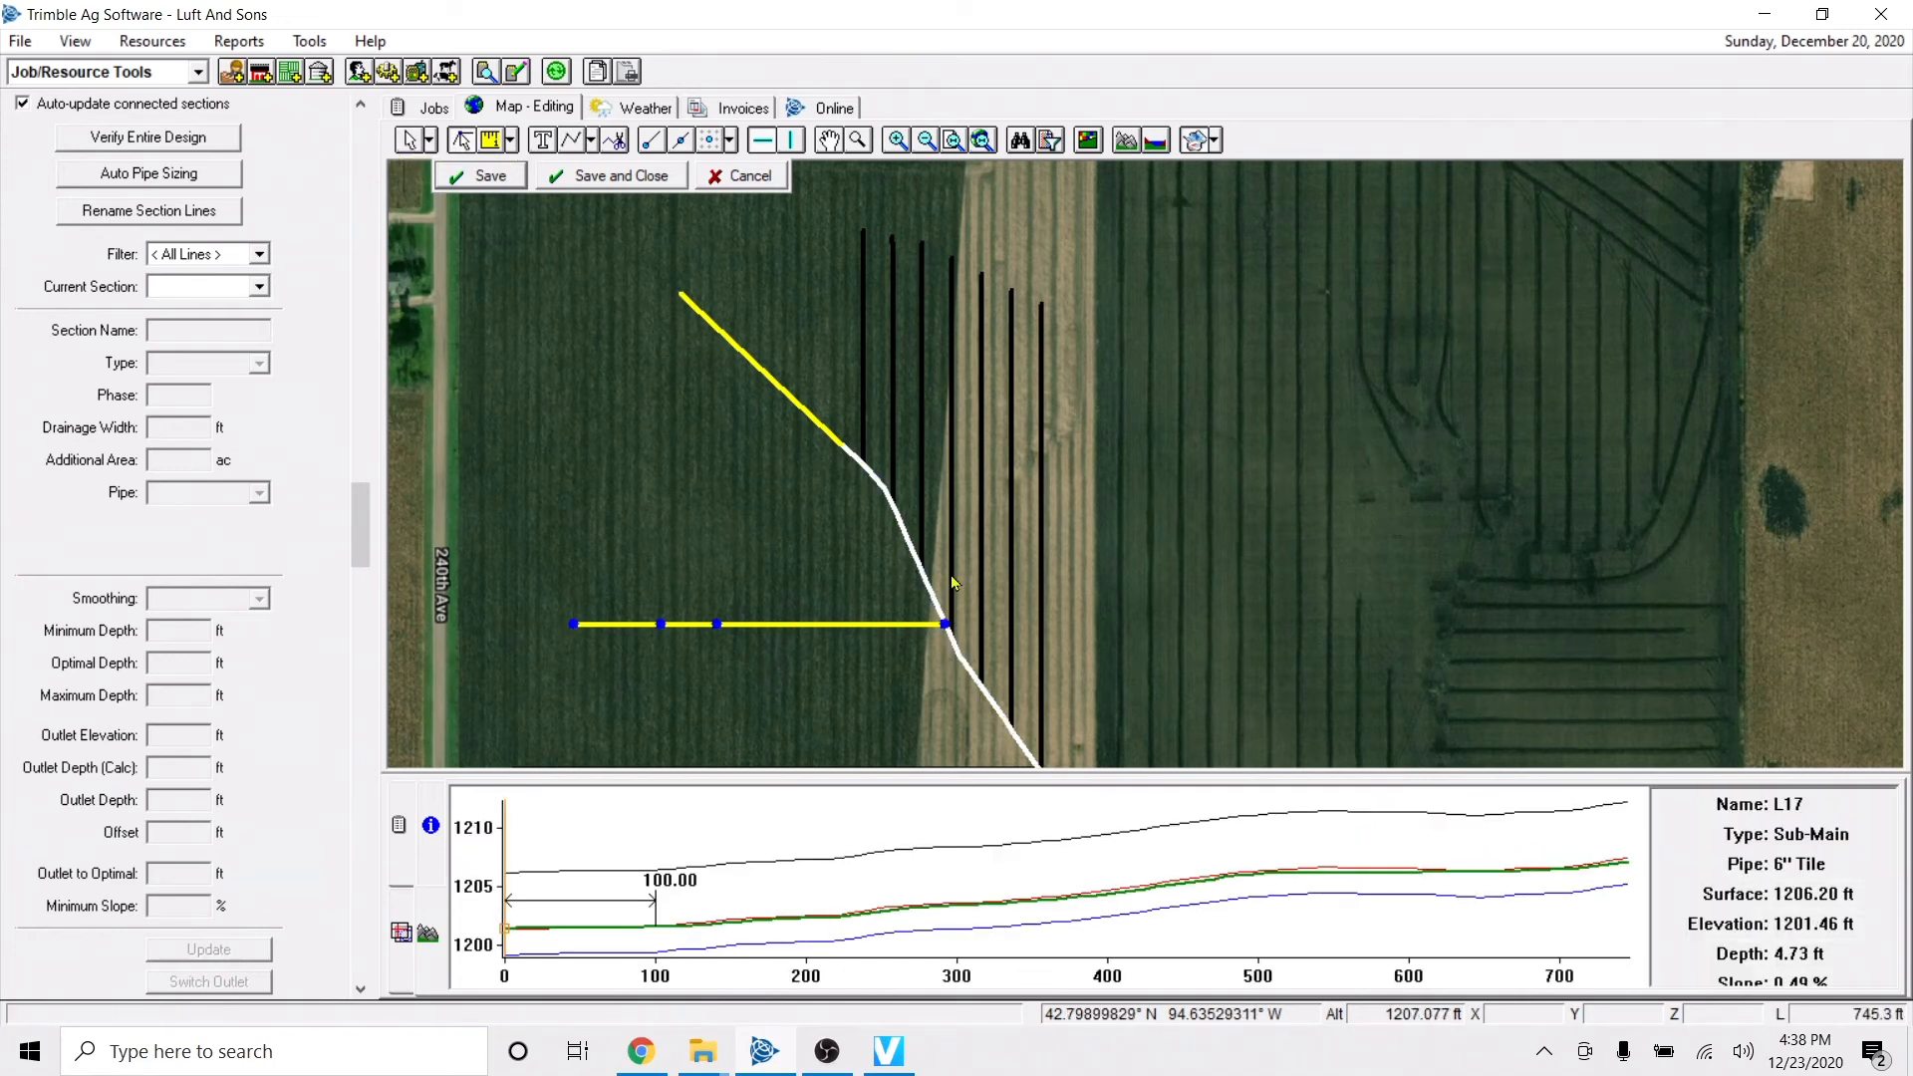
Reshape the main by moving its vertex at the last lateral connection northwest, just below the straight upper run.
{"action": "left_click", "coordinate": [908, 543]}
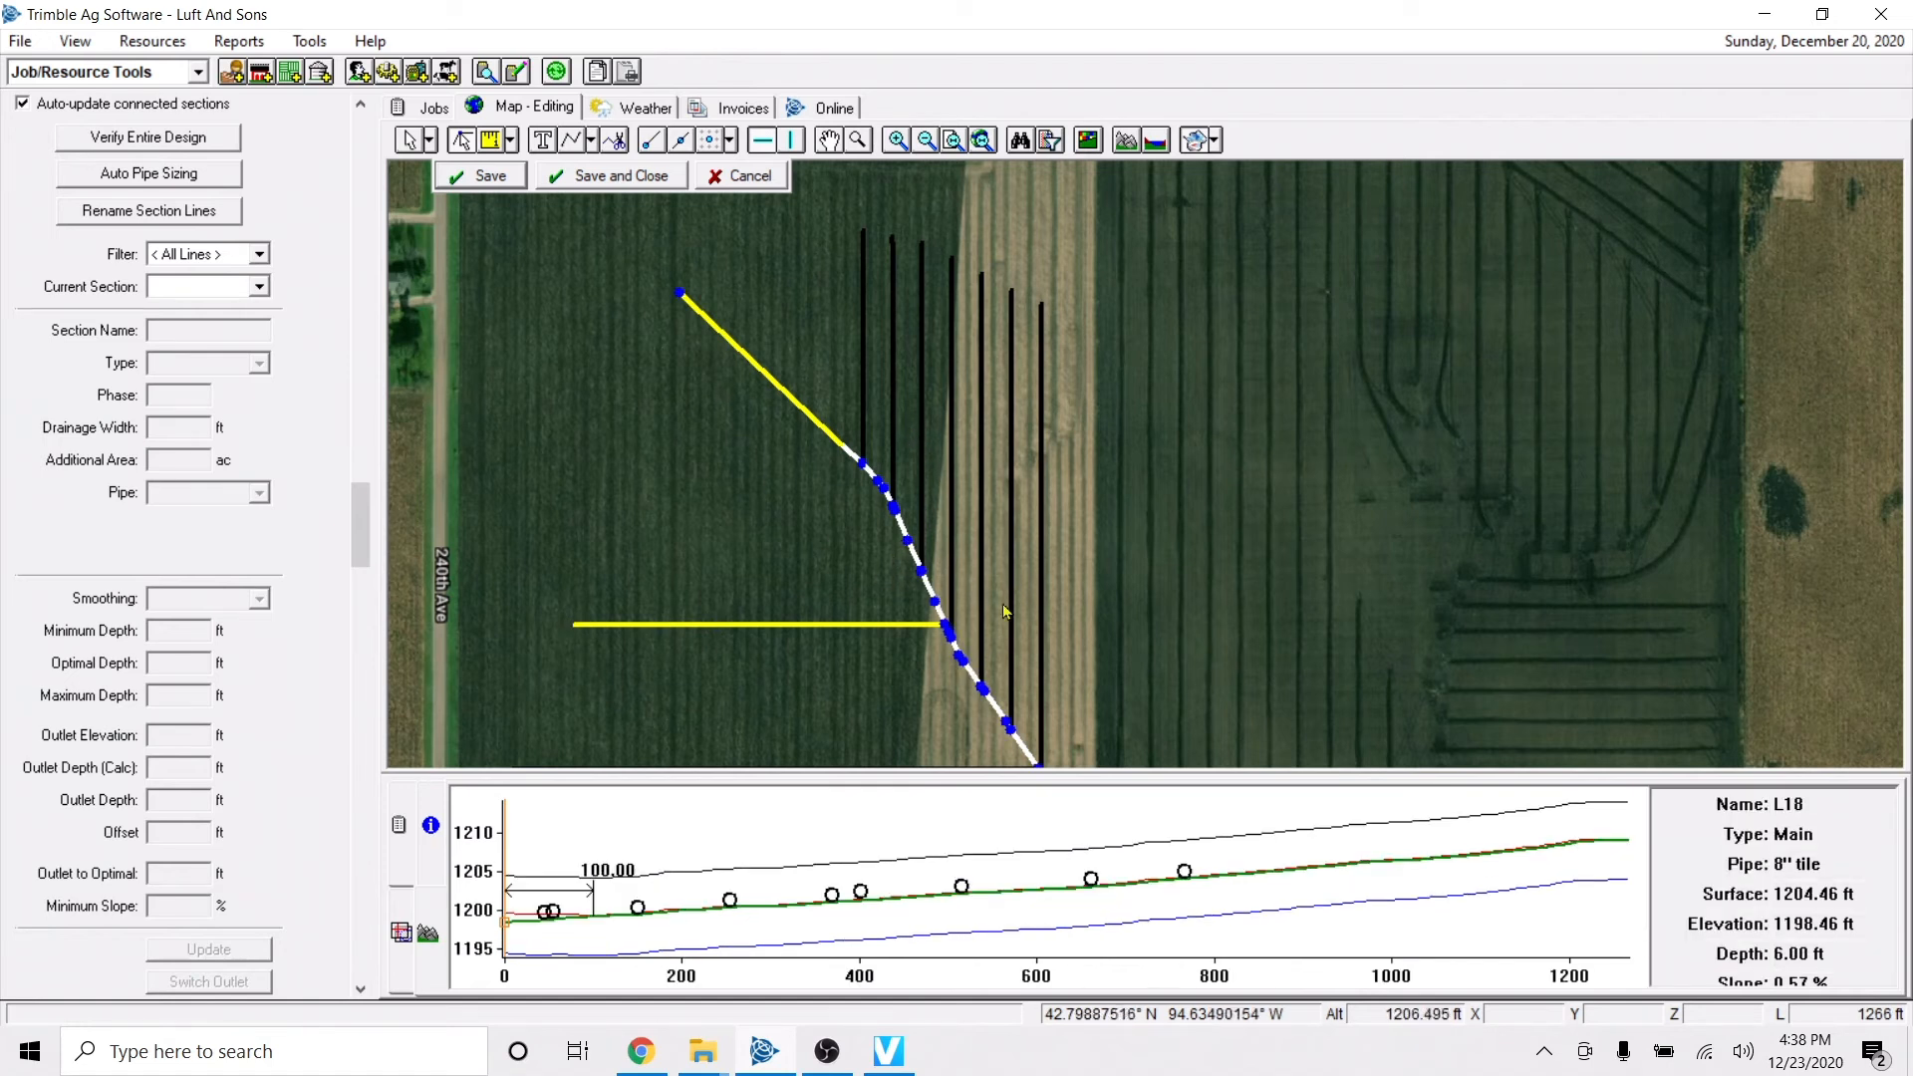
{"action": "key", "text": "Right"}
{"action": "key", "text": "Left"}
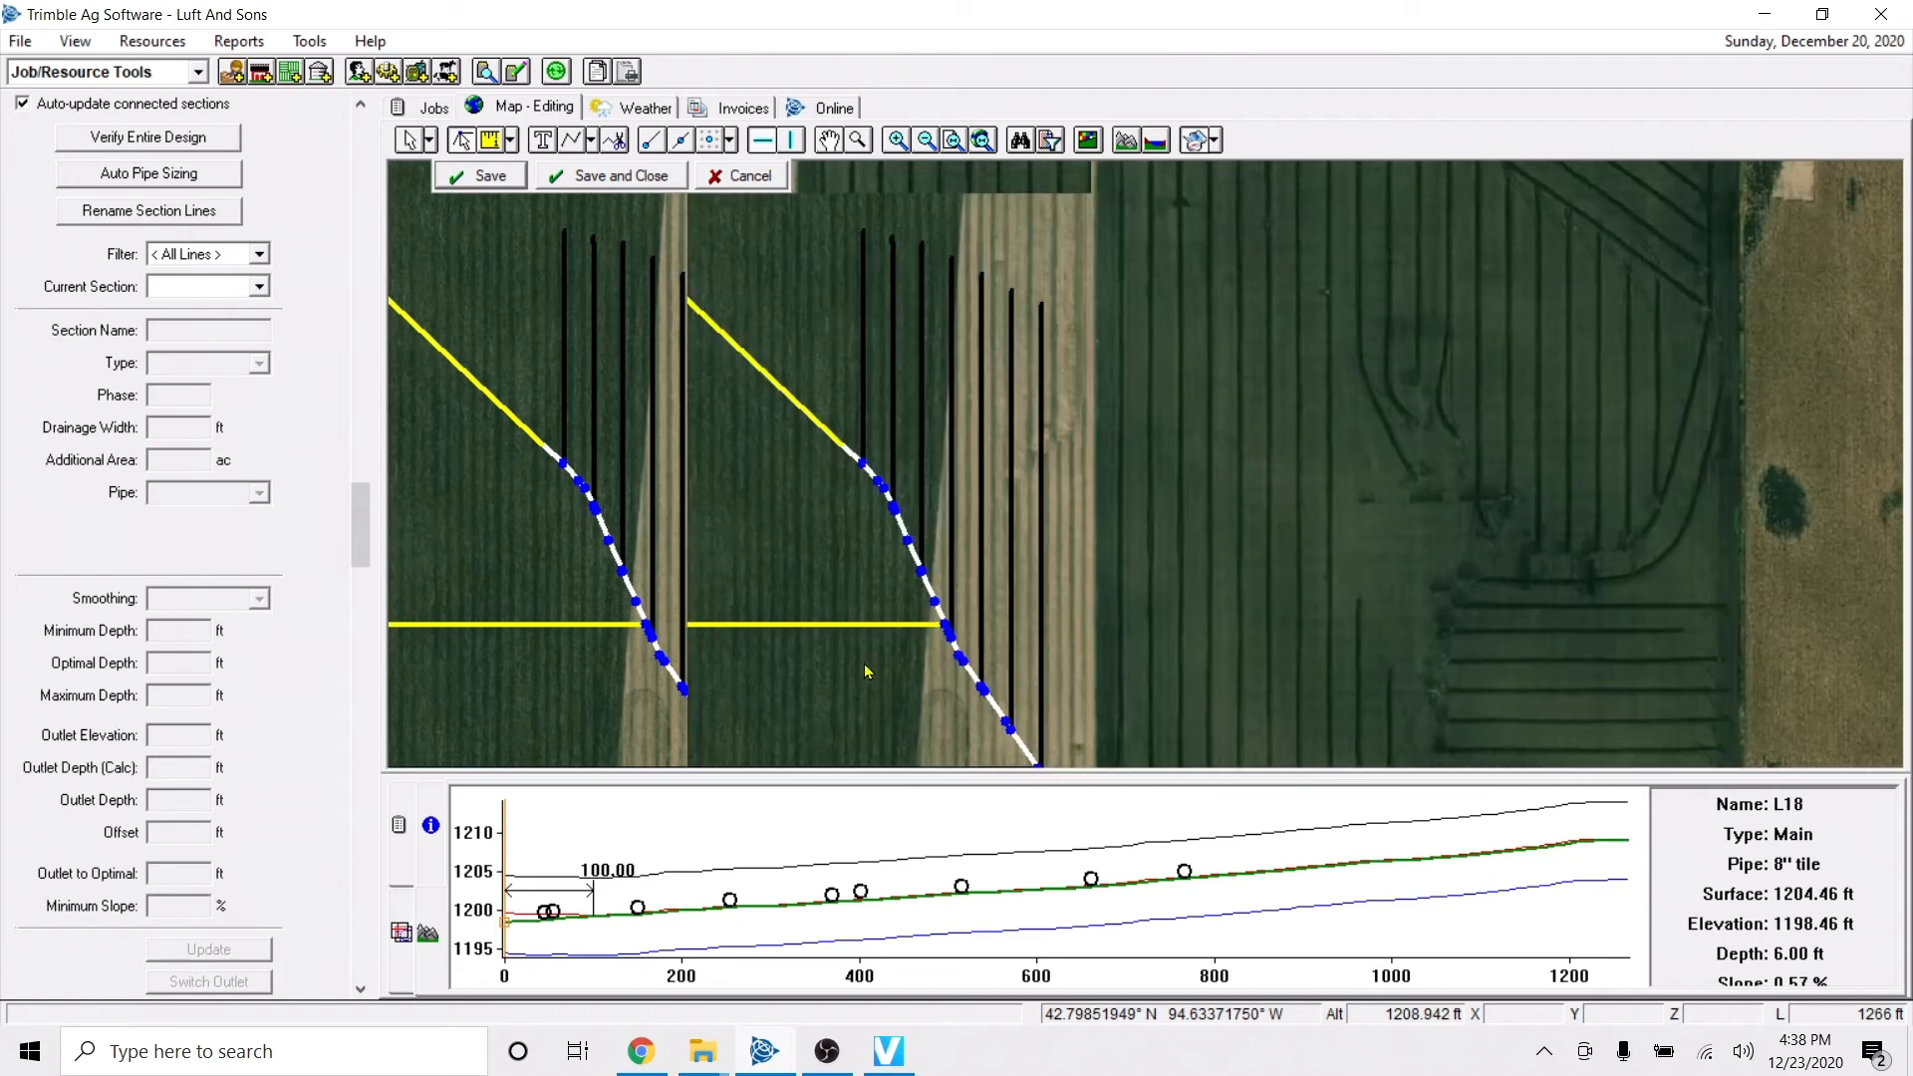
{"action": "left_click", "coordinate": [862, 467]}
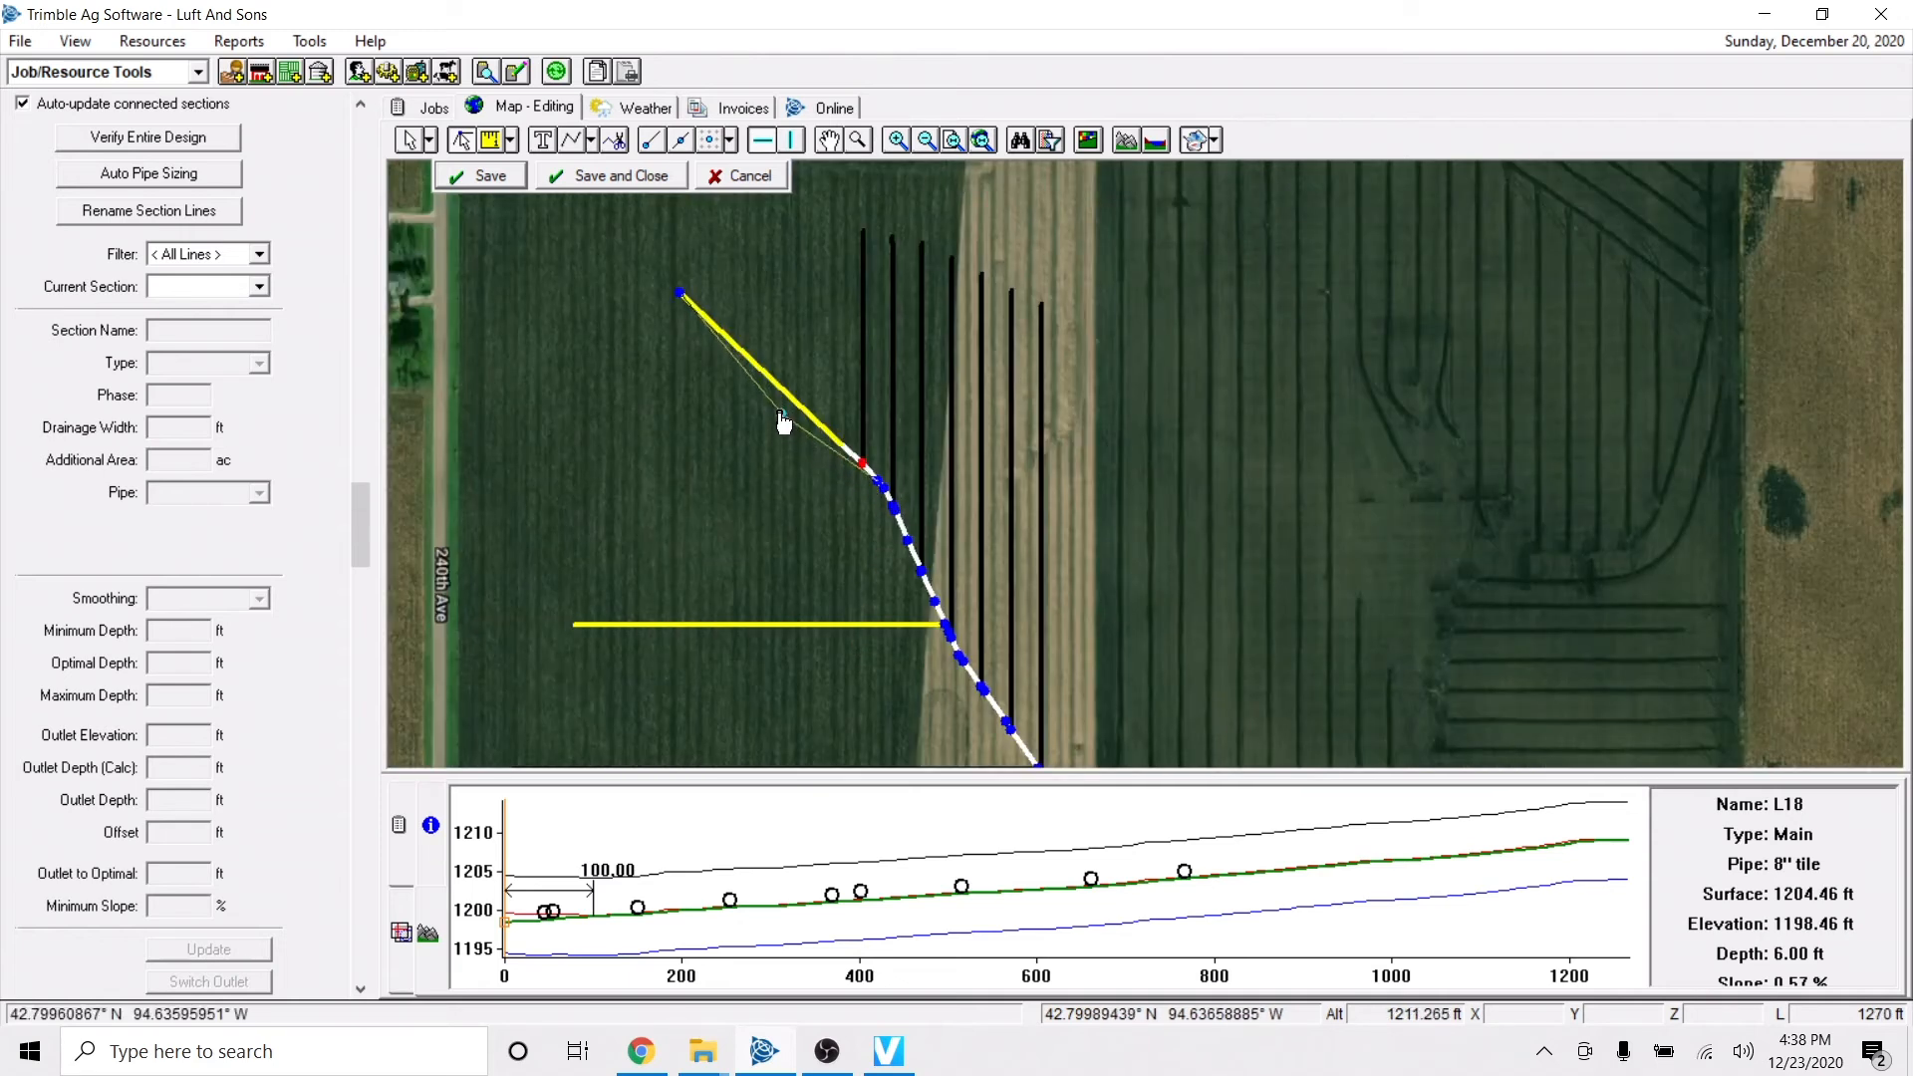
{"action": "left_click_drag", "start_coordinate": [863, 464], "coordinate": [781, 411]}
Make the Background Imagery layer partly transparent to reveal the topographic contours, and return to the main's profile.
{"action": "left_click", "coordinate": [405, 930]}
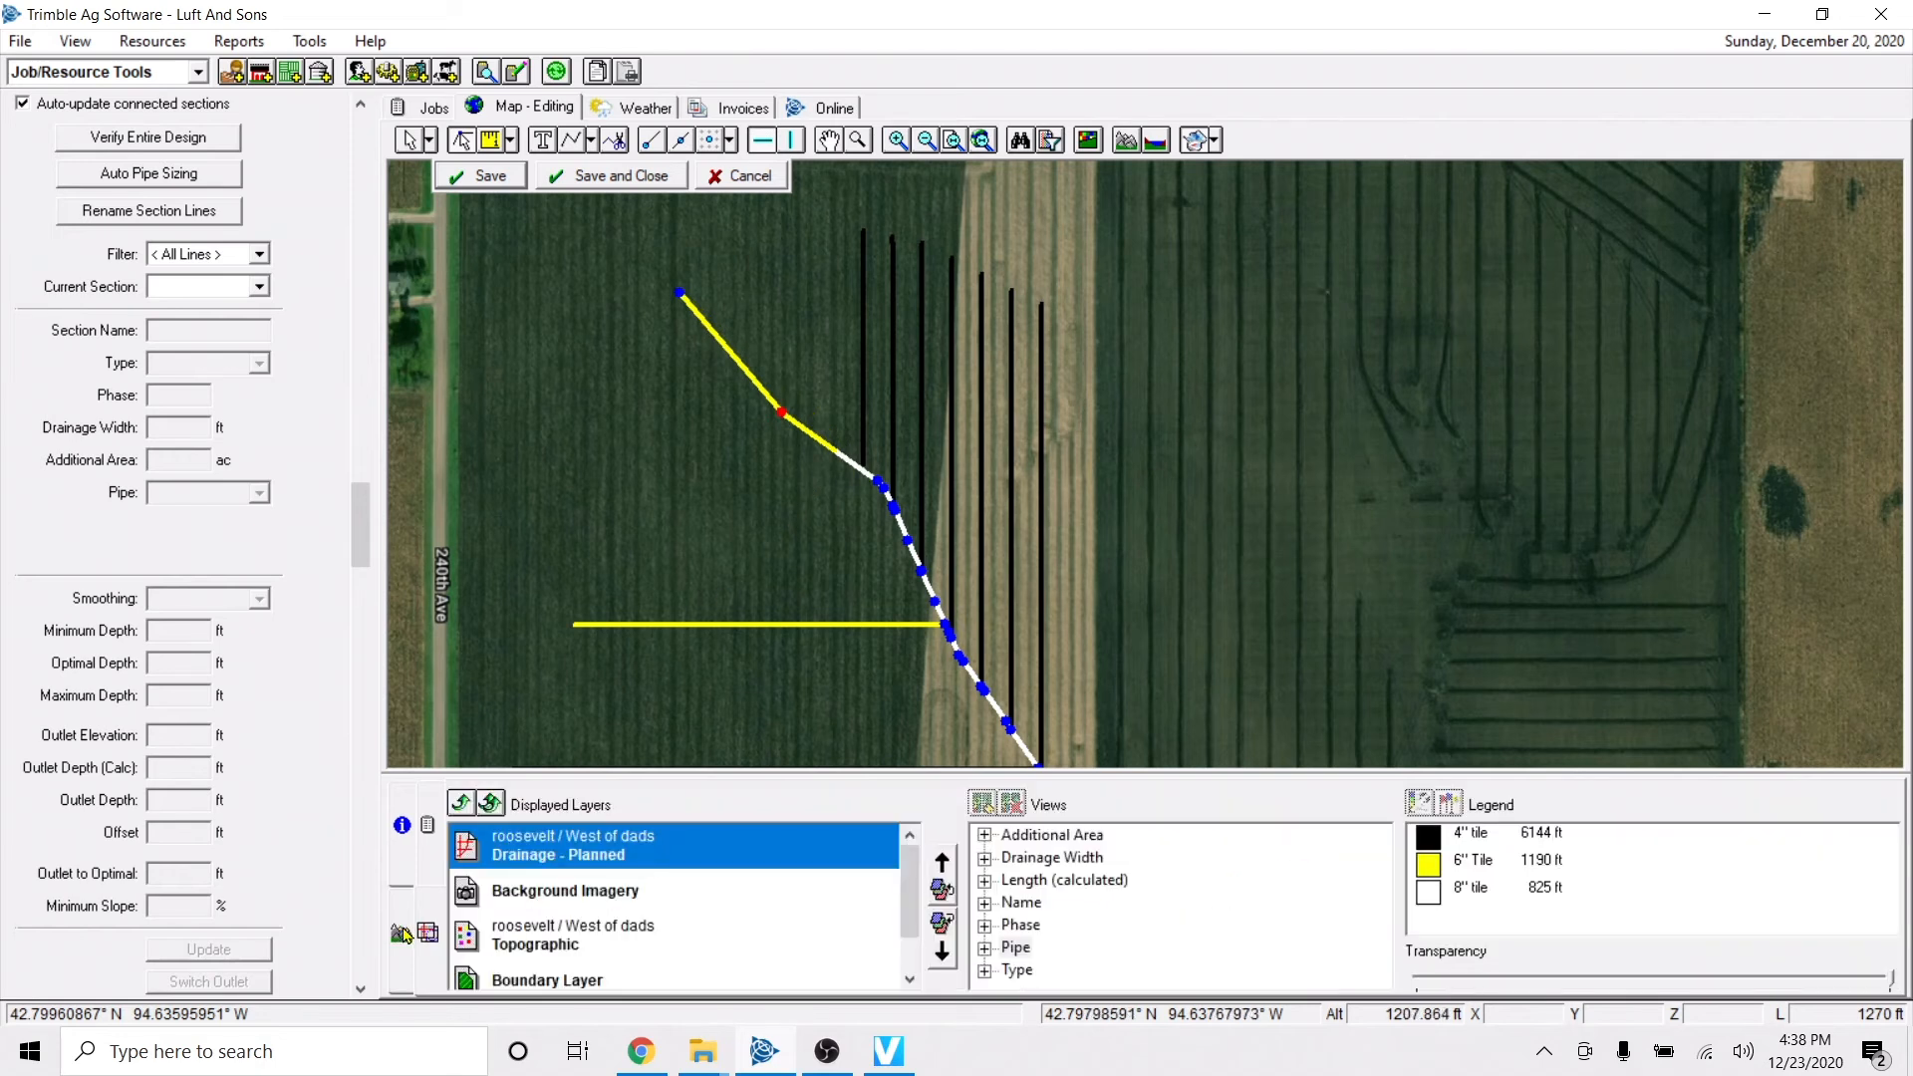
{"action": "left_click", "coordinate": [404, 931]}
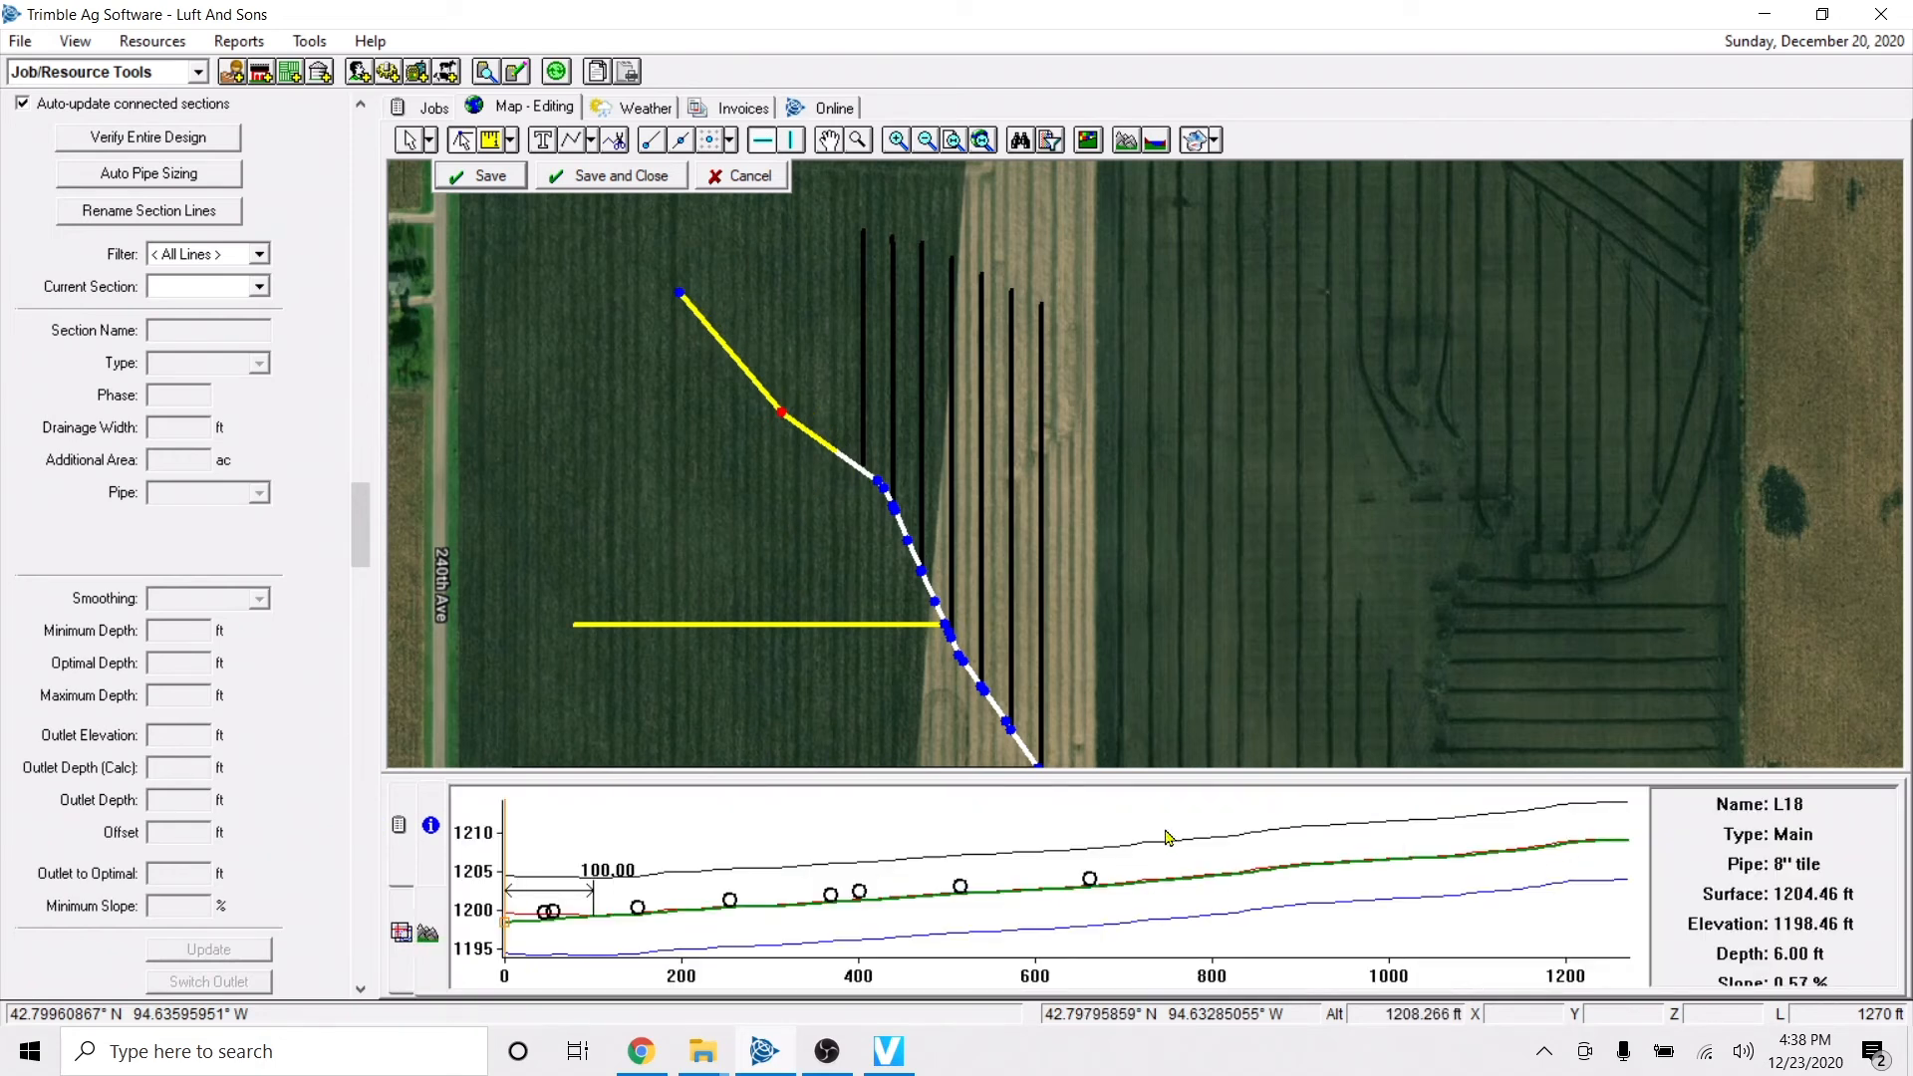
{"action": "left_click", "coordinate": [402, 935]}
{"action": "left_click", "coordinate": [538, 893]}
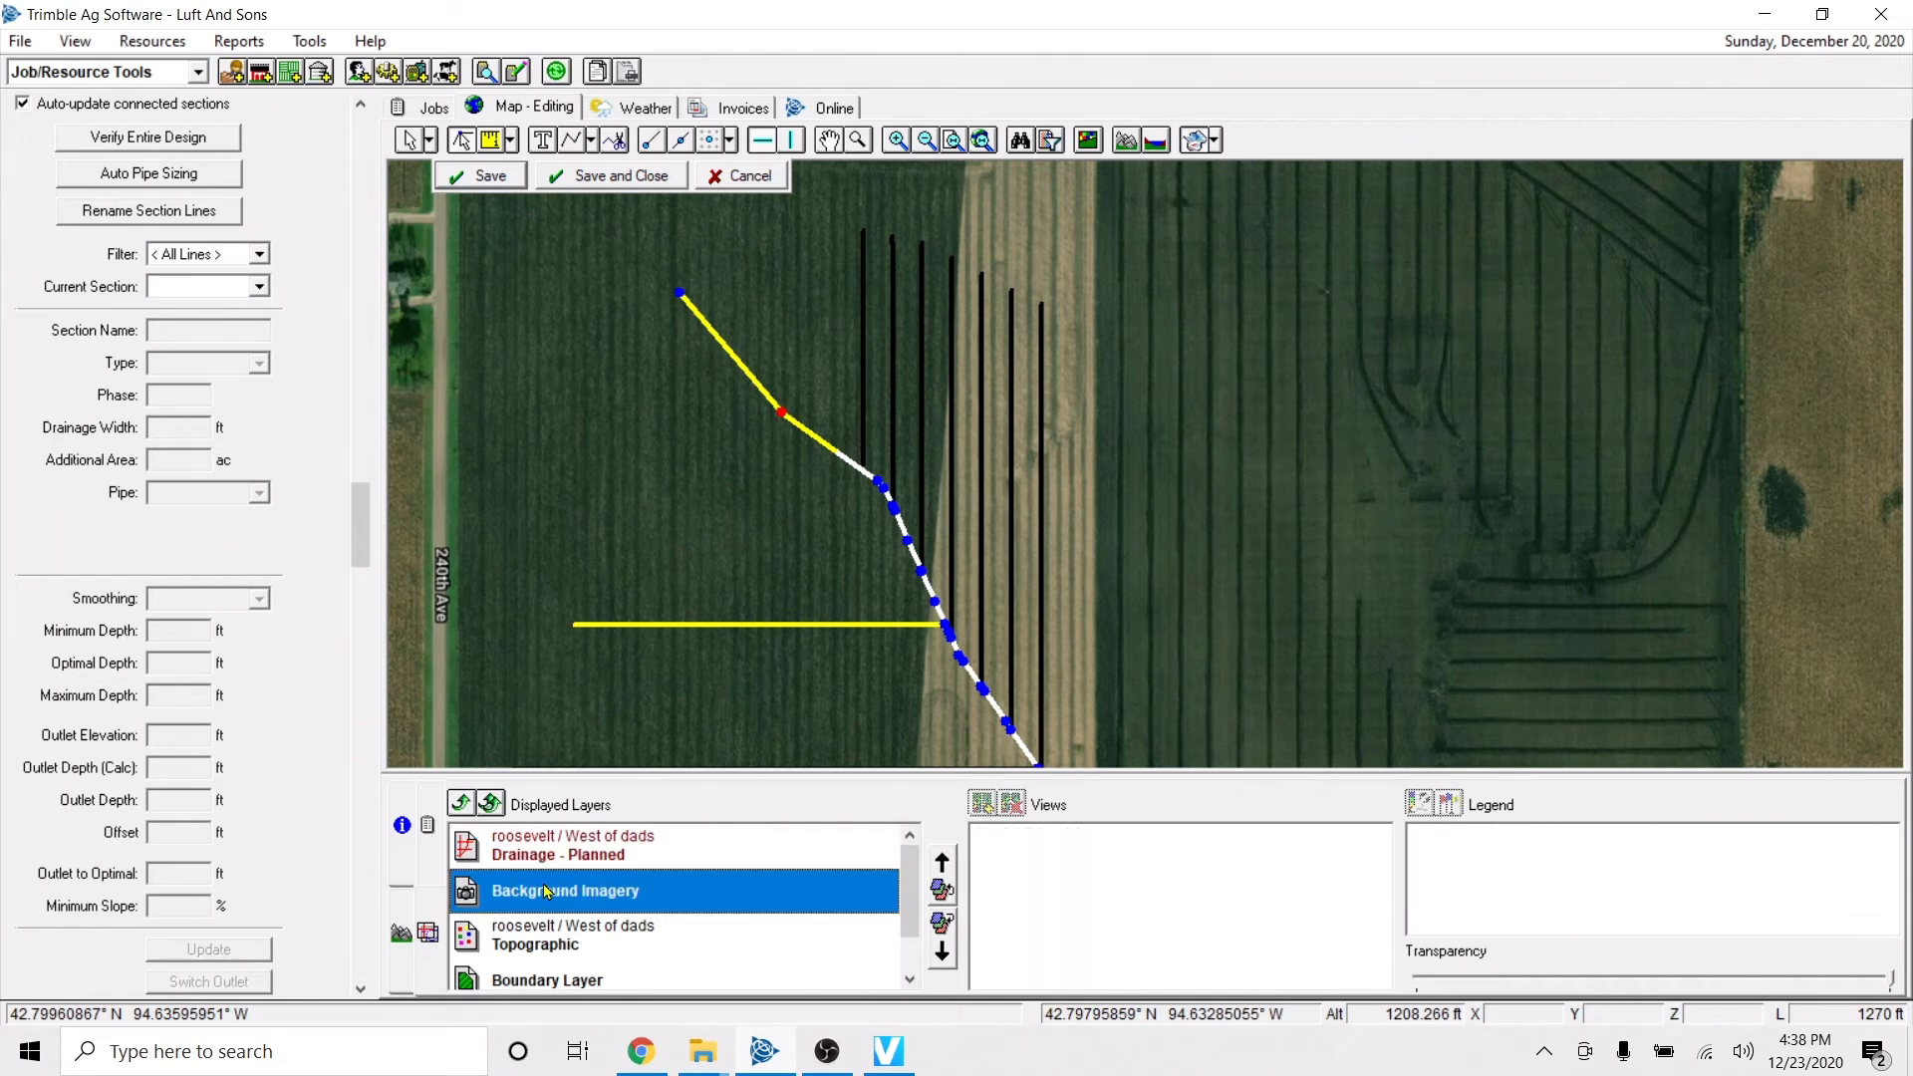
{"action": "left_click", "coordinate": [1890, 985]}
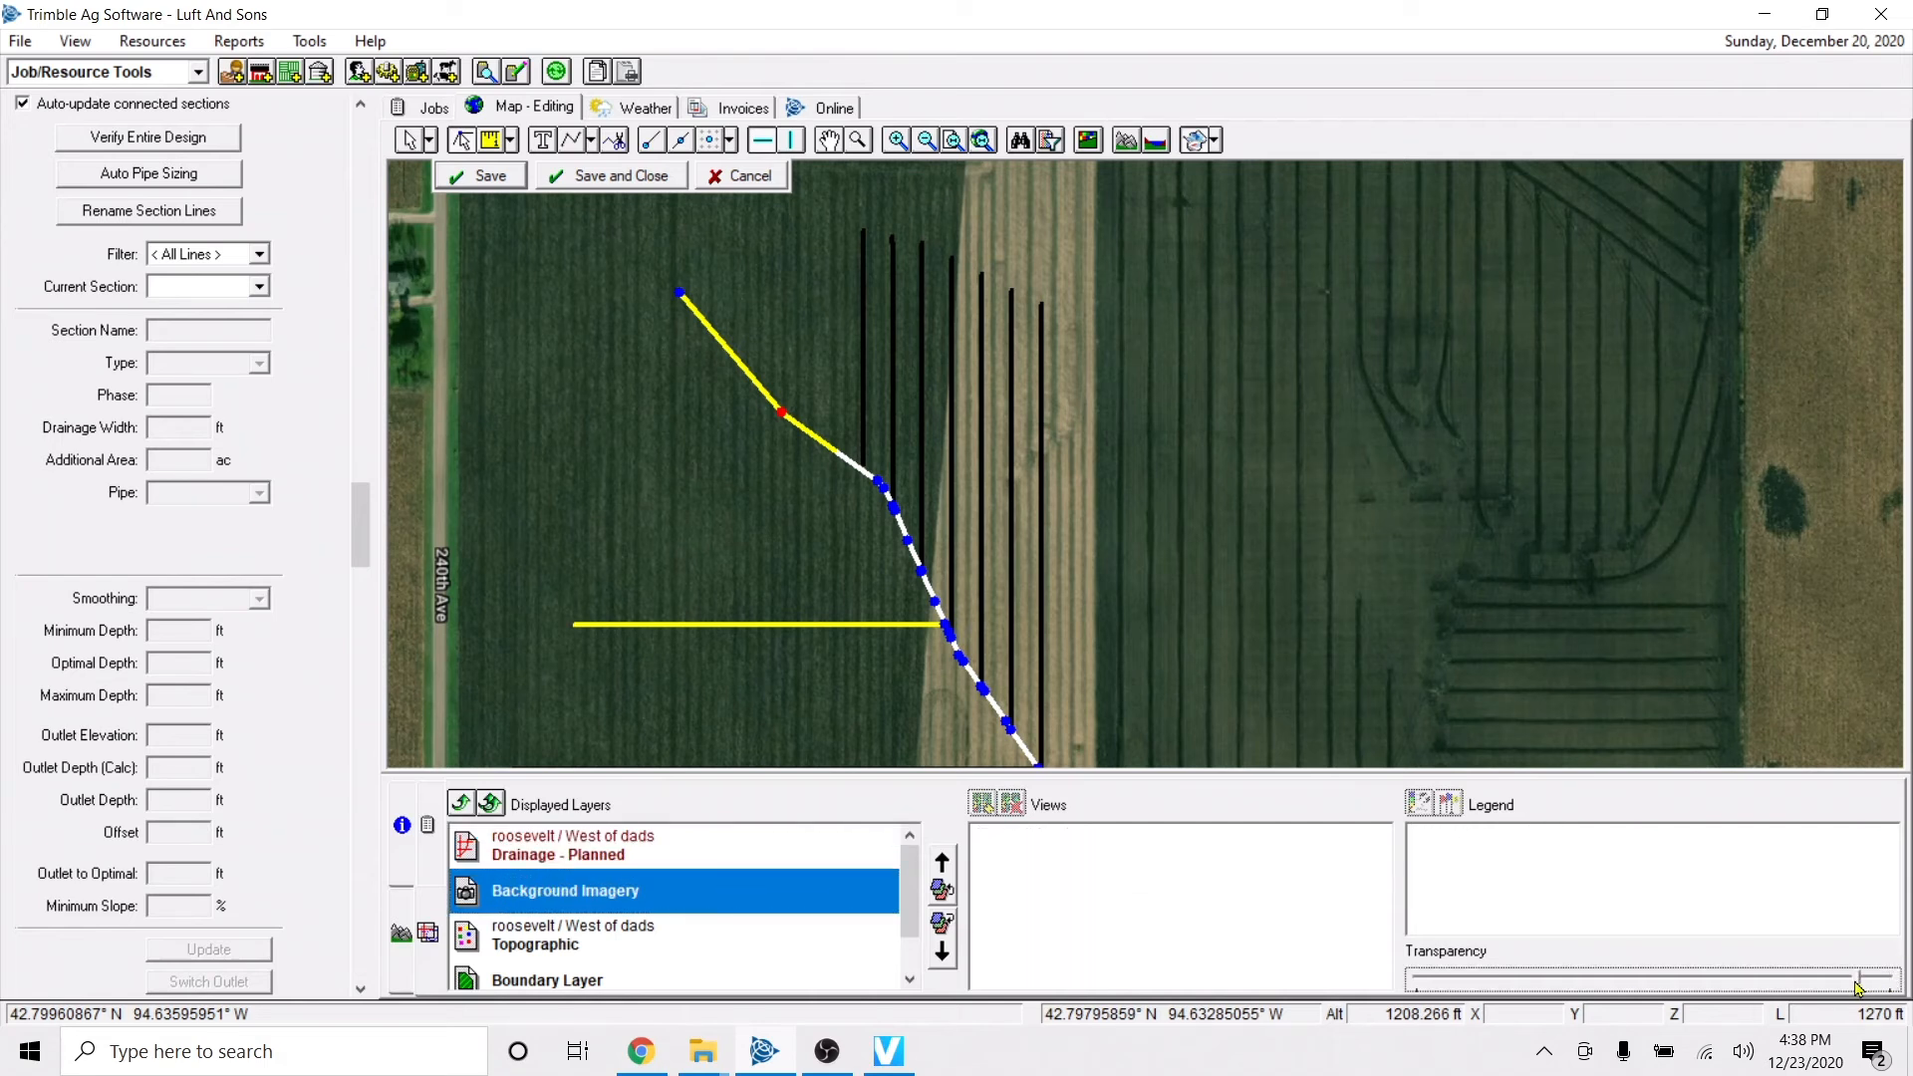
{"action": "left_click_drag", "start_coordinate": [1859, 986], "coordinate": [1819, 987]}
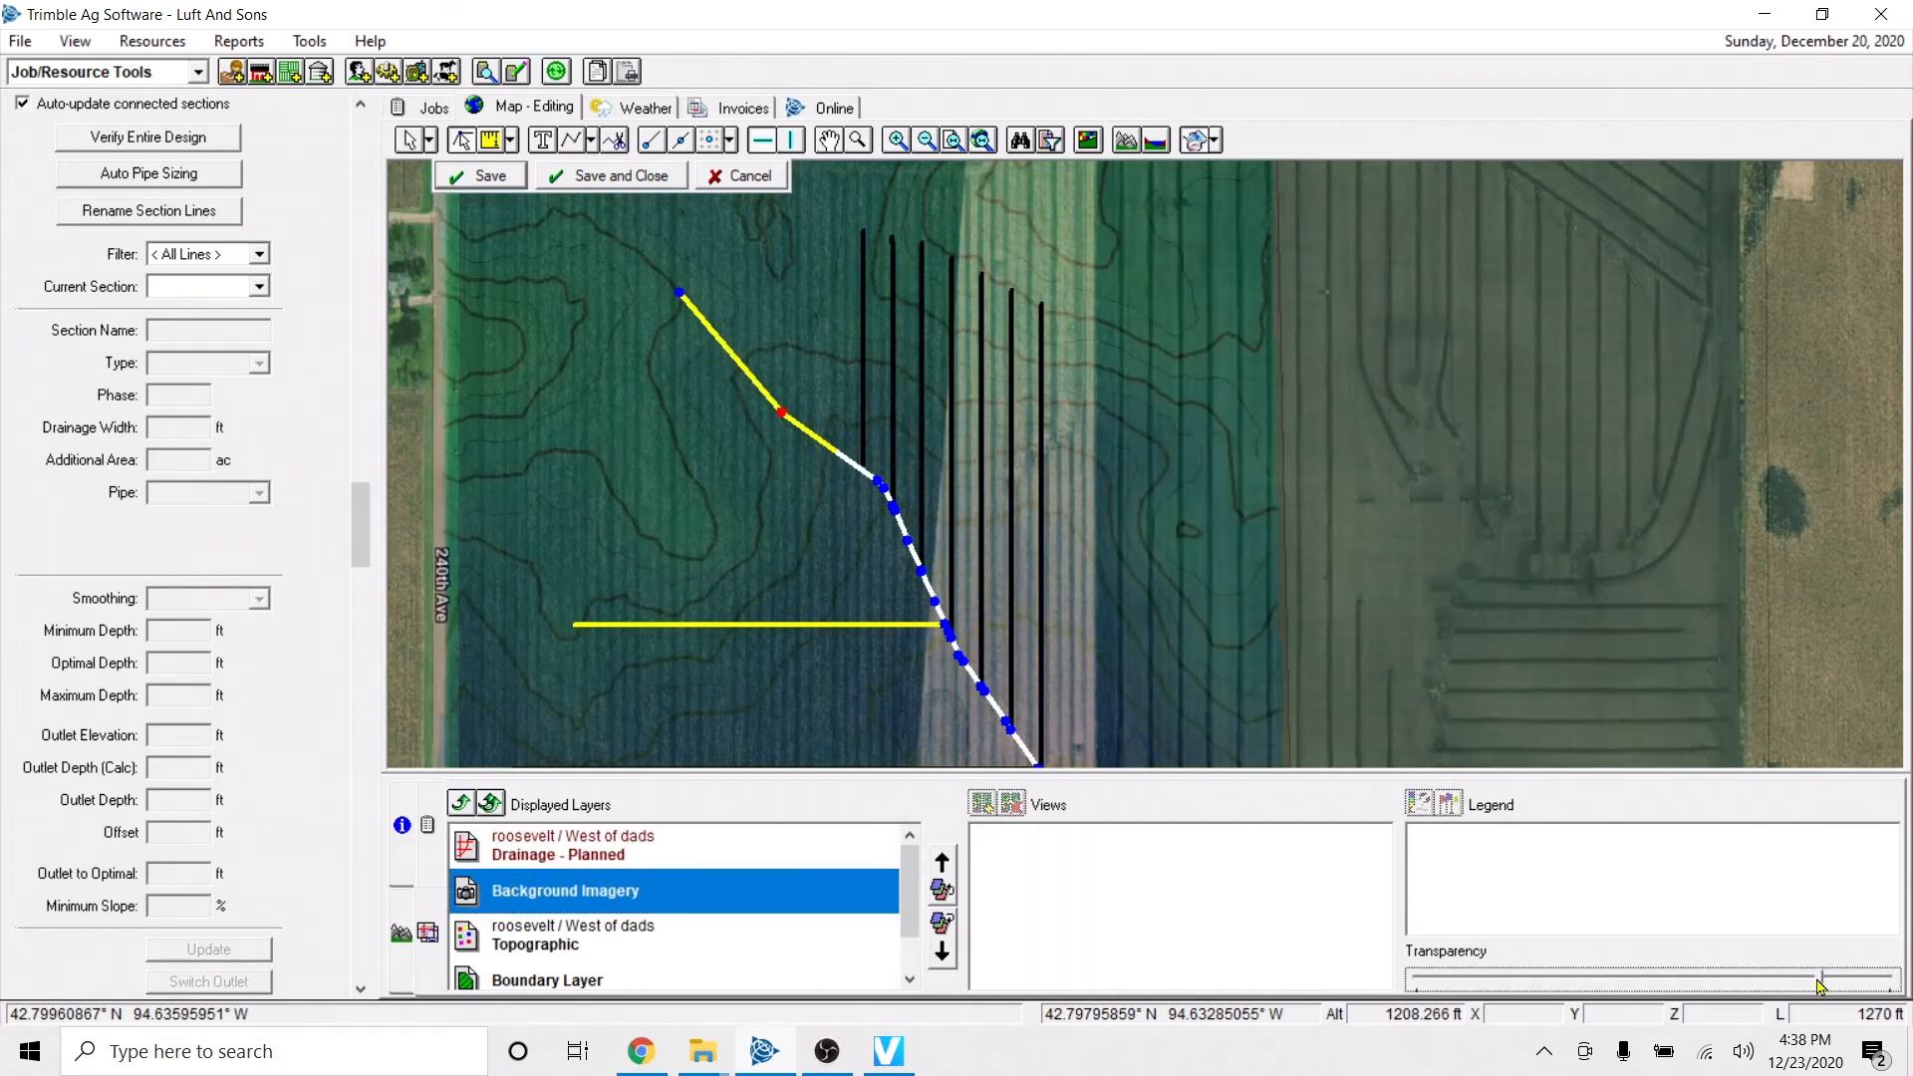
{"action": "left_click", "coordinate": [534, 855]}
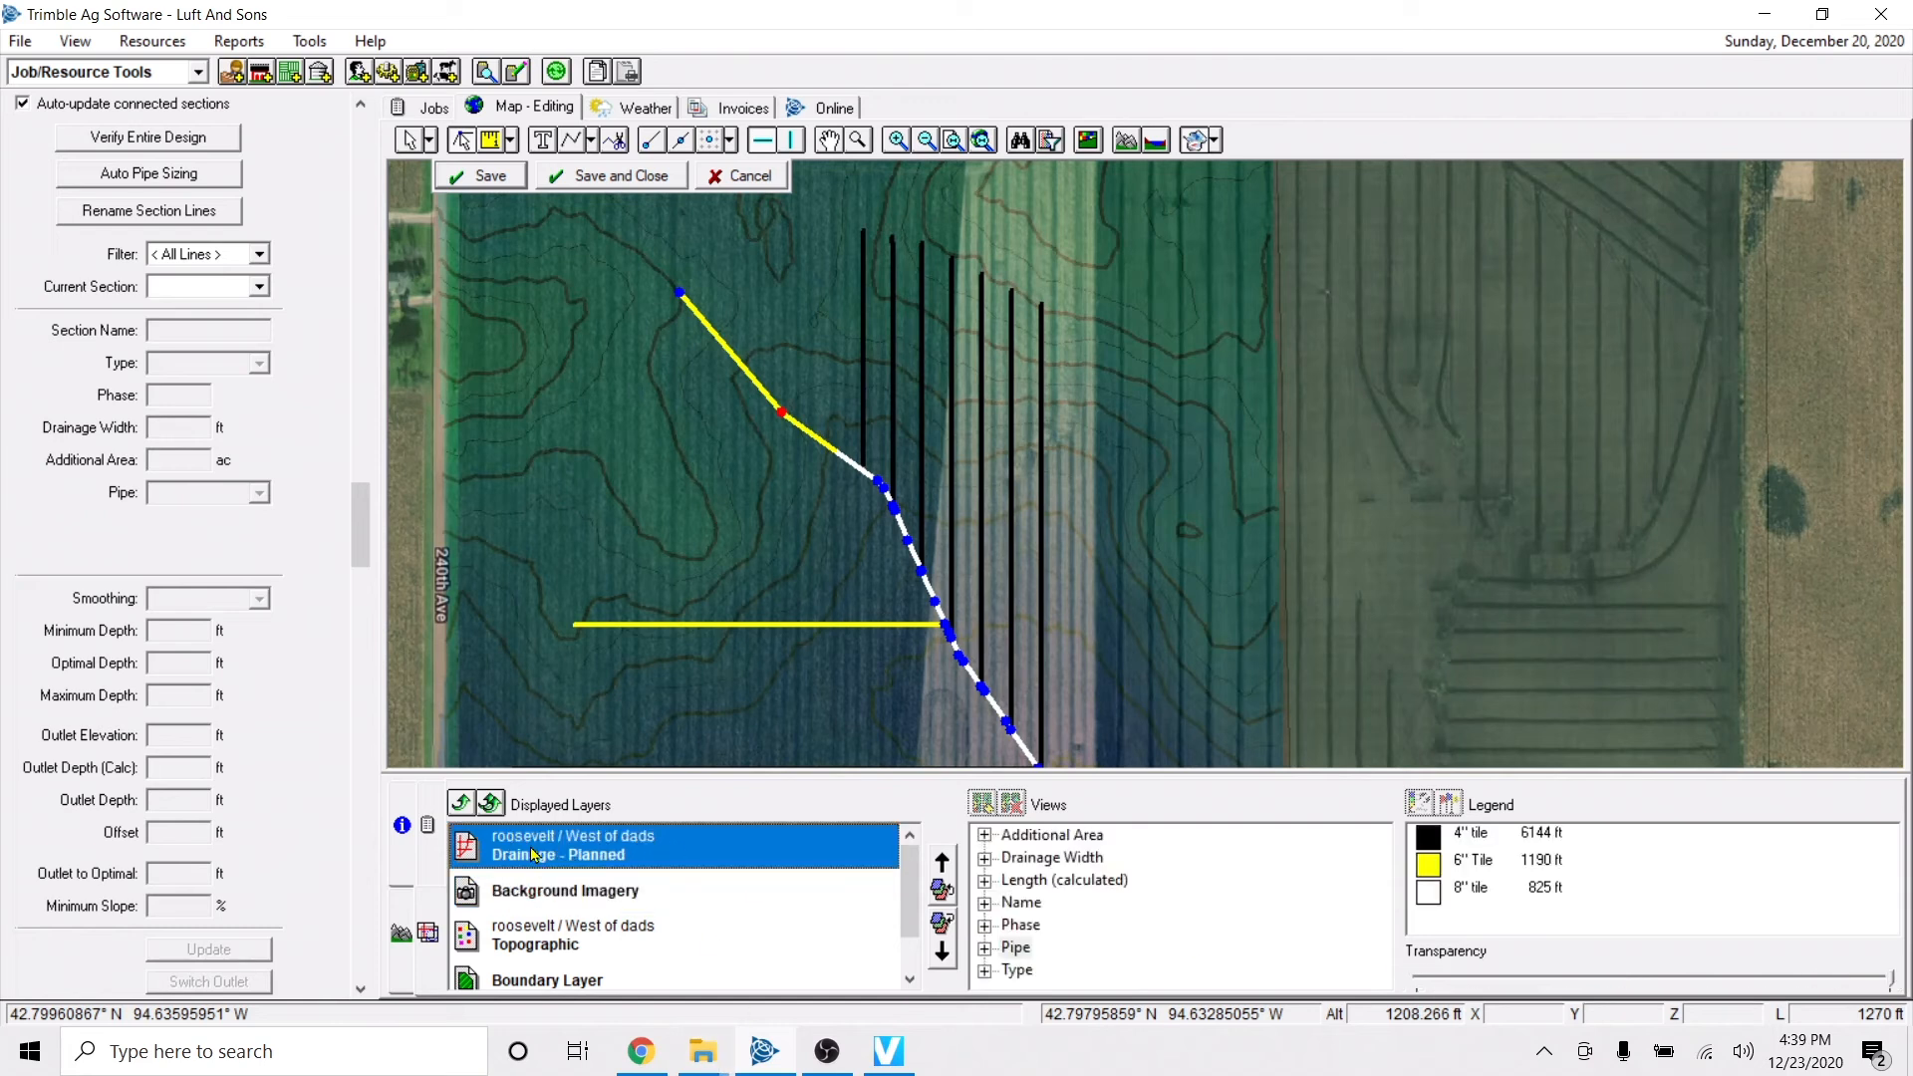
{"action": "left_click", "coordinate": [403, 931]}
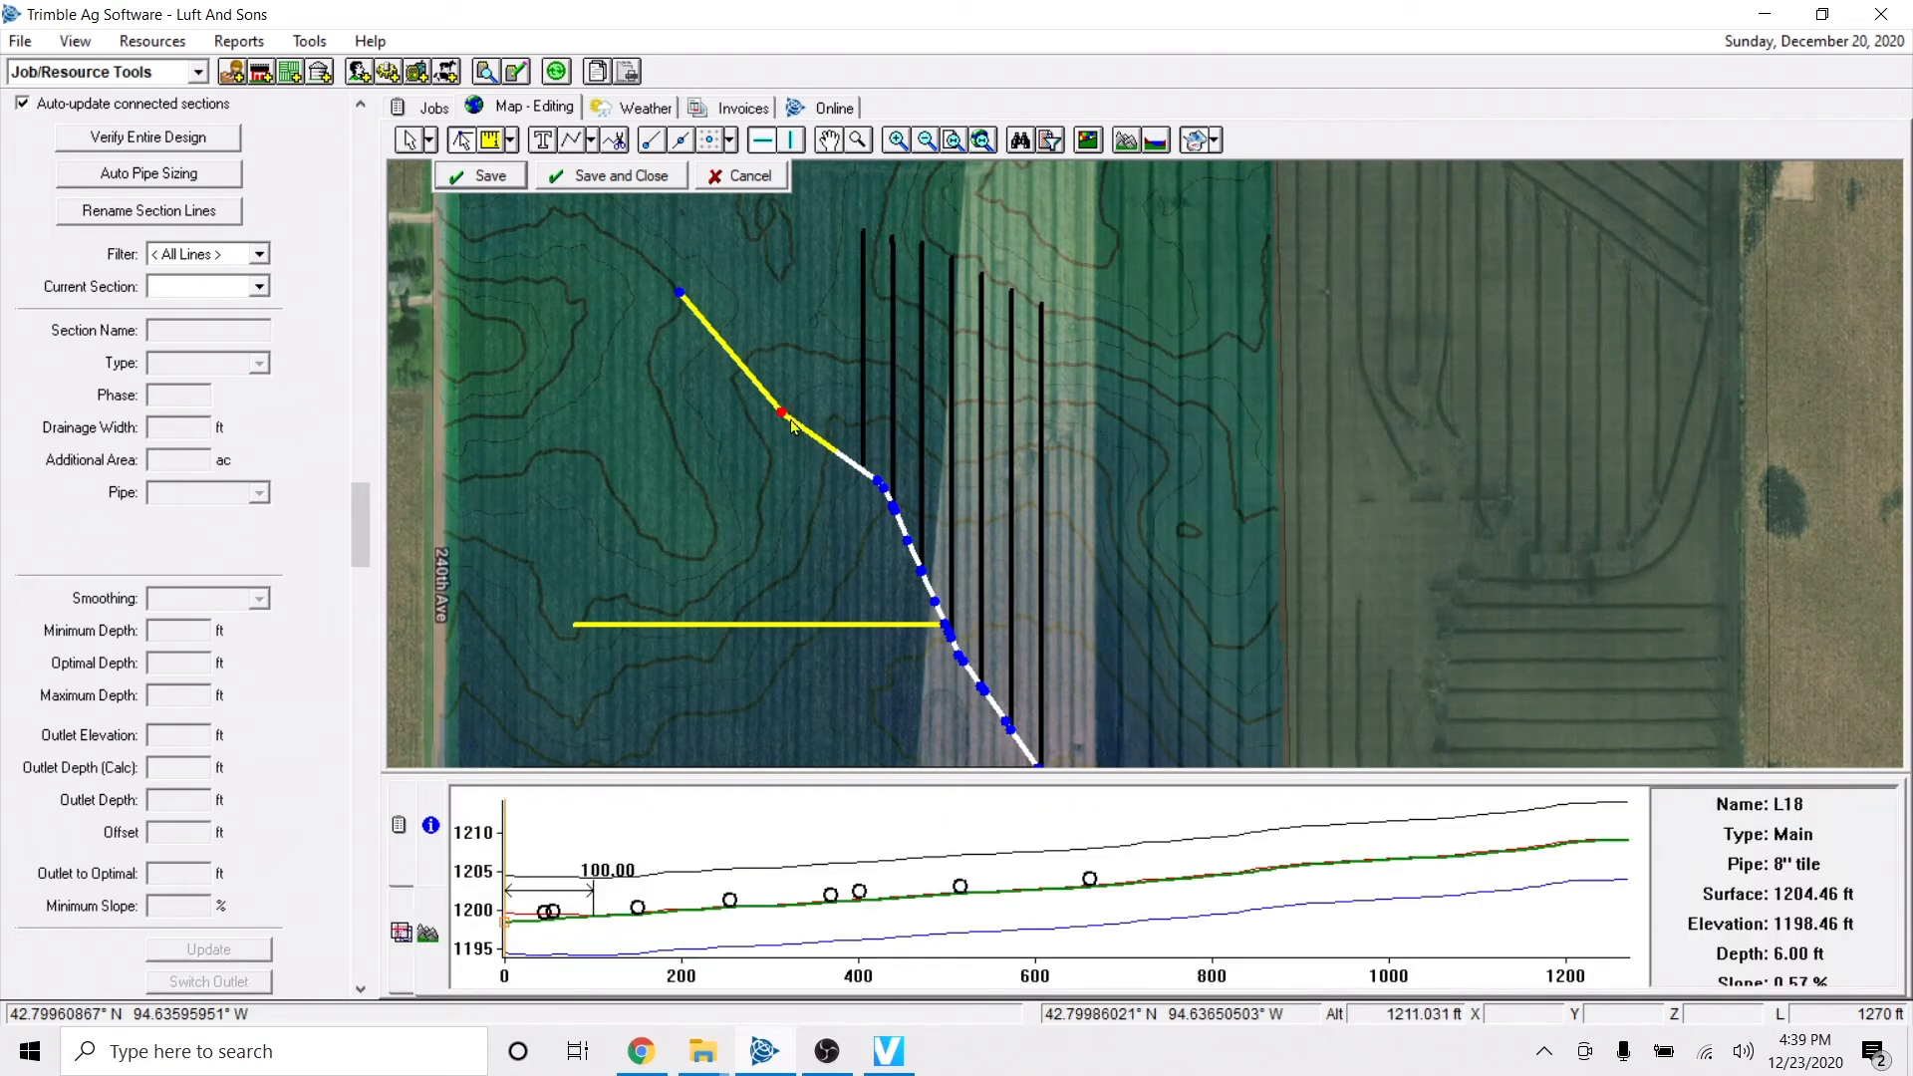
Shift the main's upper bend slightly northeast and pull its upper end east, shortening the main to about 1116 ft.
{"action": "left_click_drag", "start_coordinate": [787, 412], "coordinate": [807, 402]}
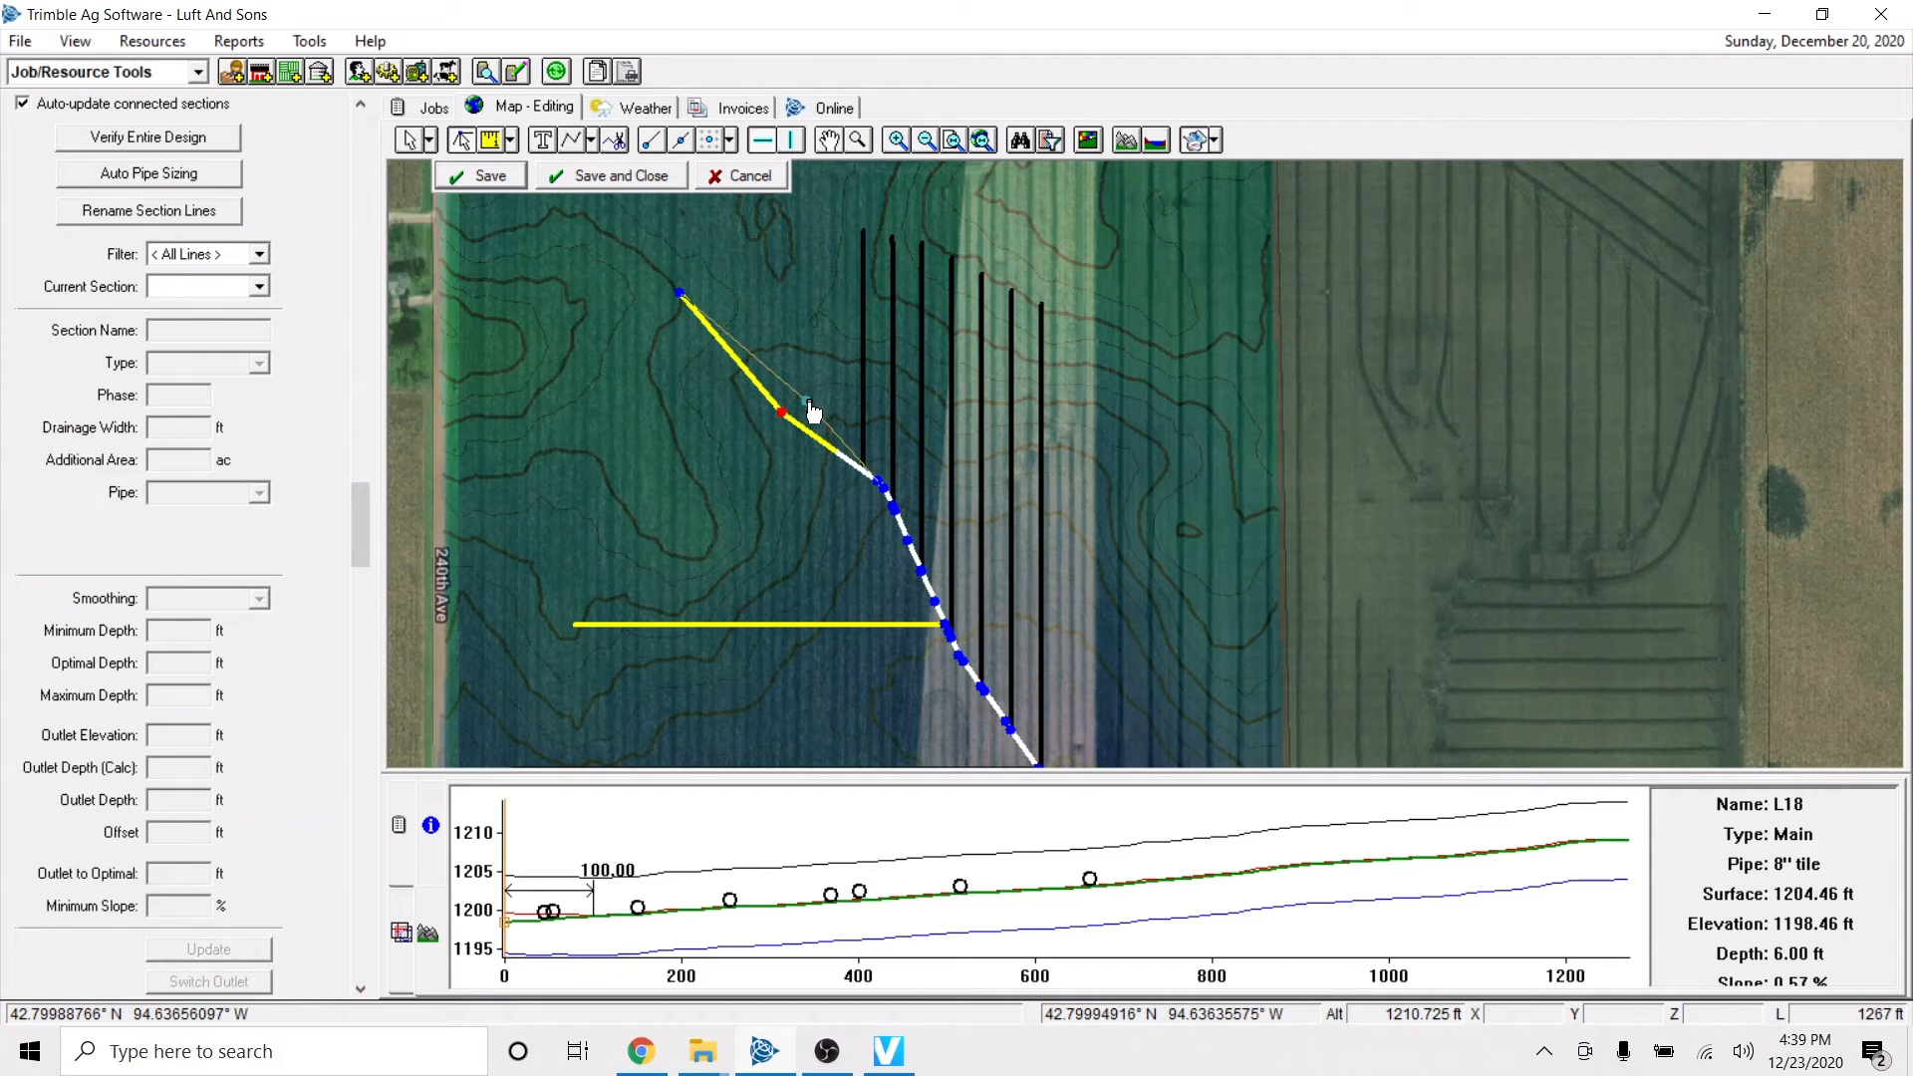
{"action": "left_click", "coordinate": [682, 297]}
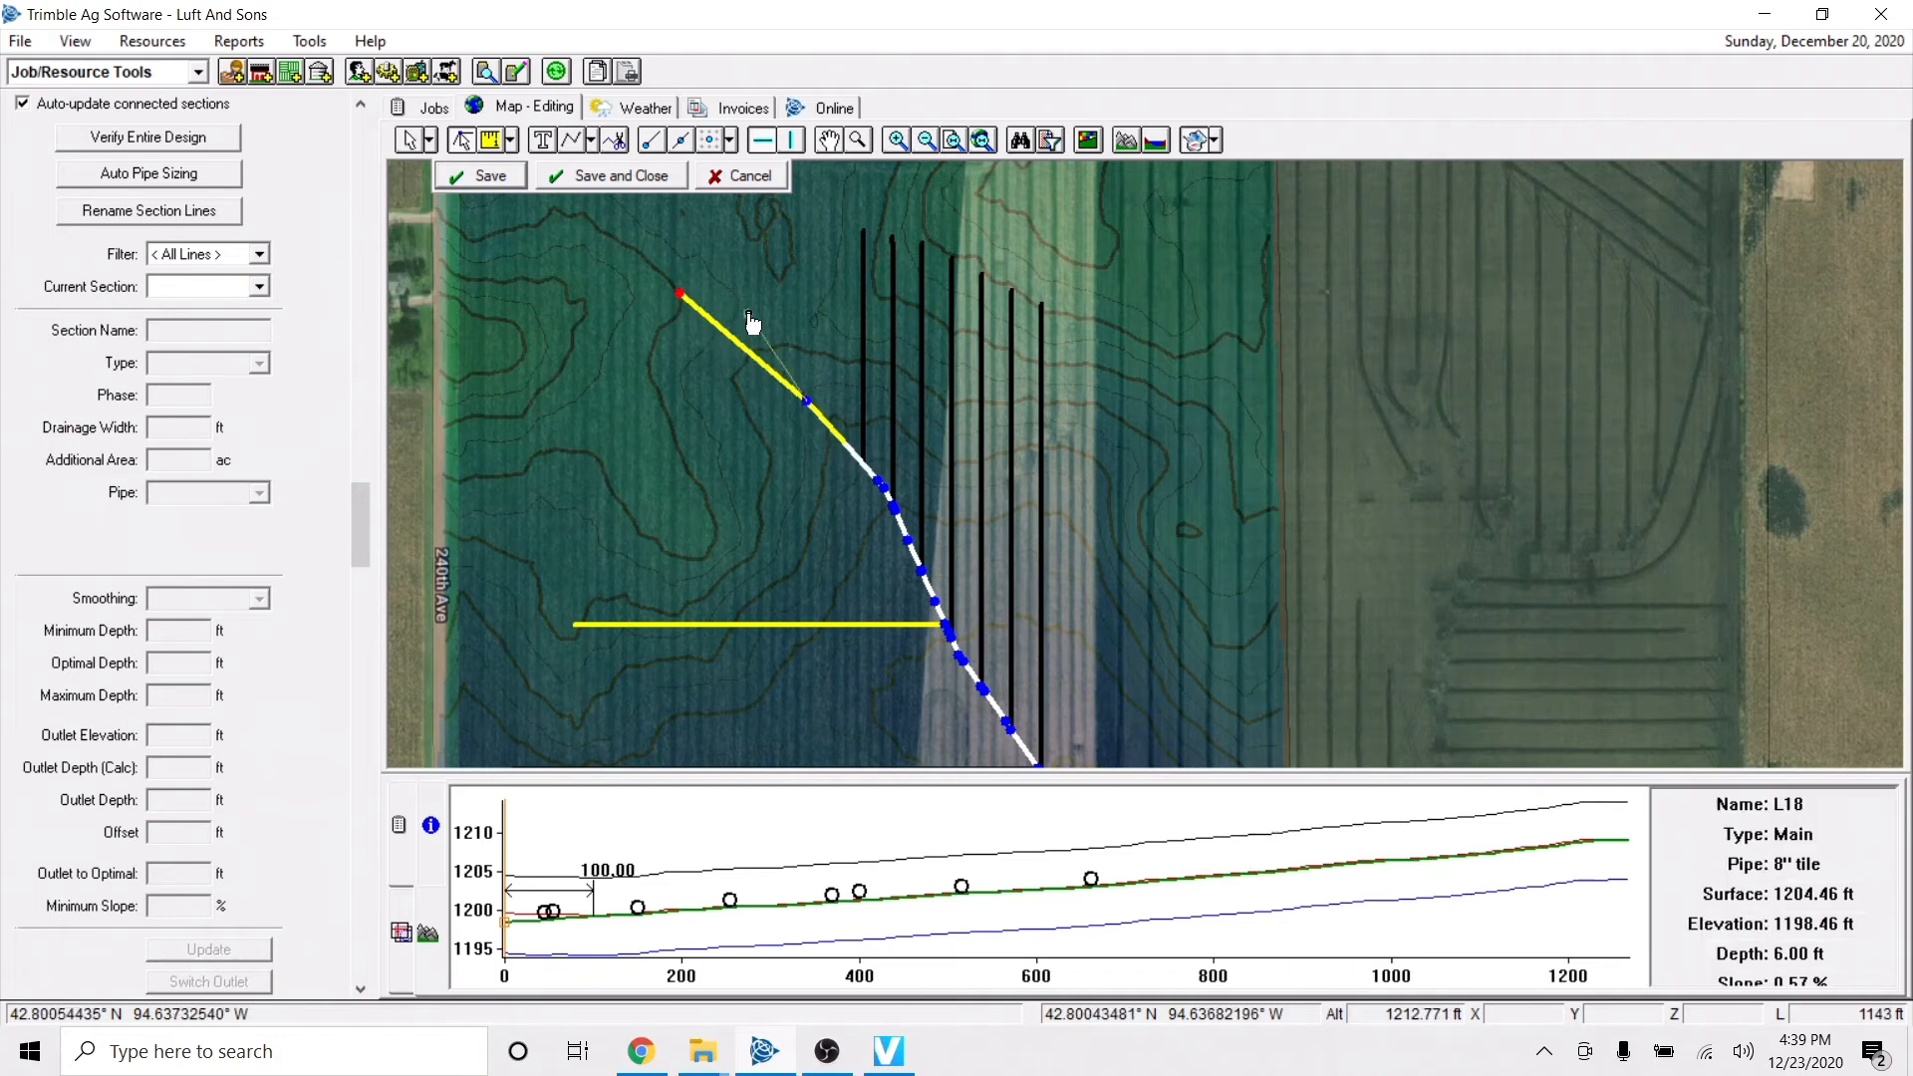
{"action": "left_click_drag", "start_coordinate": [681, 297], "coordinate": [774, 319]}
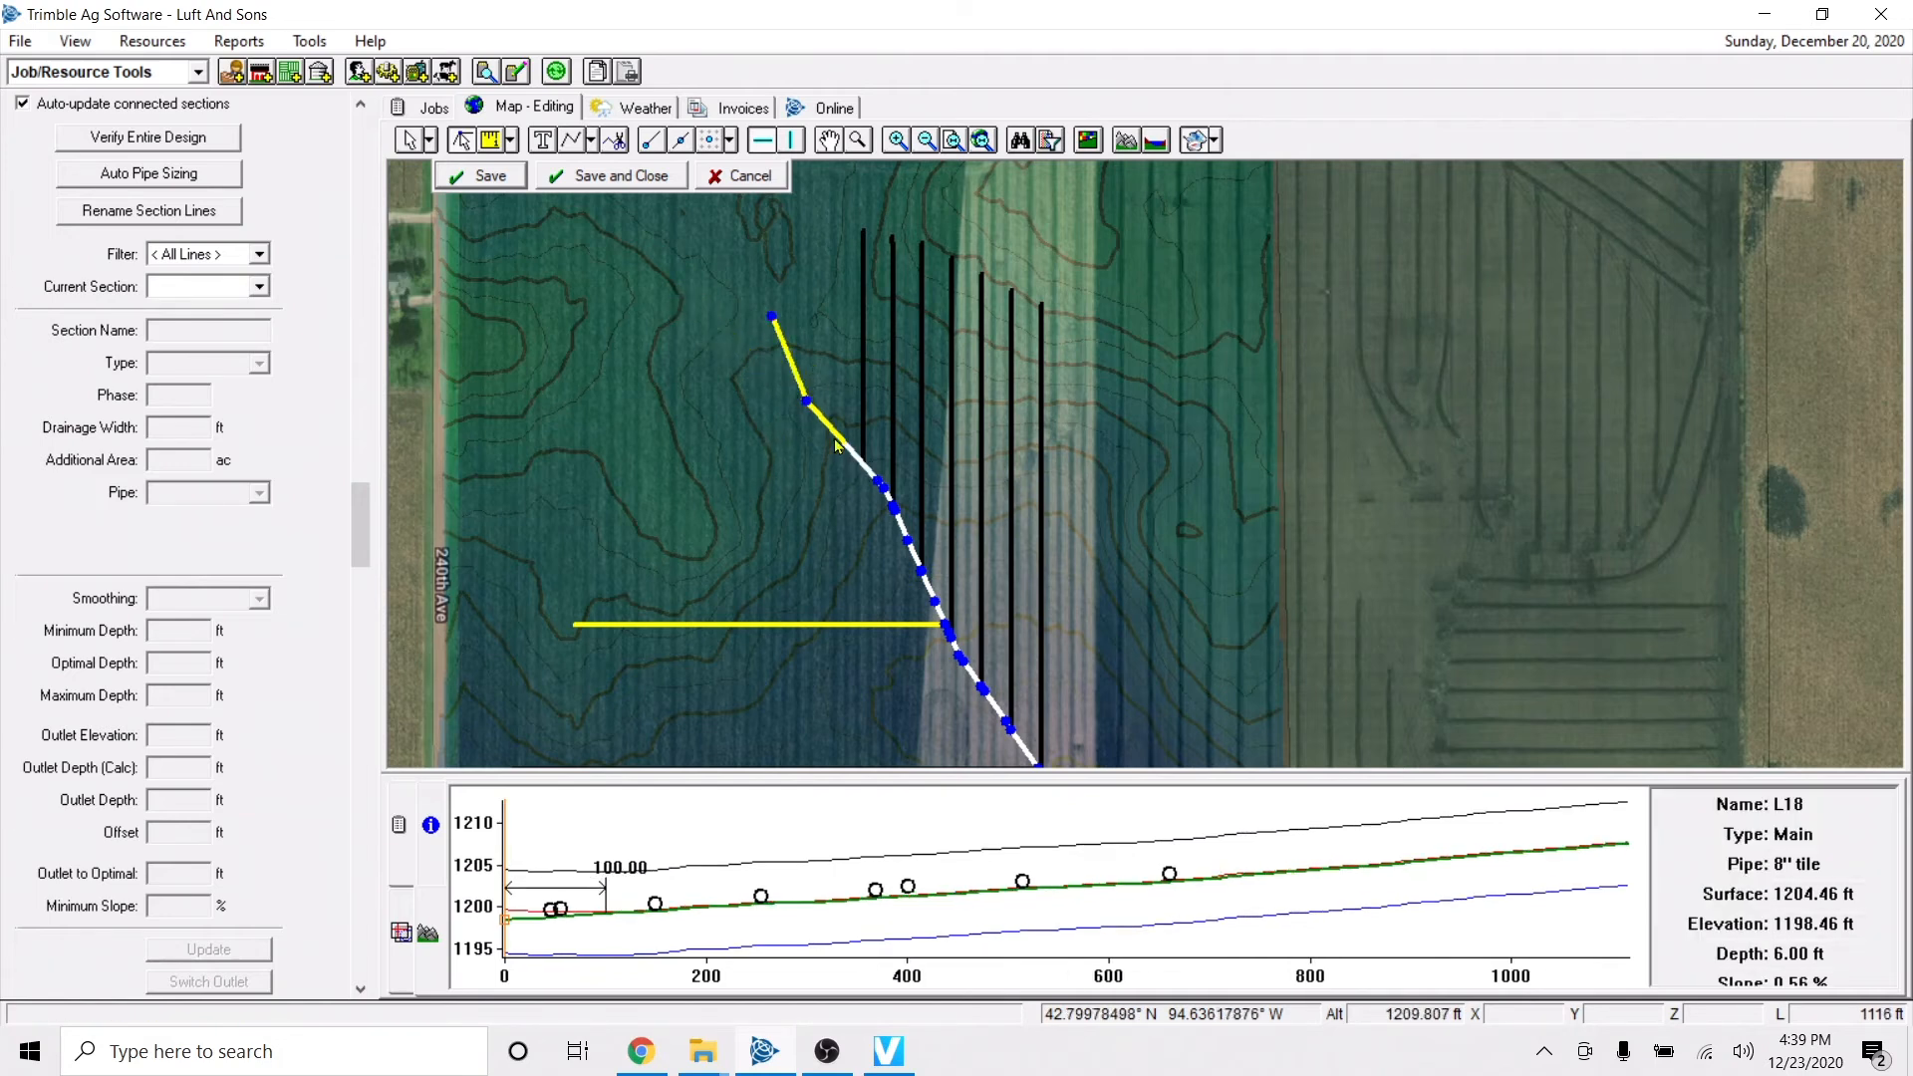
Delete the main's vertices from below the upper bend to the sub-main junction, and add one vertex midway along the straightened run.
{"action": "left_click", "coordinate": [877, 620]}
{"action": "scroll", "coordinate": [877, 621], "scroll_direction": "down", "scroll_amount": 1}
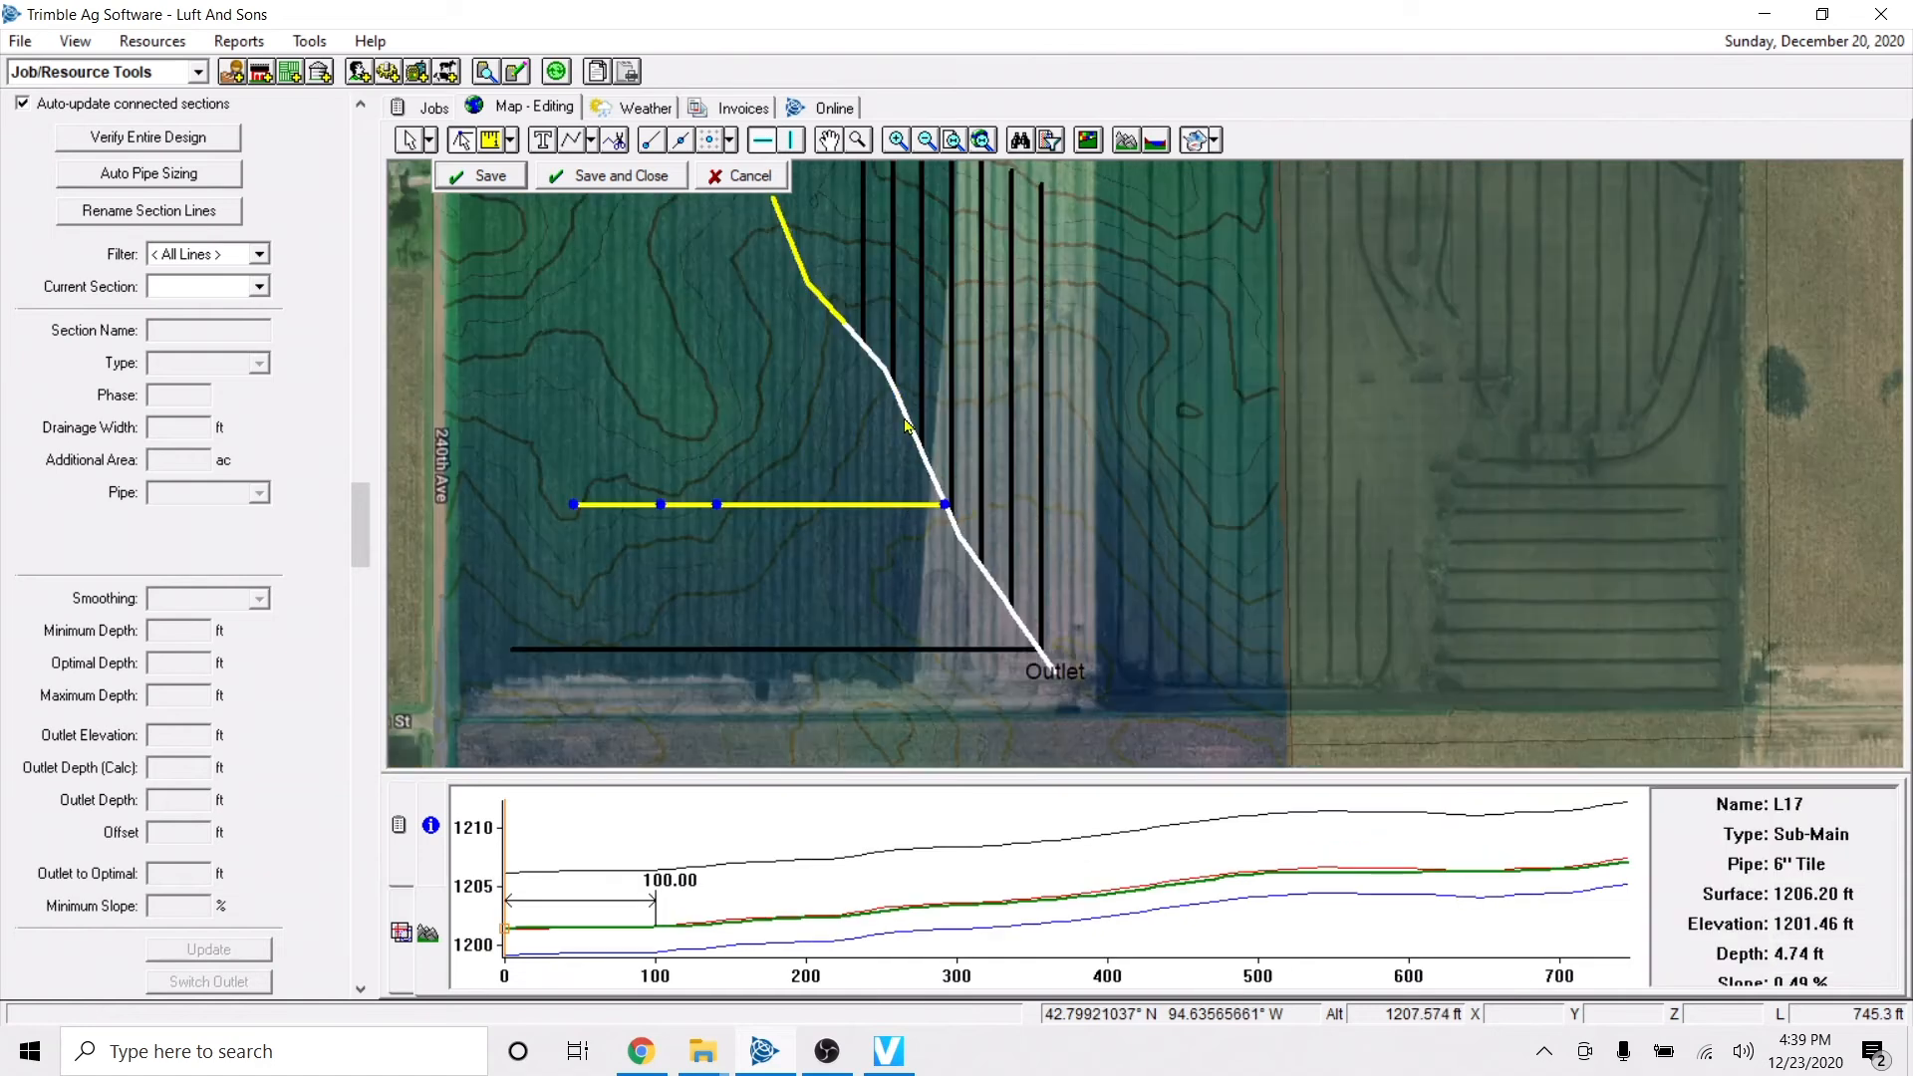
{"action": "left_click", "coordinate": [910, 465]}
{"action": "left_click_drag", "start_coordinate": [857, 342], "coordinate": [991, 535]}
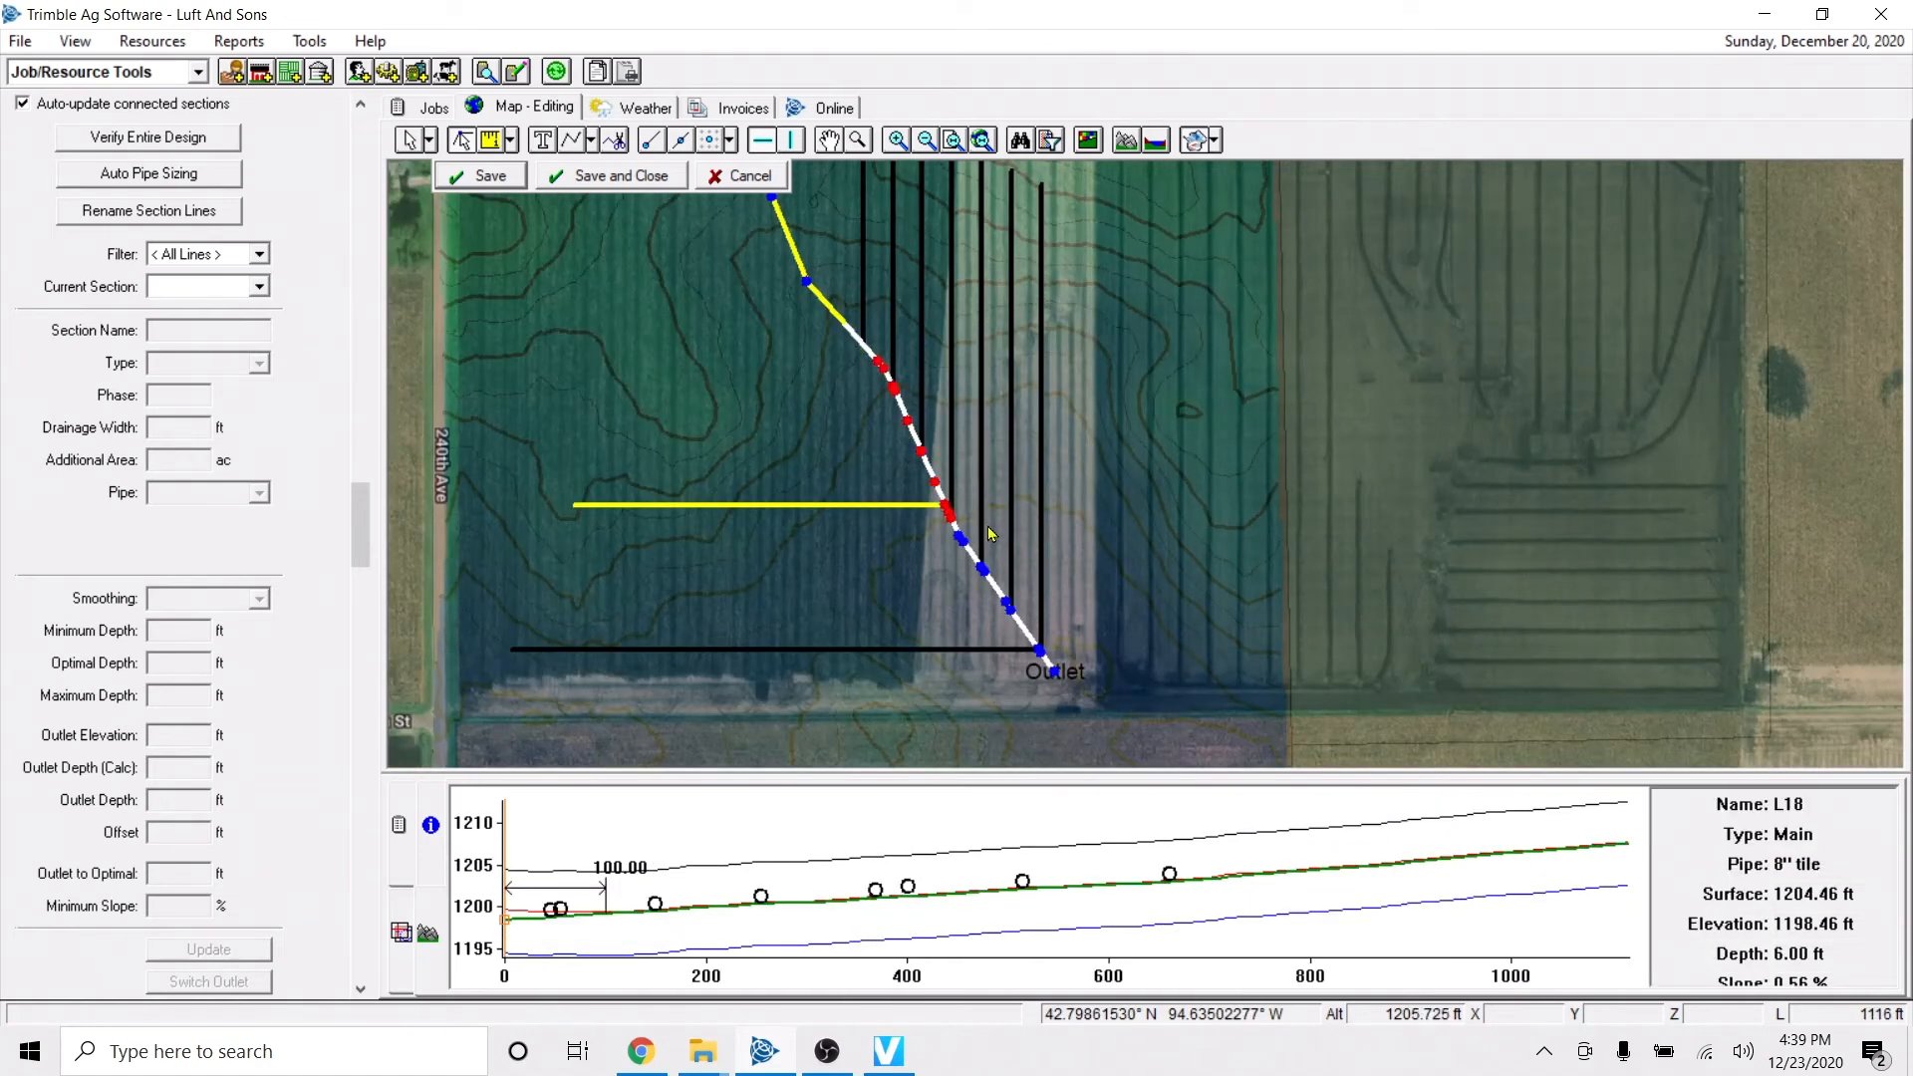
{"action": "key", "text": "Delete"}
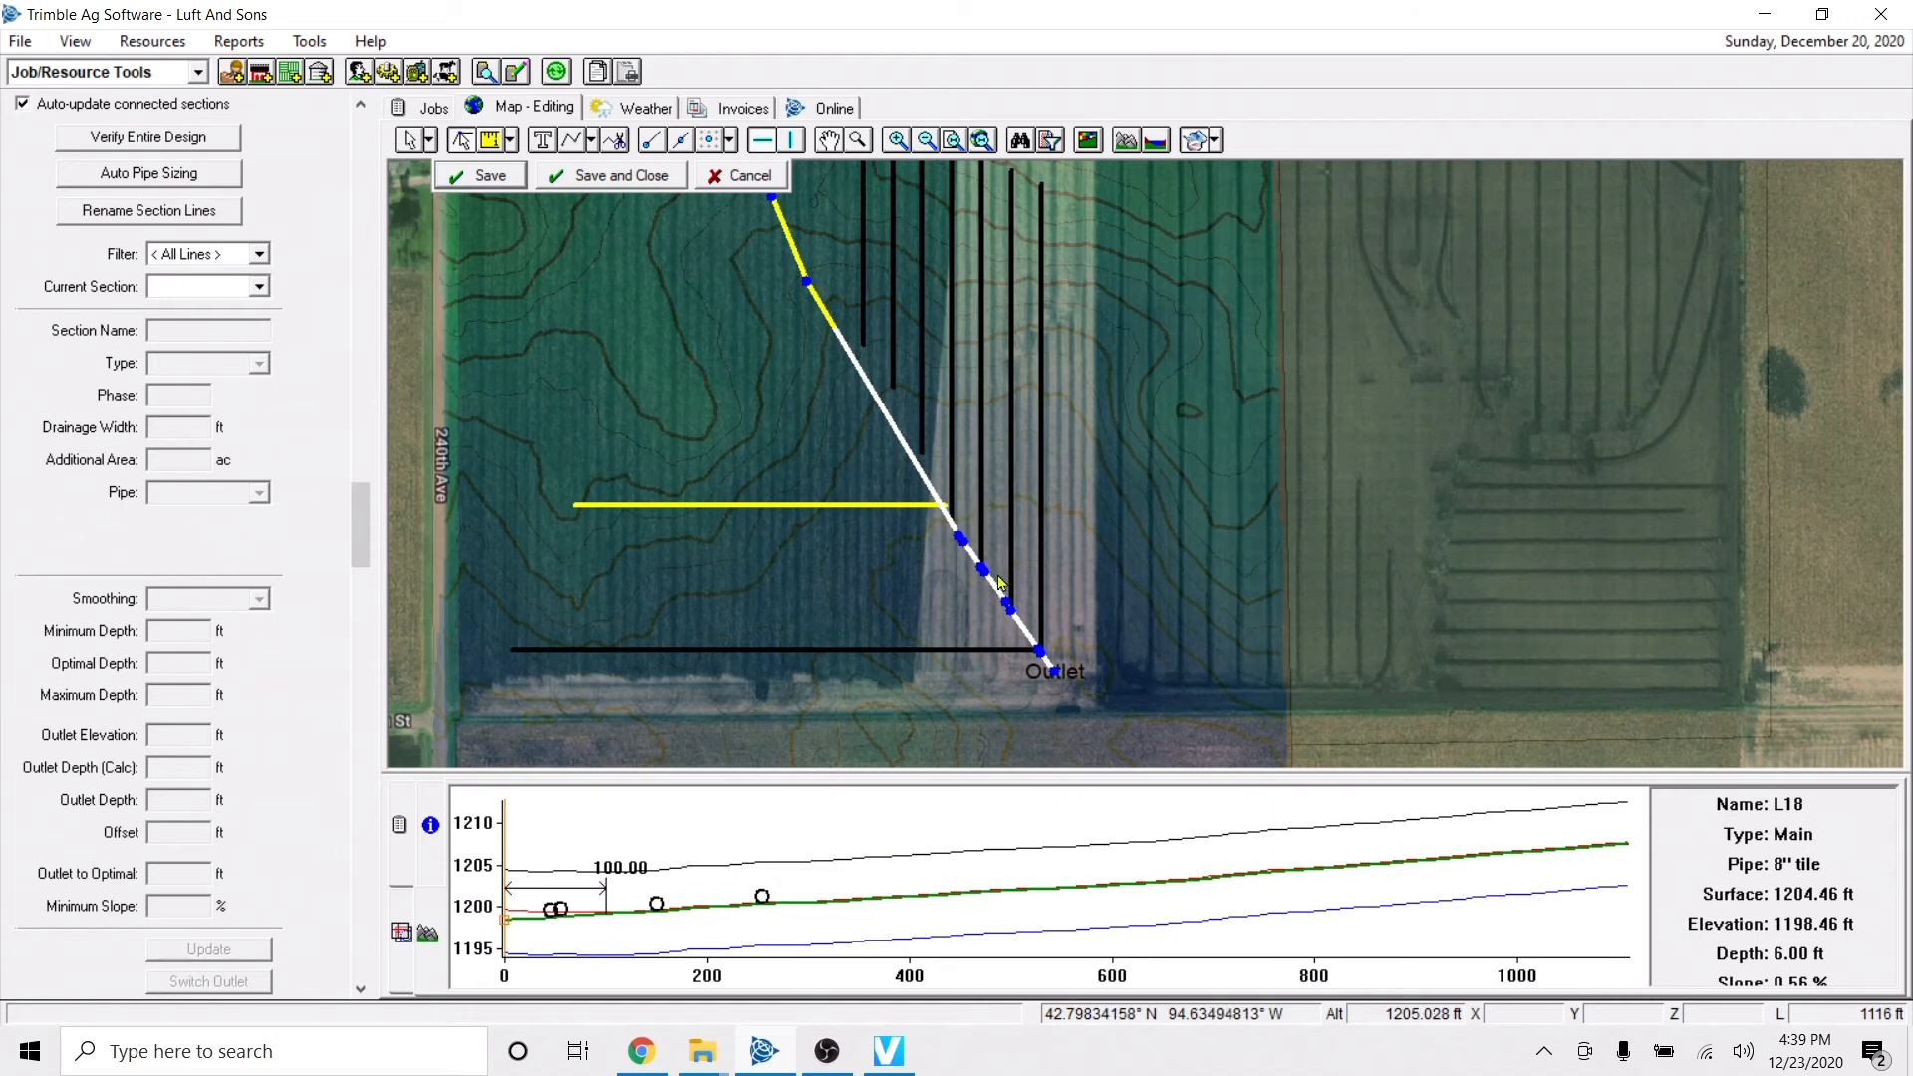
{"action": "left_click", "coordinate": [879, 403]}
{"action": "left_click", "coordinate": [881, 405]}
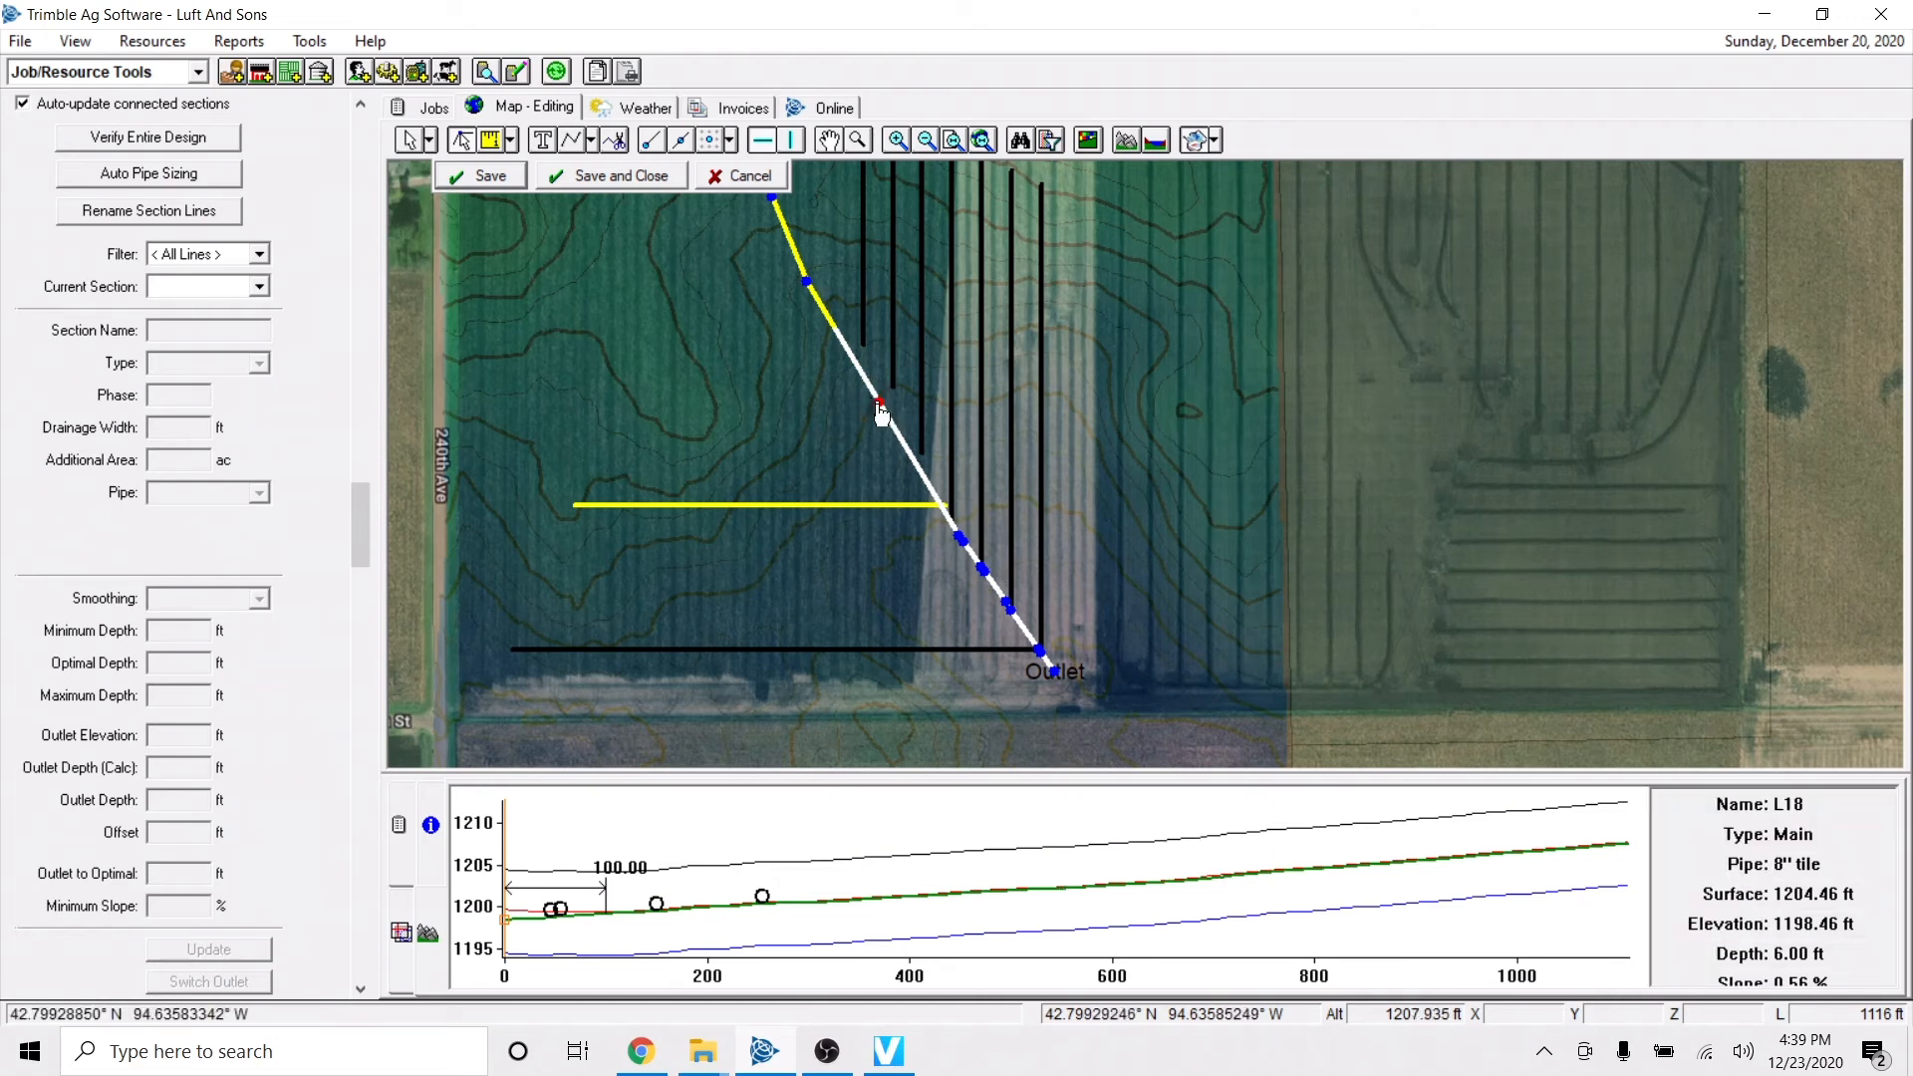
Move the main's mid-run vertex northwest, add a vertex just above the sub-main junction shifted slightly southwest, and save the design.
{"action": "left_click_drag", "start_coordinate": [881, 407], "coordinate": [845, 370]}
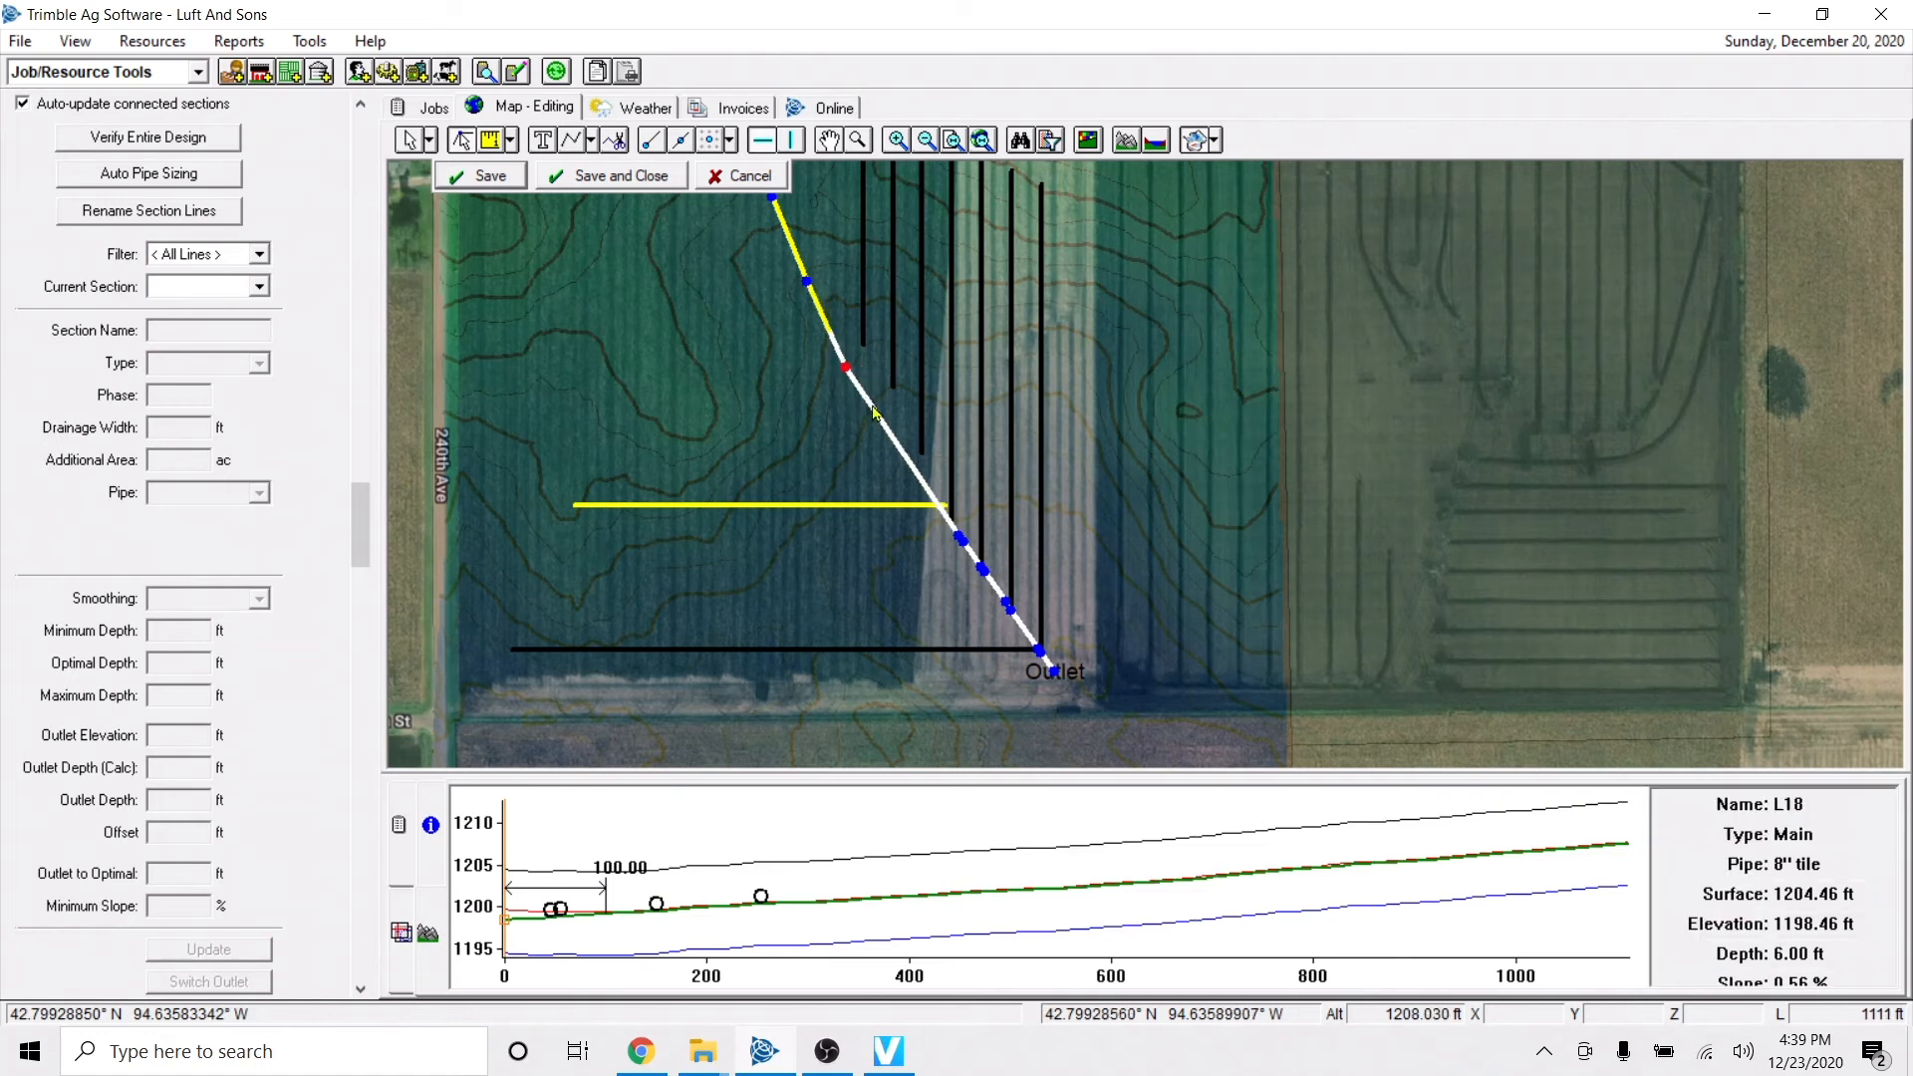
{"action": "right_click", "coordinate": [895, 443]}
{"action": "left_click", "coordinate": [932, 460]}
{"action": "left_click", "coordinate": [894, 443]}
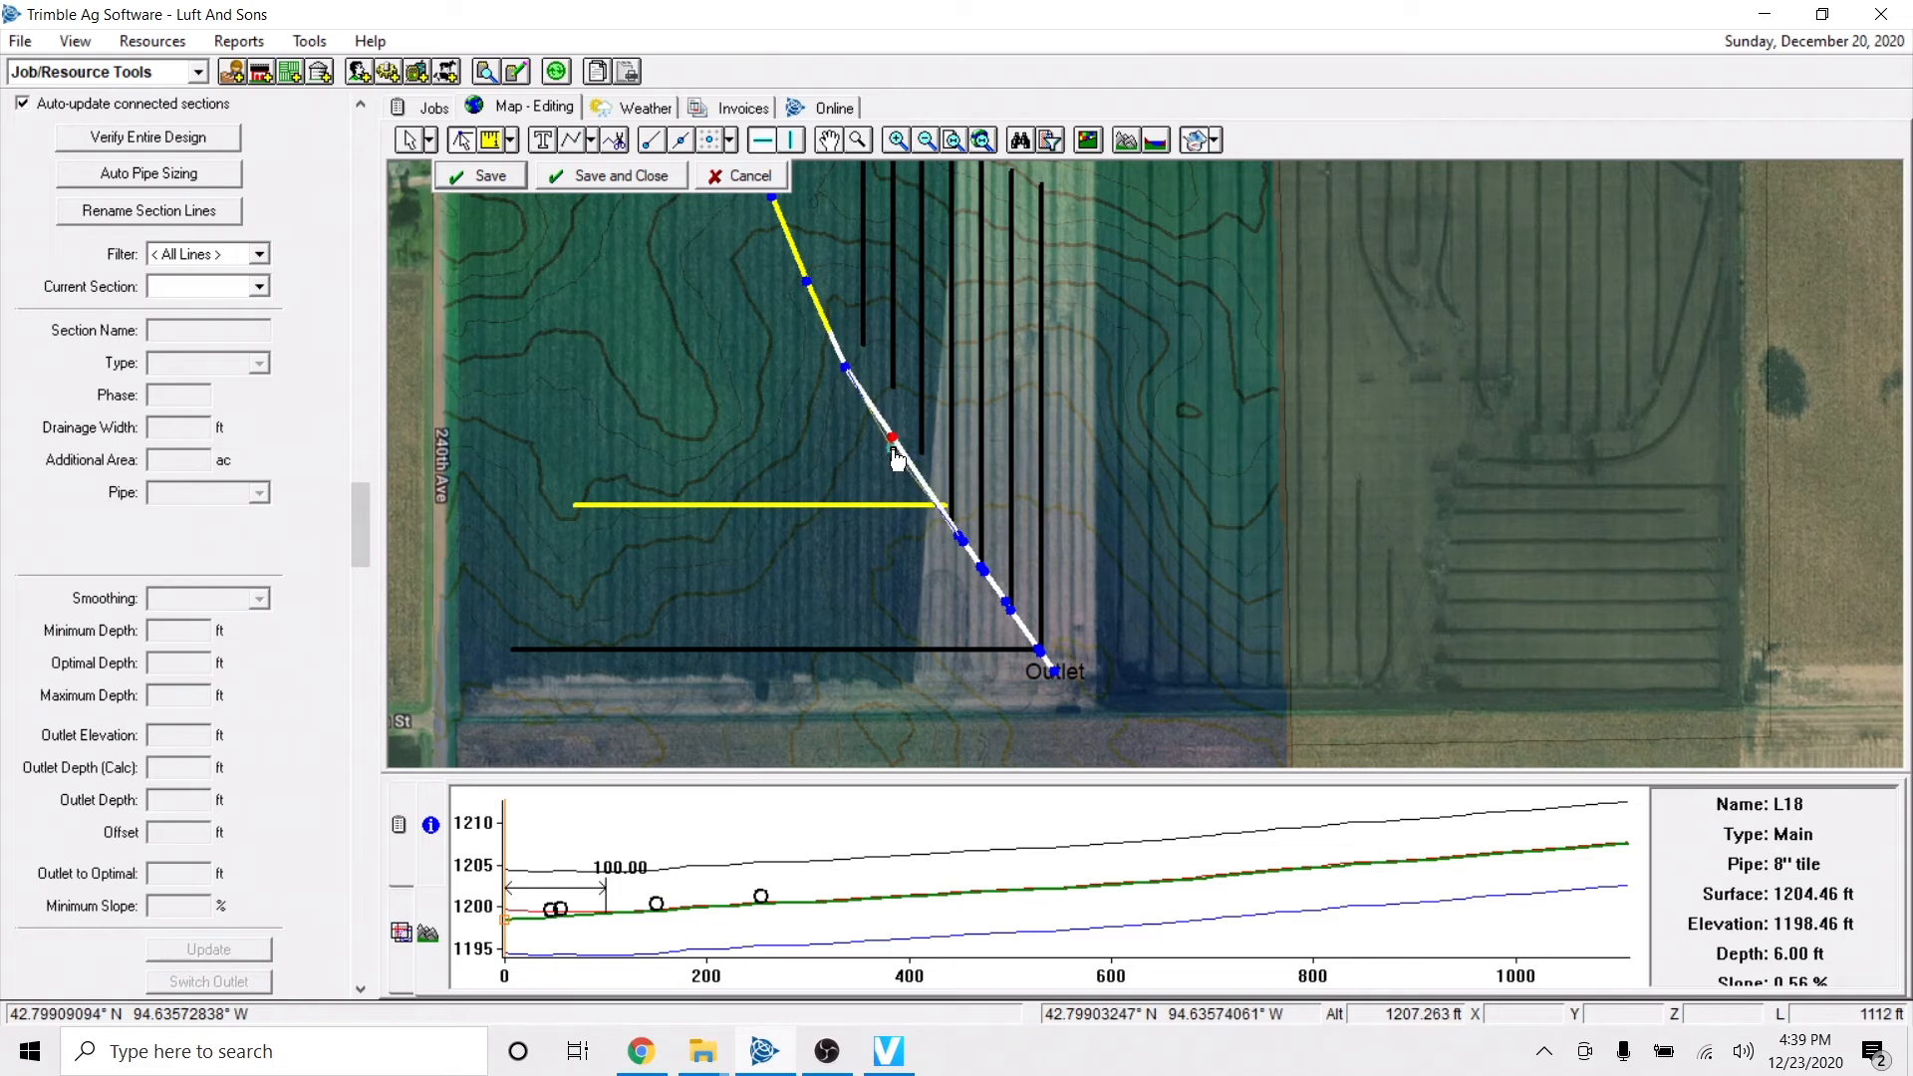
{"action": "left_click_drag", "start_coordinate": [893, 454], "coordinate": [889, 450]}
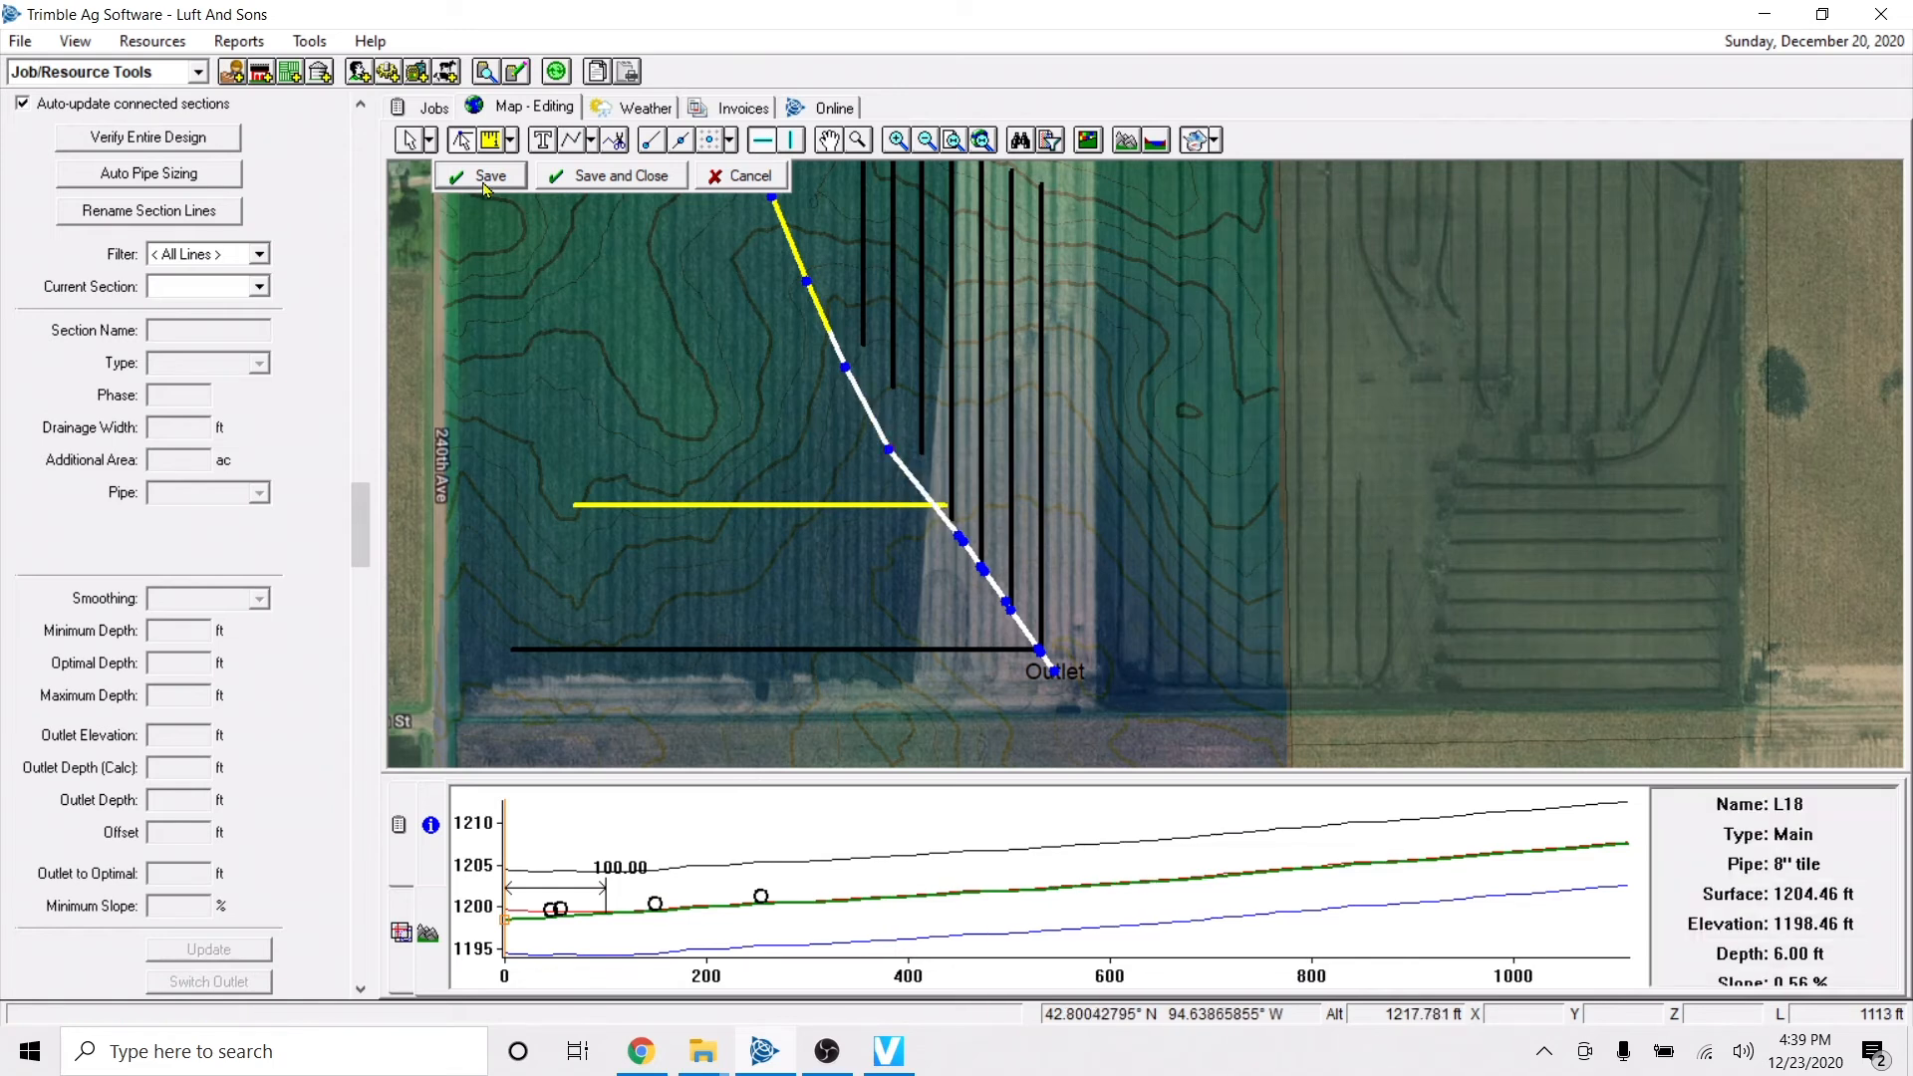
{"action": "left_click", "coordinate": [488, 179]}
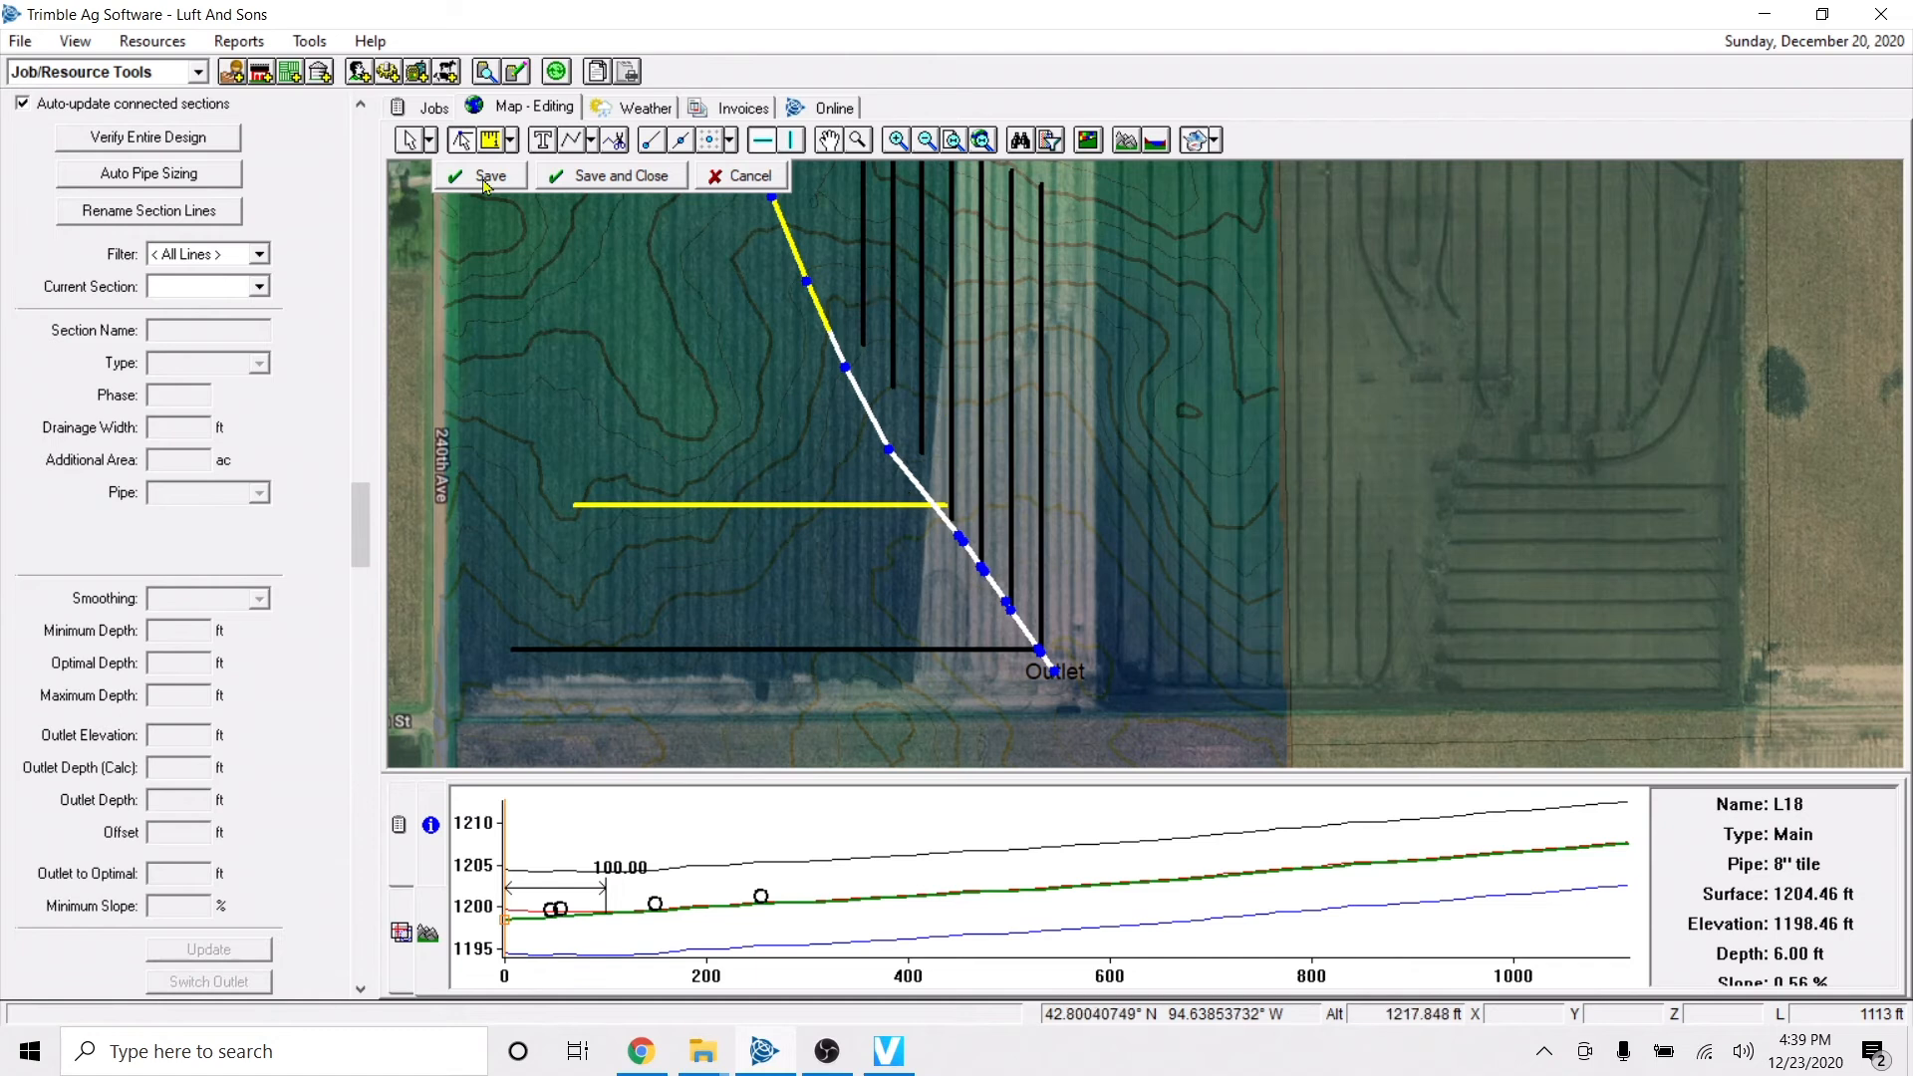
{"action": "left_click", "coordinate": [410, 139]}
{"action": "left_click", "coordinate": [863, 299]}
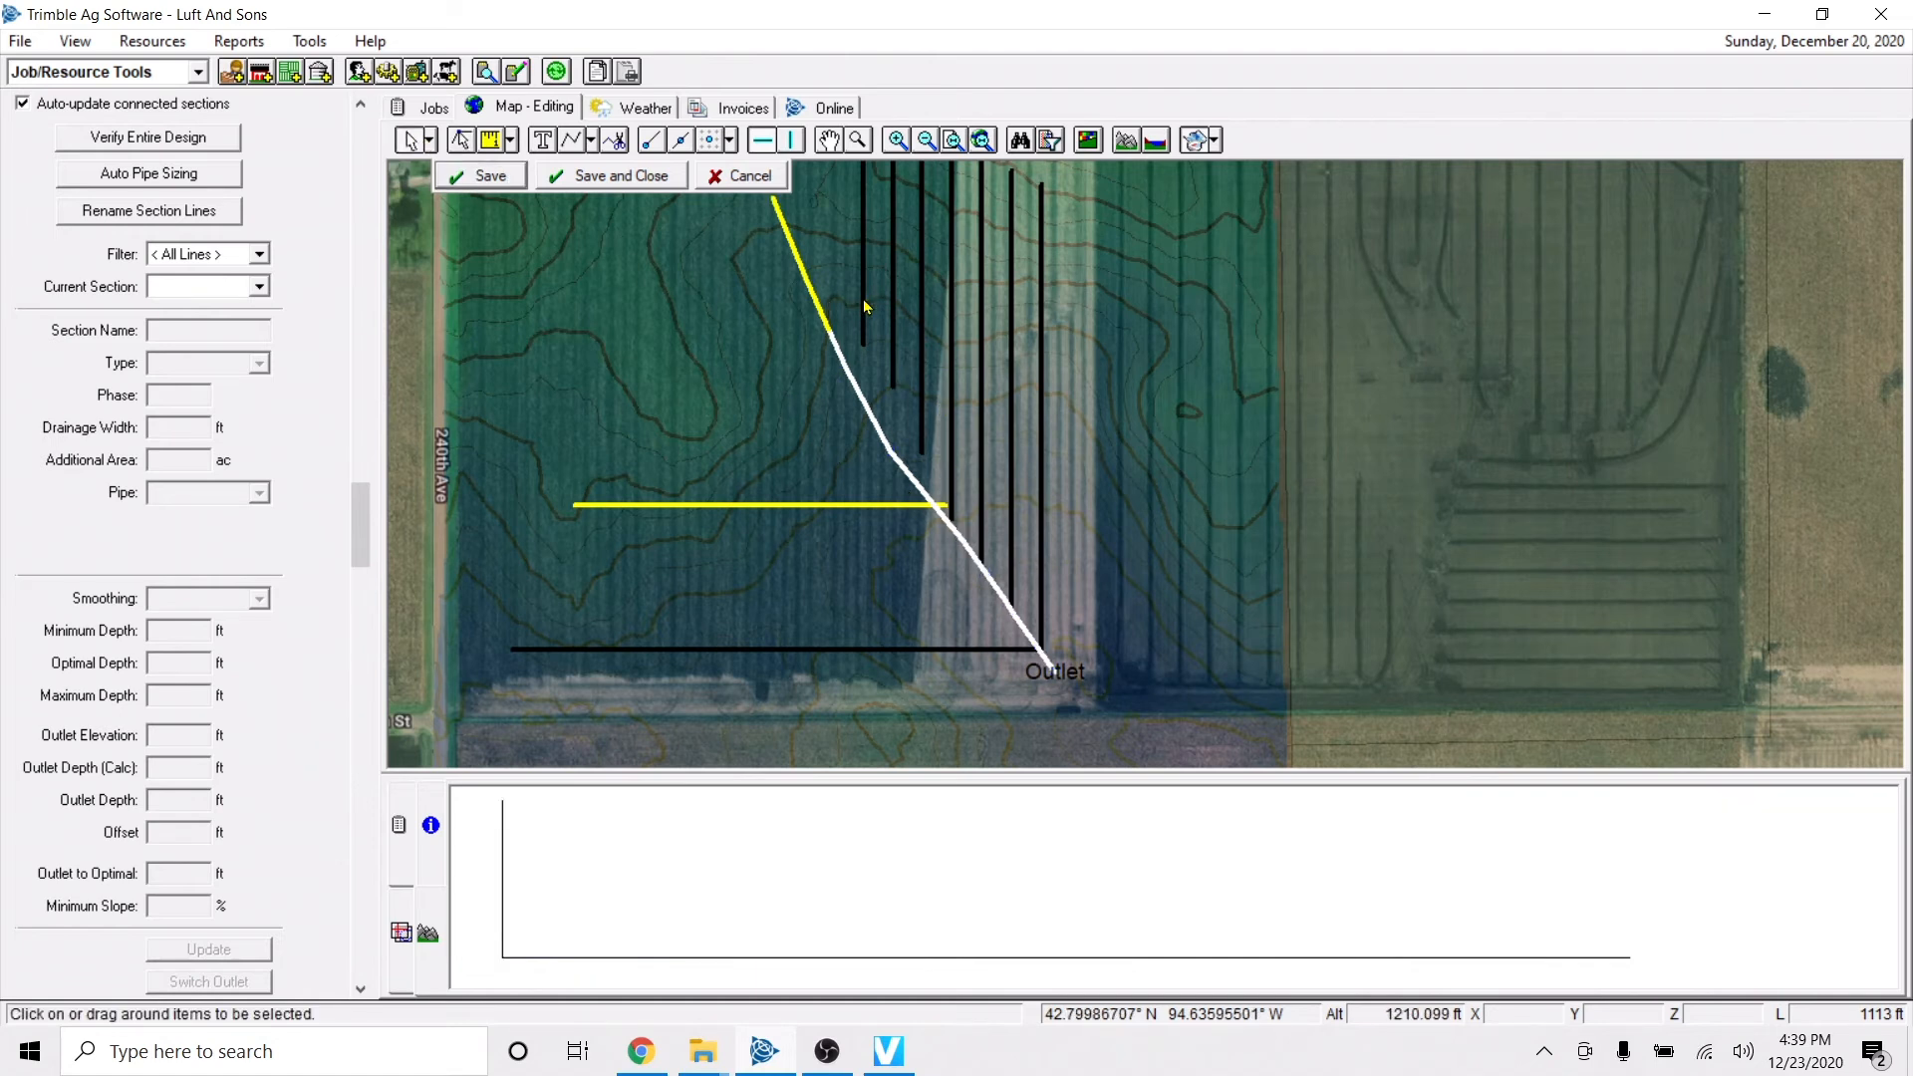
{"action": "left_click", "coordinate": [893, 355]}
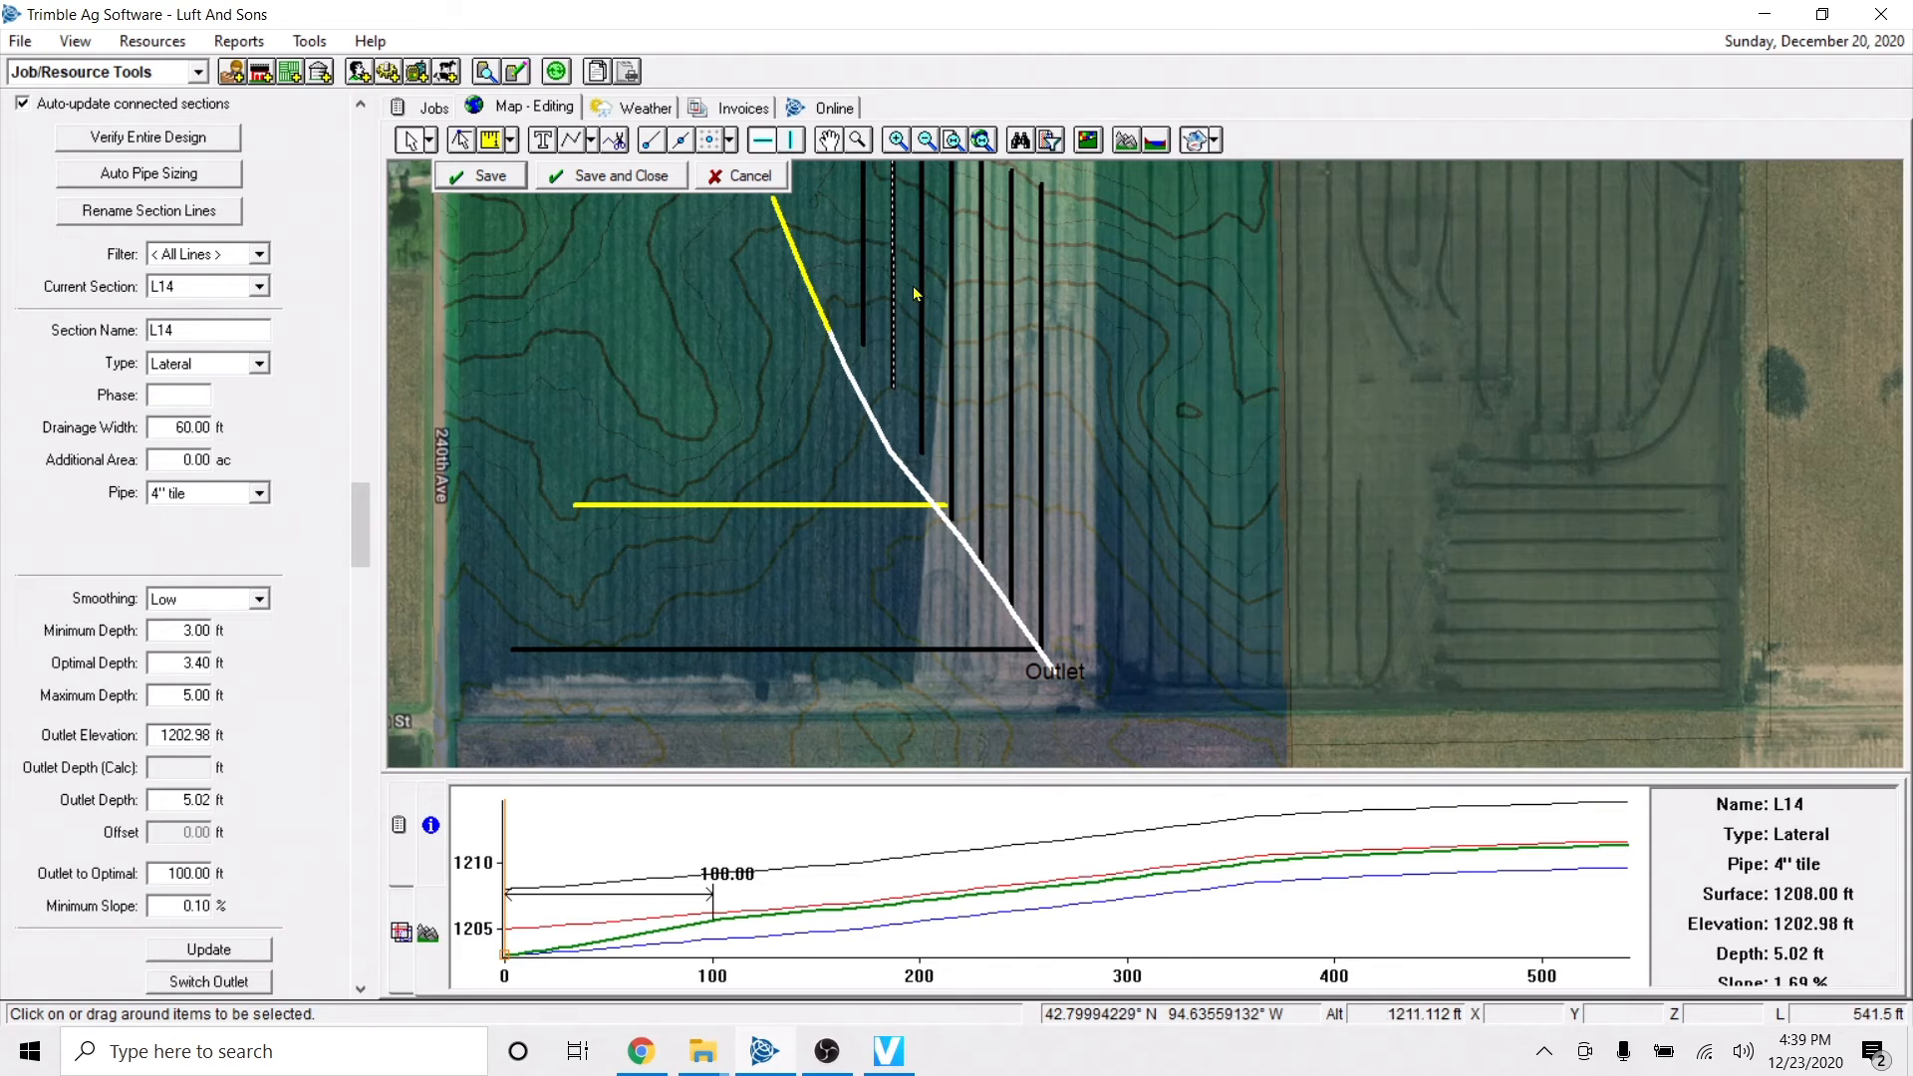
{"action": "scroll", "coordinate": [851, 249], "scroll_direction": "down", "scroll_amount": 2}
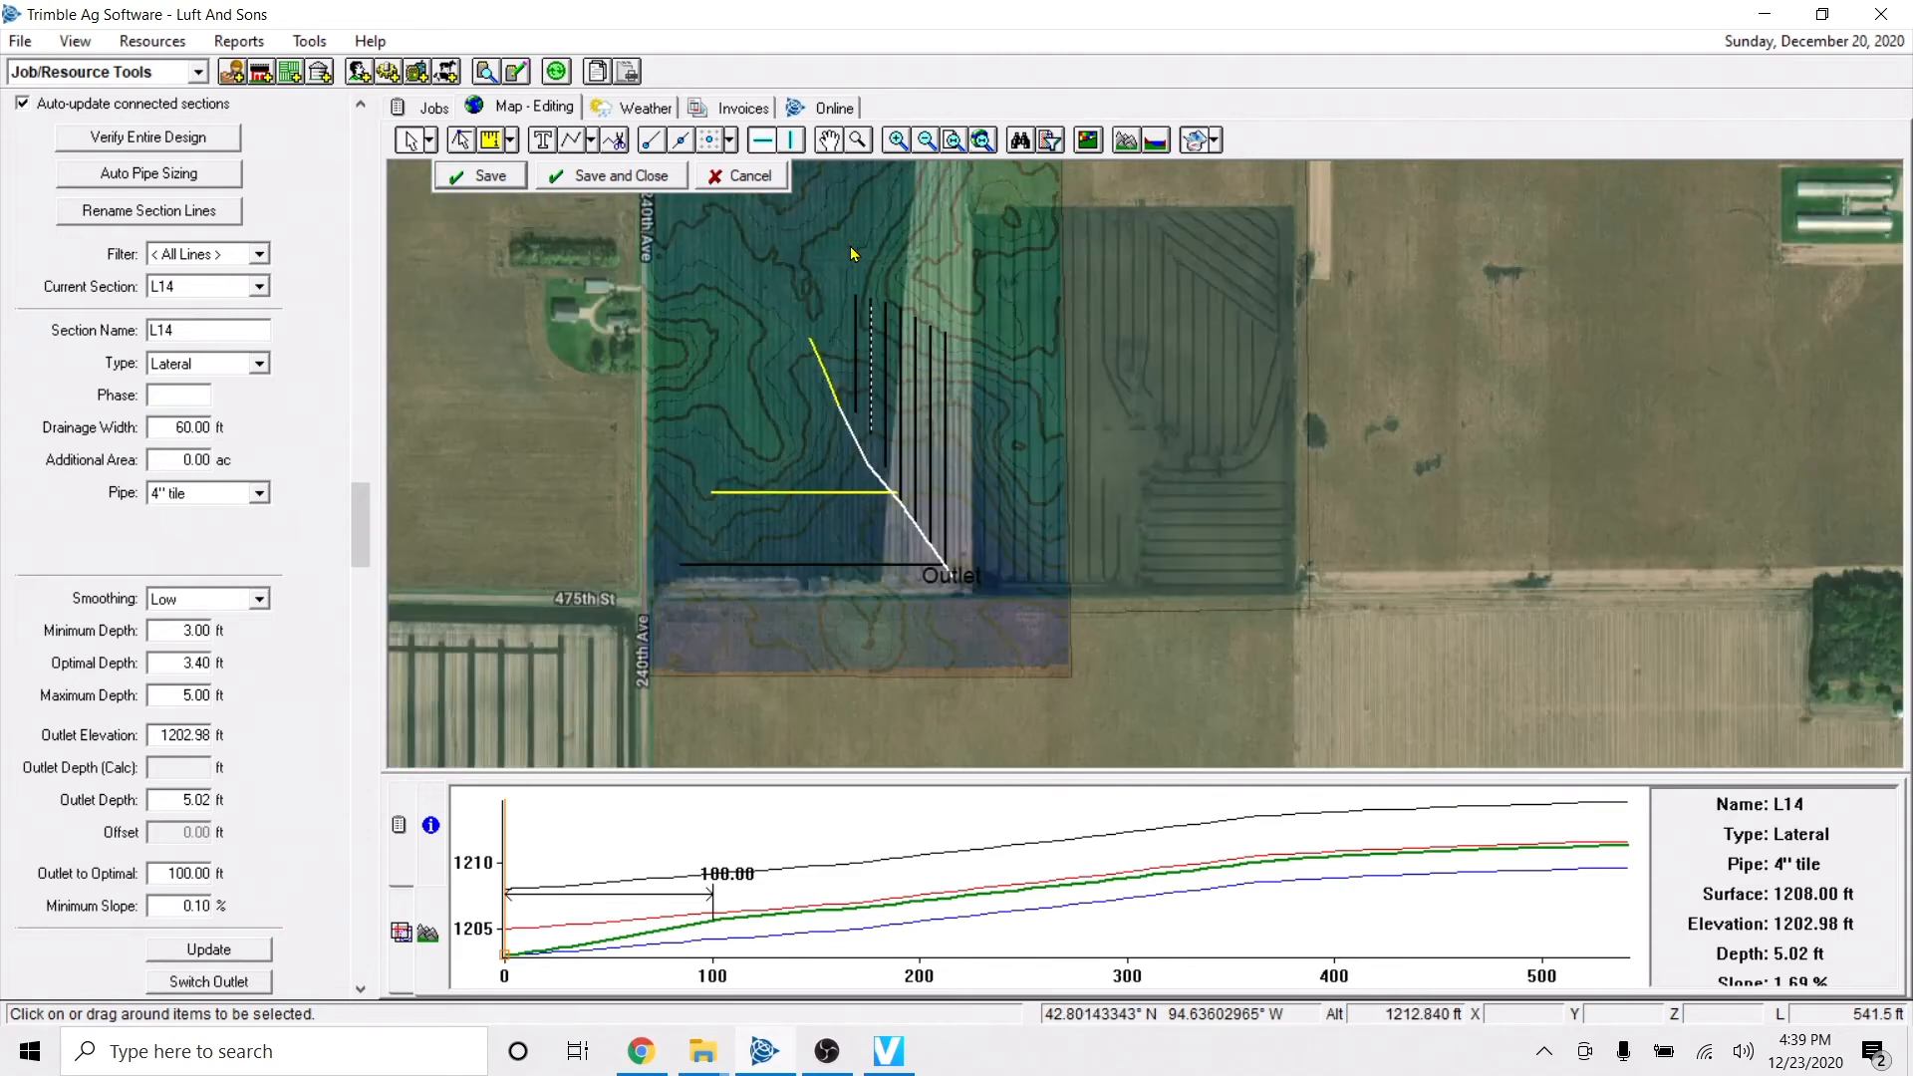
{"action": "left_click", "coordinate": [861, 450]}
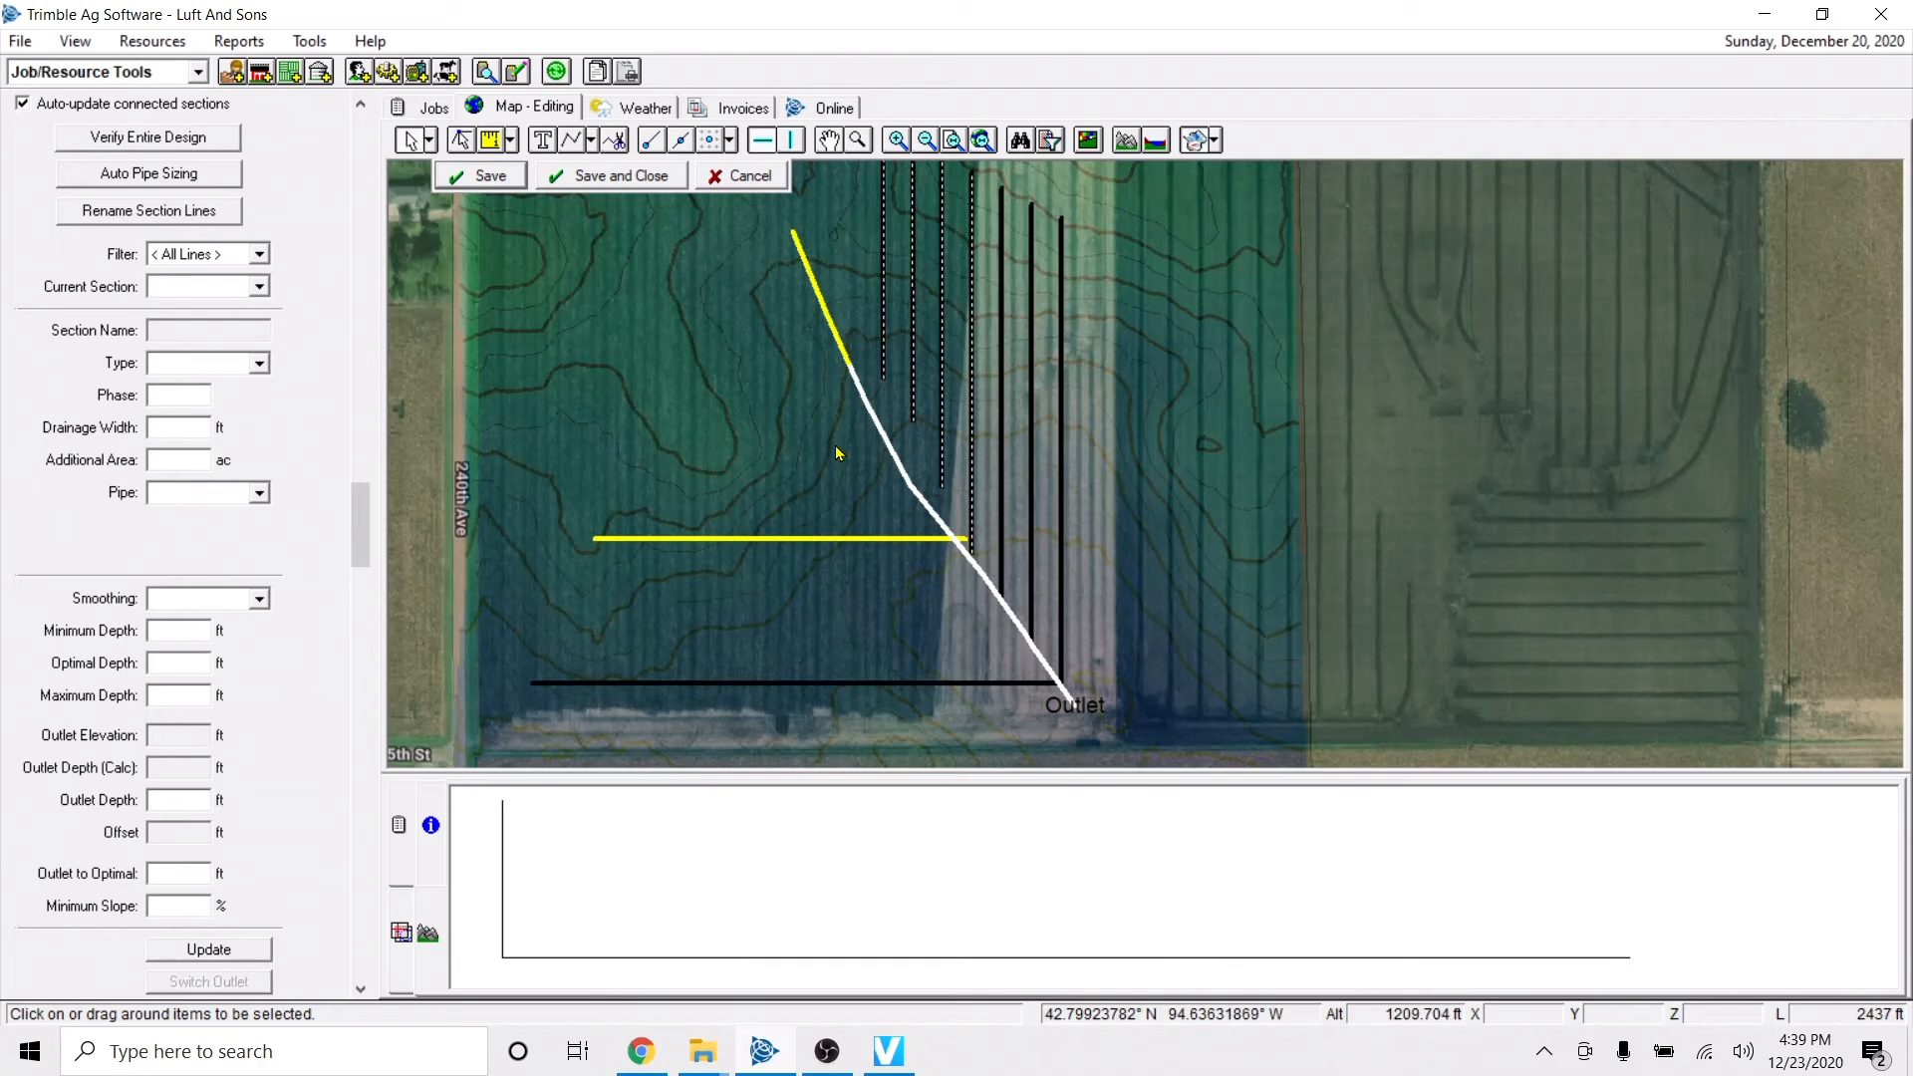
{"action": "scroll", "coordinate": [832, 450], "scroll_direction": "up", "scroll_amount": 2}
{"action": "left_click", "coordinate": [900, 357]}
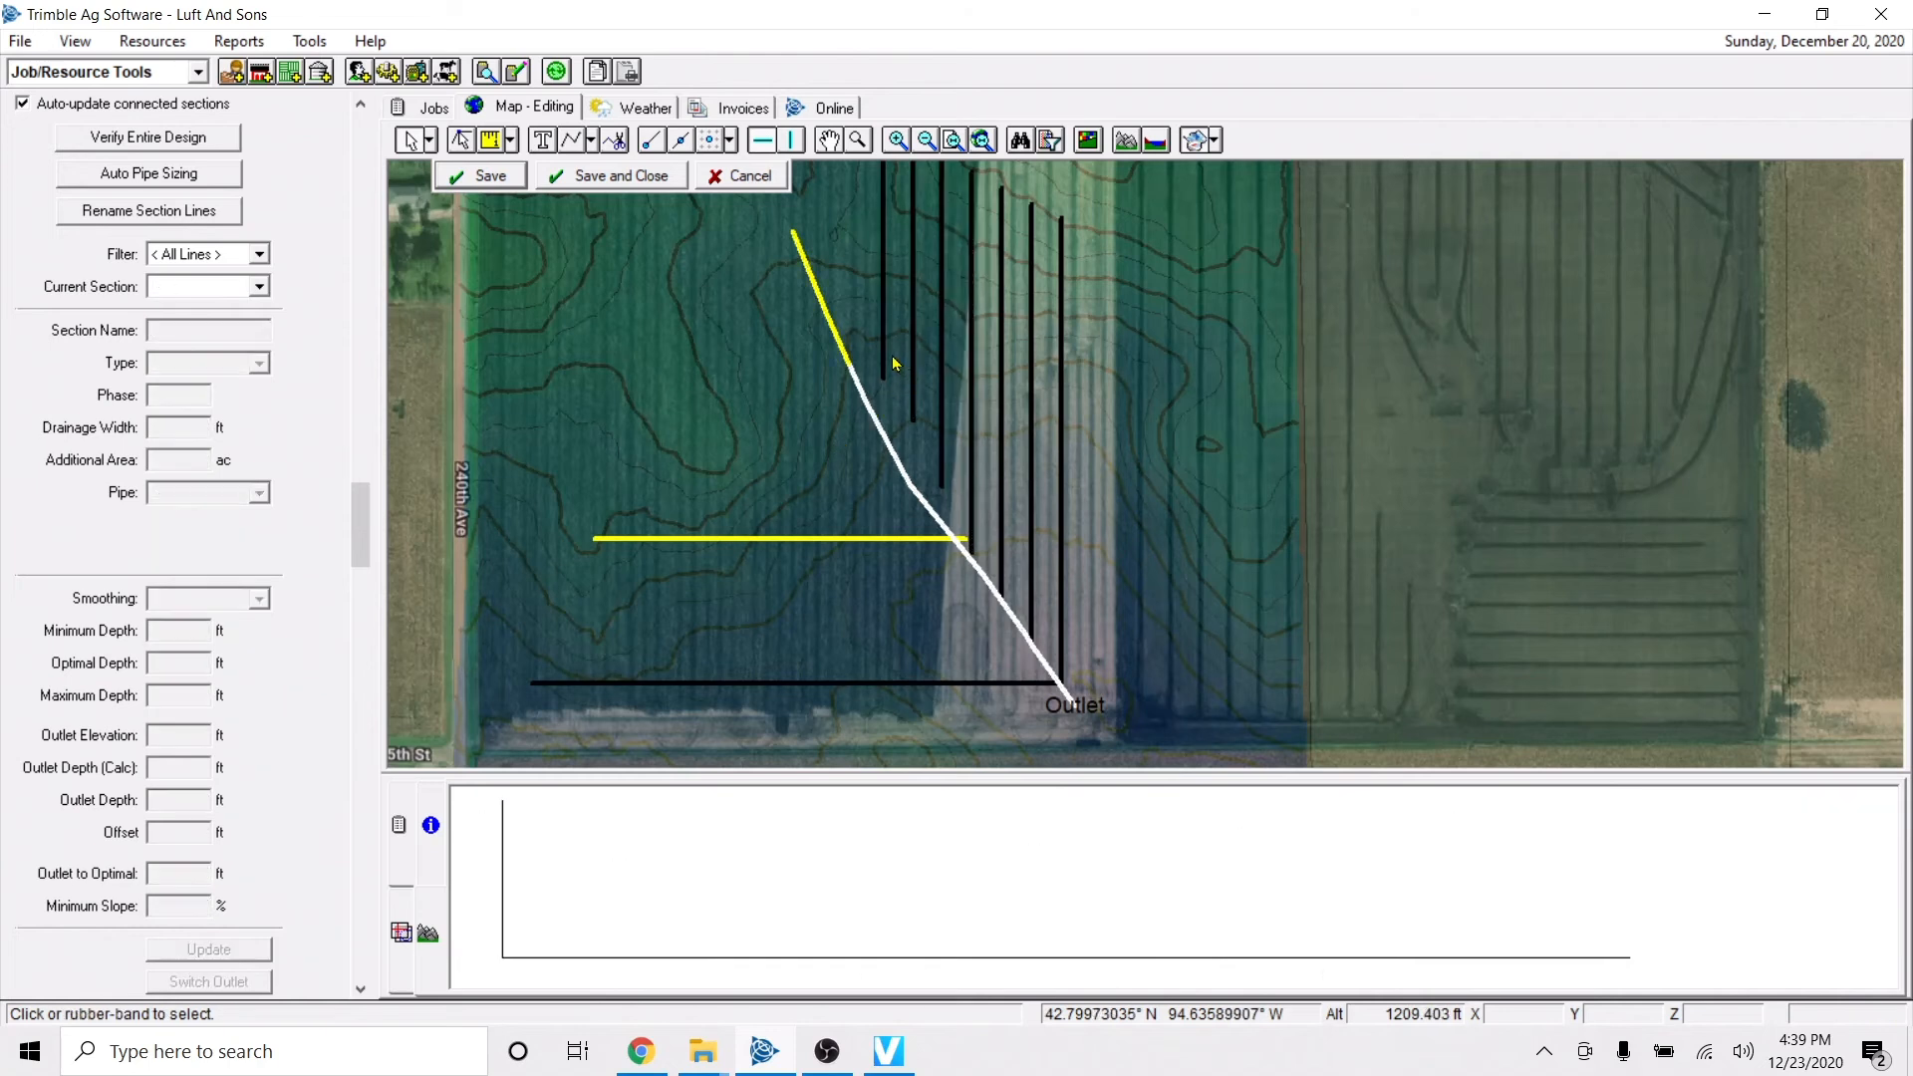
Connect the seven north-south laterals to the reshaped main.
{"action": "left_click", "coordinate": [885, 363]}
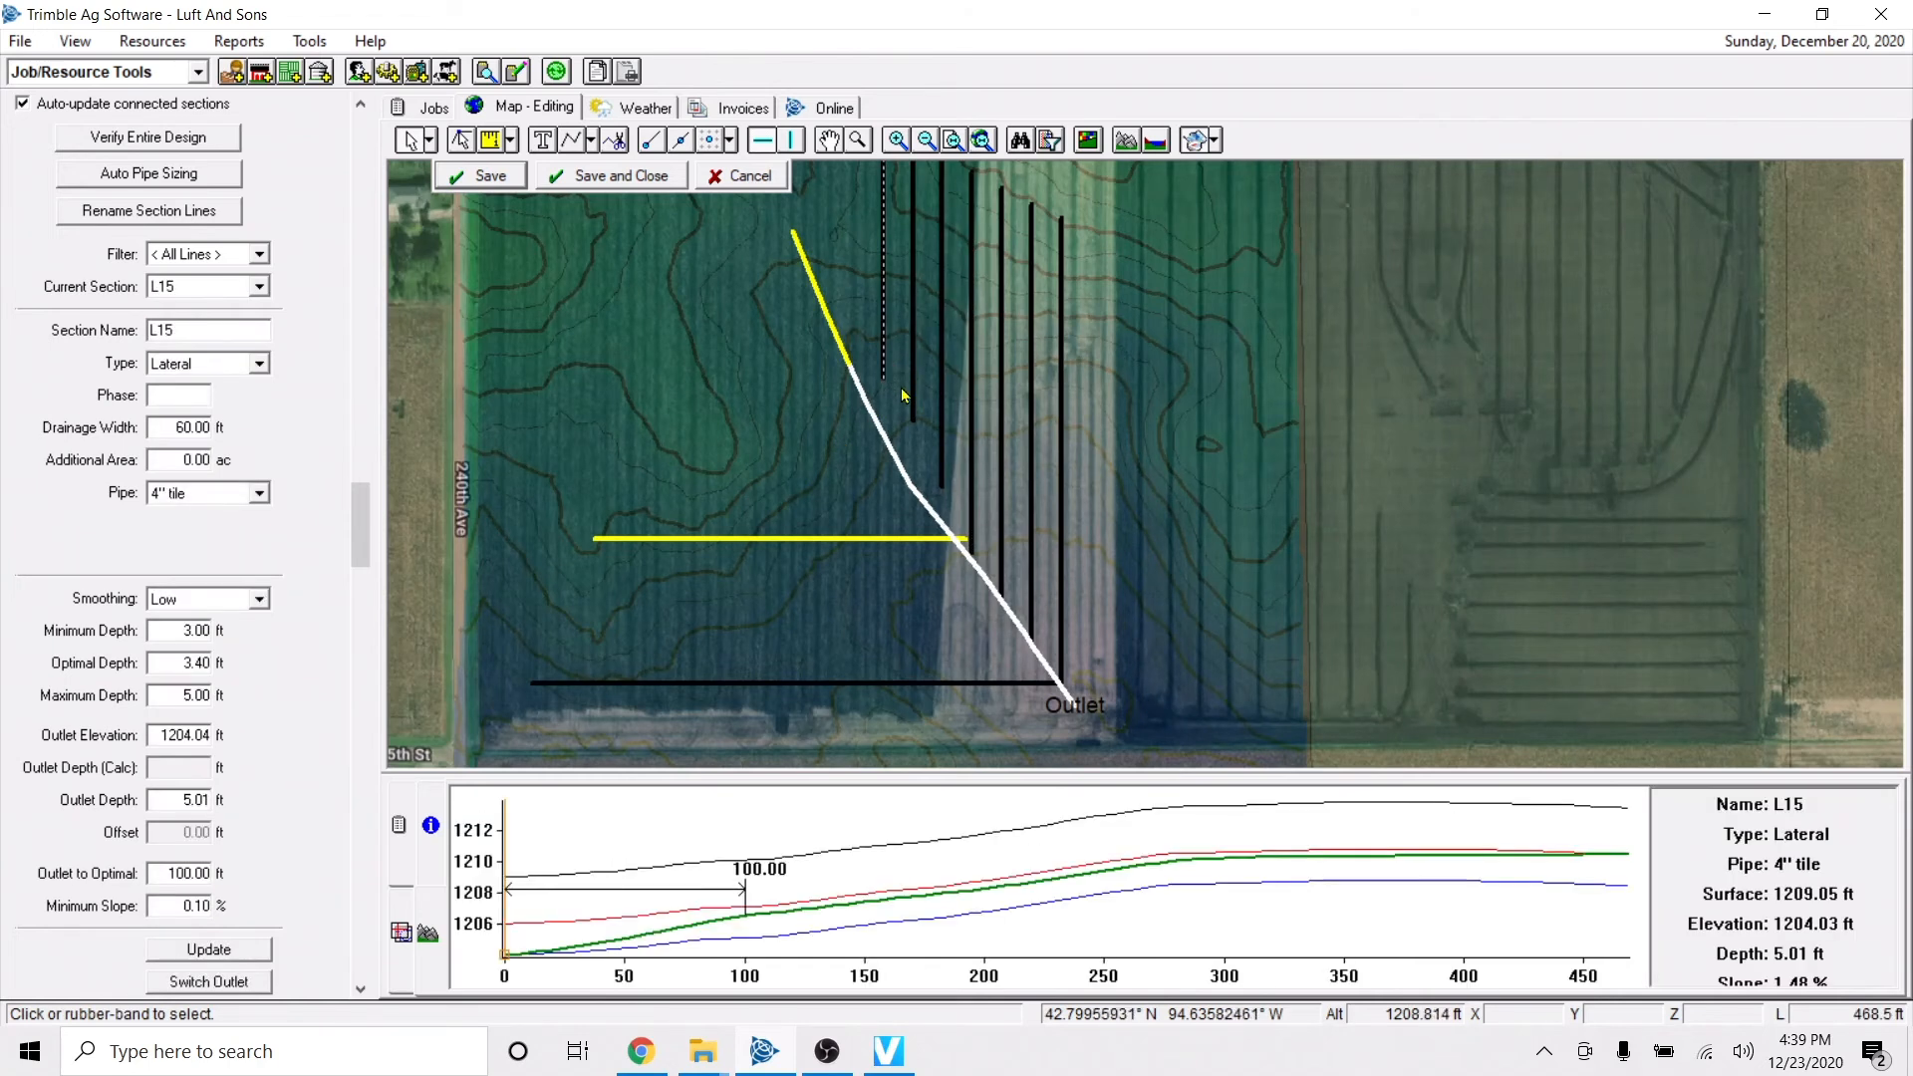
{"action": "left_click", "coordinate": [912, 391], "text": "ctrl"}
{"action": "left_click", "coordinate": [943, 426], "text": "ctrl"}
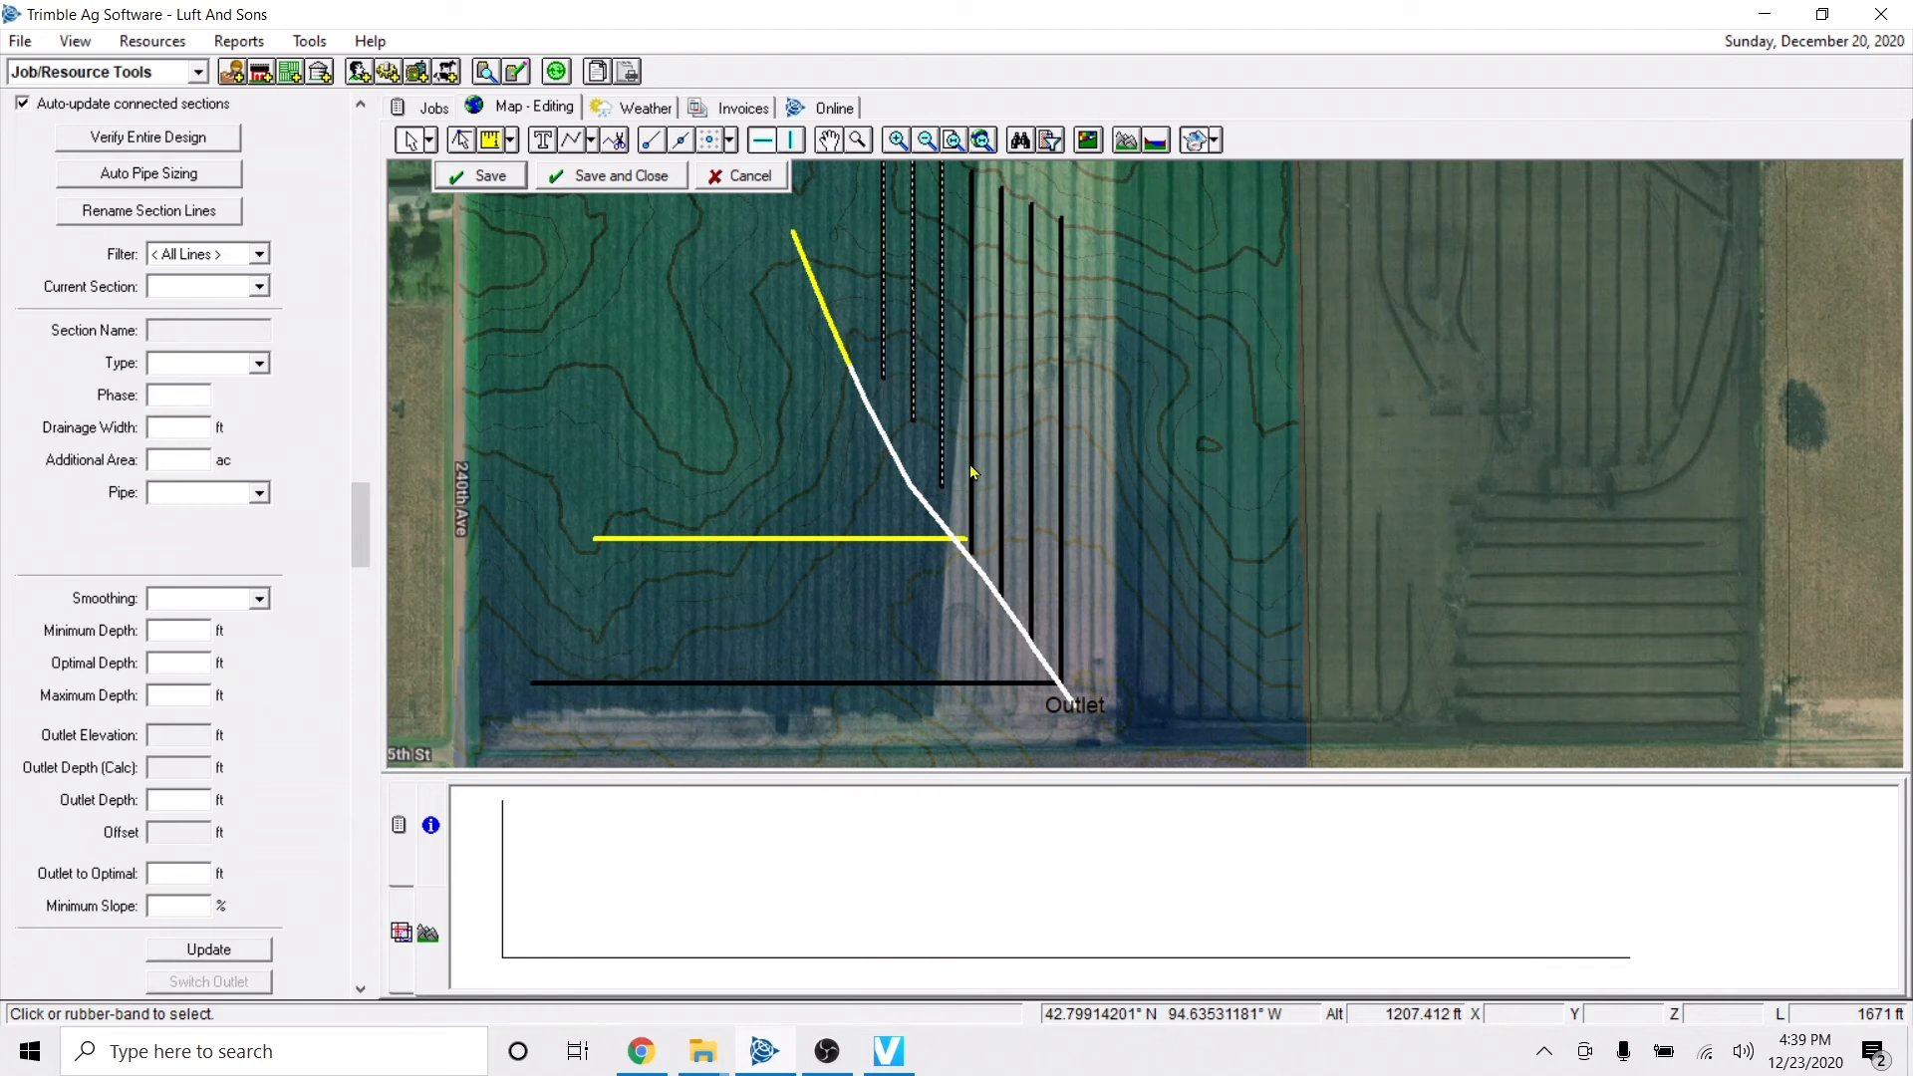
{"action": "left_click", "coordinate": [972, 468], "text": "ctrl"}
{"action": "left_click", "coordinate": [1001, 518], "text": "ctrl"}
{"action": "left_click", "coordinate": [1030, 529], "text": "ctrl"}
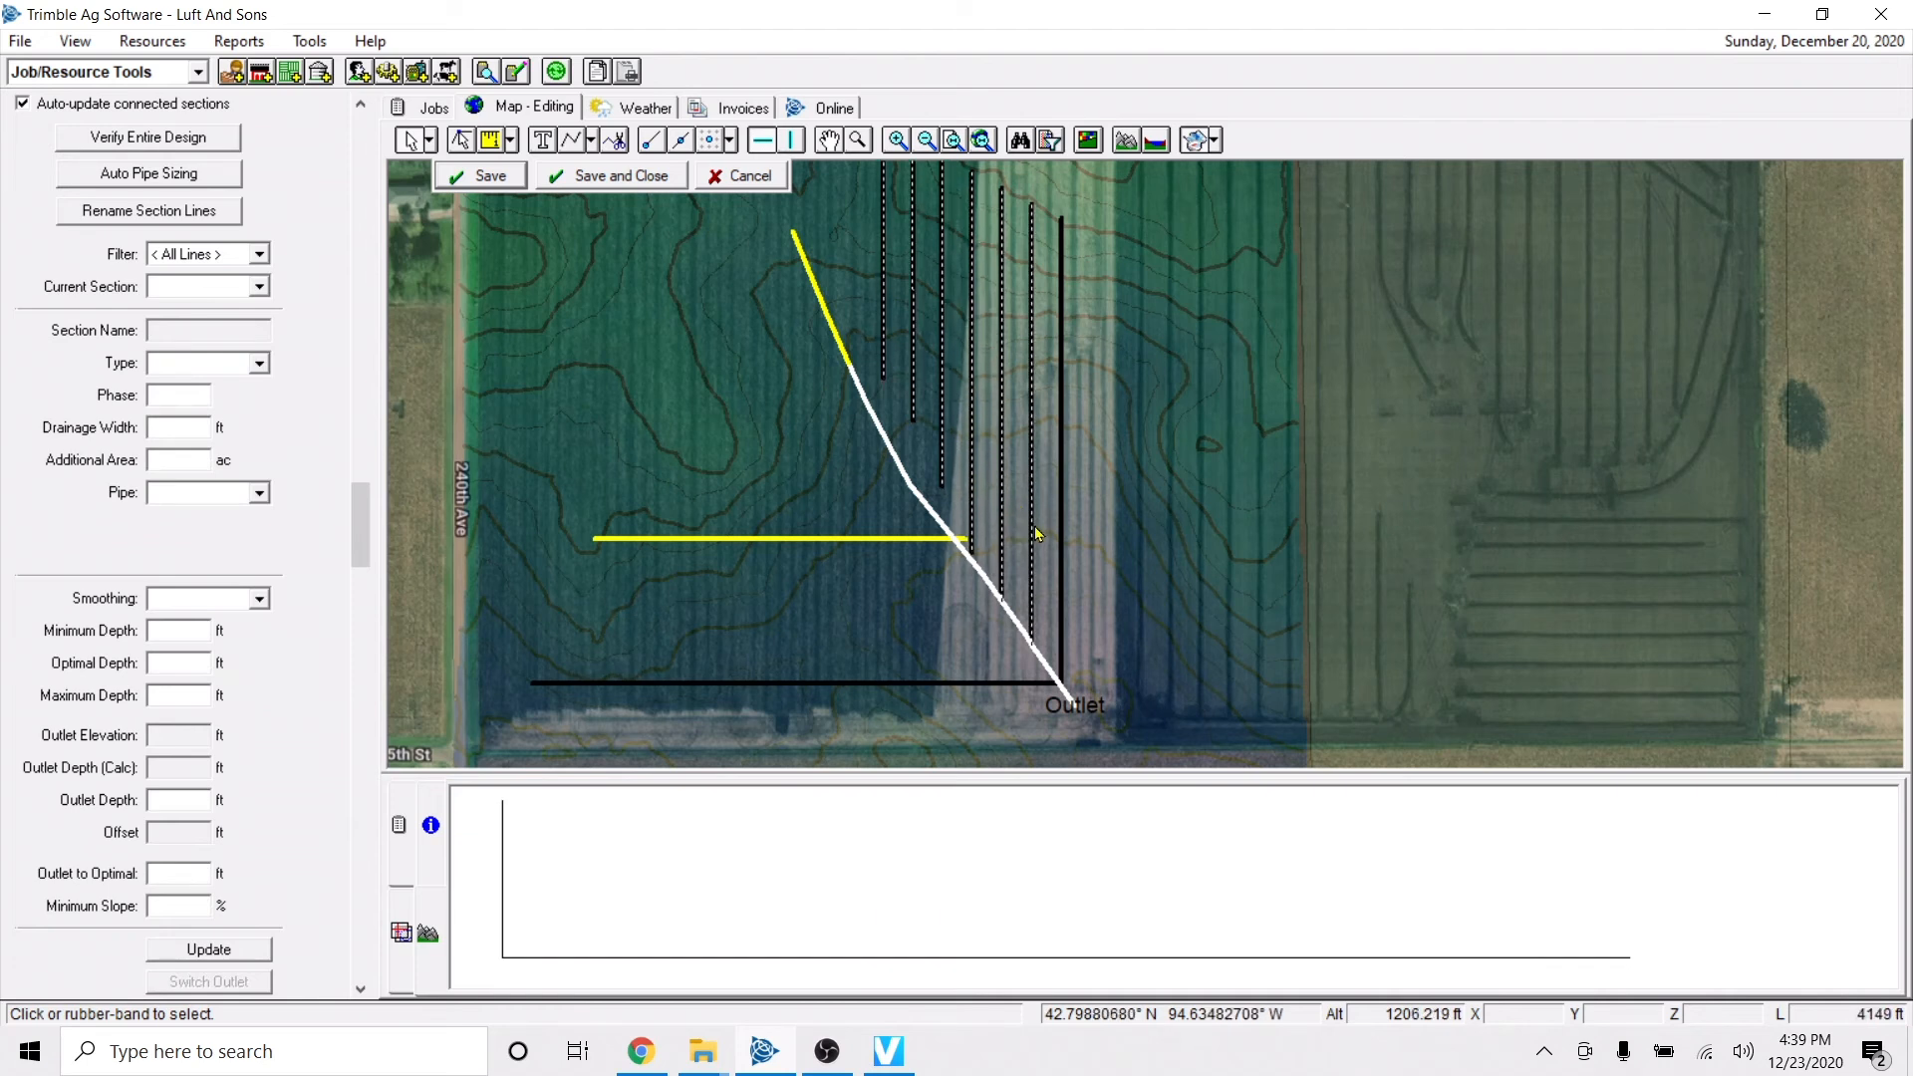
{"action": "left_click", "coordinate": [1062, 538], "text": "ctrl"}
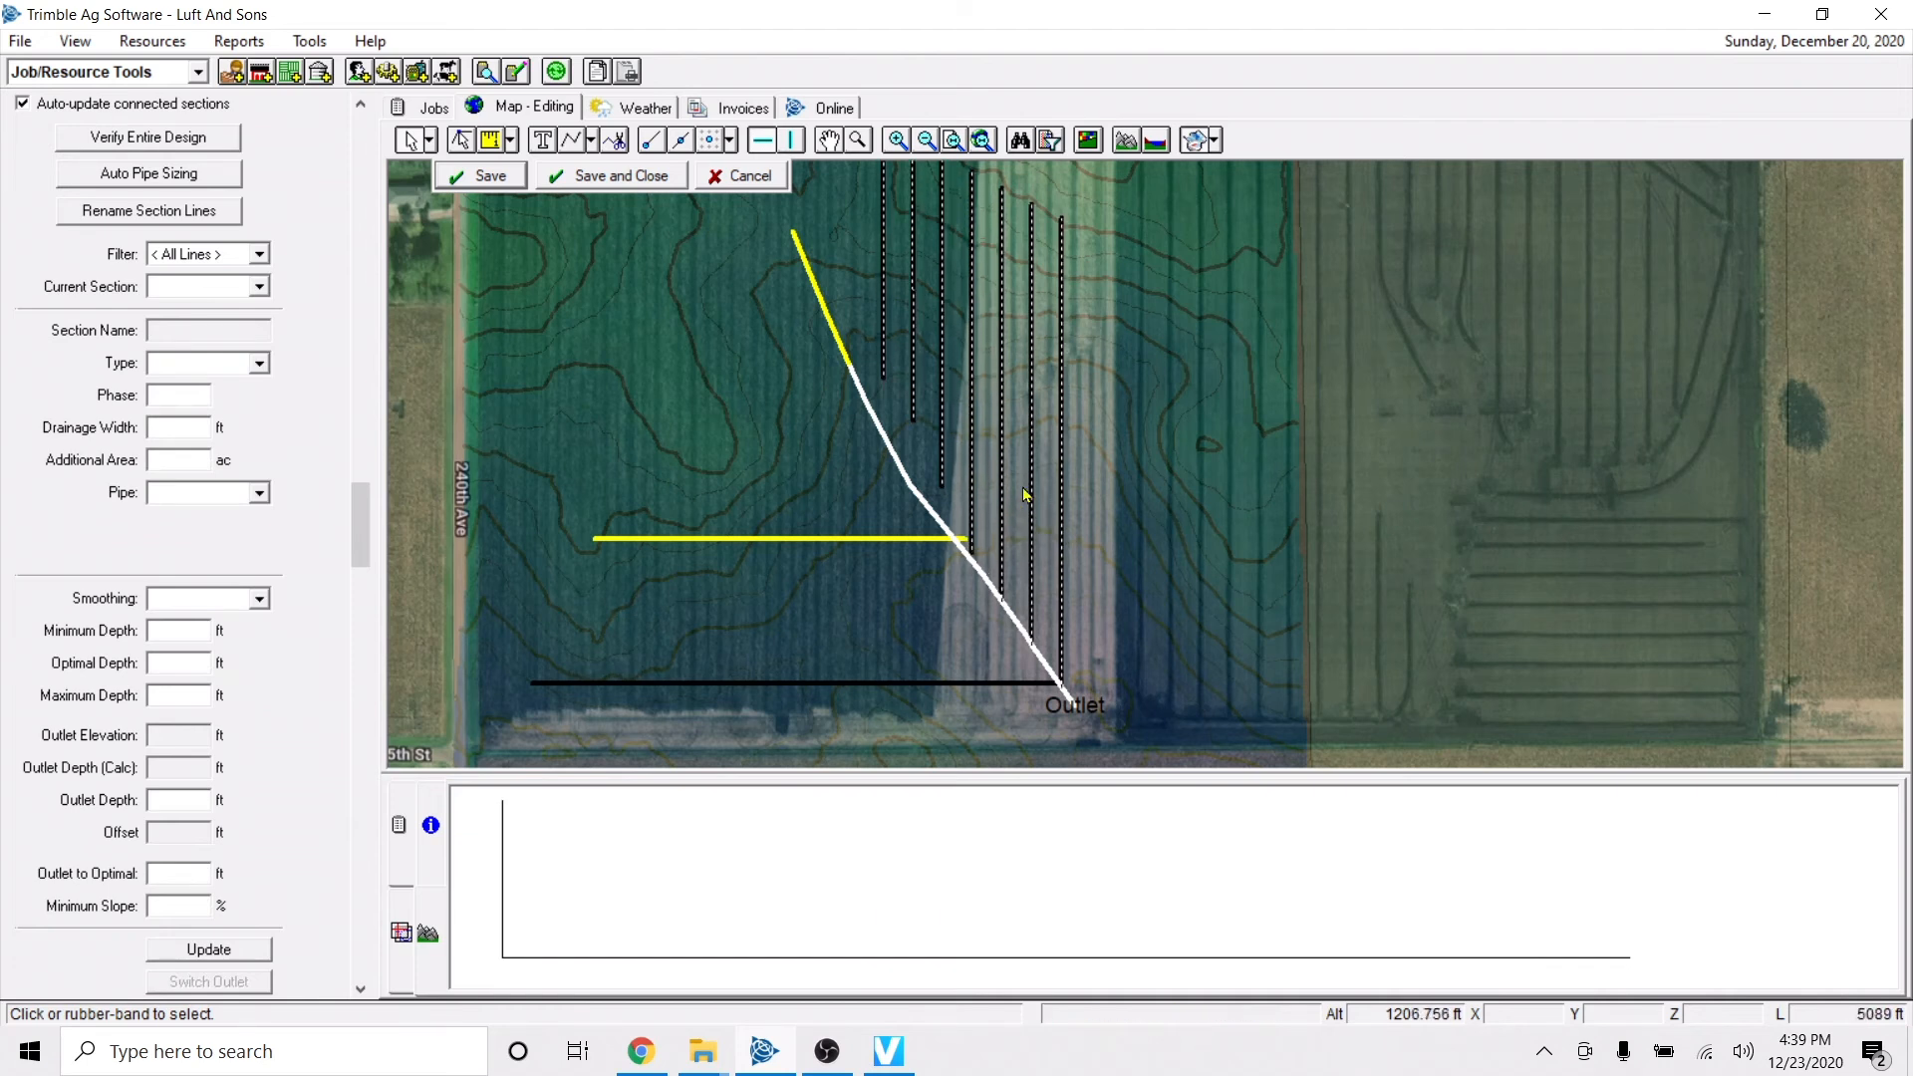
{"action": "right_click", "coordinate": [946, 453]}
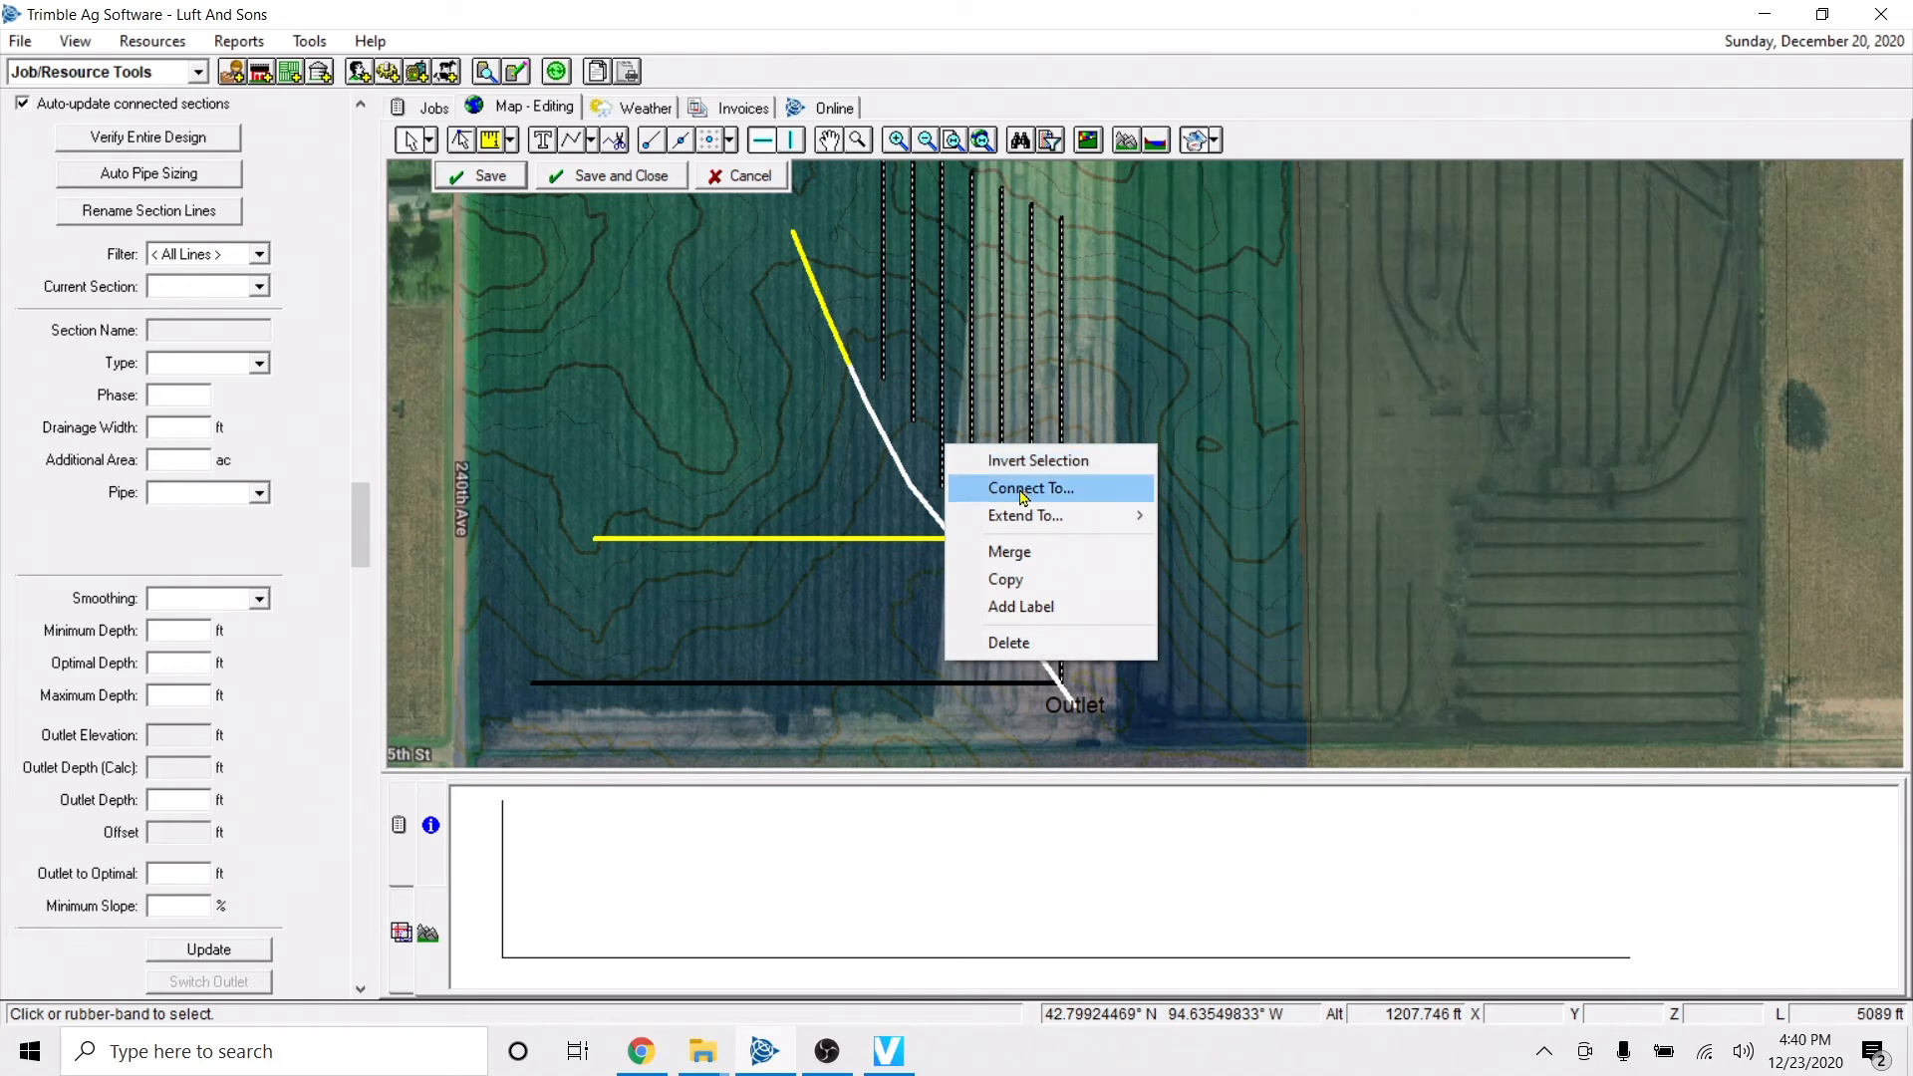
{"action": "left_click", "coordinate": [1021, 489]}
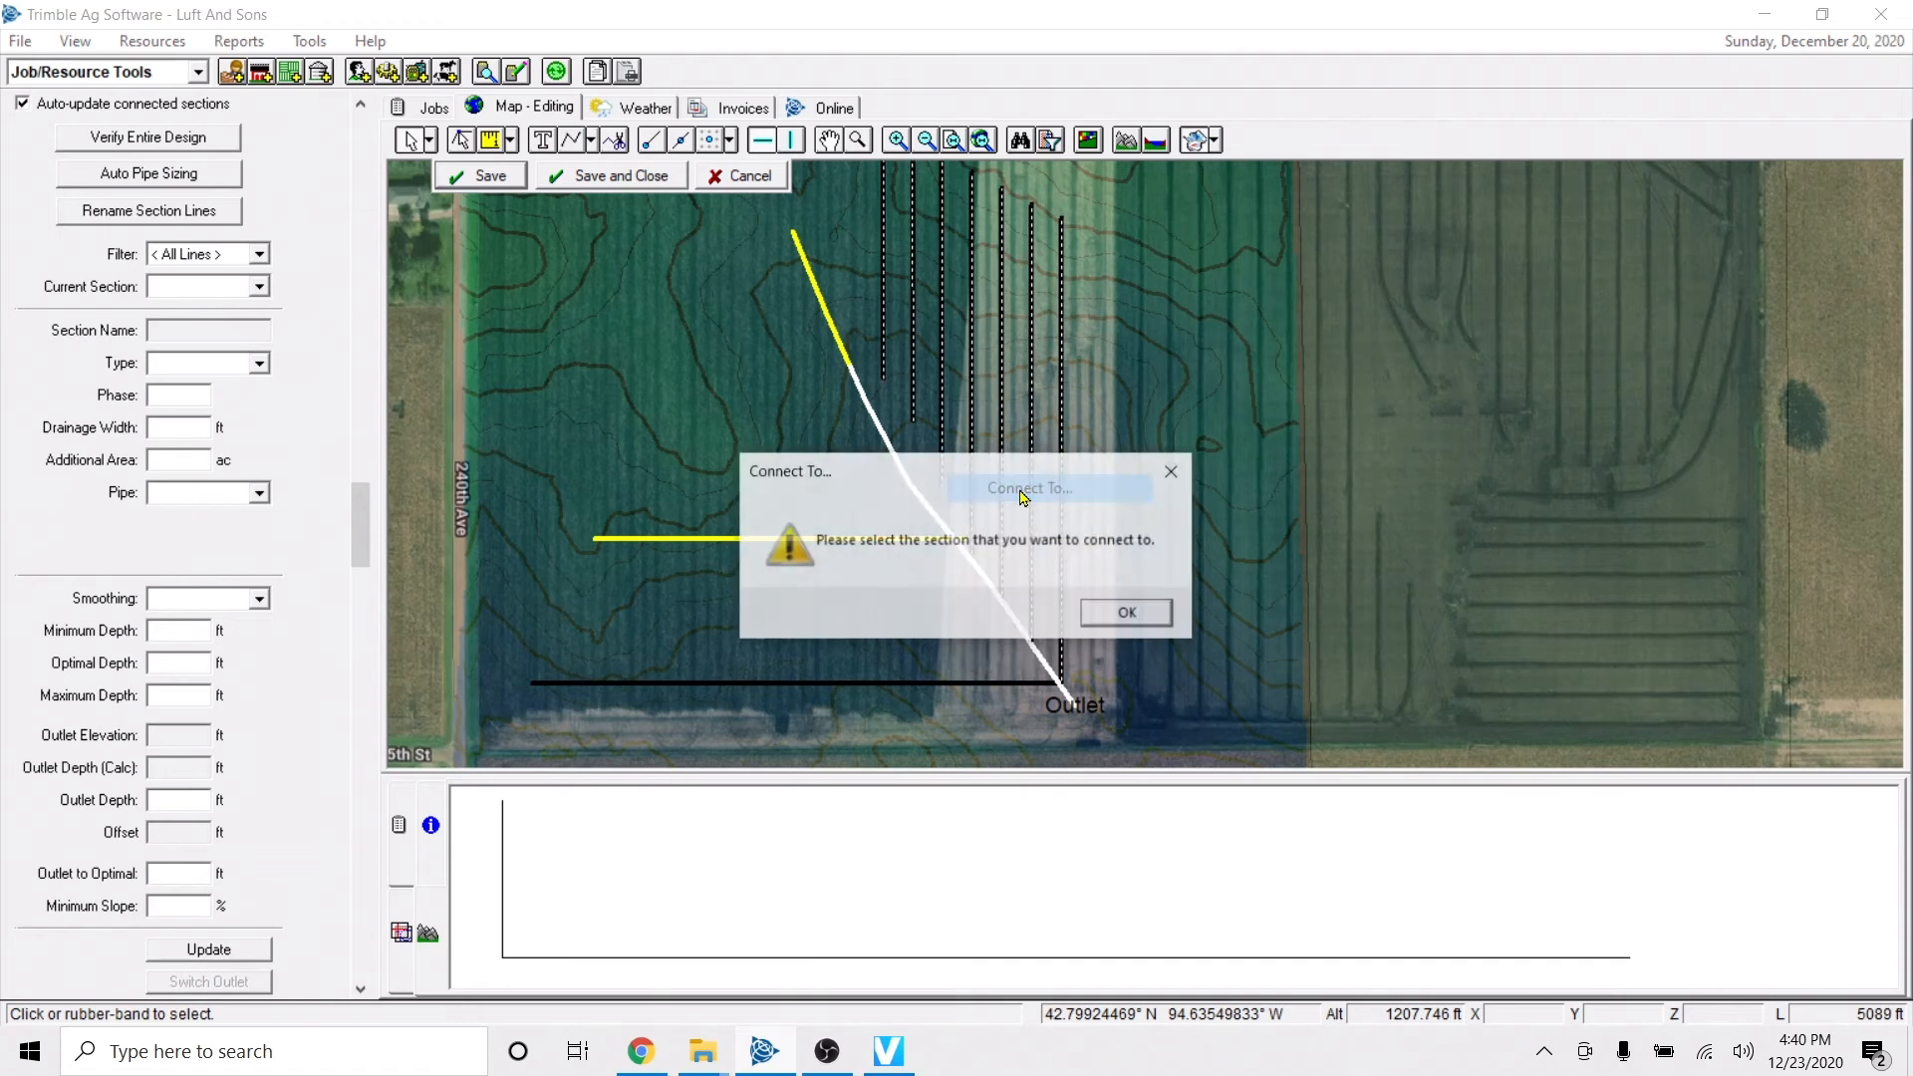
{"action": "left_click", "coordinate": [1132, 615]}
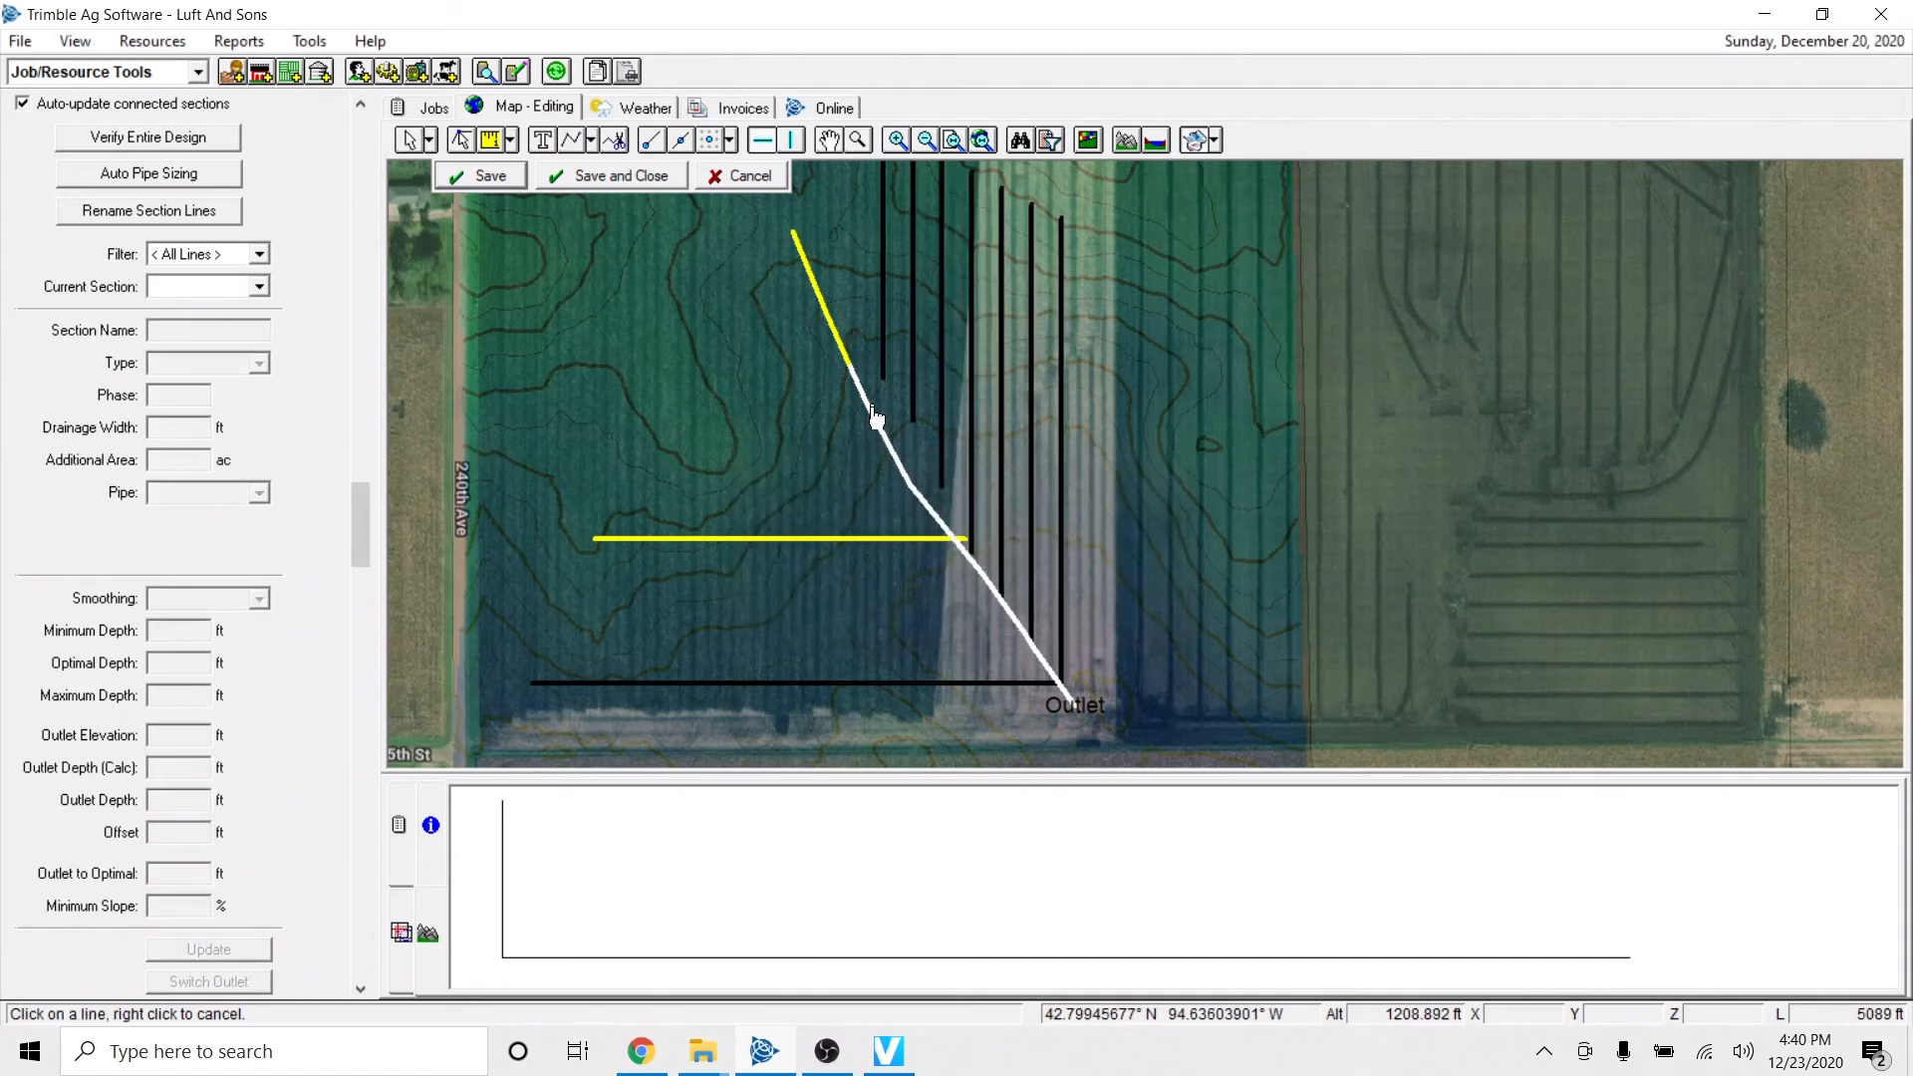
{"action": "left_click", "coordinate": [918, 498]}
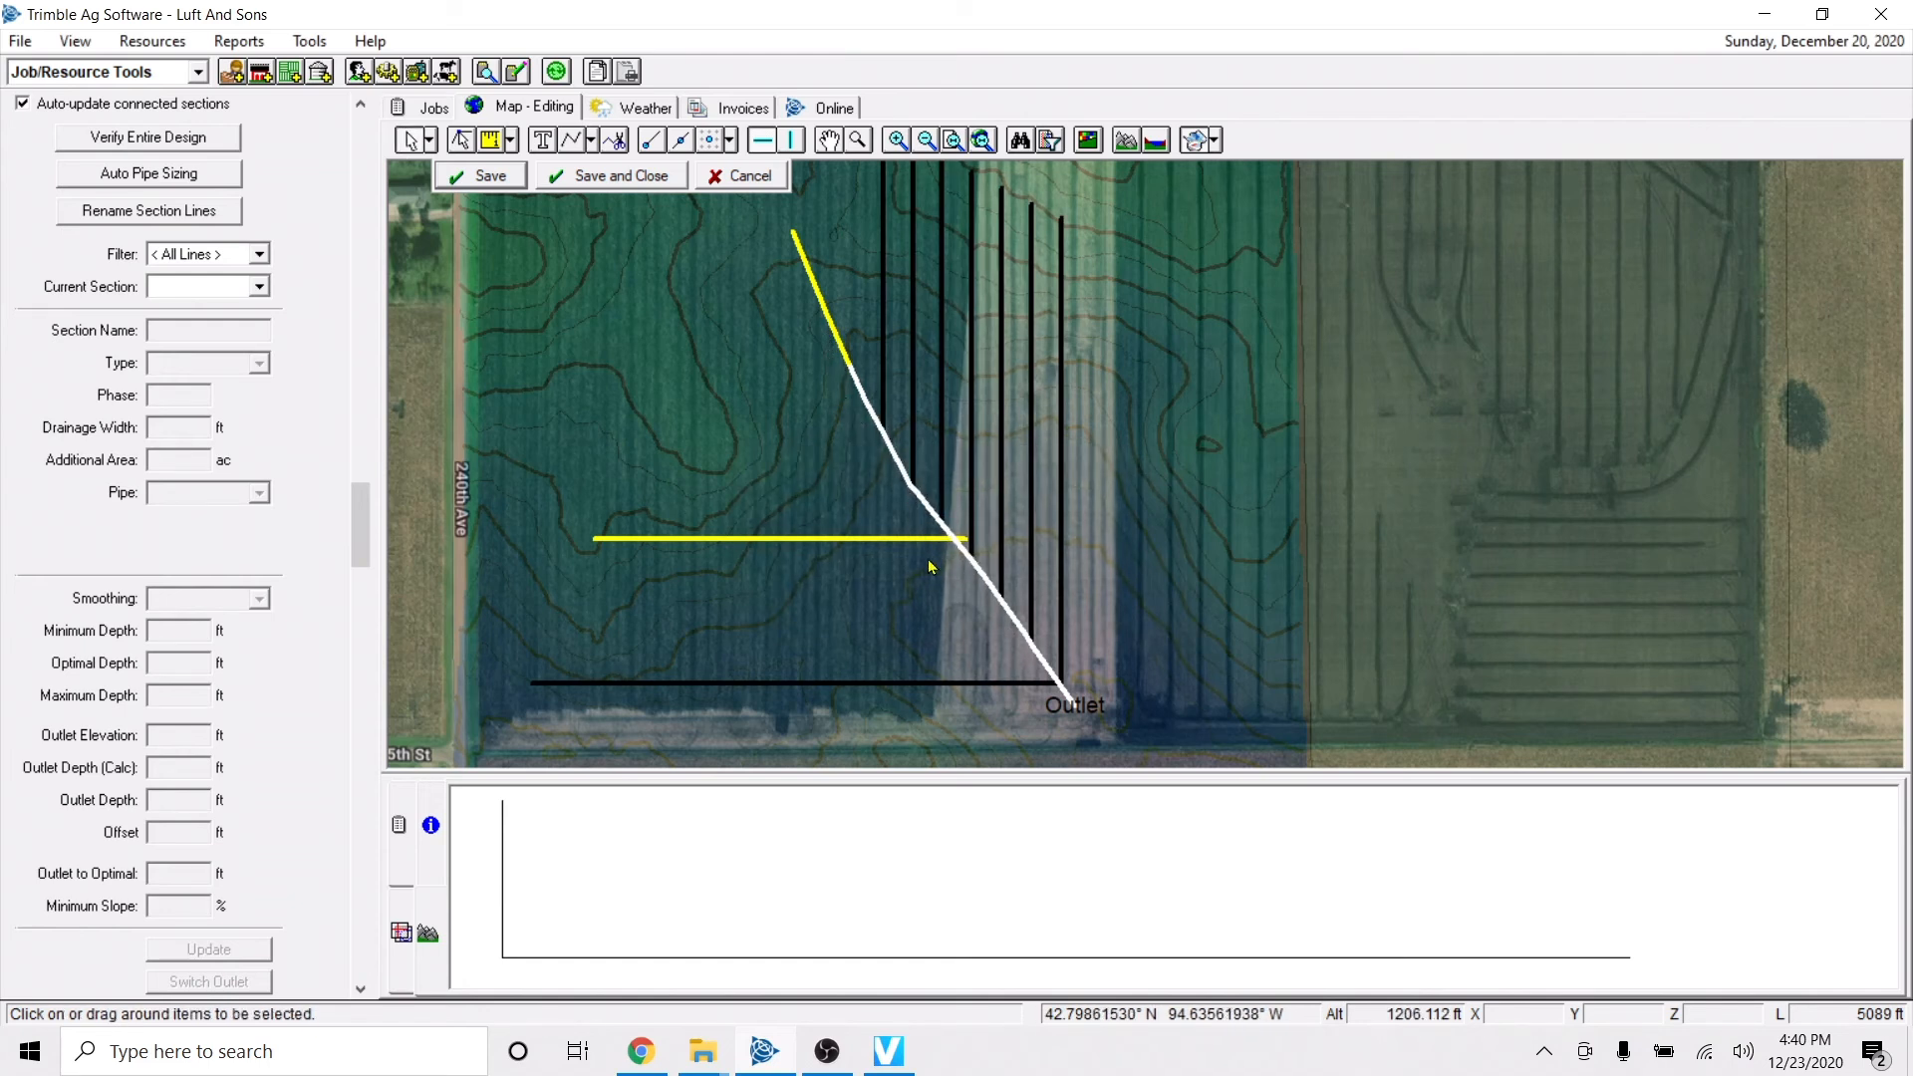
Connect the yellow east-west sub-main to the reshaped main.
{"action": "left_click", "coordinate": [808, 539]}
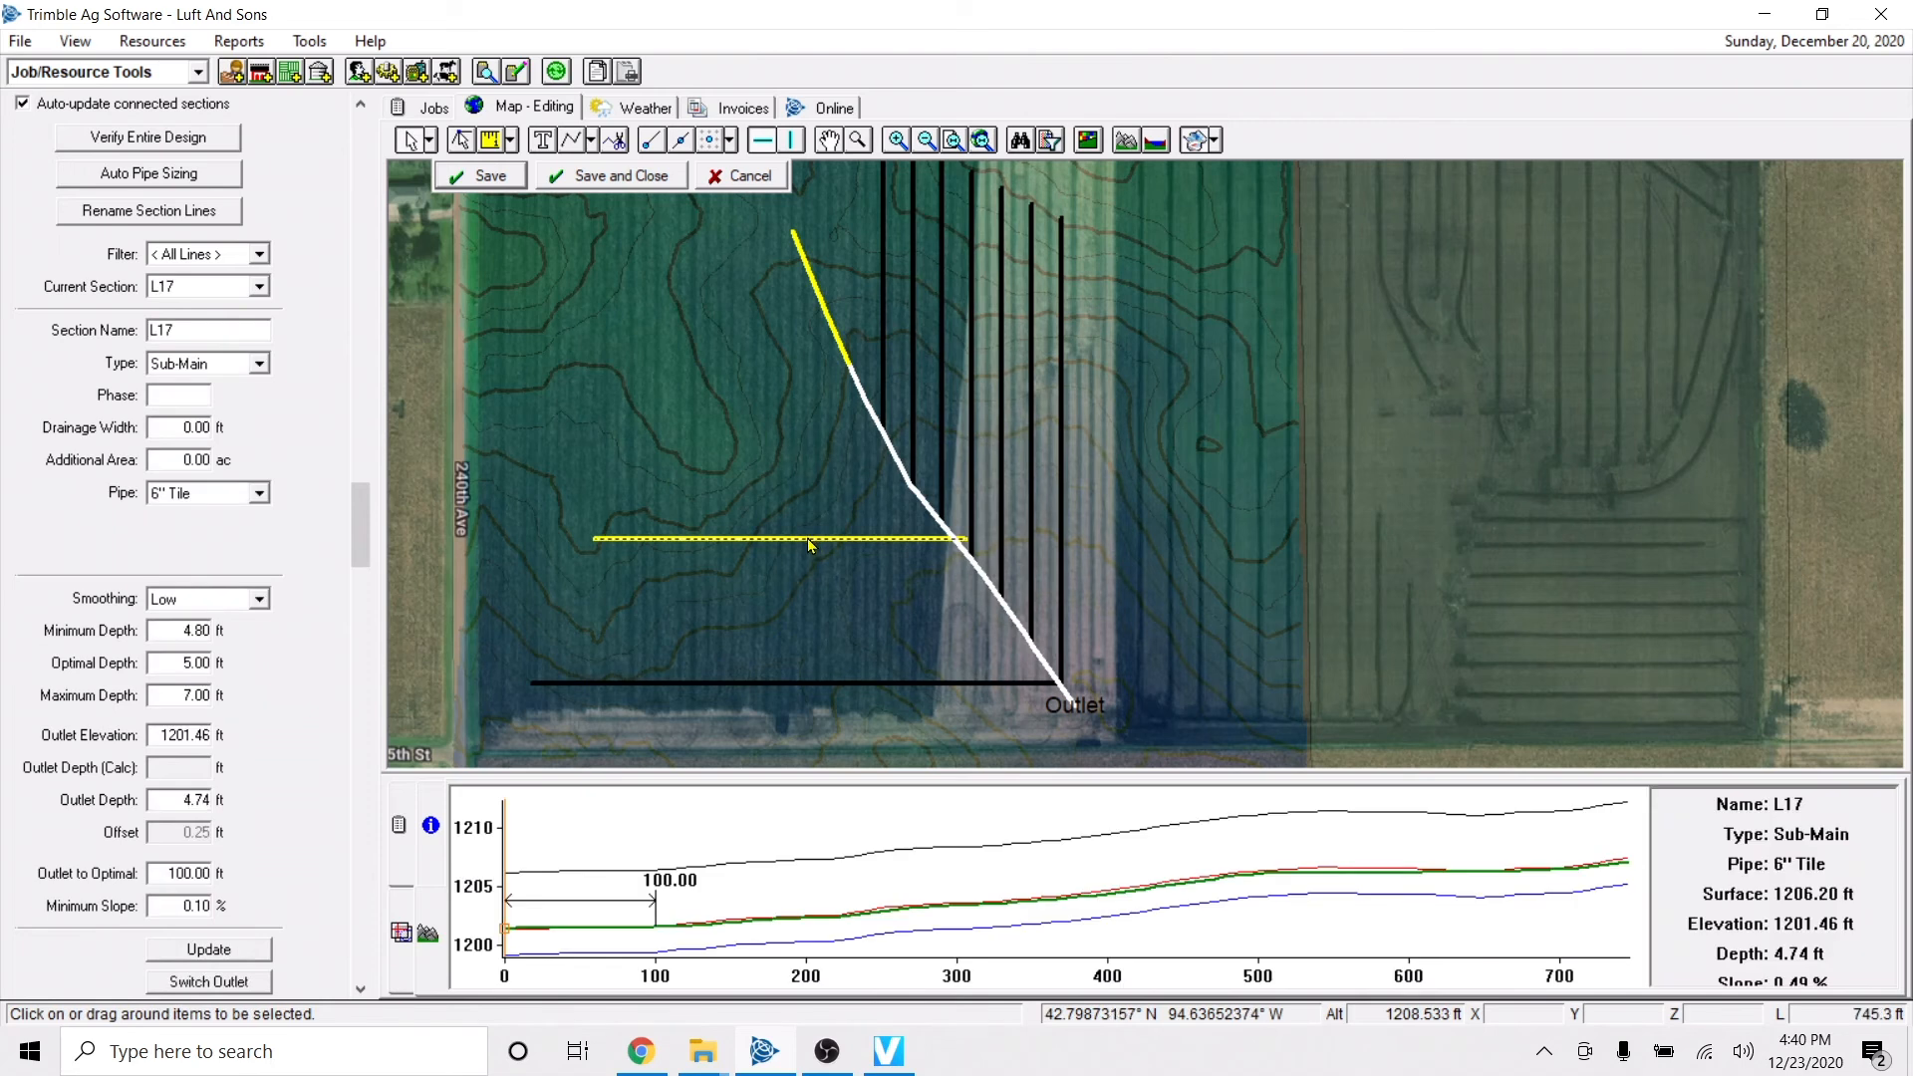
{"action": "right_click", "coordinate": [807, 538]}
{"action": "left_click", "coordinate": [867, 610]}
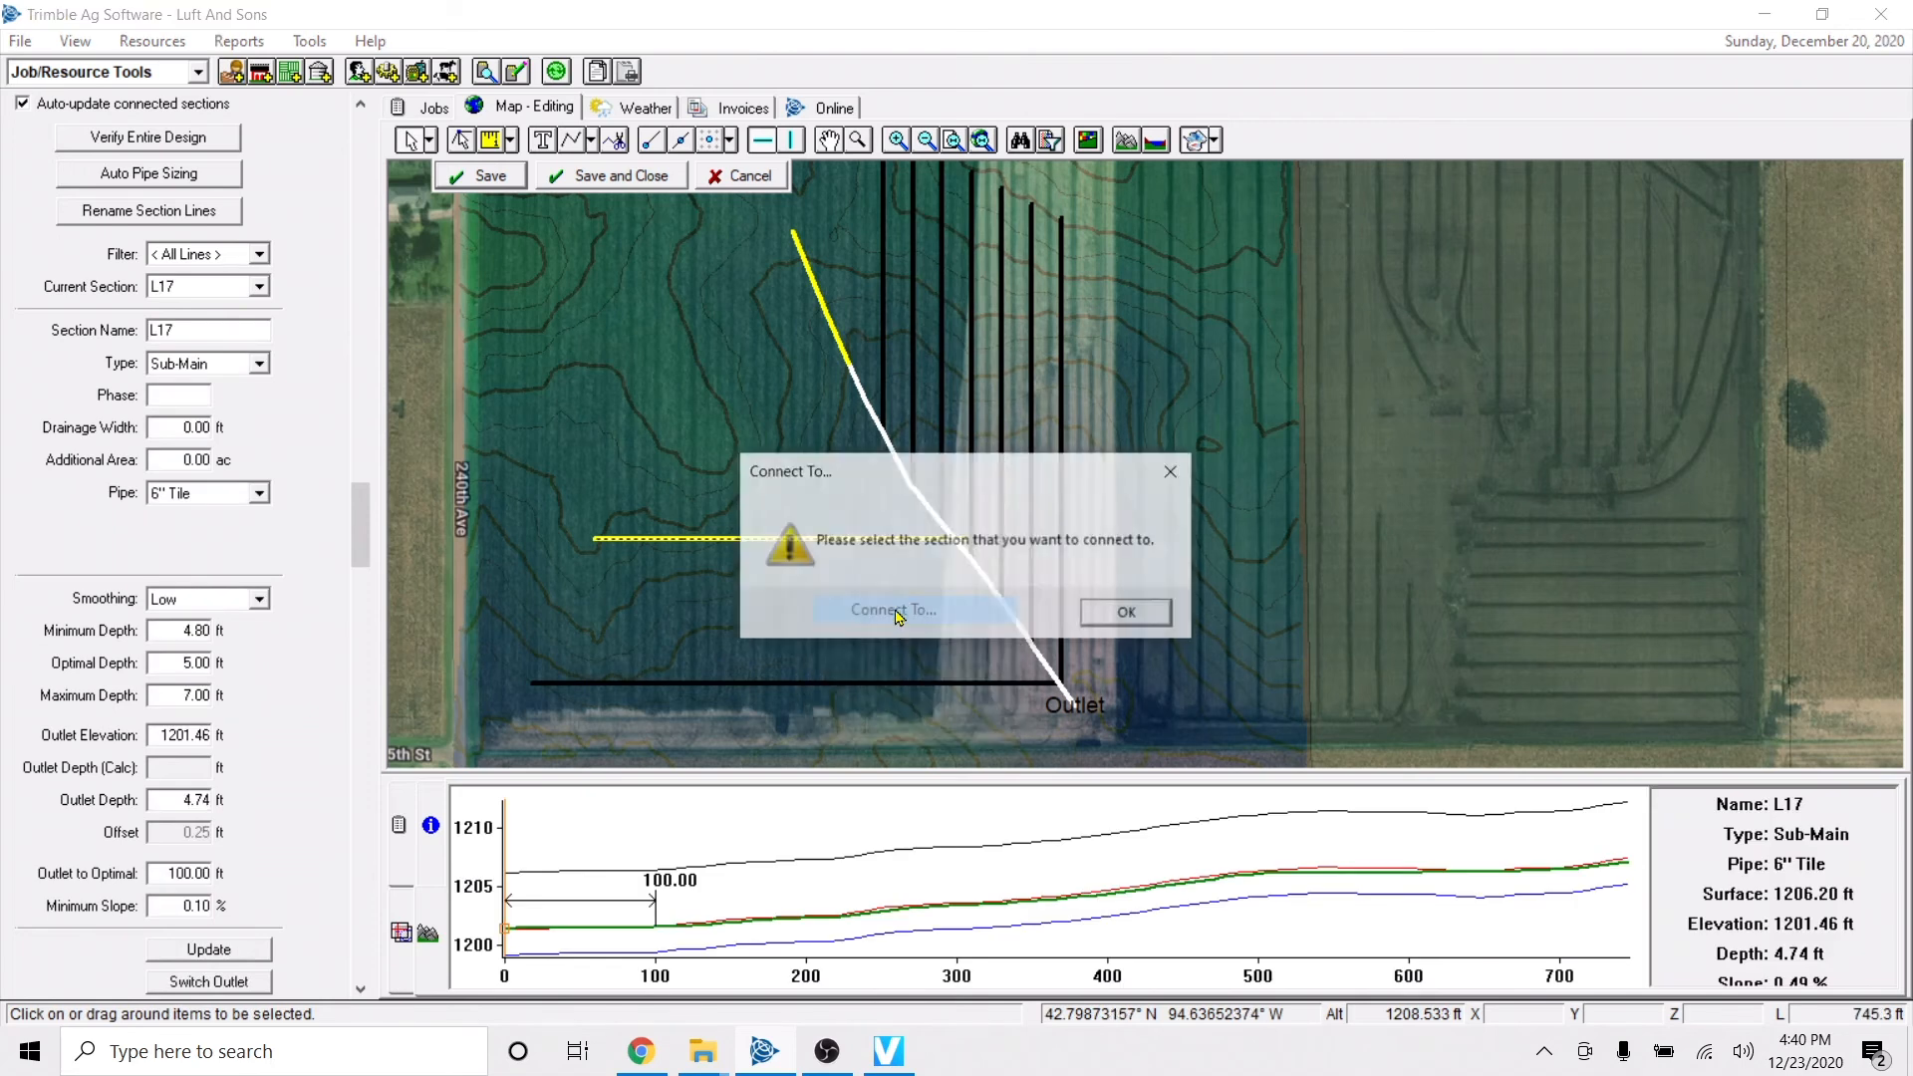
{"action": "left_click", "coordinate": [1129, 612]}
{"action": "left_click", "coordinate": [909, 488]}
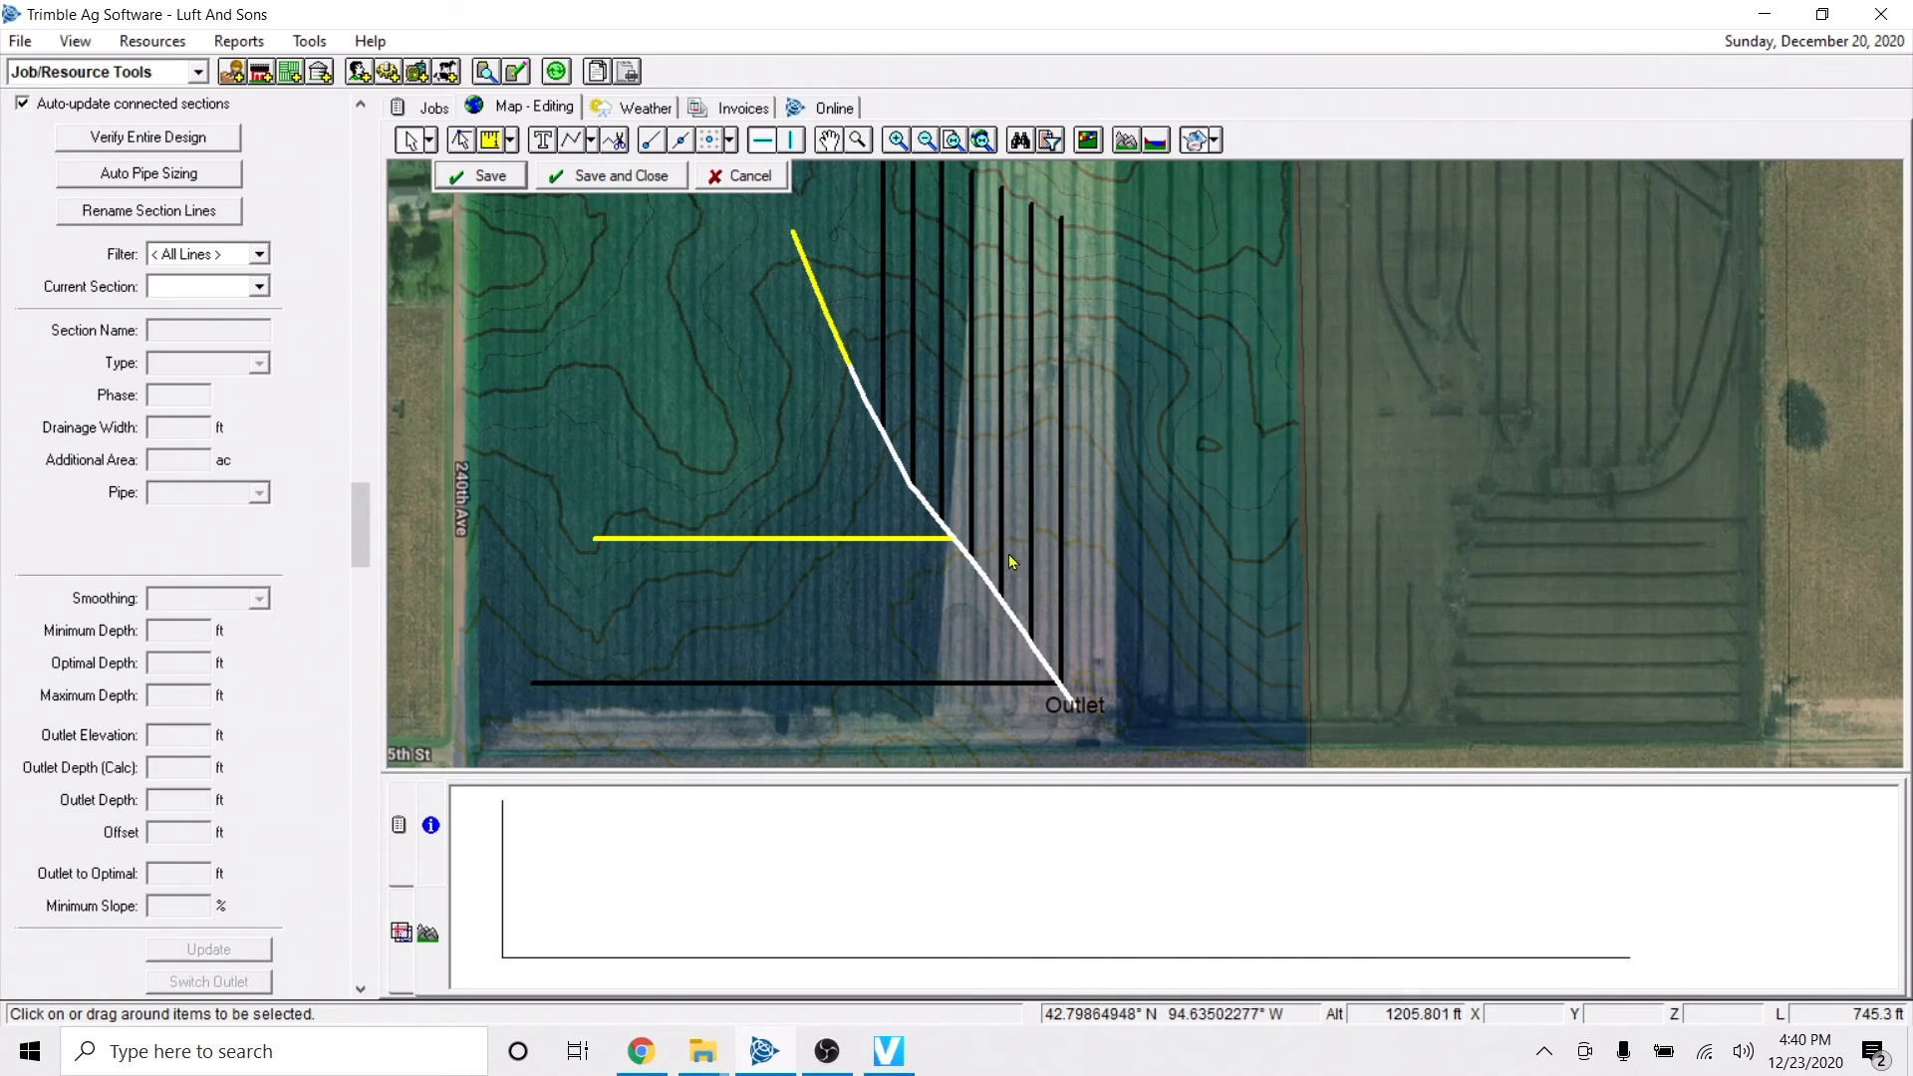
{"action": "left_click", "coordinate": [974, 488]}
{"action": "right_click", "coordinate": [977, 488]}
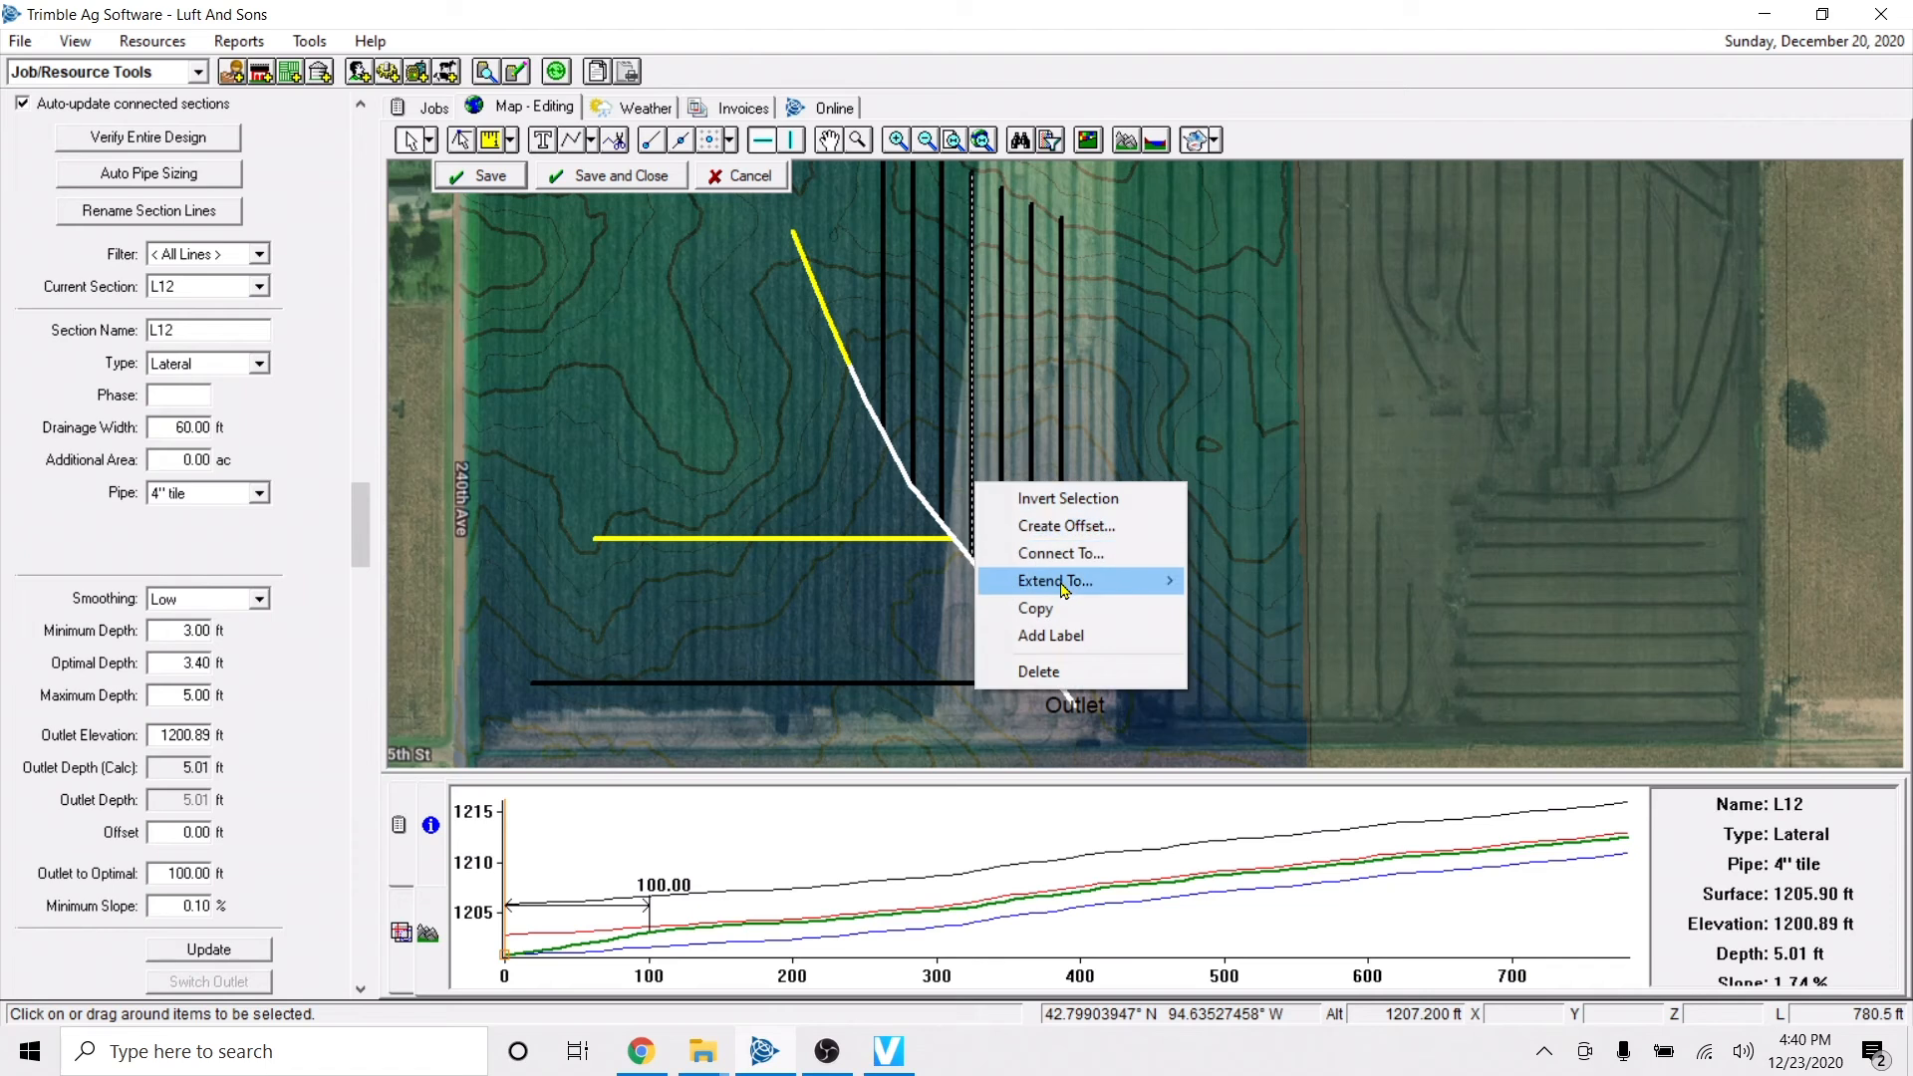
{"action": "mouse_move", "coordinate": [1077, 586]}
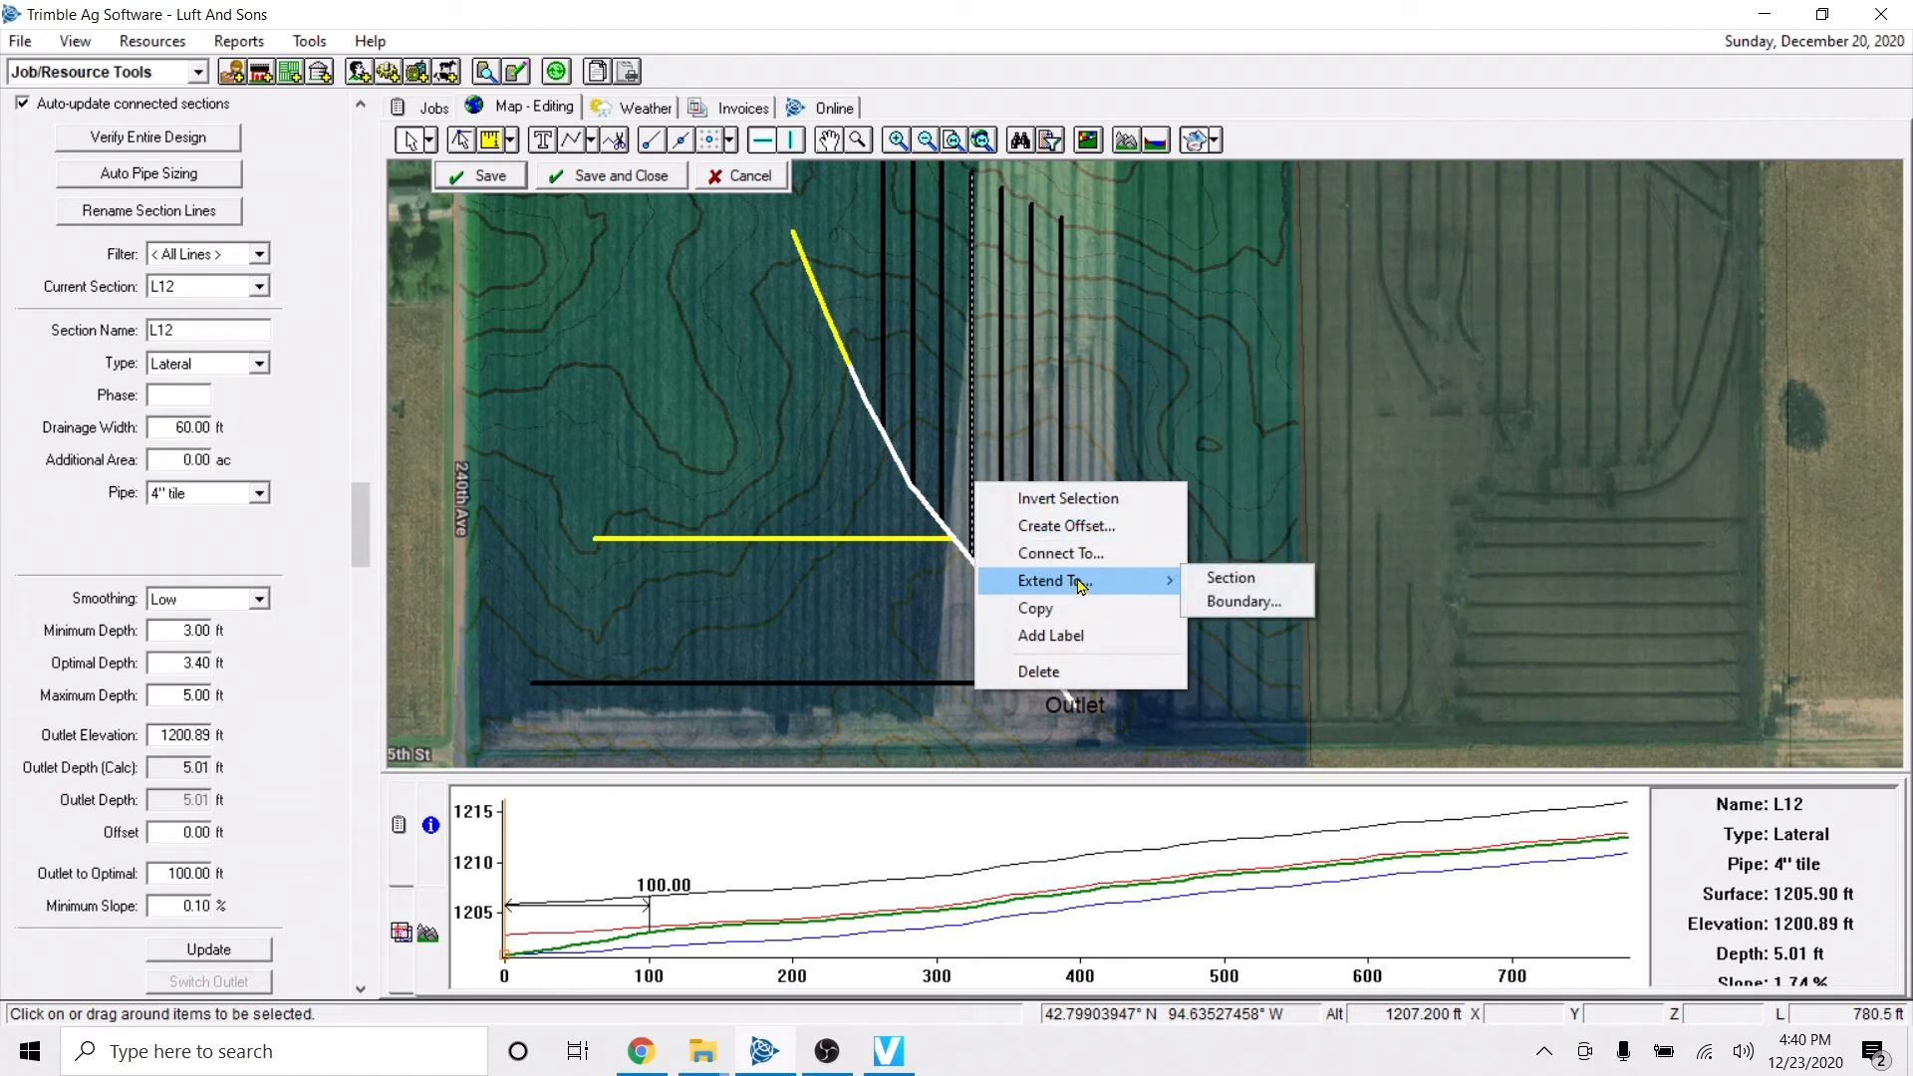
{"action": "left_click", "coordinate": [1092, 526]}
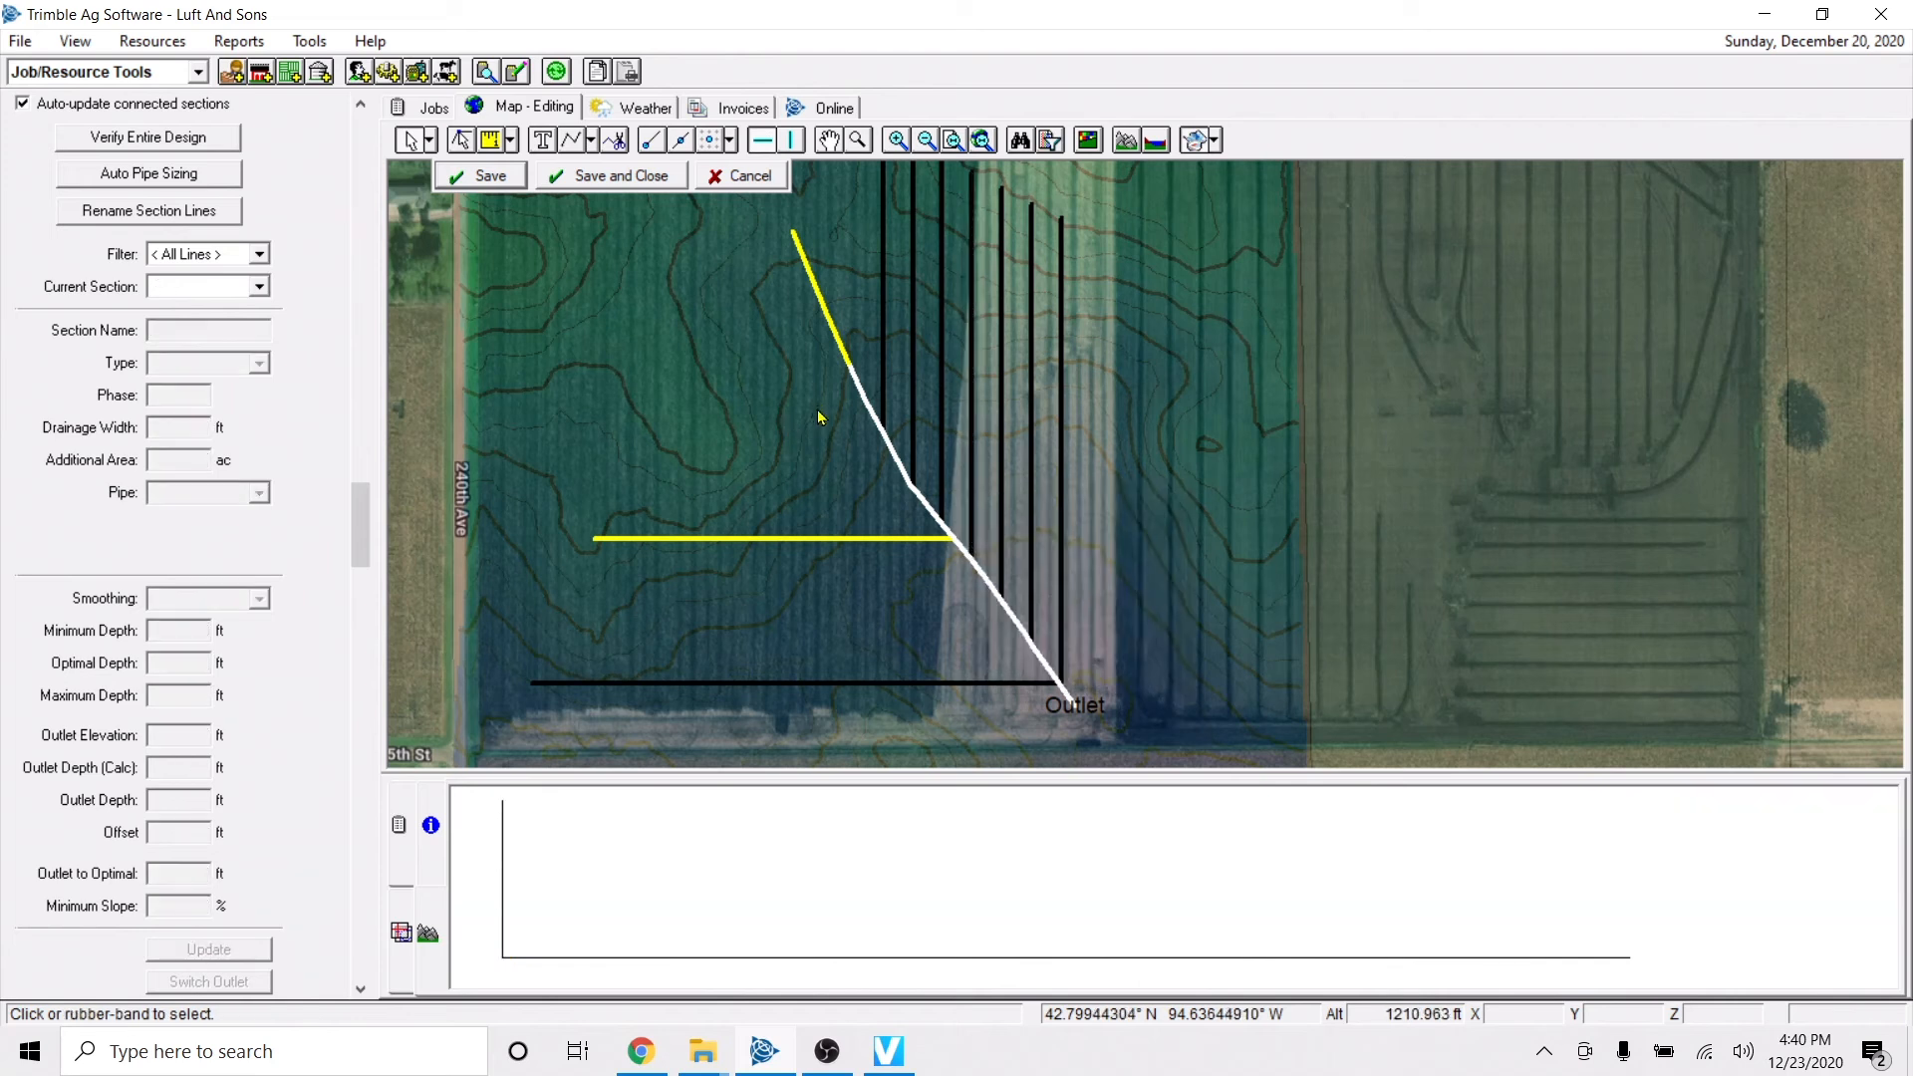
Open the offset settings for the westernmost north-south lateral.
{"action": "left_click", "coordinate": [882, 504]}
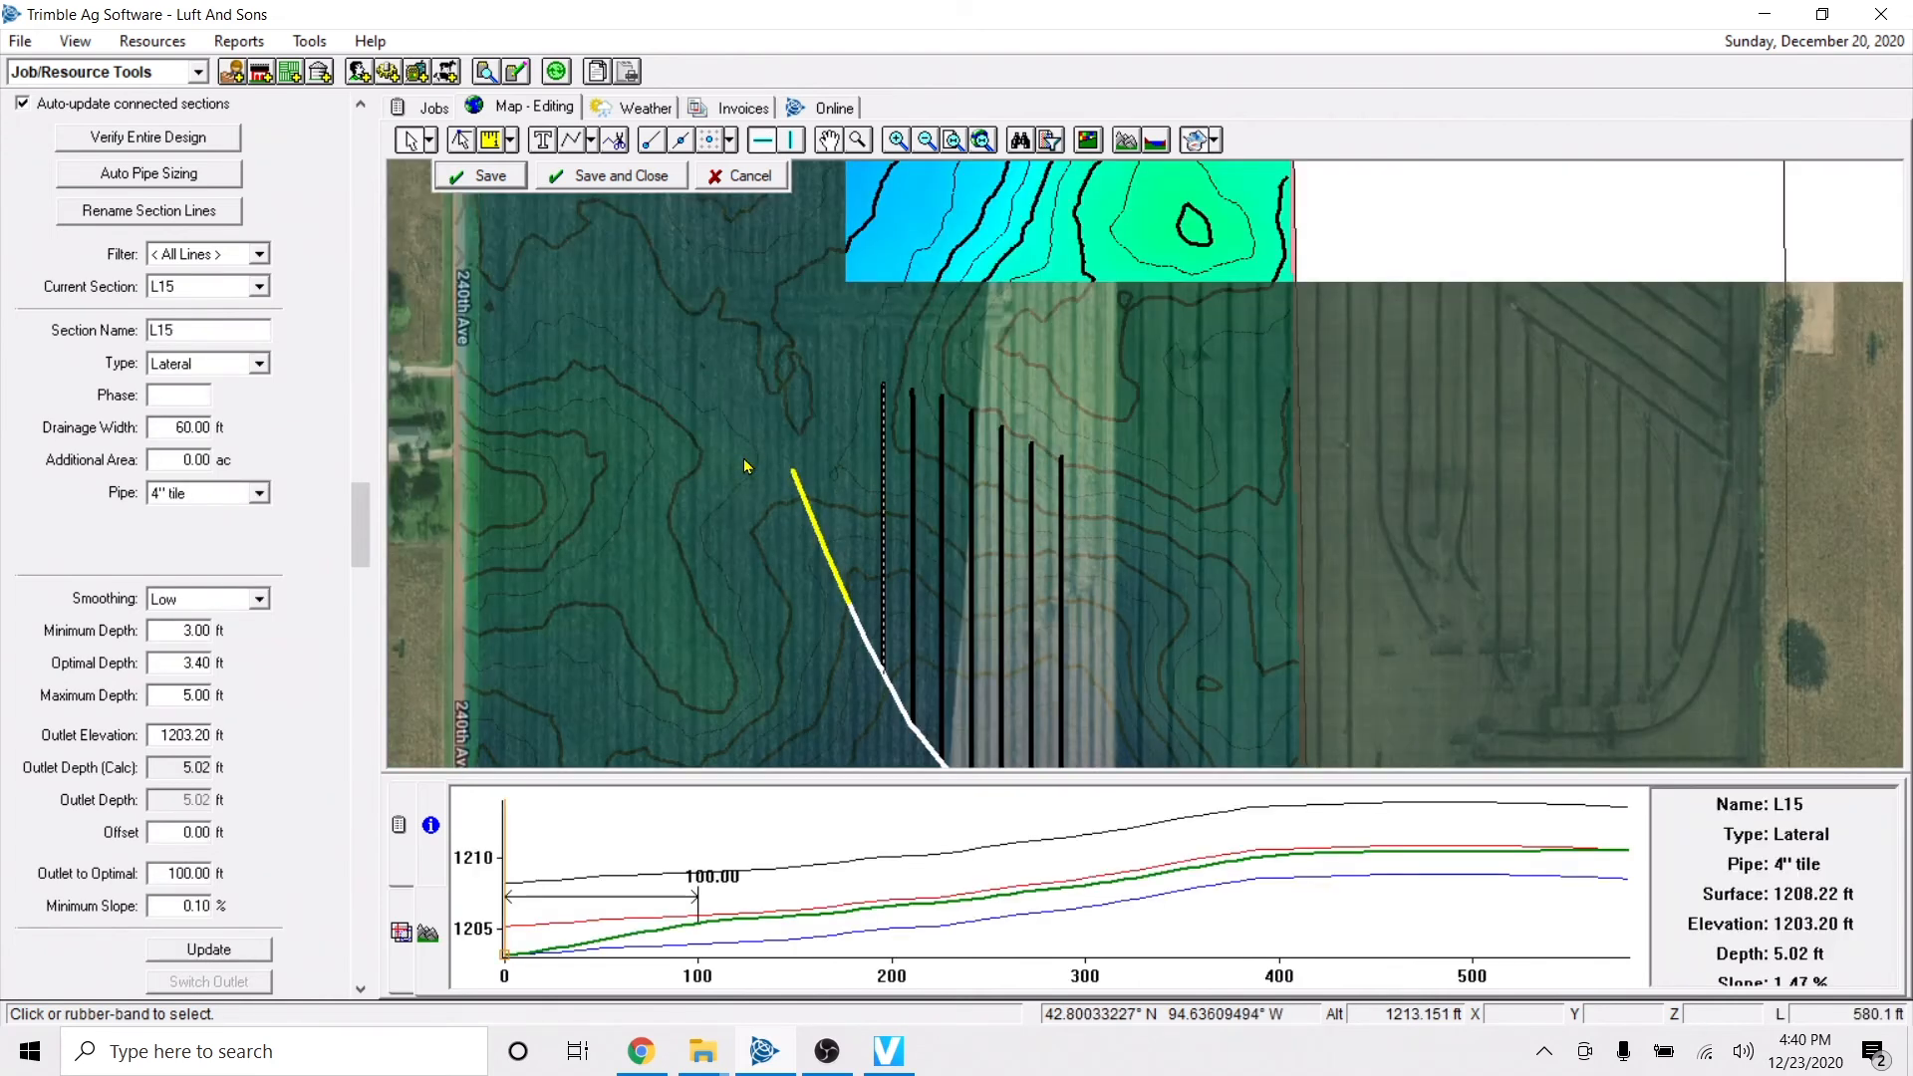
{"action": "right_click", "coordinate": [884, 531]}
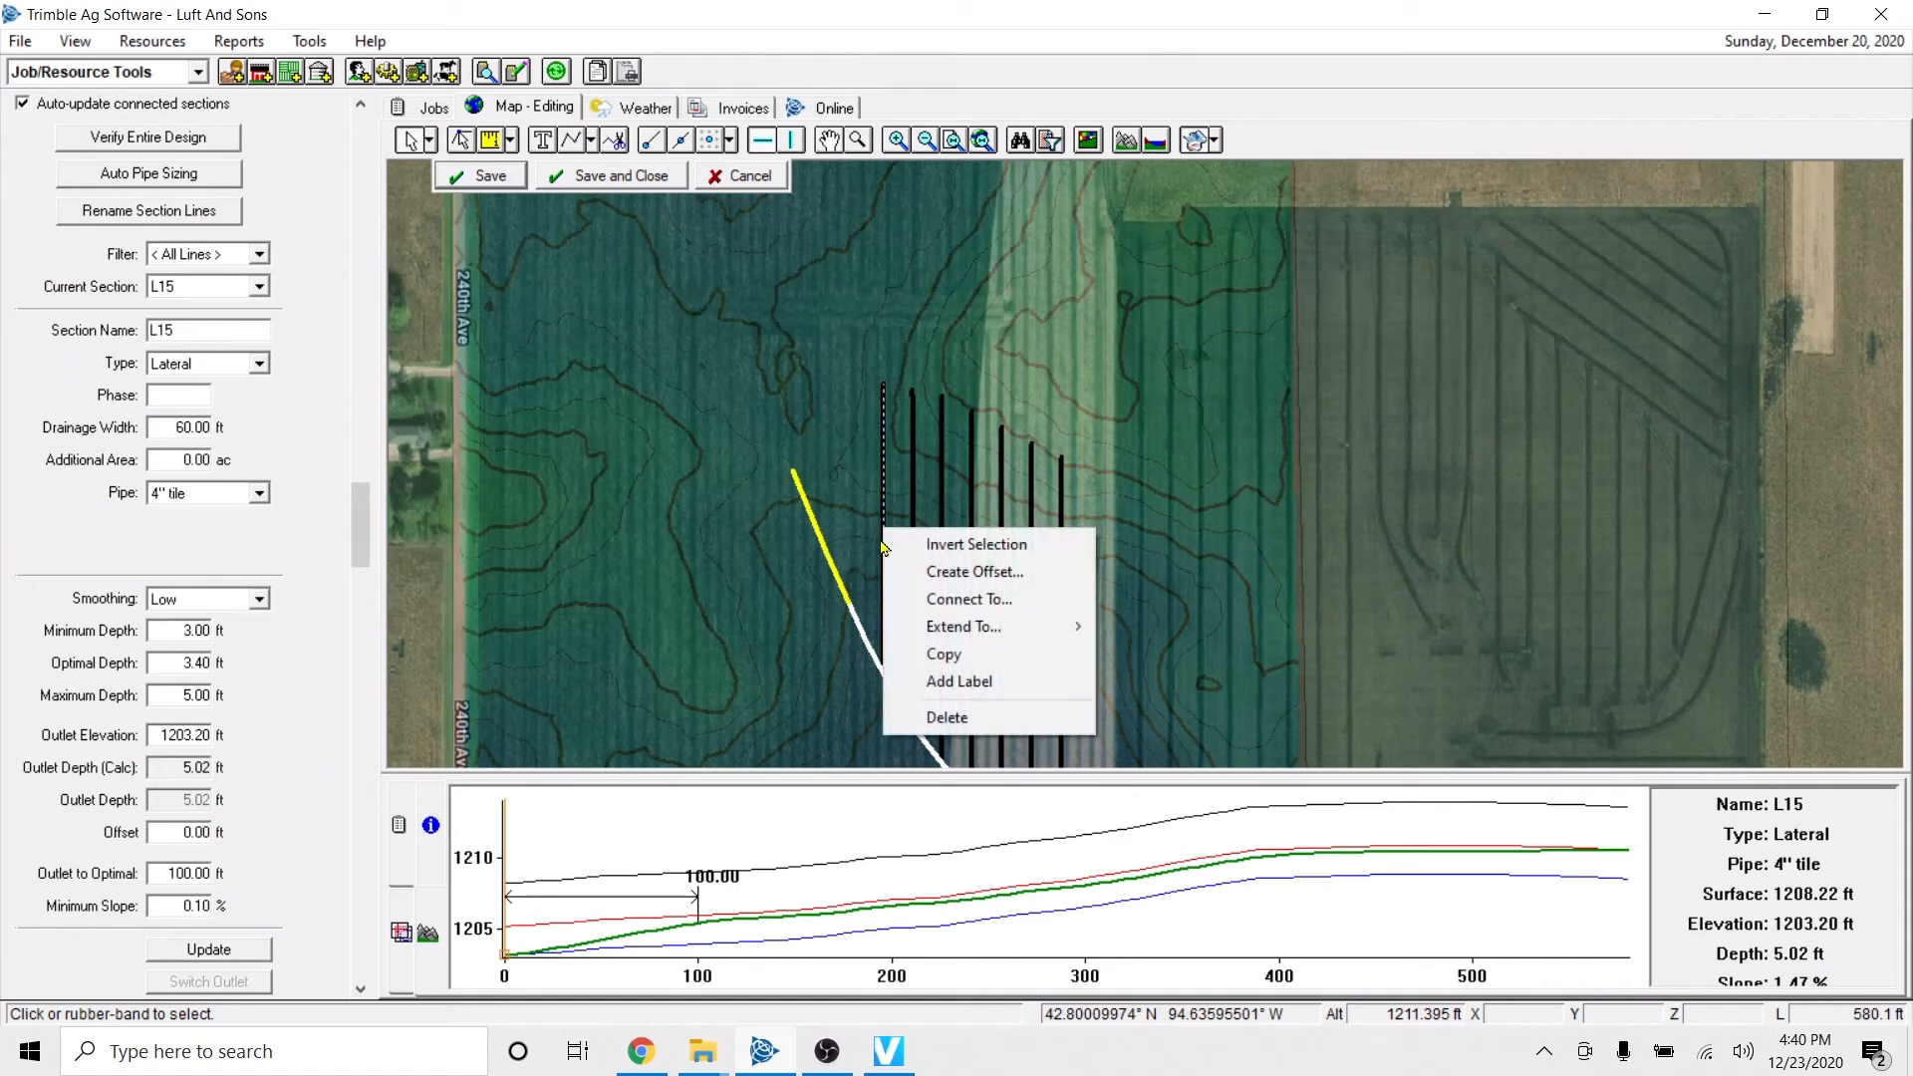
{"action": "left_click", "coordinate": [959, 572]}
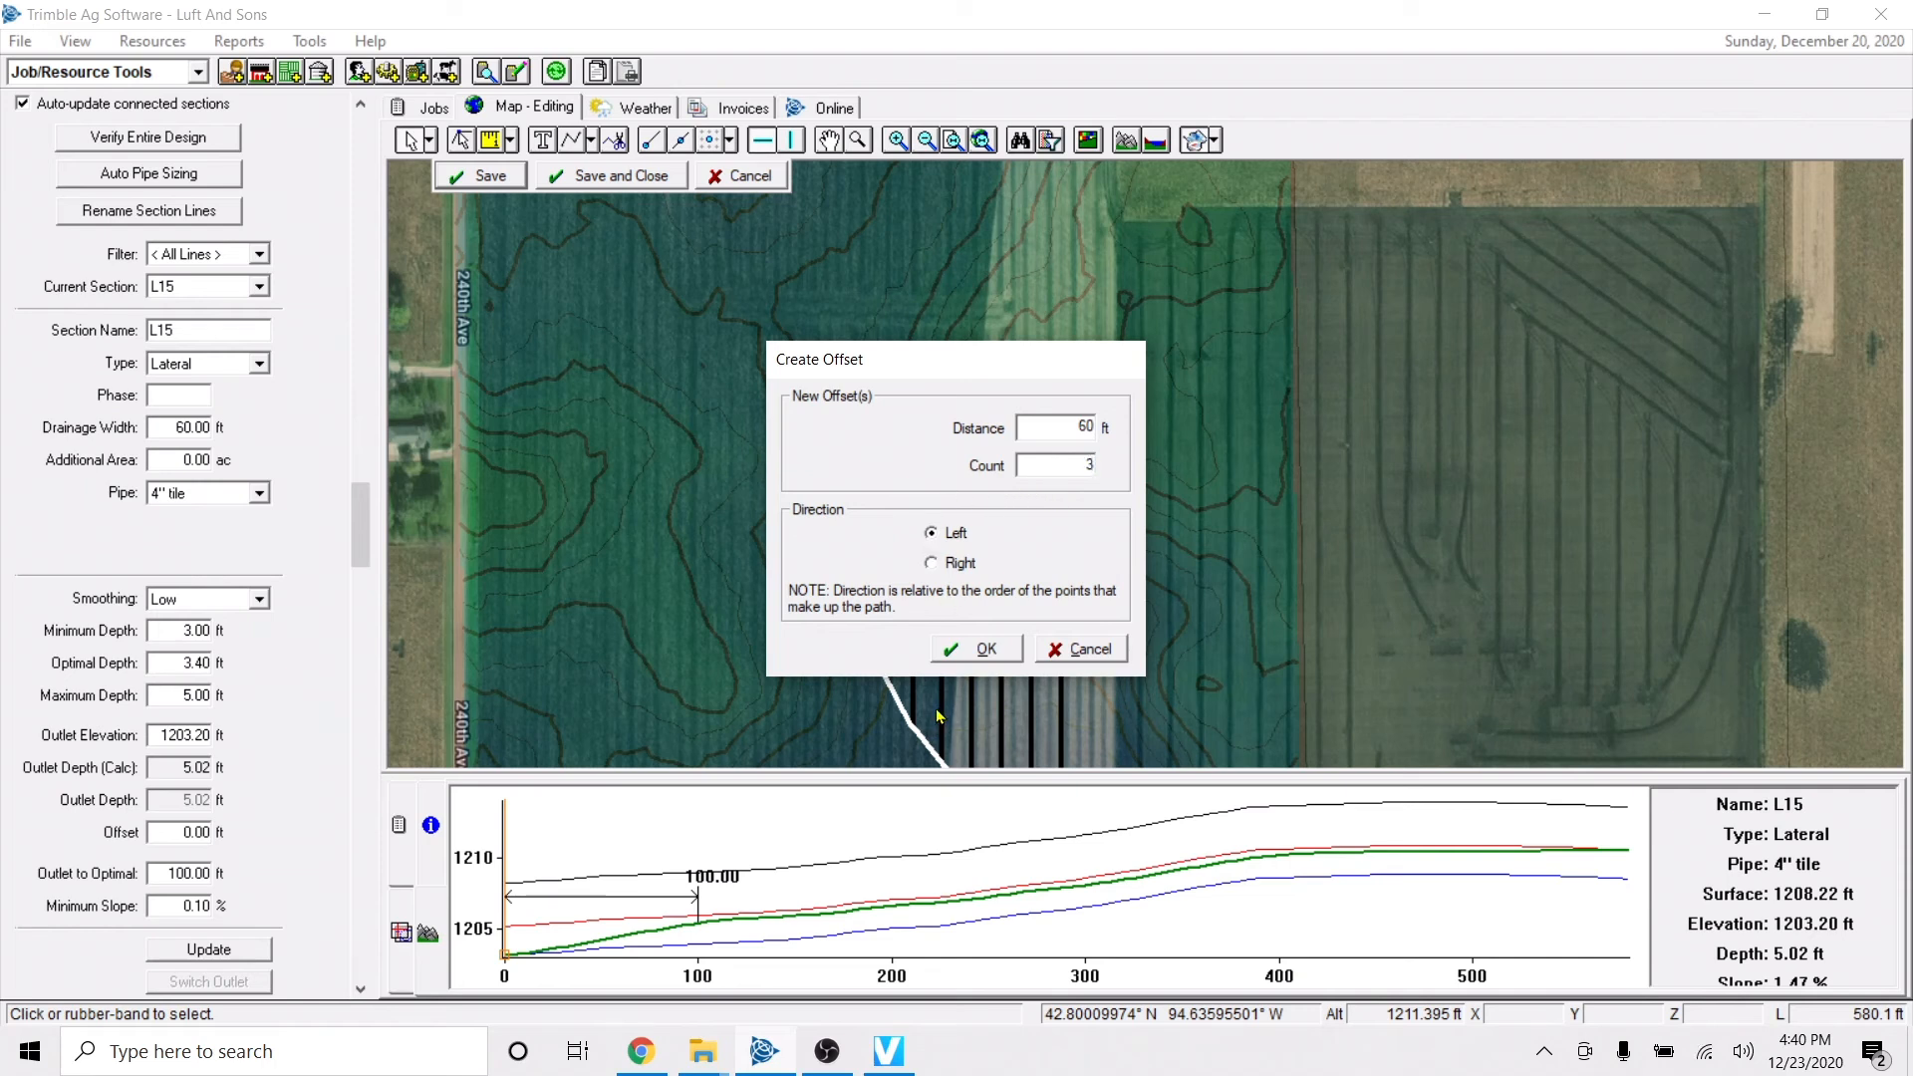
Create three offset laterals spaced 60 ft apart on the left side of the westernmost lateral and save the design.
{"action": "left_click", "coordinate": [977, 649]}
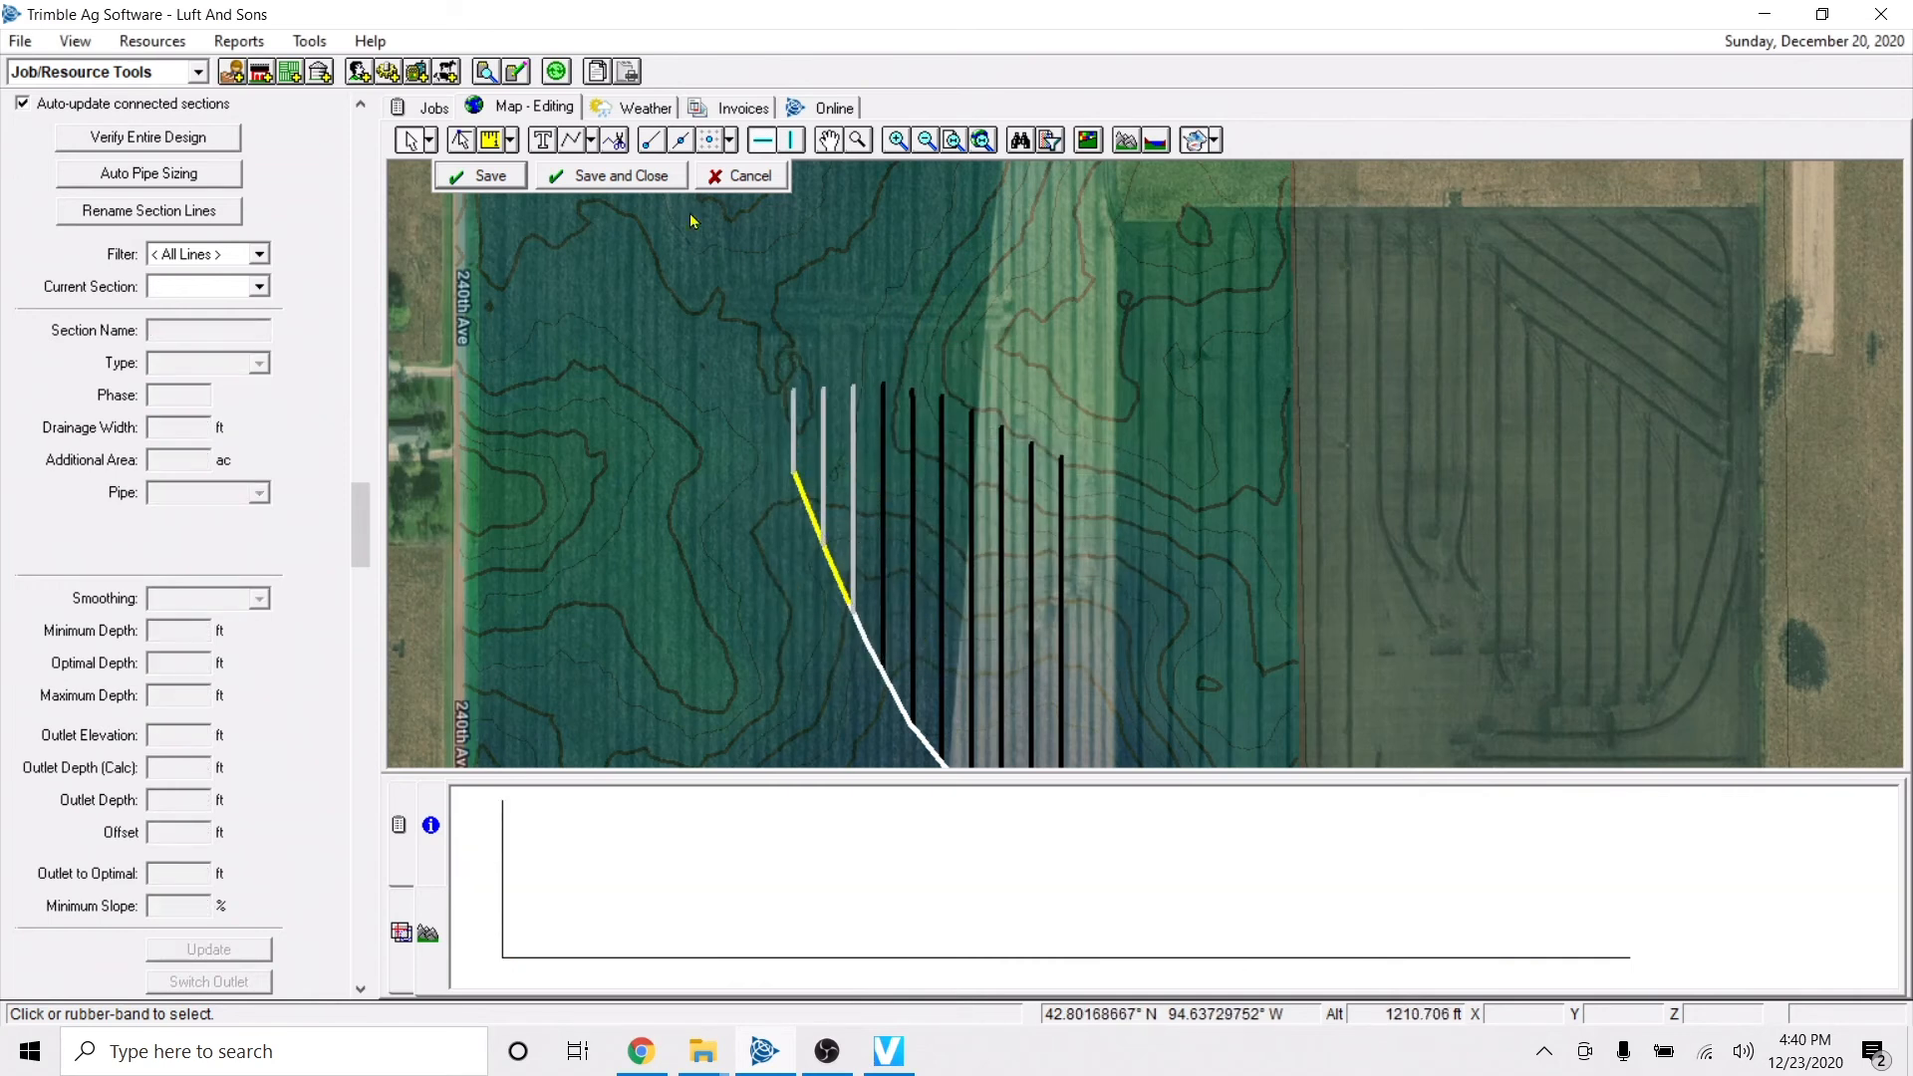
{"action": "left_click", "coordinate": [487, 179]}
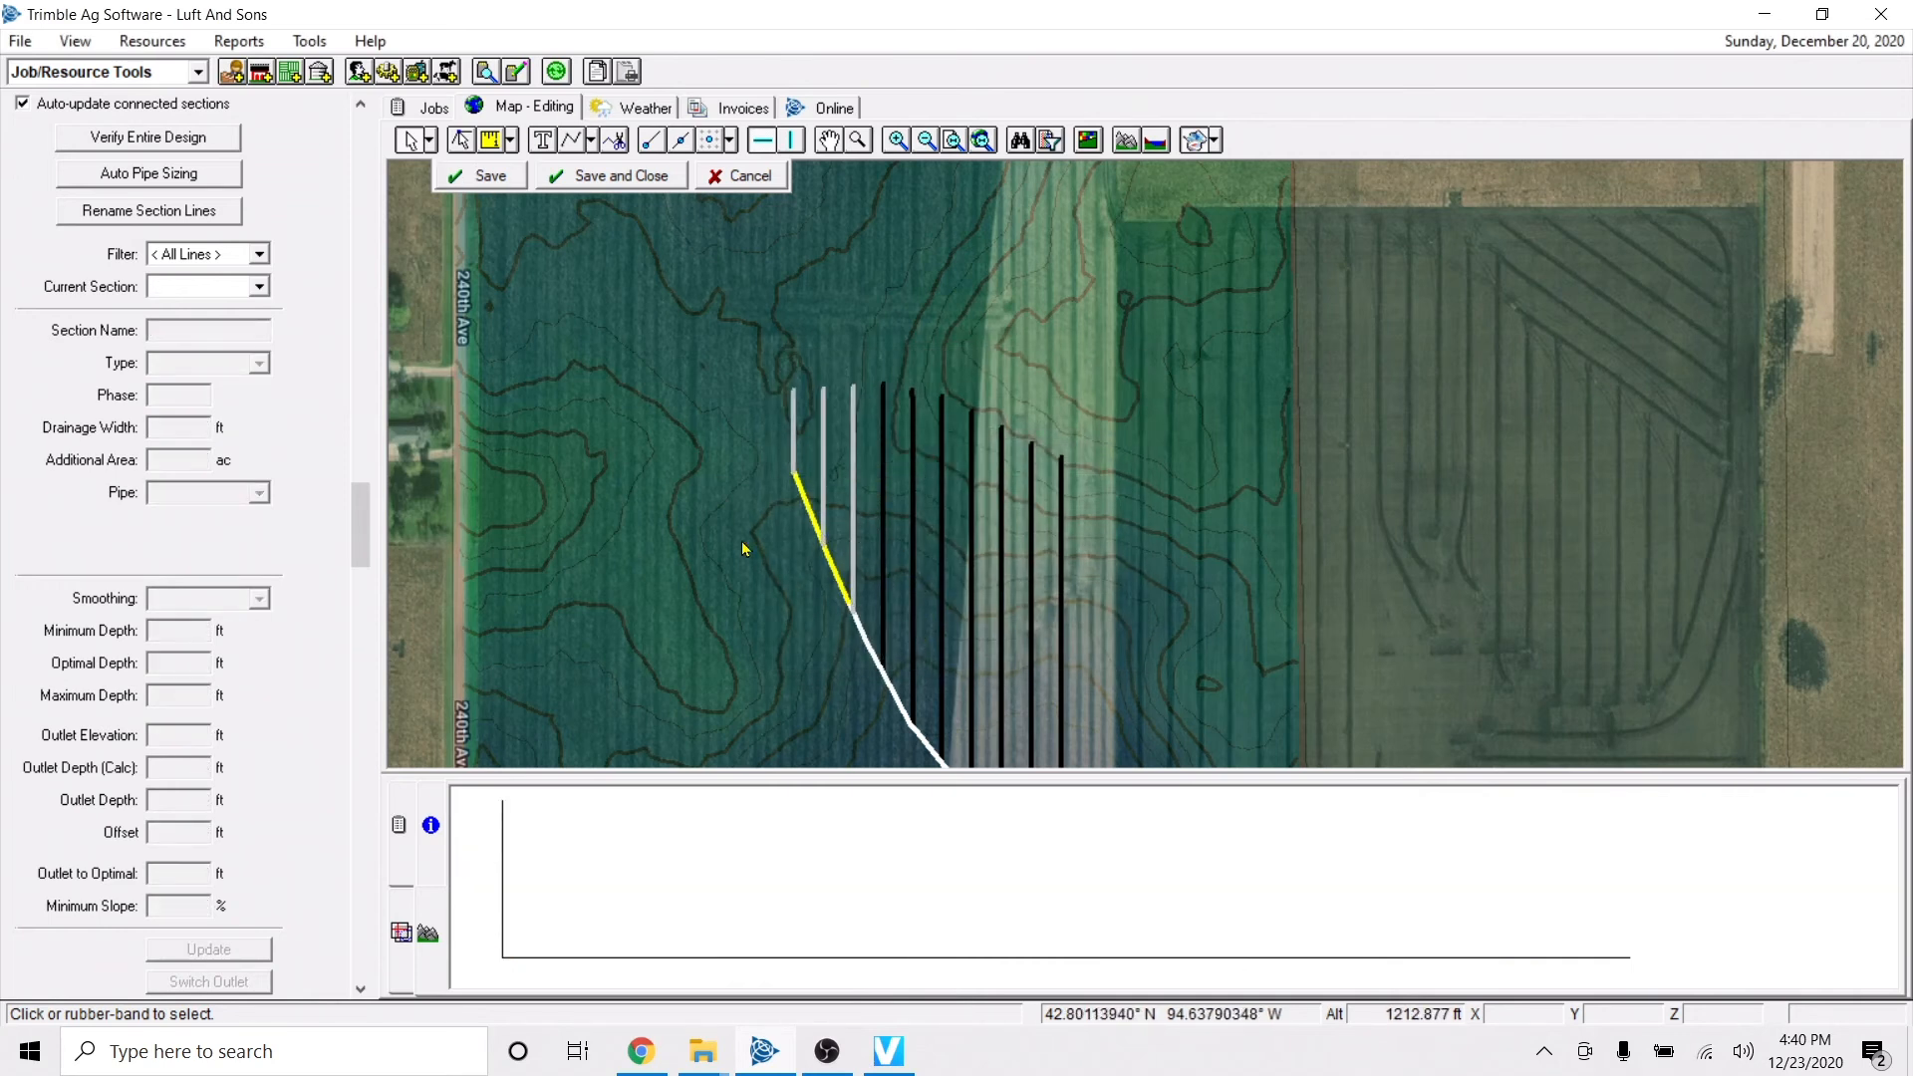
{"action": "left_click", "coordinate": [822, 444]}
{"action": "left_click", "coordinate": [773, 621]}
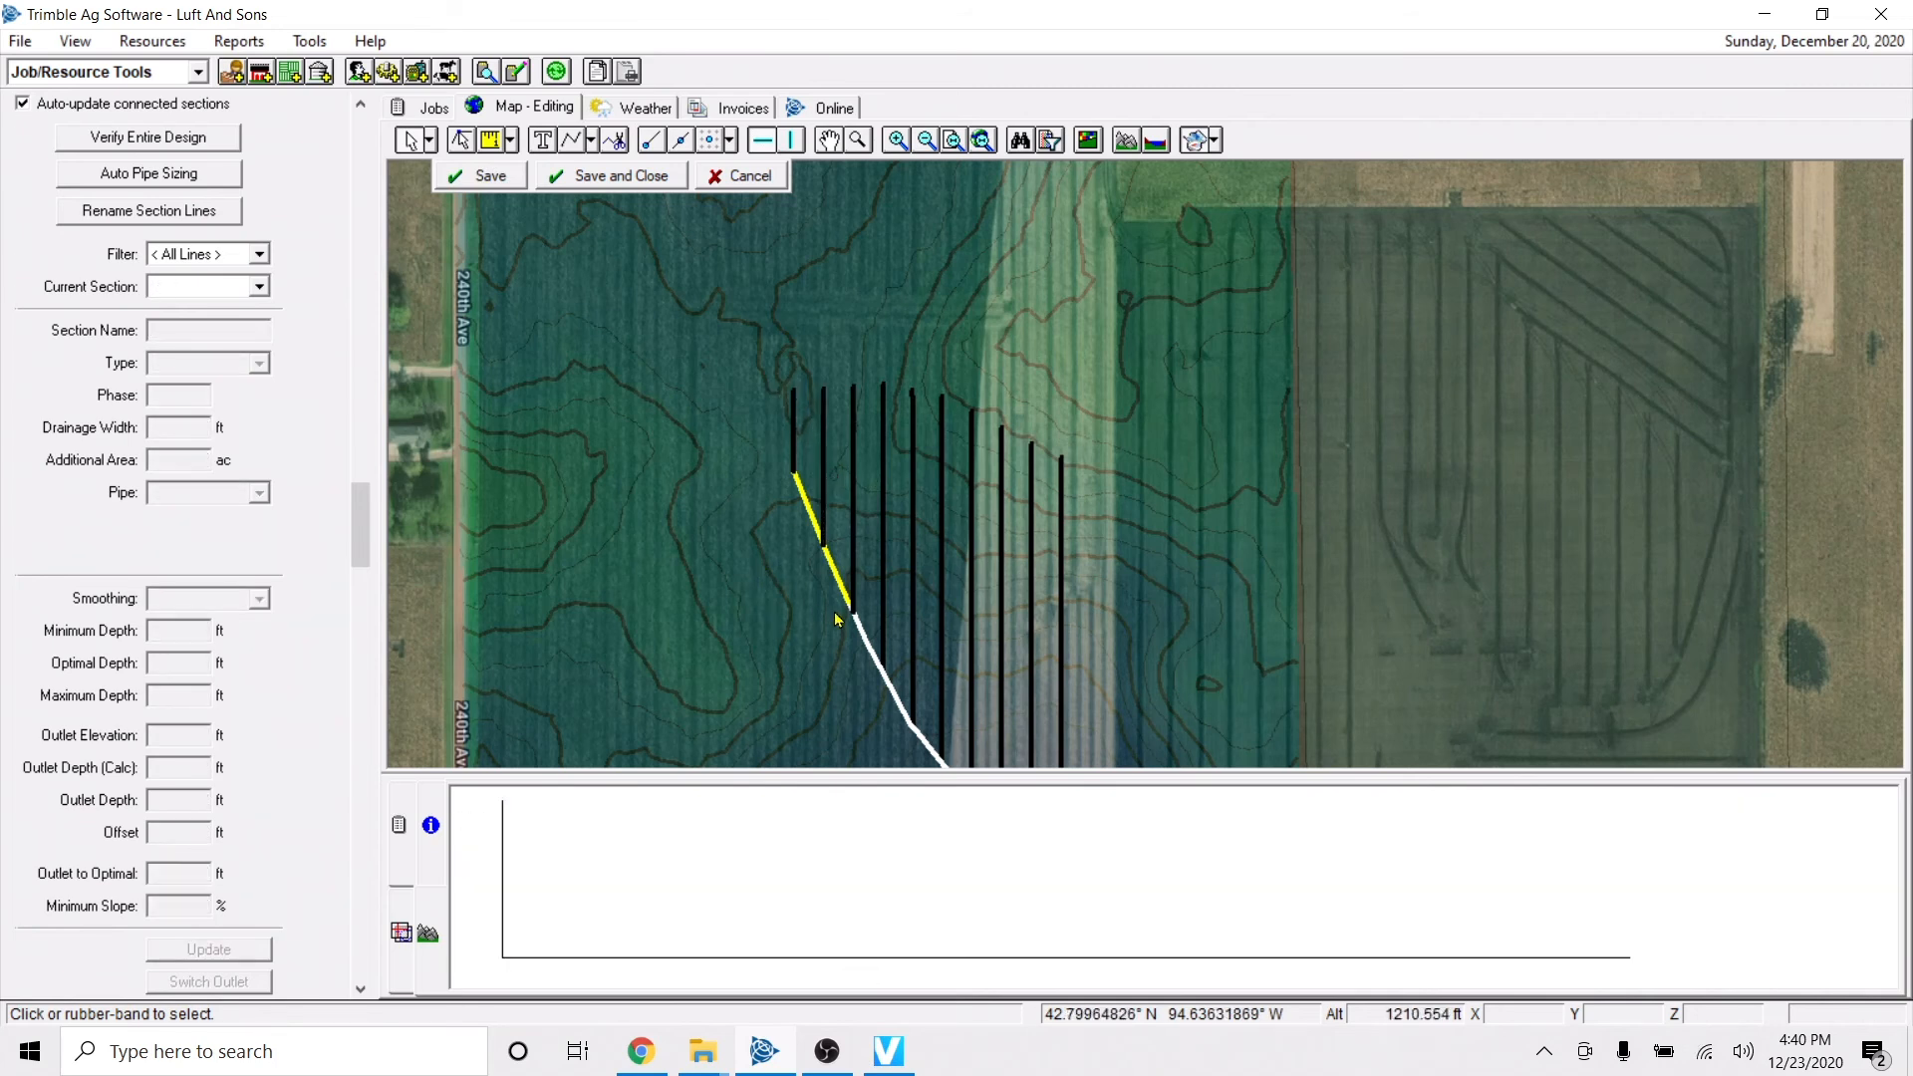
{"action": "right_click", "coordinate": [880, 525]}
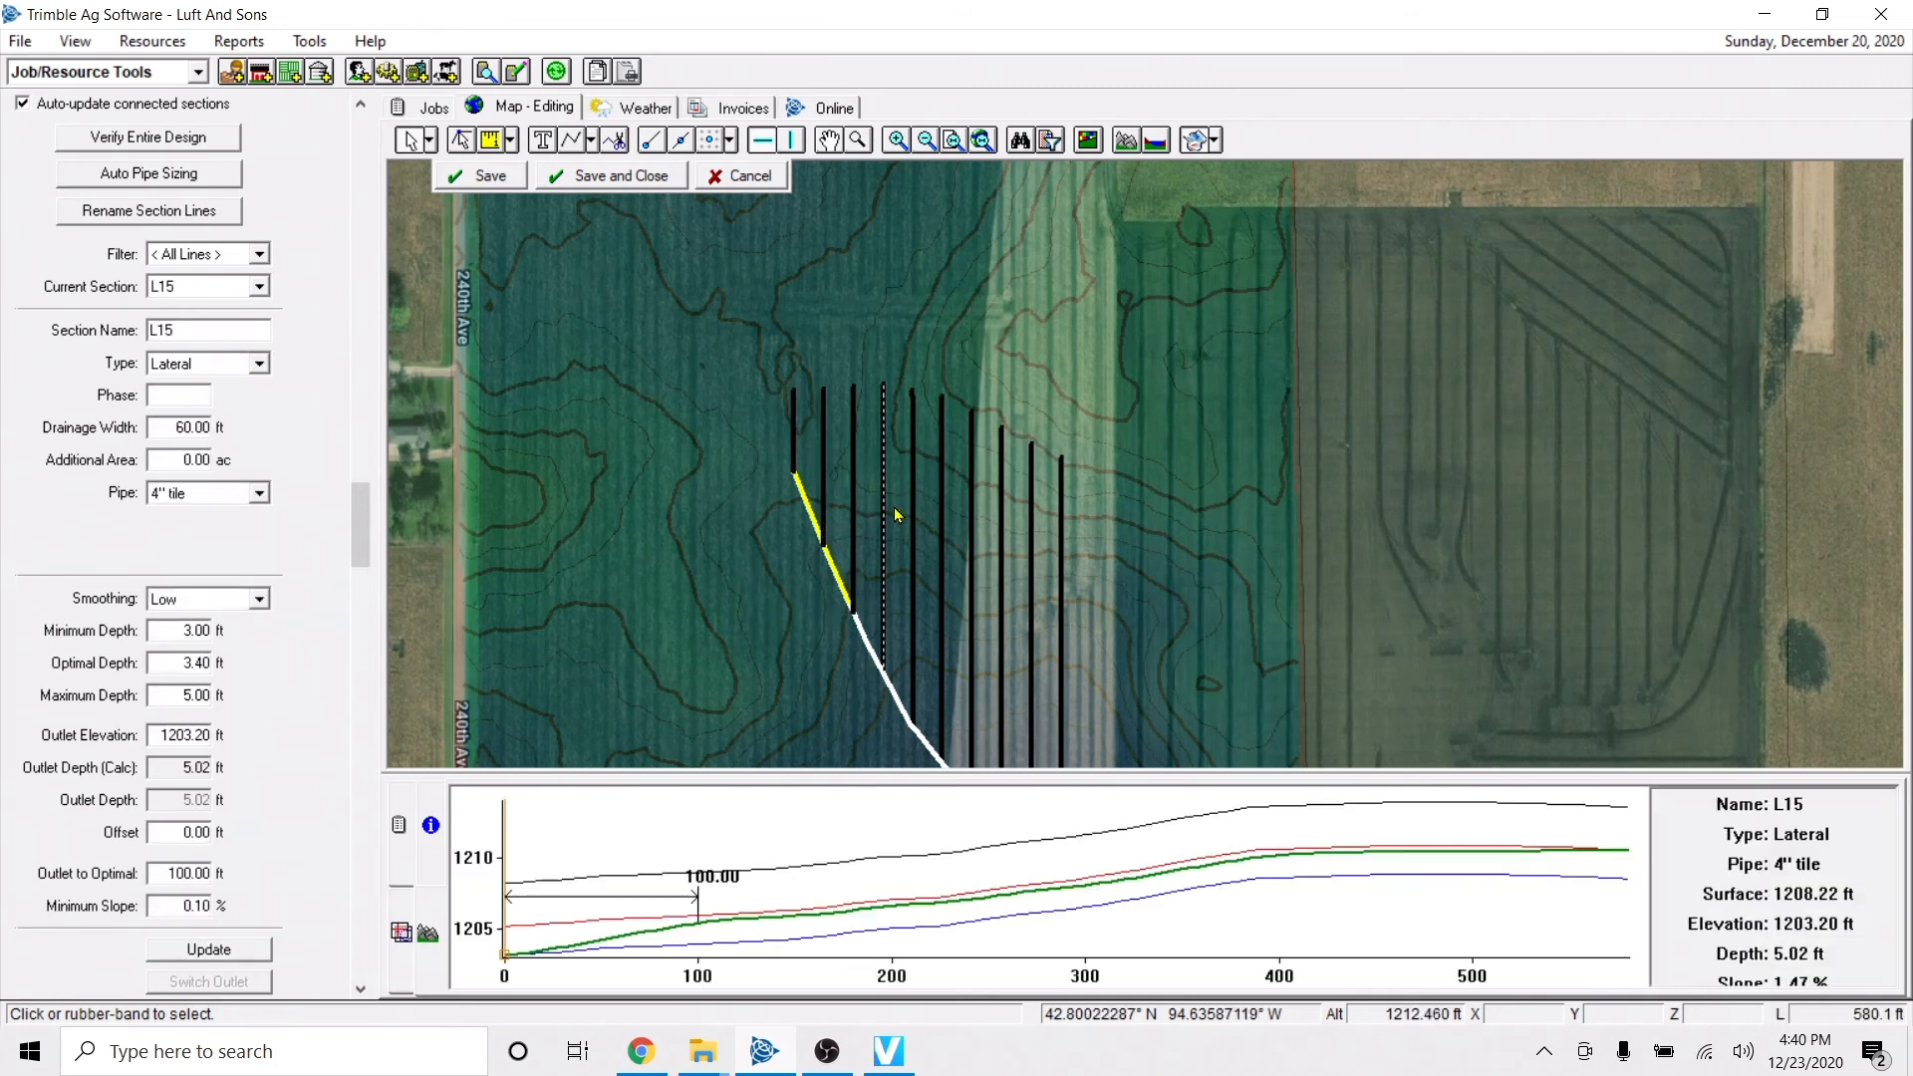
{"action": "mouse_move", "coordinate": [974, 615]}
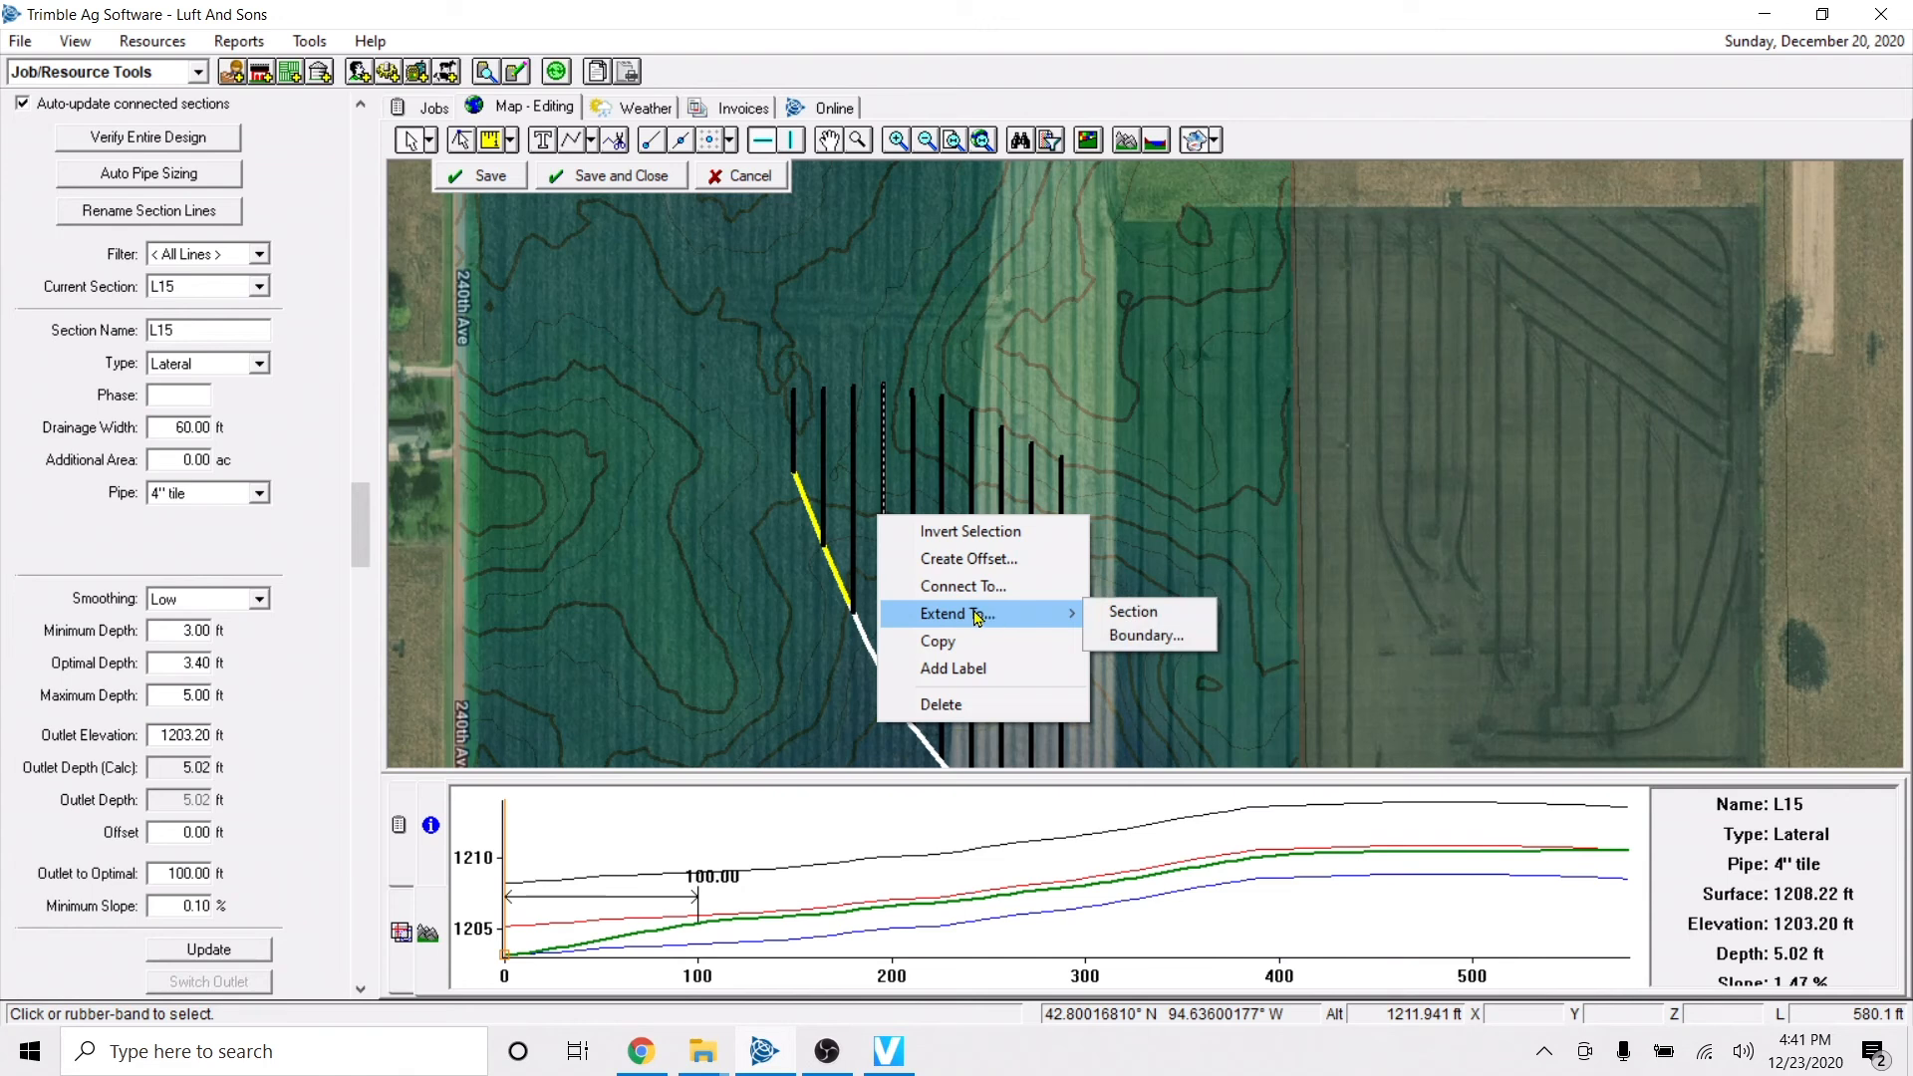
{"action": "left_click", "coordinate": [650, 462]}
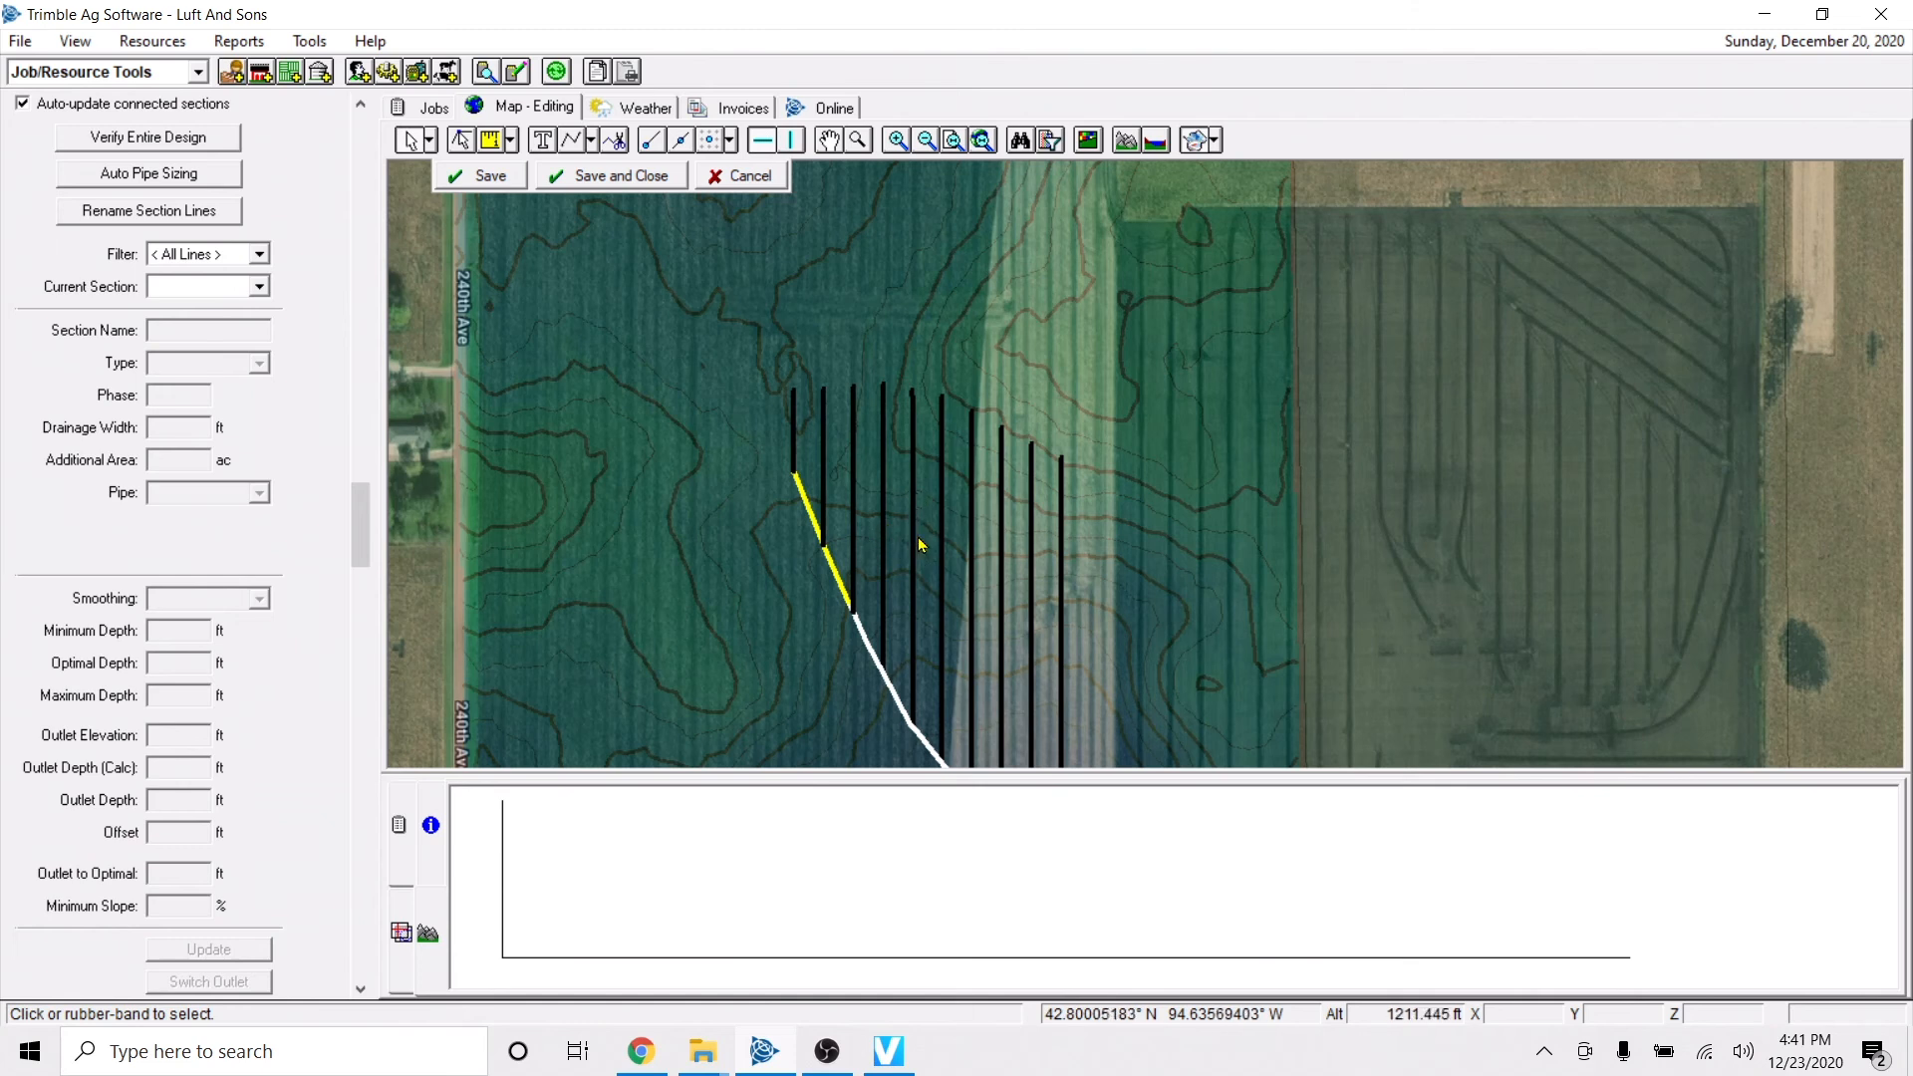
Split lateral L14 about 373 ft from its outlet and select its northern piece.
{"action": "left_click", "coordinate": [915, 594]}
{"action": "left_click", "coordinate": [1126, 867]}
{"action": "right_click", "coordinate": [1135, 866]}
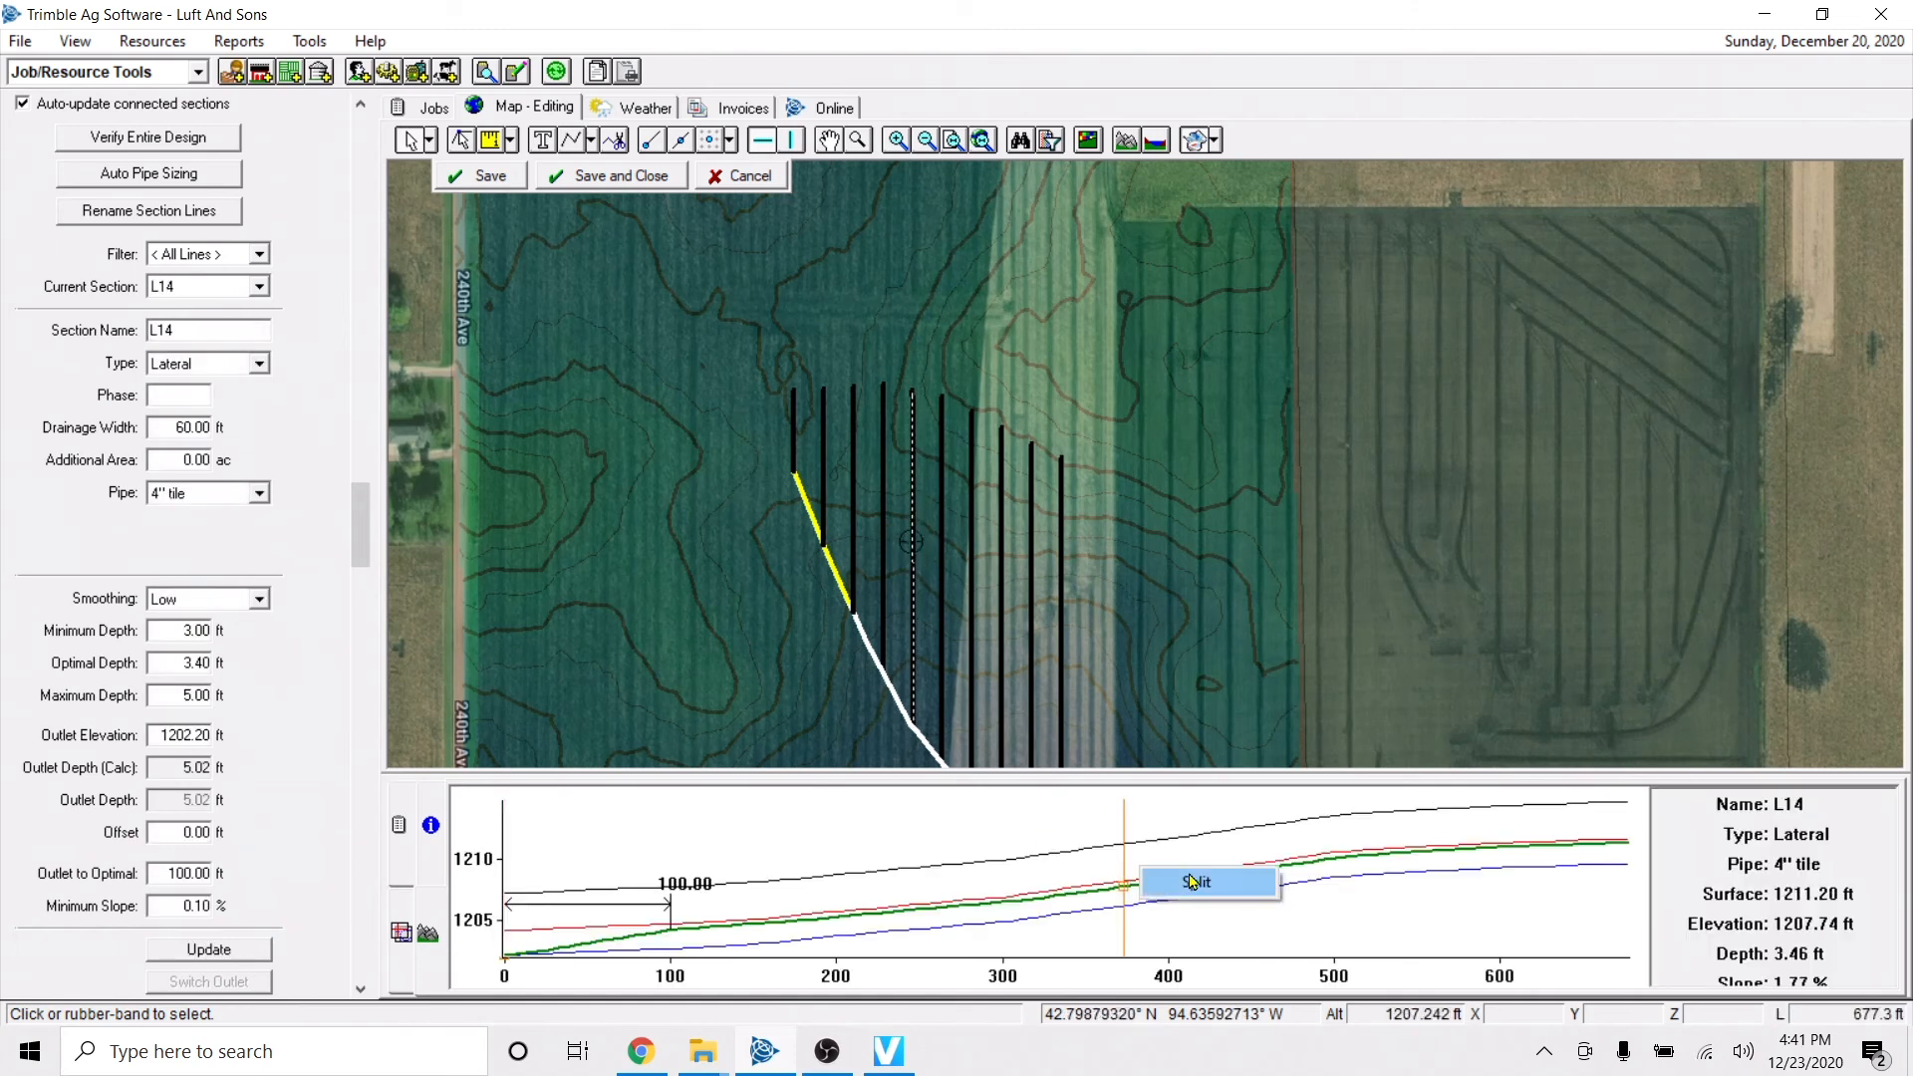
{"action": "left_click", "coordinate": [1188, 876]}
{"action": "left_click", "coordinate": [915, 432]}
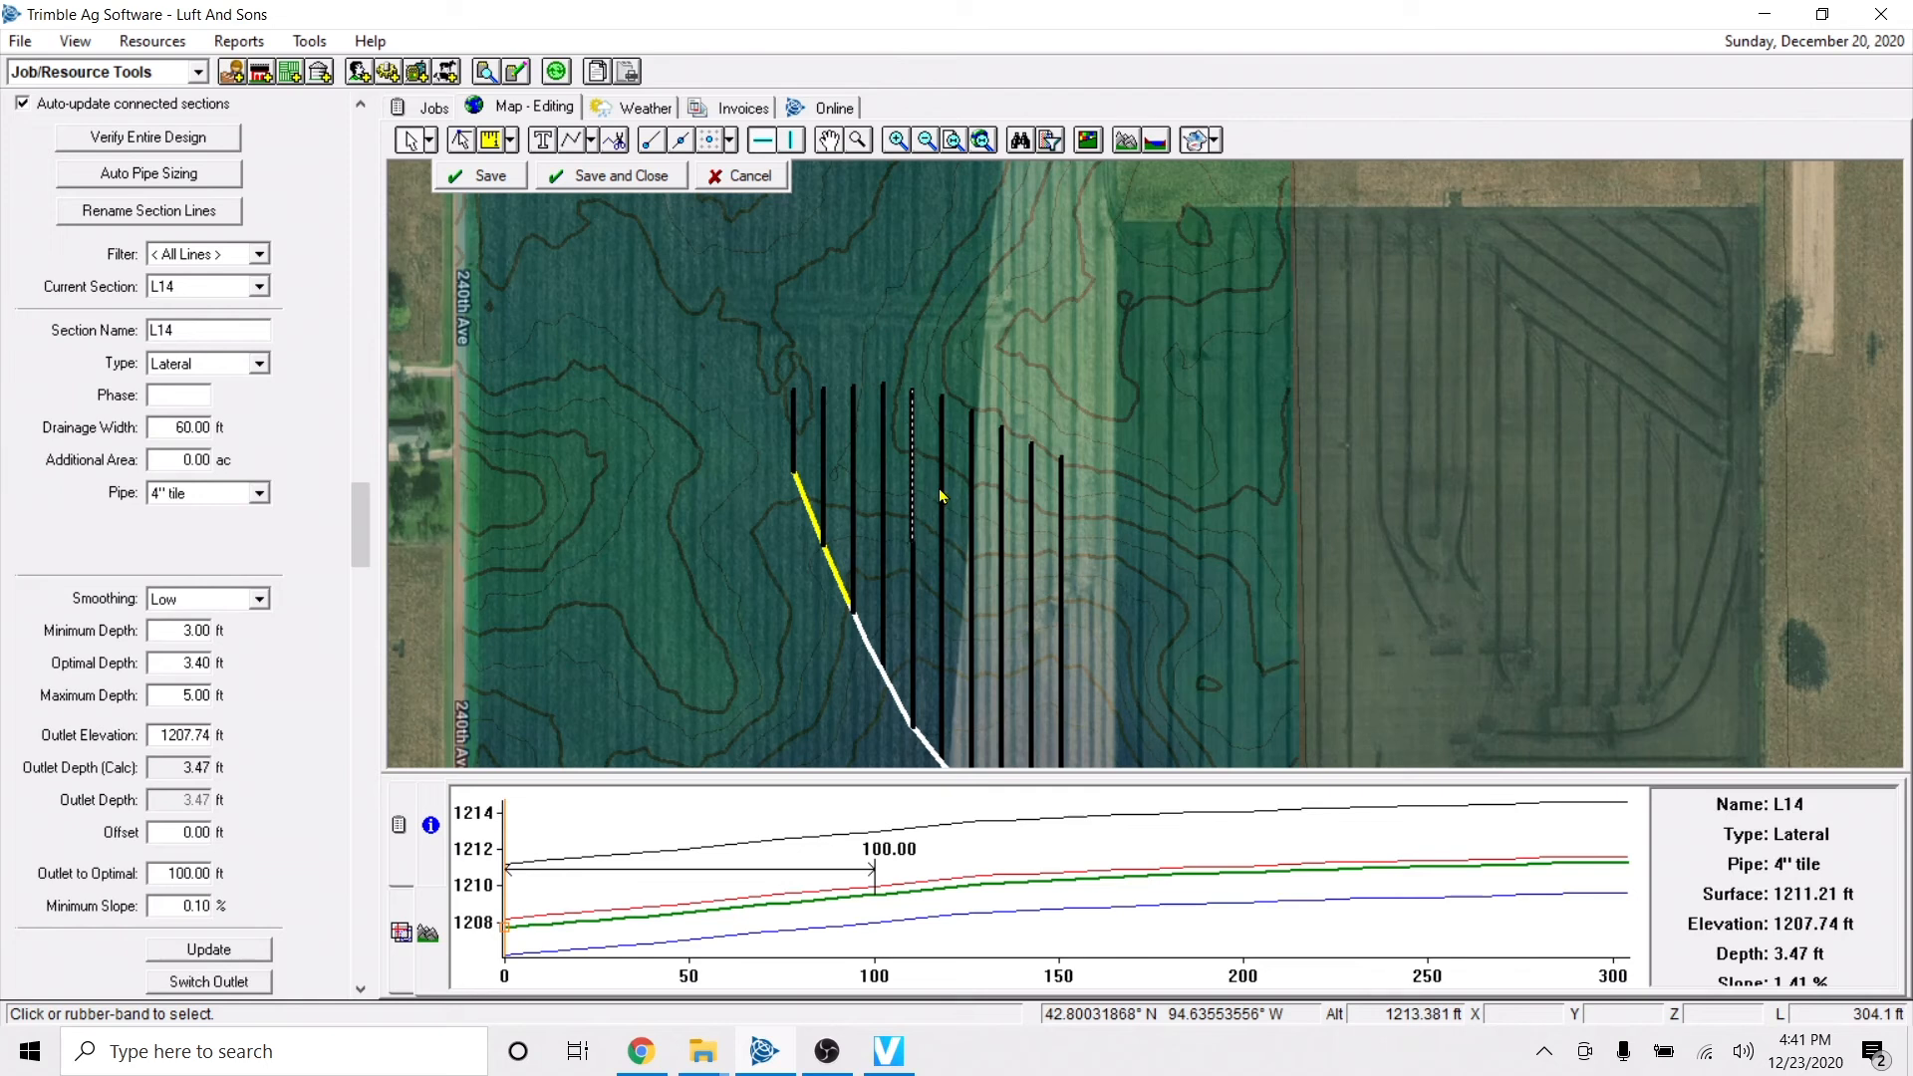
Delete the four westernmost laterals and the northern piece of the split lateral.
{"action": "left_click_drag", "start_coordinate": [757, 349], "coordinate": [889, 685]}
{"action": "key", "text": "Delete"}
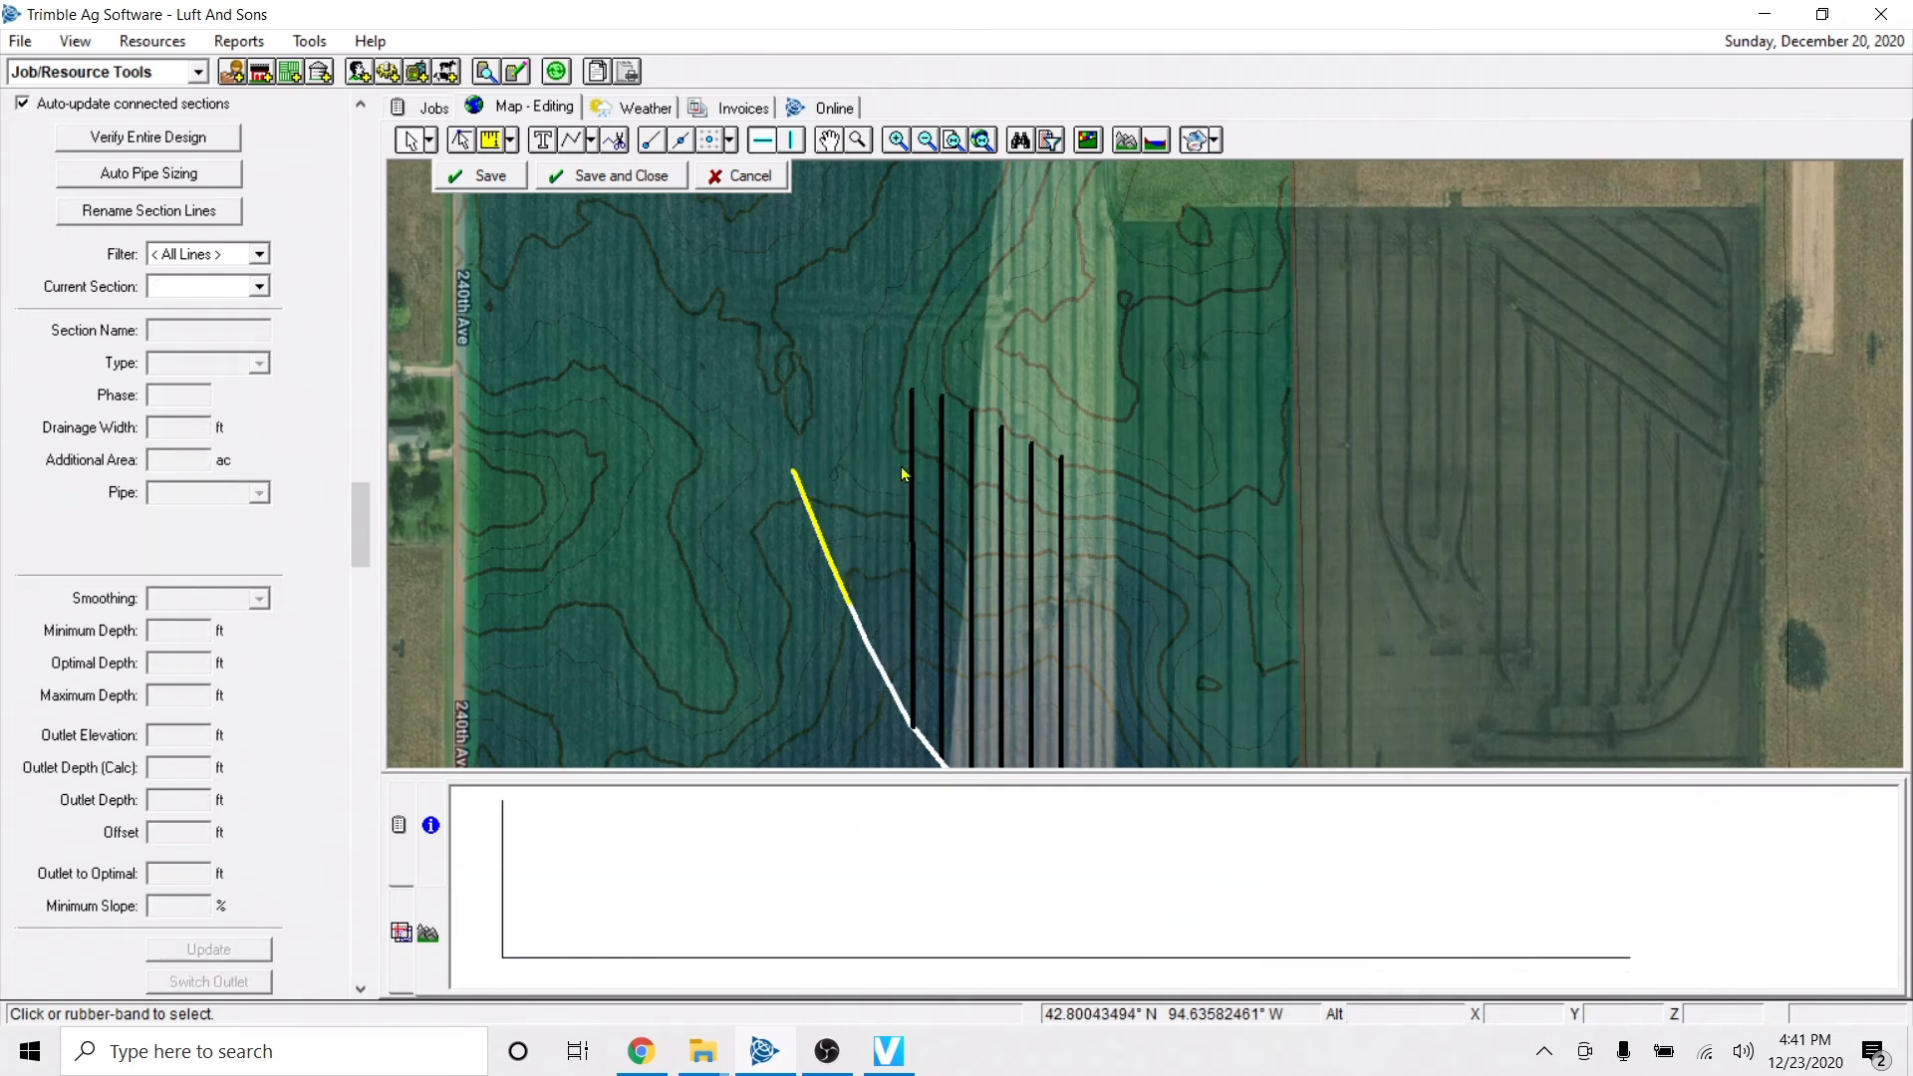
{"action": "left_click", "coordinate": [914, 440]}
{"action": "key", "text": "Delete"}
Extend the shortened westernmost lateral north to the field boundary.
{"action": "right_click", "coordinate": [913, 563]}
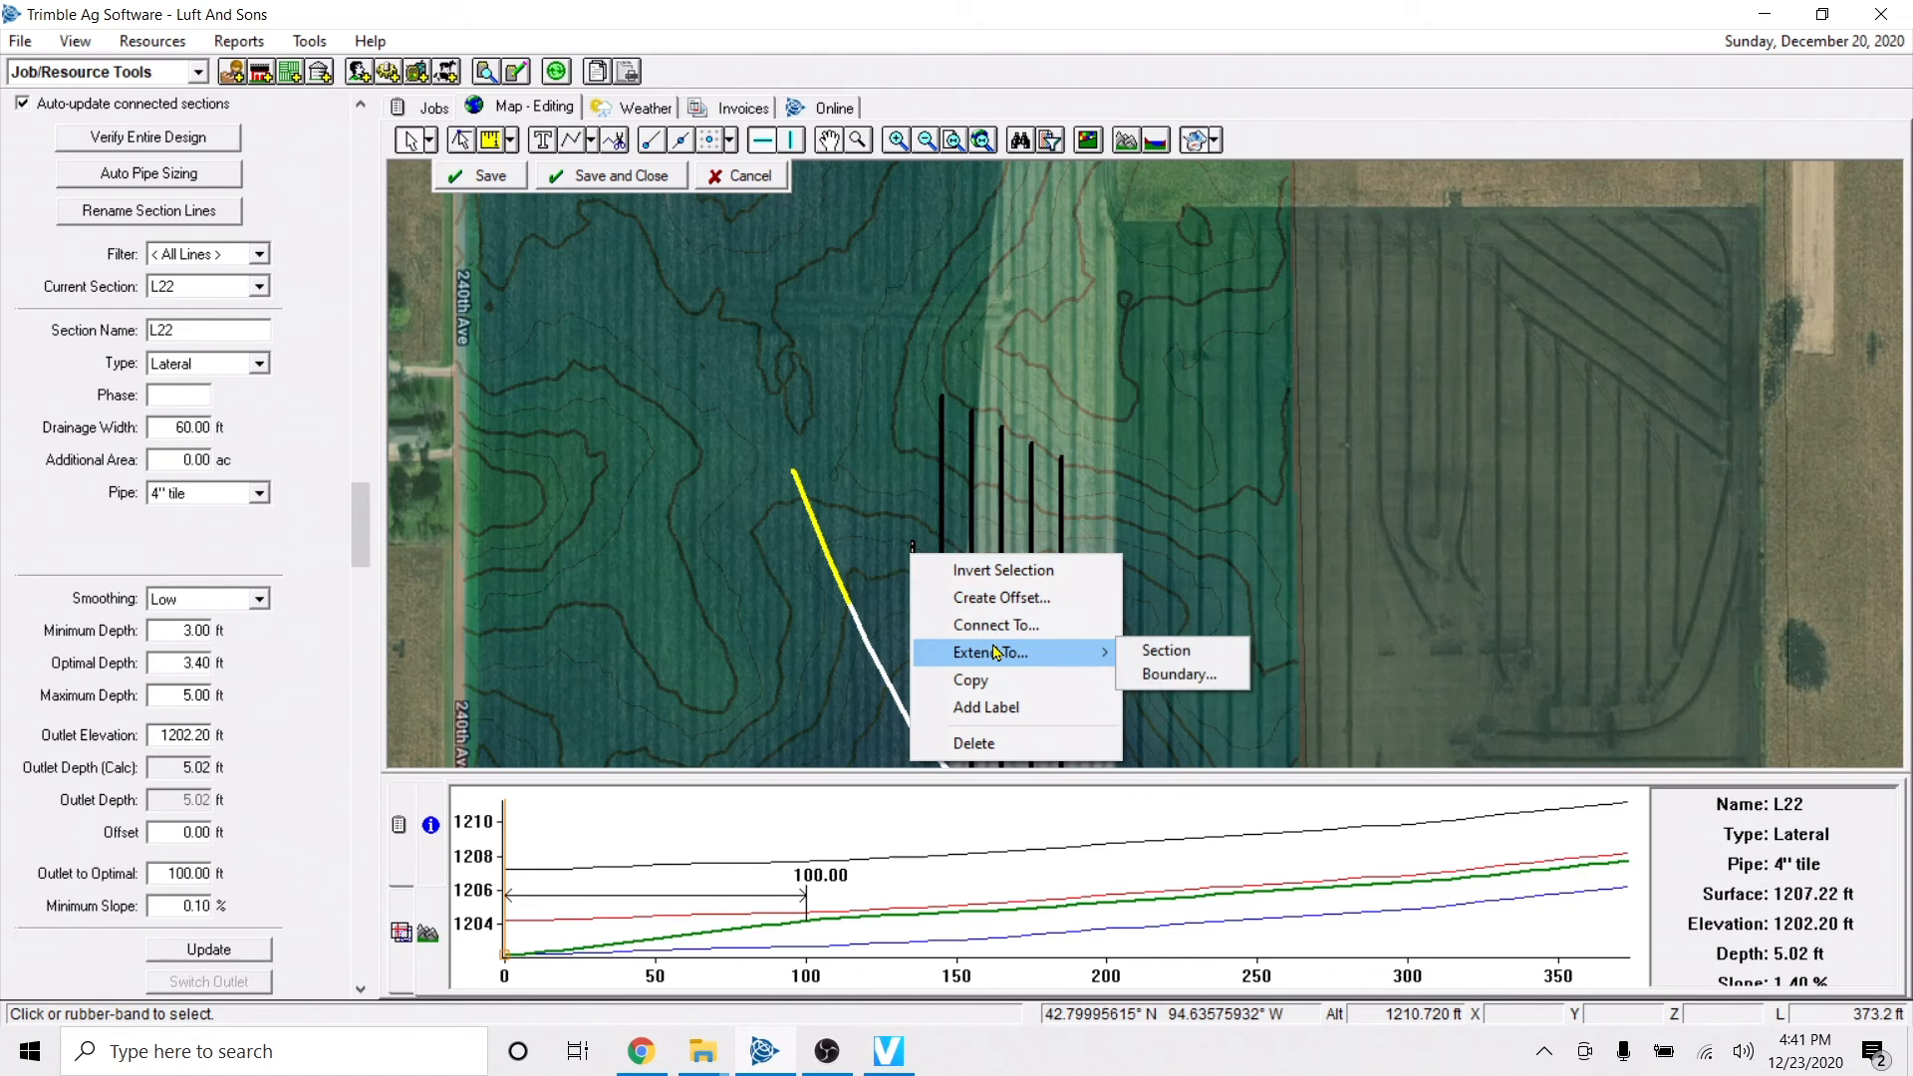
{"action": "left_click", "coordinate": [1176, 674]}
{"action": "left_click", "coordinate": [994, 576]}
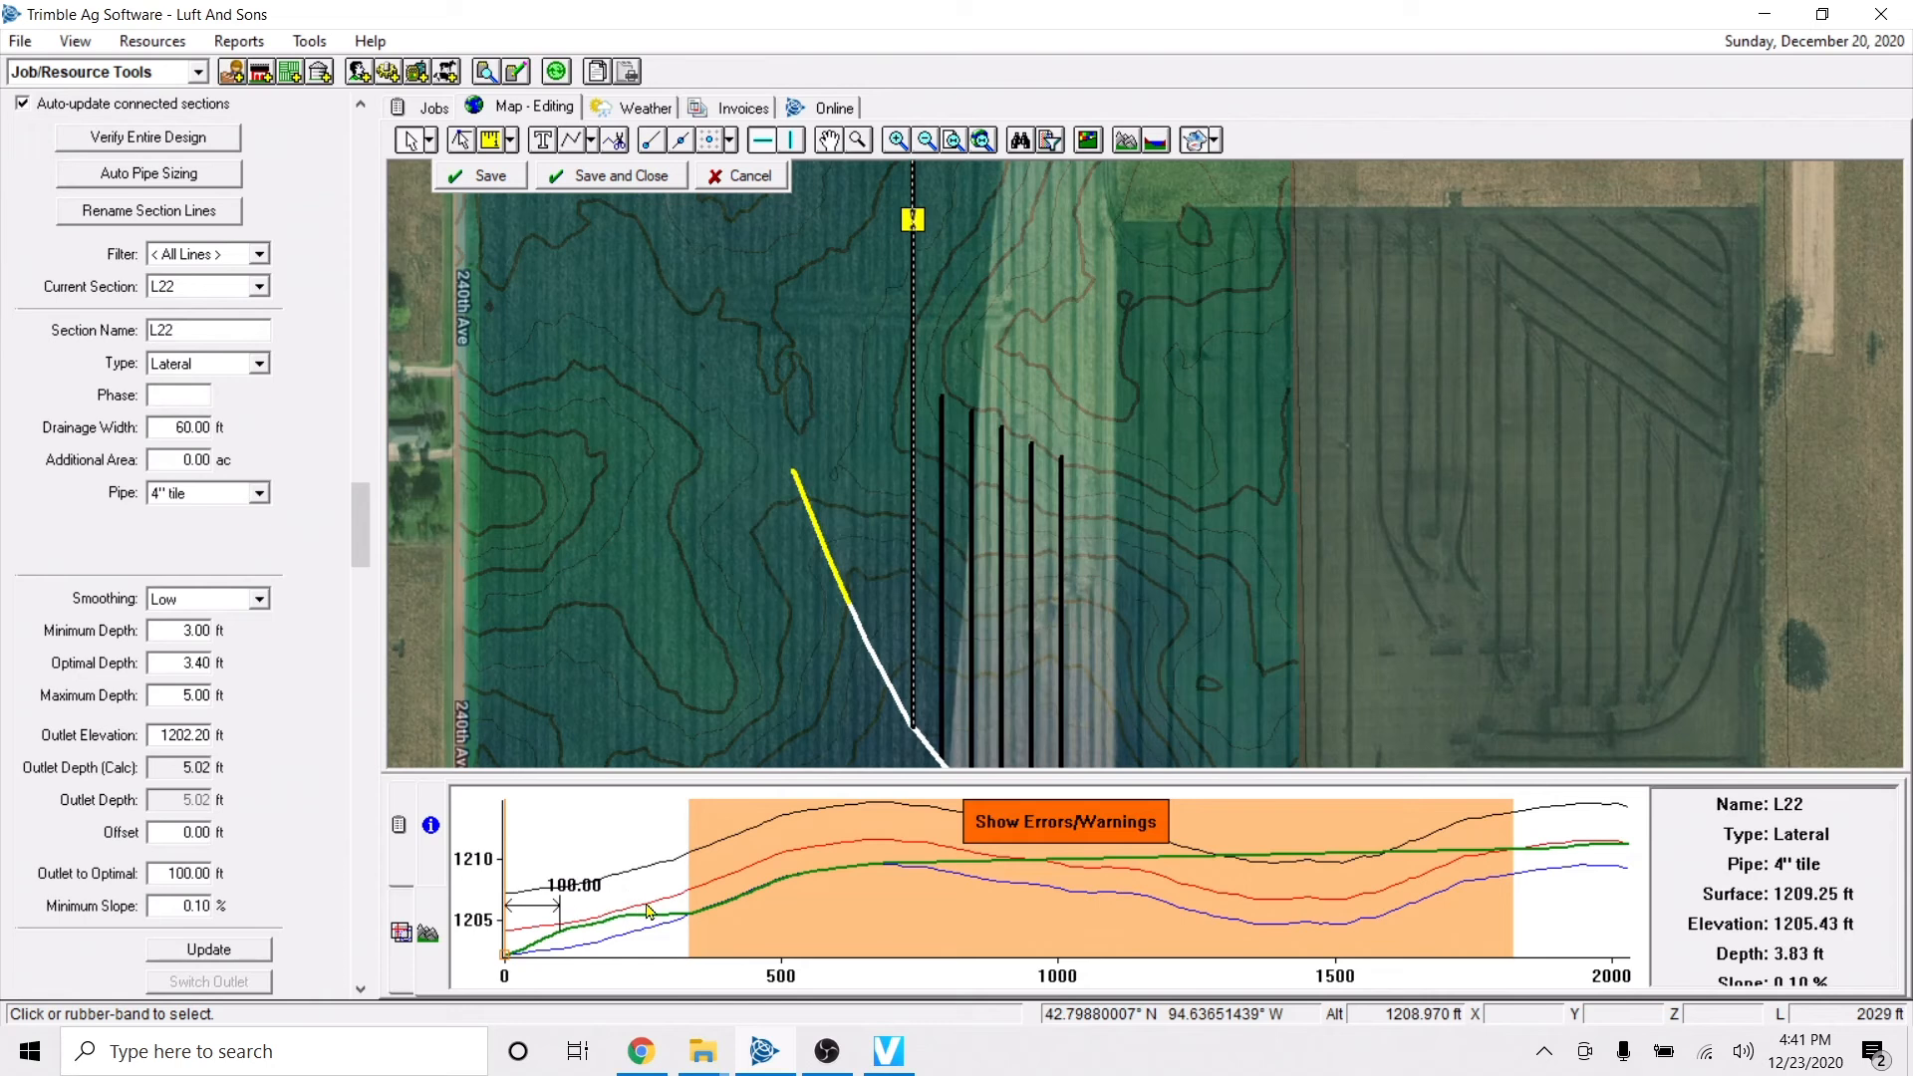
Split the extended westernmost lateral about 553 ft from its outlet and delete the northern piece.
{"action": "right_click", "coordinate": [812, 869]}
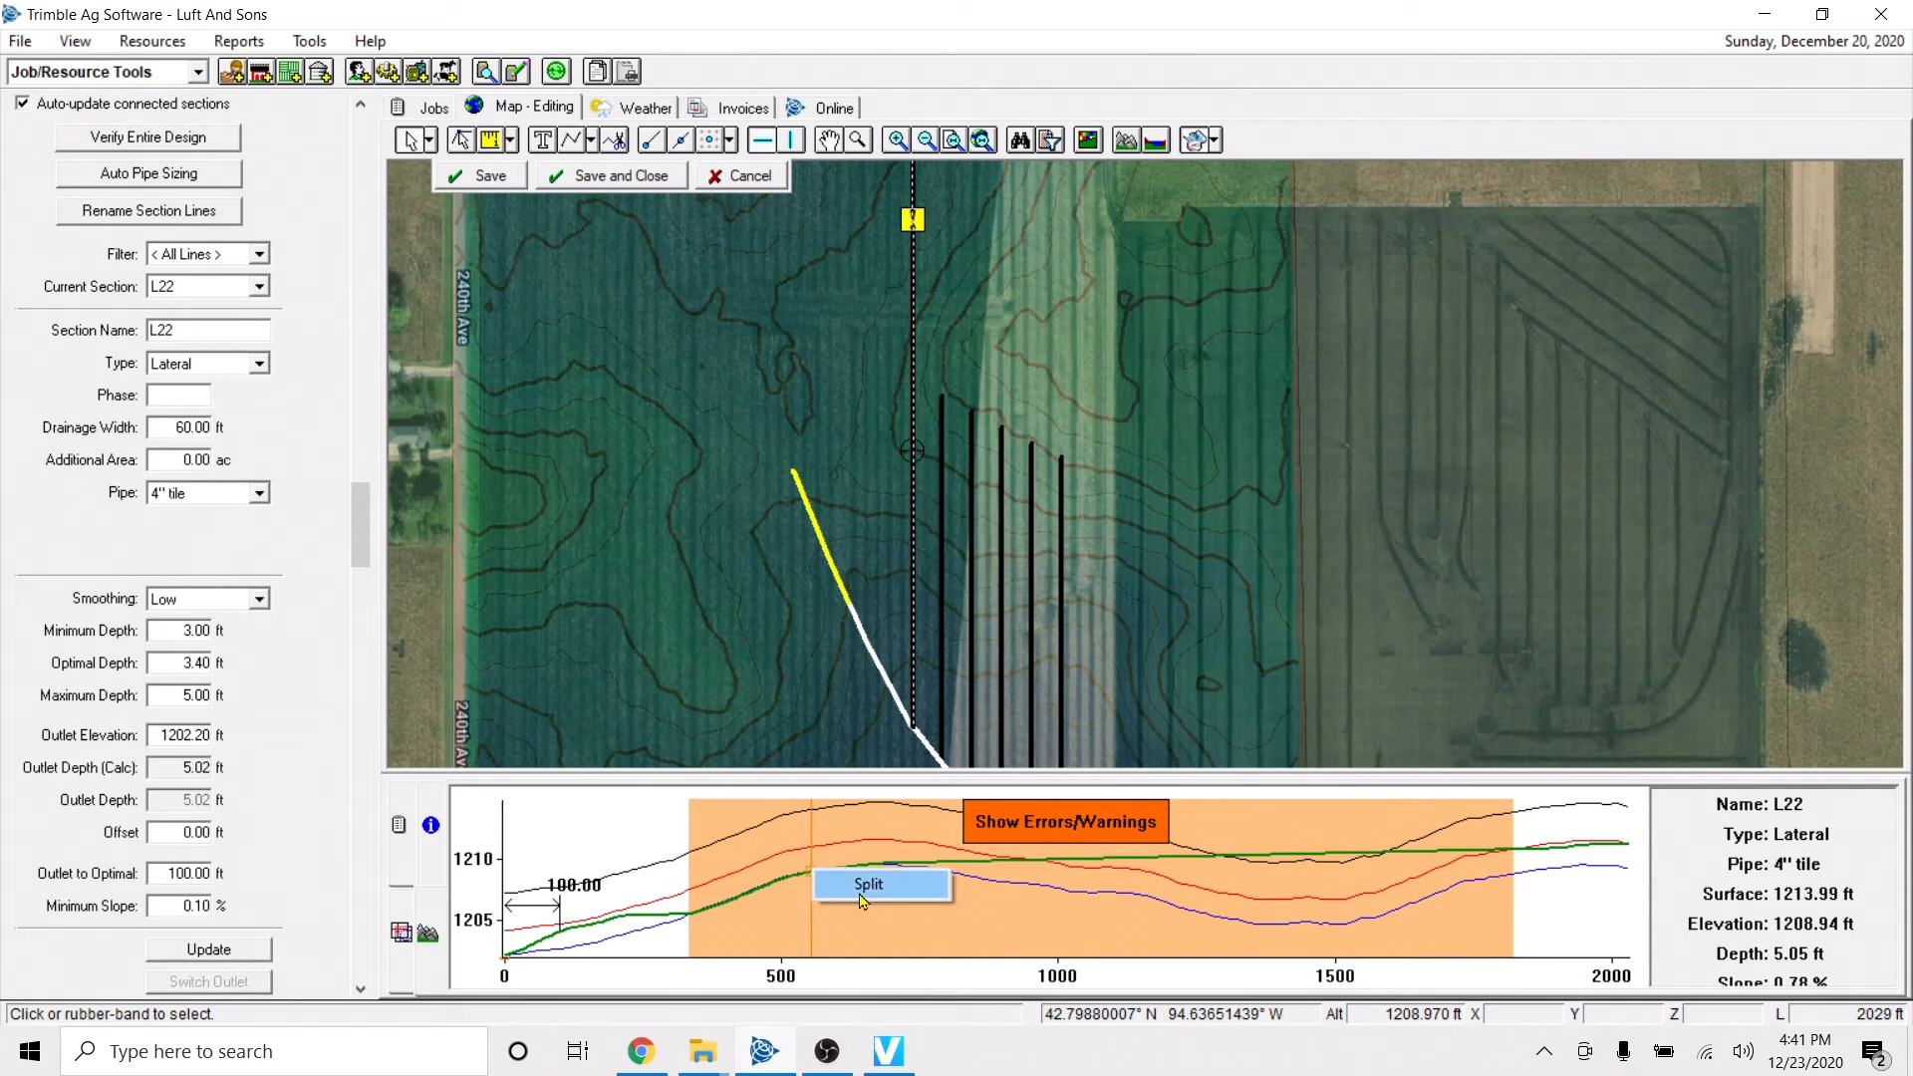
{"action": "left_click", "coordinate": [863, 895]}
{"action": "left_click", "coordinate": [910, 349]}
{"action": "key", "text": "Delete"}
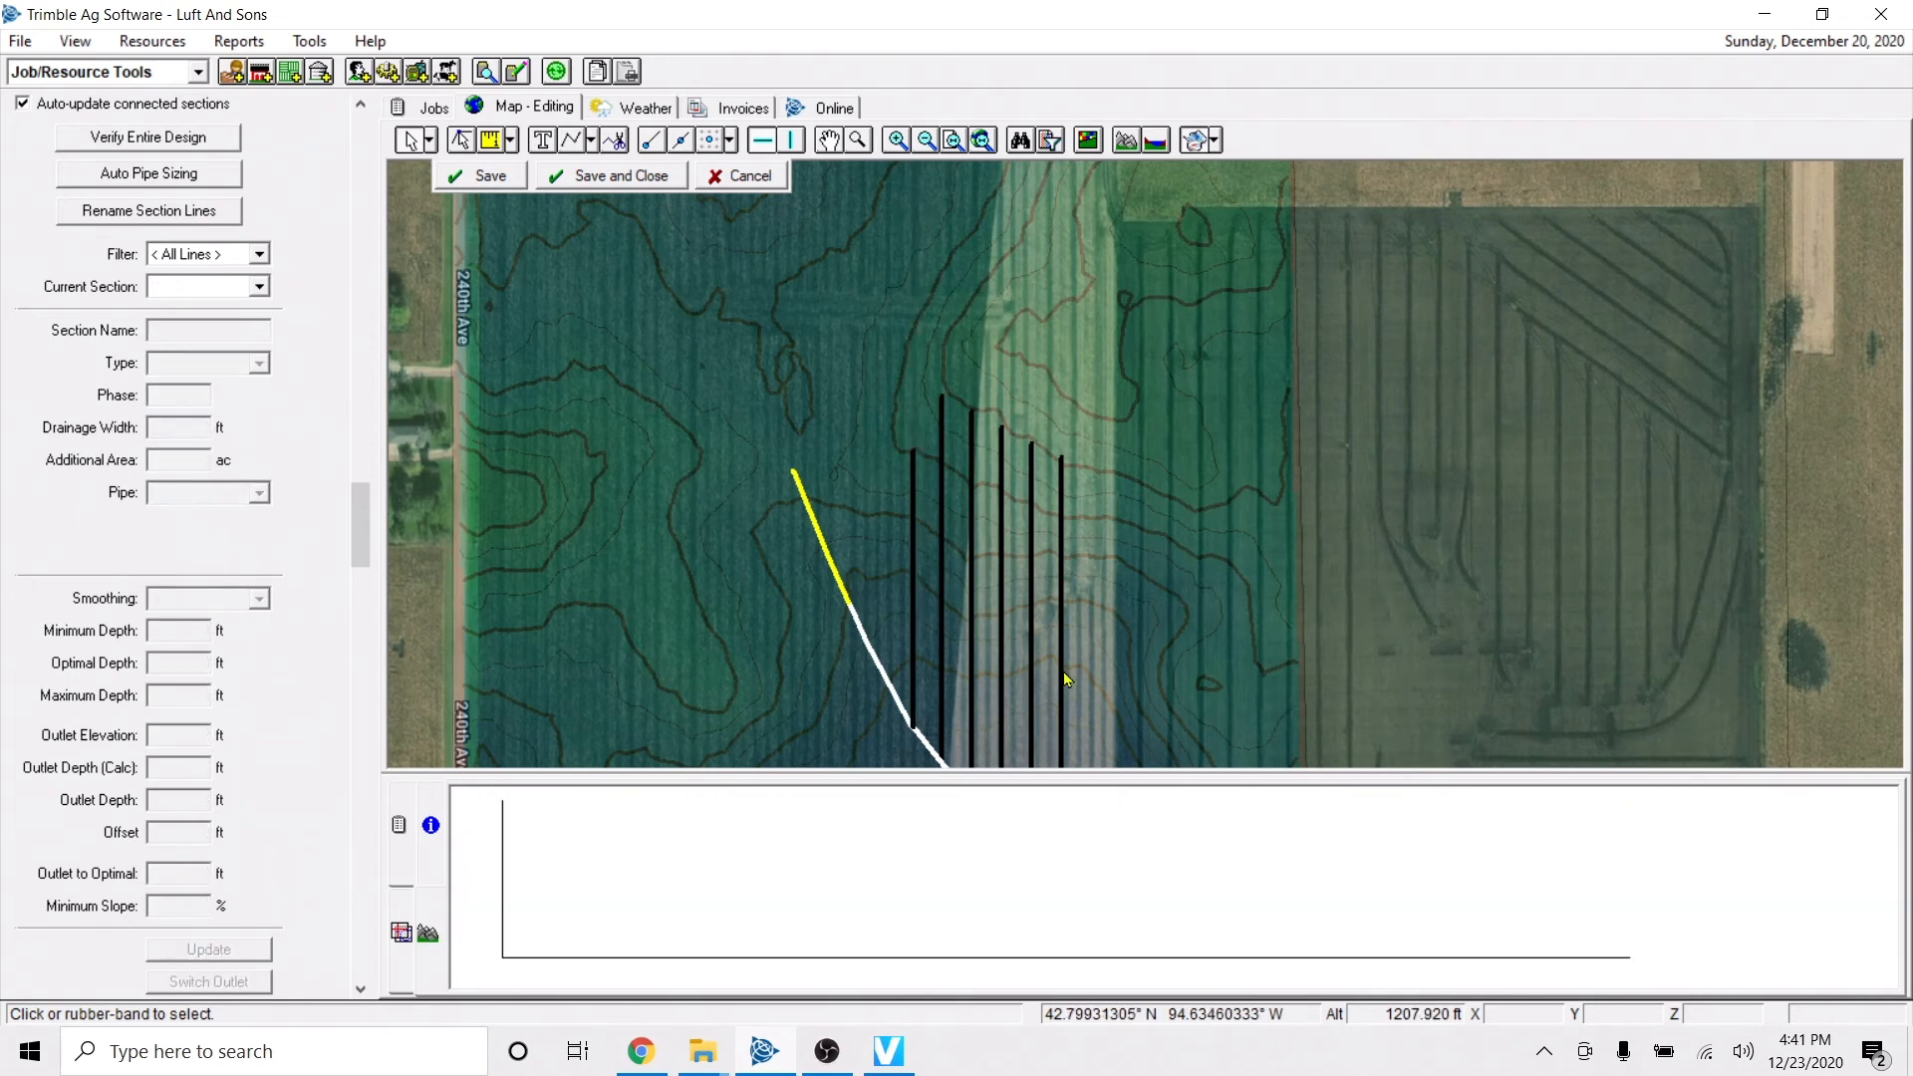
Cut the six north-south laterals along an east-west line across their northern part and delete the pieces north of it.
{"action": "left_click", "coordinate": [911, 528]}
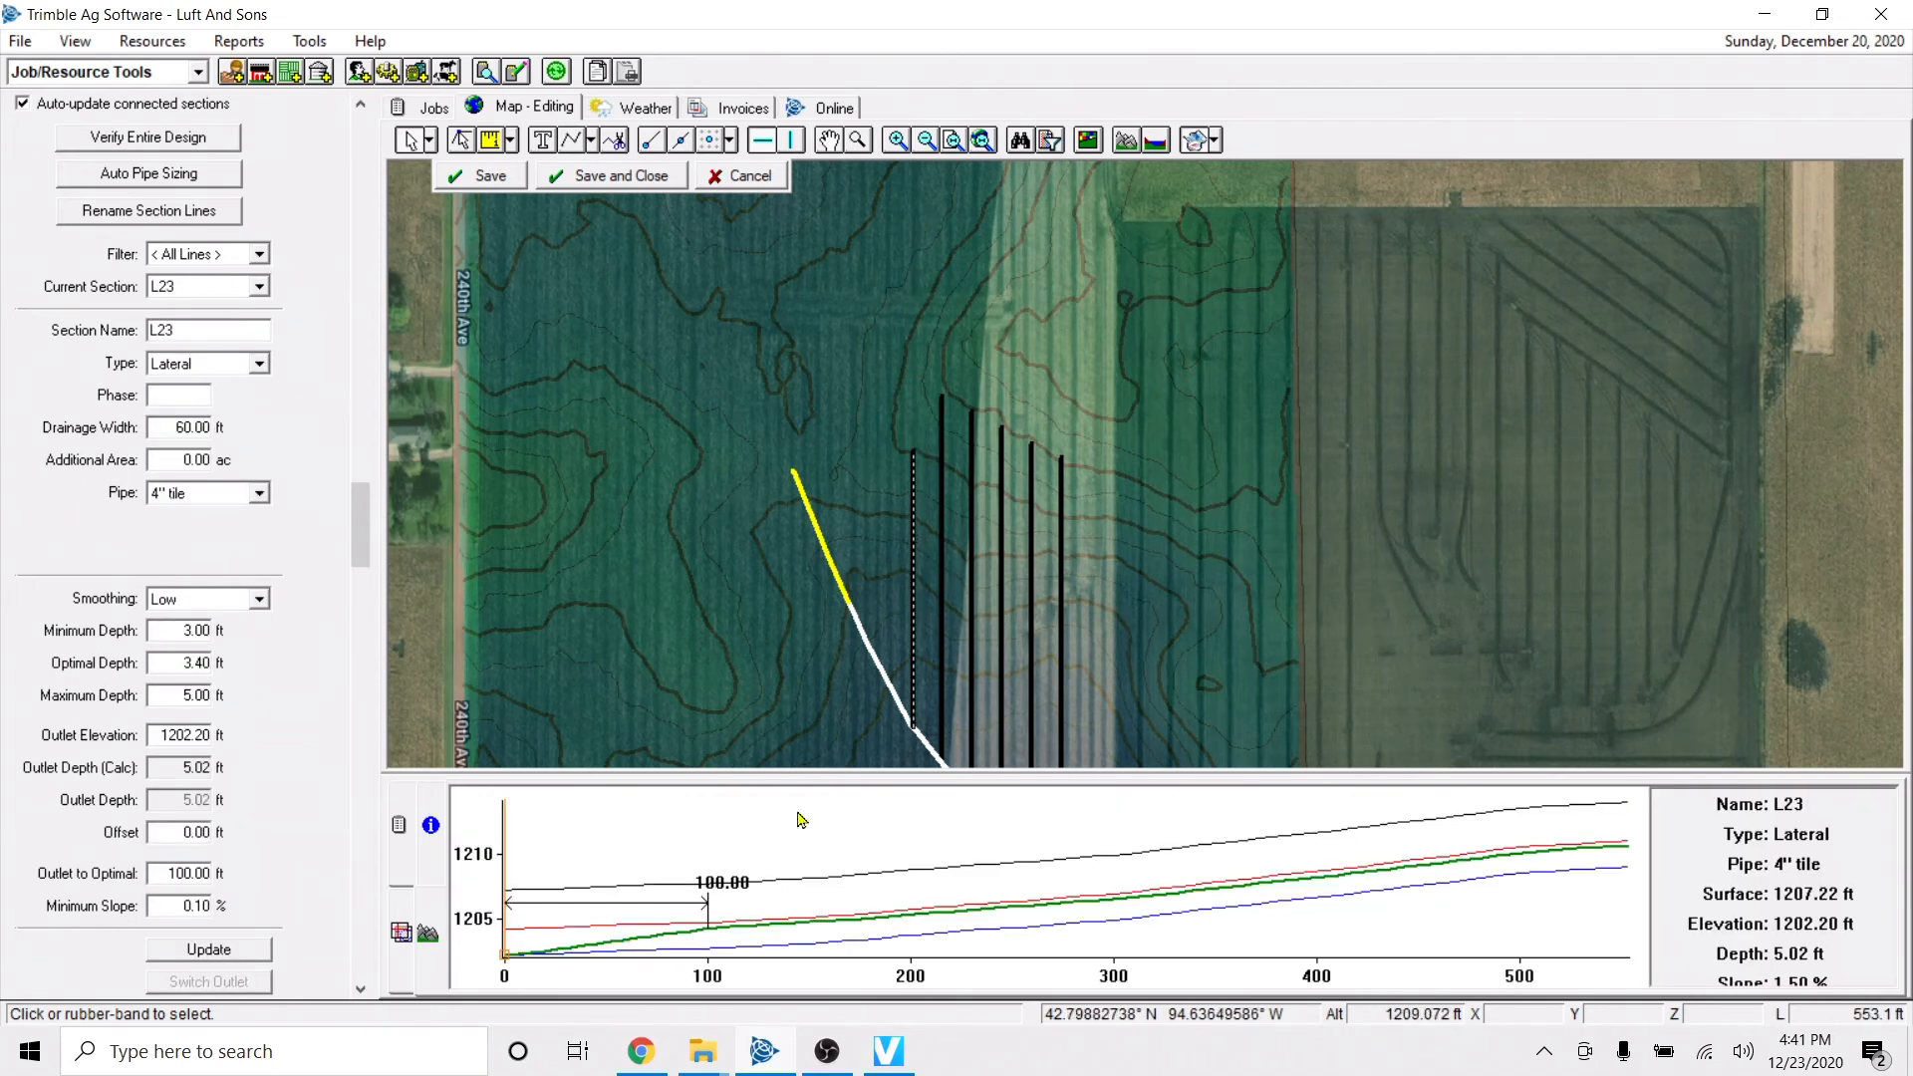
{"action": "left_click", "coordinate": [614, 146]}
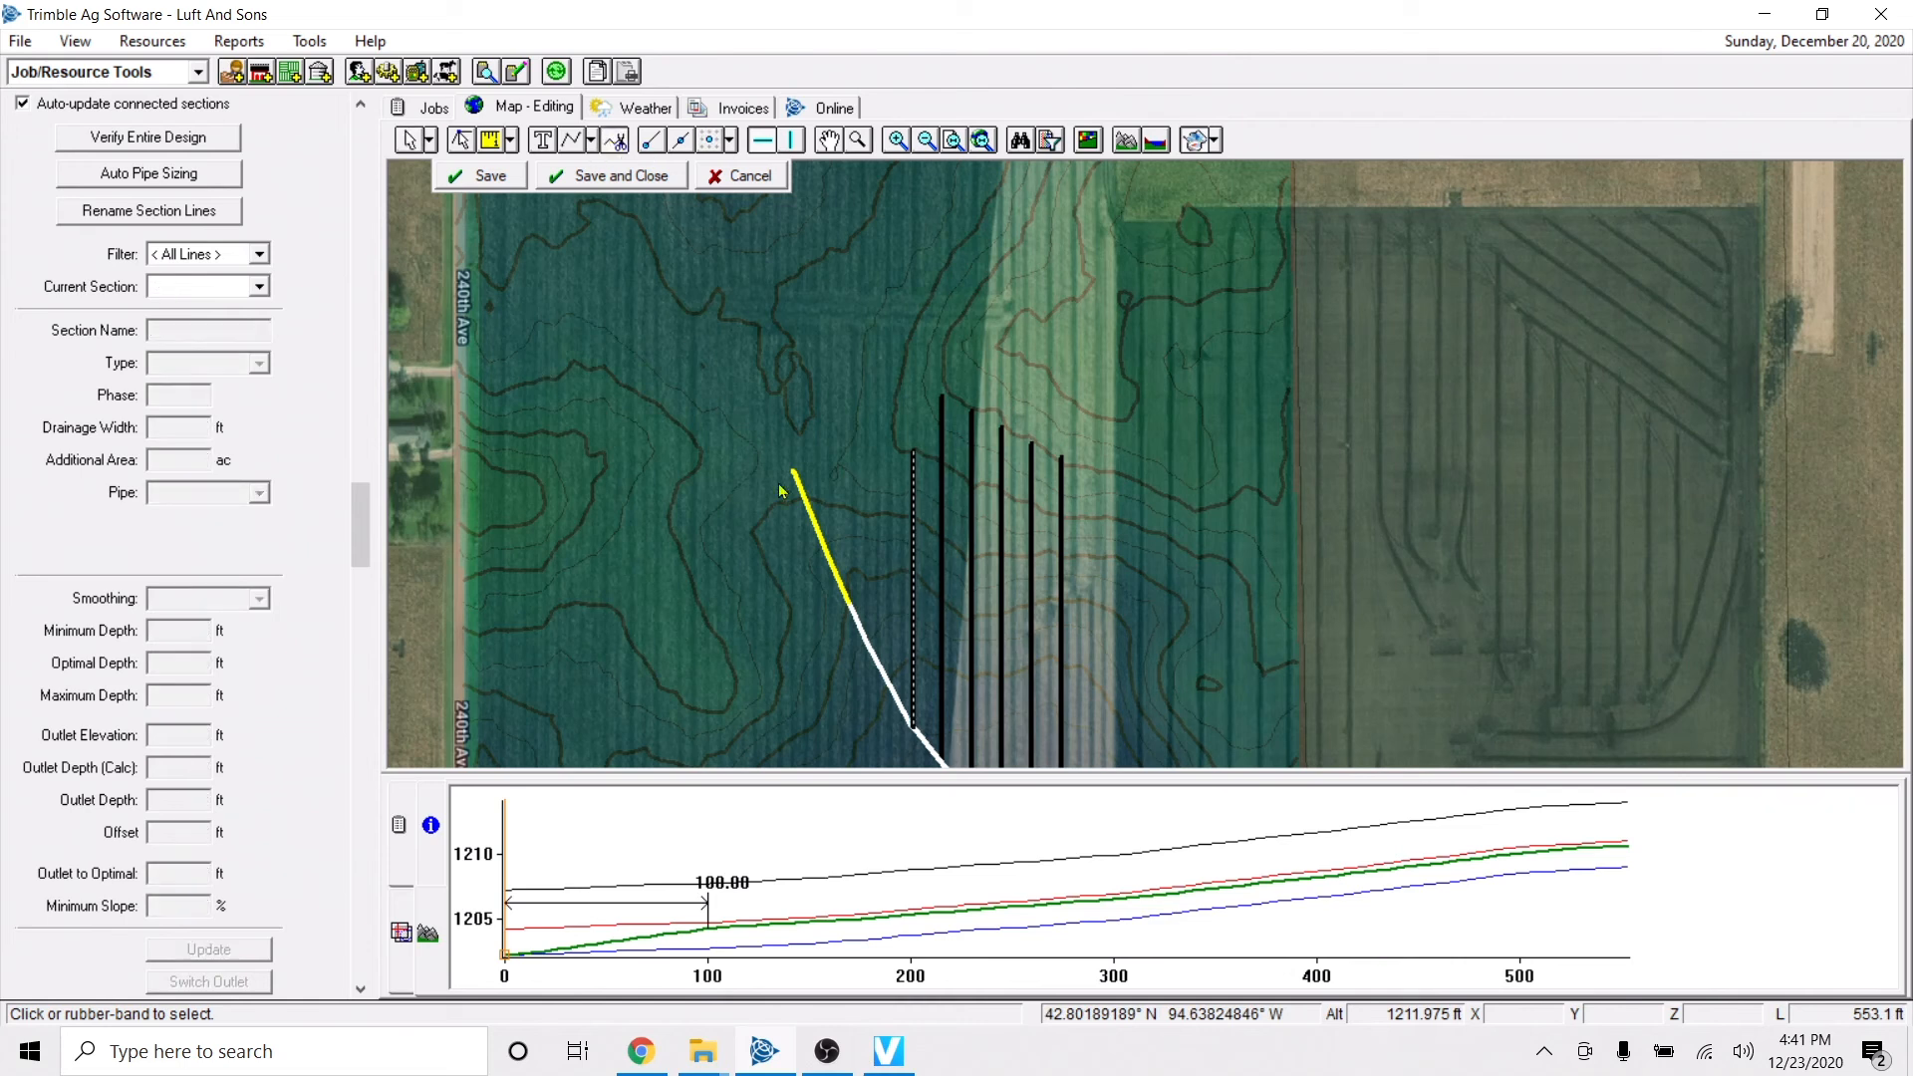
{"action": "left_click", "coordinate": [875, 528]}
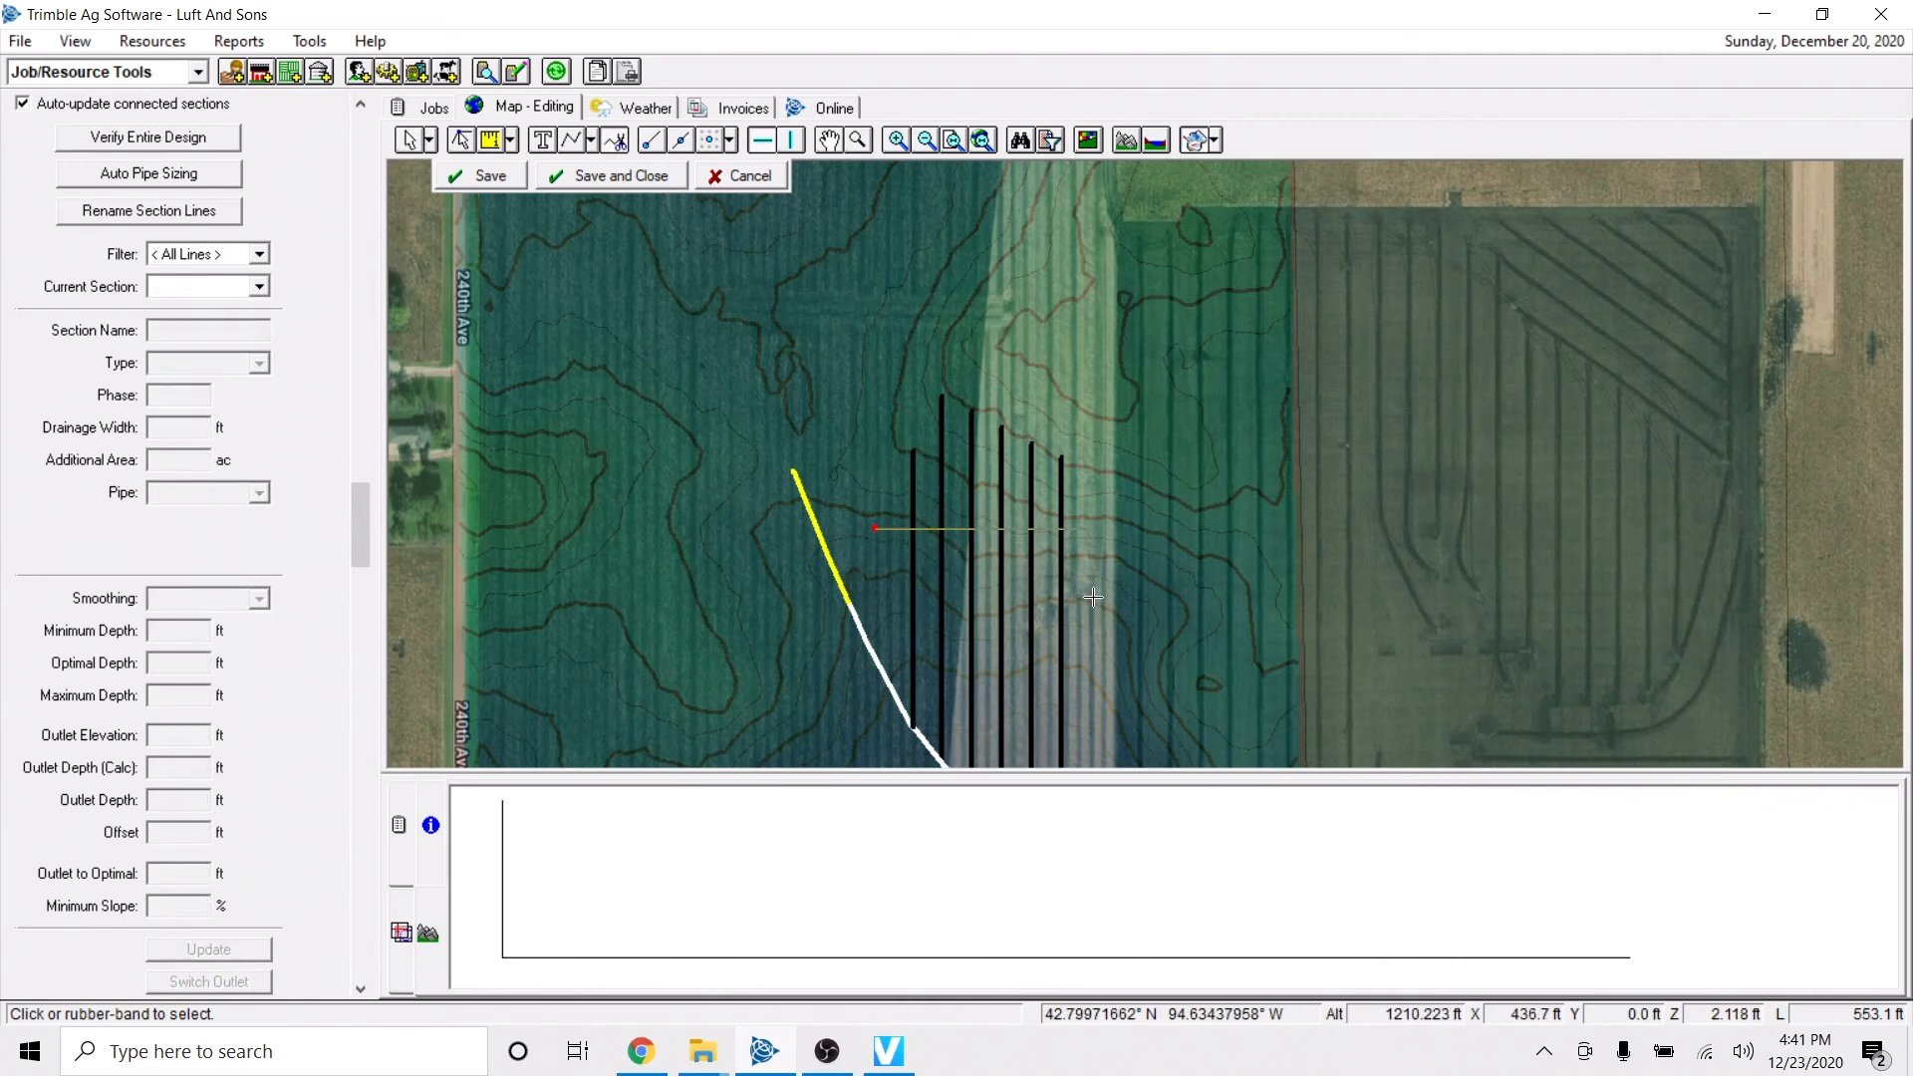
{"action": "right_click", "coordinate": [1093, 595]}
{"action": "left_click", "coordinate": [1146, 613]}
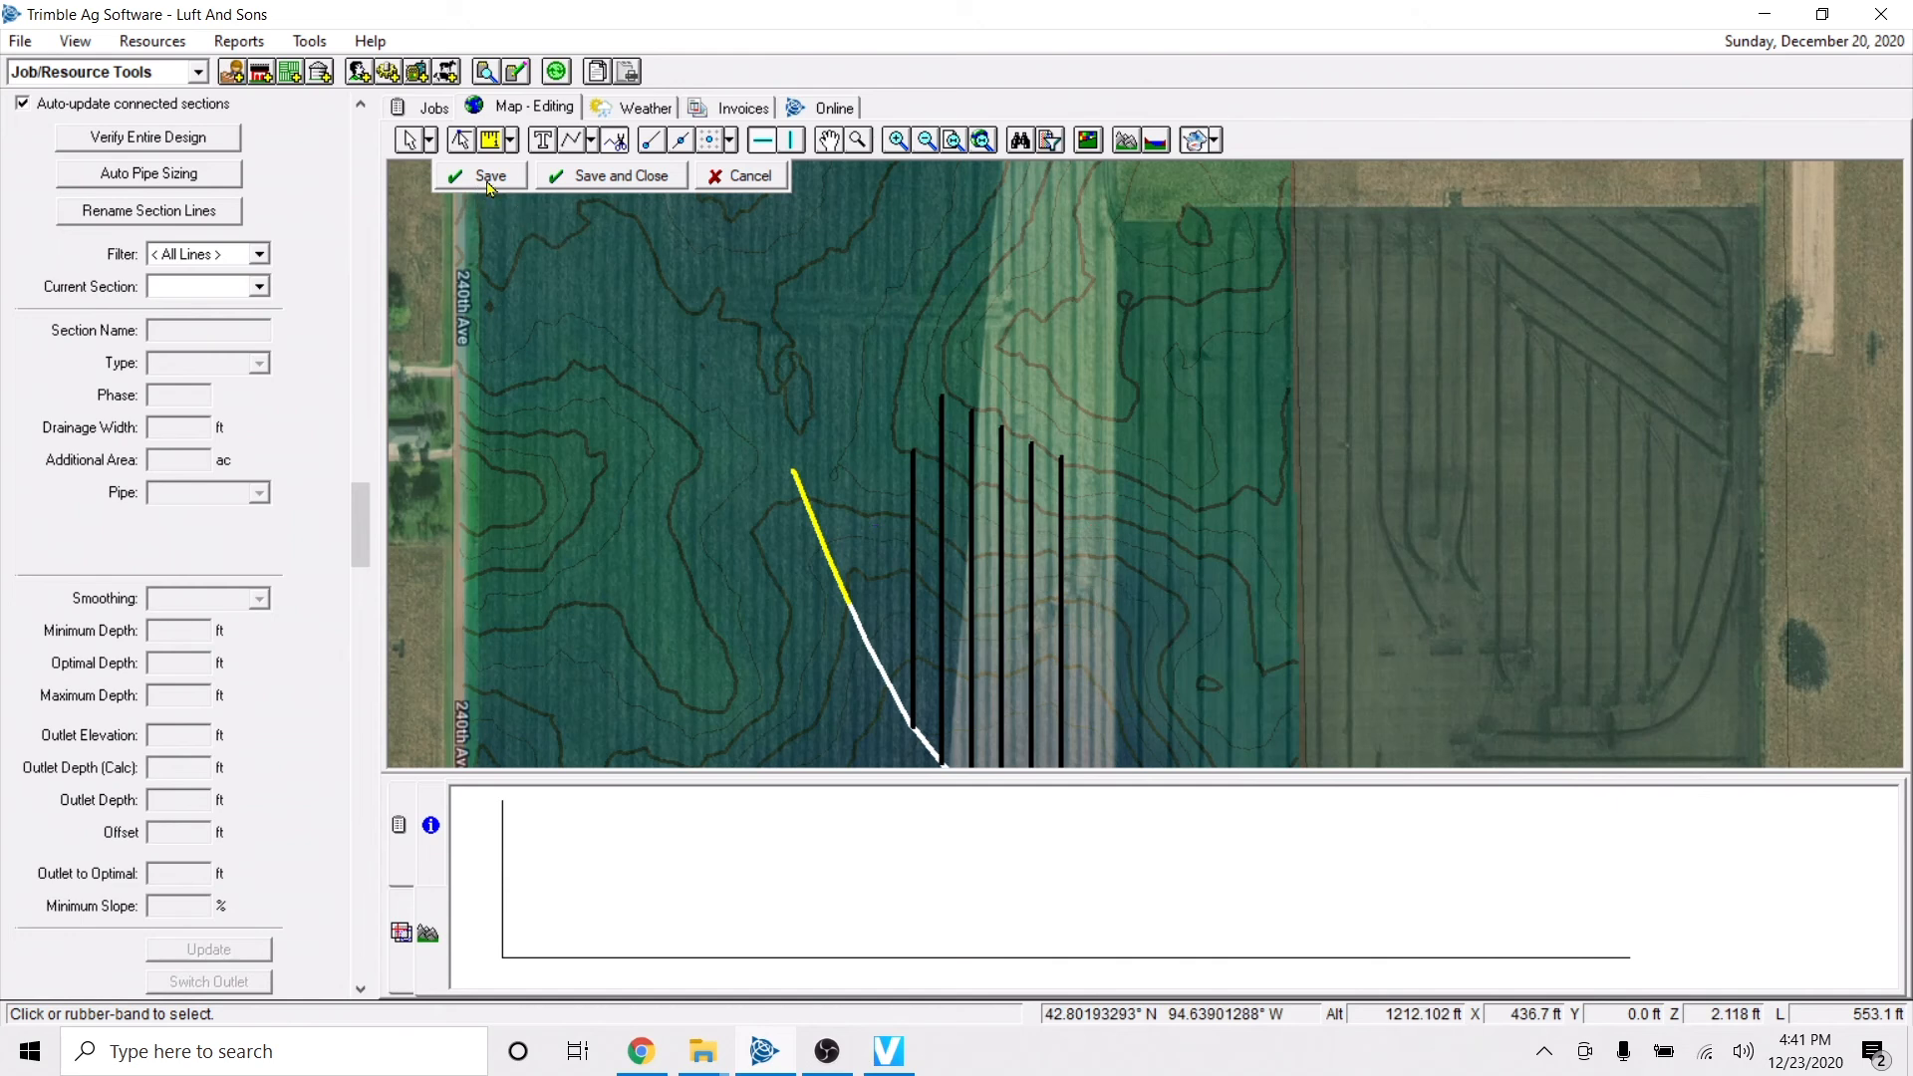
{"action": "left_click", "coordinate": [410, 141]}
{"action": "left_click_drag", "start_coordinate": [998, 501], "coordinate": [1171, 646]}
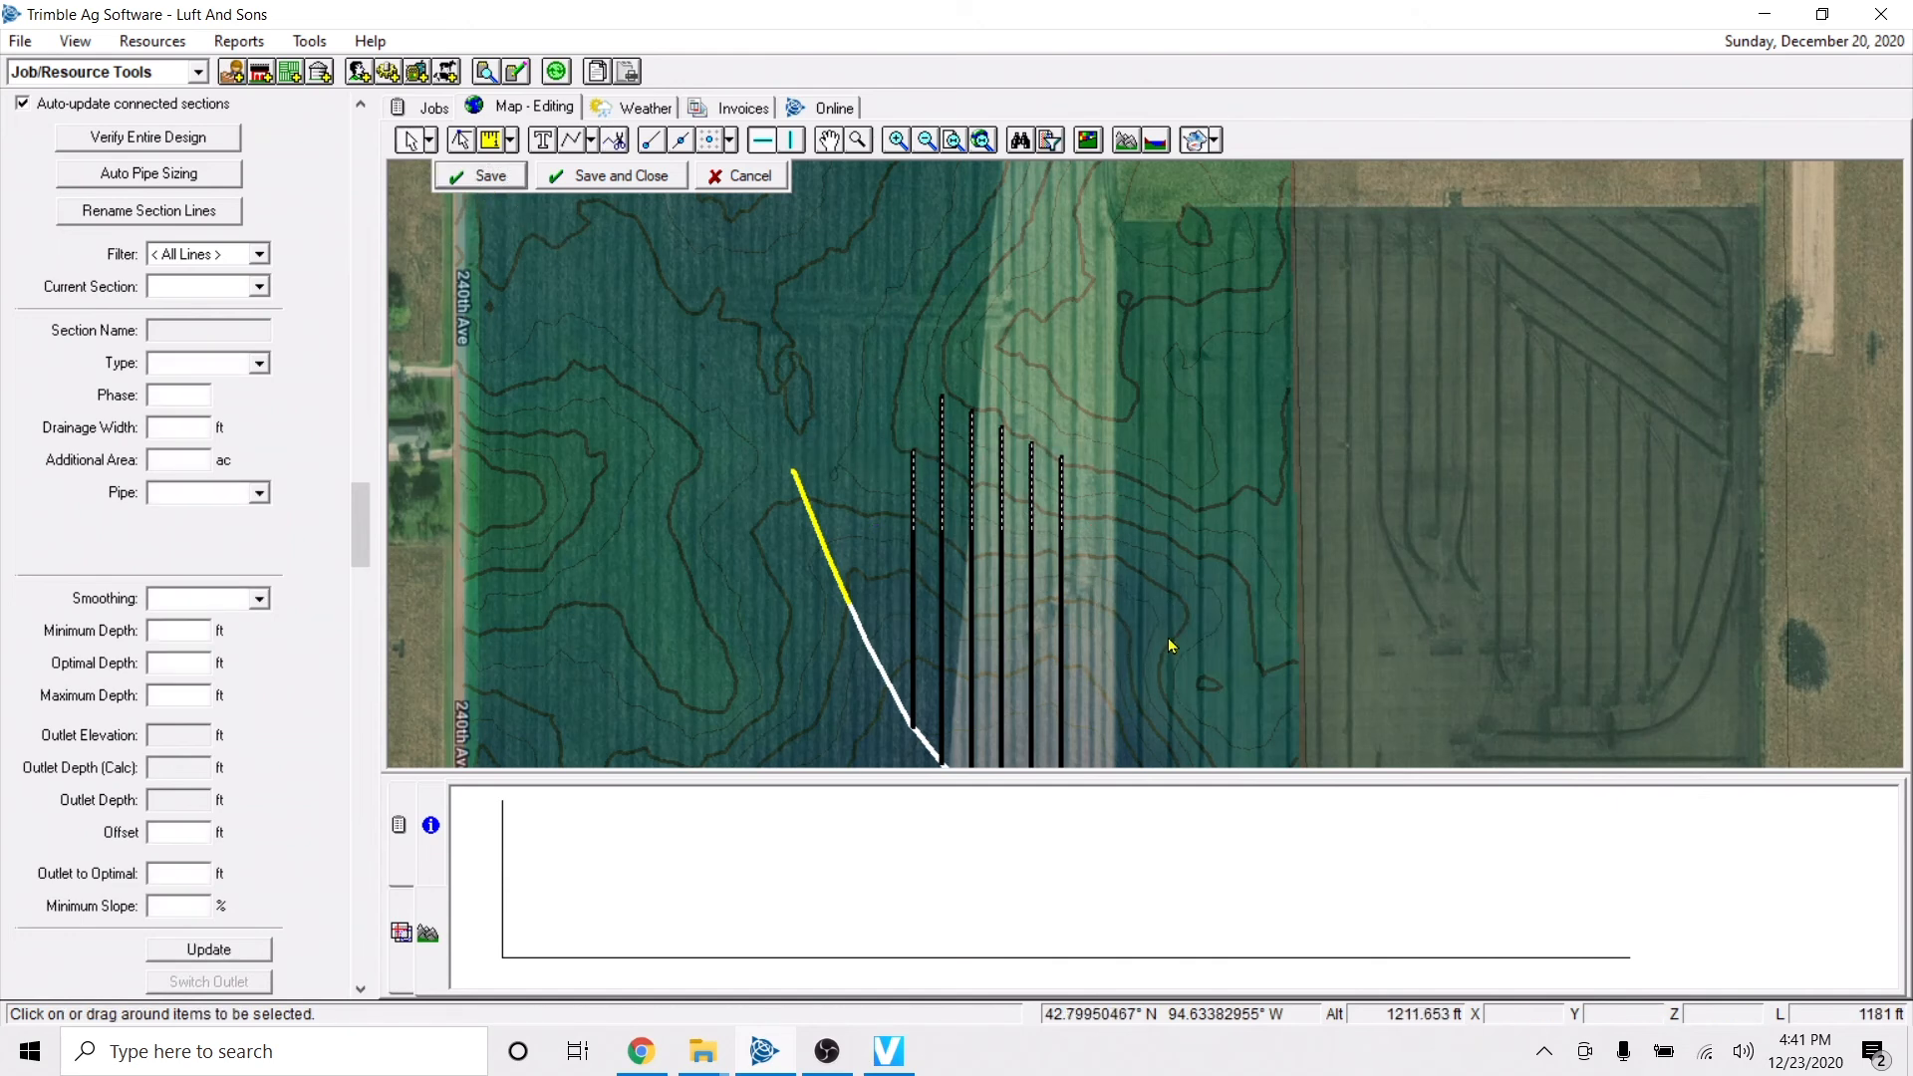
{"action": "key", "text": "Delete"}
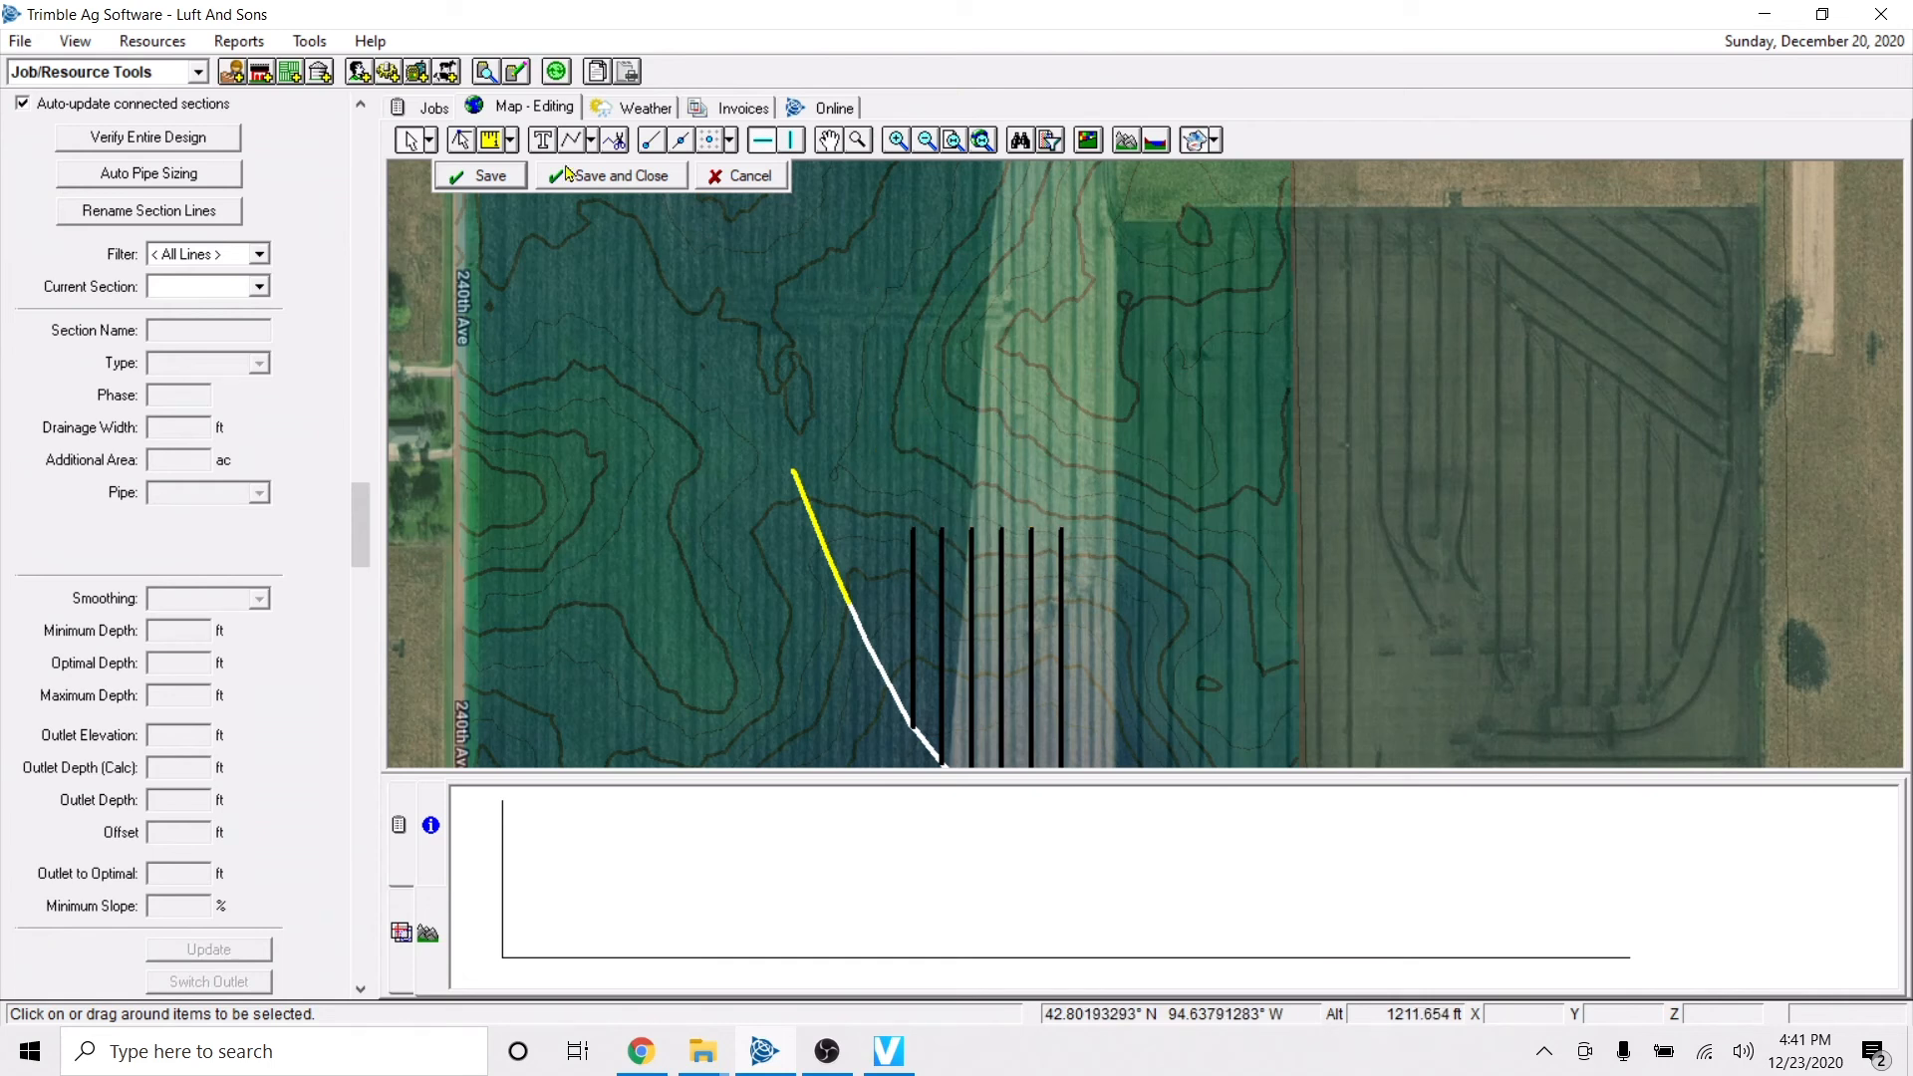
Draw a curved main pipe from east to west along the contour, passing north of the six laterals' ends.
{"action": "left_click", "coordinate": [595, 142]}
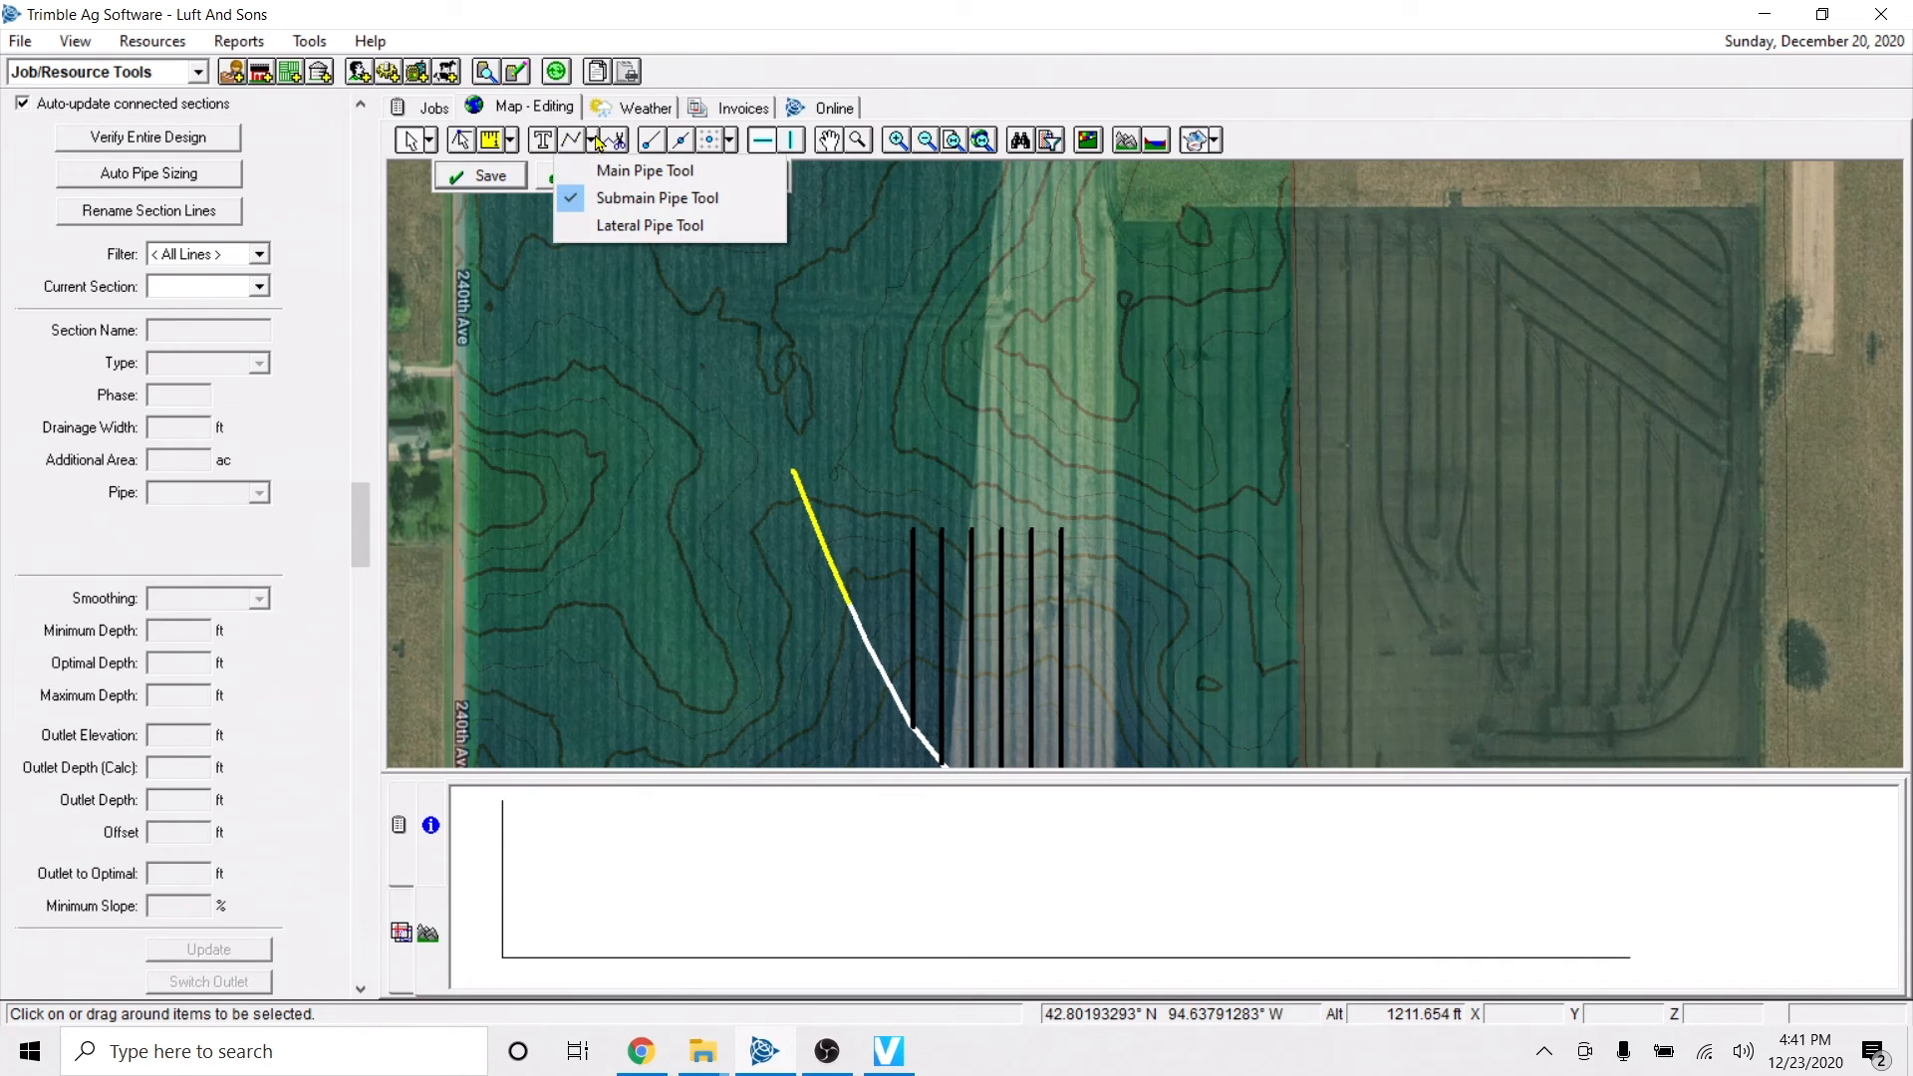
{"action": "left_click", "coordinate": [642, 171]}
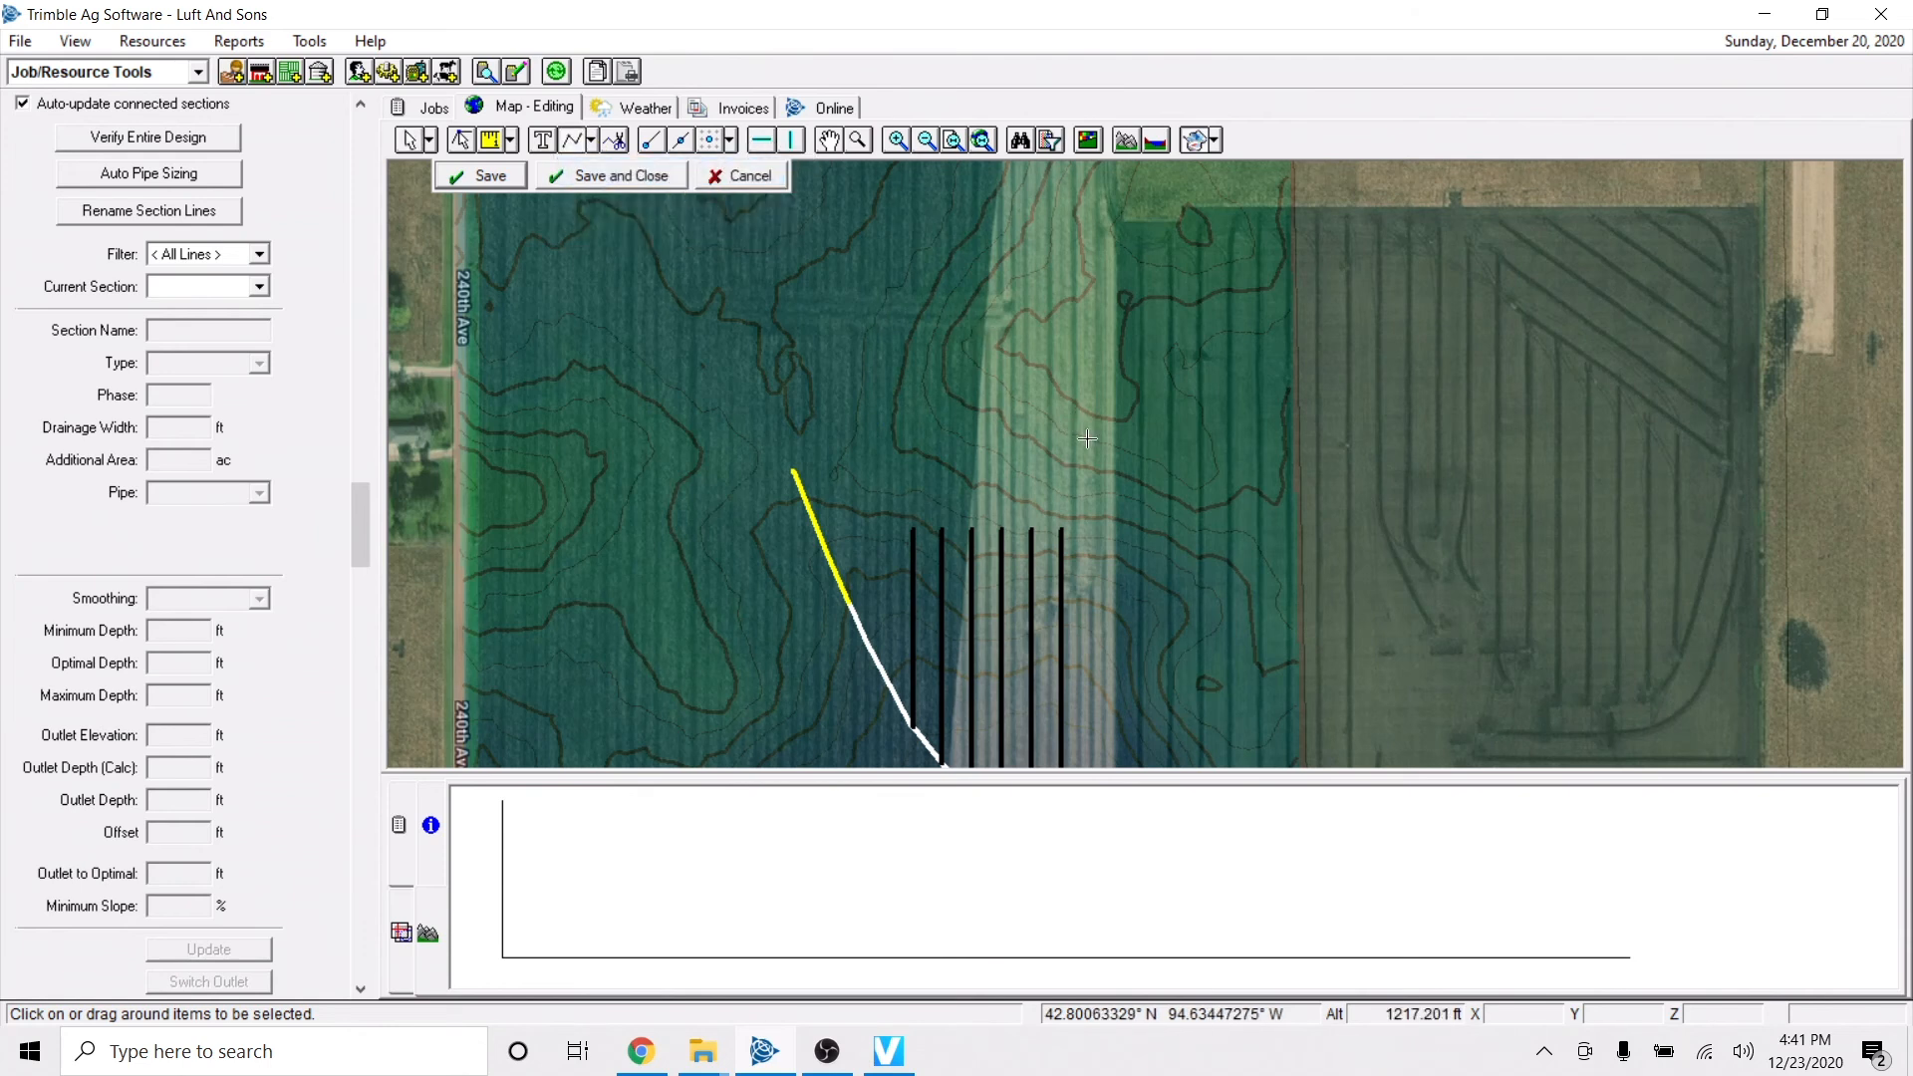
{"action": "left_click", "coordinate": [1132, 457]}
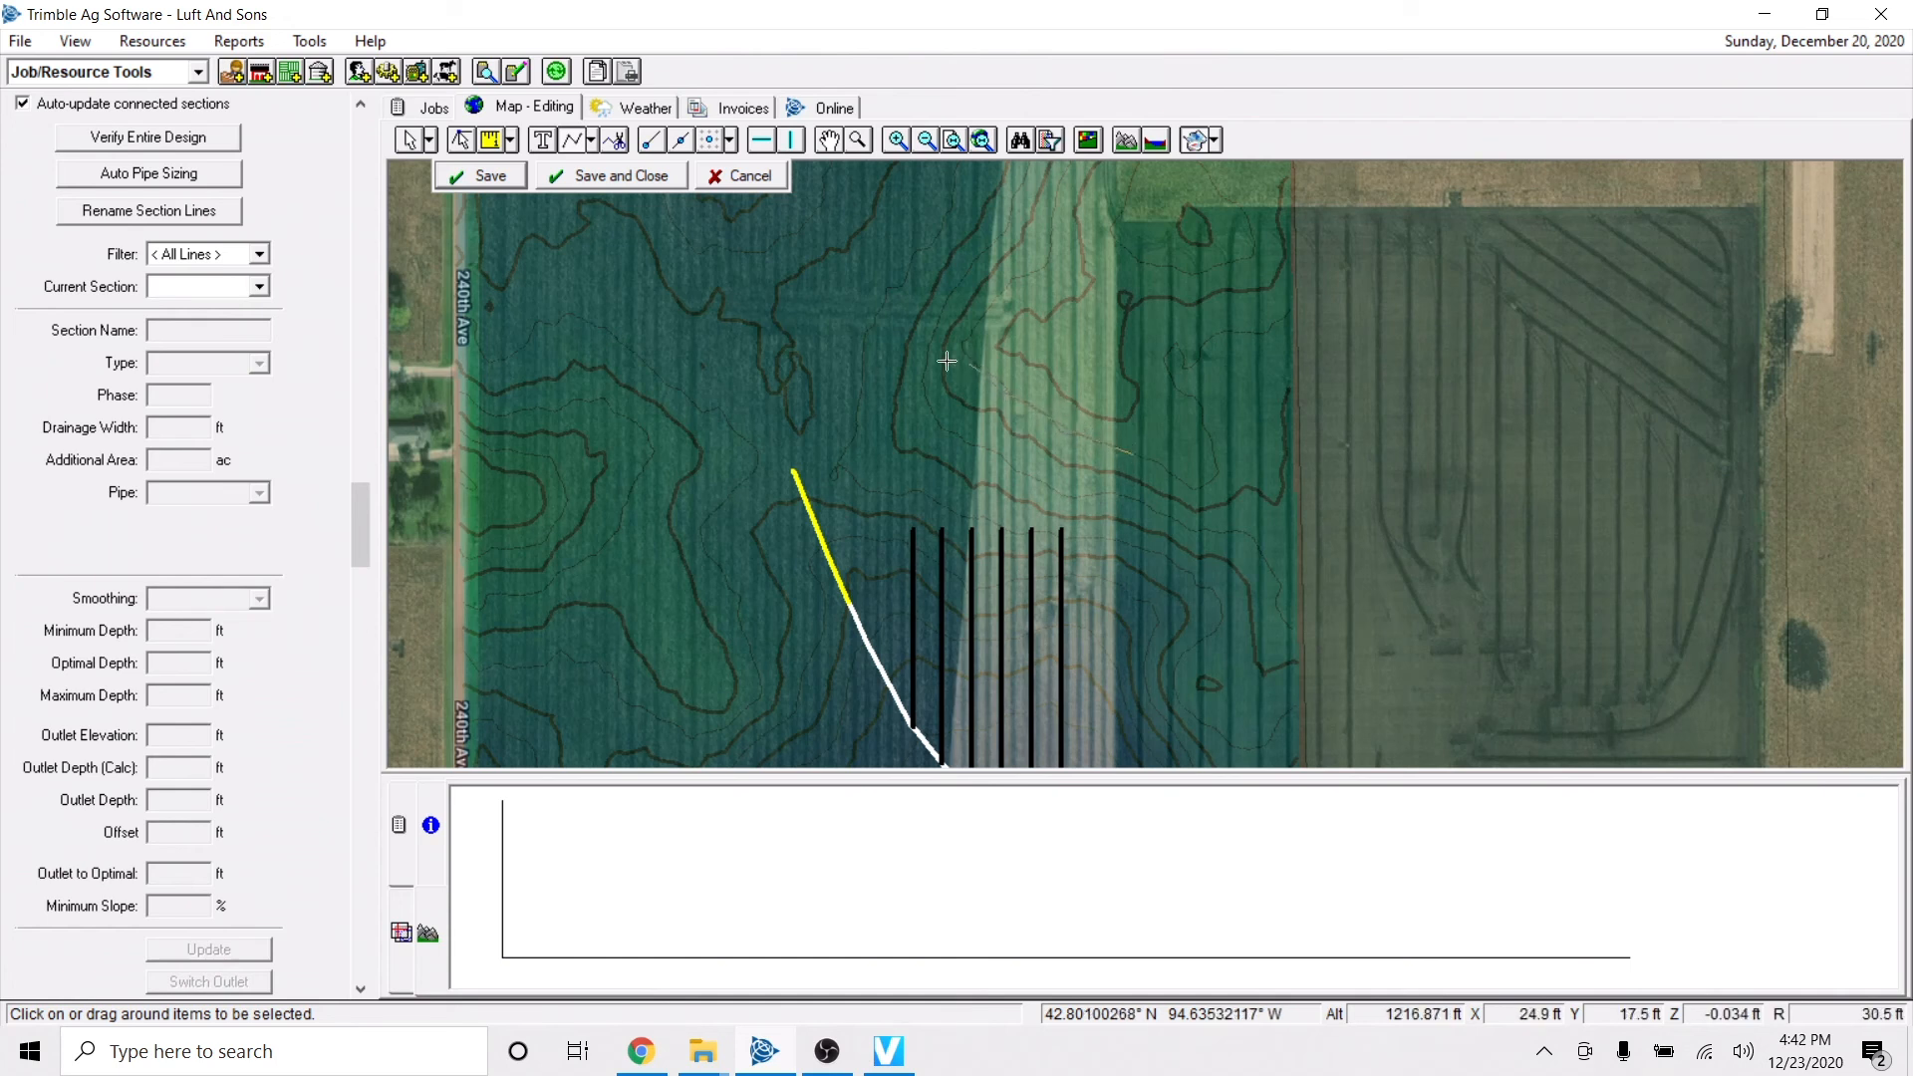
{"action": "right_click", "coordinate": [850, 437]}
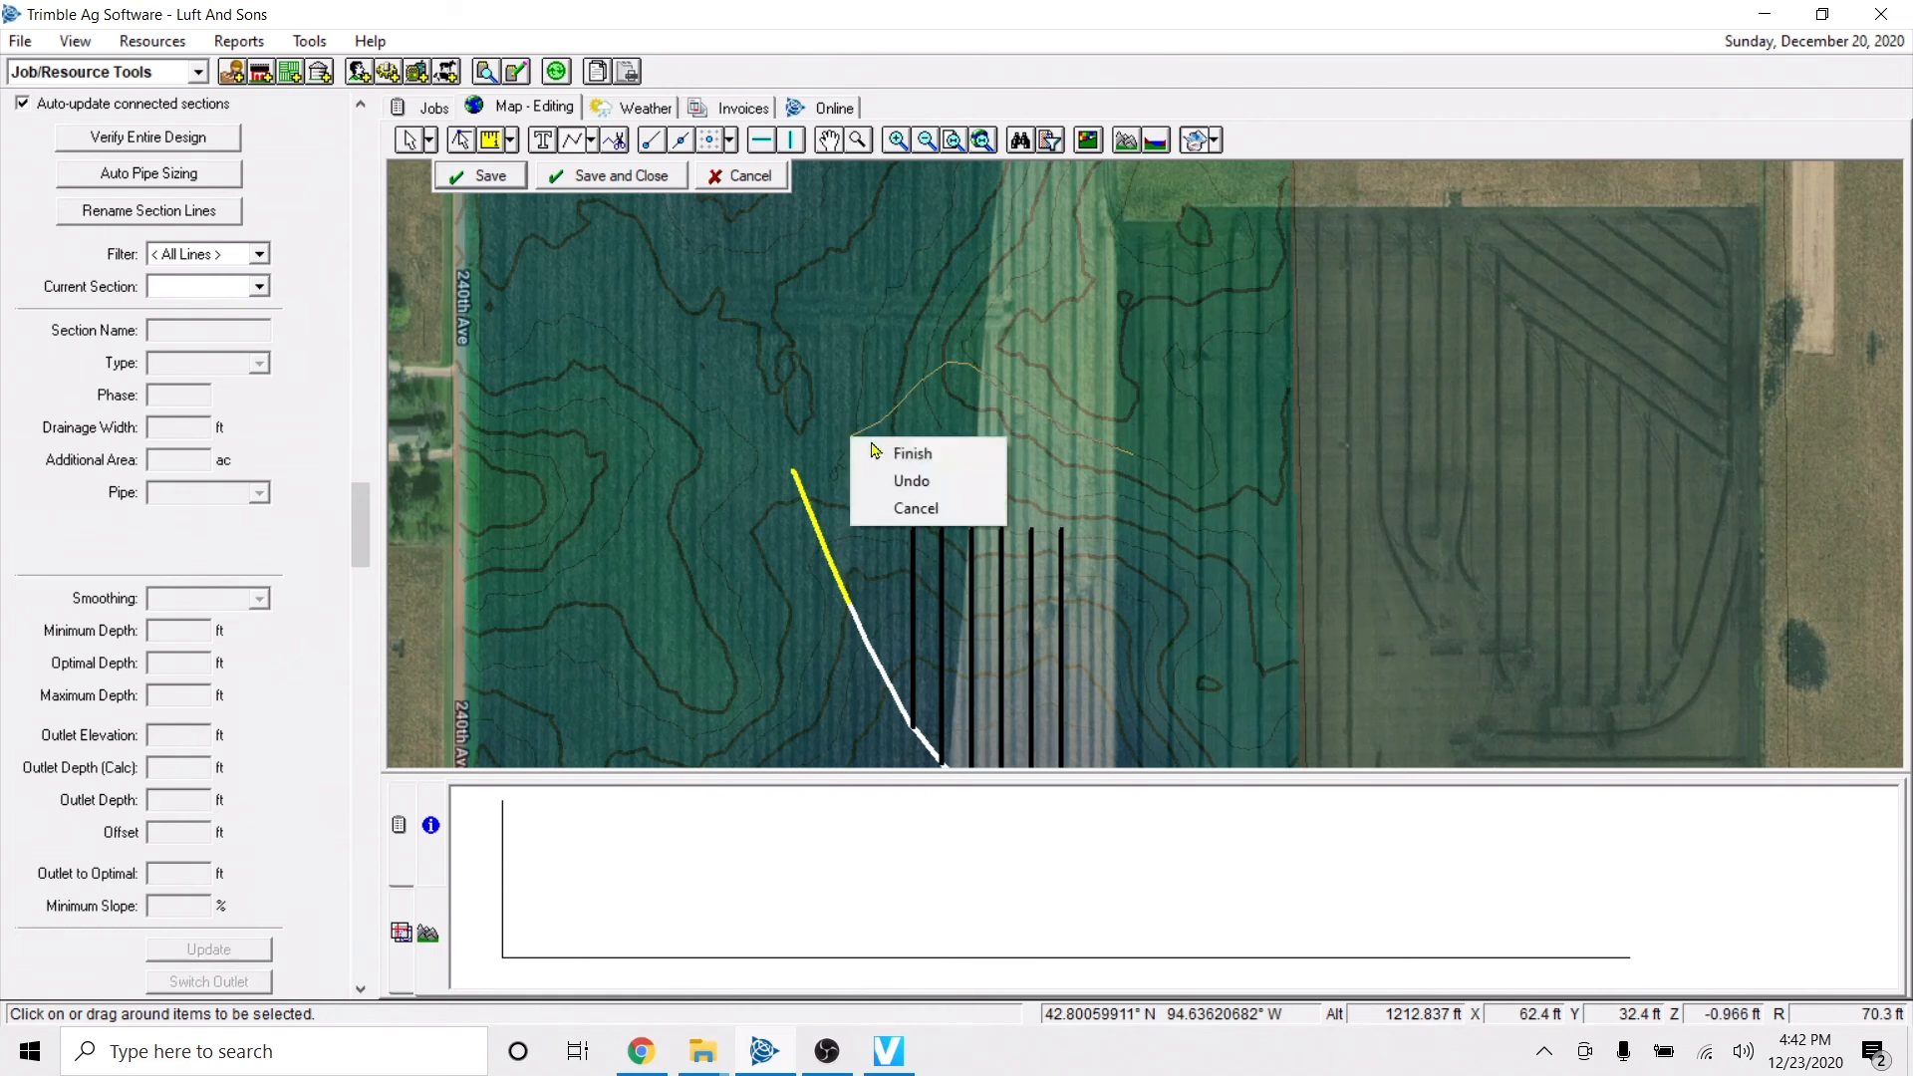
{"action": "left_click", "coordinate": [902, 448]}
{"action": "left_click", "coordinate": [499, 183]}
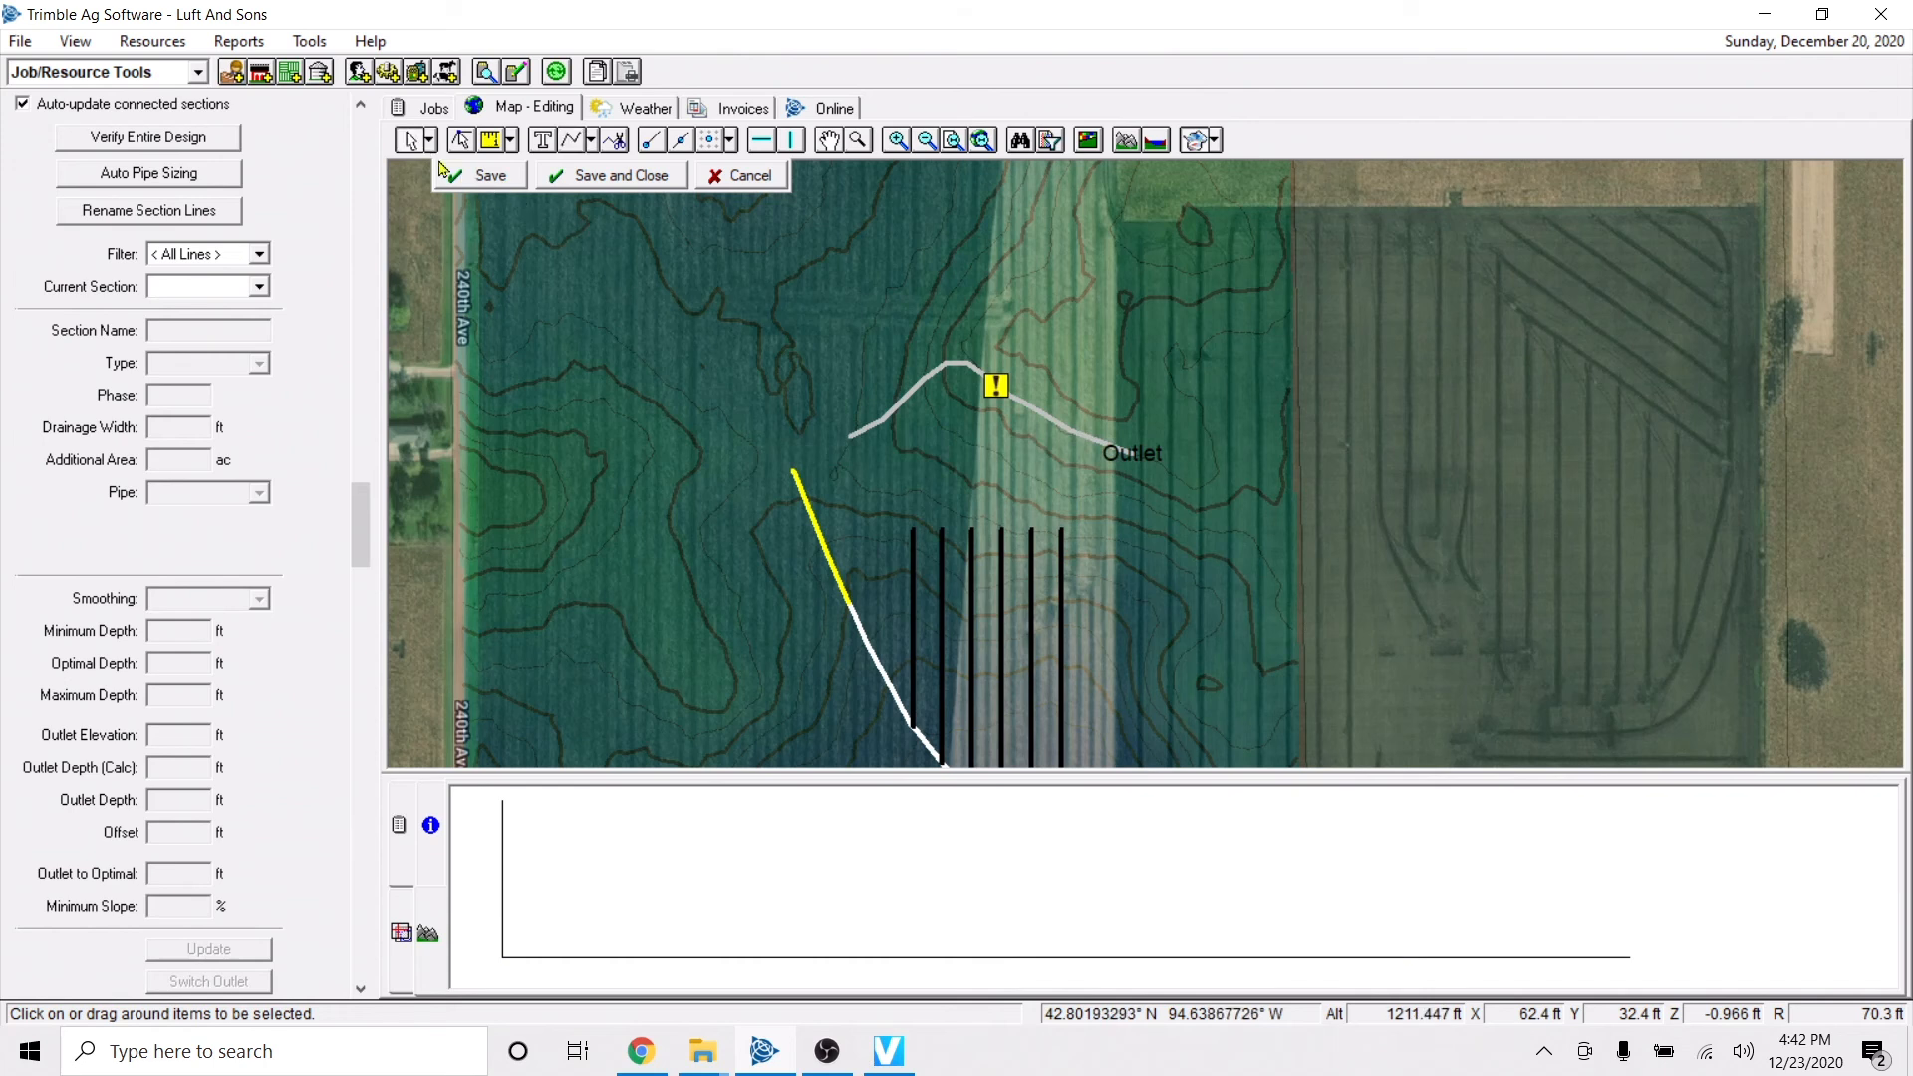
Extend the six north-south laterals to the newly drawn curved main, and delete that main.
{"action": "scroll", "coordinate": [851, 538], "scroll_direction": "down", "scroll_amount": 2}
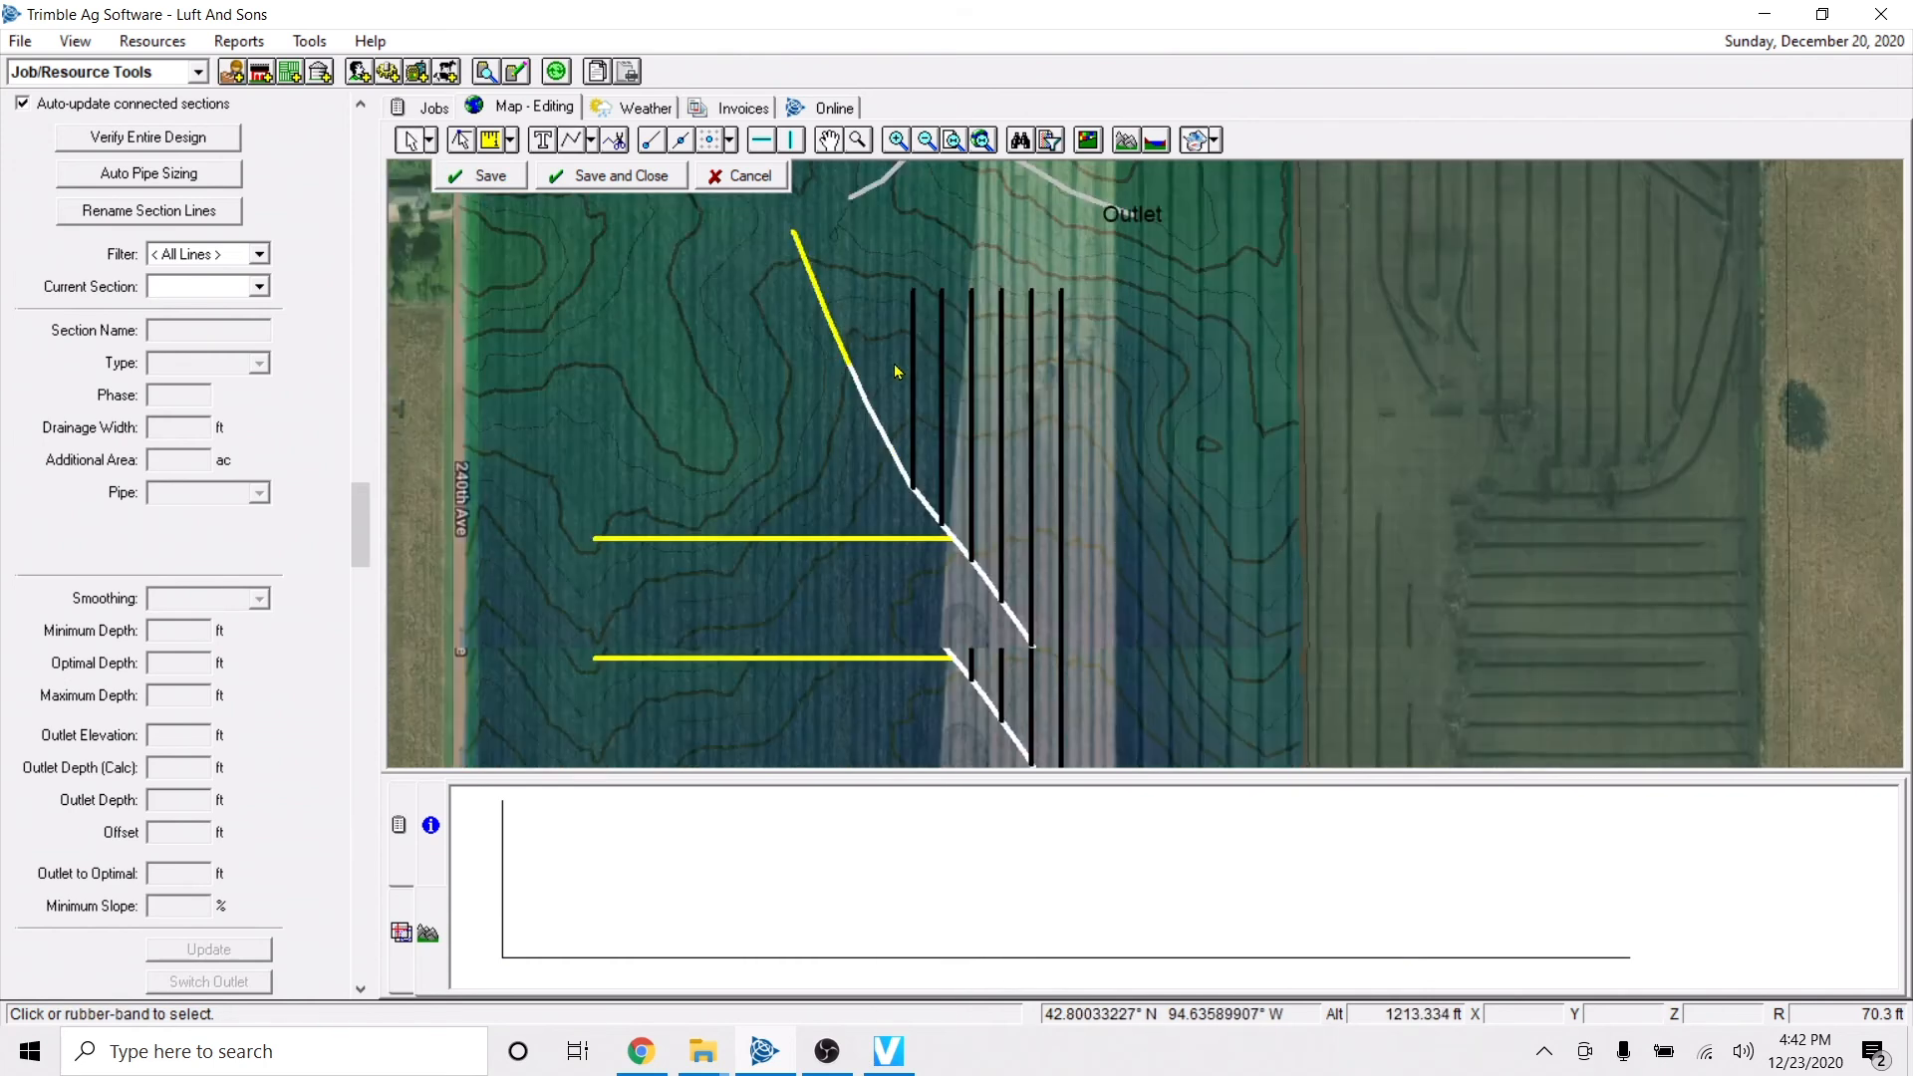
{"action": "left_click_drag", "start_coordinate": [1123, 690], "coordinate": [1126, 692]}
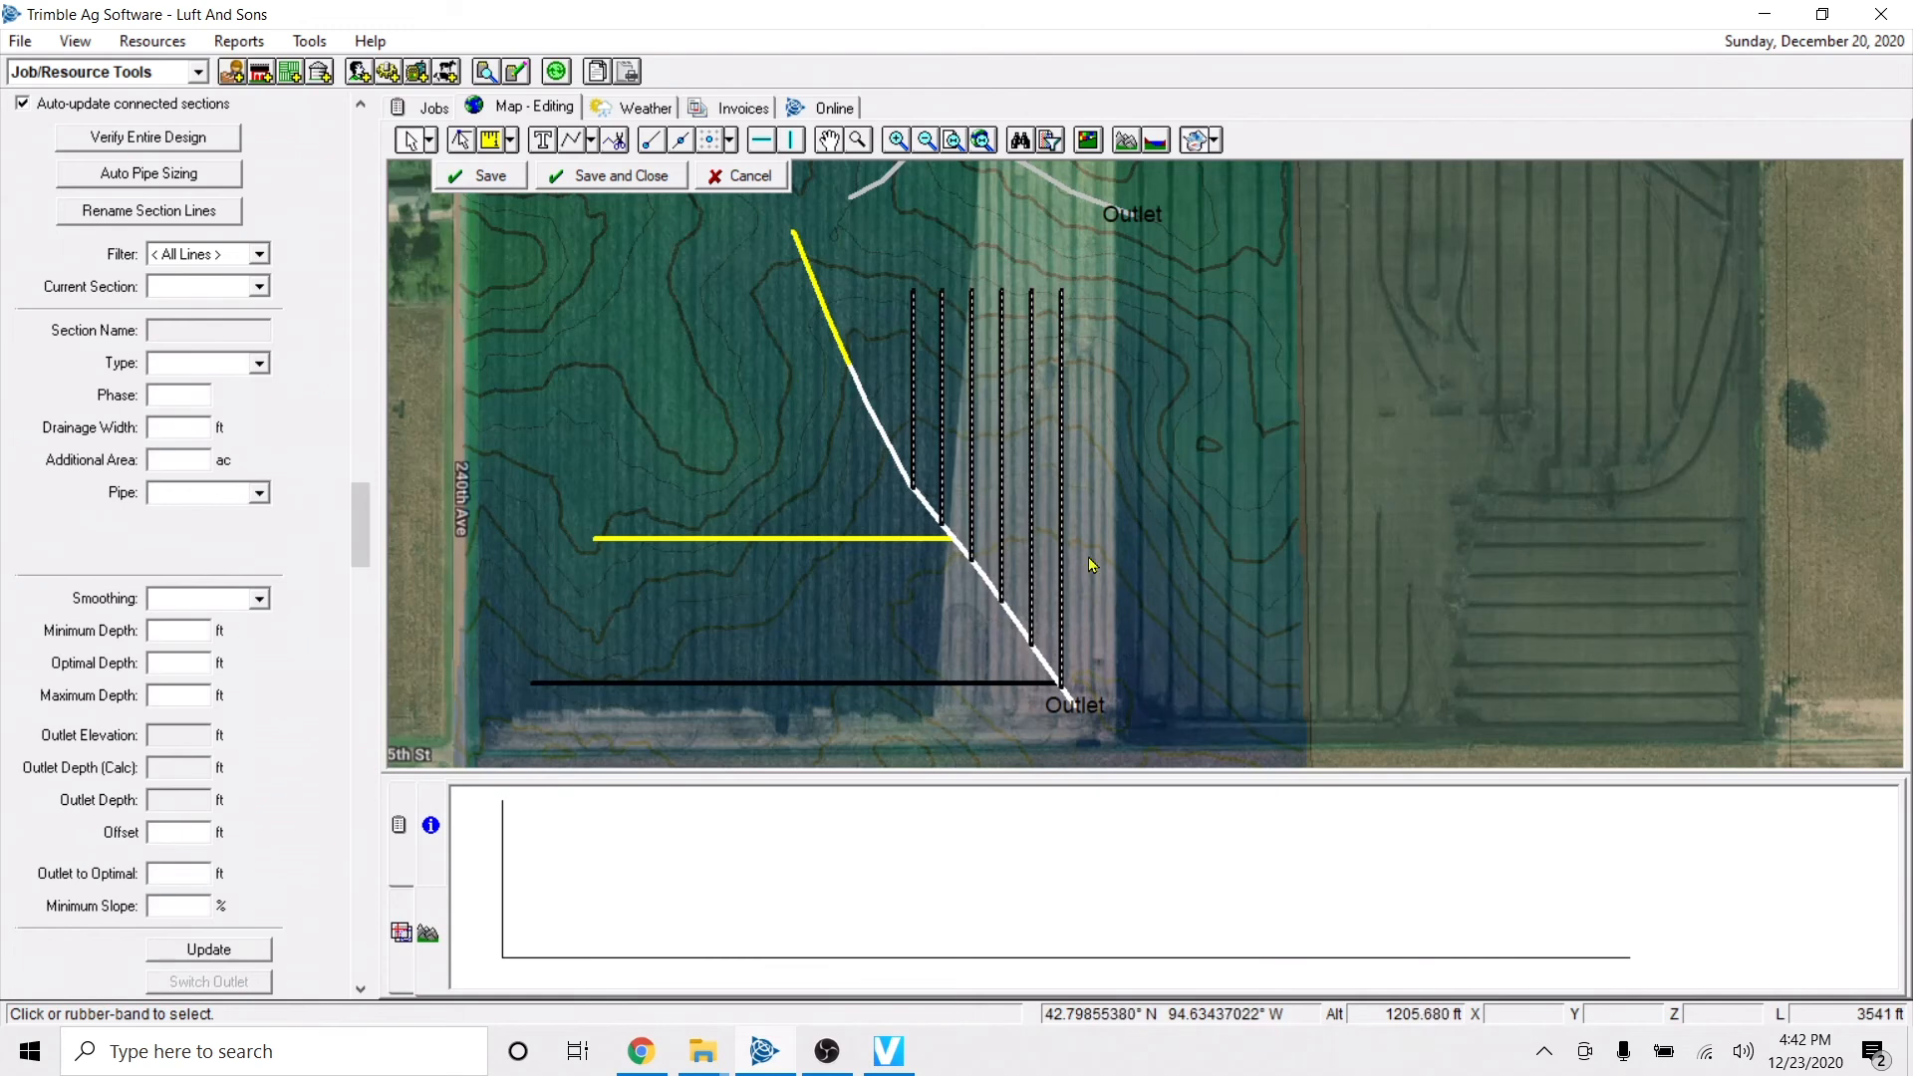
{"action": "scroll", "coordinate": [954, 554], "scroll_direction": "up", "scroll_amount": 2}
{"action": "right_click", "coordinate": [1001, 601]}
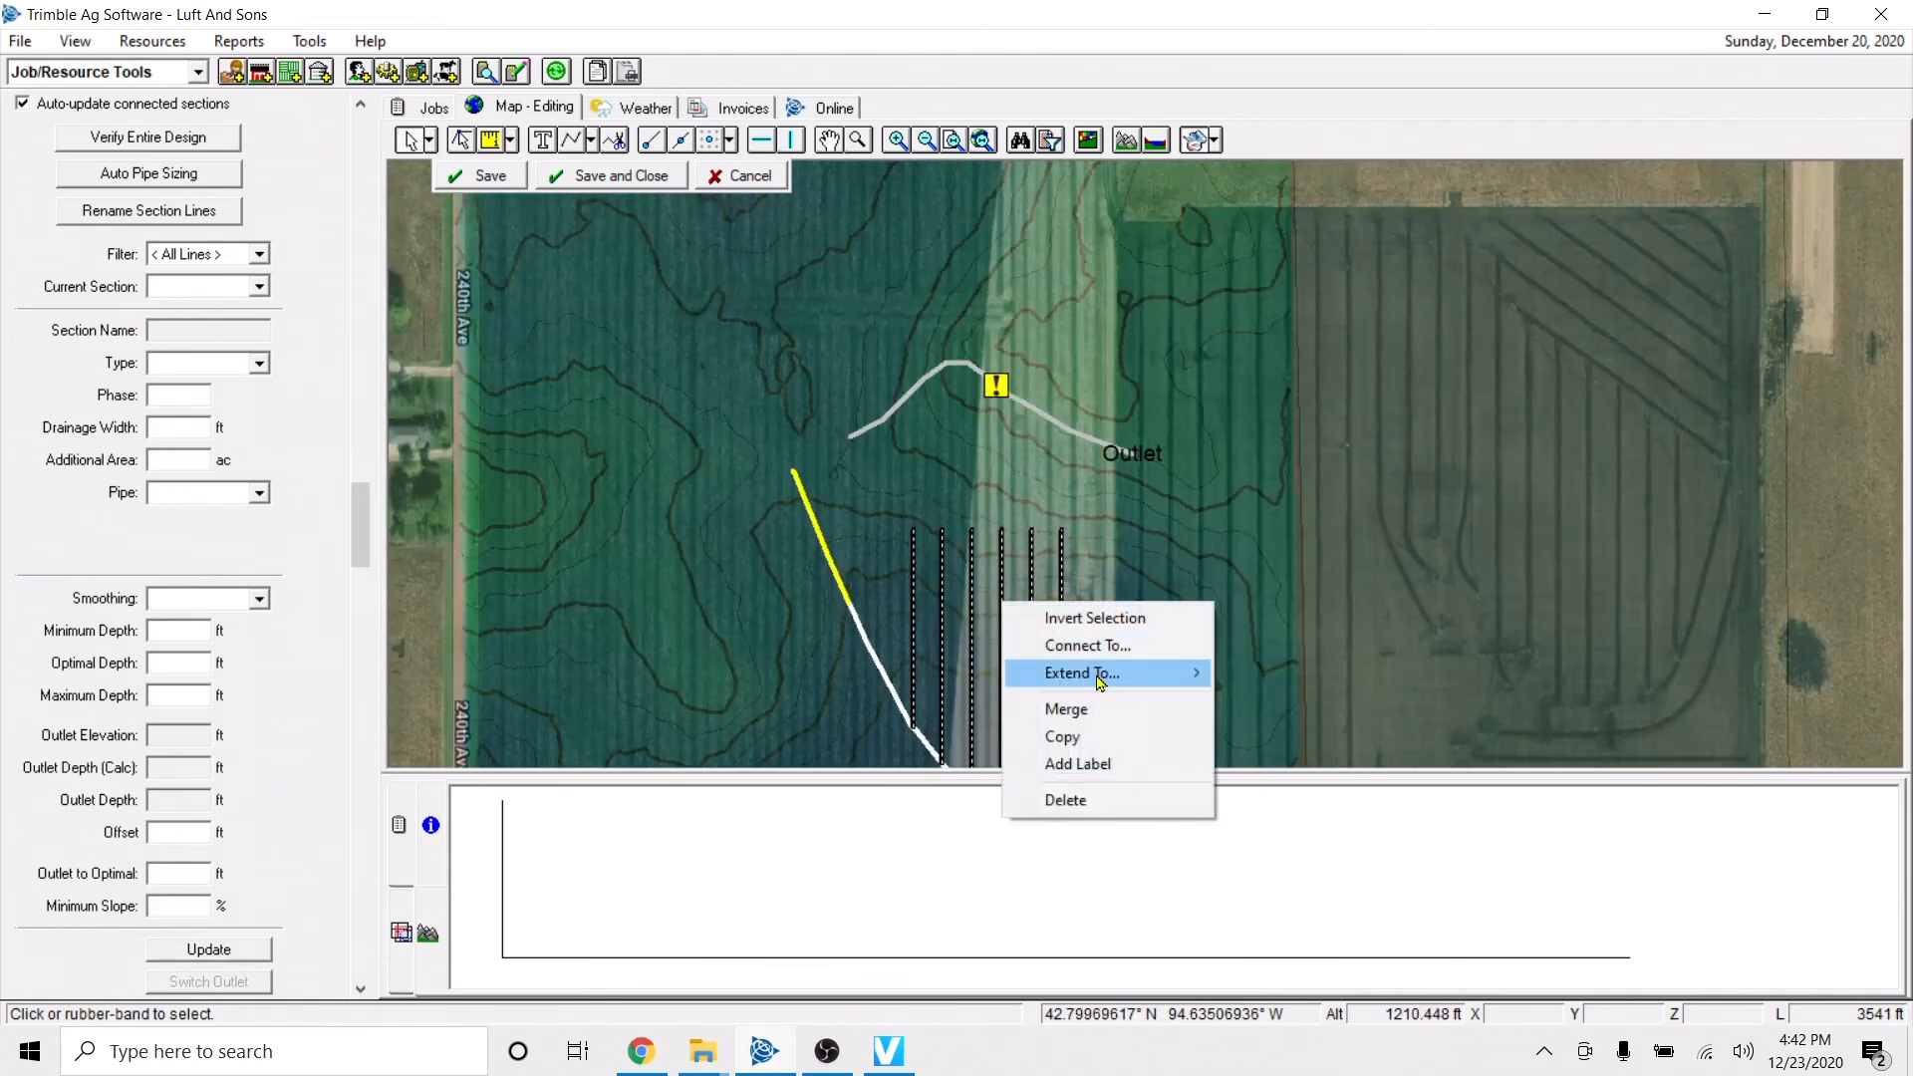
{"action": "mouse_move", "coordinate": [1103, 675]}
{"action": "left_click", "coordinate": [1256, 678]}
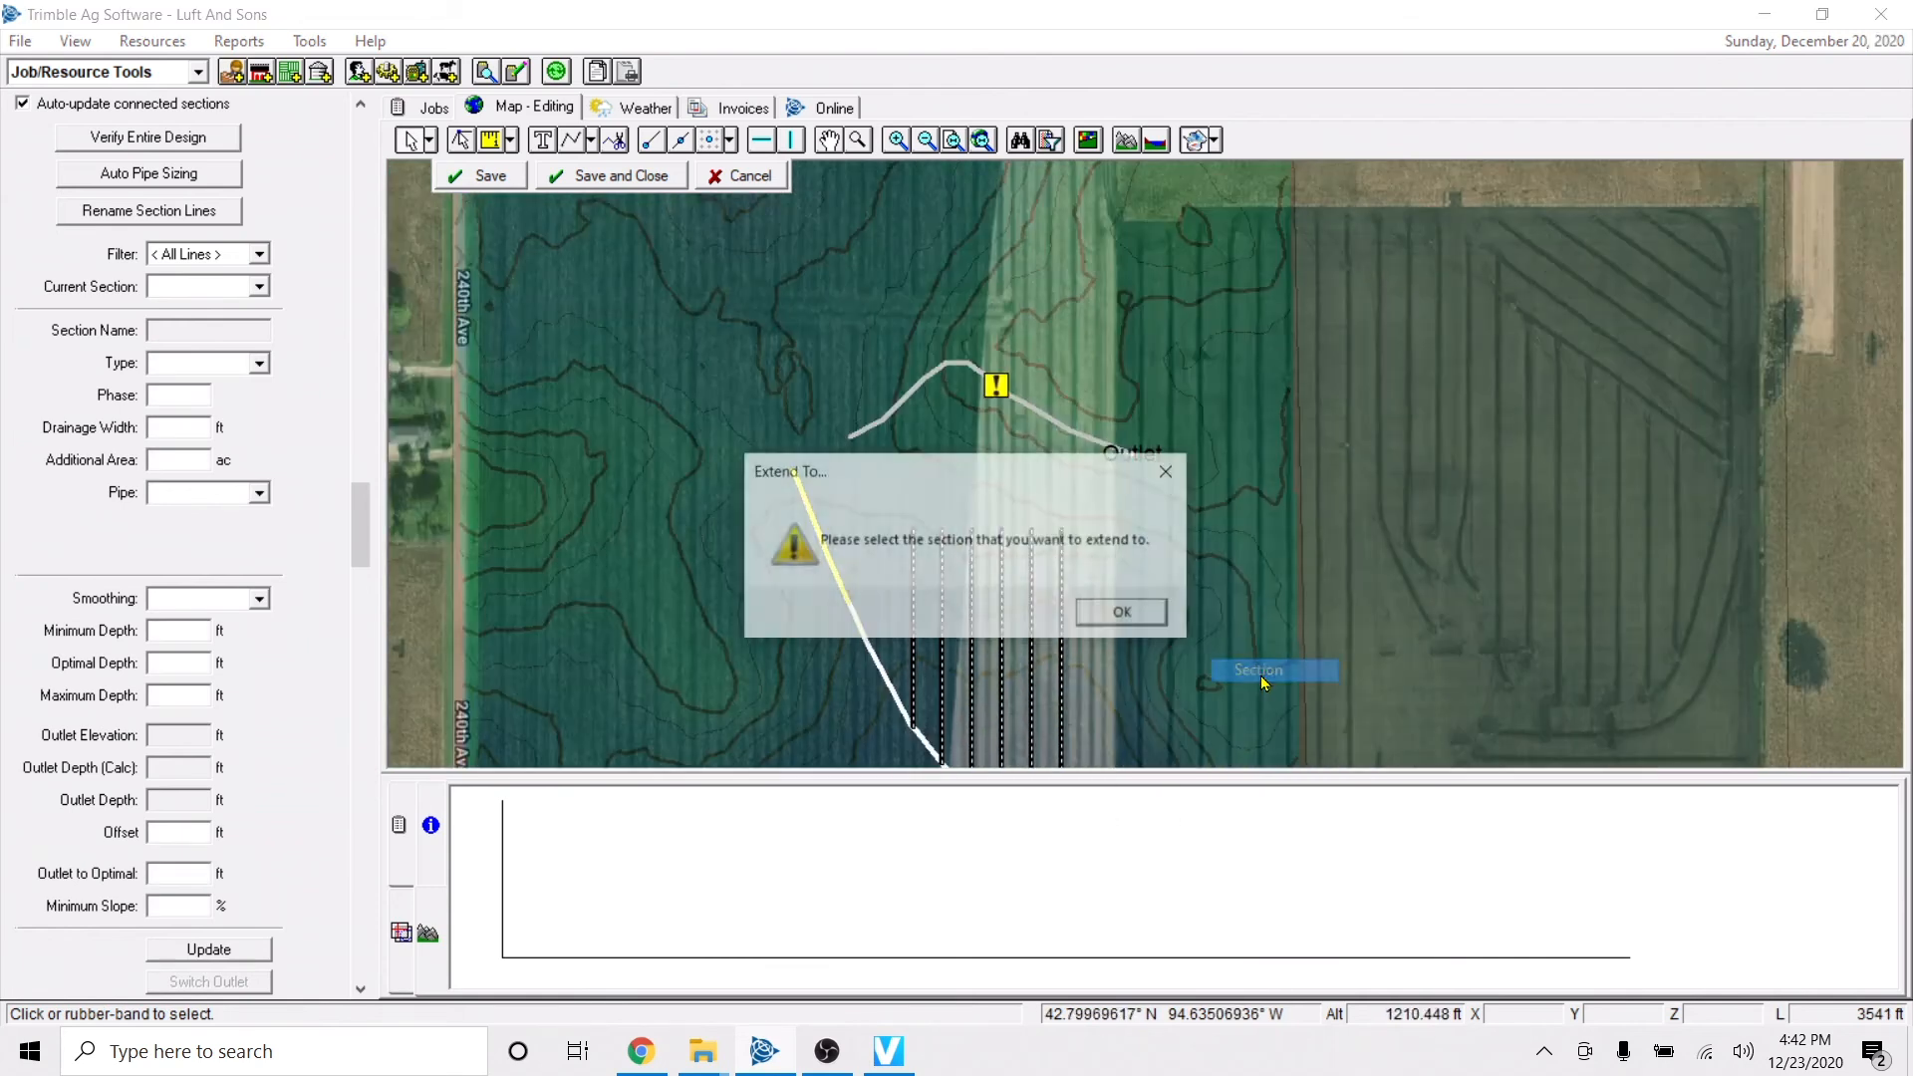
{"action": "left_click", "coordinate": [1115, 615]}
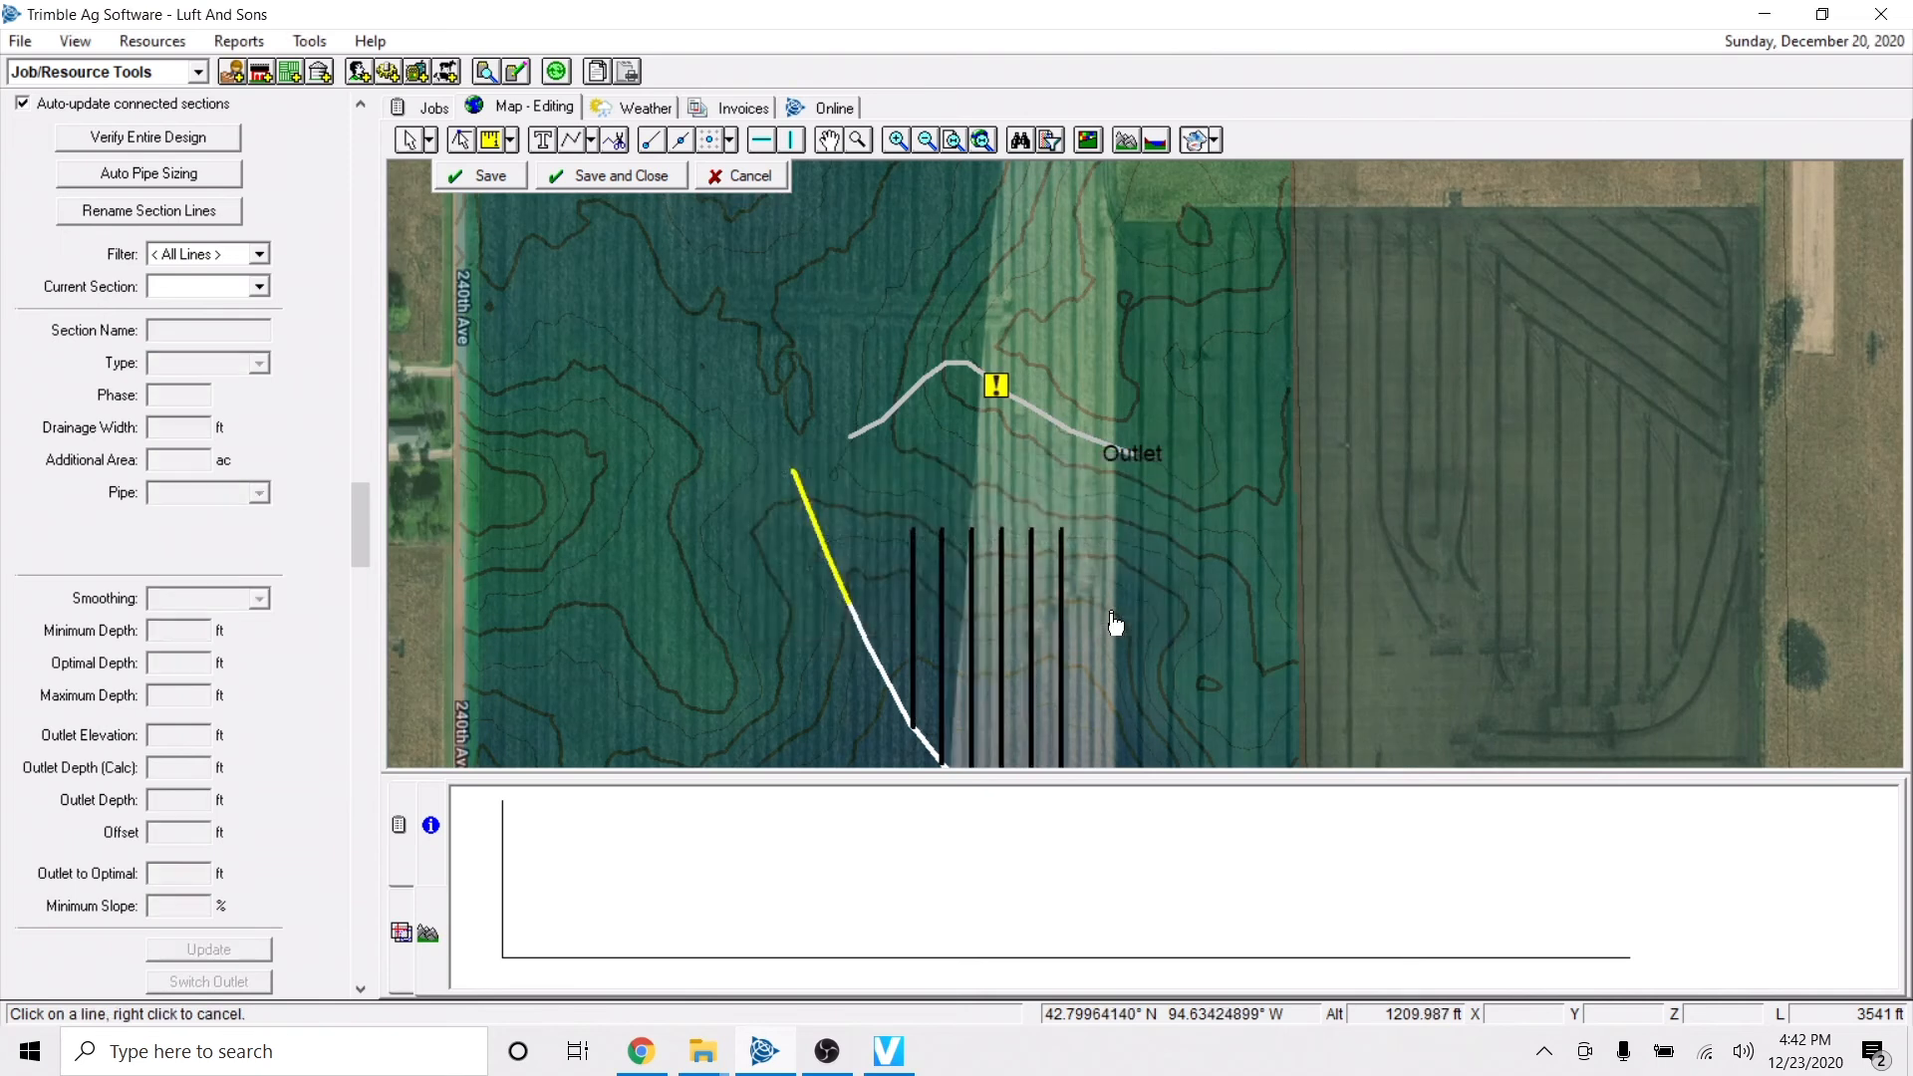
{"action": "left_click", "coordinate": [1043, 419]}
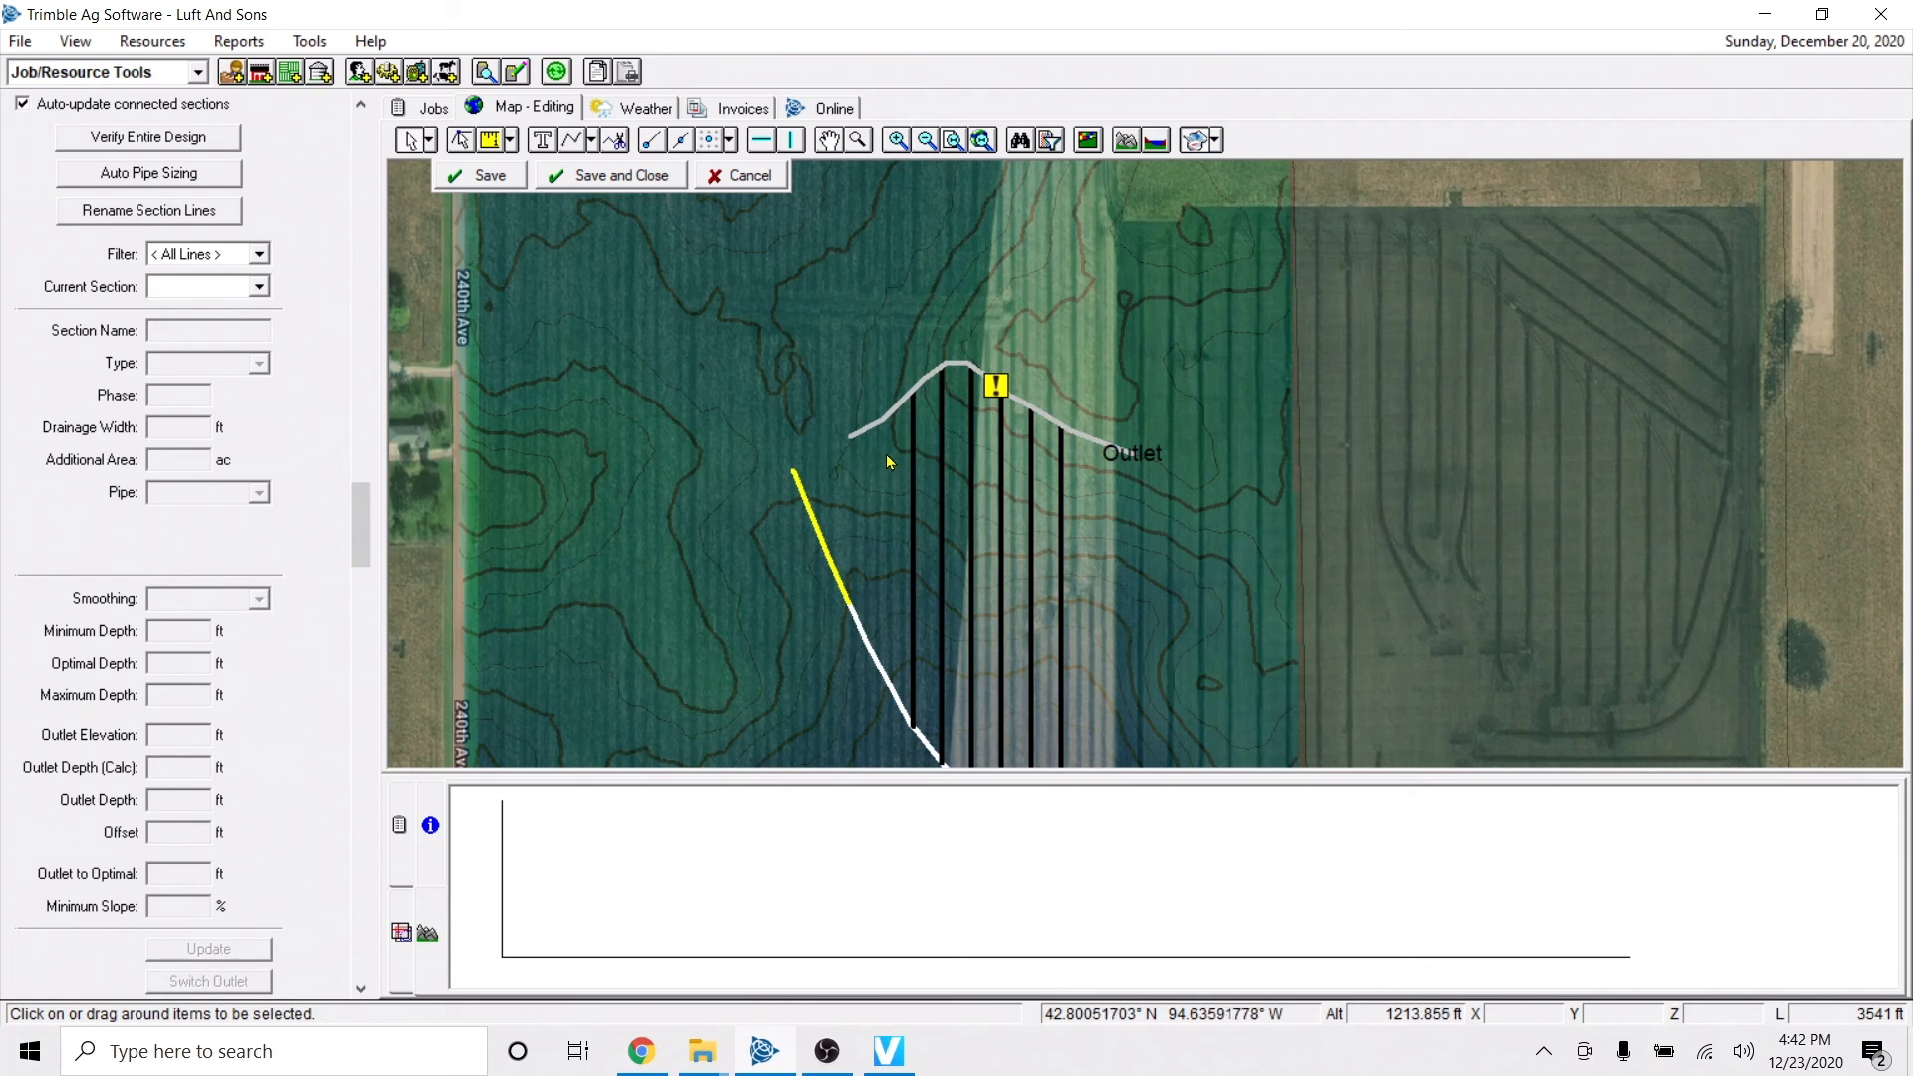
{"action": "left_click", "coordinate": [892, 415]}
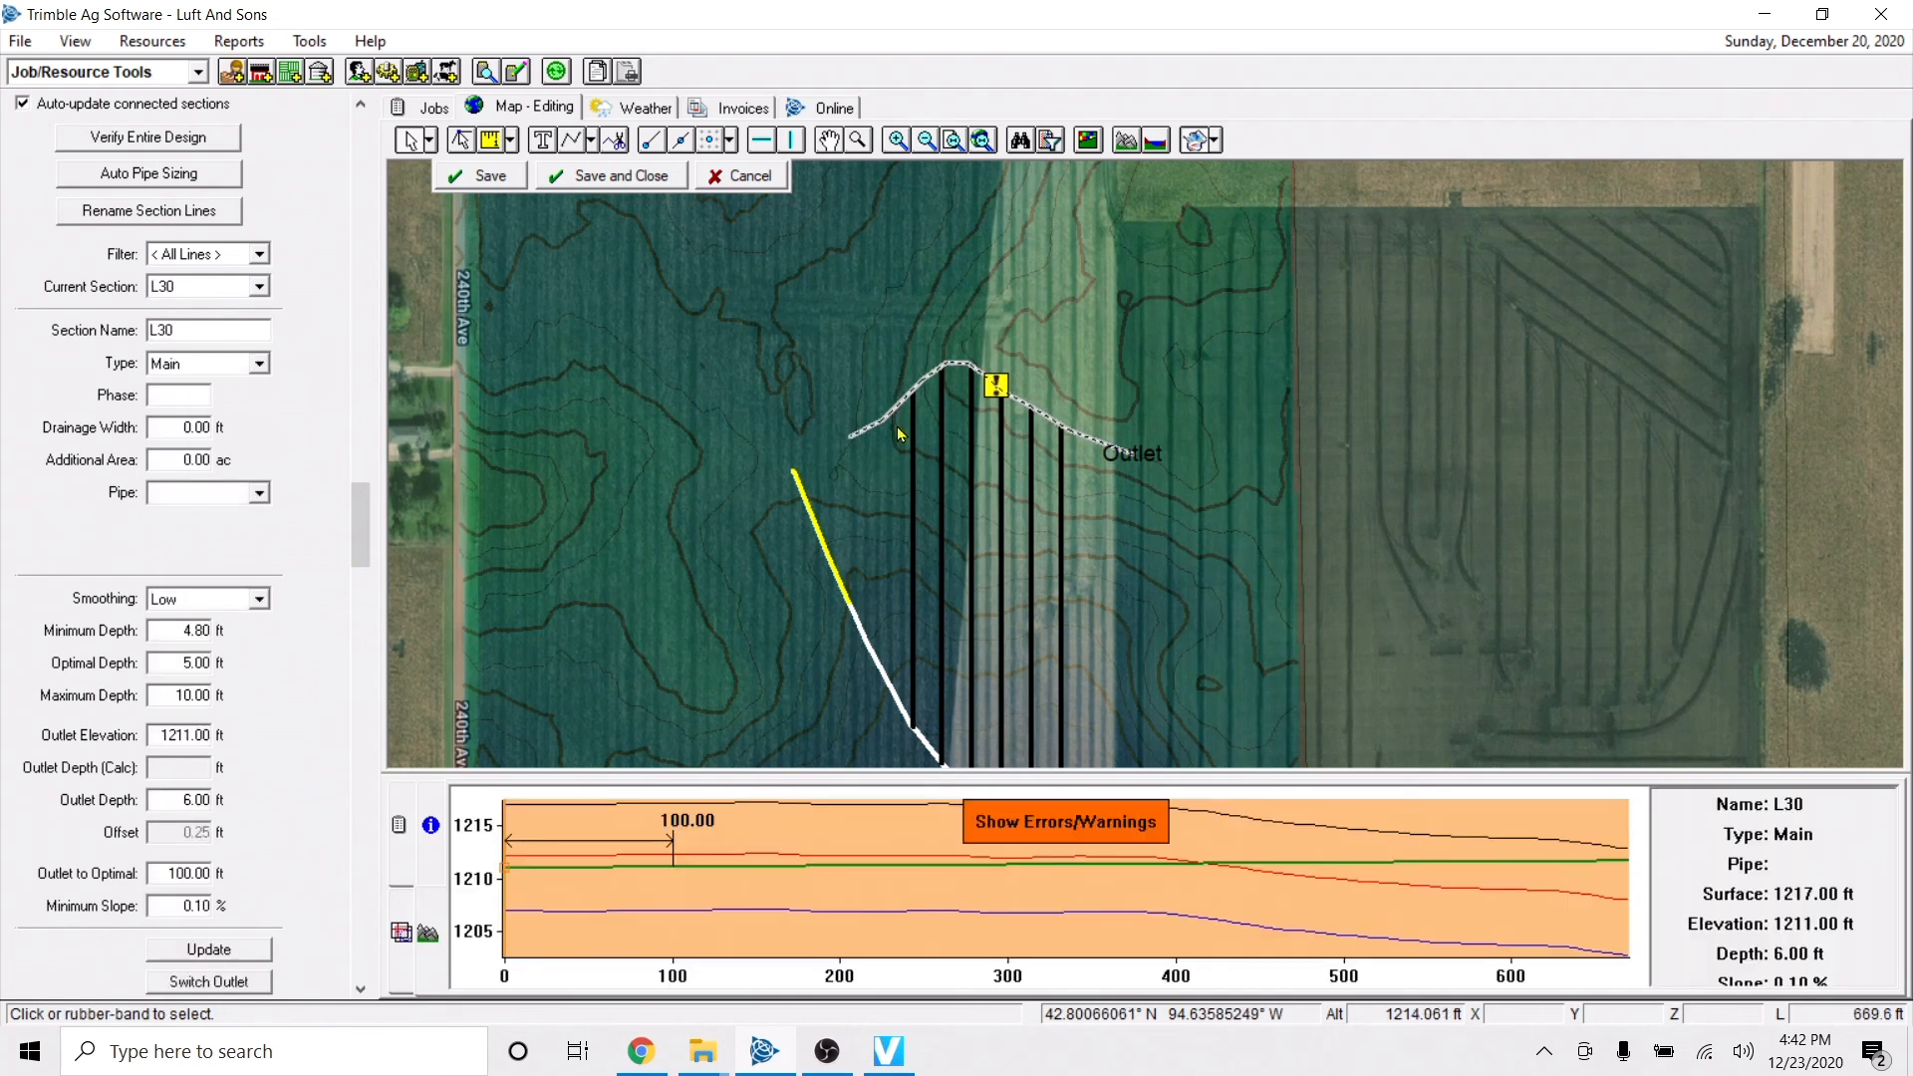
{"action": "key", "text": "Delete"}
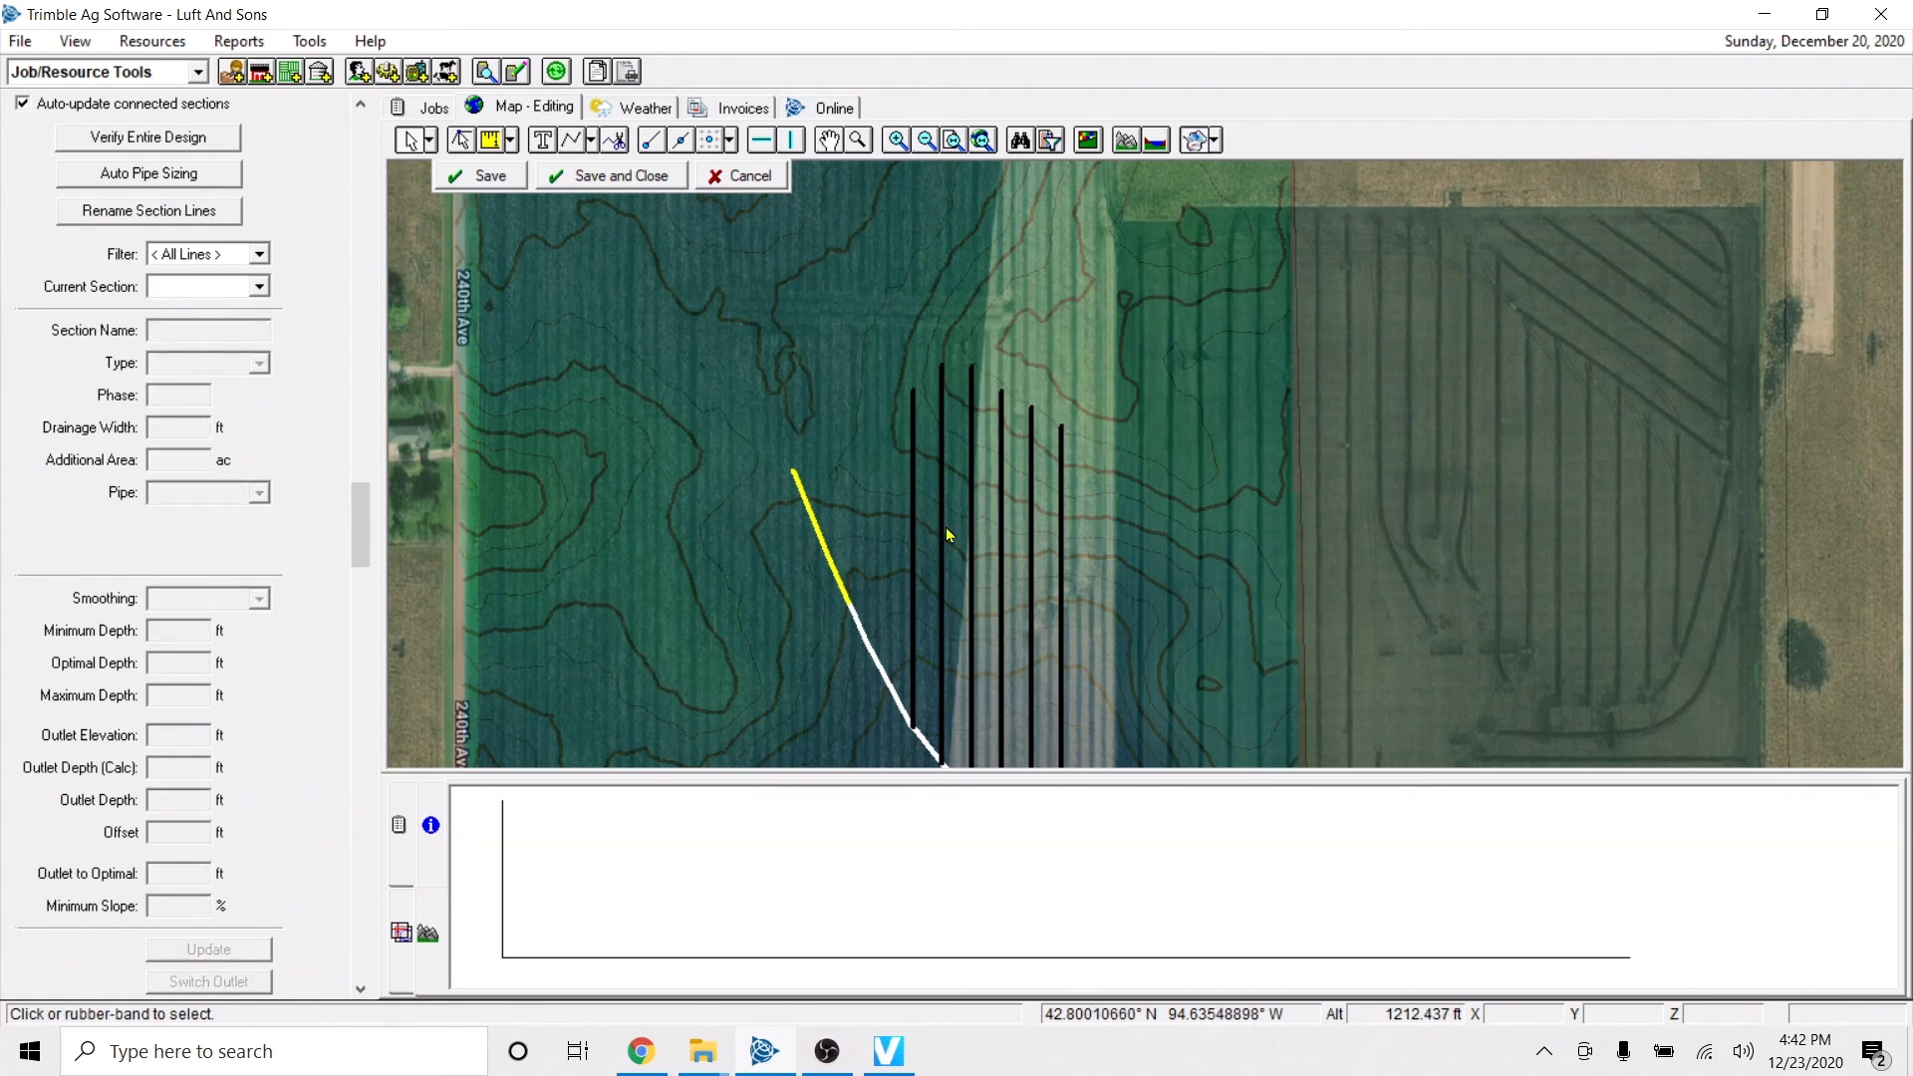
Copy the westernmost north-south lateral, and save and close the drainage design edits.
{"action": "left_click", "coordinate": [911, 547]}
{"action": "right_click", "coordinate": [911, 547]}
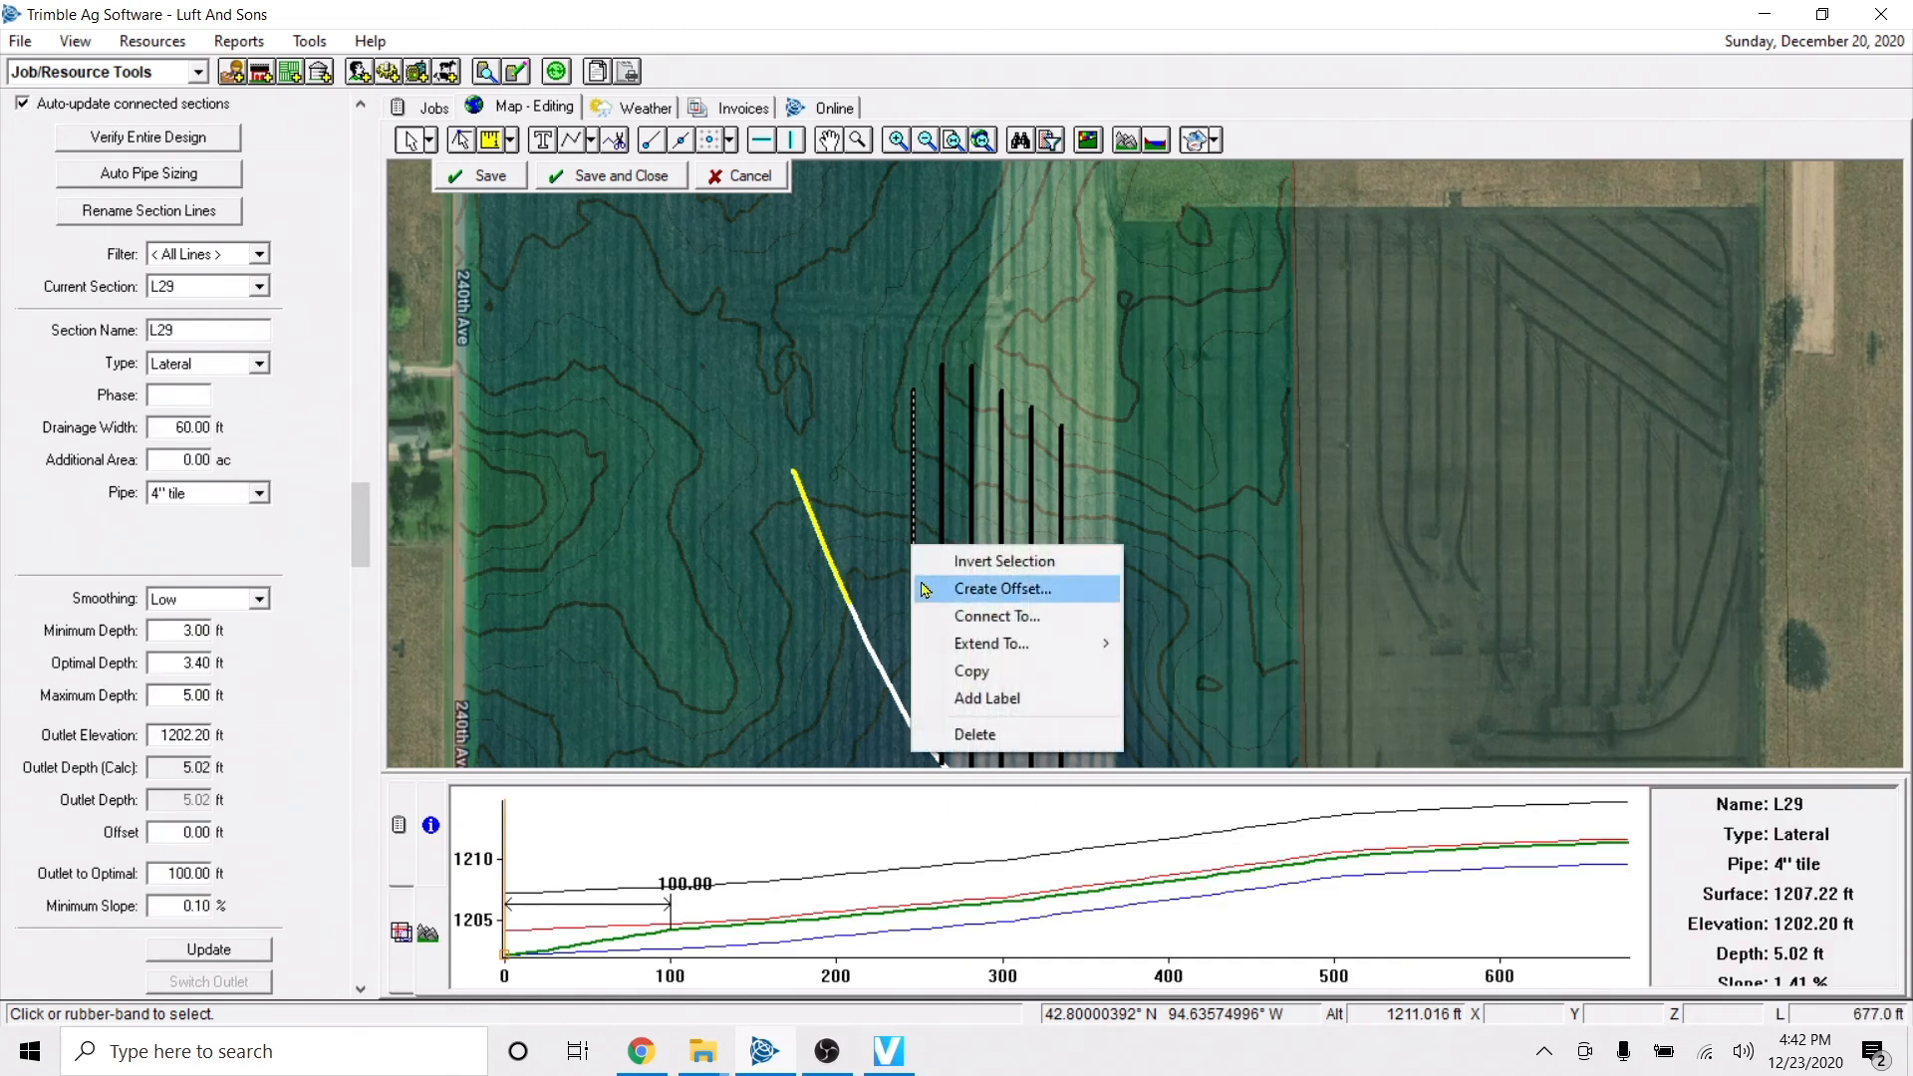
{"action": "left_click", "coordinate": [982, 675]}
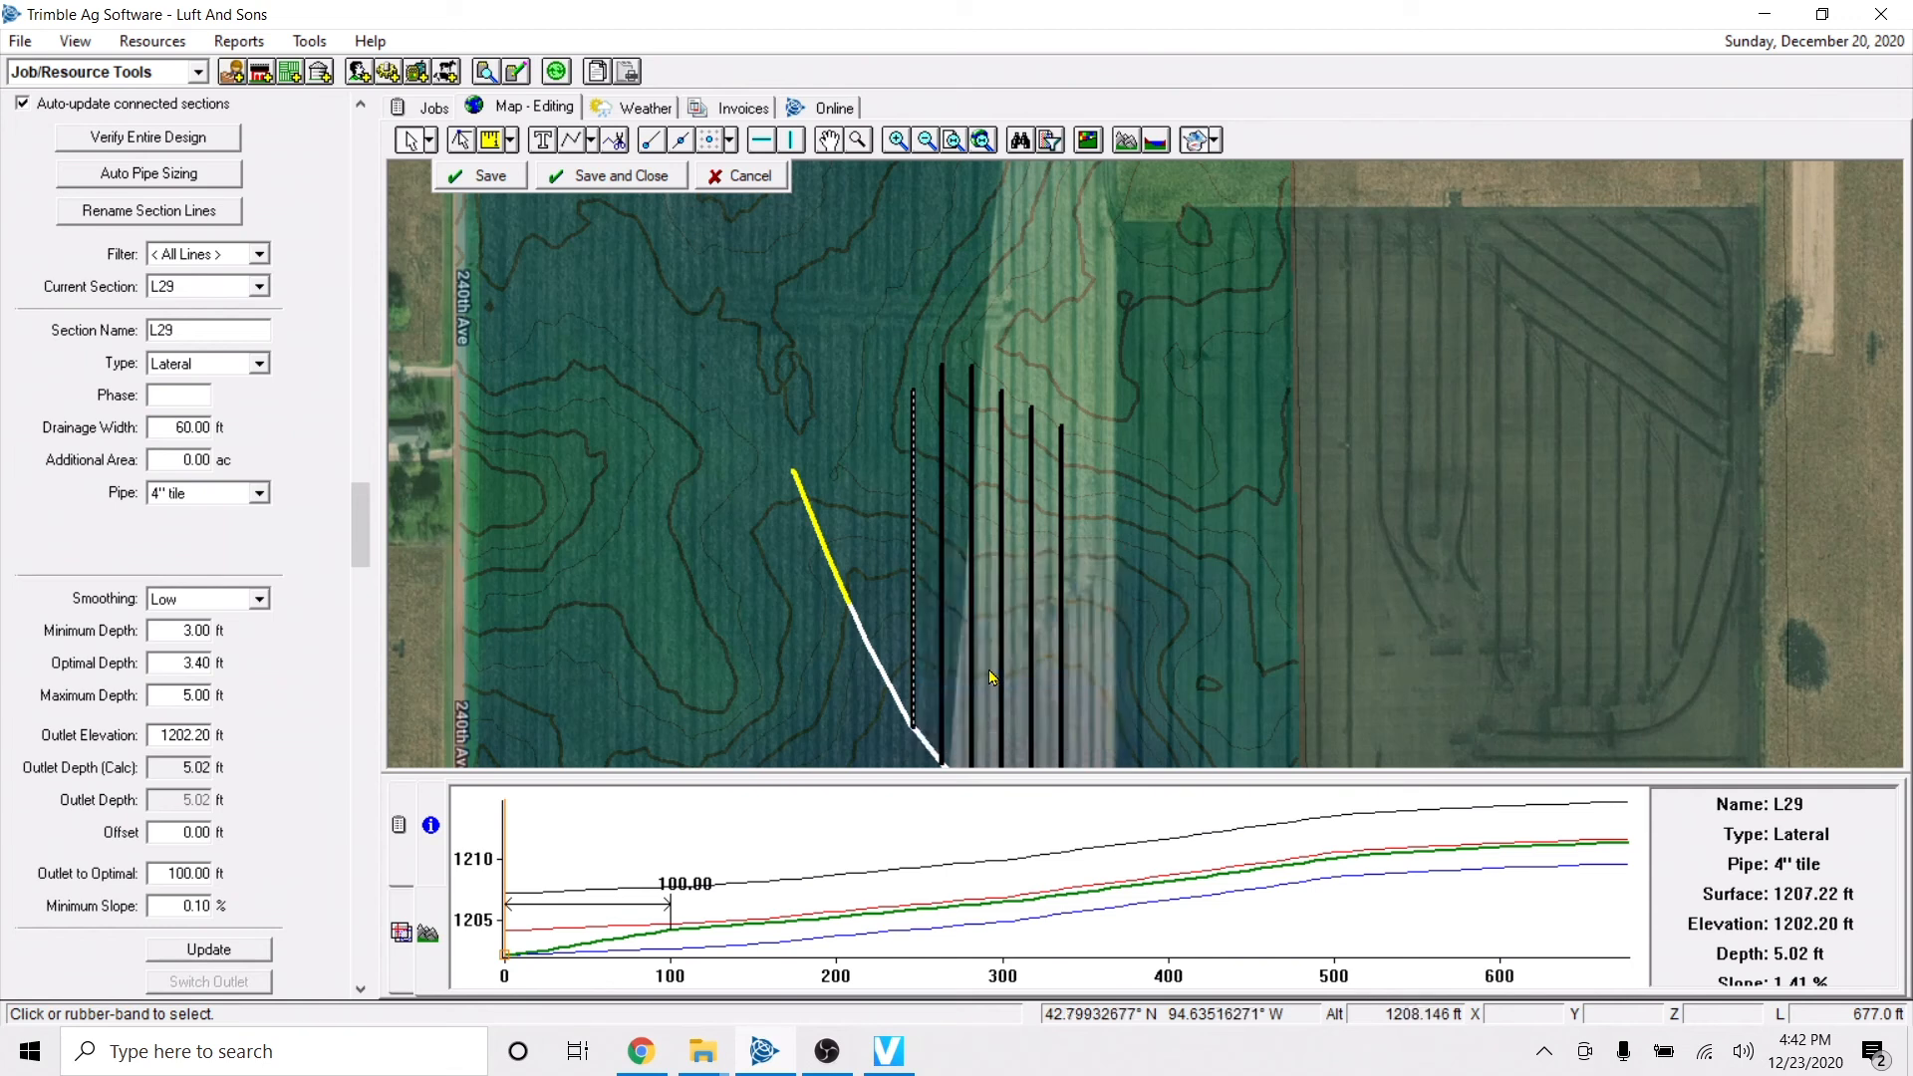
{"action": "left_click", "coordinate": [915, 533]}
{"action": "left_click", "coordinate": [917, 539]}
{"action": "right_click", "coordinate": [916, 534]}
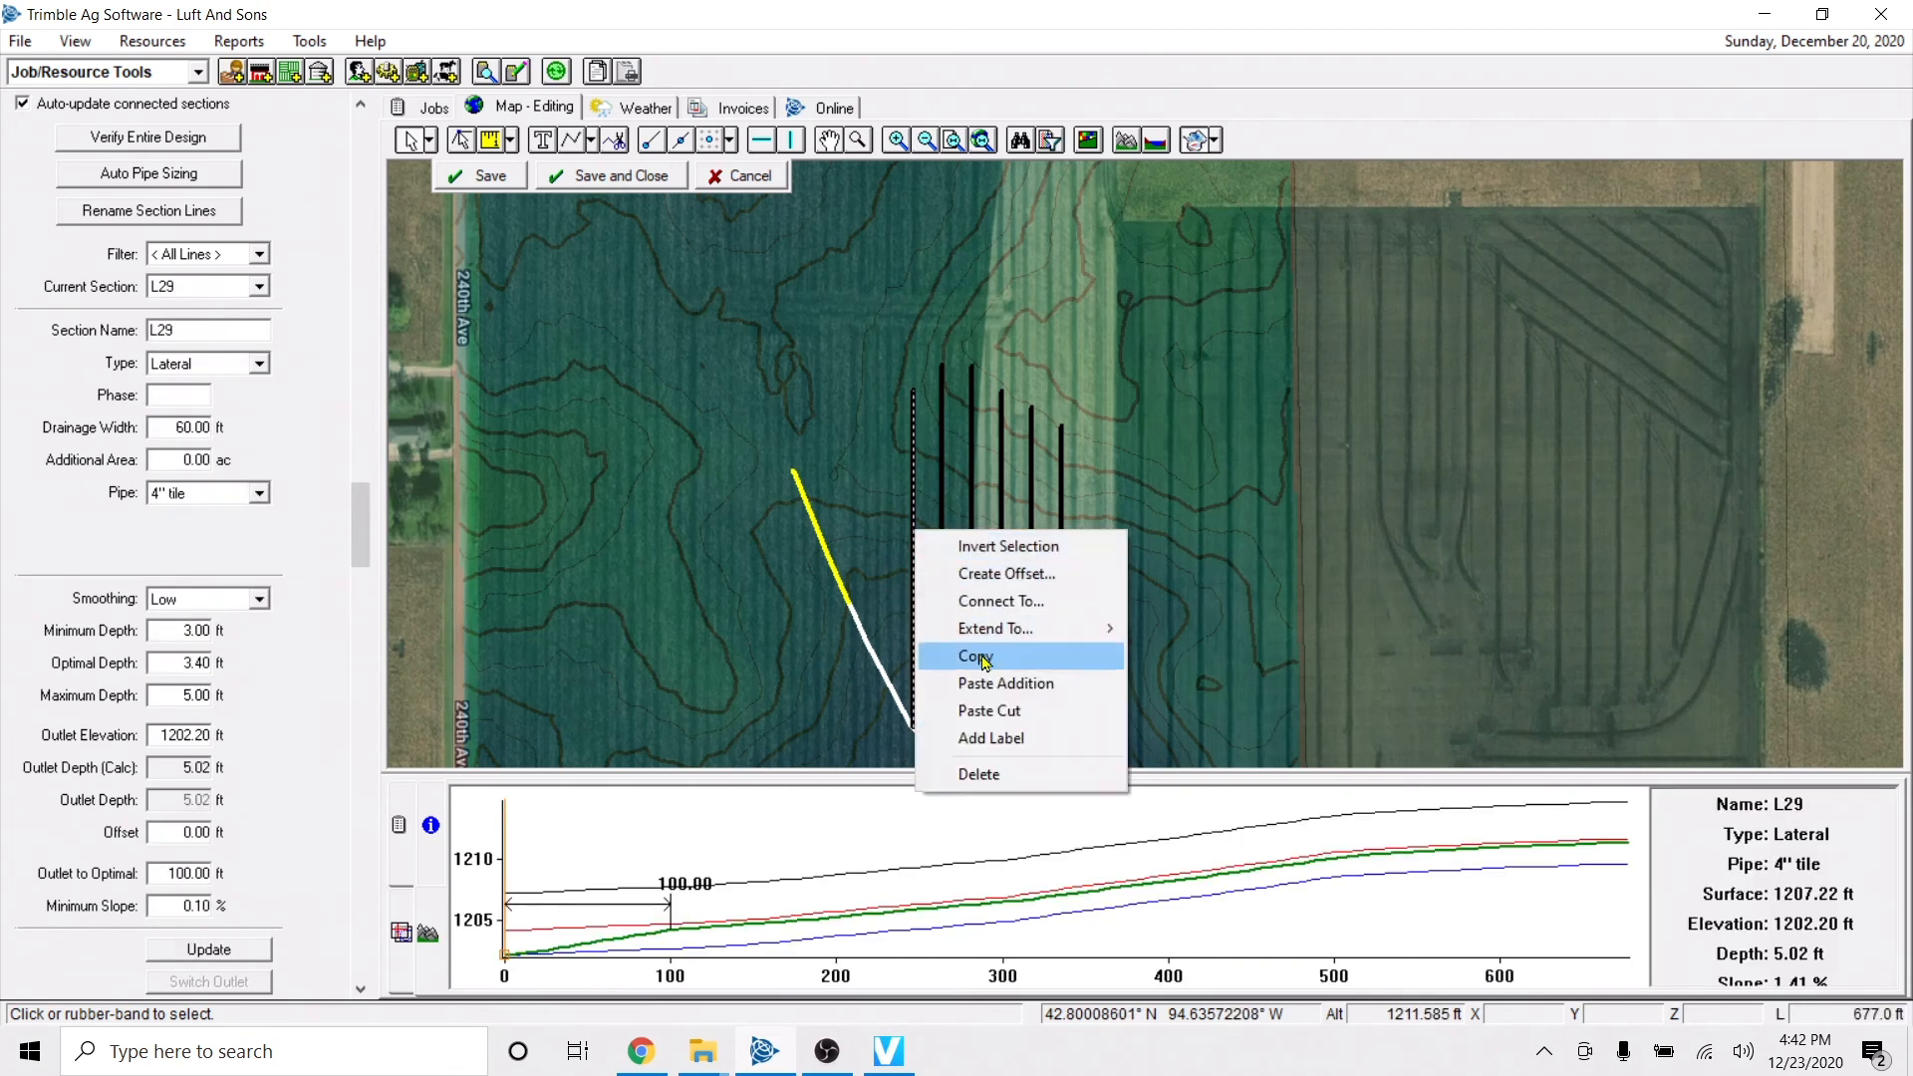
{"action": "left_click", "coordinate": [882, 505]}
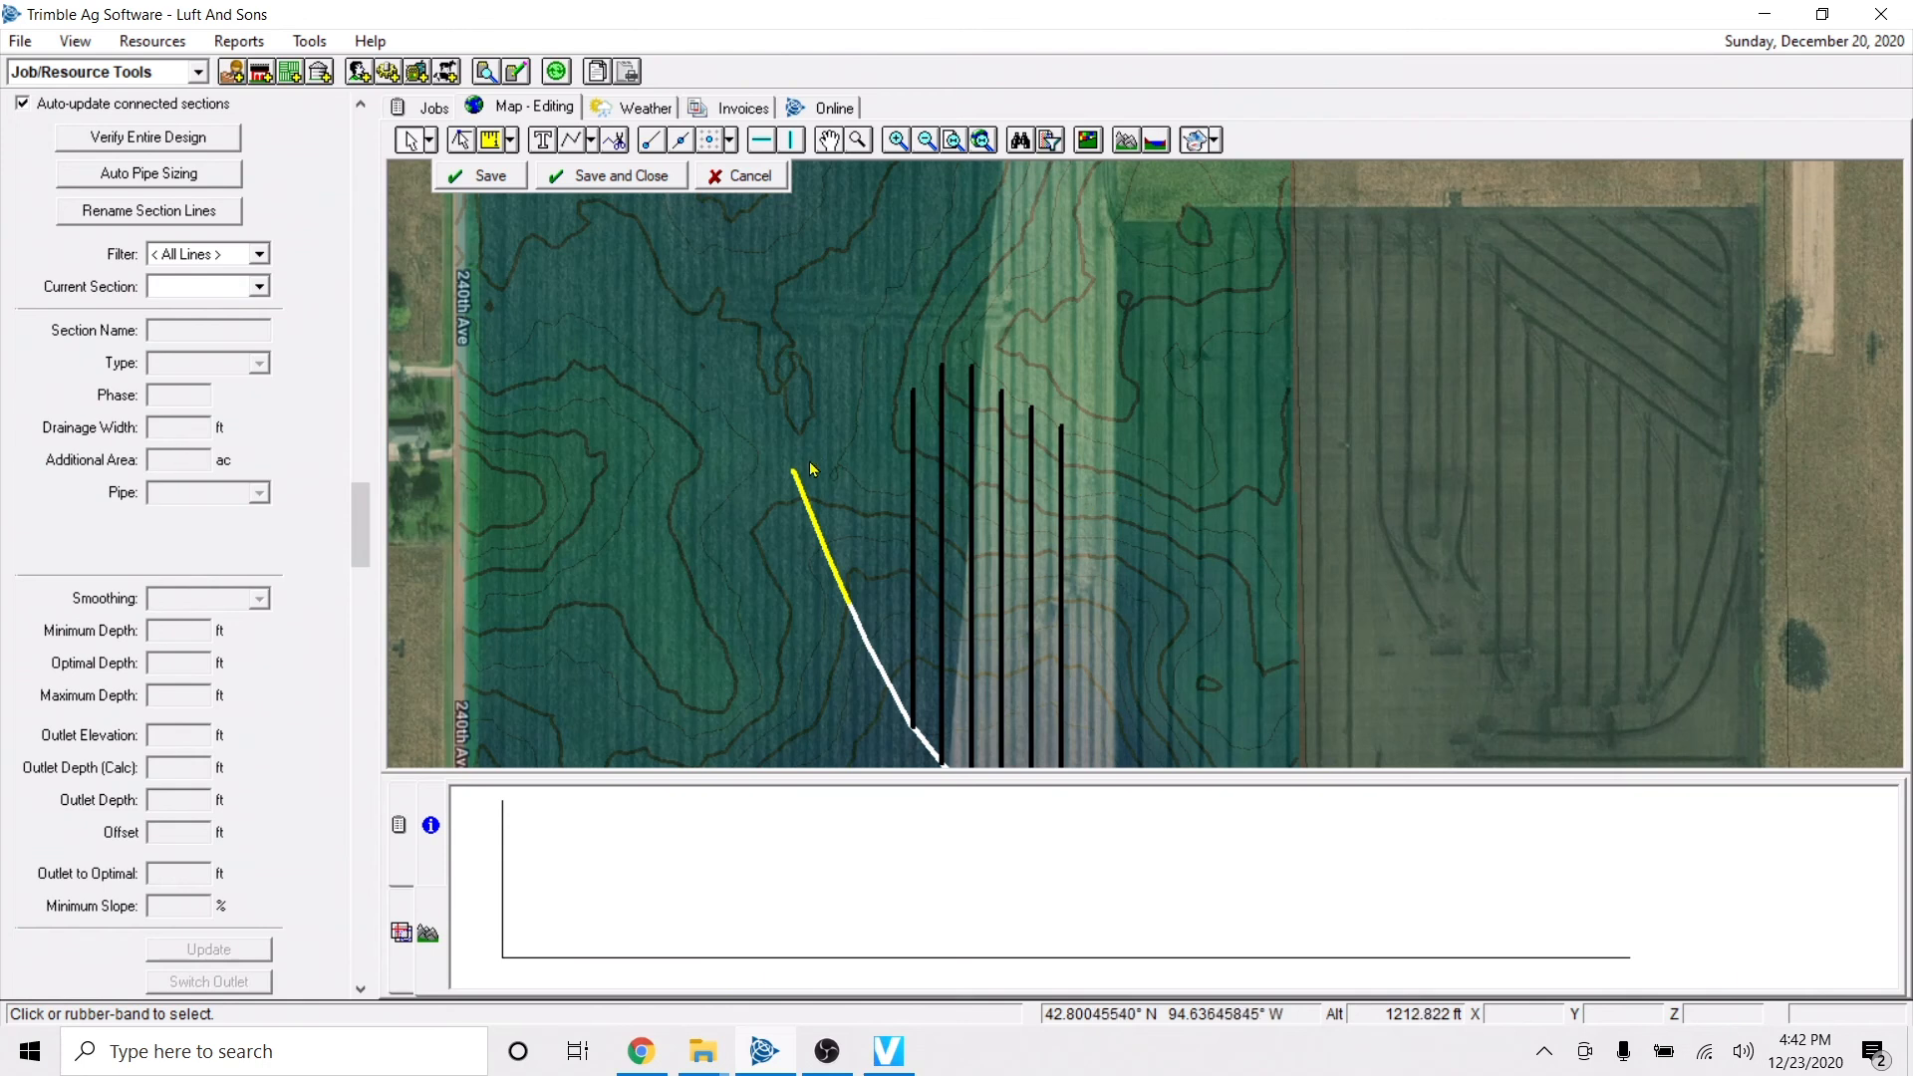
{"action": "left_click", "coordinate": [609, 175]}
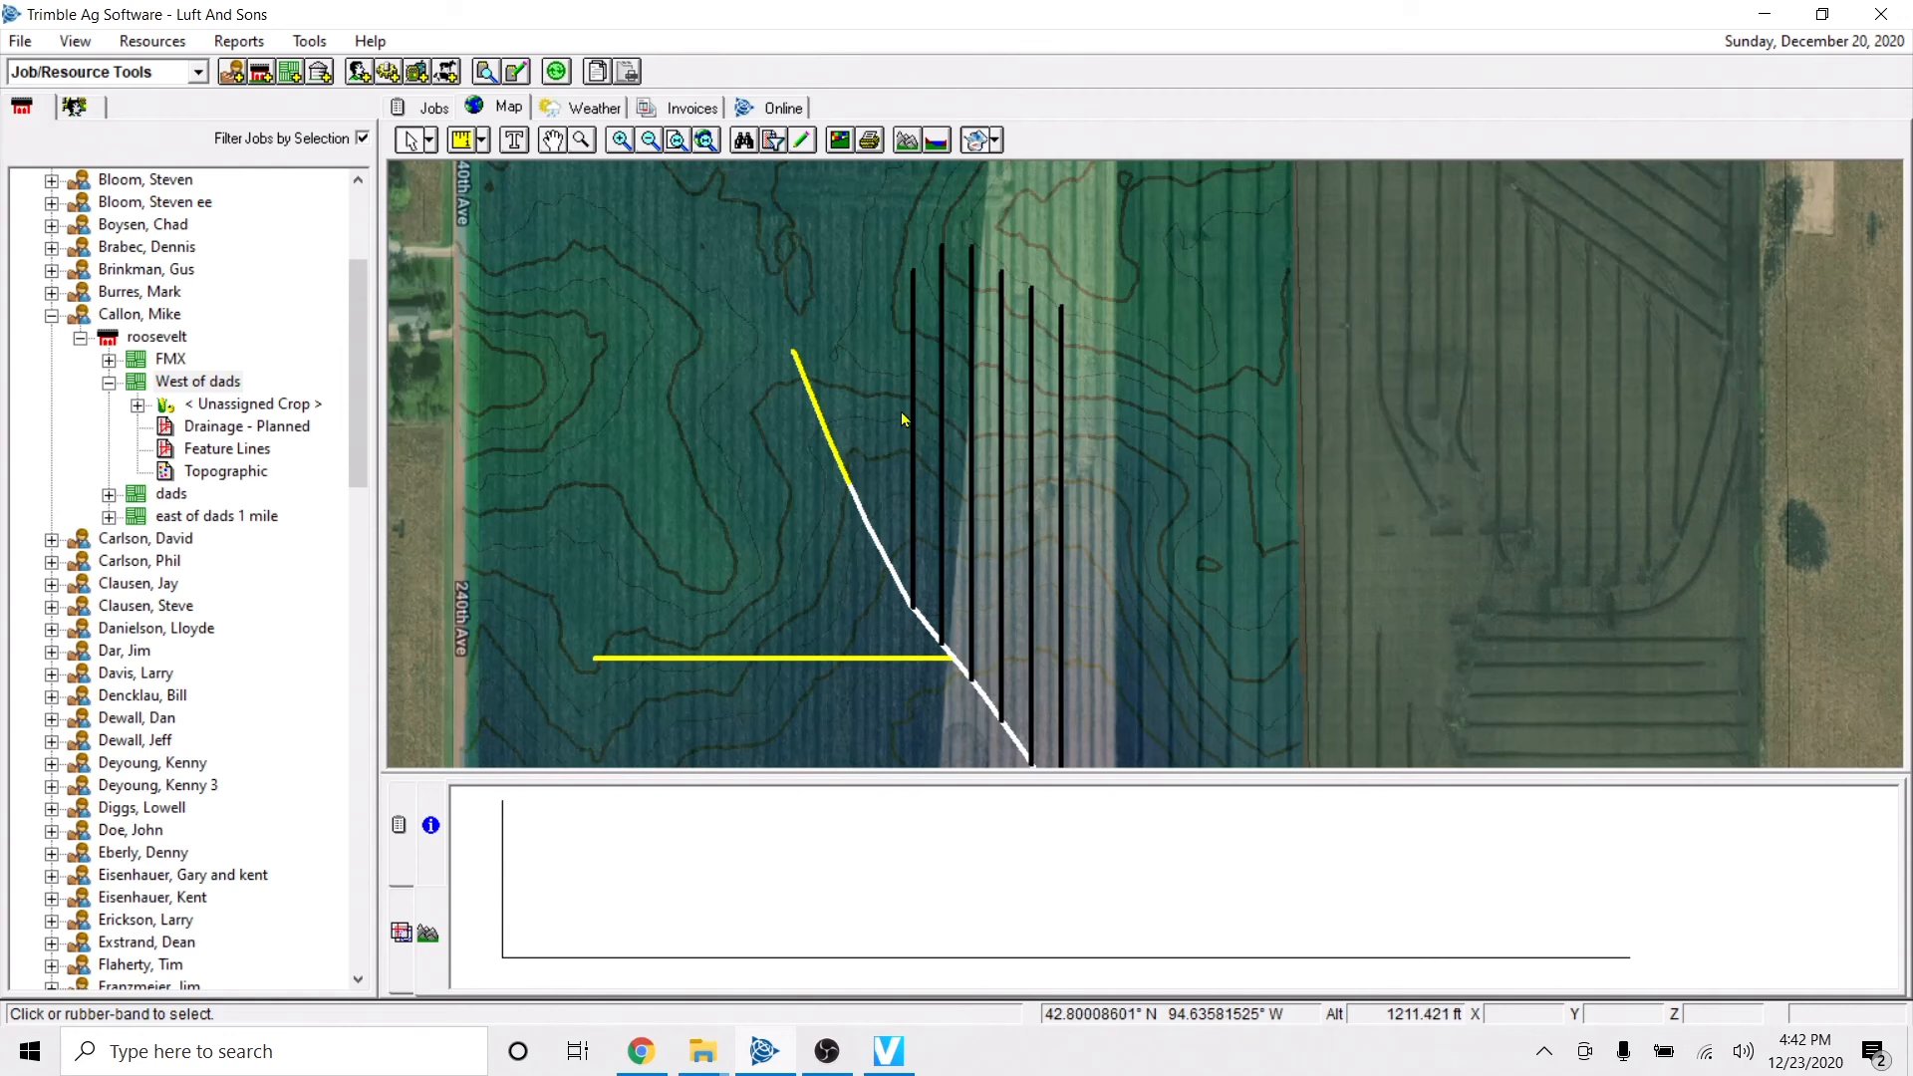
{"action": "right_click", "coordinate": [901, 412]}
{"action": "left_click", "coordinate": [803, 140]}
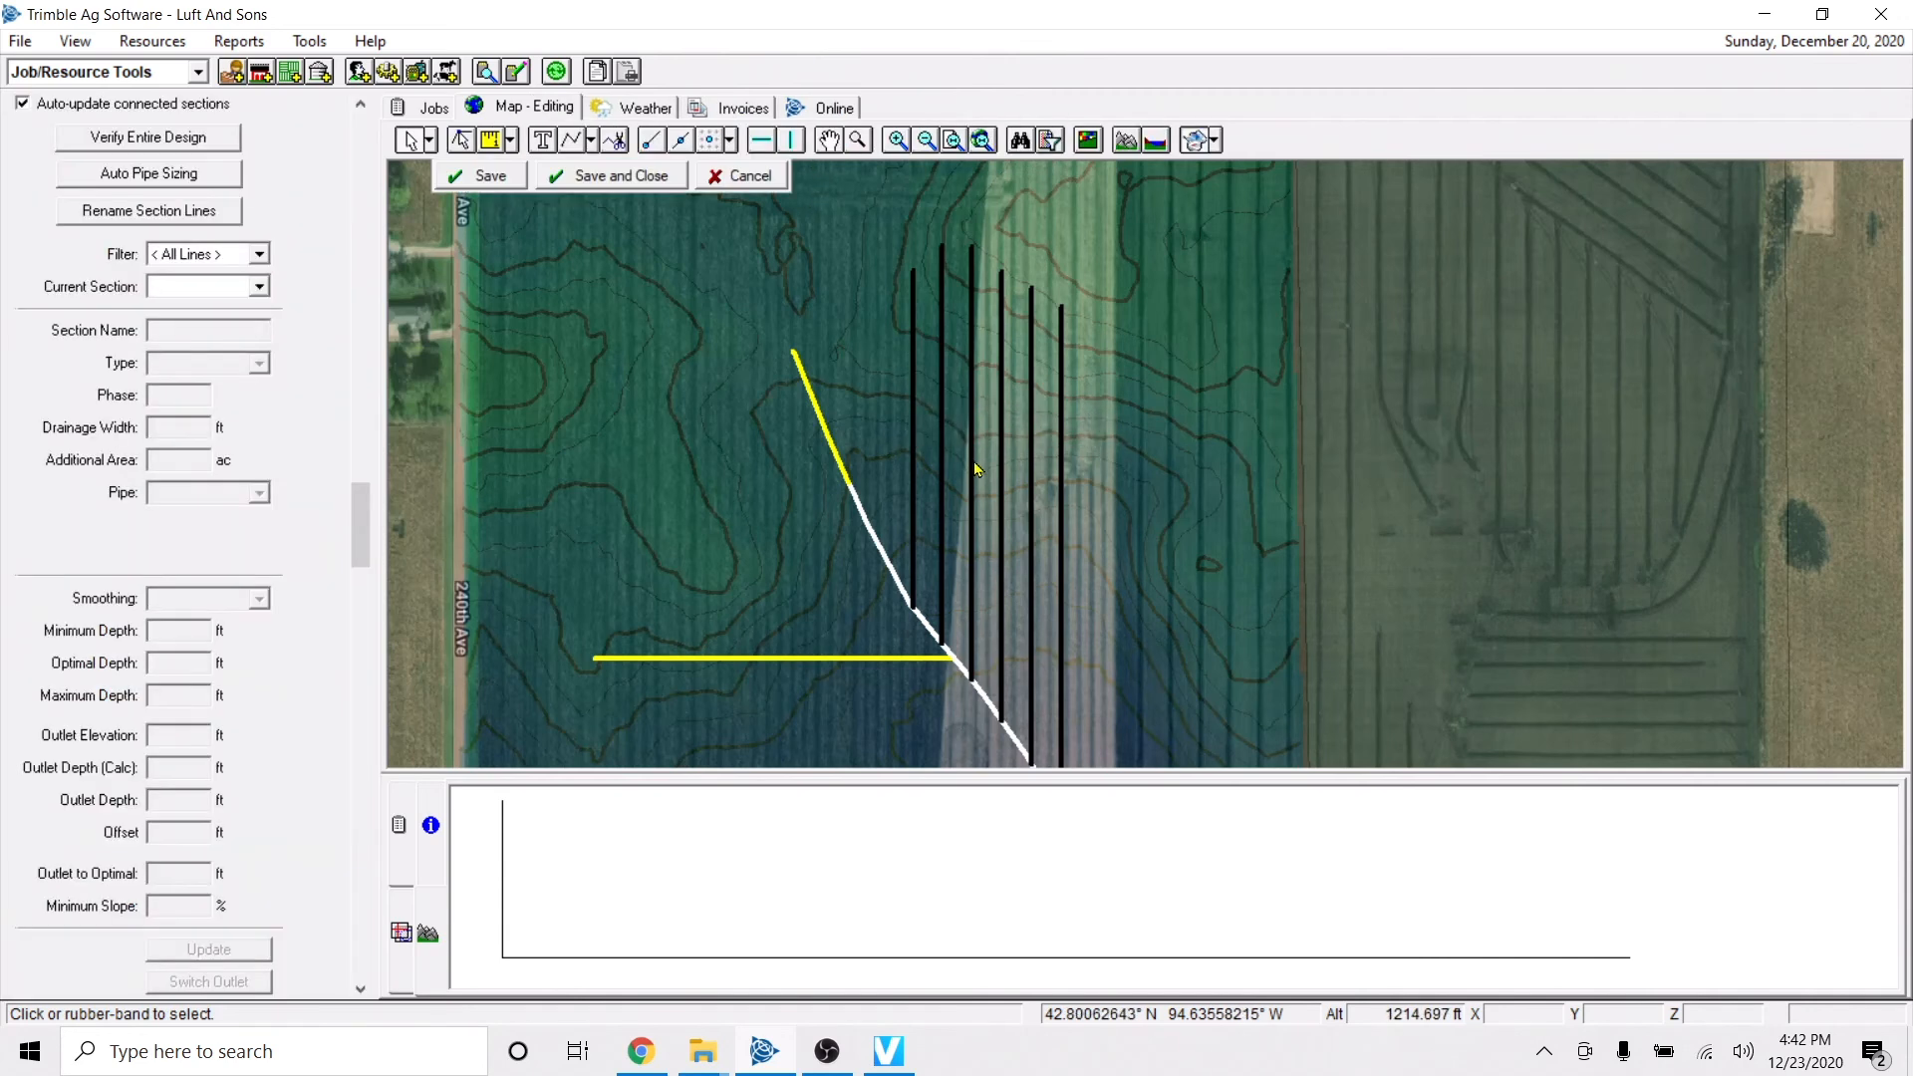
{"action": "right_click", "coordinate": [913, 461]}
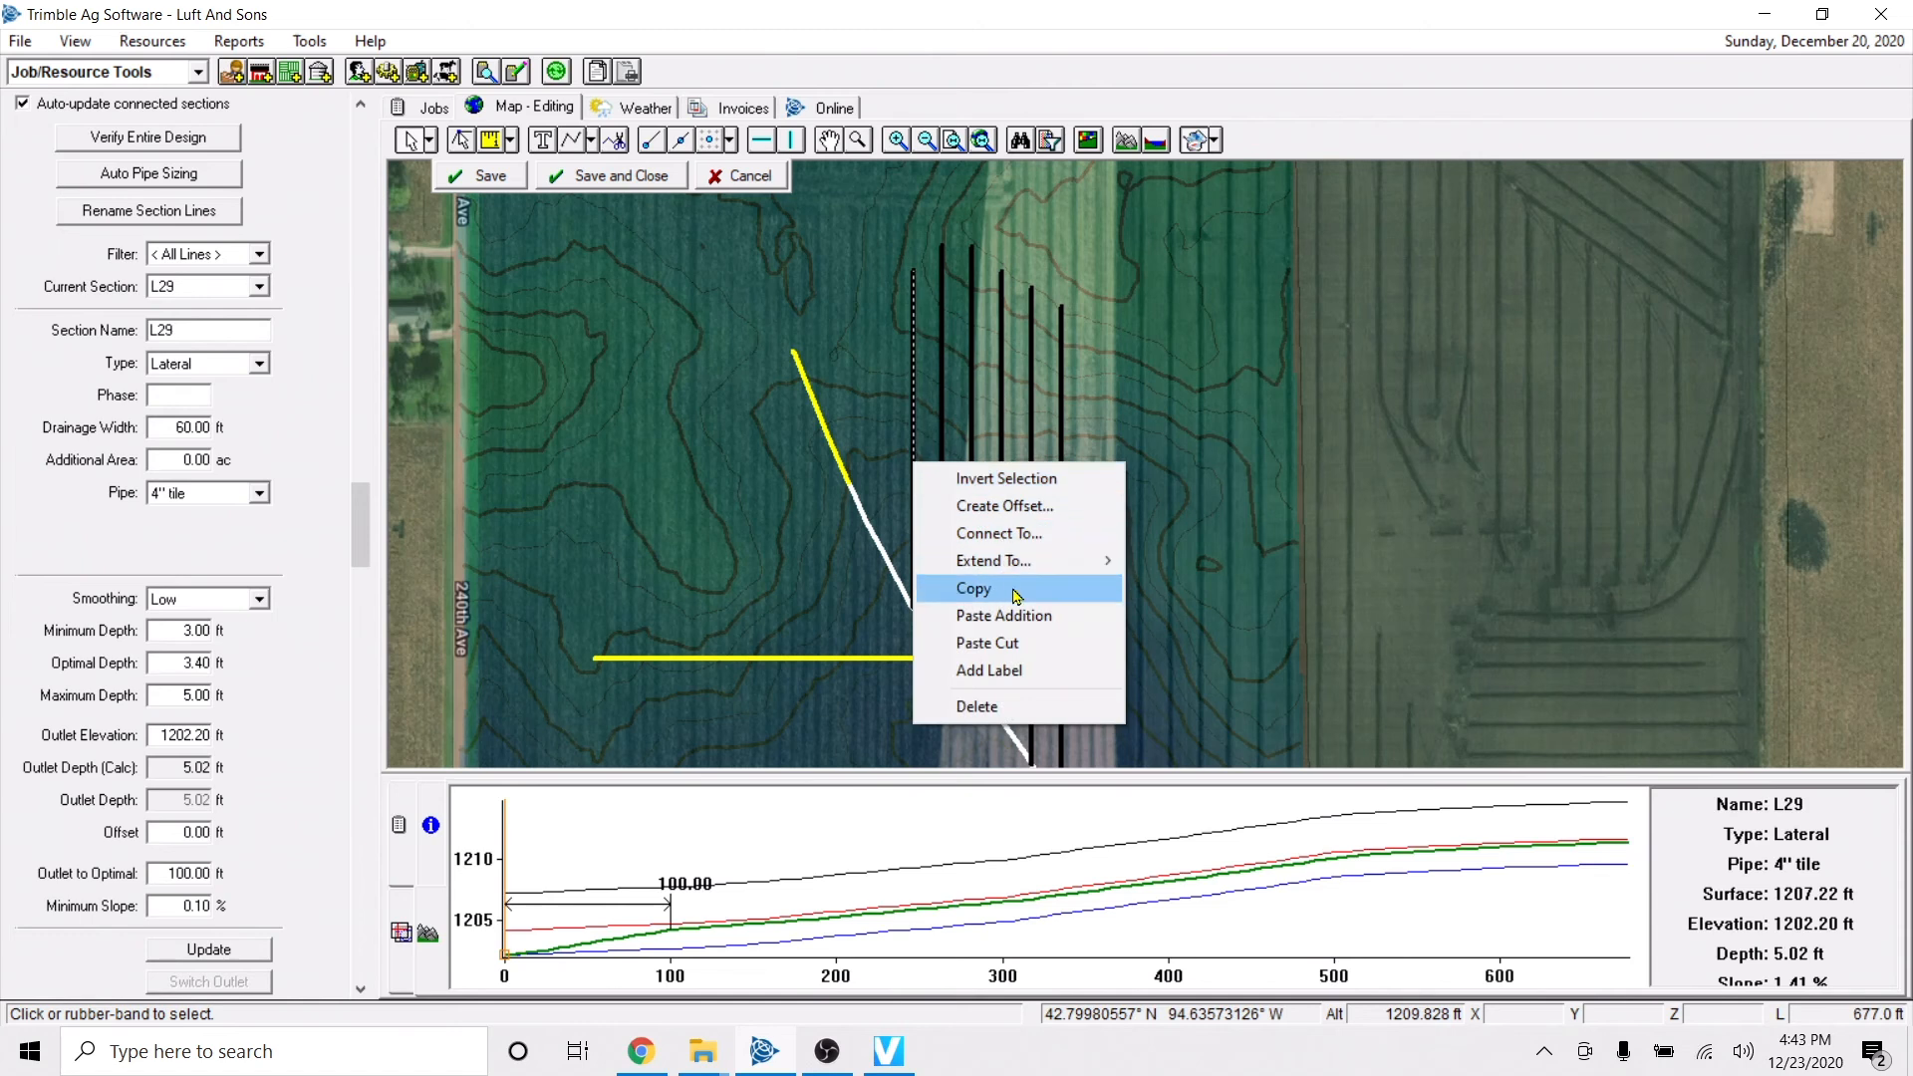
{"action": "left_click", "coordinate": [904, 357]}
{"action": "right_click", "coordinate": [913, 362]}
{"action": "left_click", "coordinate": [876, 344]}
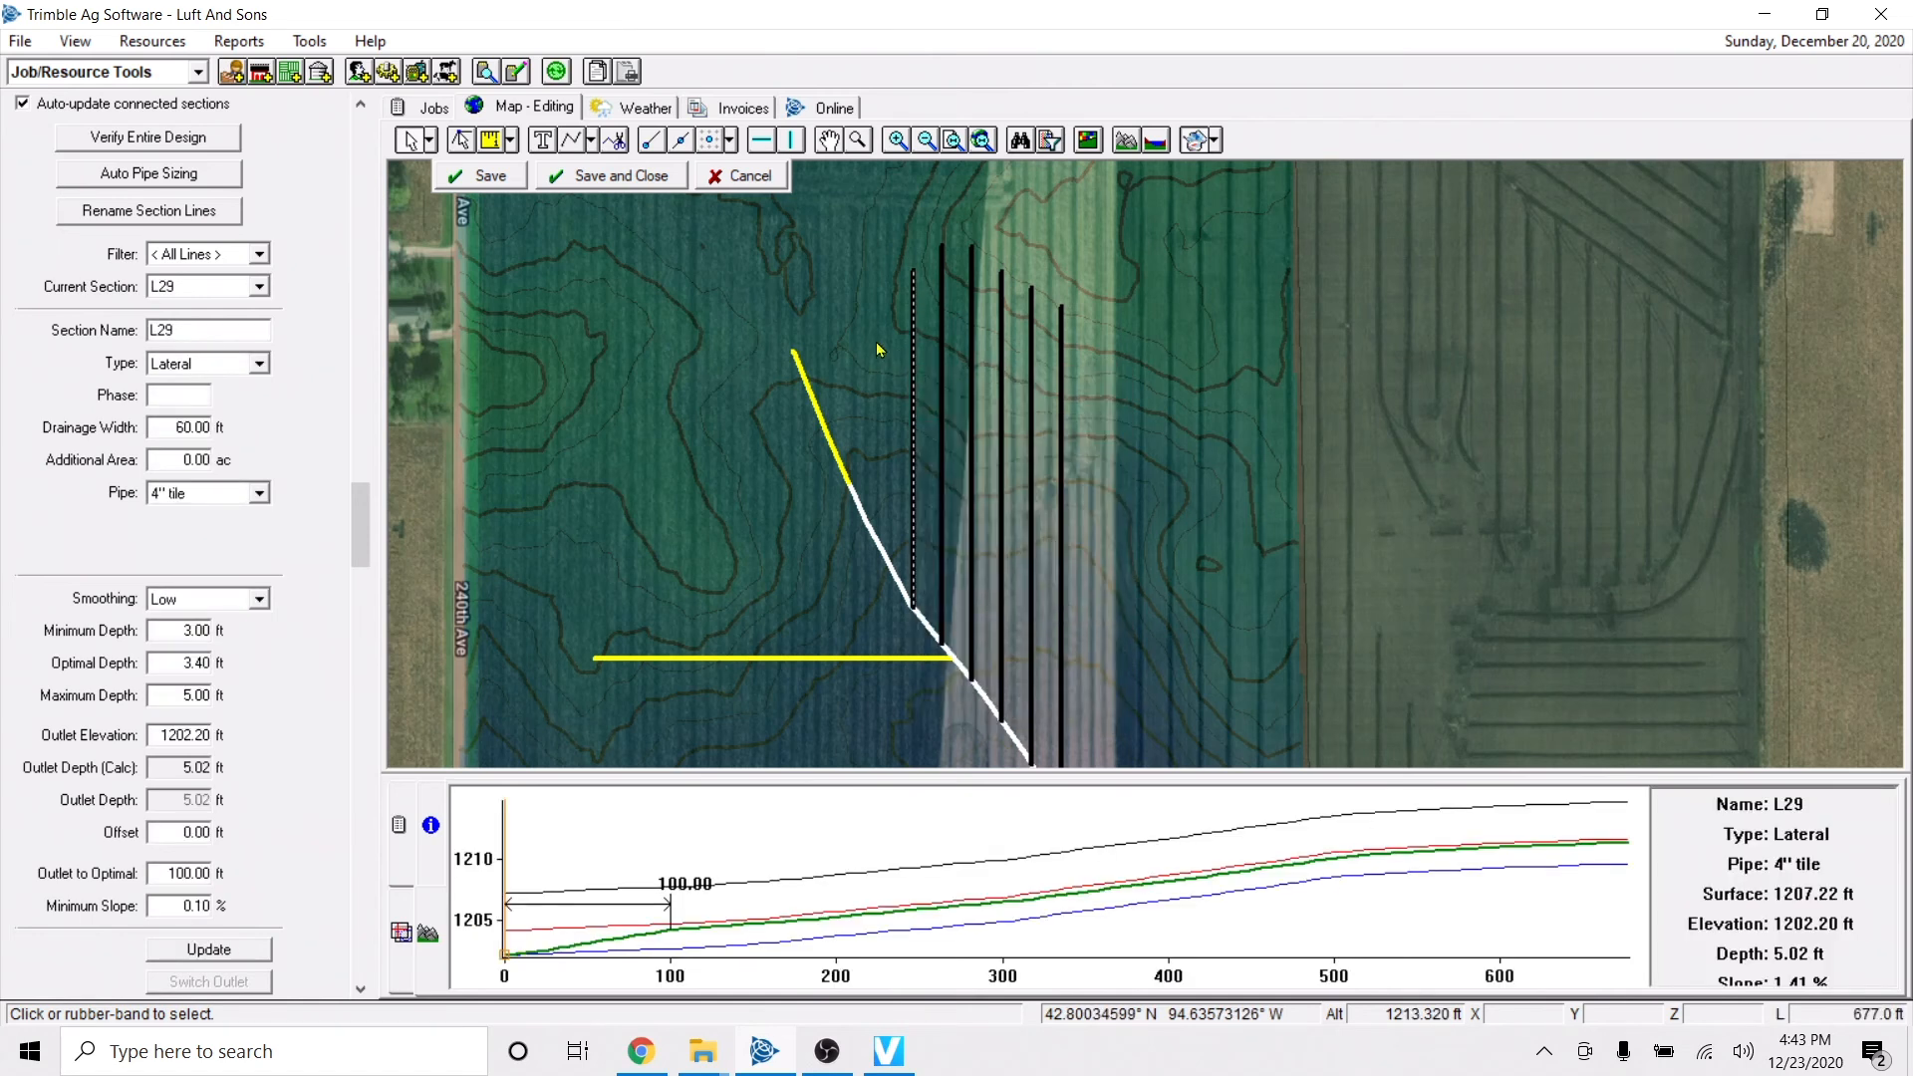
{"action": "left_click", "coordinate": [876, 349]}
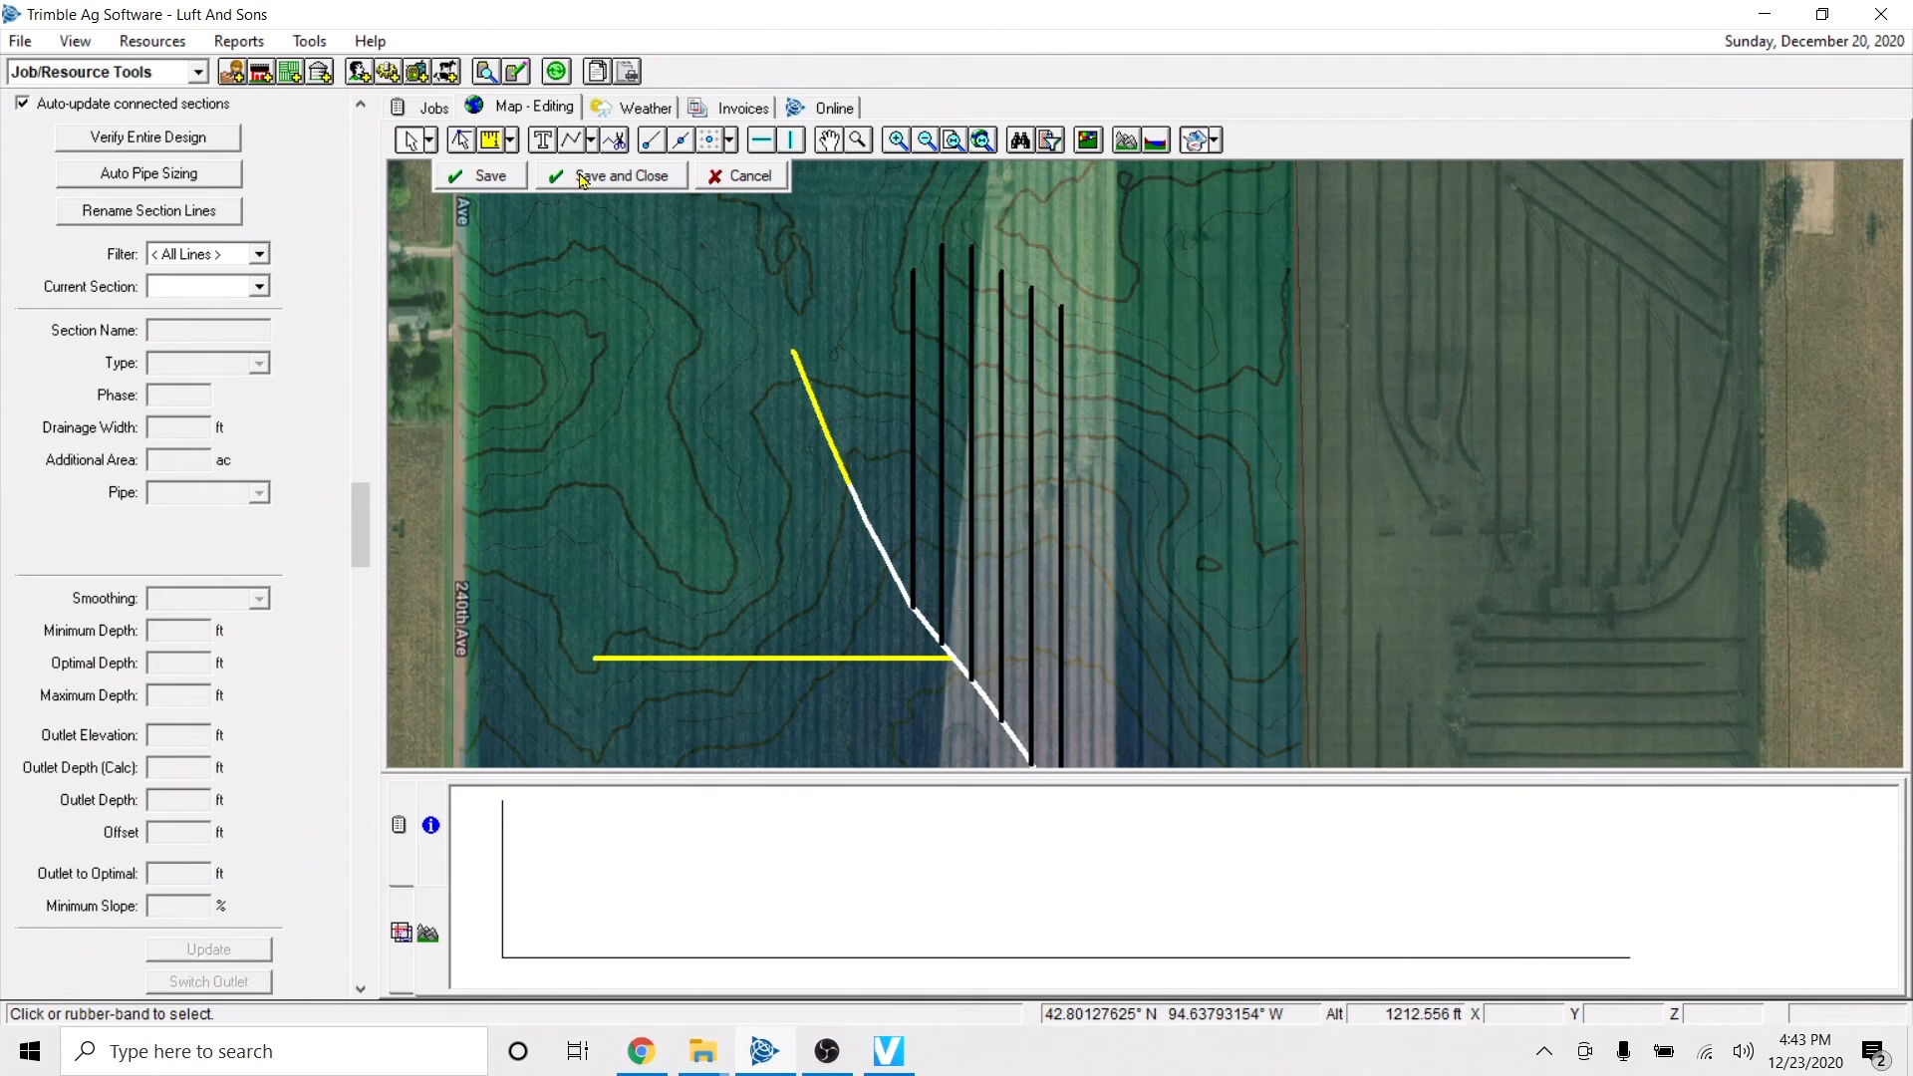
{"action": "left_click", "coordinate": [581, 178]}
{"action": "left_click", "coordinate": [913, 416]}
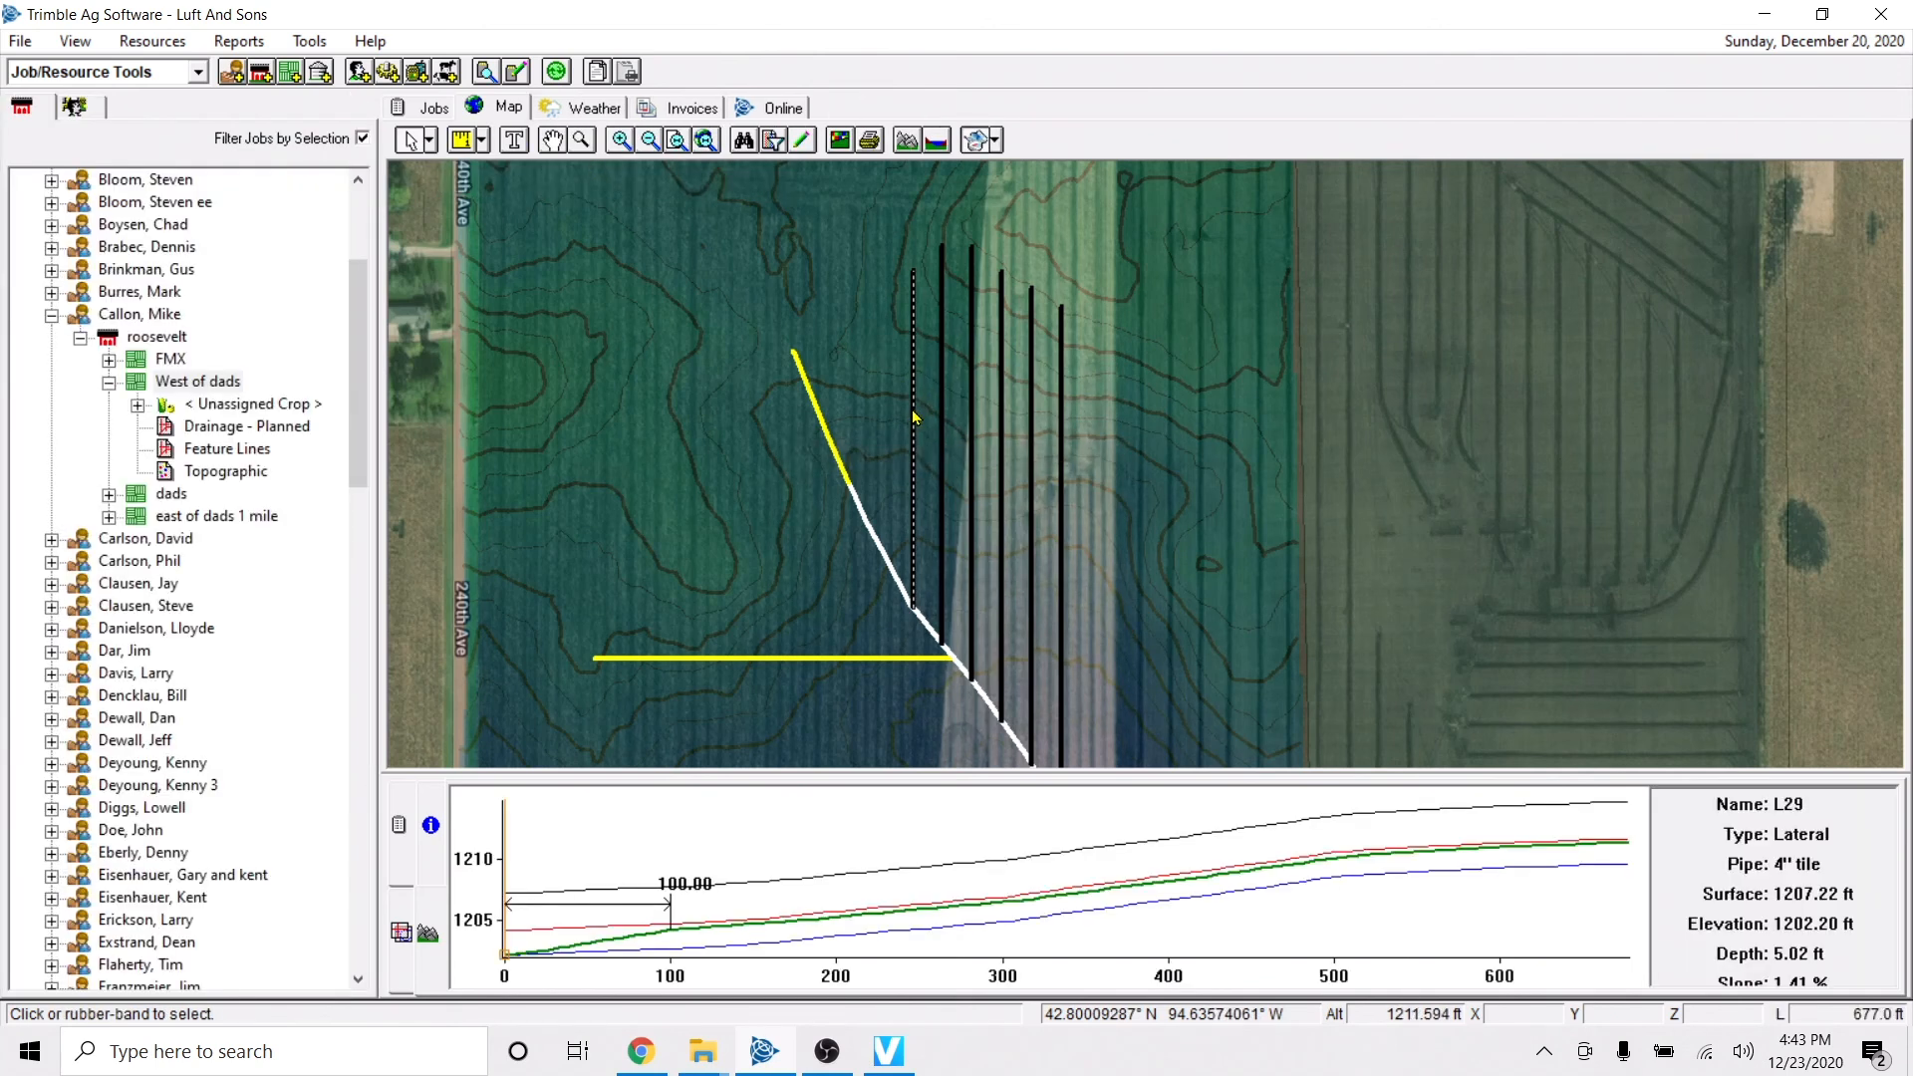
{"action": "right_click", "coordinate": [914, 417]}
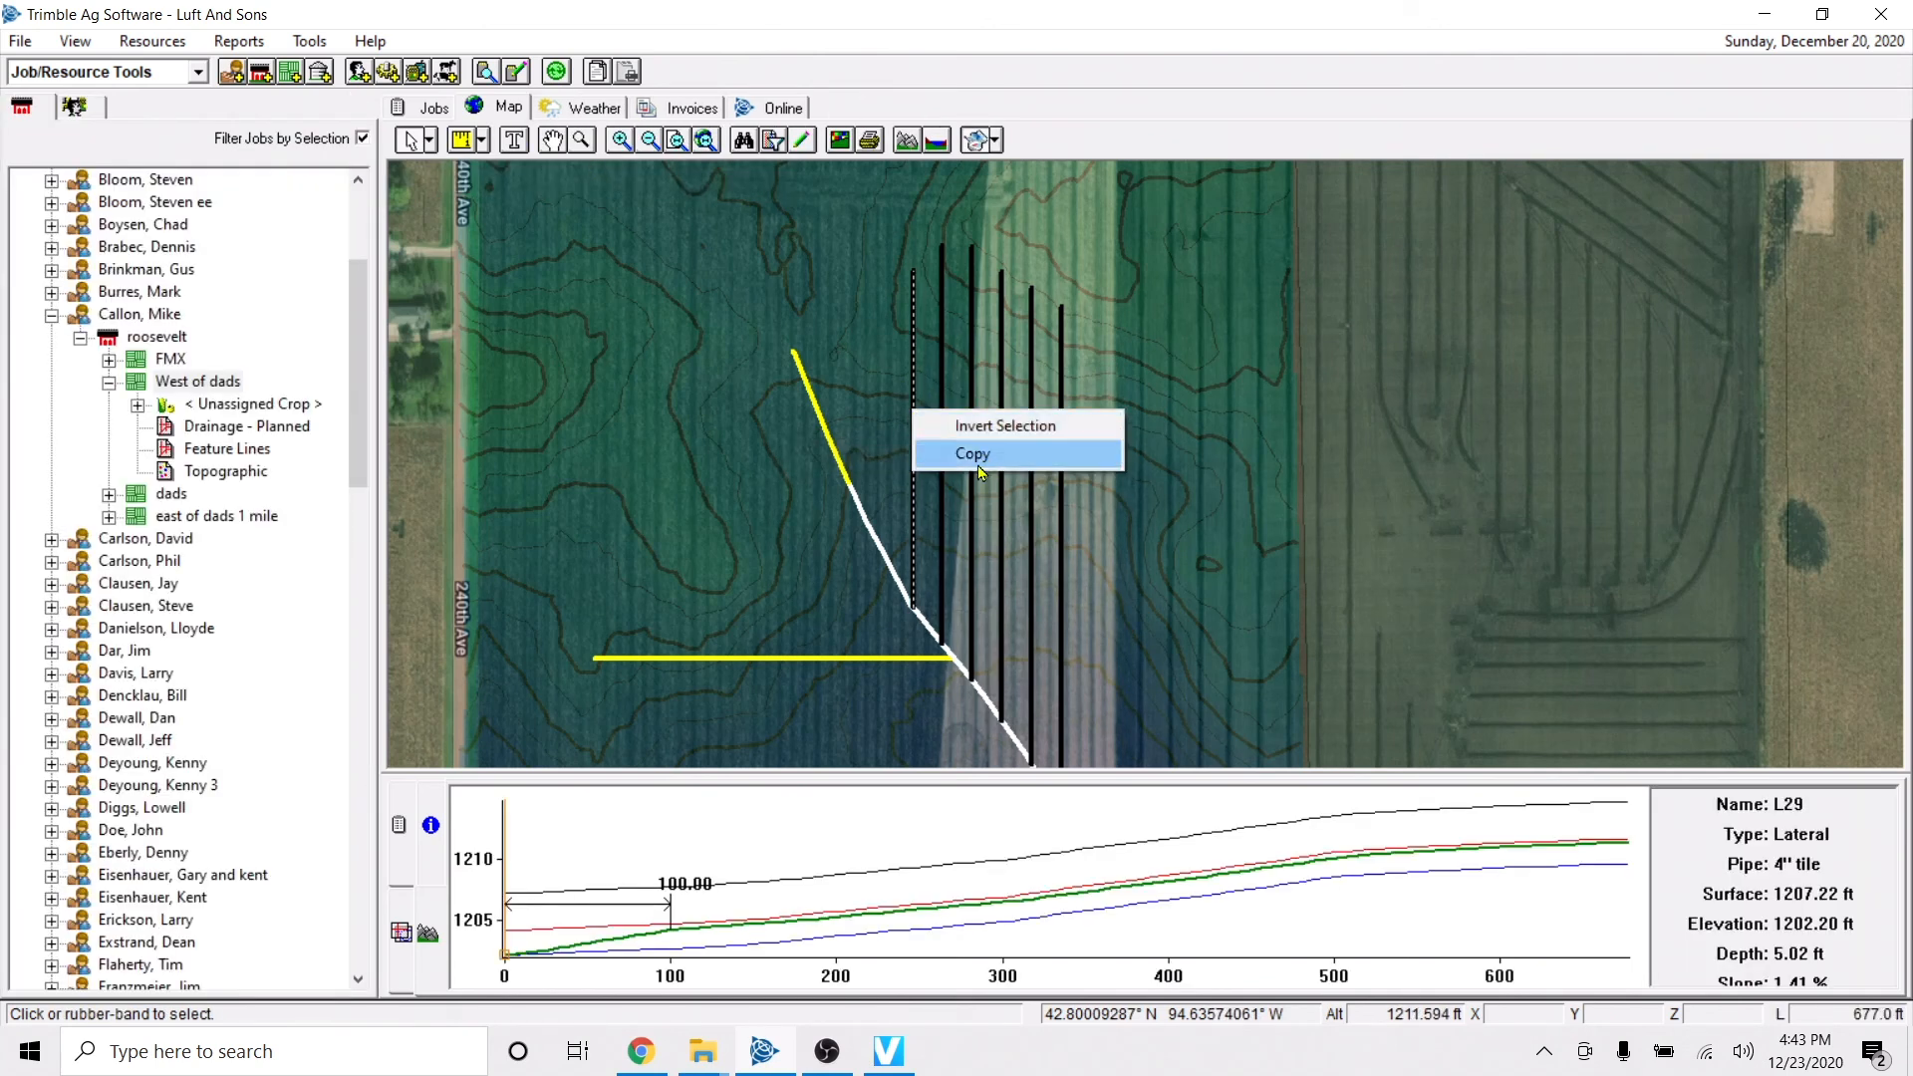
{"action": "left_click", "coordinate": [853, 331]}
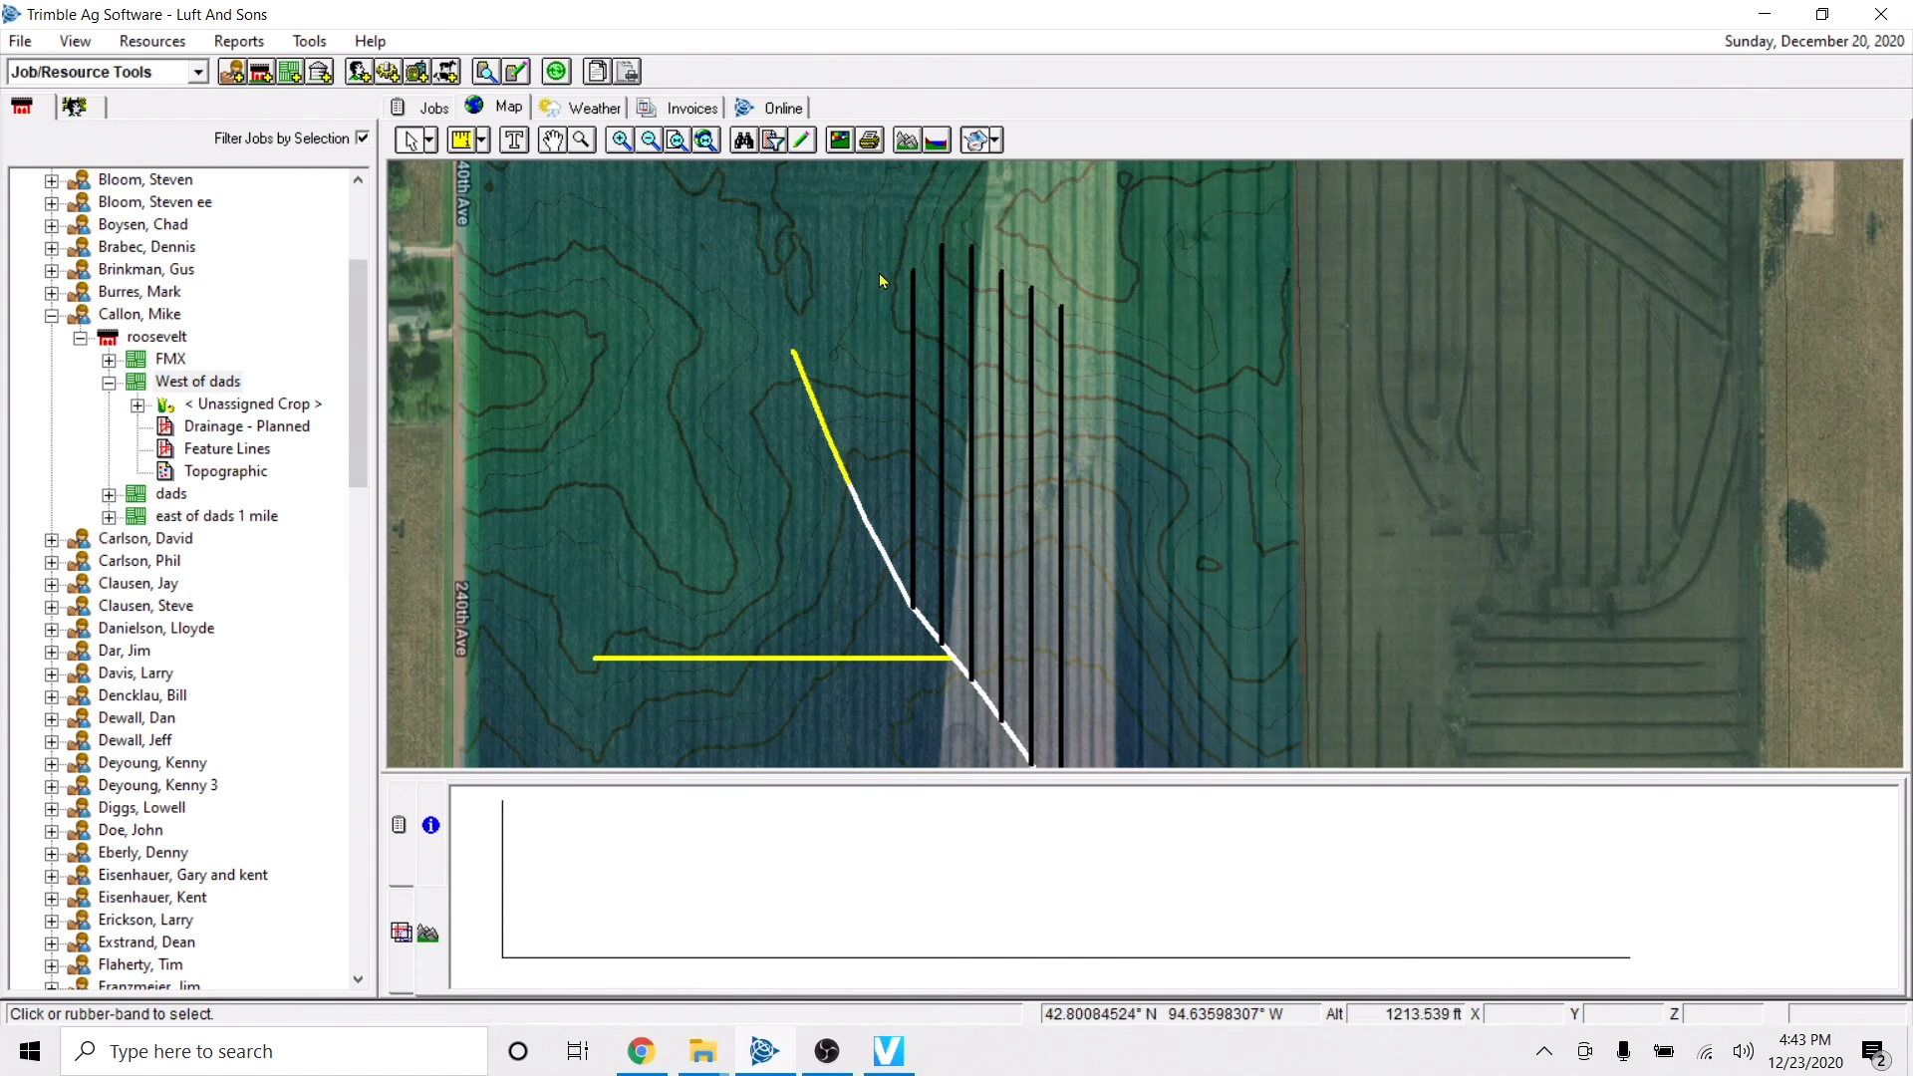
Select all lines of the planned drainage design, copy them in editing mode, and save and close the design.
{"action": "left_click_drag", "start_coordinate": [895, 211], "coordinate": [1129, 679]}
{"action": "scroll", "coordinate": [927, 516], "scroll_direction": "down", "scroll_amount": 1}
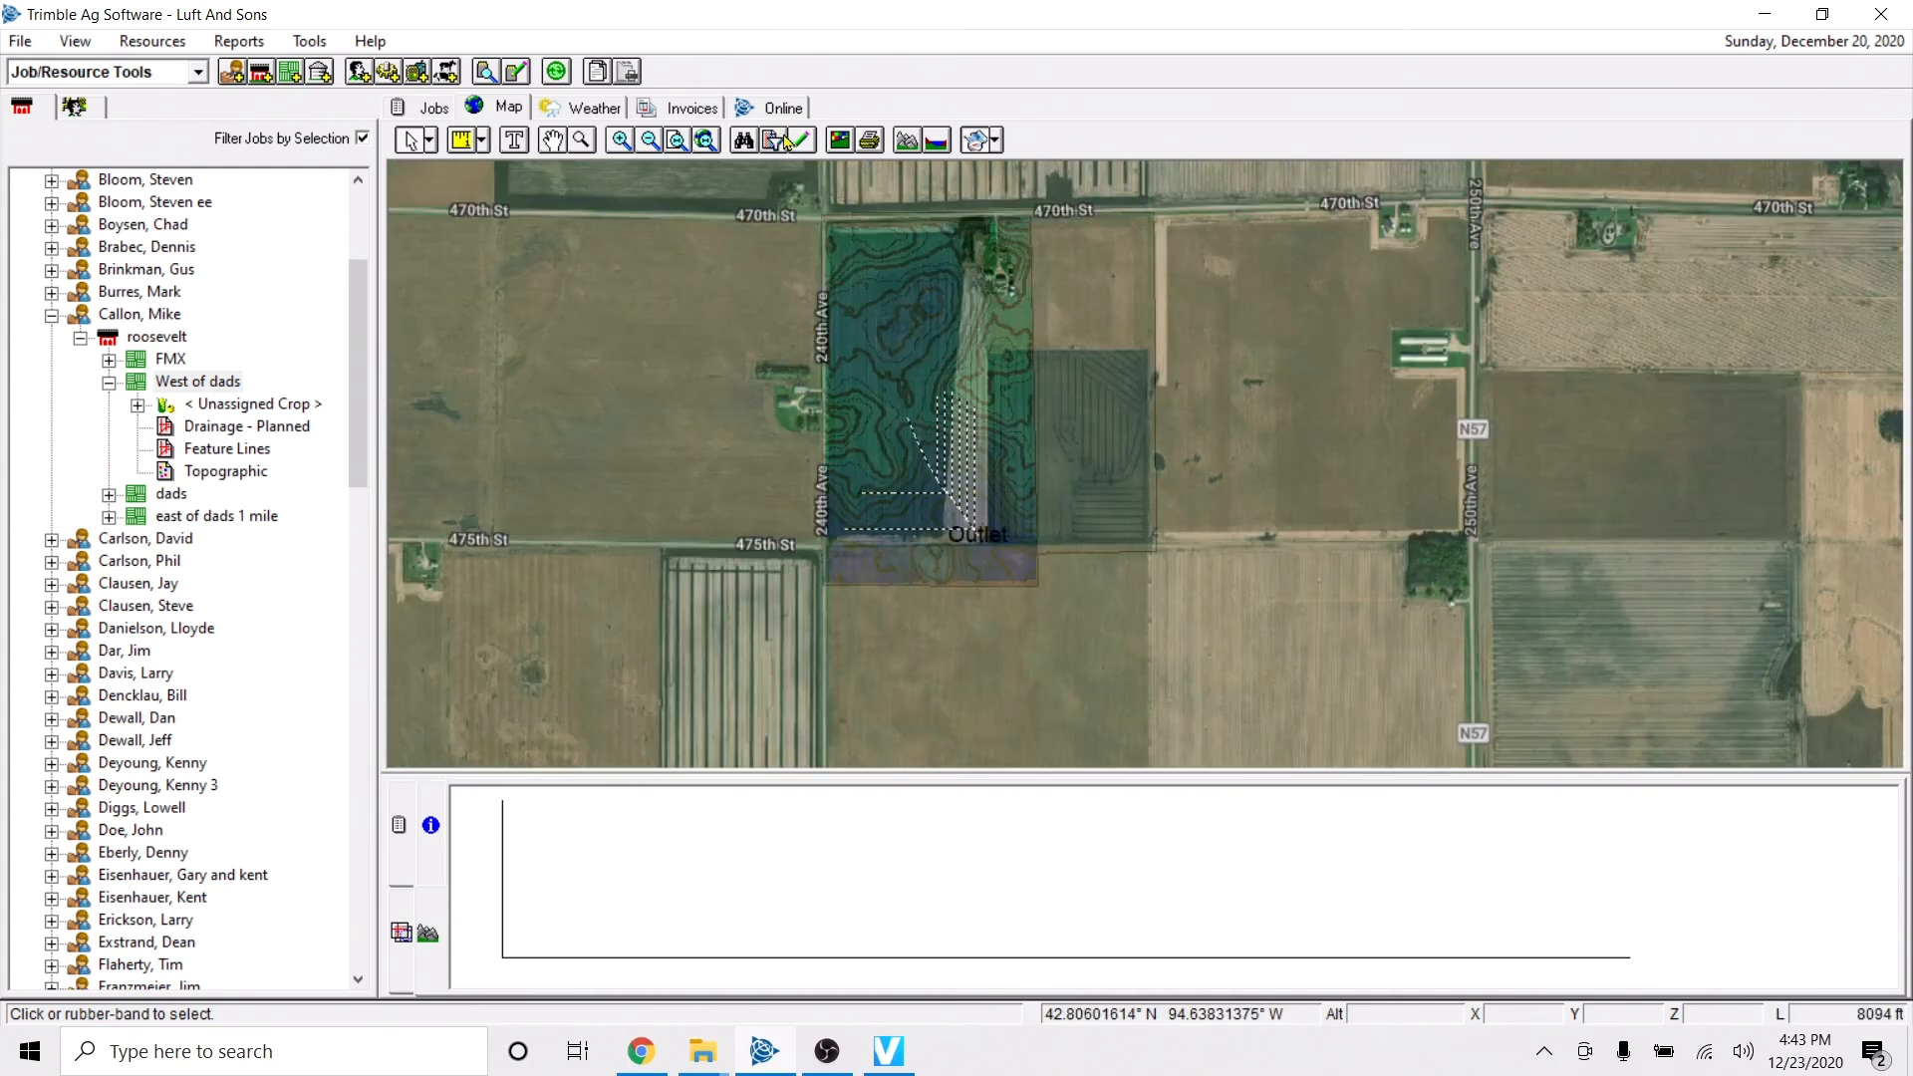
{"action": "left_click", "coordinate": [801, 145]}
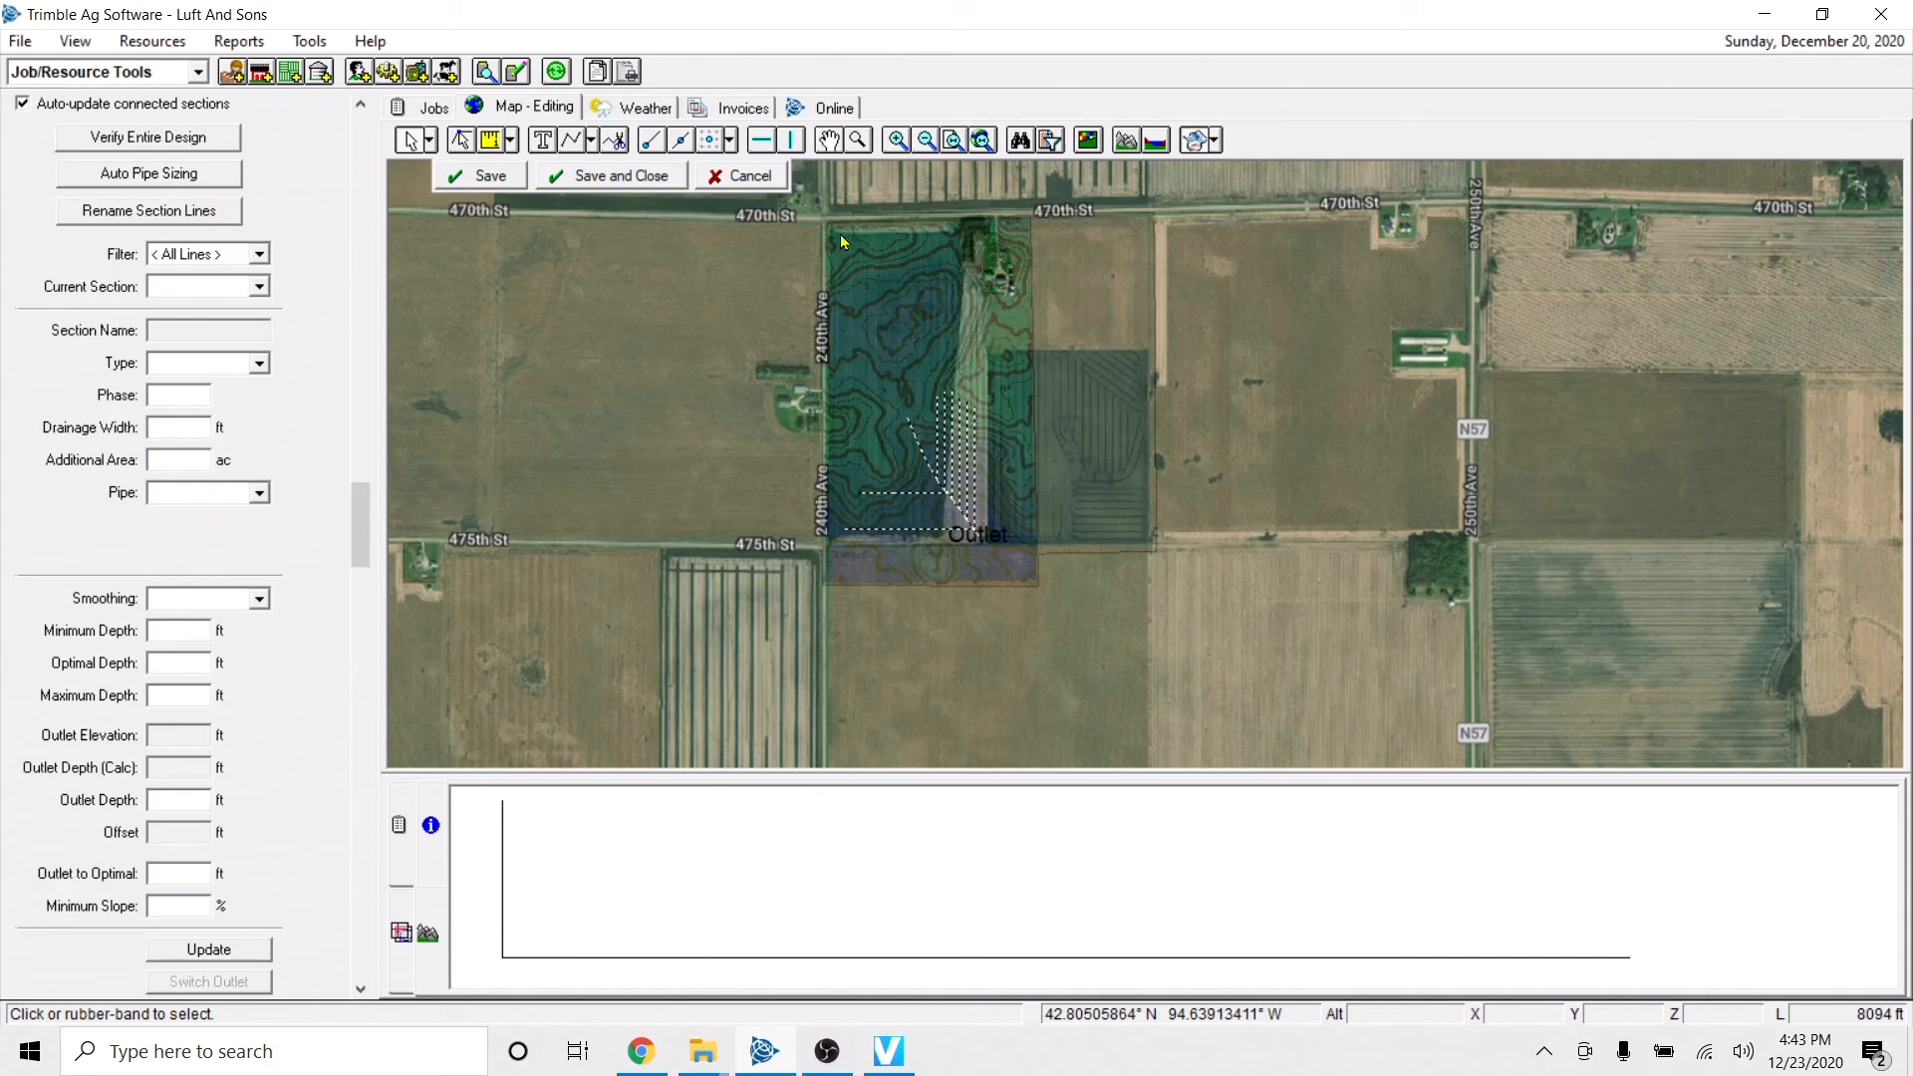
{"action": "right_click", "coordinate": [939, 422]}
{"action": "left_click", "coordinate": [1055, 559]}
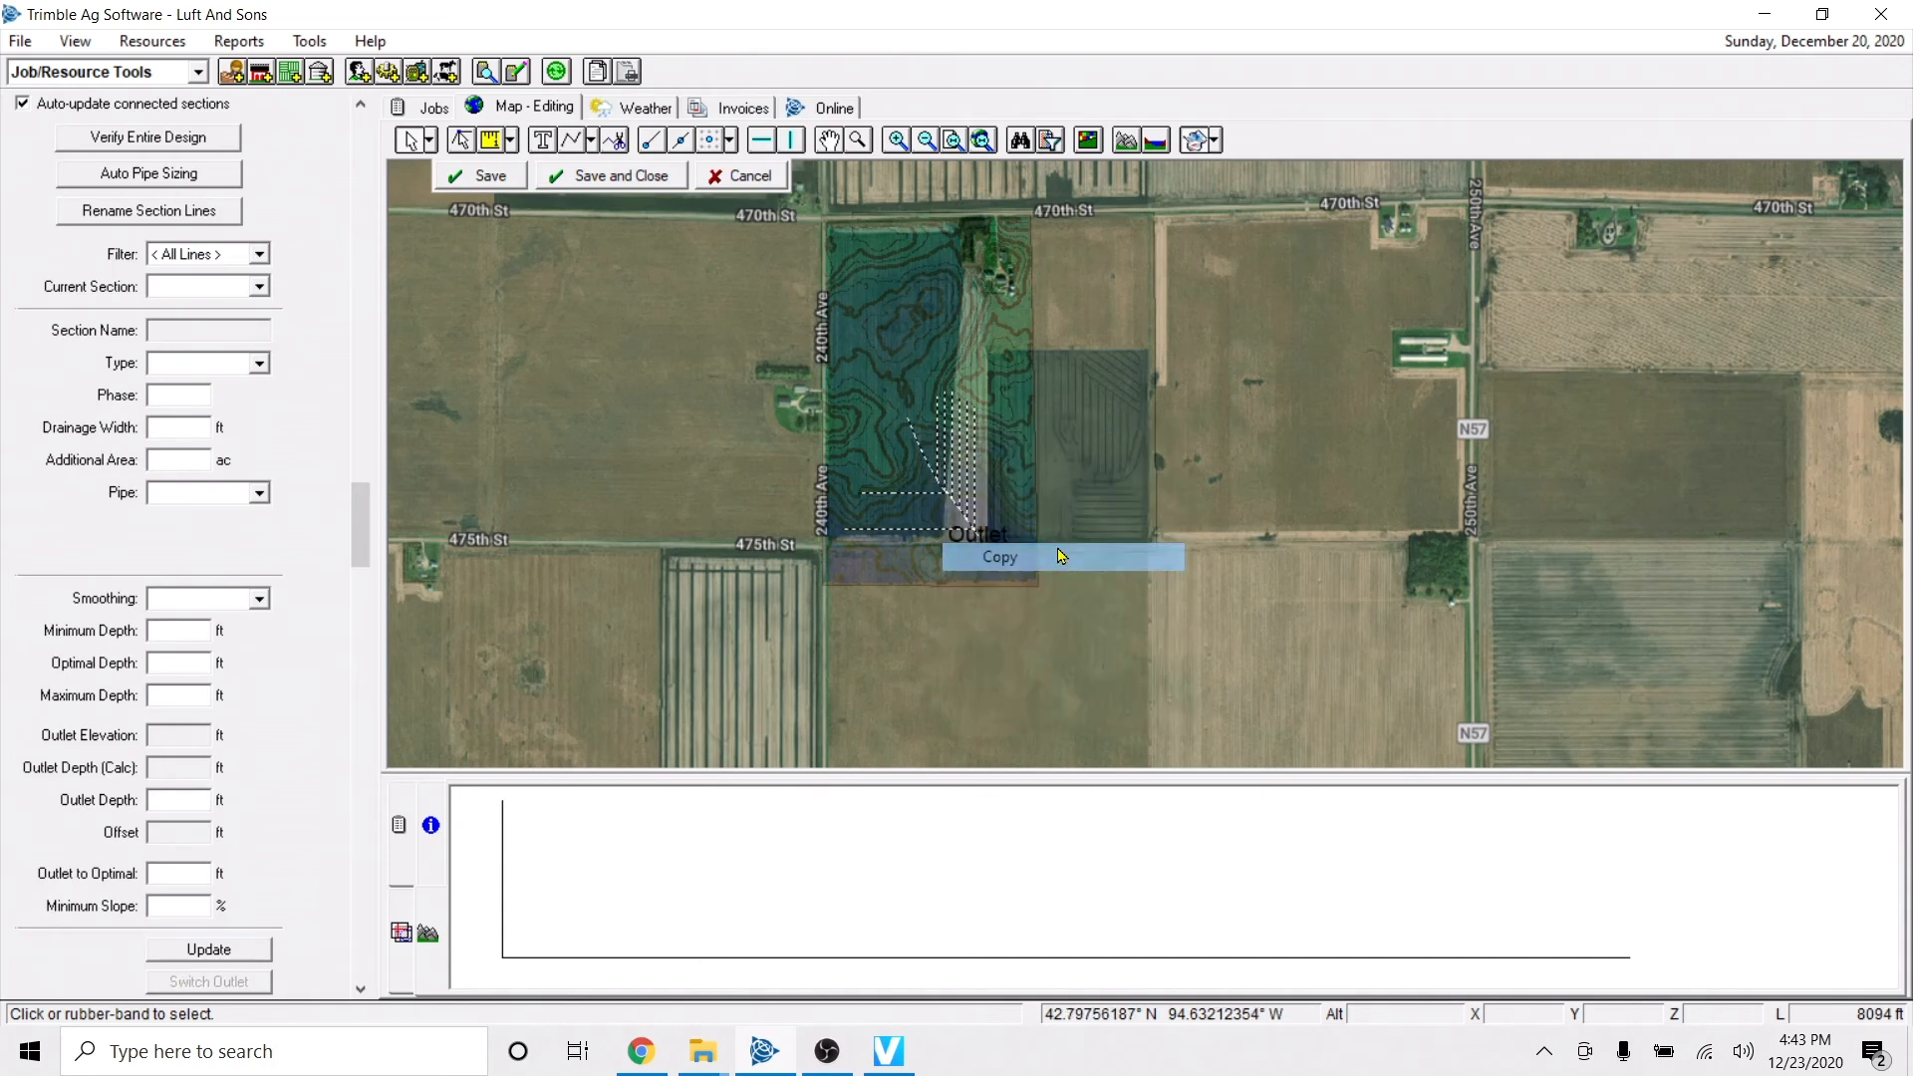
{"action": "left_click", "coordinate": [618, 181]}
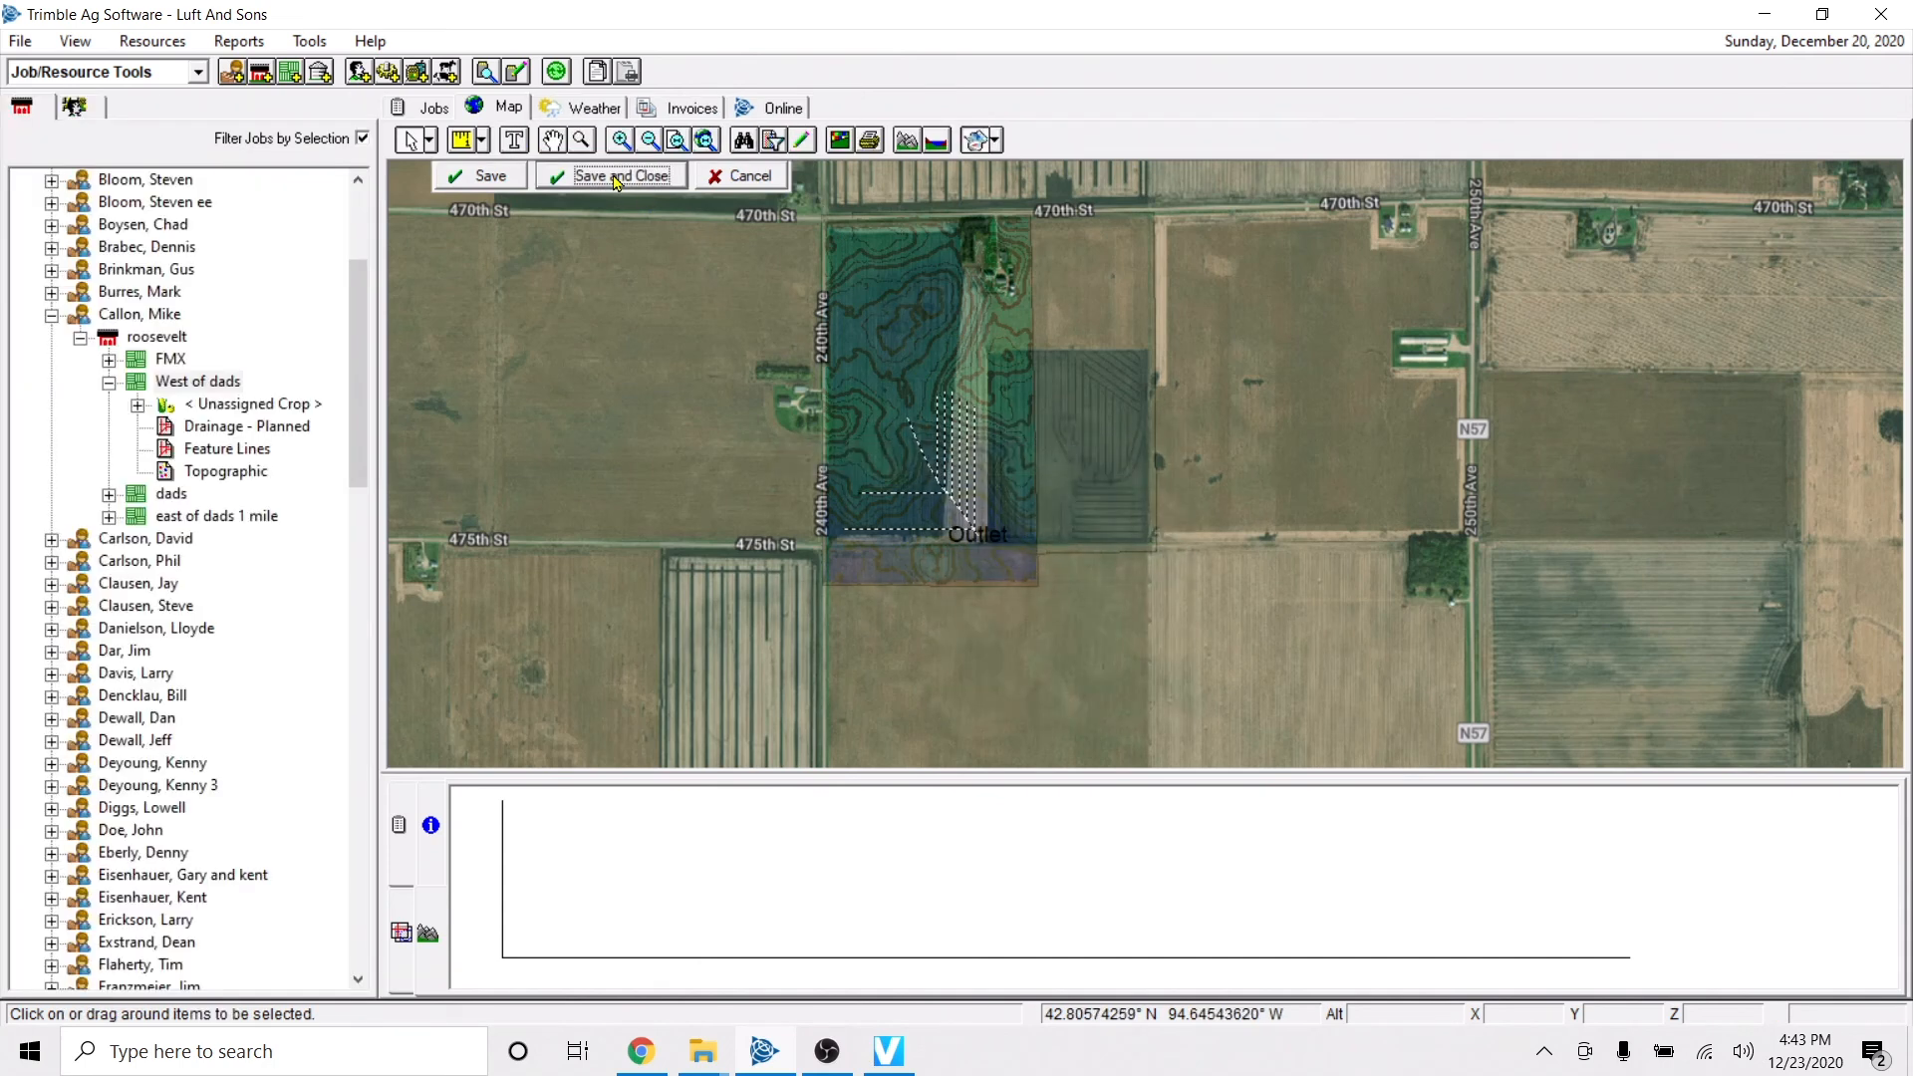
Remove the Drainage - Planned layer from the displayed layers and add the West of dads Feature Lines layer.
{"action": "left_click", "coordinate": [401, 933]}
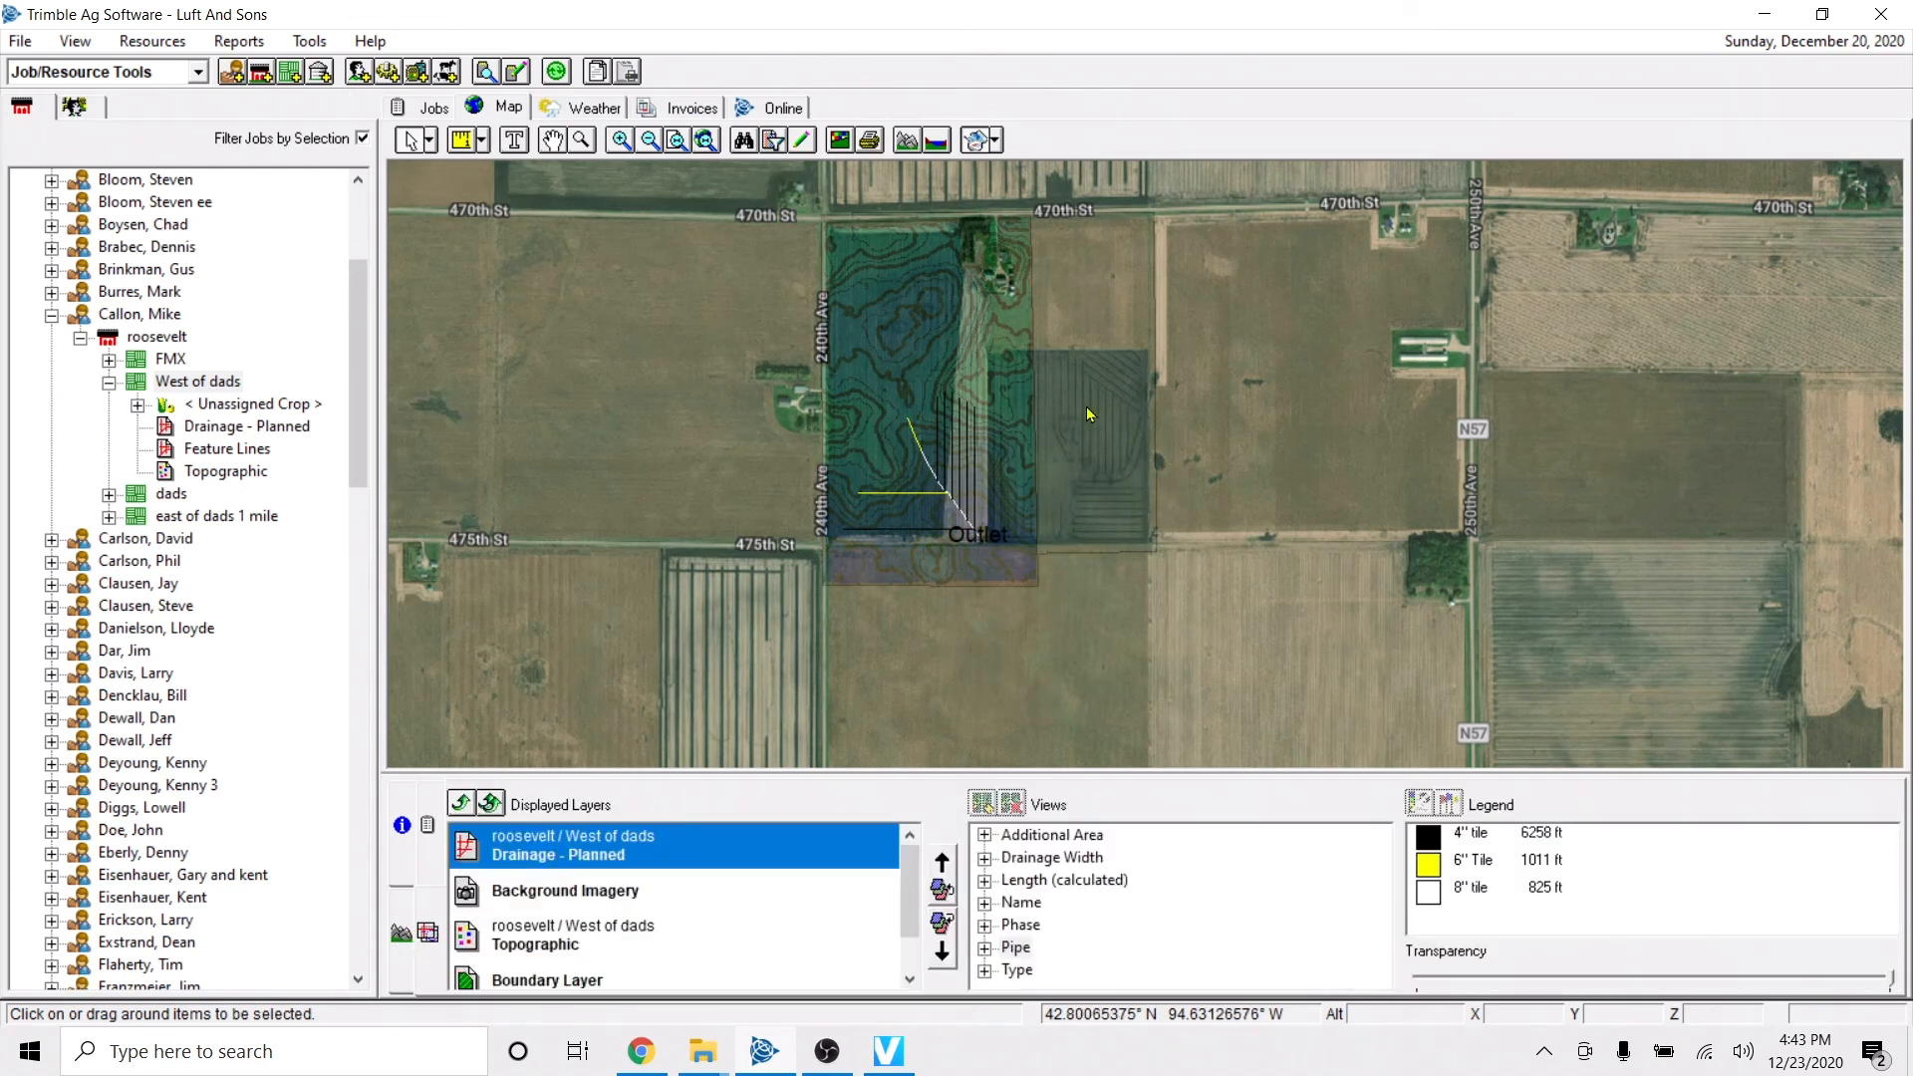
{"action": "left_click", "coordinate": [459, 803]}
{"action": "left_click", "coordinate": [213, 453]}
{"action": "double_click", "coordinate": [219, 457]}
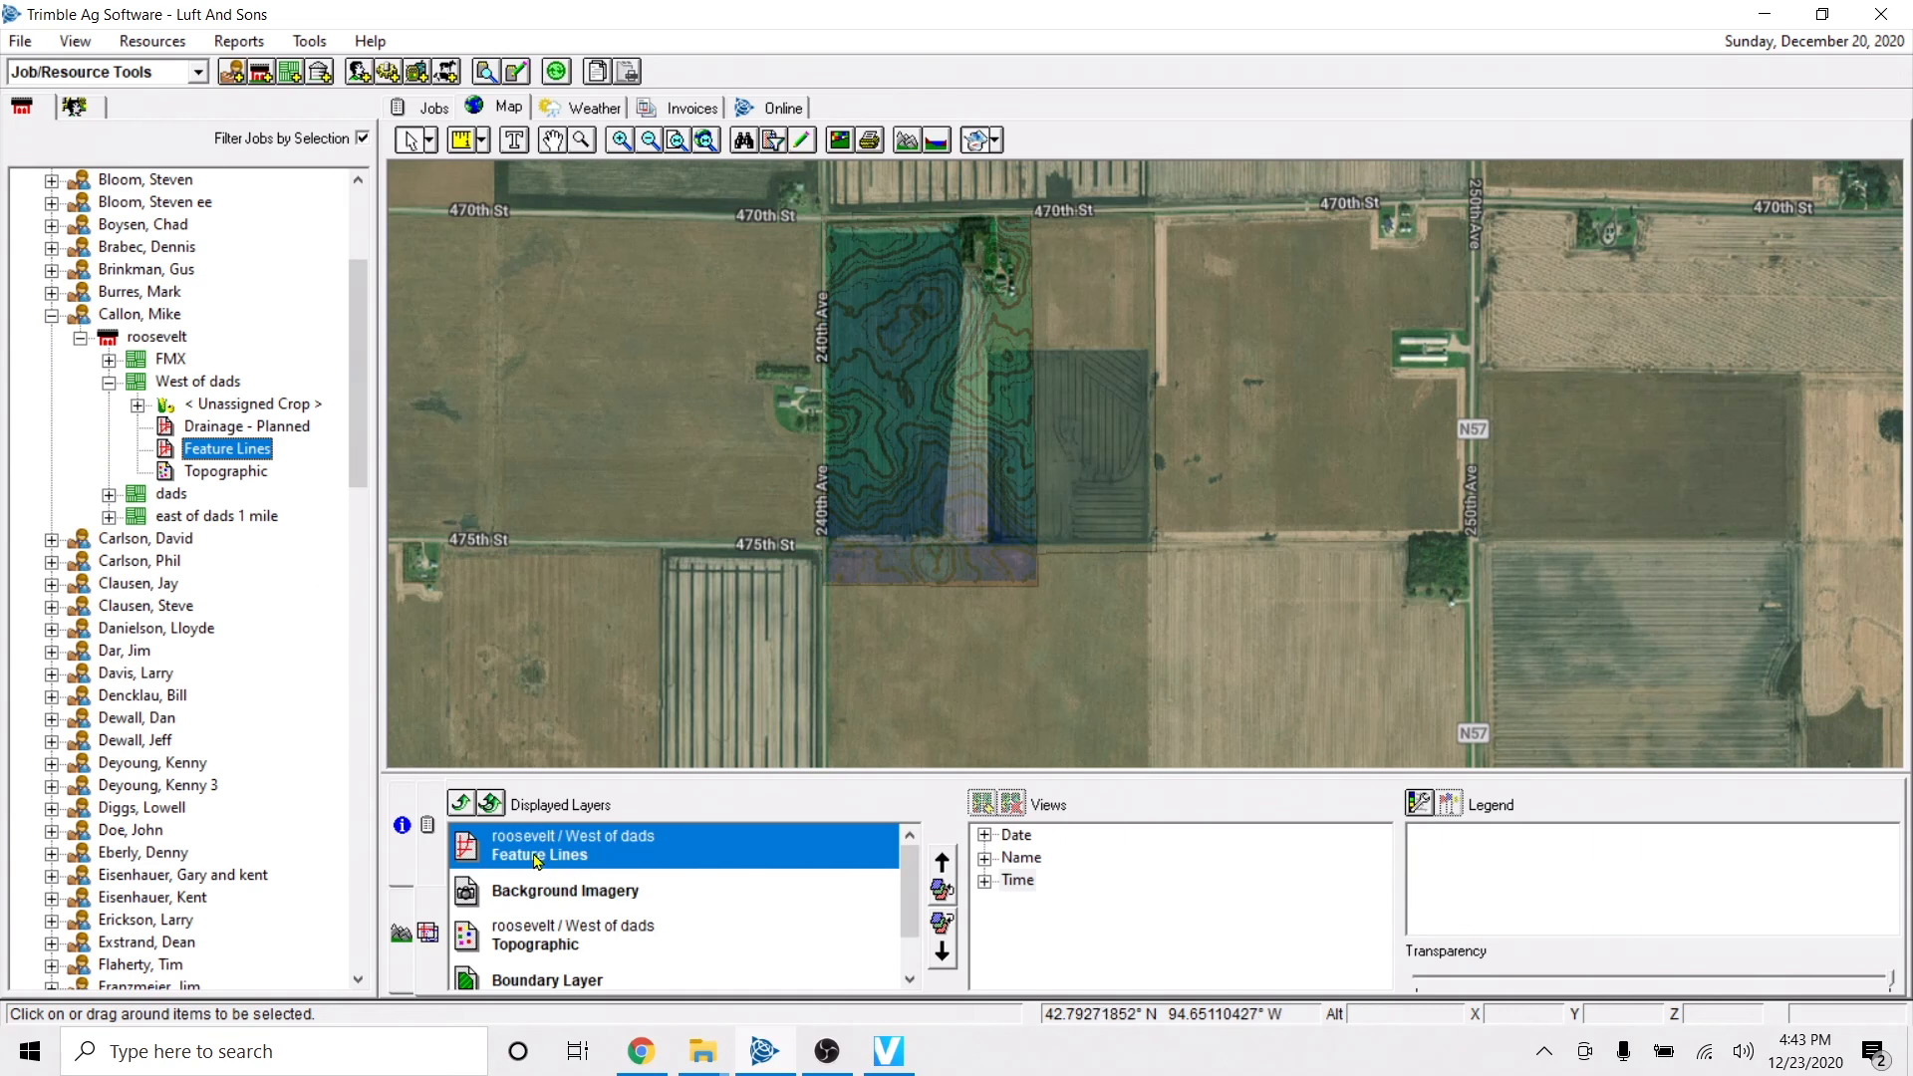
Open the Feature Lines layer for editing and paste the copied drainage lines into it as an addition.
{"action": "left_click", "coordinate": [941, 473]}
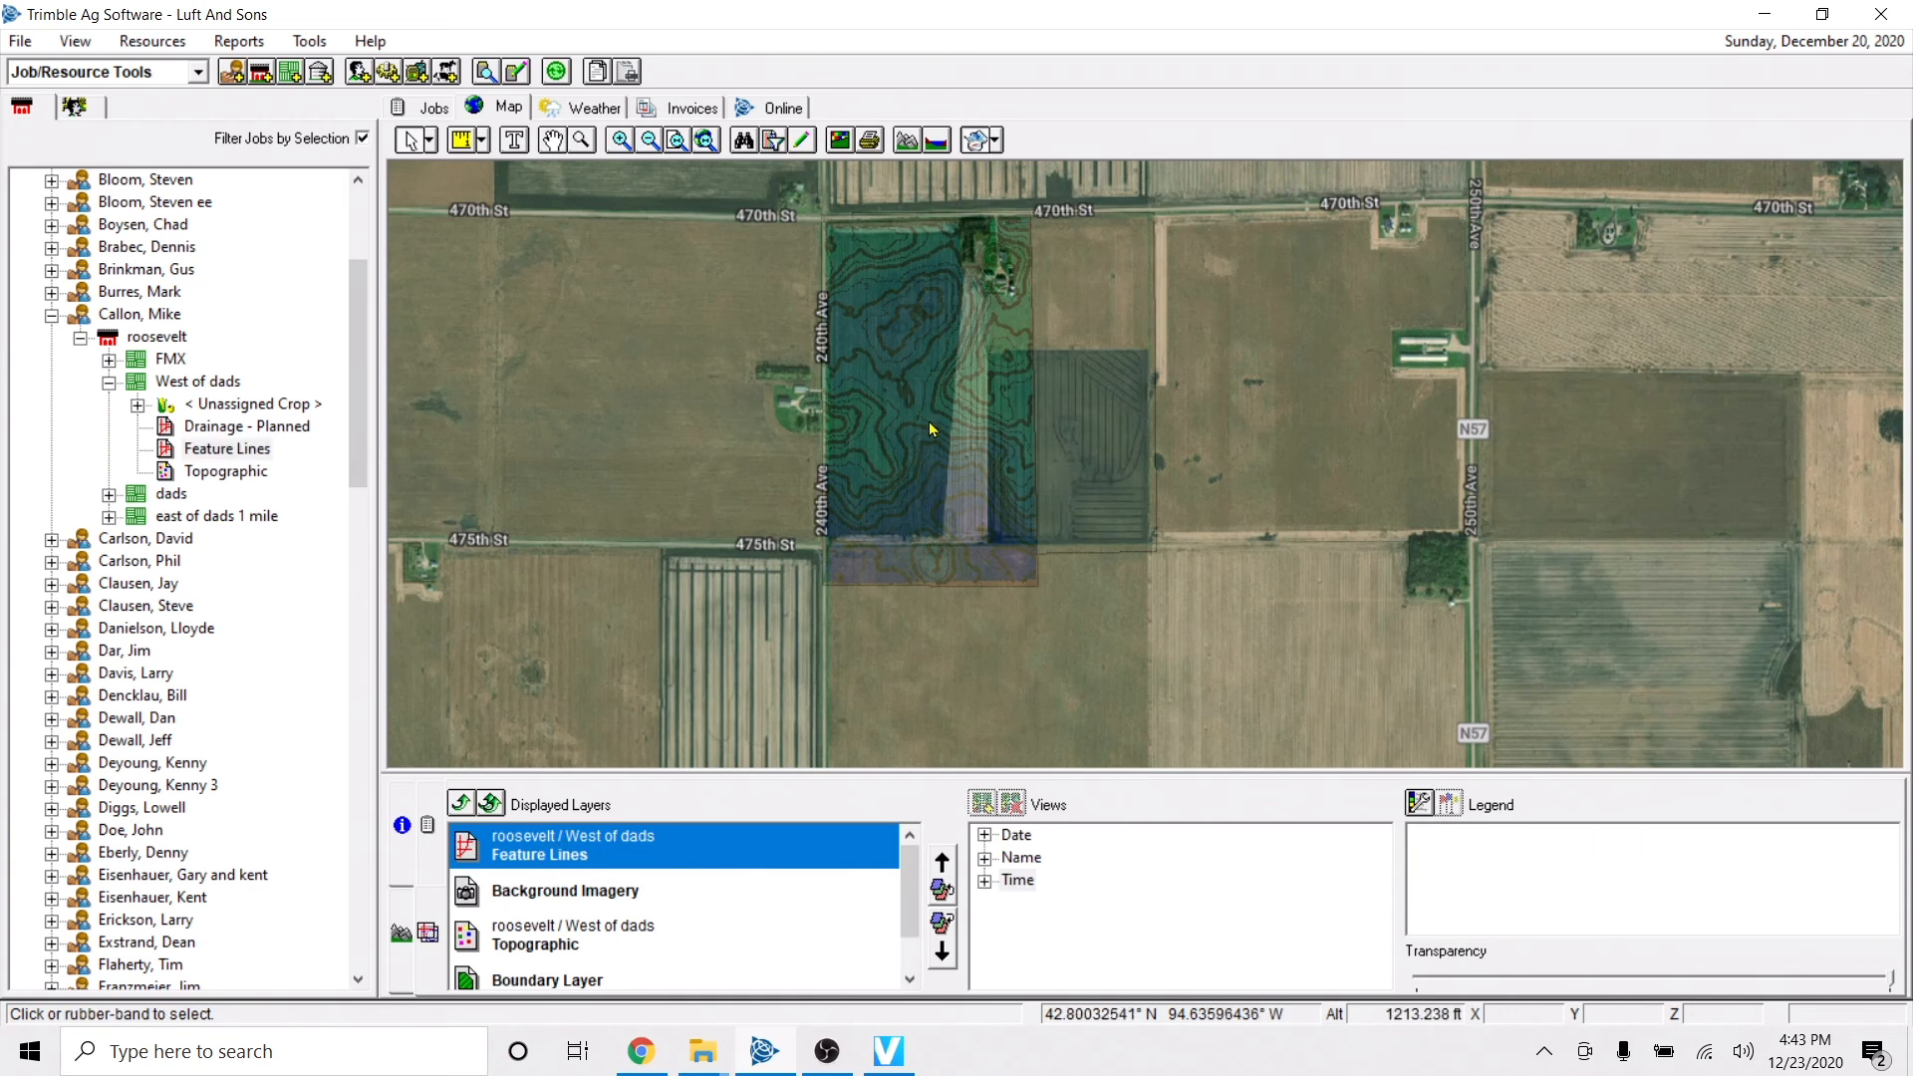
{"action": "left_click", "coordinate": [802, 141]}
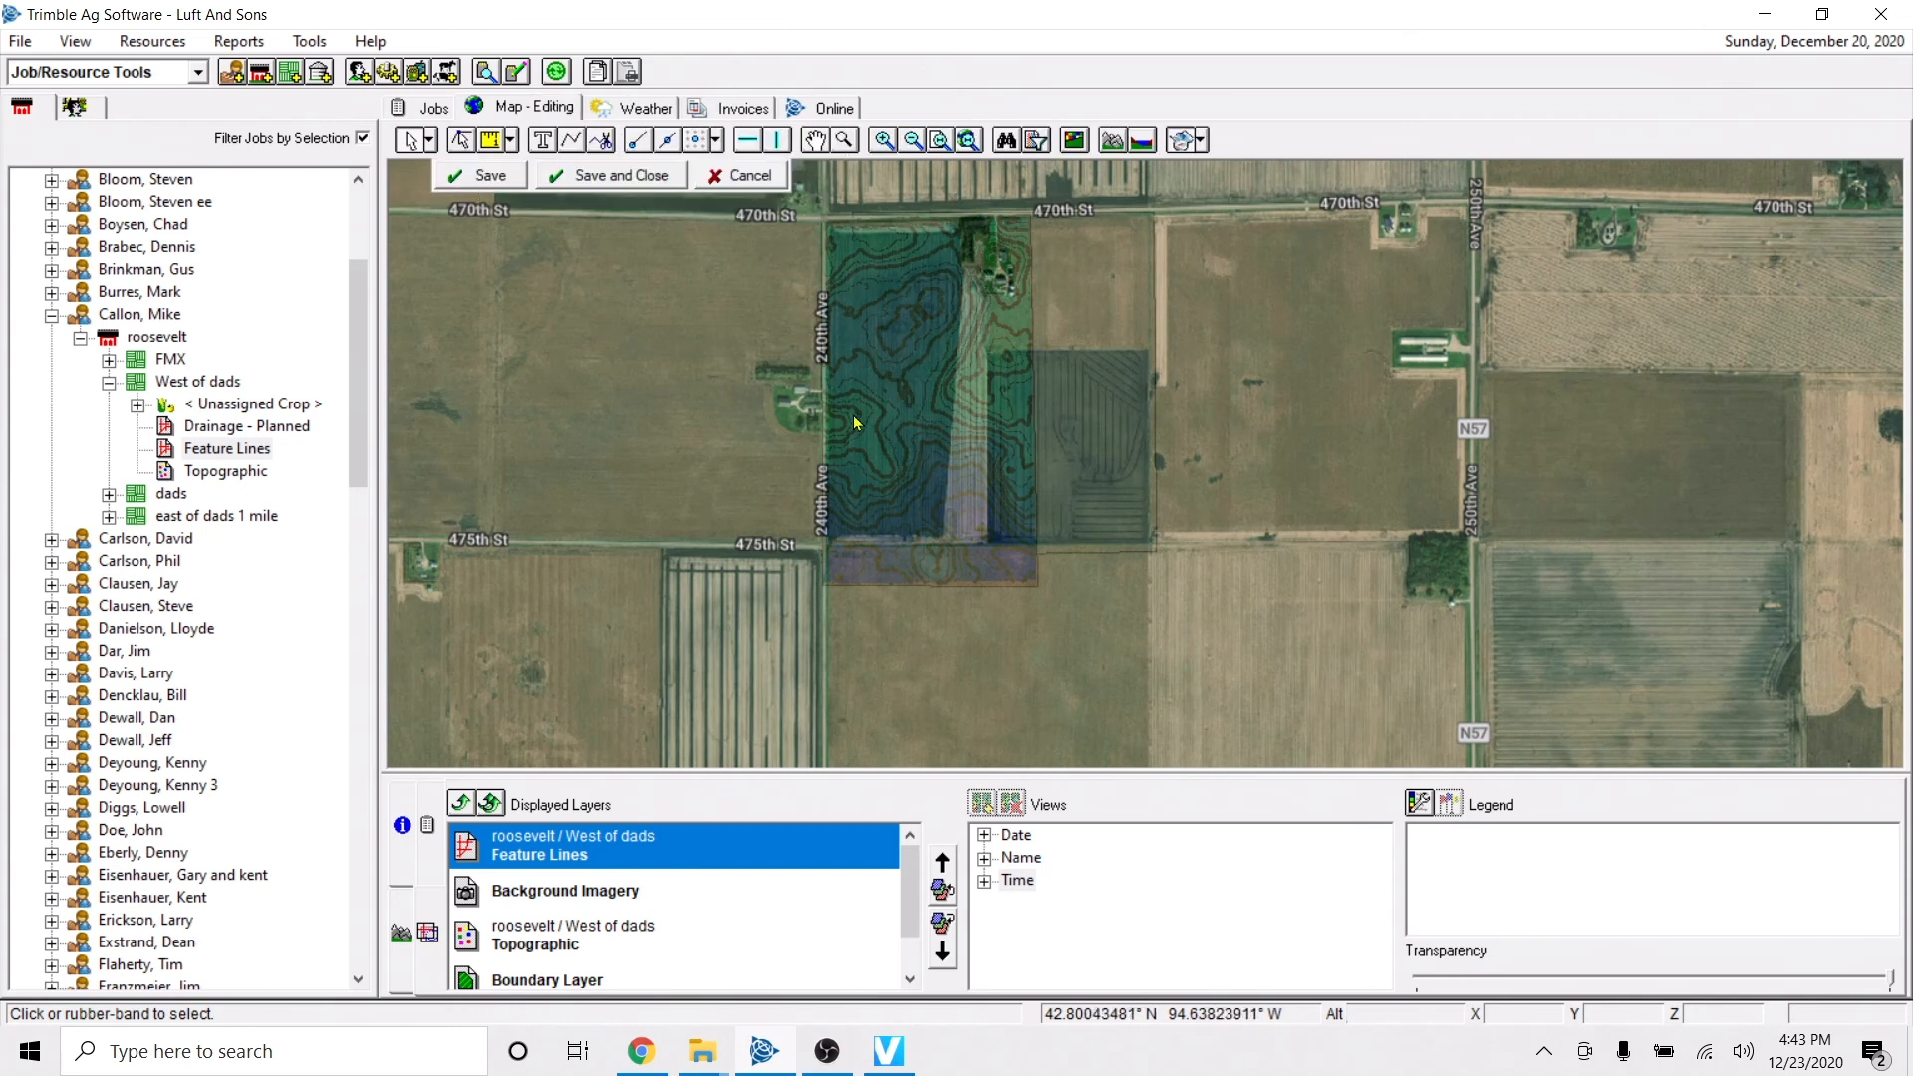
{"action": "right_click", "coordinate": [913, 472]}
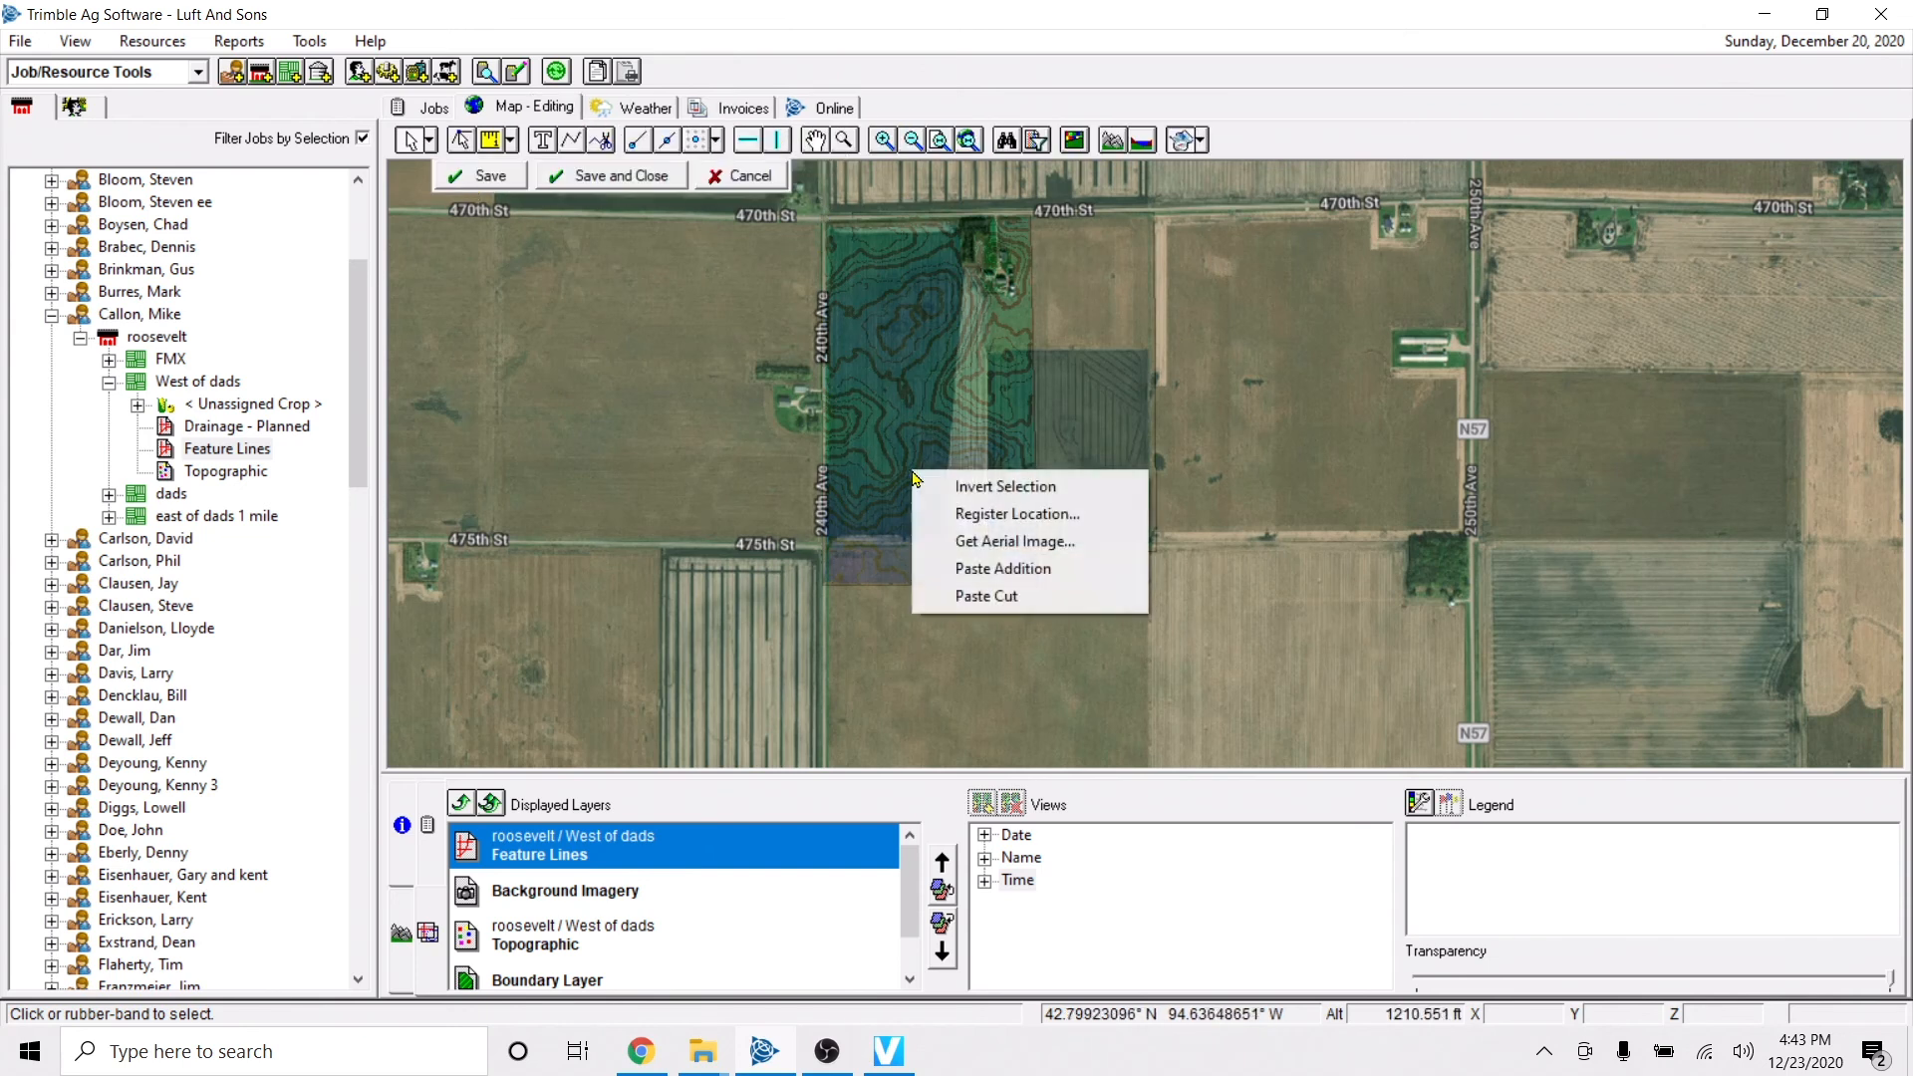
{"action": "left_click", "coordinate": [1007, 570]}
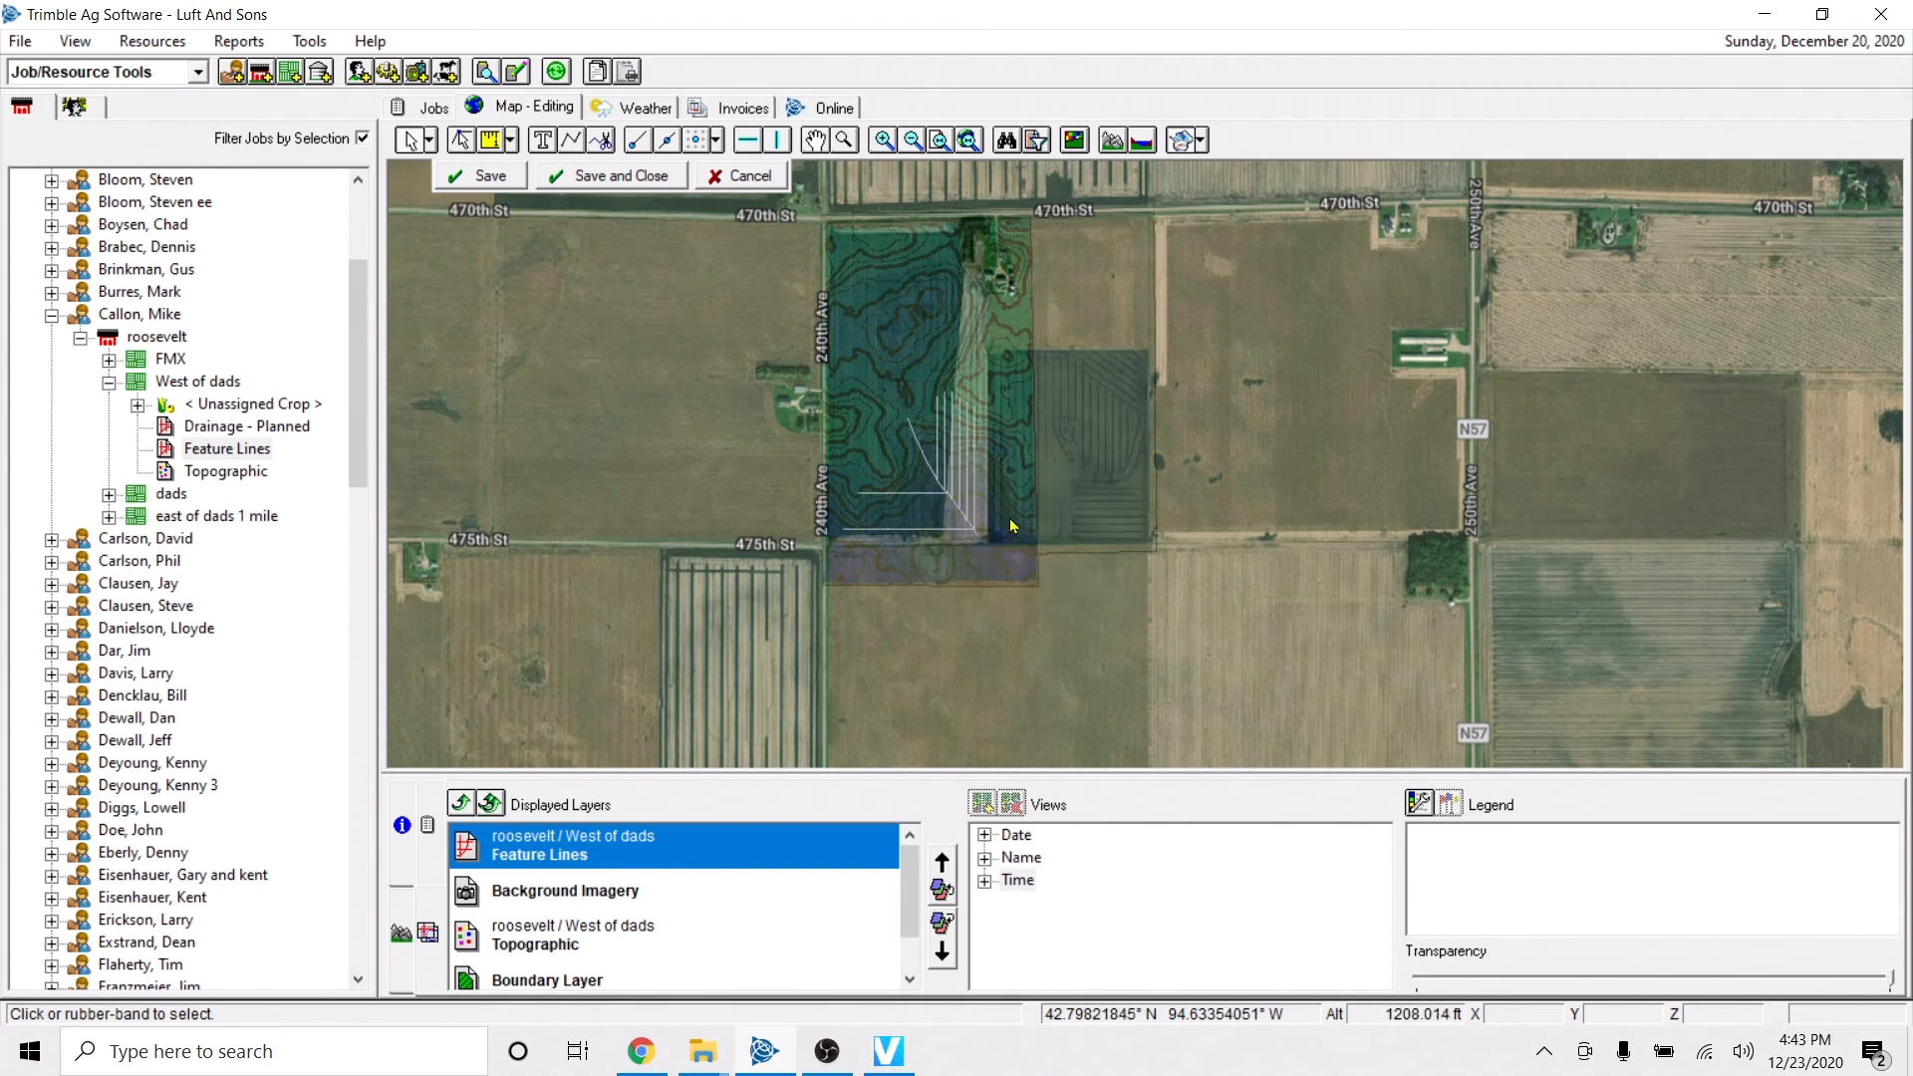
Select all pasted feature lines, set their name to Tile 4, and save the layer.
{"action": "scroll", "coordinate": [909, 477], "scroll_direction": "up", "scroll_amount": 2}
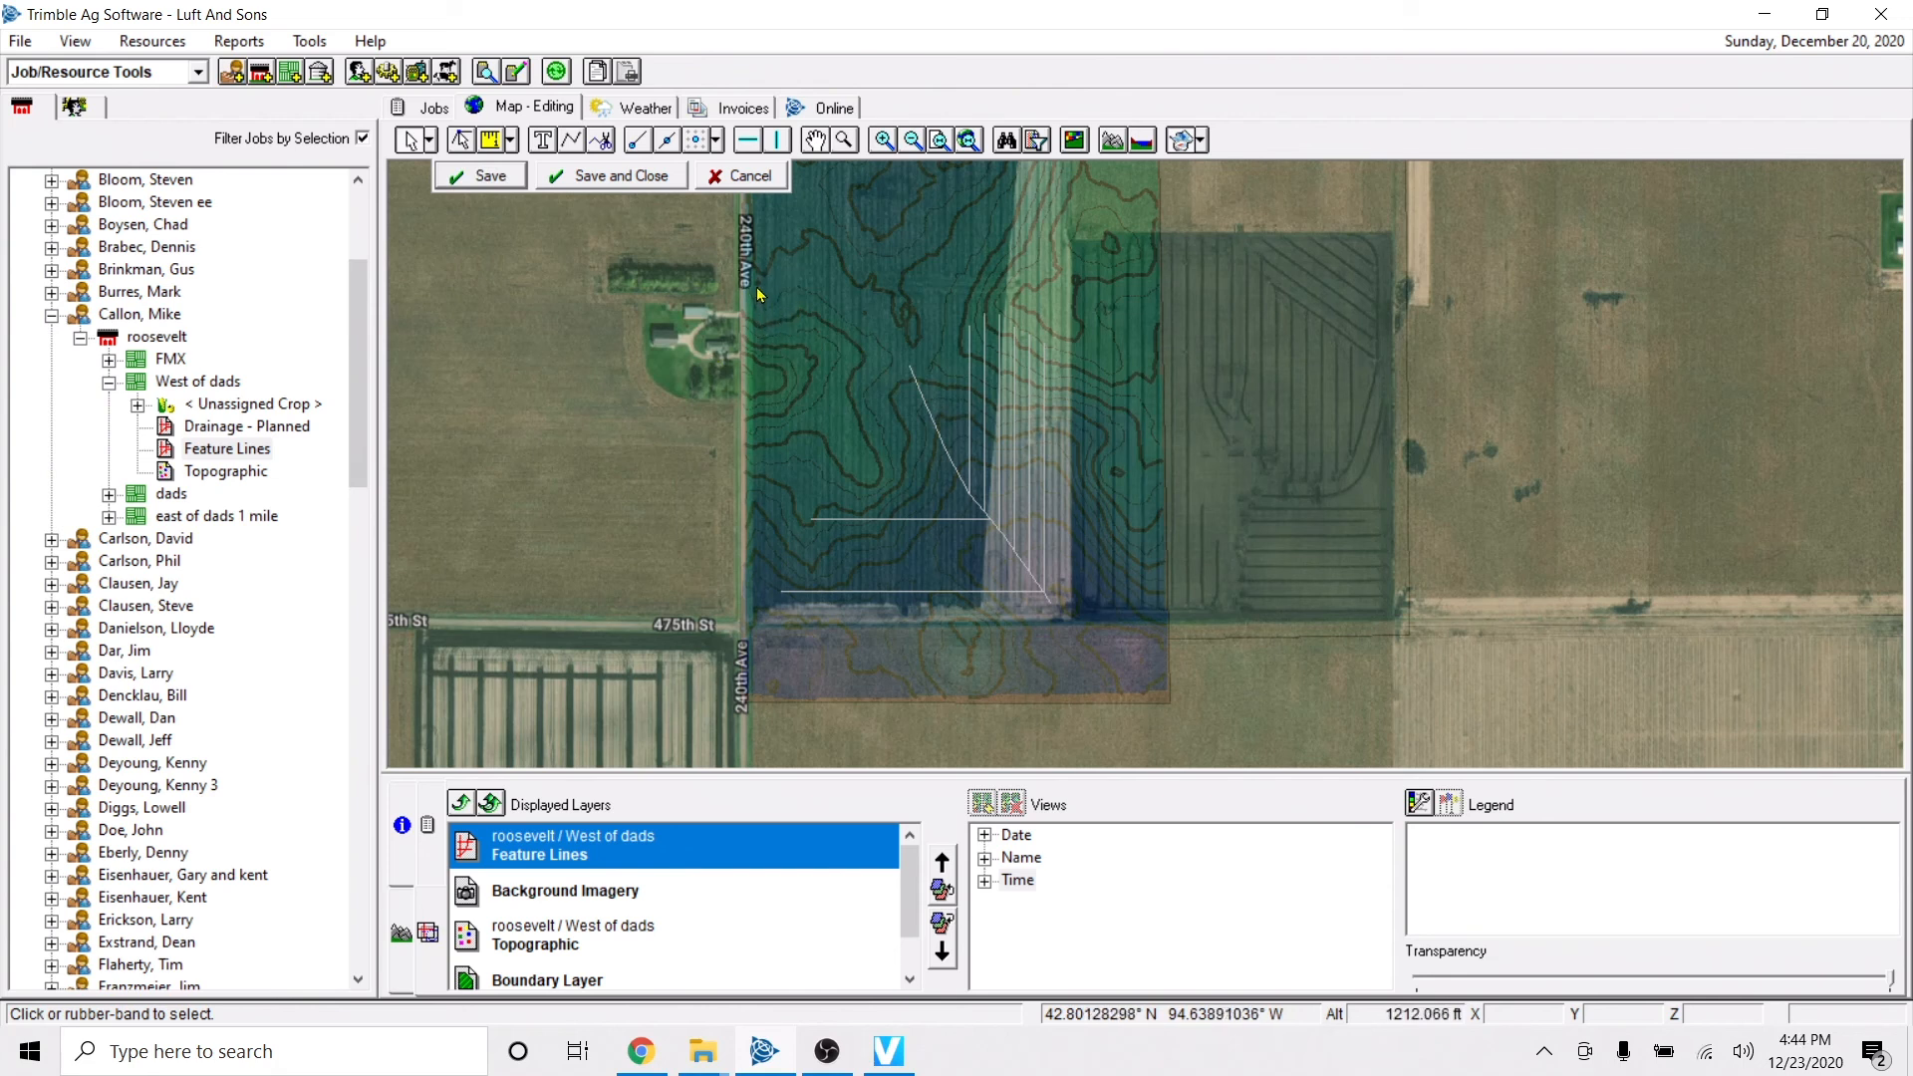
{"action": "left_click_drag", "start_coordinate": [758, 286], "coordinate": [1170, 679]}
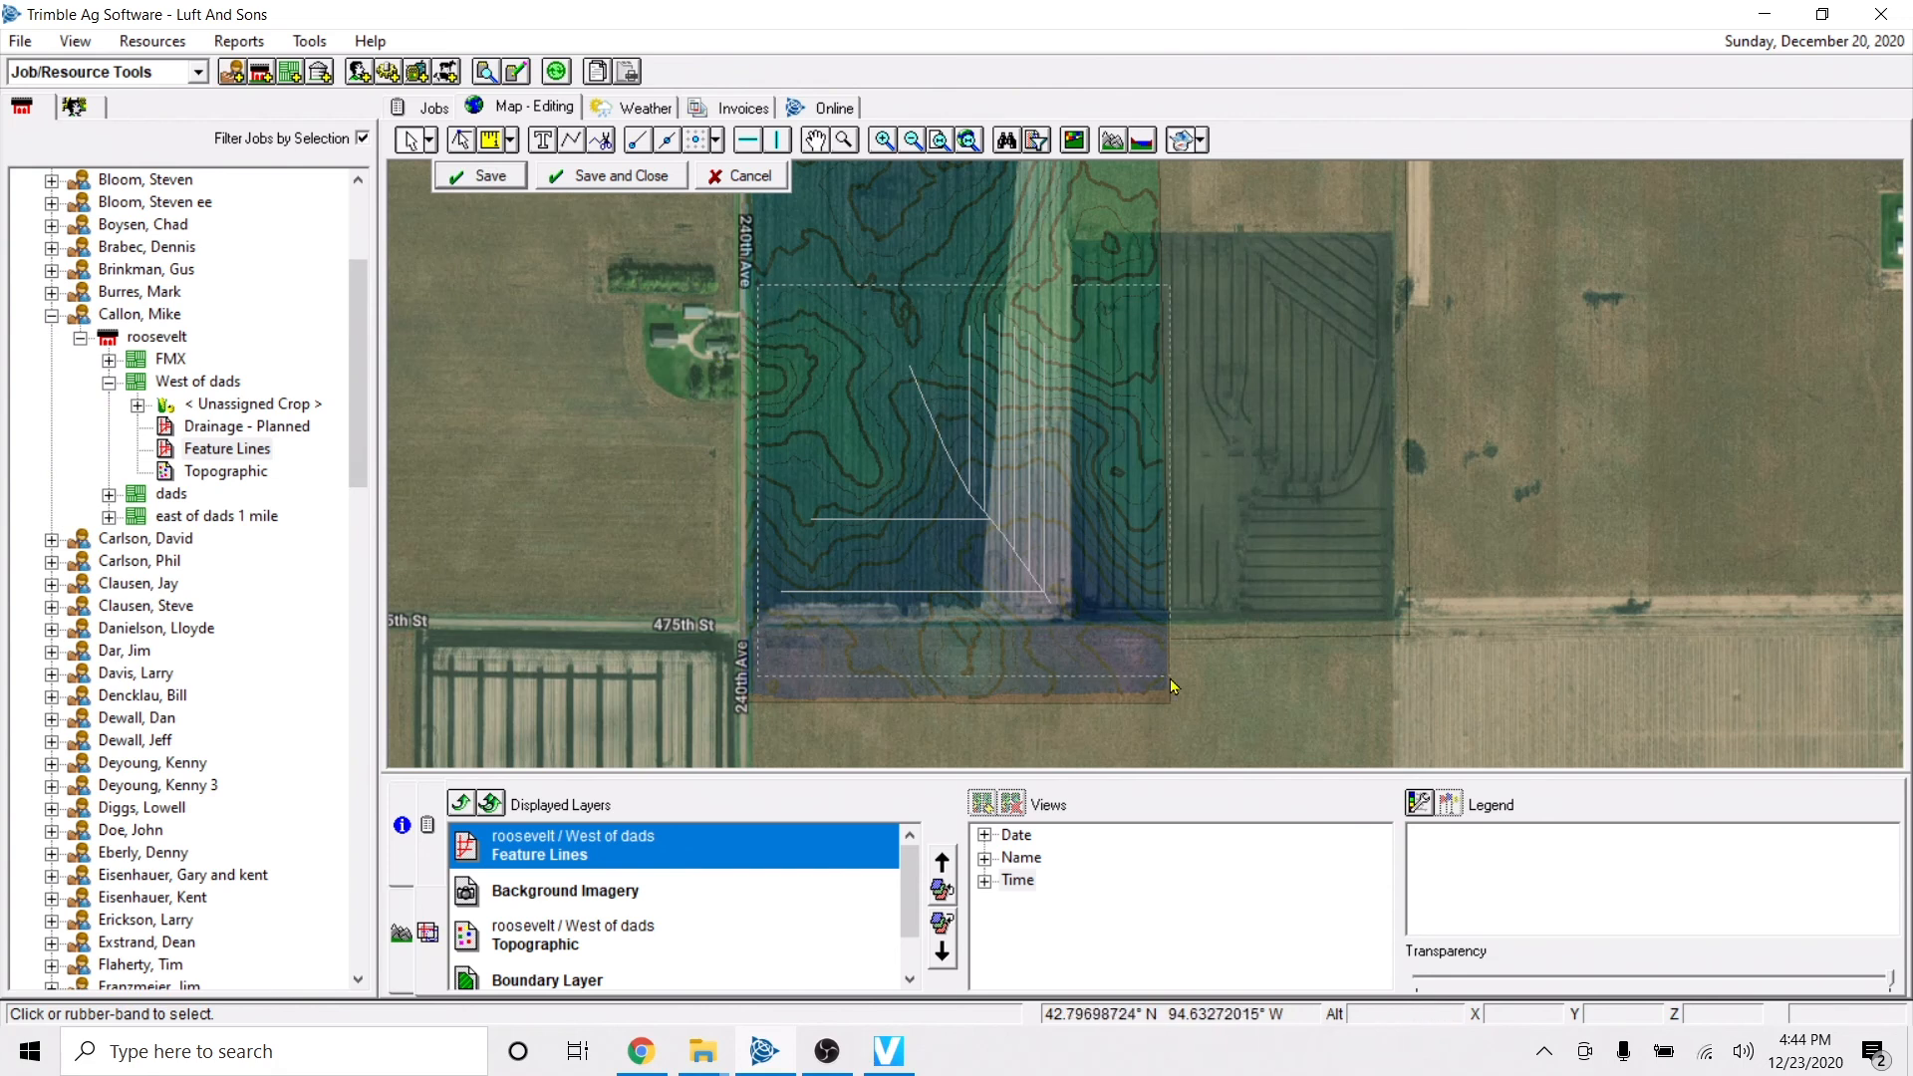
{"action": "right_click", "coordinate": [1008, 521]}
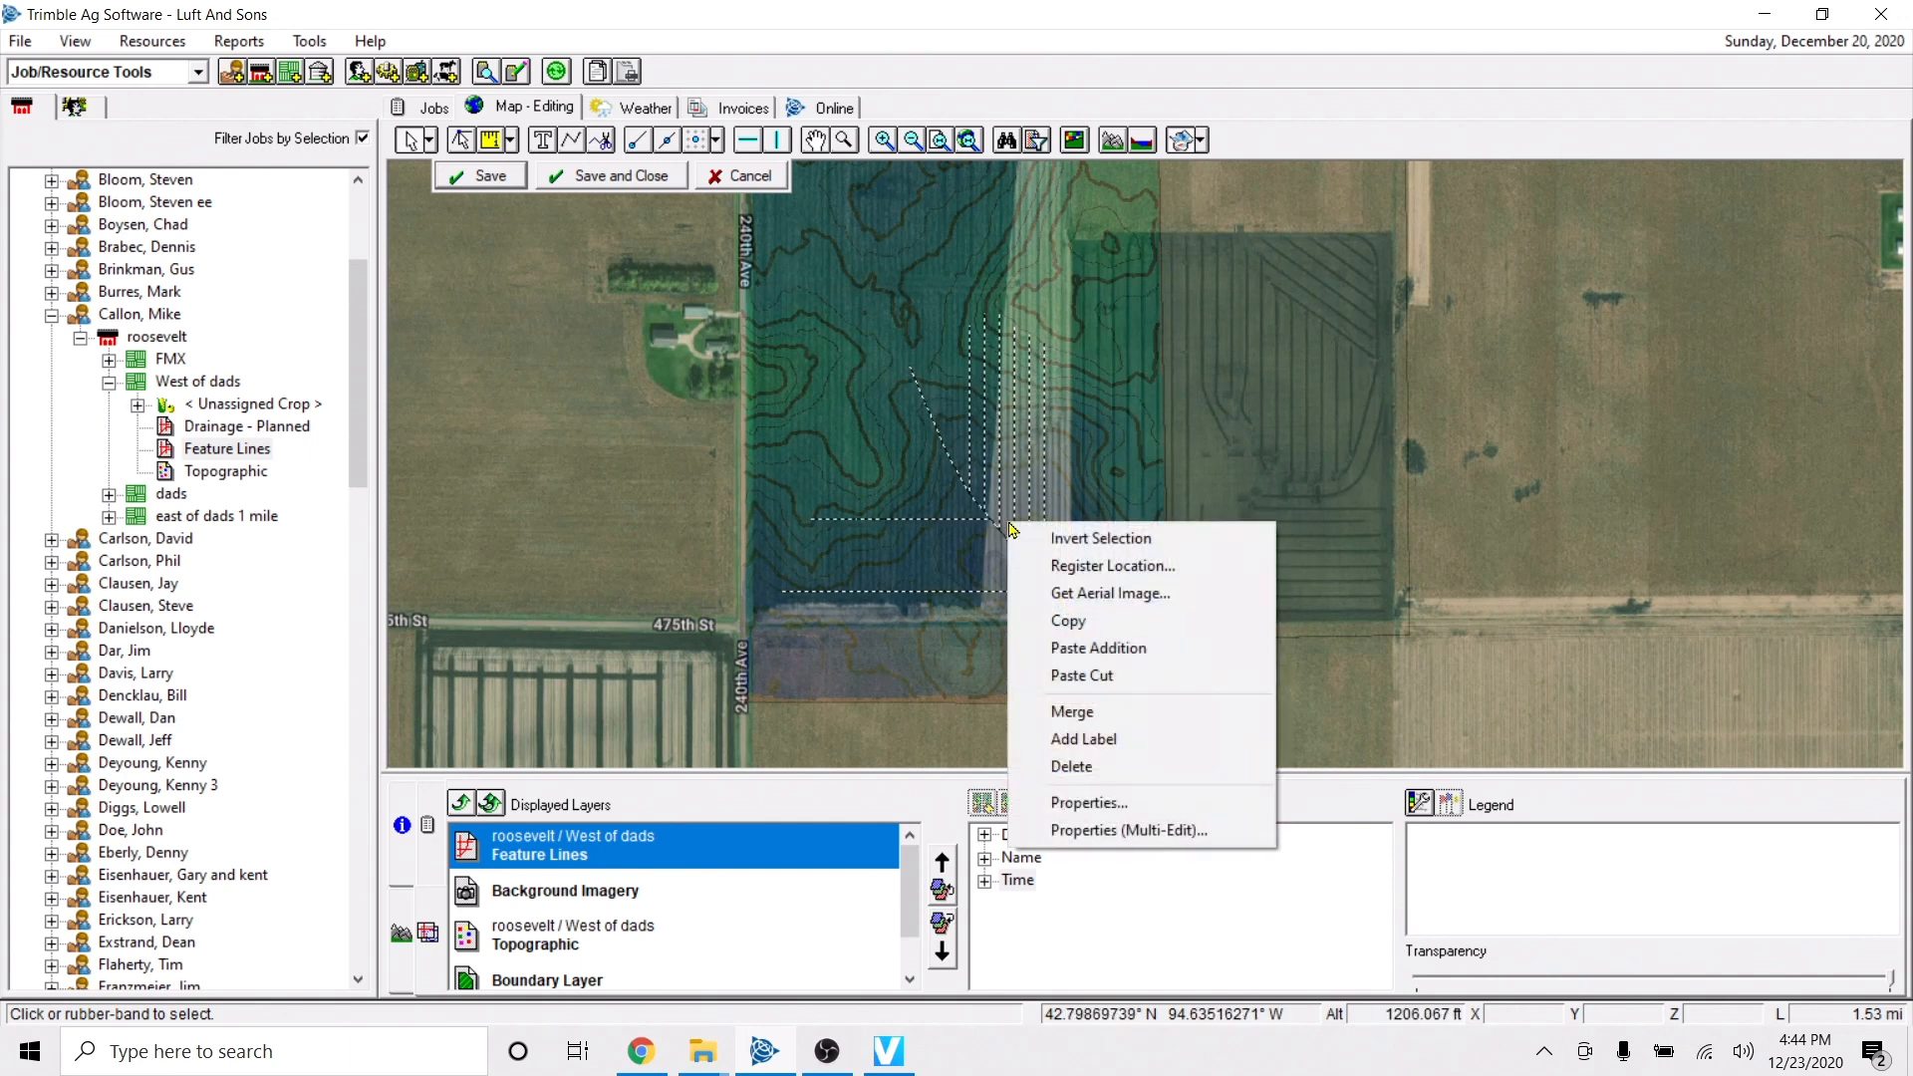
{"action": "left_click", "coordinate": [1096, 802]}
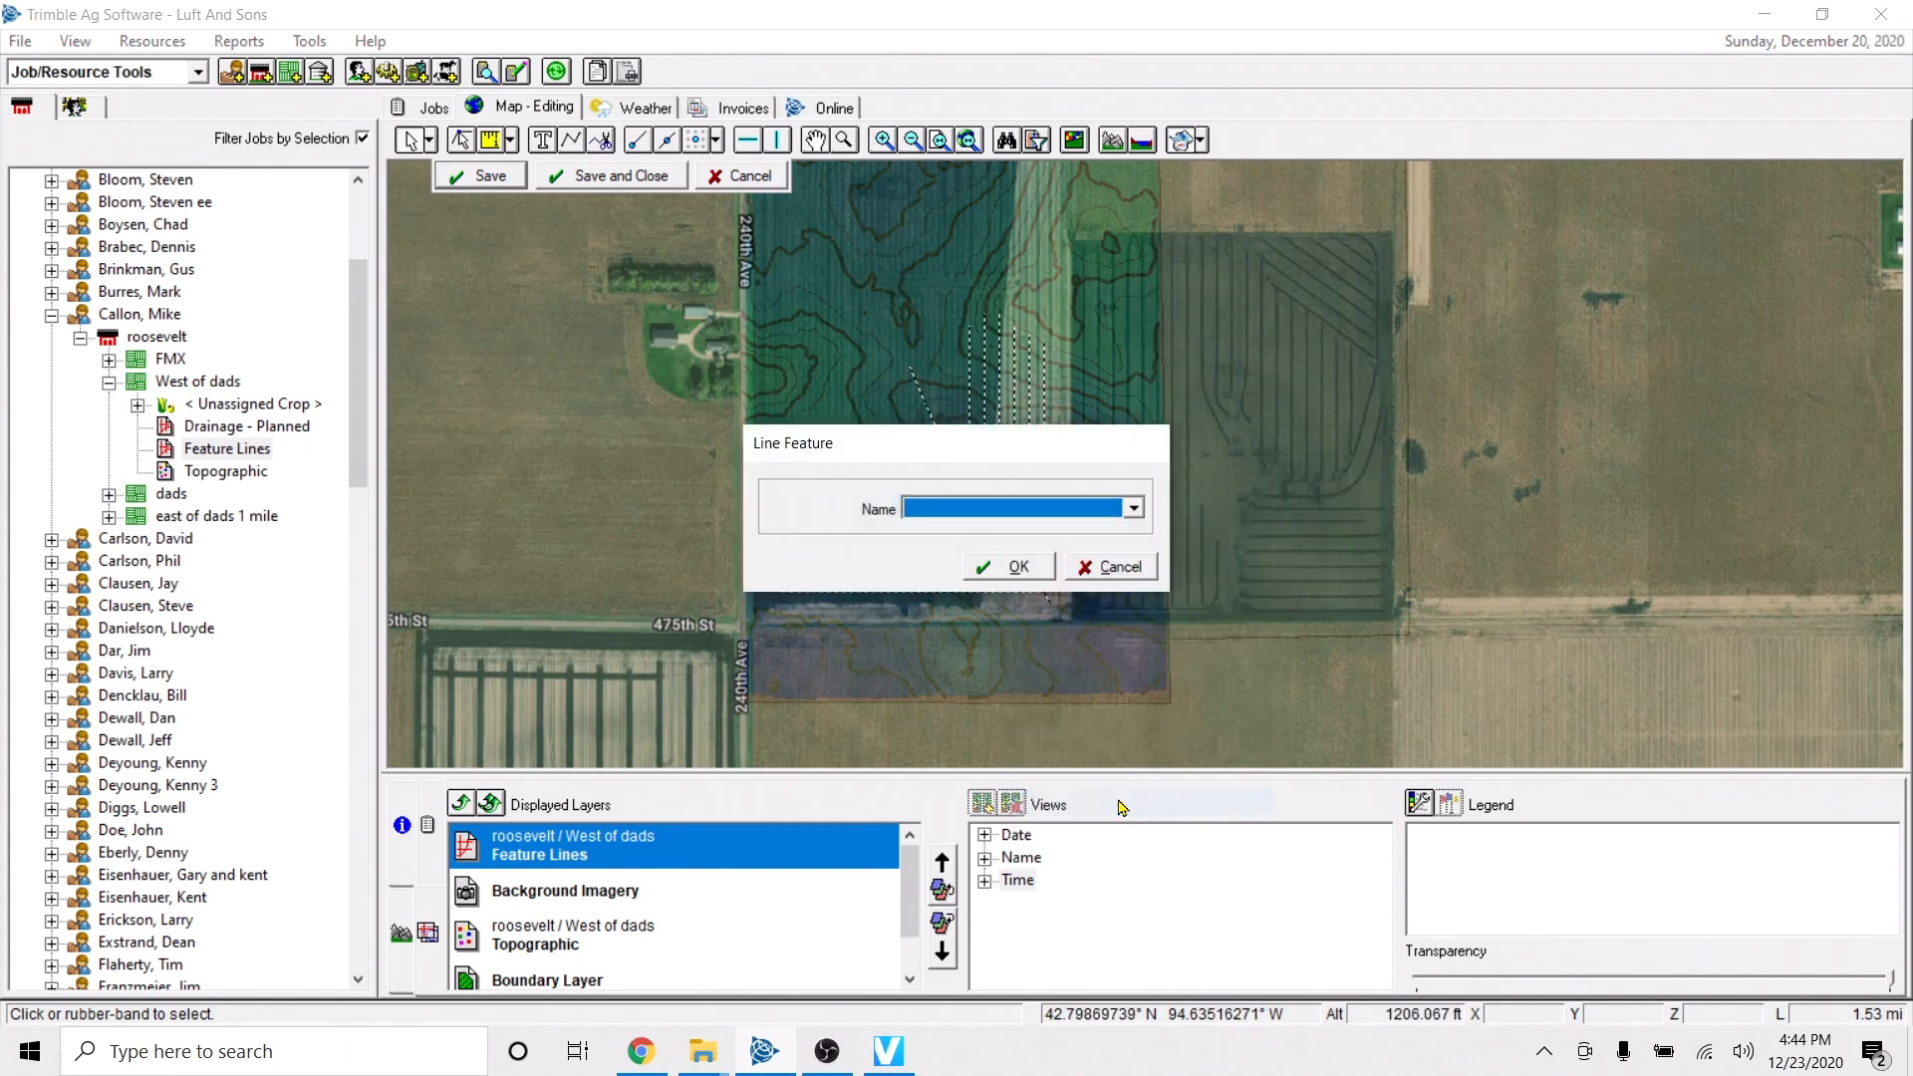
{"action": "left_click", "coordinate": [1076, 509]}
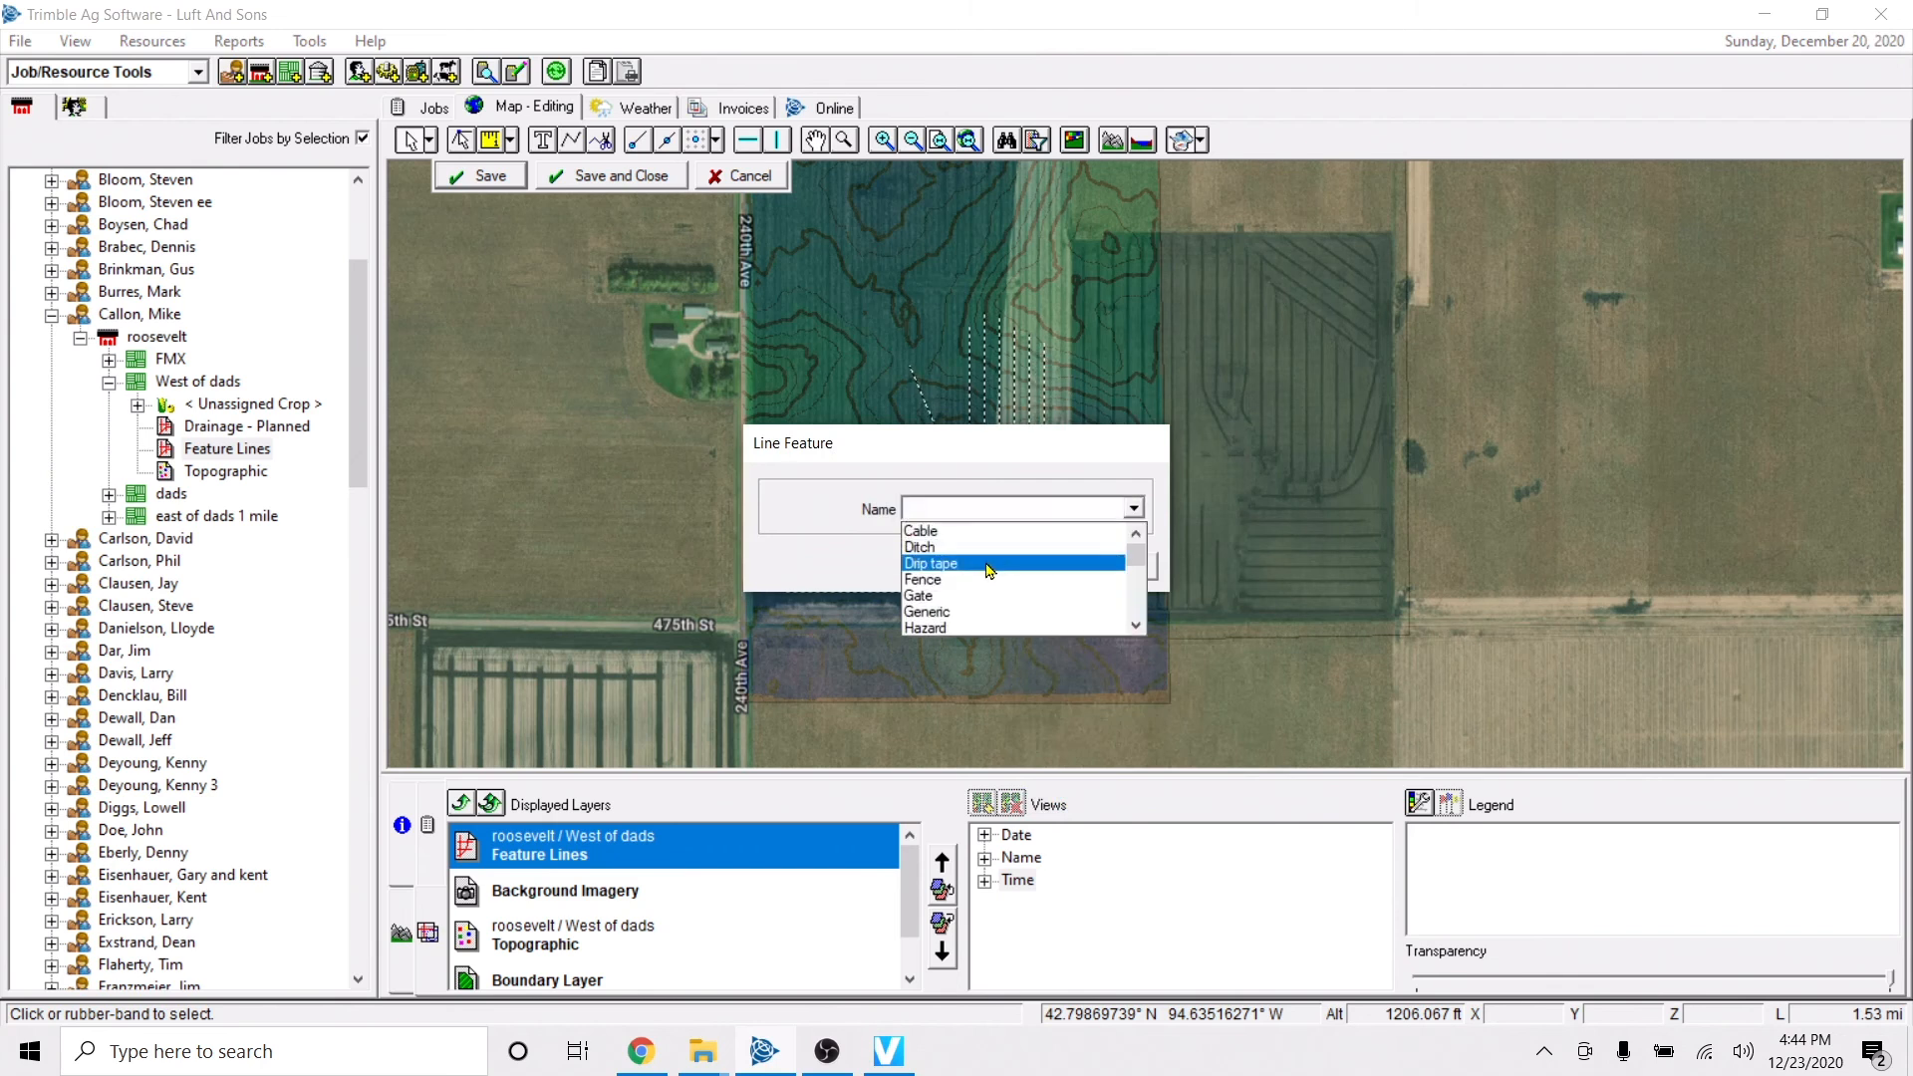
{"action": "scroll", "coordinate": [986, 569], "scroll_direction": "down", "scroll_amount": 2}
{"action": "scroll", "coordinate": [989, 573], "scroll_direction": "down", "scroll_amount": 2}
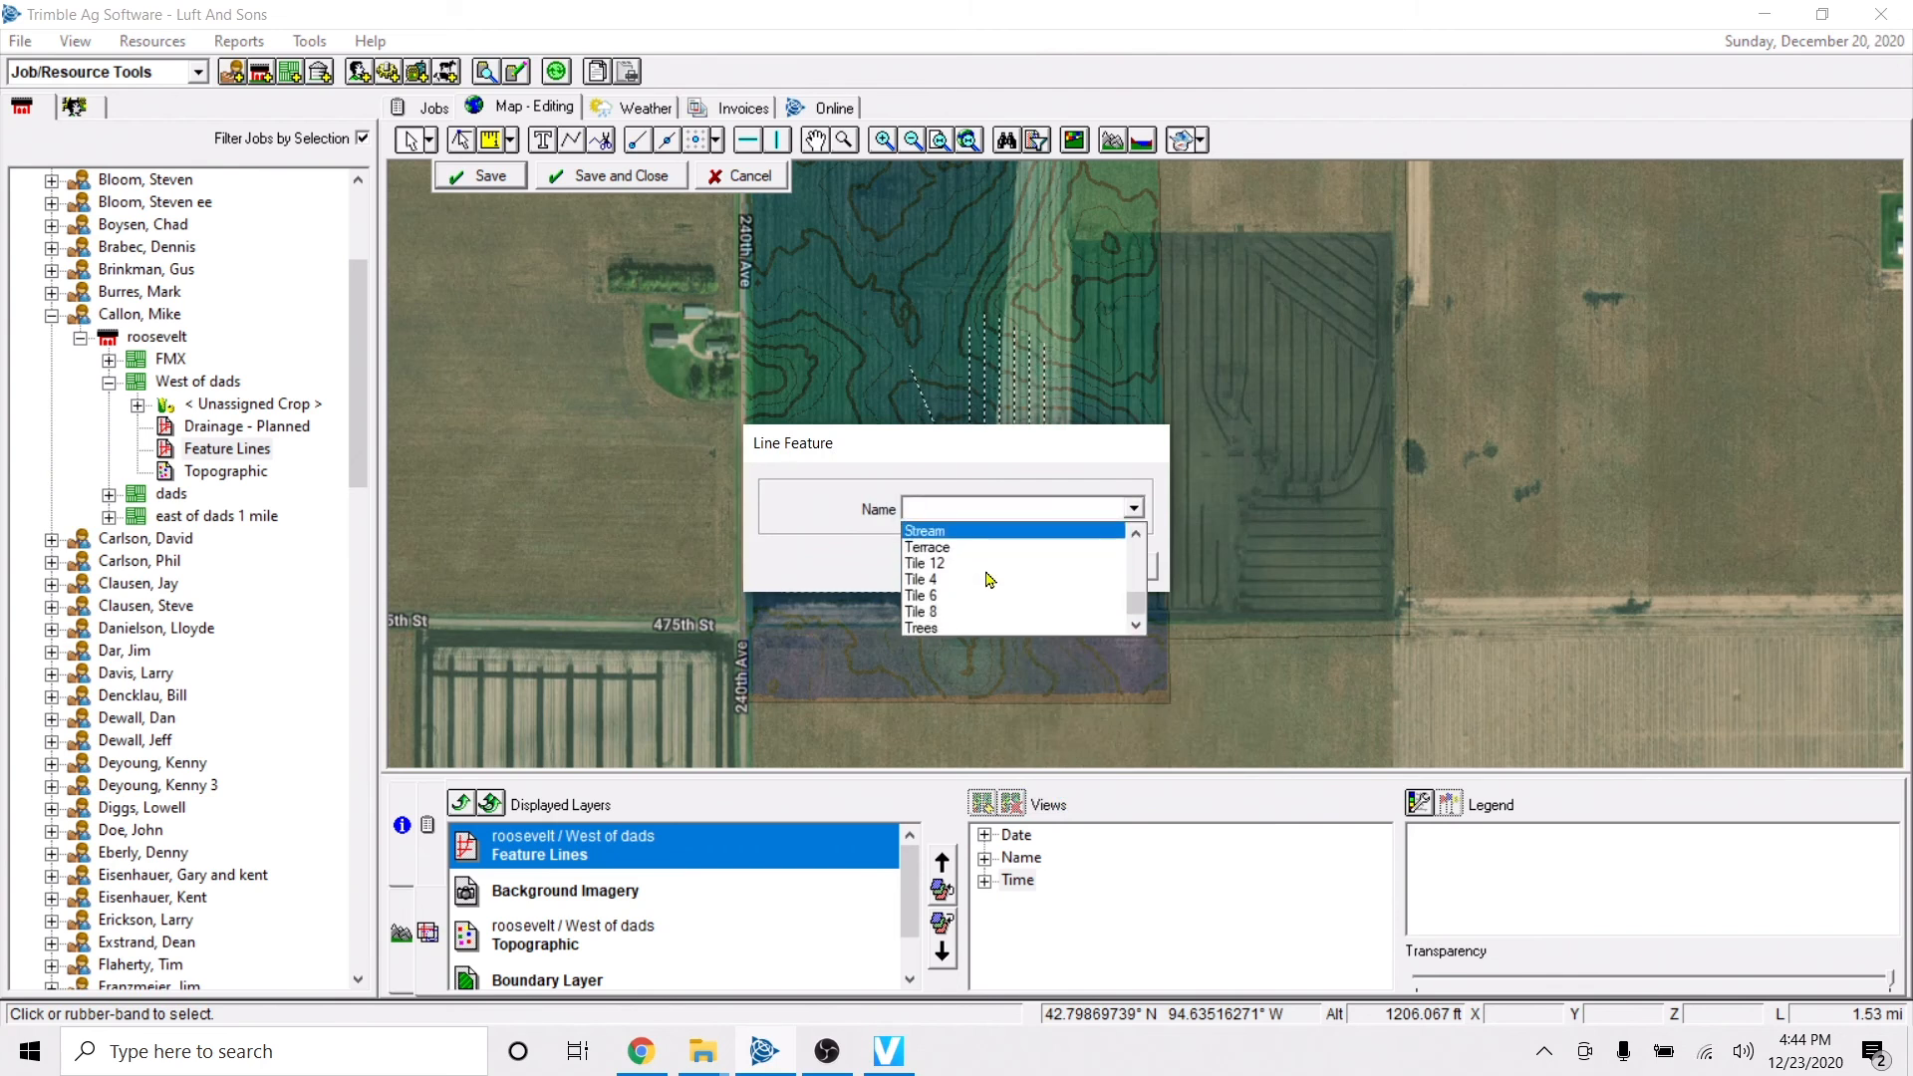
{"action": "scroll", "coordinate": [989, 580], "scroll_direction": "up", "scroll_amount": 4}
{"action": "scroll", "coordinate": [988, 580], "scroll_direction": "down", "scroll_amount": 5}
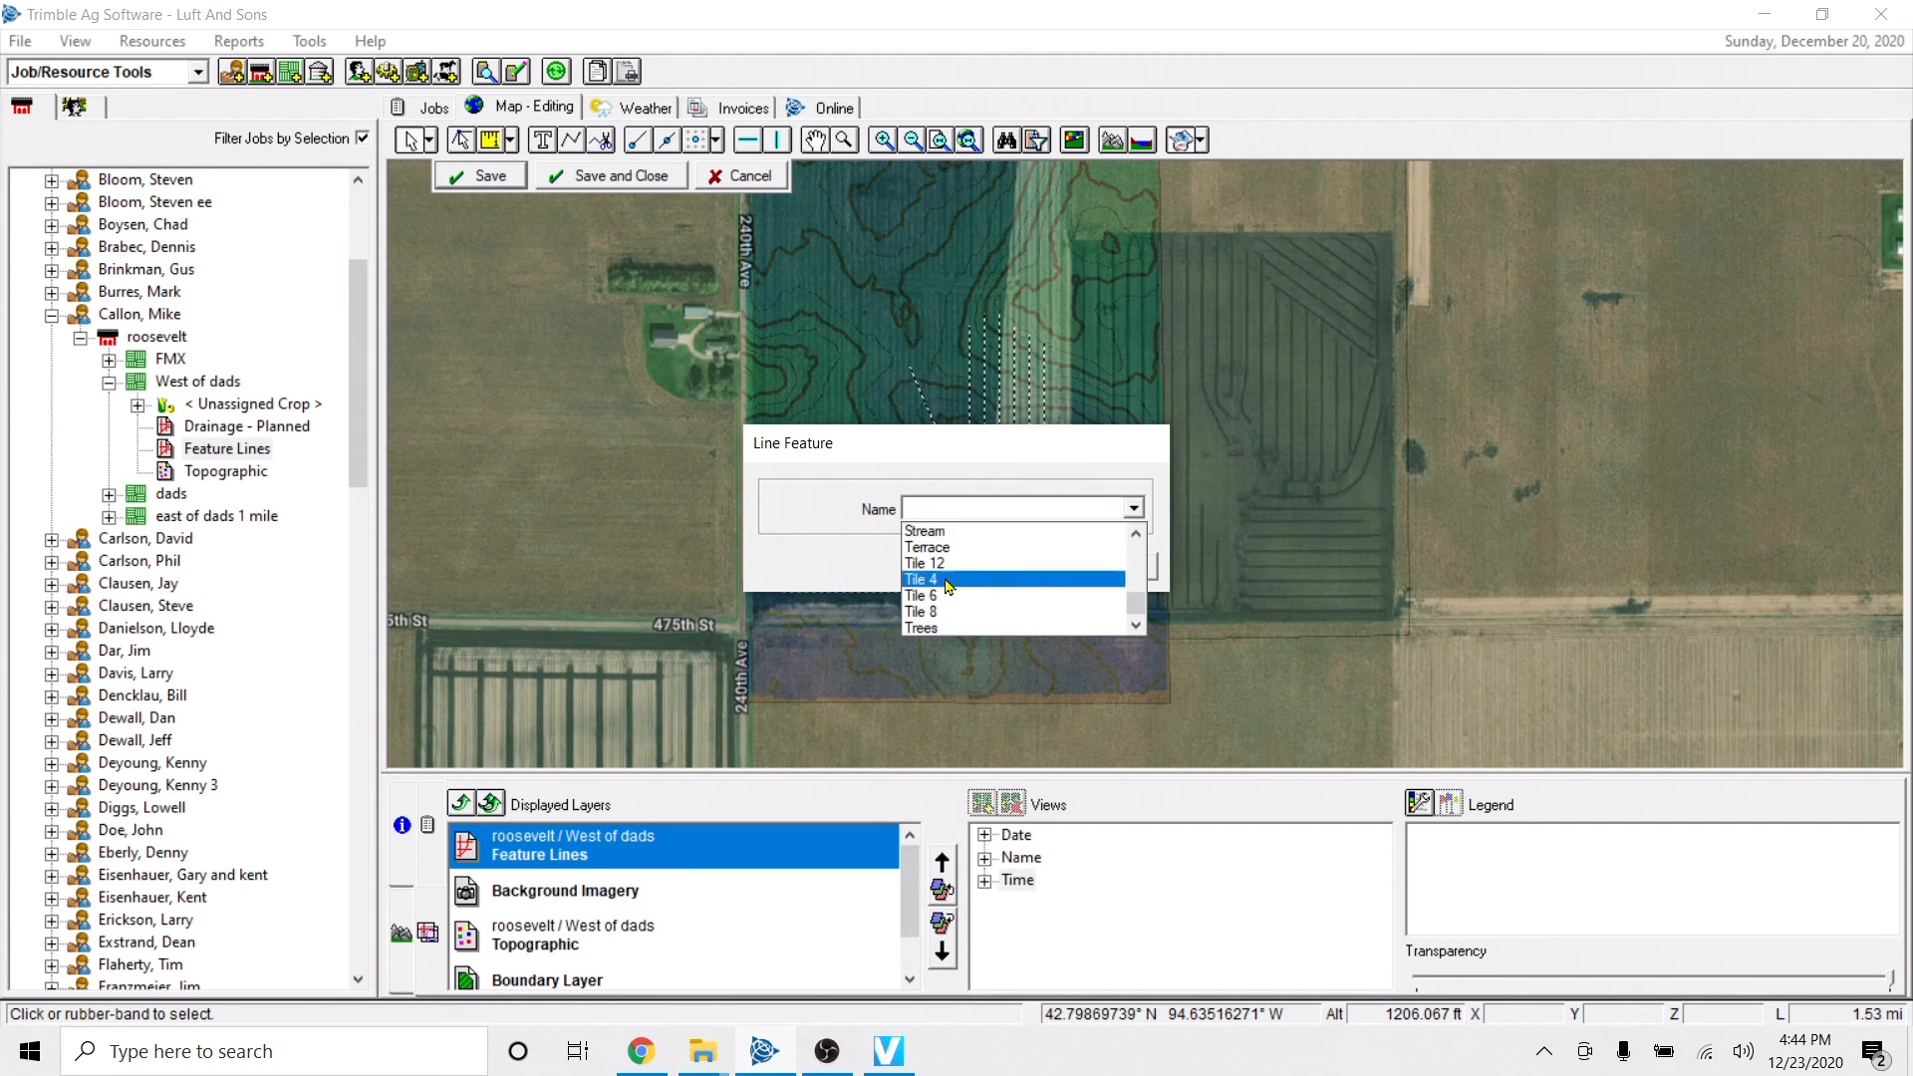
{"action": "left_click", "coordinate": [949, 580]}
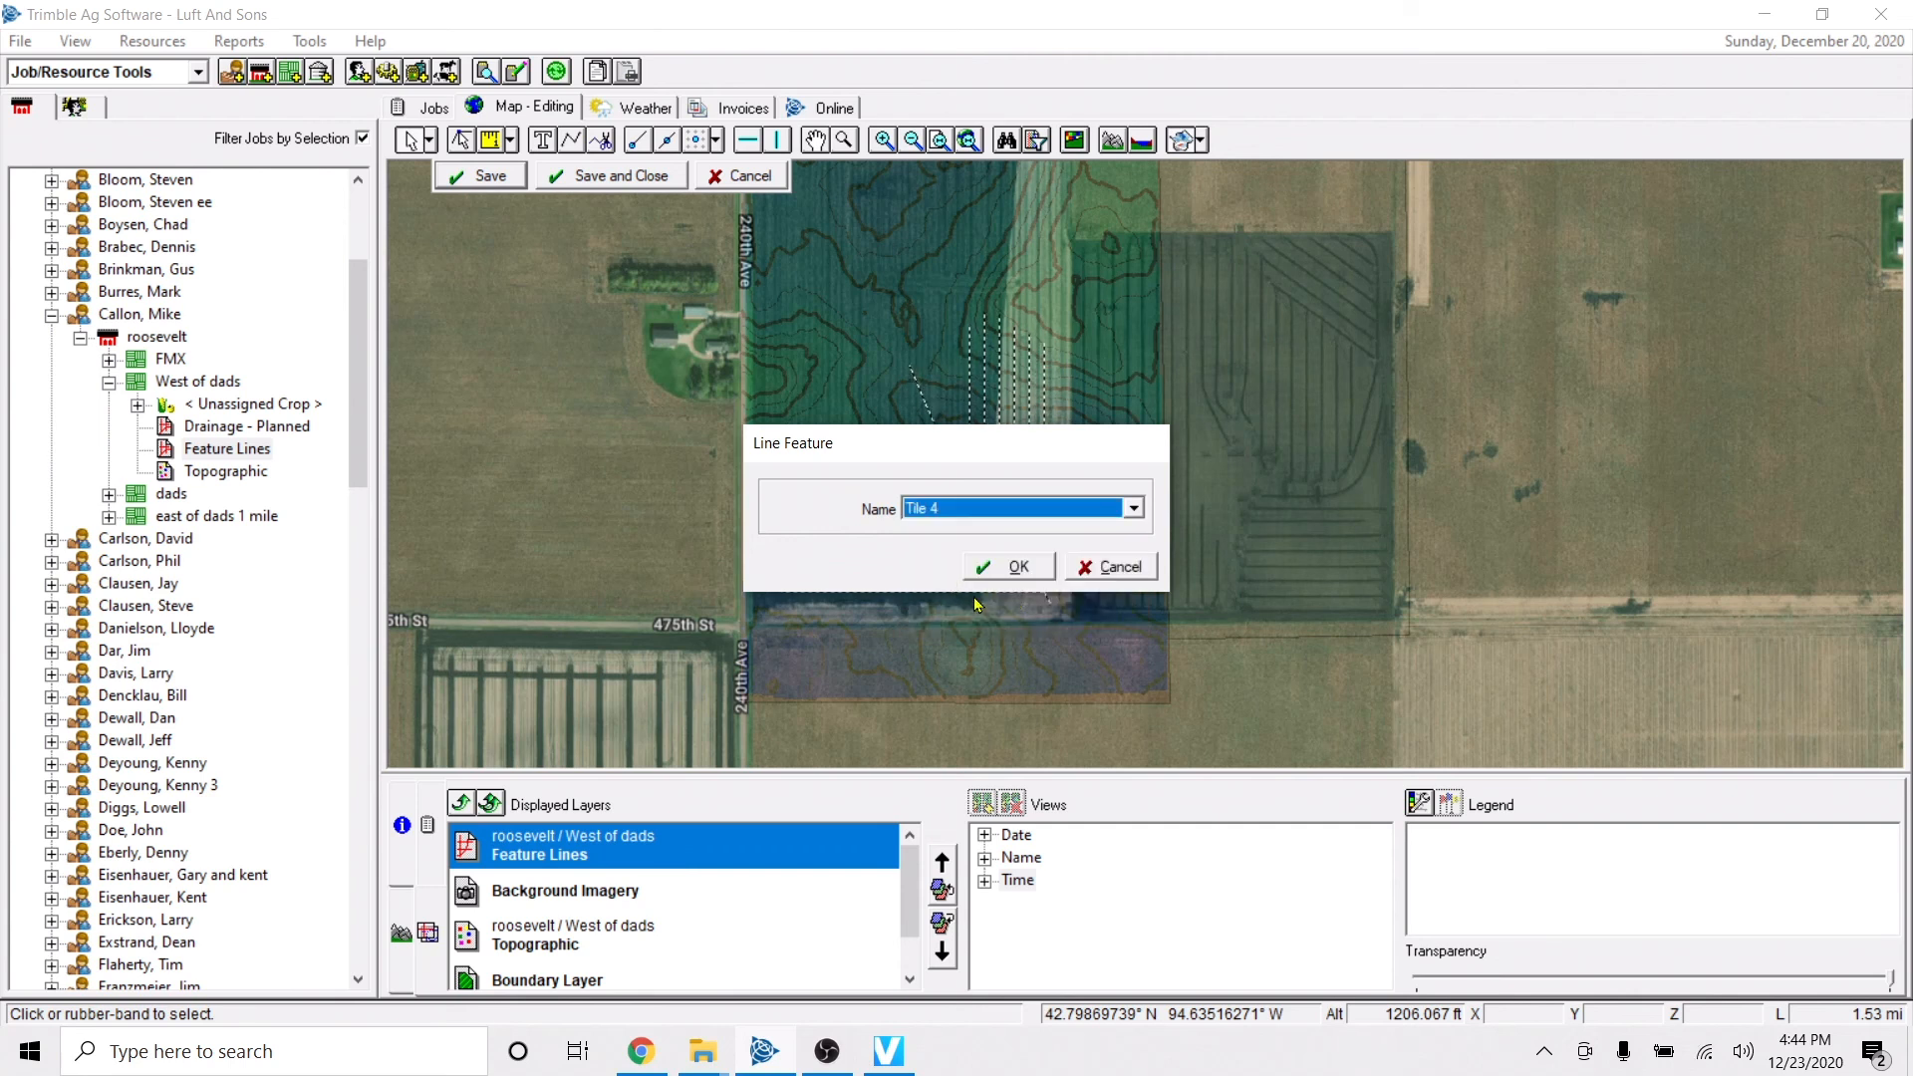
{"action": "left_click", "coordinate": [1016, 575]}
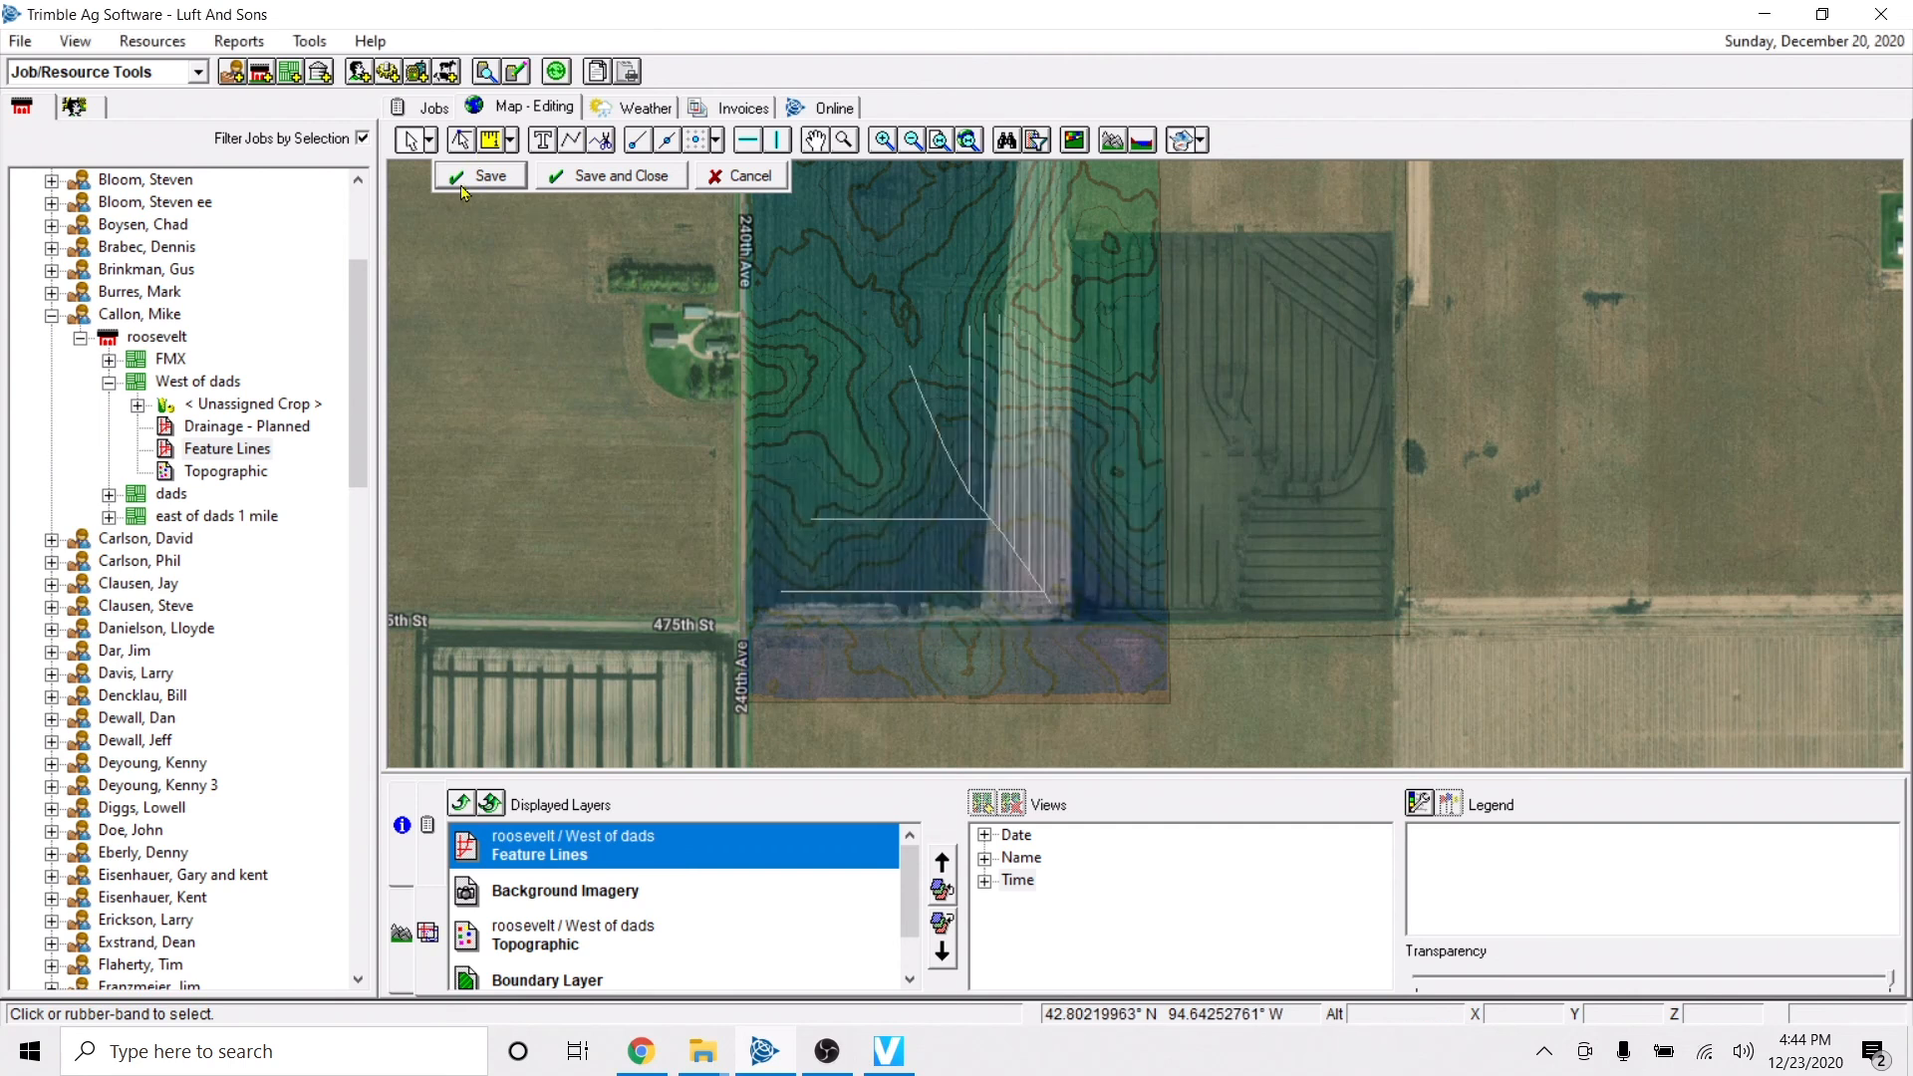
{"action": "left_click", "coordinate": [478, 176]}
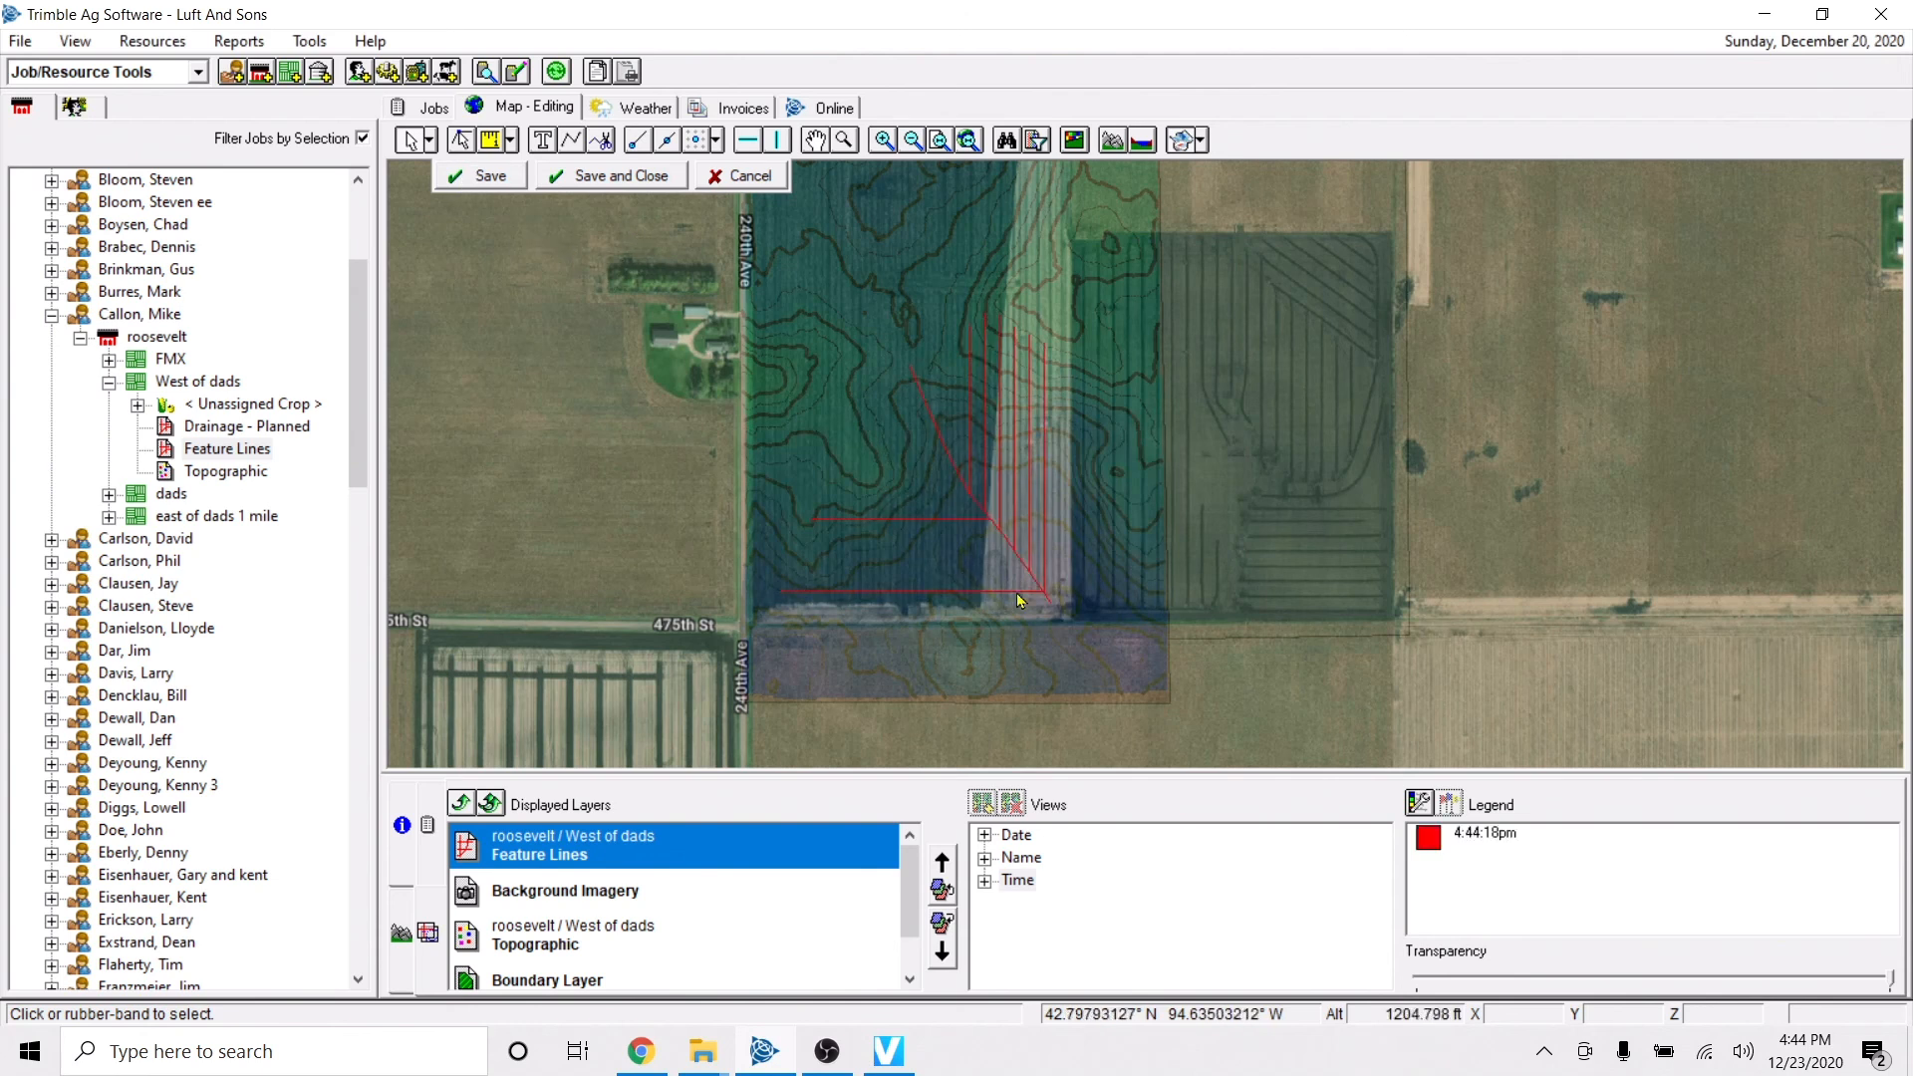
{"action": "scroll", "coordinate": [1021, 583], "scroll_direction": "up", "scroll_amount": 1}
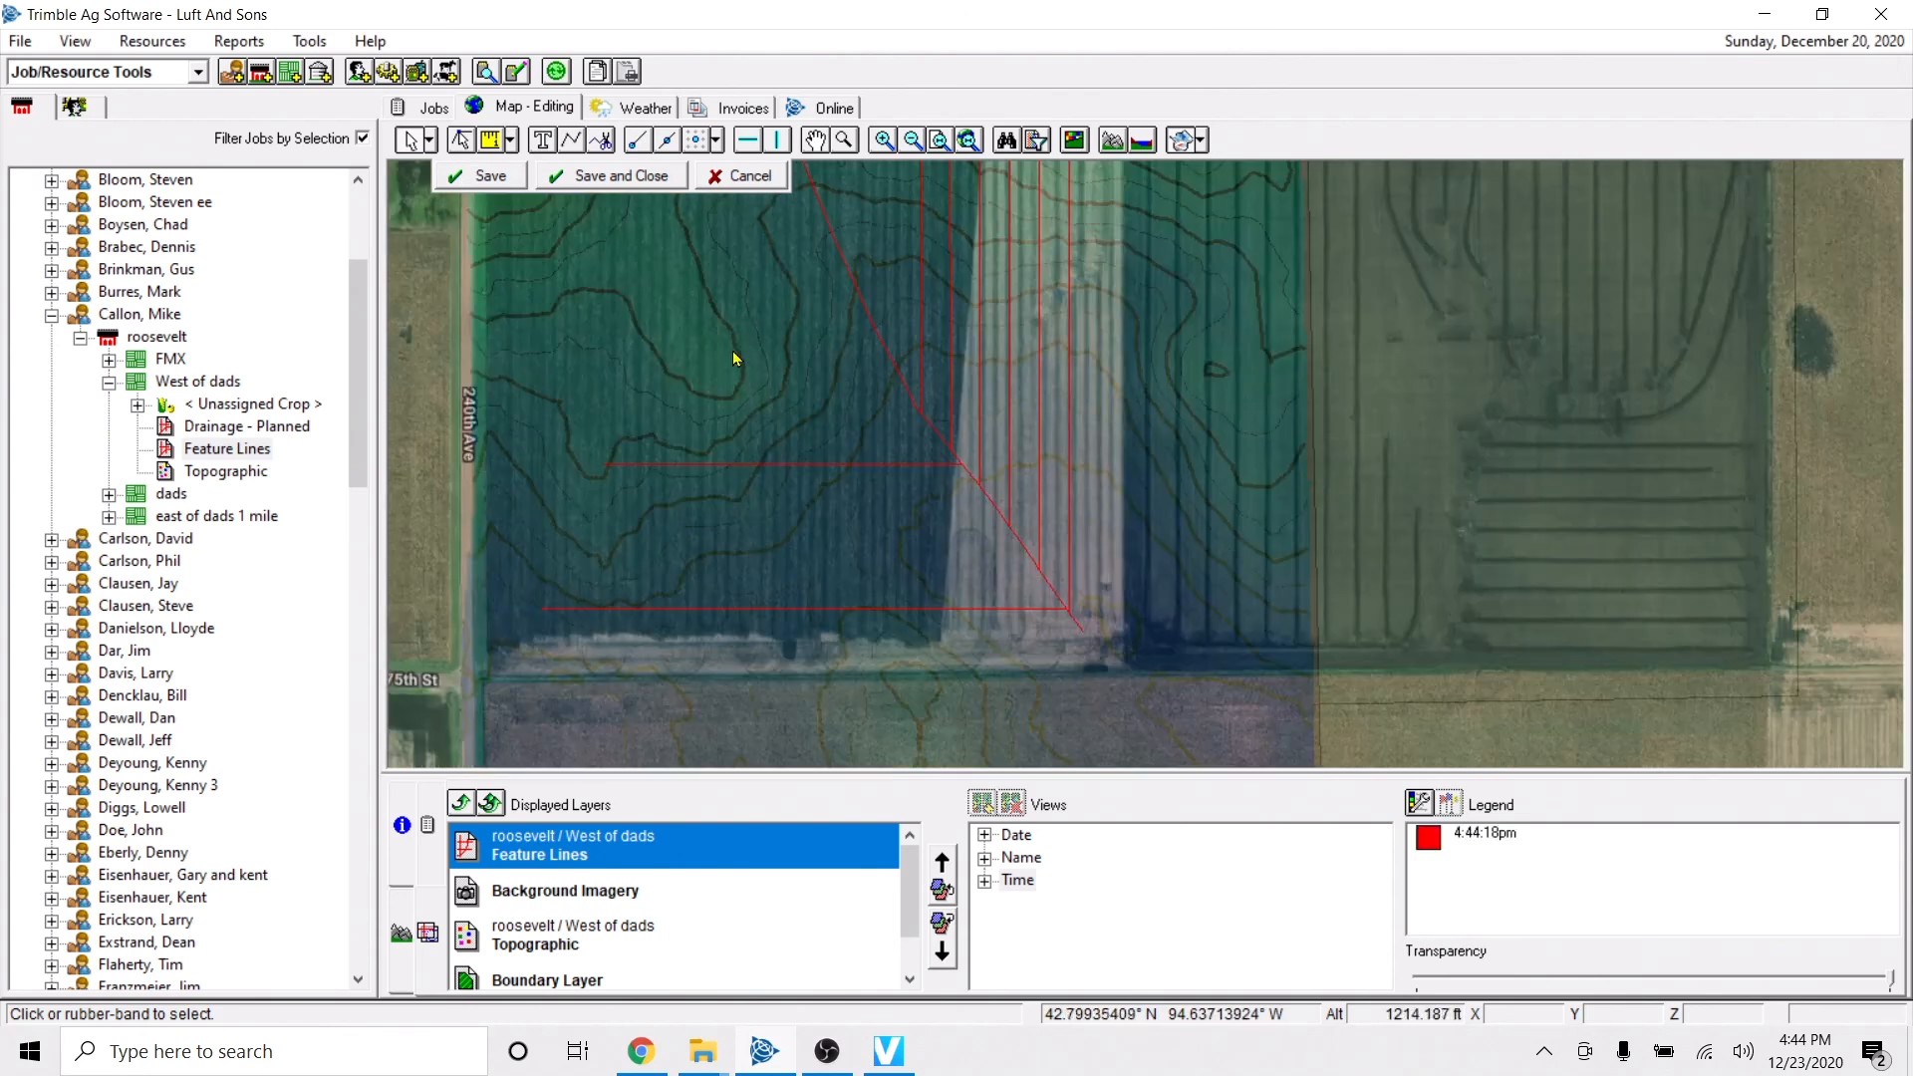
{"action": "scroll", "coordinate": [756, 397], "scroll_direction": "down", "scroll_amount": 1}
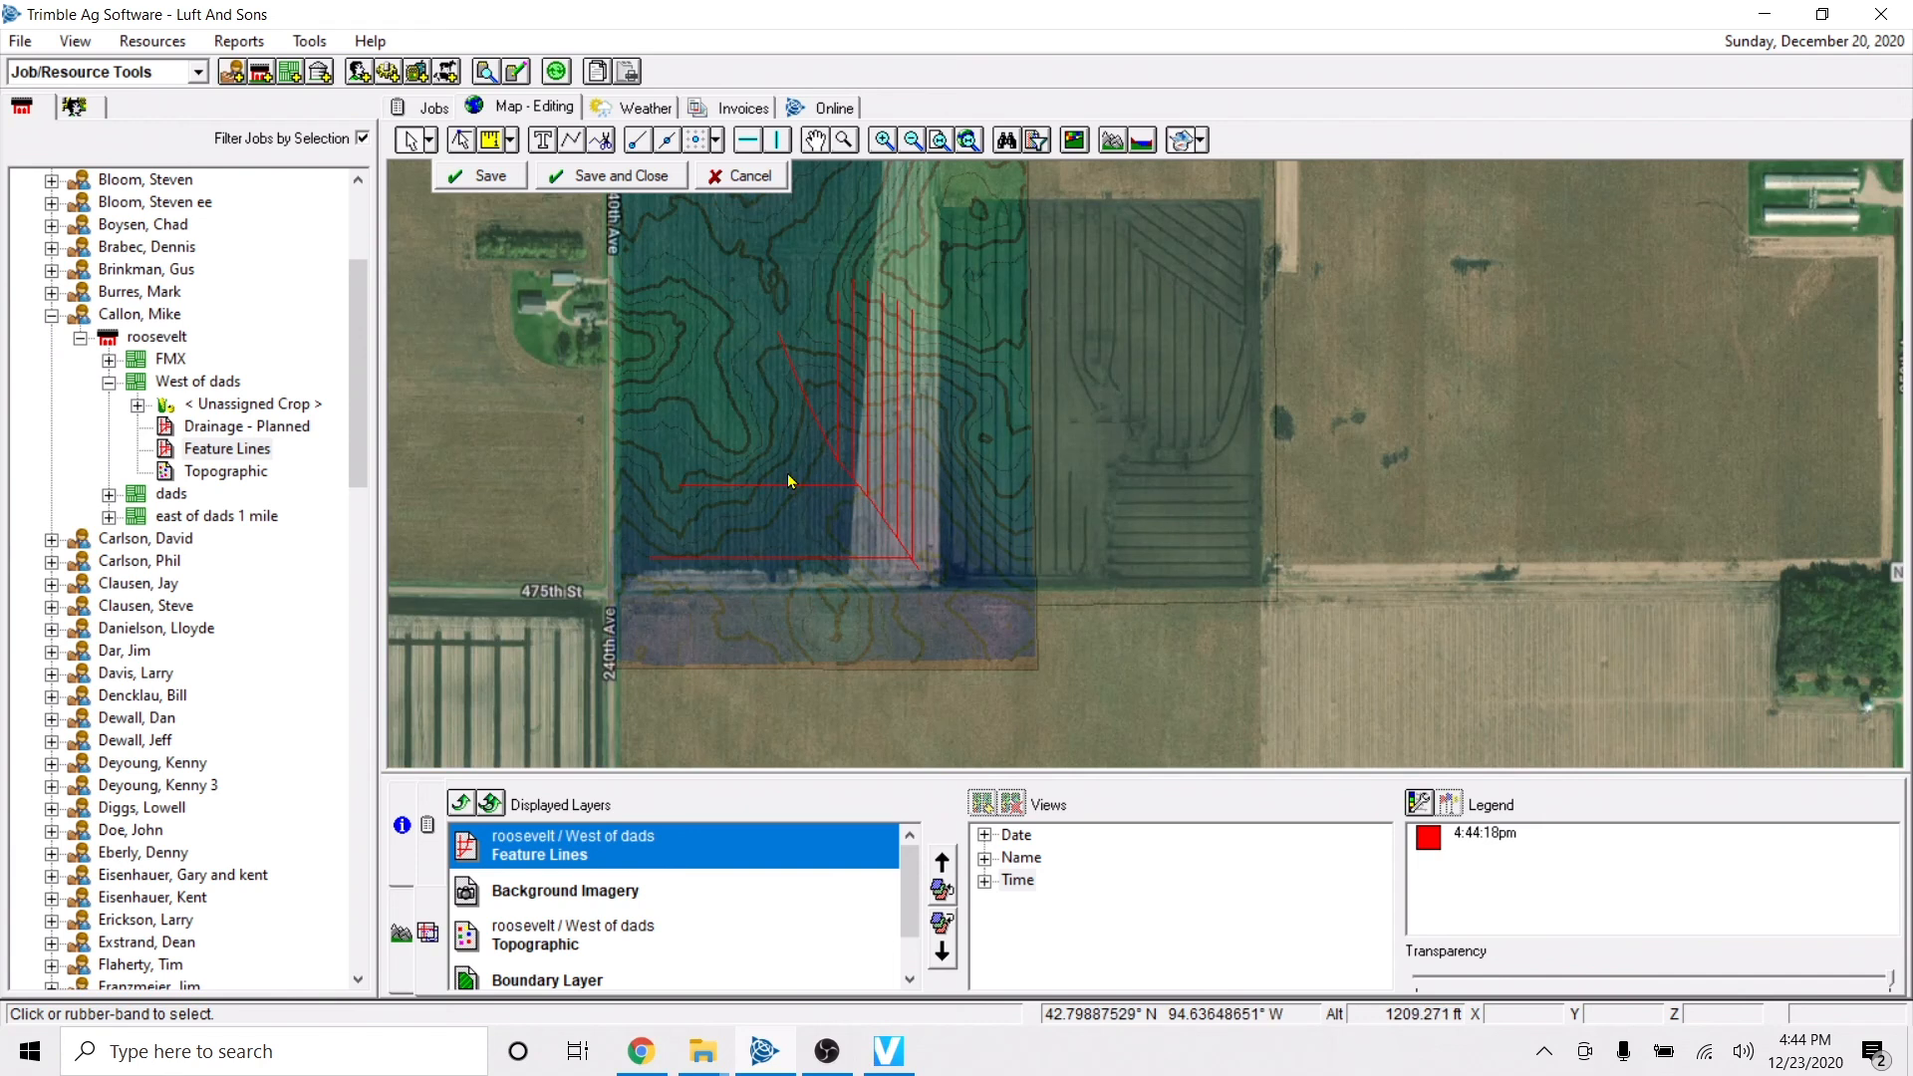
Set the name of the diagonal main feature line to Tile 12, and save and close the Feature Lines layer.
{"action": "scroll", "coordinate": [790, 482], "scroll_direction": "up", "scroll_amount": 1}
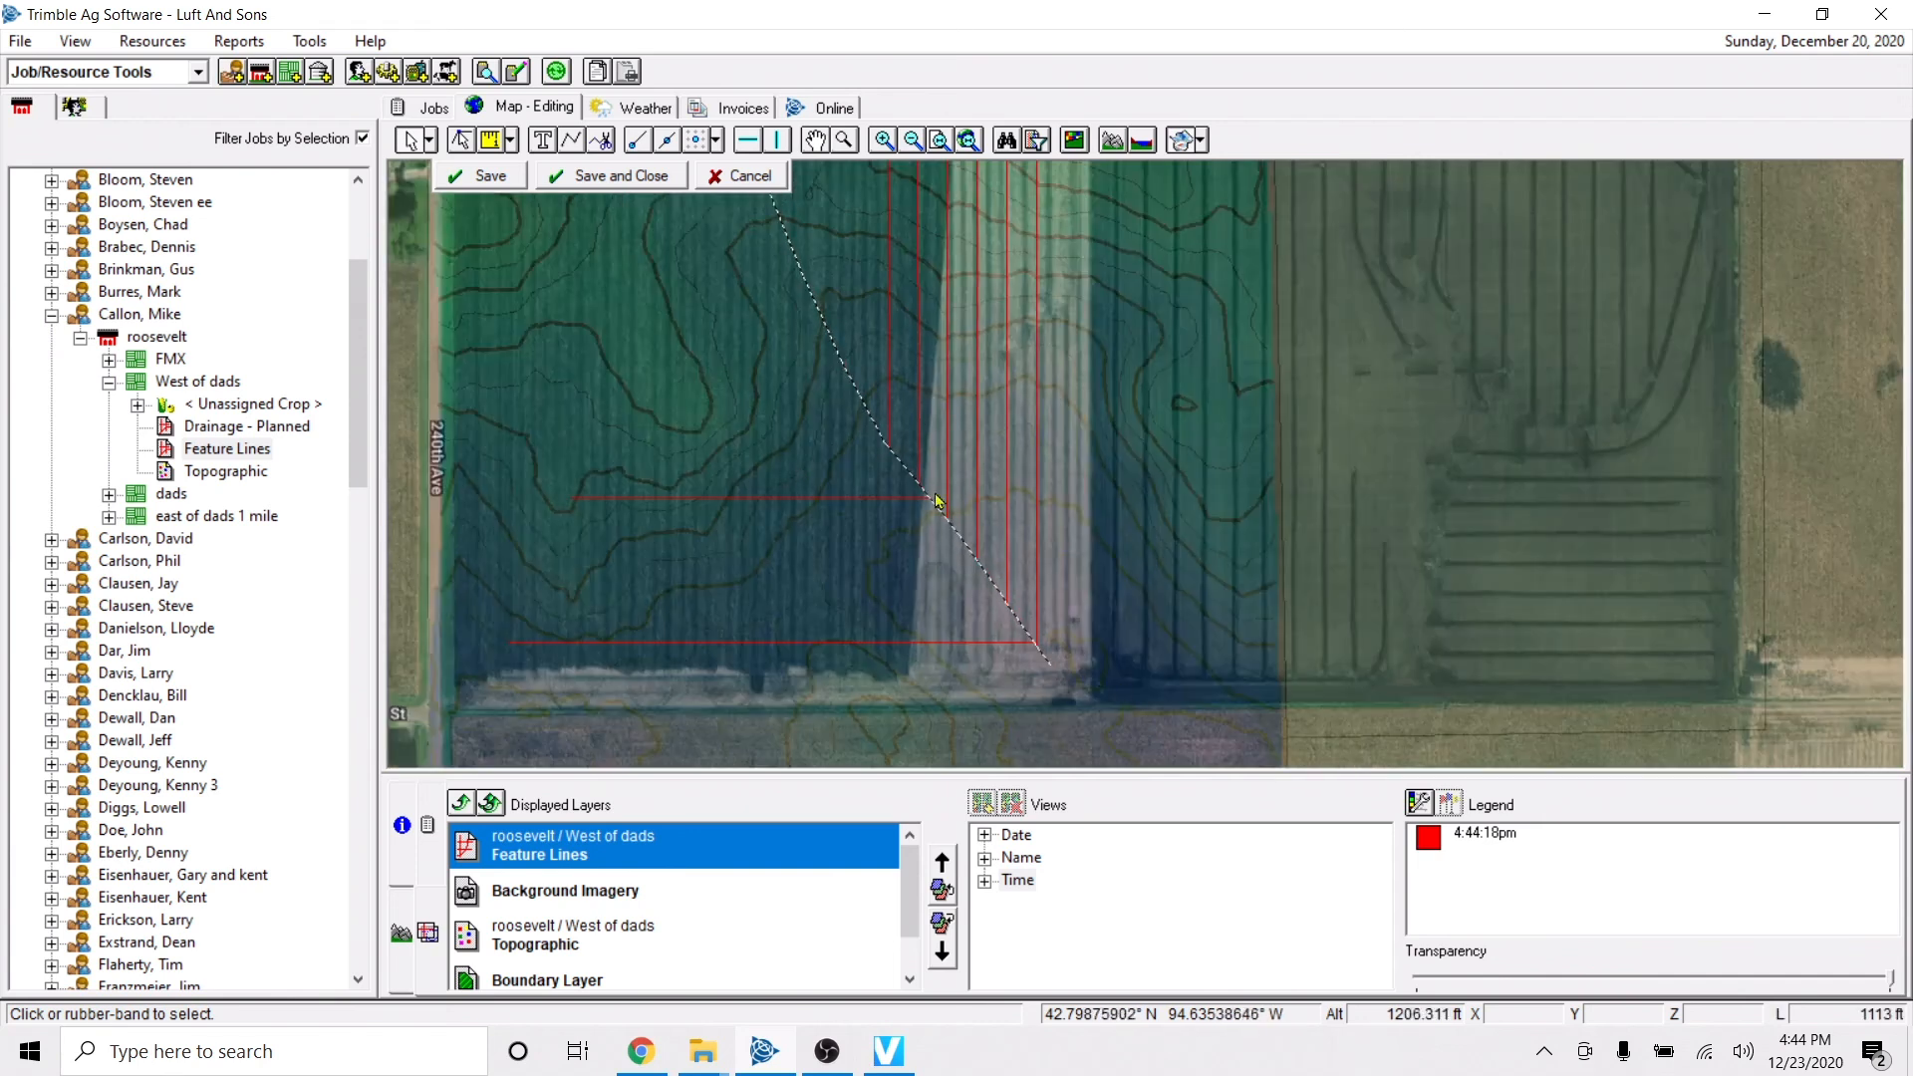
{"action": "right_click", "coordinate": [842, 357]}
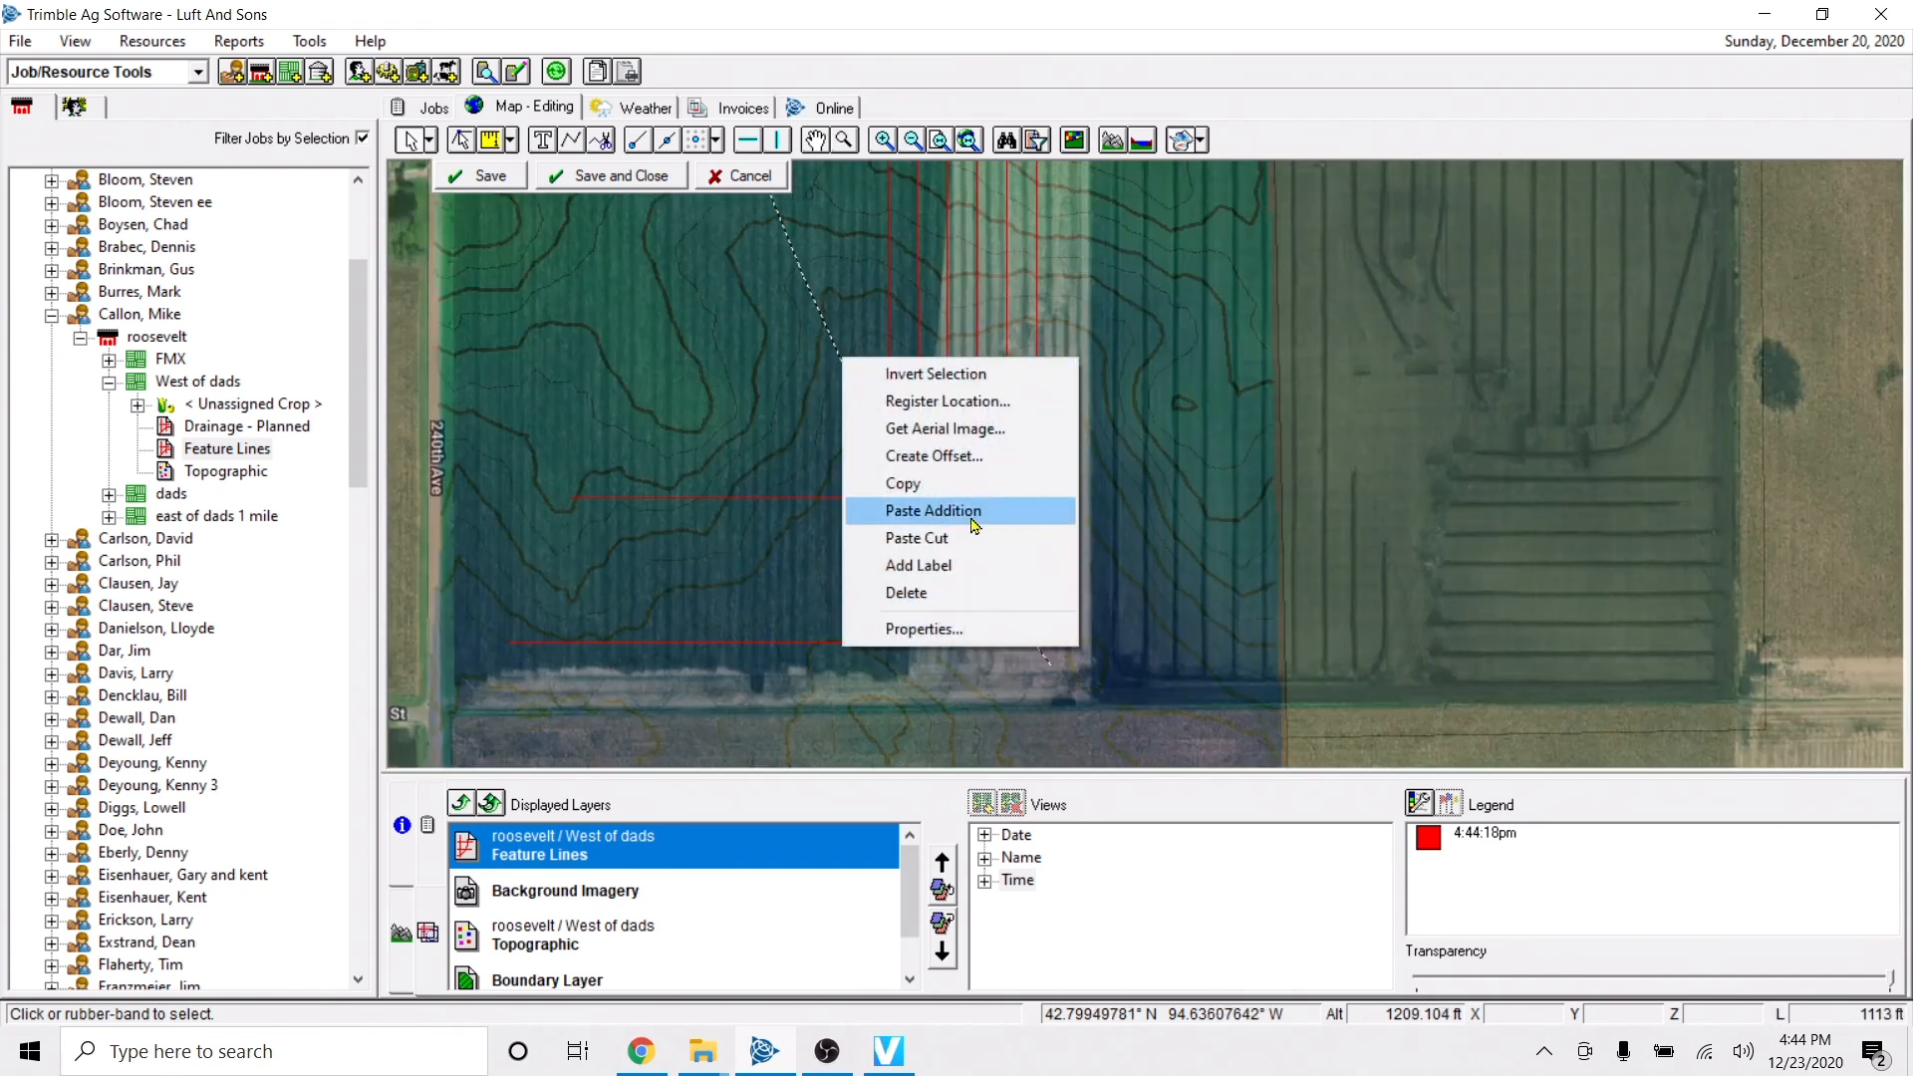
{"action": "left_click", "coordinate": [937, 630]}
{"action": "left_click", "coordinate": [1020, 514]}
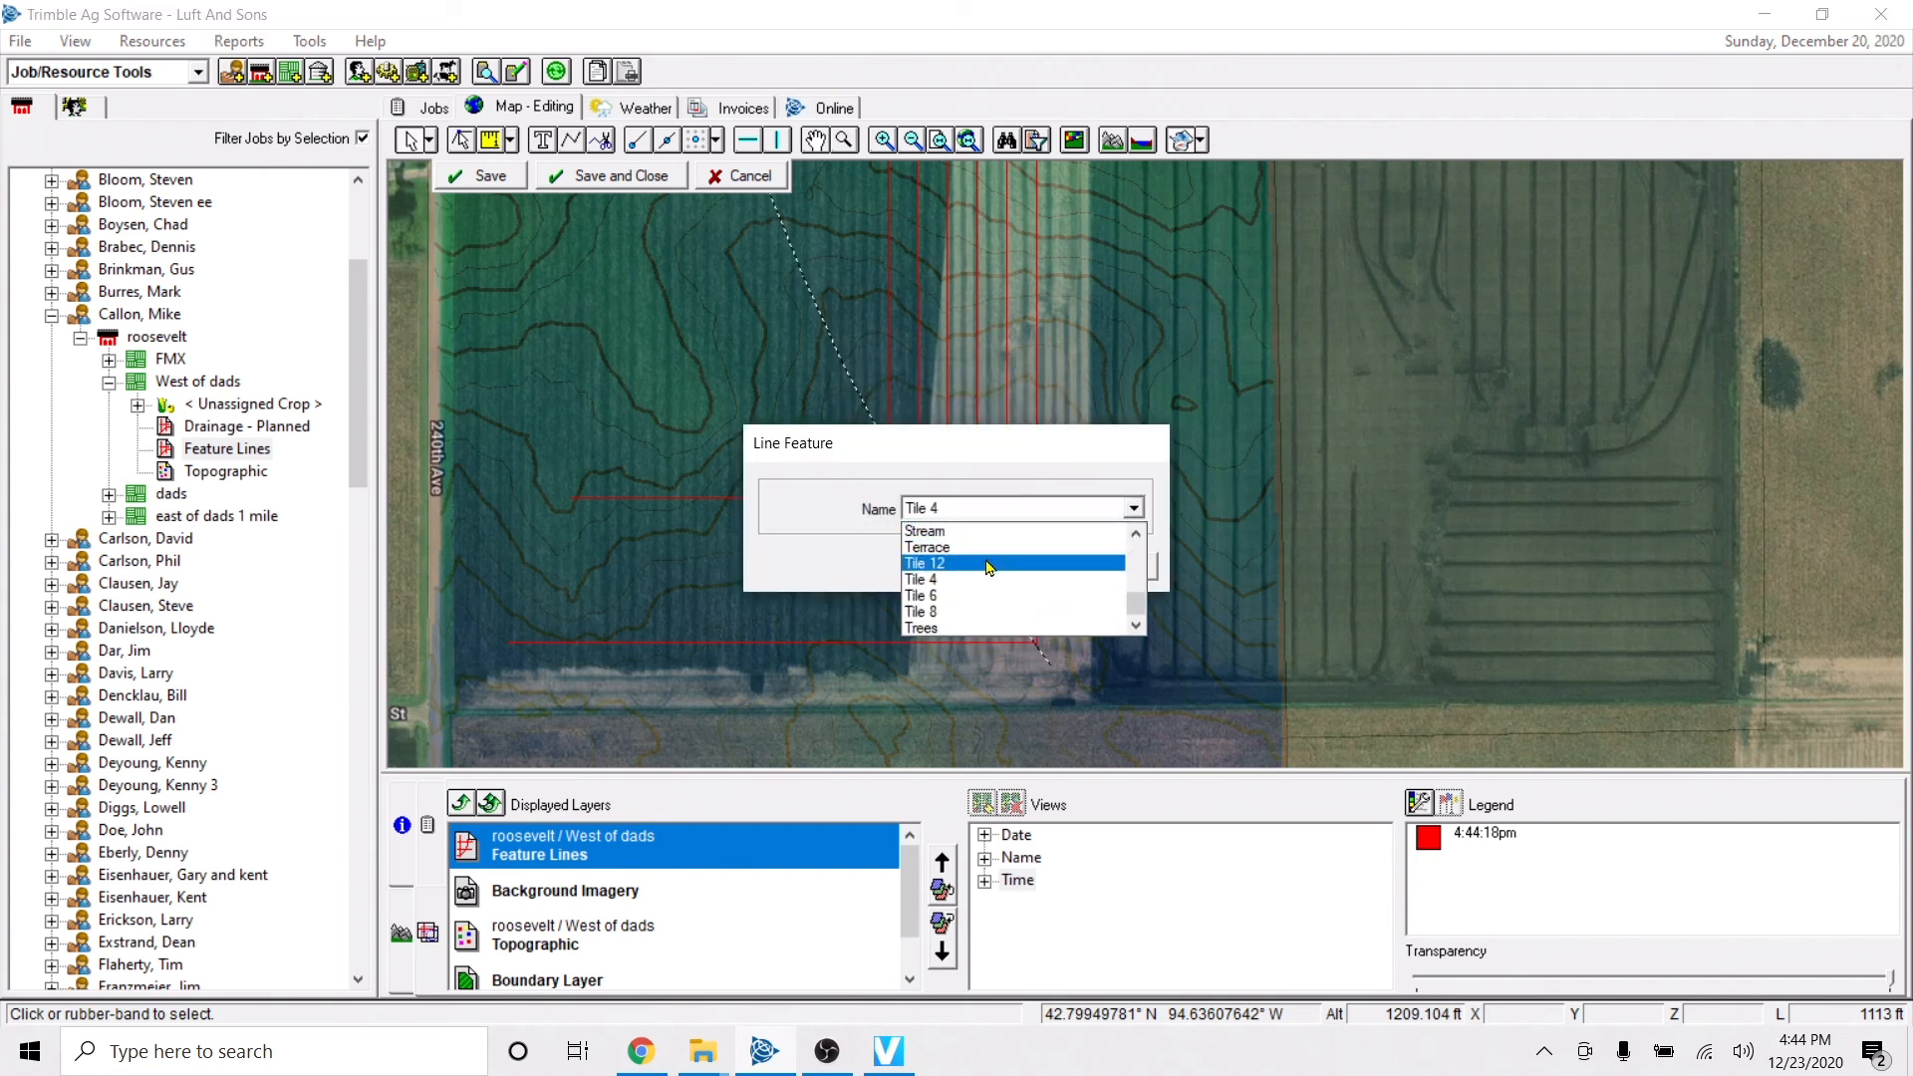
{"action": "left_click", "coordinate": [955, 565]}
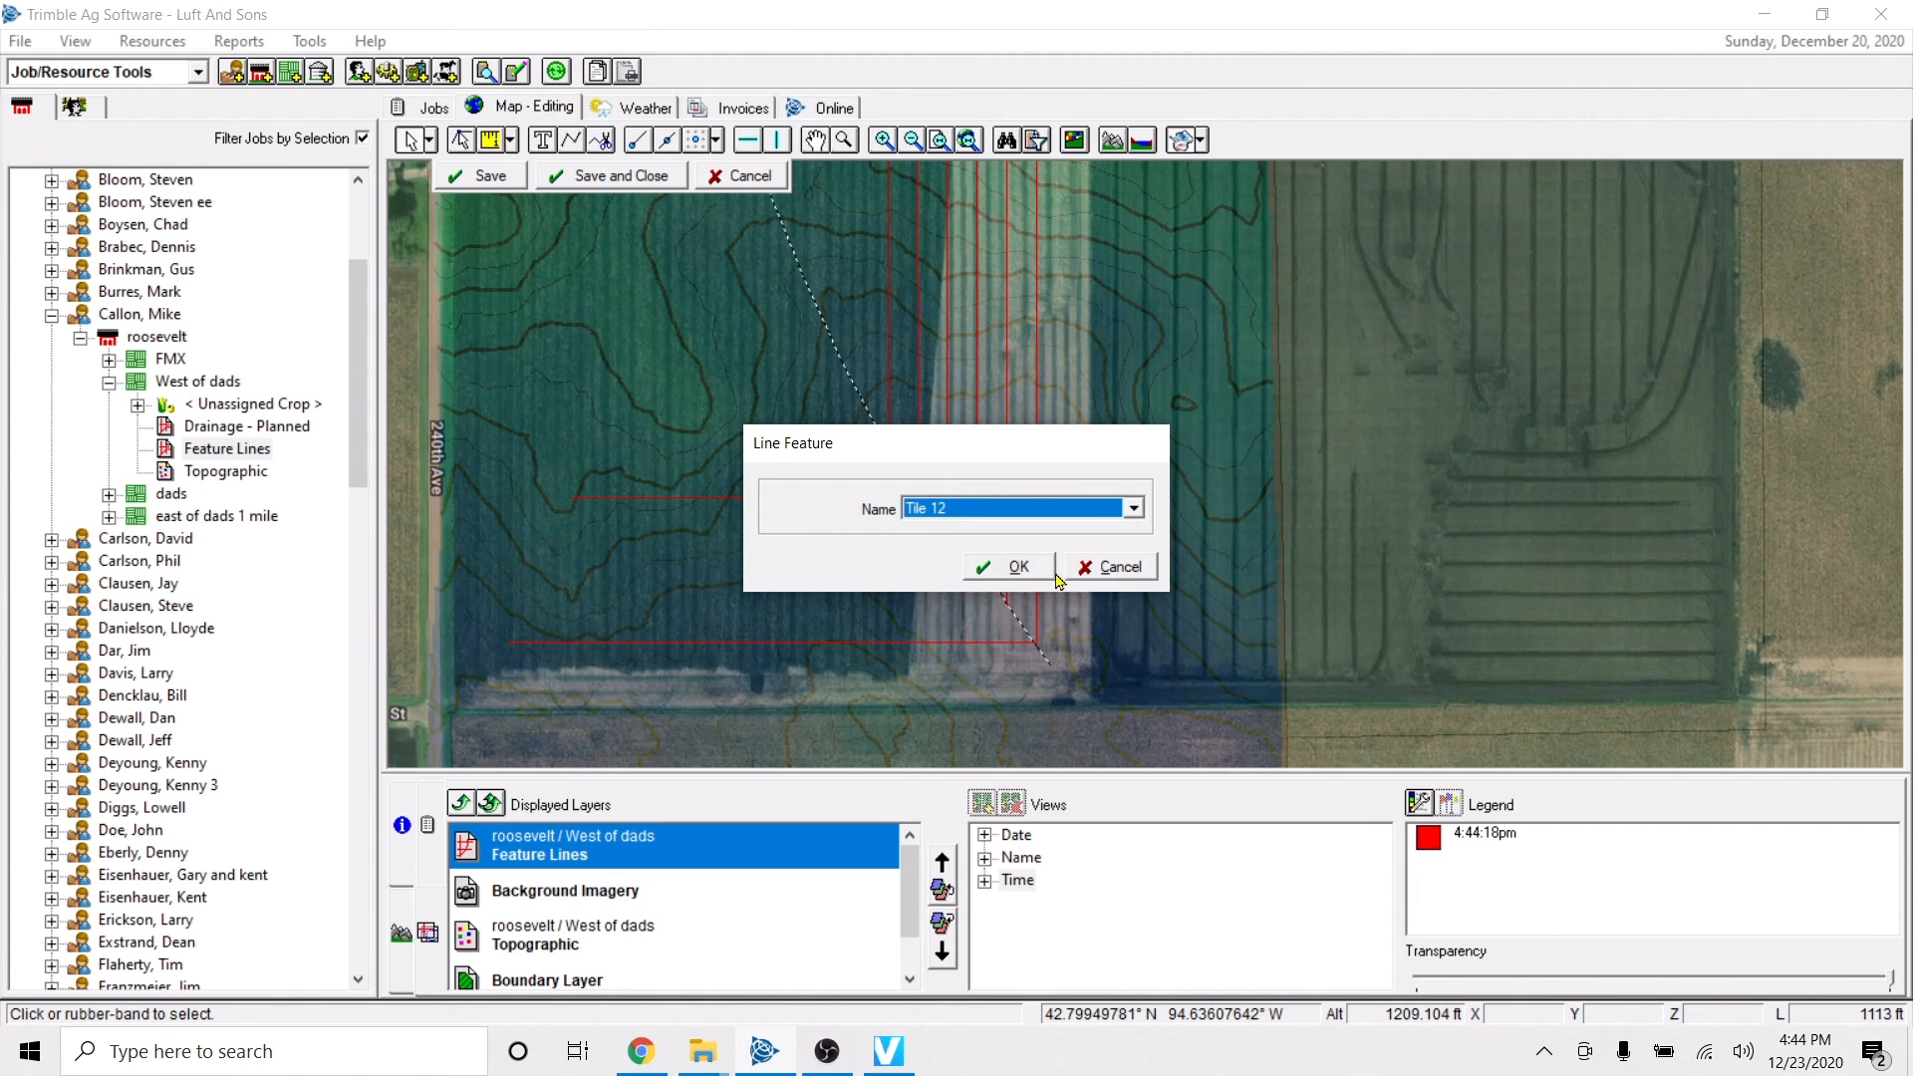
{"action": "left_click", "coordinate": [1012, 575]}
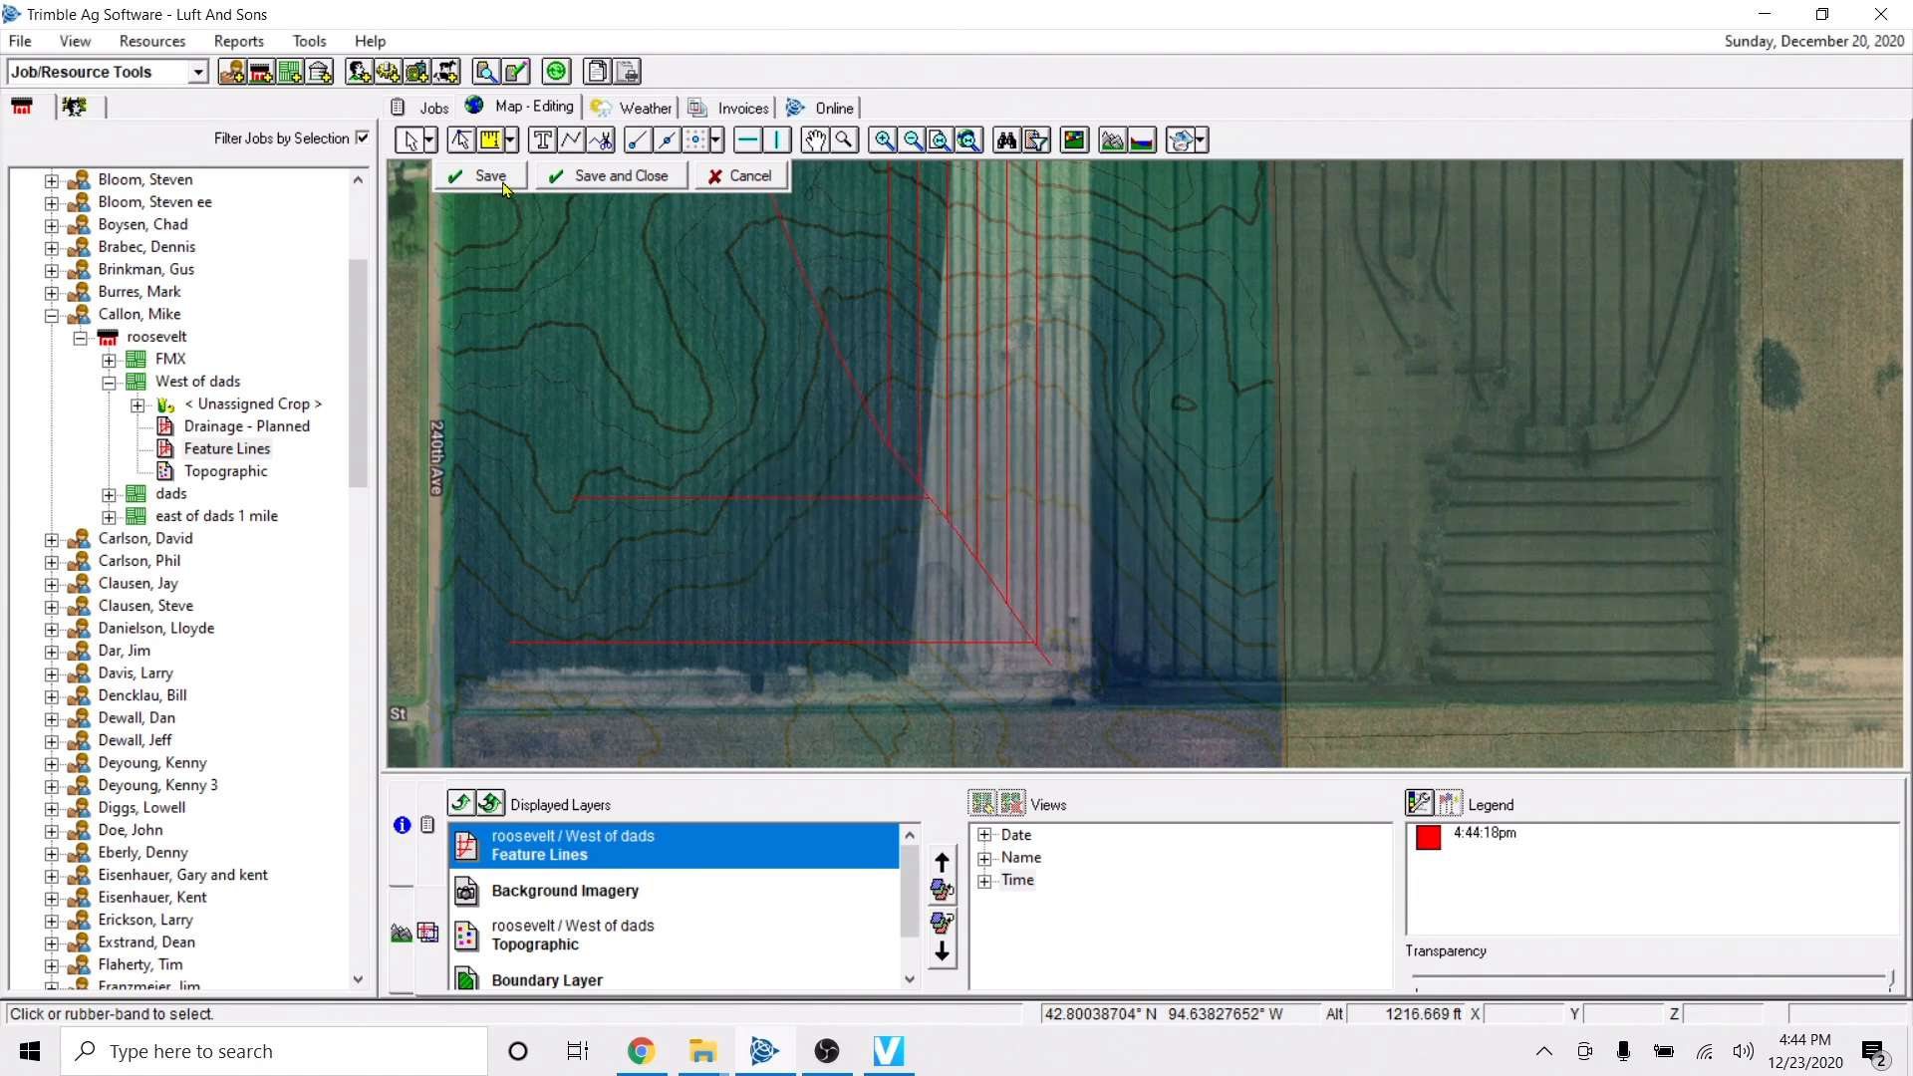
{"action": "left_click", "coordinate": [491, 177]}
{"action": "left_click", "coordinate": [615, 179]}
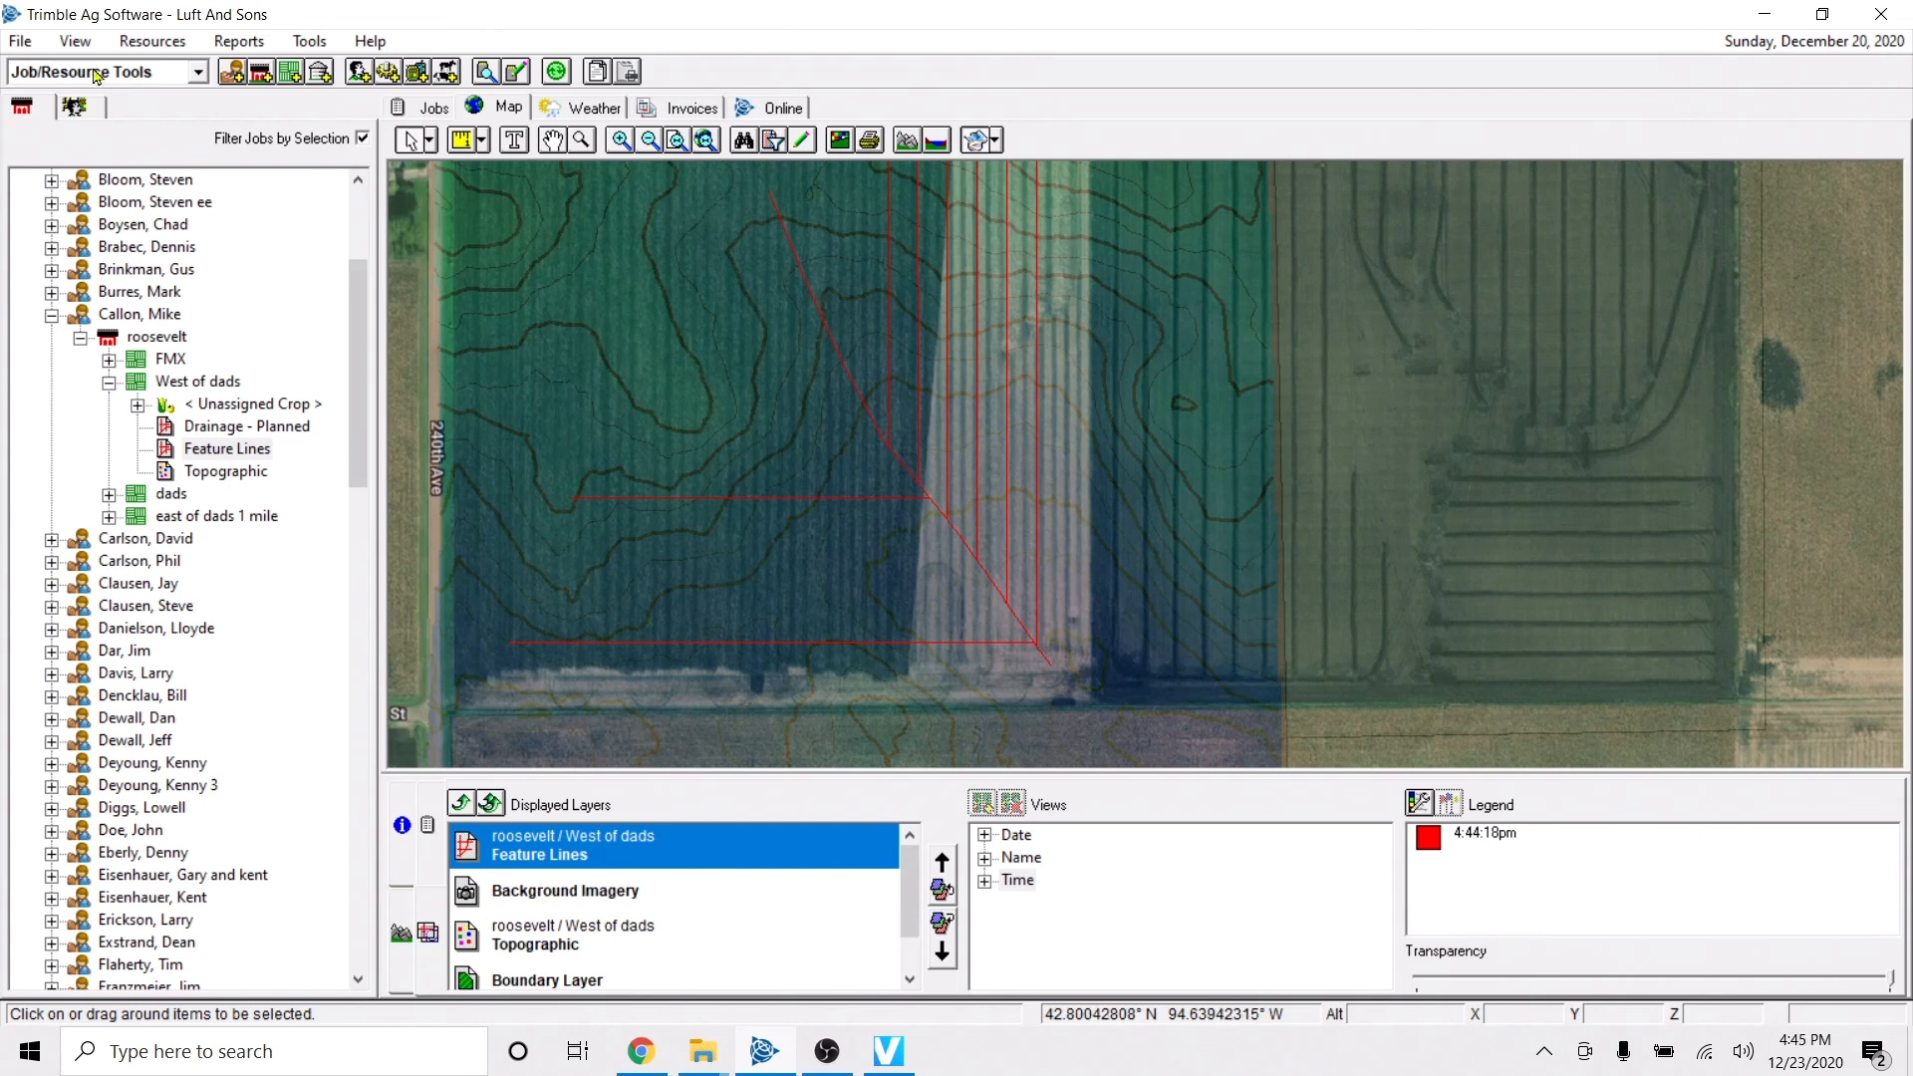
Make the Background Imagery layer fully opaque so it covers the topographic and boundary layers beneath the feature lines.
{"action": "scroll", "coordinate": [777, 355], "scroll_direction": "down", "scroll_amount": 1}
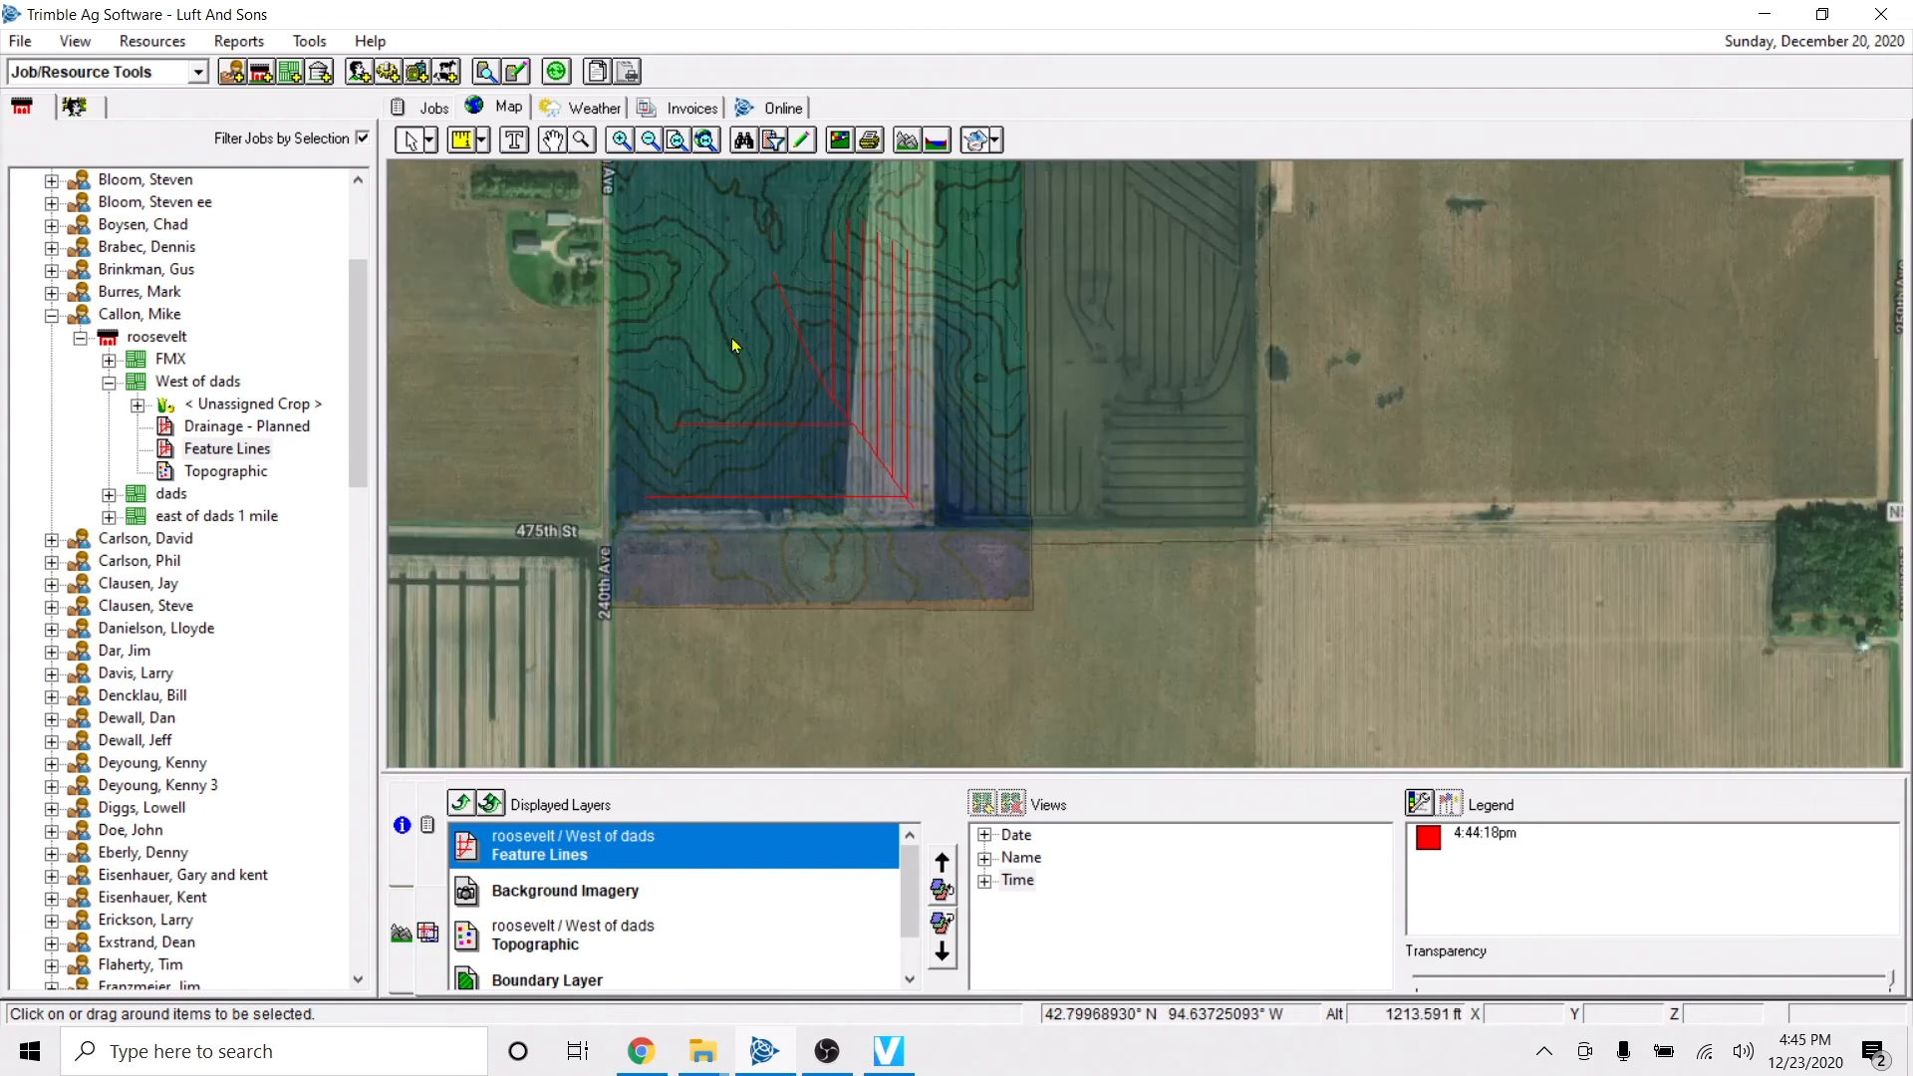
{"action": "left_click", "coordinate": [667, 304]}
{"action": "key", "text": "Up"}
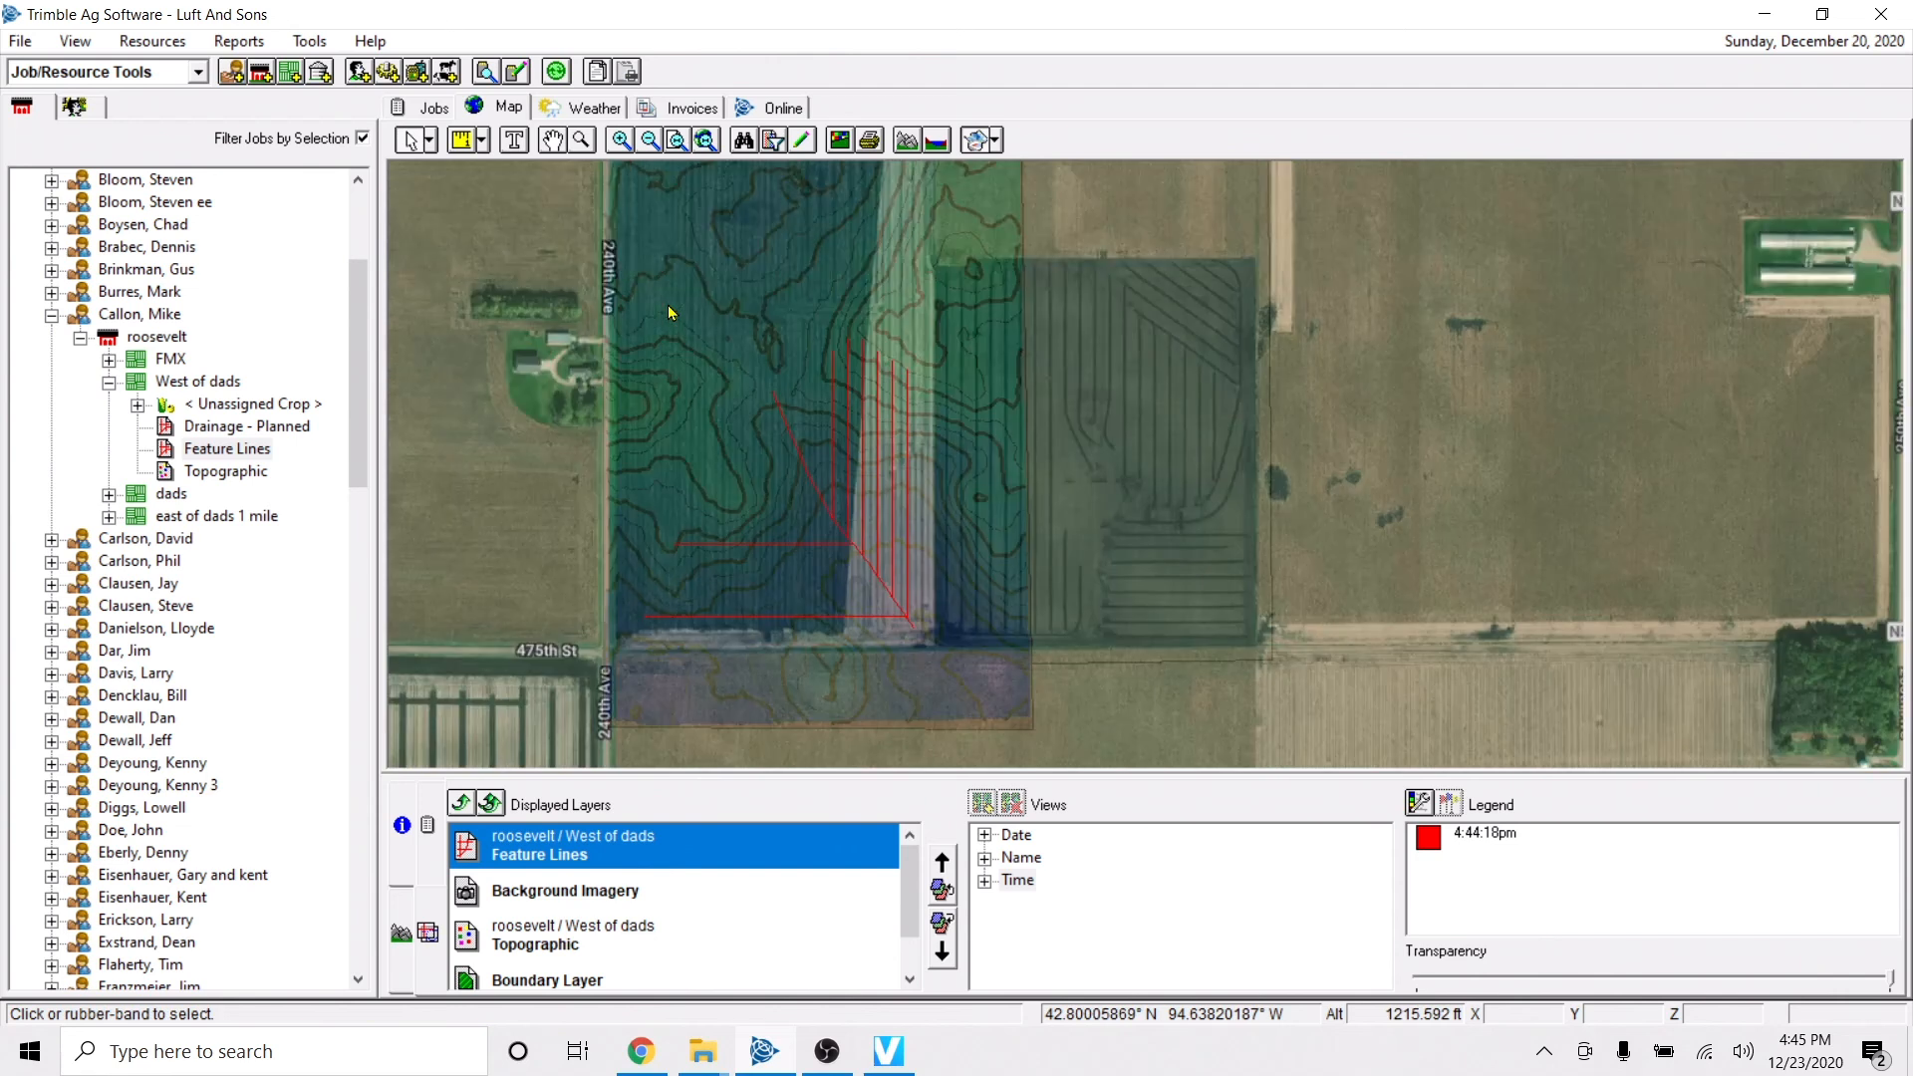
{"action": "key", "text": "Left"}
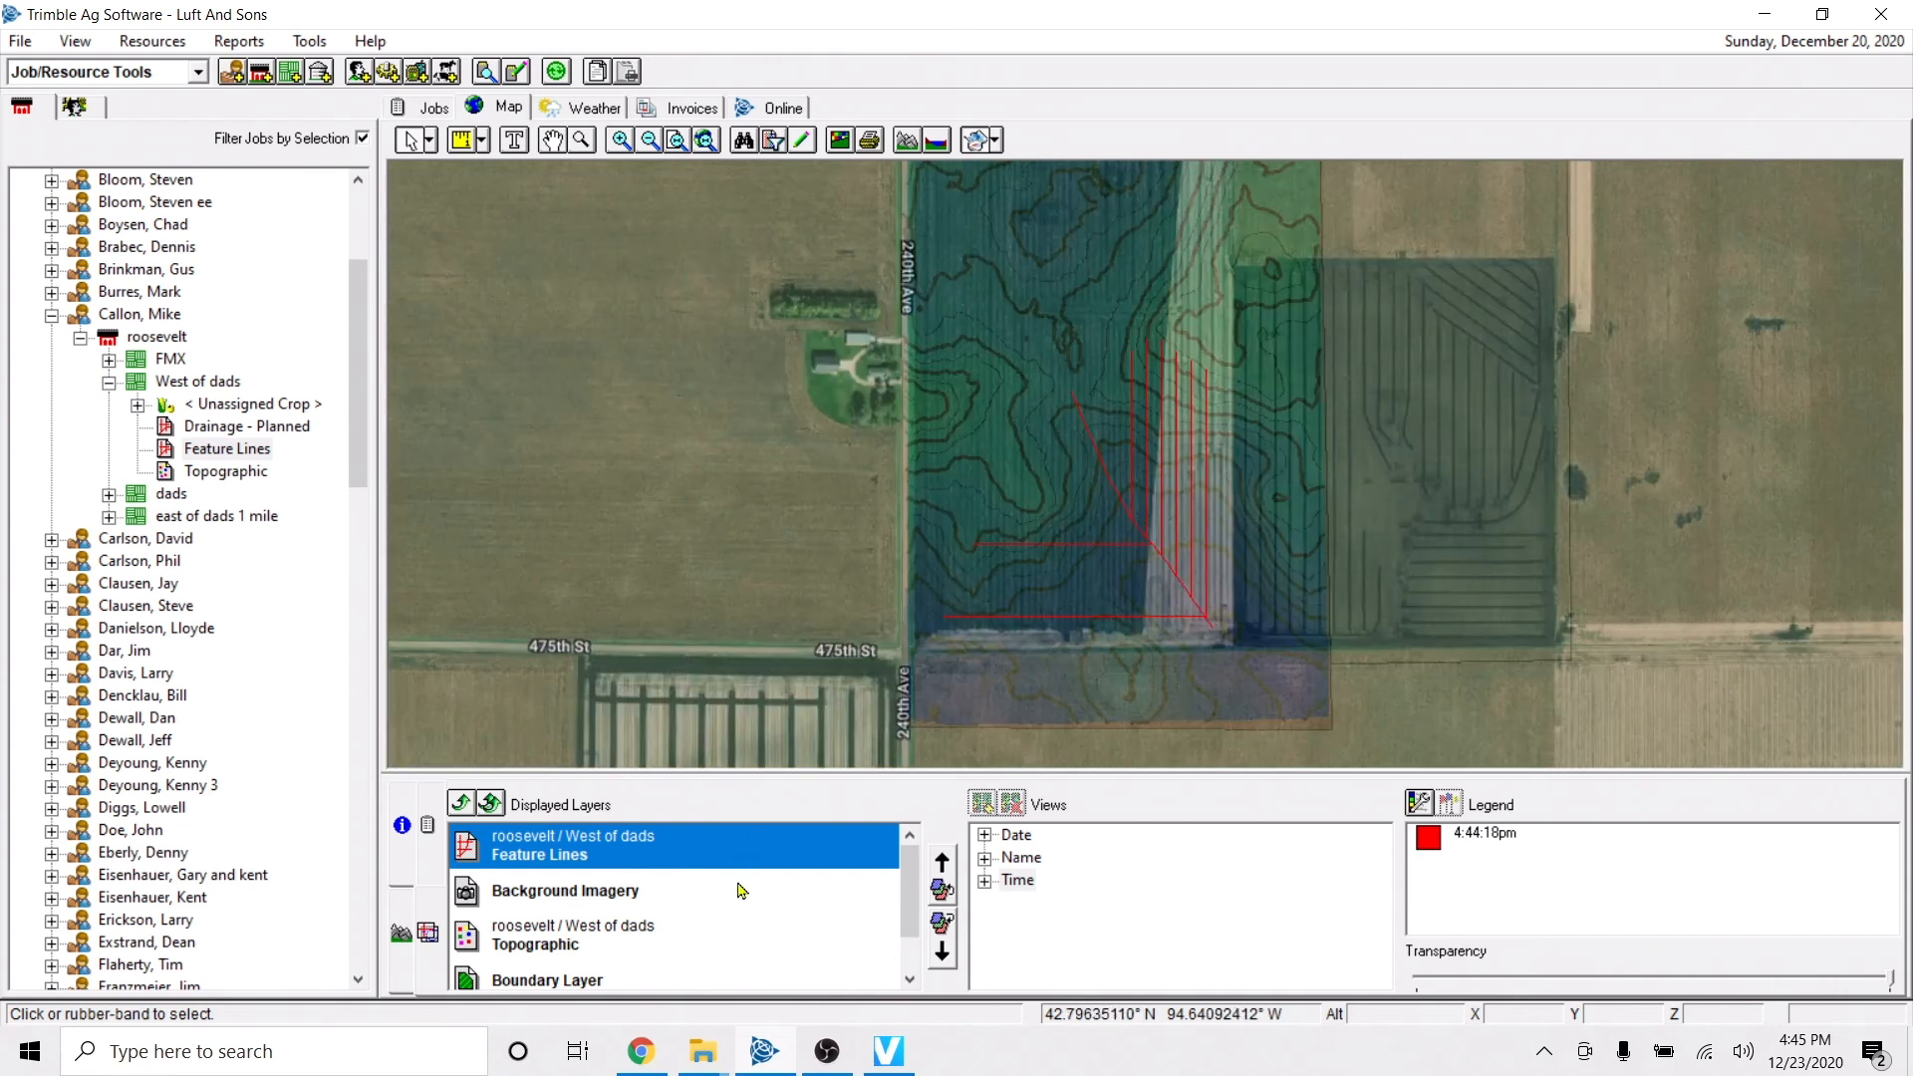
{"action": "left_click", "coordinate": [734, 889]}
{"action": "left_click_drag", "start_coordinate": [1821, 979], "coordinate": [1890, 978]}
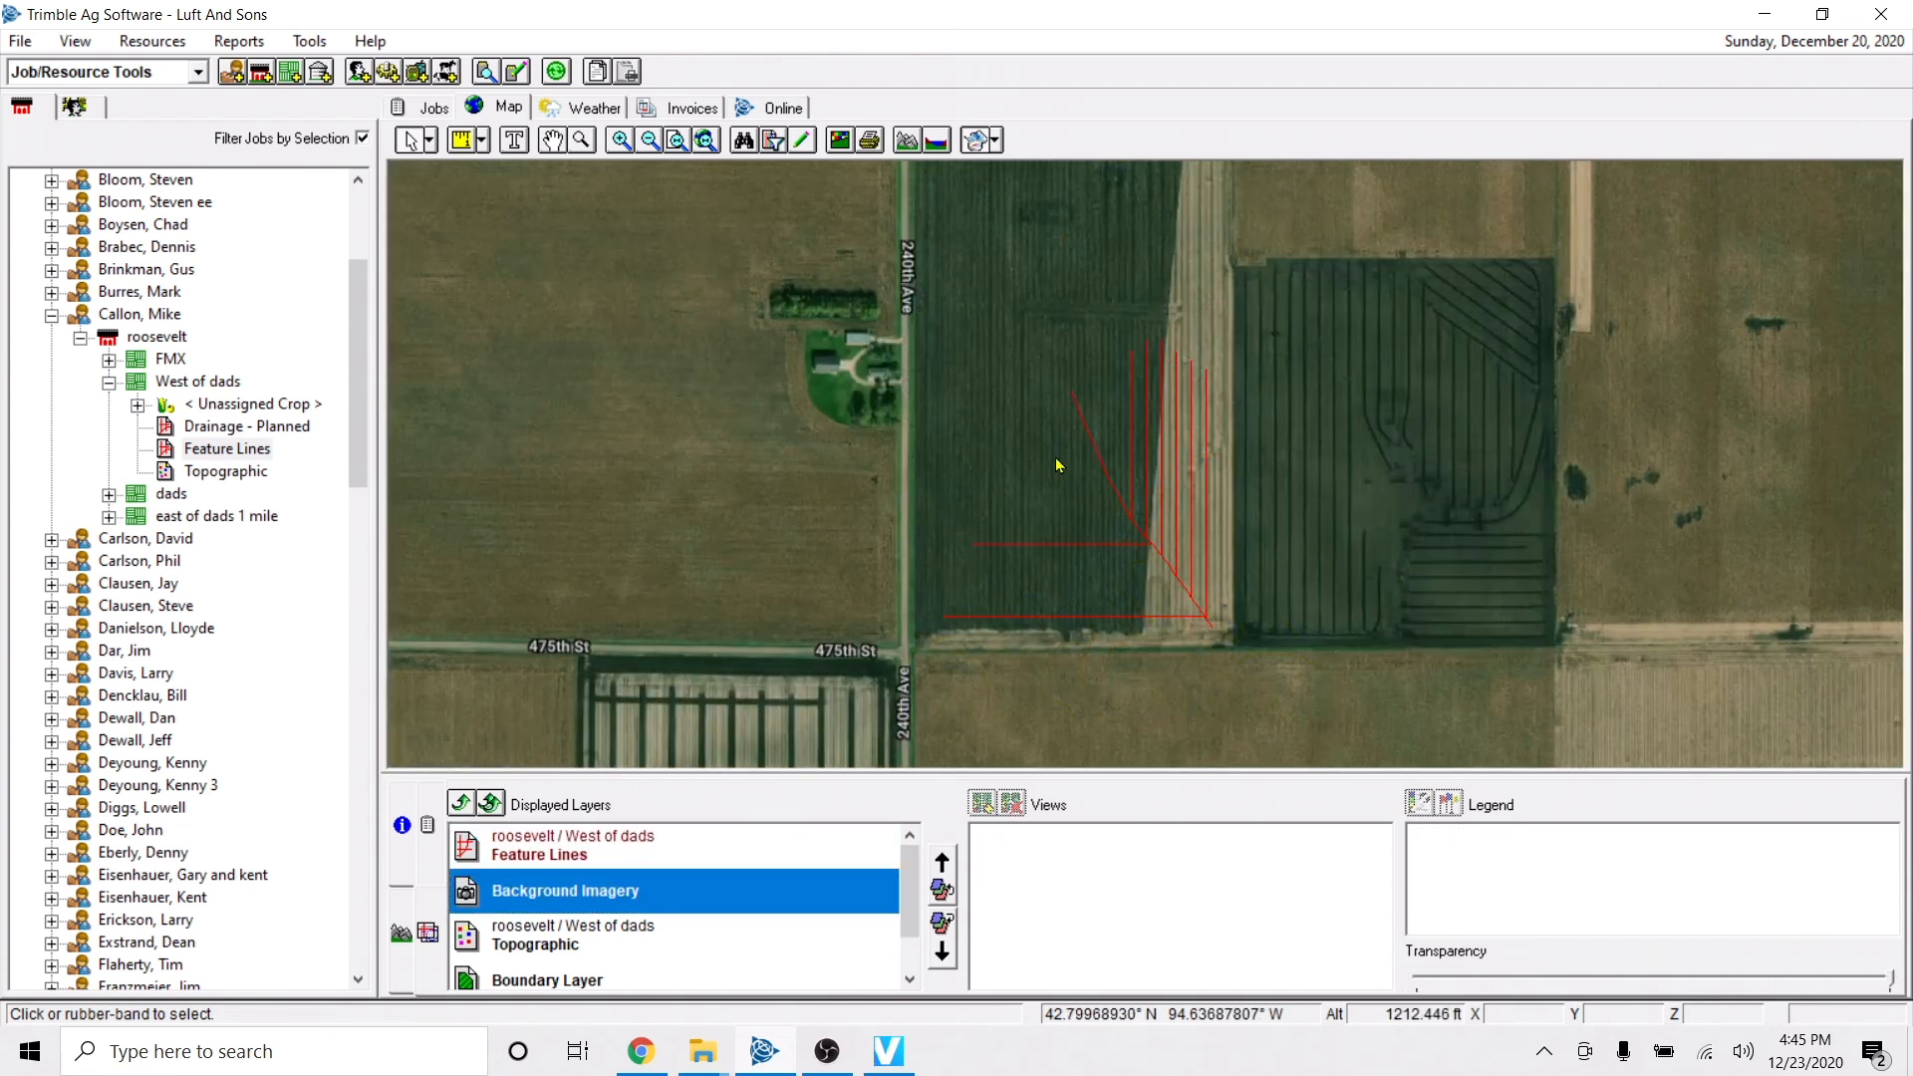
{"action": "key", "text": "Right"}
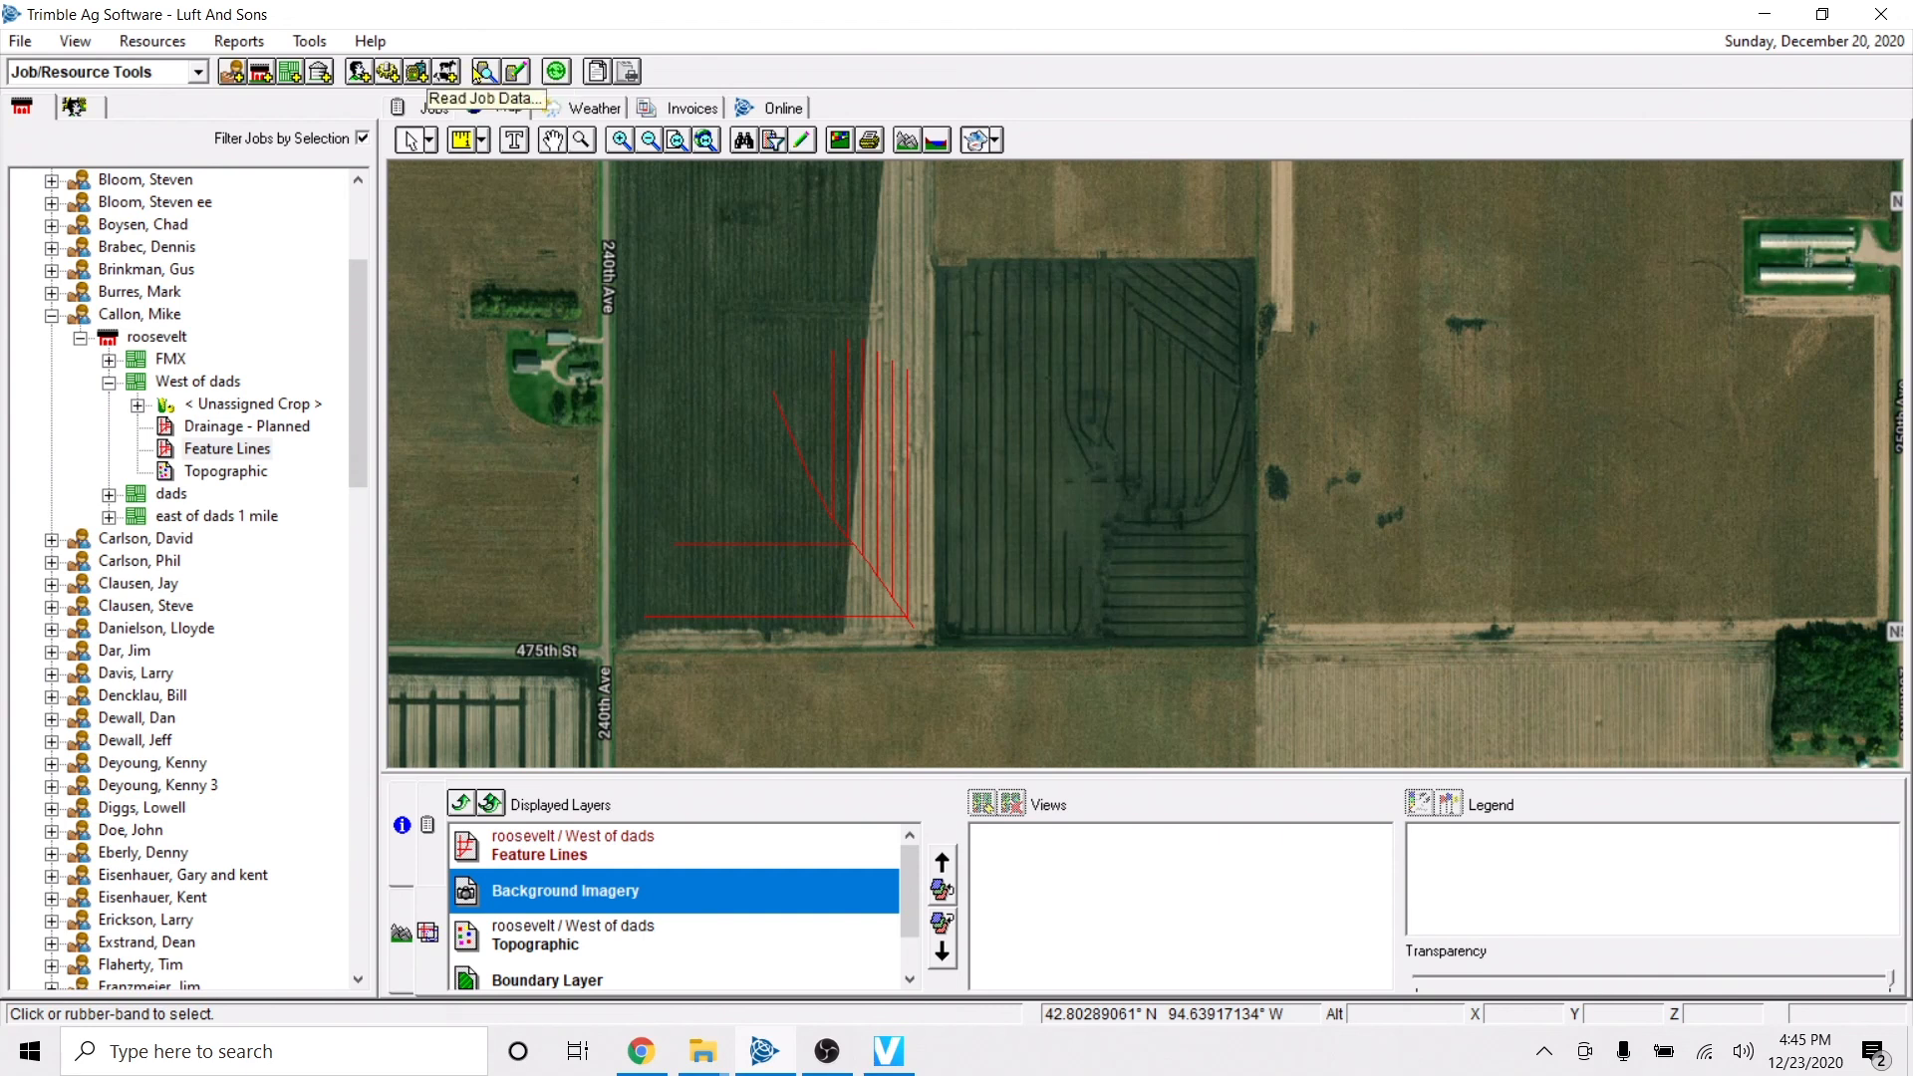
Examine the Generic Import and Trimble display formats offered for reading job data, and close without importing anything.
{"action": "left_click", "coordinate": [487, 72]}
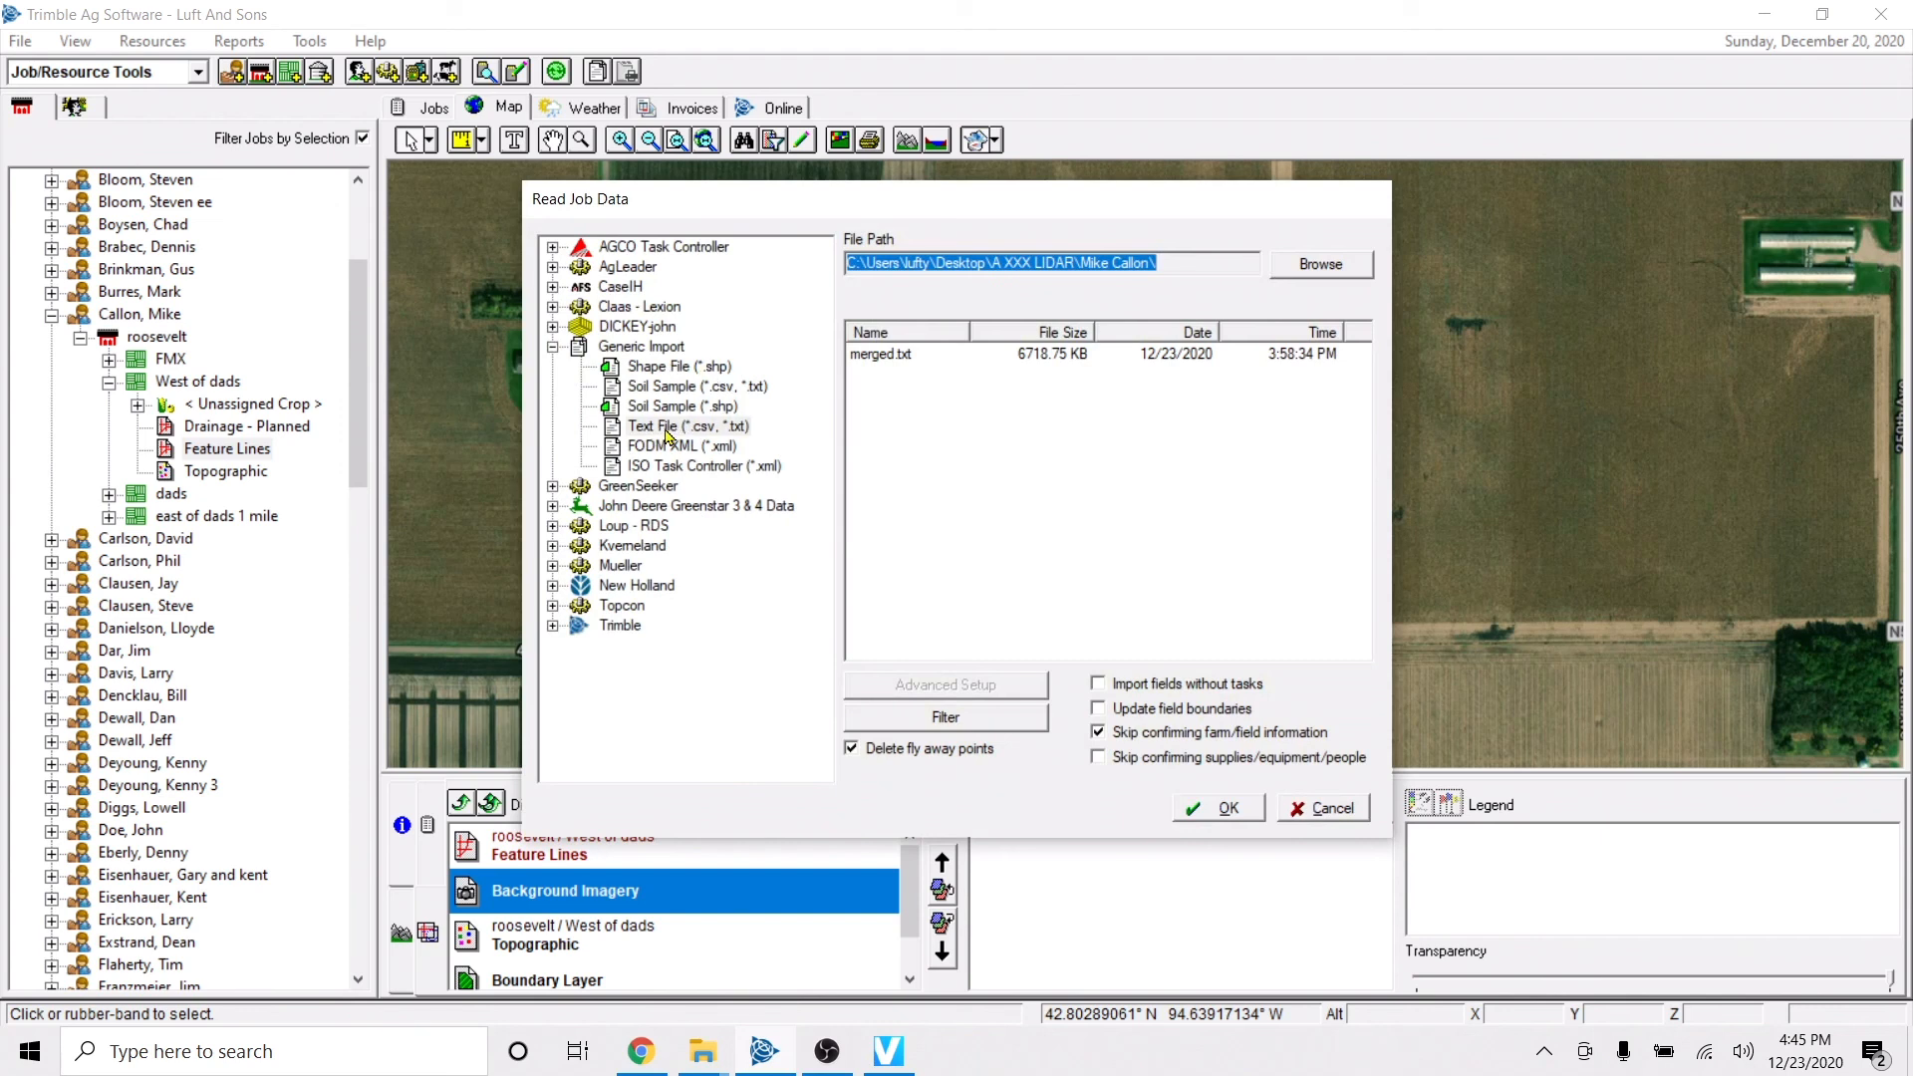
{"action": "left_click", "coordinate": [657, 371]}
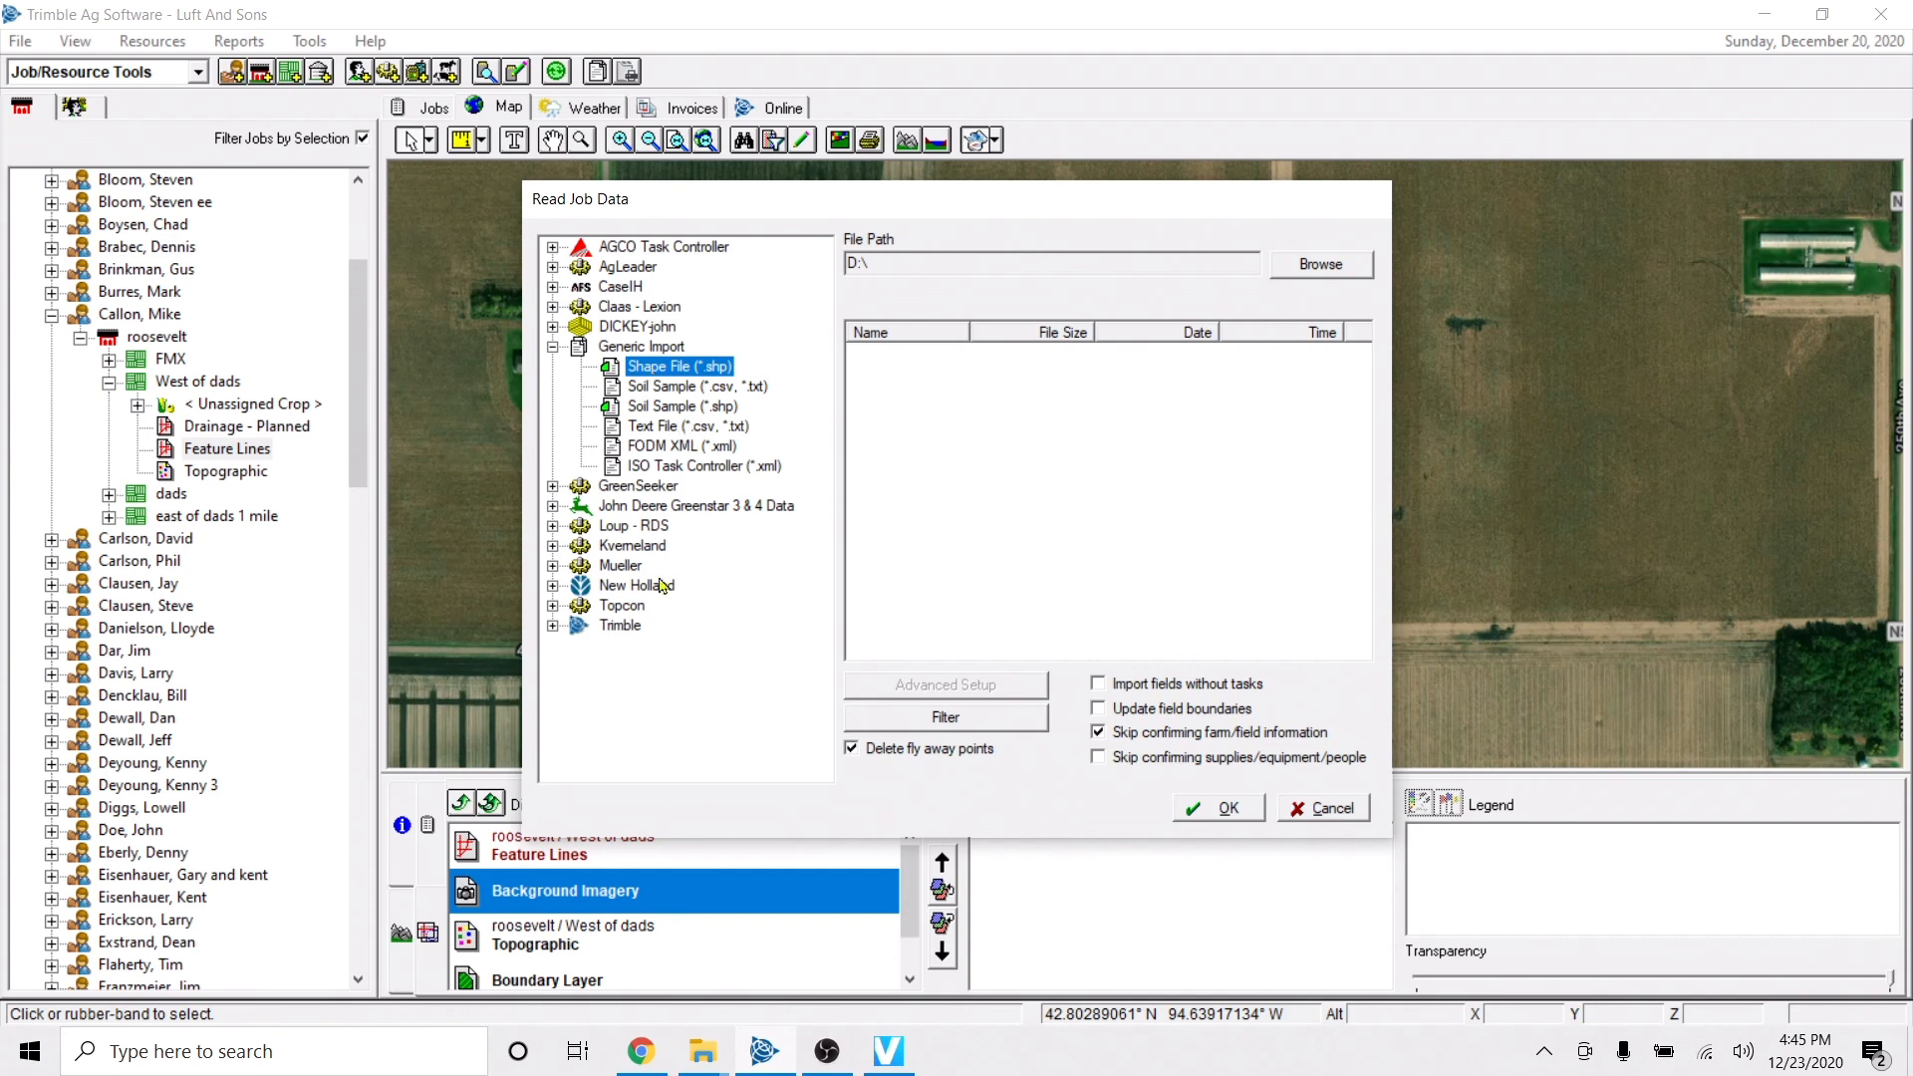
{"action": "left_click", "coordinate": [553, 625]}
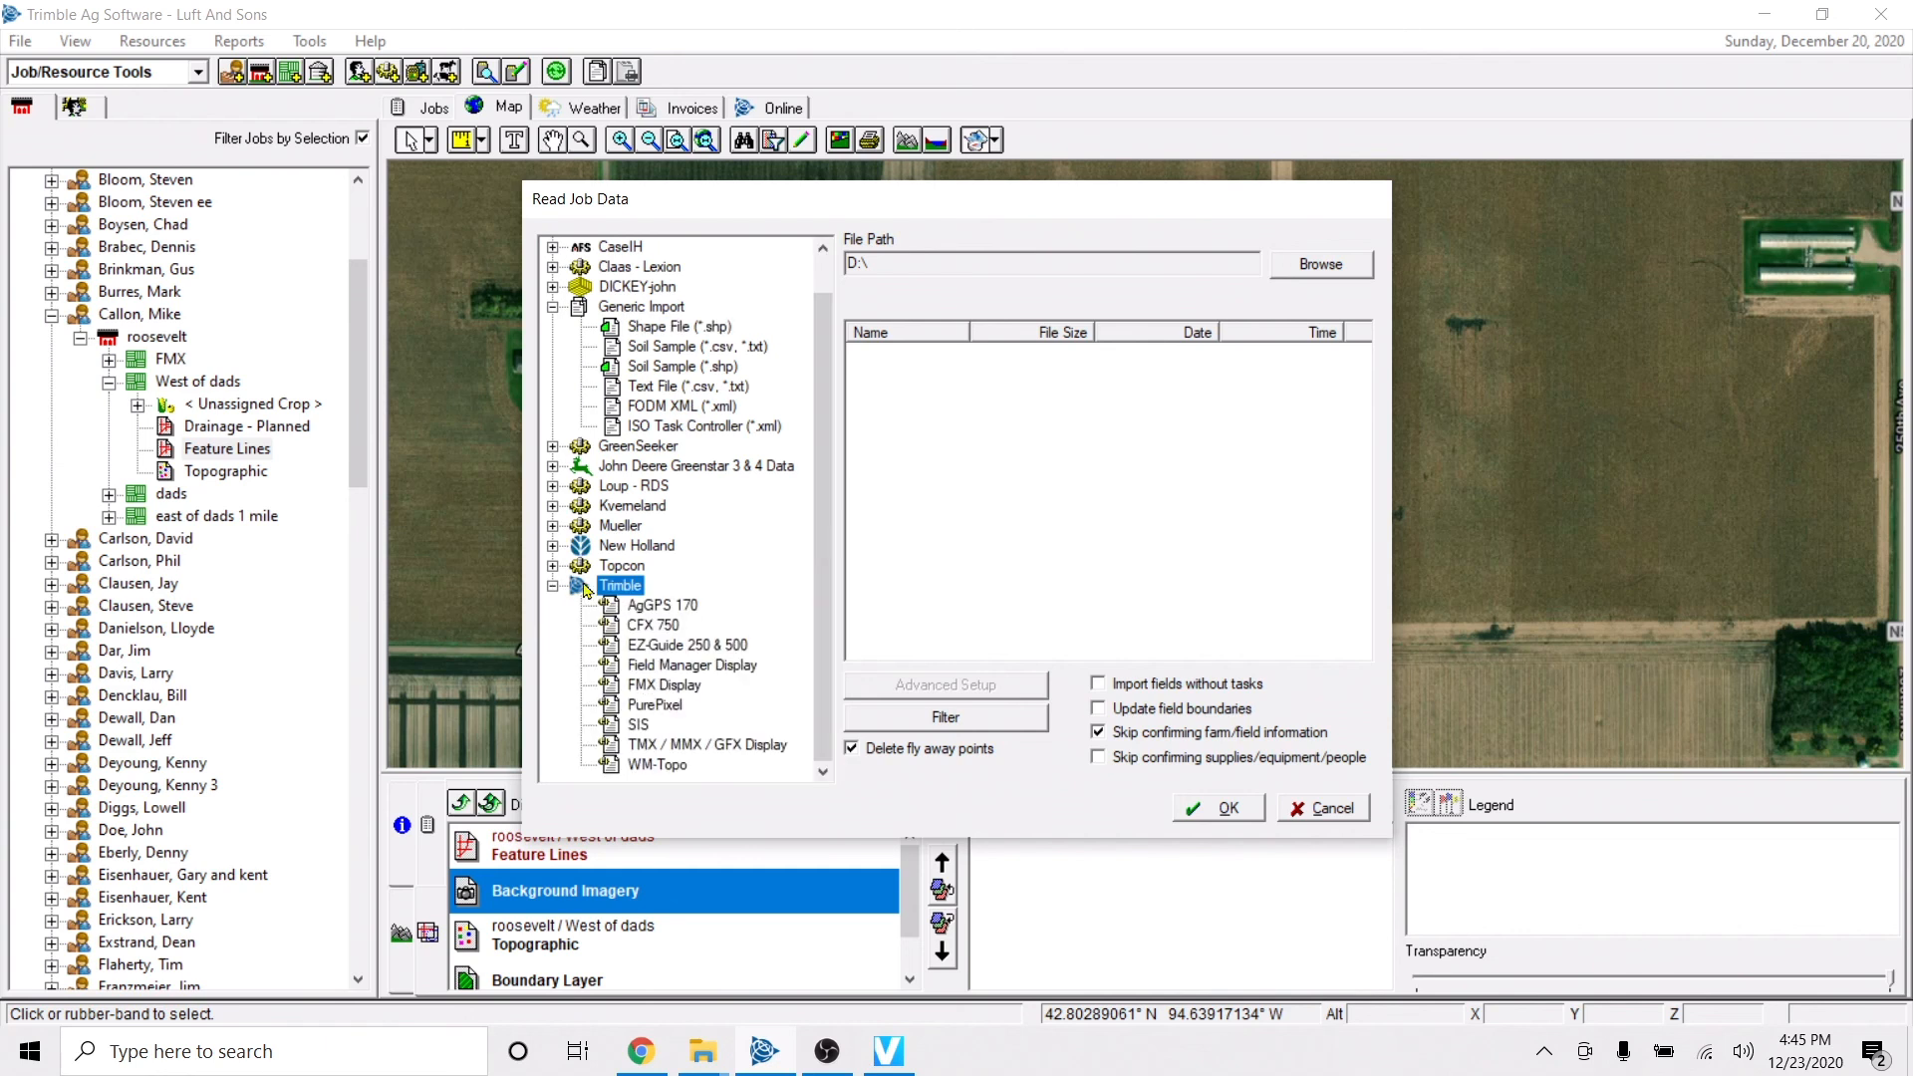
{"action": "left_click", "coordinate": [650, 685]}
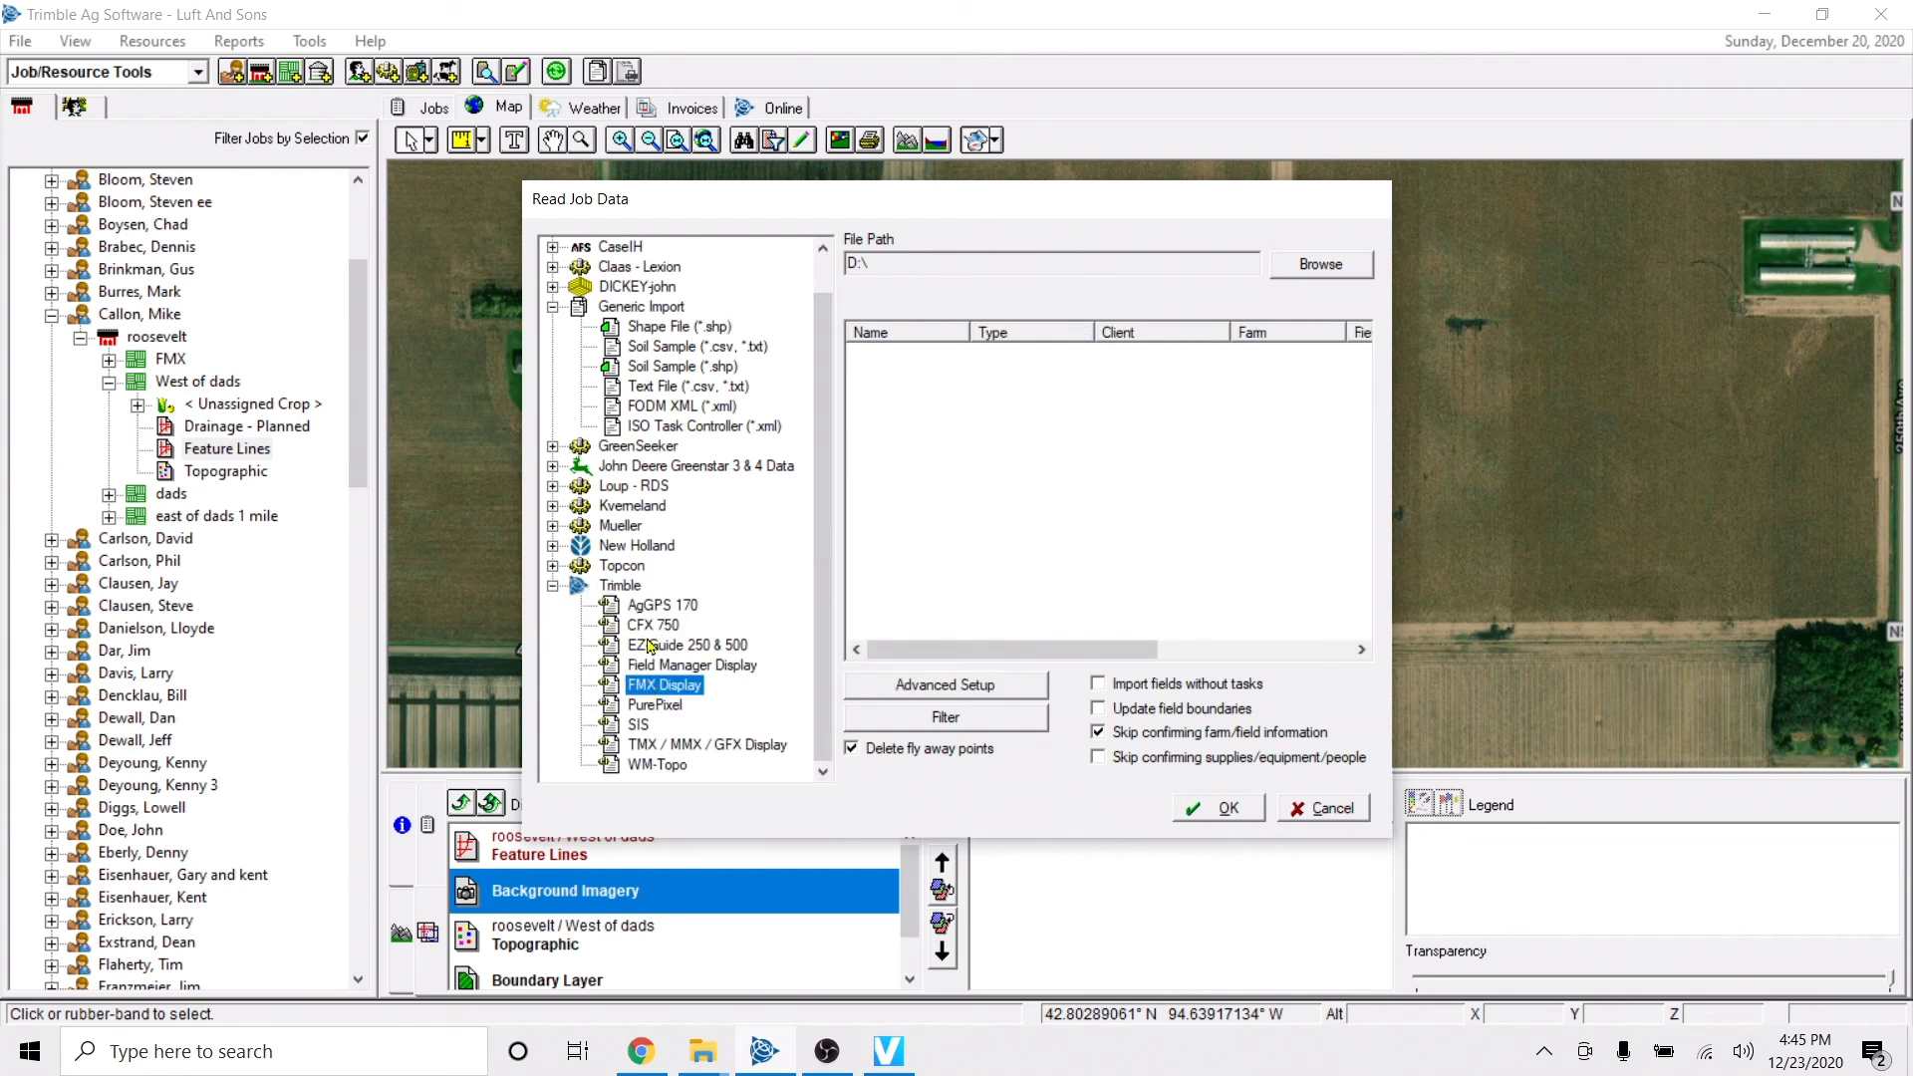
{"action": "left_click", "coordinate": [553, 586]}
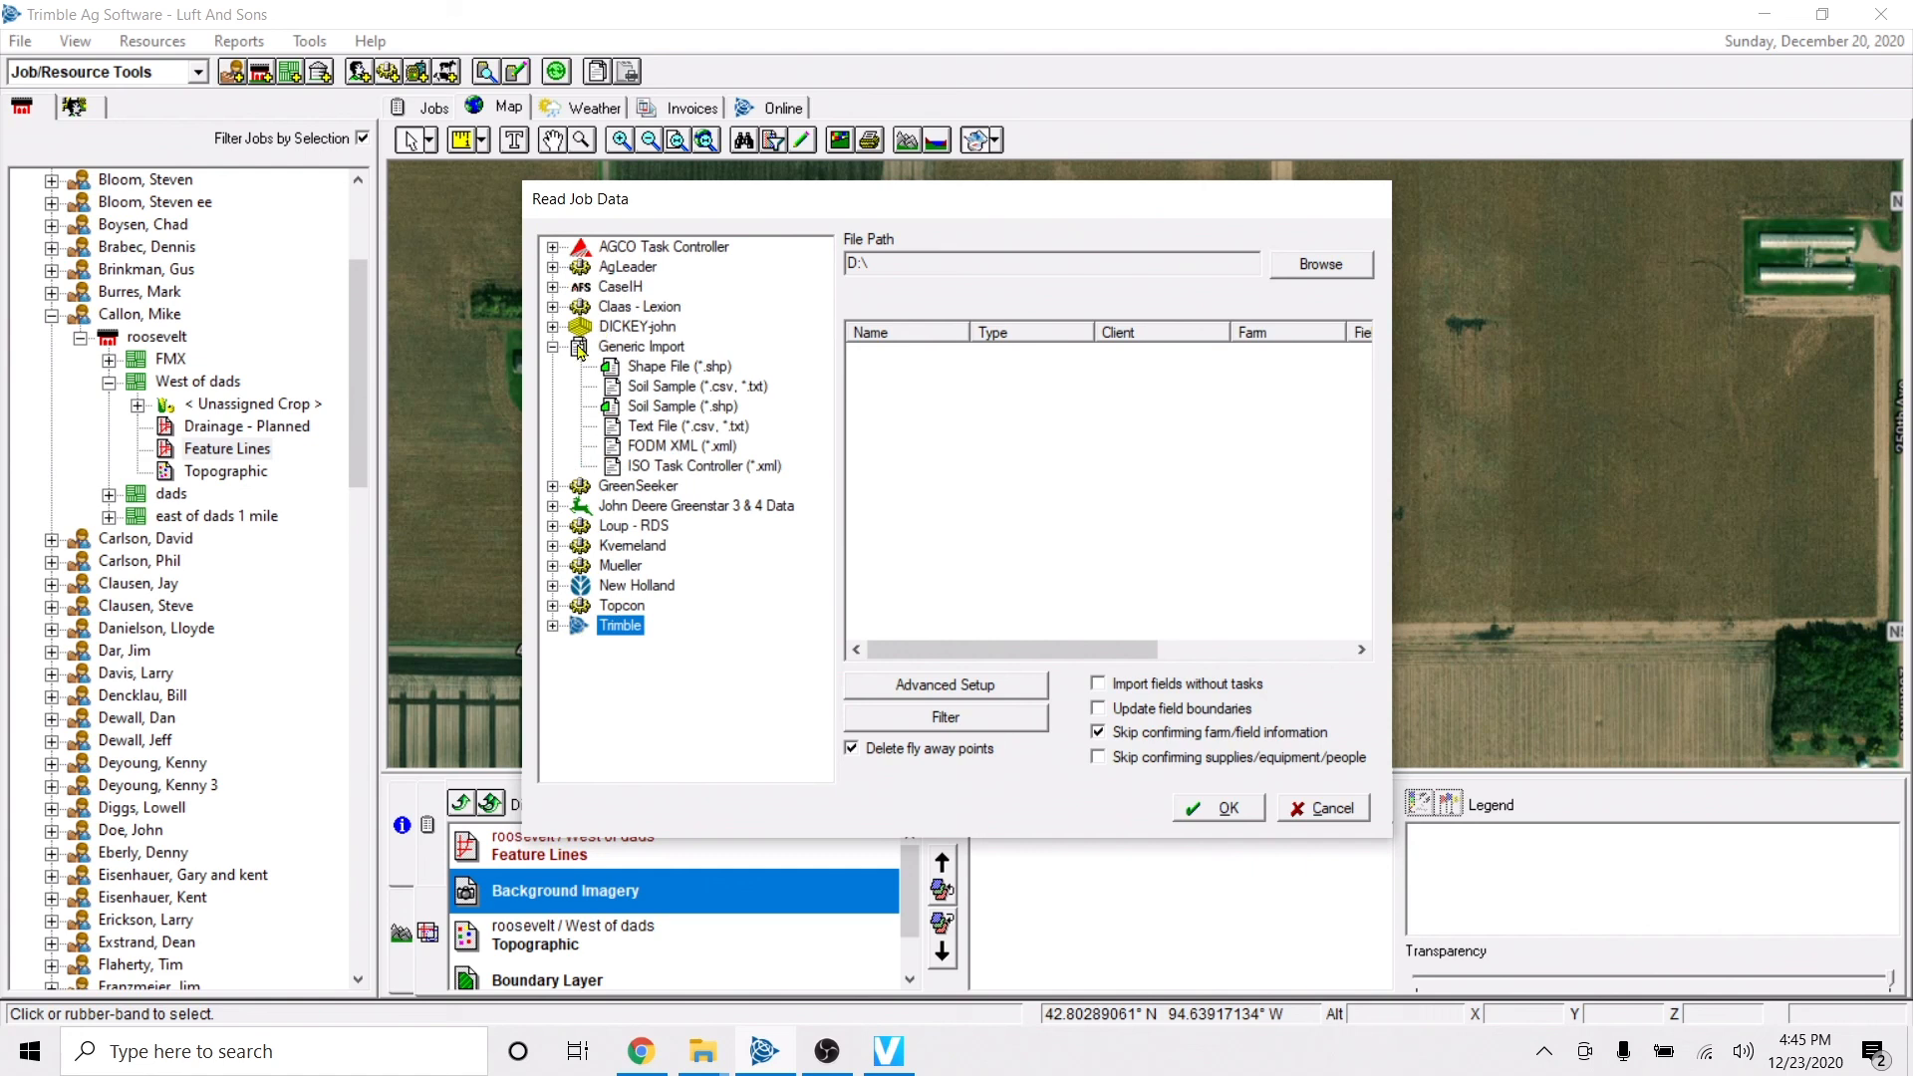
{"action": "left_click", "coordinate": [555, 348]}
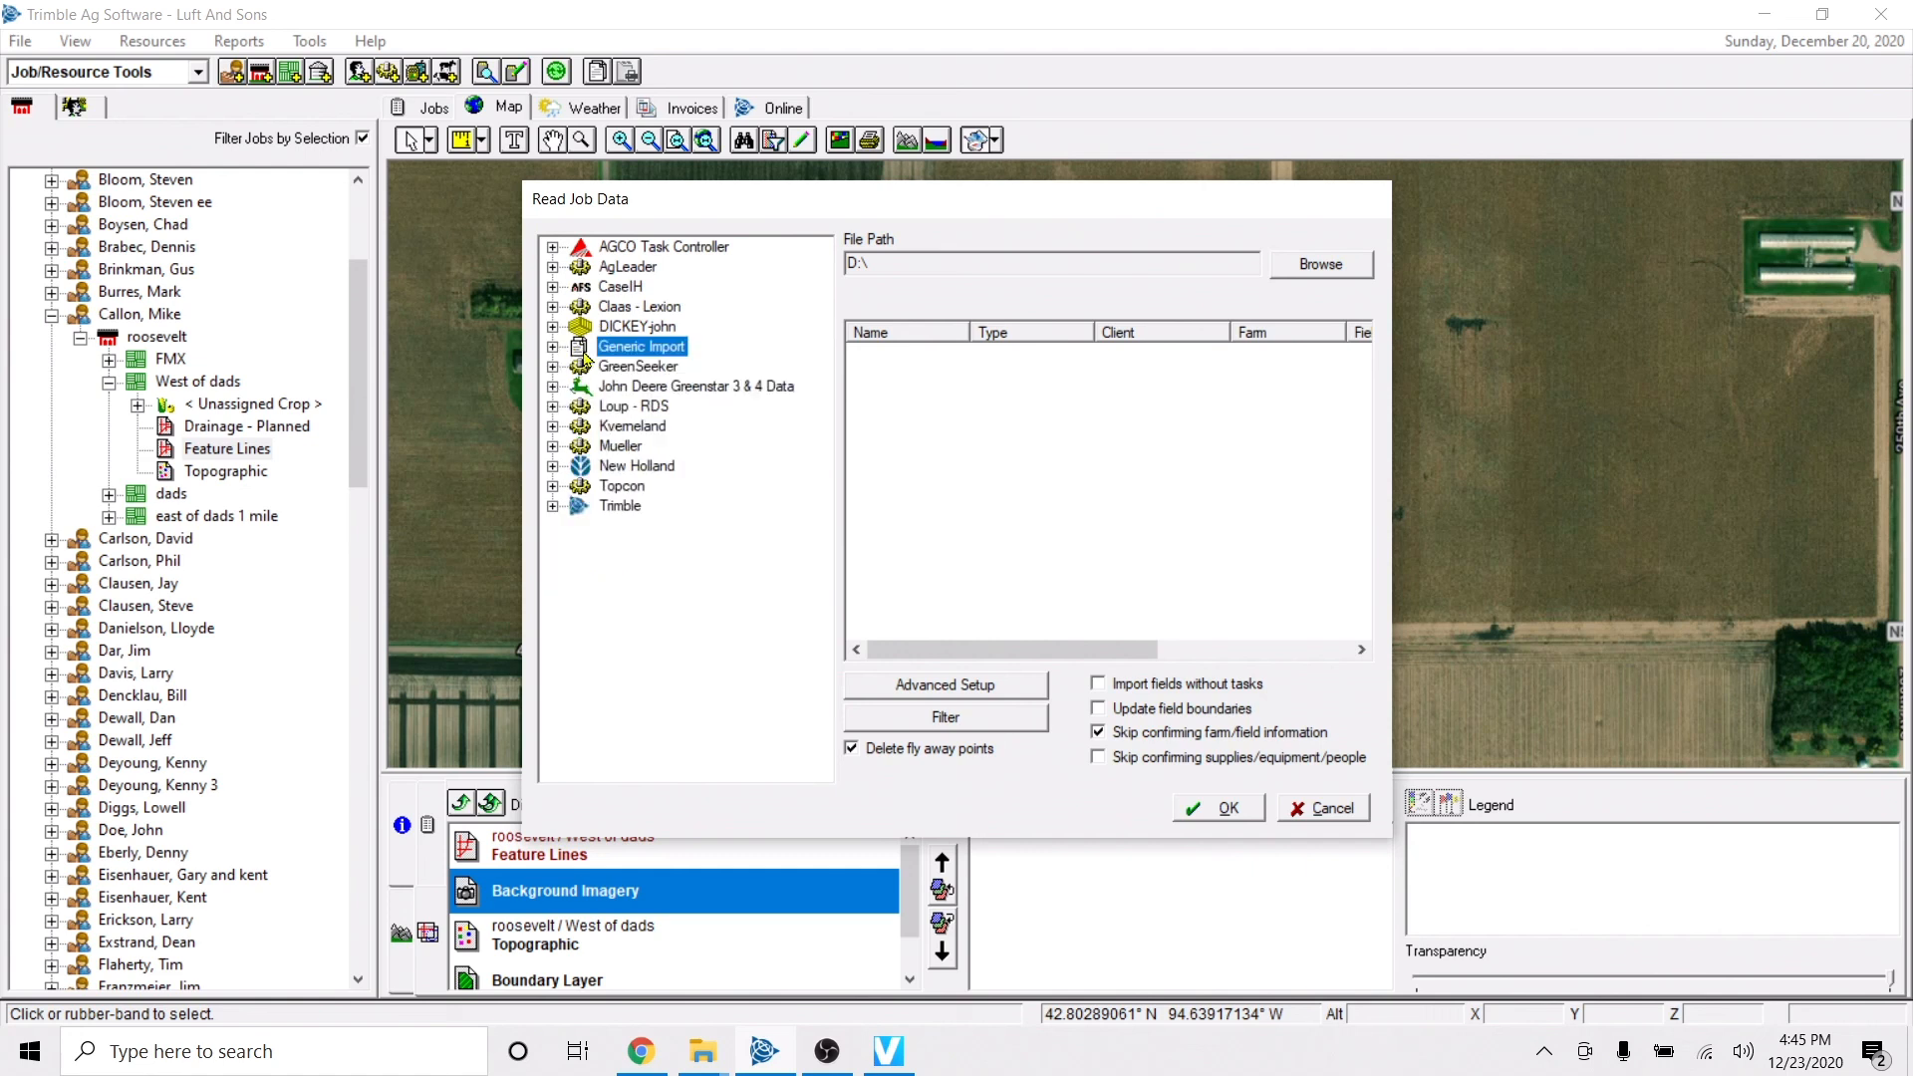
{"action": "left_click", "coordinate": [556, 350]}
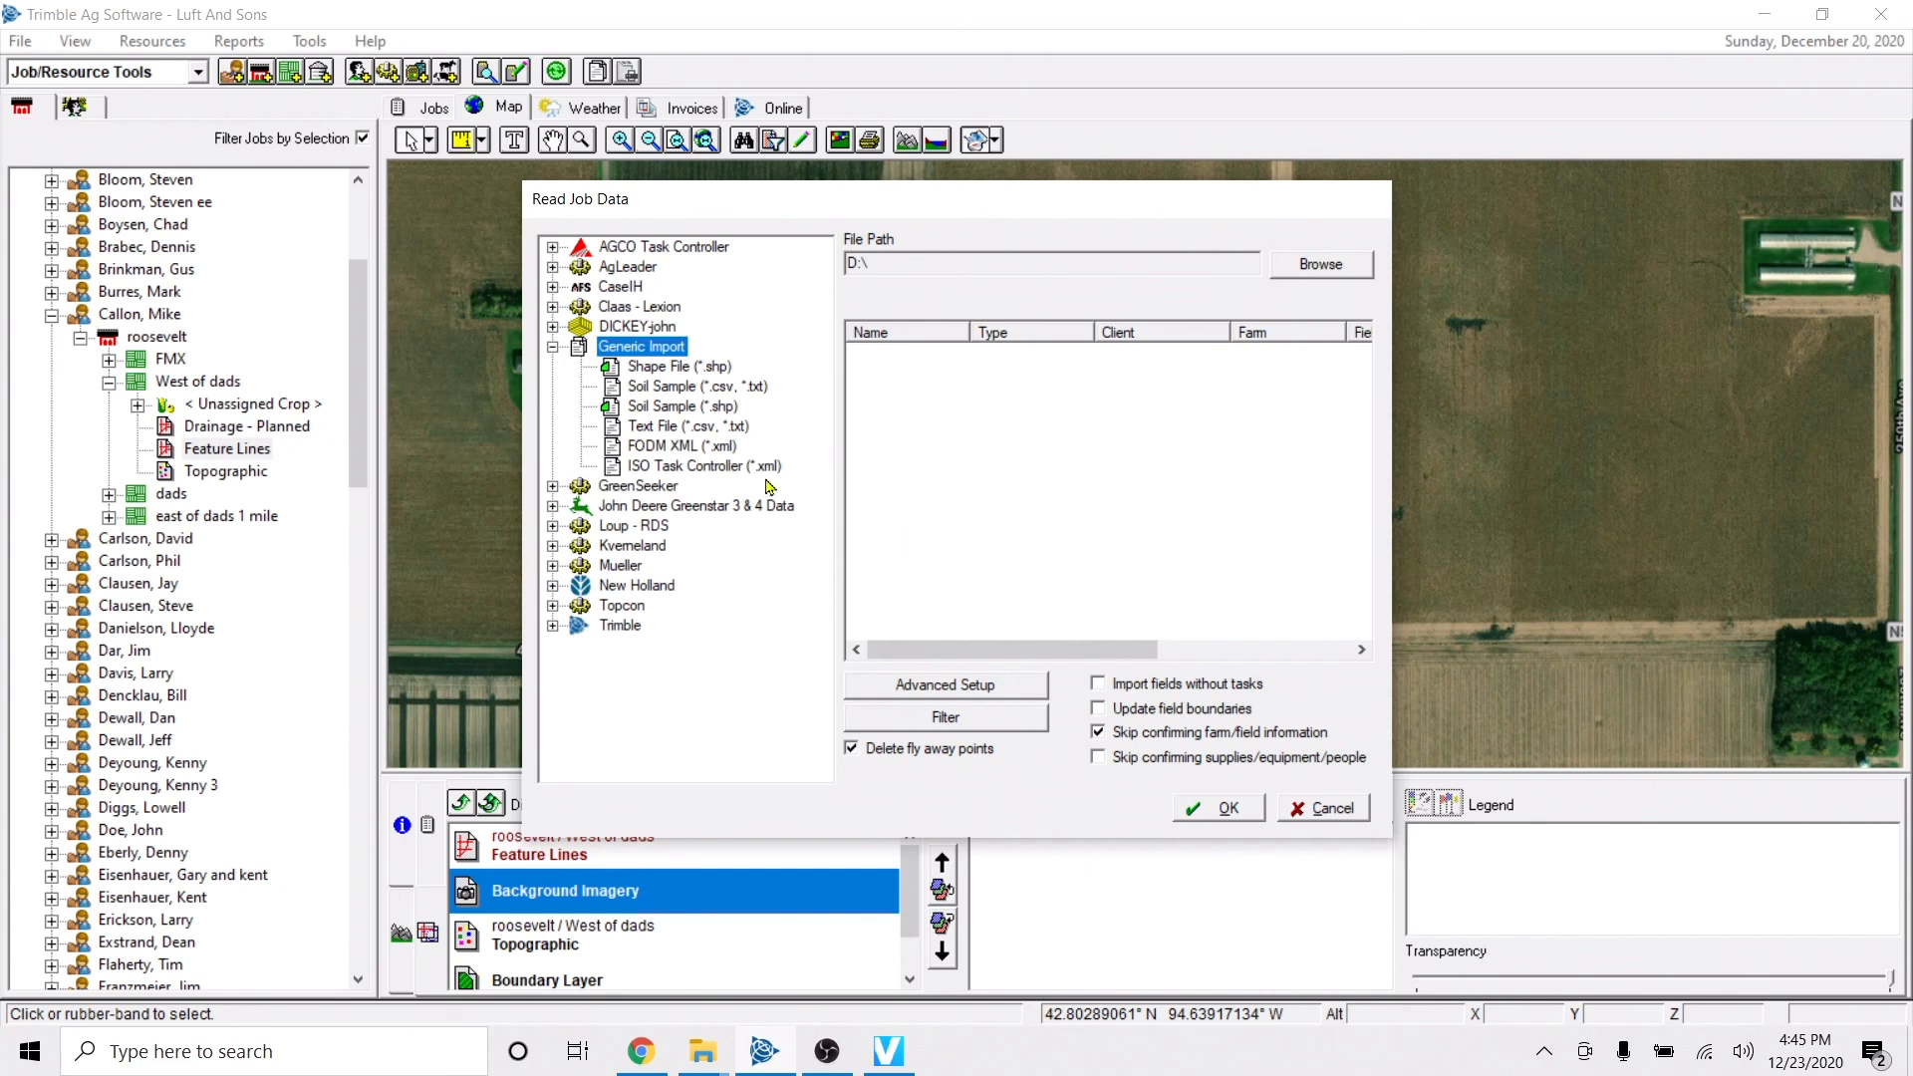
{"action": "left_click", "coordinate": [678, 429]}
{"action": "left_click", "coordinate": [1303, 809]}
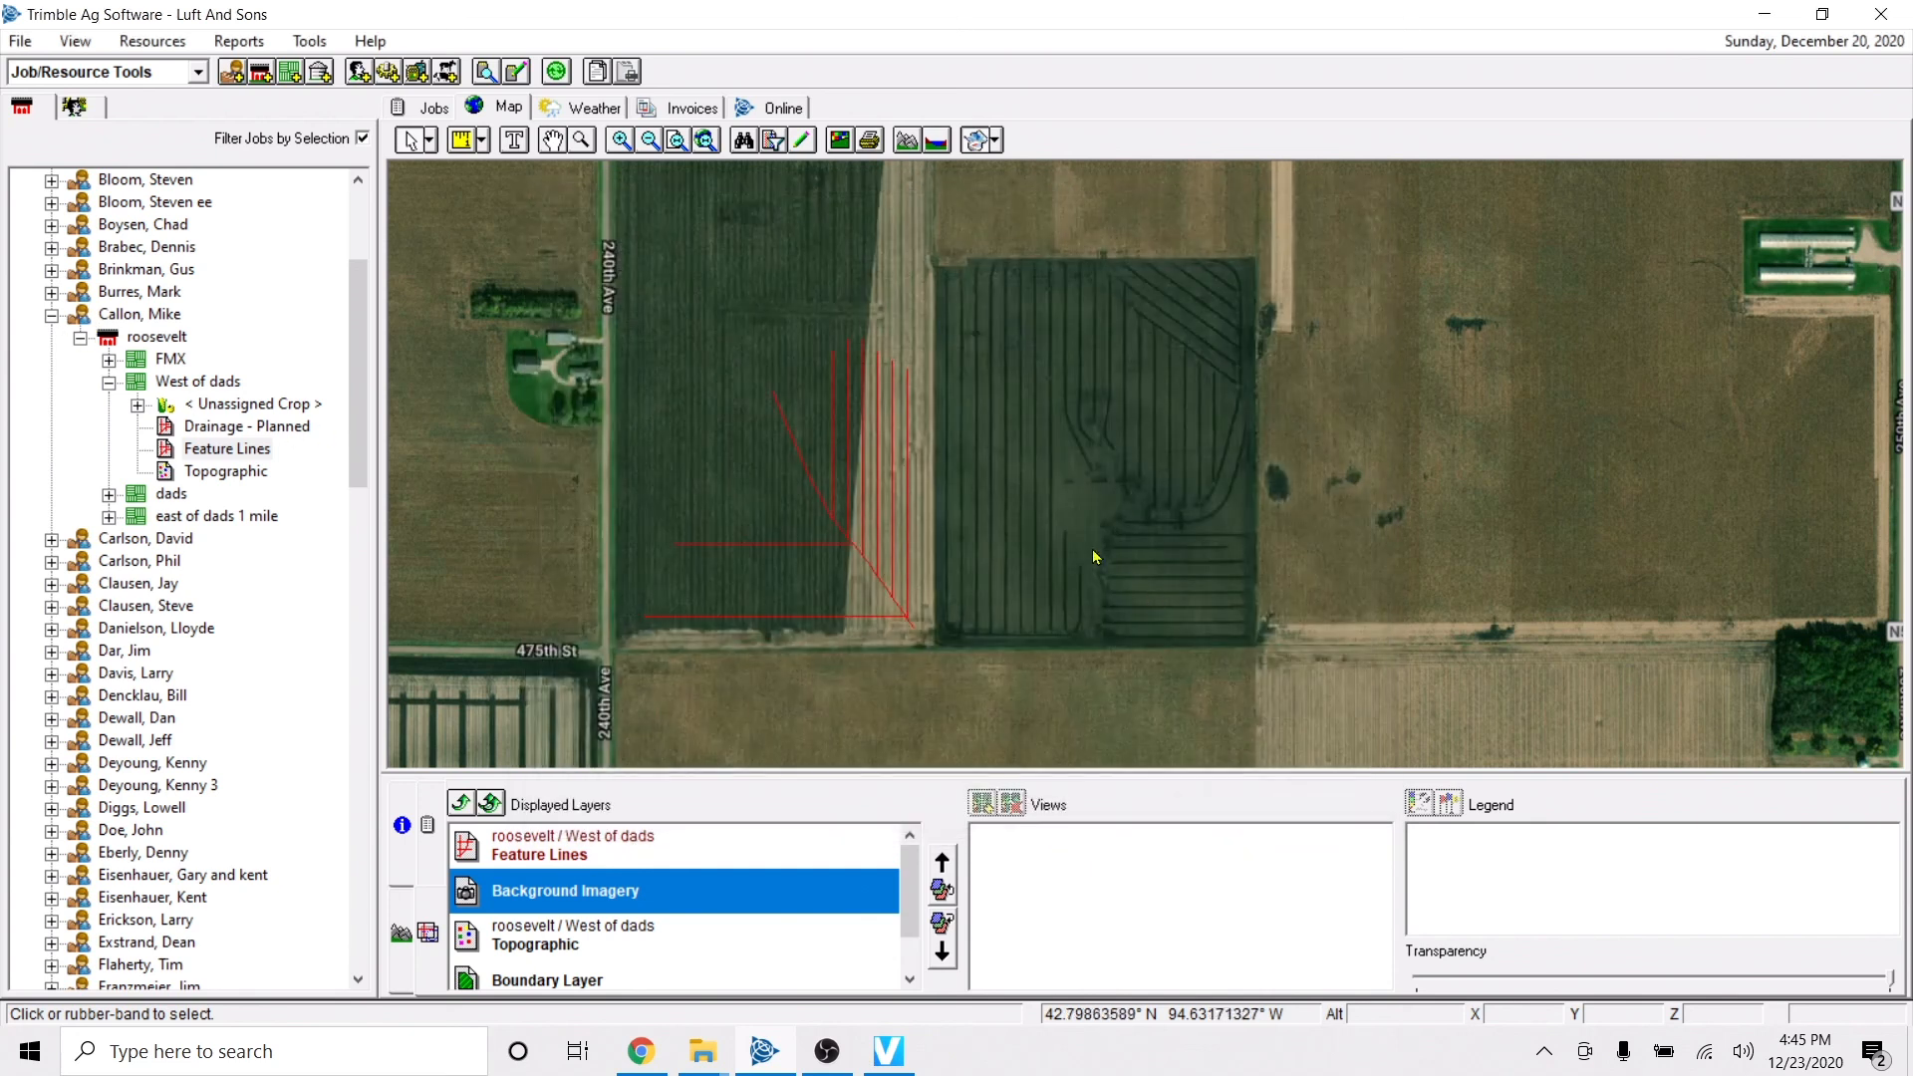
Set up writing job data for the FMX Display, clearing all clients and including only the West of dads field under roosevelt.
{"action": "left_click", "coordinate": [515, 77]}
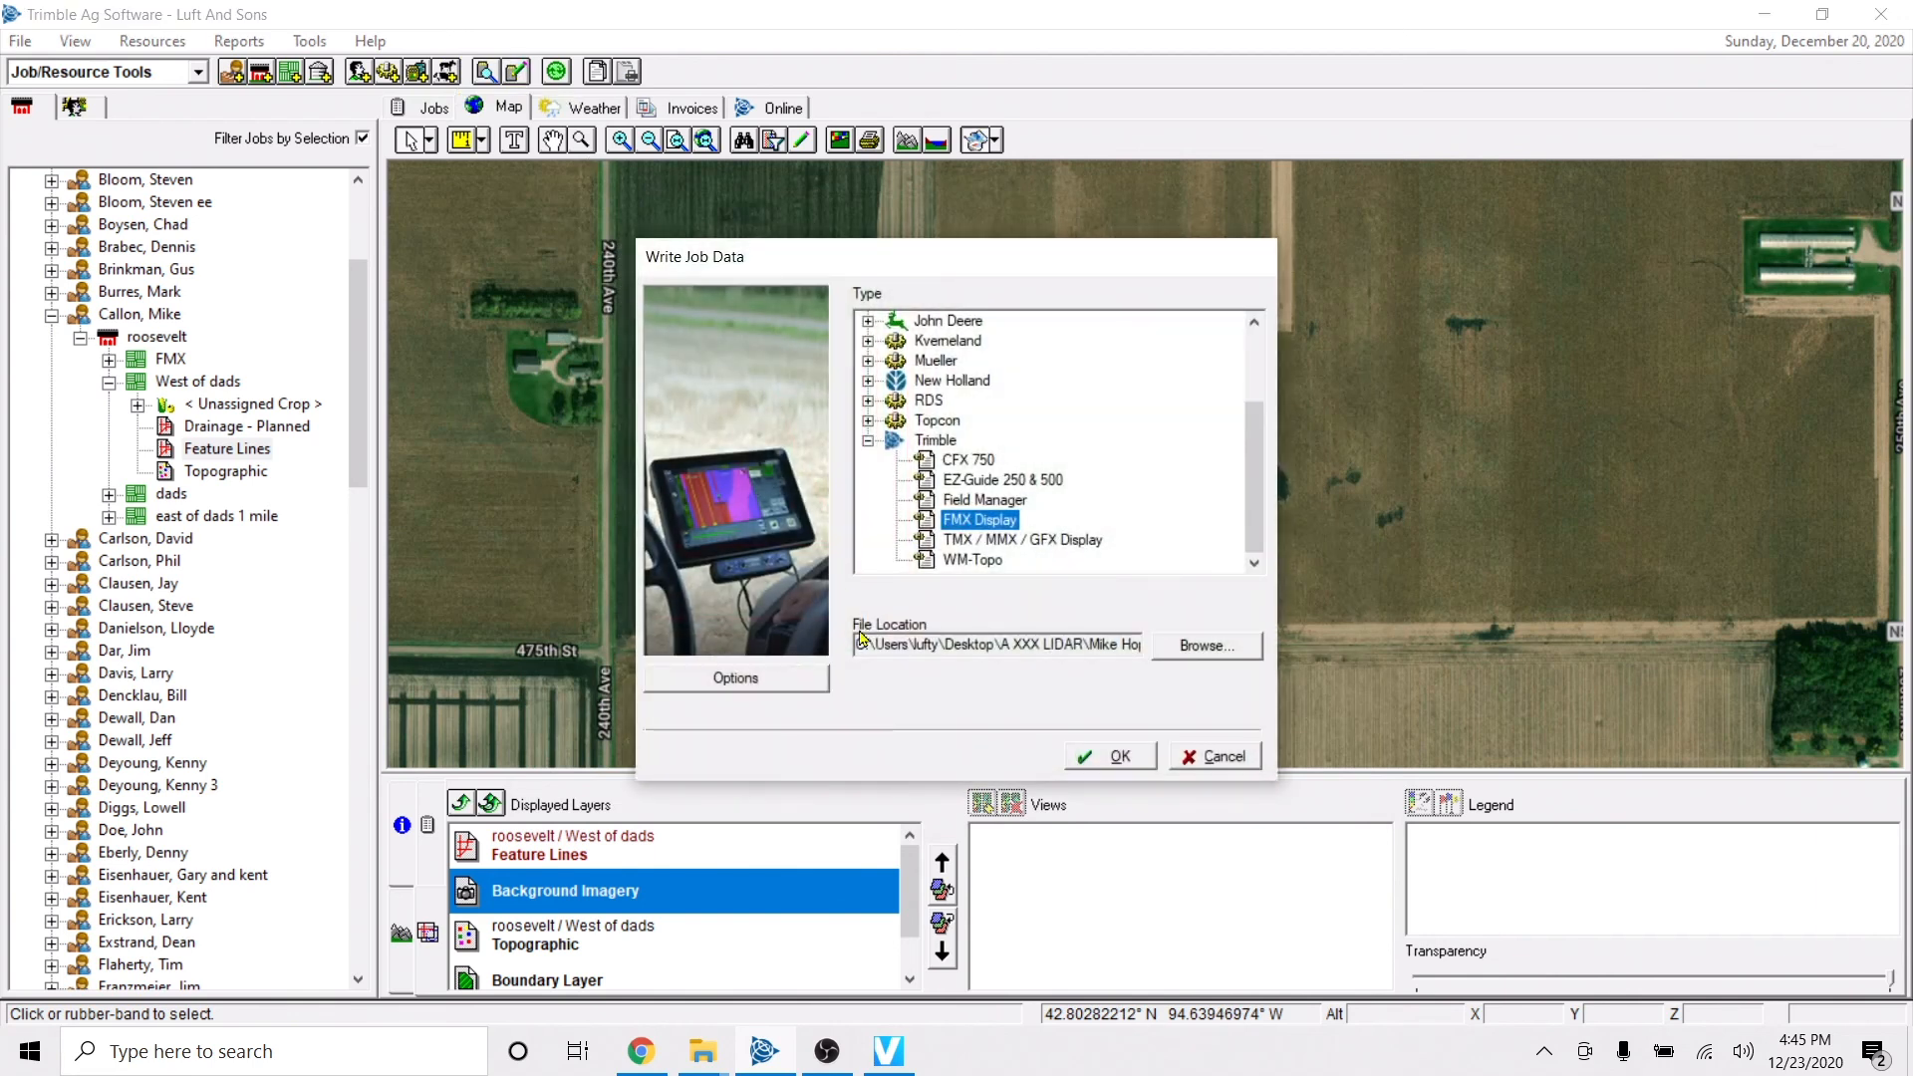
{"action": "left_click", "coordinate": [809, 675]}
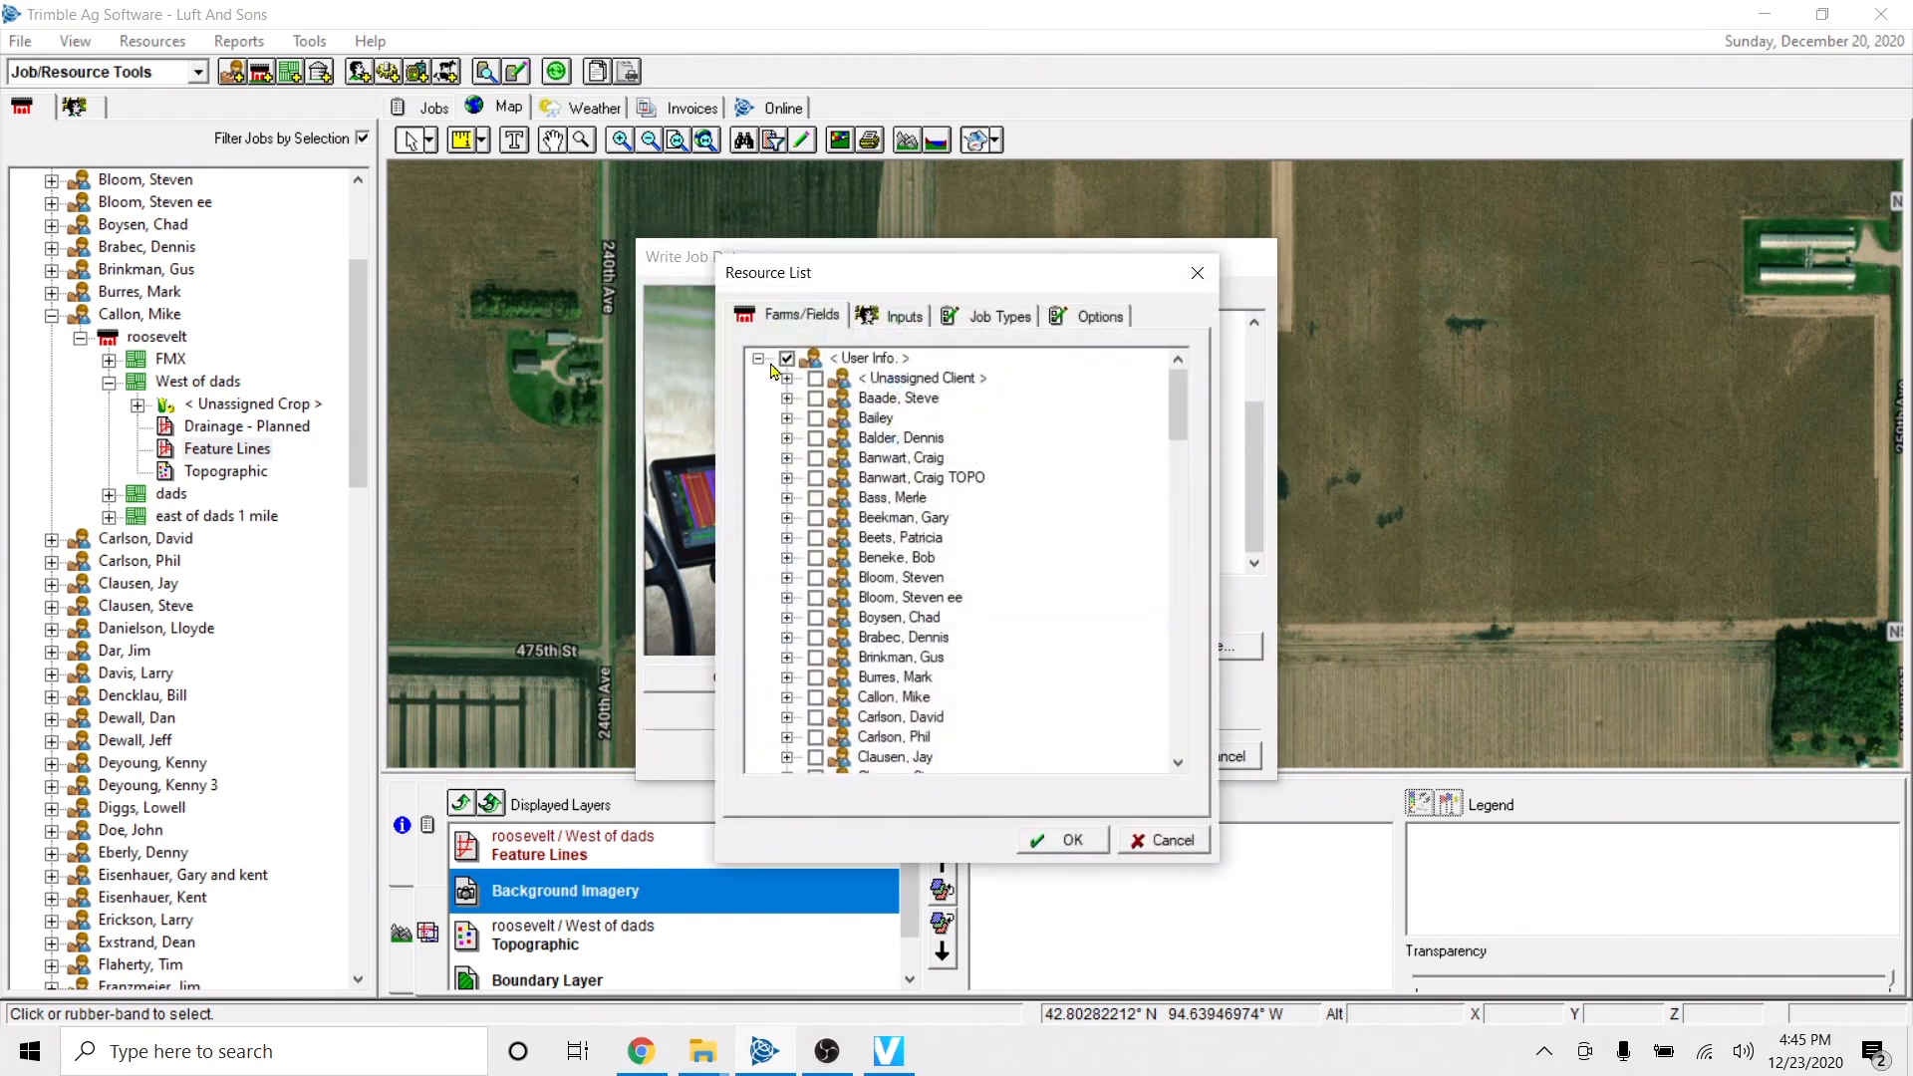
{"action": "left_click", "coordinate": [786, 359]}
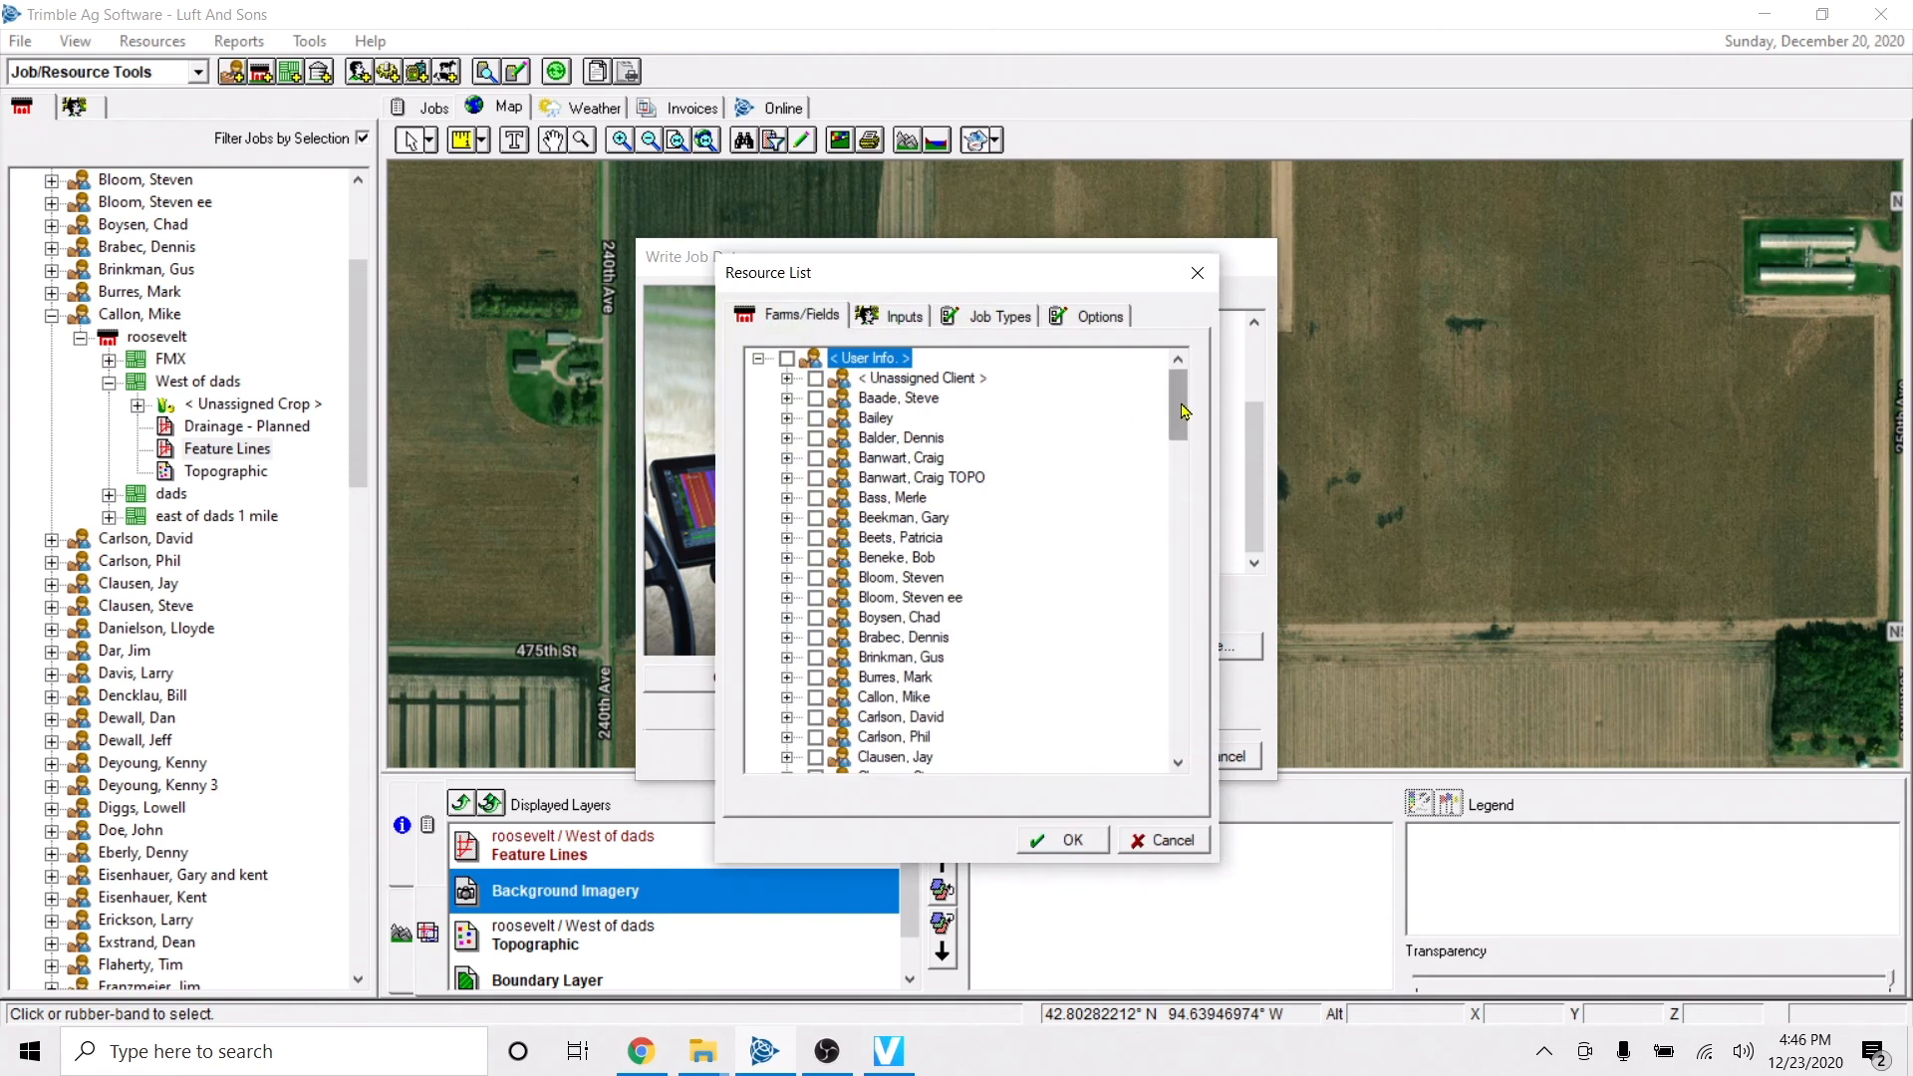
{"action": "left_click_drag", "start_coordinate": [1184, 410], "coordinate": [1182, 448]}
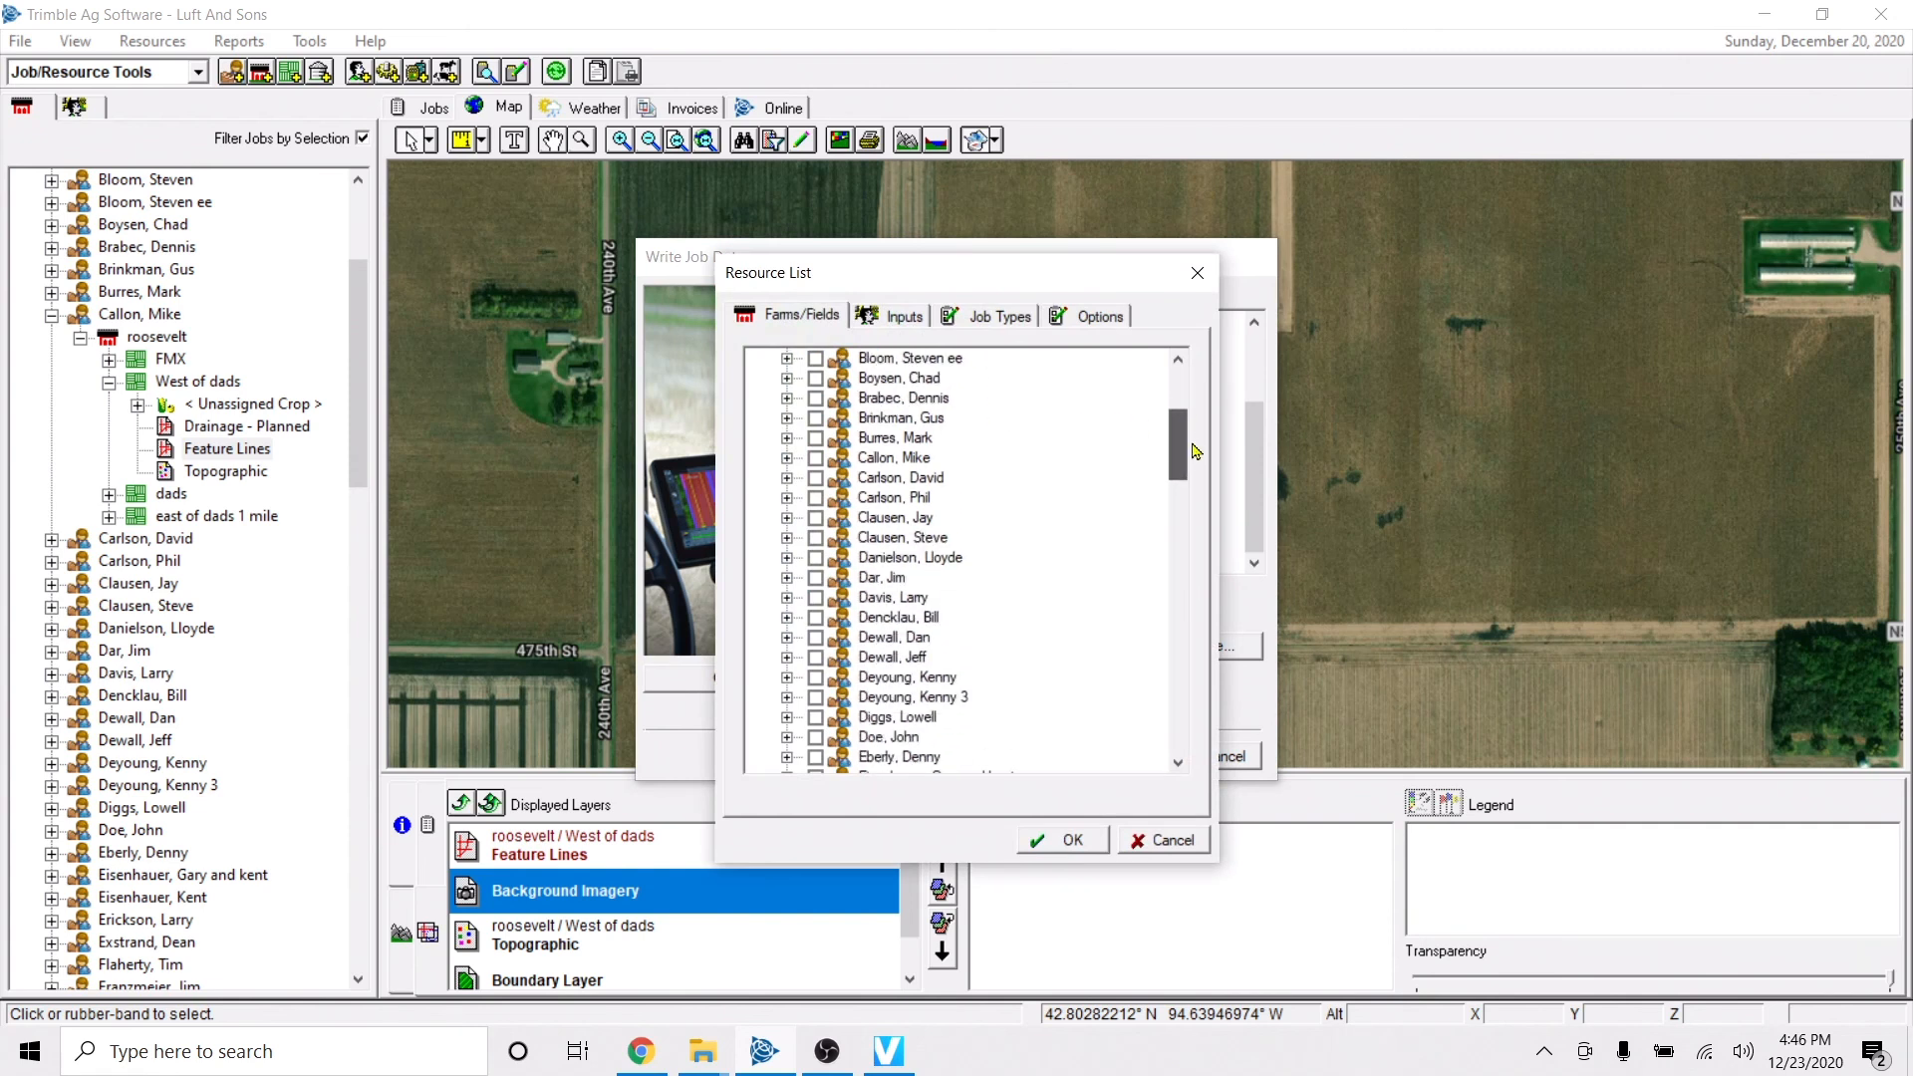
{"action": "left_click", "coordinate": [786, 457]}
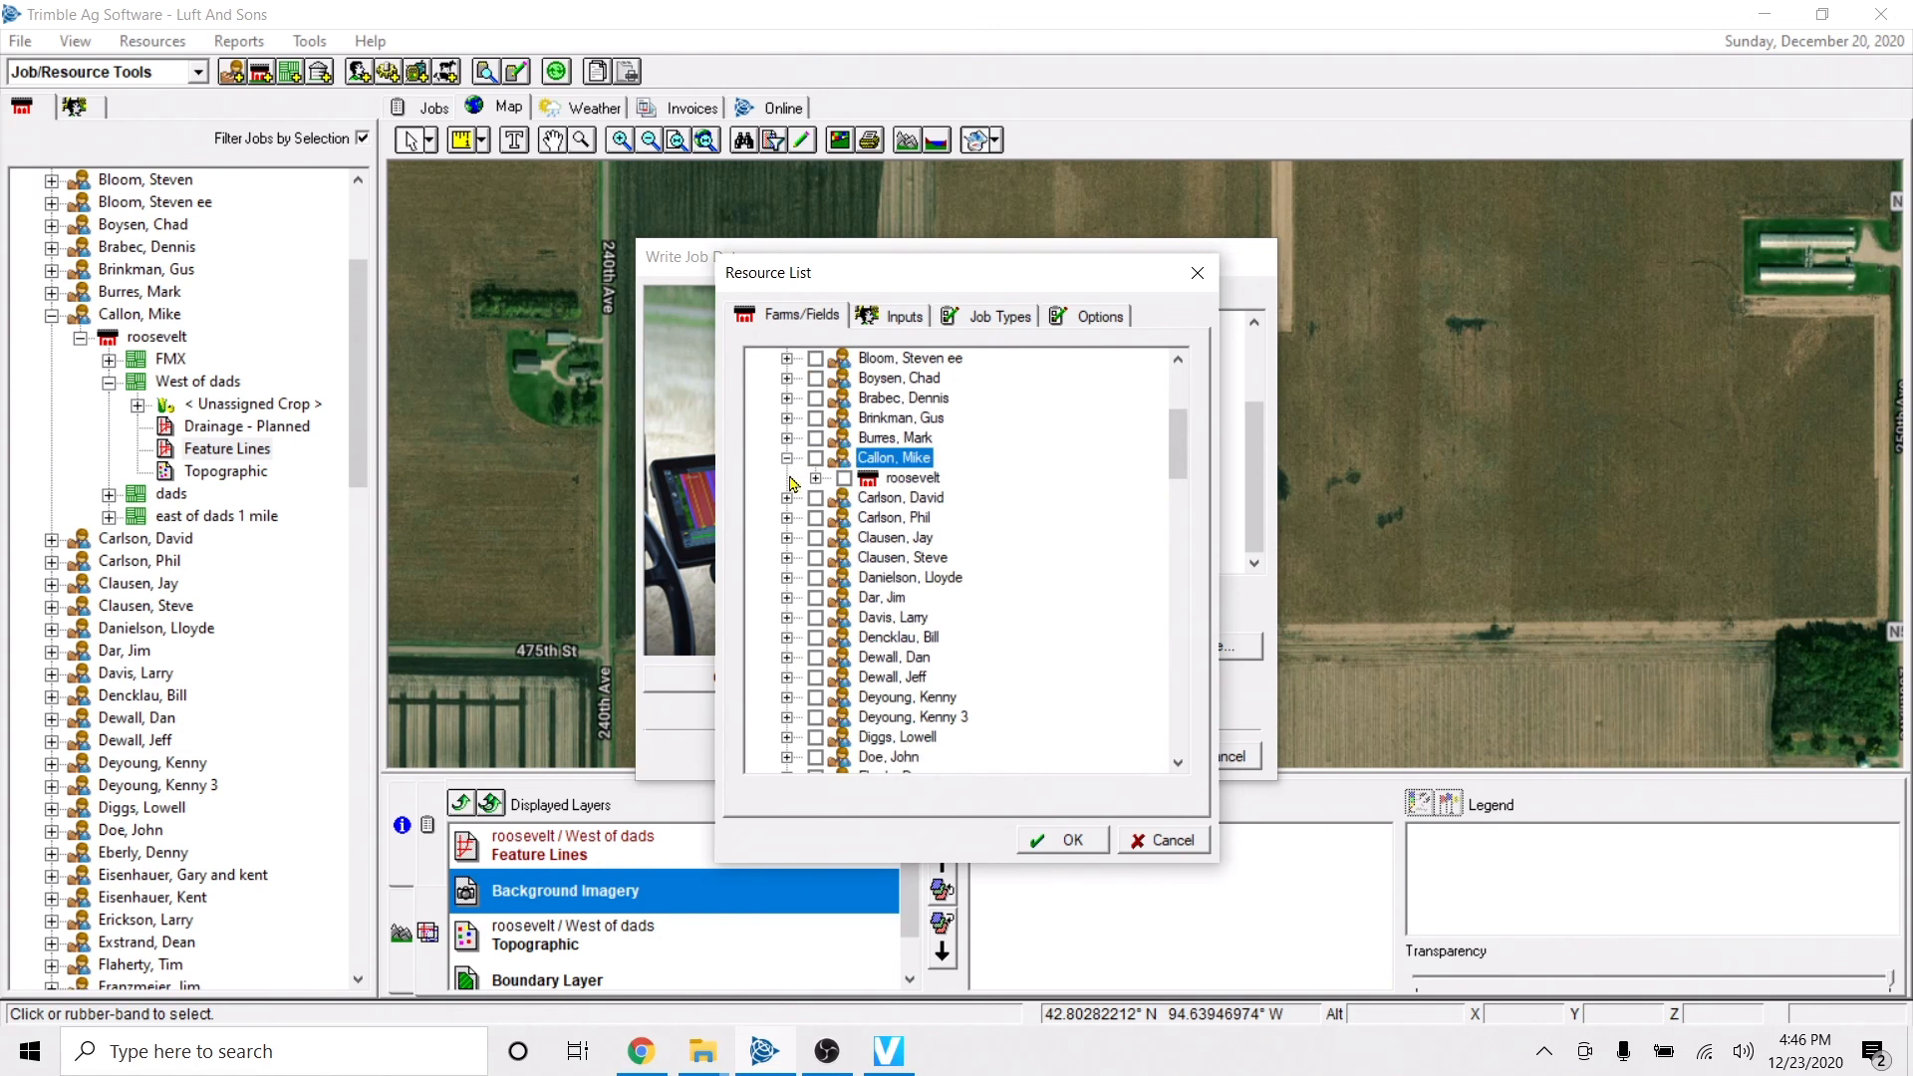
{"action": "left_click", "coordinate": [815, 478]}
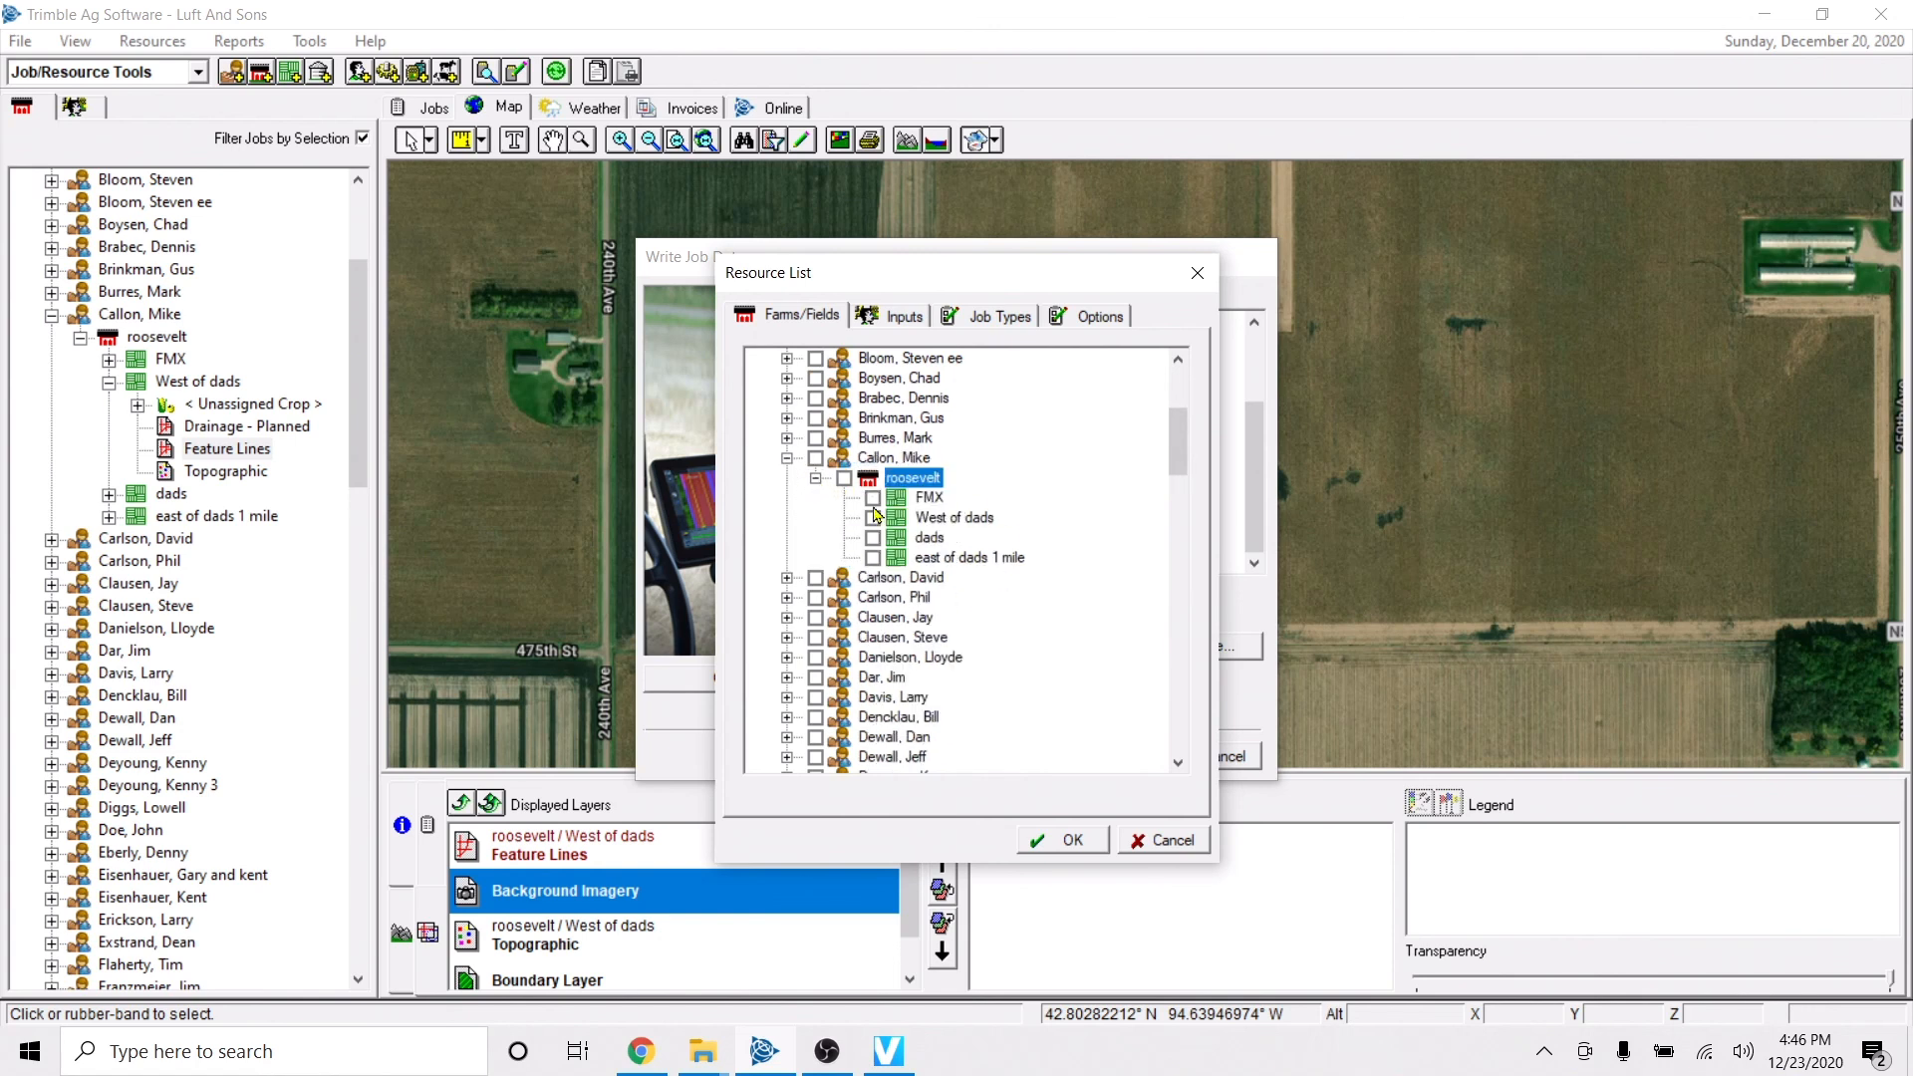
{"action": "left_click", "coordinate": [873, 518]}
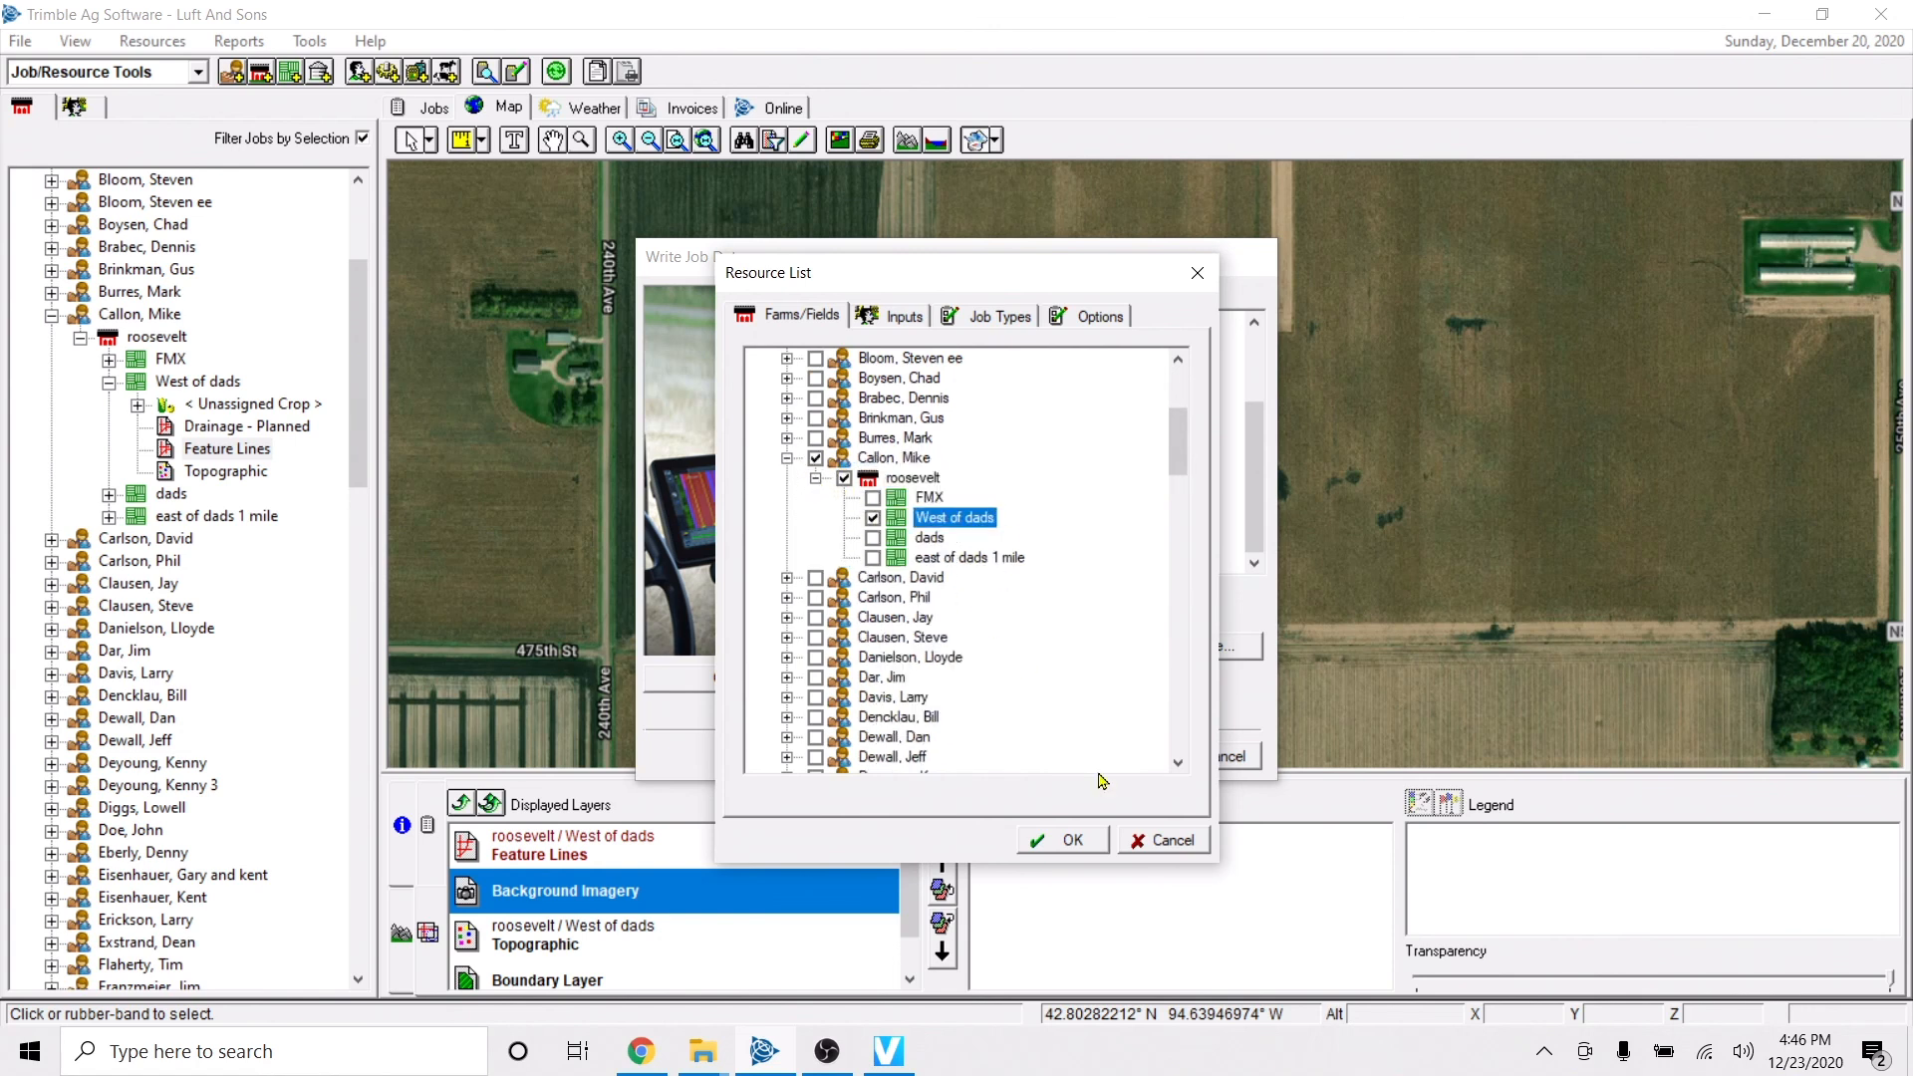
{"action": "left_click", "coordinate": [1074, 839]}
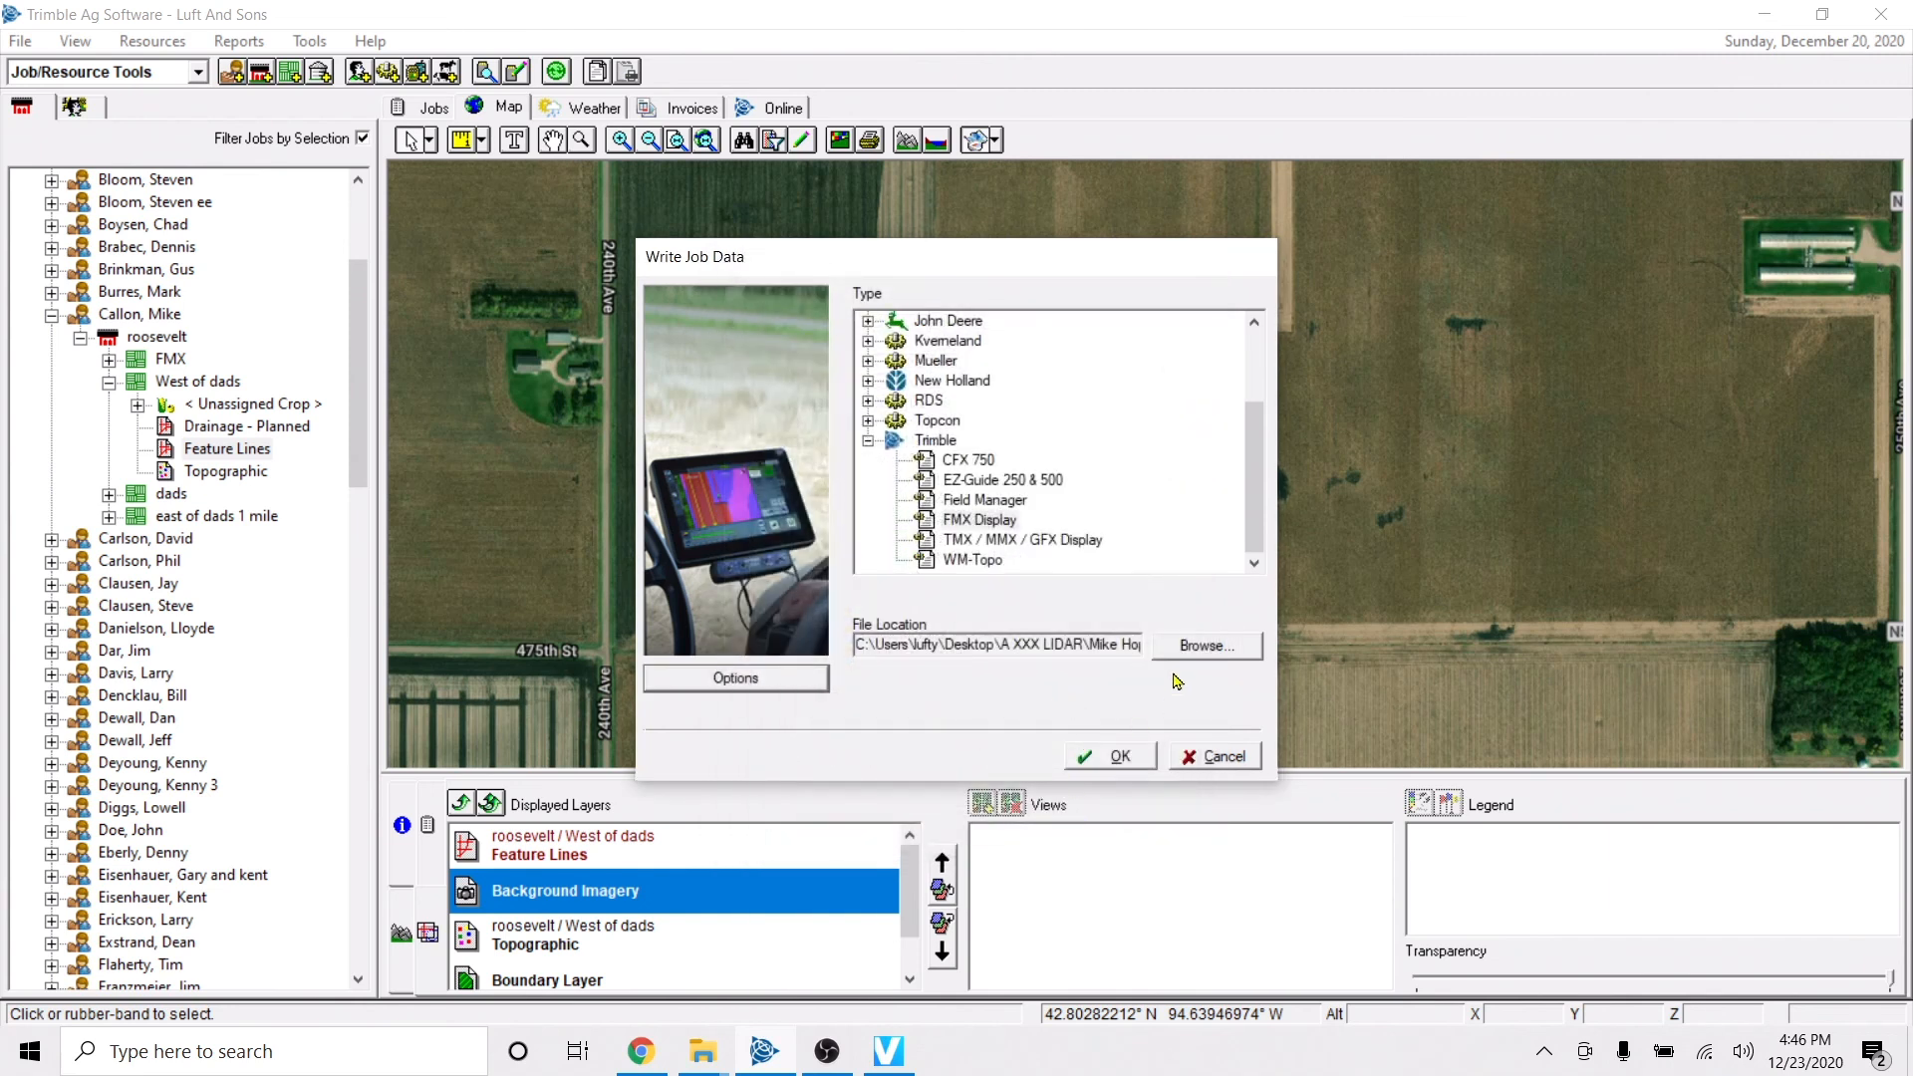
{"action": "left_click", "coordinate": [1189, 648]}
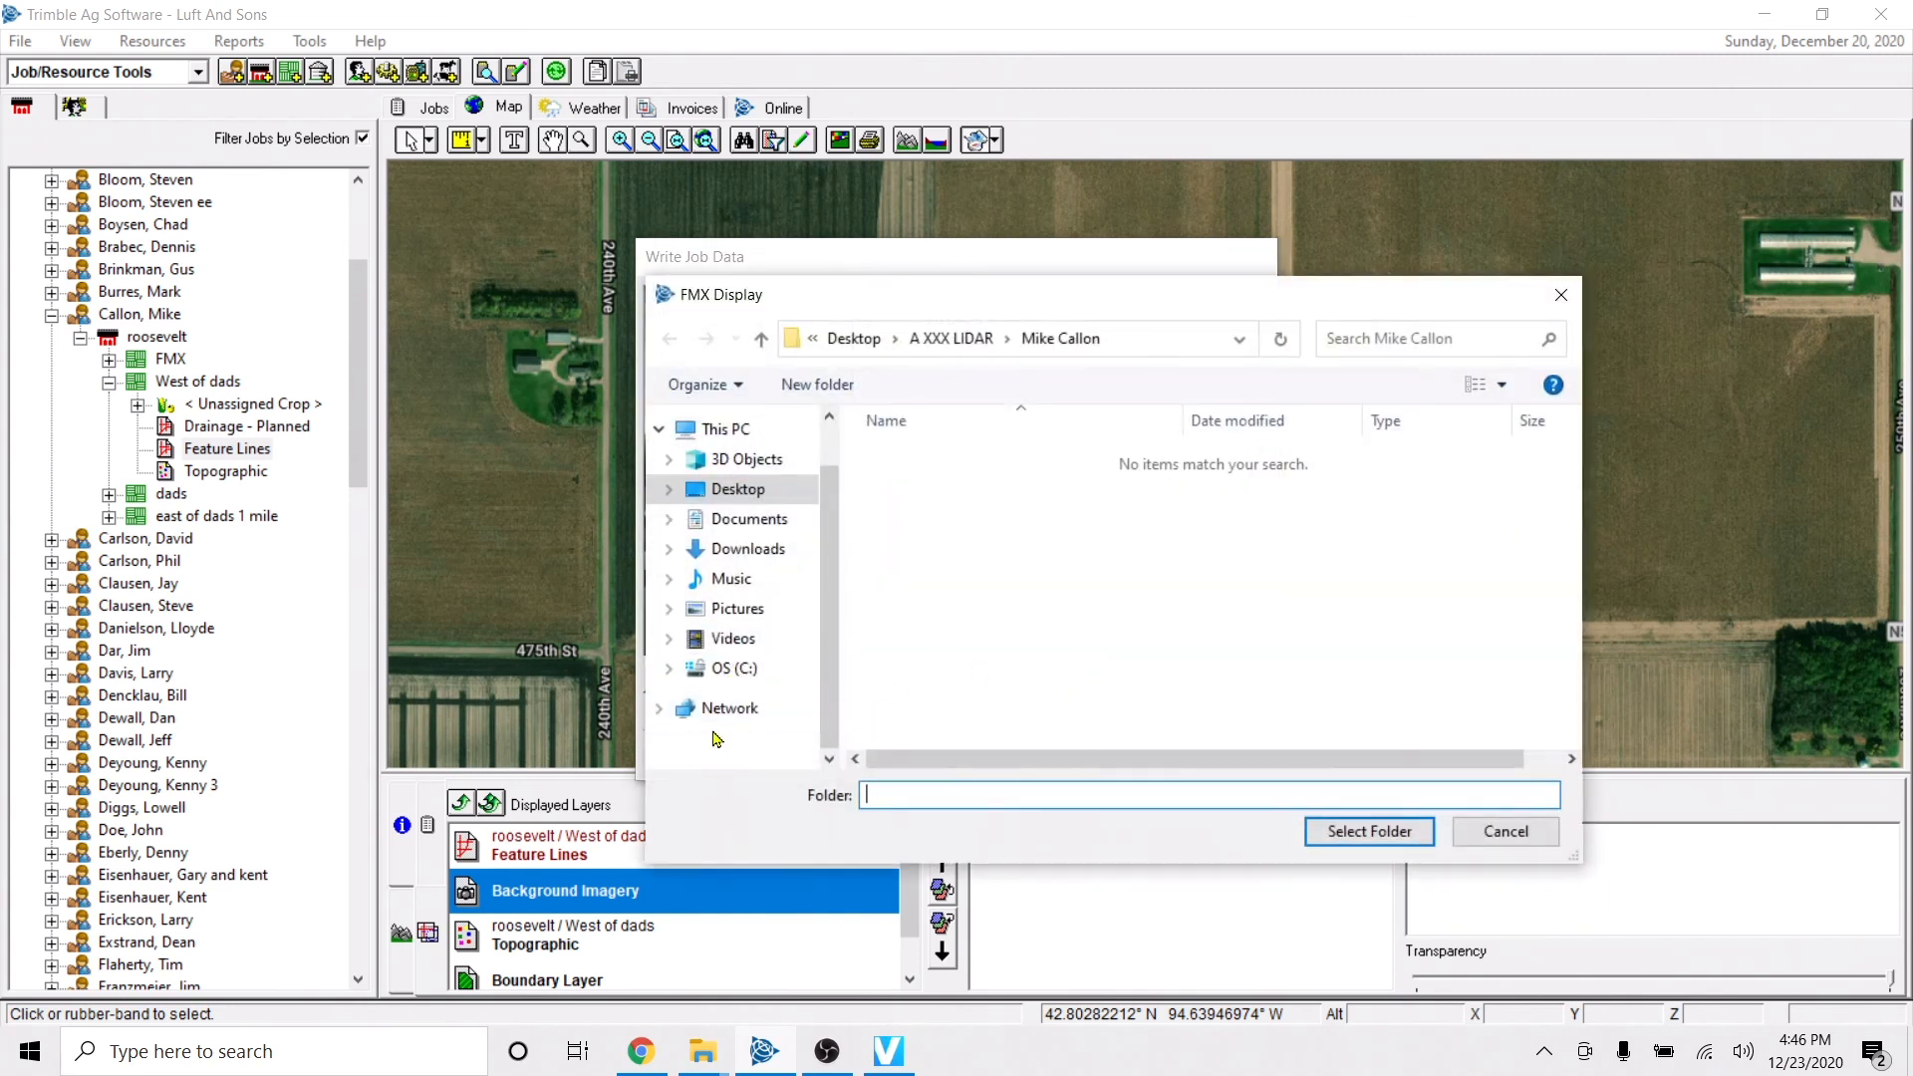
{"action": "left_click", "coordinate": [1534, 835]}
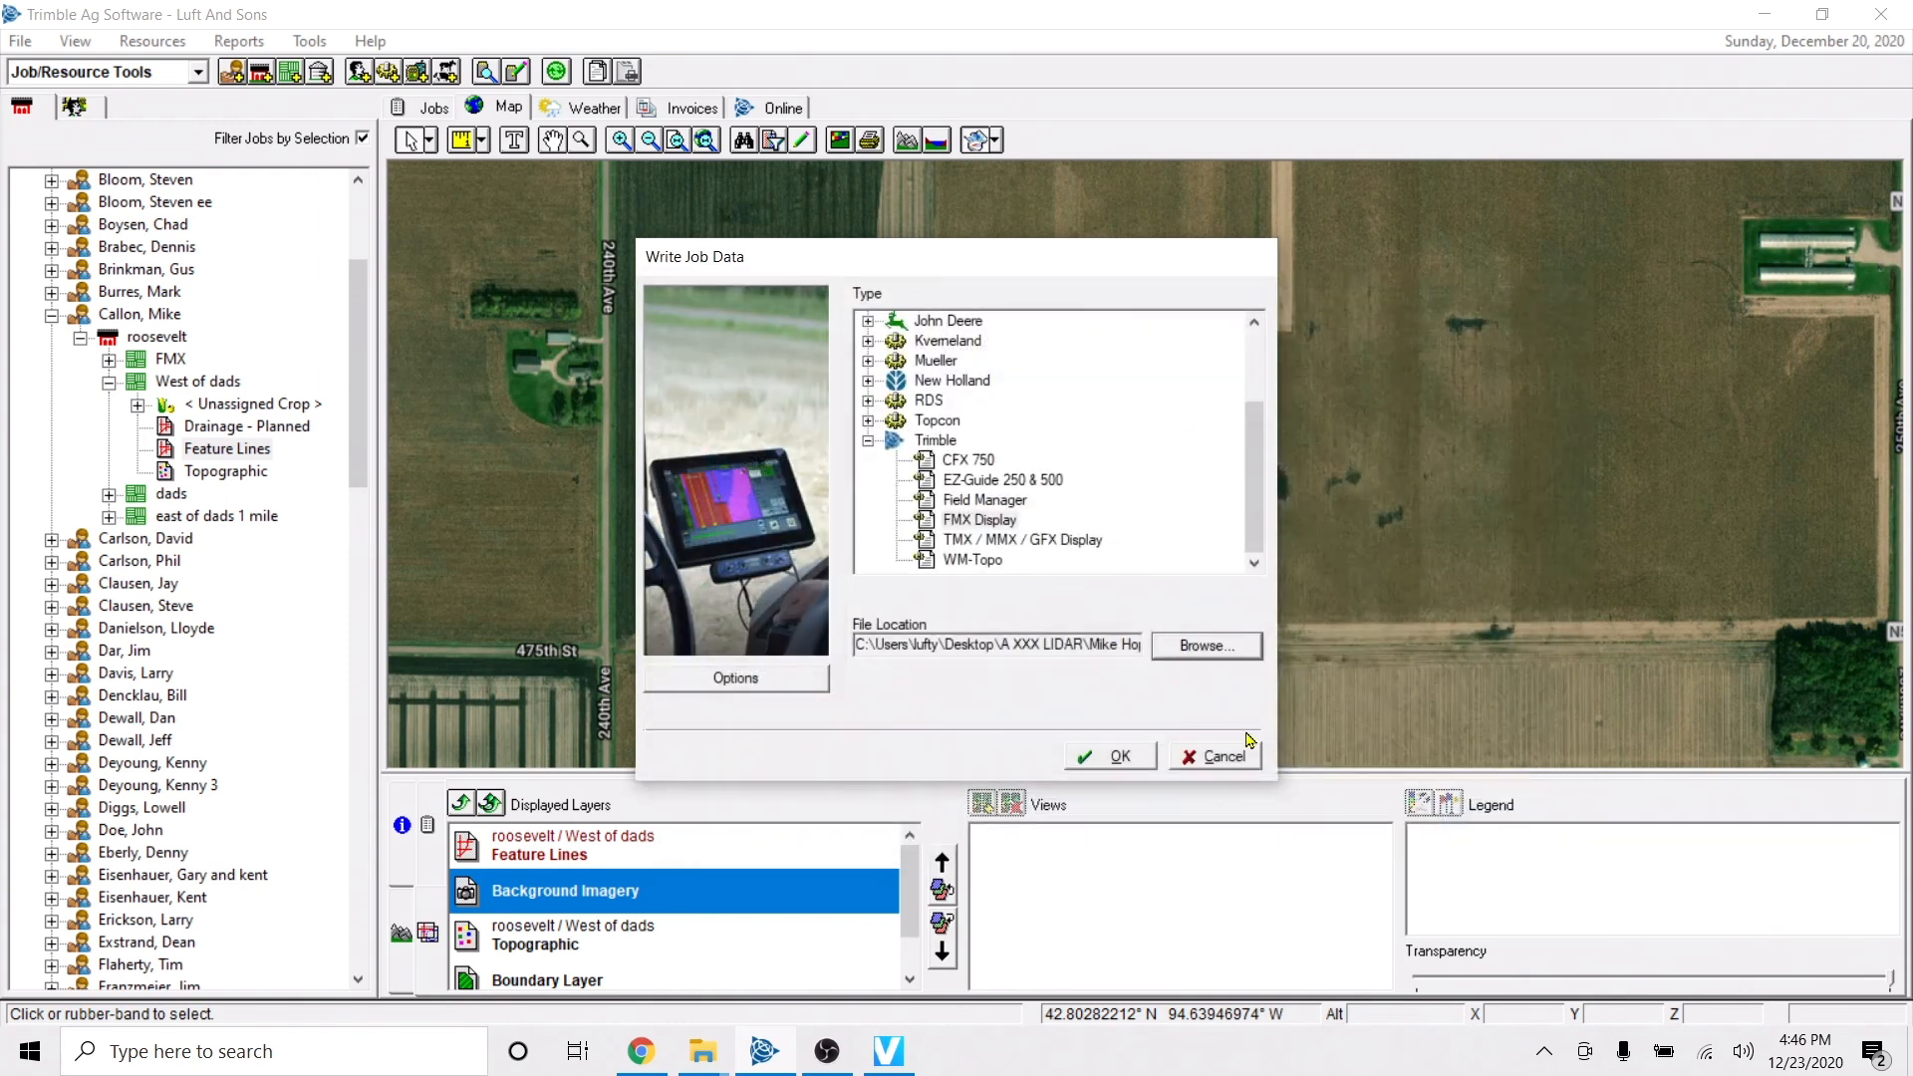